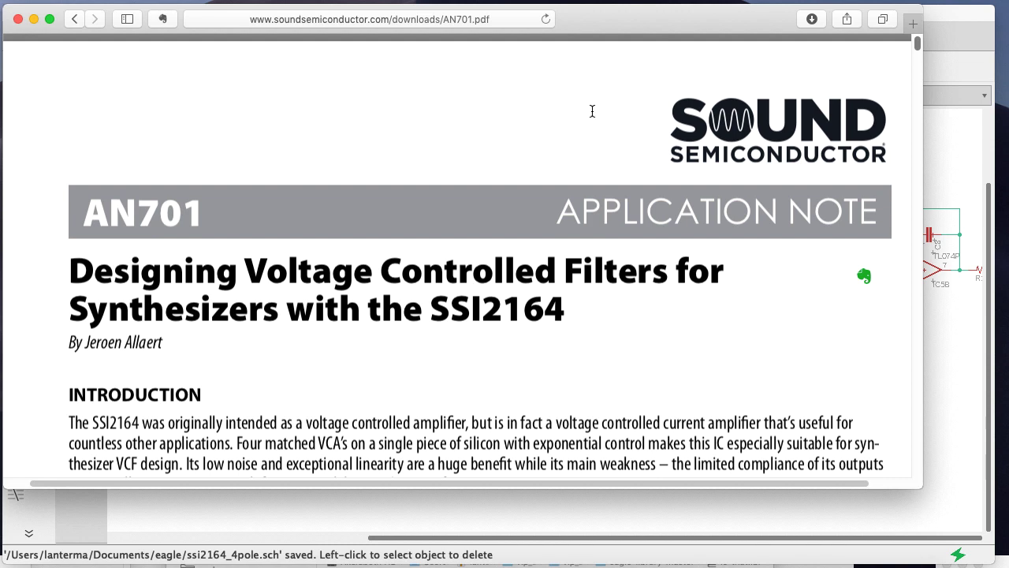
Examine the low-pass filter schematics in the AN701 application note, including Figure 1, Figure 22 and Figure 27
scroll(613, 217, "down", 15)
scroll(458, 256, "up", 8)
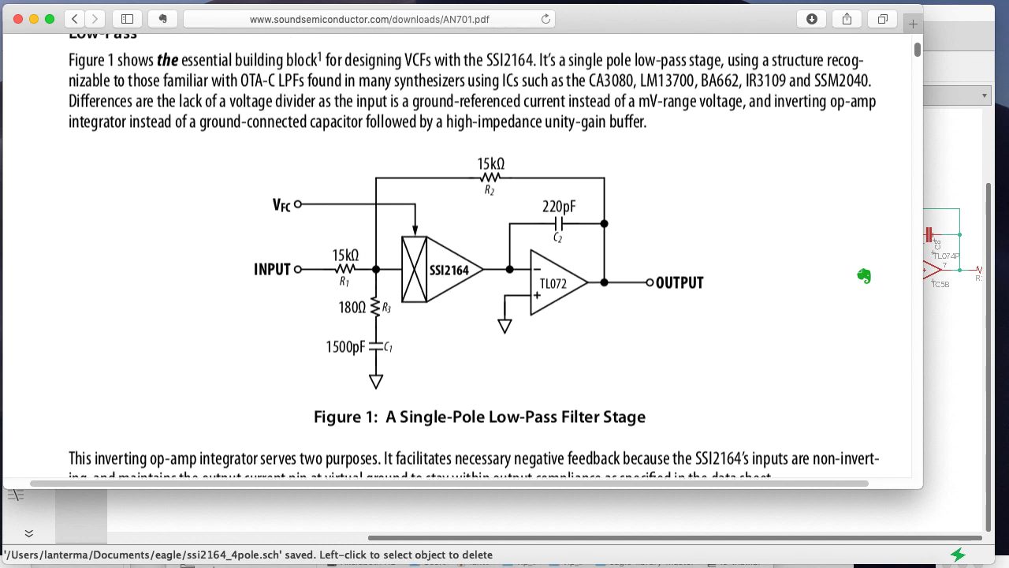
left_click(917, 43)
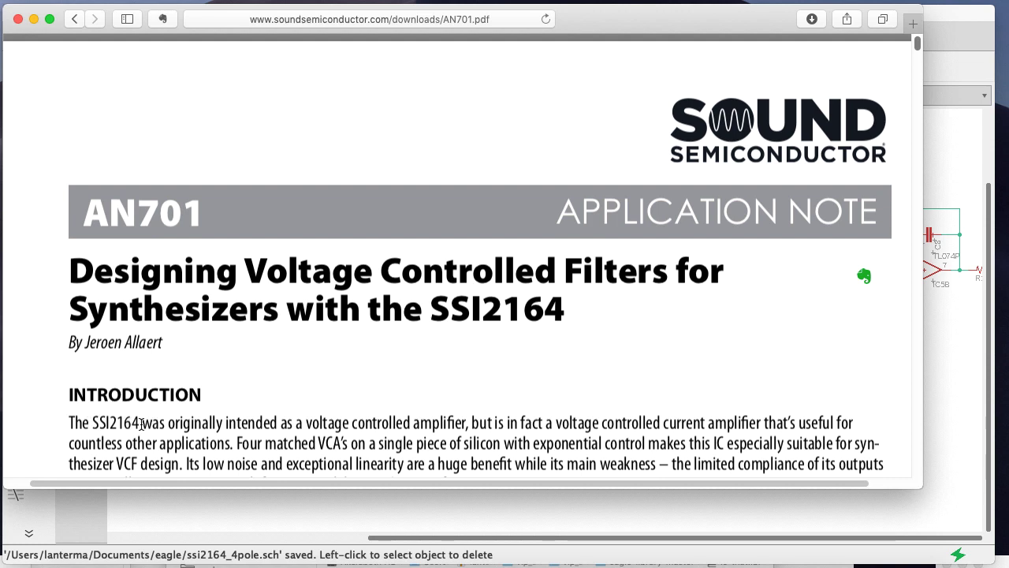
left_click_drag(165, 490, 164, 511)
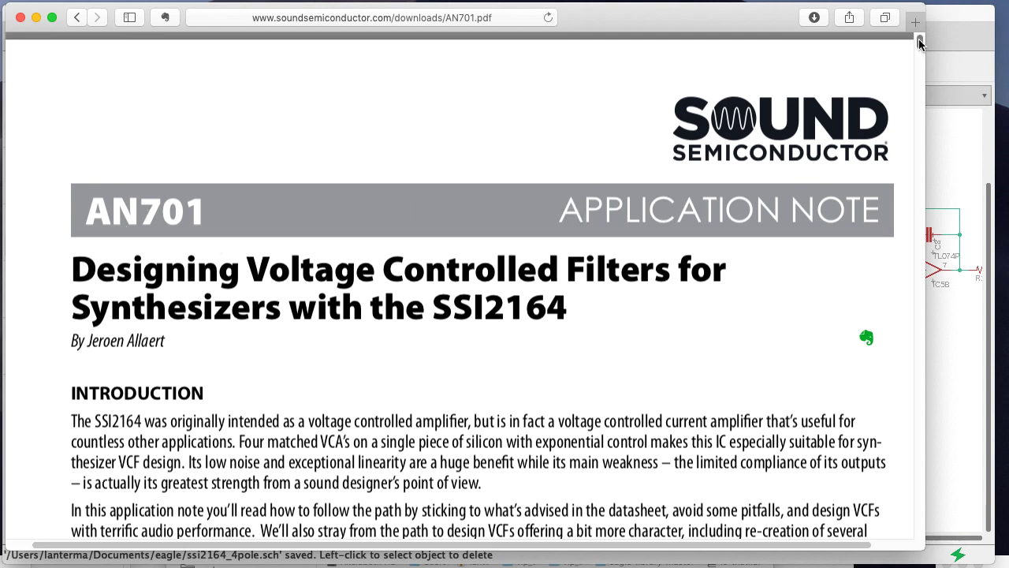
left_click_drag(920, 44, 911, 215)
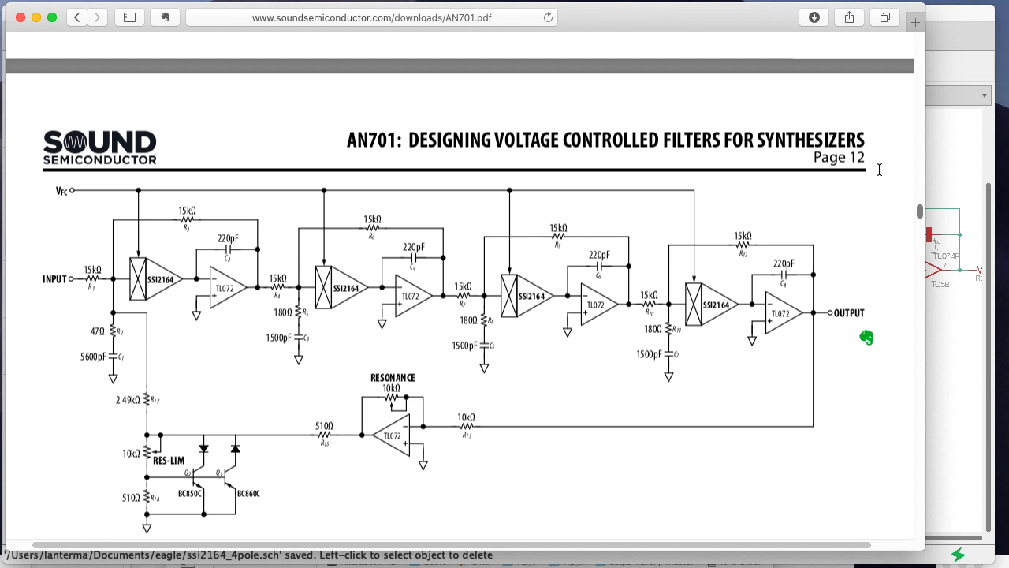
scroll(684, 349, "down", 2)
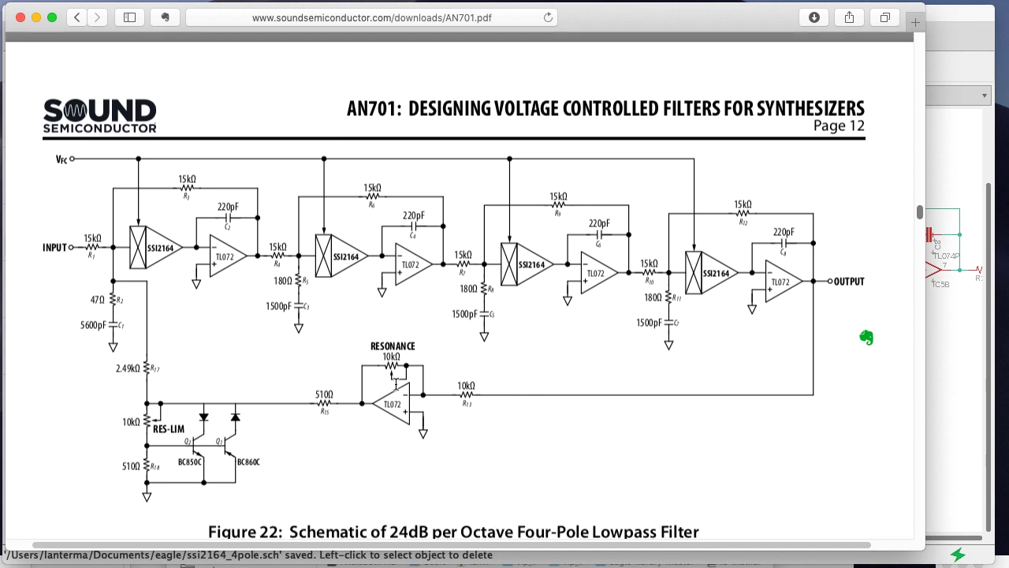
scroll(397, 384, "down", 15)
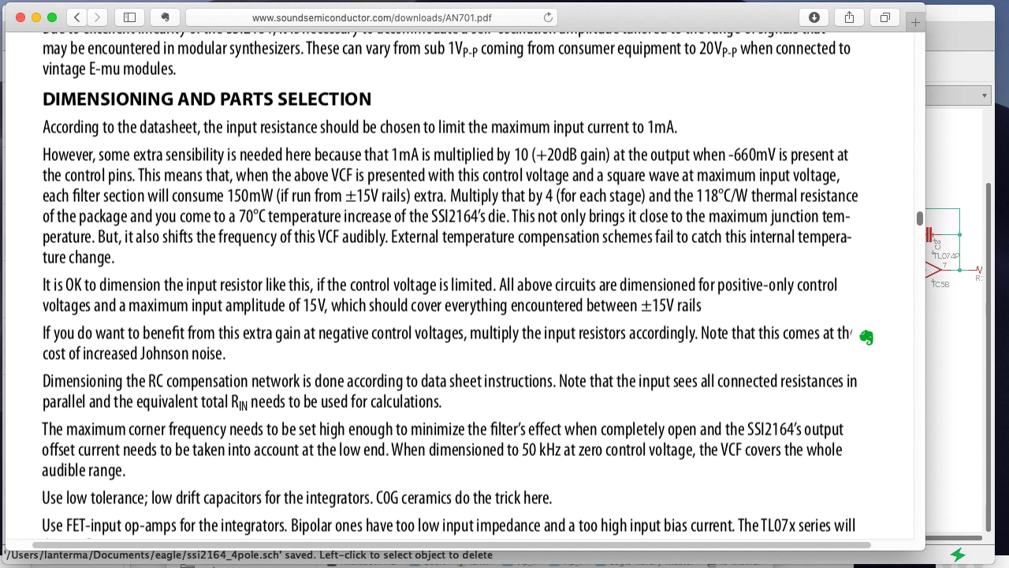
scroll(397, 384, "down", 15)
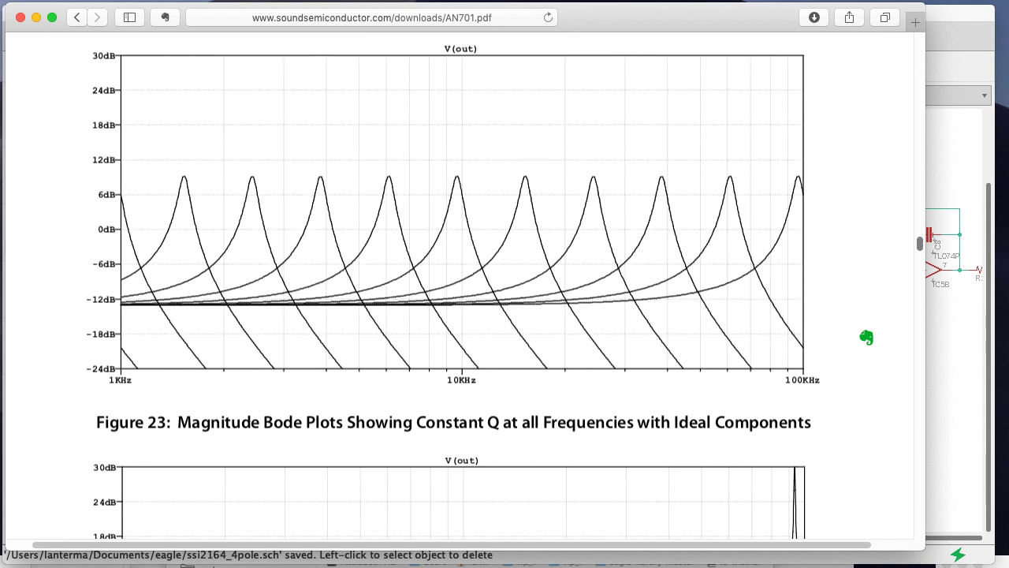
scroll(397, 384, "down", 15)
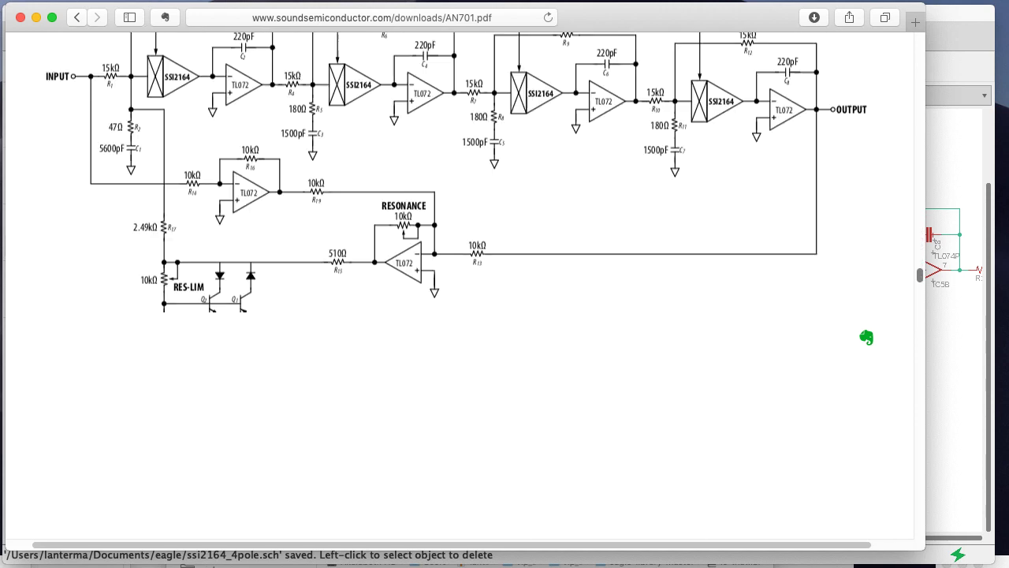
scroll(225, 459, "up", 3)
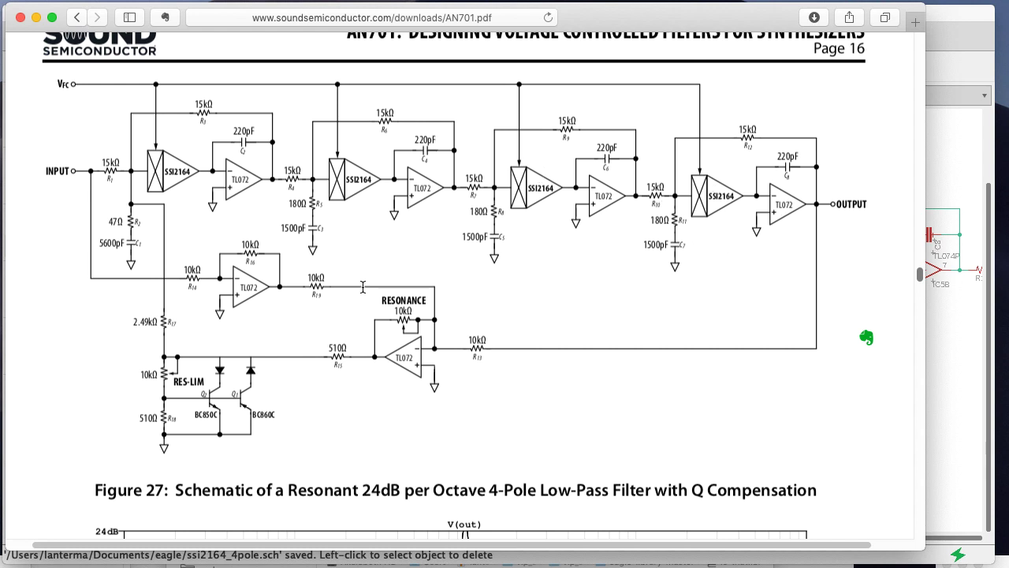
Switch to EAGLE and generate a new board from the ssi2164_4pole schematic
key("super+Tab")
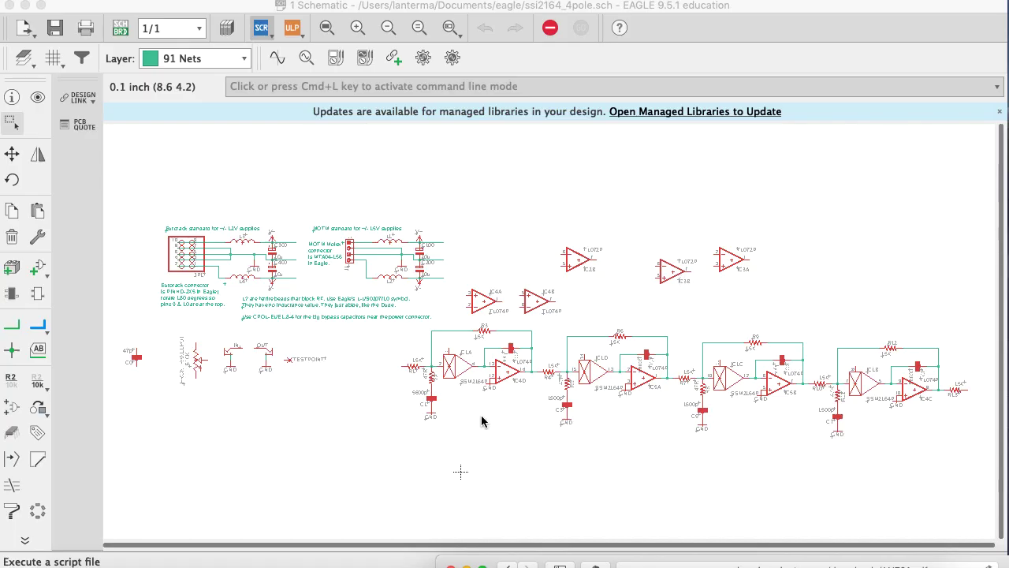
left_click(450, 28)
left_click_drag(389, 448, 986, 327)
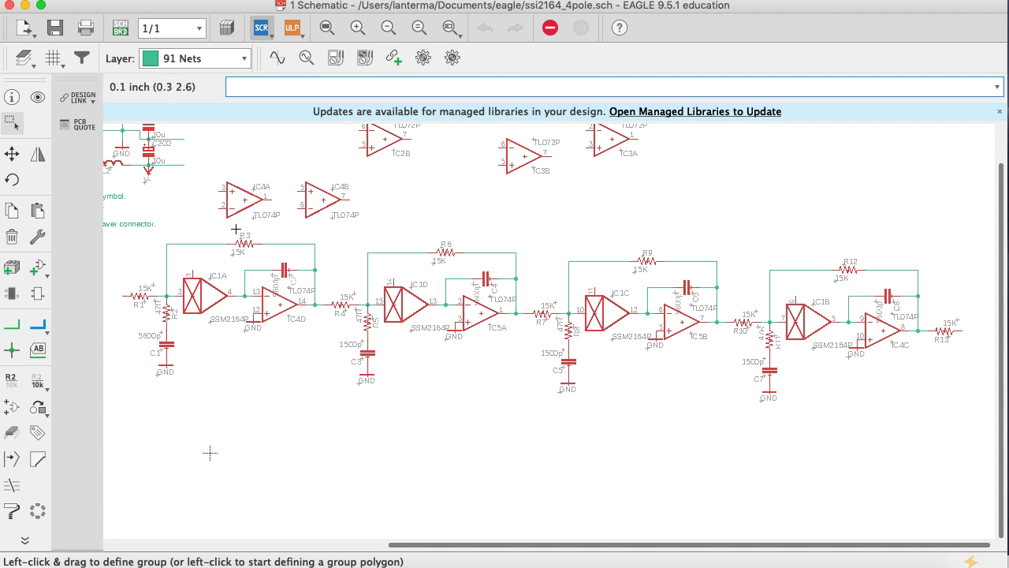
left_click(119, 31)
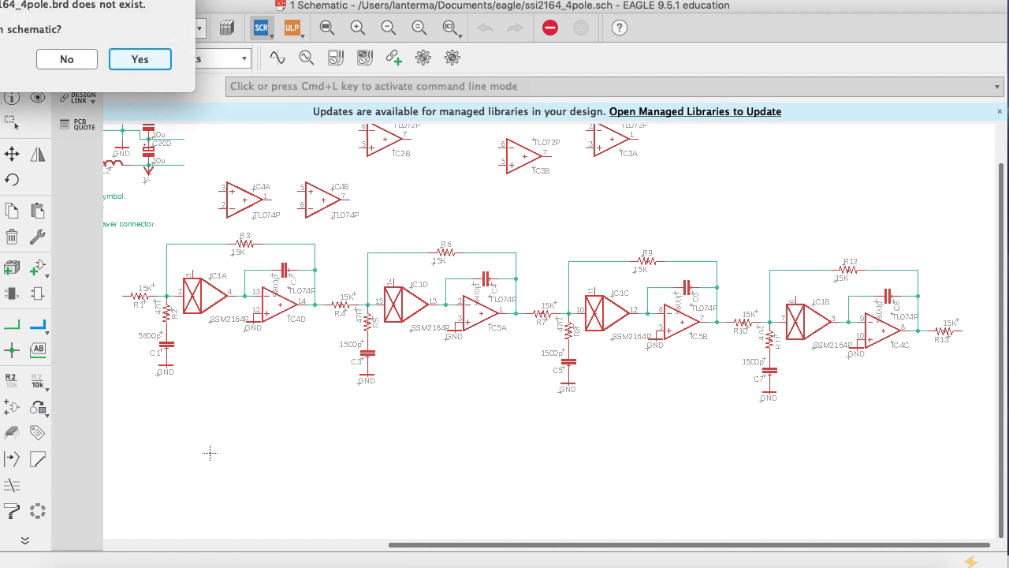
left_click(319, 210)
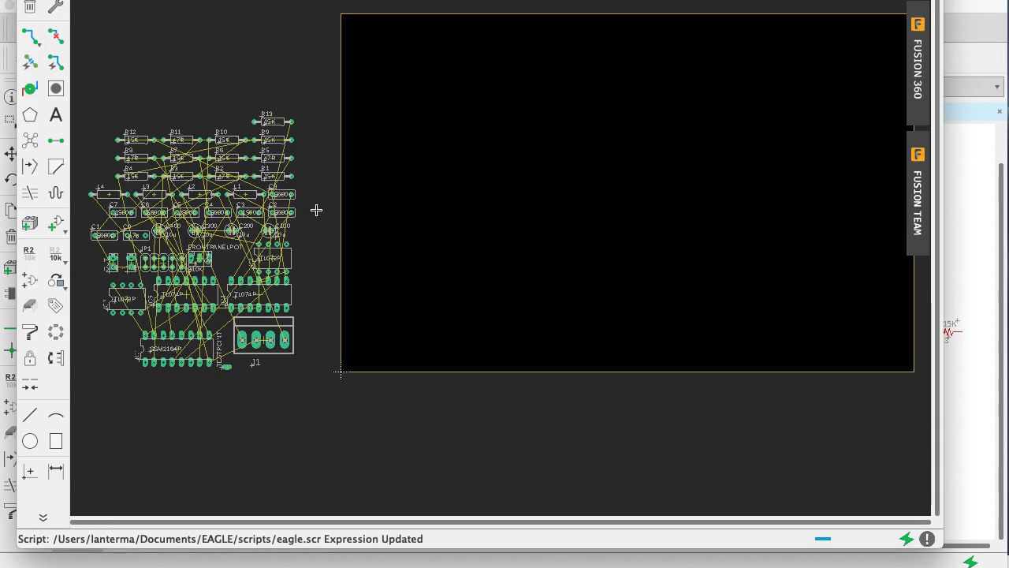
Resize and reposition the board editor window so the unplaced parts and the whole board outline fit on screen
left_click(30, 0)
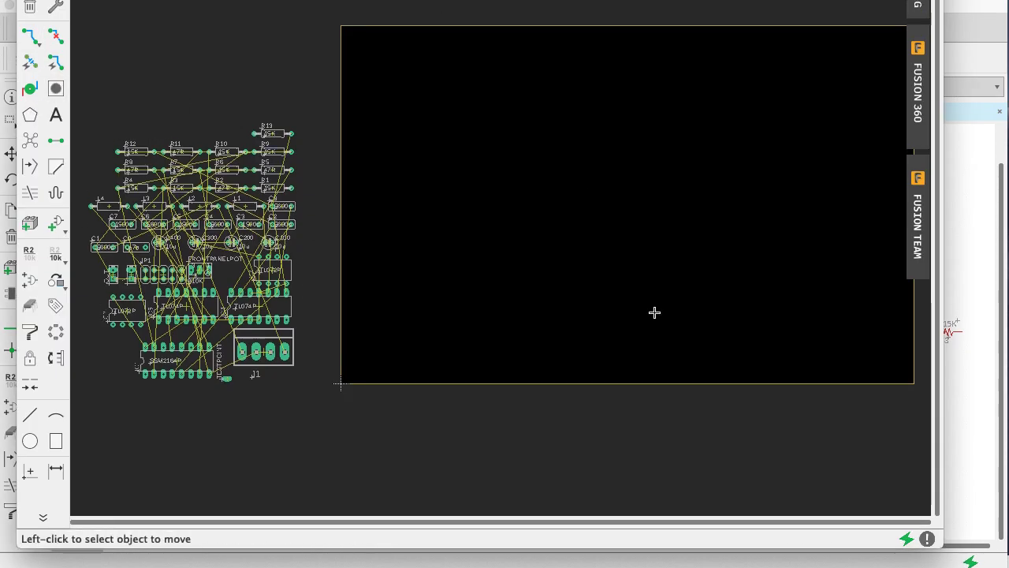
left_click_drag(940, 549, 1008, 374)
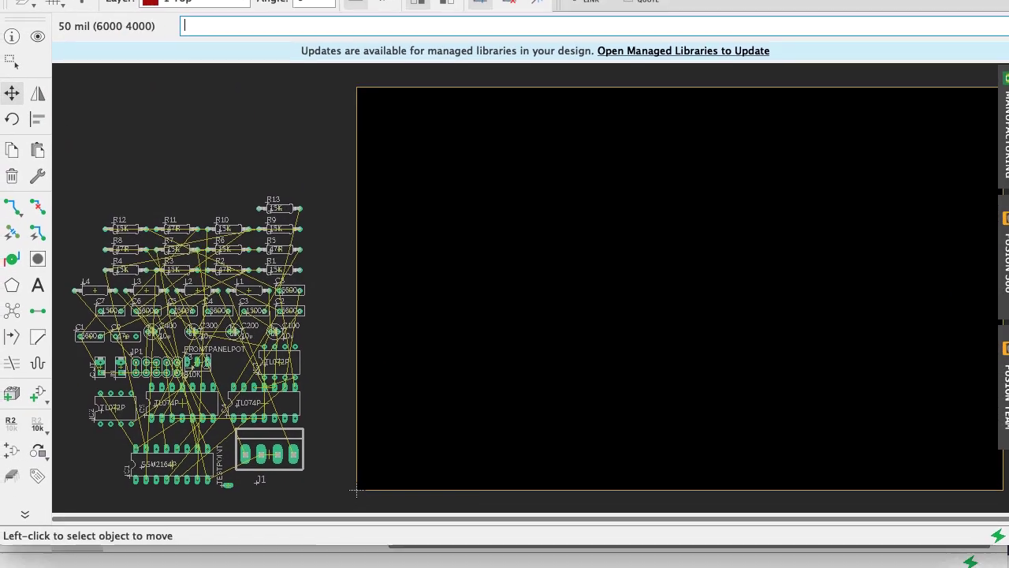
left_click_drag(1007, 538, 1008, 516)
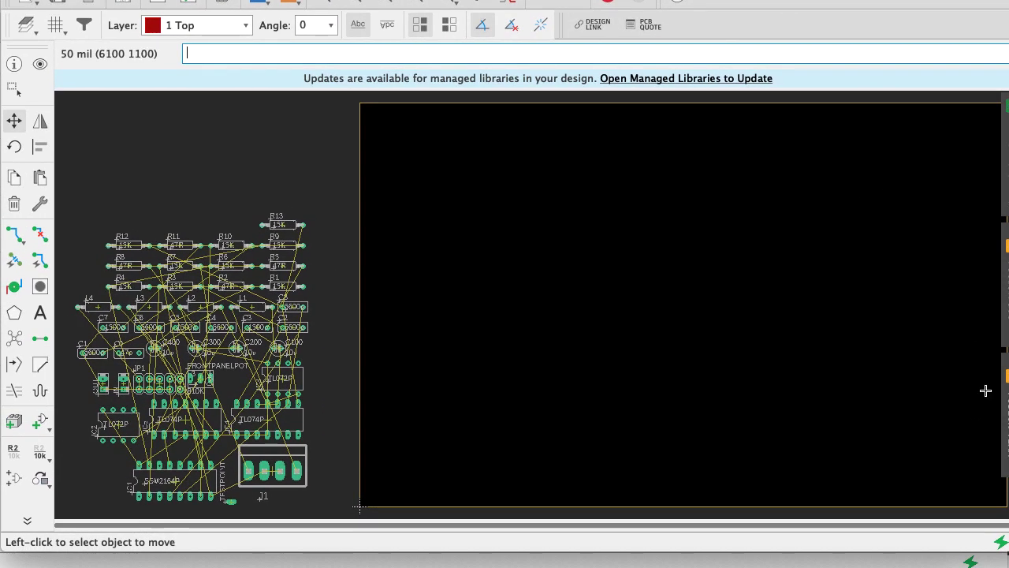
left_click_drag(1008, 552, 1008, 526)
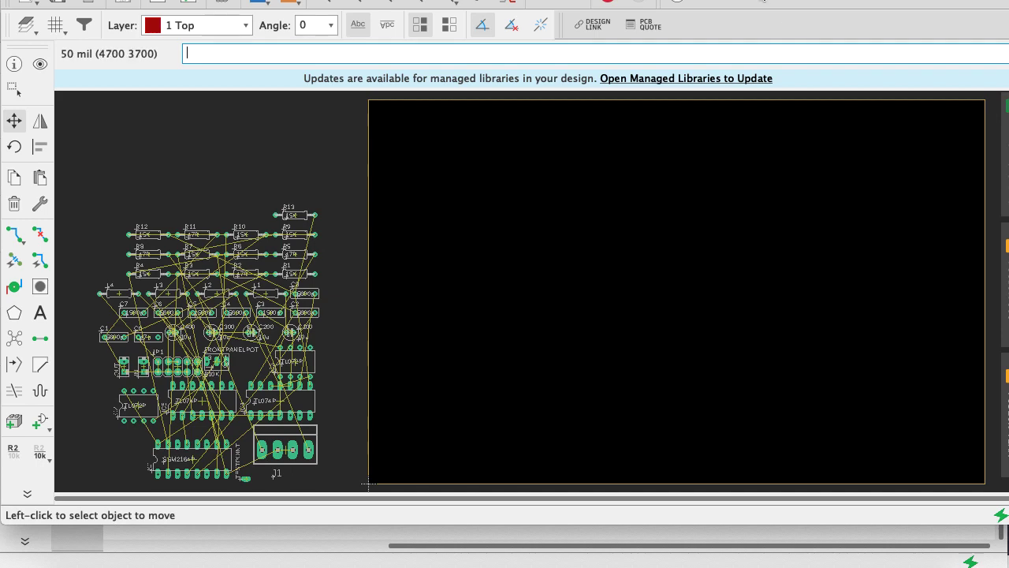
left_click_drag(756, 0, 751, 14)
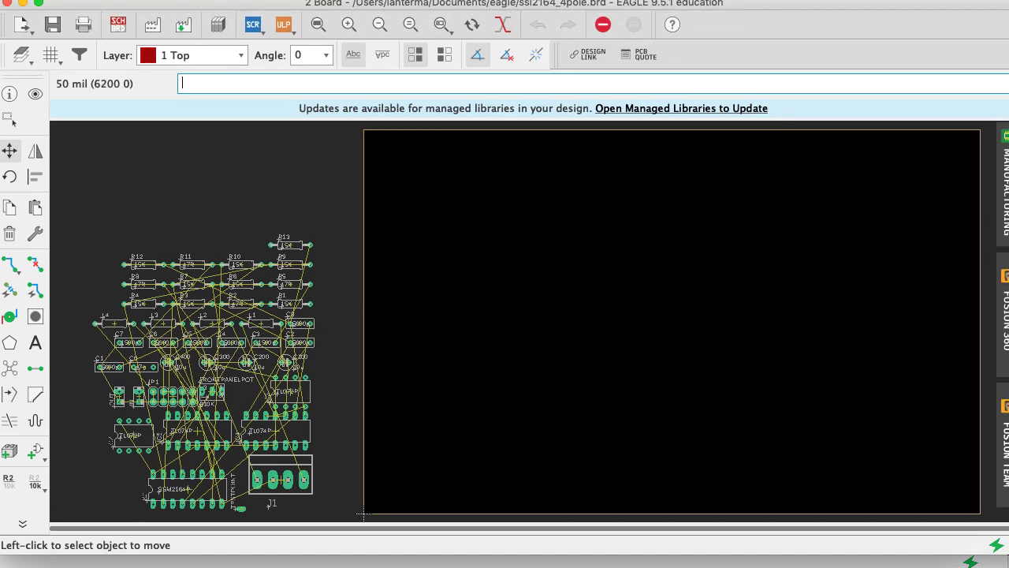
left_click_drag(1008, 555, 1008, 567)
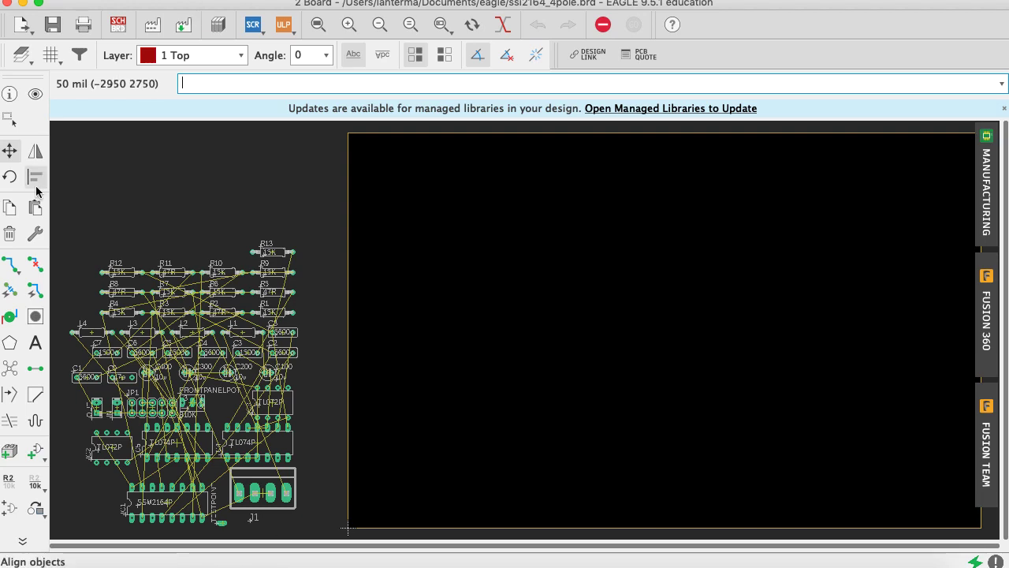
Move IC1 (SSM2164P) into the board outline at (3250 1250) mil, rotated so it stands vertically with its notch up
left_click(182, 499)
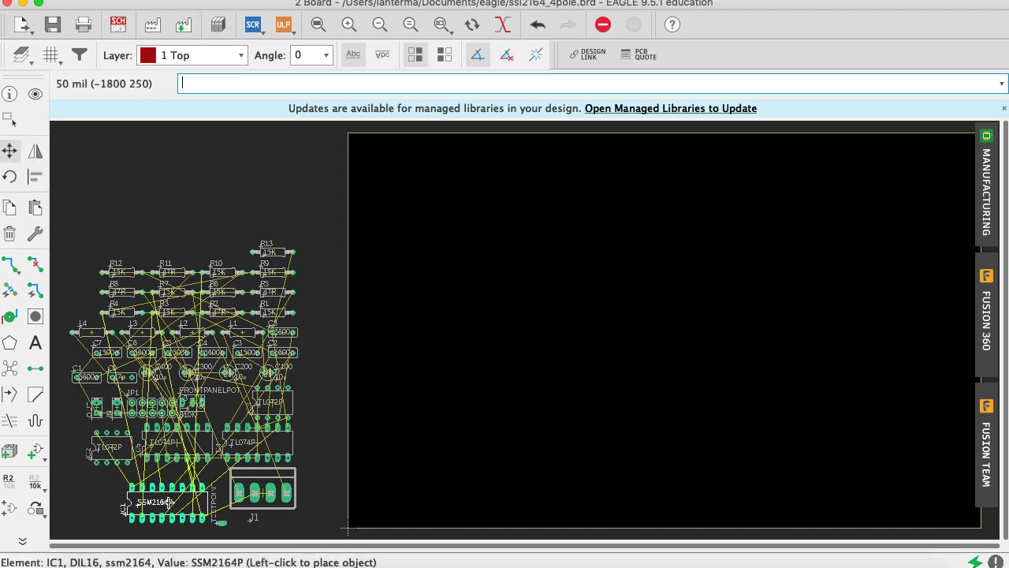
right_click(643, 391)
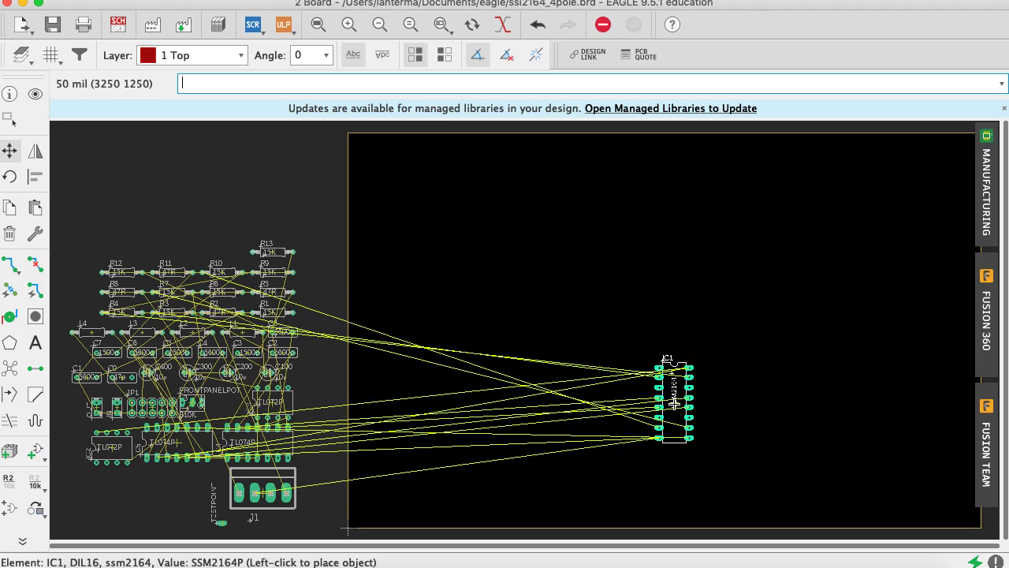
left_click(674, 402)
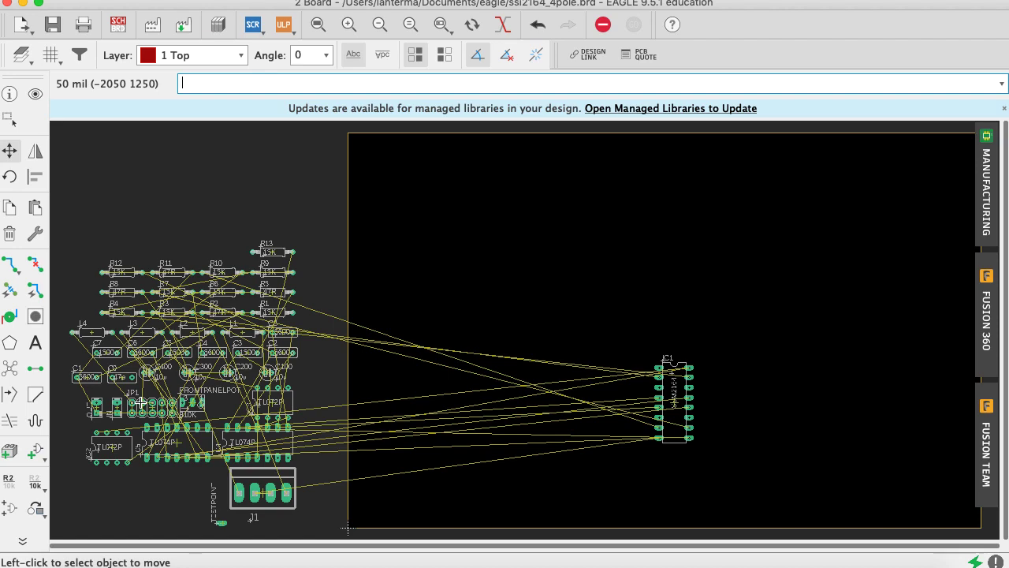
Place IC5 vertically to the left of IC1 at (2600 1250) mil with its notch up, and recalculate the ratsnest
type("move ic5")
key("Return")
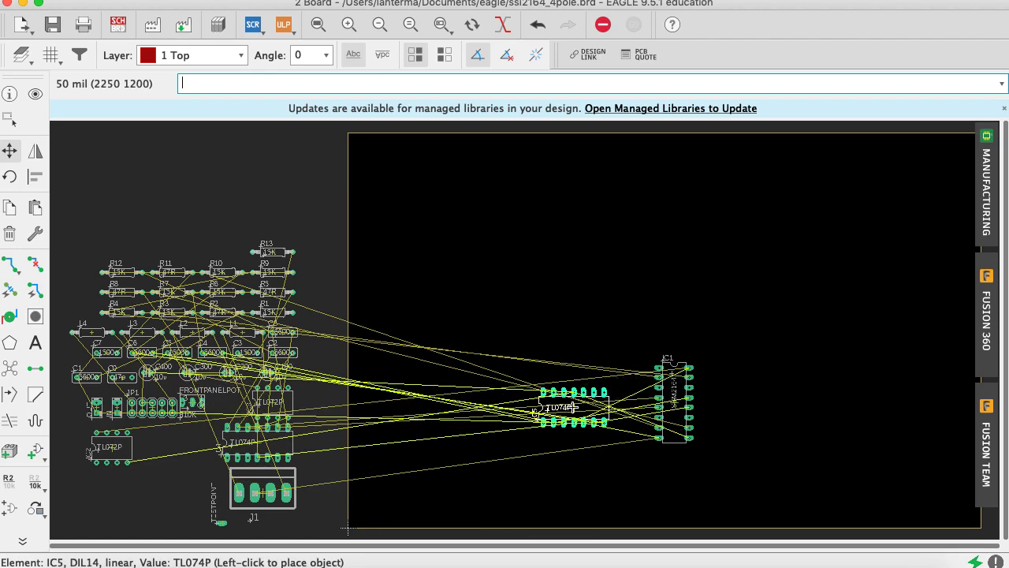
left_click(573, 407)
type("ratsnest")
key("Return")
left_click(574, 408)
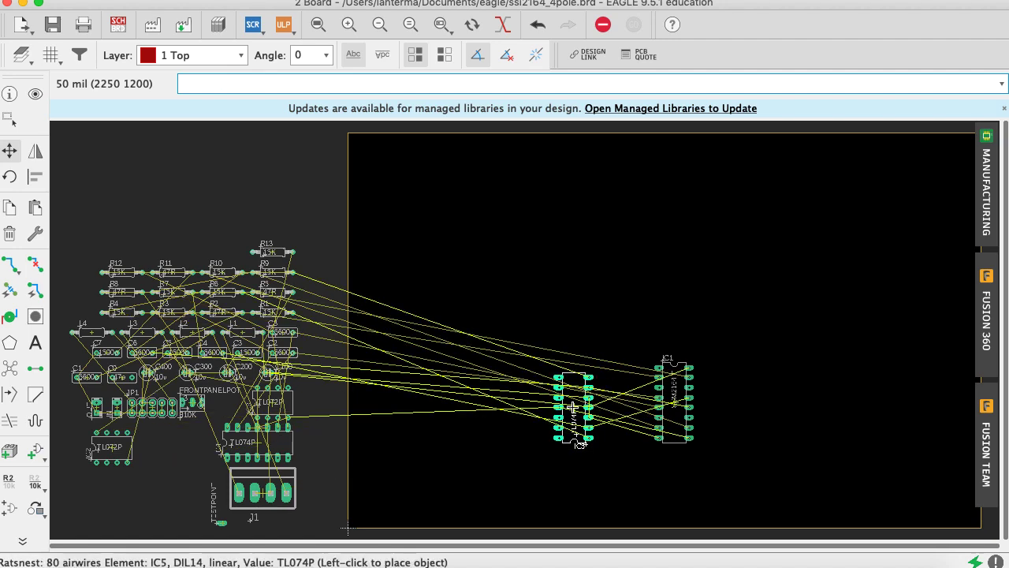
right_click(779, 402)
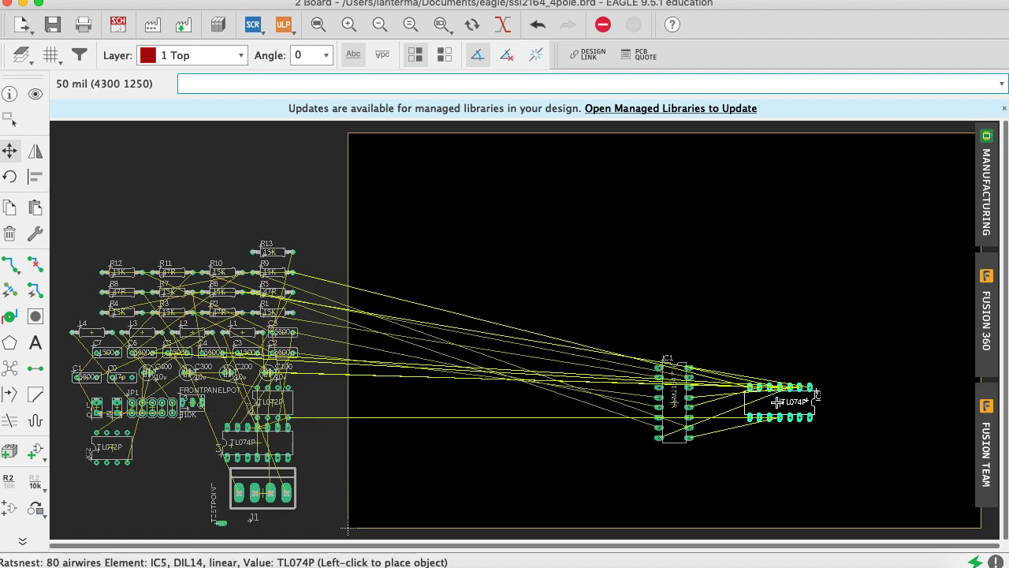
right_click(779, 403)
left_click(611, 400)
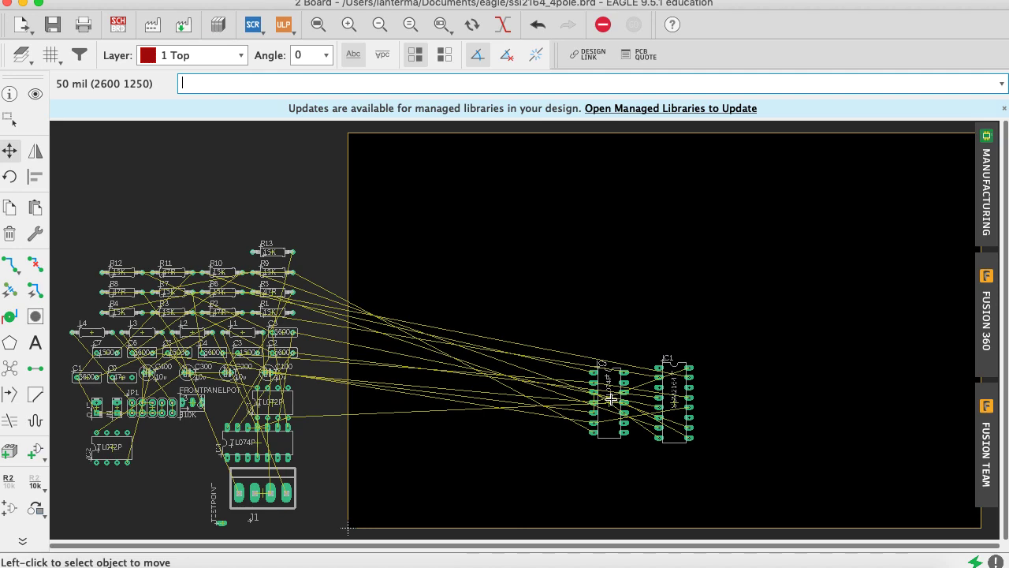
Place IC4 vertically to the right of IC1 at (4250 1250) mil, and shift IC5 farther left of IC1
type("move ic4")
key("Return")
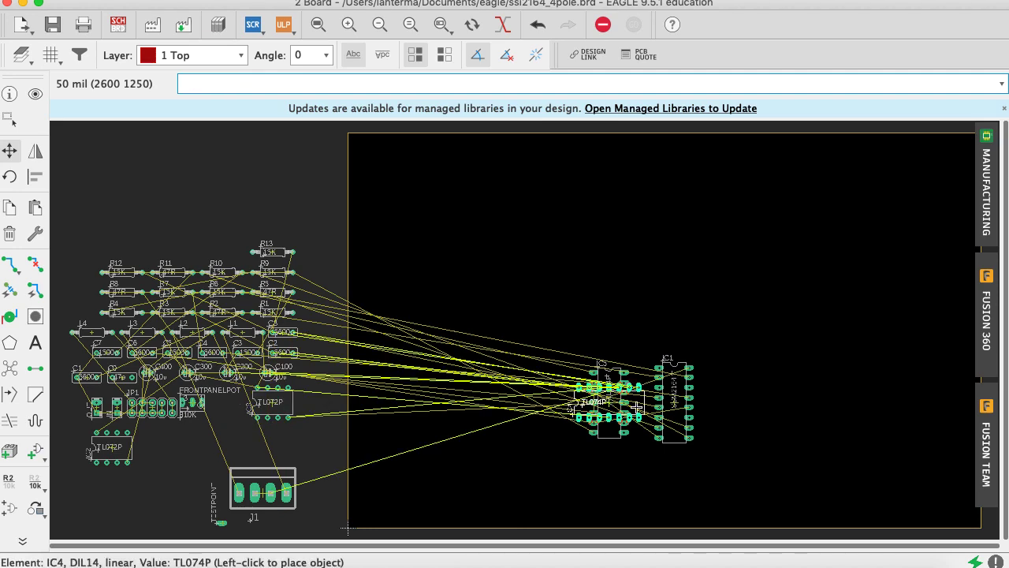
left_click(776, 401)
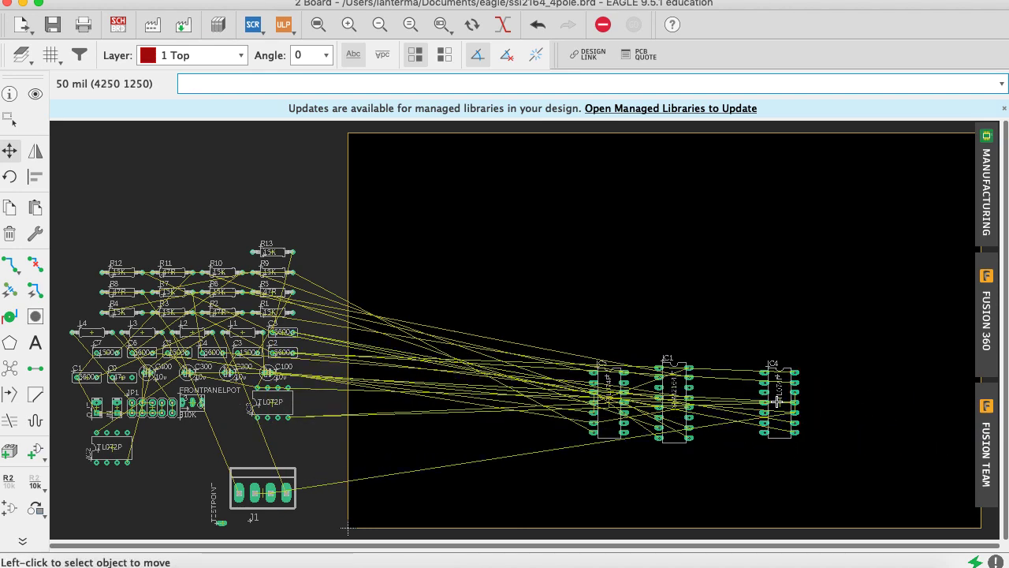
left_click(608, 401)
left_click(578, 400)
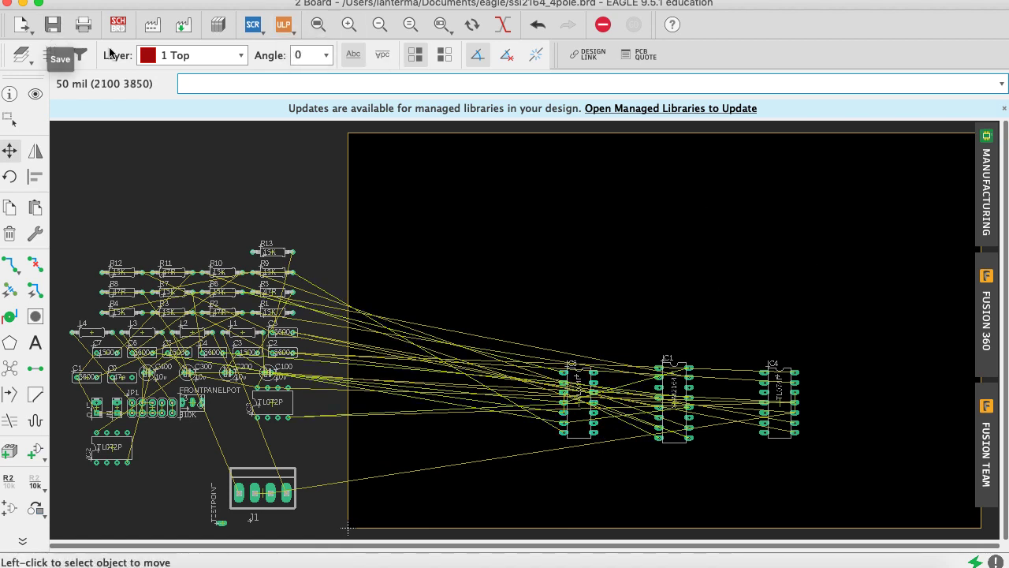
Check the schematic, then place R2 horizontally between IC5 and IC1 at (2800 1500) mil and recalculate the ratsnest
left_click(118, 25)
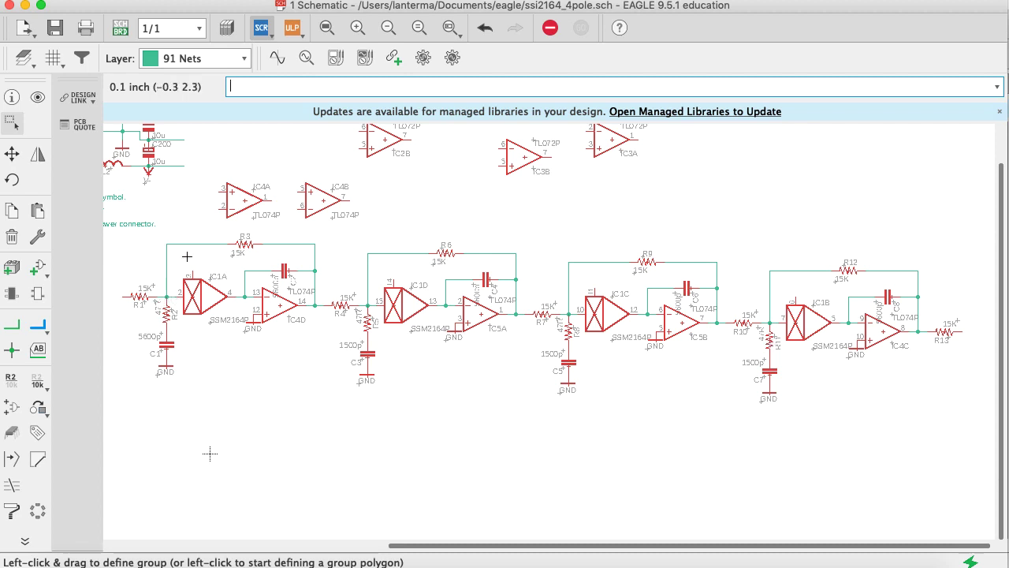
left_click(121, 30)
type("move r2")
key("Return")
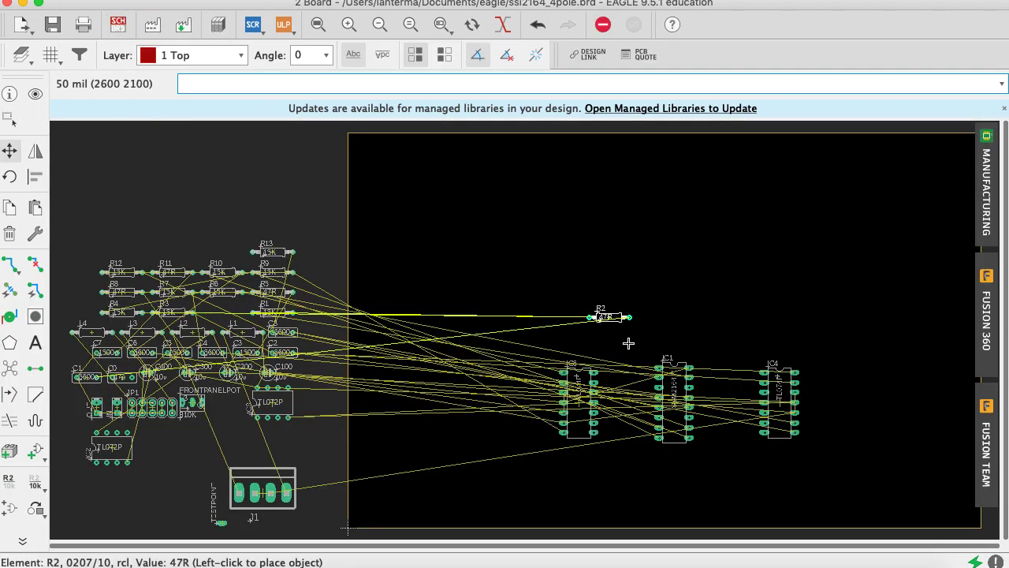
left_click(620, 362)
left_click(620, 362)
type("ratsnest")
key("Return")
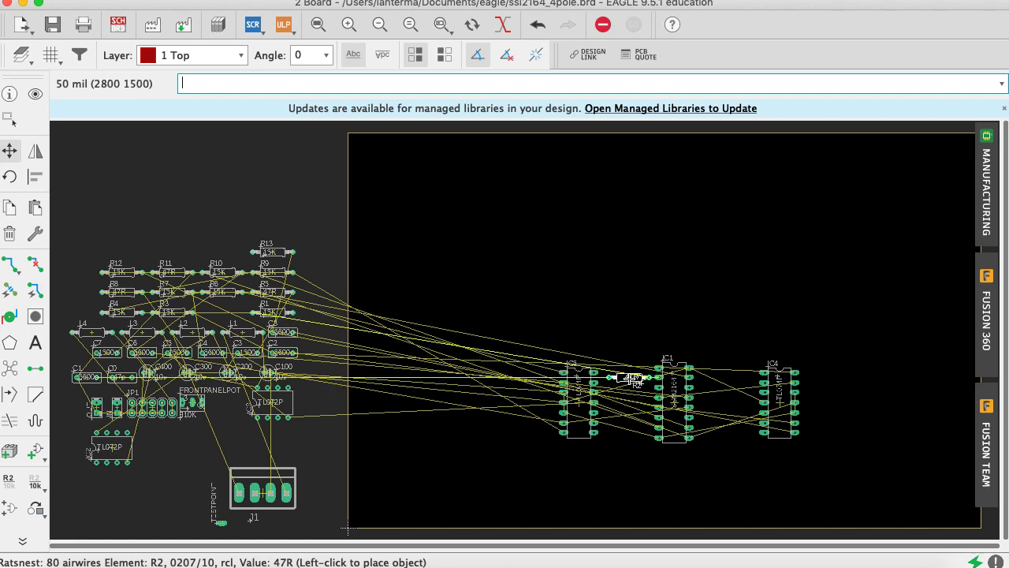
left_click(630, 379)
Place R5 horizontally between IC1 and IC4 at (3700 1500) mil, level with R2
type("move r5")
key("Return")
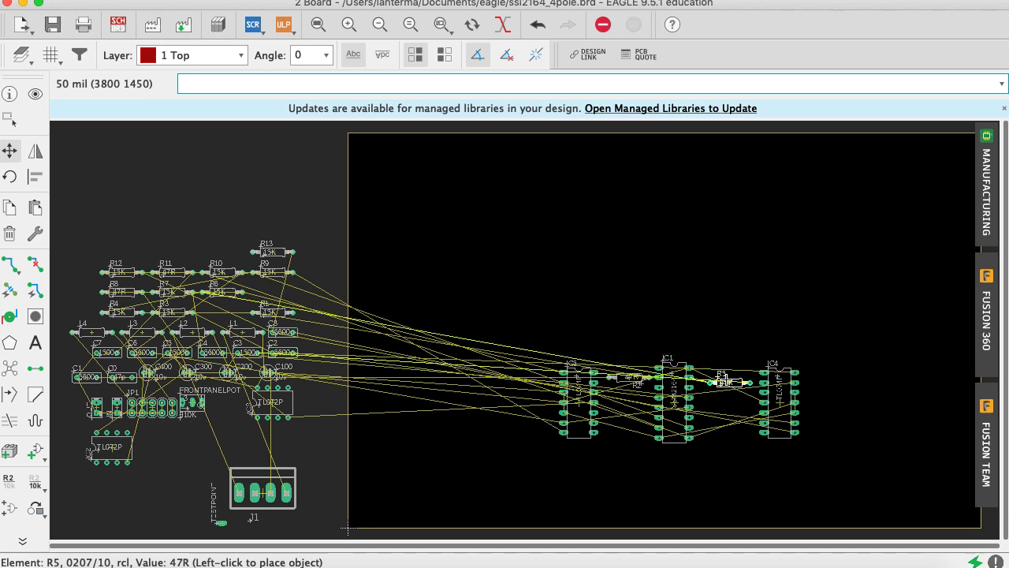
left_click(719, 377)
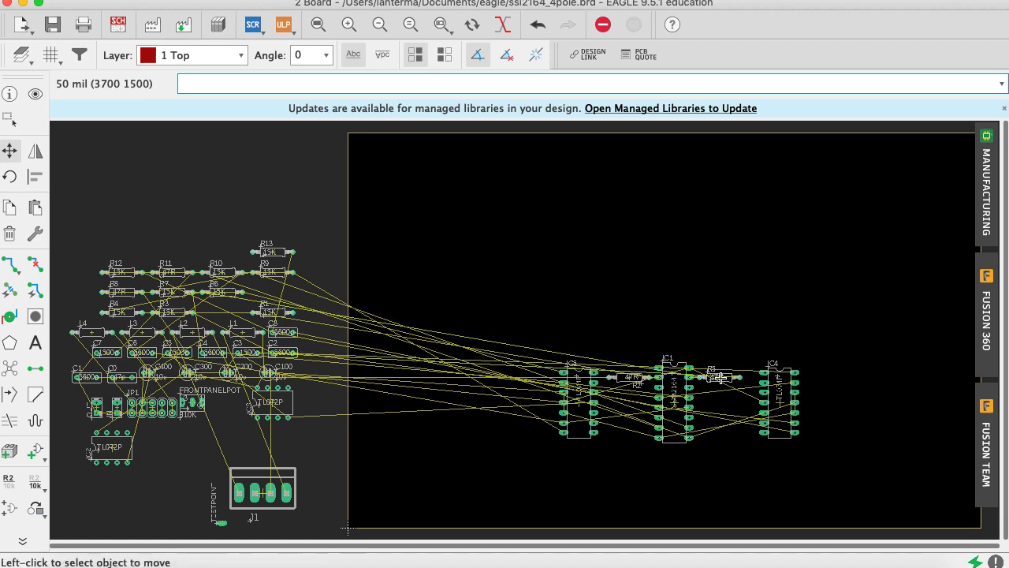
Place R7 horizontally between IC1 and IC4 at (3700 1000) mil, directly below R5, with the ratsnest recalculated
type("move r7")
key("Return")
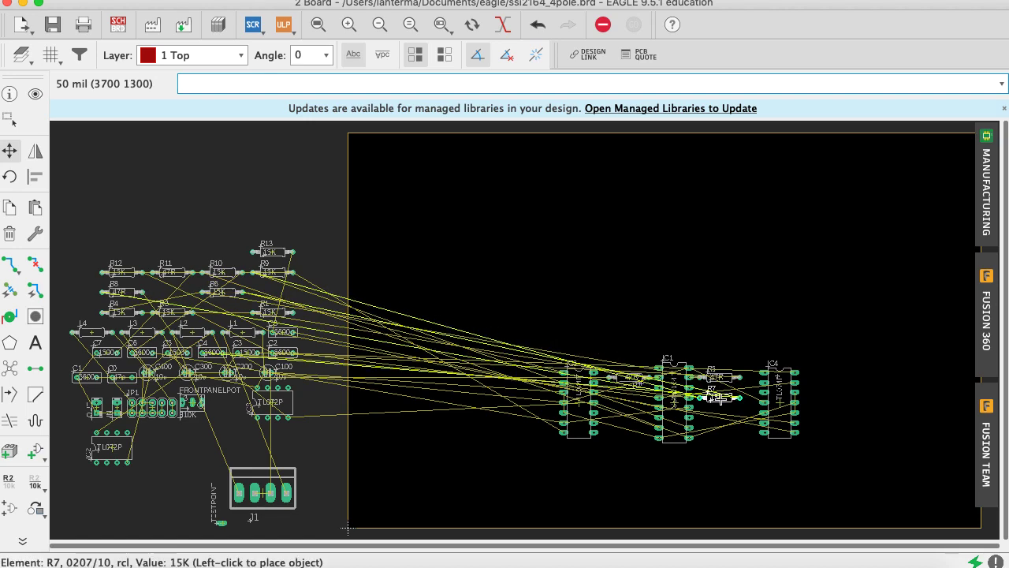
left_click(713, 423)
left_click(714, 424)
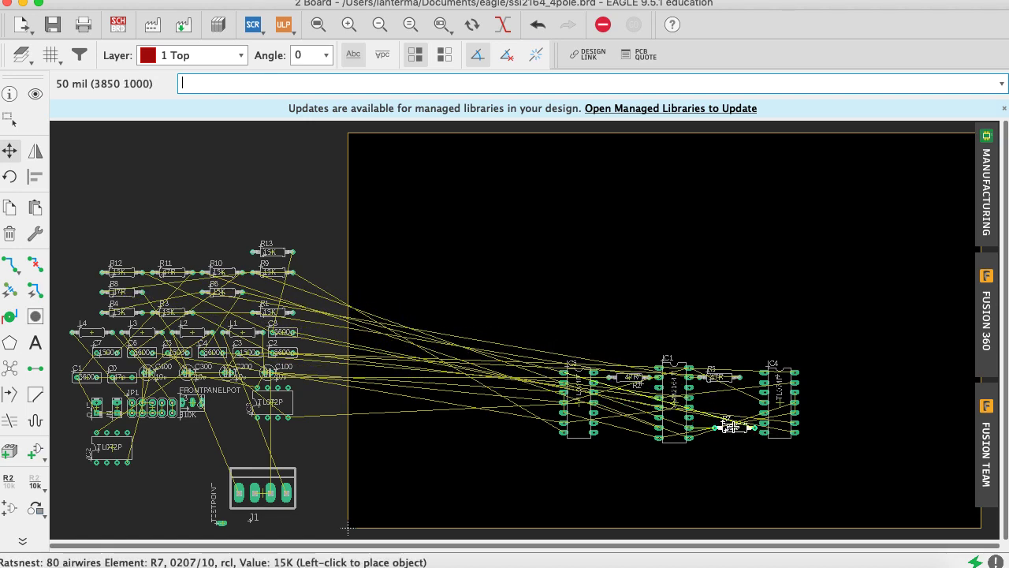
left_click(716, 428)
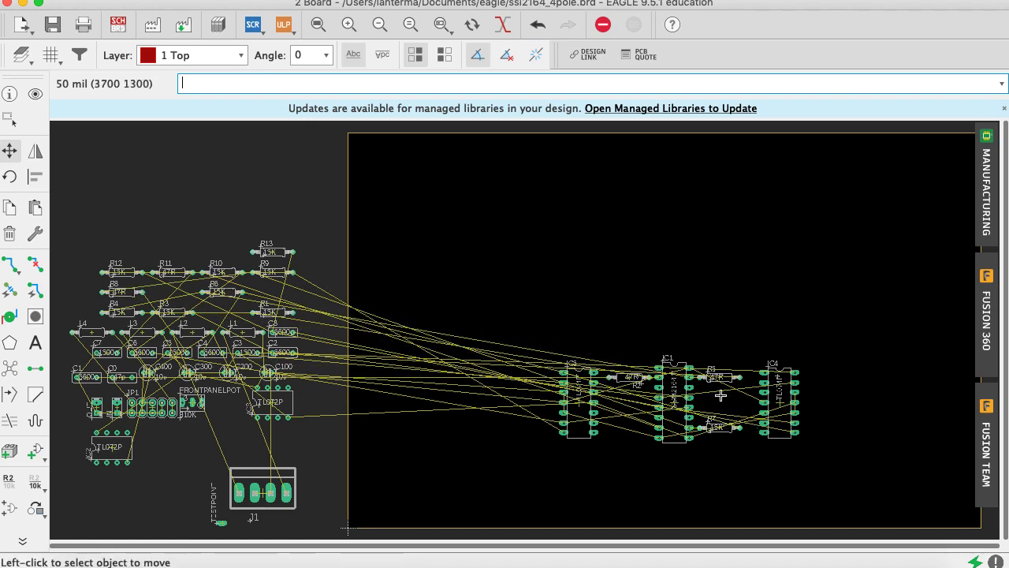
Place R10 horizontally between IC5 and IC1 at (2800 1000) mil, level with R7, and save the board
type("move ")
type("move")
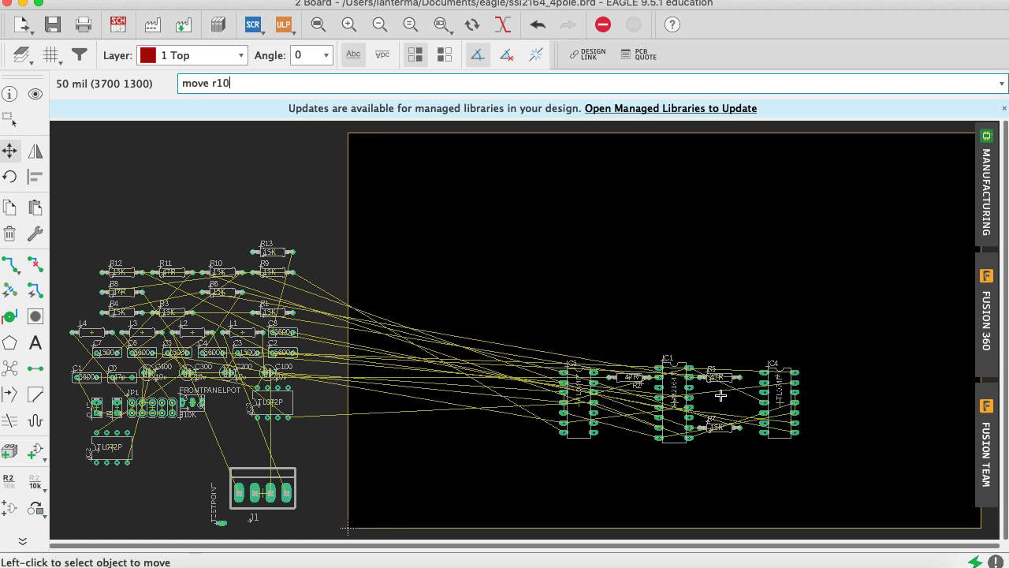
key("Return")
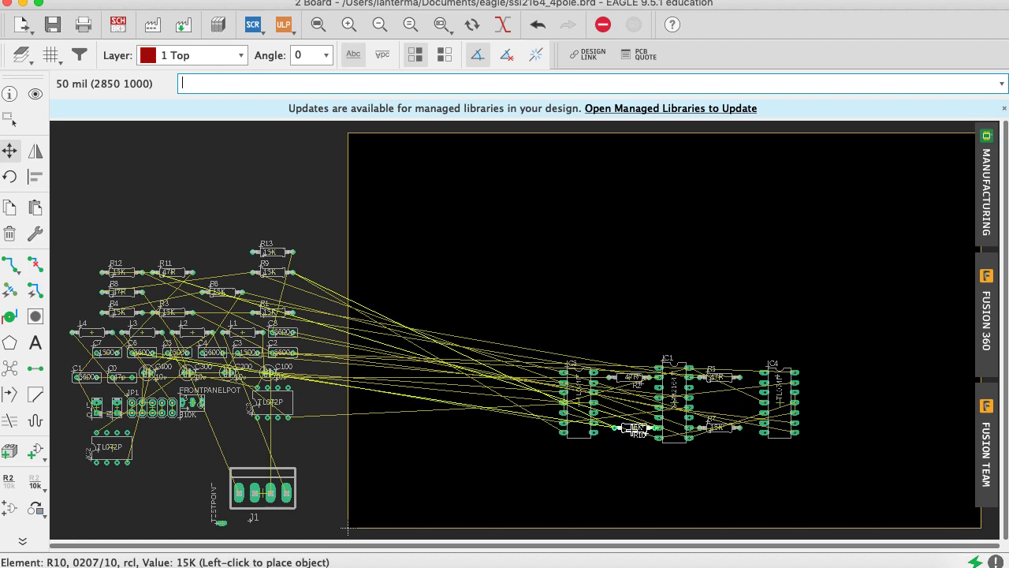
left_click(634, 428)
key("super+s")
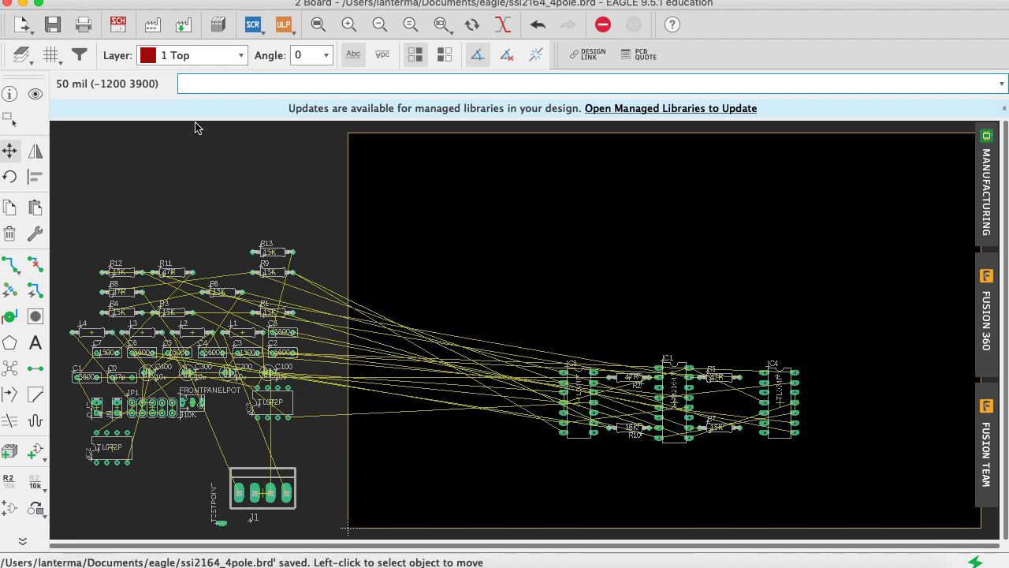
Check the filter stages in the schematic, and place C2 horizontally on the board between IC5 and IC1 at (2900 1300) mil
left_click(118, 24)
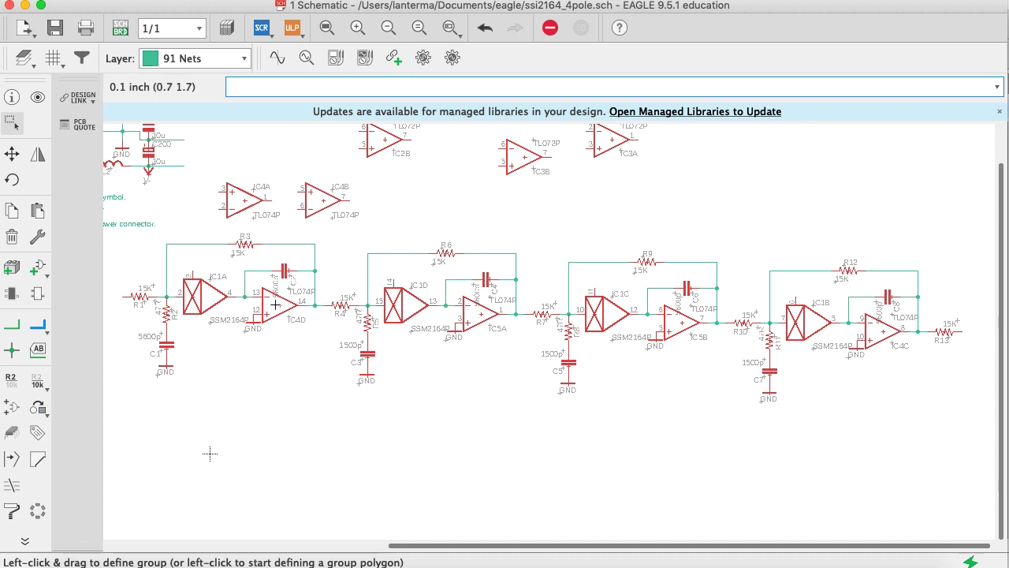
left_click(449, 27)
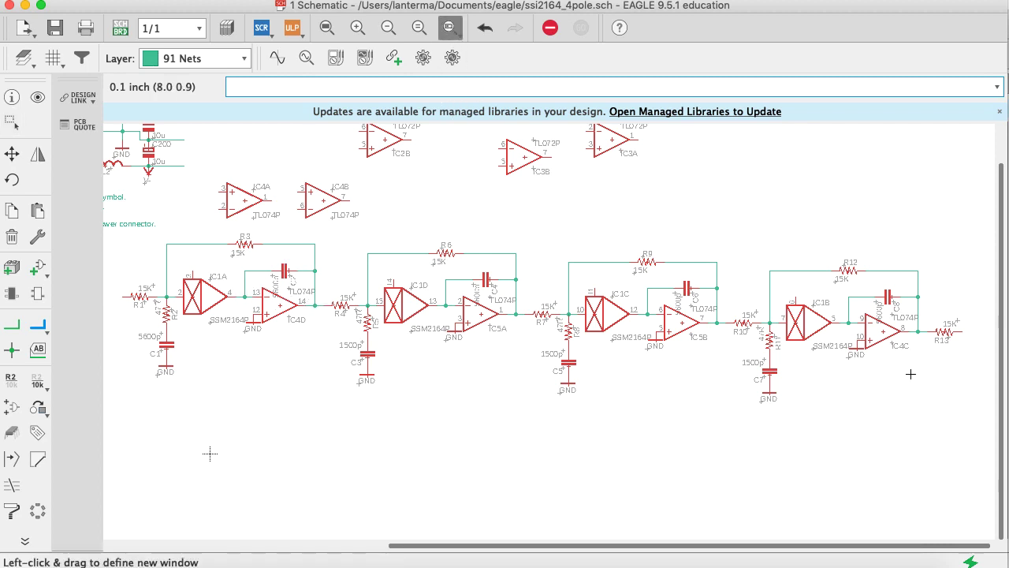
left_click_drag(911, 374, 240, 225)
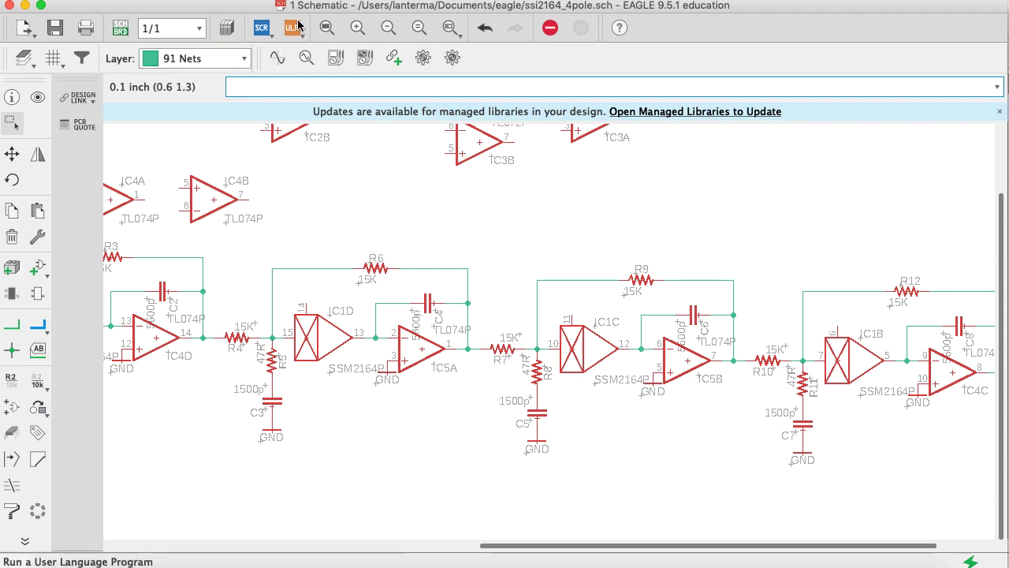
left_click(120, 27)
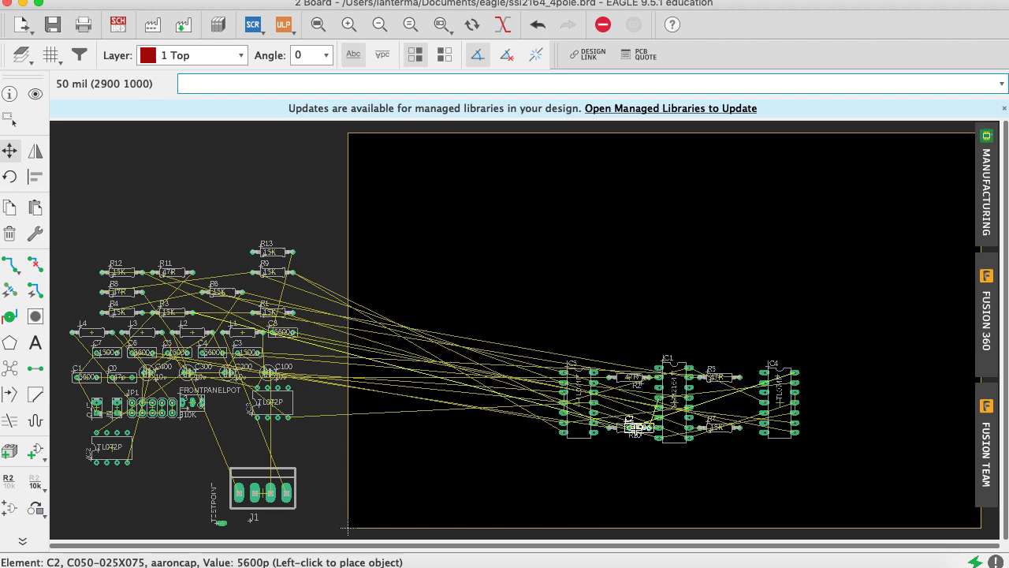
left_click(637, 400)
Place C4 between IC5 and IC1 at (2800 1100) mil, just above R10, and recalculate the ratsnest
type("move")
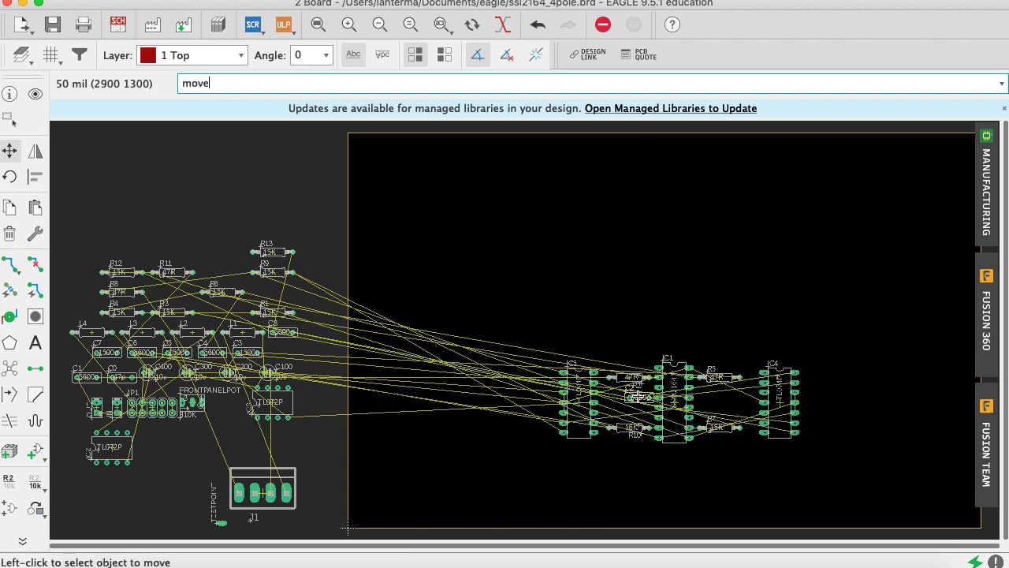
type(" C4")
key("Return")
left_click(631, 418)
type("ratsnest")
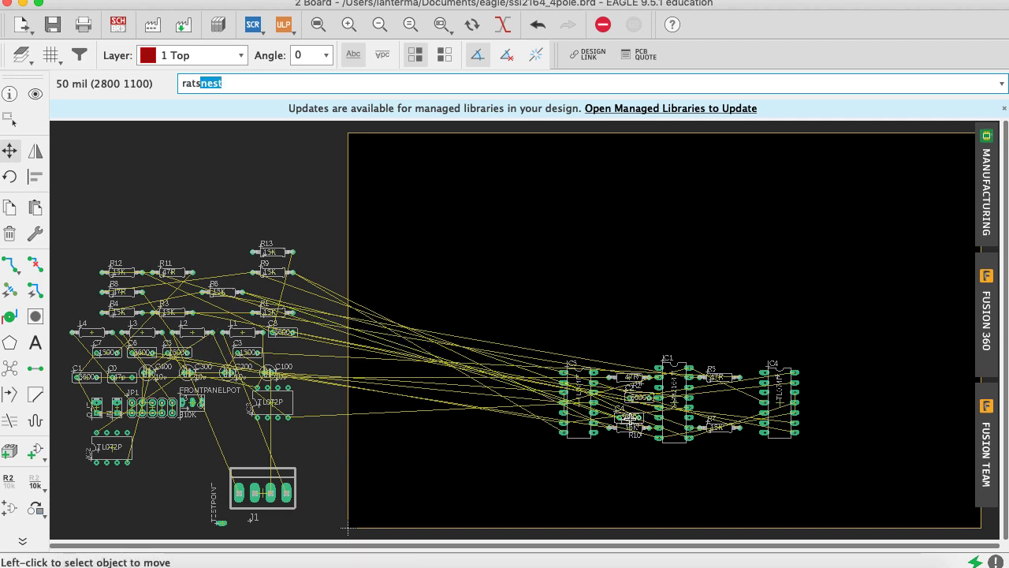
key("Return")
Move C4 to the other side of IC1 at (3600 1300) mil, turned 180 degrees from its original orientation
left_click(631, 419)
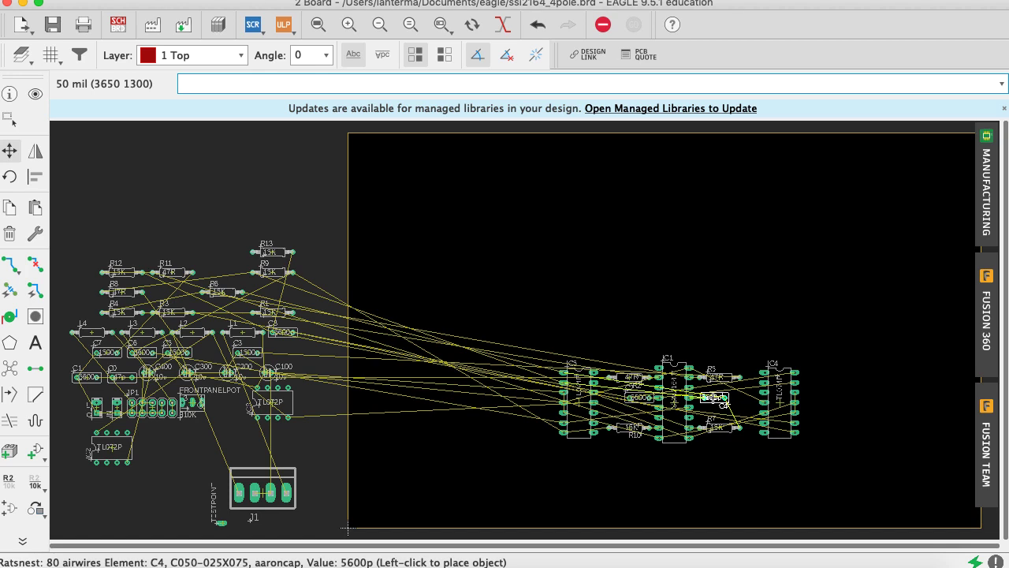
right_click(713, 398)
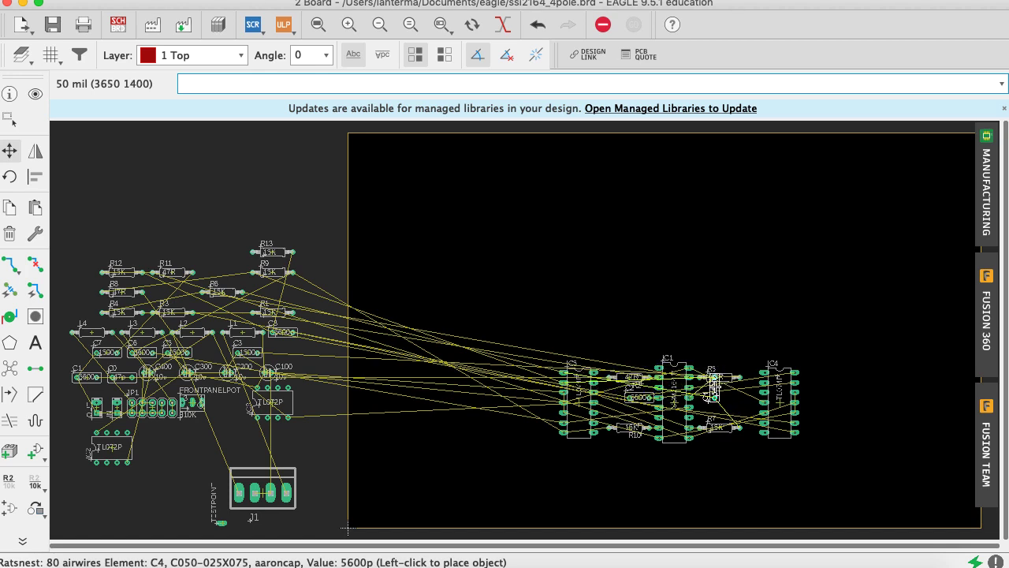
right_click(714, 387)
right_click(713, 387)
right_click(714, 387)
right_click(713, 388)
right_click(713, 392)
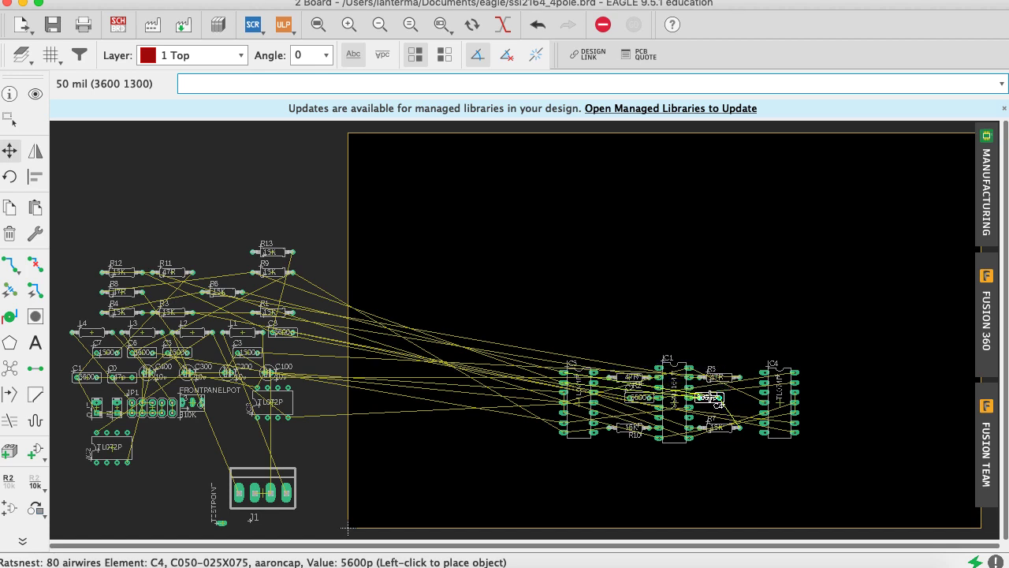
left_click(714, 397)
Place C6 directly below C4 at (3600 1200) mil in the same 180-degree orientation, recalculating the ratsnest during placement
type("mov")
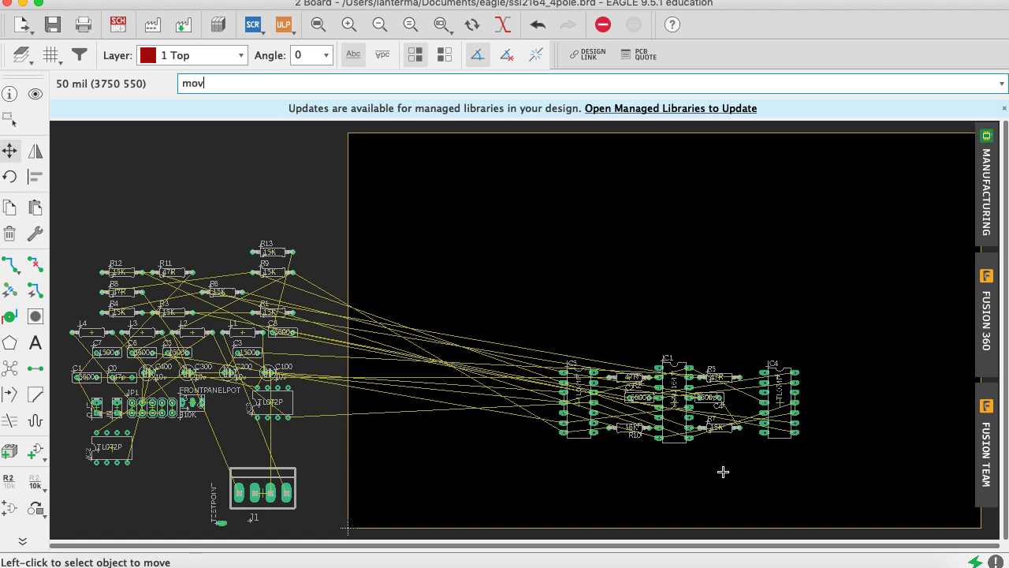
type("e c6")
key("Return")
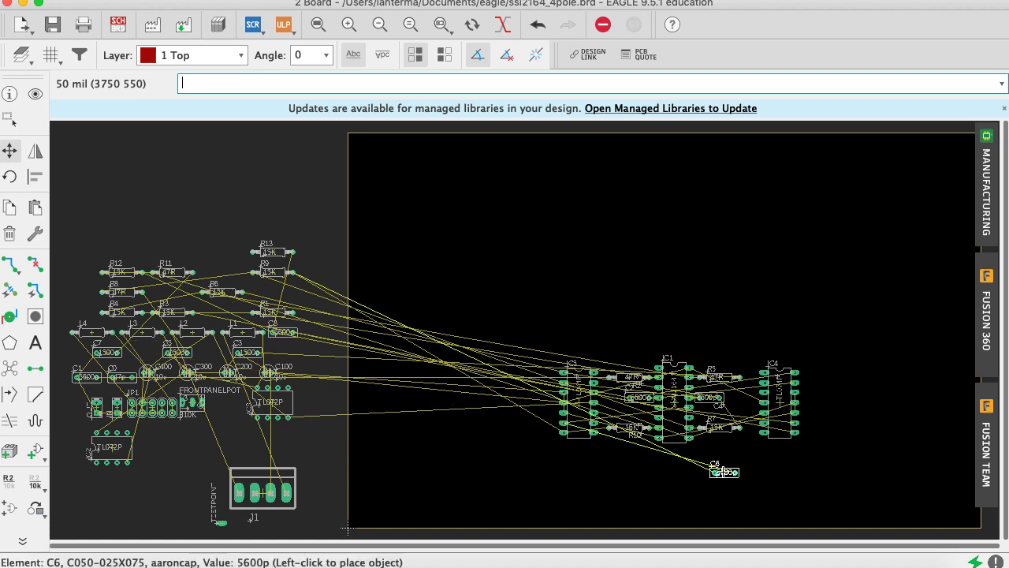
left_click(695, 472)
type("ratsnest")
key("Return")
left_click(695, 473)
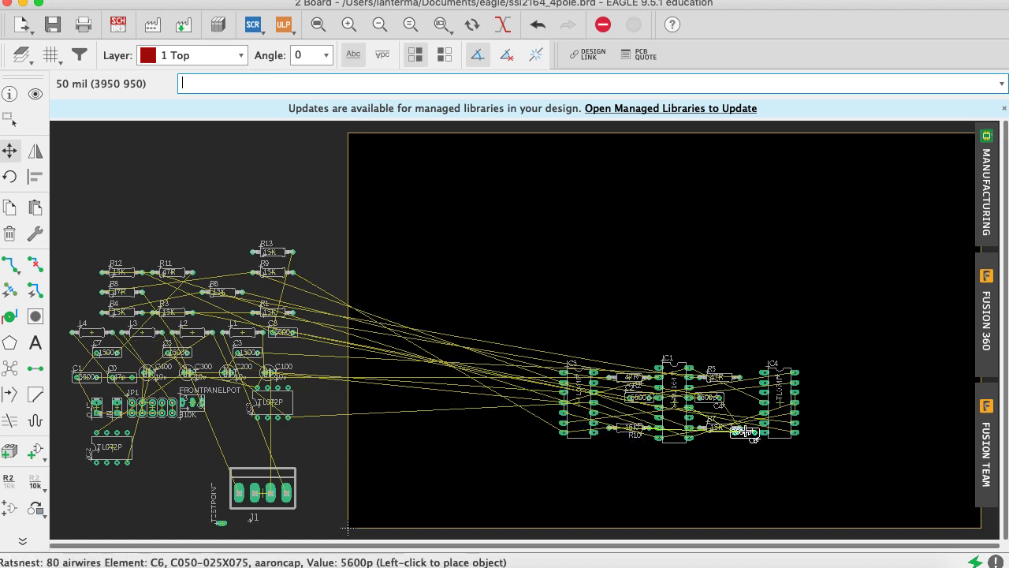
left_click(710, 407)
Place C8 horizontally directly below C2 at about (2900 1200) mil and save the board
type("move ")
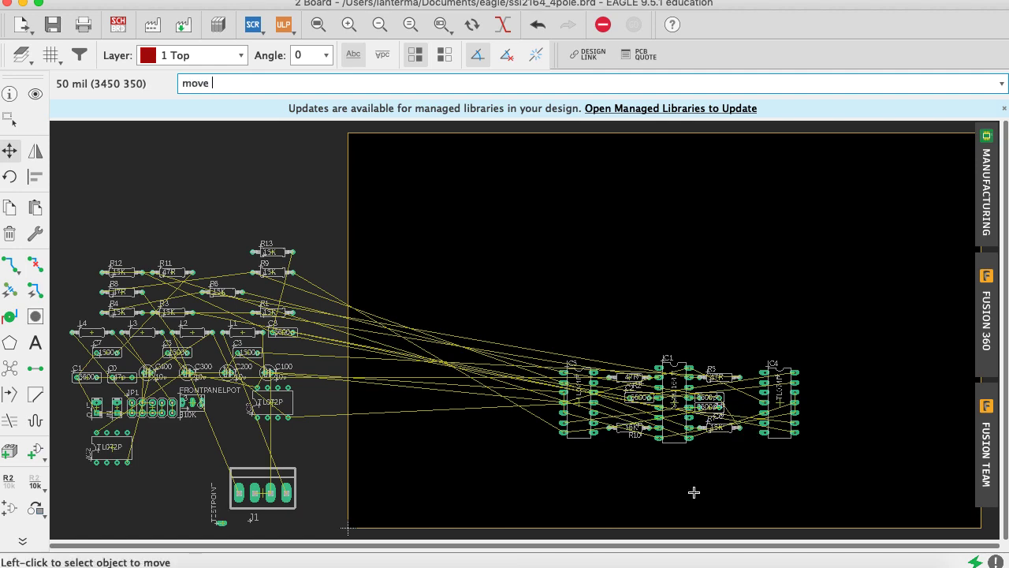
type("c8")
key("Return")
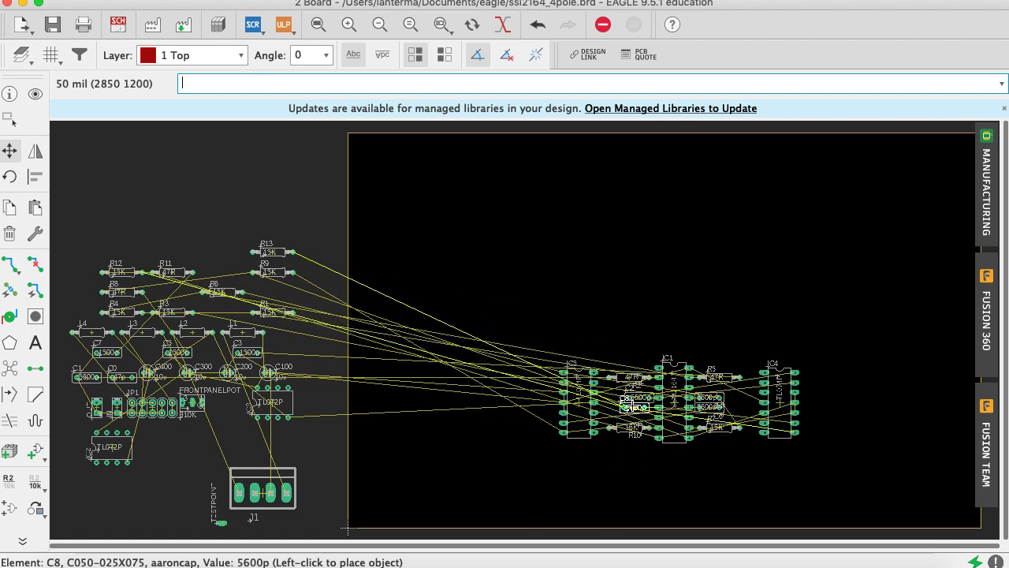
left_click(636, 406)
key("super+s")
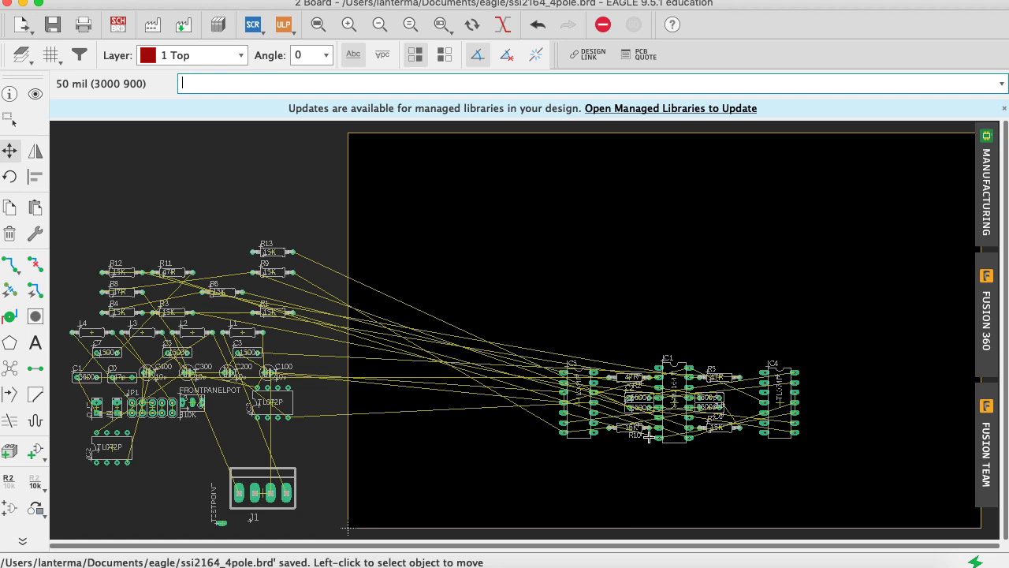
Spread the outer op-amps away from IC1, moving IC5 left to about (1850 1250) mil and IC4 right to about (4700 1250) mil
left_click(13, 157)
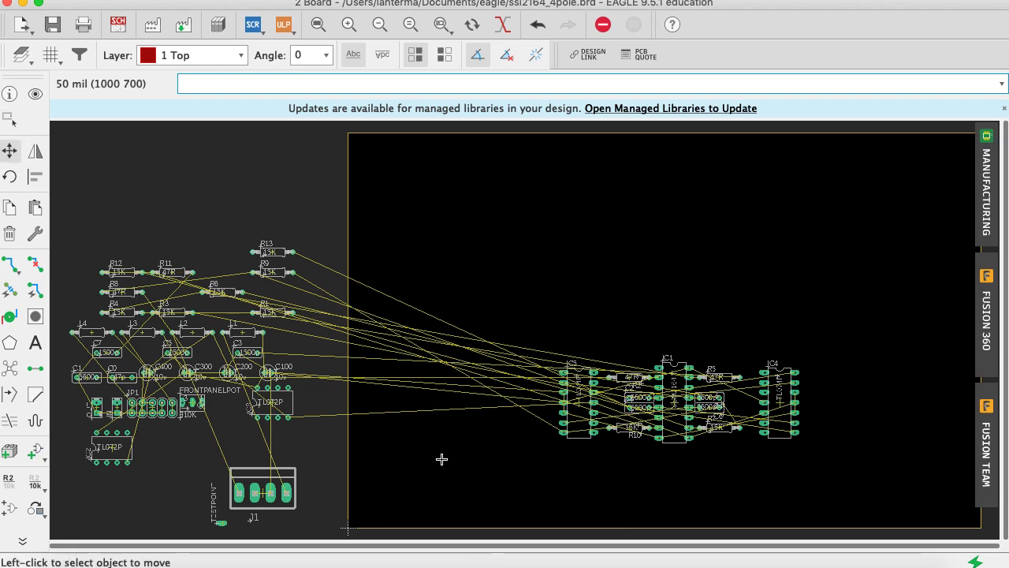
left_click(575, 407)
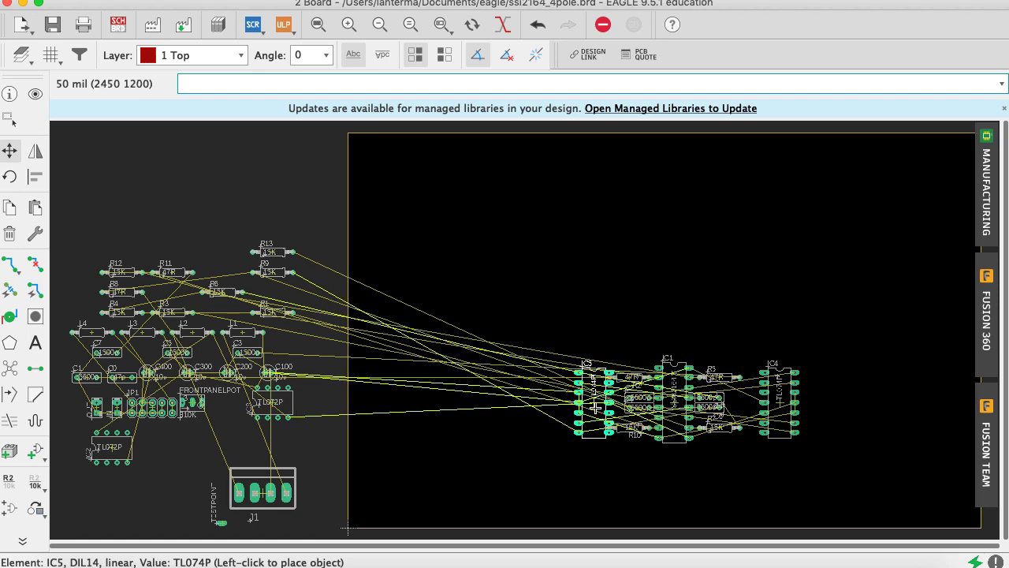
left_click(534, 409)
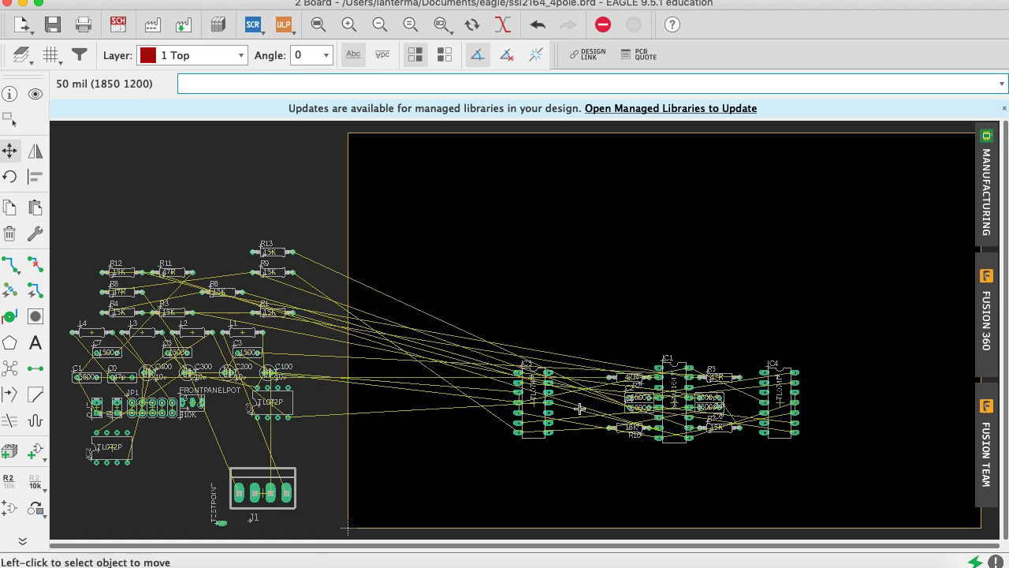
left_click(781, 404)
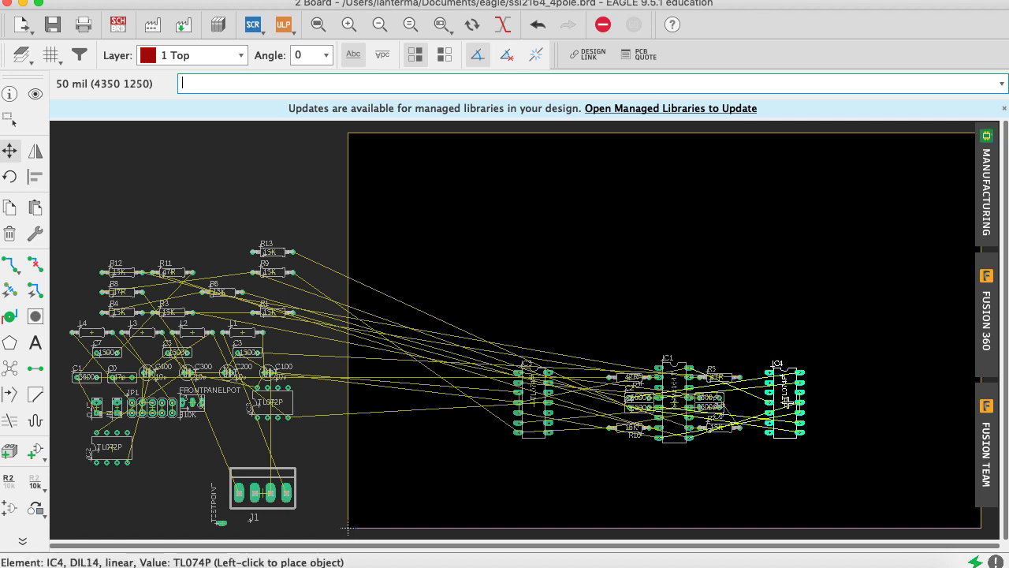
left_click(820, 402)
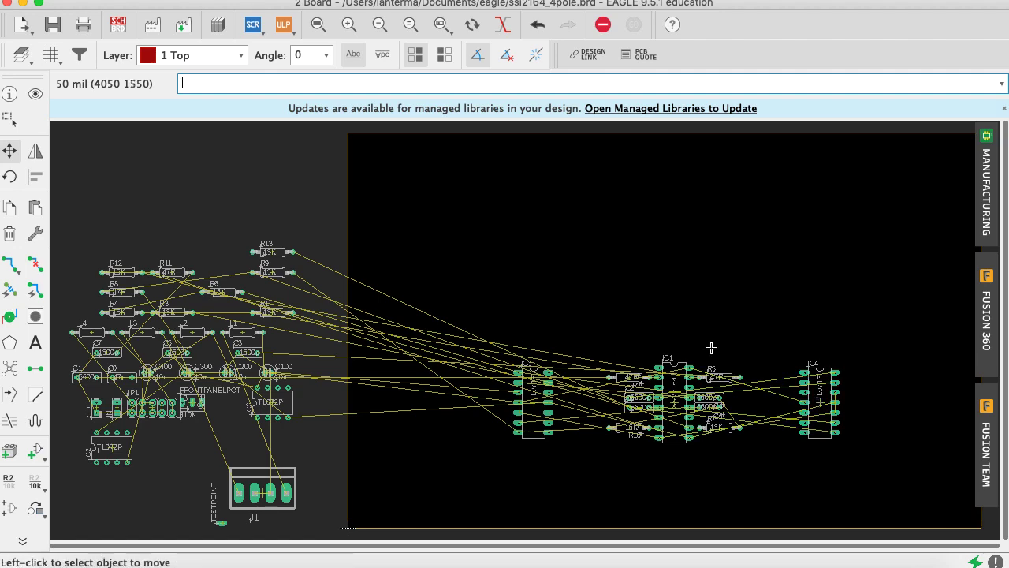
Check the first filter stages in the schematic, place R3 on the board above IC5 and IC1 at (2350 1850) mil, and recalculate the ratsnest
left_click(118, 25)
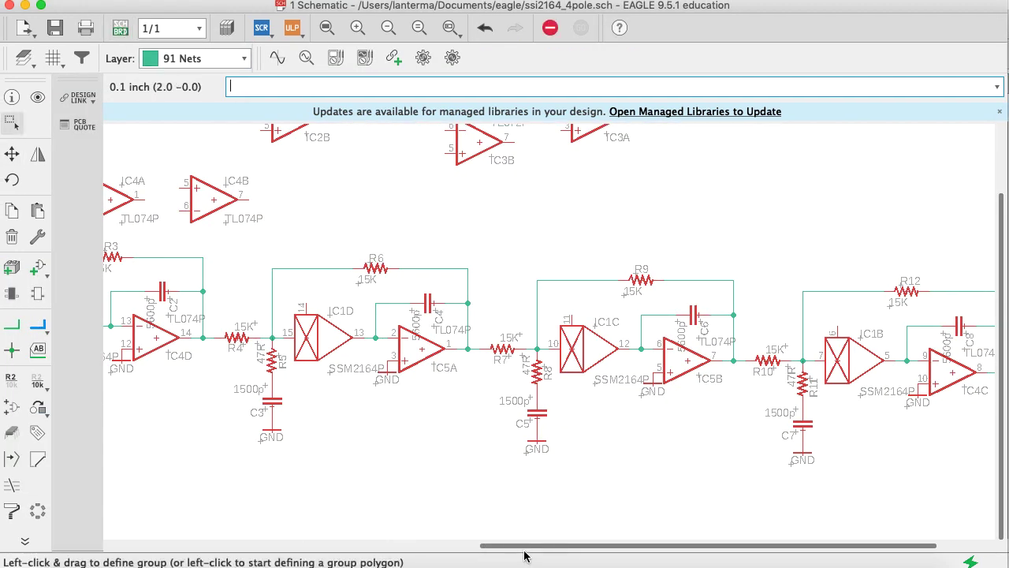
scroll(237, 532, "left", 5)
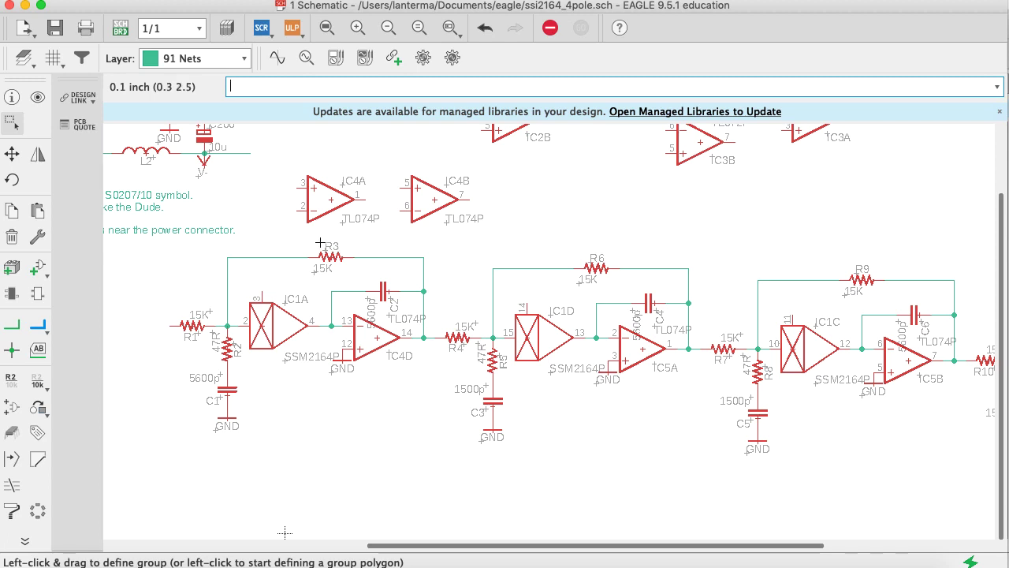
left_click_drag(507, 547, 653, 556)
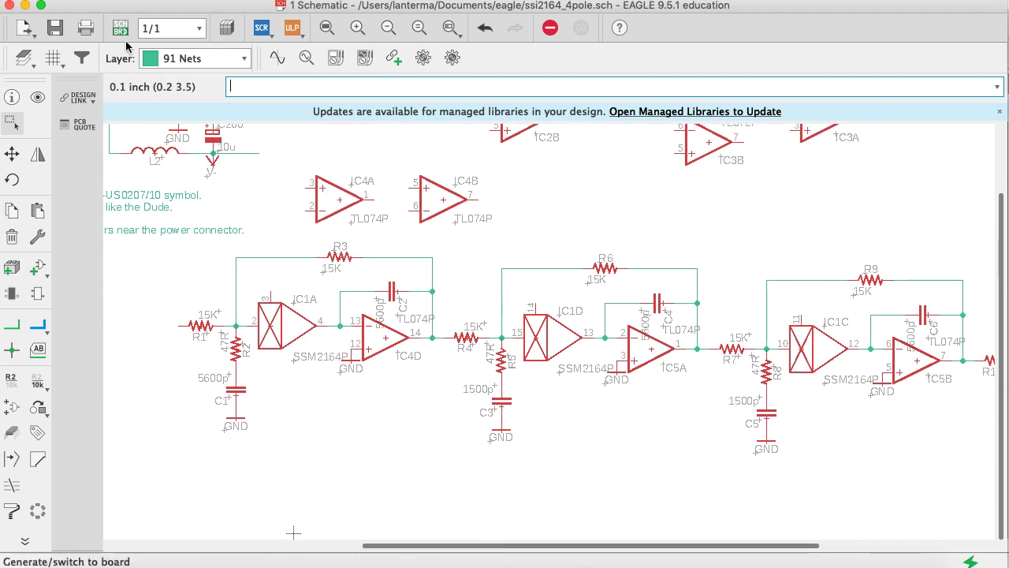
left_click(120, 27)
type("move r3")
key("Return")
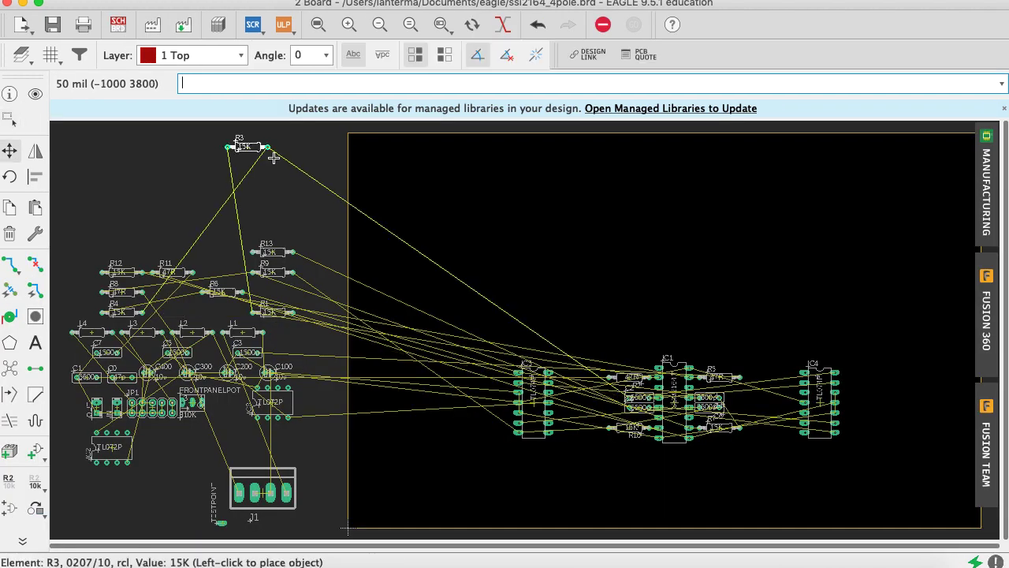
left_click(582, 343)
type("ratsnest")
key("Return")
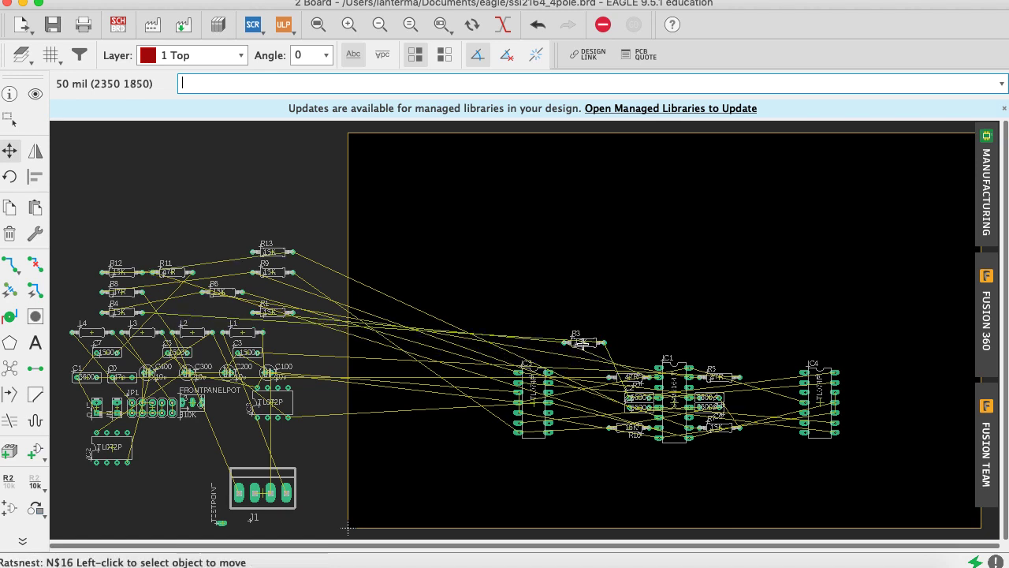
Try R3 between IC5 and IC1 at (2300 1150) mil, move it back above them to (2350 2000) mil, and recalculate the ratsnest
left_click(582, 344)
left_click(580, 411)
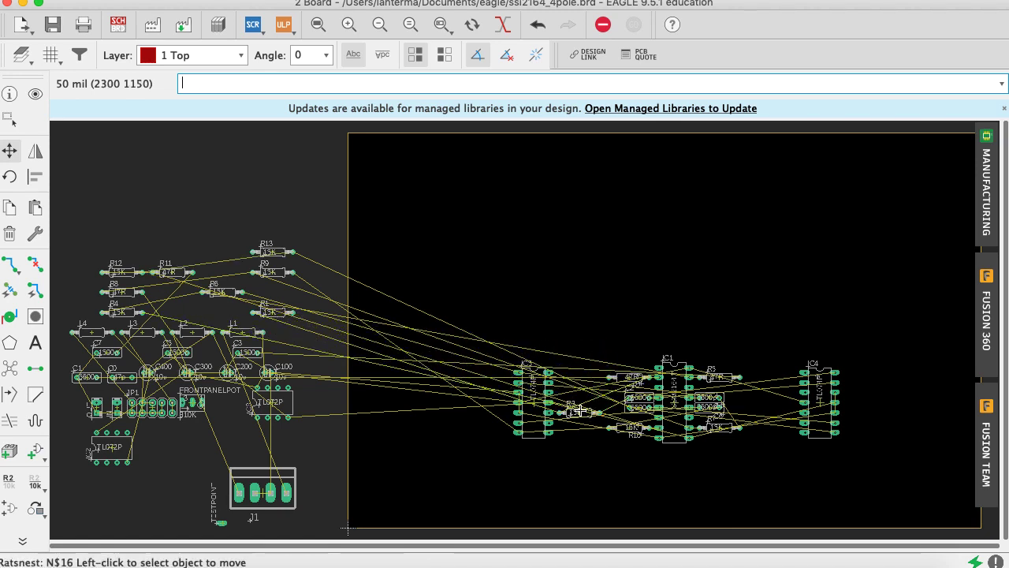
left_click(579, 410)
left_click(581, 325)
type("ratsnest")
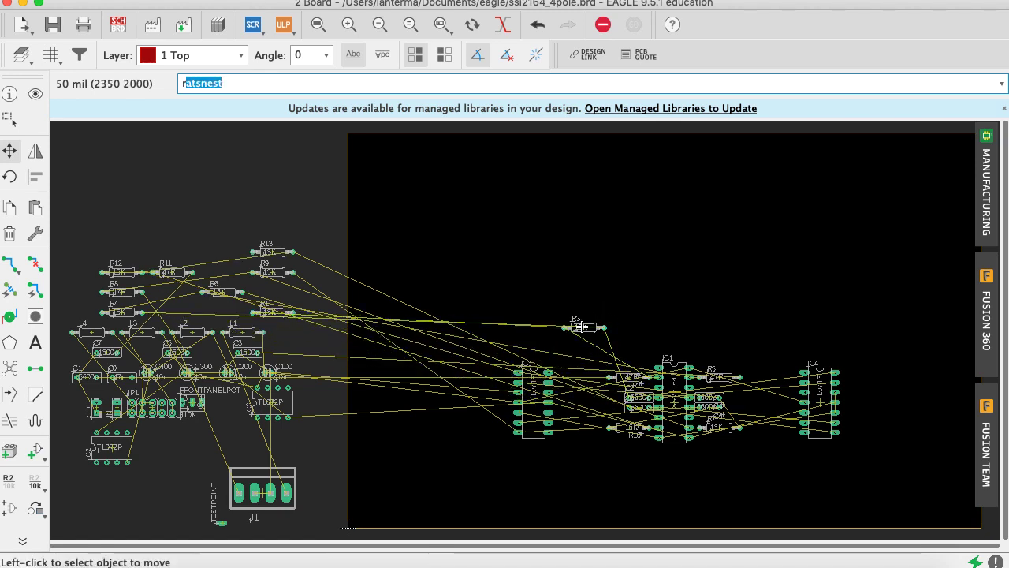
key("Return")
Rotate R3 by 180 degrees, place it above the gap between IC5 and IC1 at (2500 2000) mil, and recalculate the ratsnest
left_click(582, 326)
right_click(572, 351)
right_click(572, 351)
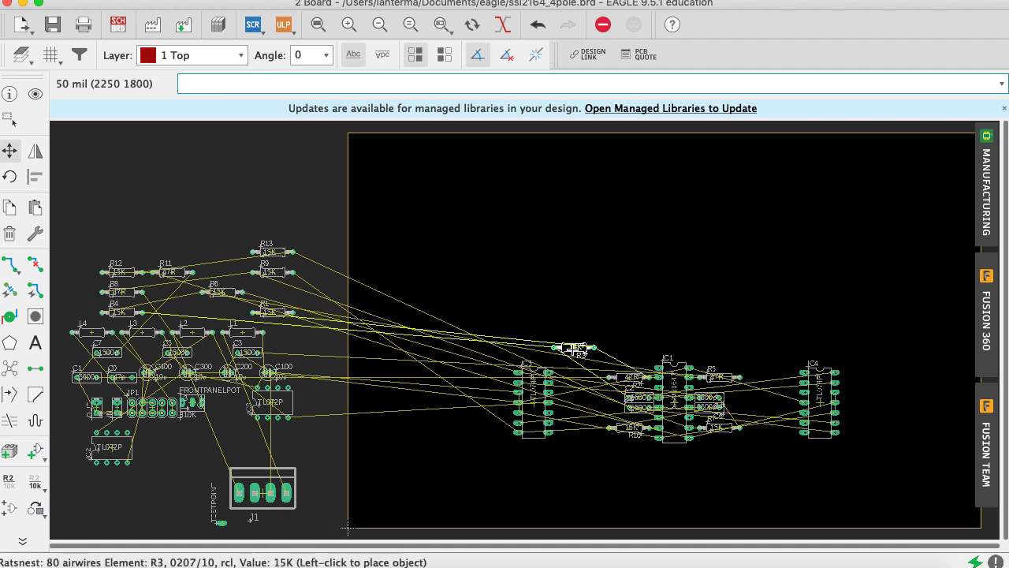
left_click(600, 327)
type("ratsnest")
key("Return")
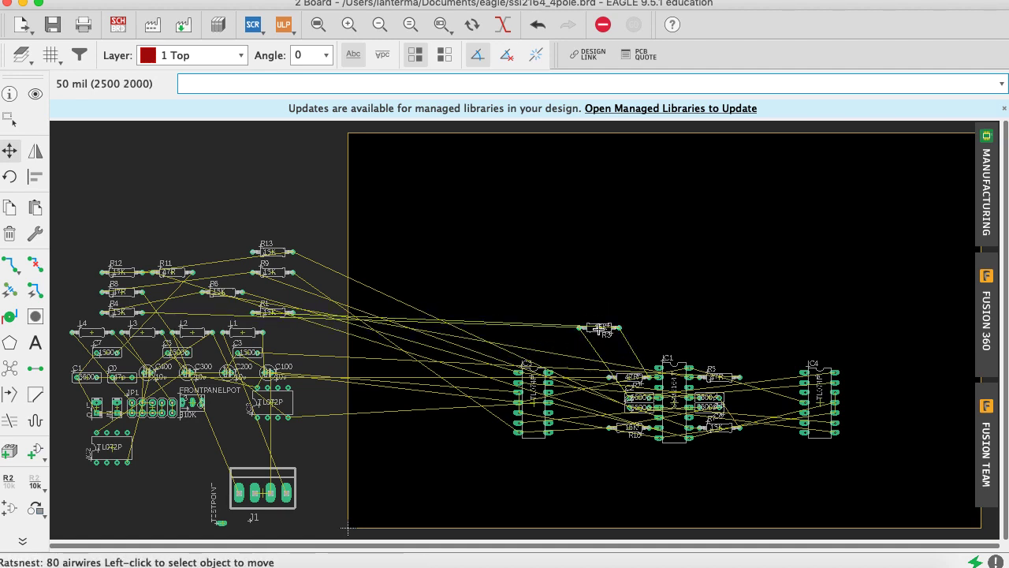
Try R3 at (2300 1700) mil in the gap between IC5 and IC1, and check its connections in the schematic
left_click(599, 327)
left_click(581, 356)
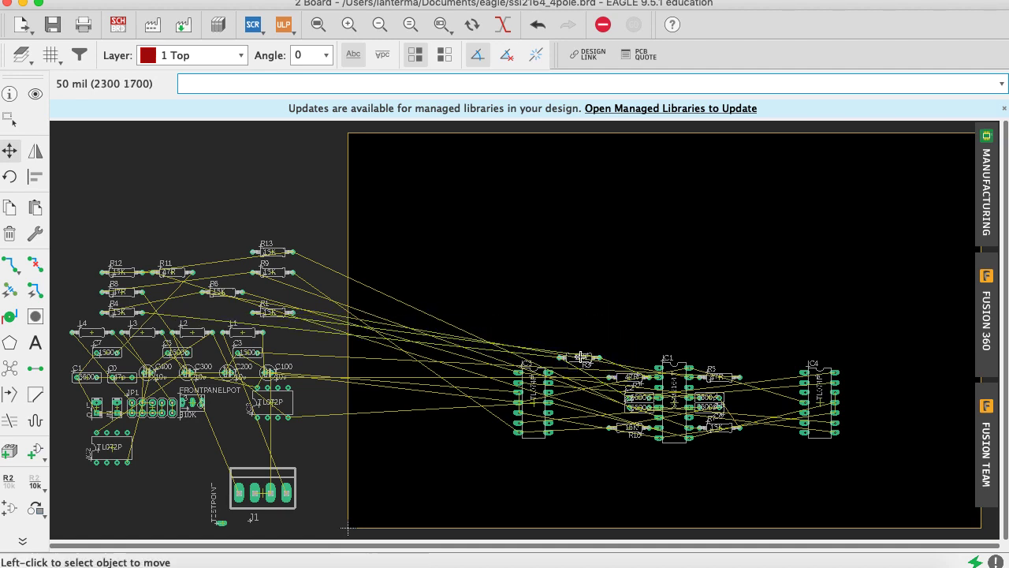
left_click(118, 25)
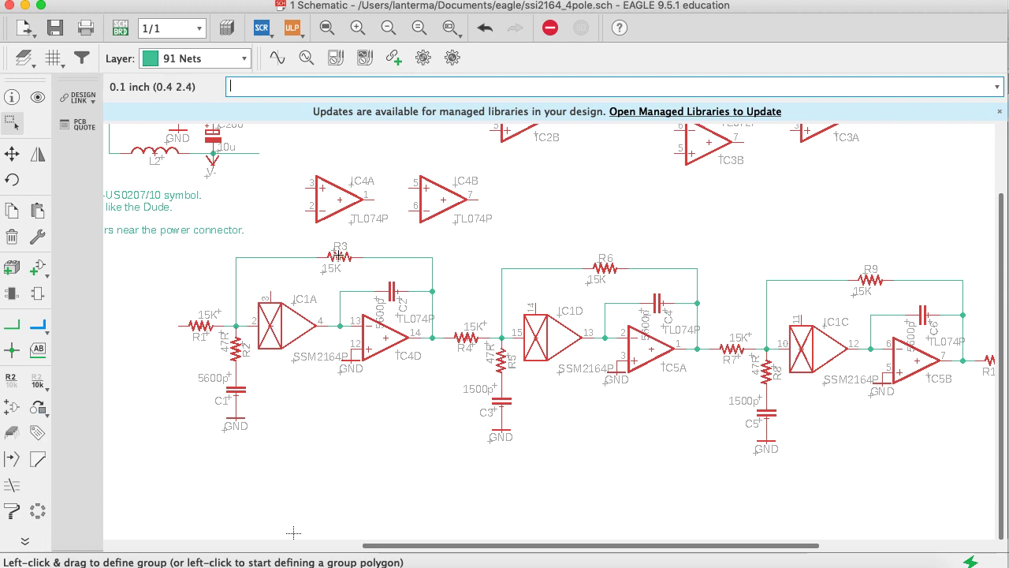
left_click(119, 29)
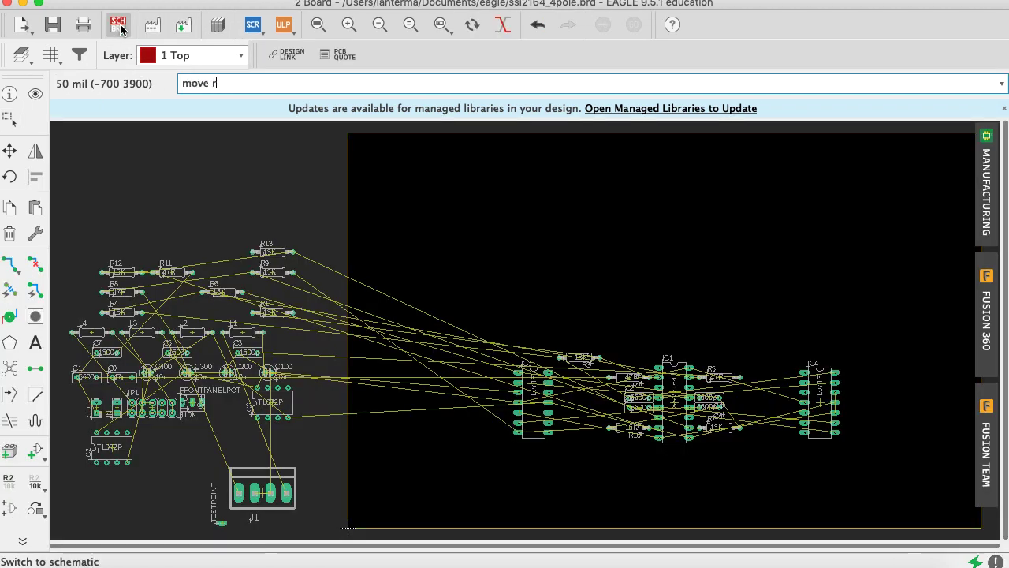
Try R3 higher above the ICs at (2550 2300) mil and recalculate the ratsnest
type("3")
key("Return")
left_click(603, 297)
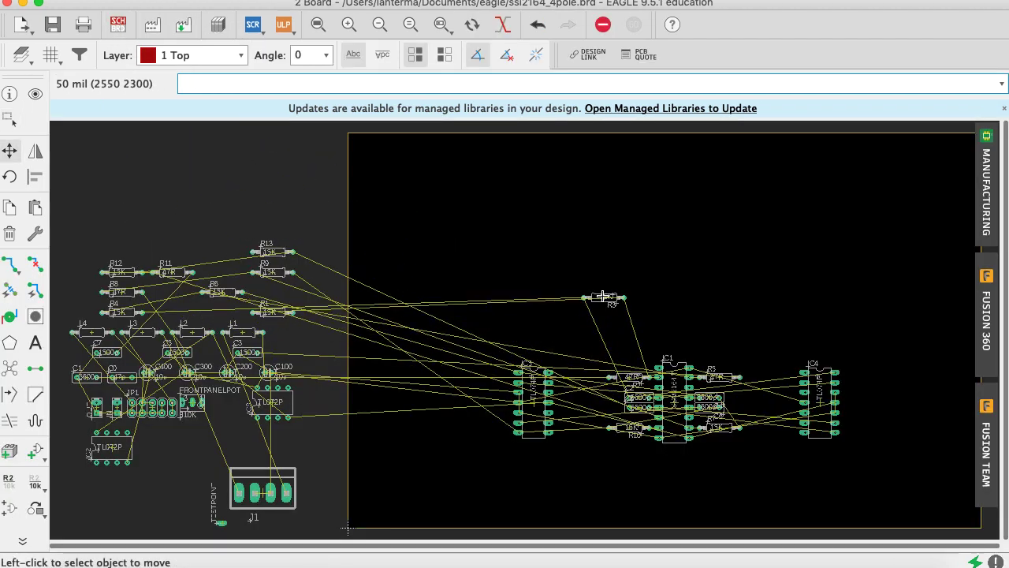
type("rat")
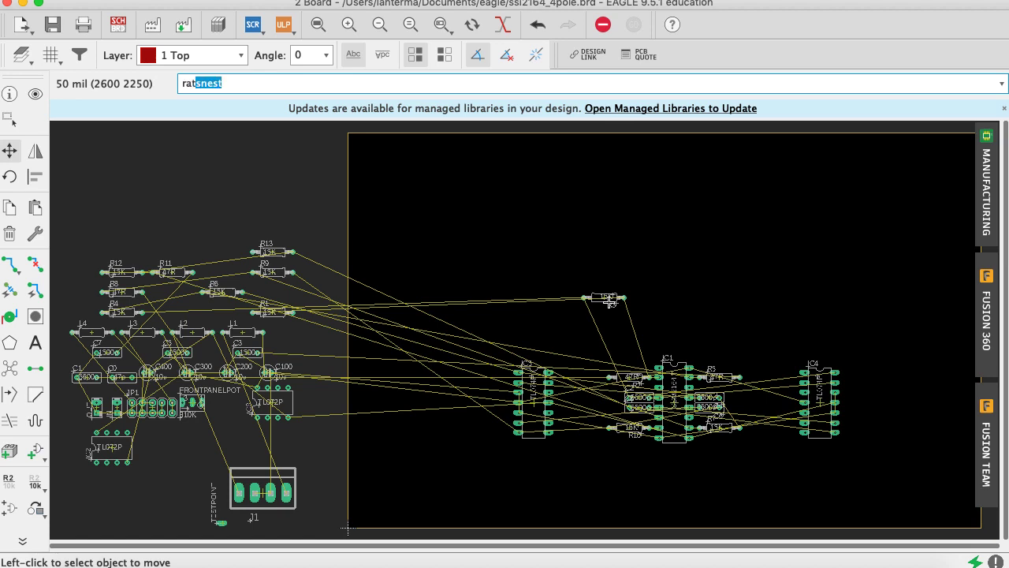
key("Return")
Bring R3 back down to about (2300 1750) mil, just above the gap between IC5 and IC1, and recalculate the ratsnest
left_click(605, 298)
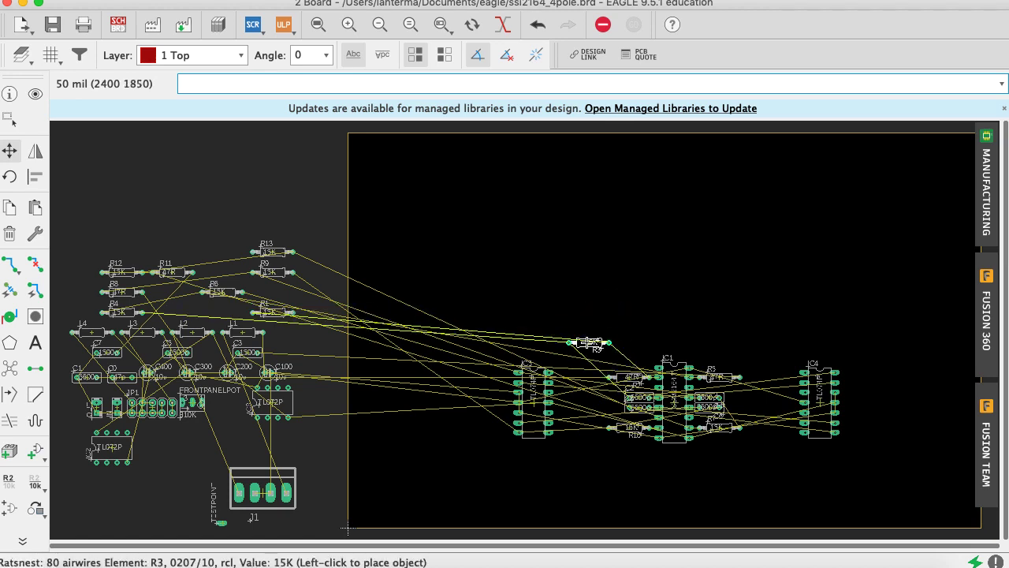
left_click(578, 352)
type("ratsnest")
key("Return")
Try R3 on the outer side of IC5 at (1150 1550) mil and recalculate the ratsnest
left_click(578, 353)
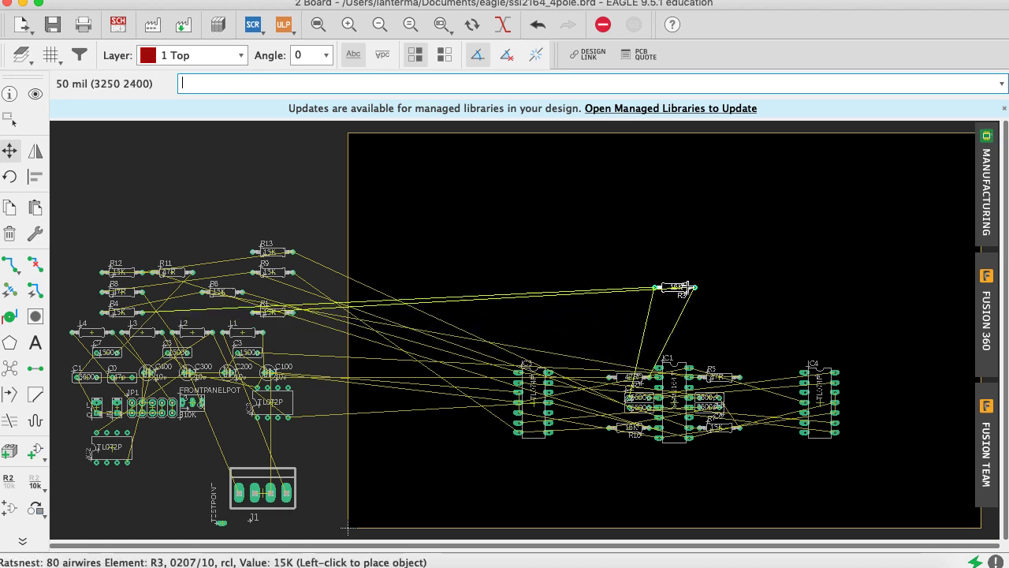
left_click(467, 372)
type("ratsnest")
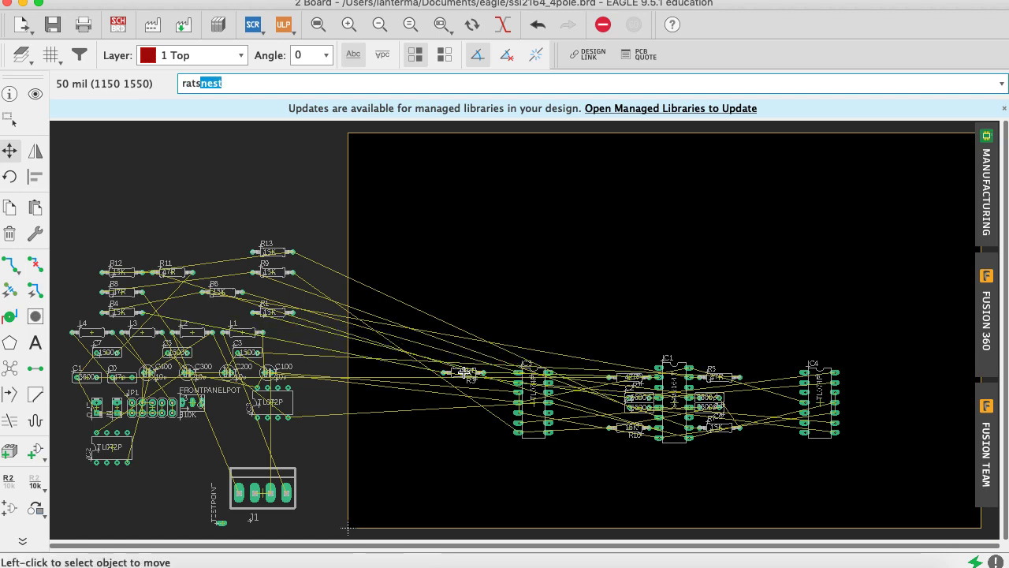
key("Return")
Rotate R3 by 90 degrees and try it near IC4, at (4500 1900) and (5050 1750) mil, recalculating the ratsnest
left_click(468, 373)
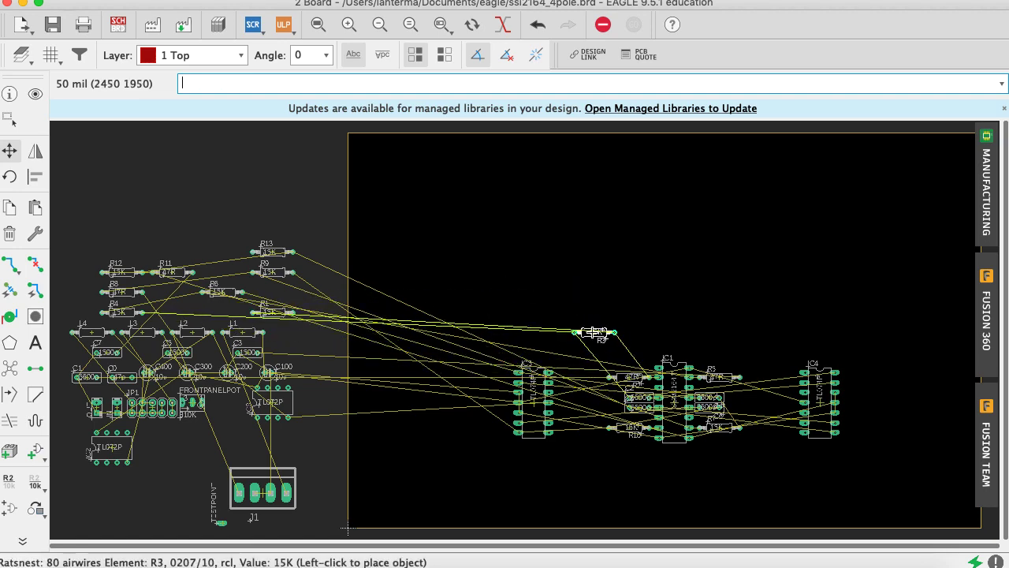
right_click(588, 333)
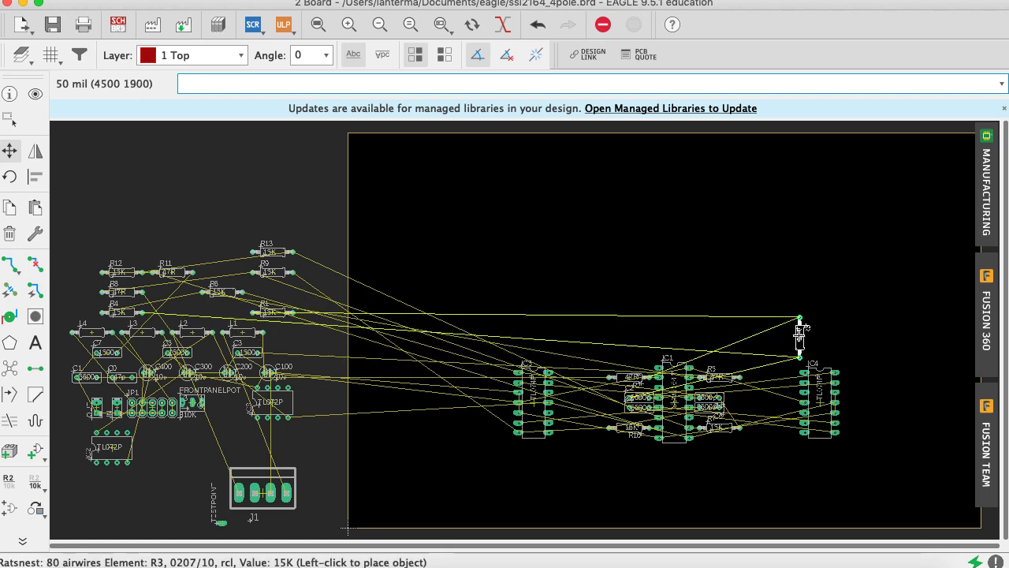
left_click(799, 335)
left_click(799, 335)
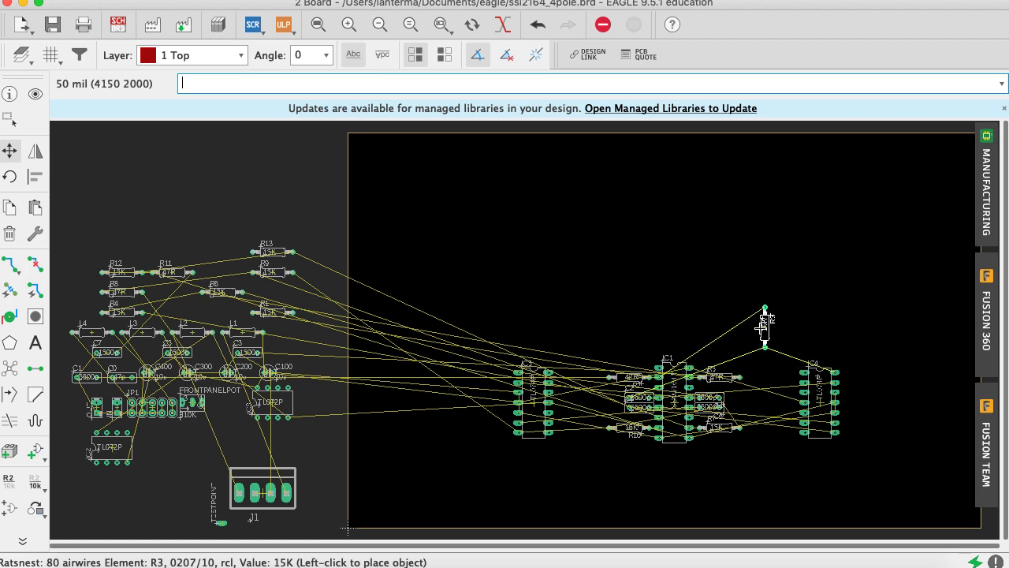
left_click(858, 346)
type("ratsnest")
key("Return")
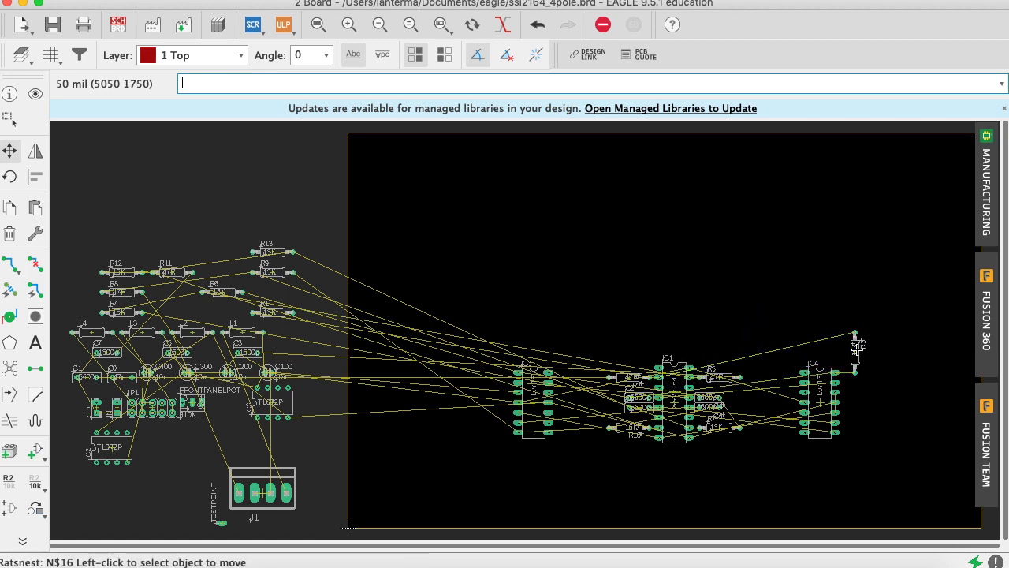
Bring R3 back from IC4, rotate it another 90 degrees, and place it above the gap between IC5 and IC1 at (2350 1850) mil
left_click(856, 347)
left_click(762, 337)
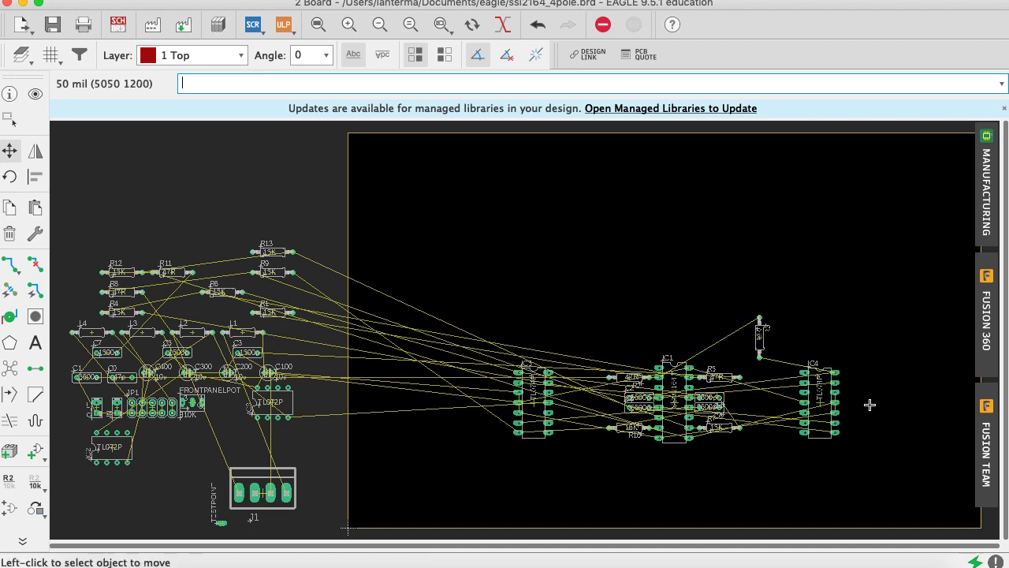
left_click(759, 338)
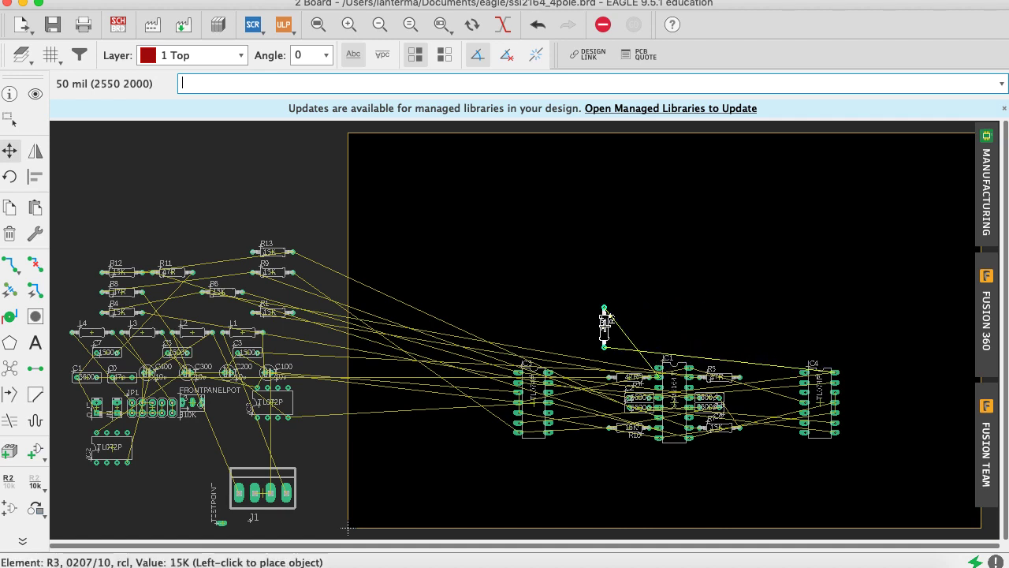
right_click(606, 320)
left_click(605, 328)
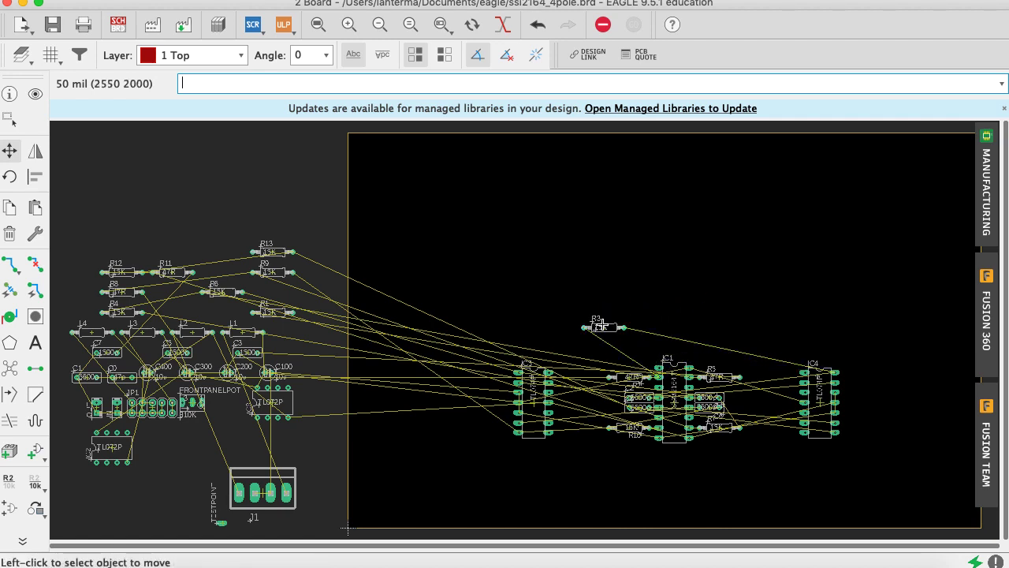
left_click(604, 327)
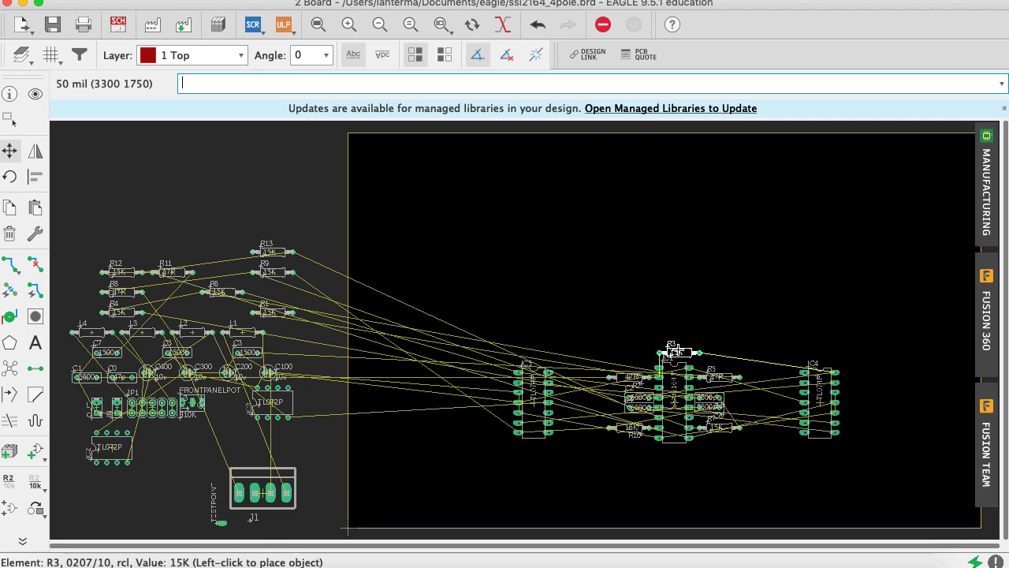
left_click(583, 340)
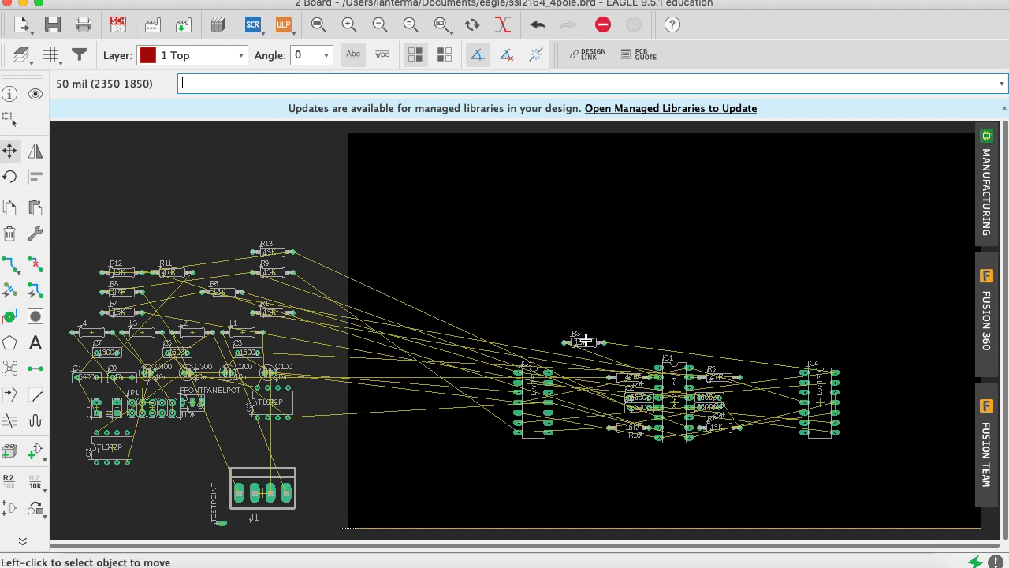
Save the board, park IC4 in the empty upper-left board area, and place IC5 right of IC1 at (4750 1250) mil with an updated ratsnest
key("super+s")
left_click(442, 25)
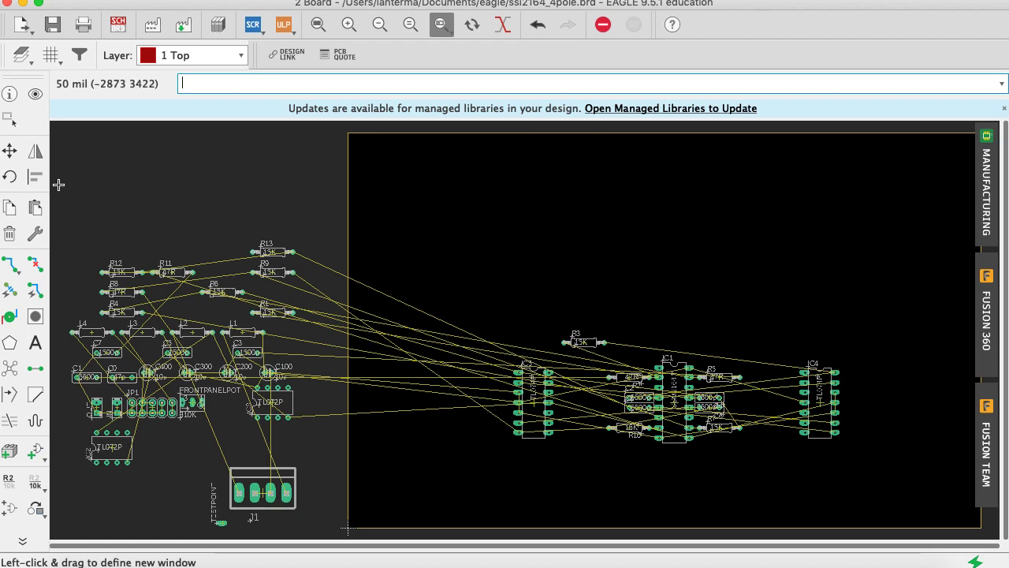
left_click(9, 150)
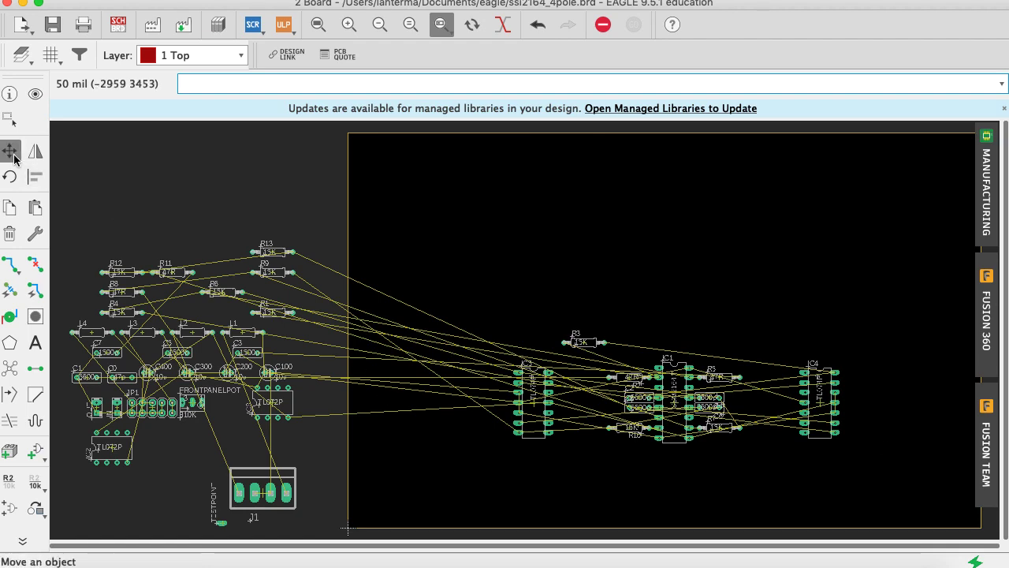
left_click(821, 401)
left_click(438, 276)
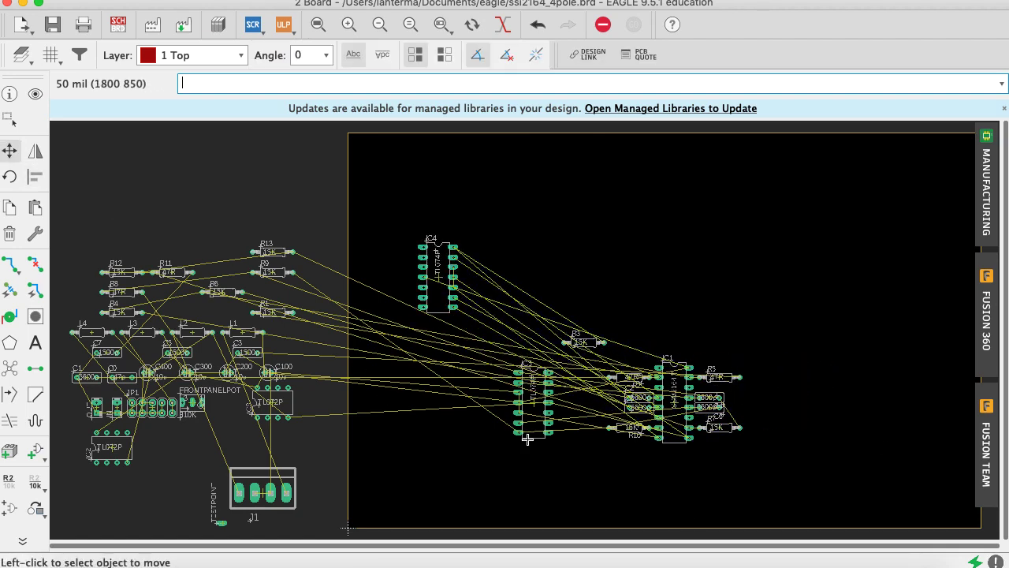
left_click(534, 401)
left_click(825, 401)
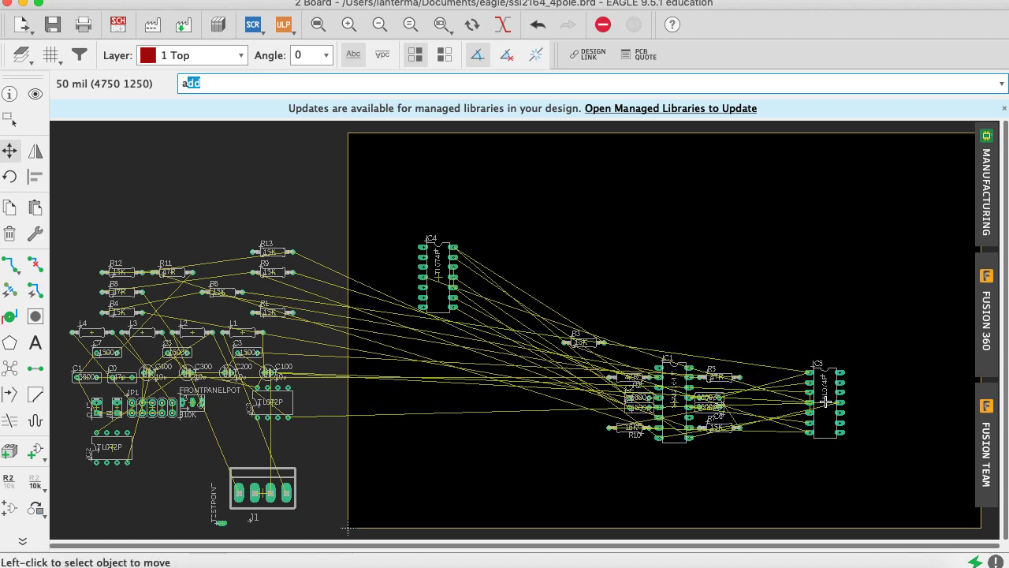
type("ratsnest")
key("Return")
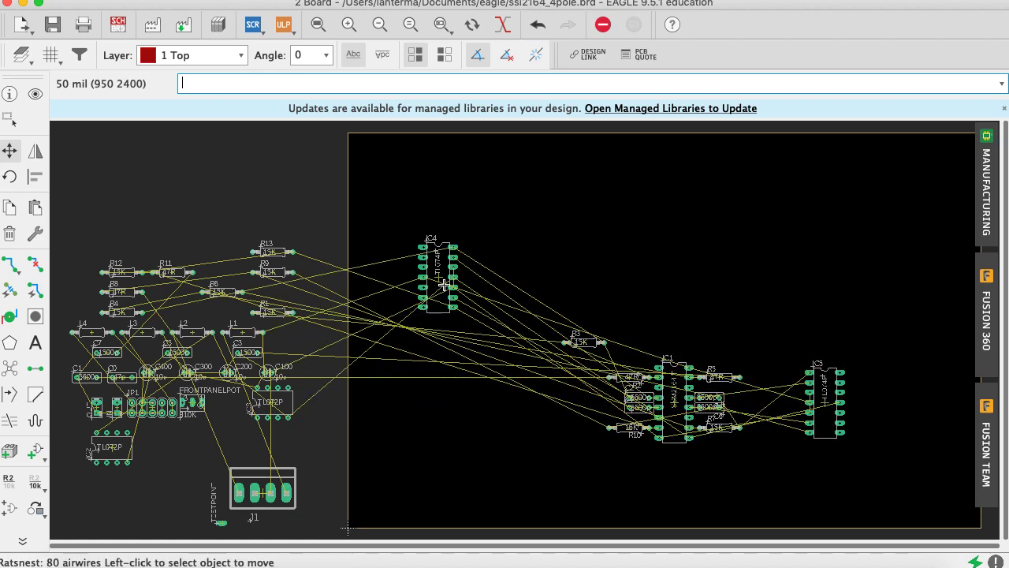
Place IC4 left of IC1 at about (1750 1300) mil and R3, rotated 180 degrees, between them at about (2200 1600) mil
left_click(444, 286)
left_click(525, 401)
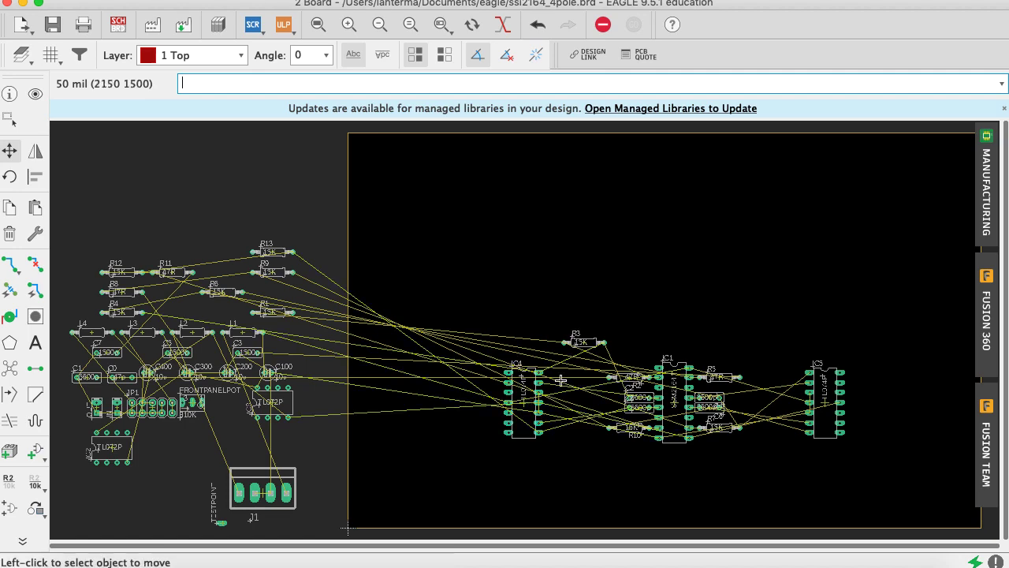
left_click(528, 407)
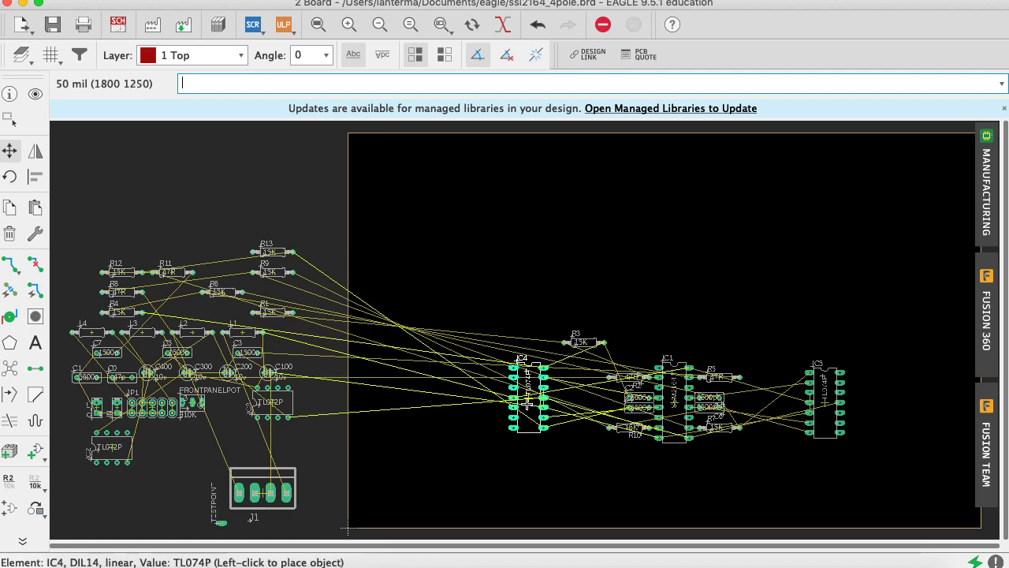
left_click(524, 403)
left_click(583, 344)
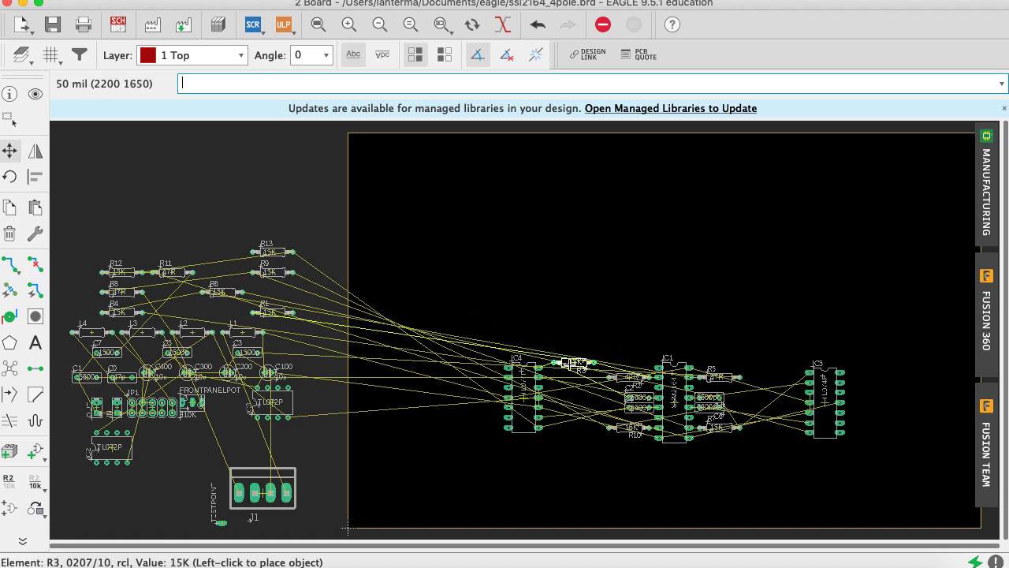
left_click(569, 367)
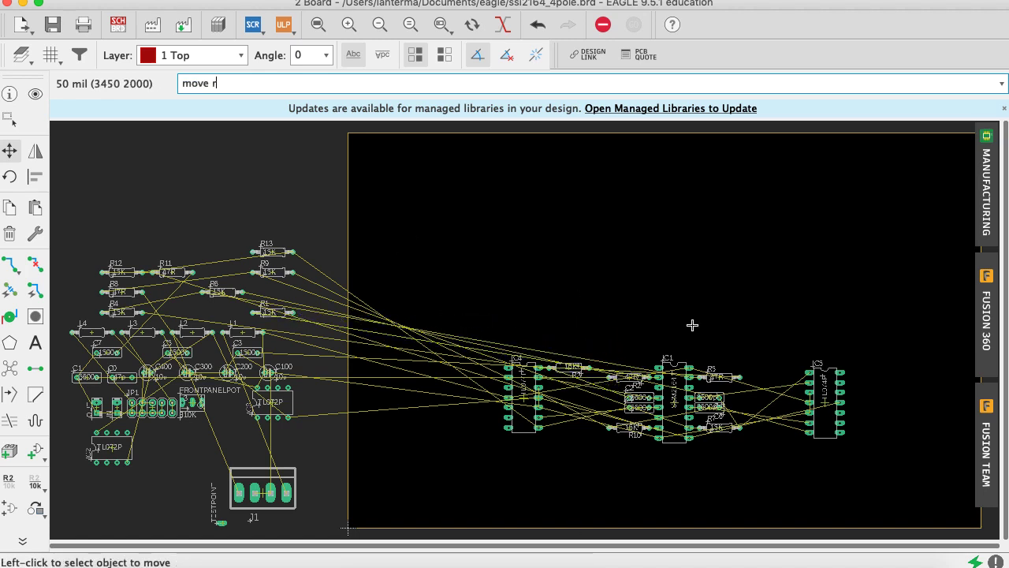
Place R6 between R5 and IC5 at (4300 1550) mil, recalculating the ratsnest
type("6")
key("Return")
left_click(780, 347)
type("ratsnest")
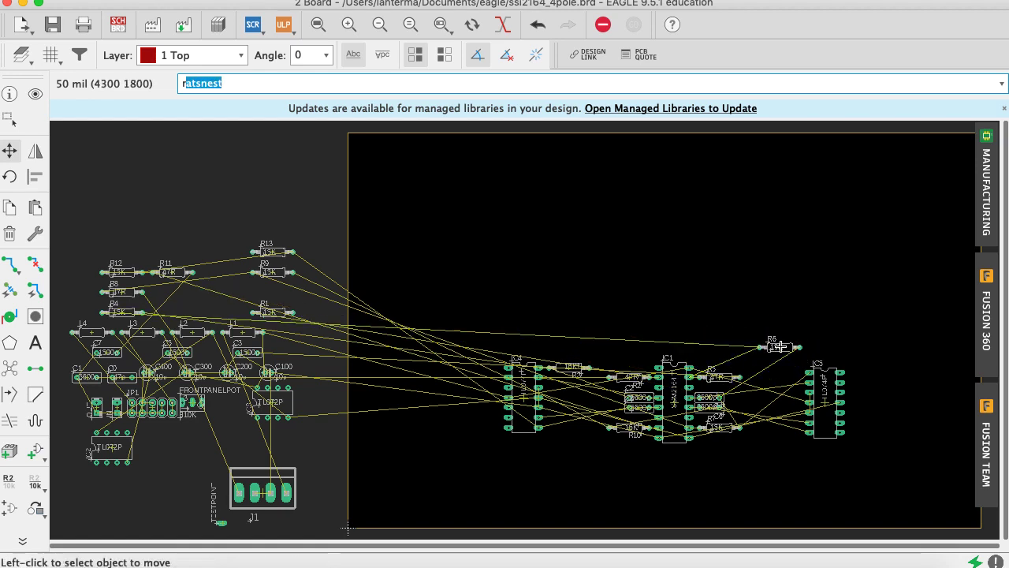
key("Return")
left_click(781, 347)
left_click(781, 371)
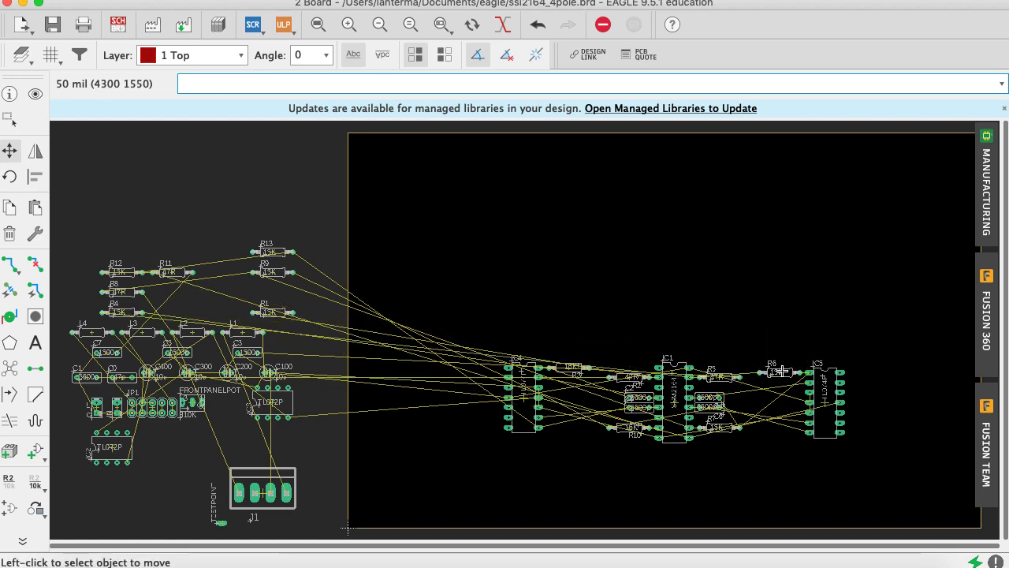
Place R9 between R7 and the lower pins of IC5 at about (4300 950) mil, recalculating the ratsnest
type("move r9")
key("Return")
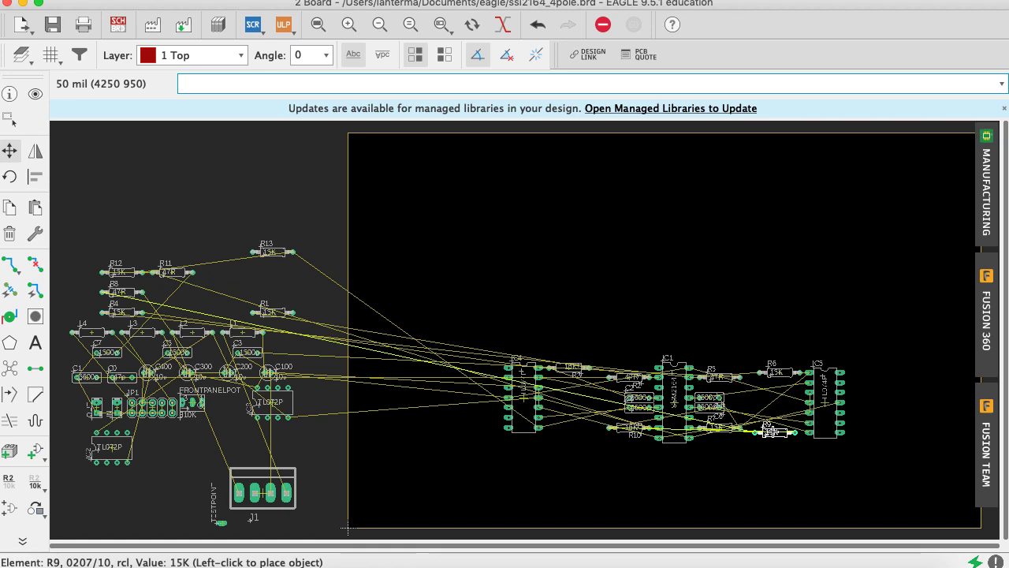
left_click(771, 431)
type("ratsnest")
key("Return")
left_click(771, 430)
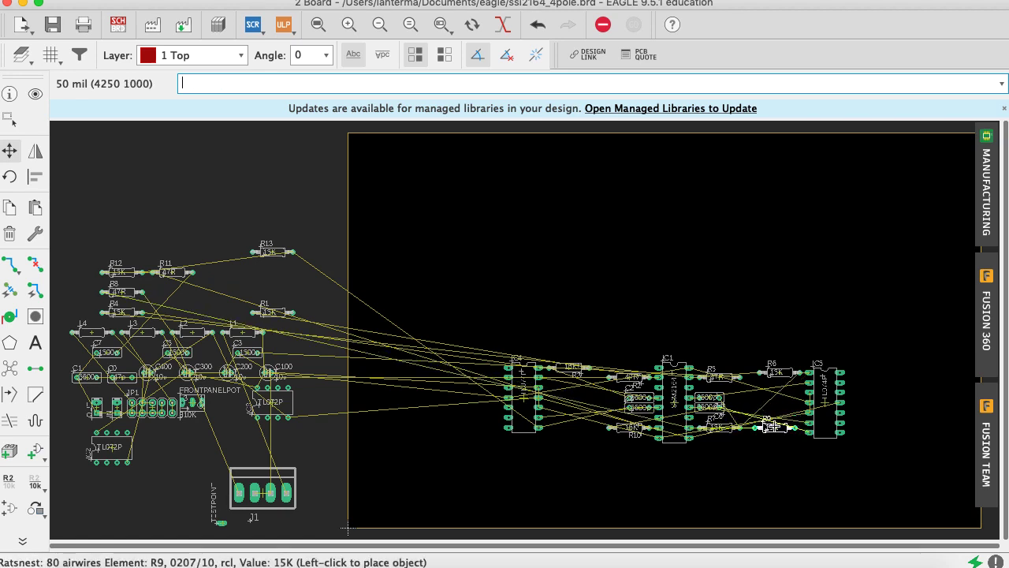
left_click(776, 431)
Rotate R12 by 180 degrees and place it between IC4 and R10 at about (2200 1000) mil, recalculating the ratsnest
type("m")
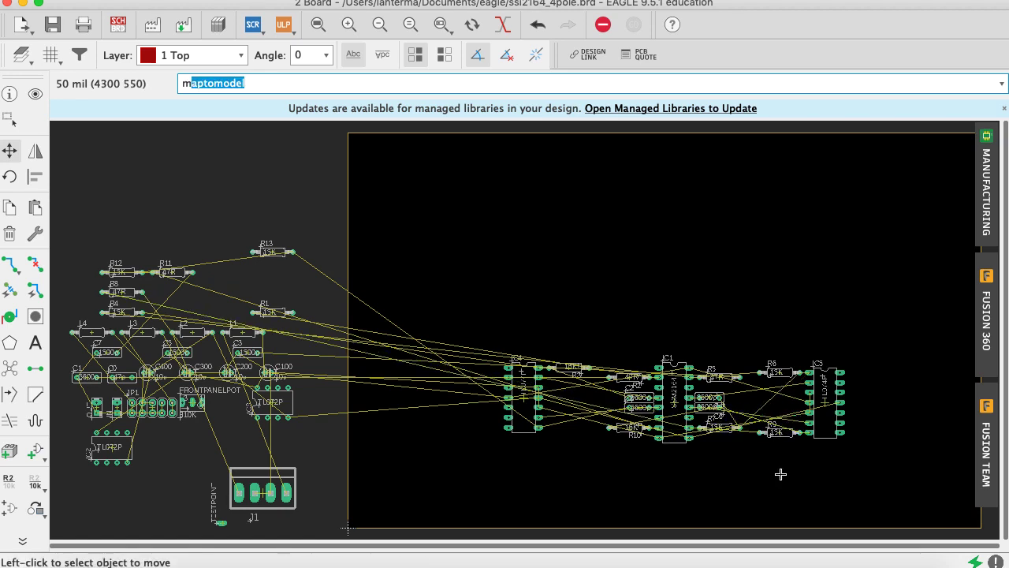
type("ove r12")
key("Return")
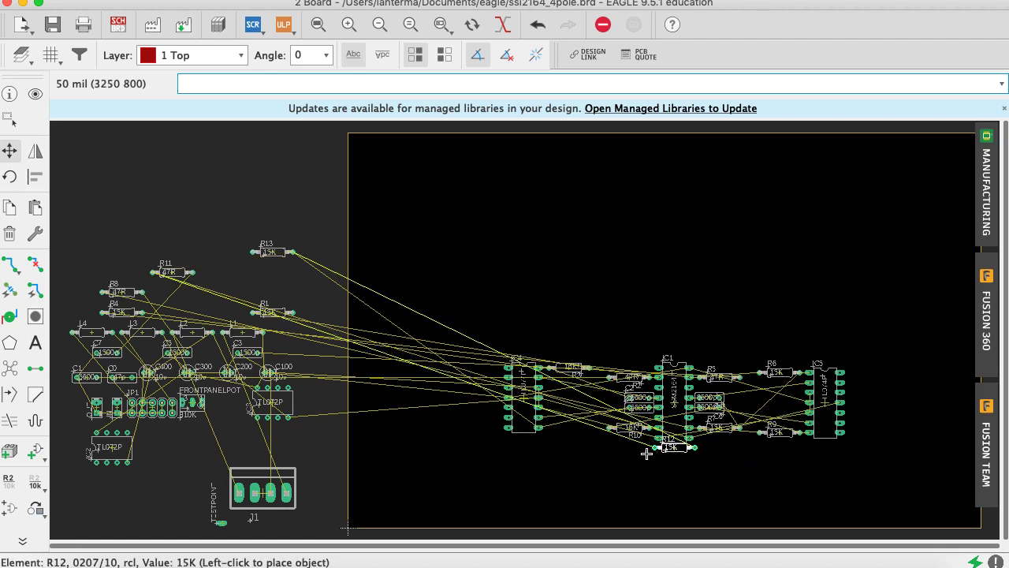
left_click(588, 462)
type("ra")
key("Return")
left_click(588, 462)
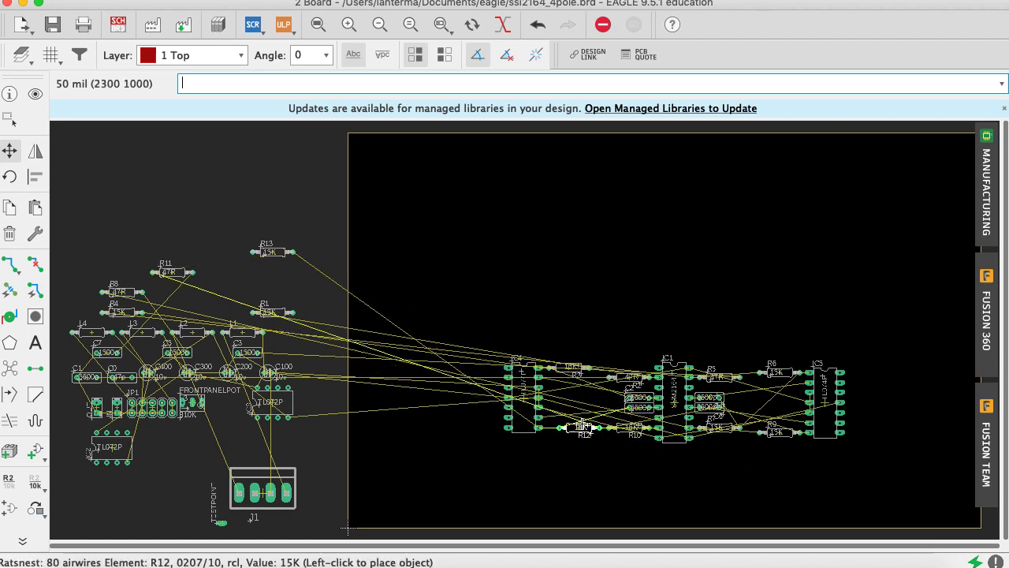
left_click(569, 427)
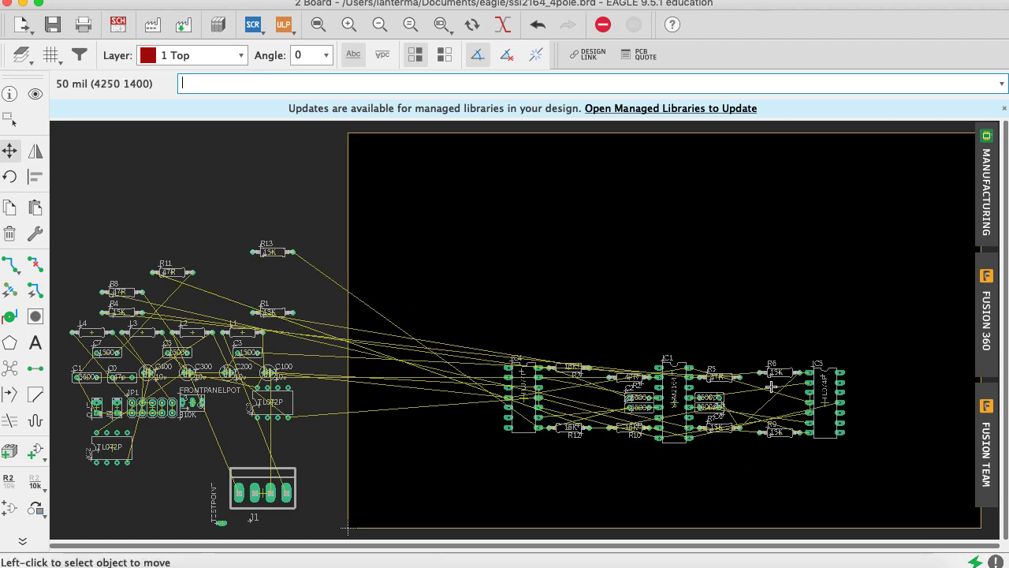
Shift IC5 right to about (4800 1250) mil and IC4 left to about (1700 1250) mil
left_click(821, 404)
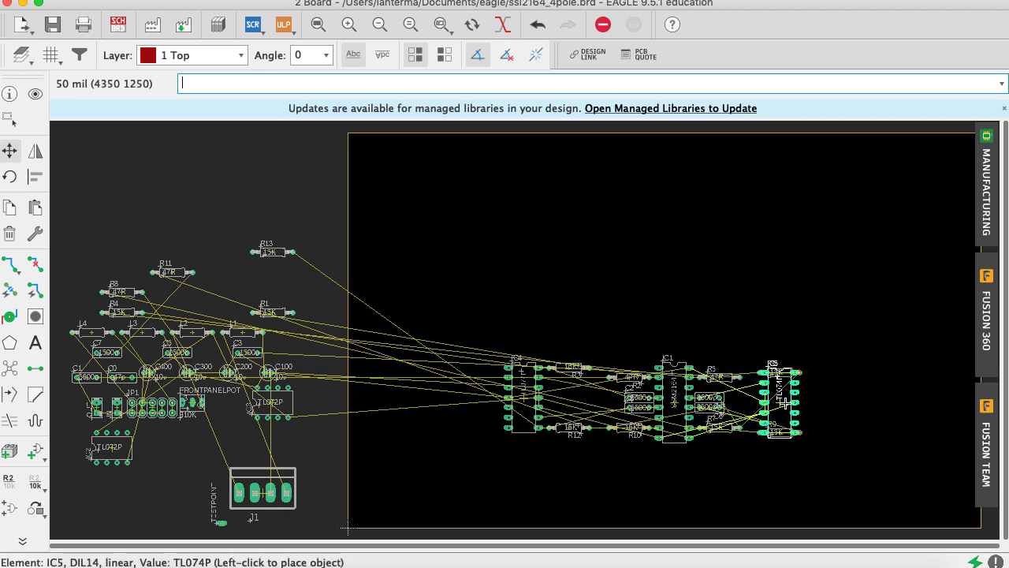
left_click(834, 403)
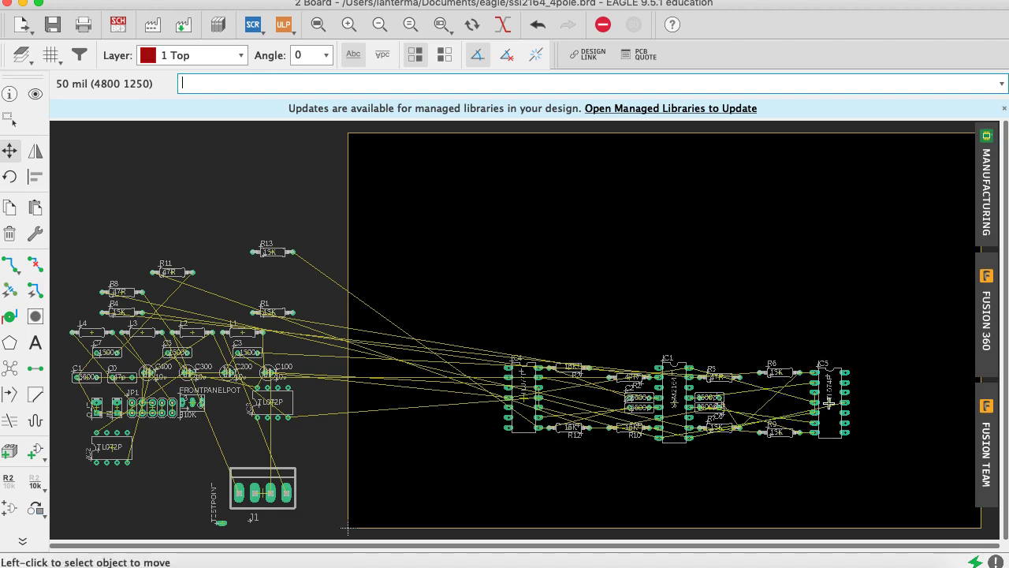
left_click(524, 396)
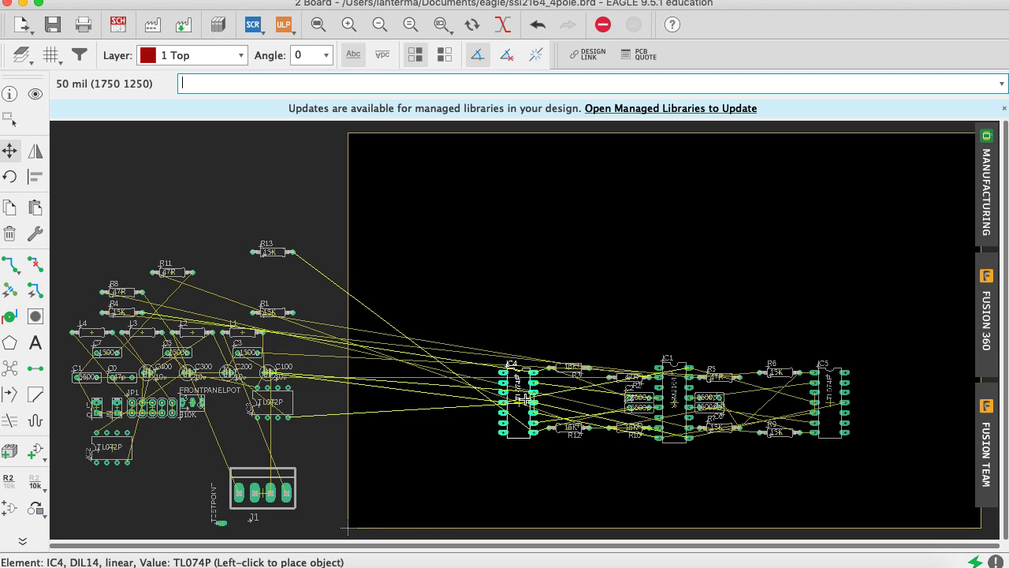
left_click(516, 400)
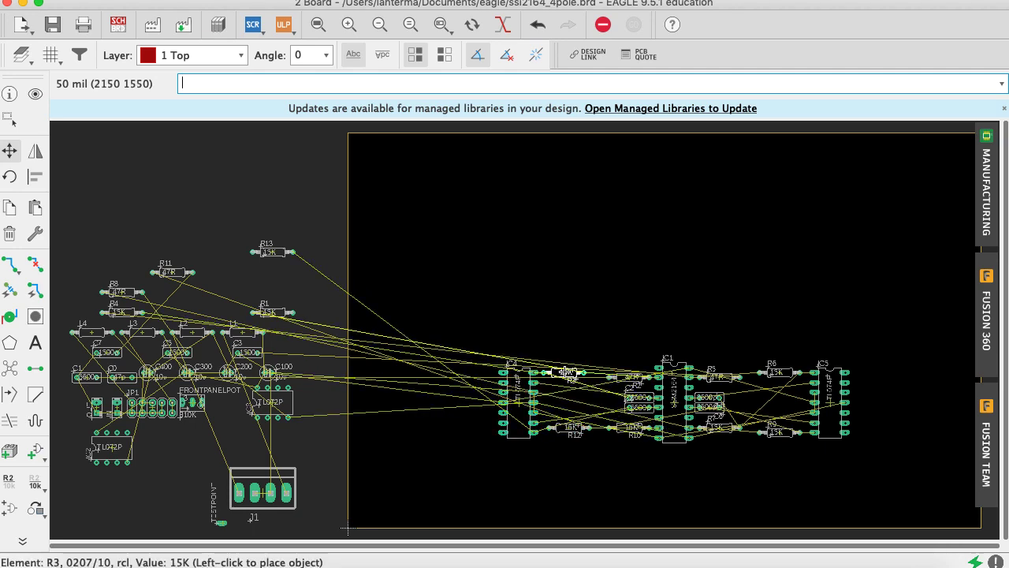
Reposition R3 at about (2150 1550) mil and R12 at about (2150 950) mil, level with the outer pins of IC4
left_click(568, 371)
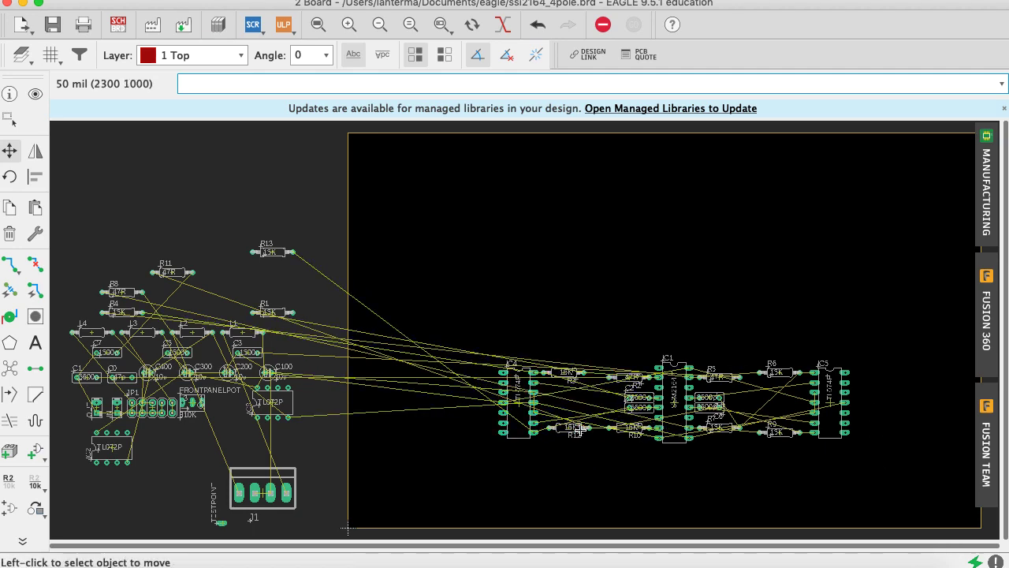
left_click(573, 427)
left_click(573, 430)
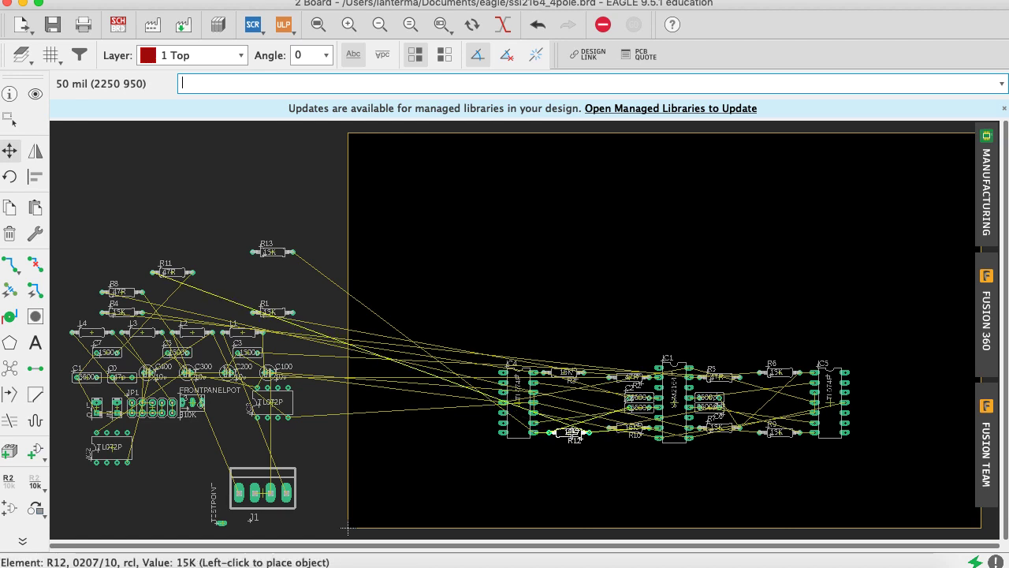
left_click(569, 431)
left_click(570, 372)
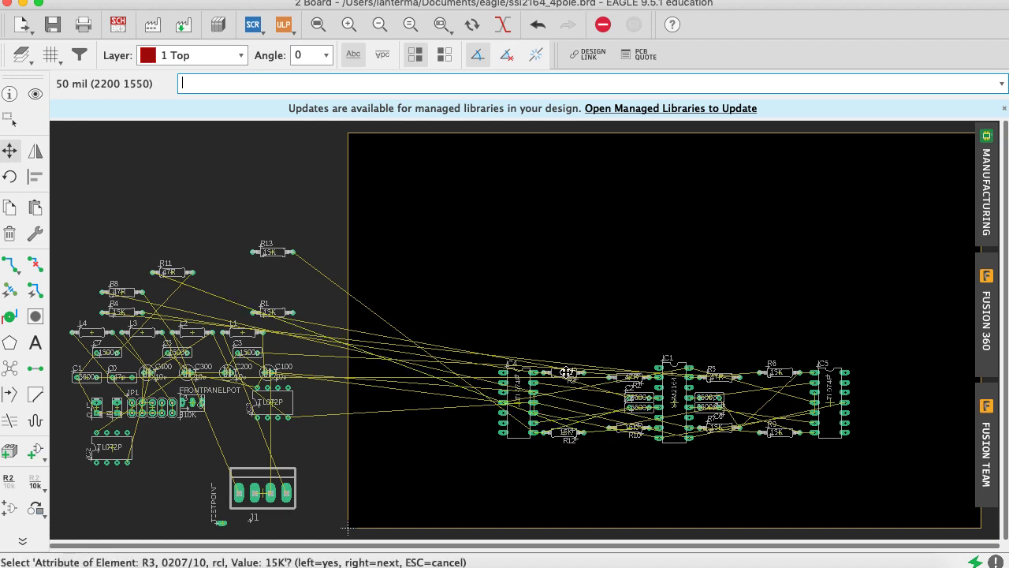
left_click(569, 372)
left_click(776, 401)
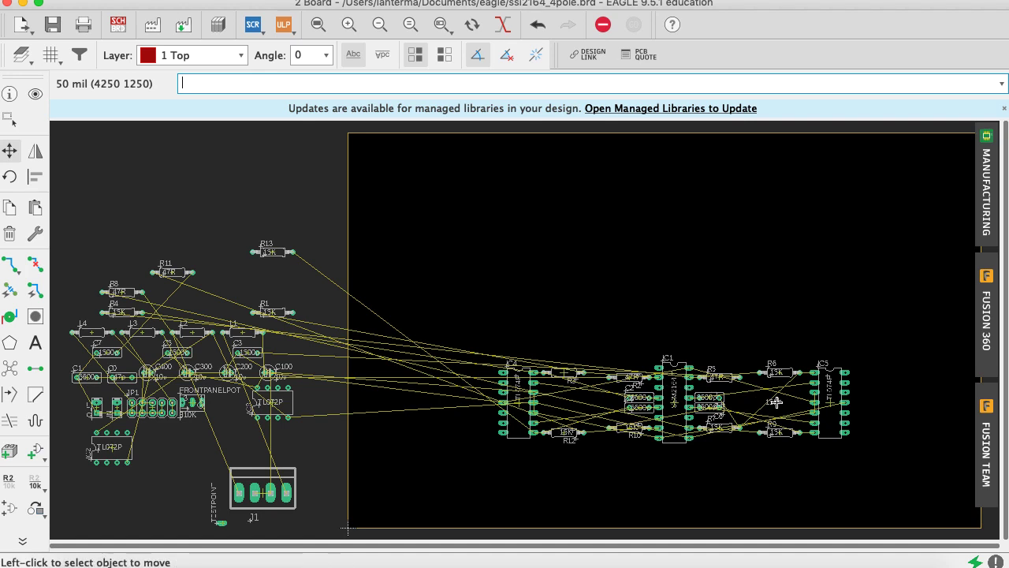
Shift R6 to about (4350 1550) mil and R9 to about (4350 950) mil, closer to IC5, and save the board
left_click(780, 372)
left_click(786, 373)
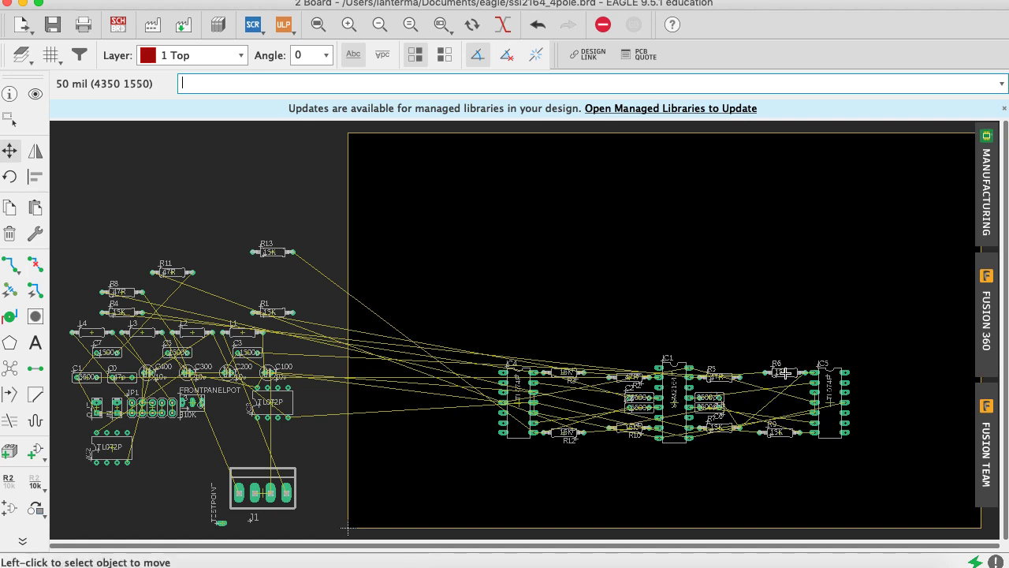
left_click(779, 434)
left_click(782, 433)
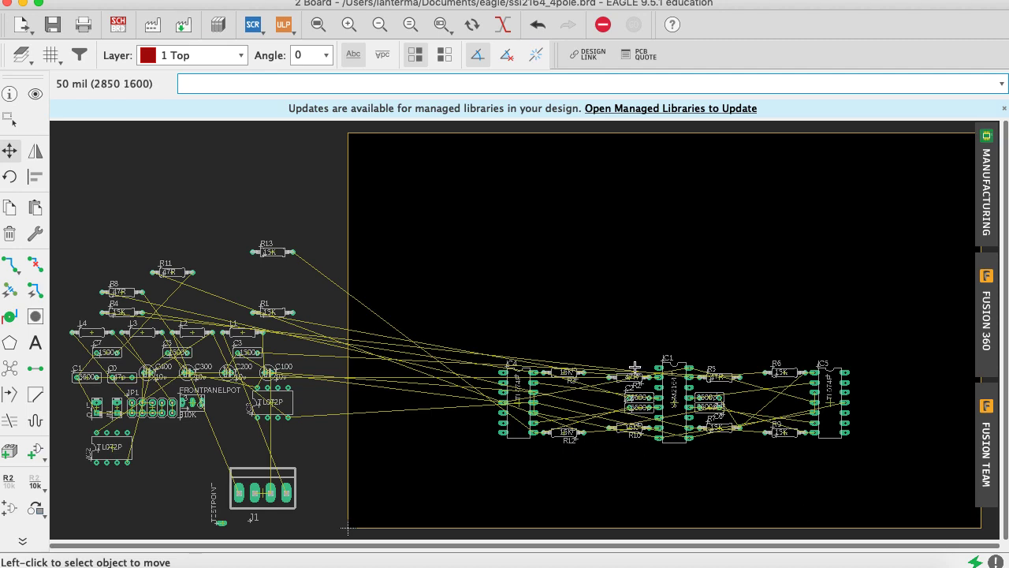
key("super+s")
Check the remaining filter stages in the schematic, and place R4, rotated 180 degrees, directly above IC1 at about (3250 1750) mil
left_click(118, 25)
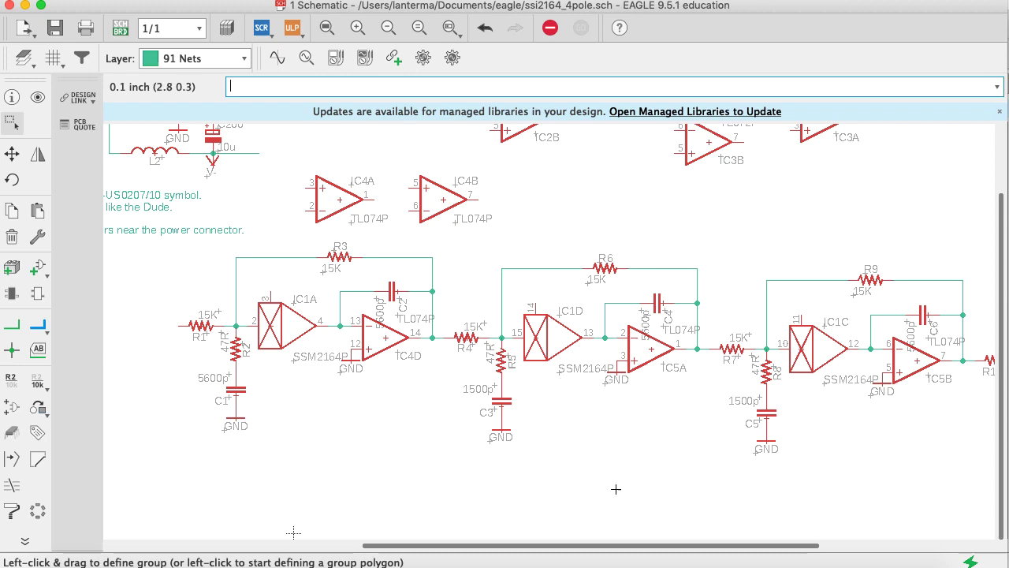
left_click_drag(602, 548, 767, 546)
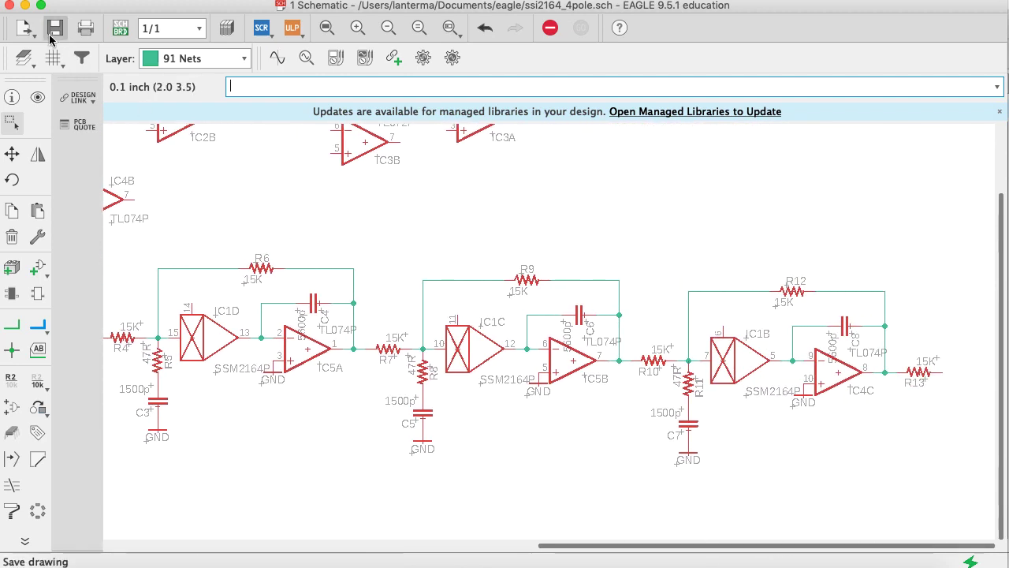
left_click(120, 28)
type("mov")
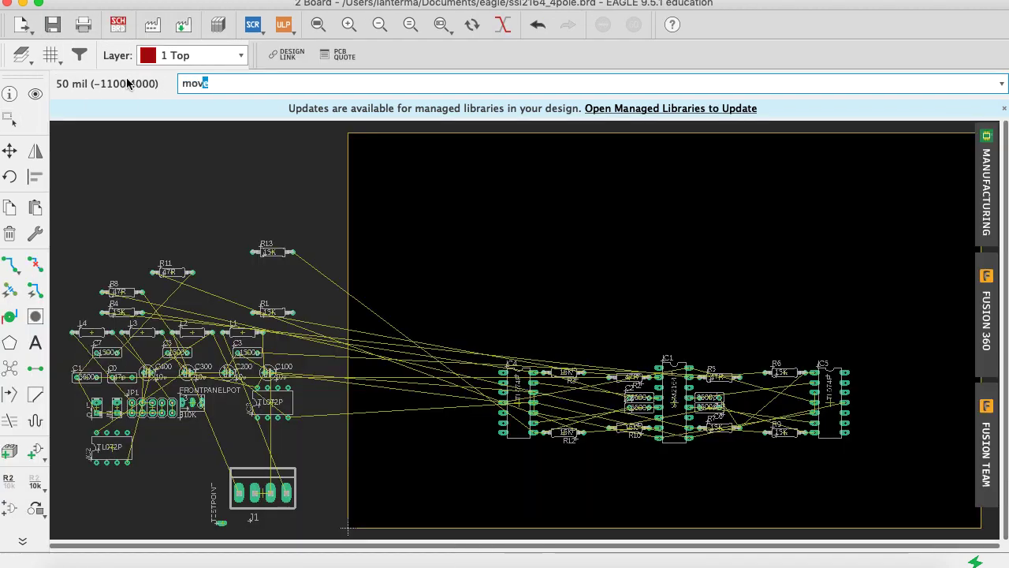
type("e r4")
key("Return")
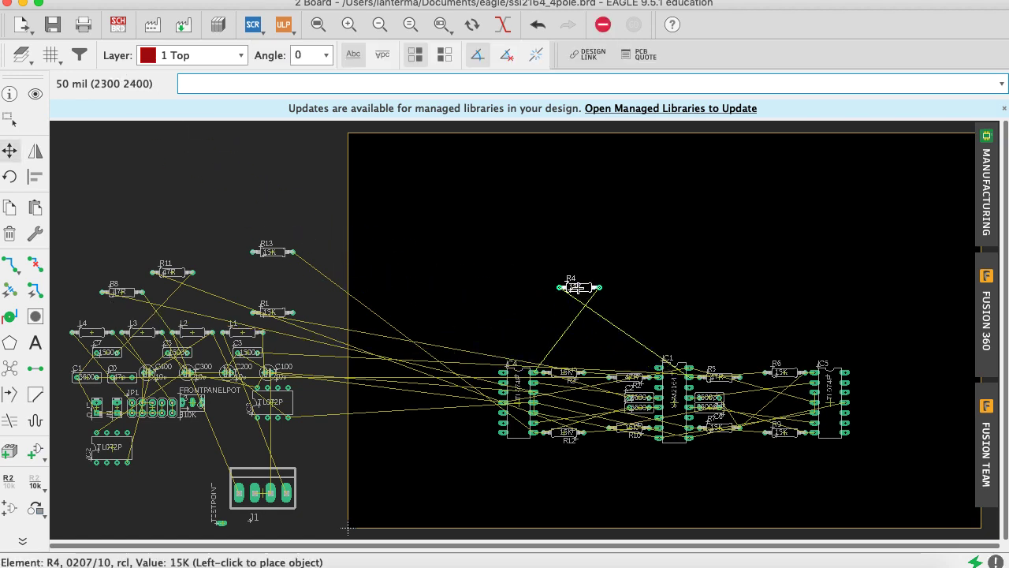
right_click(583, 305)
left_click(584, 311)
left_click(585, 309)
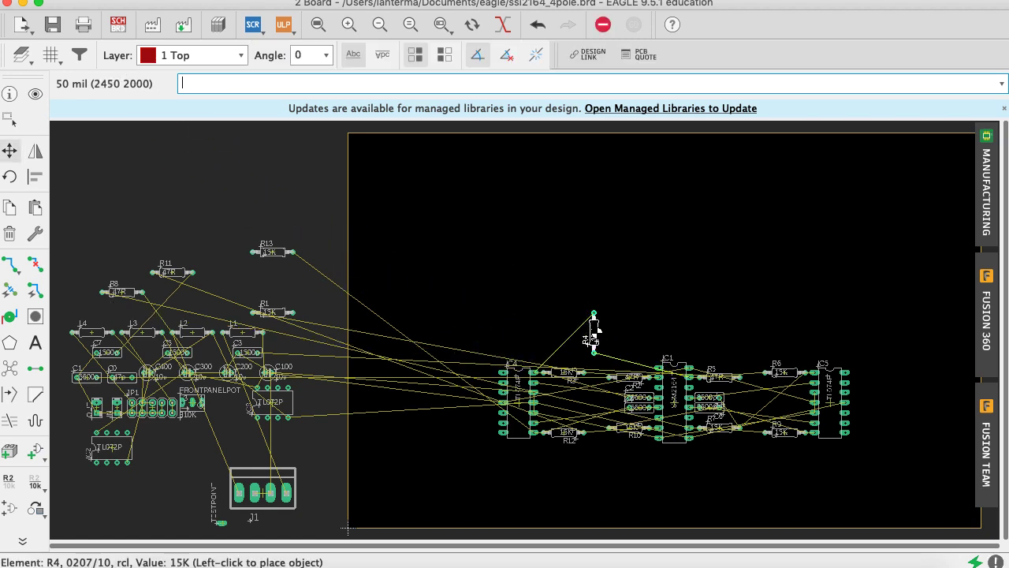
right_click(596, 335)
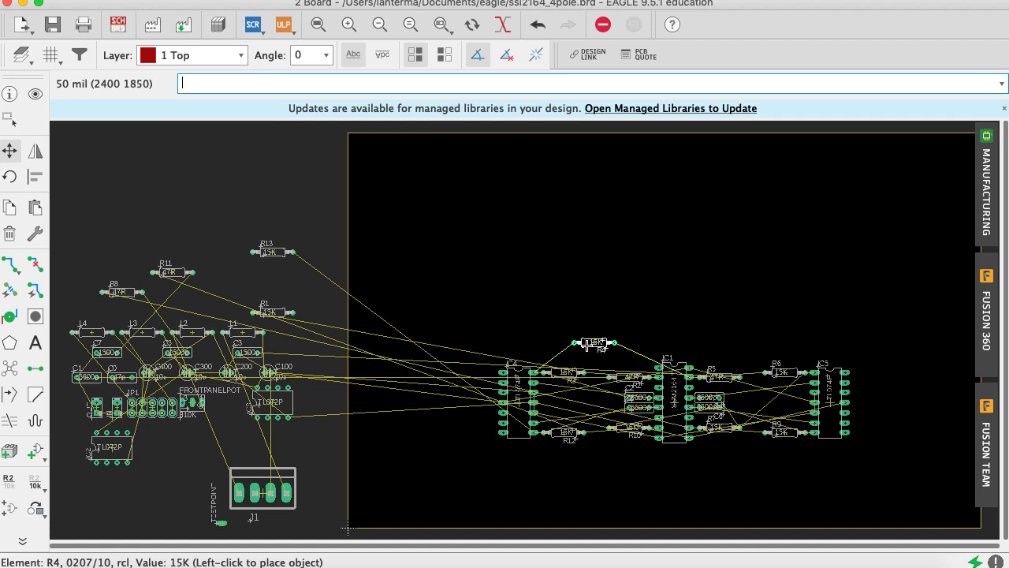
left_click(609, 342)
left_click(609, 342)
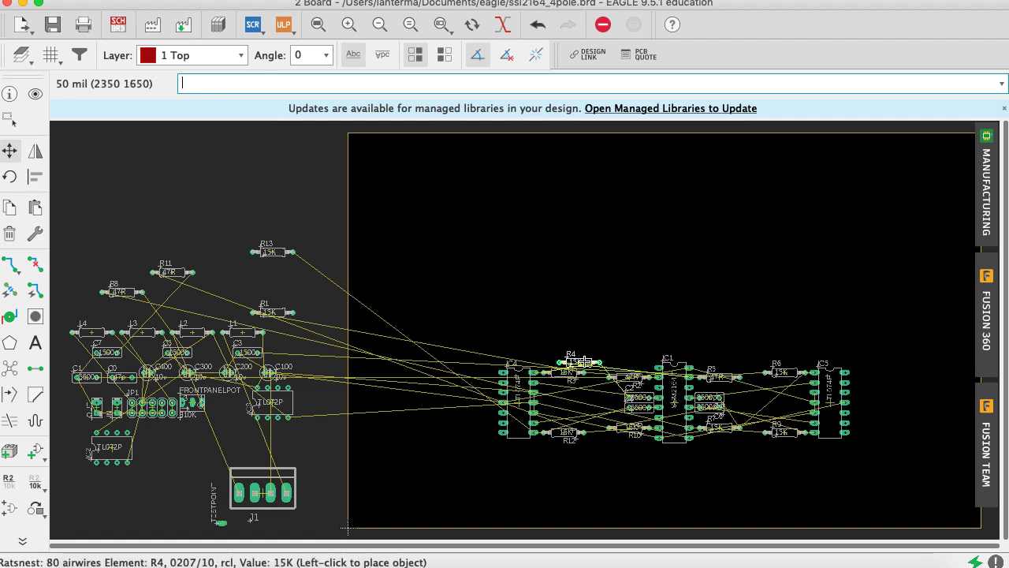
right_click(598, 409)
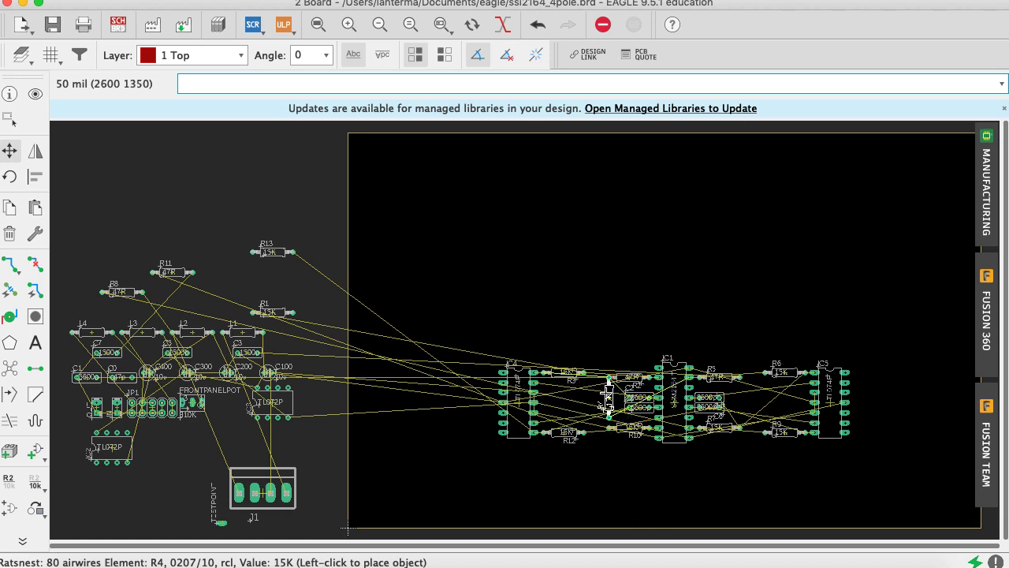
right_click(662, 319)
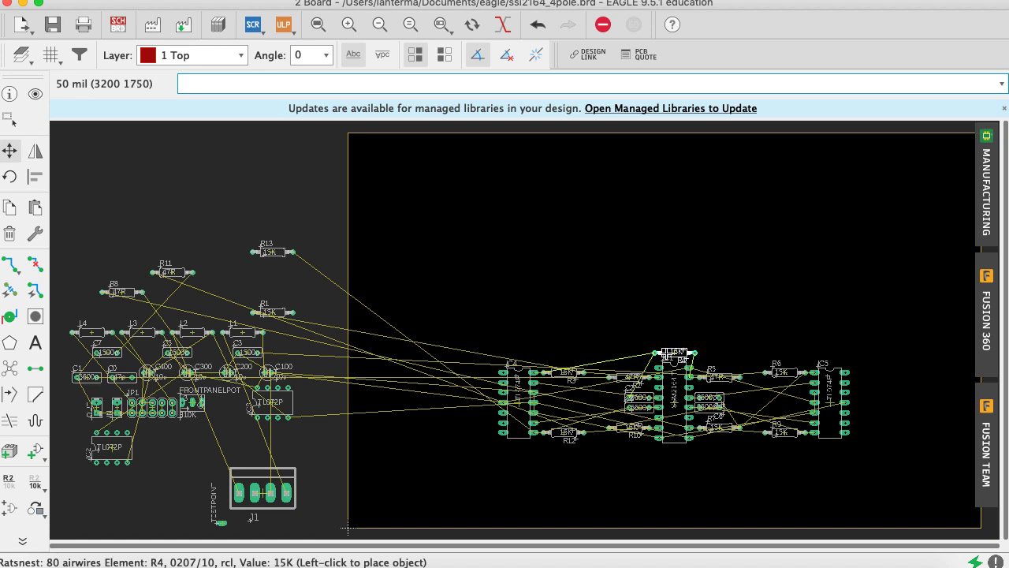
left_click(675, 352)
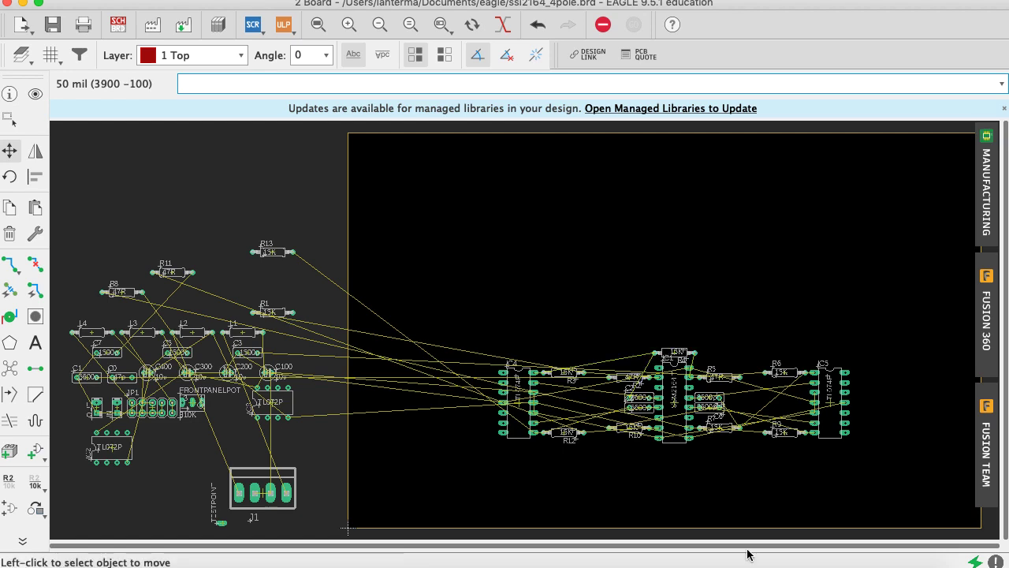
Rotate R7 to vertical and place it between C6 and the R6/R9 pair at about (4000 1300) mil
type("move ")
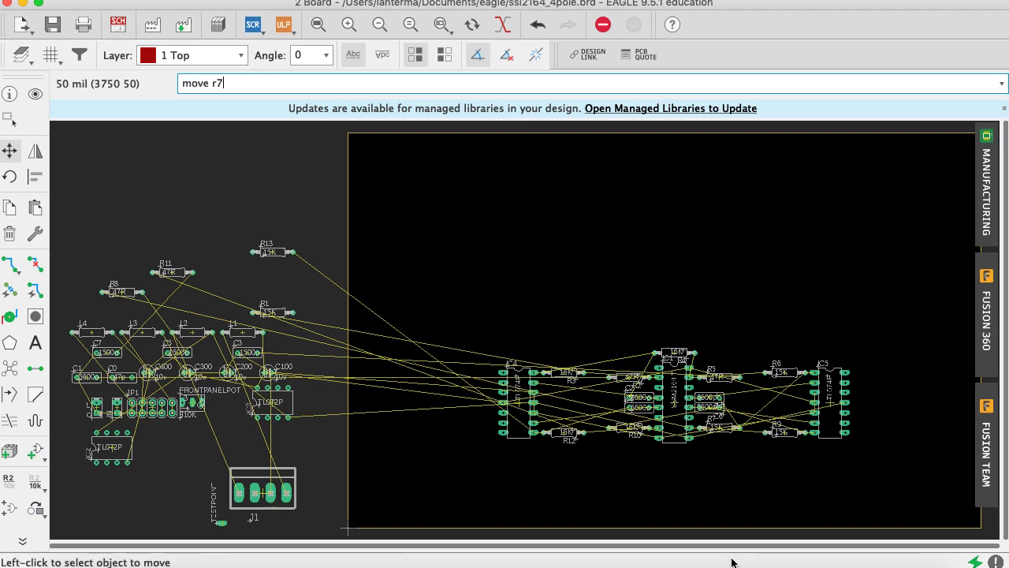
type("r7")
key("Return")
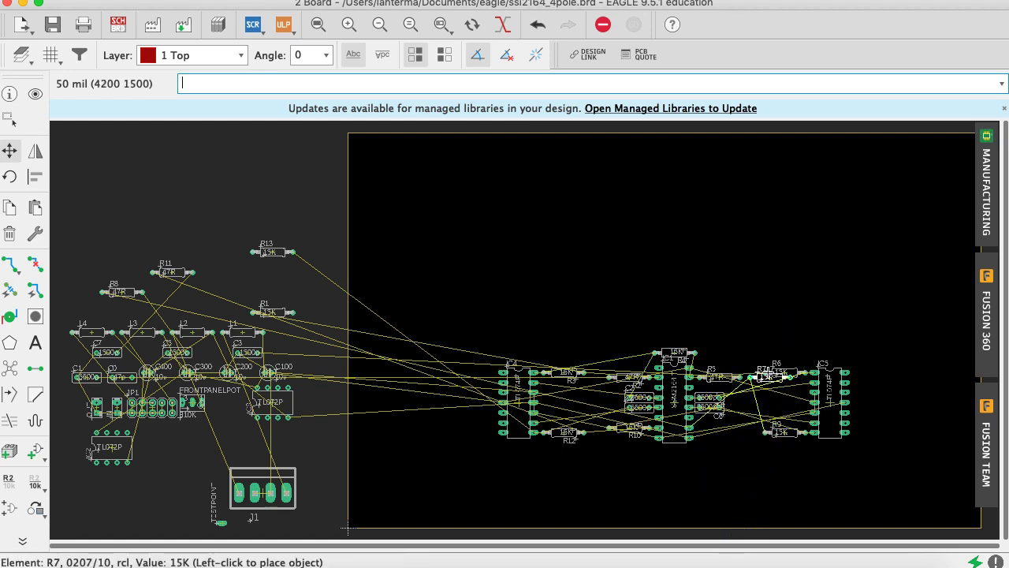
right_click(761, 321)
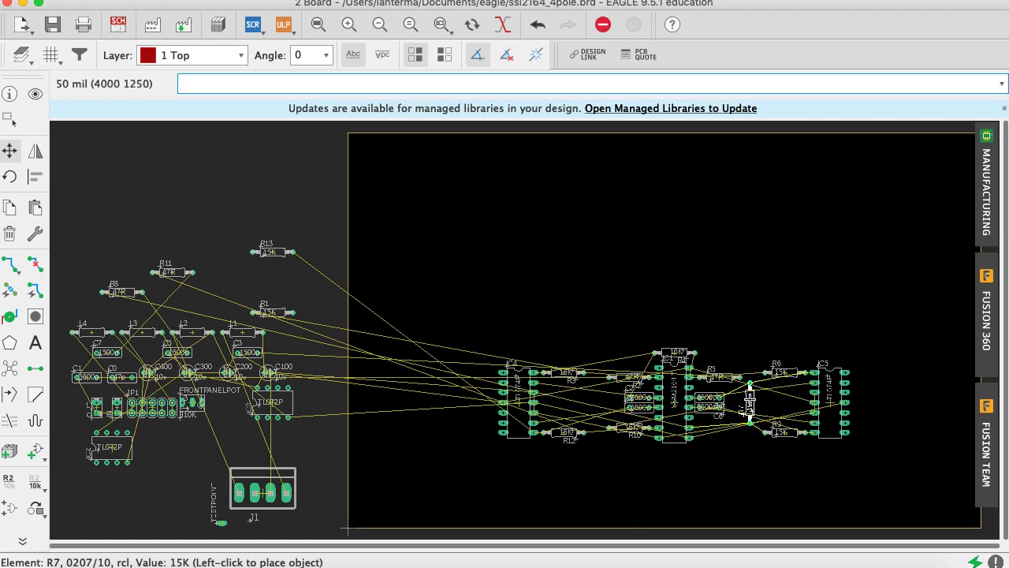
left_click(749, 401)
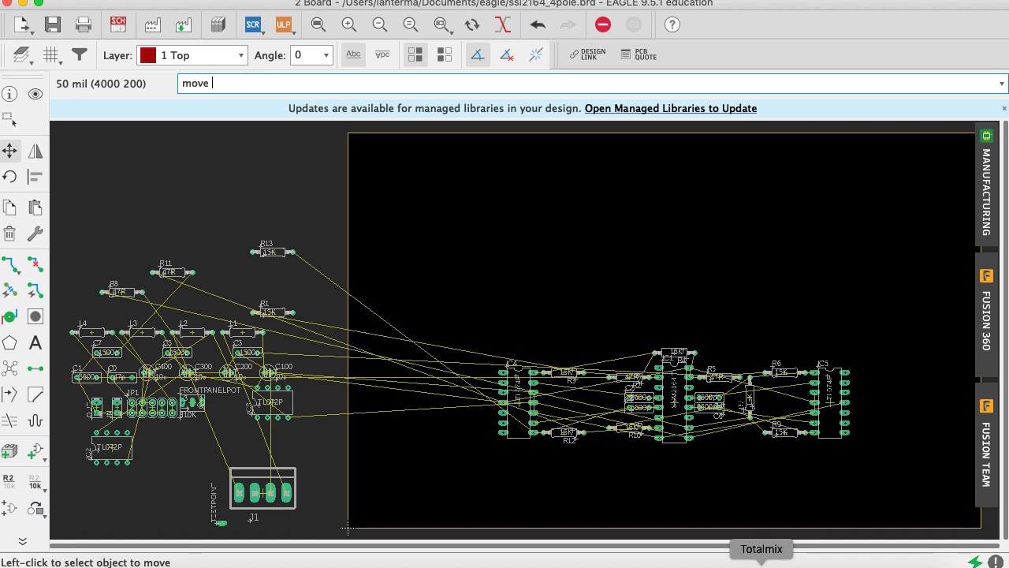
Try placing R11, rotated 180 degrees, below IC1 at about (3000 700) mil, recalculating the ratsnest
type("move r11")
key("Return")
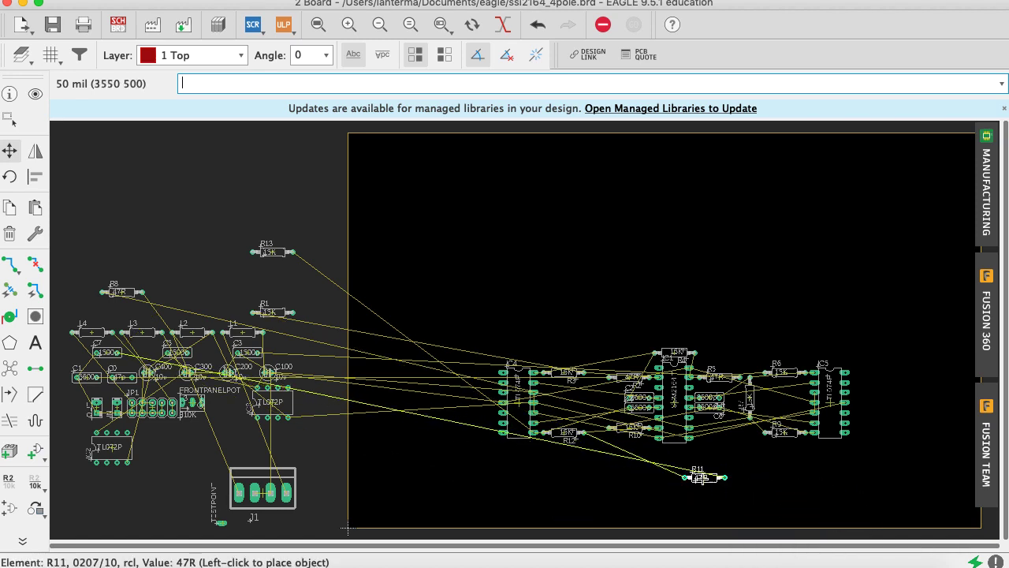
left_click(676, 464)
type("ratsnest")
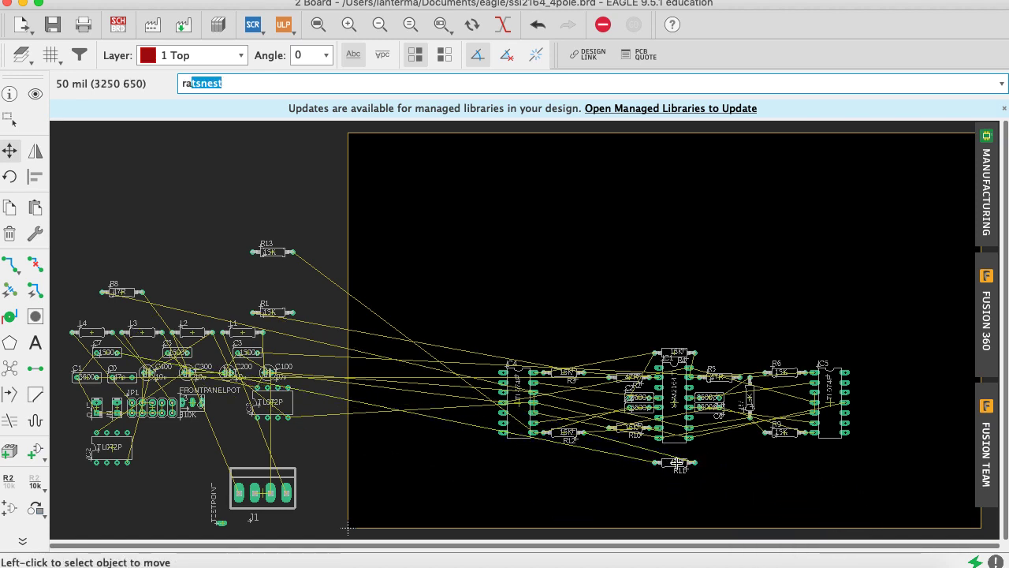
key("Return")
left_click(677, 464)
left_click(674, 458)
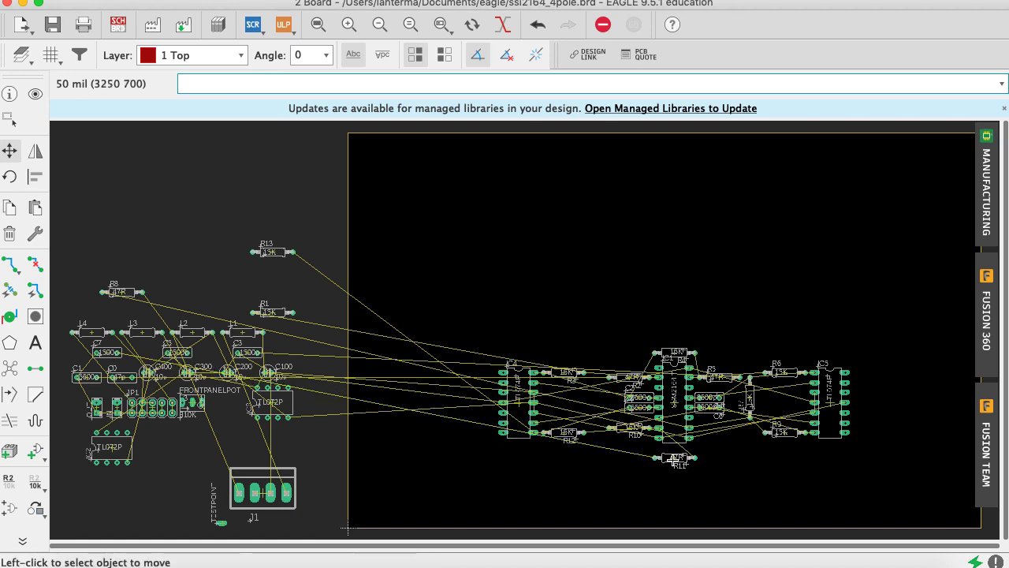
left_click(678, 469)
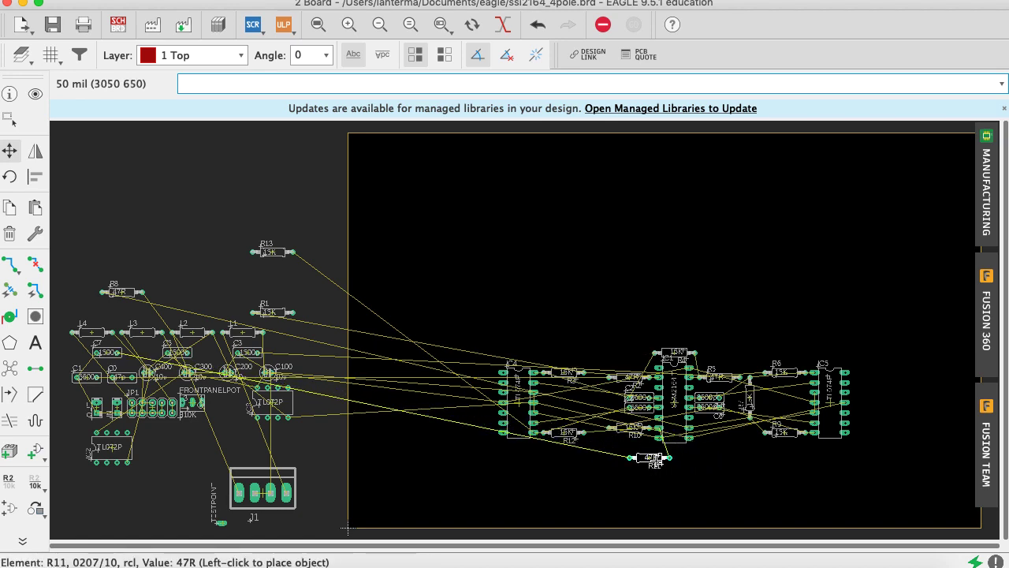
left_click(650, 466)
type("rats")
key("Return")
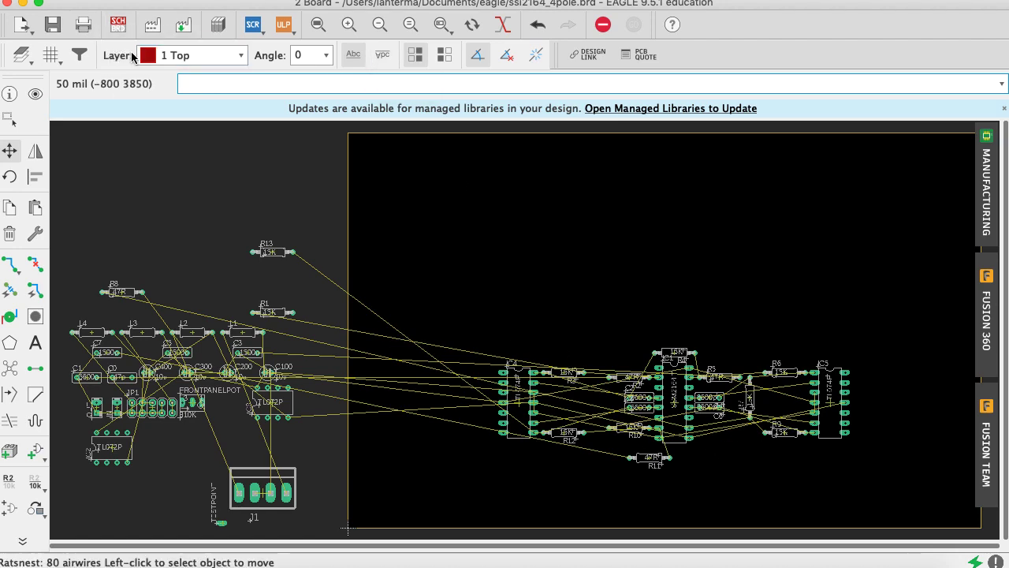
Check R11's connections in the schematic and undo its moves on the board, keeping R7's vertical placement
left_click(118, 25)
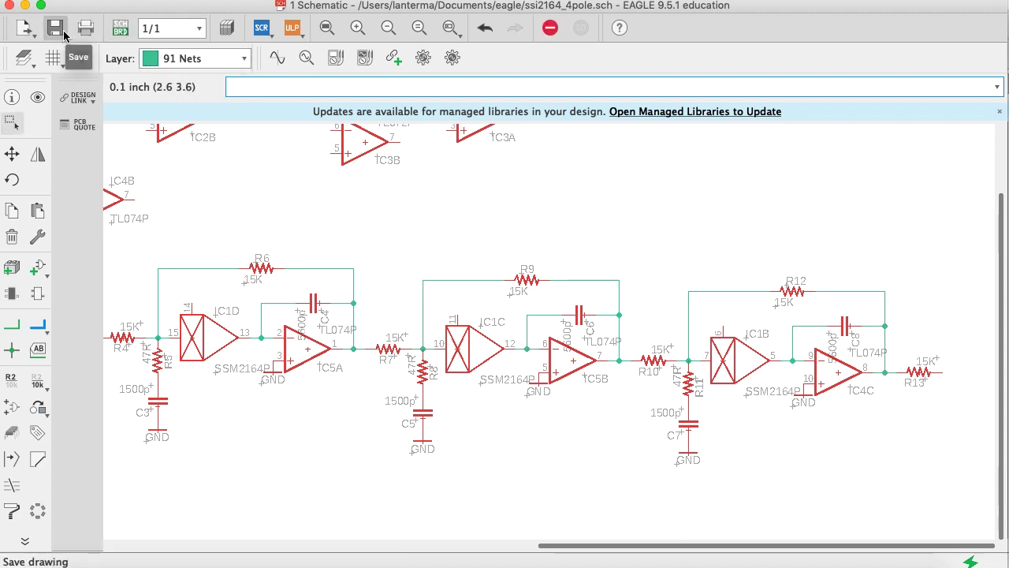
left_click(120, 28)
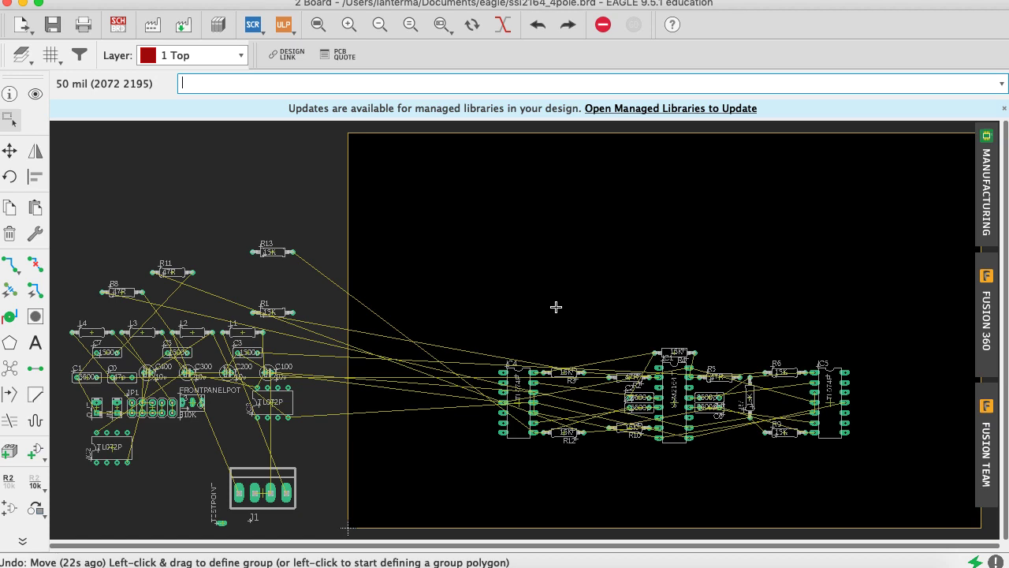
key("super+z")
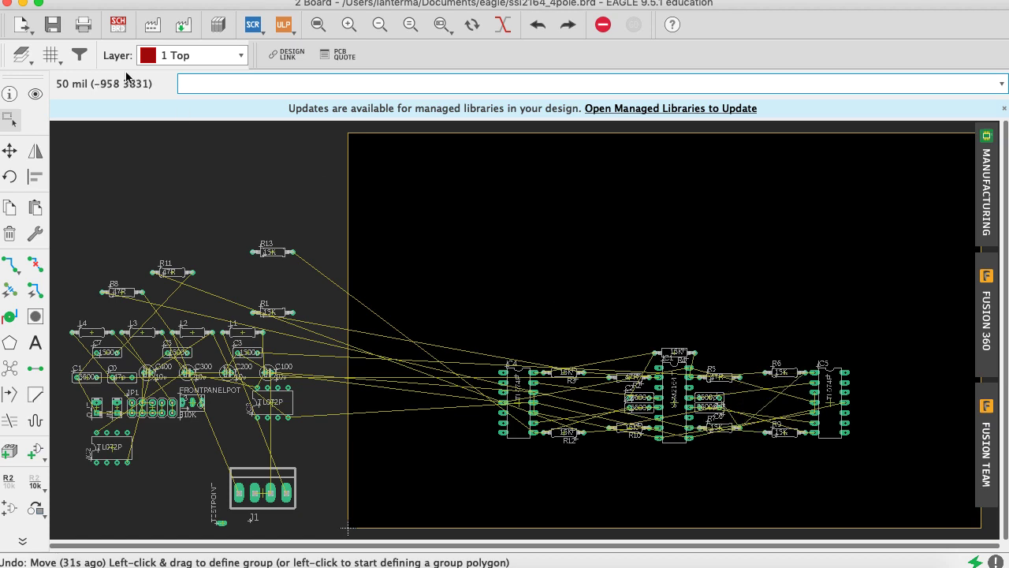
left_click(4, 0)
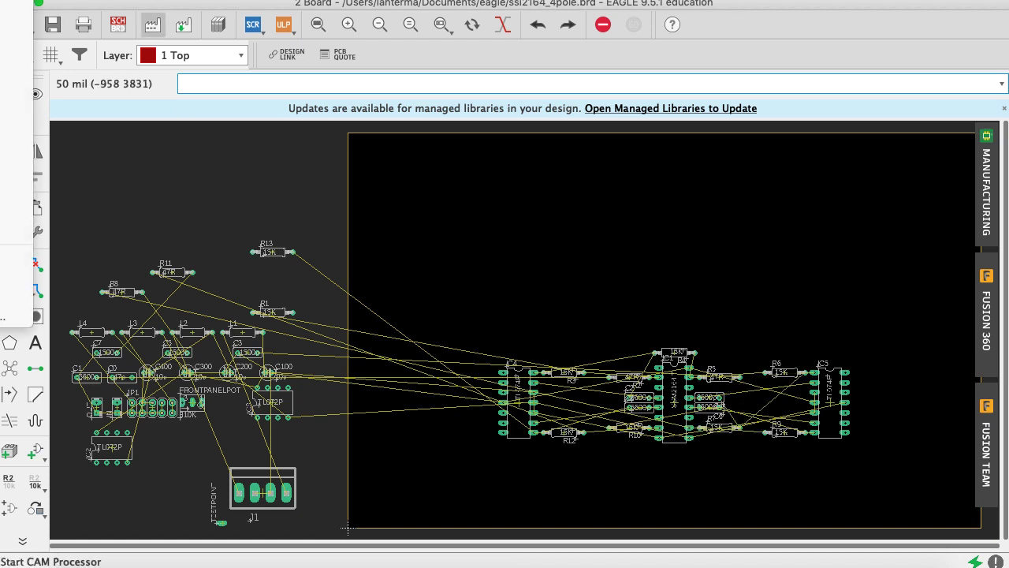
left_click(4, 18)
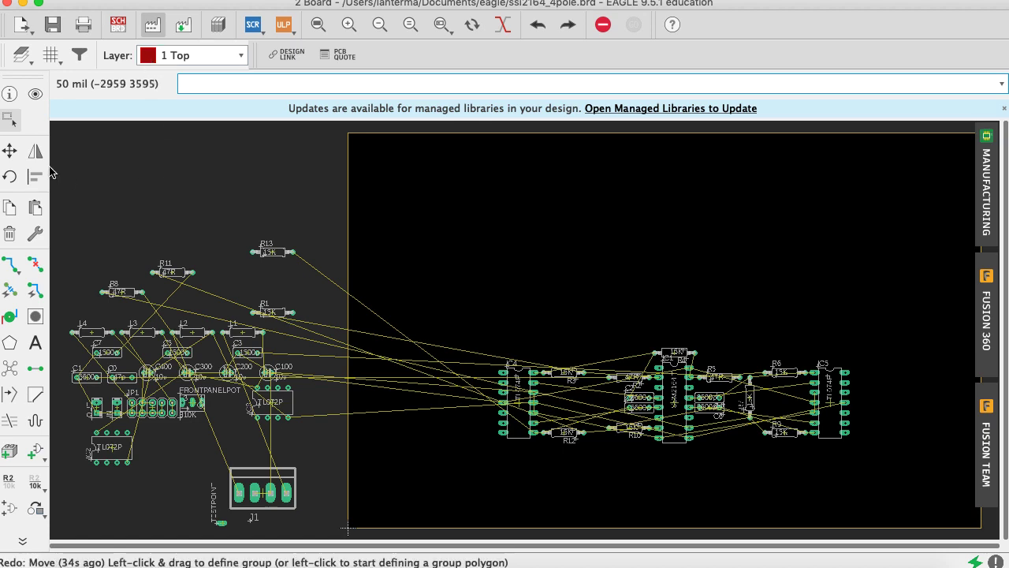
Rotate R11 by 180 degrees and move it into the board outline, below IC4 and R12 at about (2000 450) mil
left_click(9, 151)
left_click(167, 273)
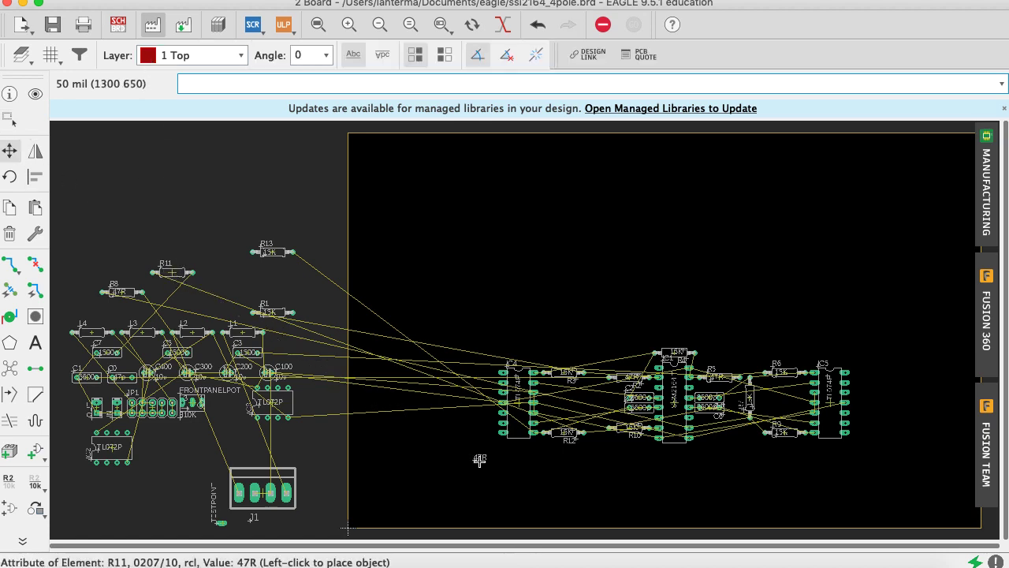
left_click(464, 452)
key("super+z")
left_click(174, 274)
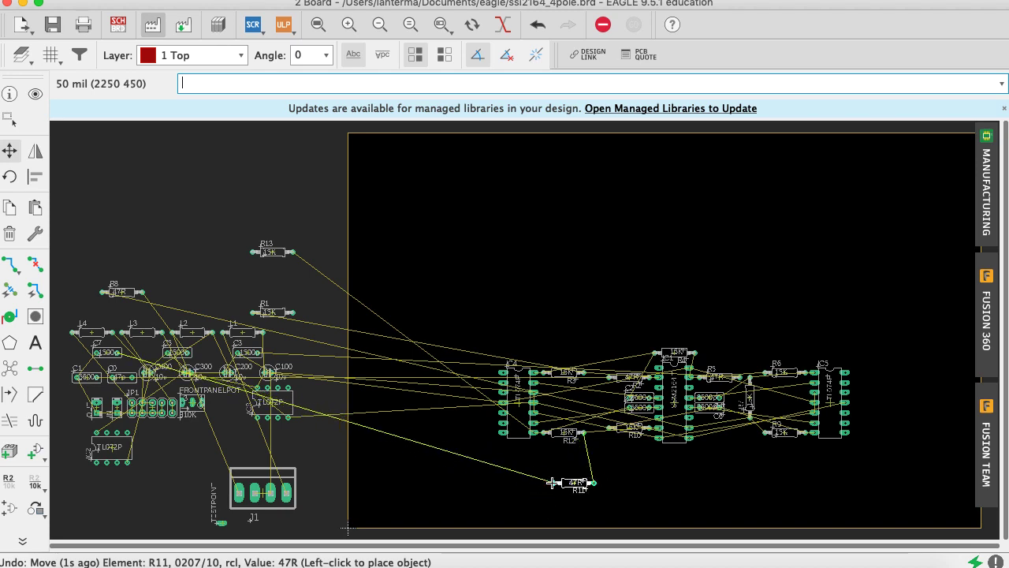
left_click(549, 482)
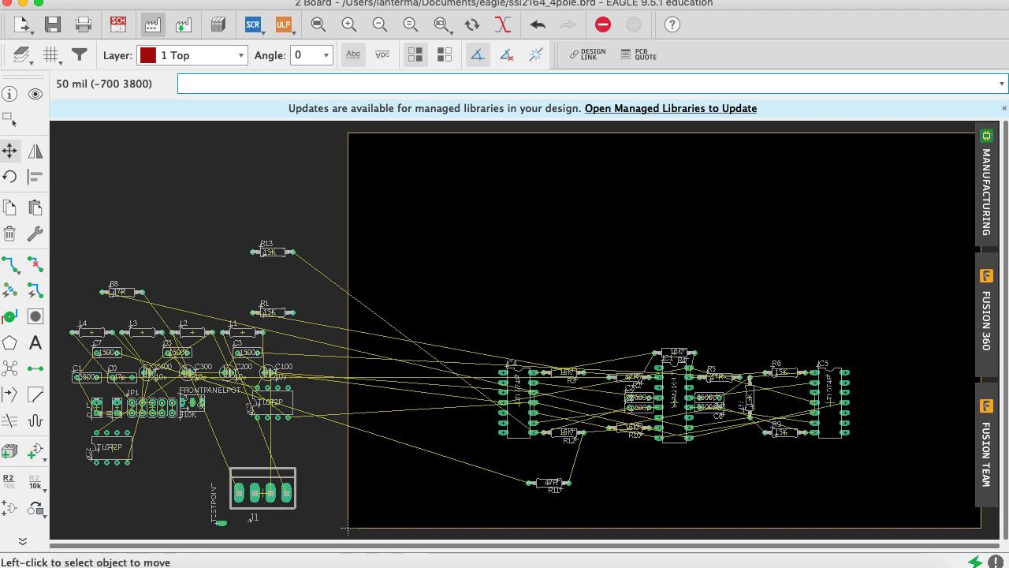
Examine the filter stages in the schematic to identify the 47R resistor at each SSM2164 input
left_click(119, 25)
left_click(12, 122)
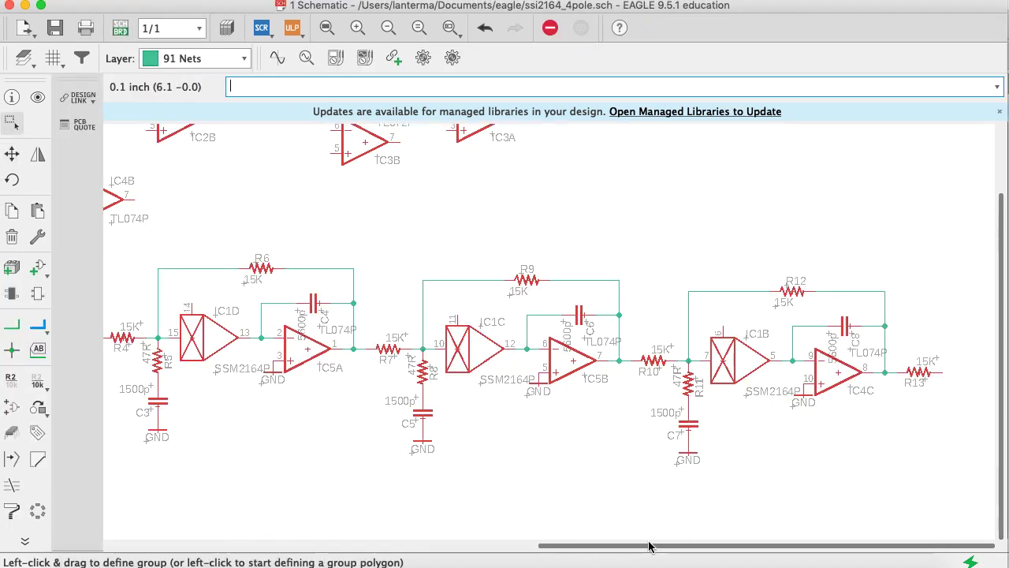
left_click_drag(649, 546, 568, 564)
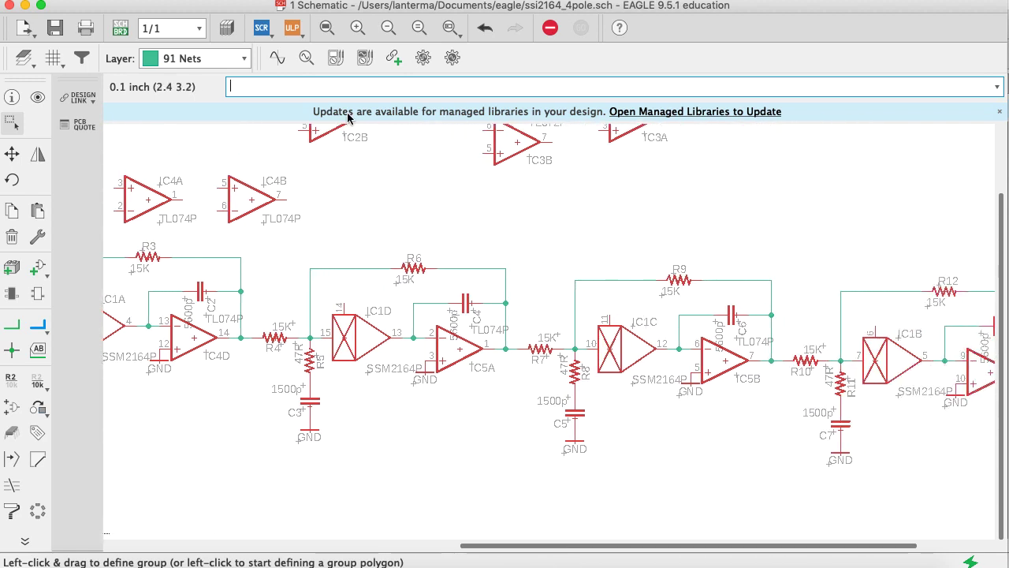
left_click(119, 30)
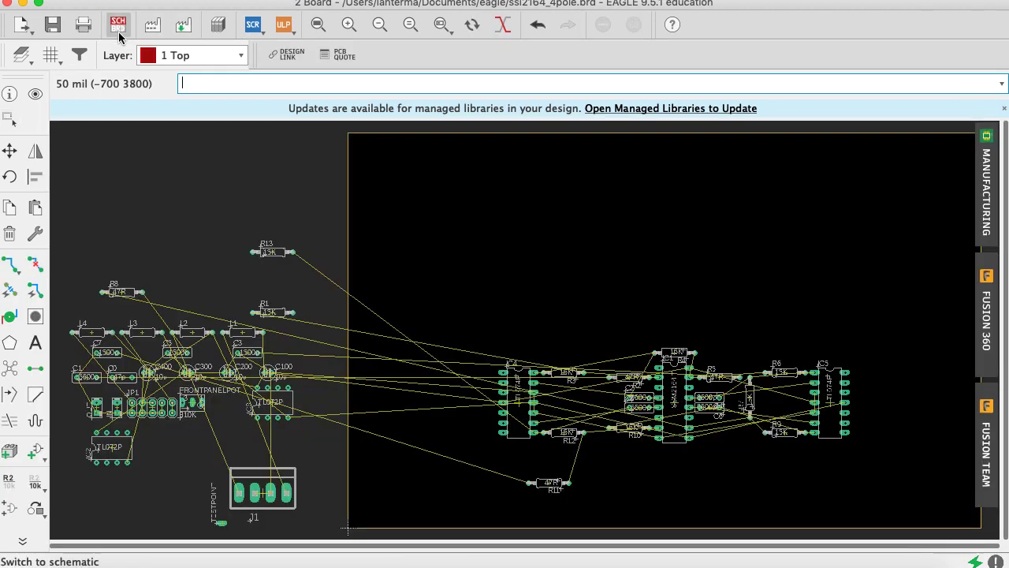
Highlight resistors R2, R5, R8 and R11 one after another on the board to locate them
type("mo")
key("BackSpace")
key("BackSpace")
key("Escape")
type("hos")
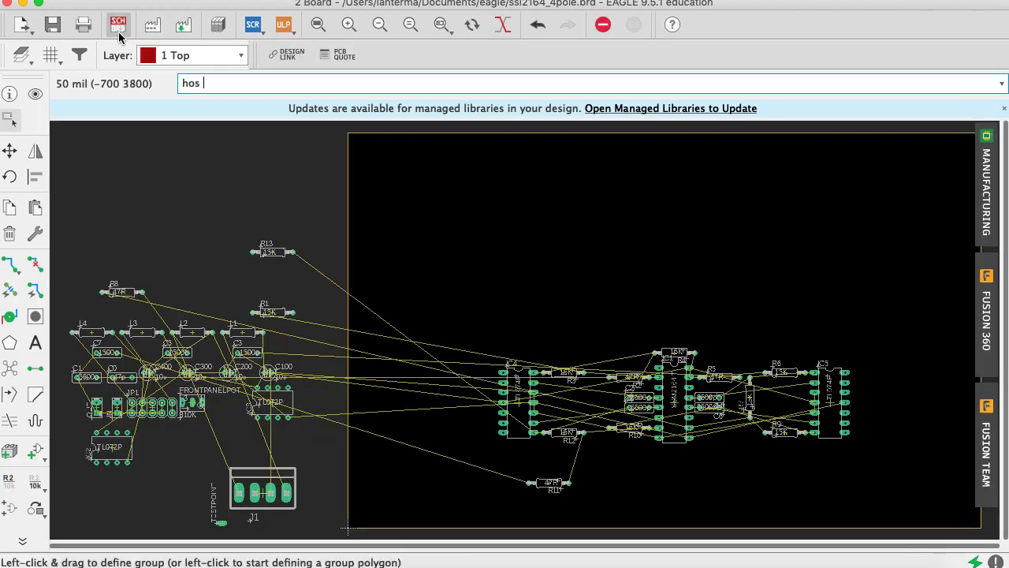
key("Return")
key("Return")
type("show r")
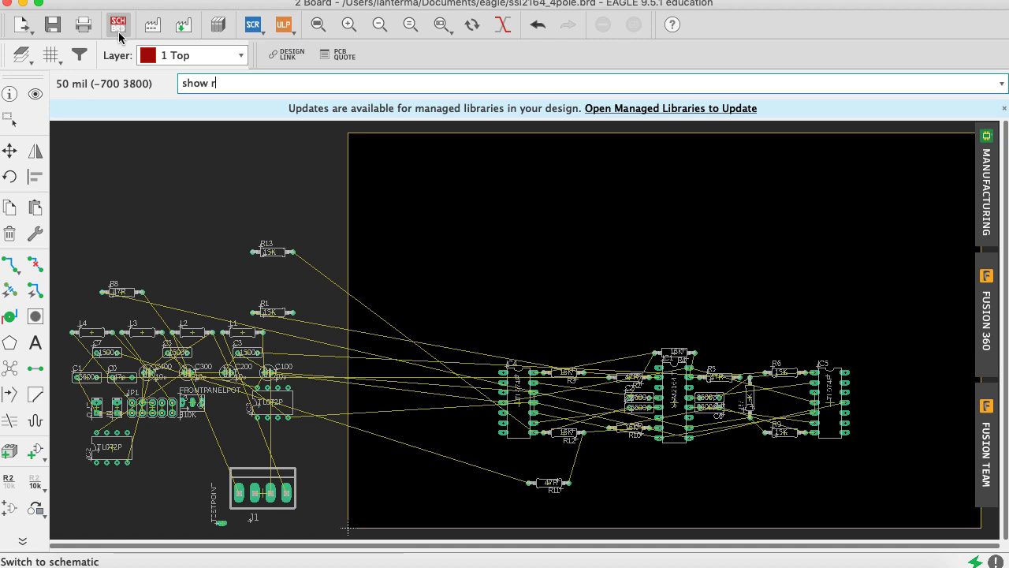
type("2")
key("Return")
type("show r5")
key("Return")
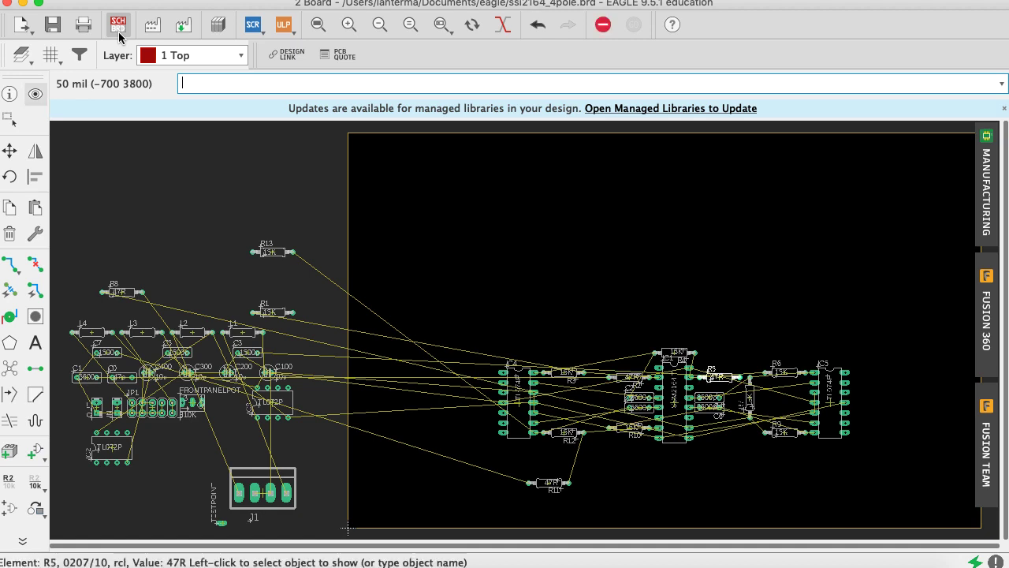
type("show r8")
key("Return")
type("show")
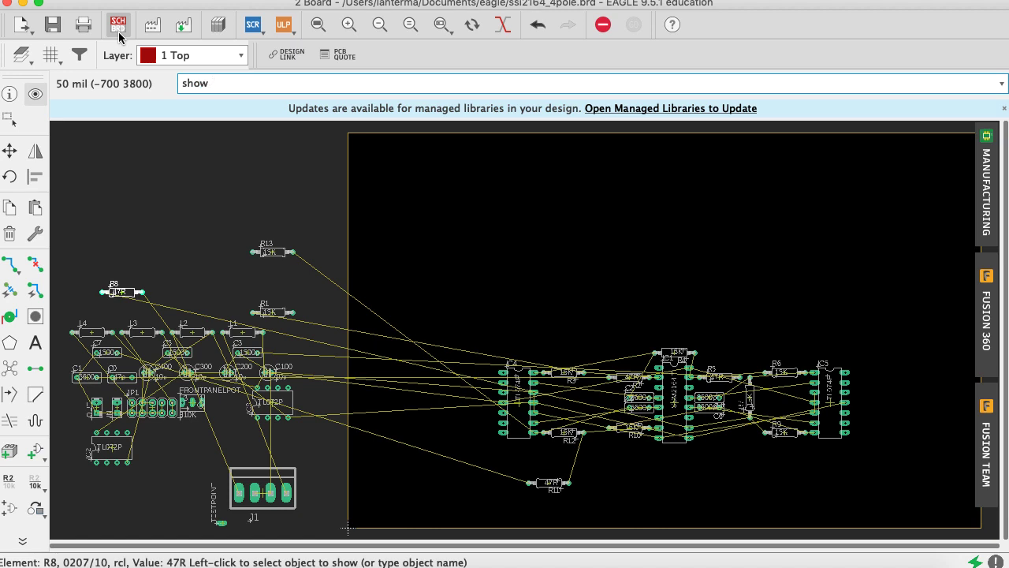
type(" r11")
key("Return")
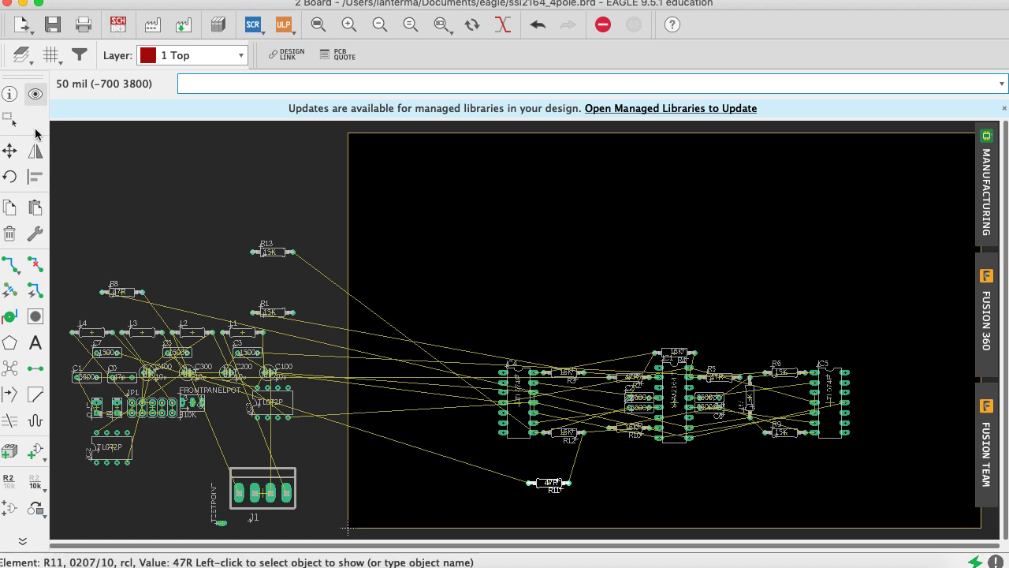
Place R8 between IC1 and R9, just below C6, at about (3700 1000) mil
left_click(10, 151)
left_click(118, 292)
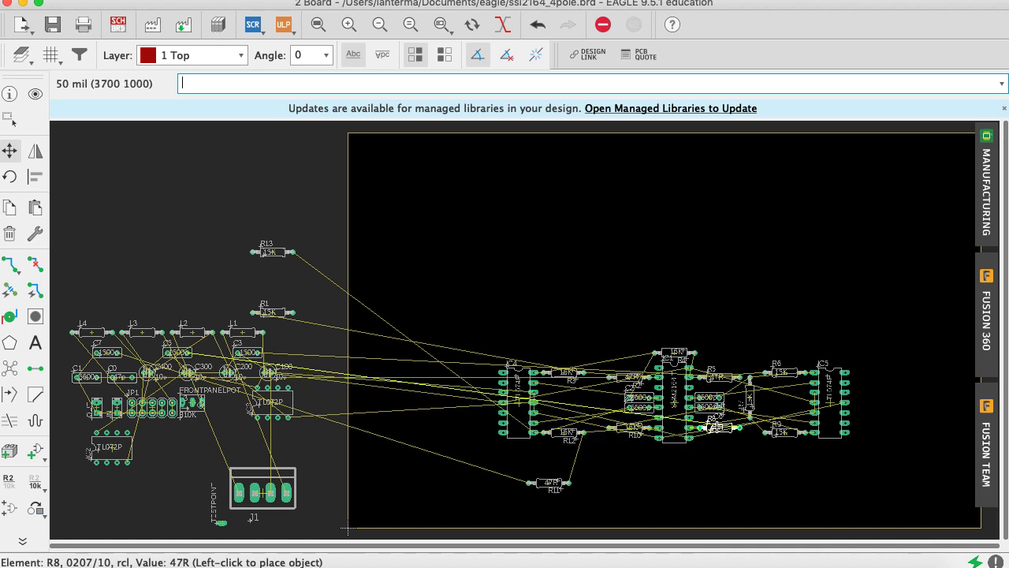
left_click(715, 426)
Move R10 out below IC1 and place R11 in its former spot beside IC1 at about (2800 1000) mil, recalculating the ratsnest
left_click(630, 430)
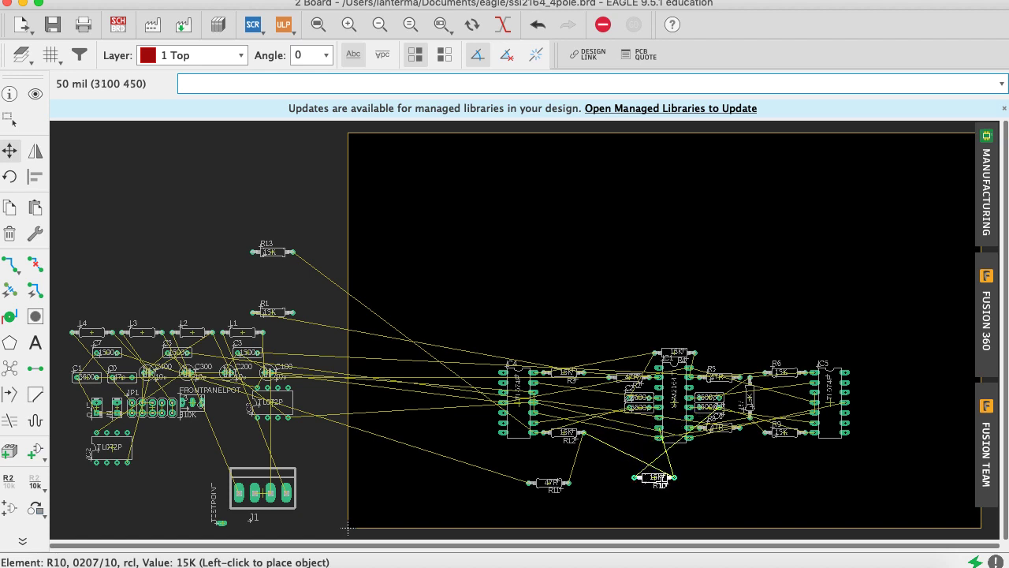
left_click(655, 477)
left_click(549, 483)
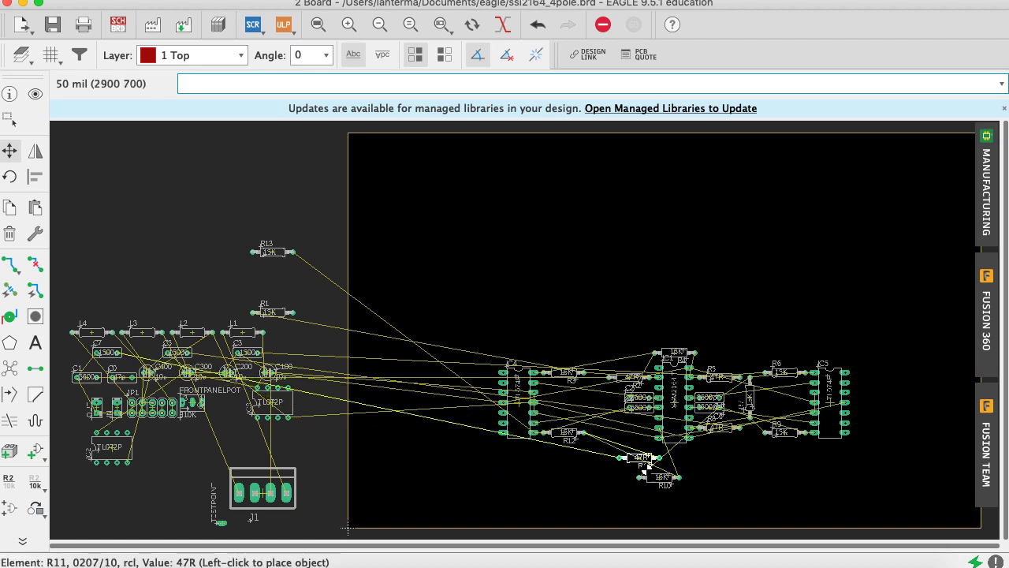
left_click(624, 432)
type("ratsnest")
key("Return")
left_click(624, 432)
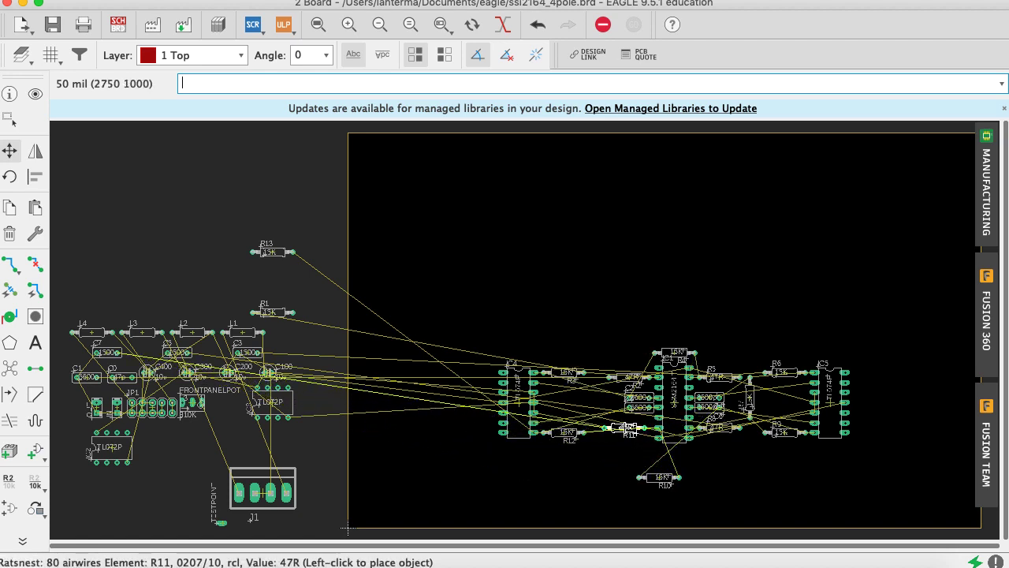
left_click(629, 428)
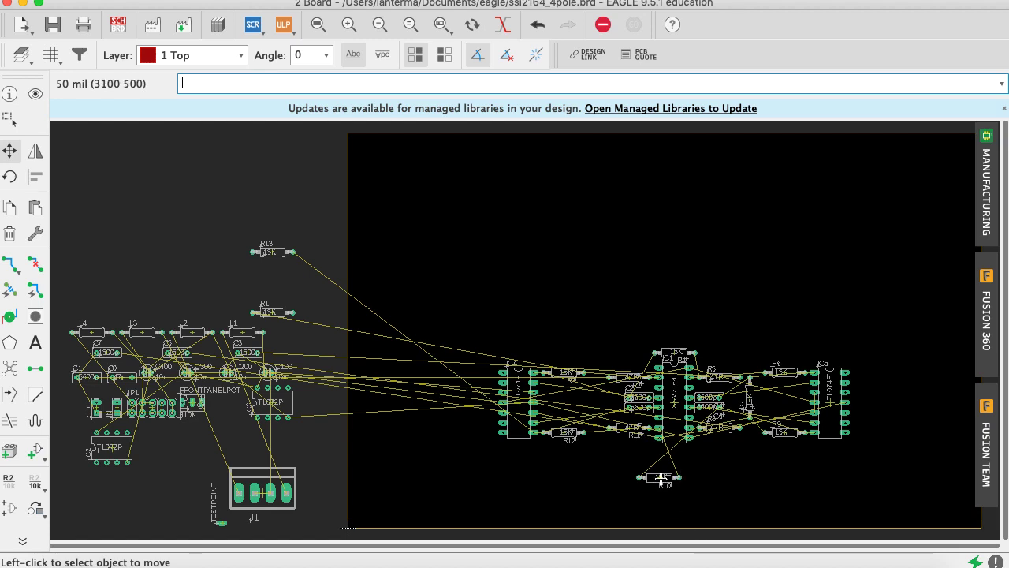
Rotate R10 by 180 degrees, place it directly below IC1 at about (3250 750) mil, and save the board
left_click(661, 477)
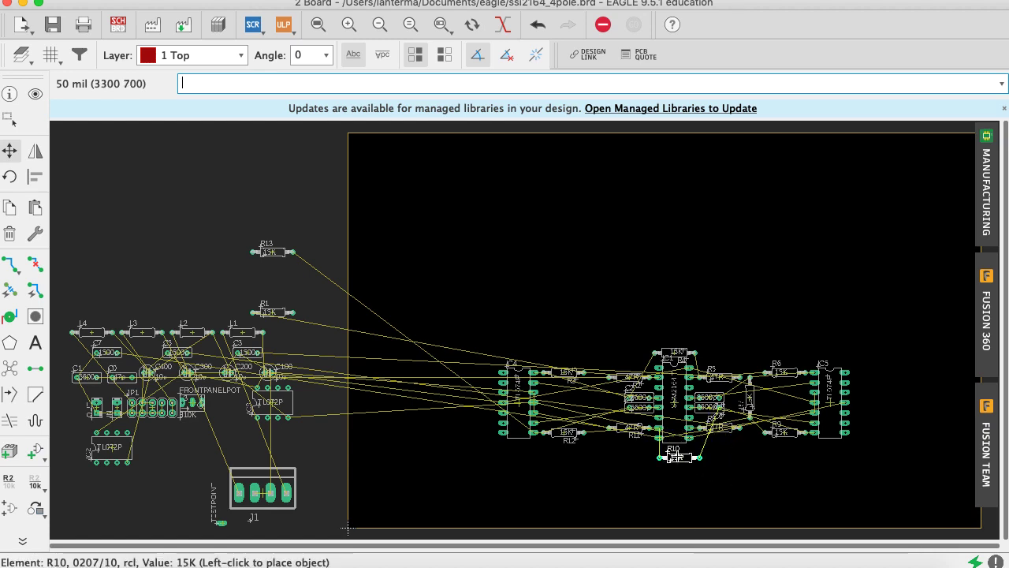
left_click(676, 452)
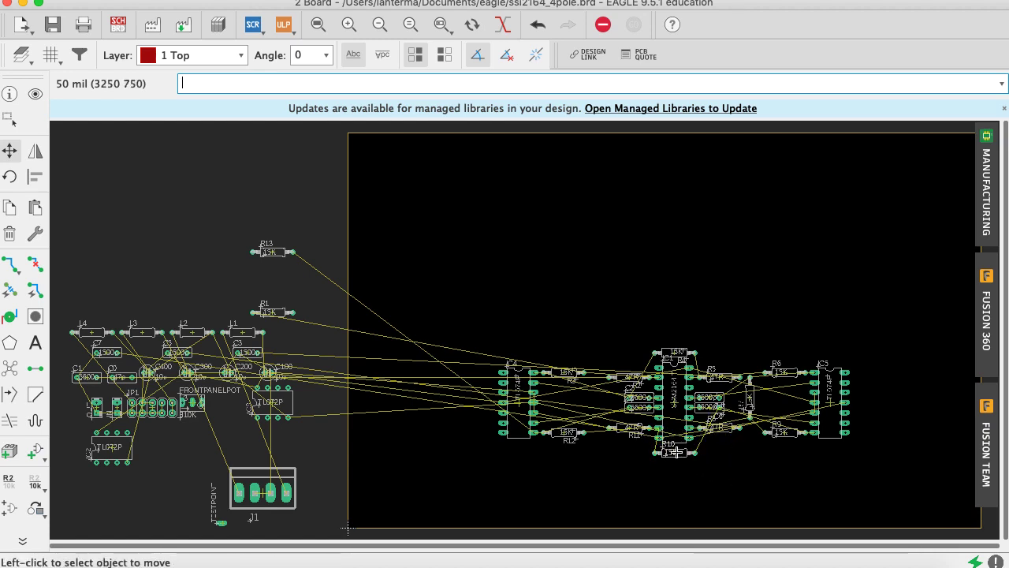
key("super+s")
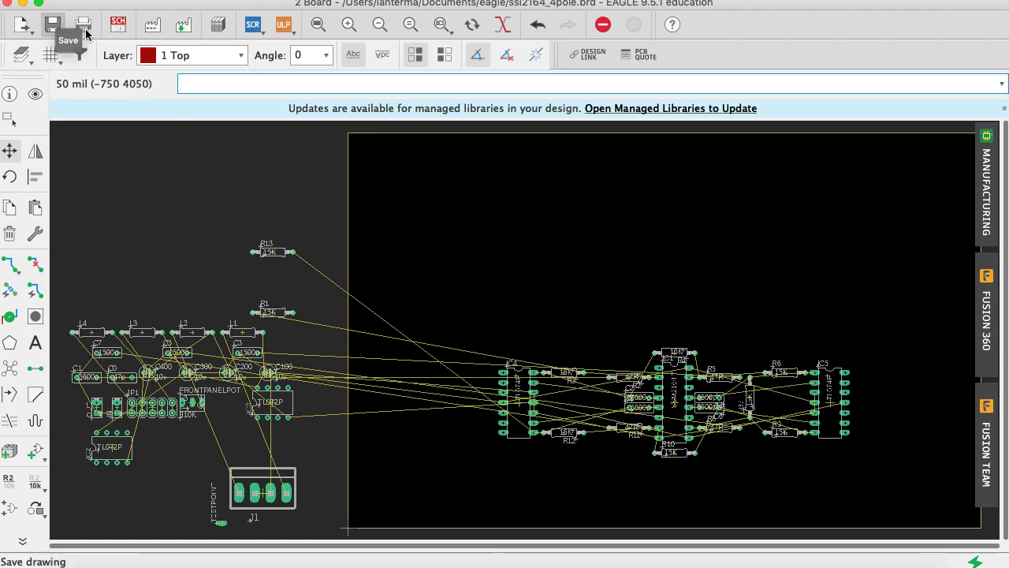
Check R1 in the schematic's first filter stage, and place it vertically above R3's end nearest IC1 at about (2350 1850) mil
left_click(117, 25)
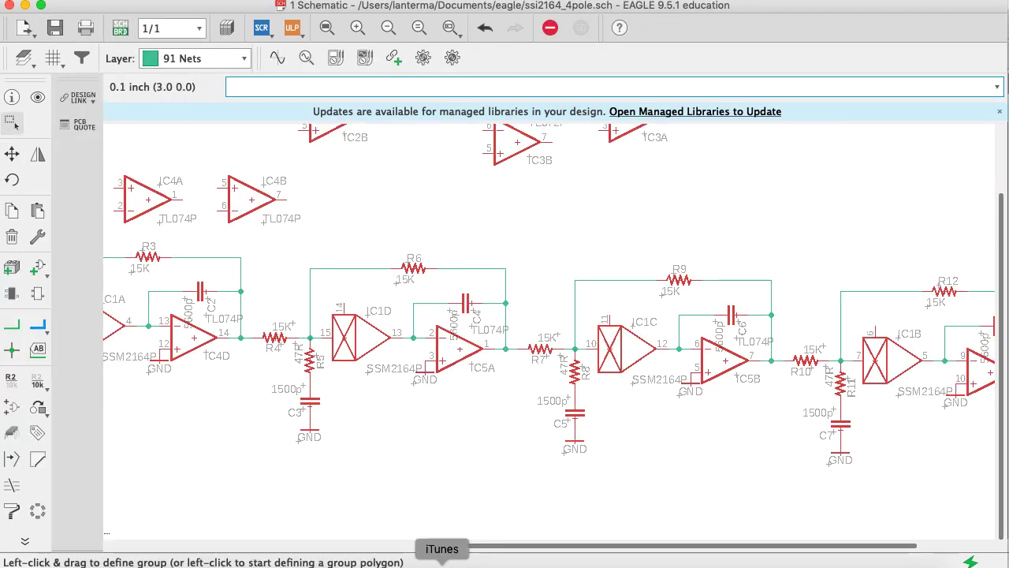
left_click_drag(481, 544, 397, 550)
left_click(120, 28)
type("move ")
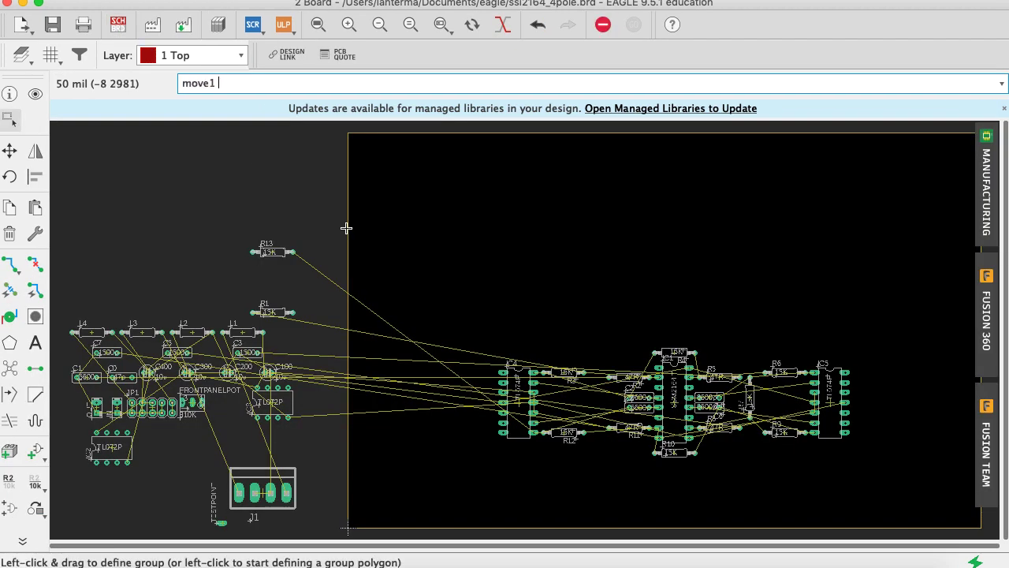
type("r1")
key("Return")
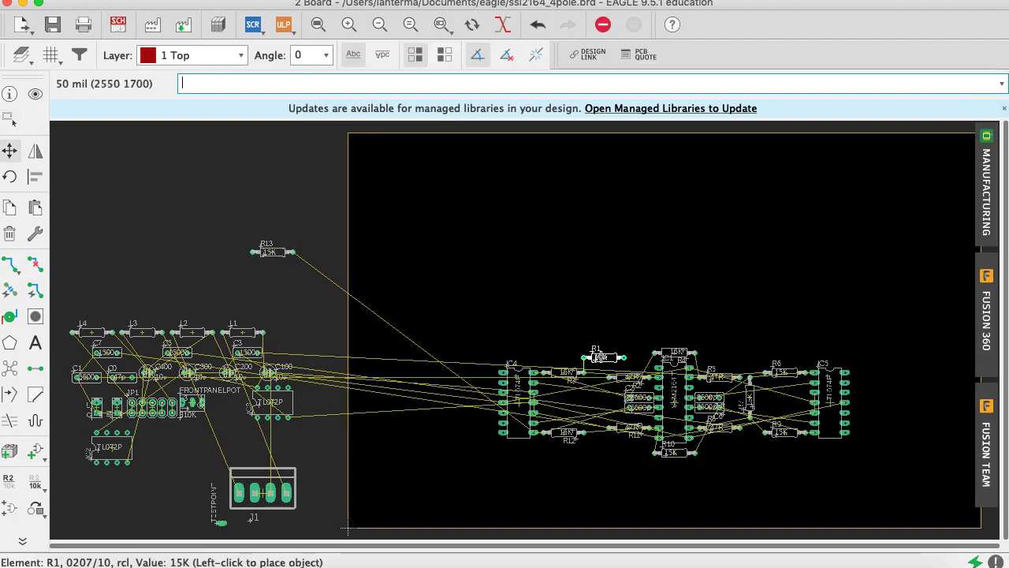
right_click(595, 353)
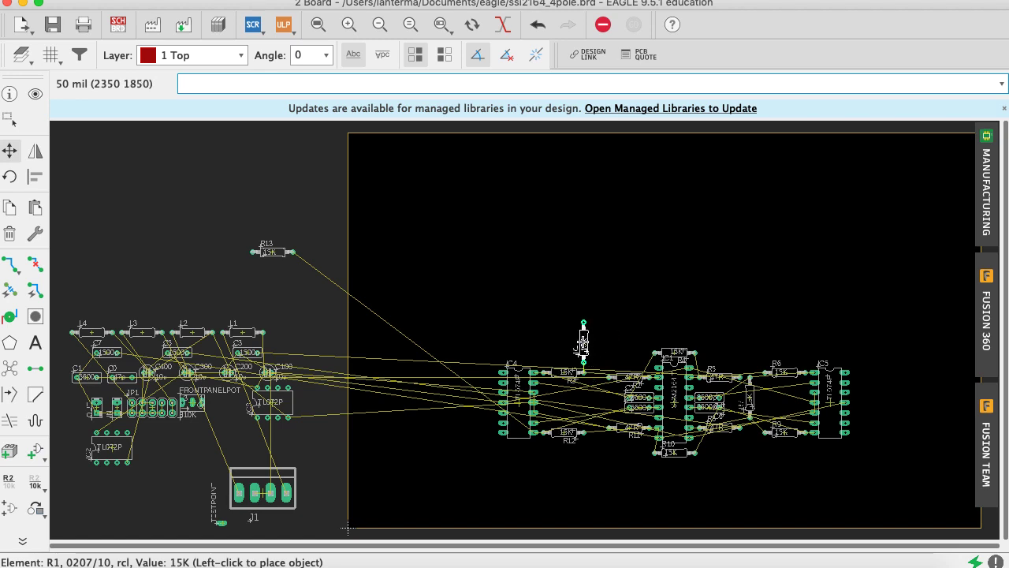
right_click(570, 347)
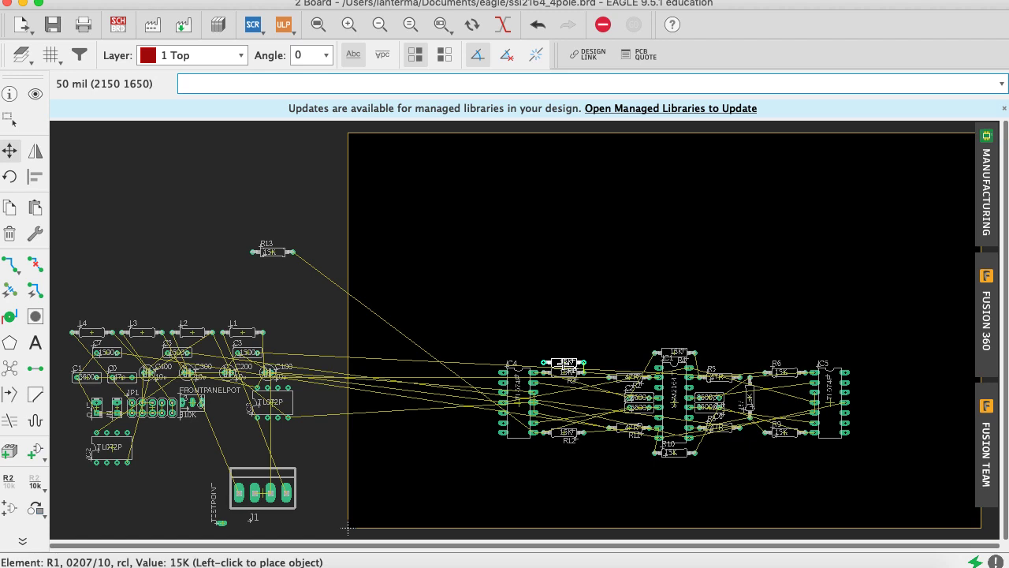
right_click(567, 340)
right_click(567, 340)
right_click(567, 340)
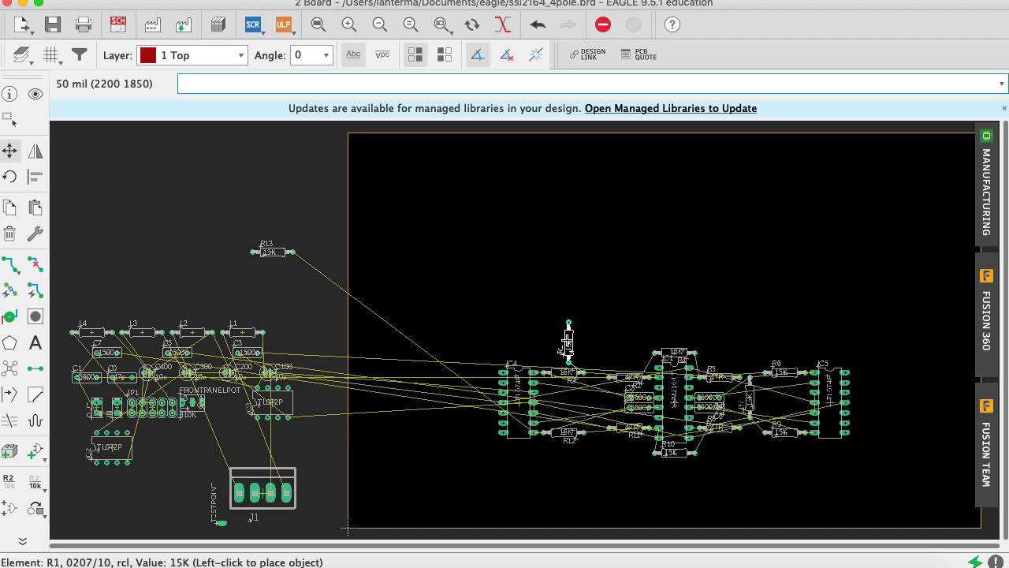
right_click(567, 340)
right_click(567, 340)
right_click(567, 340)
right_click(580, 341)
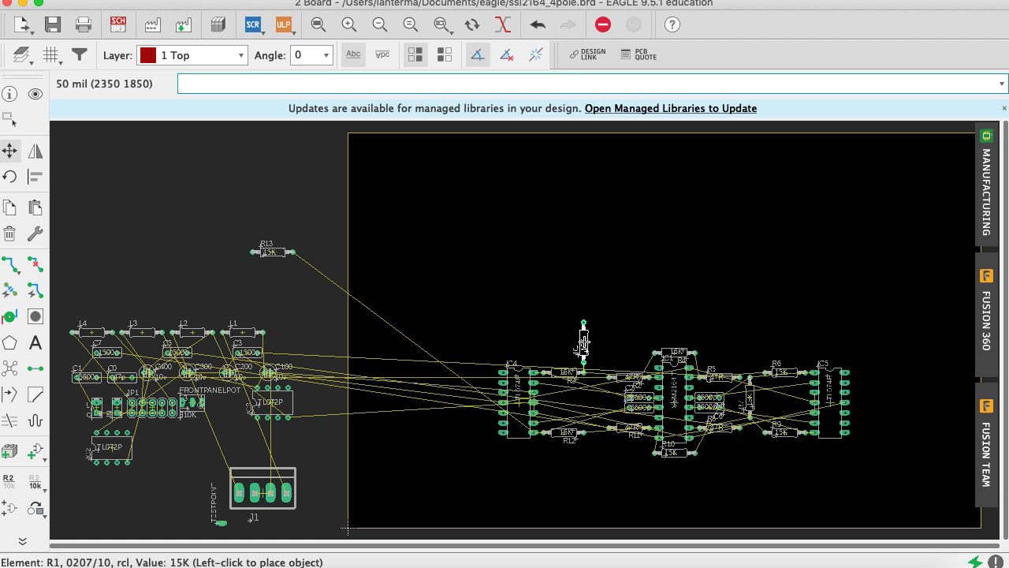
left_click(584, 343)
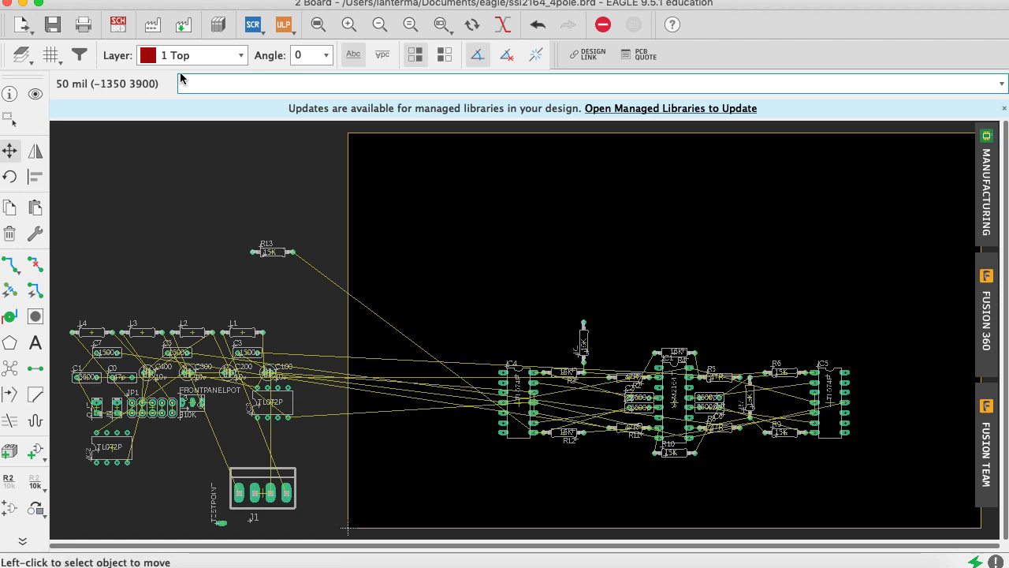
Check R13 at the filter output in the schematic, and place it vertically below IC4 at about (1850 650) mil
left_click(117, 25)
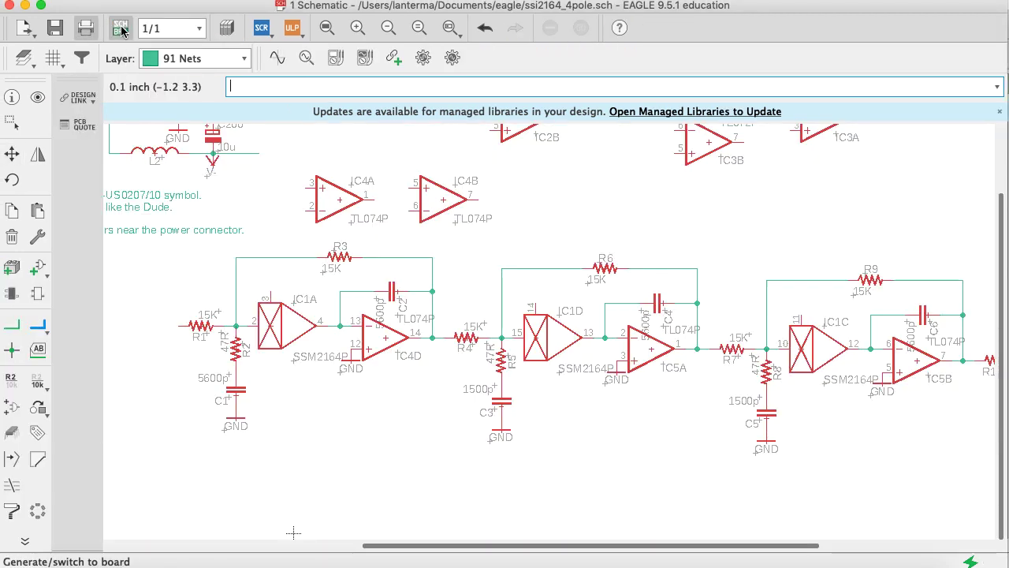
left_click_drag(618, 547, 825, 538)
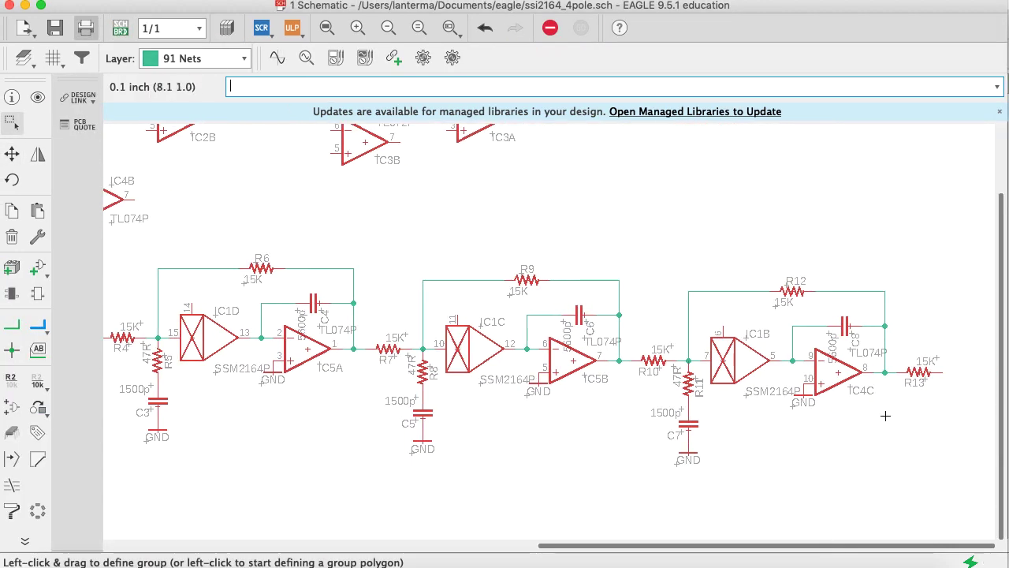
left_click(120, 27)
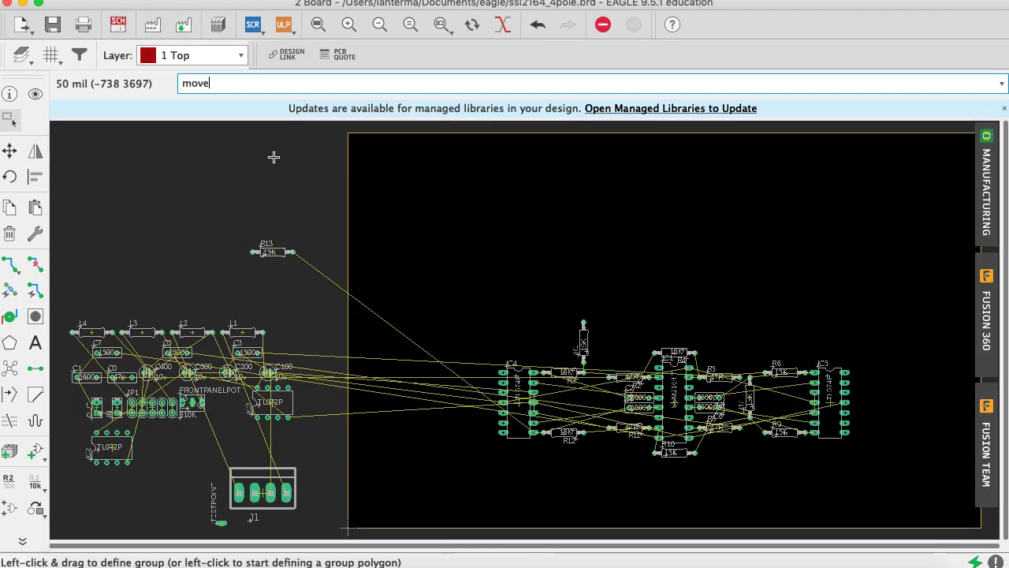
key("Return")
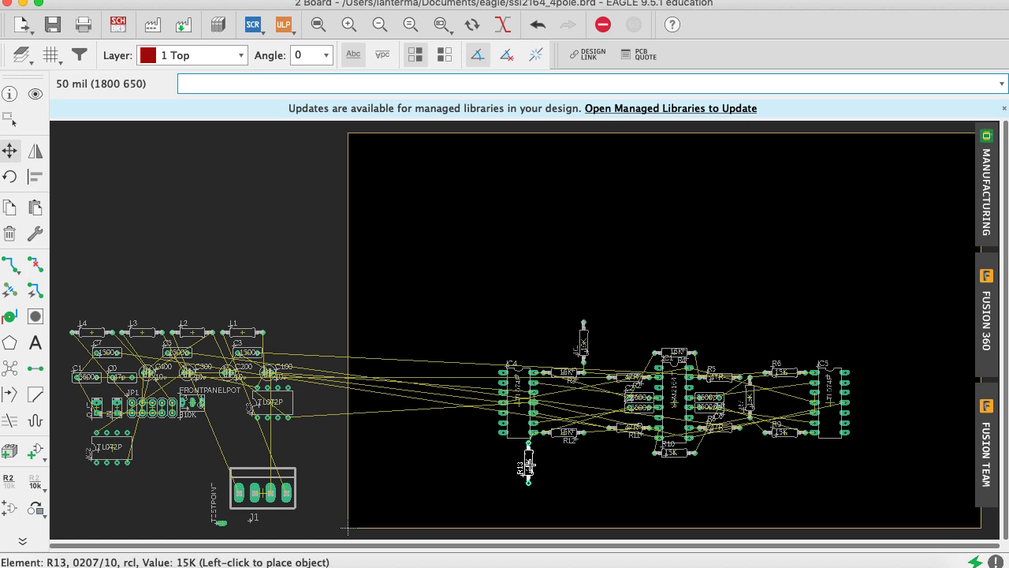
left_click(533, 465)
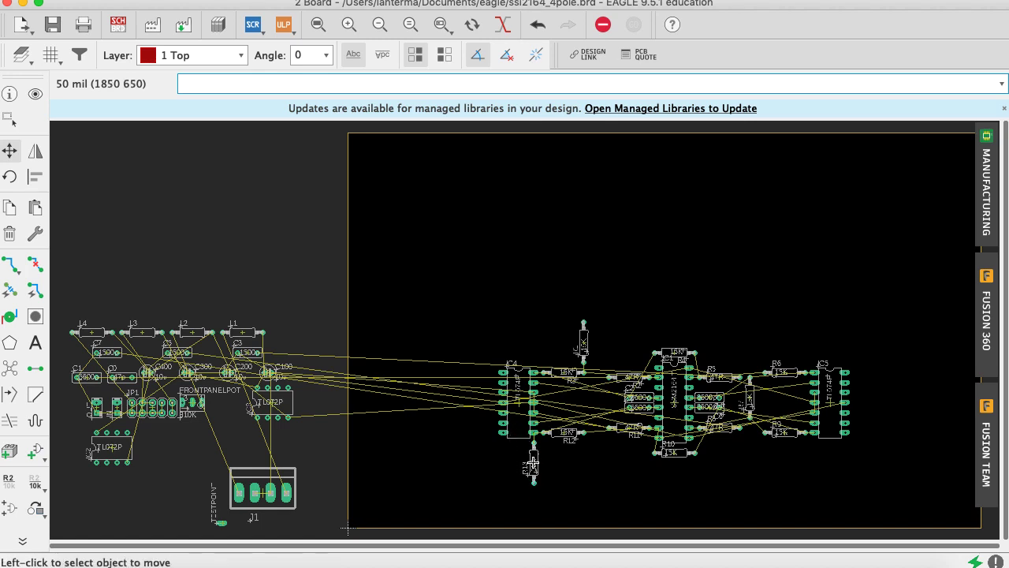
Try other orientations for R13 below IC4, and return it to its vertical placement at about (1850 650) mil
left_click(533, 465)
right_click(505, 467)
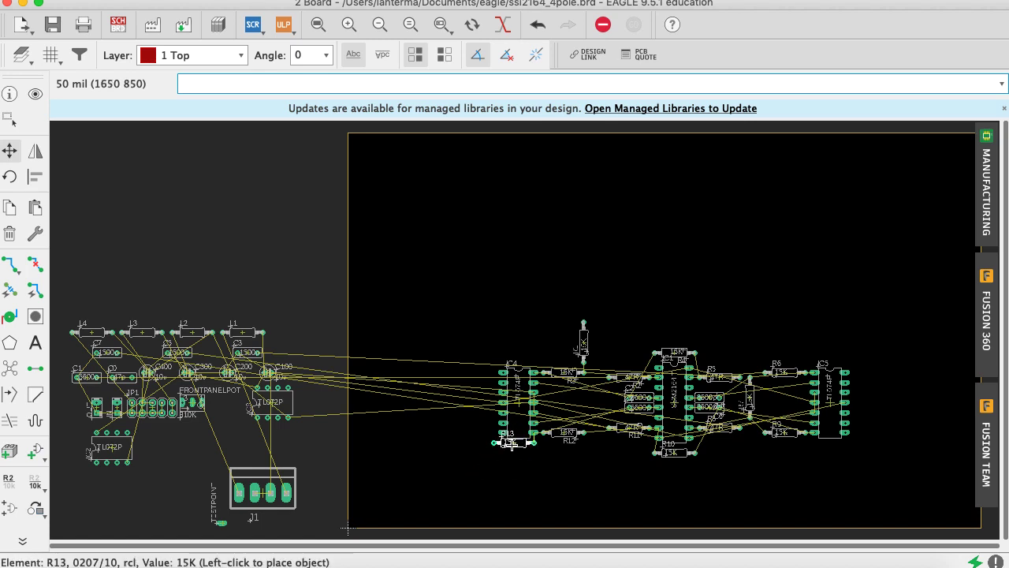
right_click(524, 454)
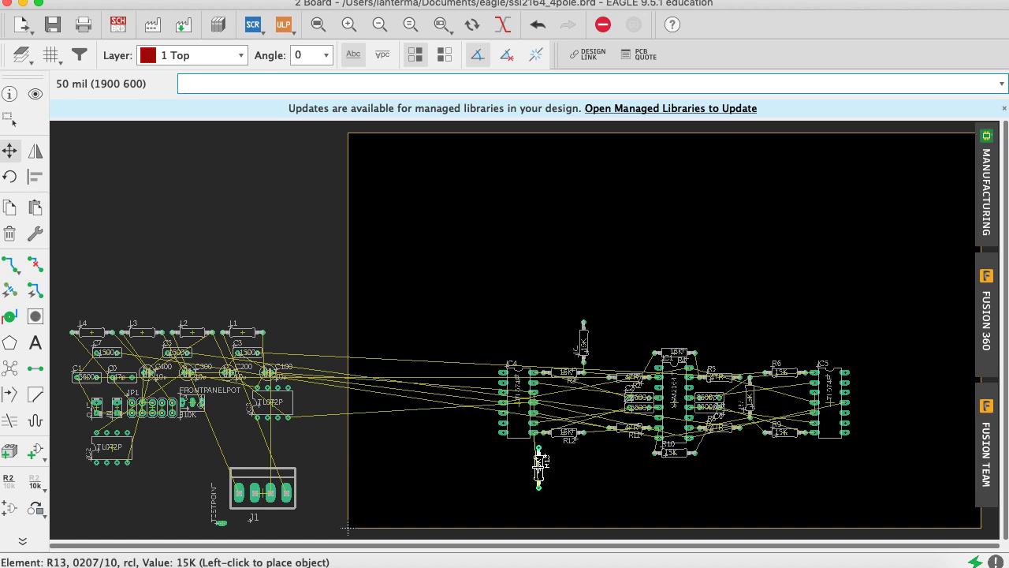
left_click(534, 465)
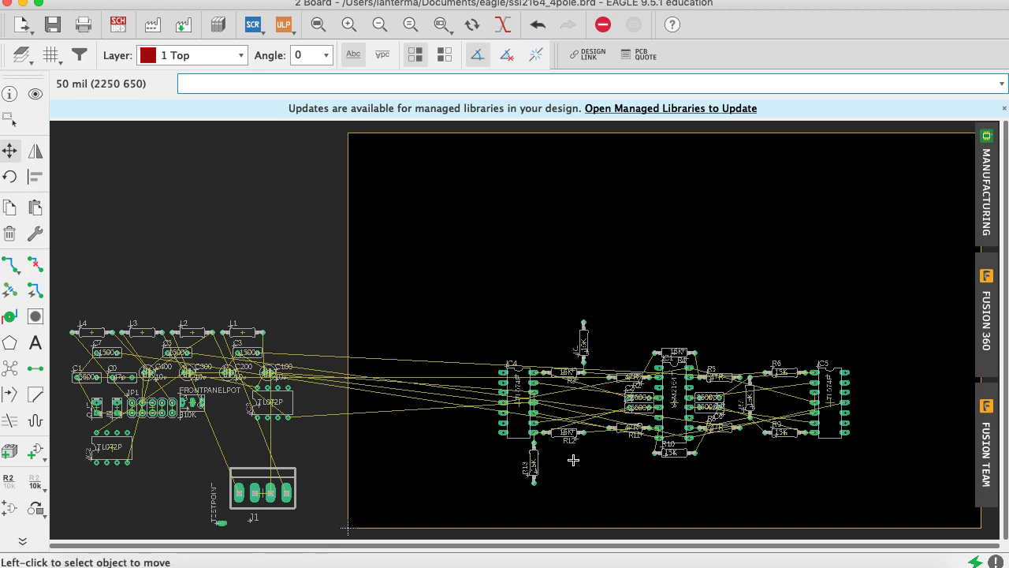
Save the board, and check the input-branch capacitors of the filter stages in the schematic, starting with C1 in the first stage
key("super+s")
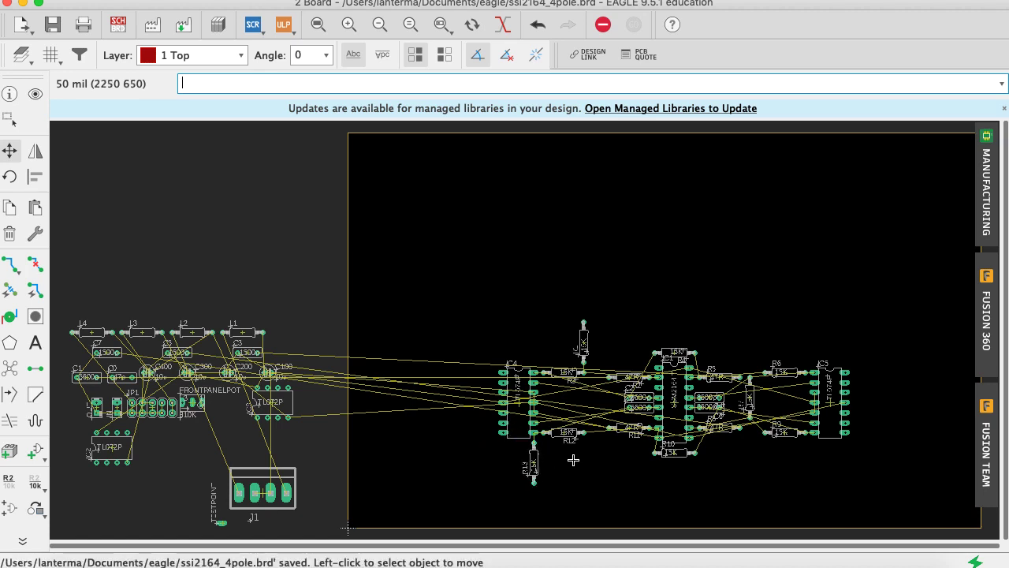
left_click(117, 24)
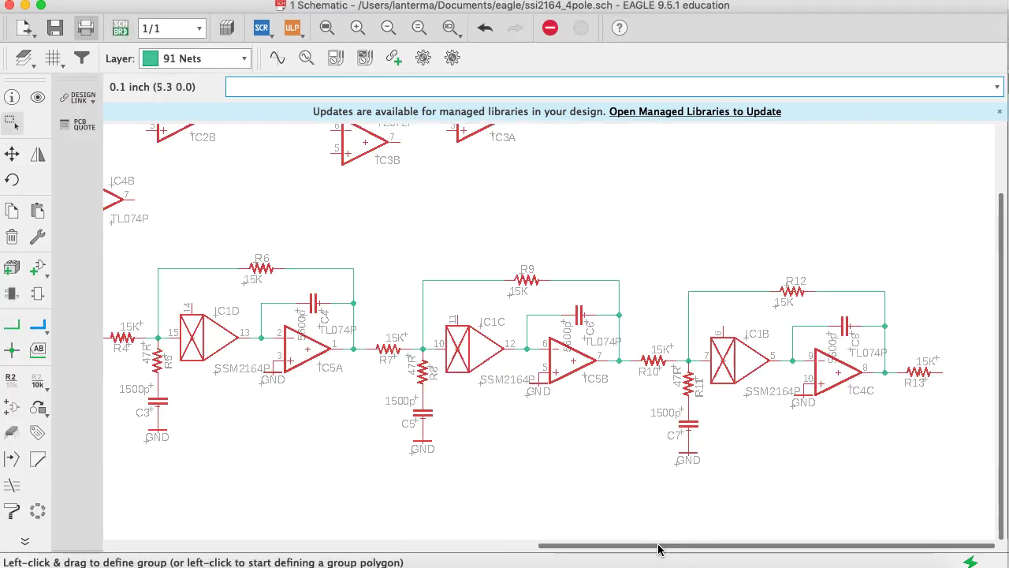
left_click_drag(660, 548, 511, 555)
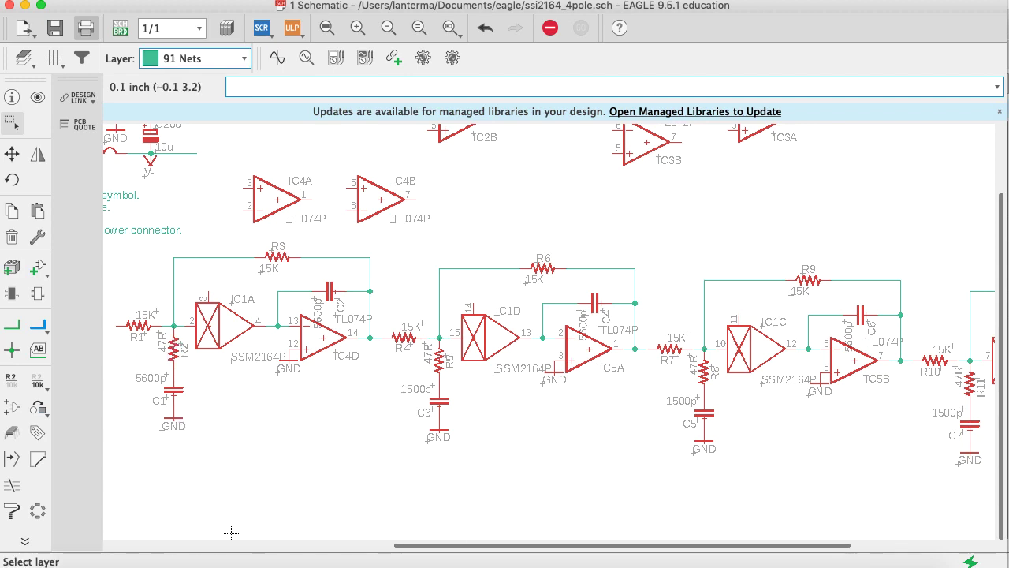
On the board, place C1 vertically above R2's outer end at about (2600 1700) mil
left_click(122, 27)
key("super+l")
type("move c1")
key("Return")
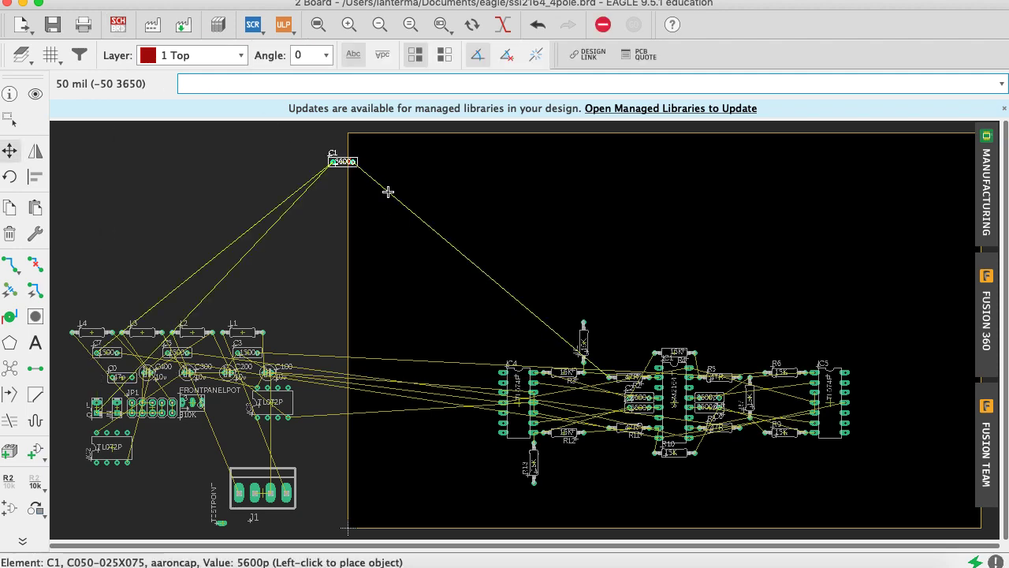
right_click(609, 342)
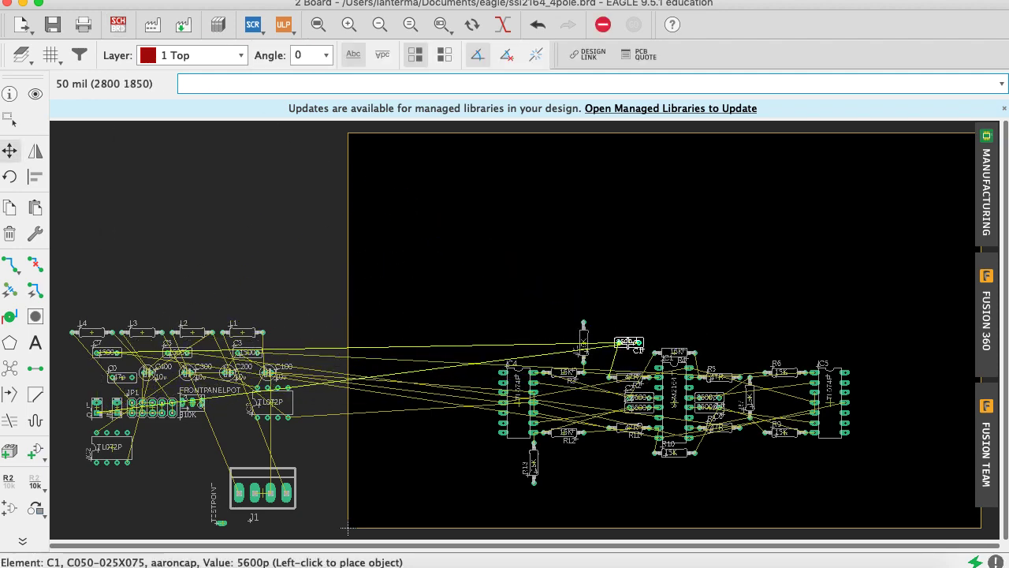
left_click(609, 355)
Place C3 vertically above R5's outer end at about (3900 1700) mil
type("move c3")
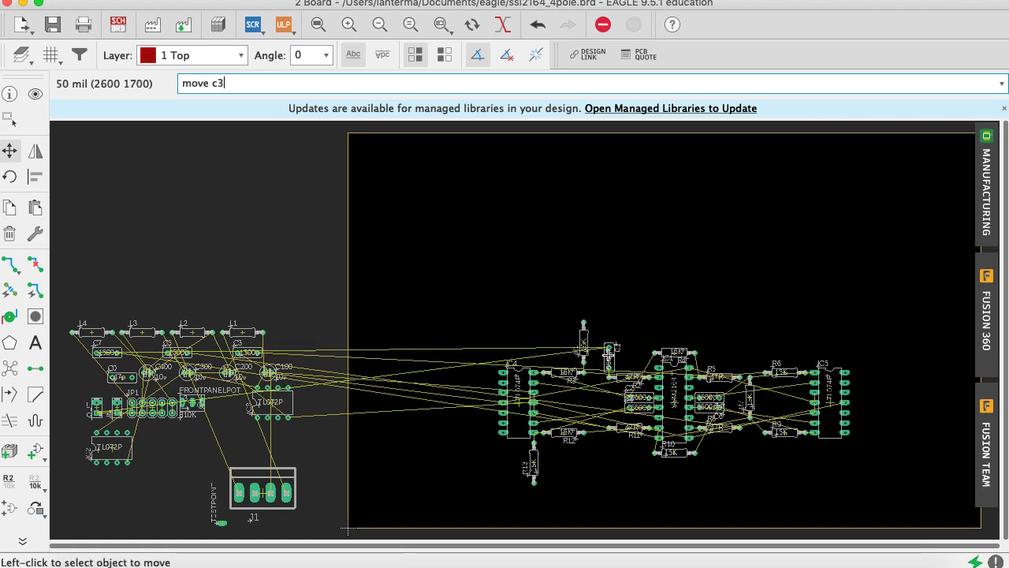
key("Return")
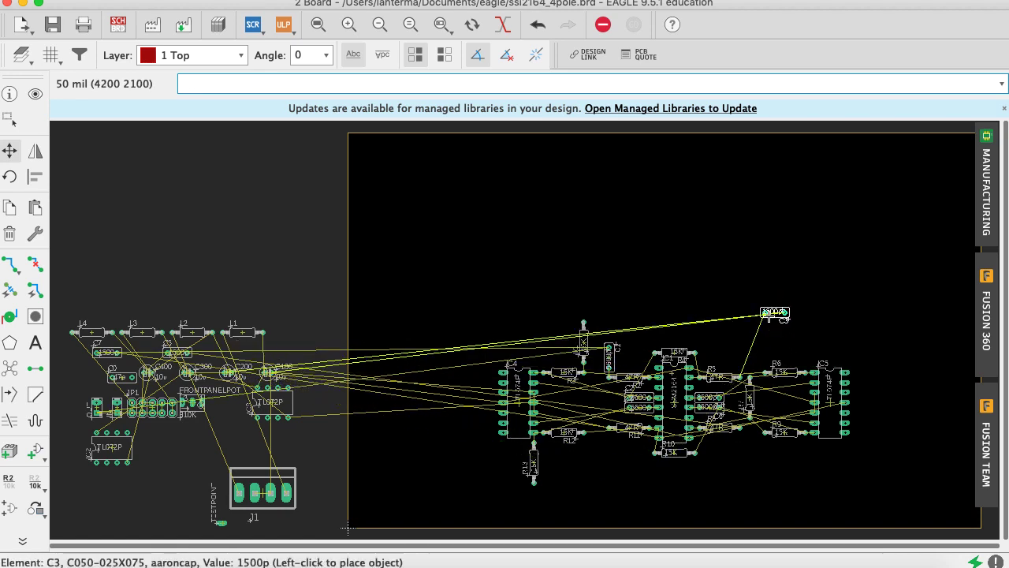
right_click(739, 357)
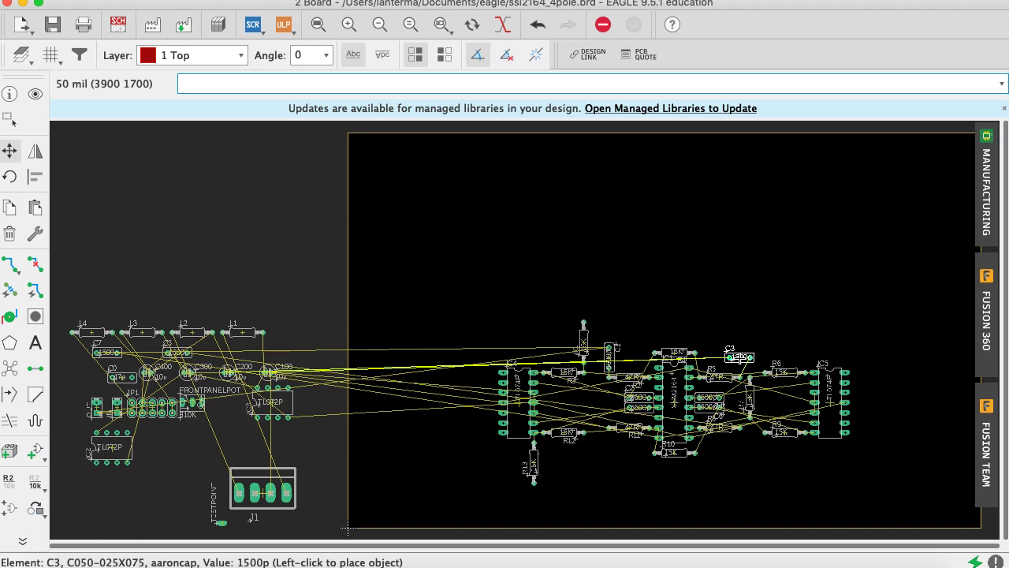
right_click(739, 358)
left_click(740, 356)
Place C5 vertically below R8's outer end at about (3900 800) mil
type("move ")
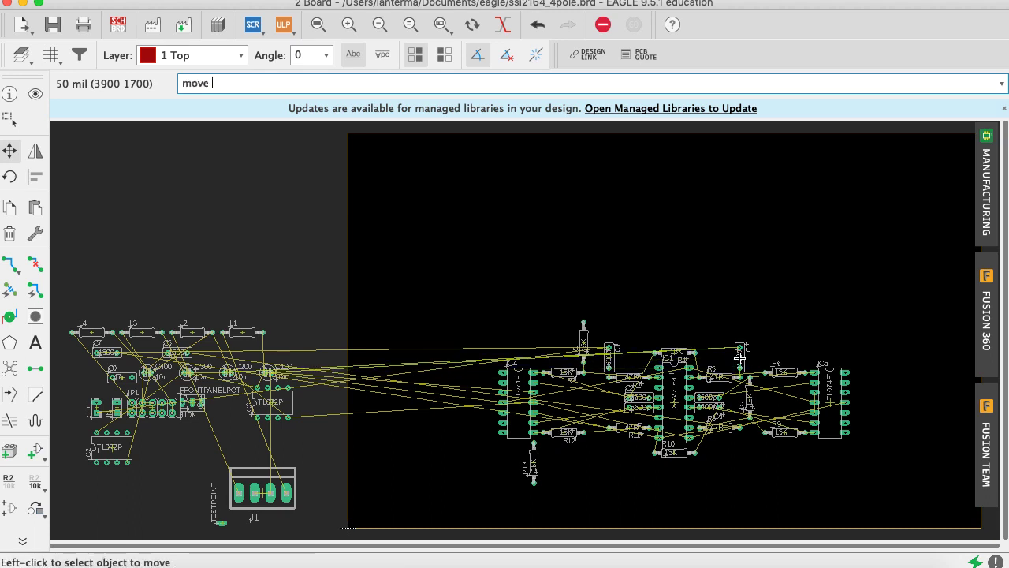
type("c5")
key("Return")
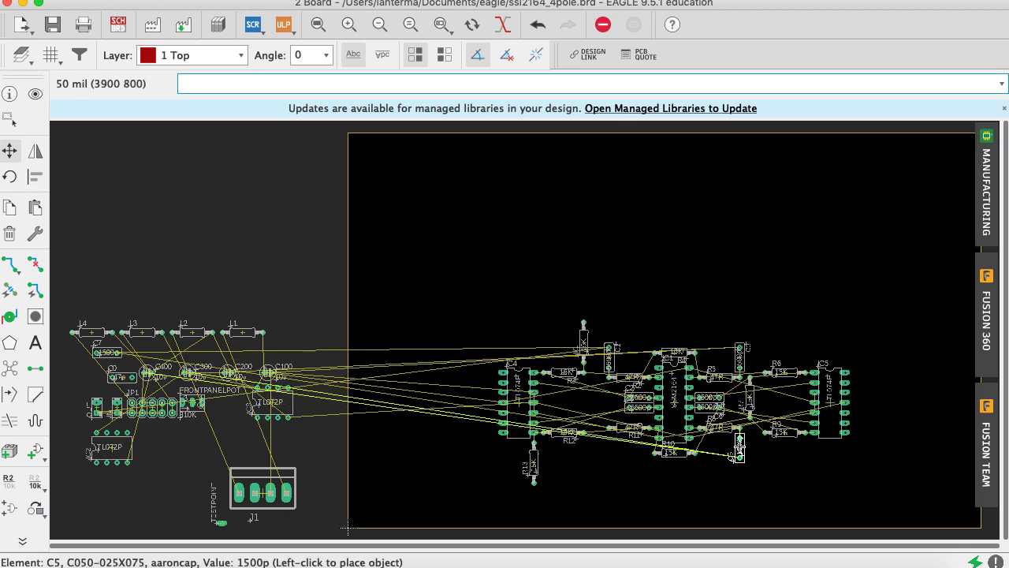
right_click(744, 462)
right_click(741, 457)
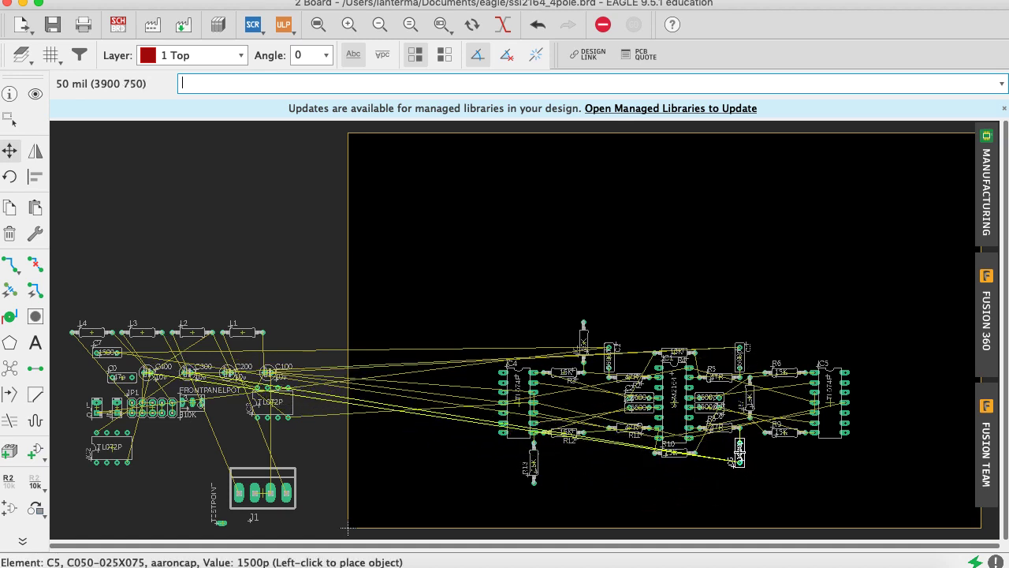
left_click(739, 448)
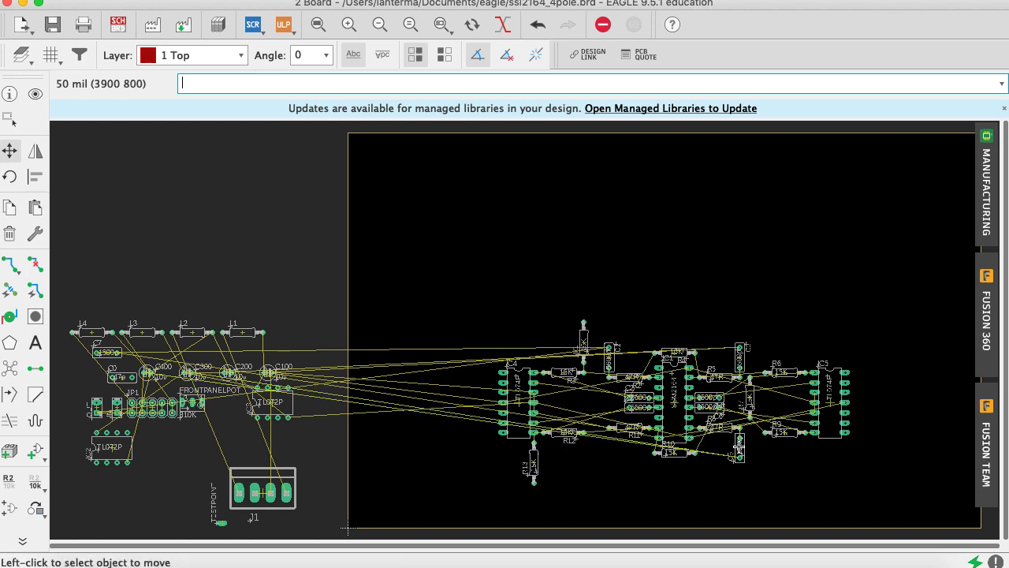
Place C7 vertically below R11's outer end at about (2600 800) mil
type("move c7")
key("Return")
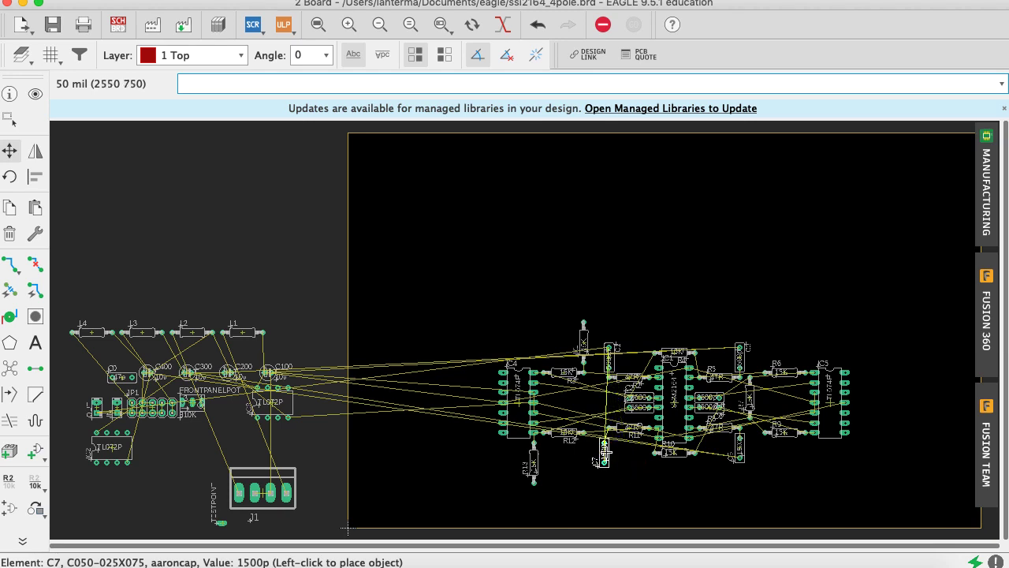
left_click(610, 449)
Recalculate the ratsnest for the new capacitor positions, and save the board
key("super+s")
type("ratsnest")
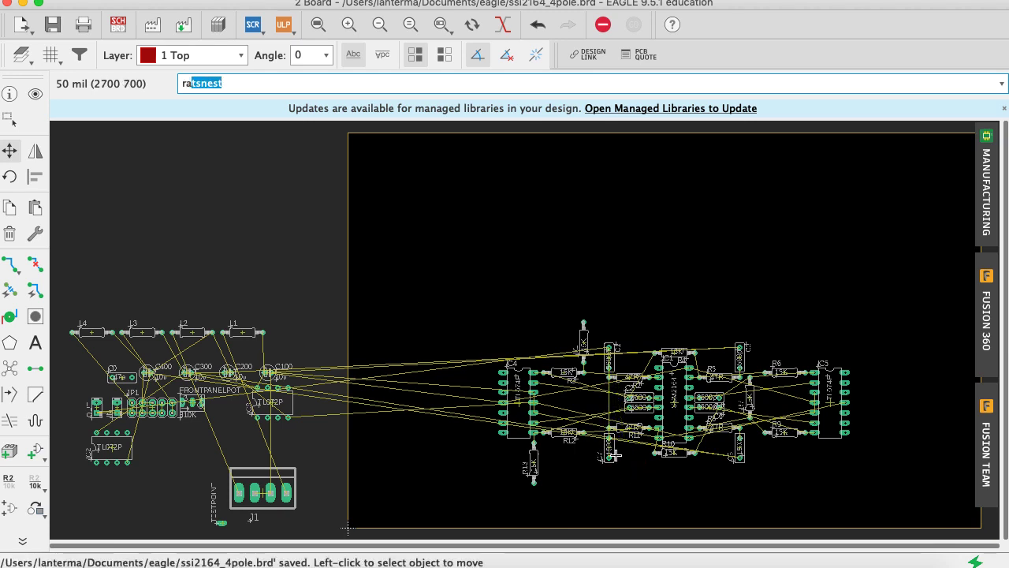
key("Return")
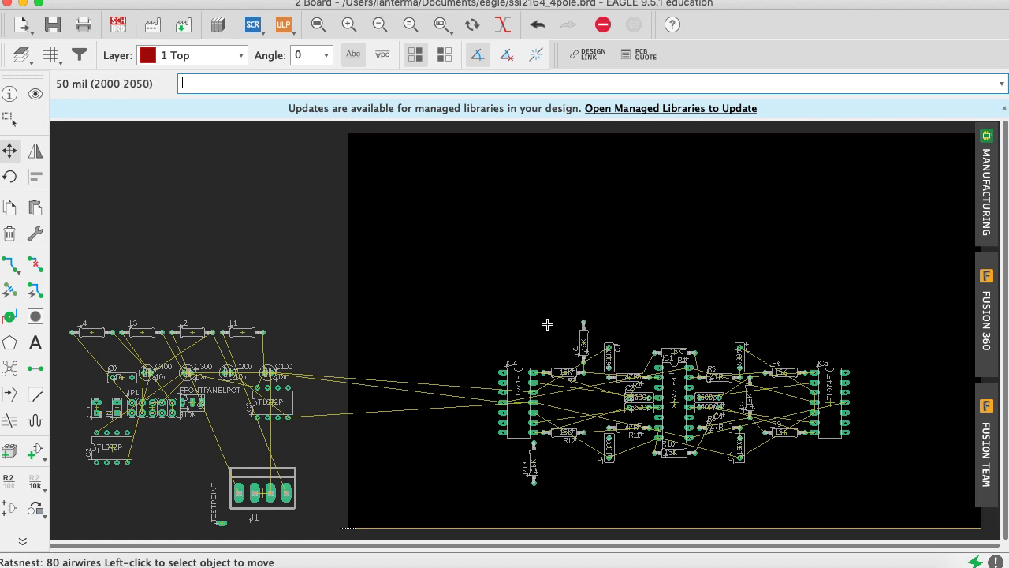
key("super+s")
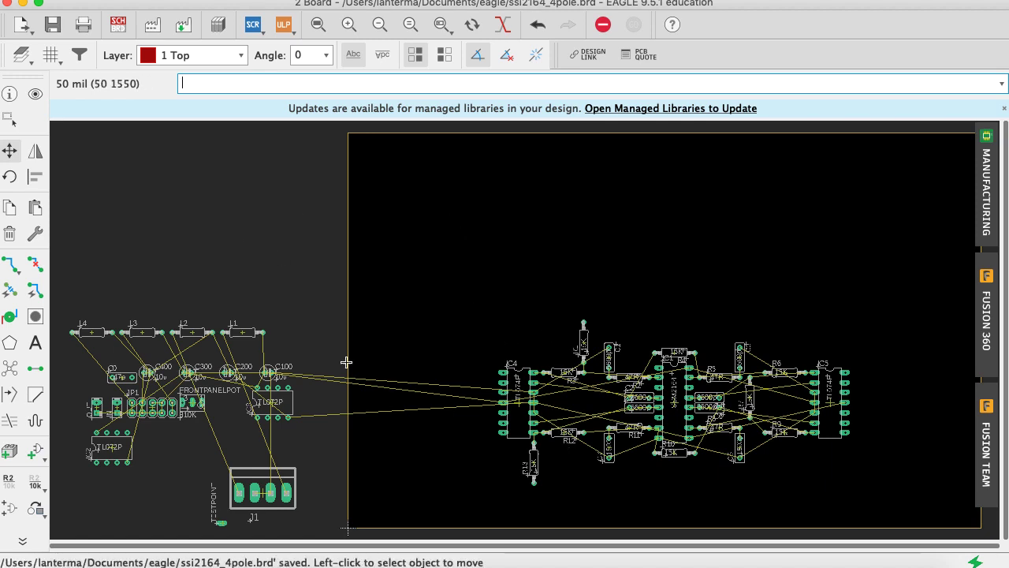
Switch to the AN701 PDF in the browser, and examine the input and resonance feedback circuitry around the filter in Figure 27
left_click(118, 24)
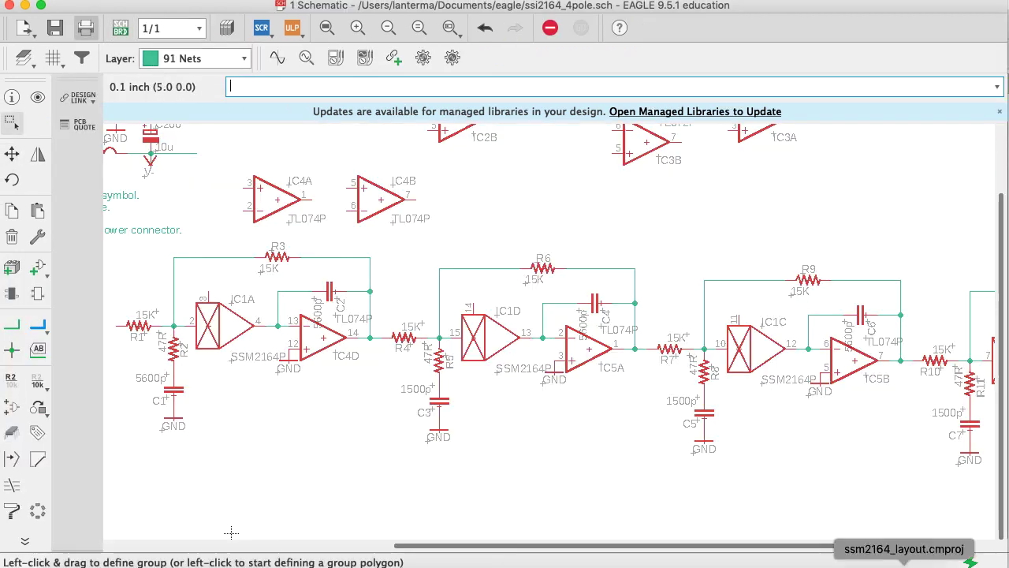
left_click_drag(1008, 567, 710, 49)
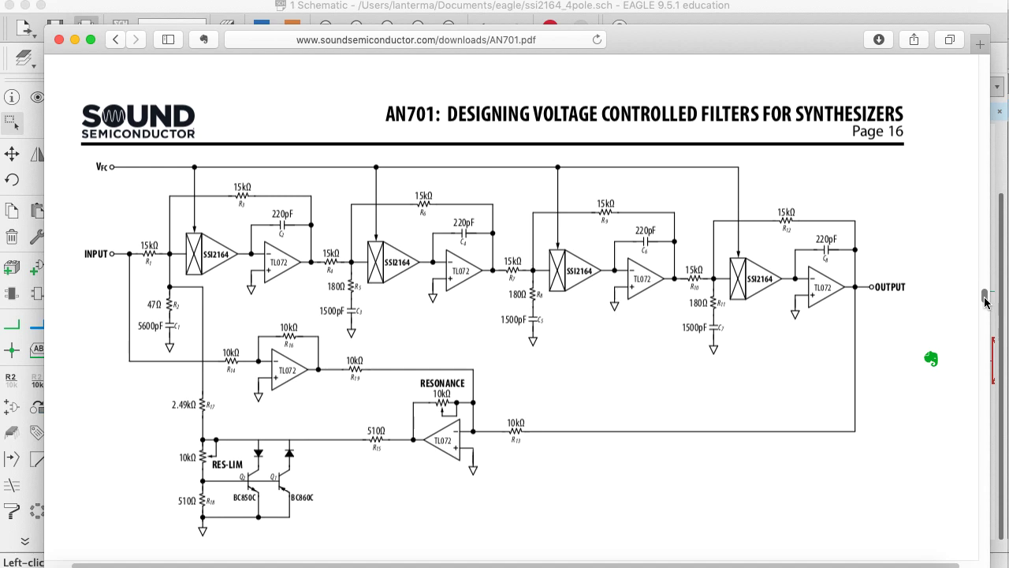
left_click_drag(985, 300, 988, 306)
scroll(987, 306, "up", 5)
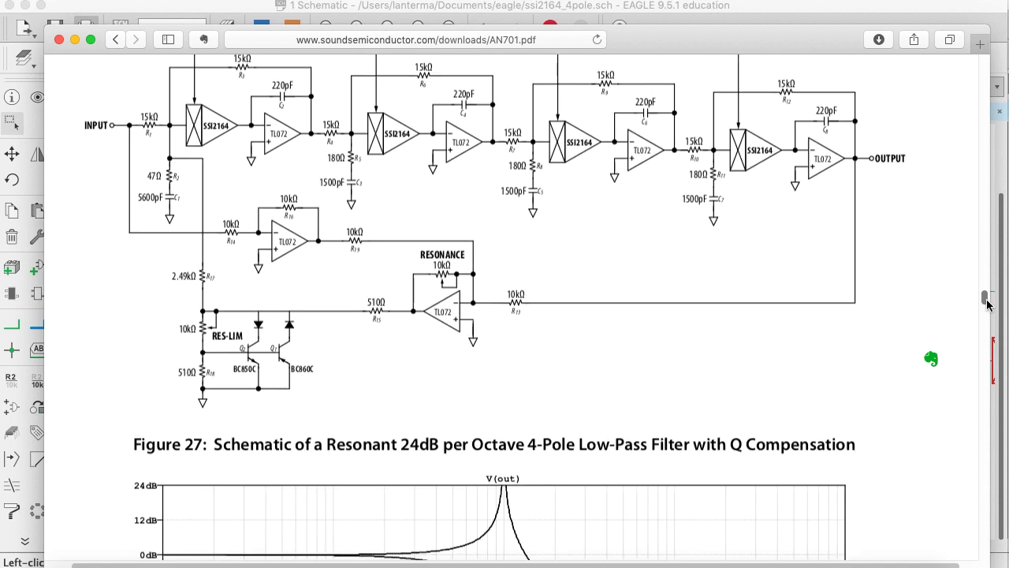
scroll(987, 305, "up", 3)
scroll(987, 305, "down", 2)
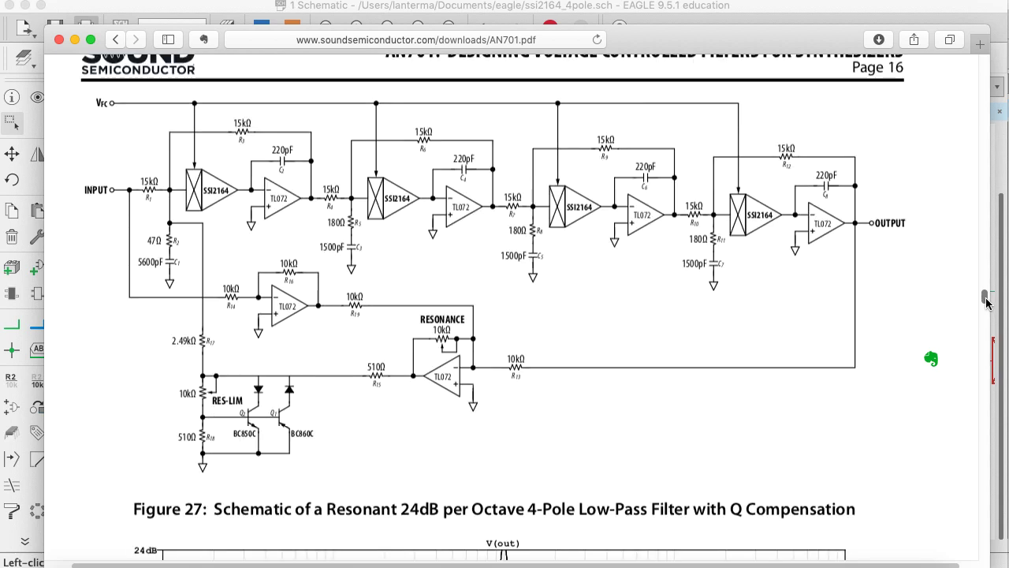
scroll(987, 305, "up", 3)
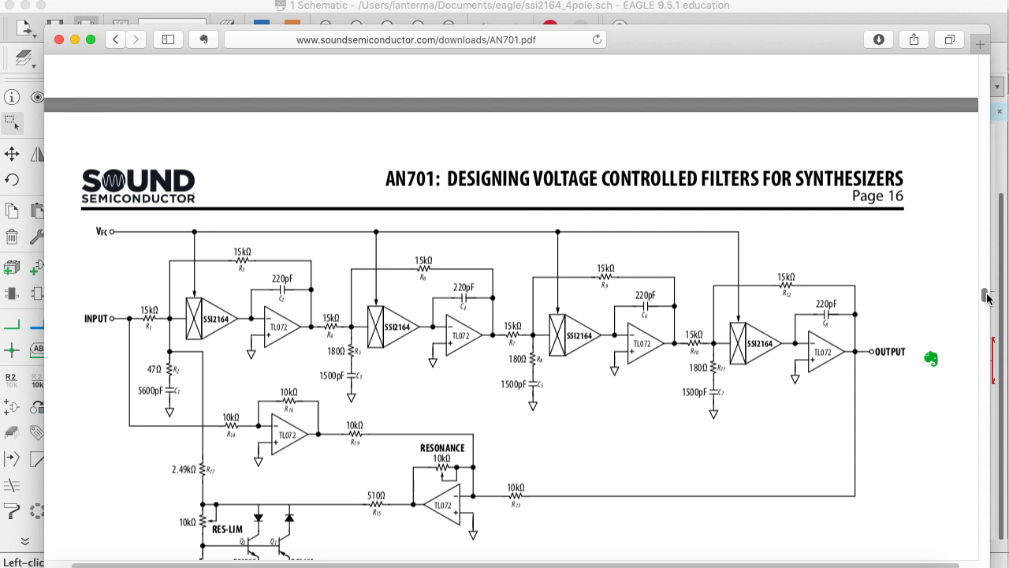
scroll(987, 298, "down", 2)
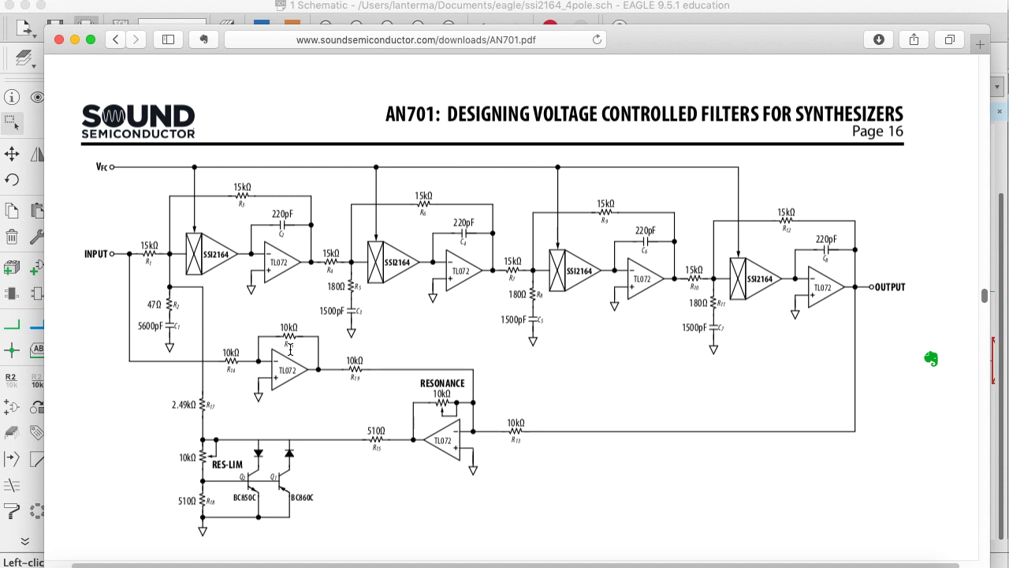
left_click(340, 7)
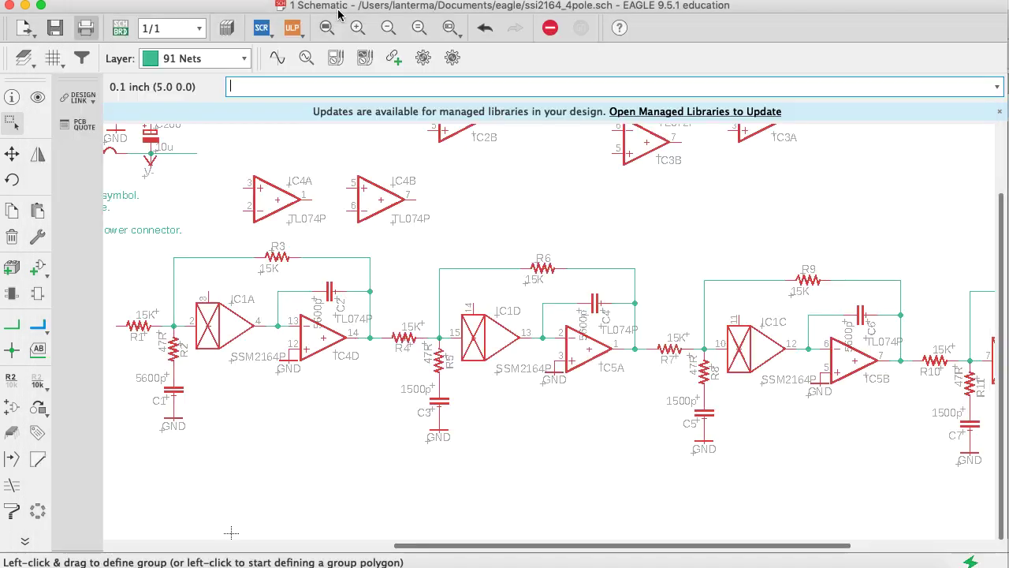
Compare the board layout with the schematic and AN701's Figure 27 to see how the feedback op-amps relate to the filter stages
left_click(119, 28)
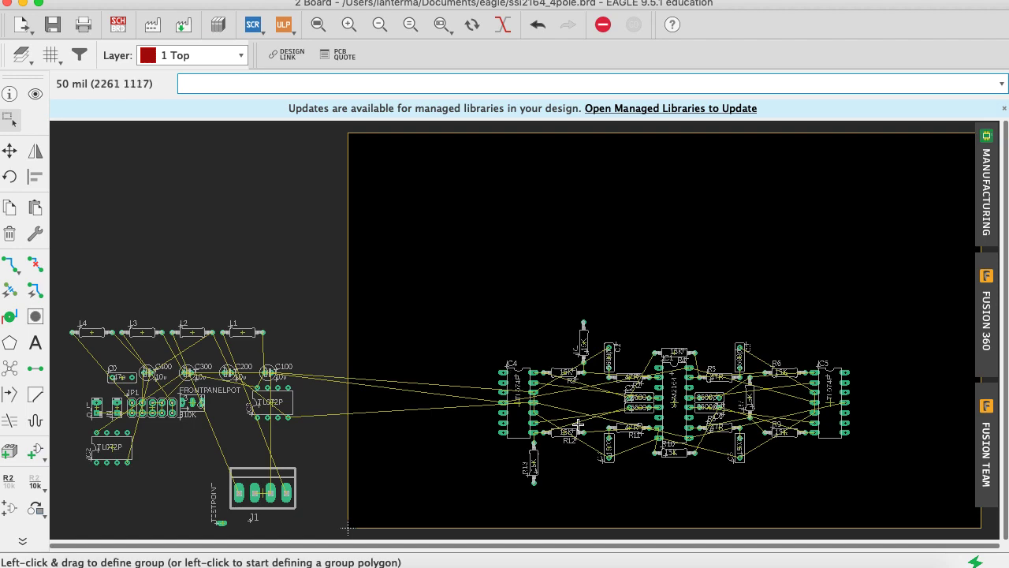
left_click(118, 24)
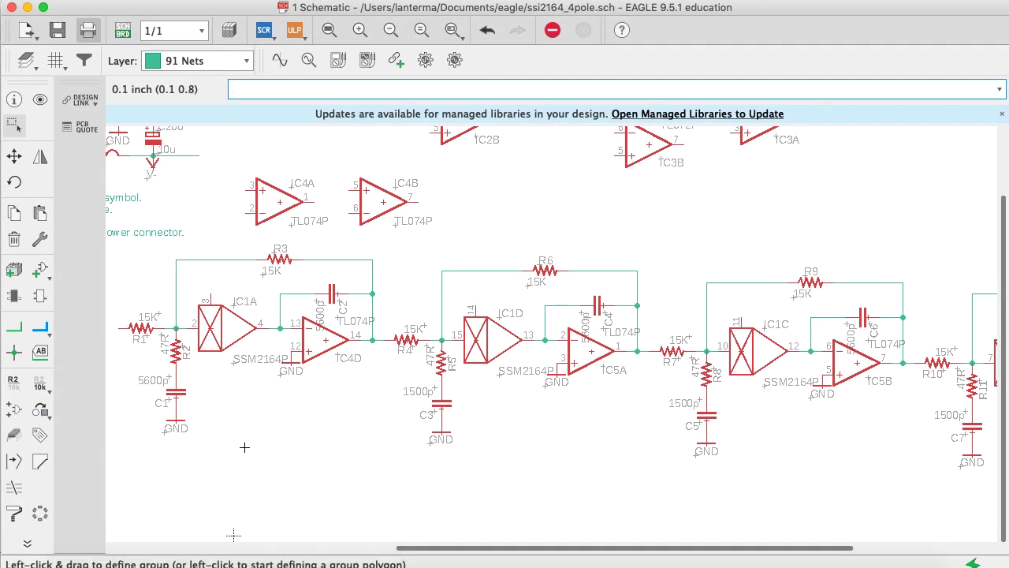
left_click(177, 562)
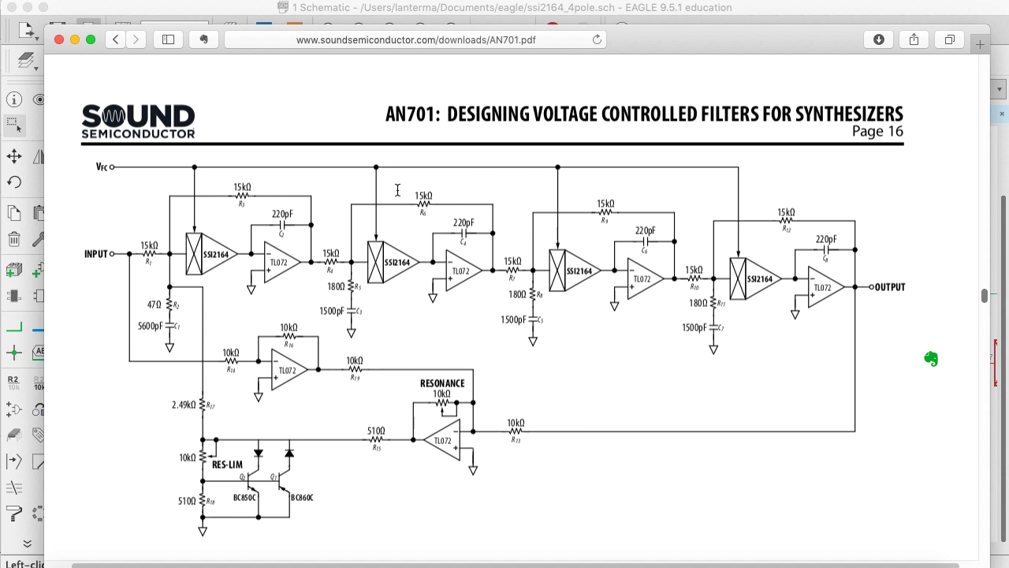
left_click(149, 7)
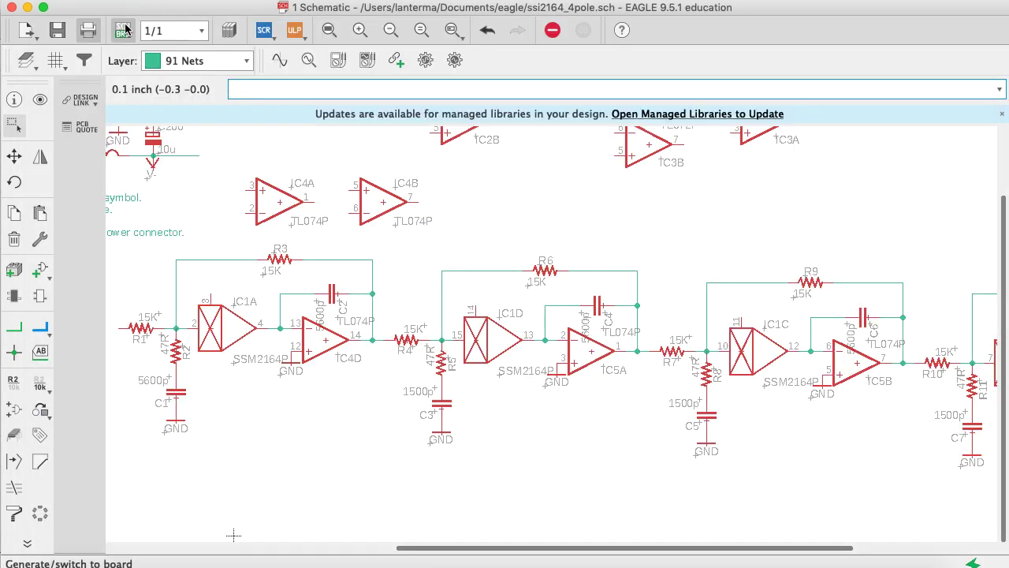
left_click(118, 24)
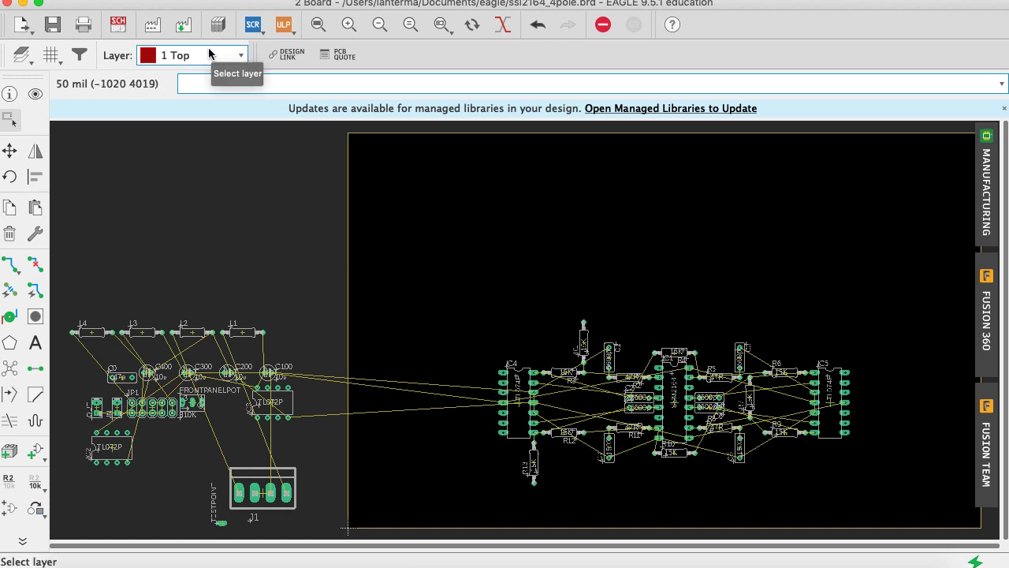
Locate gate B of IC4 in the schematic by invoking it from the first stage's op-amp
left_click(118, 24)
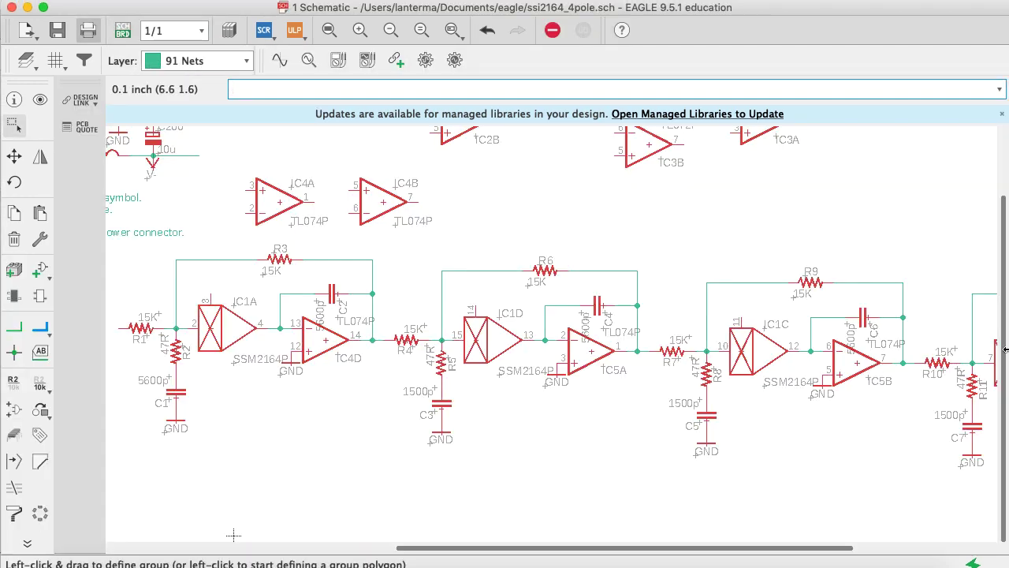
type("invoke")
key("Return")
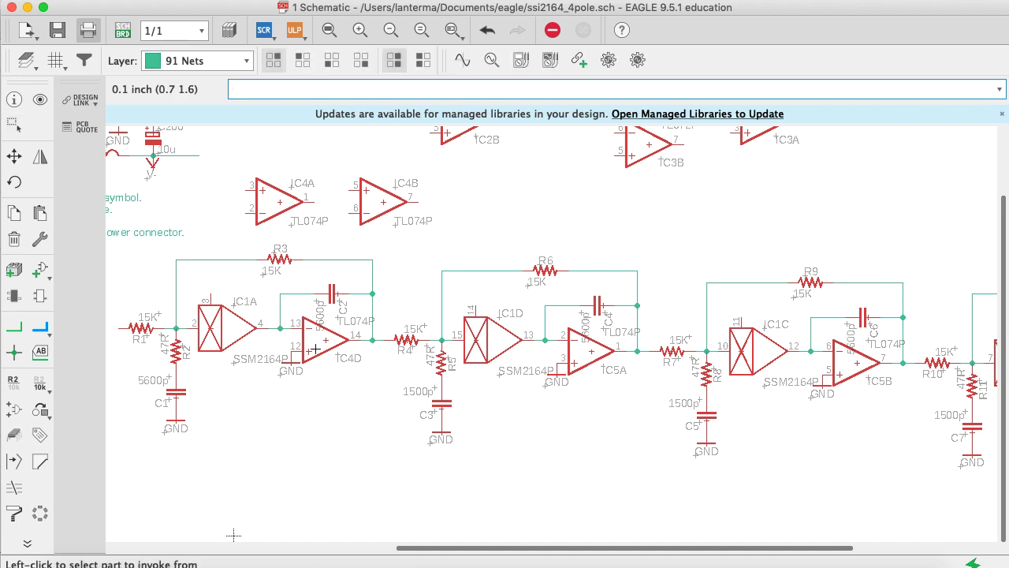
left_click(327, 349)
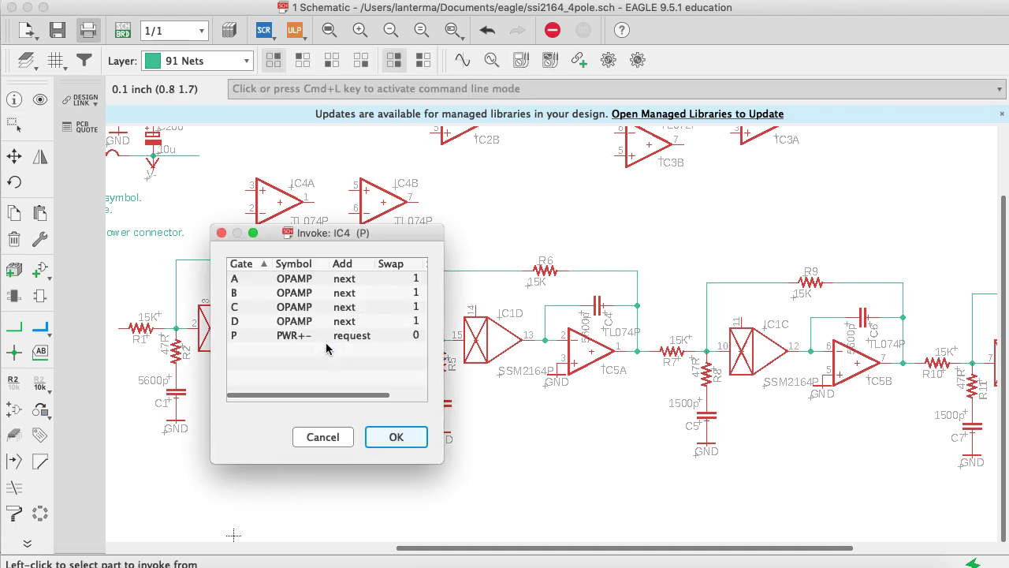
left_click(334, 294)
left_click(387, 437)
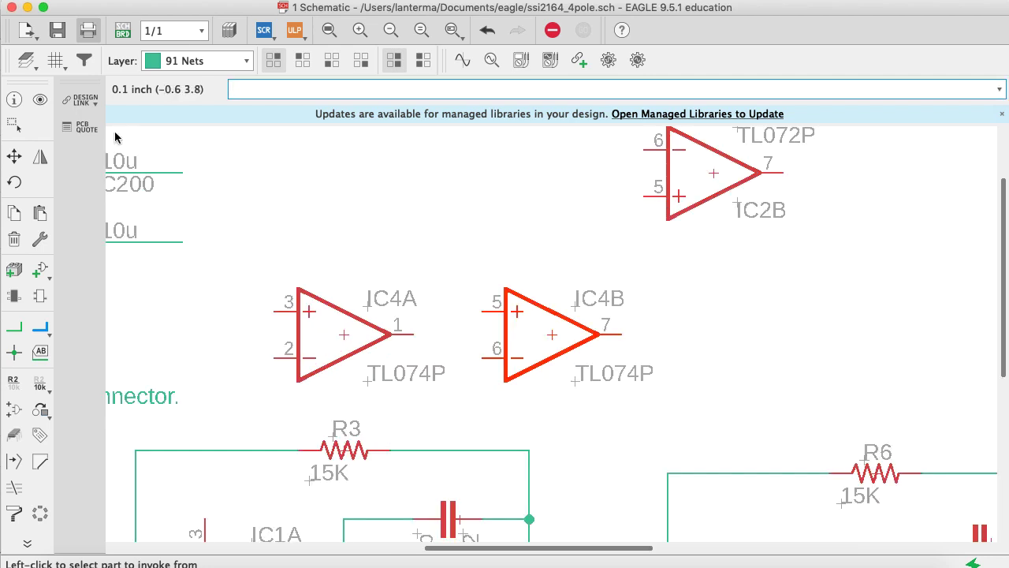
Move op-amp IC4B below the first filter stage in the schematic, rotated 180 degrees, at about (1.0 0.8) inch
left_click(14, 156)
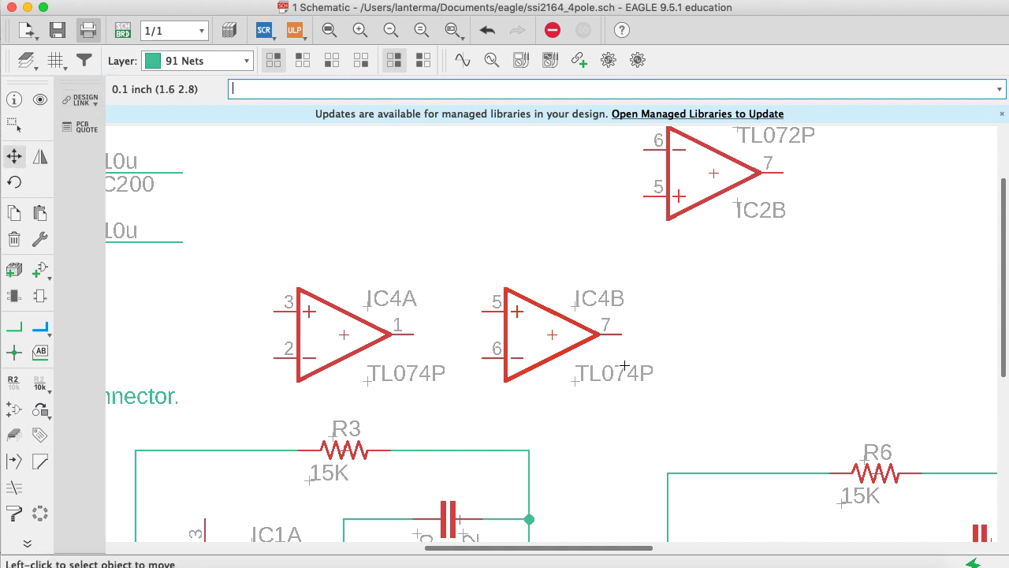
left_click(545, 340)
scroll(1001, 340, "down", 5)
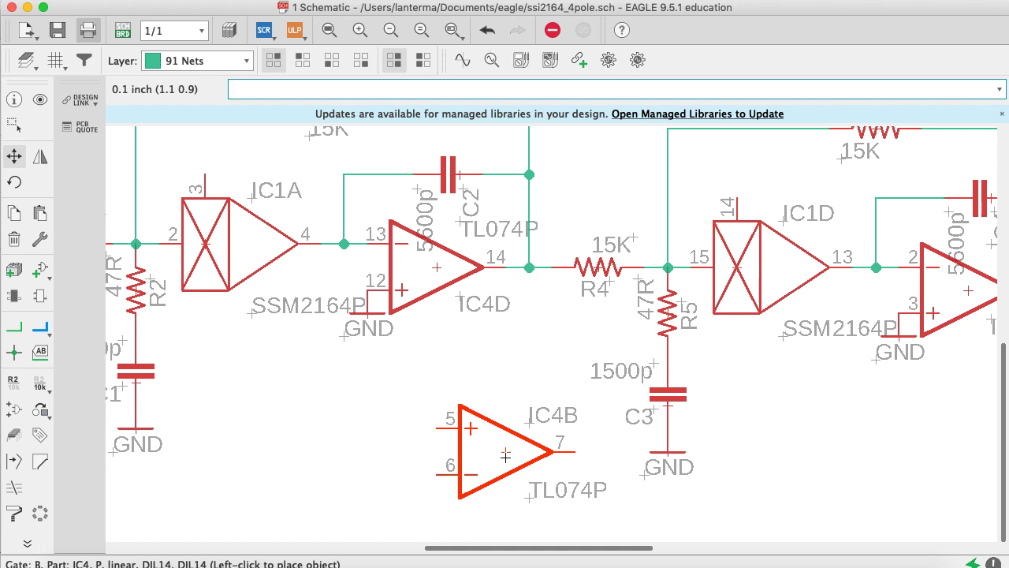
right_click(474, 470)
right_click(474, 470)
left_click(474, 470)
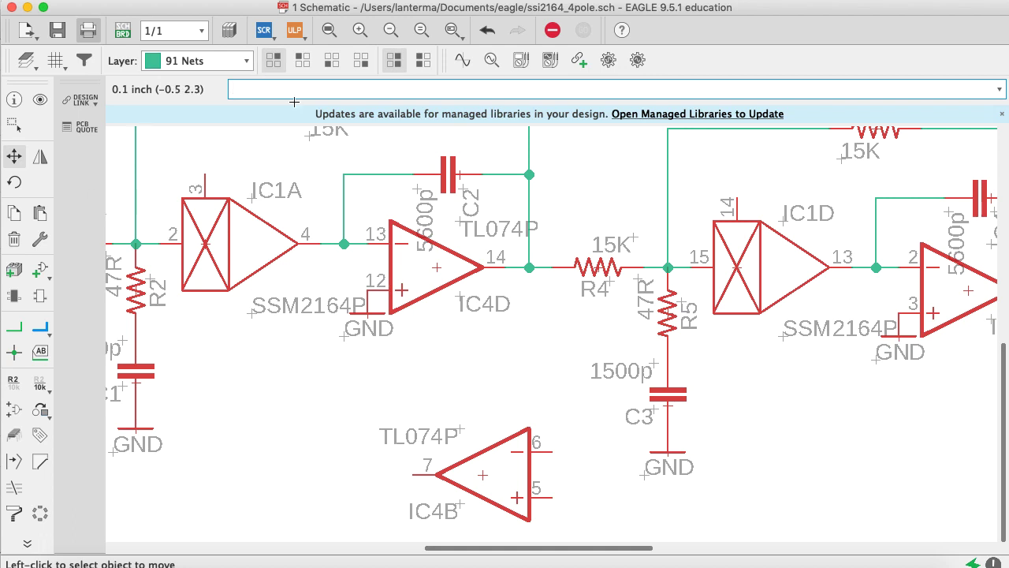
Move op-amp IC4B further down below the first filter stage, to about (1.0 0.2) inch
left_click(390, 30)
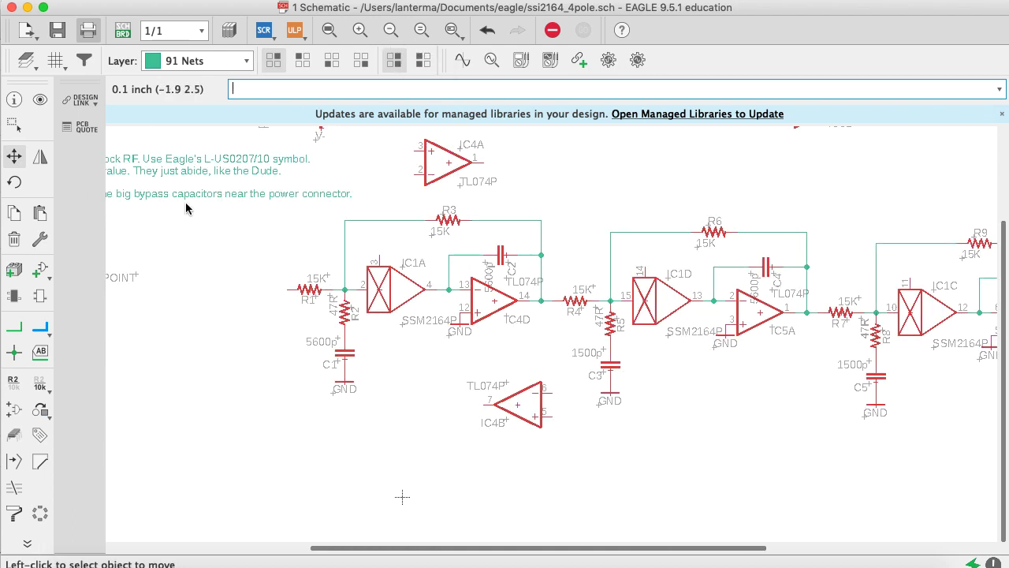
left_click(14, 156)
left_click(516, 407)
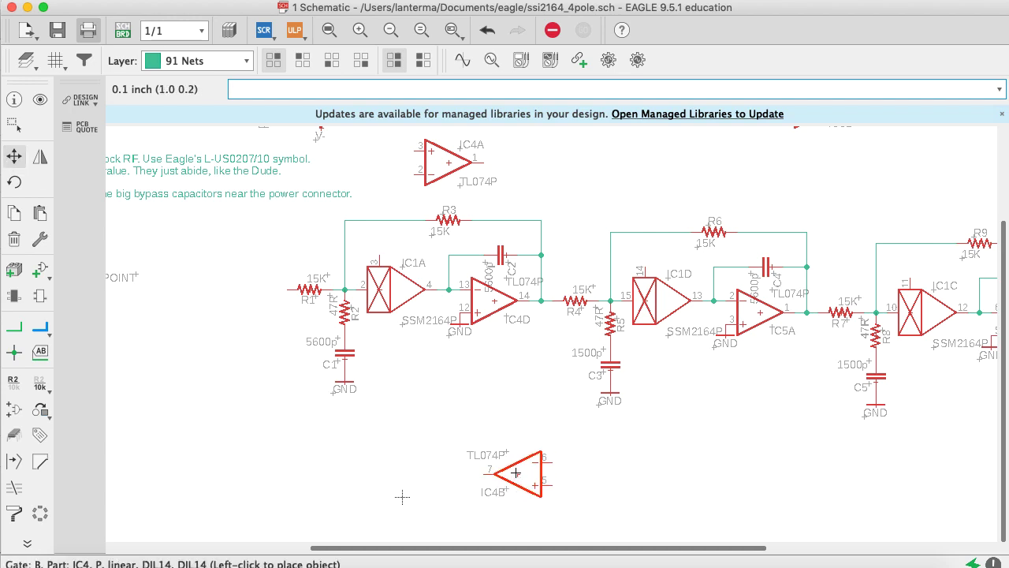
left_click(518, 474)
Check the board layout, and examine the two feedback op-amps and their input polarity in AN701's resonance circuit
left_click(121, 30)
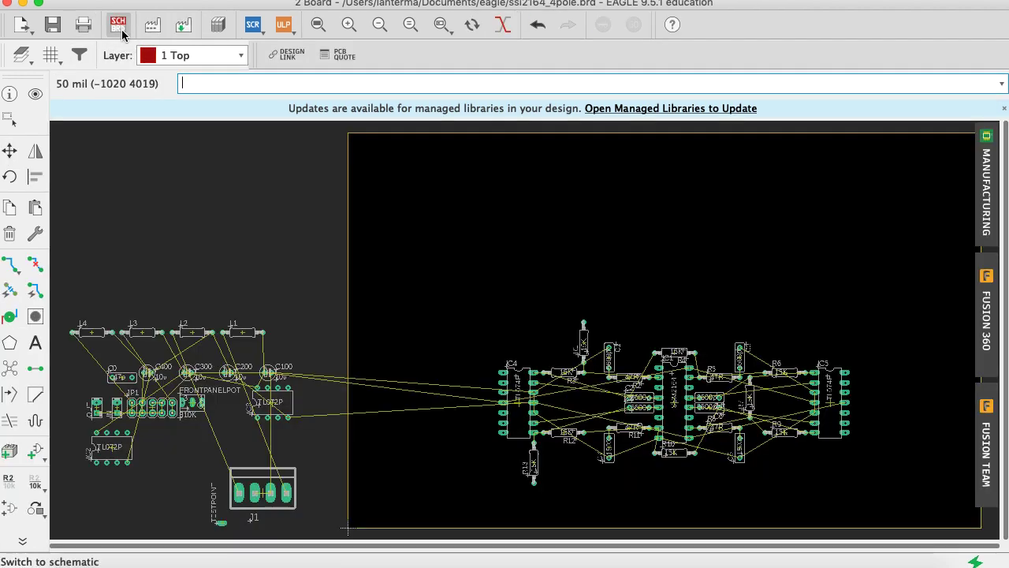
left_click(121, 30)
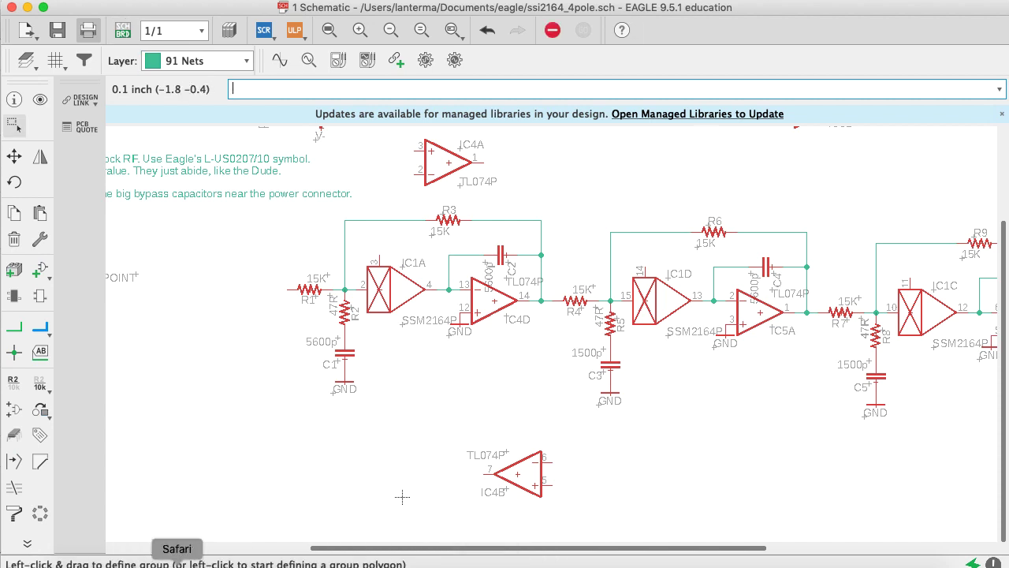
left_click(176, 557)
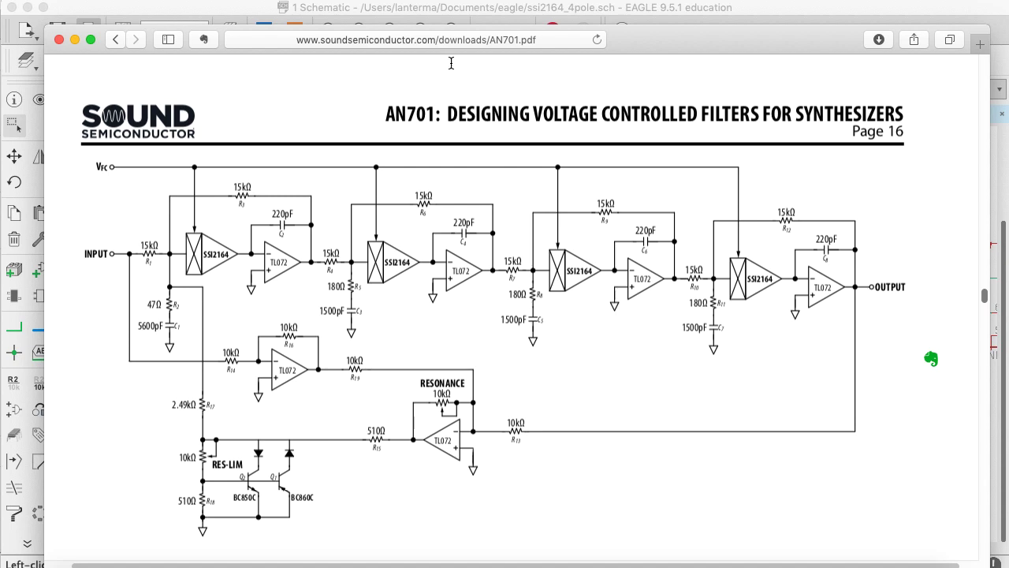
scroll(494, 272, "up", 2, "ctrl")
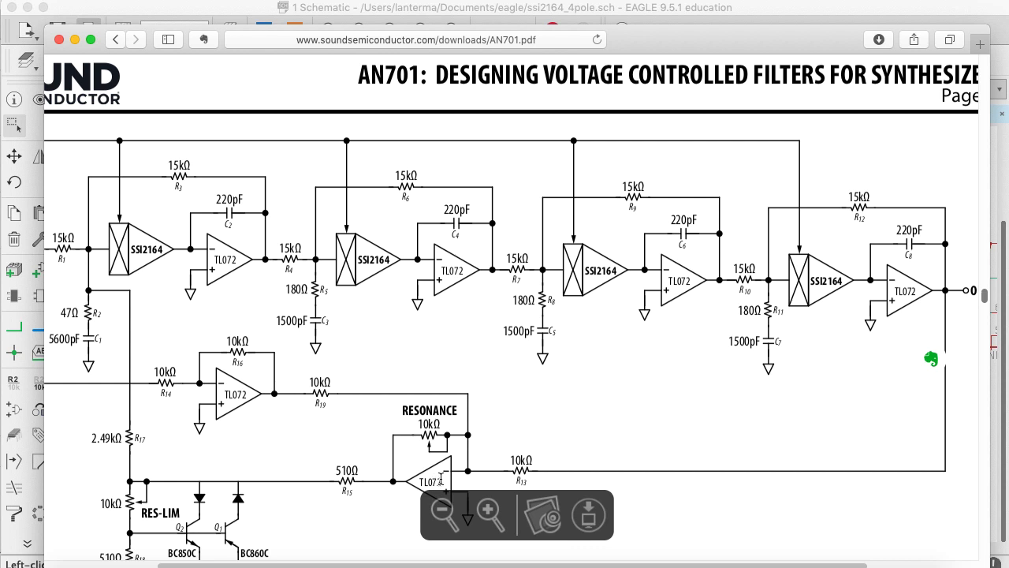
left_click_drag(489, 566, 395, 565)
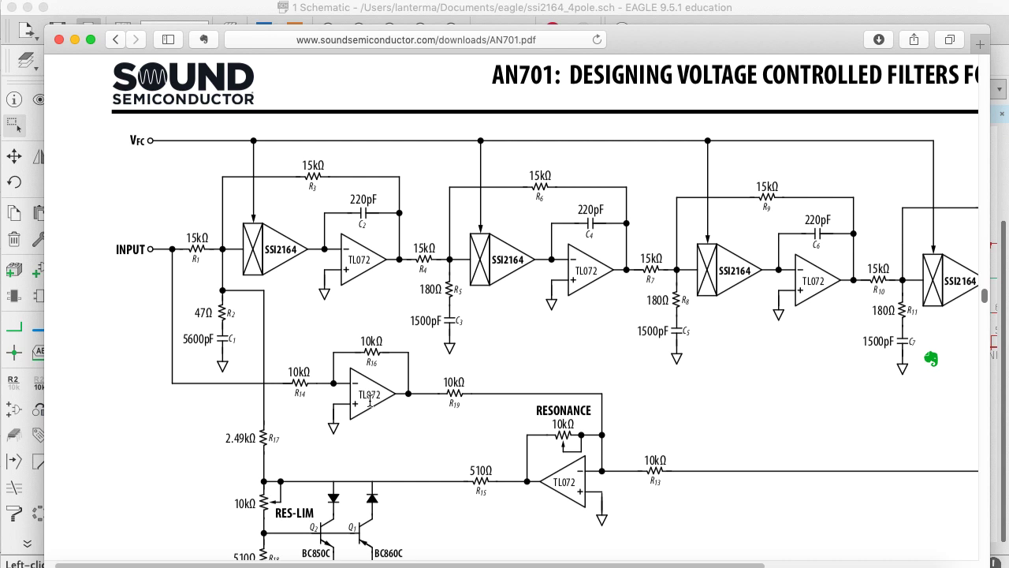
Move op-amp IC4A from above the first filter stage to the space below it, up and to the left of IC4B
left_click(189, 15)
type("mo")
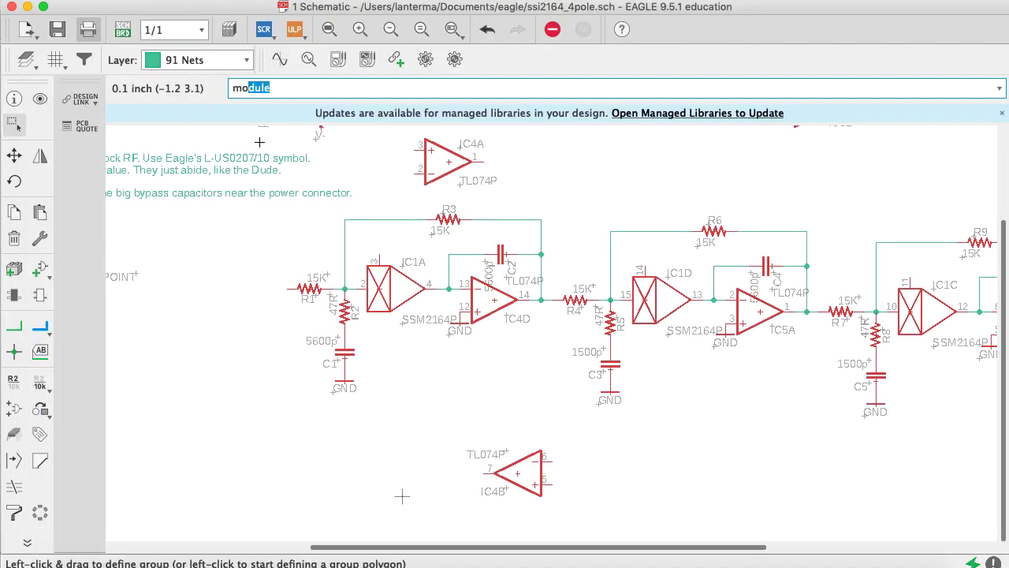
type("ve")
key("Return")
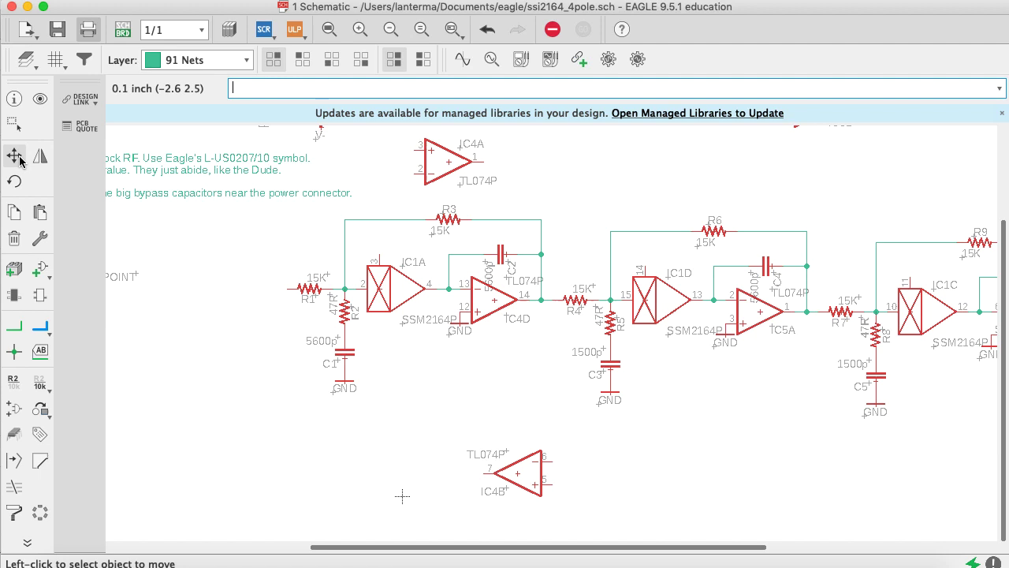
left_click(470, 159)
left_click(426, 412)
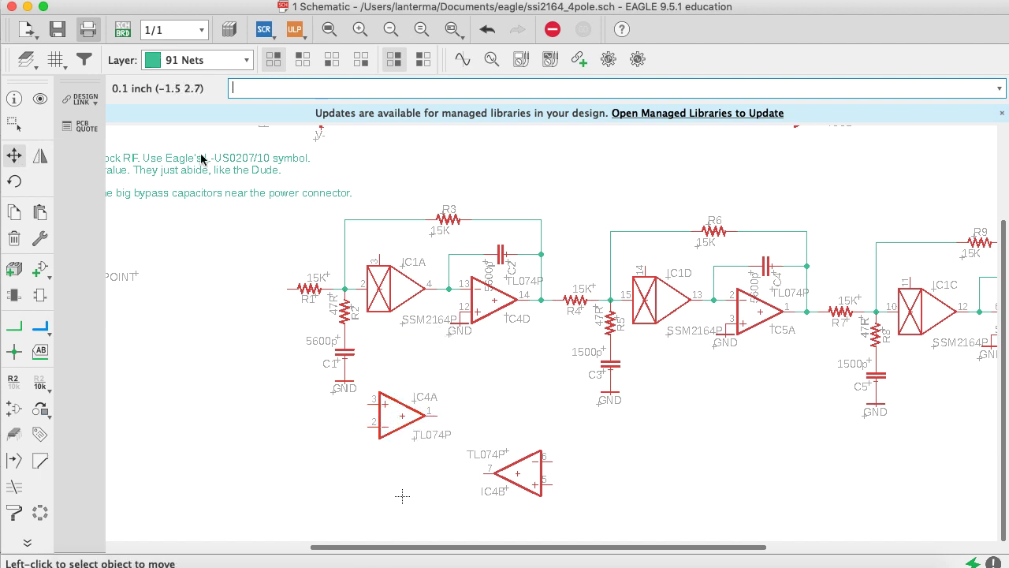
Rotate IC4A 180 degrees and mirror it so its output faces right with the inverting input on top, and save the schematic
left_click(13, 181)
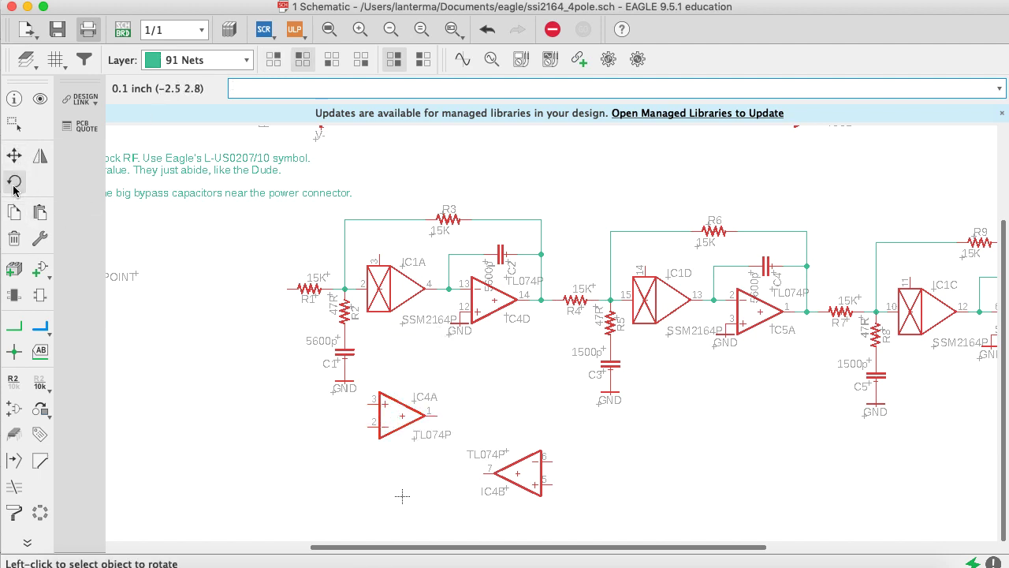
left_click(416, 418)
left_click(416, 418)
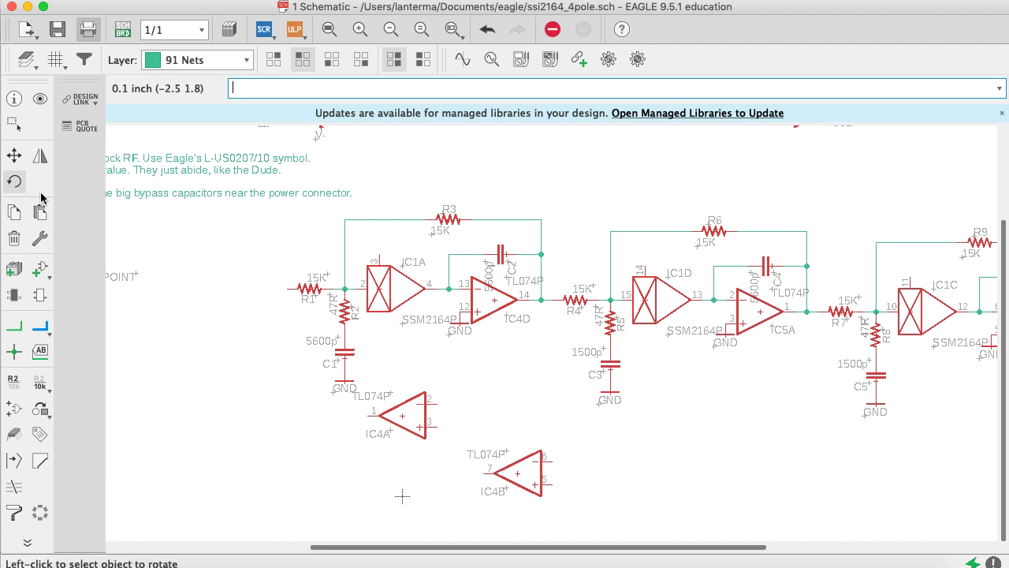
type("mir")
key("Return")
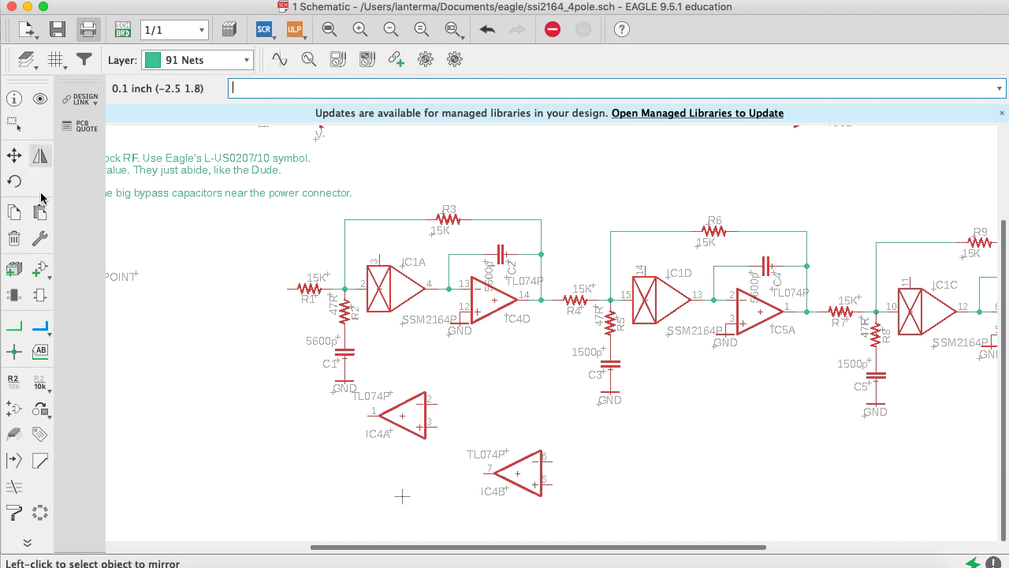
left_click(395, 418)
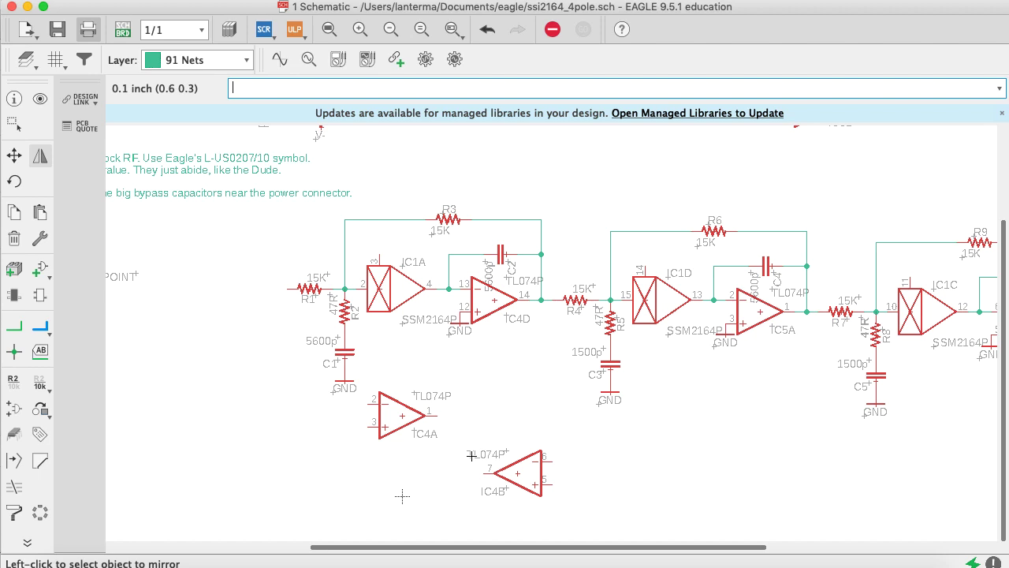
key("super+s")
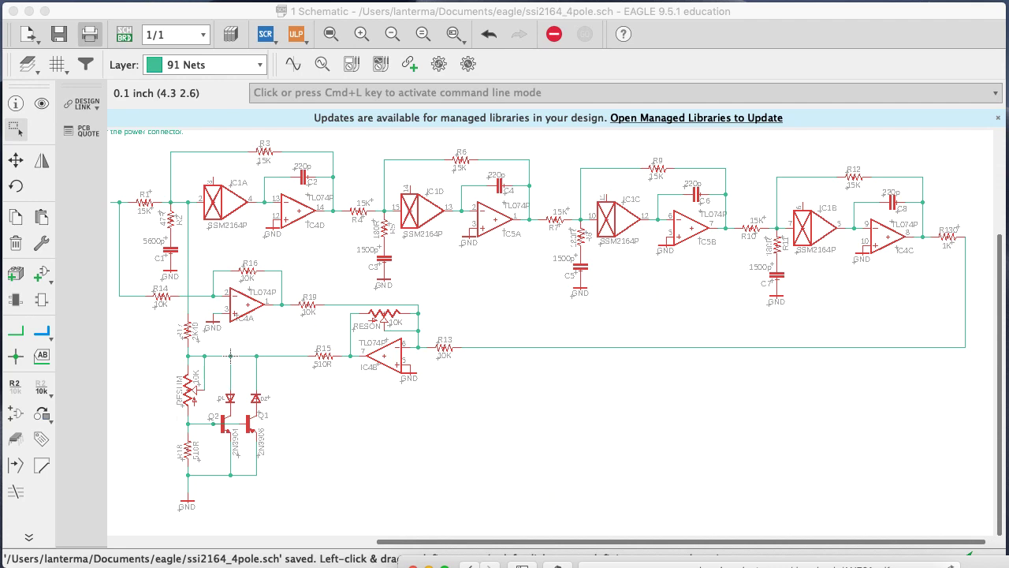
Compare the completed feedback circuit with AN701, inspecting resistor R130 at IC4C's output, and save the schematic
left_click_drag(1008, 566, 742, 55)
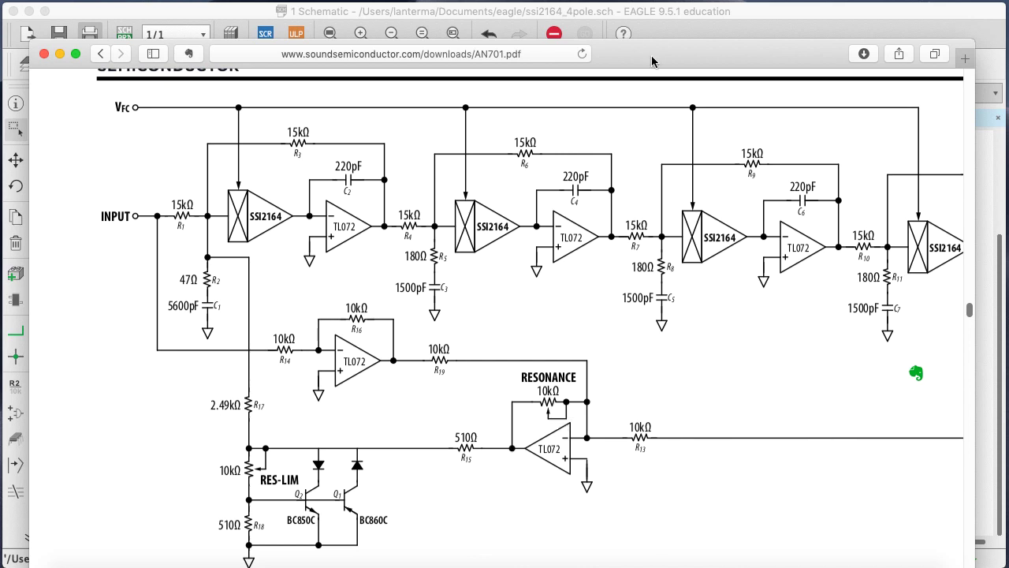
left_click_drag(652, 61, 914, 533)
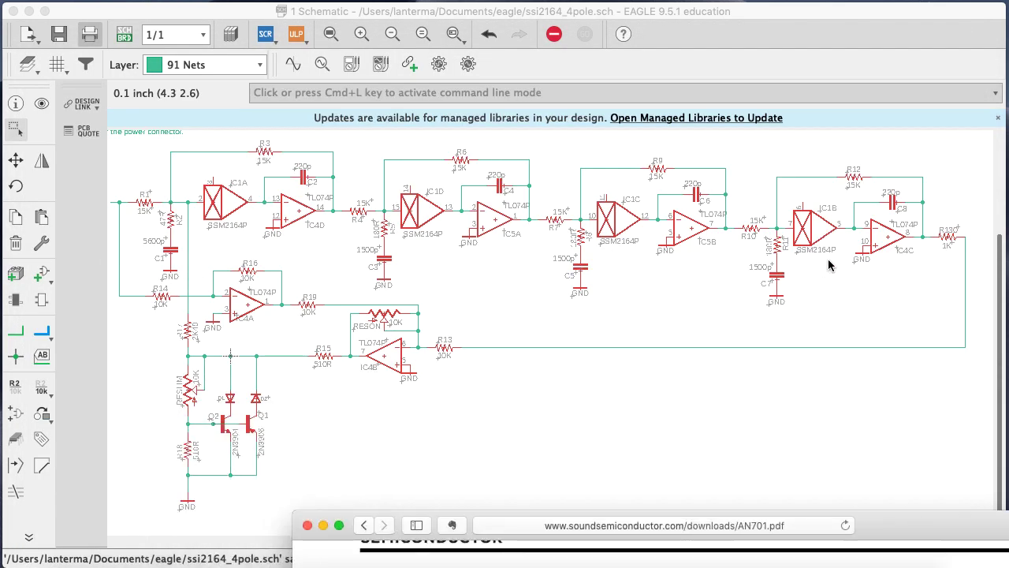
left_click(455, 34)
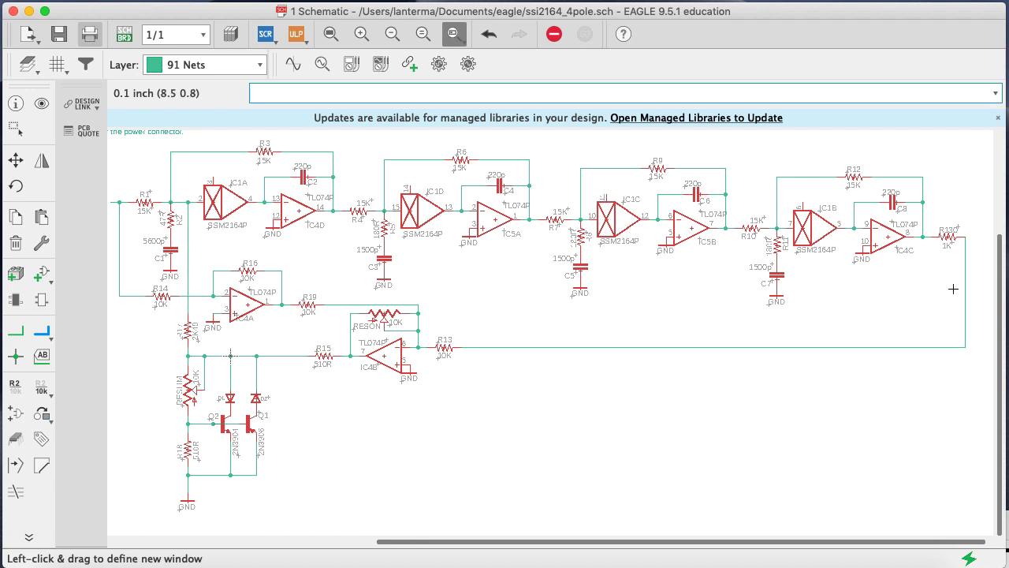
left_click_drag(986, 281, 938, 215)
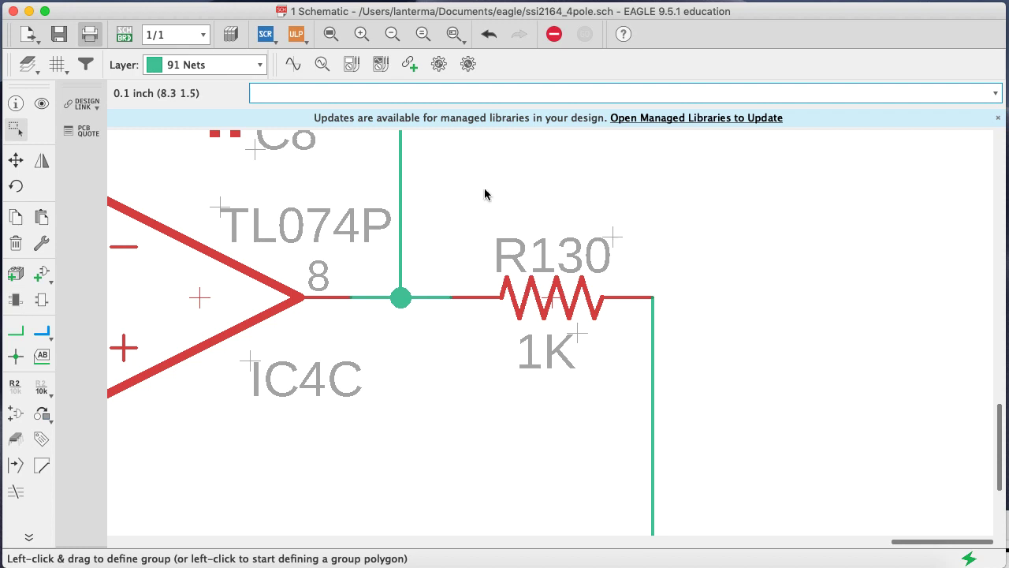
left_click(392, 34)
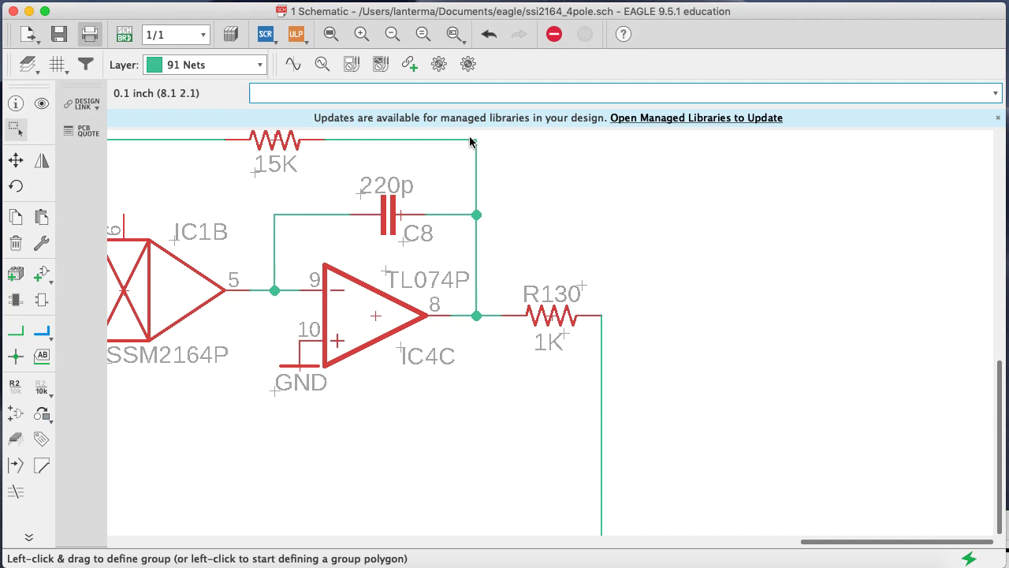
left_click_drag(1008, 523, 1008, 496)
left_click(831, 229)
key("super+s")
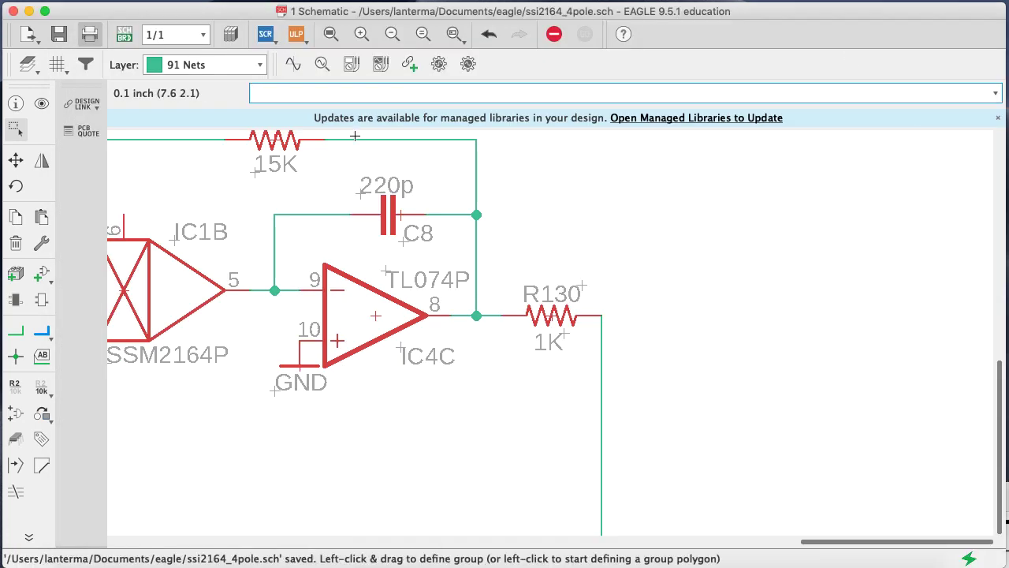
Check the board's new parts, and trace the schematic net from R130 back to R13 and IC4B's inverting input
left_click(124, 34)
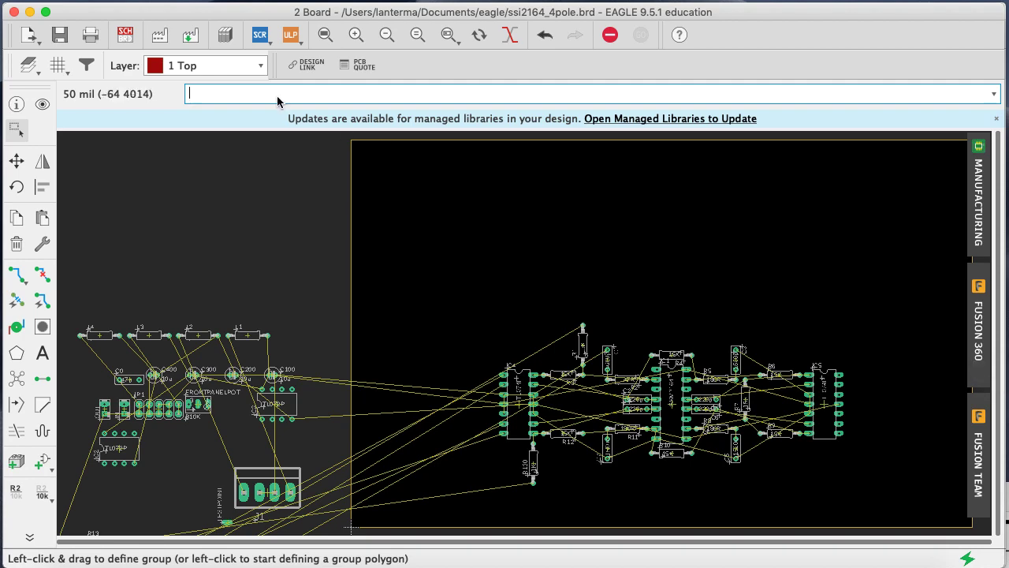
left_click(133, 36)
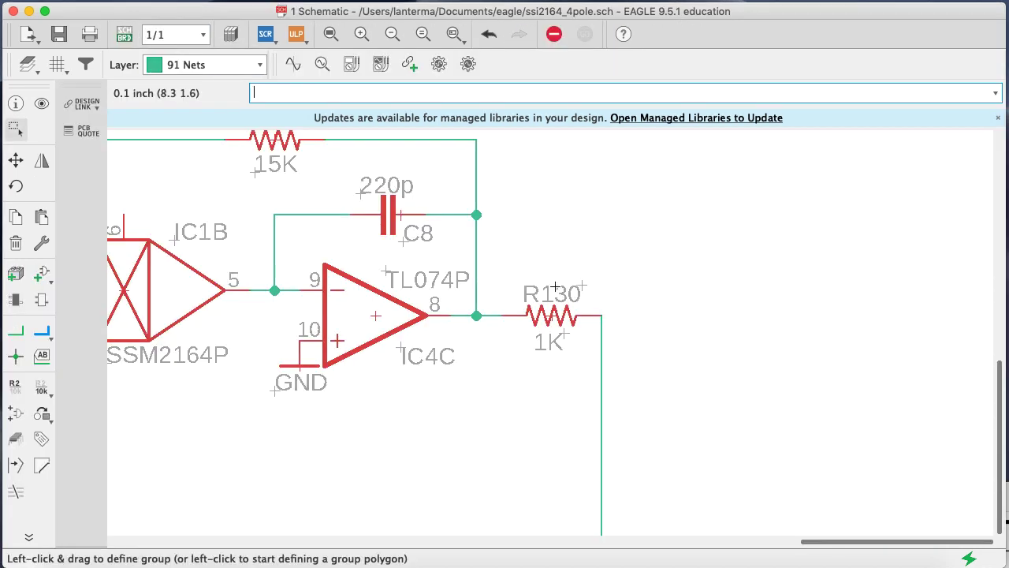
left_click(392, 34)
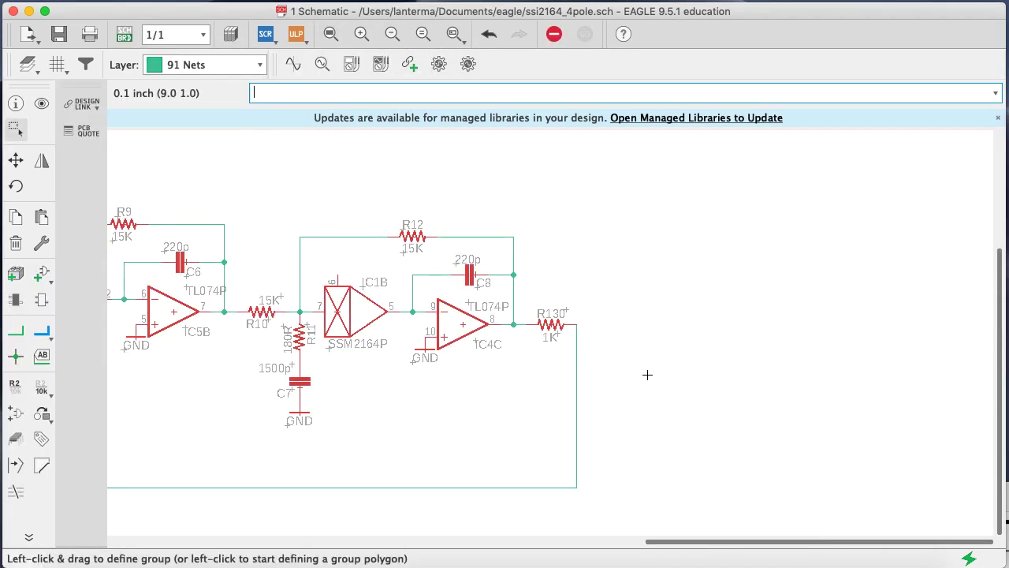
left_click_drag(894, 542, 646, 542)
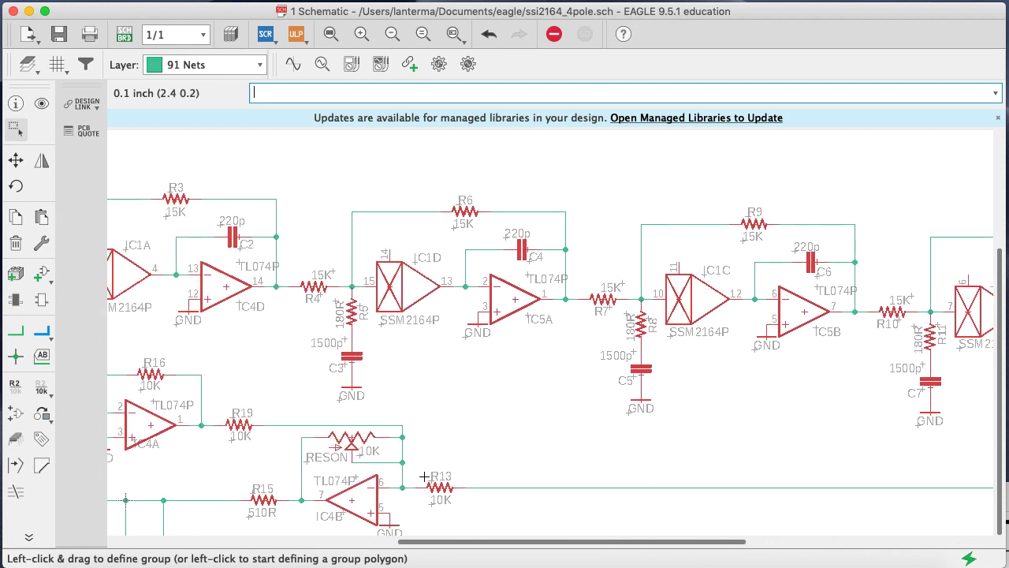
left_click_drag(1000, 406, 1000, 440)
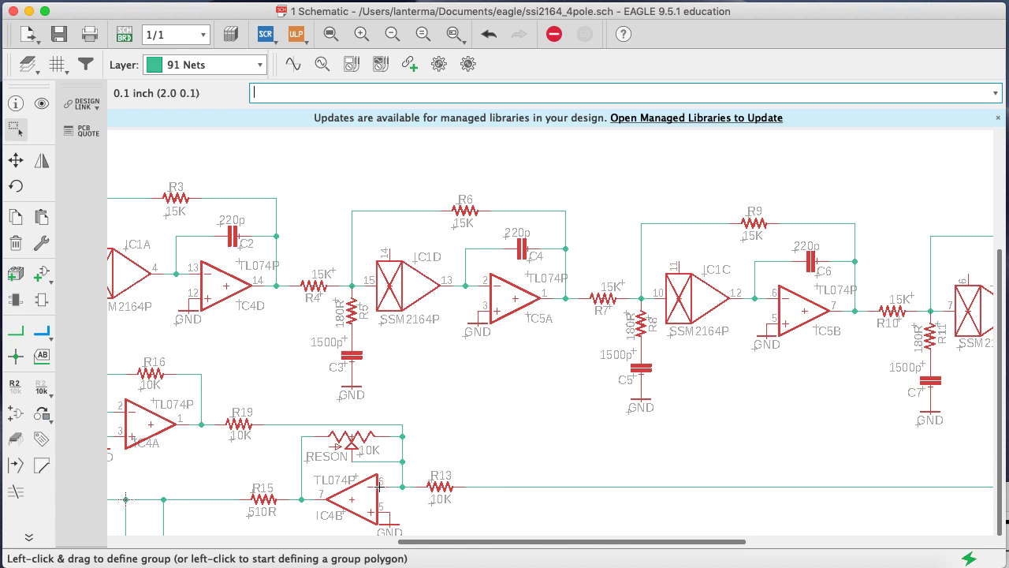
Switch to the board and move resistor R13 to the lower left of IC4, near R130
left_click(123, 34)
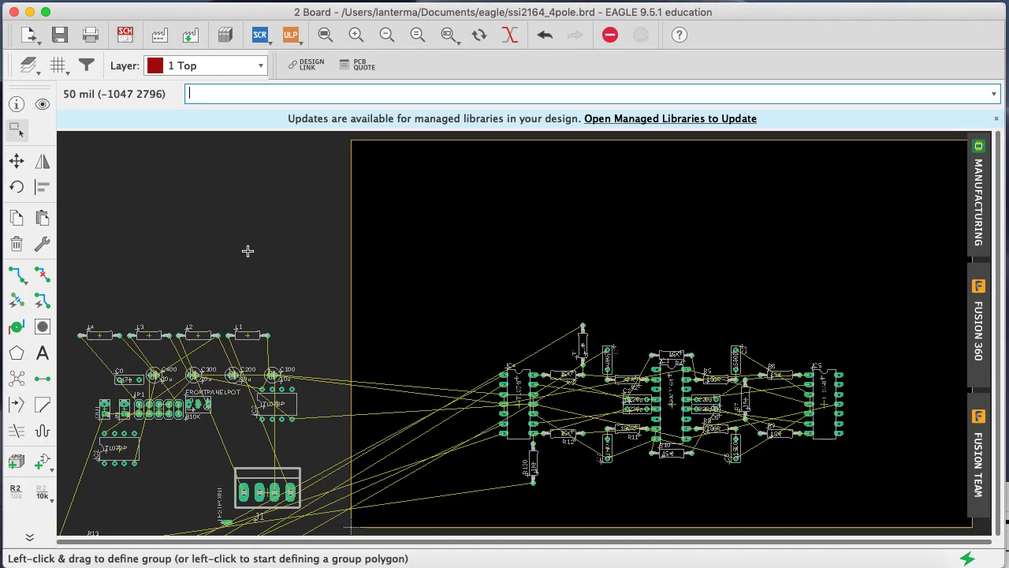
type("move r13")
key("Return")
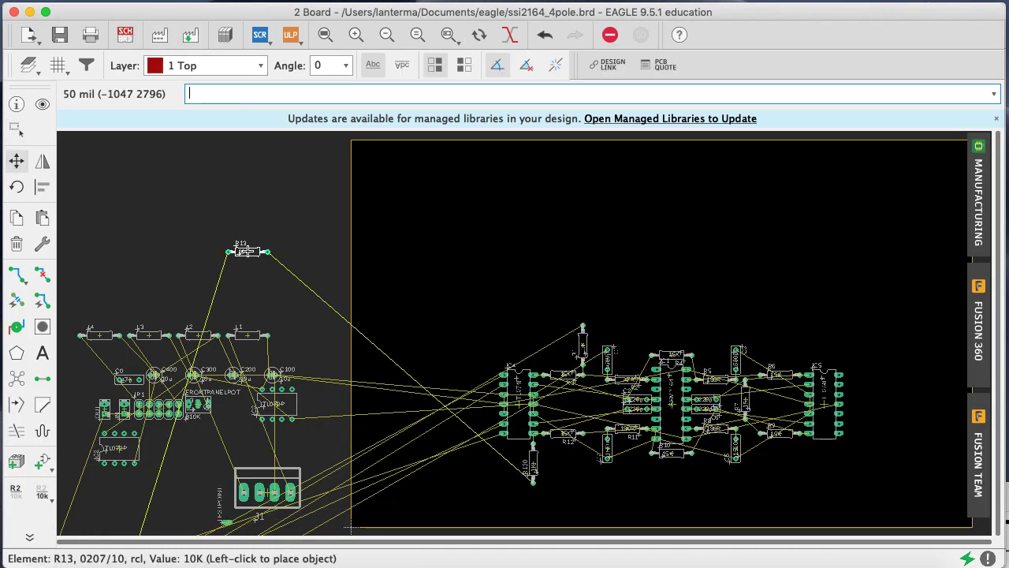
left_click(467, 443)
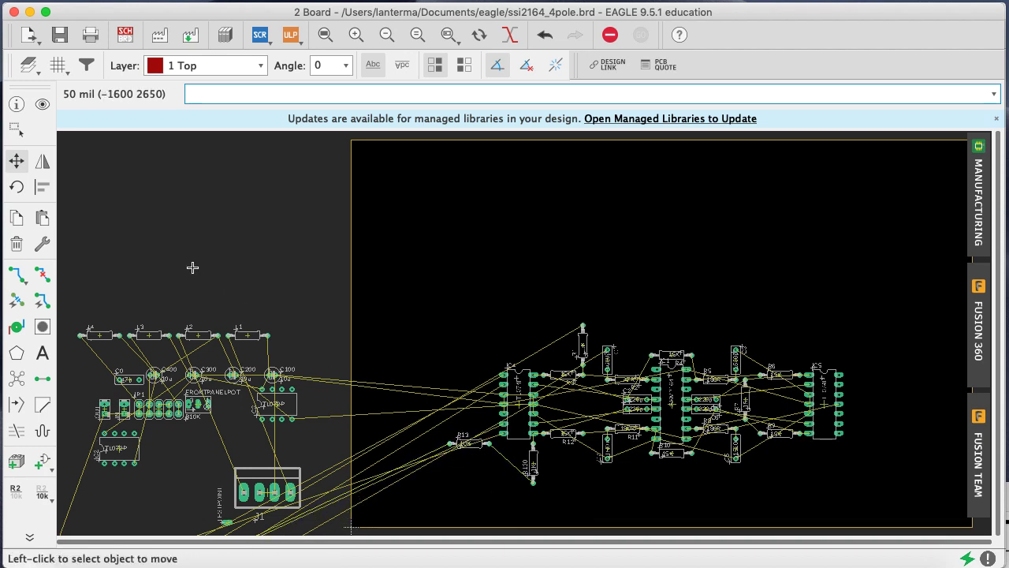
Recalculate the airwires and place R13 horizontally against IC4's lower left pins, at about (1250 1050) mil
left_click(16, 165)
type("ratsnest")
key("Return")
left_click(459, 444)
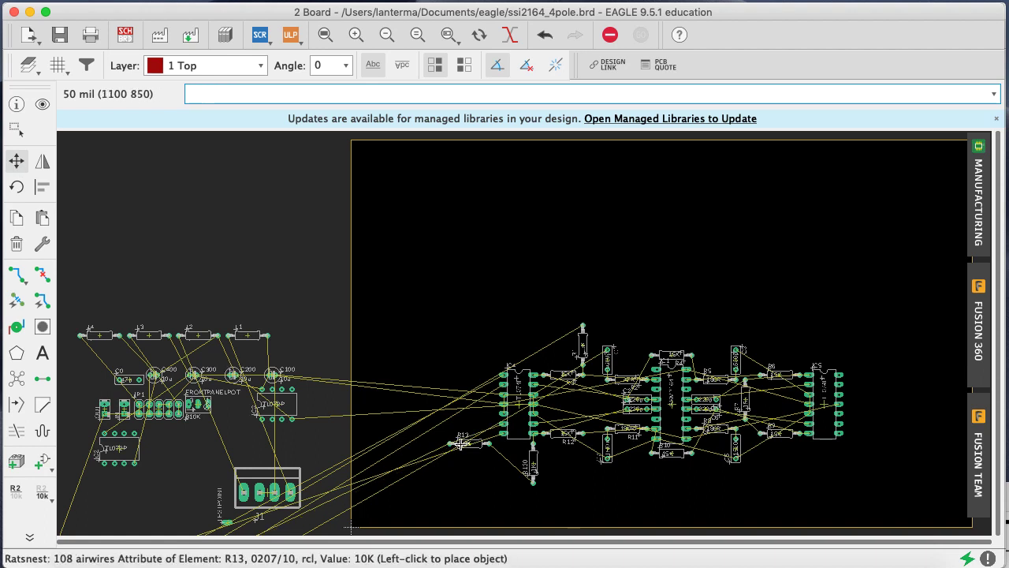
left_click(465, 433)
left_click(470, 445)
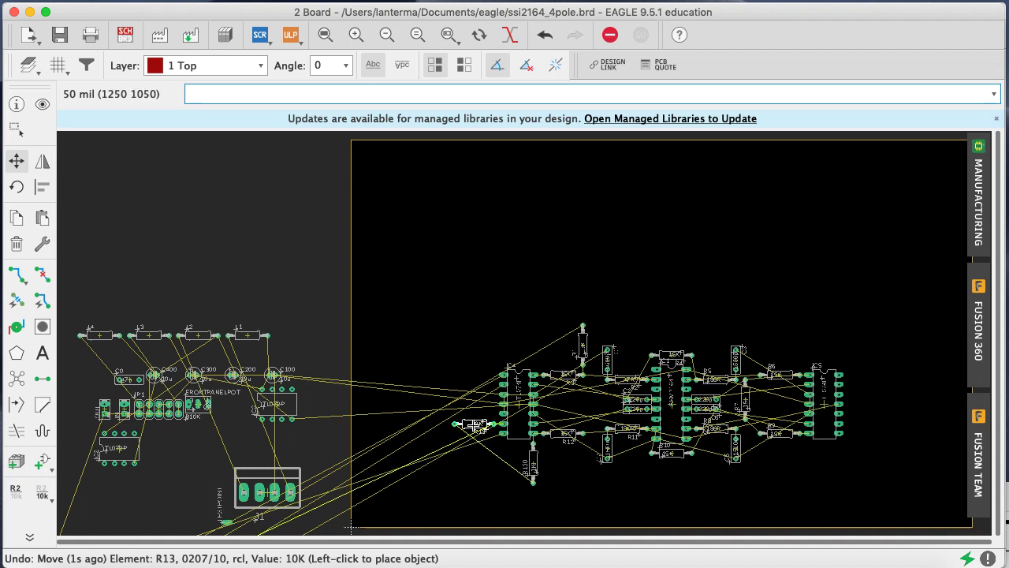
right_click(478, 430)
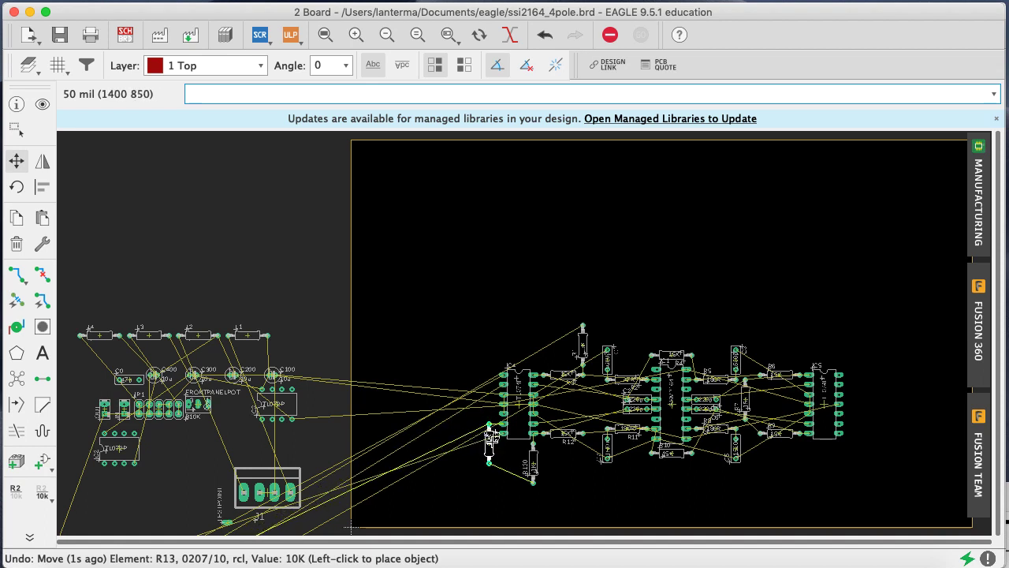
right_click(490, 440)
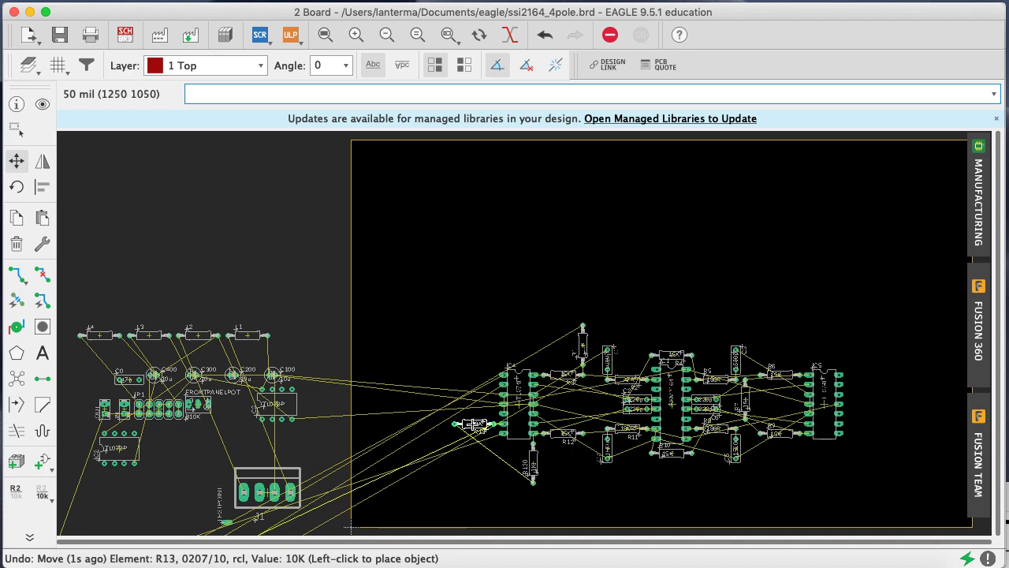
left_click(473, 424)
Check R15 in the schematic, place it on the board directly below R13 at about (1250 950) mil, and save the board
left_click(125, 35)
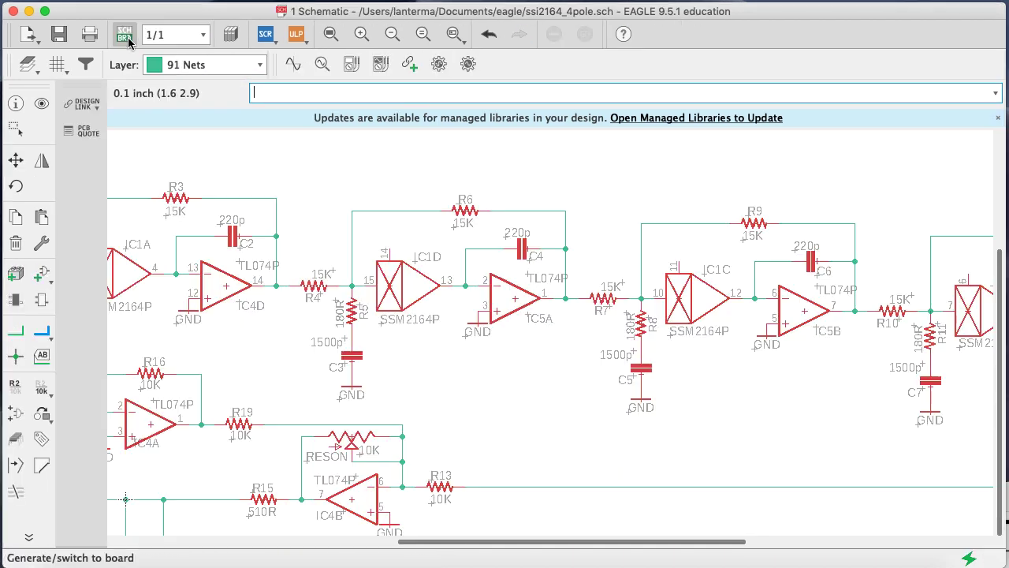
left_click_drag(457, 542, 409, 543)
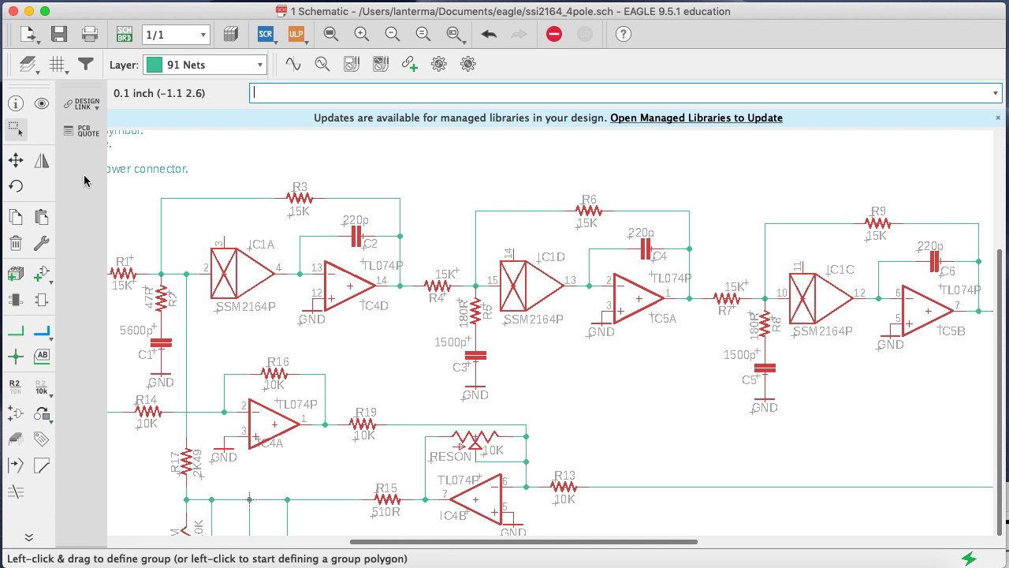
left_click(127, 36)
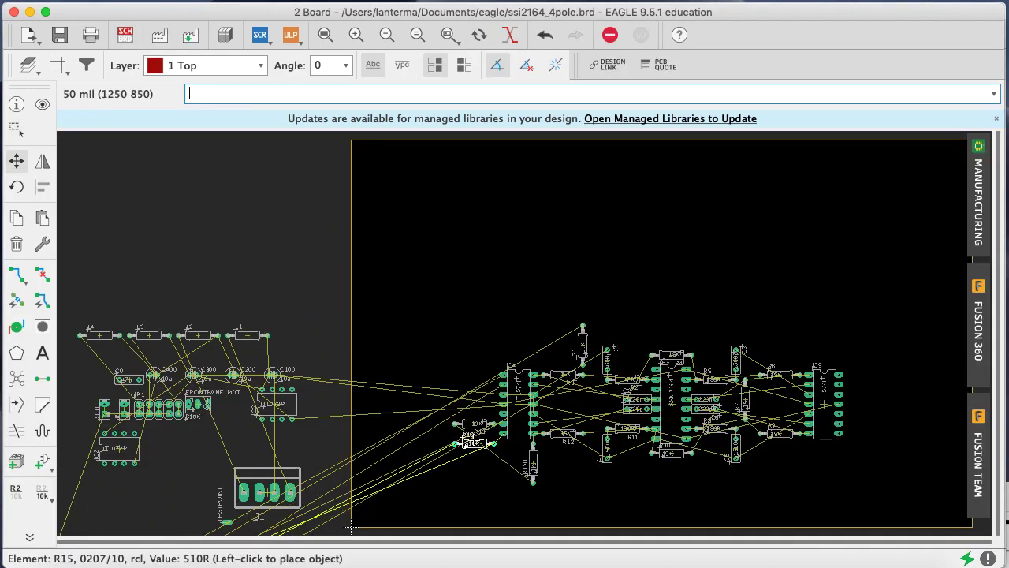
left_click(473, 433)
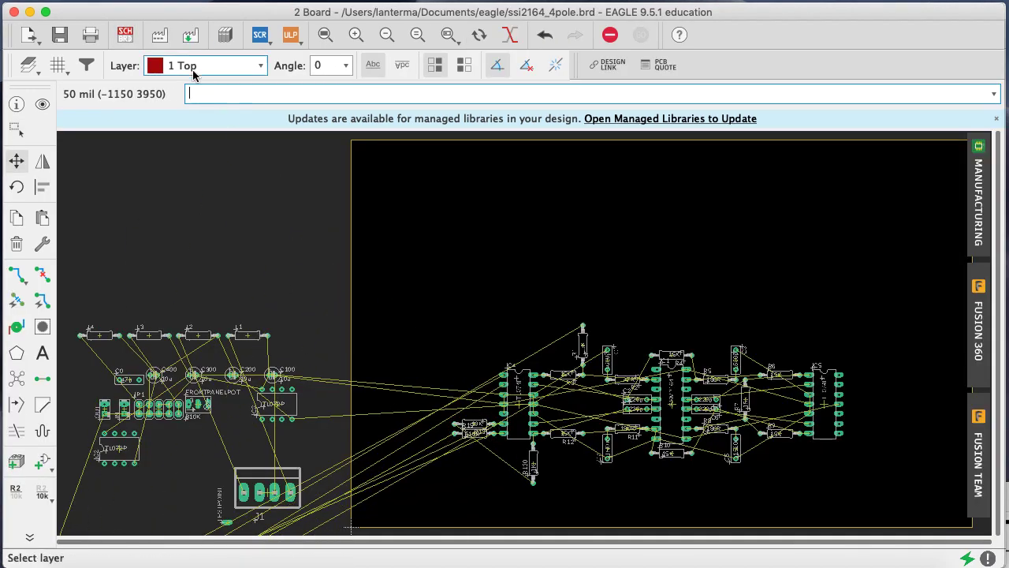
key("super+s")
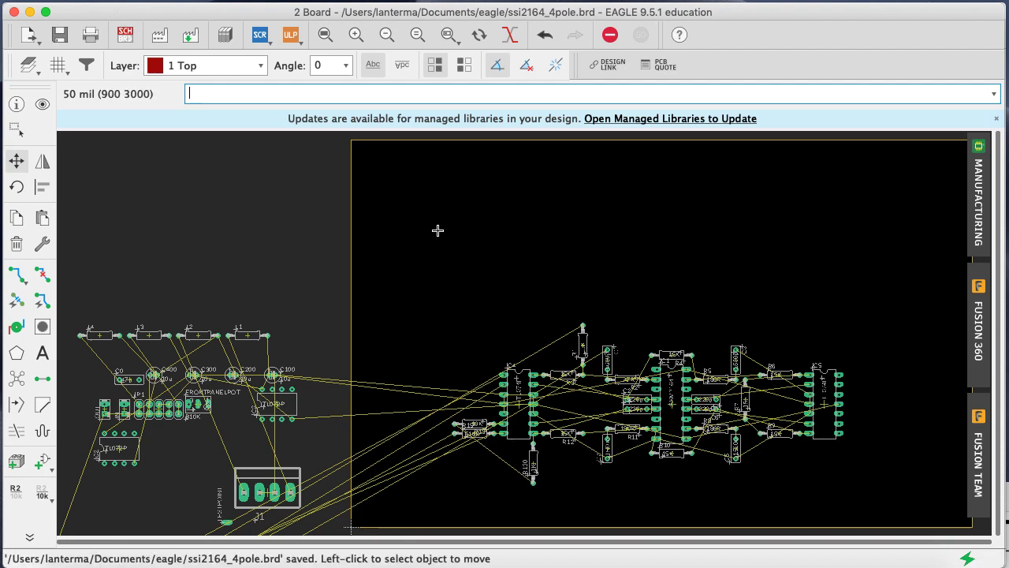
Check the resonance pot in the schematic, and place RESON upright on the board below IC4's lower left corner at about (1450 650) mil
left_click(125, 35)
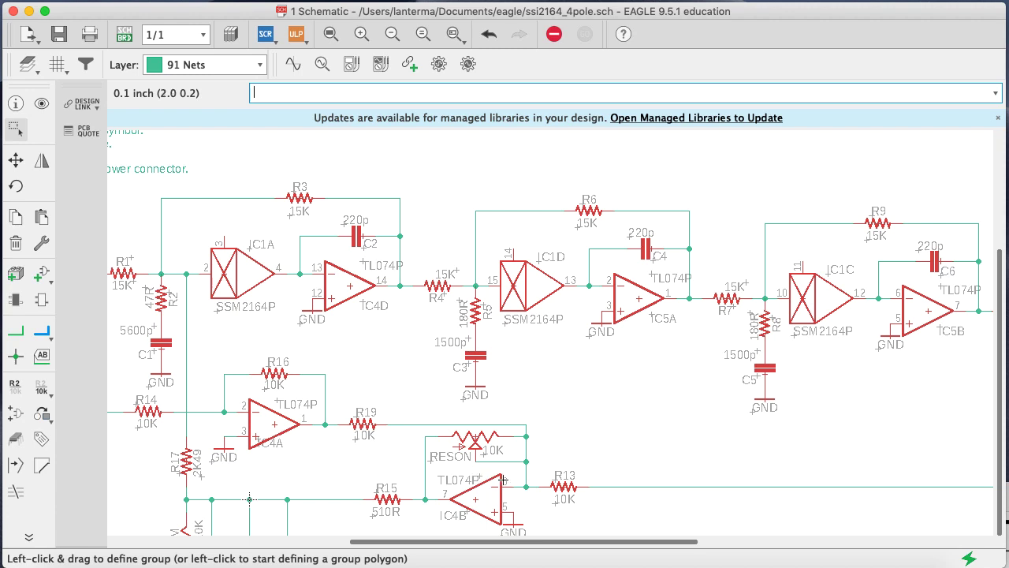
left_click(124, 34)
type("move RESON")
key("Return")
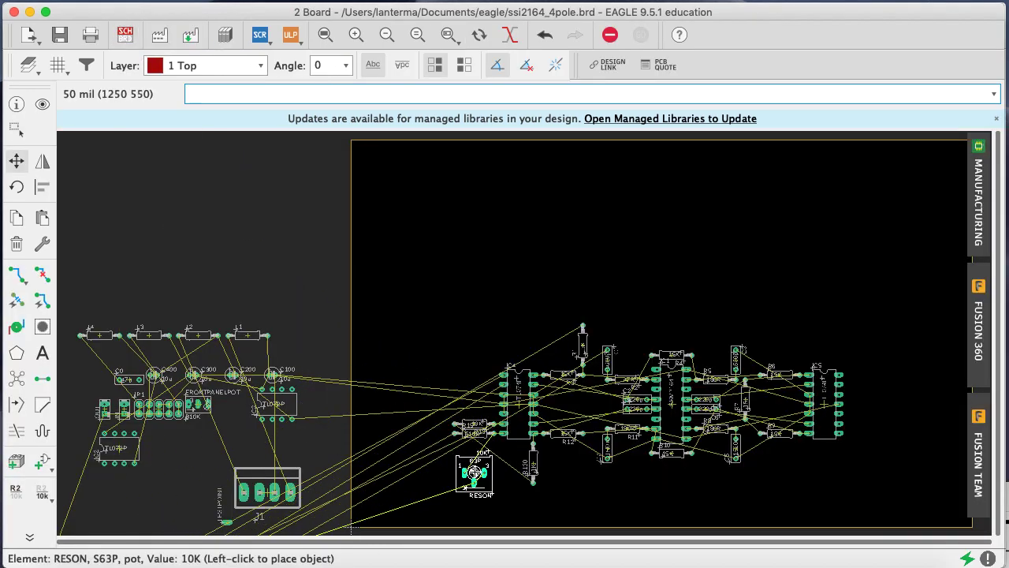
right_click(477, 470)
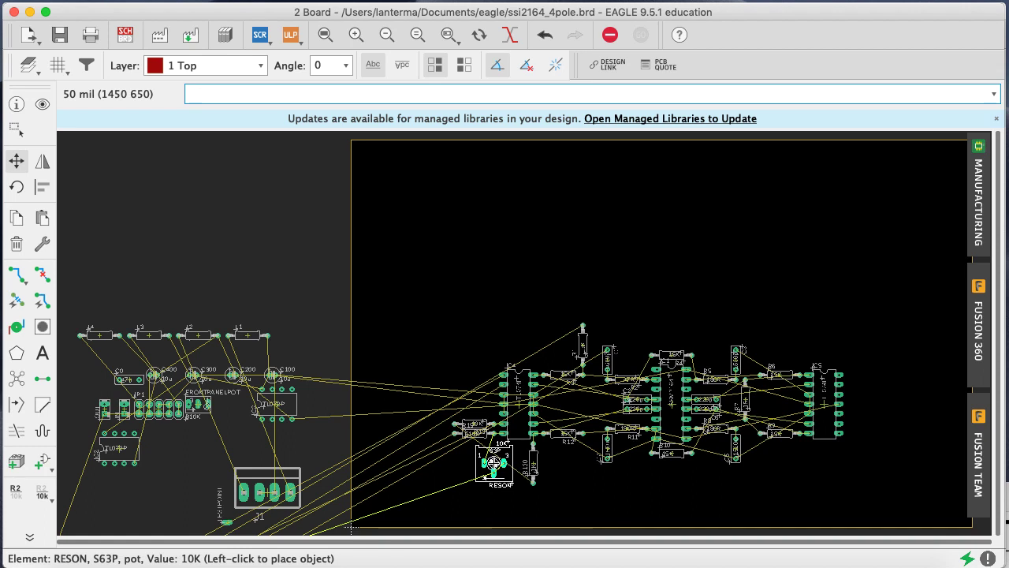
left_click(494, 464)
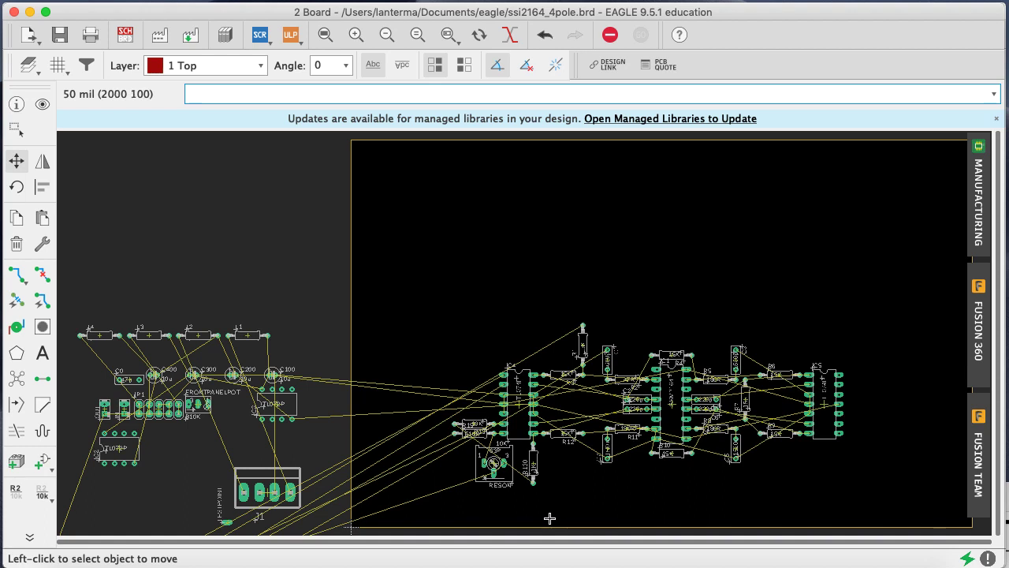
left_click(492, 466)
left_click(492, 465)
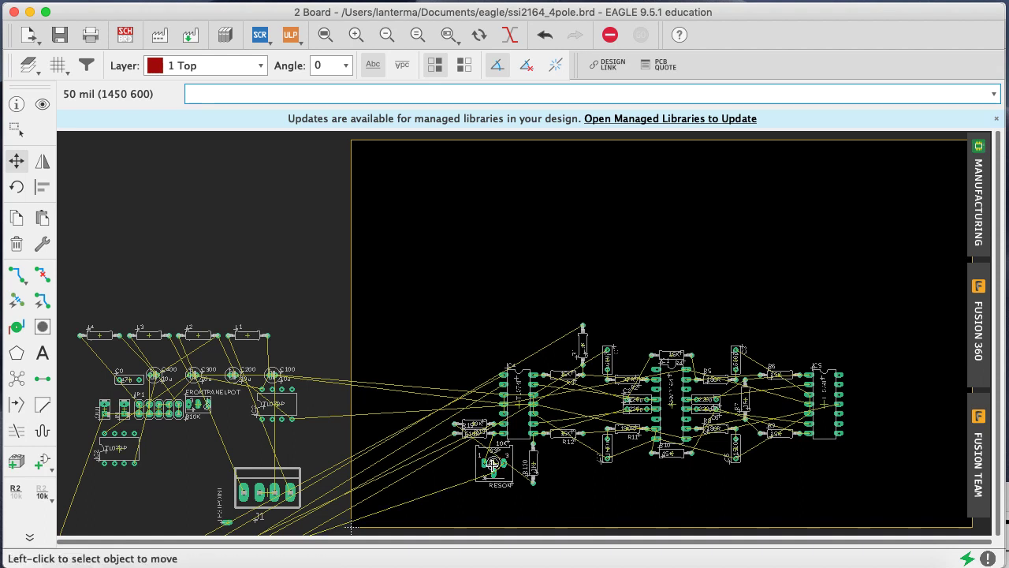
type("swap")
key("BackSpace")
key("BackSpace")
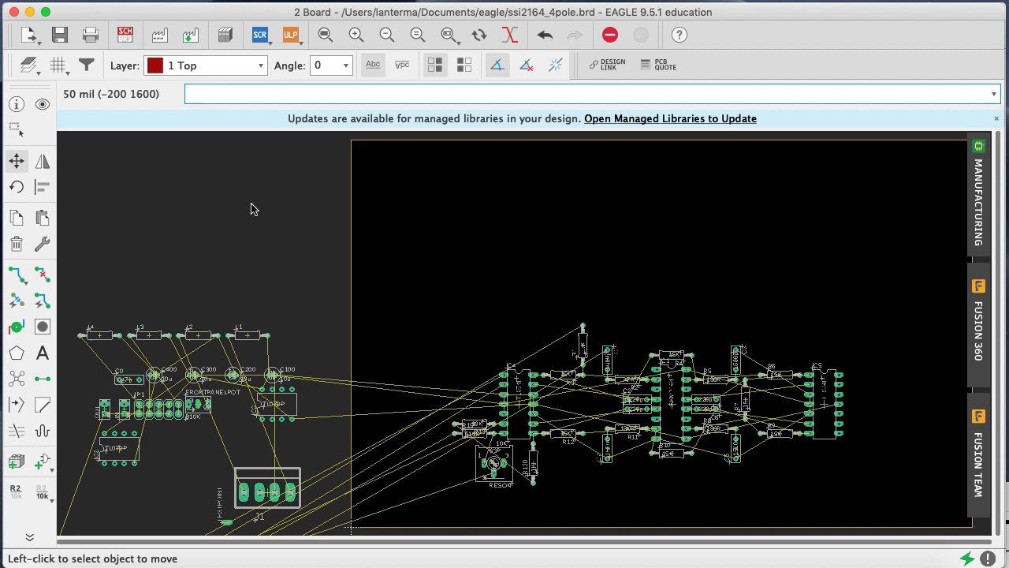
Replace the RESON pot in the schematic with the TRIM_US-B64Y package from the pot library
left_click(126, 38)
type("re")
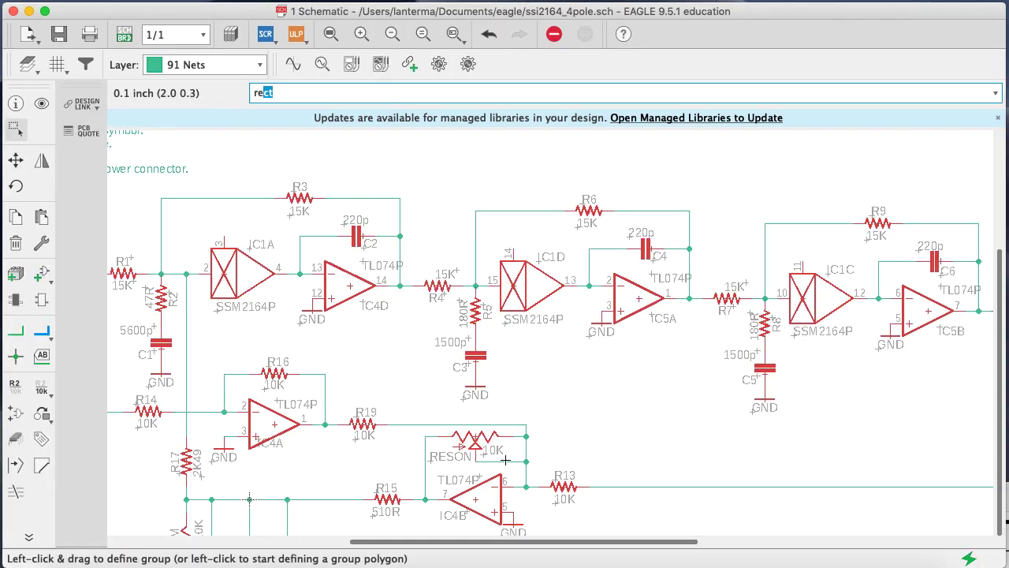
type("name")
key("Return")
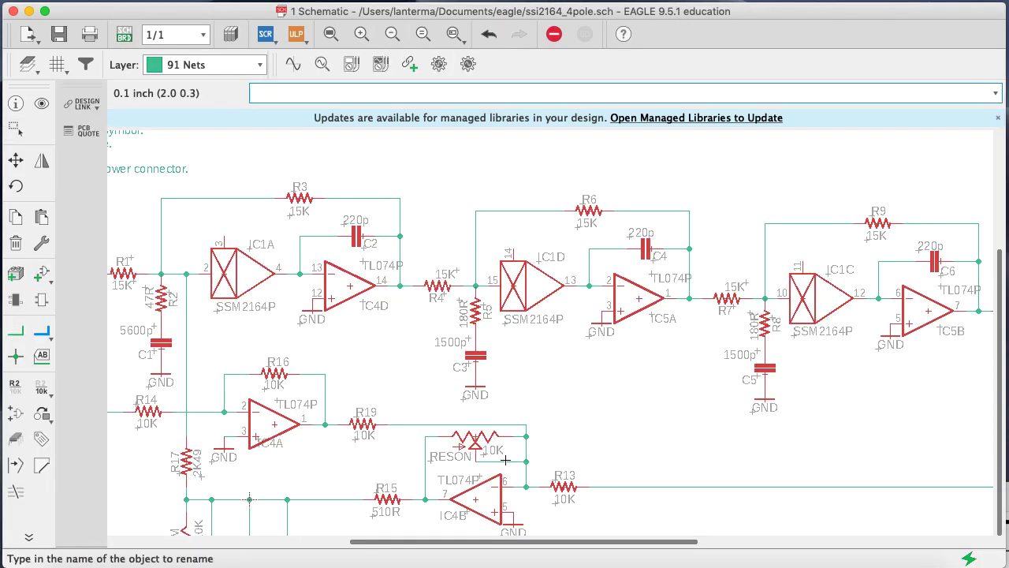
type("replace")
key("Return")
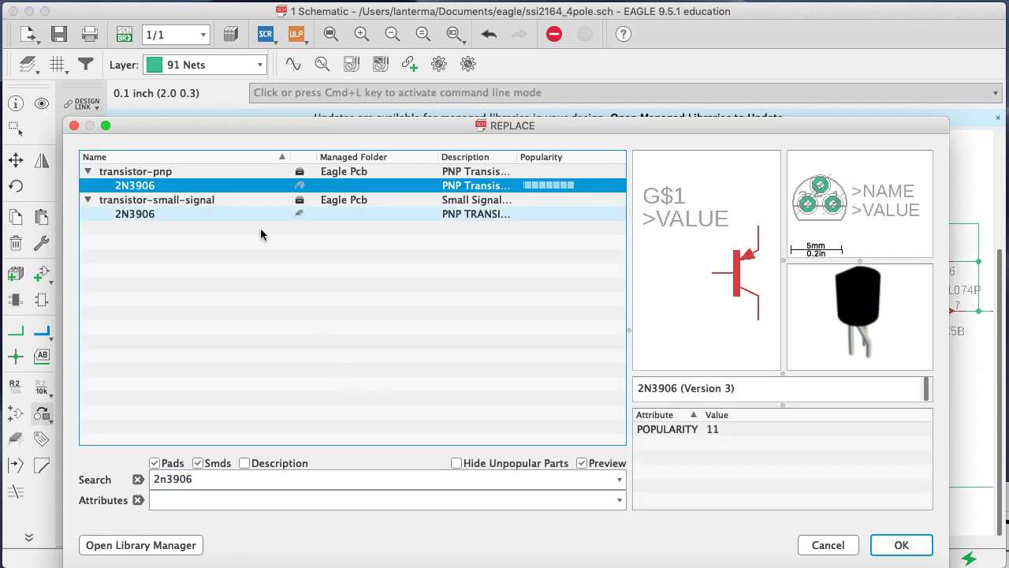
left_click(219, 479)
left_click_drag(218, 479, 124, 481)
key("BackSpace")
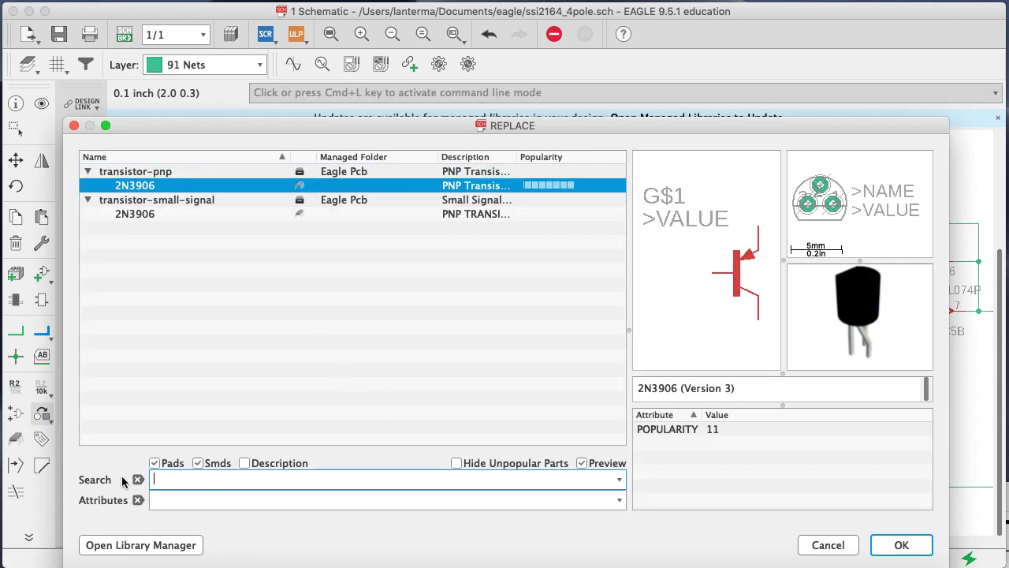
type("TRIM_US-B64")
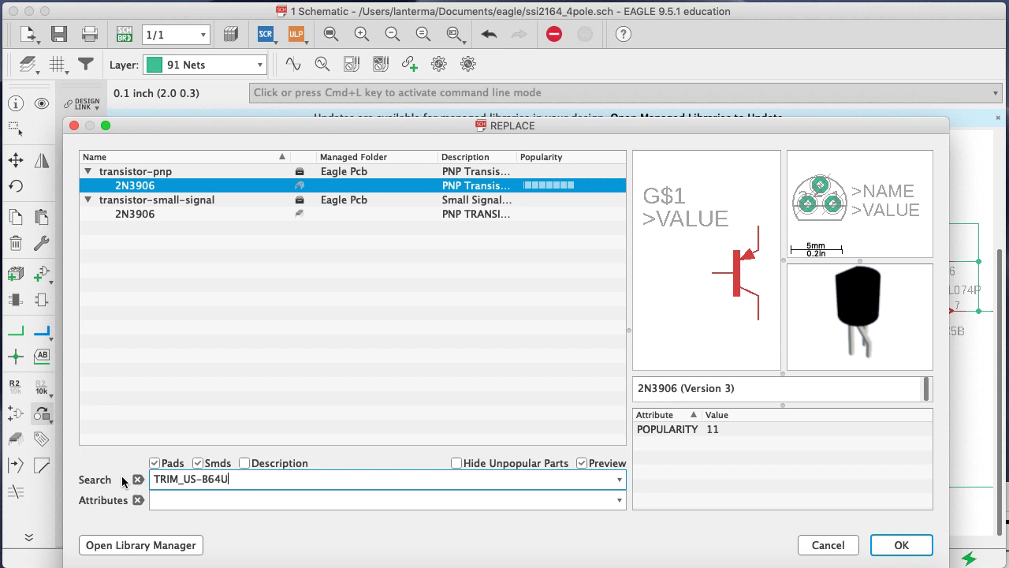
type("Y")
key("Return")
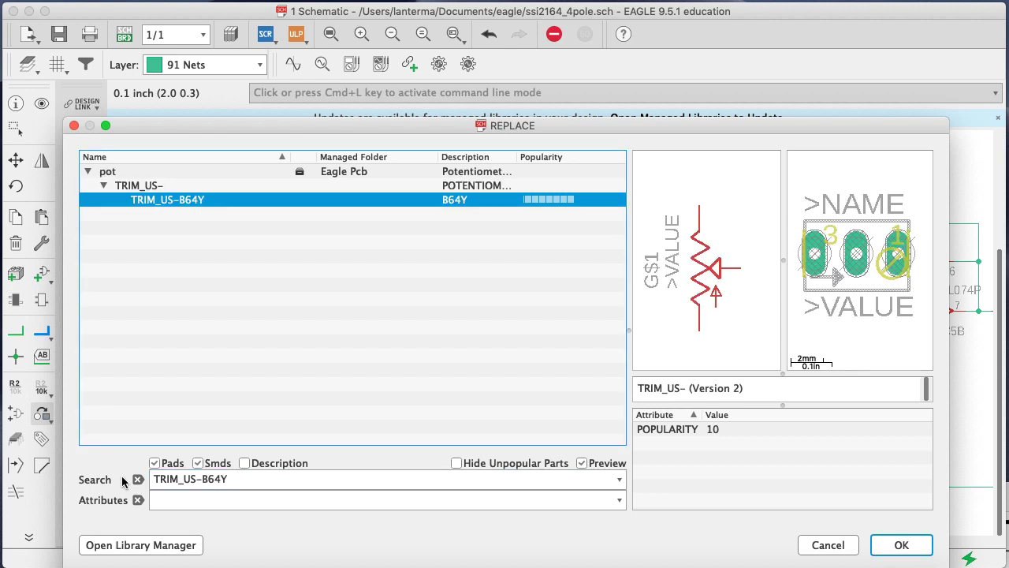
left_click(908, 552)
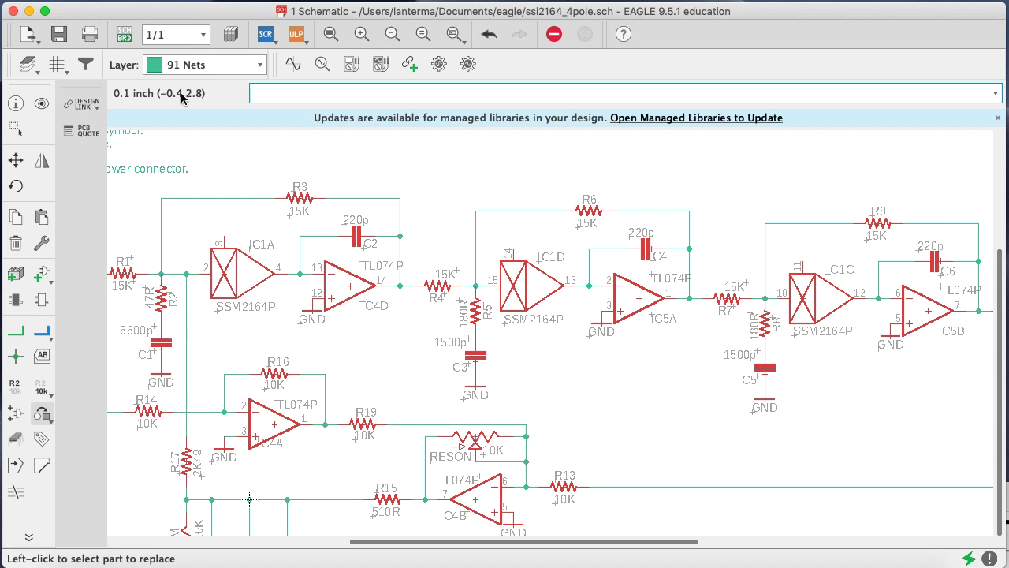
Switch to the board and shift the smaller RESON trimmer slightly toward R130, to about (1500 600) mil
left_click(124, 33)
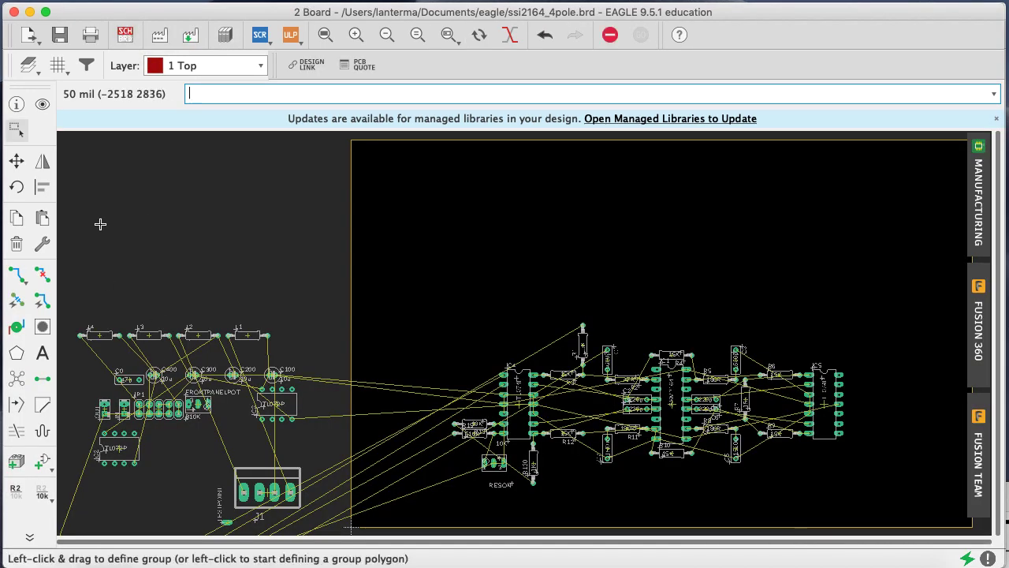
left_click(17, 160)
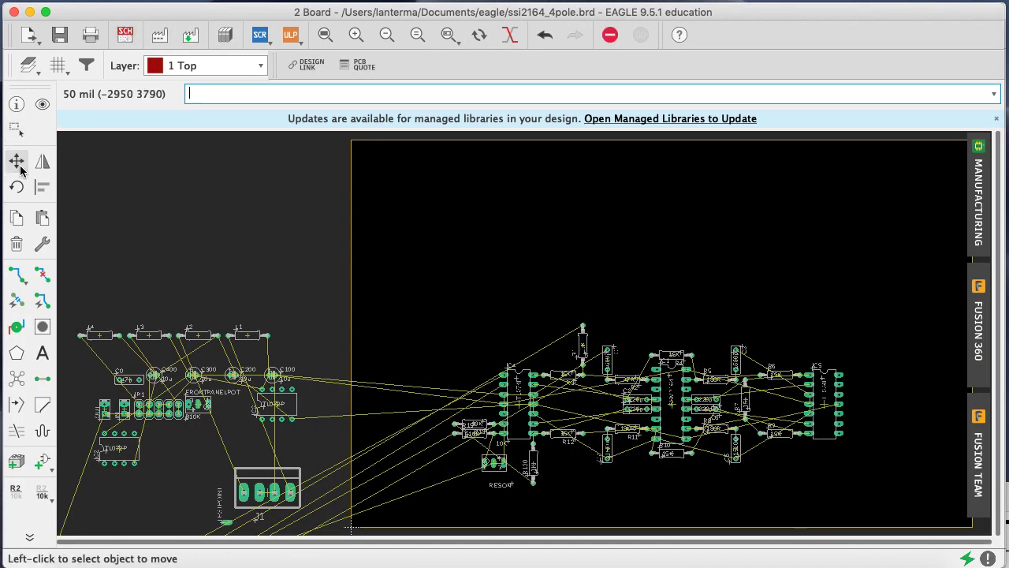
left_click(495, 462)
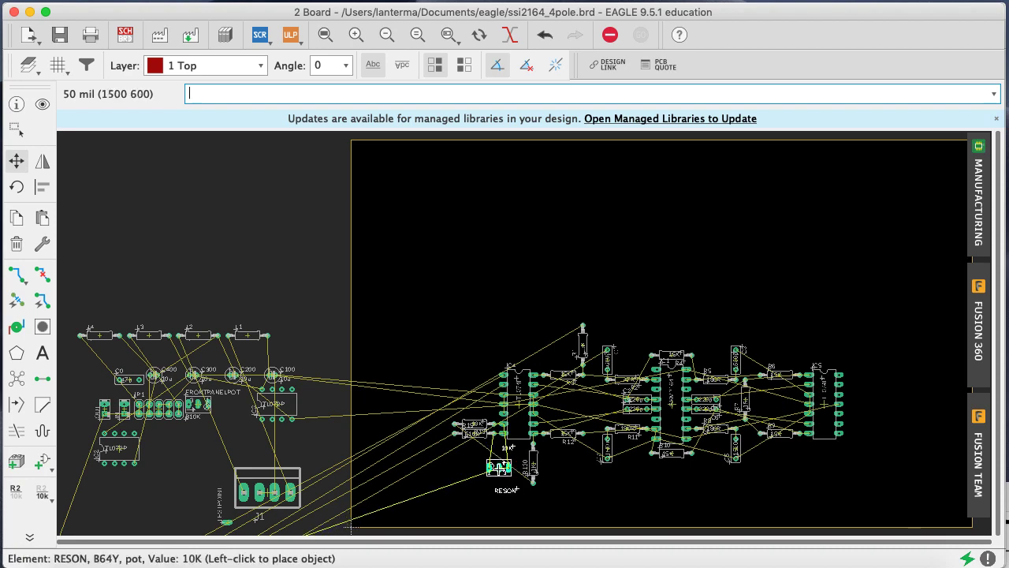
left_click(498, 468)
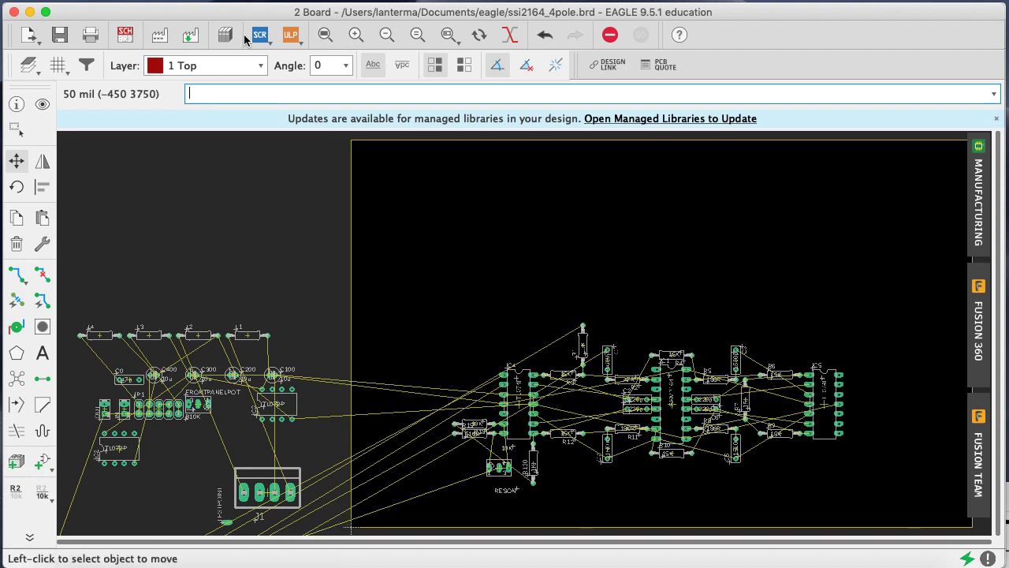
In the schematic, move op-amp IC4A's name label clear of its symbol, using the fine 0.01 inch grid
left_click(125, 35)
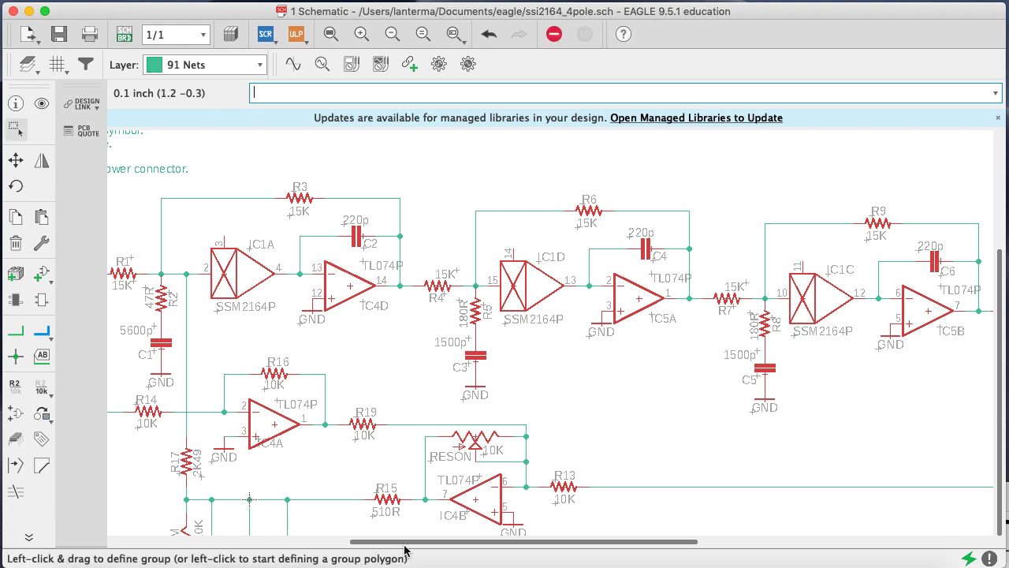
left_click_drag(406, 542, 323, 542)
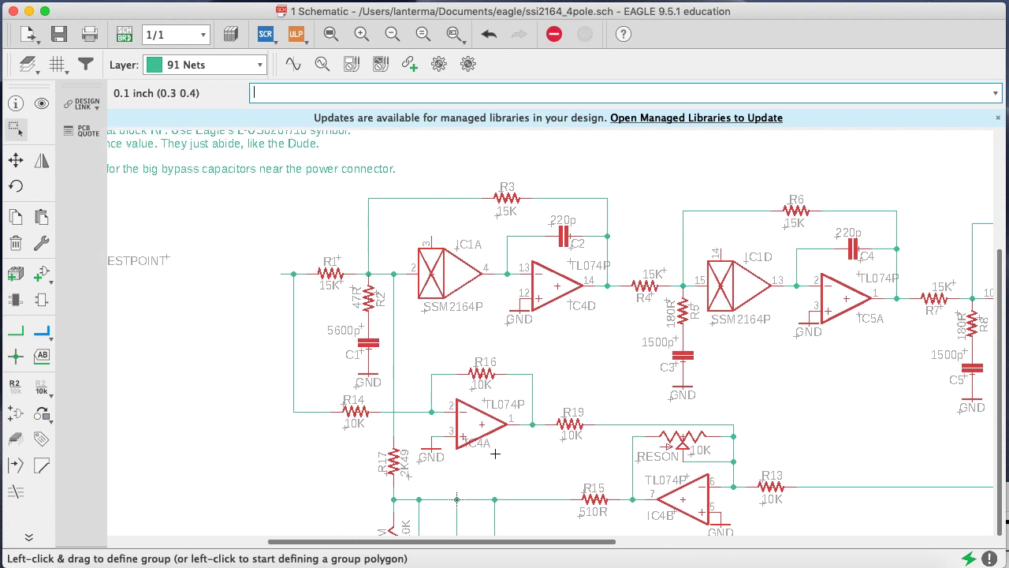
left_click(16, 160)
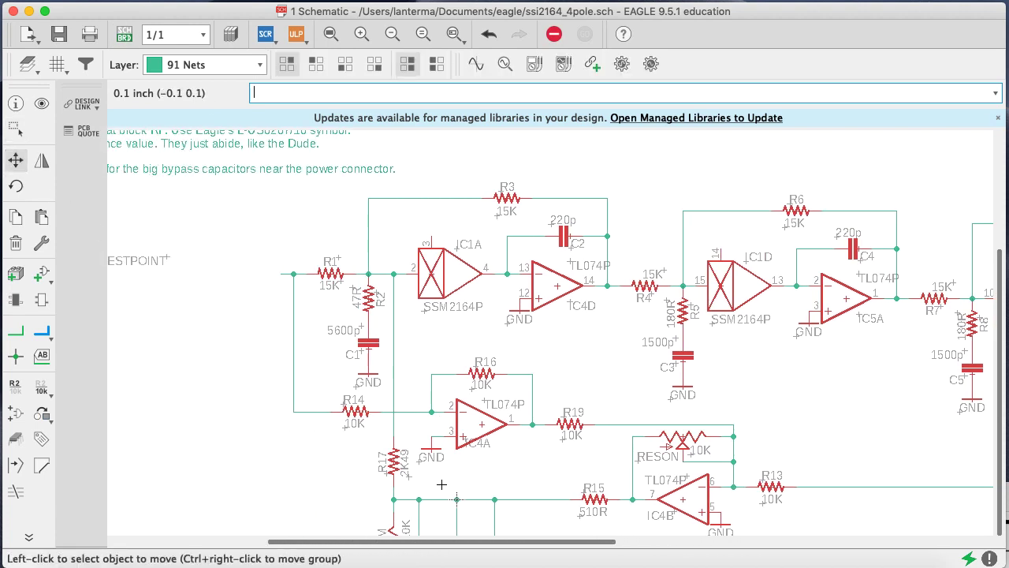
left_click(466, 438)
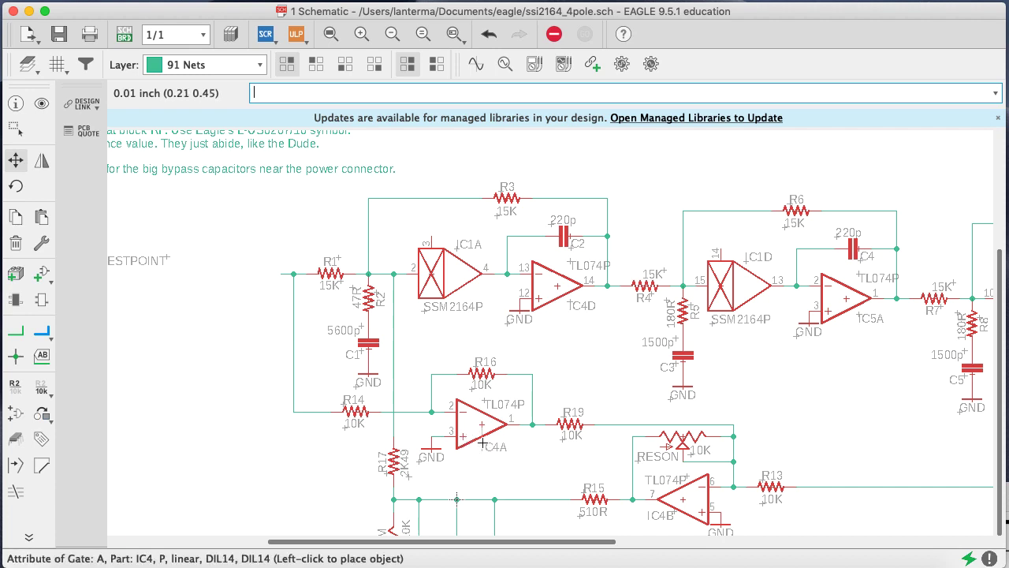
left_click(483, 442, "alt")
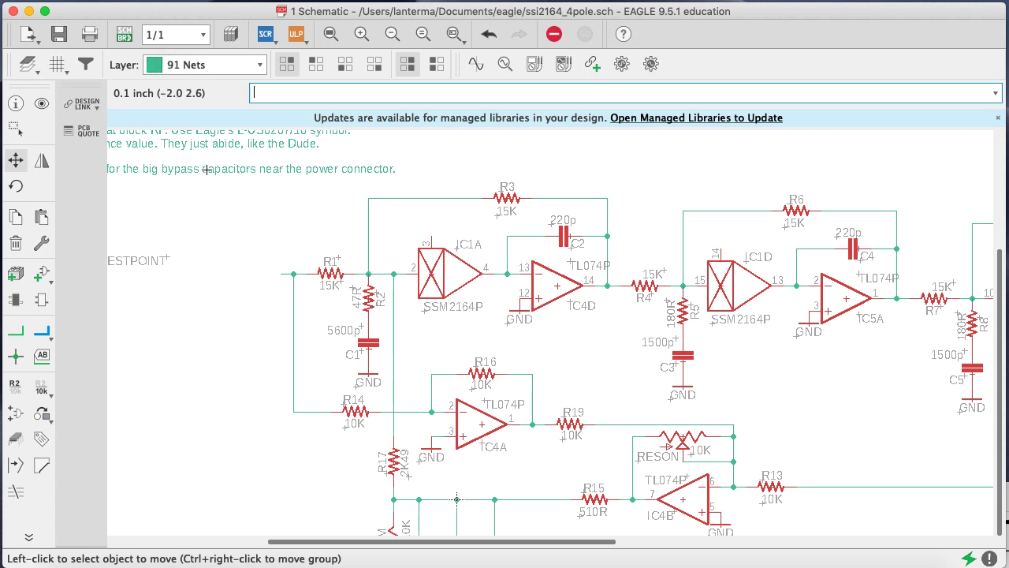
Move R19 onto the board, recalculate the airwires, and place it horizontally against IC4's upper left pins at about (1250 1550) mil
left_click(124, 34)
type("move r1")
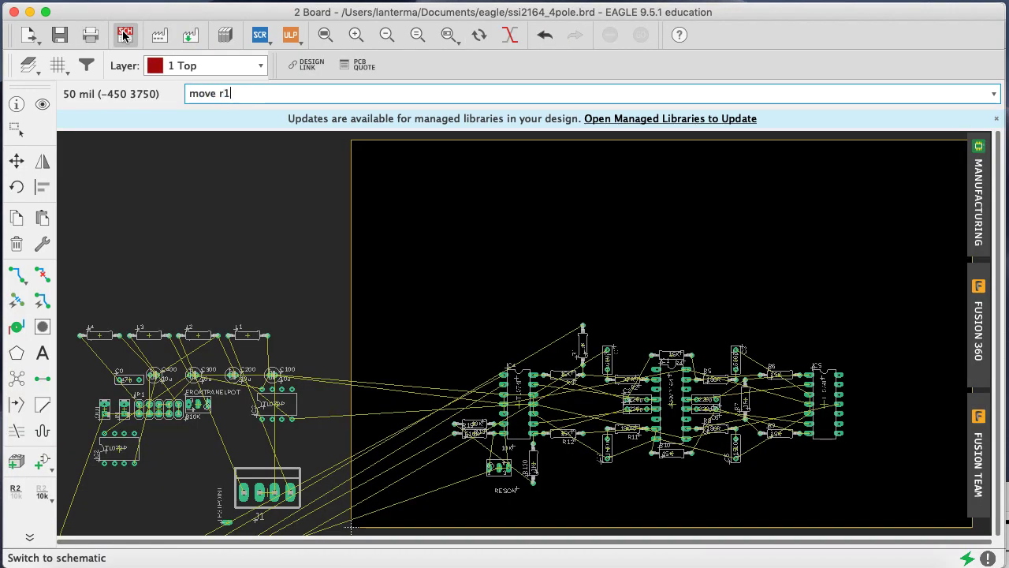
type("9")
key("Return")
left_click(439, 355)
type("rat")
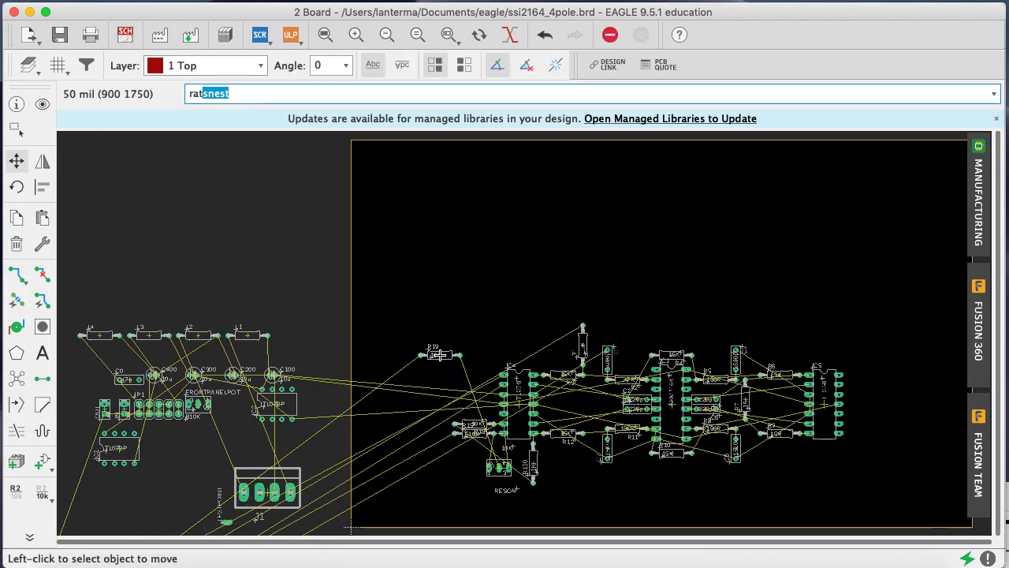
key("Return")
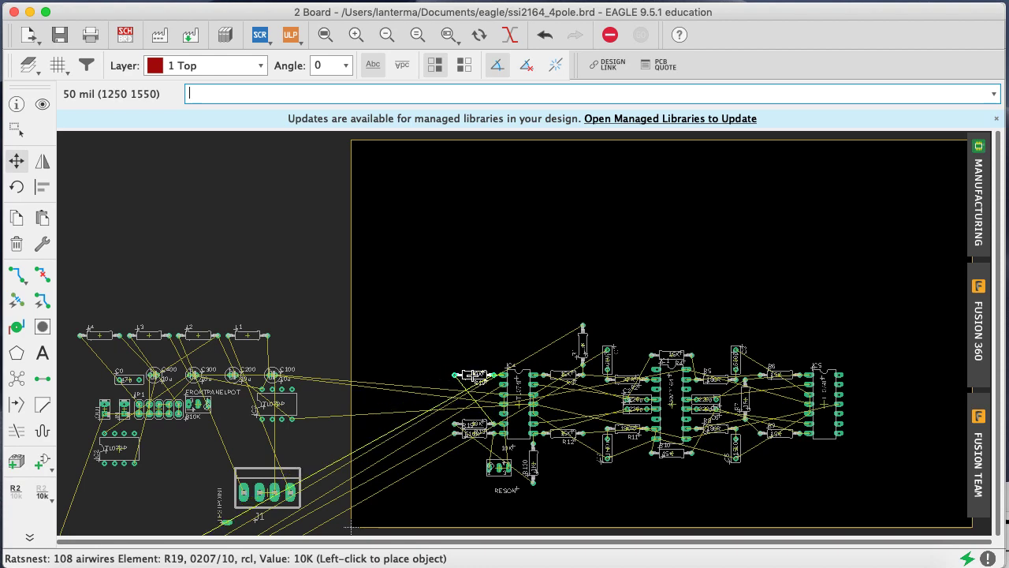
left_click(472, 375)
Move R19 away from IC4's upper left pins and place it vertically left of IC4 at about (900 1250) mil
left_click(124, 34)
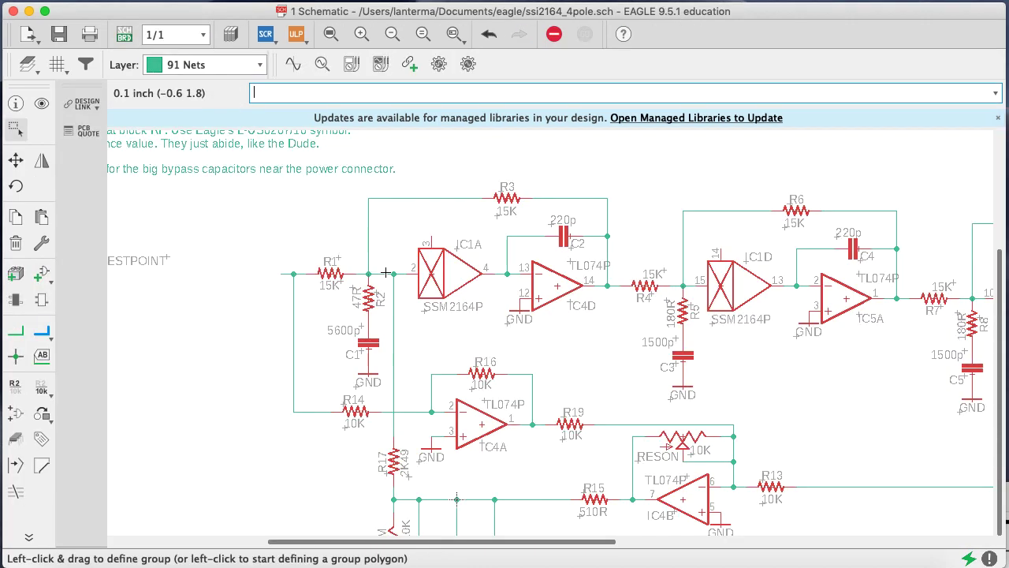
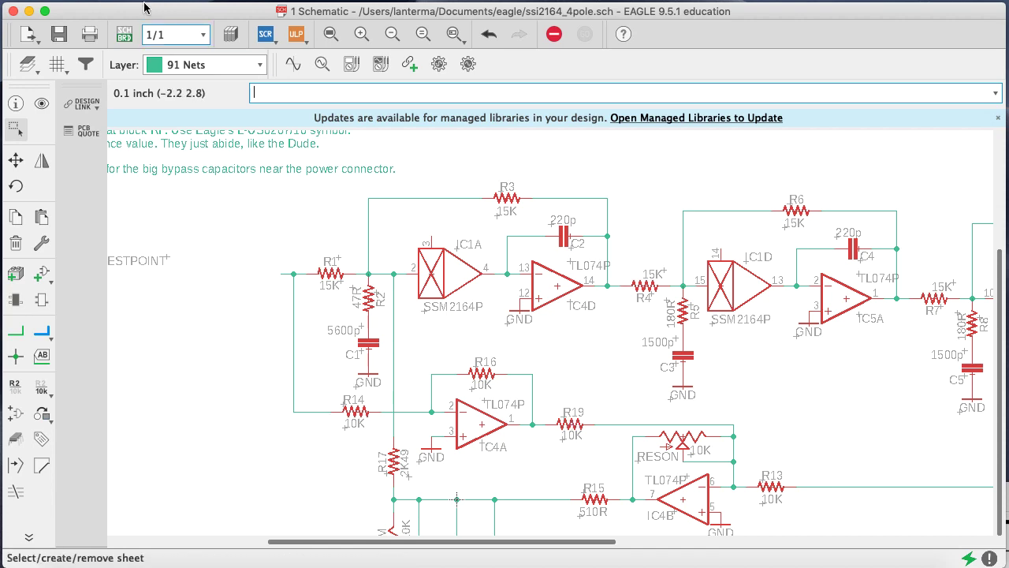
left_click(126, 34)
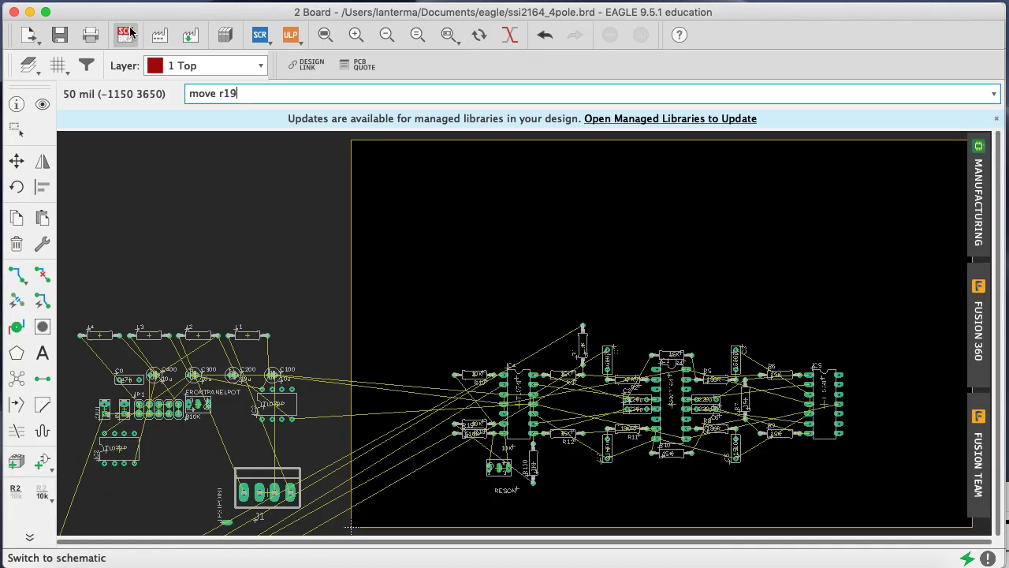
key("Return")
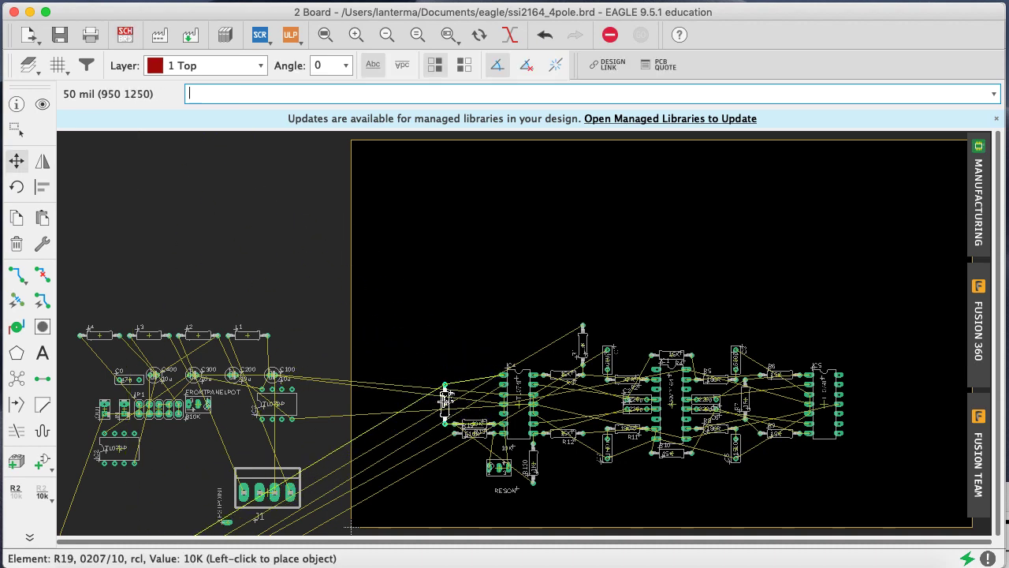
right_click(442, 403)
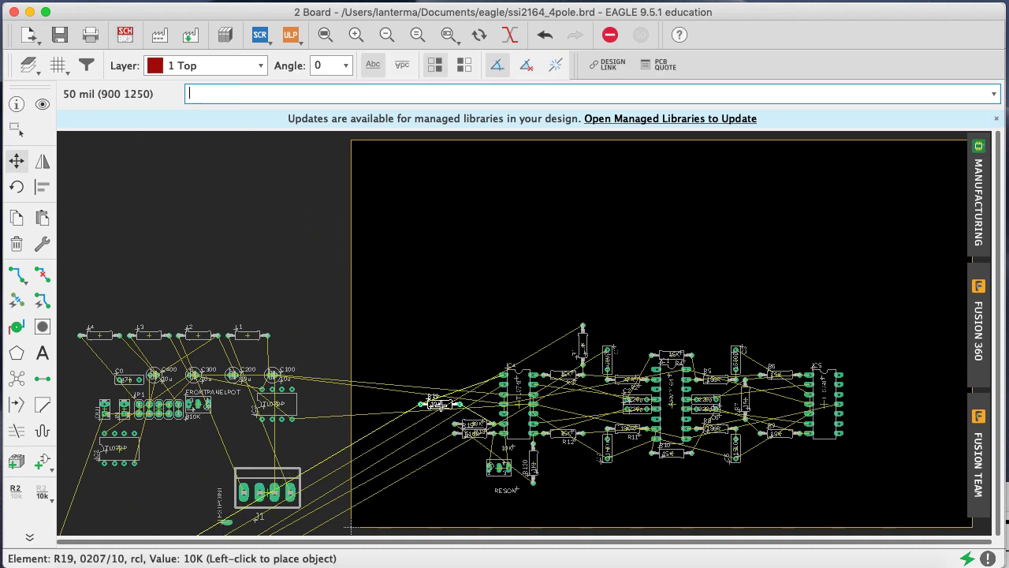
right_click(441, 405)
right_click(442, 404)
right_click(442, 405)
left_click(442, 404)
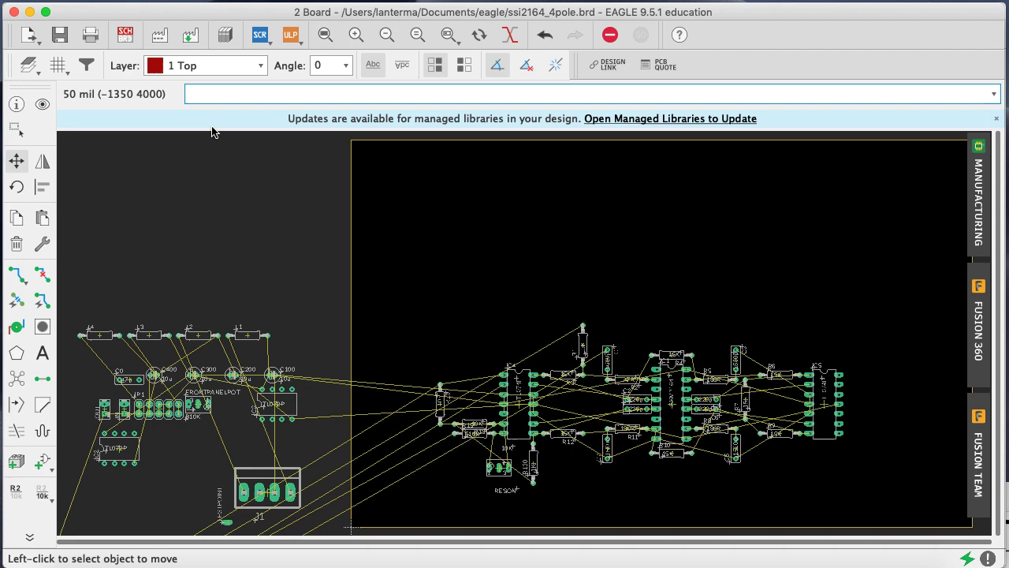
Move R16 onto the board and place it horizontally beside IC4's upper left pins at about (1250 1550) mil
left_click(126, 36)
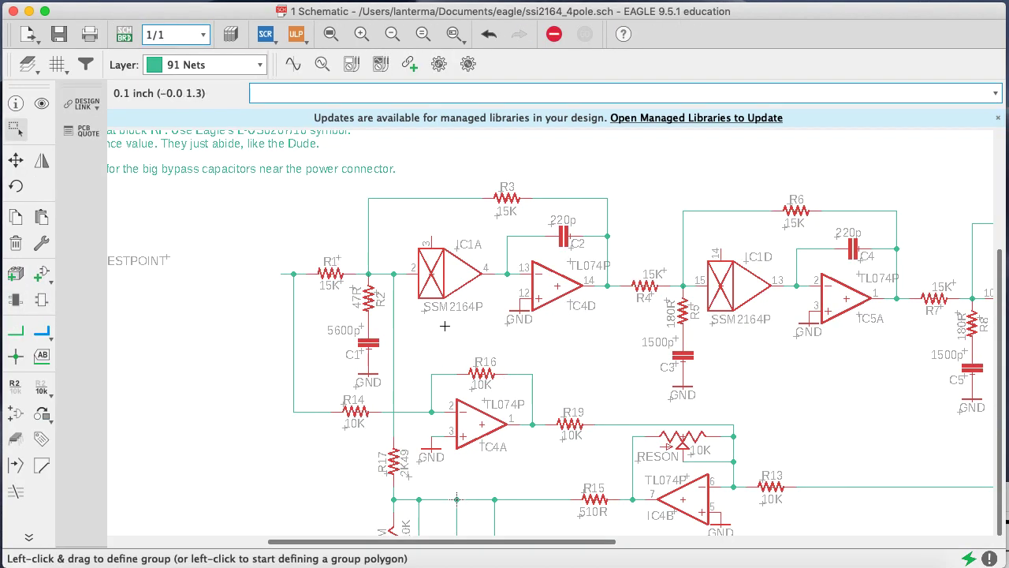
left_click(122, 38)
type("move r16")
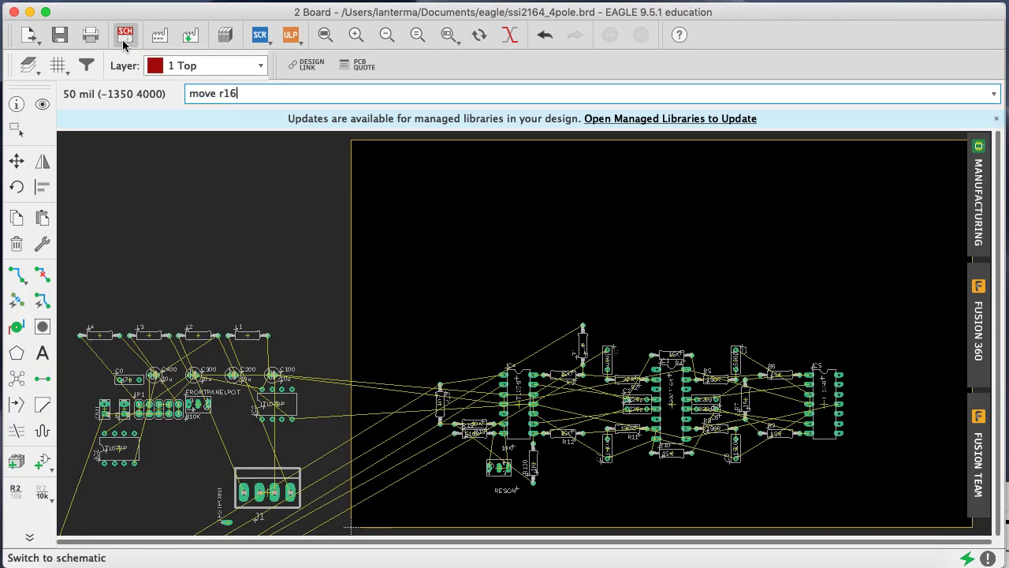
key("Return")
left_click(470, 355)
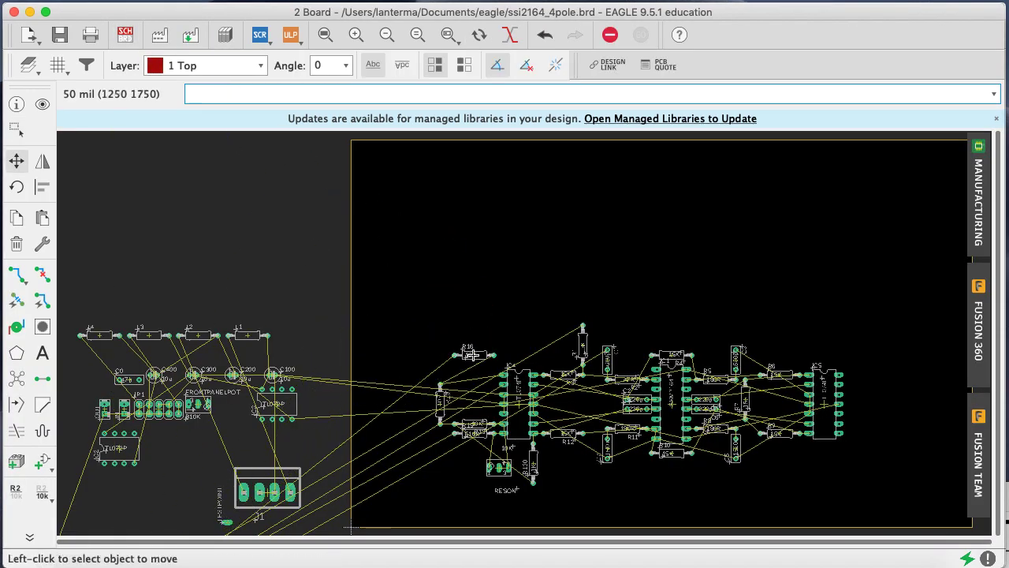
left_click(470, 355)
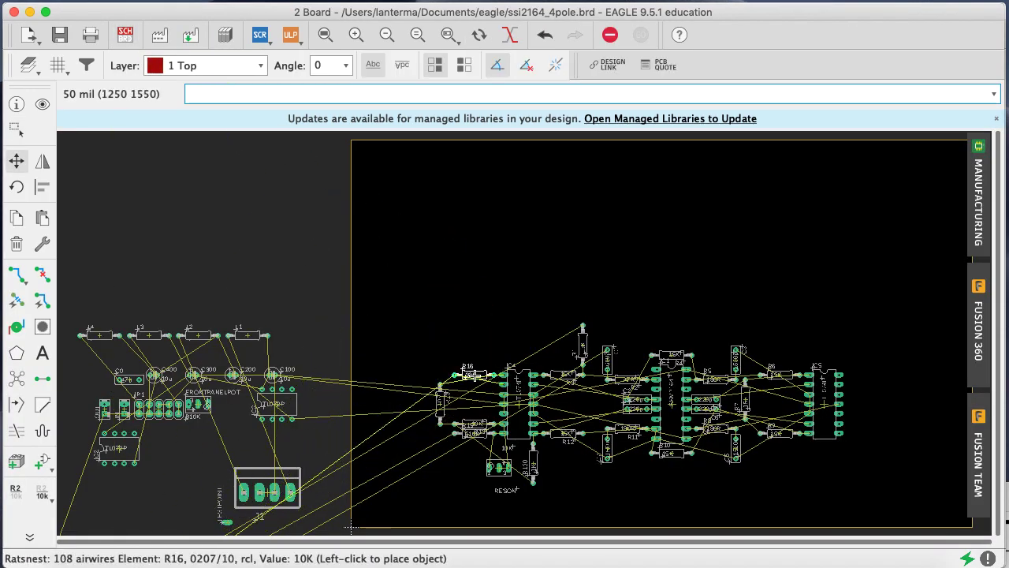
left_click(471, 375)
Move R14 onto the board and place it horizontally just above IC4 at about (1700 1700) mil
left_click(124, 35)
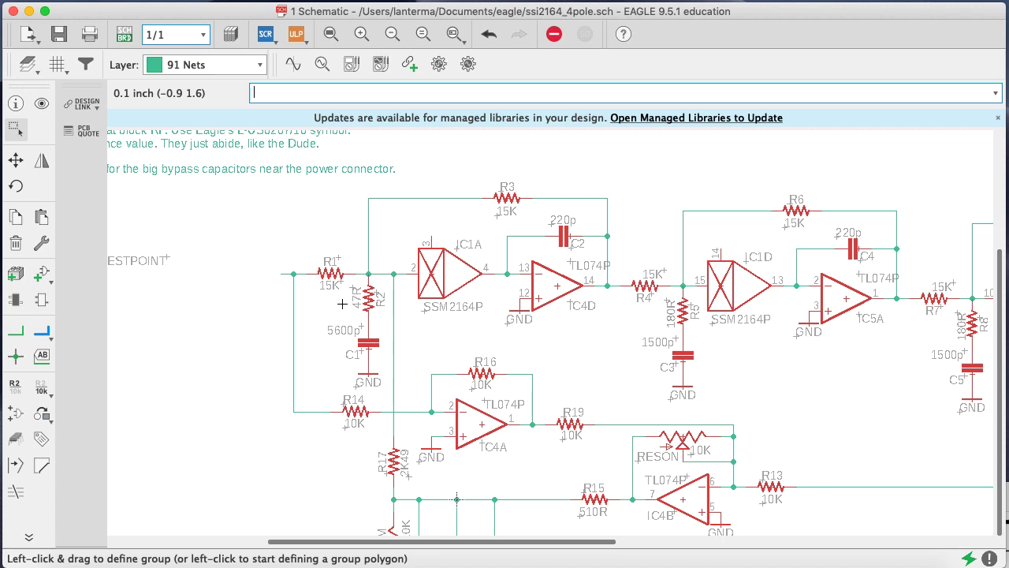
left_click(124, 34)
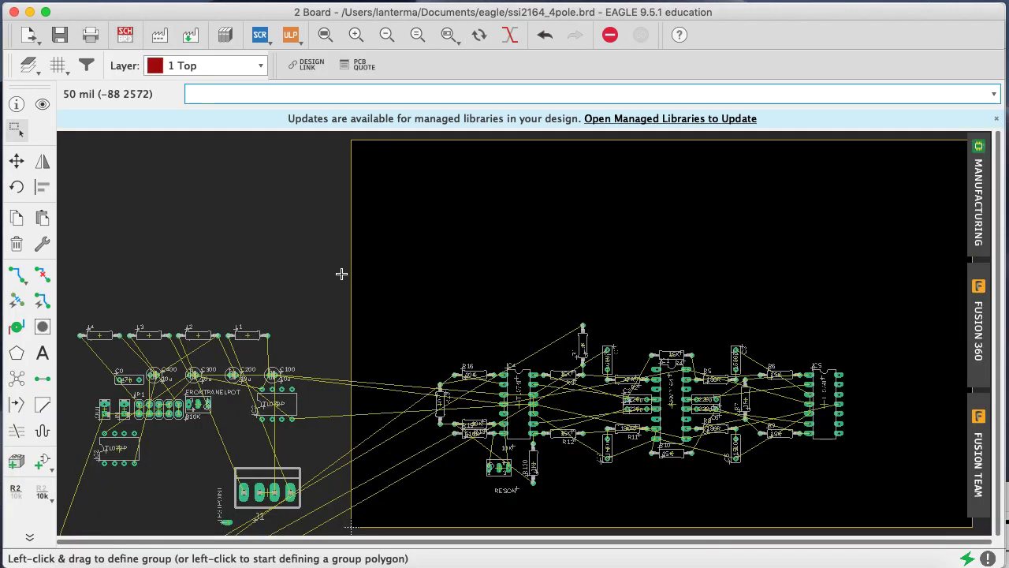
type("move r14")
key("Return")
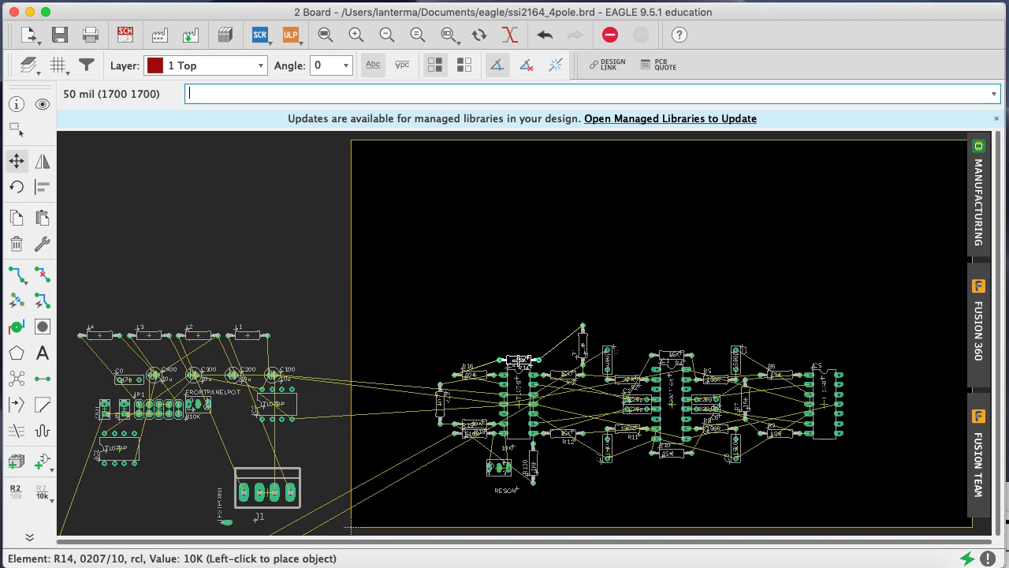
left_click(518, 361)
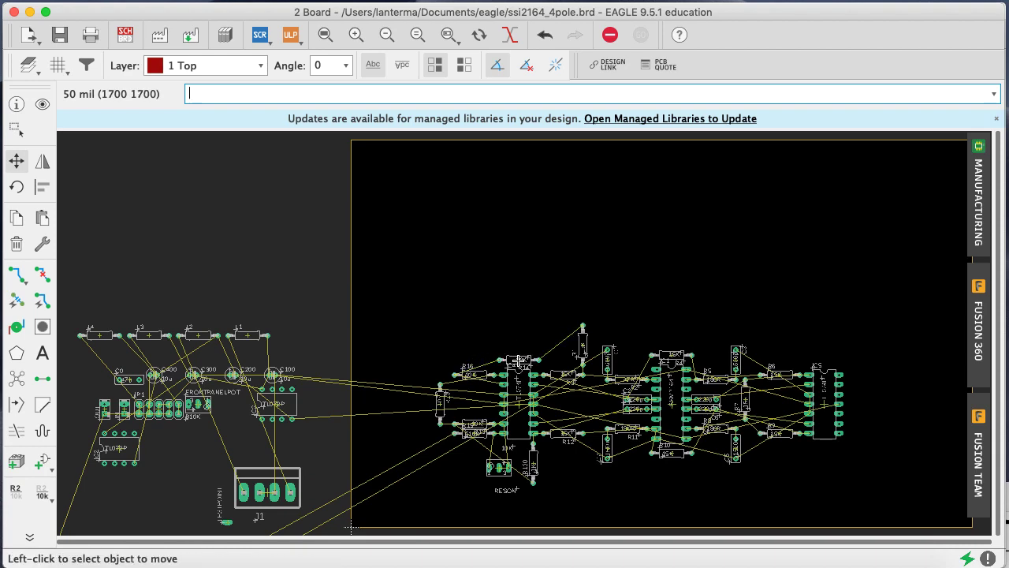
Try moving R19 higher beside R16, to about (950 1450) mil, and undo the move
left_click(124, 37)
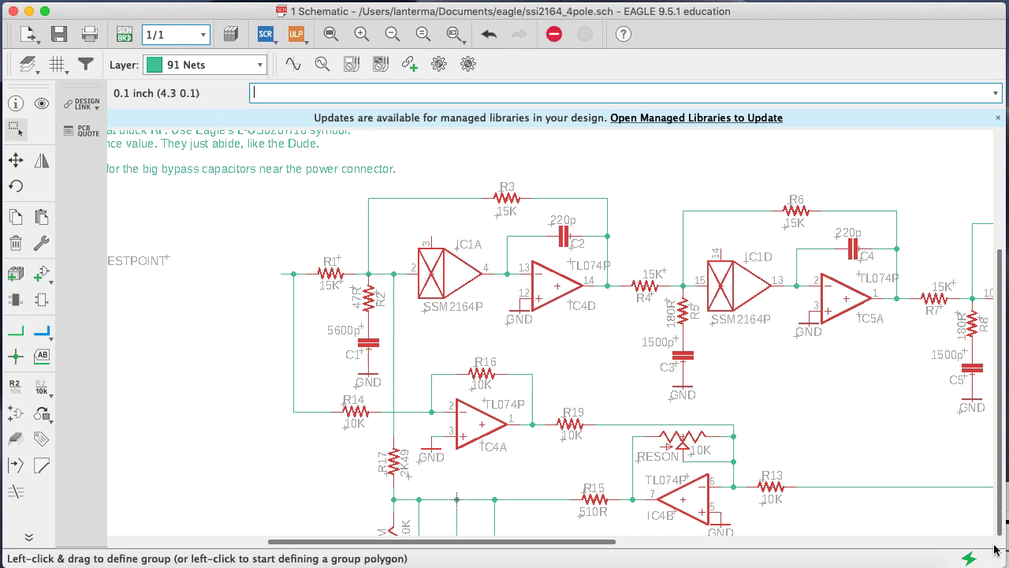
left_click(392, 34)
left_click(454, 34)
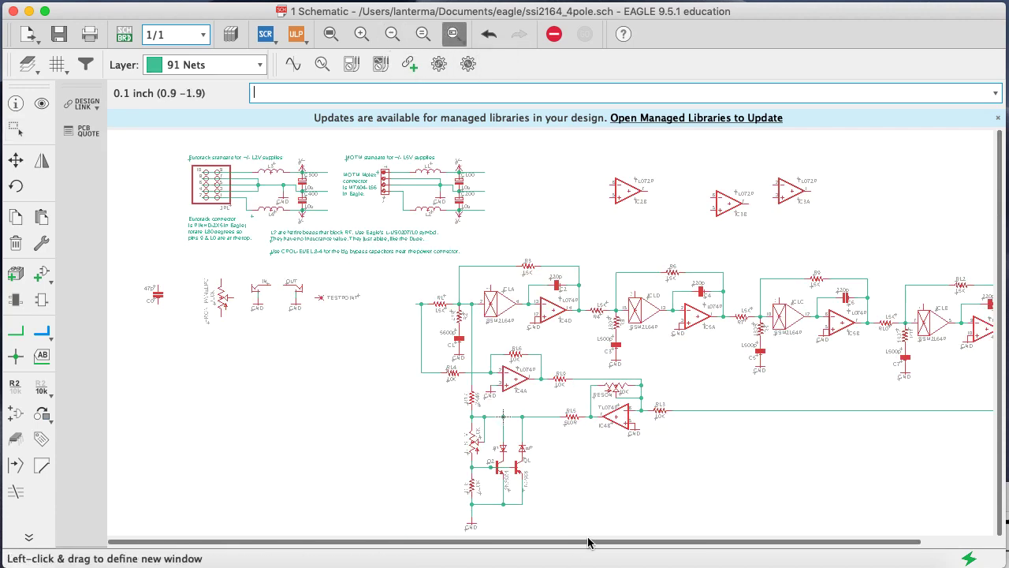
left_click_drag(555, 524, 432, 386)
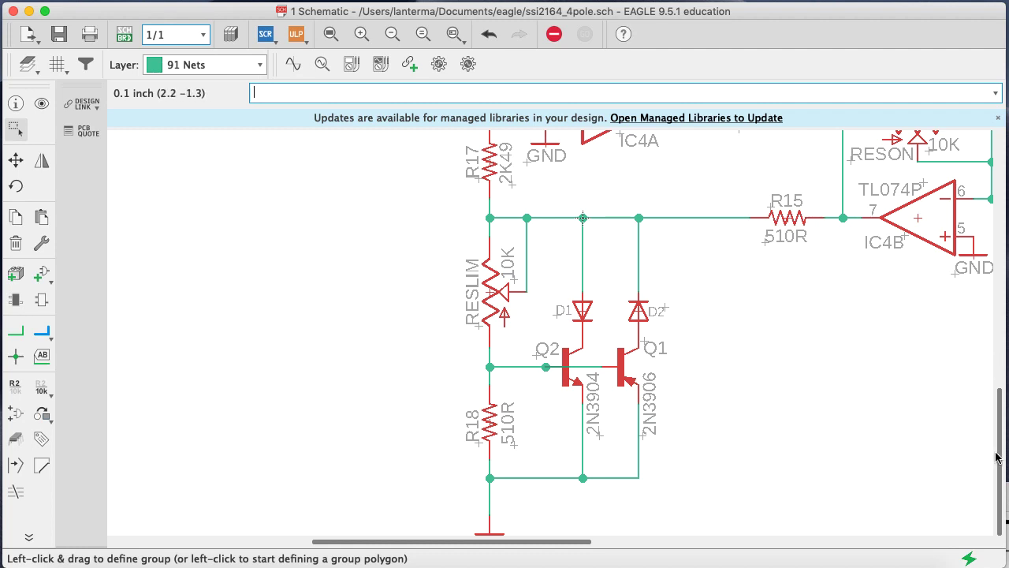
left_click_drag(997, 457, 995, 379)
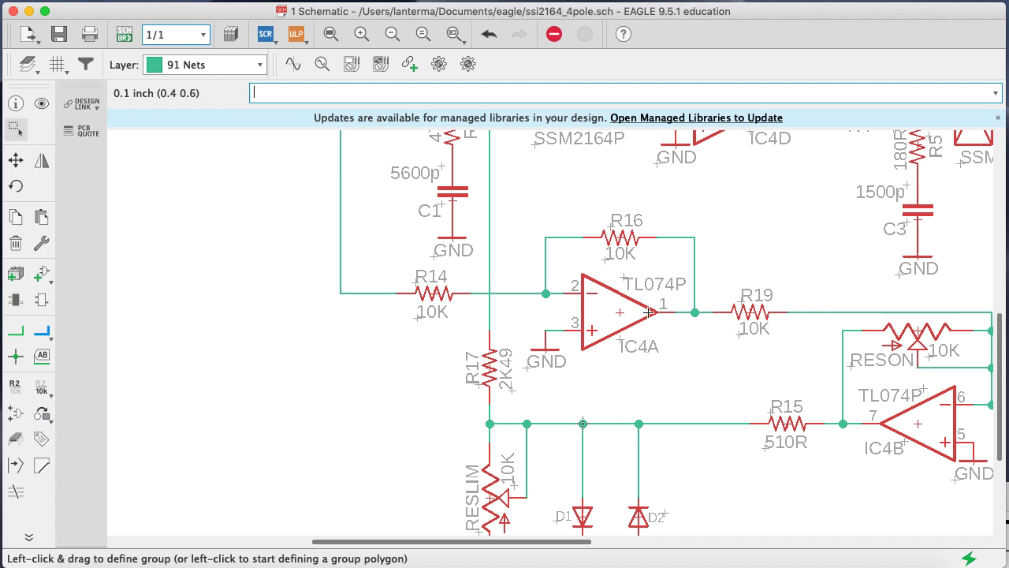
left_click(124, 36)
type("move R19")
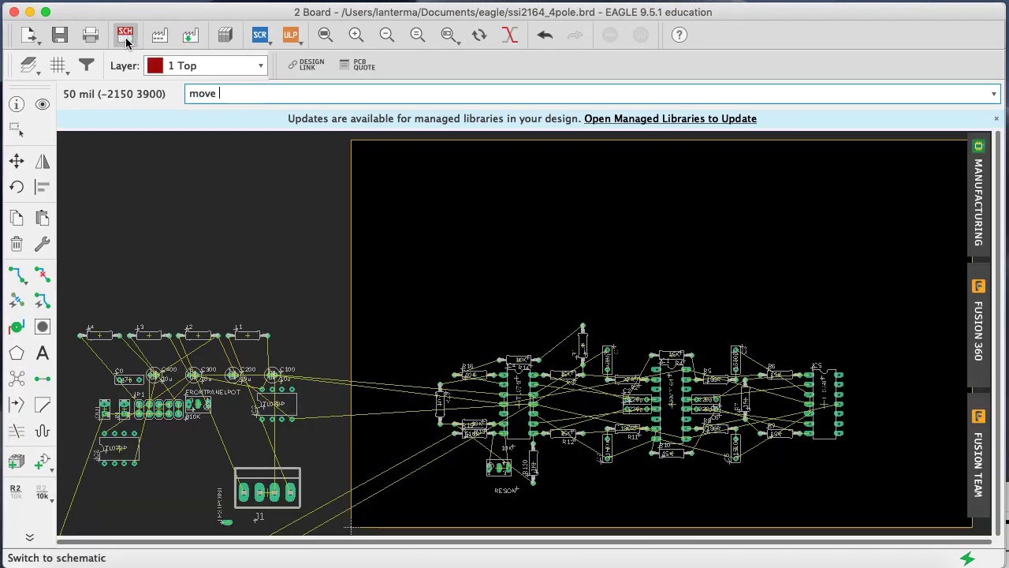
key("Return")
left_click(449, 386)
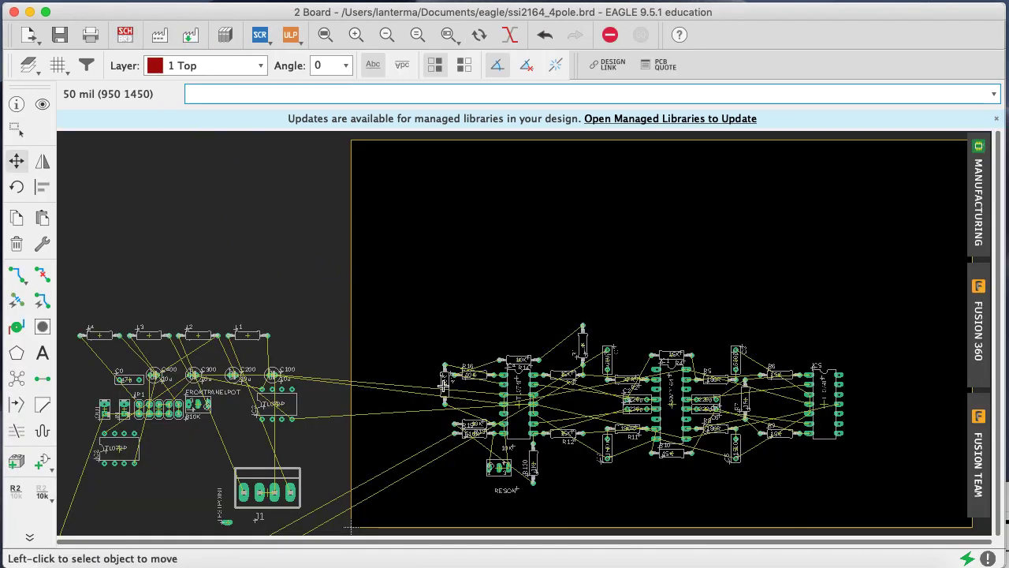
key("ctrl+z")
After checking the limiter circuit in the schematic, place D1 beside the RESON trimmer at about (1050 600) mil and recalculate the airwires
left_click(127, 35)
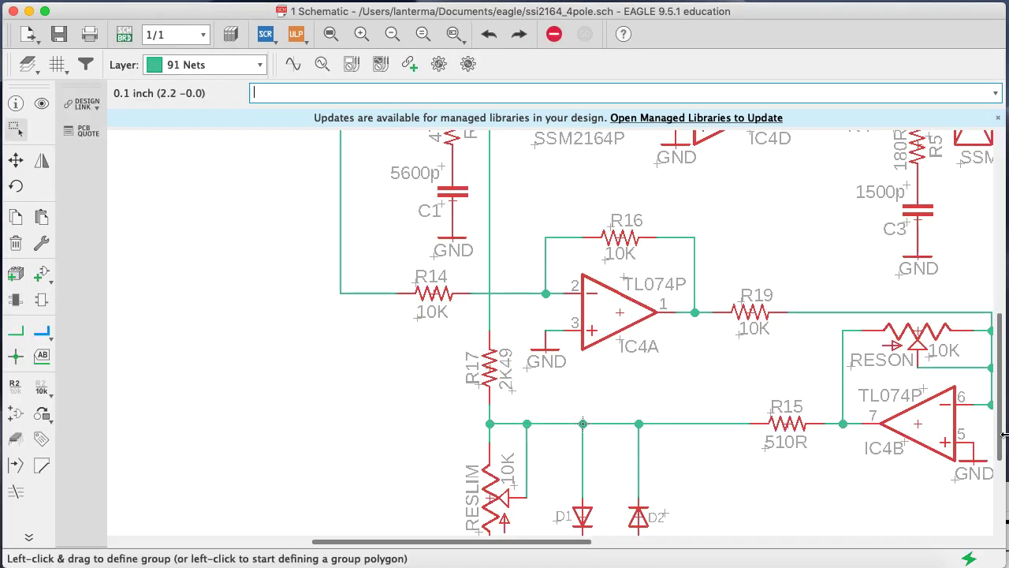
left_click_drag(1005, 434, 991, 471)
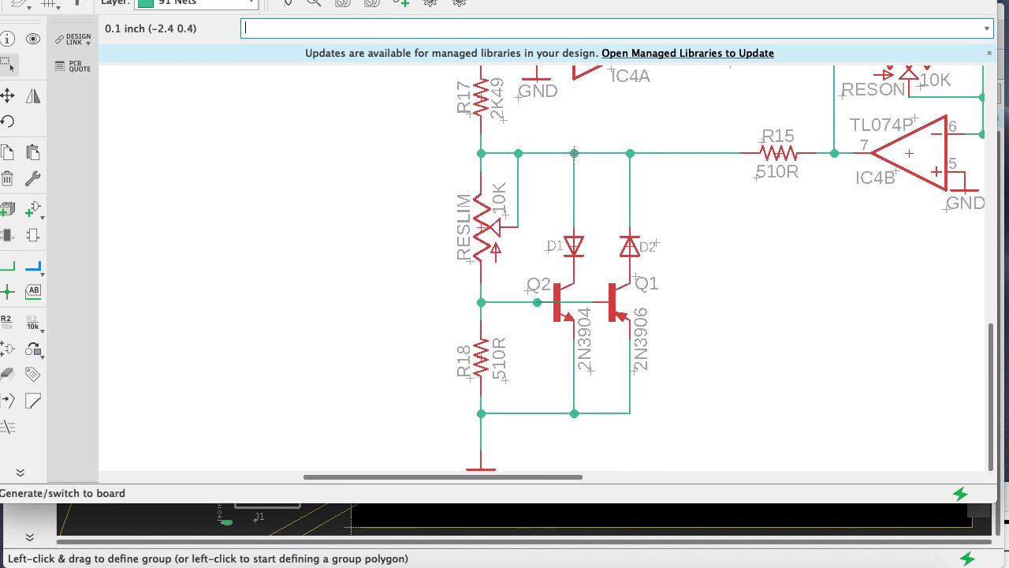
mouse_move(118, 0)
left_mouse_down()
mouse_move(119, 36)
mouse_move(122, 16)
left_mouse_up()
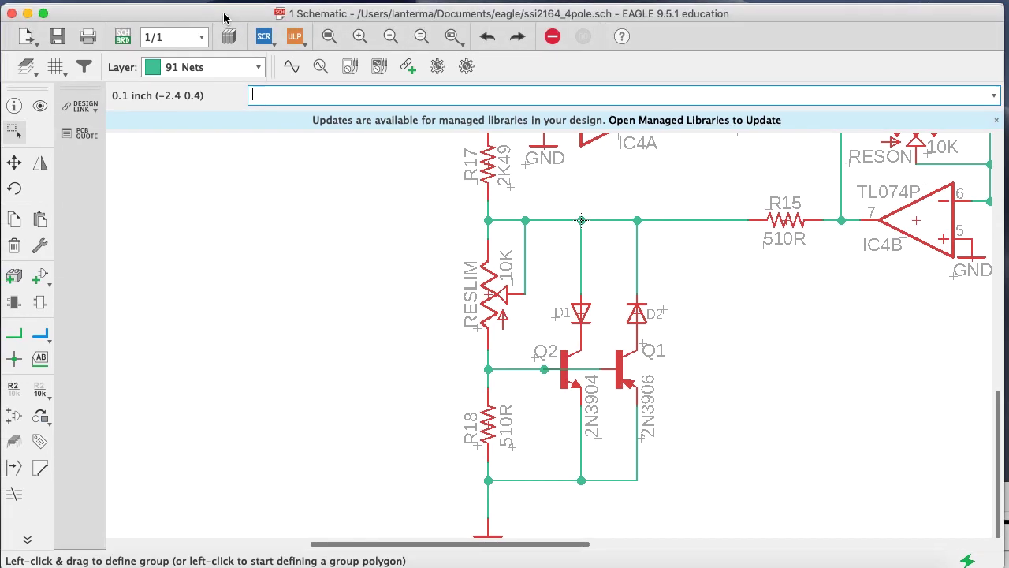
left_click(124, 40)
type("move D1")
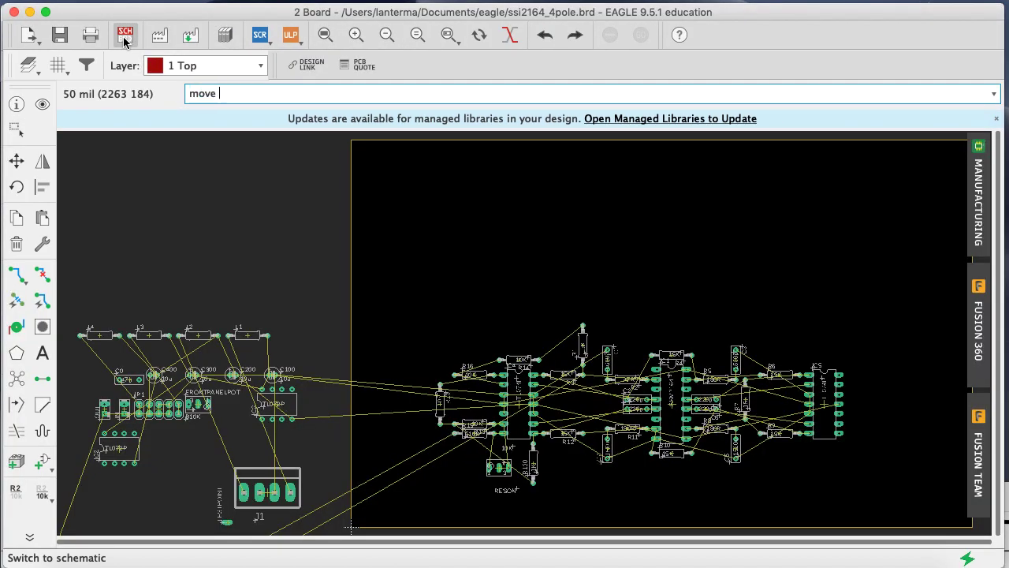
key("Return")
left_click(454, 468)
type("ratsnest")
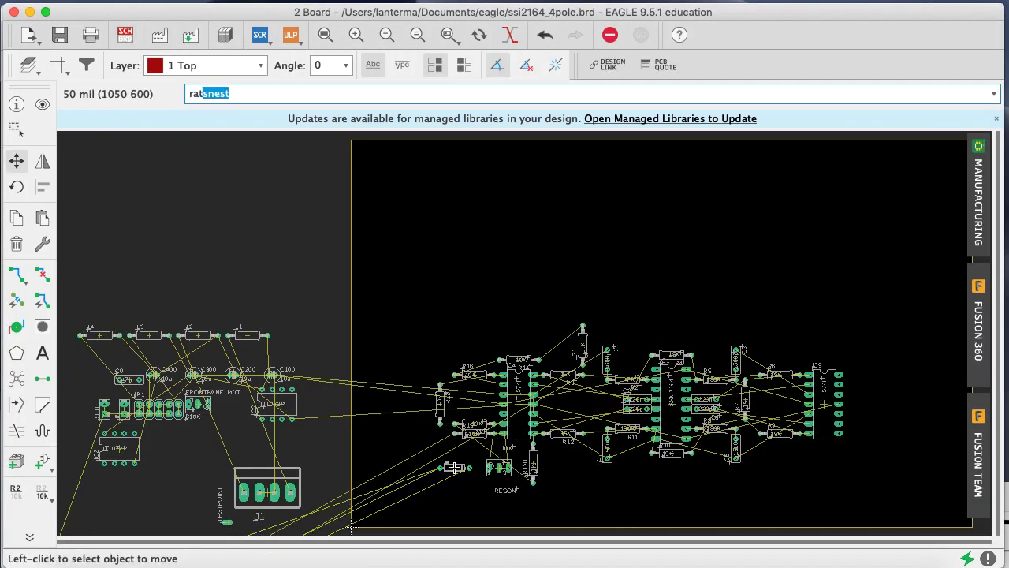
key("Return")
Rotate D1 to vertical and place it below R19 at about (950 800) mil
left_click(455, 467)
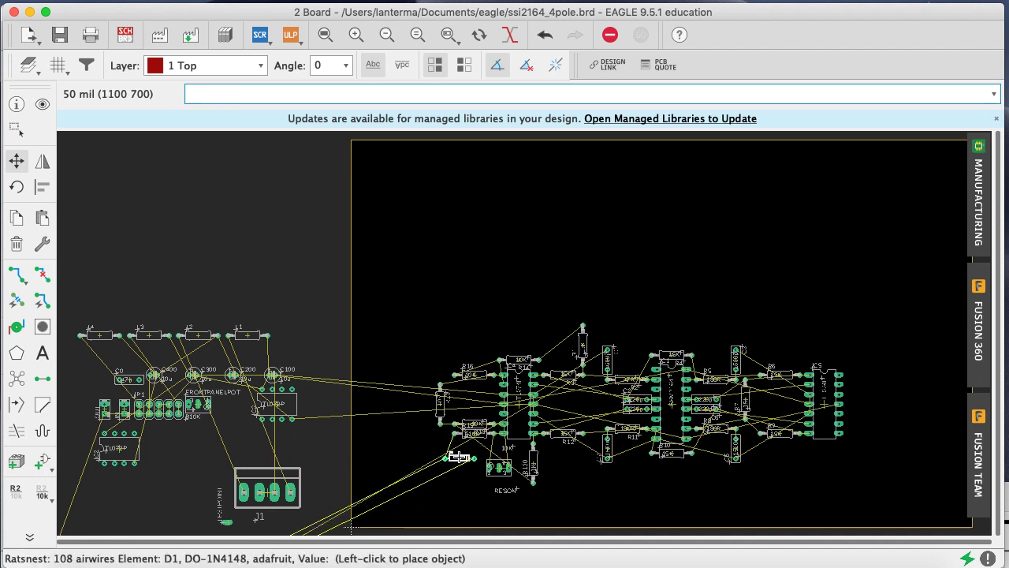
right_click(435, 453)
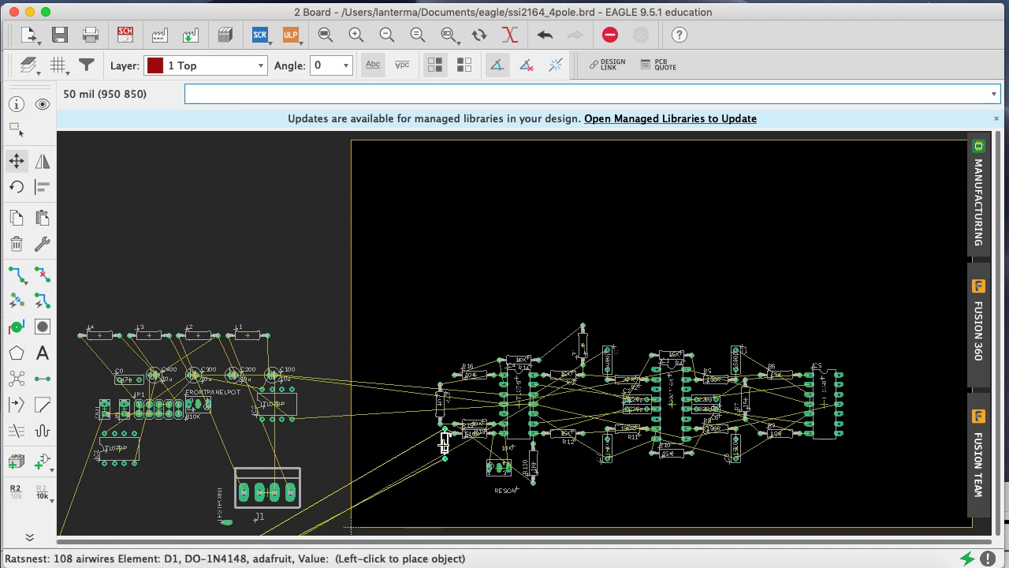
left_click(444, 451)
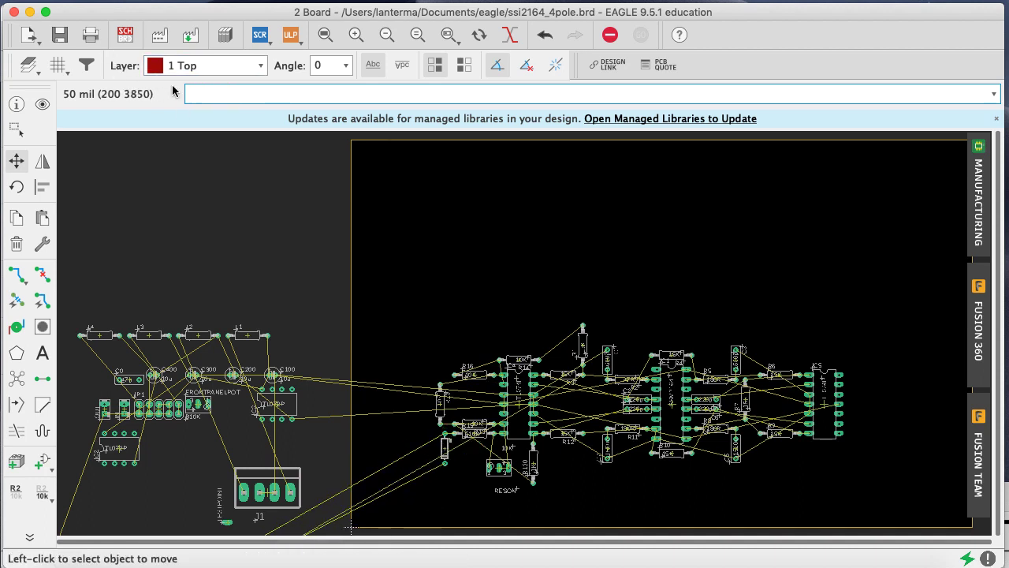
Move D2 onto the board, rotate it to vertical, recalculate the airwires and place it close beside D1 at about (850 800) mil
type("move d2")
key("Return")
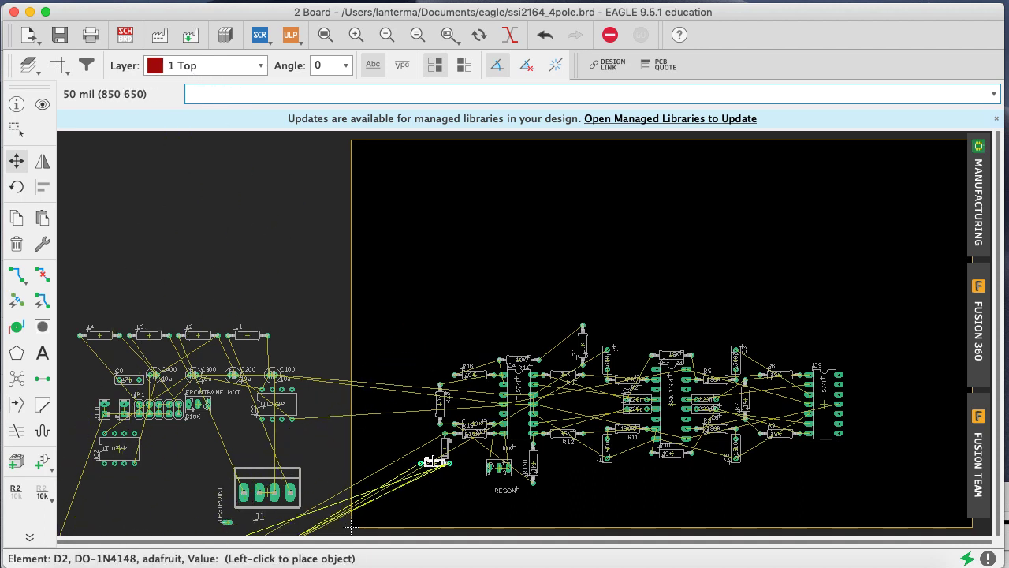
right_click(414, 445)
left_click(415, 448)
type("ratsnest")
key("Return")
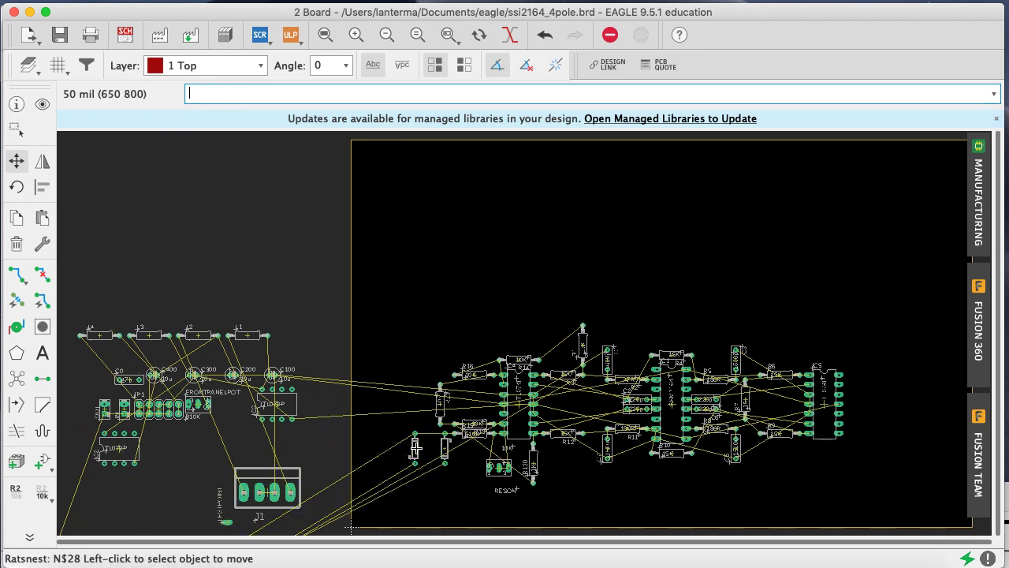
left_click(416, 448)
left_click(435, 448)
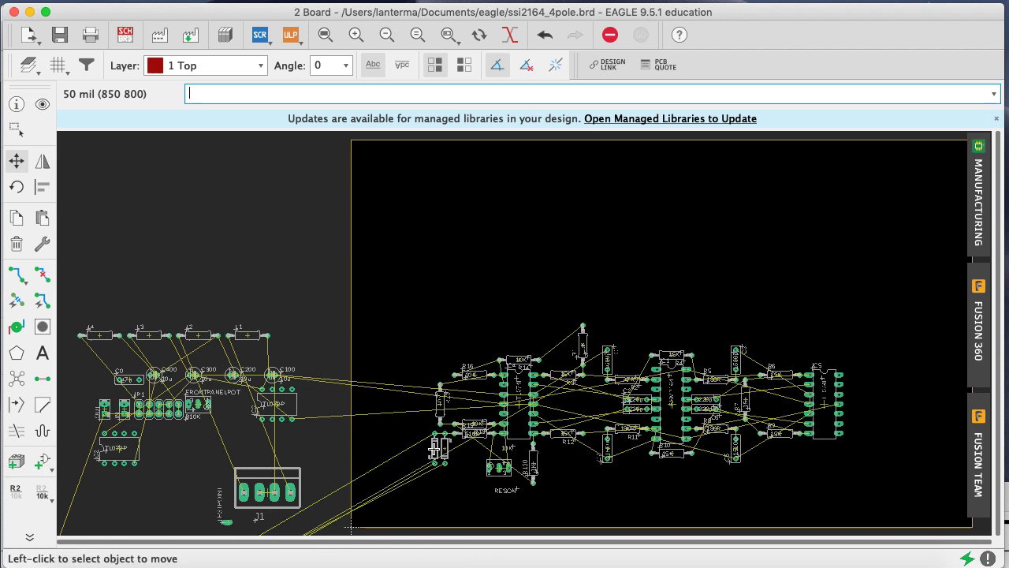
Try rotating D2 in place beside D1 to compare its airwires
left_click(431, 448)
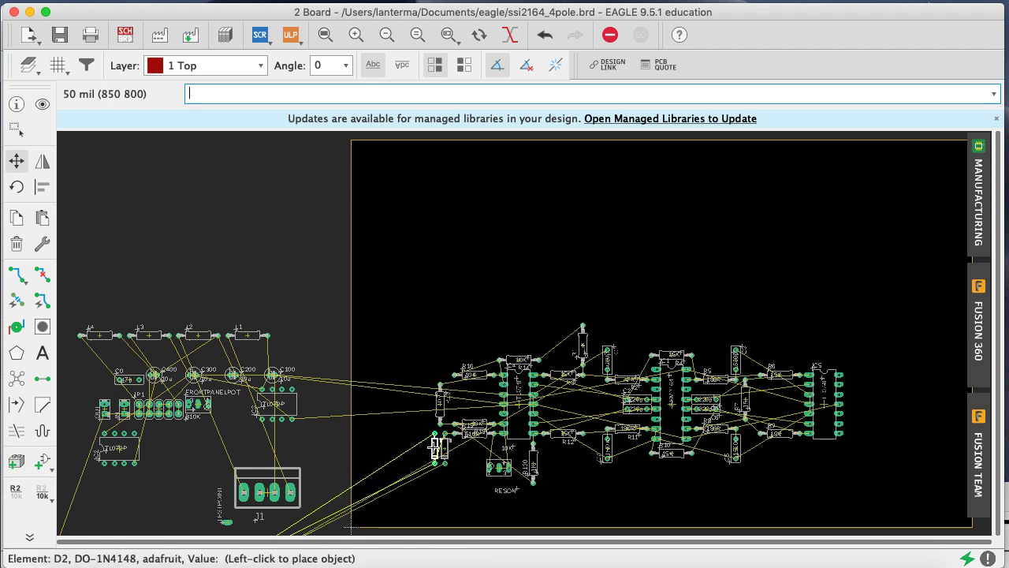
right_click(433, 448)
right_click(434, 448)
left_click(434, 448)
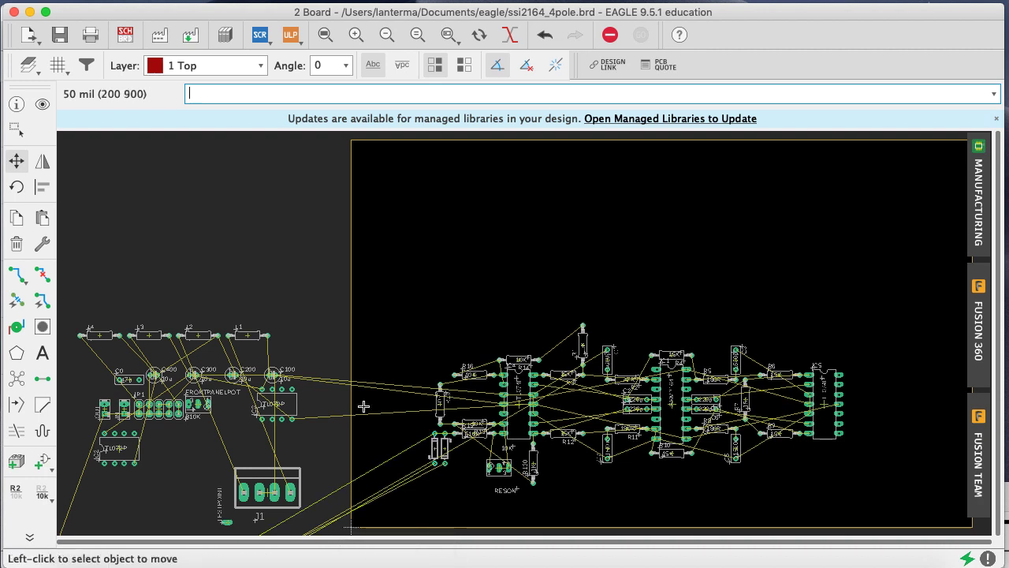
After checking the limiter circuit in the schematic, place transistor Q1 below diode D2 at about (850 450) mil on the board
left_click(125, 35)
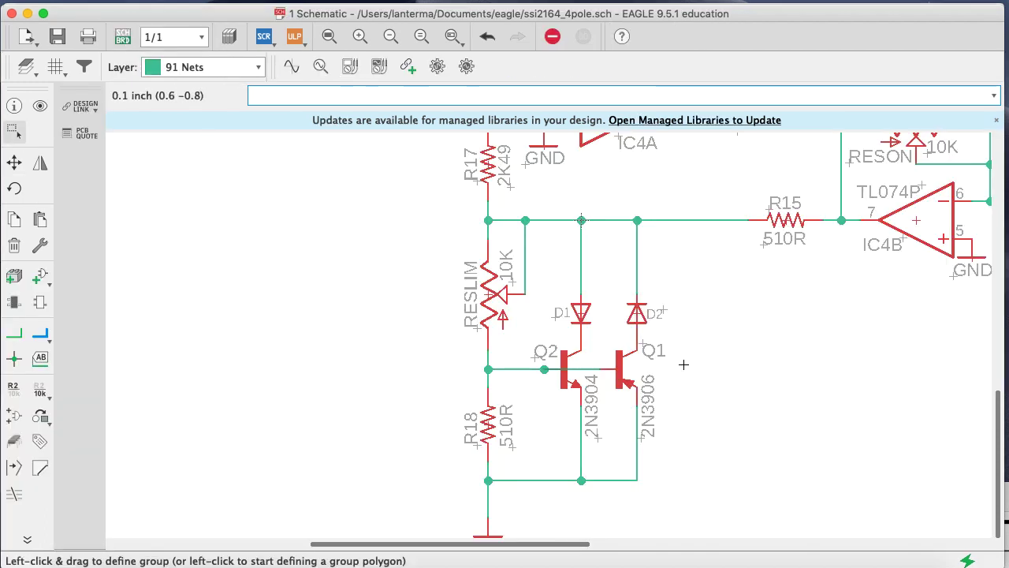
left_click(120, 35)
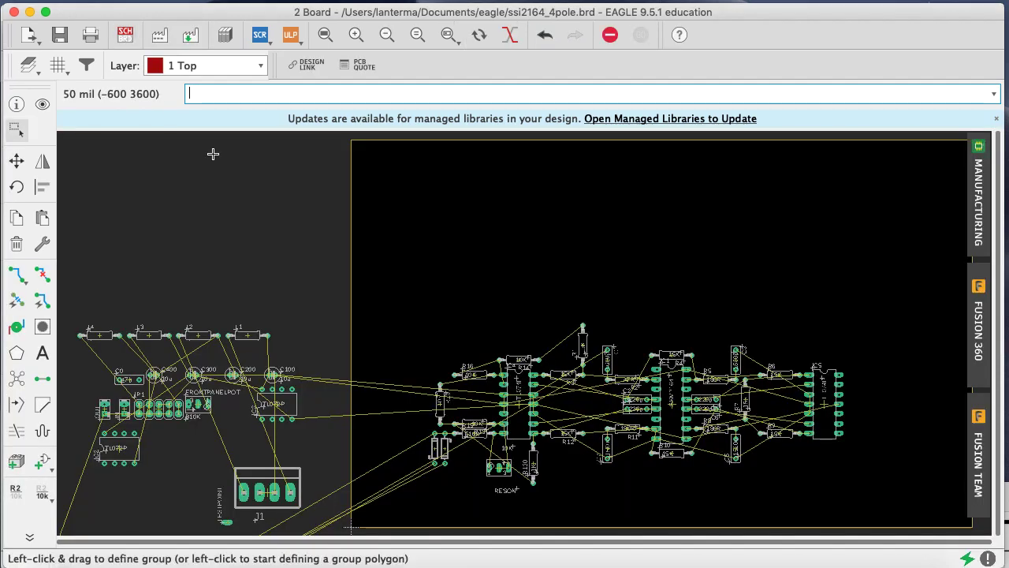
type("move Q1")
key("Return")
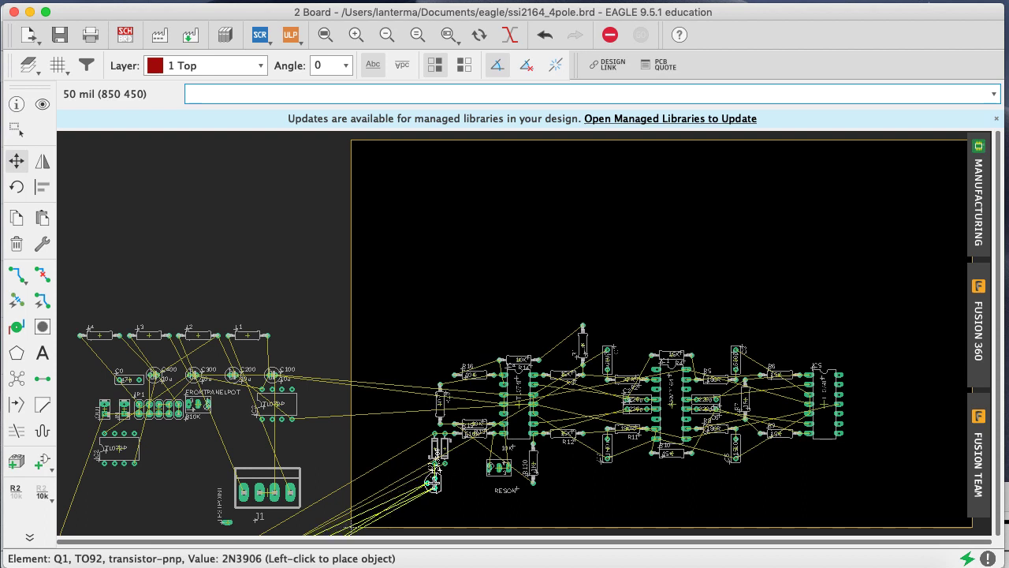
left_click(433, 483)
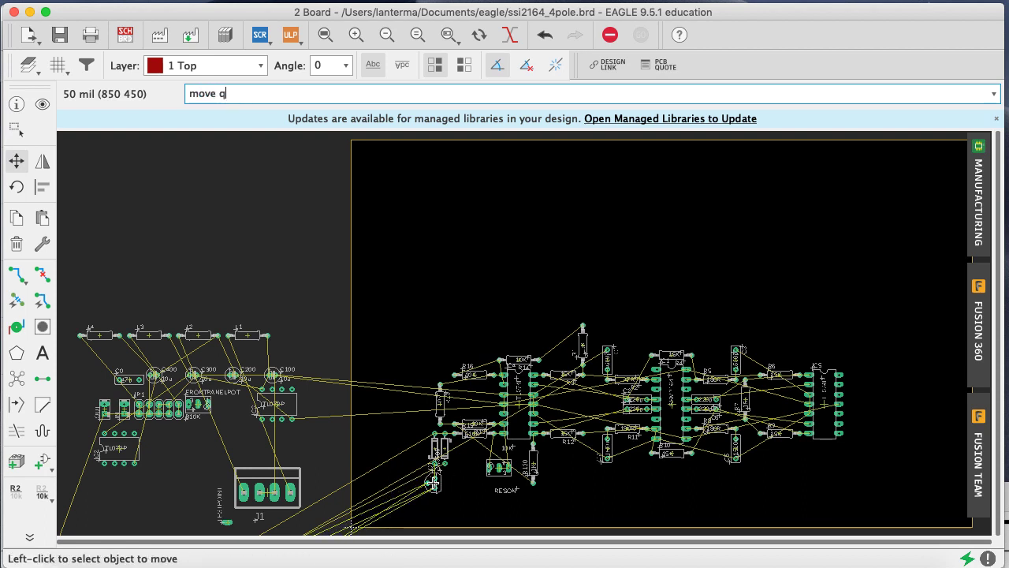
Place transistor Q2 beside Q1 at about (1000 450) mil, rotated so the flat sides of both transistors face each other
type("2")
key("Return")
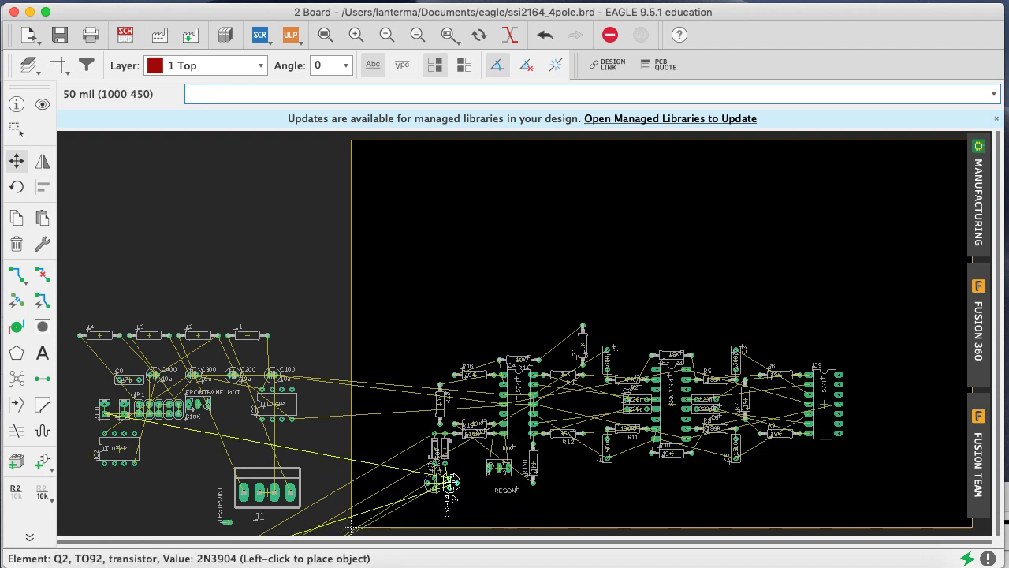
type("ratsnest")
left_click(449, 480)
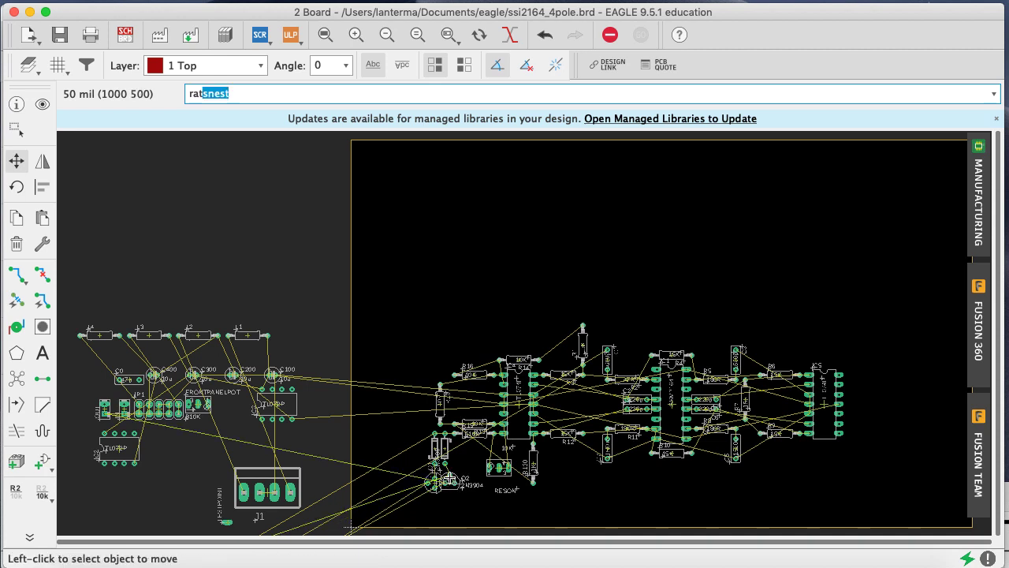
left_click(448, 479)
right_click(446, 481)
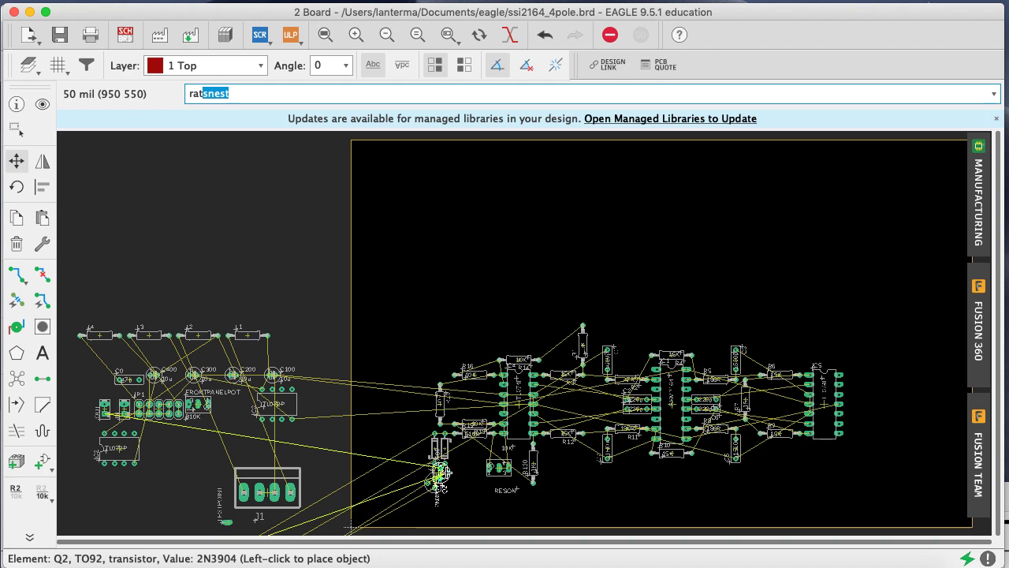
left_click(443, 479)
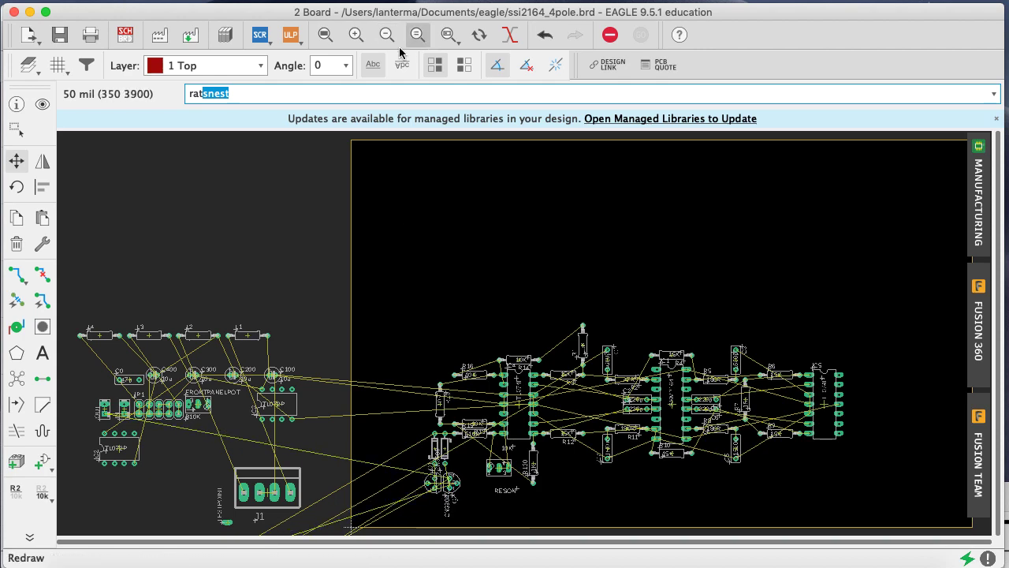
Recalculate the airwires and check the connections between diodes D1 and D2 and transistors Q1 and Q2 up close
left_click(448, 34)
left_click_drag(473, 511, 427, 430)
type("rats")
key("Return")
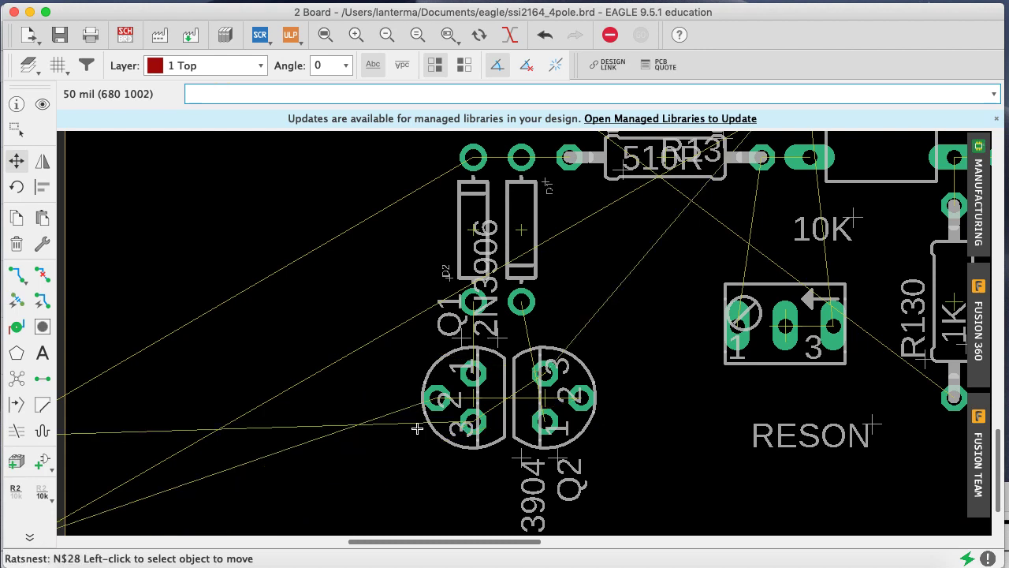
left_click(386, 34)
left_click(387, 35)
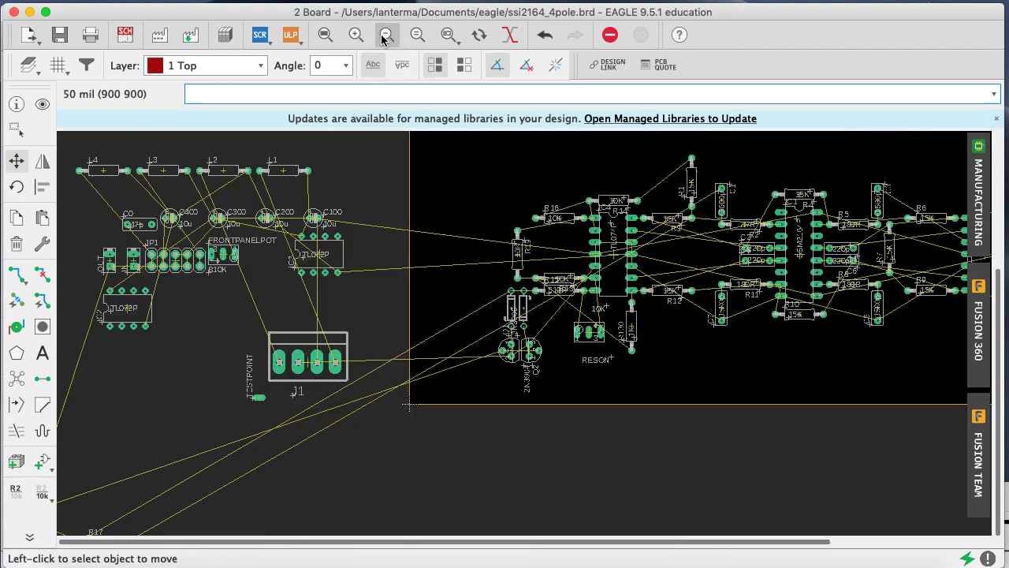
After checking the schematic, bring resistor R18 onto the board near the transistors, rotate it to vertical and recalculate the airwires
left_click(125, 35)
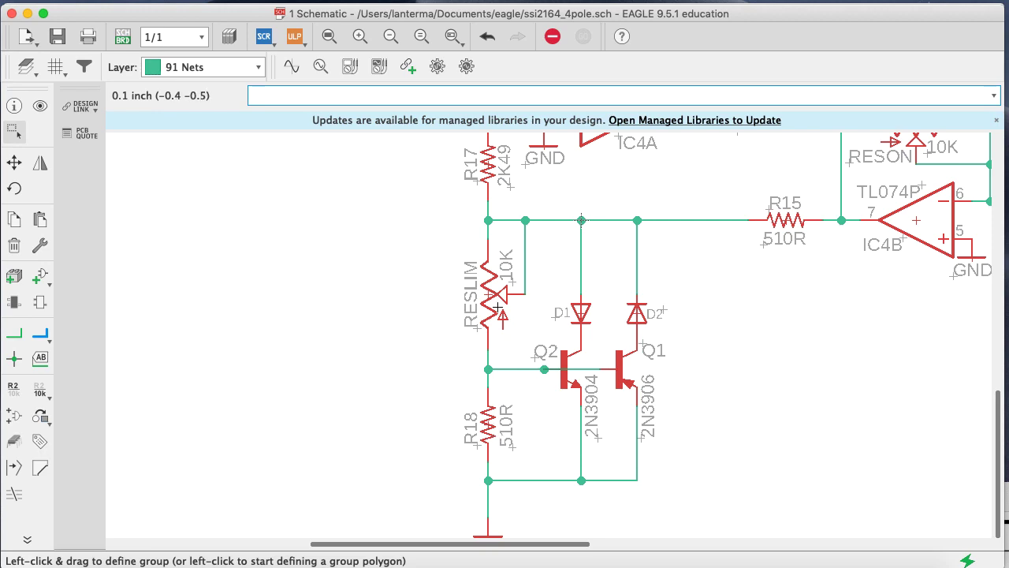
left_click(130, 34)
type("move r18")
key("Return")
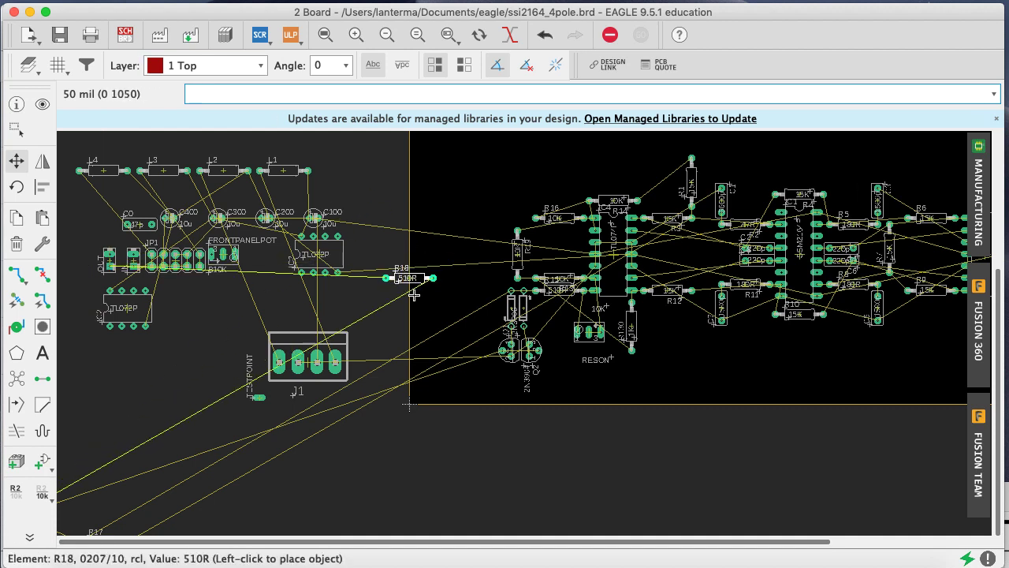
right_click(482, 332)
left_click(482, 332)
type("ratsnest")
key("Return")
left_click(482, 332)
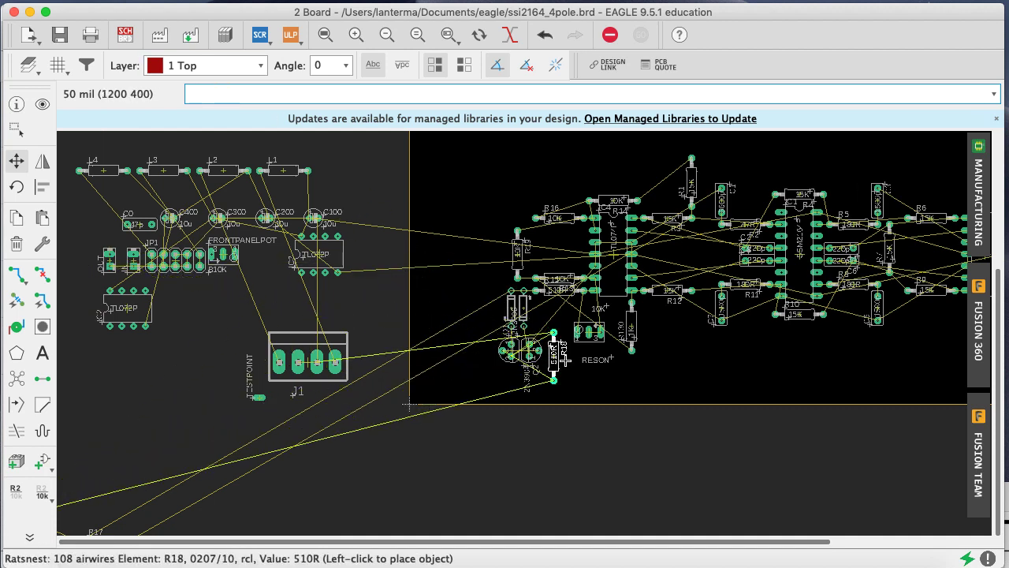
Compare rotations of R18 and place it vertically between Q2 and the RESON trimmer at about (1200 550) mil
right_click(570, 364)
right_click(573, 352)
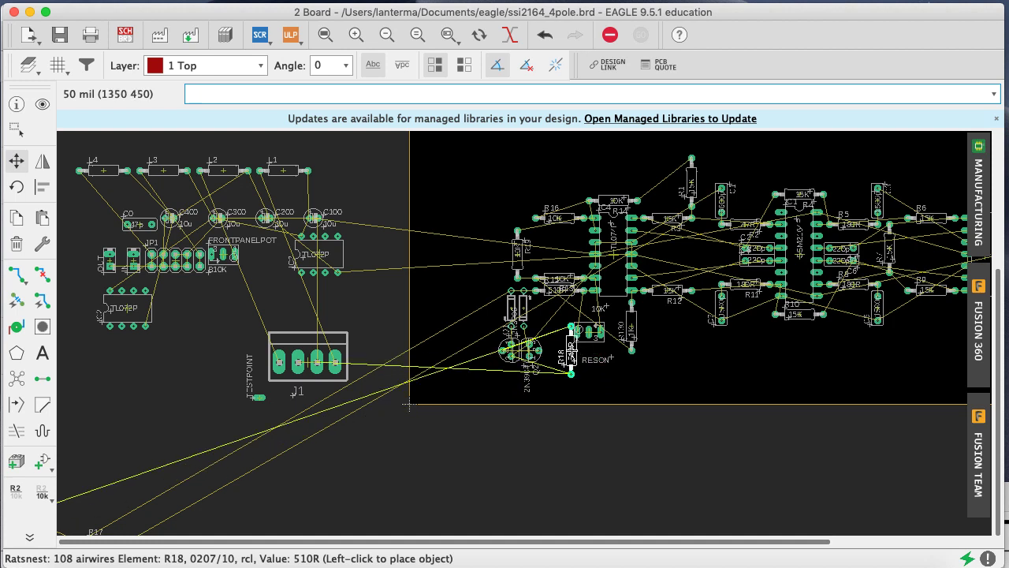
right_click(553, 339)
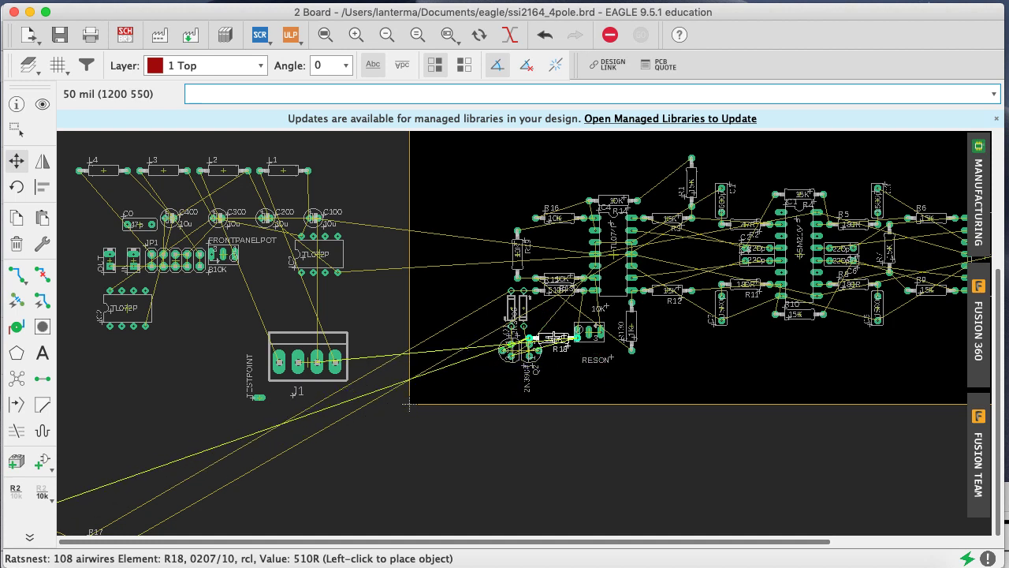
right_click(554, 339)
left_click(554, 338)
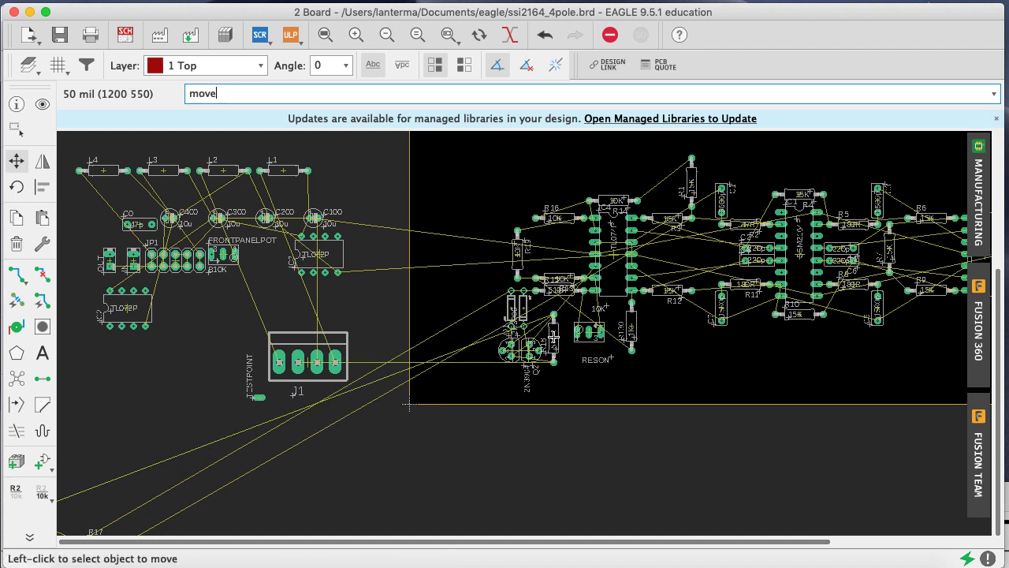
Place the RESLIM trimmer beside diode D2 at about (550 800) mil and save the board
type("move reslim")
key("Return")
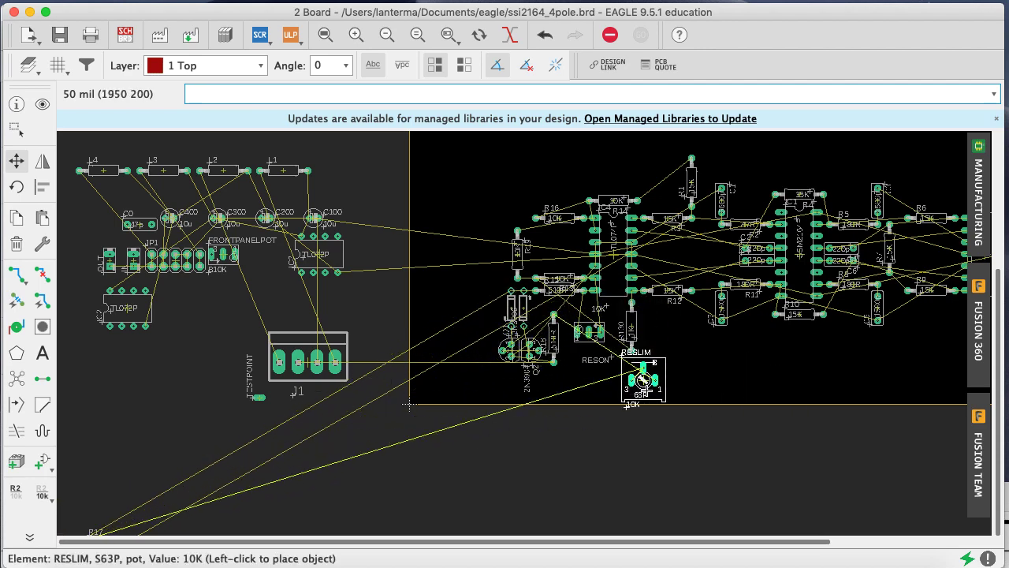
left_click(475, 307)
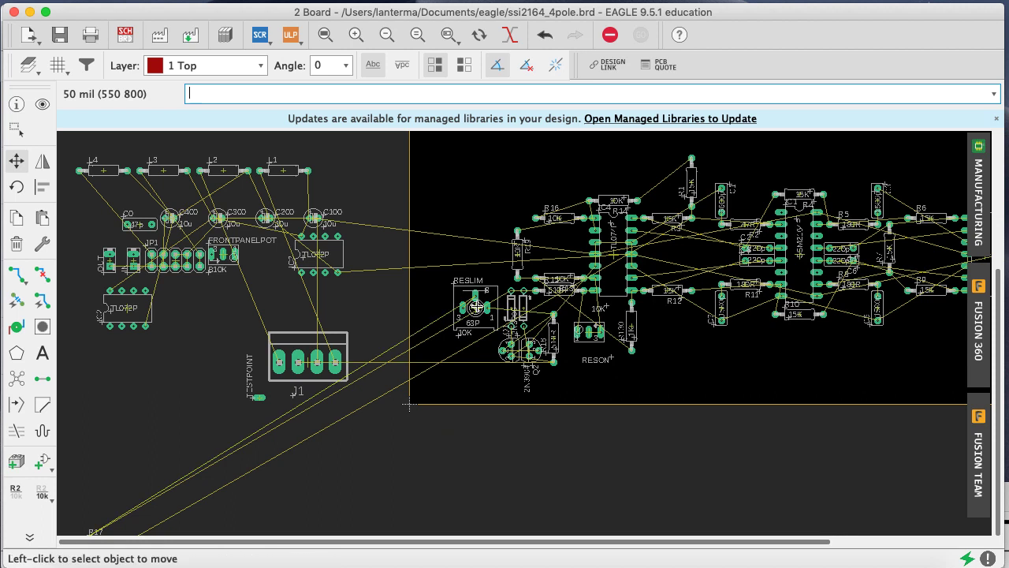
key("super+s")
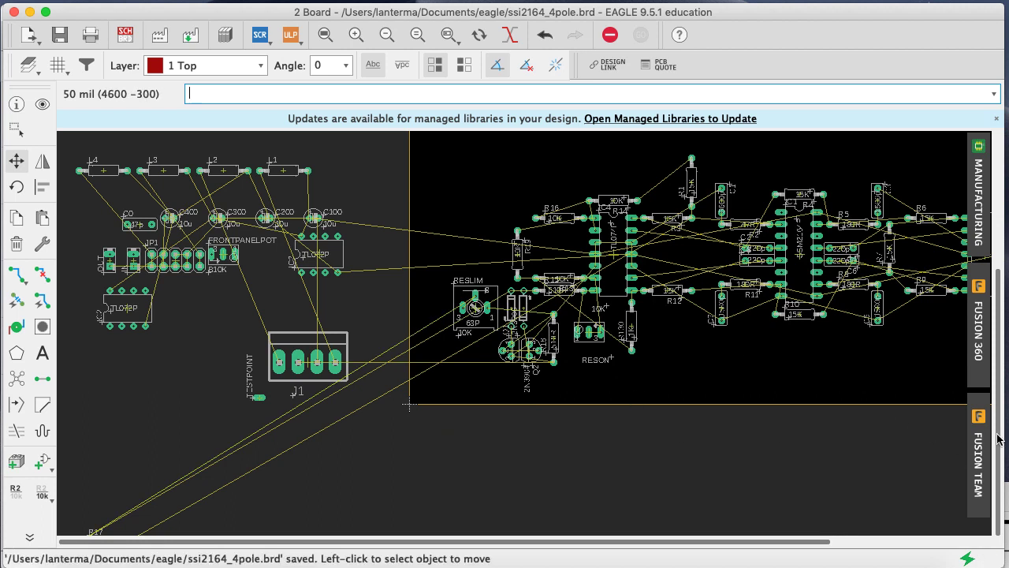
scroll(997, 440, "up", 3)
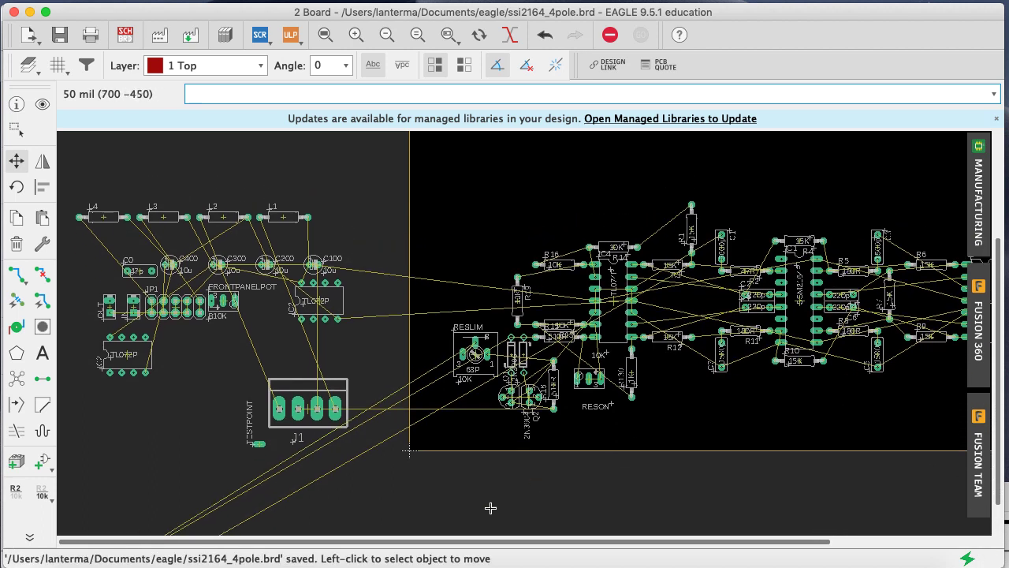
left_click_drag(440, 541, 578, 542)
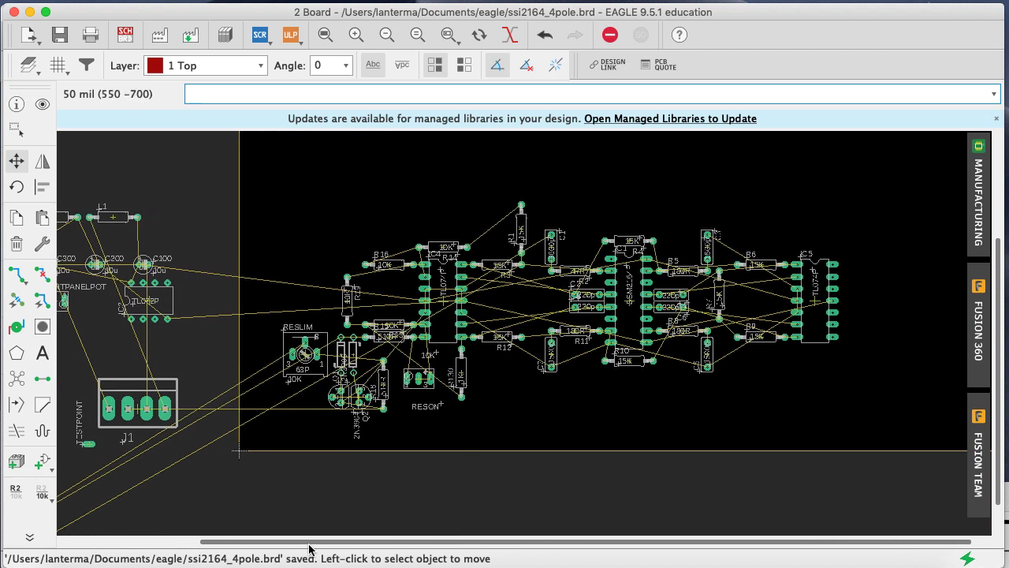
left_click_drag(310, 542, 171, 544)
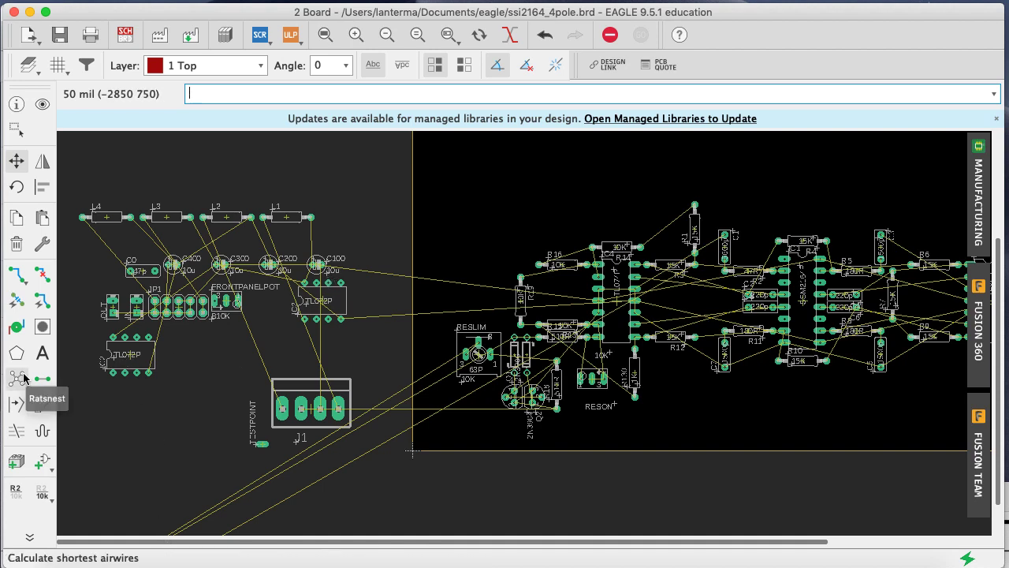
Delete the unused TL072P op-amp gates IC2B, IC3B and IC3A from the schematic and save the design
left_click(126, 34)
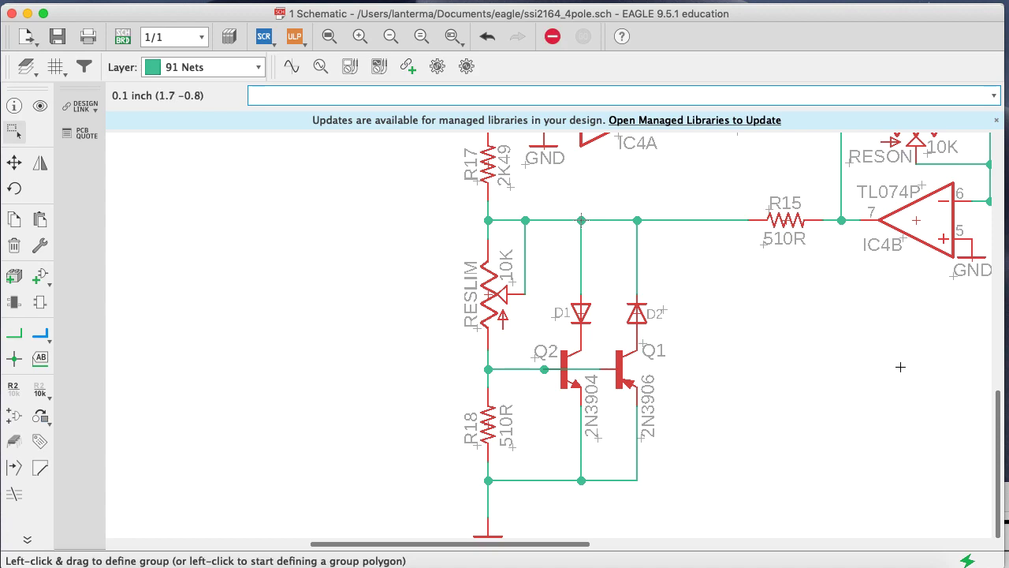
left_click_drag(587, 545, 479, 547)
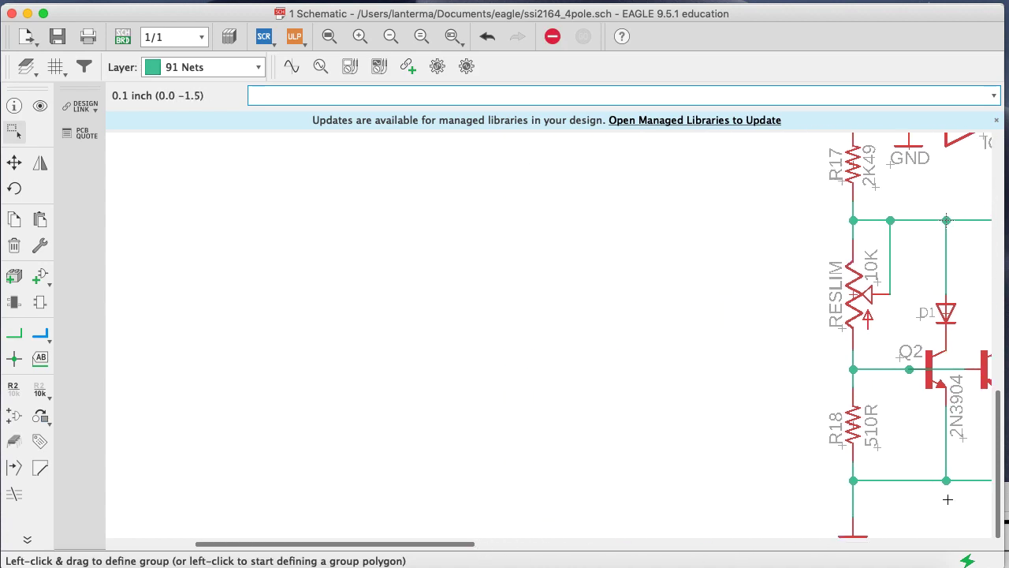
left_click_drag(1002, 445, 1001, 277)
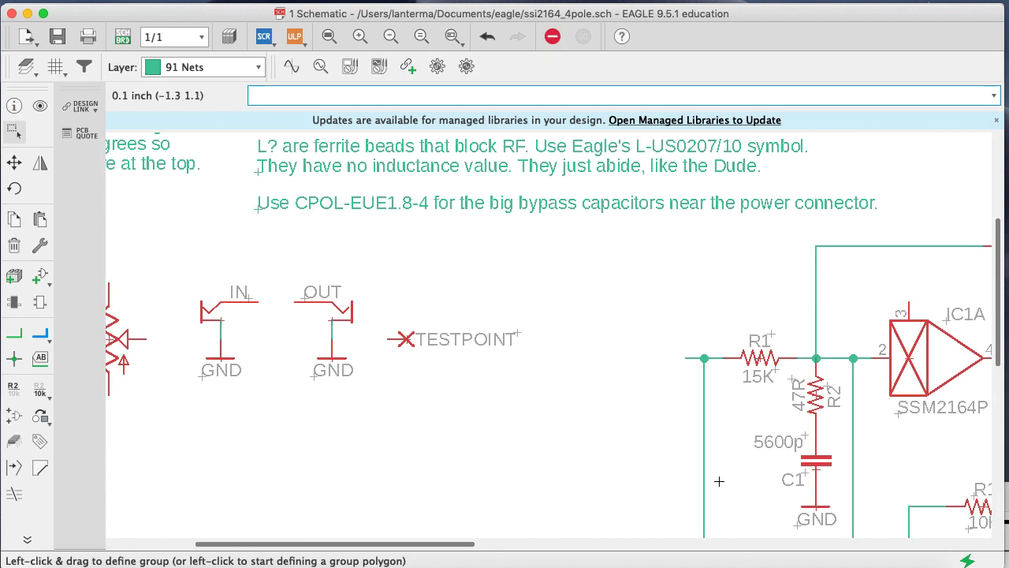
left_click_drag(470, 549, 721, 555)
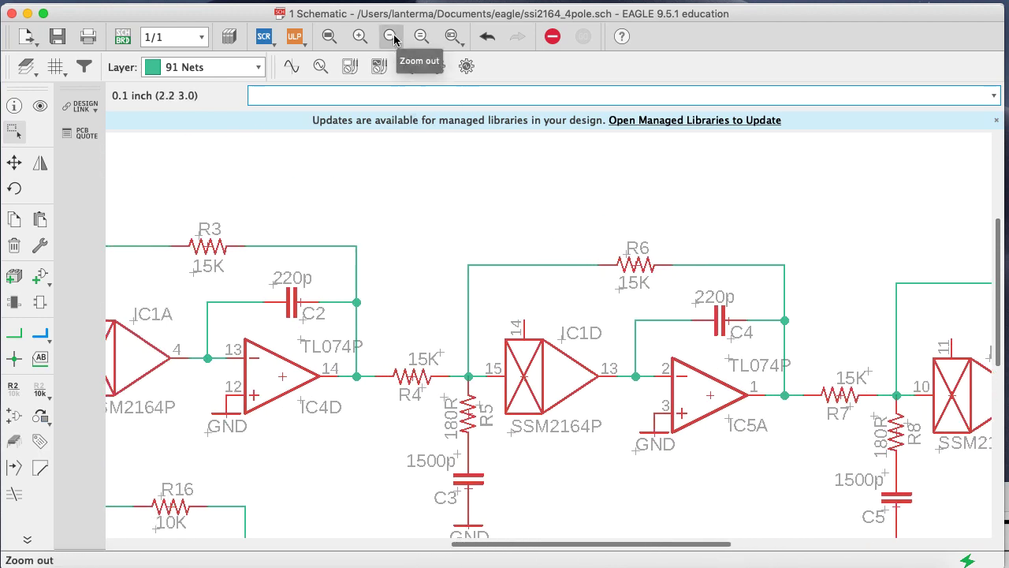
left_click(392, 37)
type("delete")
key("Return")
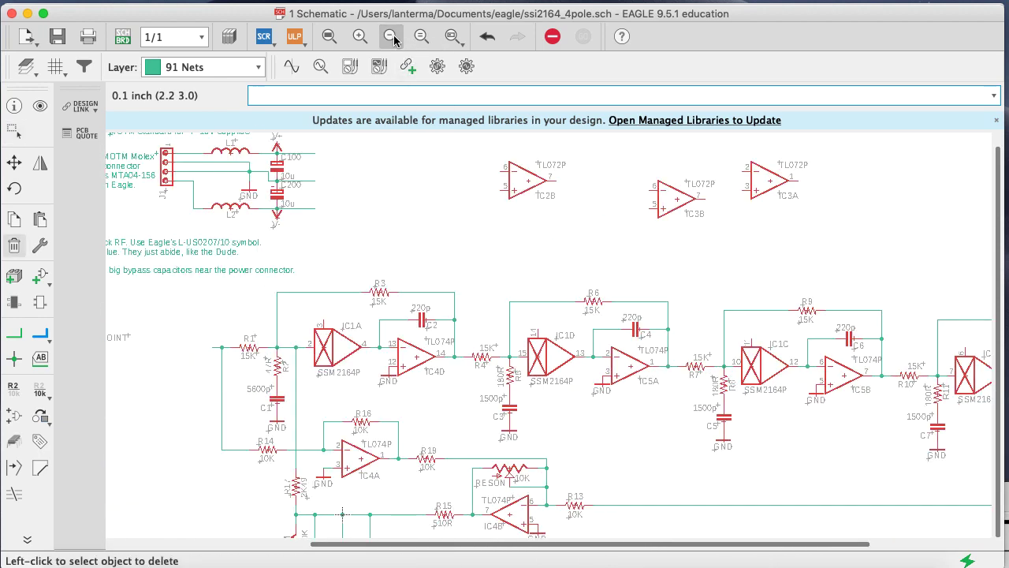
left_click(530, 179)
left_click(683, 200)
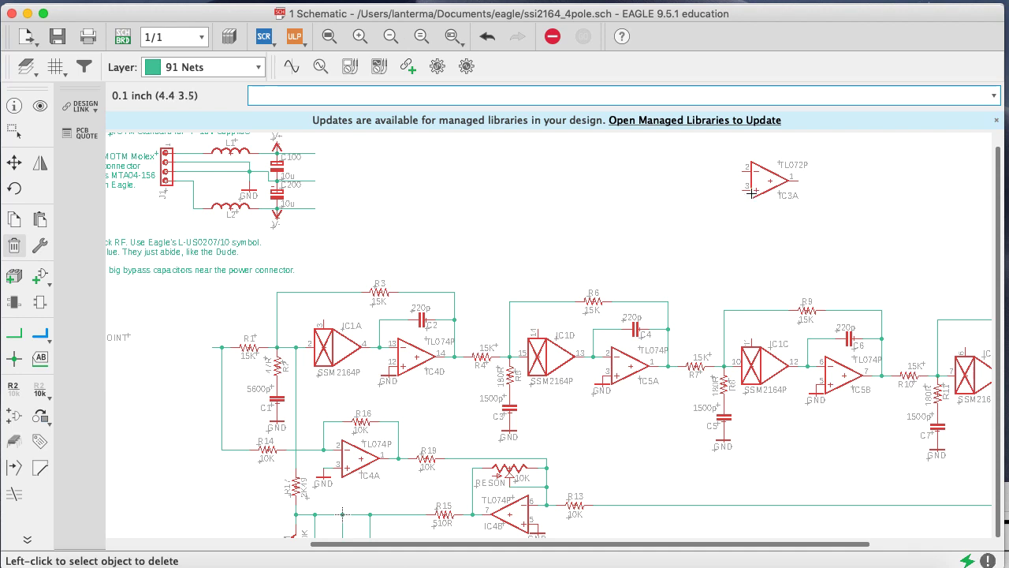
left_click(772, 181)
key("super+s")
Invoke power gate E (VCCBLK) of the SSM2164P IC1 and place it in the empty area above the IC1D stage
left_click_drag(544, 544, 416, 556)
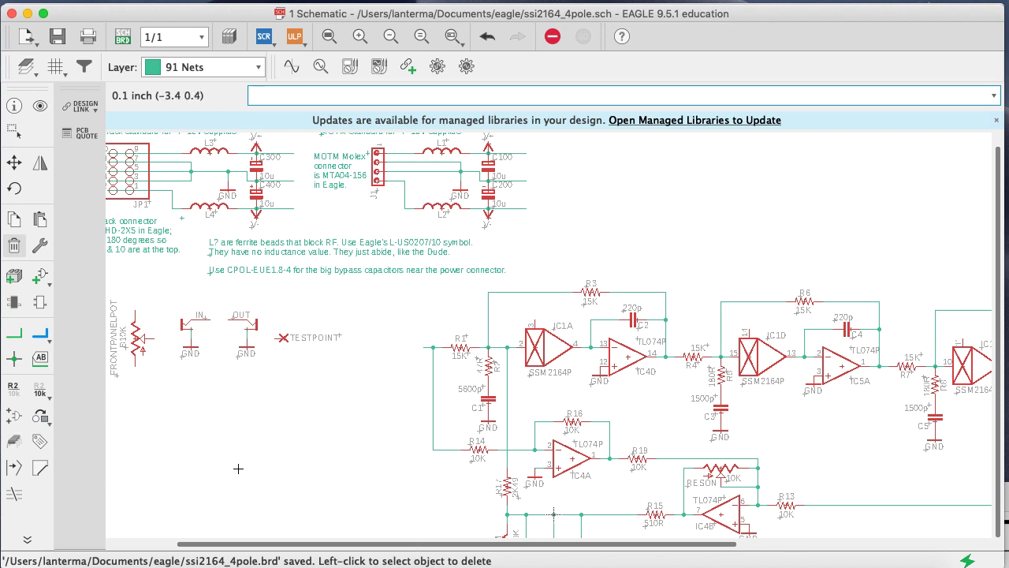
left_click_drag(273, 545, 226, 546)
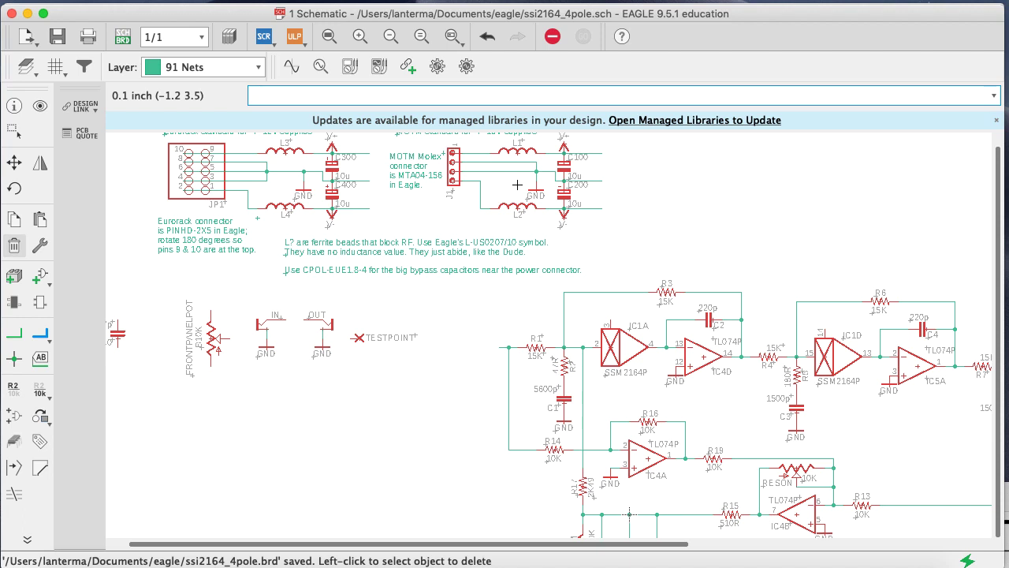
left_click_drag(533, 546, 780, 546)
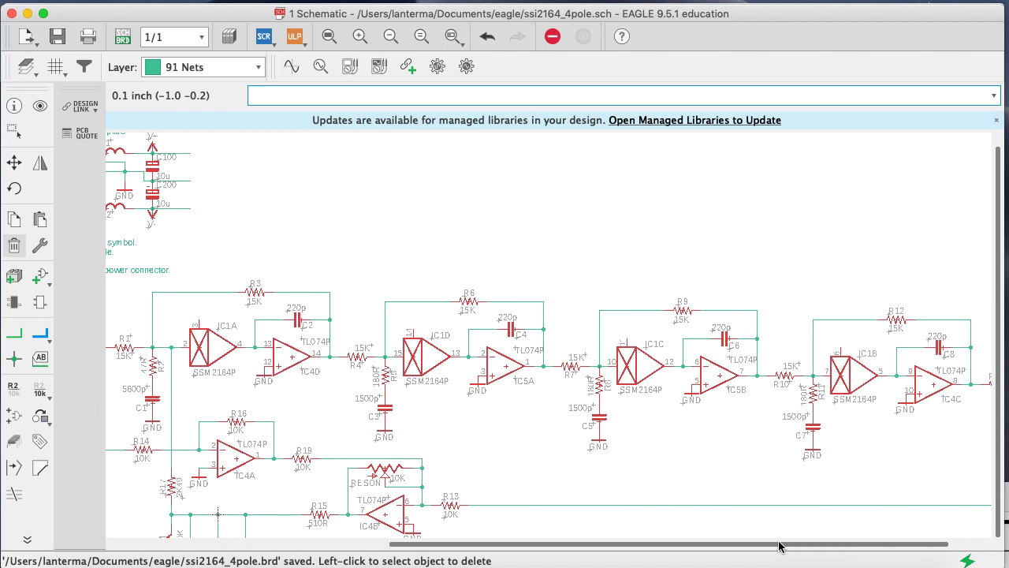
key("Return")
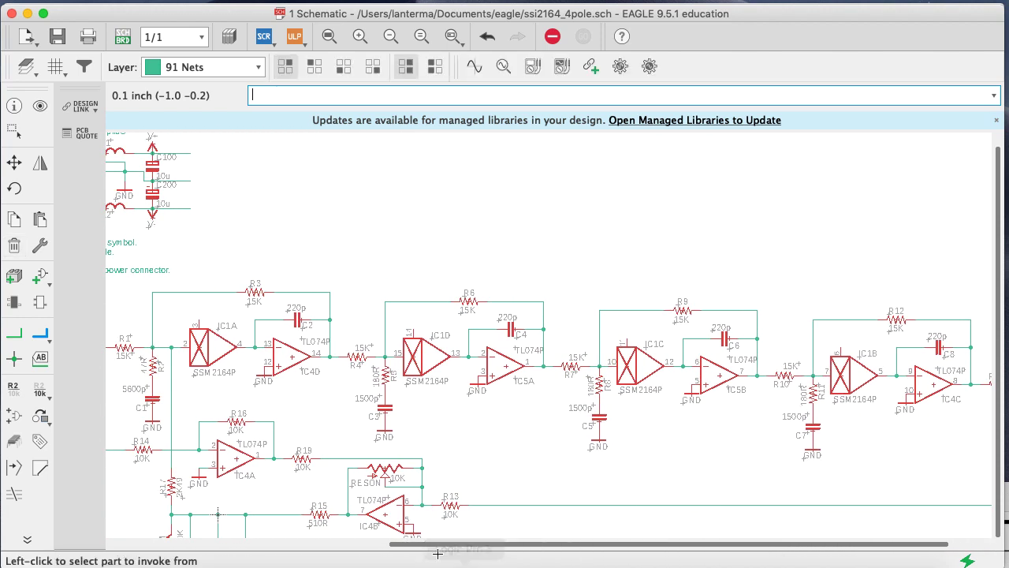
left_click(198, 350)
left_click(202, 339)
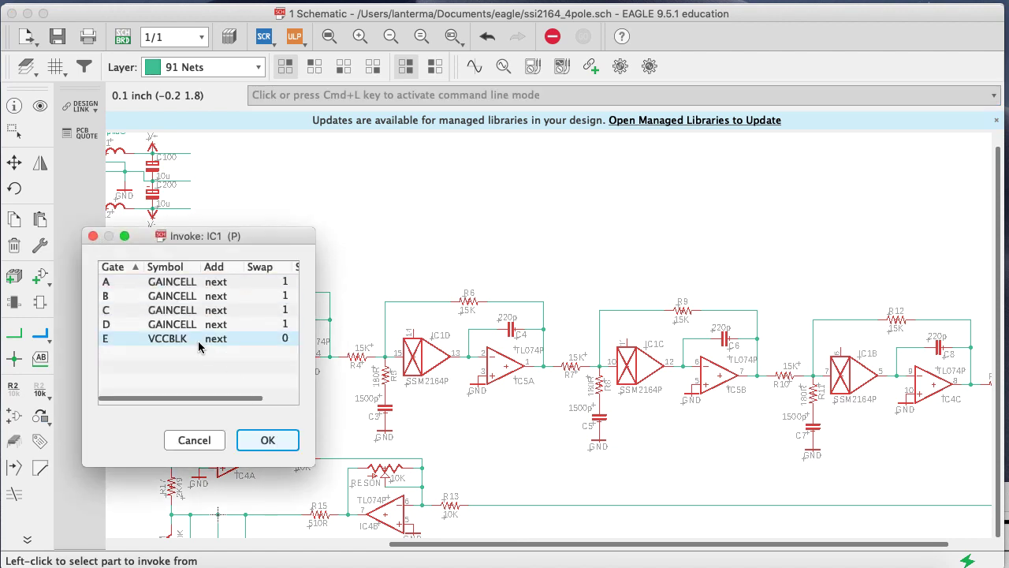
left_click(273, 439)
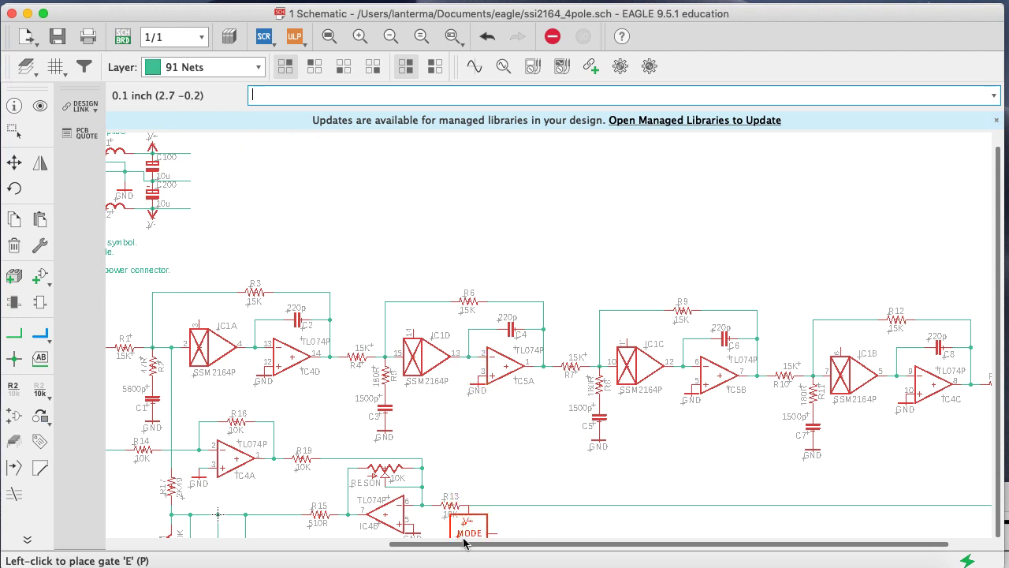
scroll(410, 541, "left", 5)
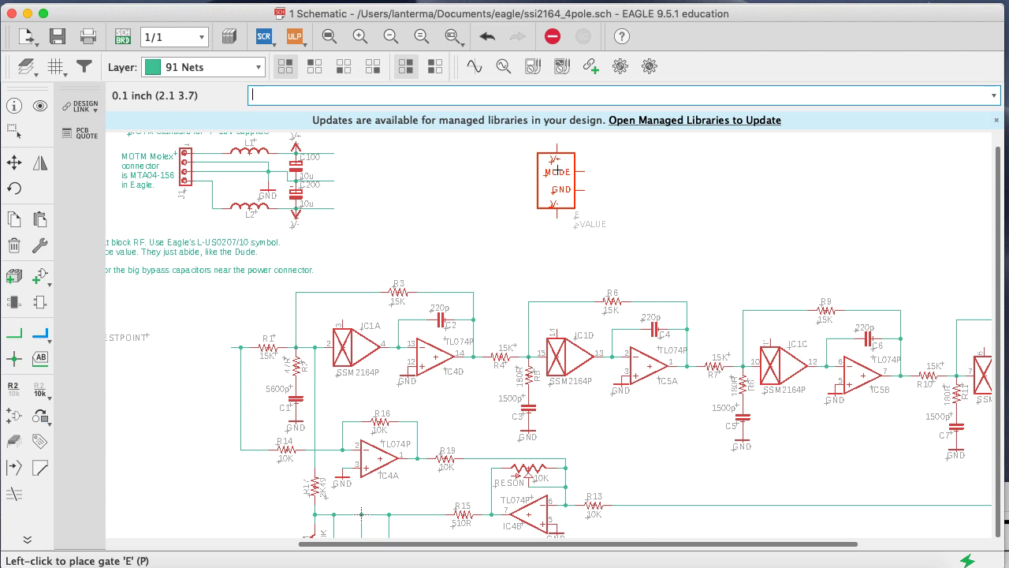
left_click(556, 171)
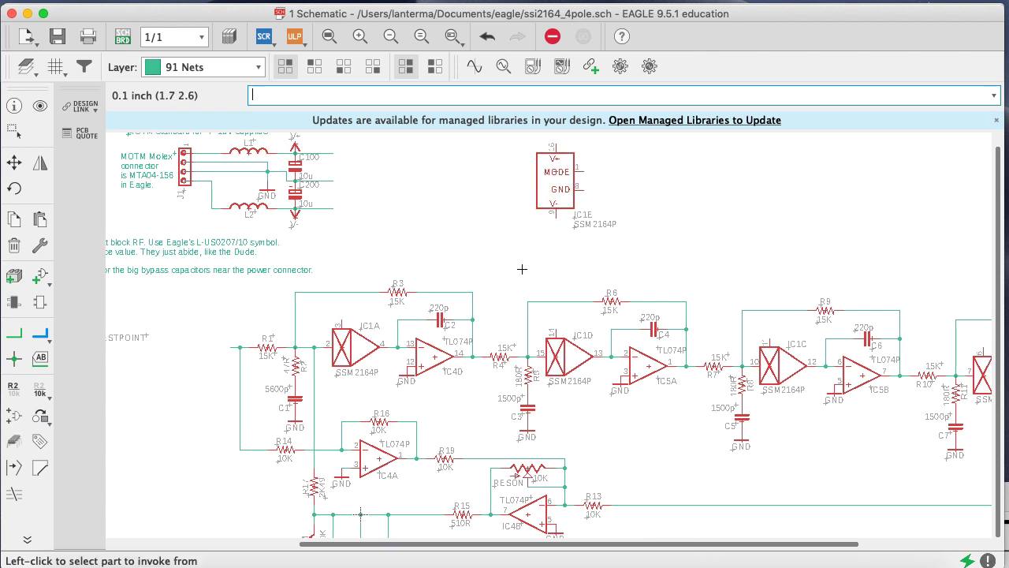
Invoke power gate P (PWR+-) of op-amp IC4 and place it just right of bypass capacitors C100 and C200
type("voke")
key("Return")
left_click(436, 357)
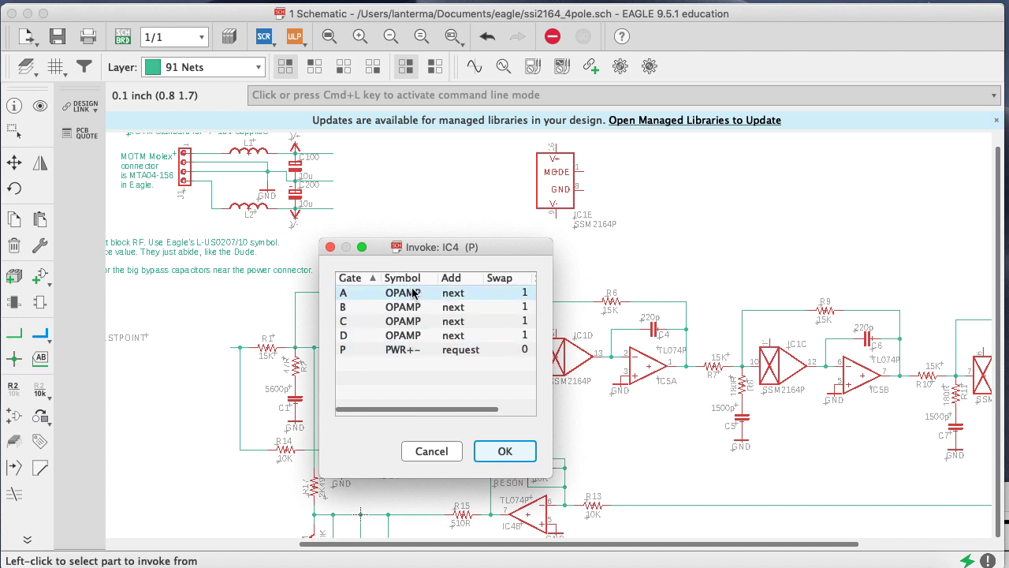
left_click(401, 350)
left_click(505, 451)
left_click(347, 180)
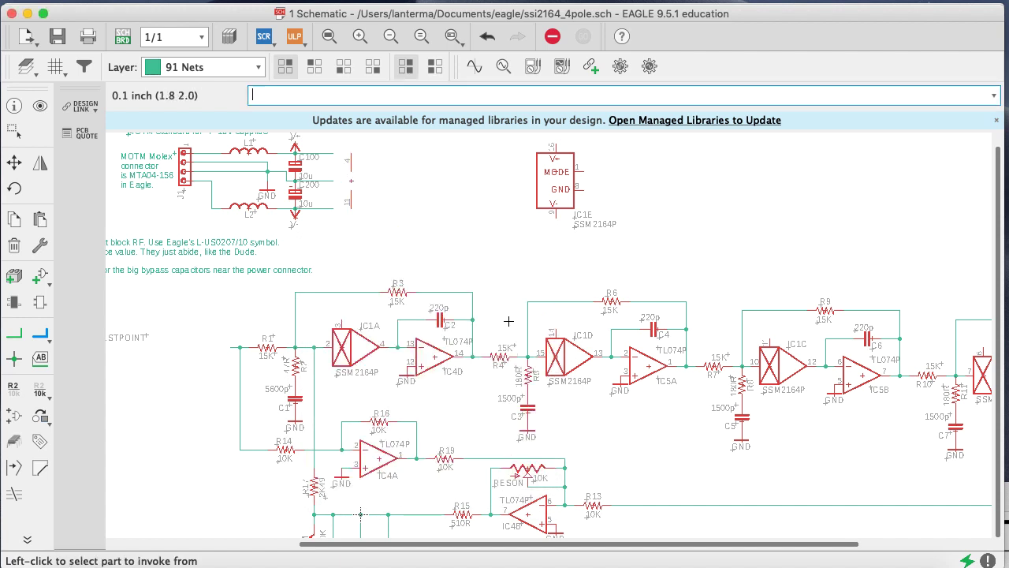
Invoke power gate P (PWR+-) of op-amp IC5 and place it immediately right of IC4's power gate
left_click(661, 371)
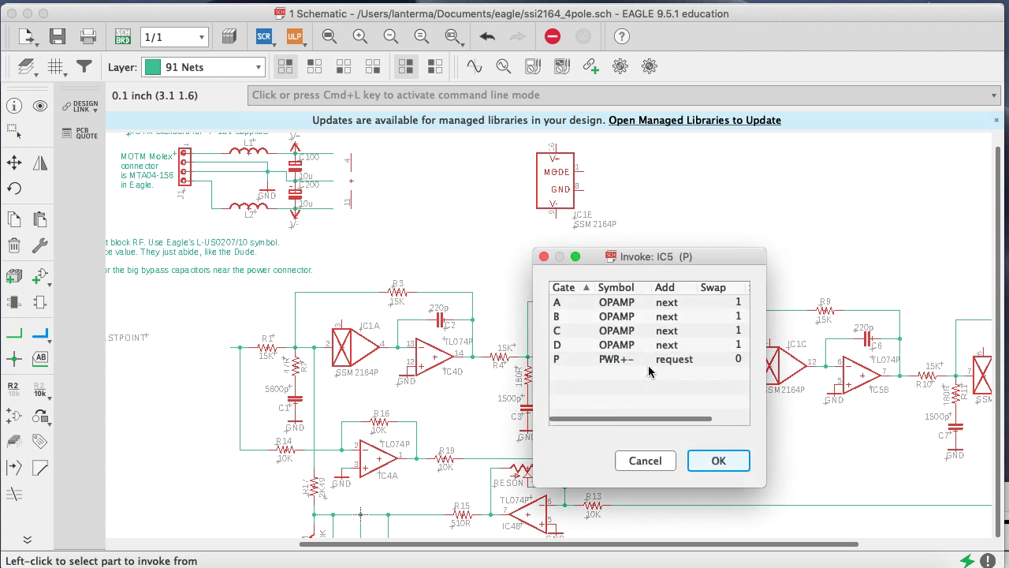
left_click(645, 359)
left_click(716, 460)
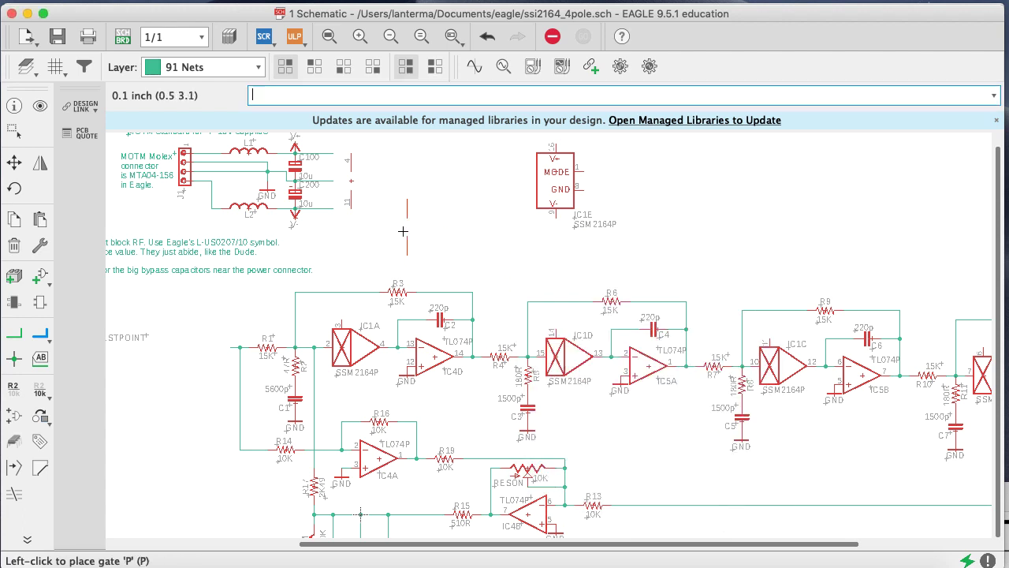
left_click(370, 178)
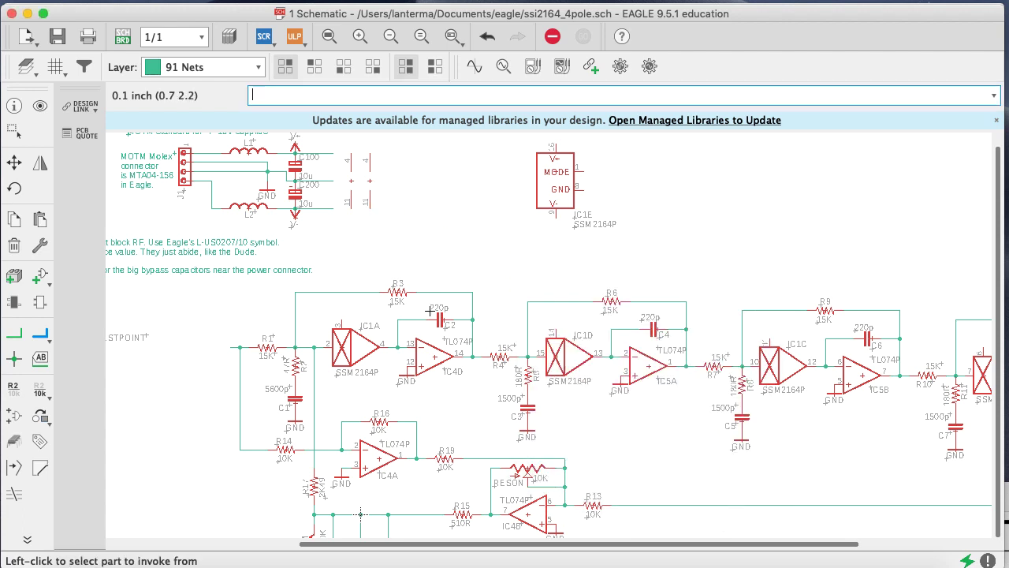
Copy capacitor C3 into a horizontal row of three capacitors to the right of the op-amp power gates
type("copy")
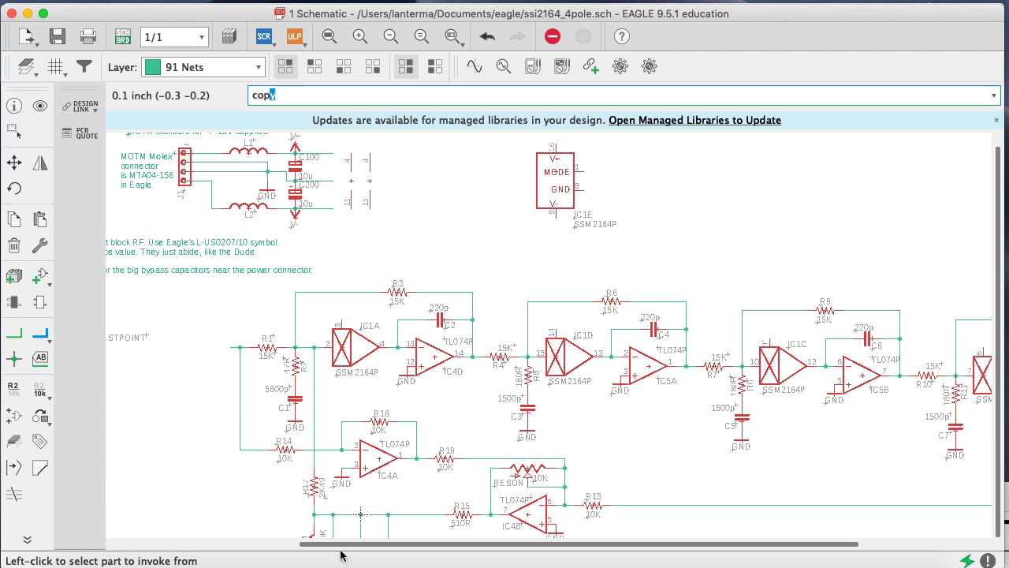
key("Return")
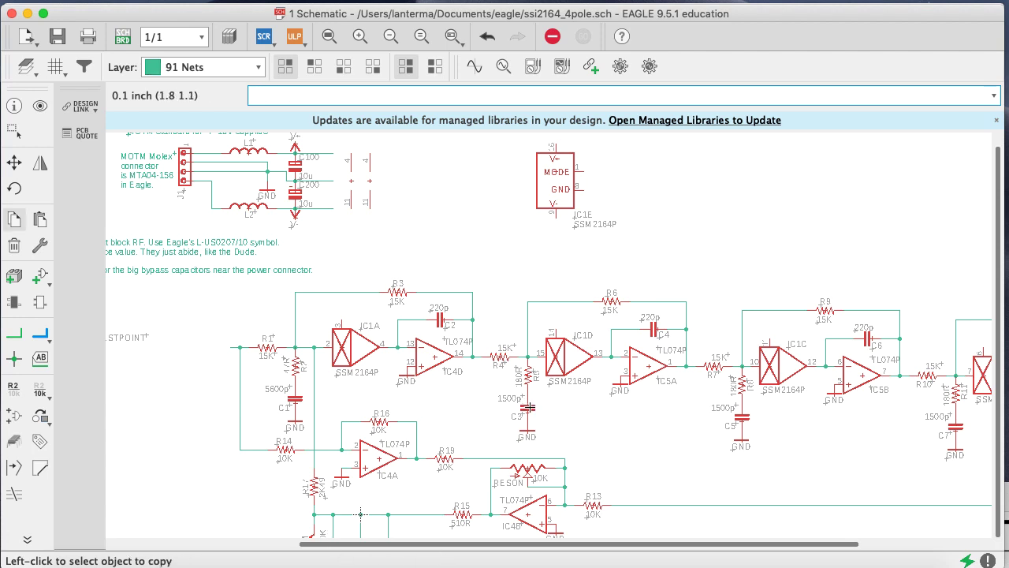
left_click(526, 406)
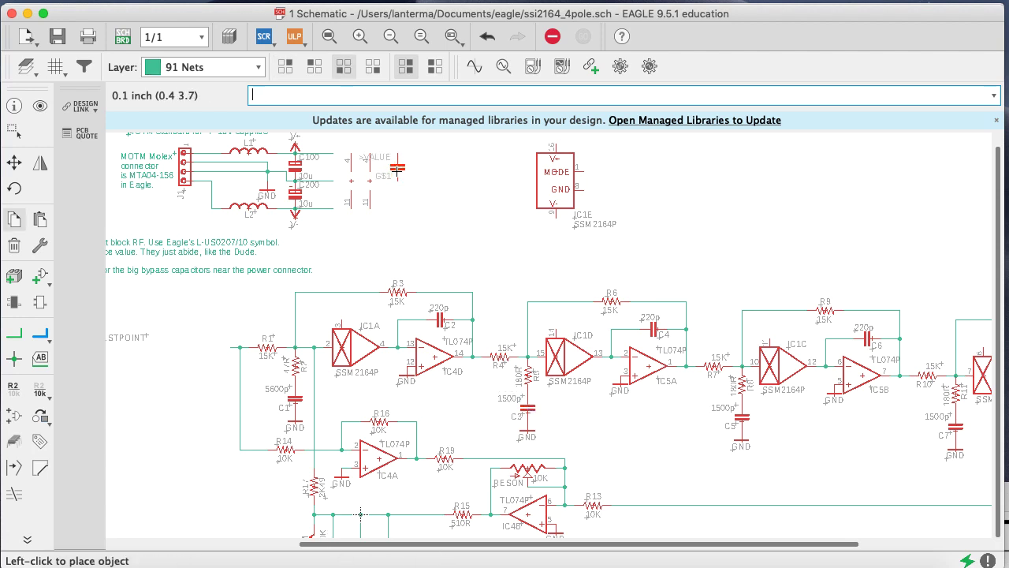
left_click(399, 168)
left_click(398, 168)
left_click(425, 171)
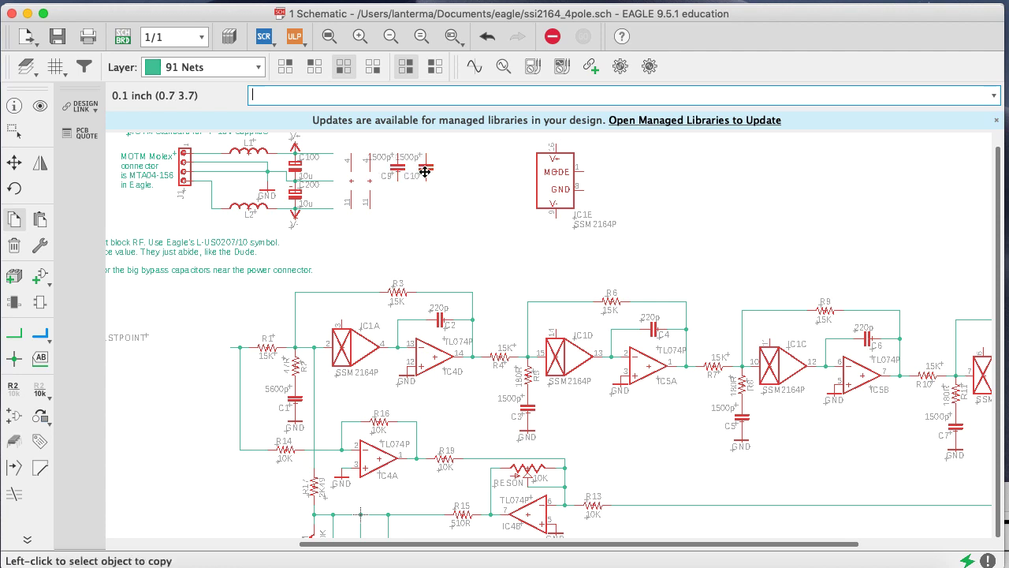
left_click(425, 171)
left_click(453, 173)
left_click(454, 176)
Set the value of the three copied capacitors C9, C10 and C11 to 0u1
type("value")
key("Return")
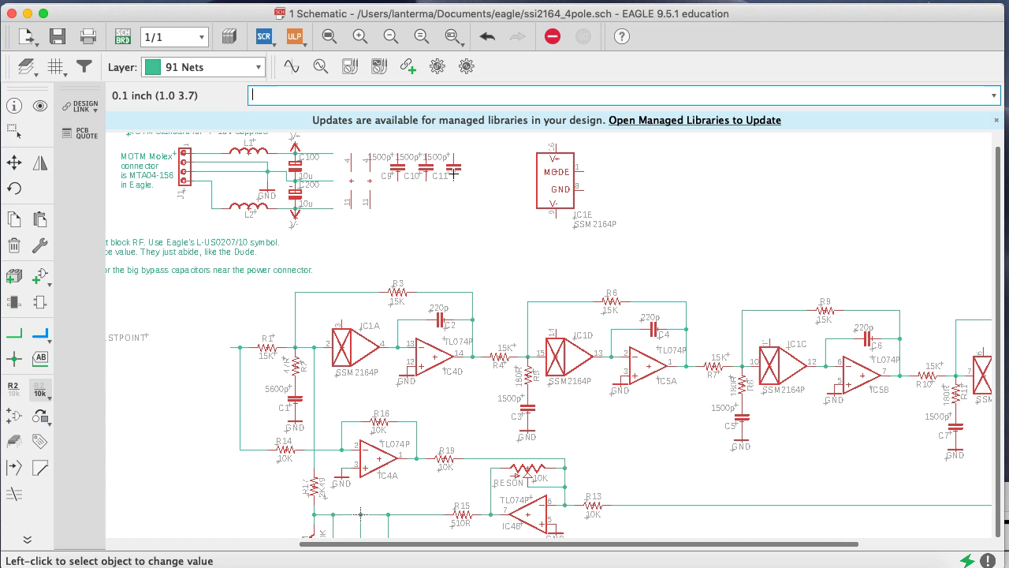
left_click(398, 170)
type("01u")
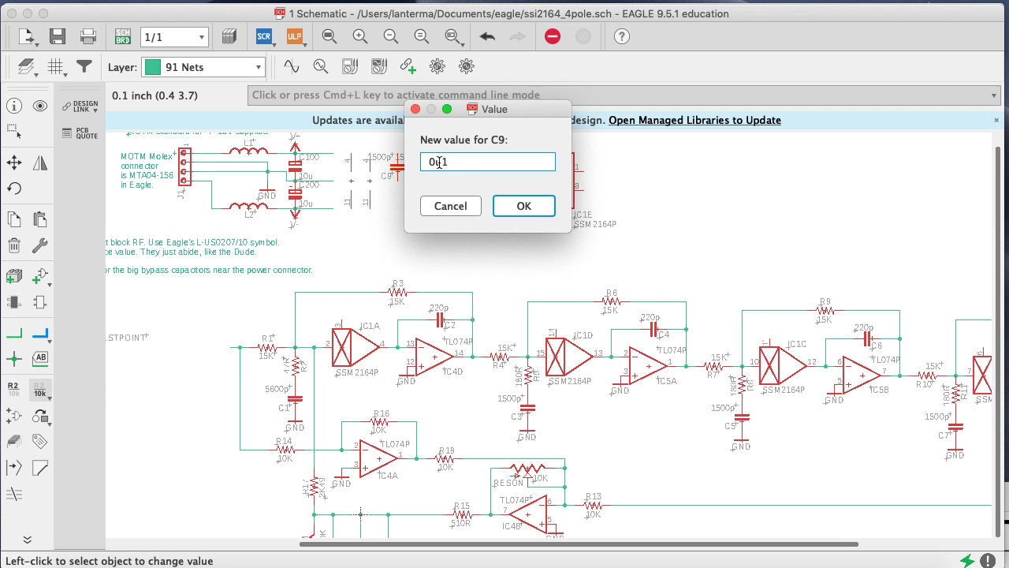
left_click(525, 204)
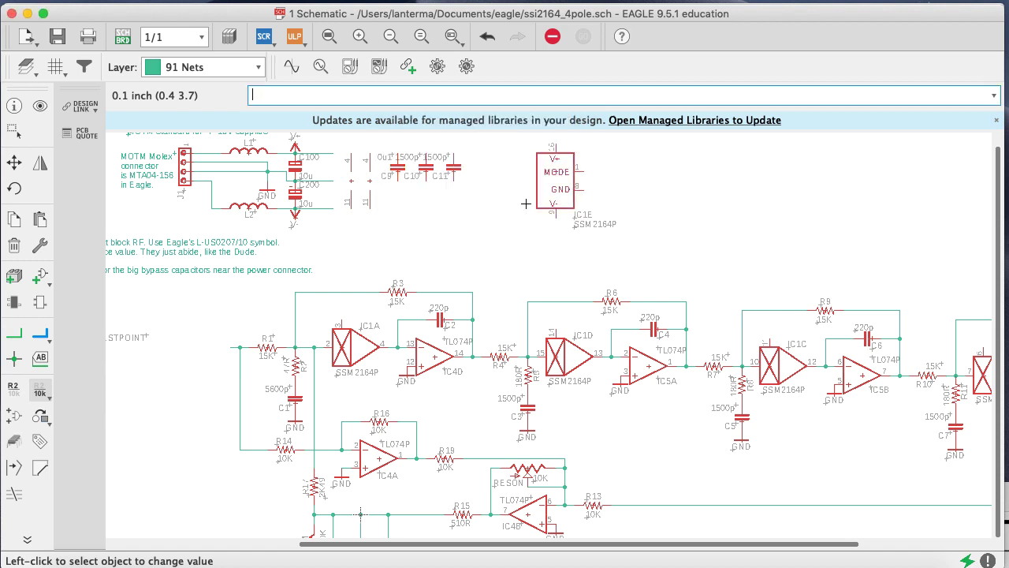
left_click(426, 174)
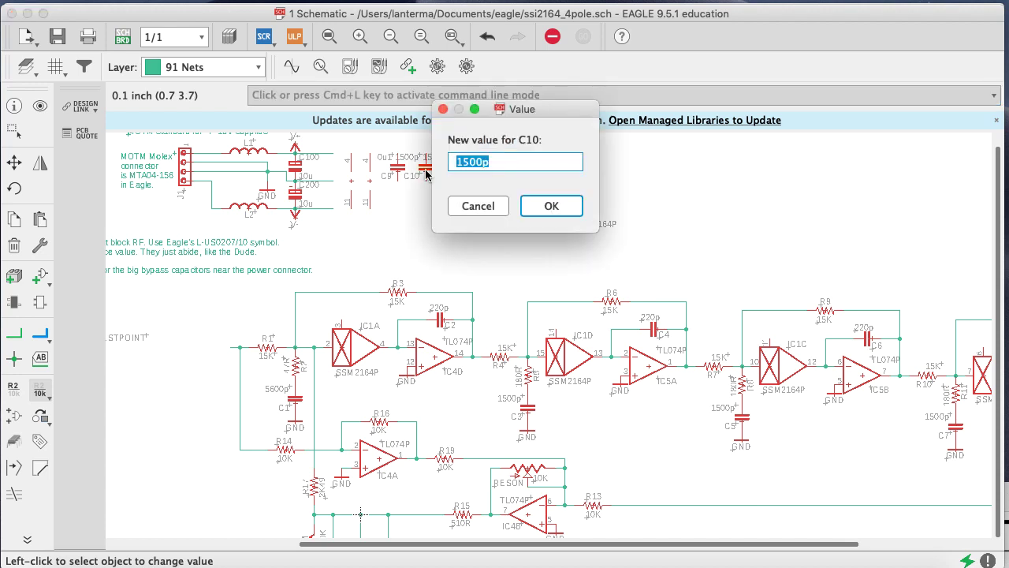
type("0u1")
key("Return")
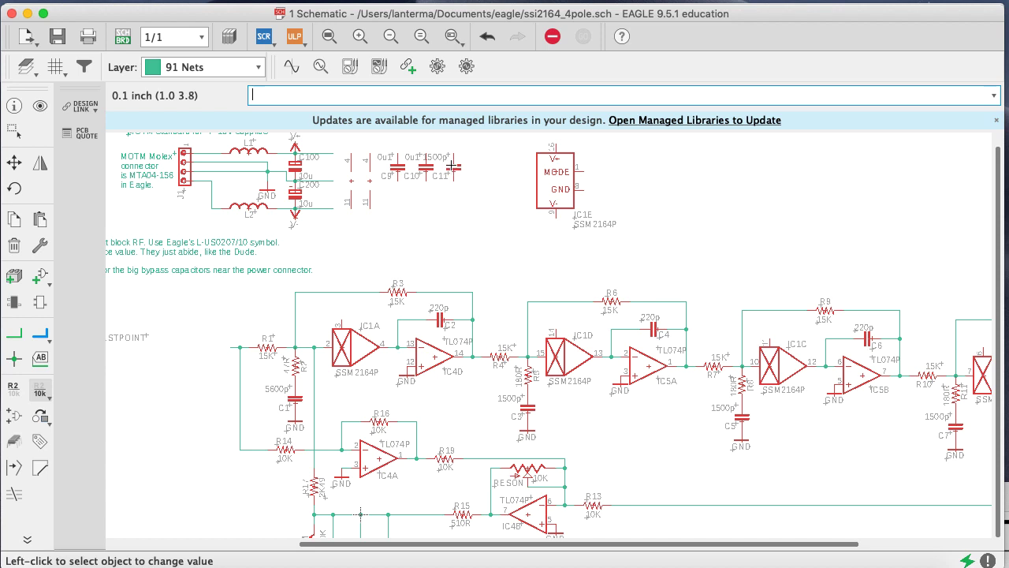
left_click(451, 166)
type("0u")
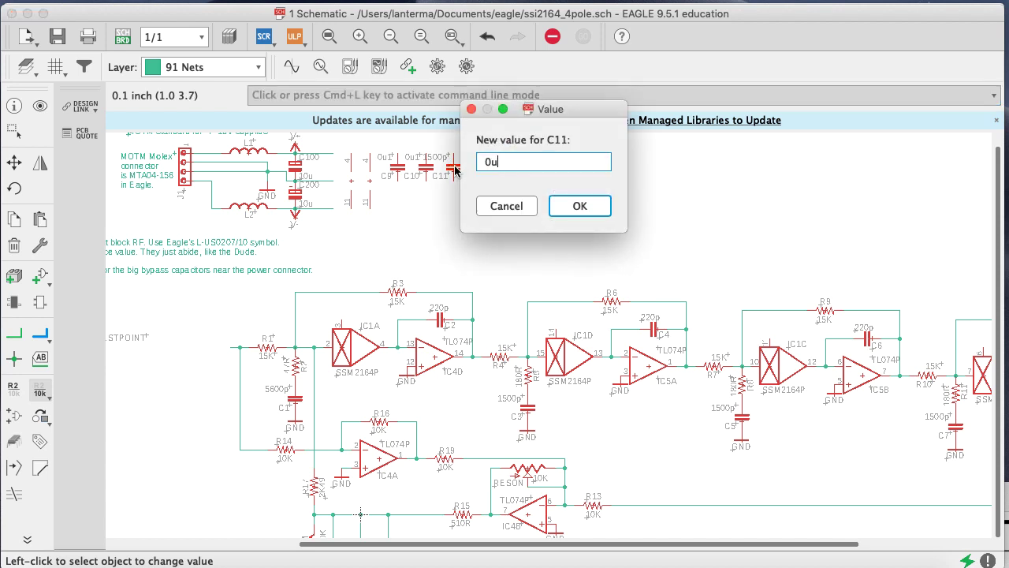
type("1")
key("Return")
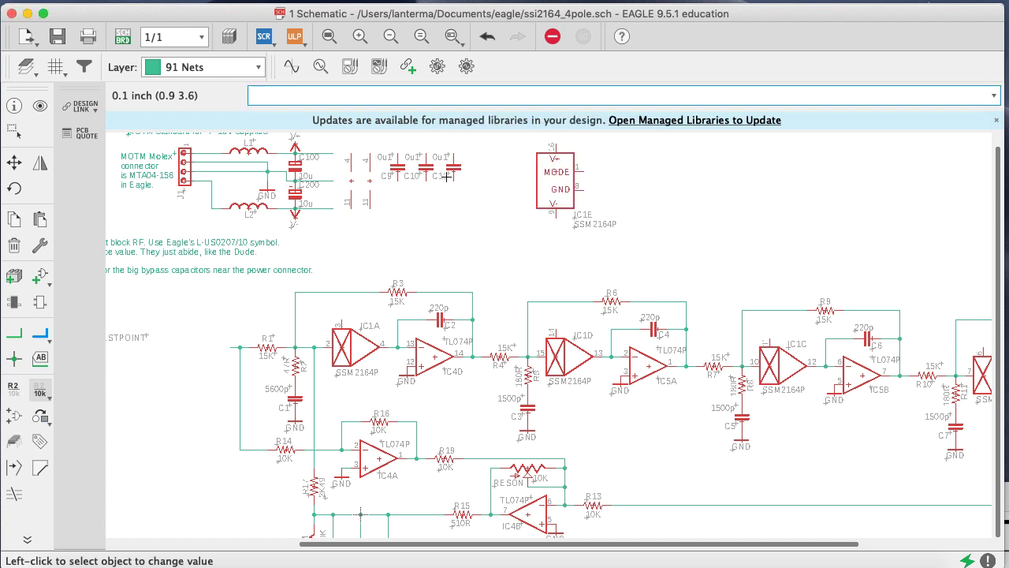
Rename the first two 0u1 capacitors in the row as C50 and C52
type("name")
key("Return")
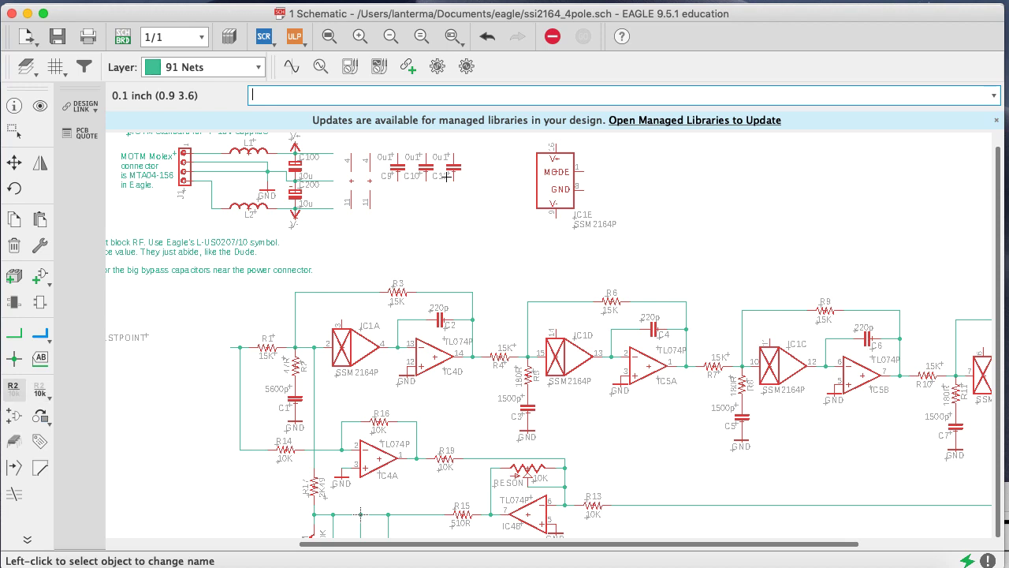
left_click(398, 168)
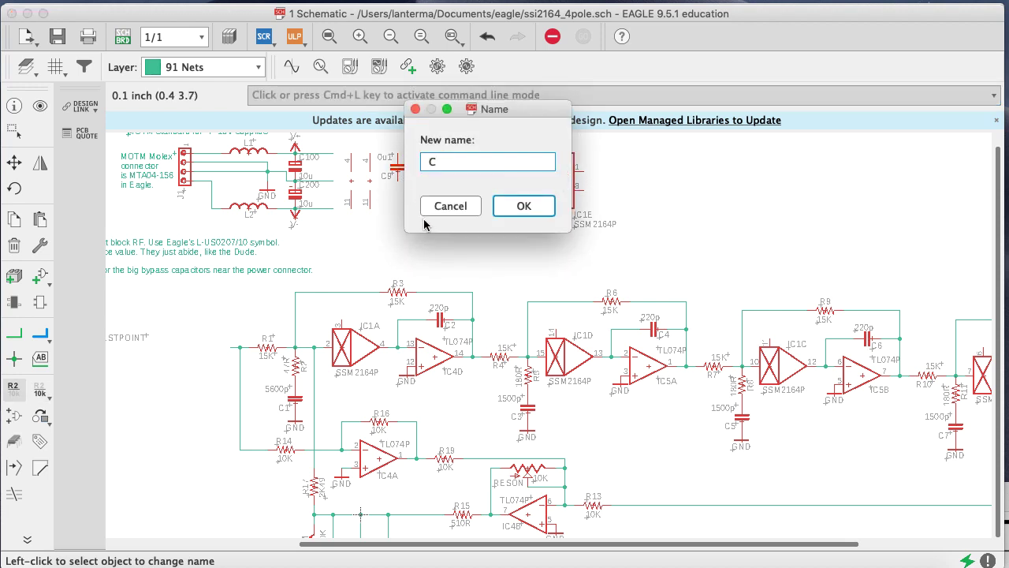
key("Return")
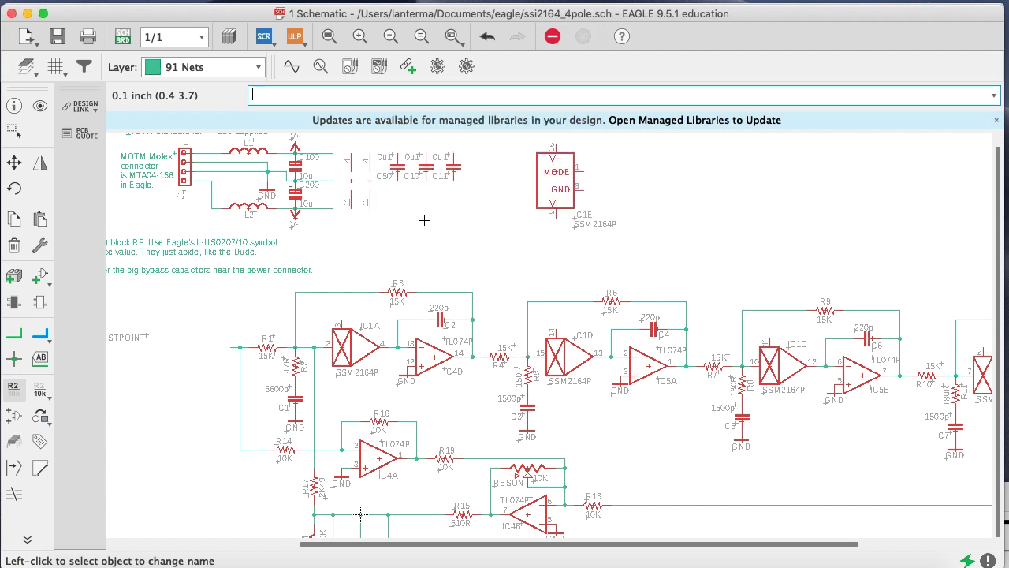
left_click(424, 168)
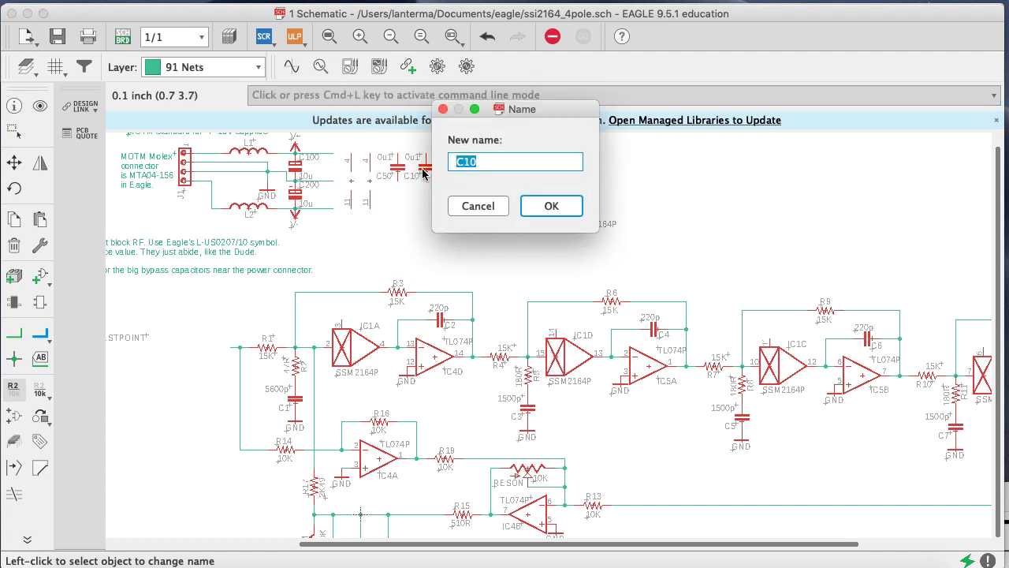
type("C52")
key("Return")
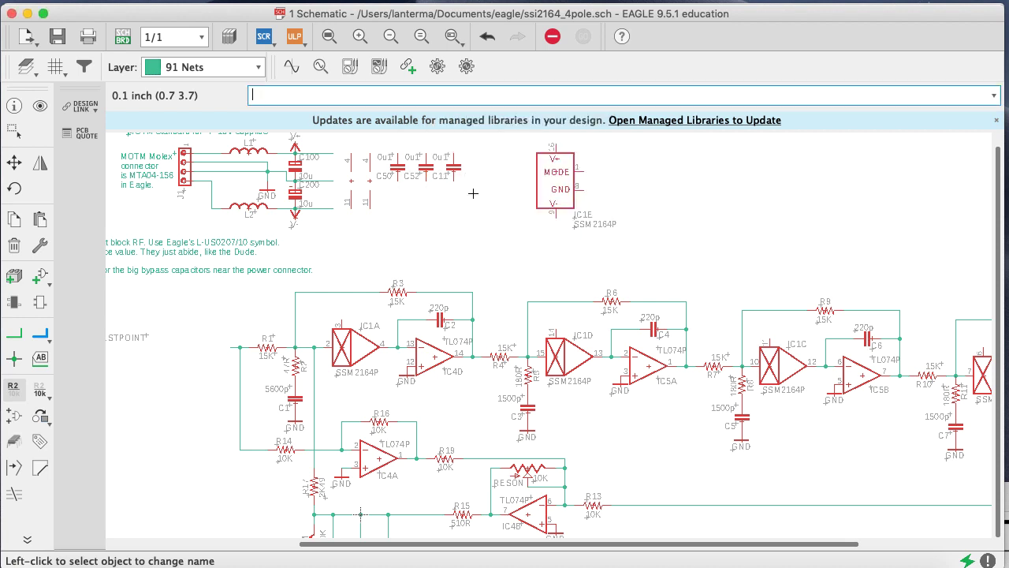
Rename the third 0u1 capacitor in the row, C11, as C54
left_click(456, 174)
type("C53")
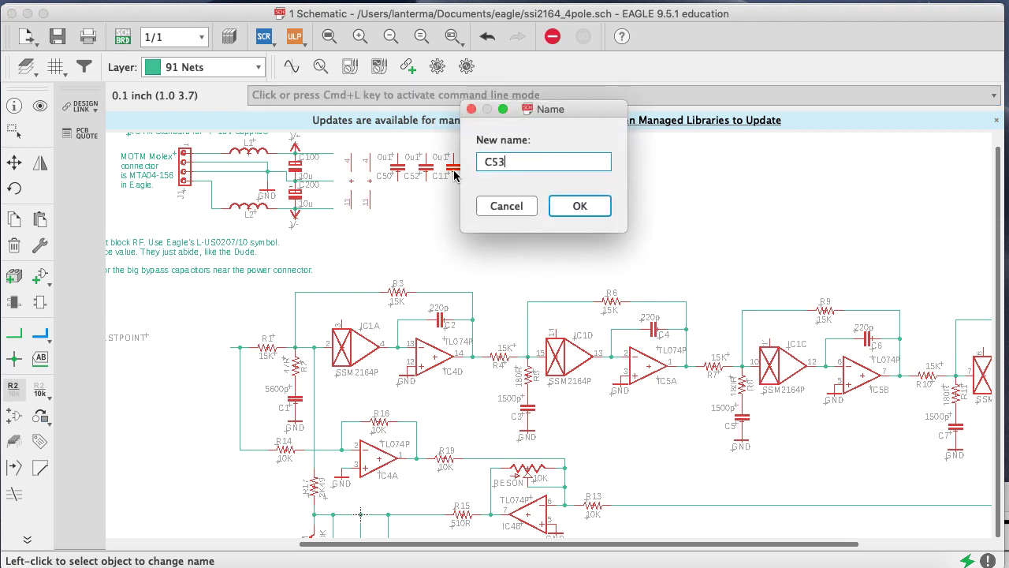
key("Return")
left_click(454, 174)
type("C")
key("Return")
Copy capacitors C50, C52 and C54 straight down to form a second row of three 0u1 capacitors
left_click(13, 164)
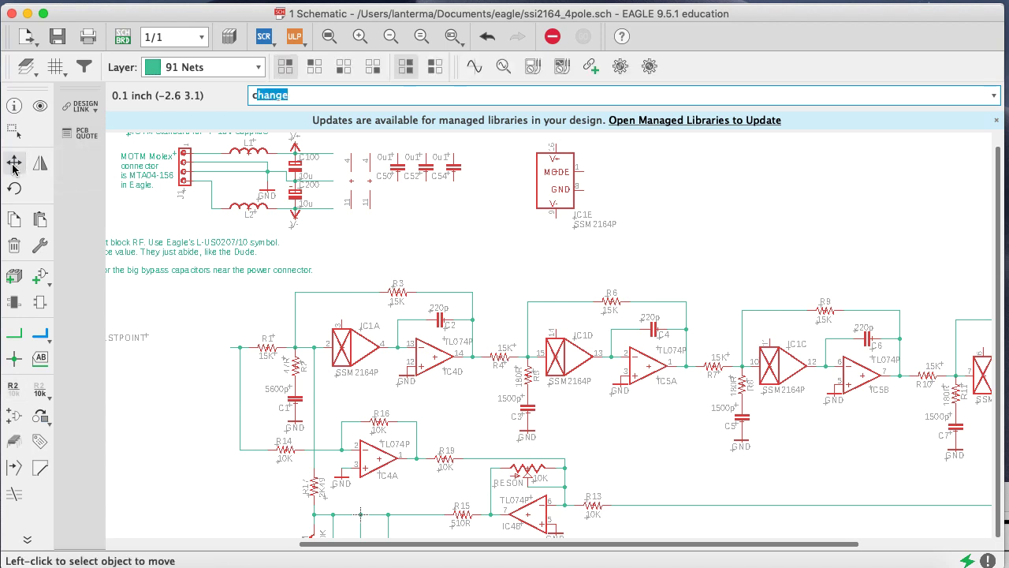
left_click(14, 219)
left_click(398, 168)
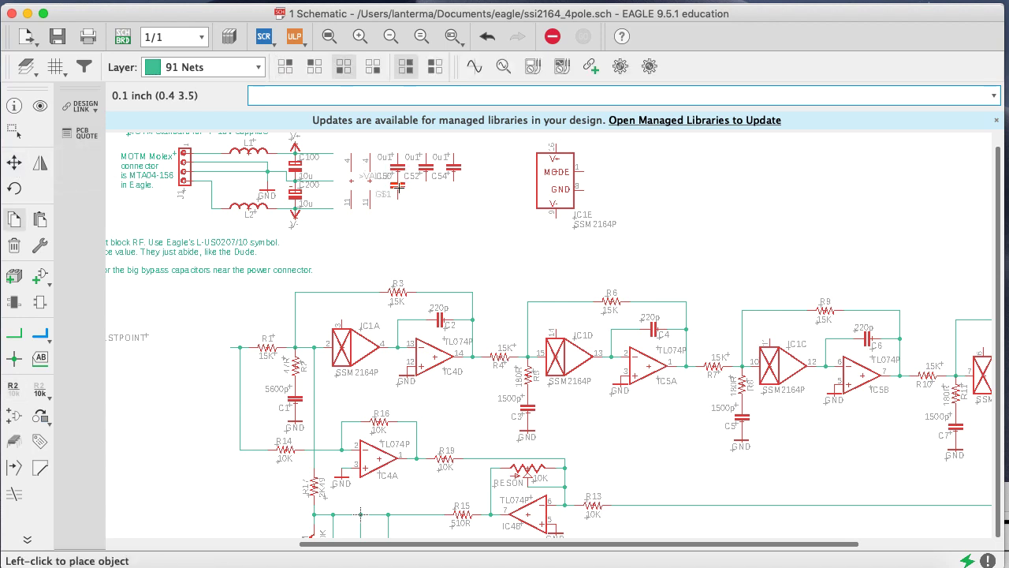
left_click(399, 199)
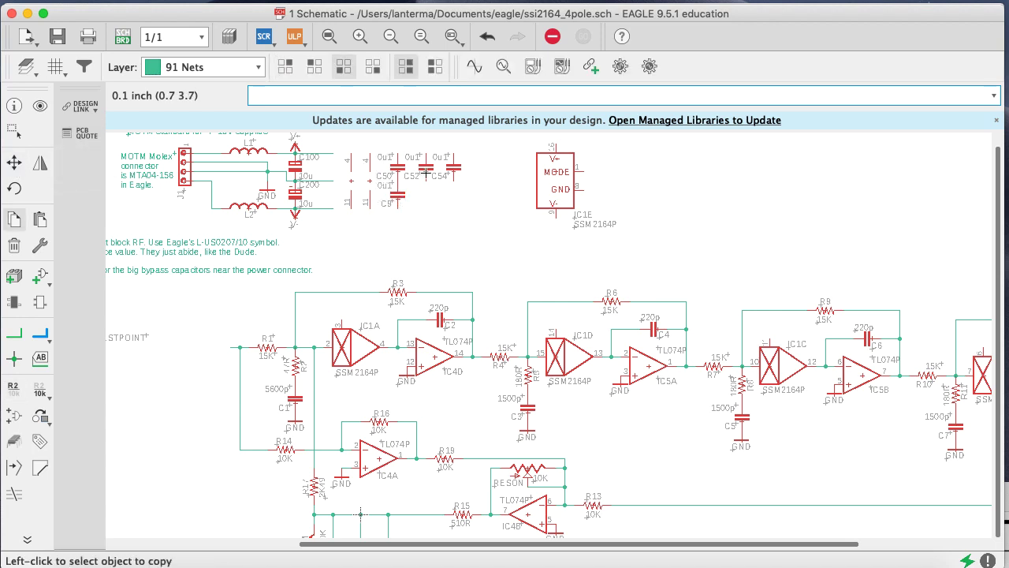
left_click(425, 172)
left_click(423, 203)
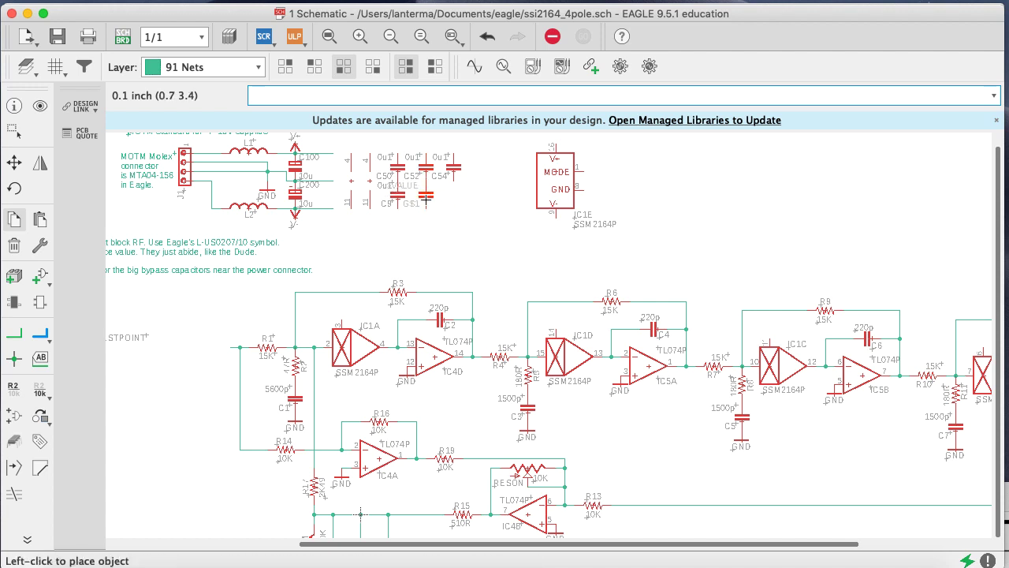
left_click(426, 195)
left_click(453, 201)
left_click(459, 182)
left_click(454, 201)
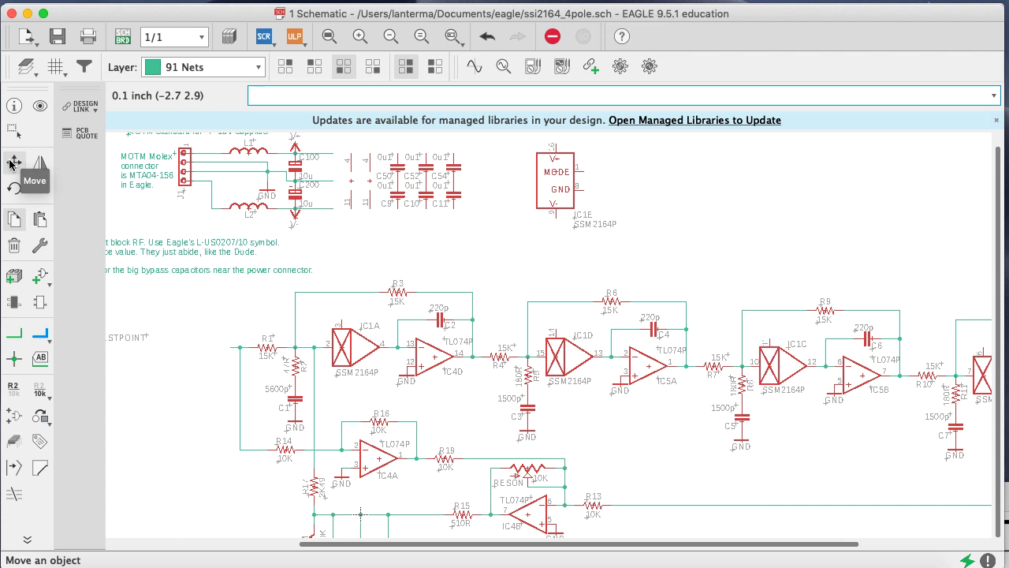
Move both op-amp power gates to the right of the 0u1 capacitors, between them and IC1E
left_click(14, 163)
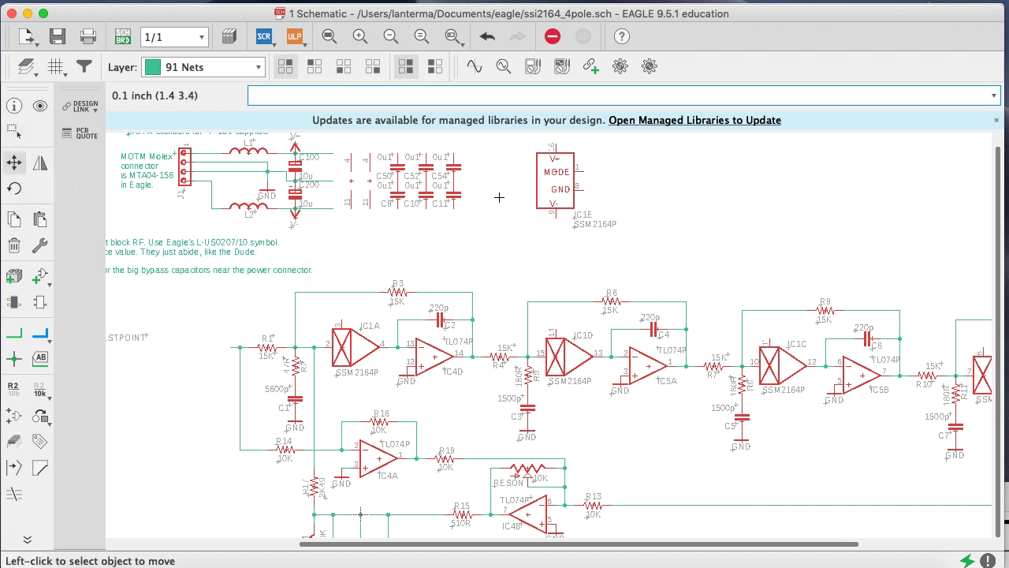
left_click(359, 181)
left_click(497, 189)
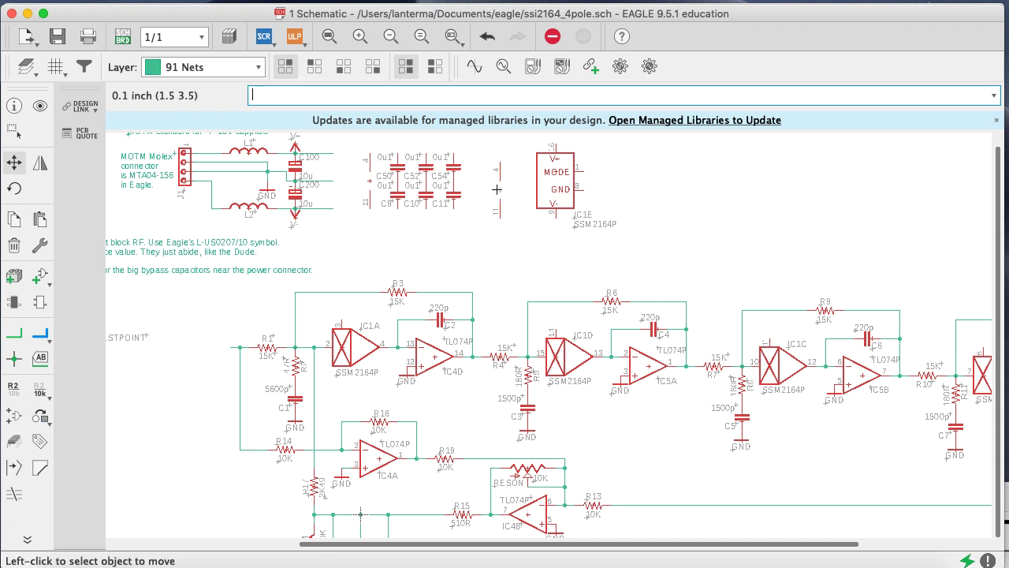
left_click(366, 182)
left_click(471, 183)
Start a group selection at the 0u1 bypass capacitors
type("group")
key("Return")
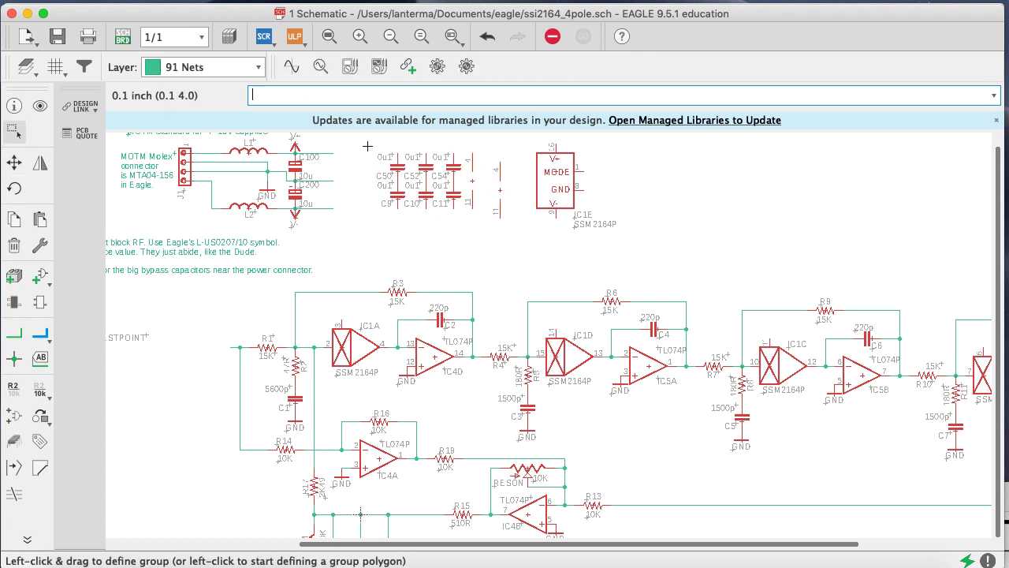
Move the group of 0u1 bypass capacitors and the adjacent op-amp power gate closer to the MOTM power connector circuit
left_click_drag(367, 146, 473, 244)
right_click(425, 168, "ctrl")
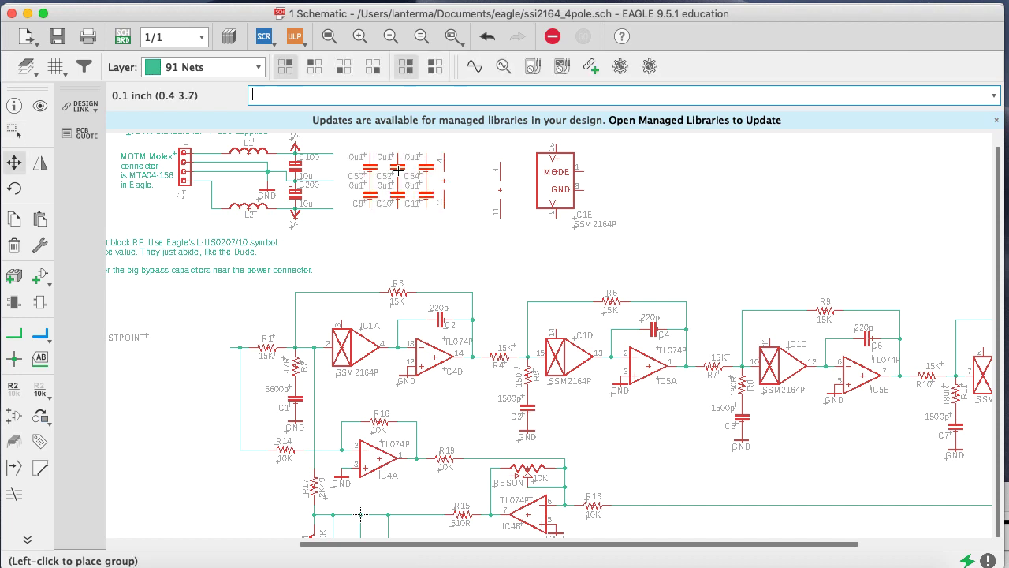
left_click(389, 168)
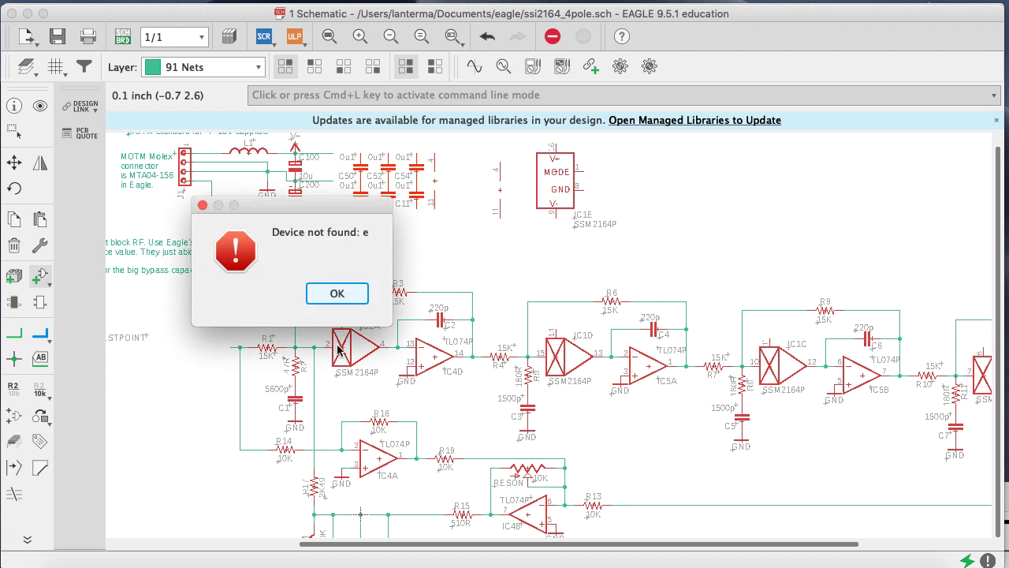
left_click(337, 293)
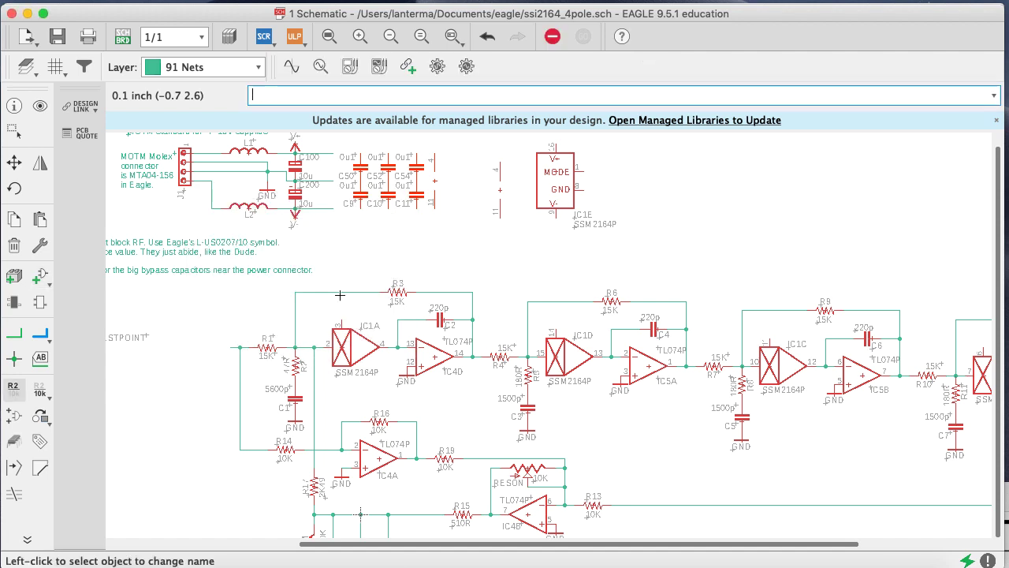
Rename the lower-row bypass capacitors C9, C10 and C11 as C51, C53 and C55
left_click(359, 202)
type("C51")
key("Return")
left_click(378, 203)
type("C52")
key("Return")
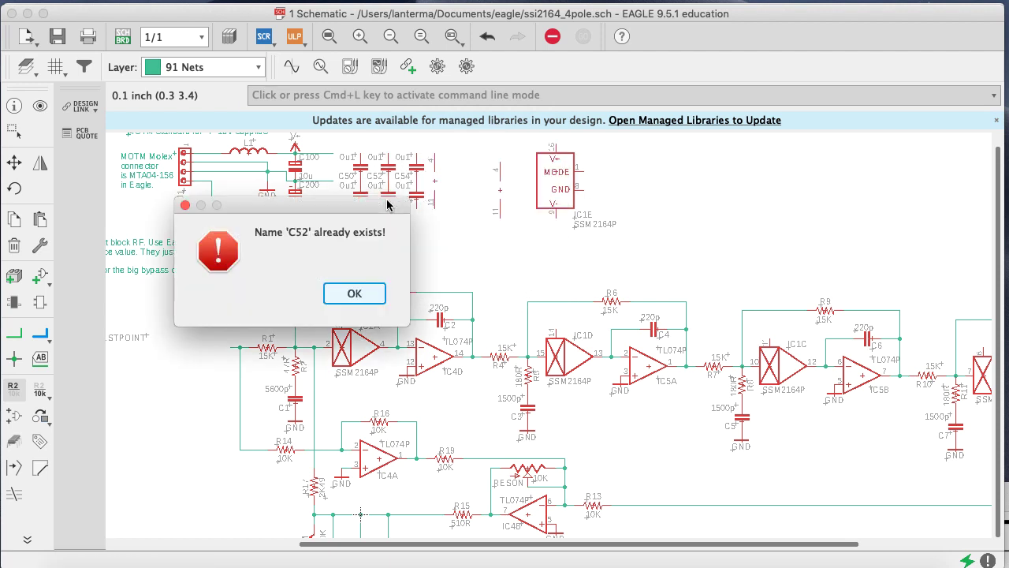
left_click(378, 295)
left_click(386, 195)
type("C53")
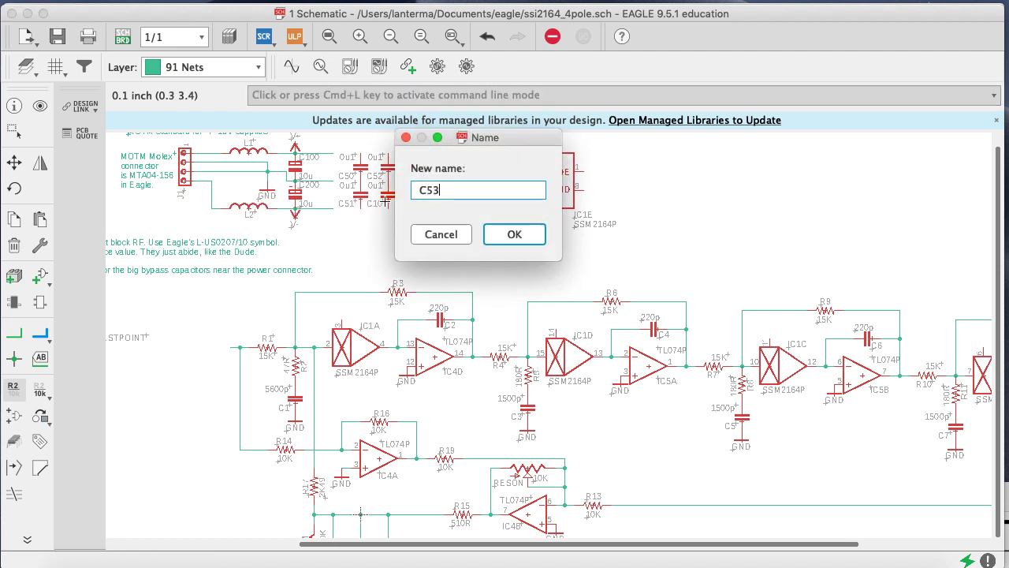
key("Return")
left_click(419, 207)
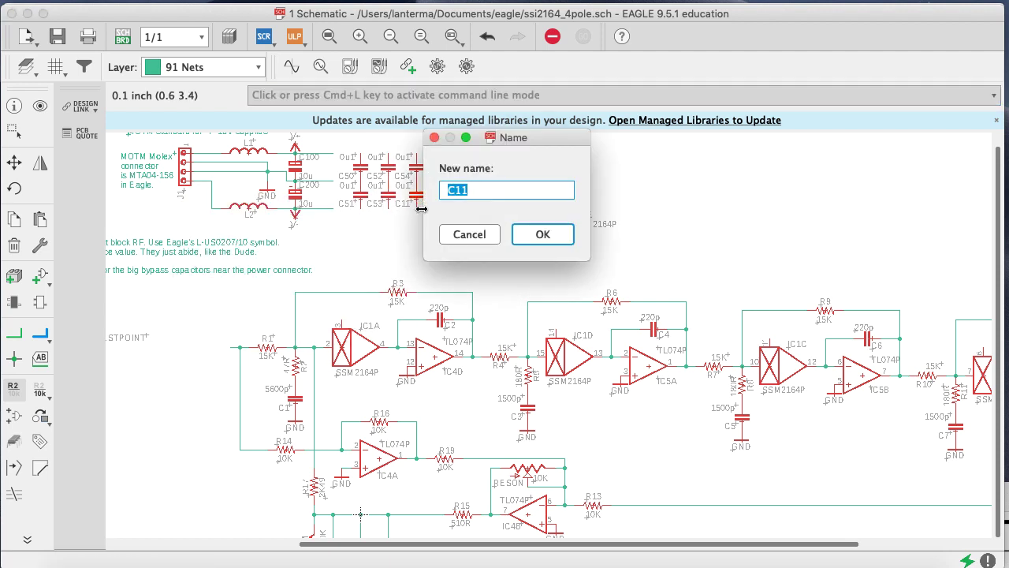
type("C55")
key("Return")
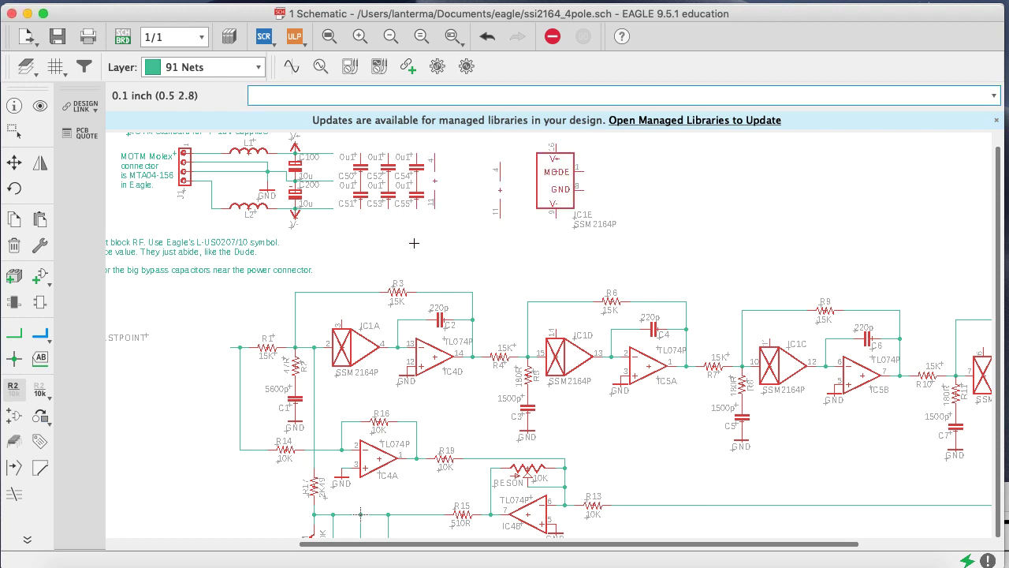
Connect the three bypass capacitor pairs to the V+ and V- supply rails with net wires
left_click(14, 163)
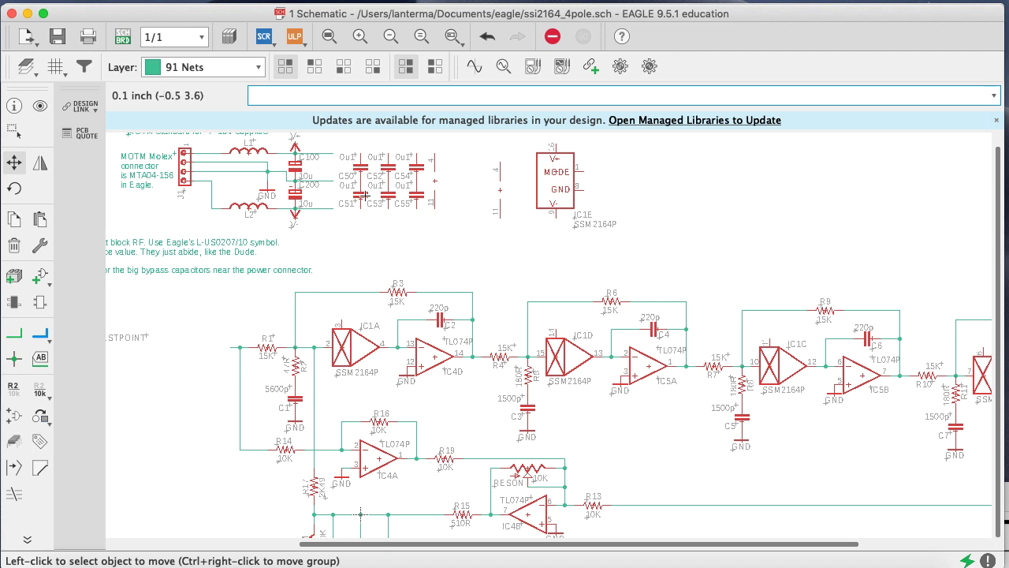
left_click(14, 333)
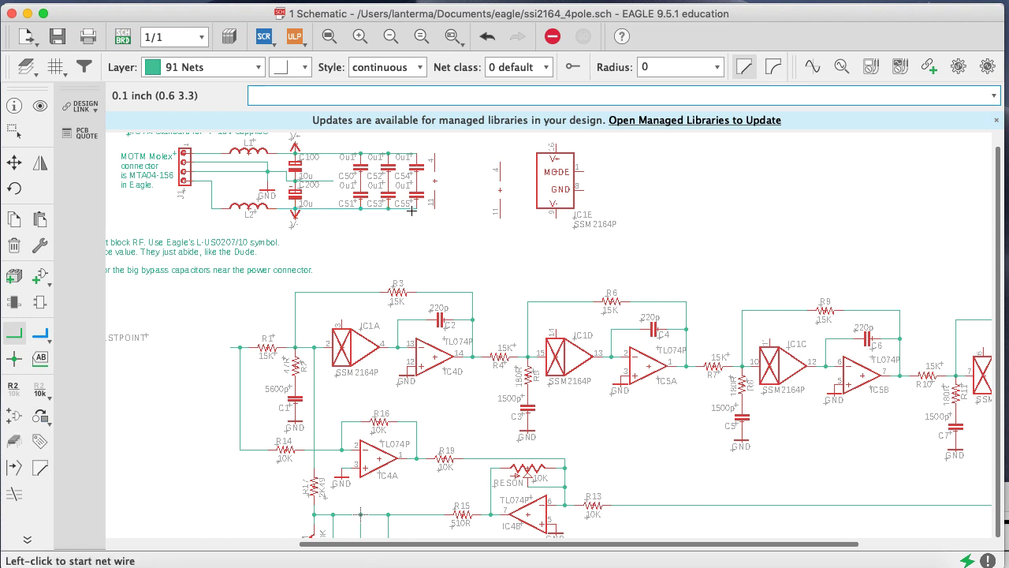
Place the IC4 and IC5 power gates side by side, just past the C54/C55 bypass capacitors
left_click(13, 162)
left_click(500, 190)
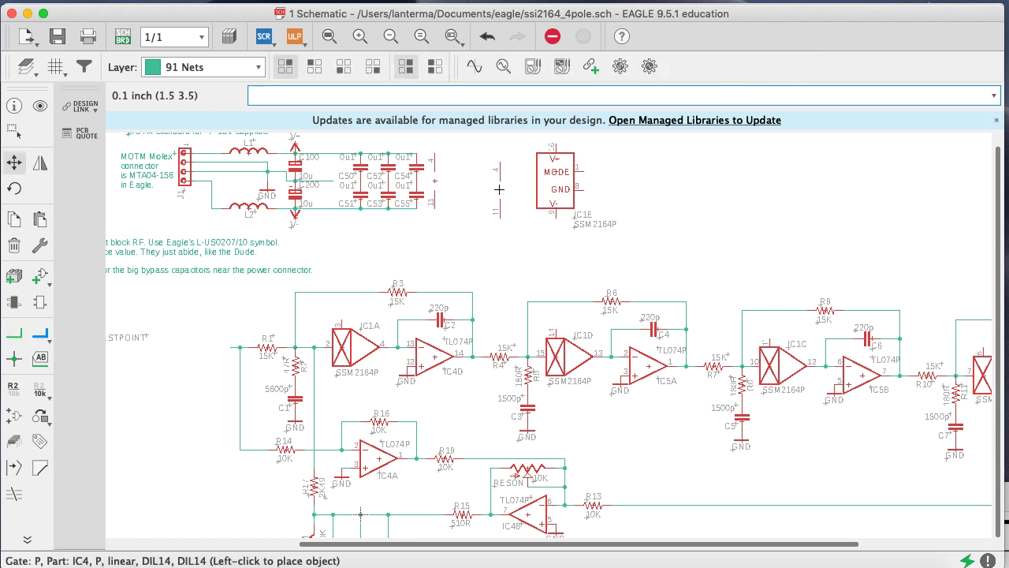
left_click(450, 181)
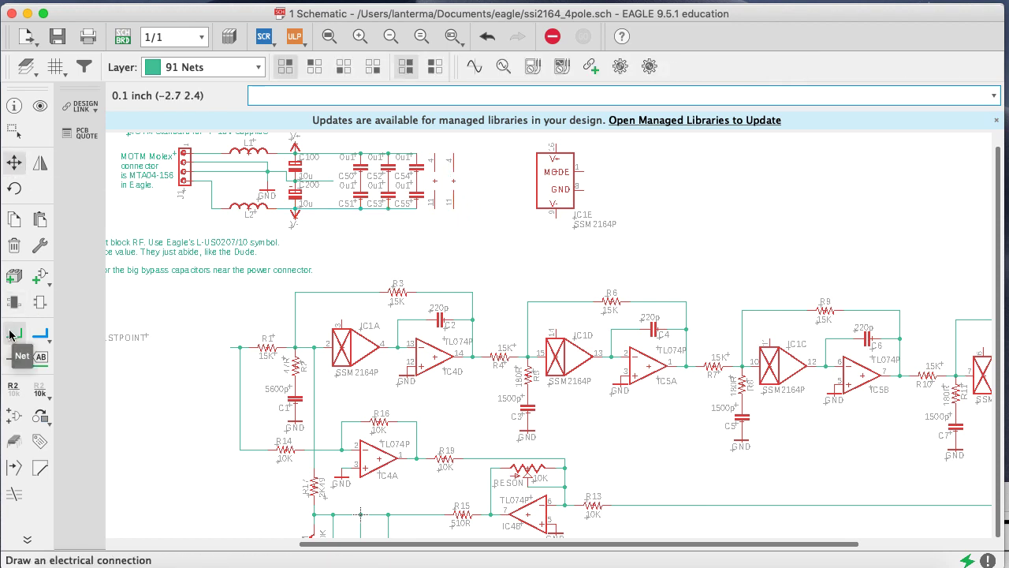
left_click(14, 164)
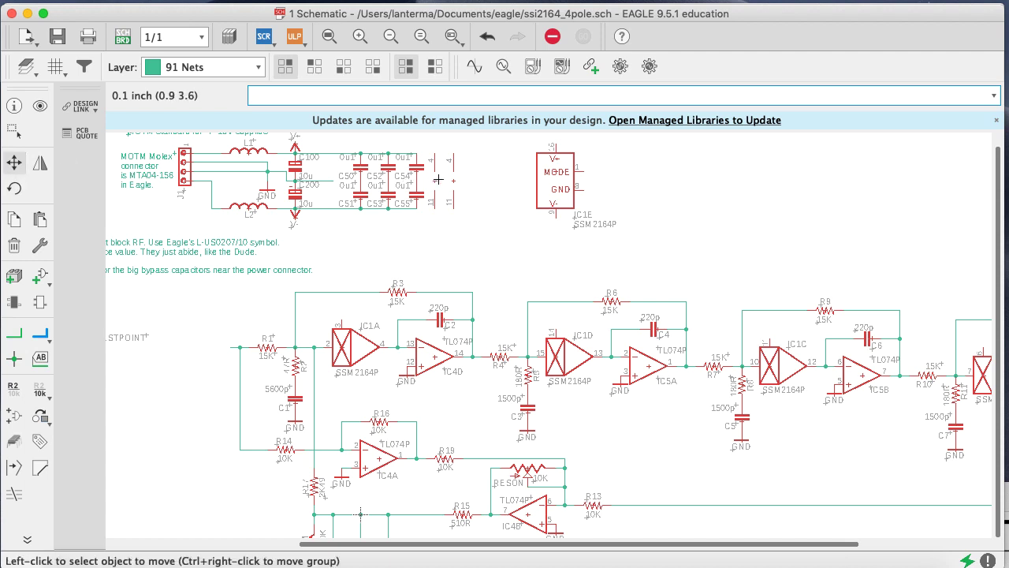
left_click(438, 180)
left_click(479, 180)
left_click(439, 181)
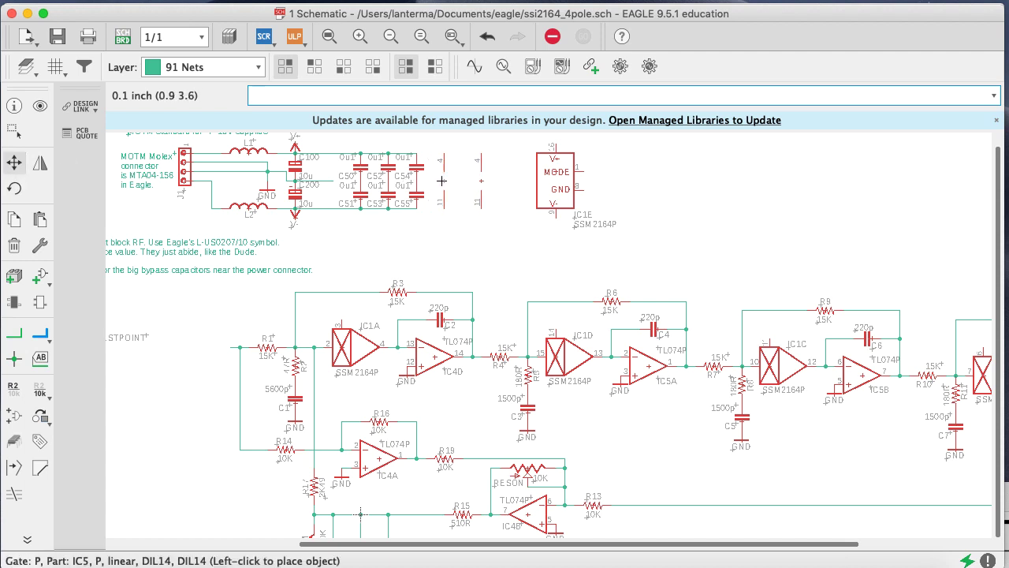
left_click(453, 181)
Wire pins 4 and 11 of both op-amp power gates to the V+ and V- rails, merging the new segment into V-
left_click(14, 334)
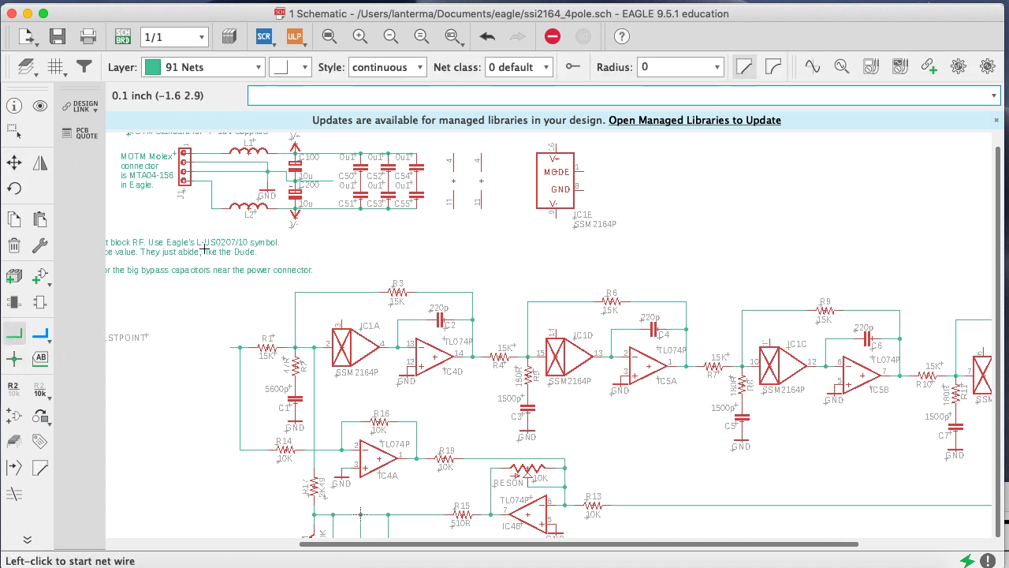
left_click(419, 154)
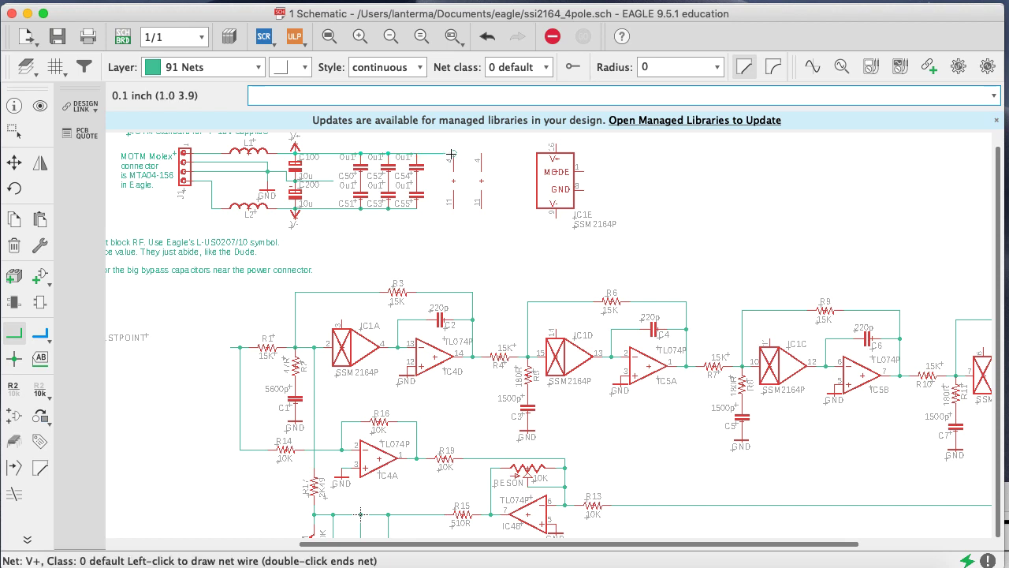
left_click(480, 154)
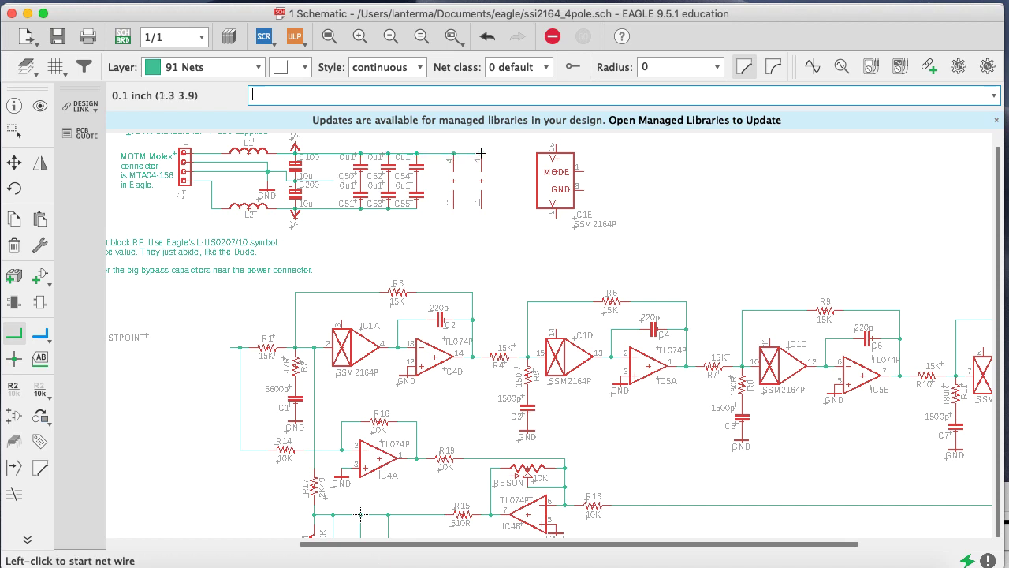
left_click(478, 208)
left_click(453, 209)
left_click(418, 208)
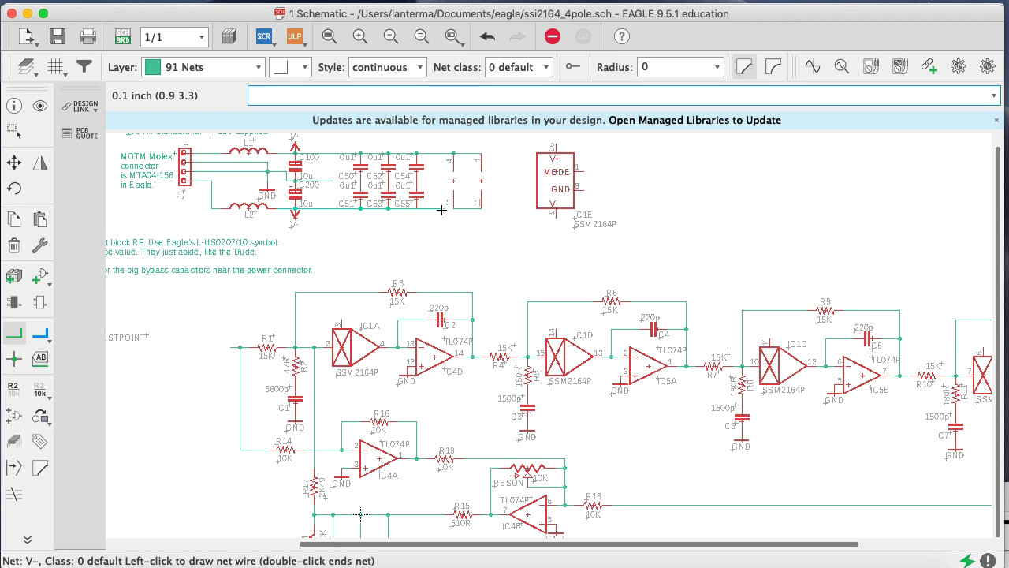
left_click(451, 209)
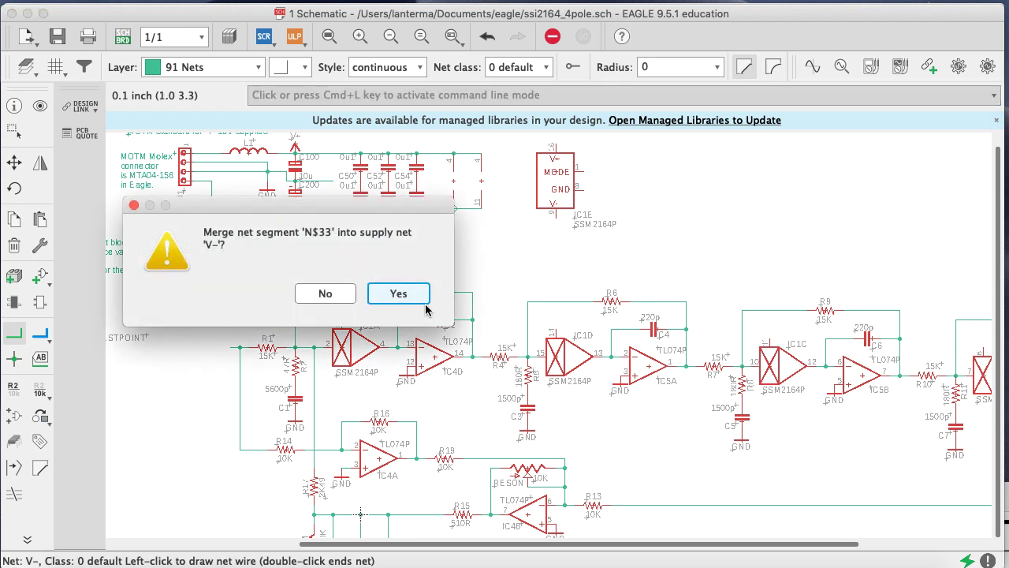
left_click(399, 293)
Copy the V+ and V- supply symbols onto the matching power pins of IC1E
type("copy")
key("Return")
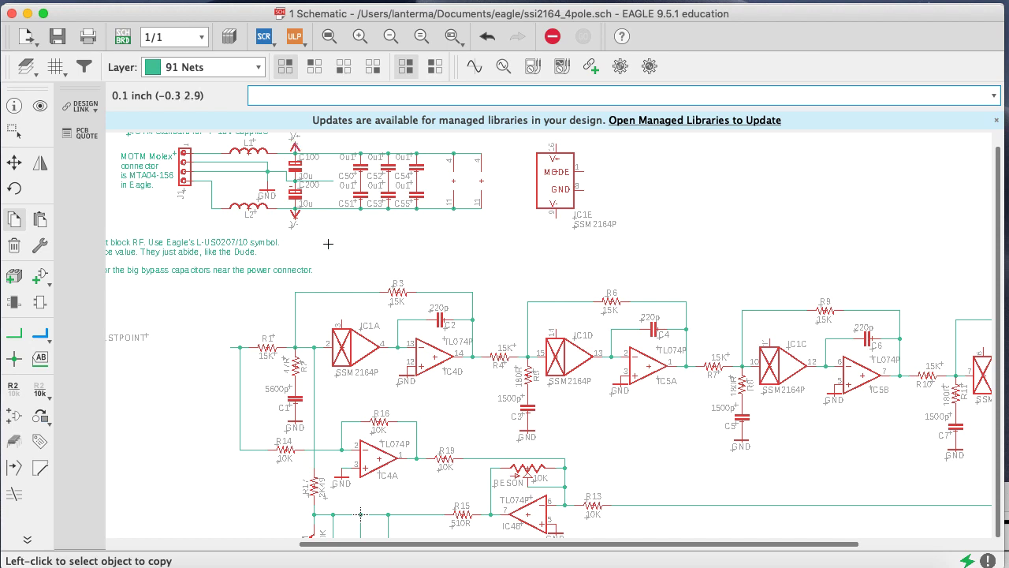
left_click(294, 145)
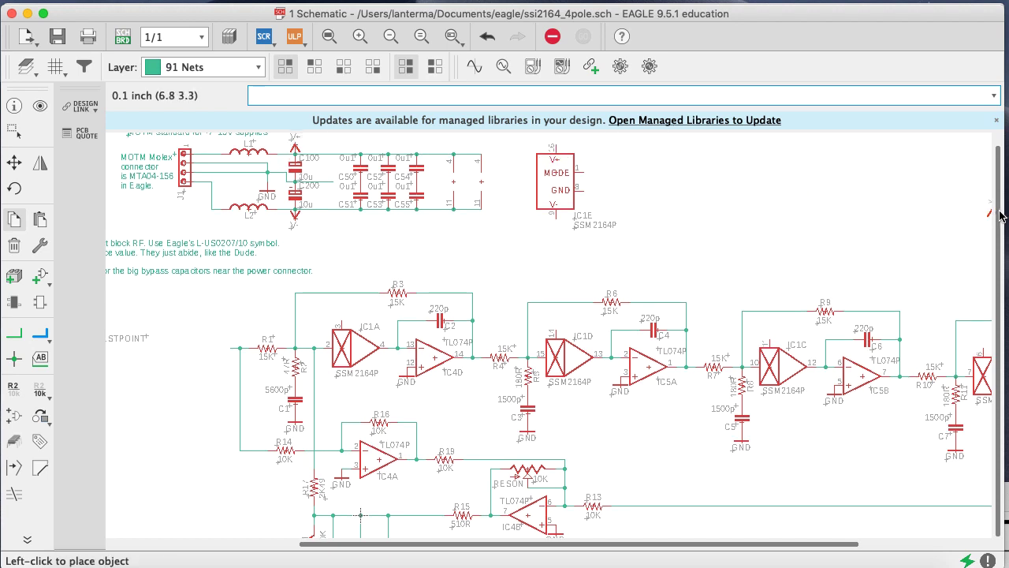
scroll(1000, 209, "up", 1)
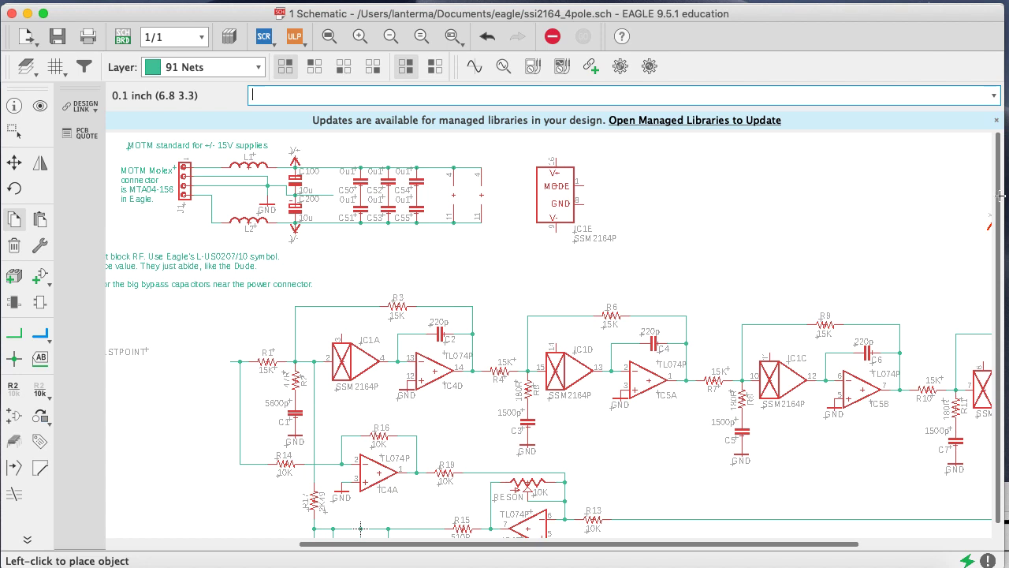
left_click(555, 146)
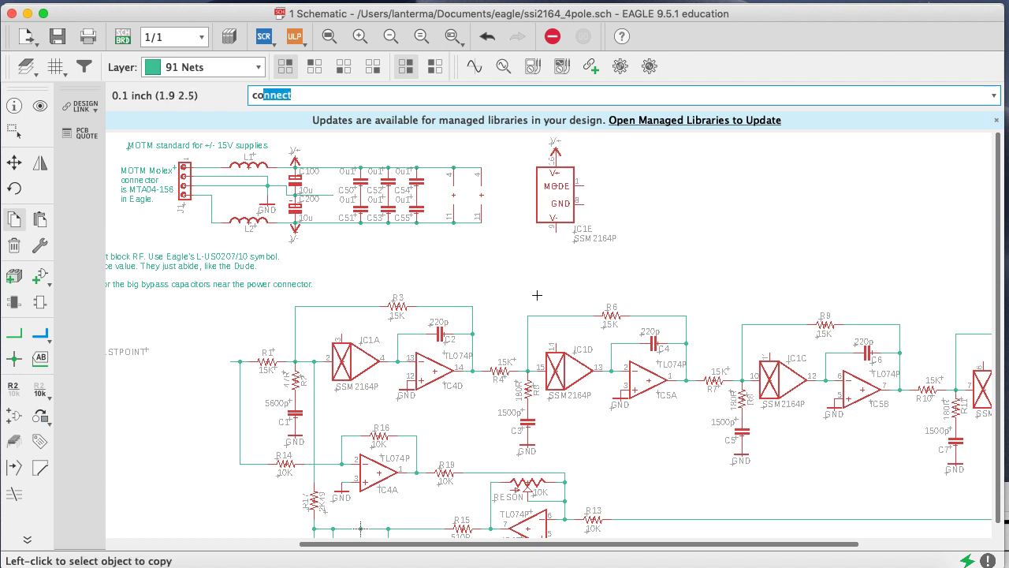
left_click(293, 234)
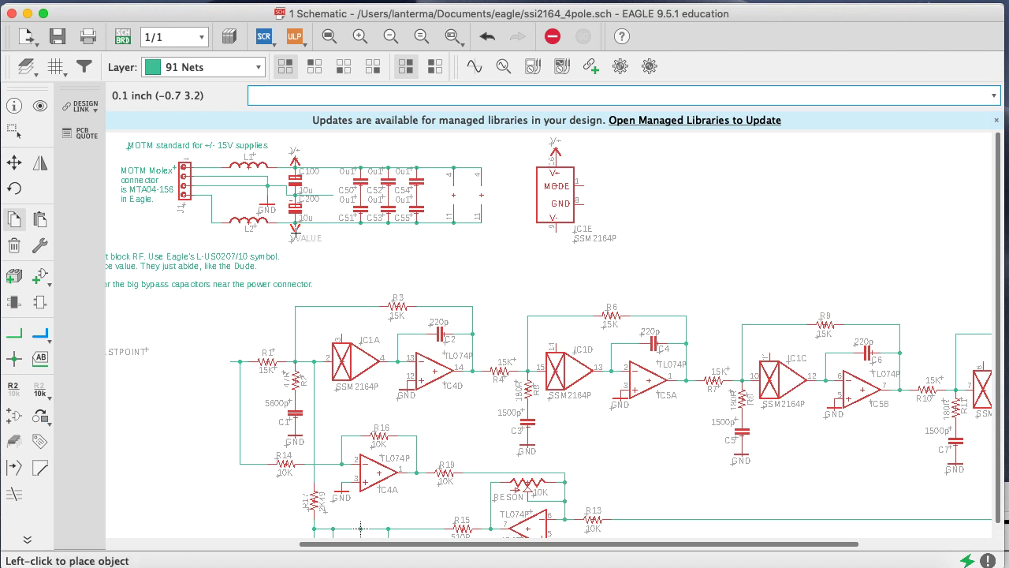
left_click(555, 235)
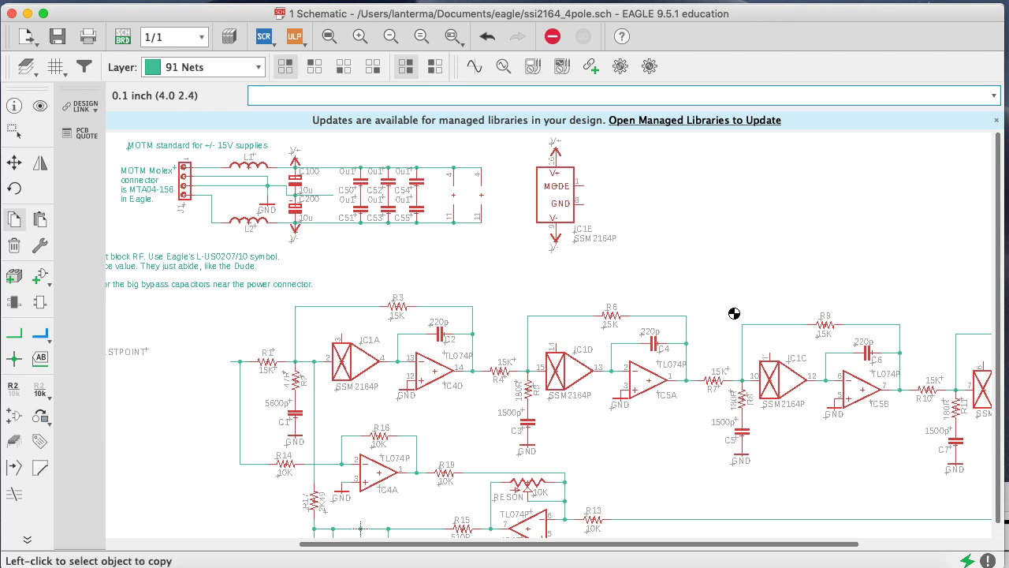
Copy a GND symbol onto the GND pin of IC1E and save the schematic
type("co")
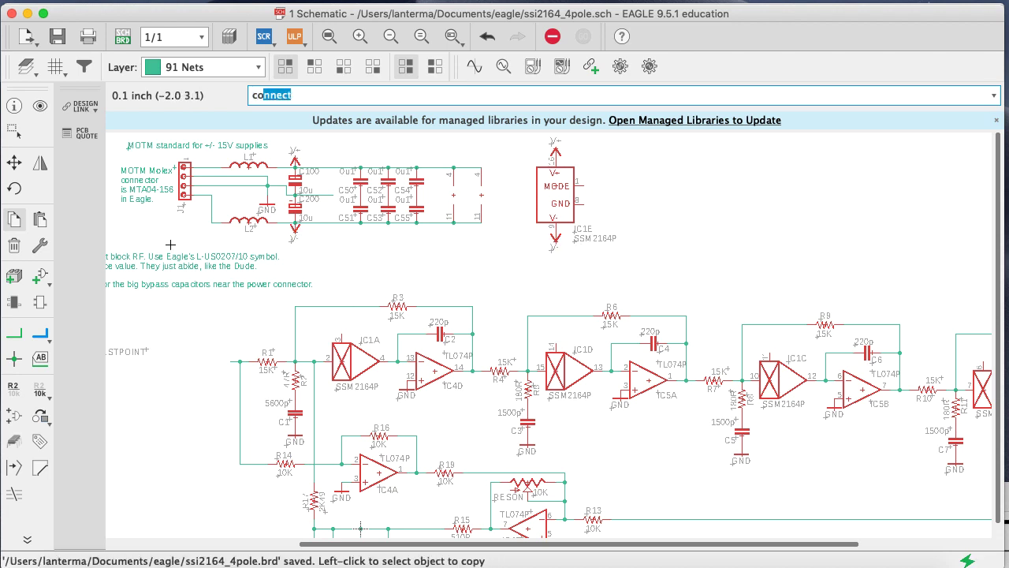
type("py")
key("Return")
left_click(271, 207)
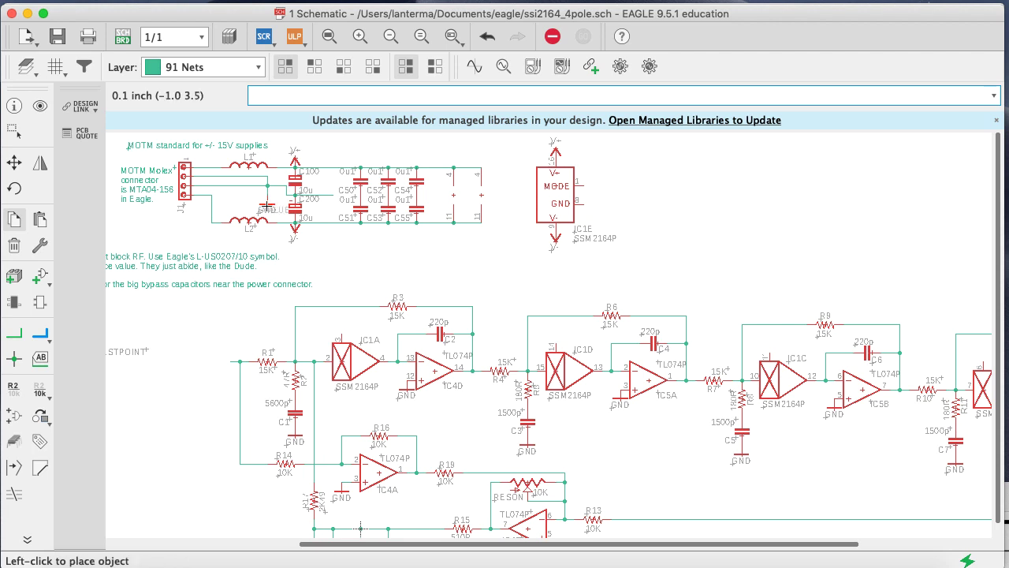
left_click(586, 214)
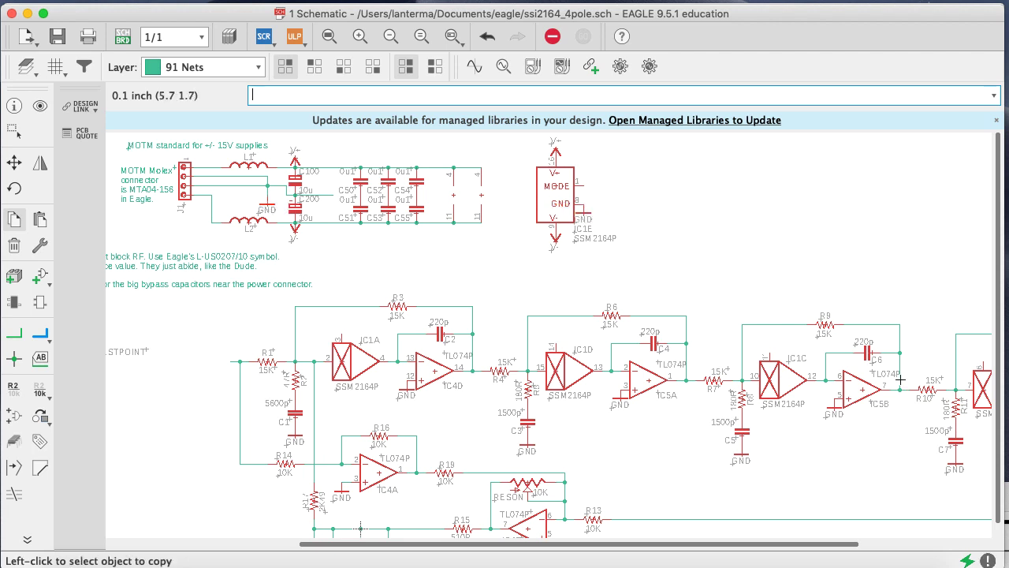
key("super+s")
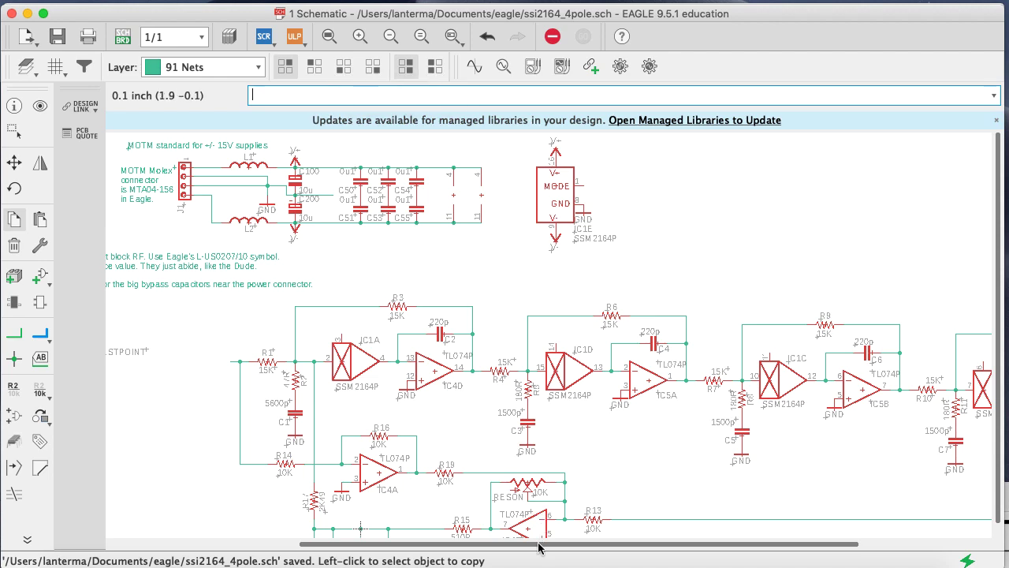
Switch from the schematic to its board layout
left_click_drag(540, 547, 483, 546)
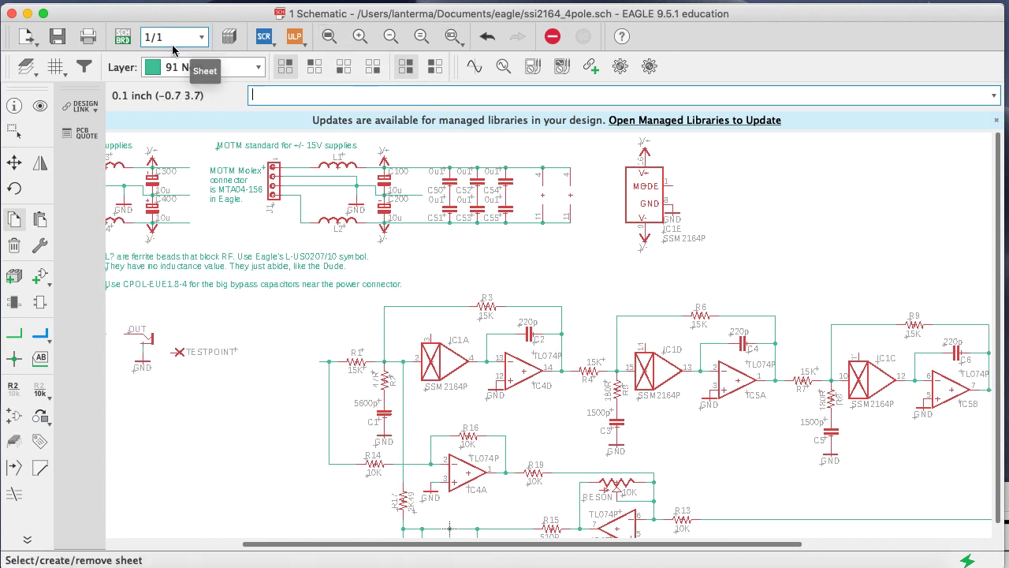
left_click(123, 37)
type("copy")
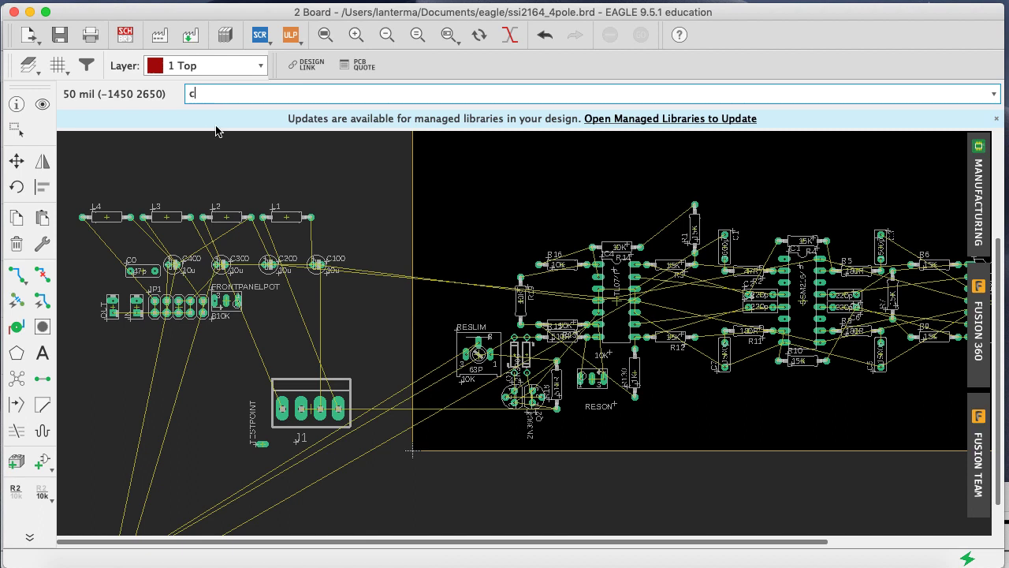
key("BackSpace")
type("mvo")
key("BackSpace")
key("BackSpace")
type("o")
key("BackSpace")
key("BackSpace")
key("BackSpace")
Move capacitor C50 onto the board between IC4 and the SSM2164, just below the 15K resistor R3
type("move c50")
key("Return")
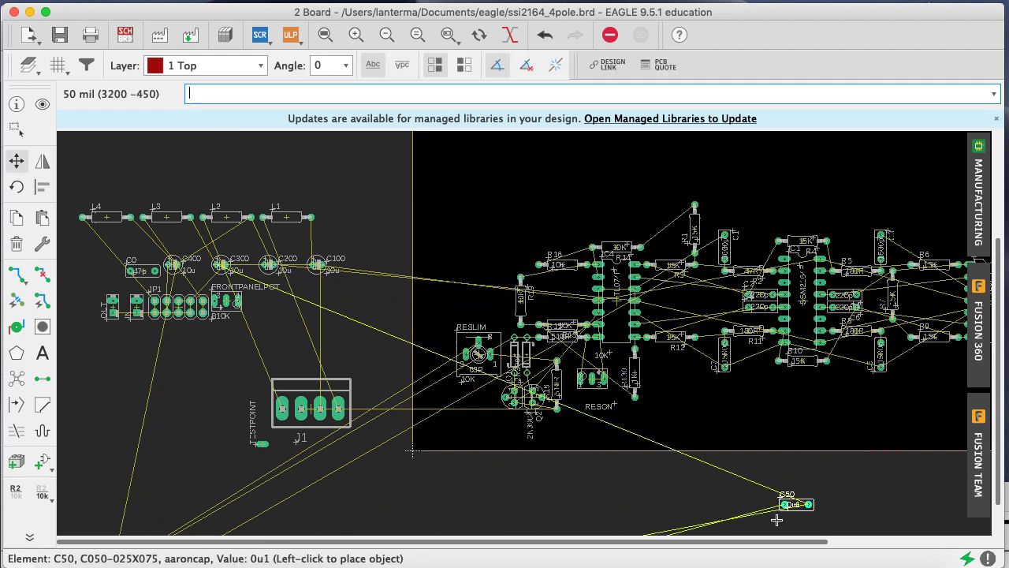
left_click_drag(759, 543, 923, 543)
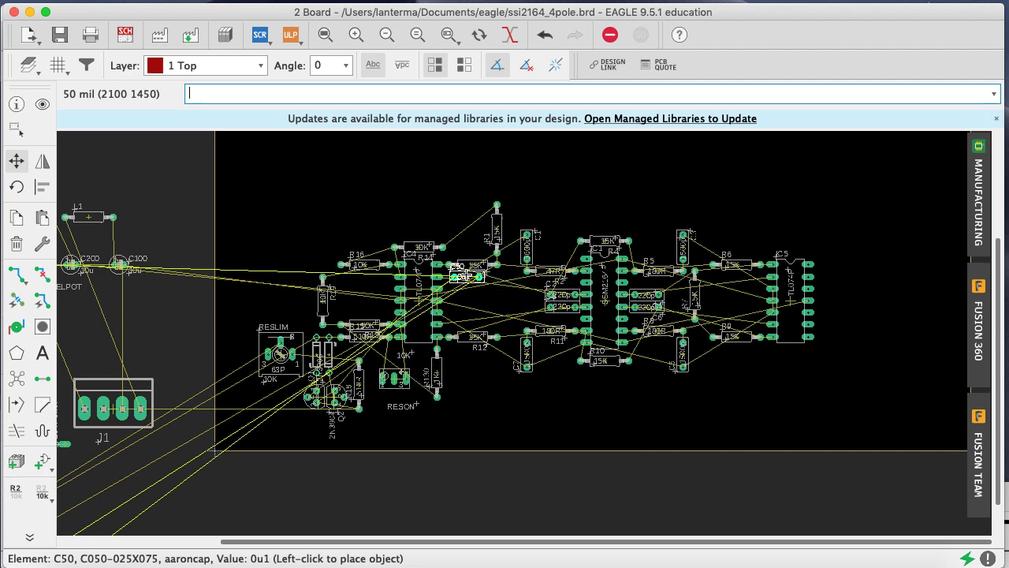
left_click(473, 301)
Recalculate the ratsnest and move C50 to the opposite side of IC4, next to its pin 4
type("ratsnest")
key("Return")
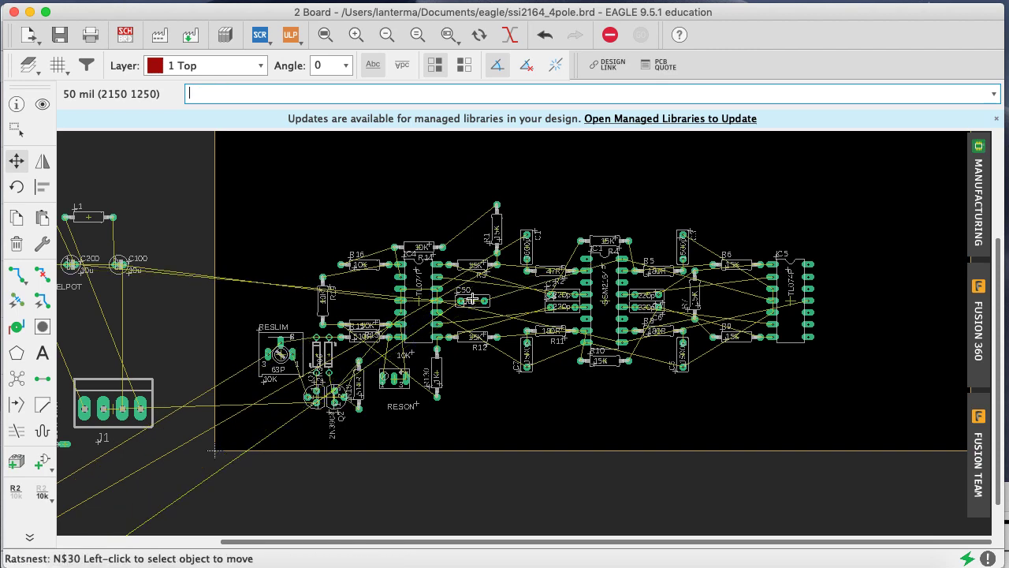
left_click(473, 301)
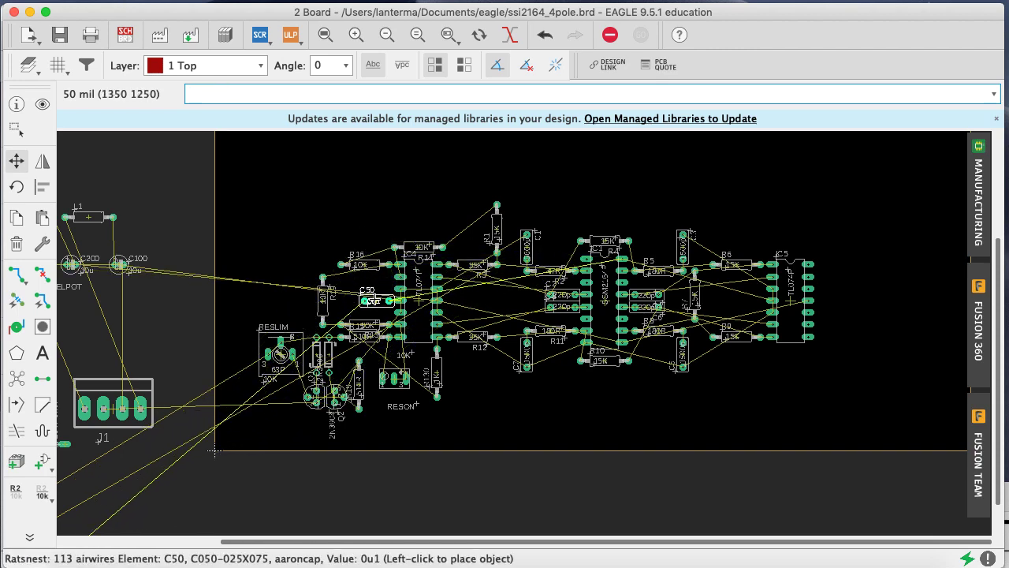
left_click(373, 300)
Move capacitor C51 next to pin 11 of IC4, on the side opposite C50, recalculating the ratsnest
type("mov")
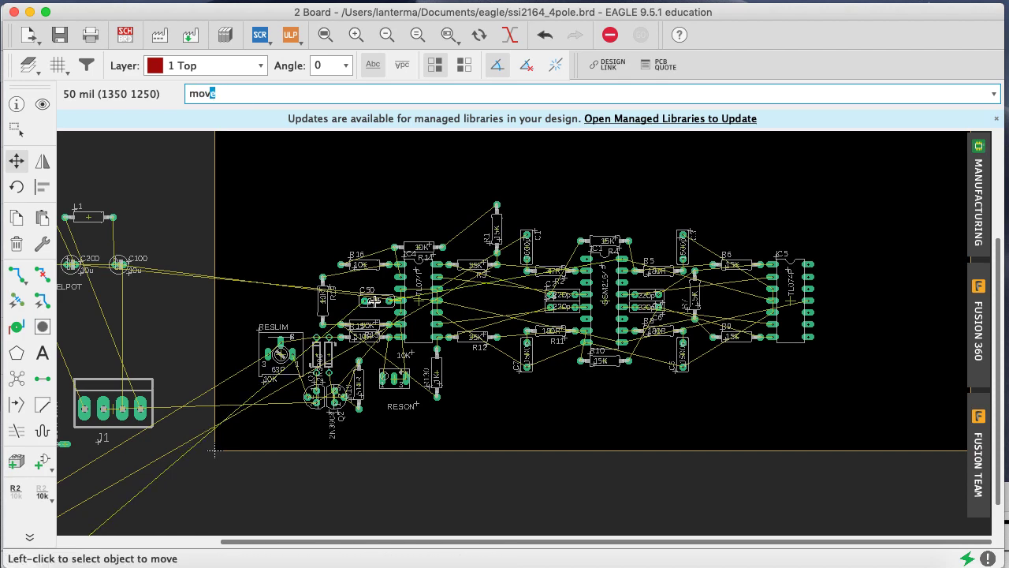
type("e c51")
key("Return")
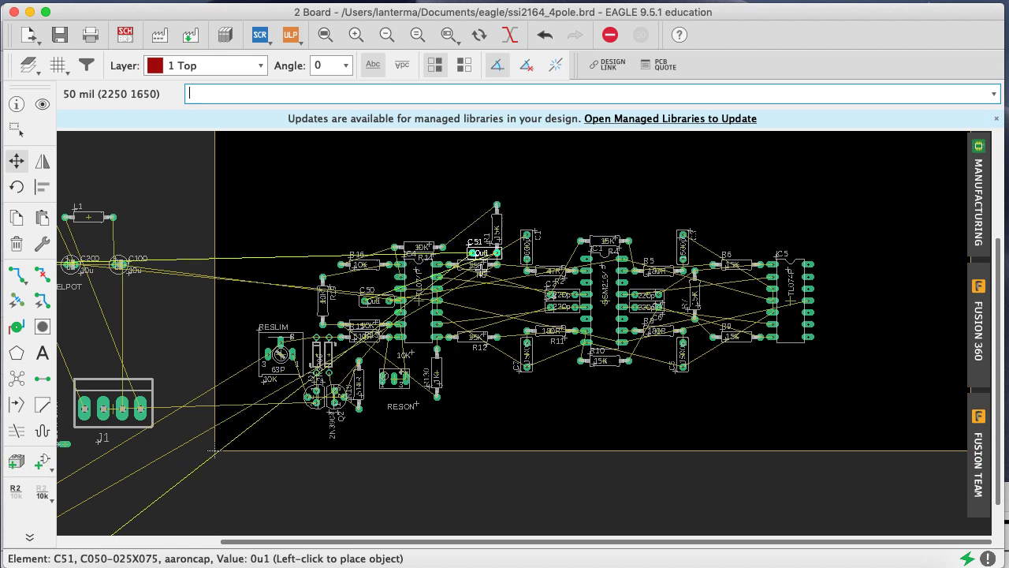
left_click(479, 306)
type("ra")
key("Return")
left_click(479, 306)
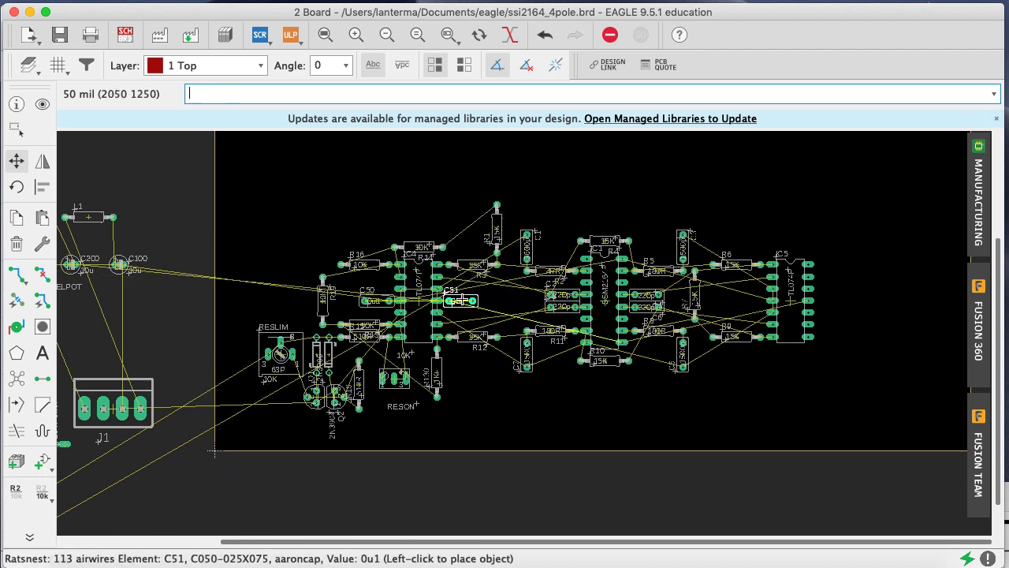
left_click(457, 301)
Highlight the GND net on the board to check the ground connections, and save the layout
type("show ")
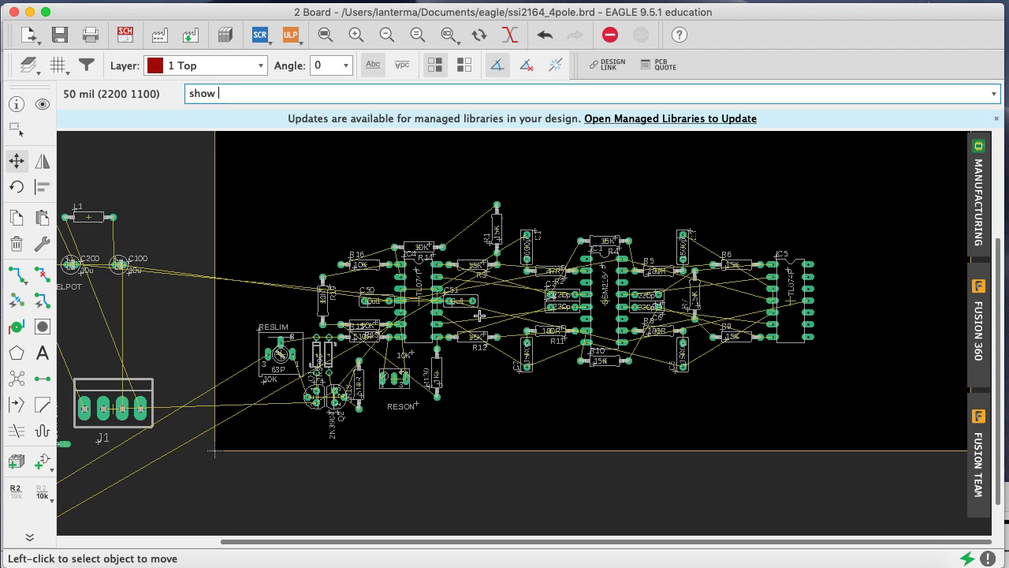
type("GND")
key("Return")
type("show")
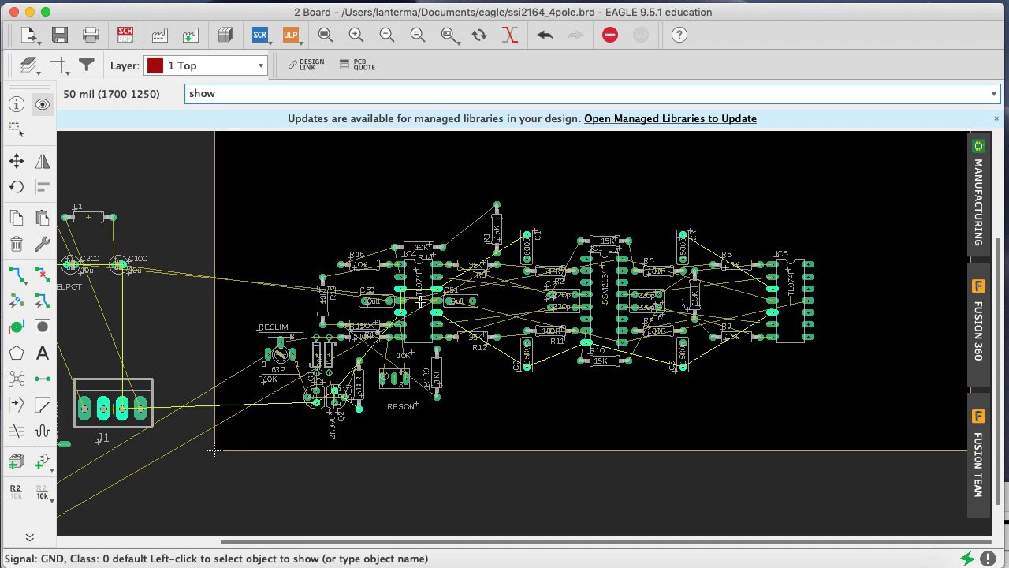
key("super+s")
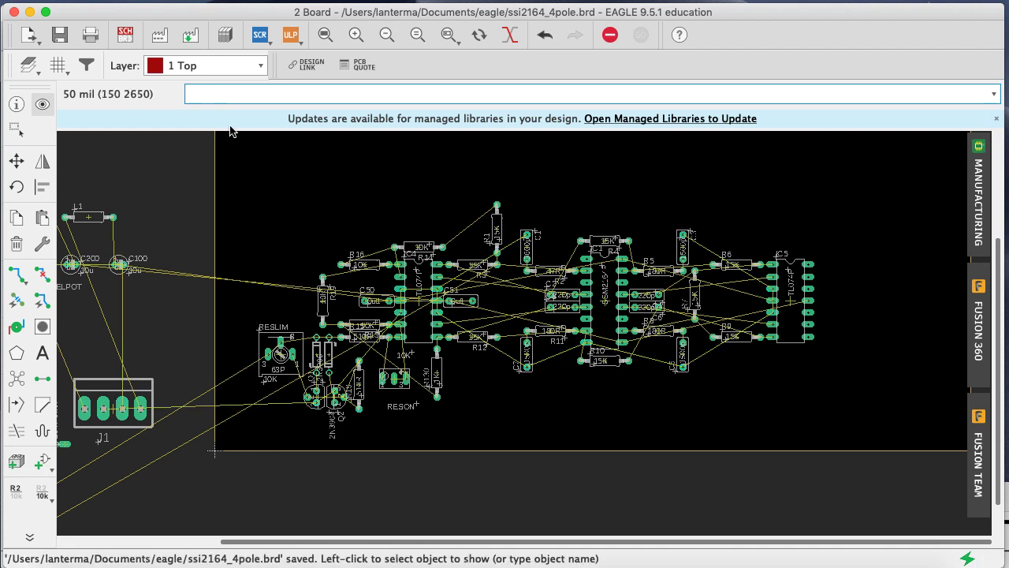
Recalculate the ratsnest for capacitor C52 and move it next to pin 16 of the SSM2164, just above the 180R resistor
type("move c52")
key("Return")
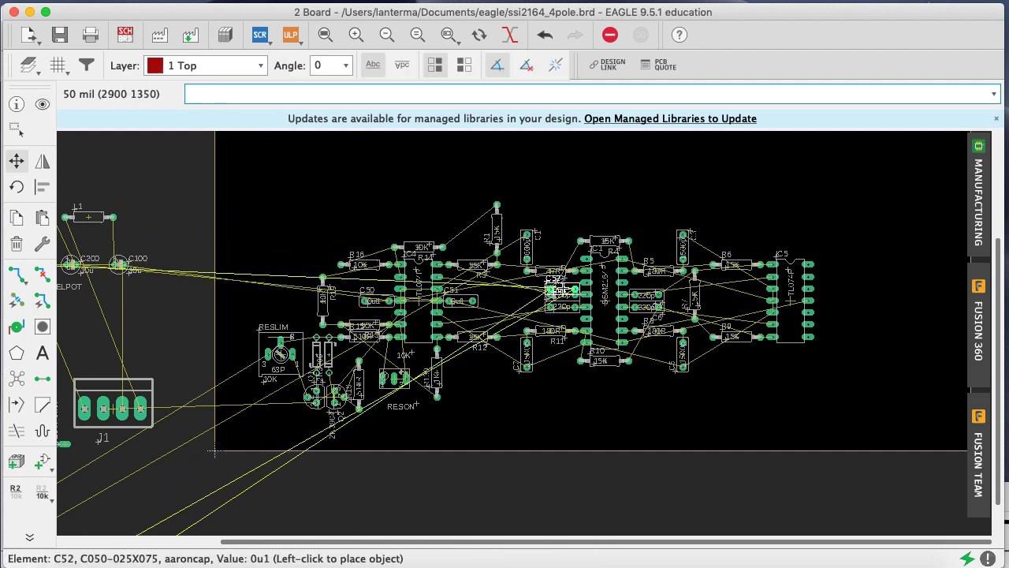
left_click(557, 223)
type("ratsnest")
key("Return")
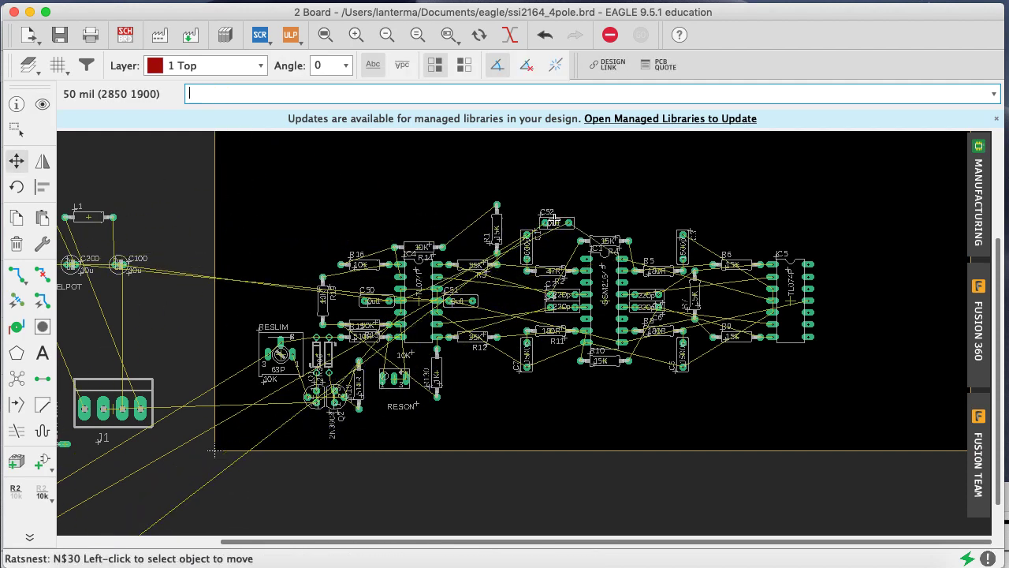
left_click(557, 222)
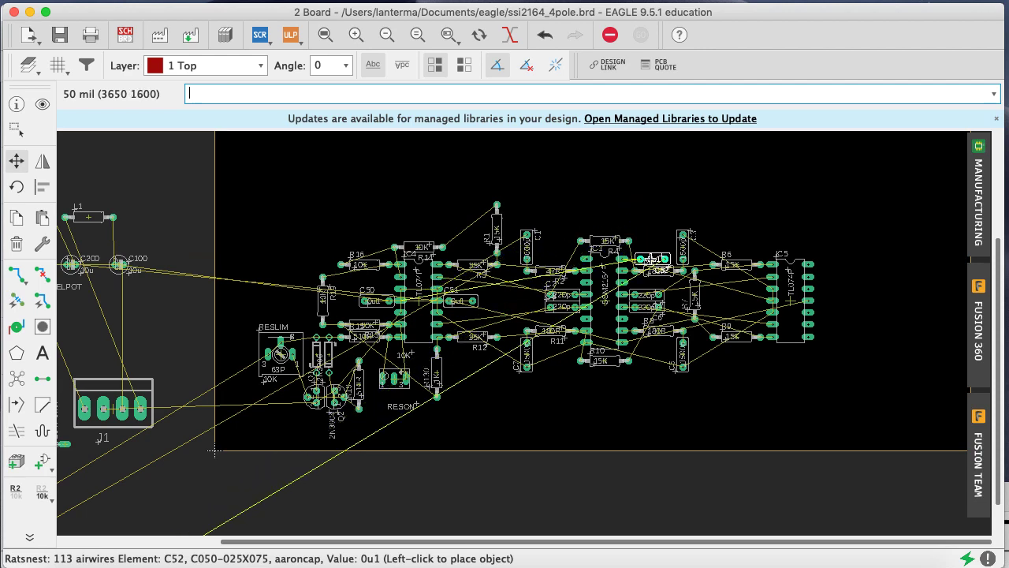
left_click(649, 258)
Move capacitor C53 next to pin 9 of the SSM2164, just below resistor R8, recalculating the ratsnest
type("move c53")
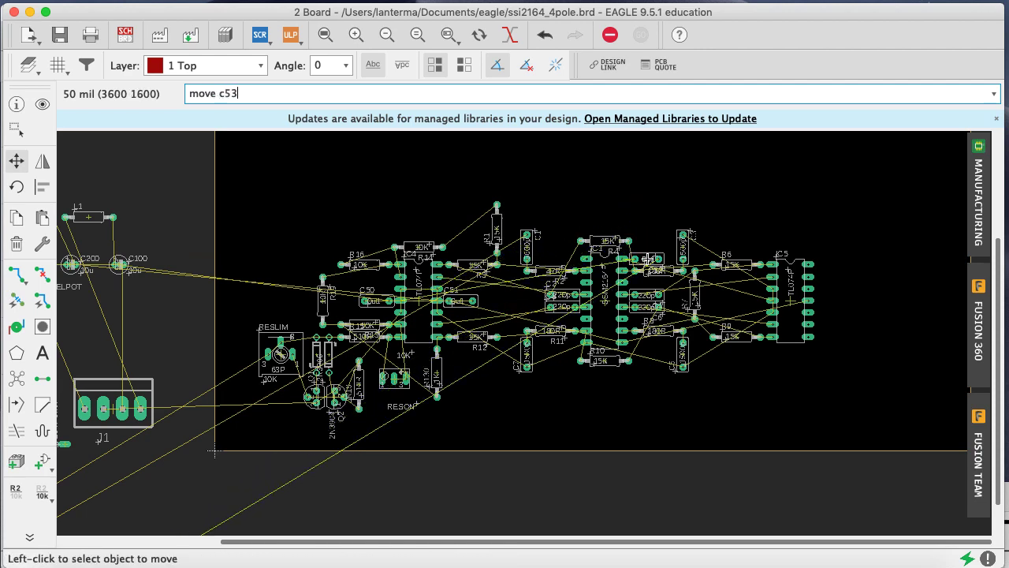
key("Return")
type("ratsnest")
key("Return")
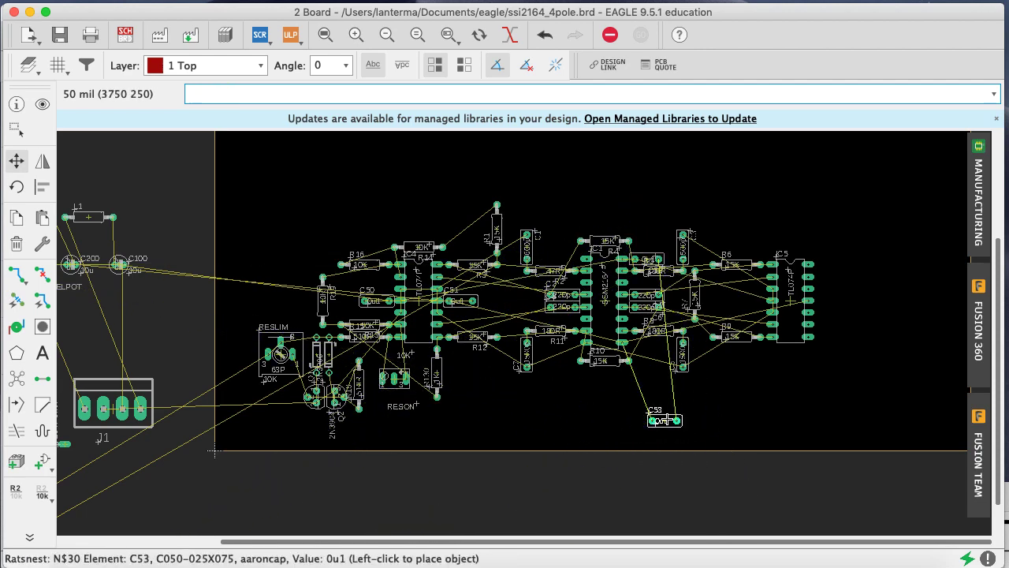
left_click(649, 347)
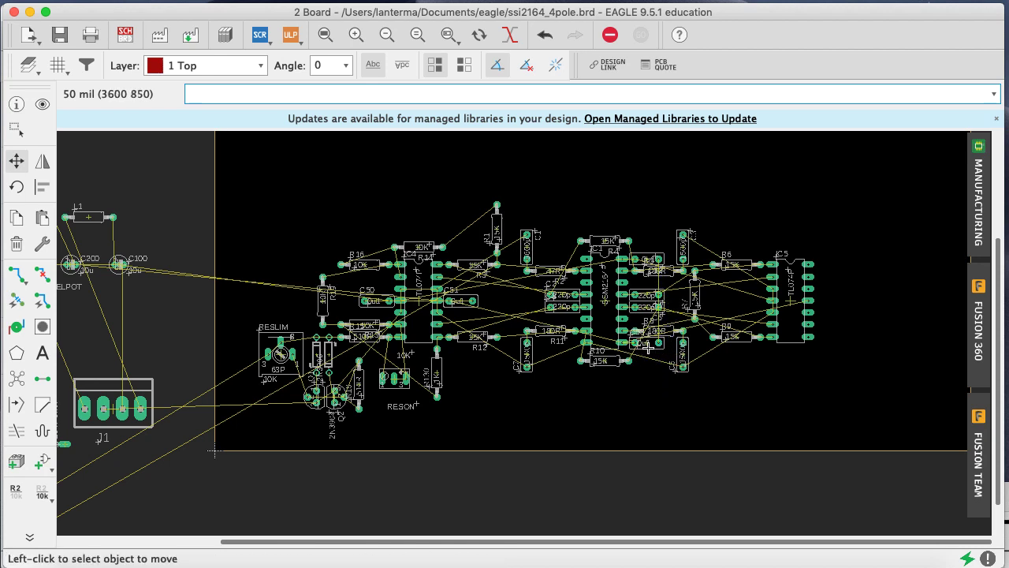
Recalculate the ratsnest for capacitor C54 and move it next to pin 4 of IC5, between resistors R6 and R9
type("move c54")
key("Return")
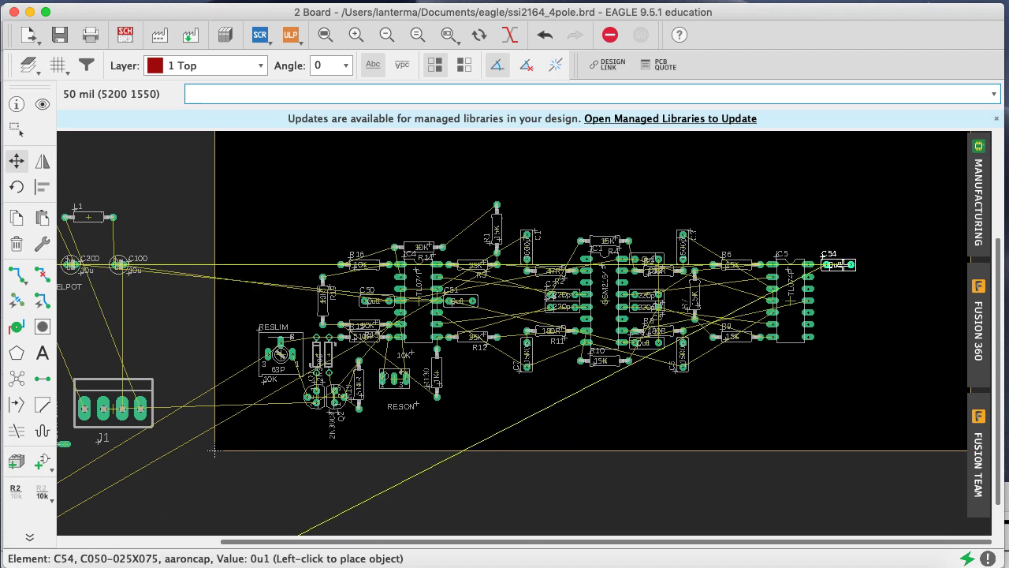
left_click(844, 265)
type("ratsnest")
key("Return")
left_click(843, 265)
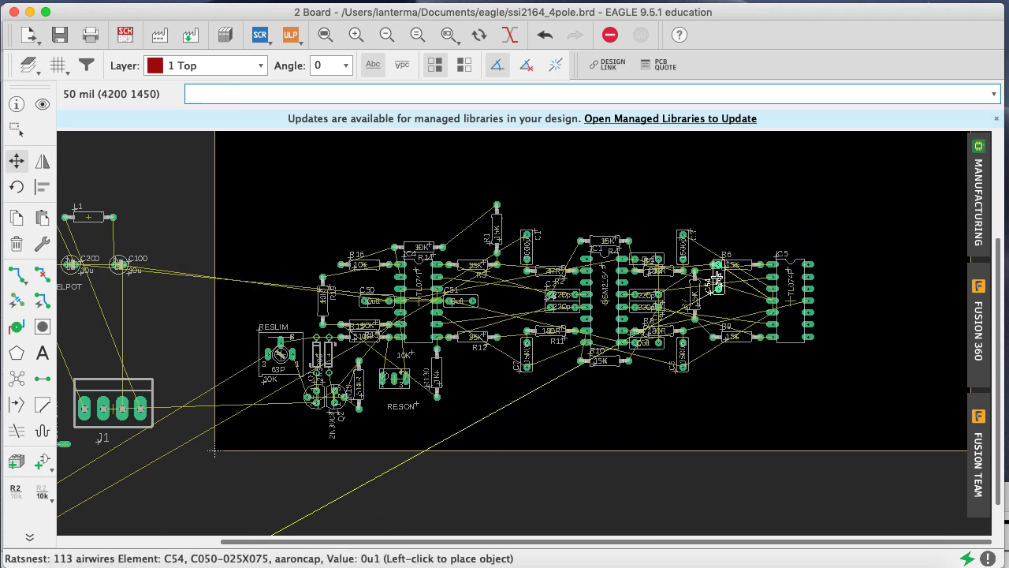
left_click(745, 300)
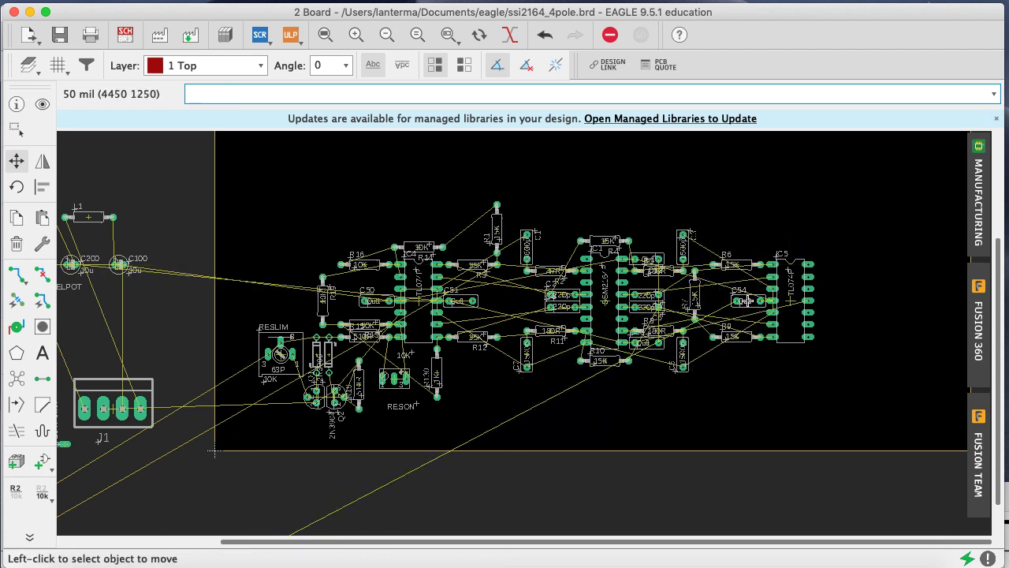
Move capacitor C55 next to pin 11 of IC5, in line with C54 across the chip, and save the board
type("move c55")
key("Return")
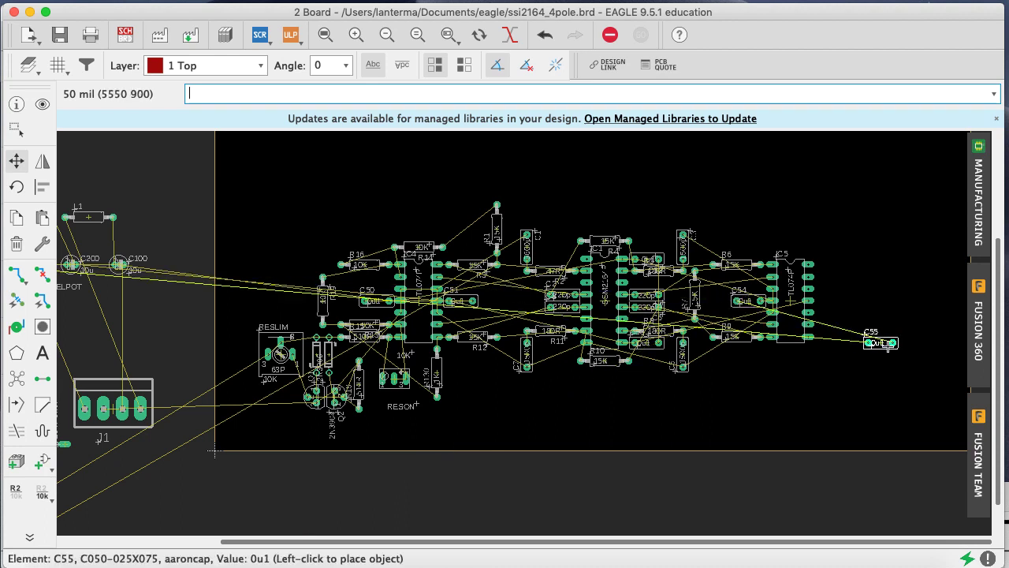
left_click(861, 311)
left_click(859, 312)
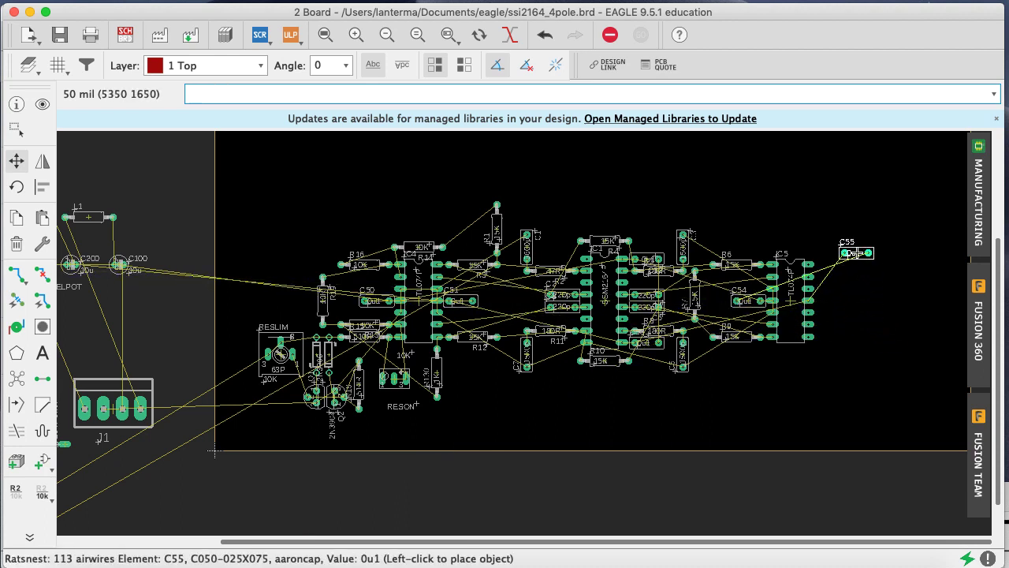
right_click(851, 259)
right_click(852, 260)
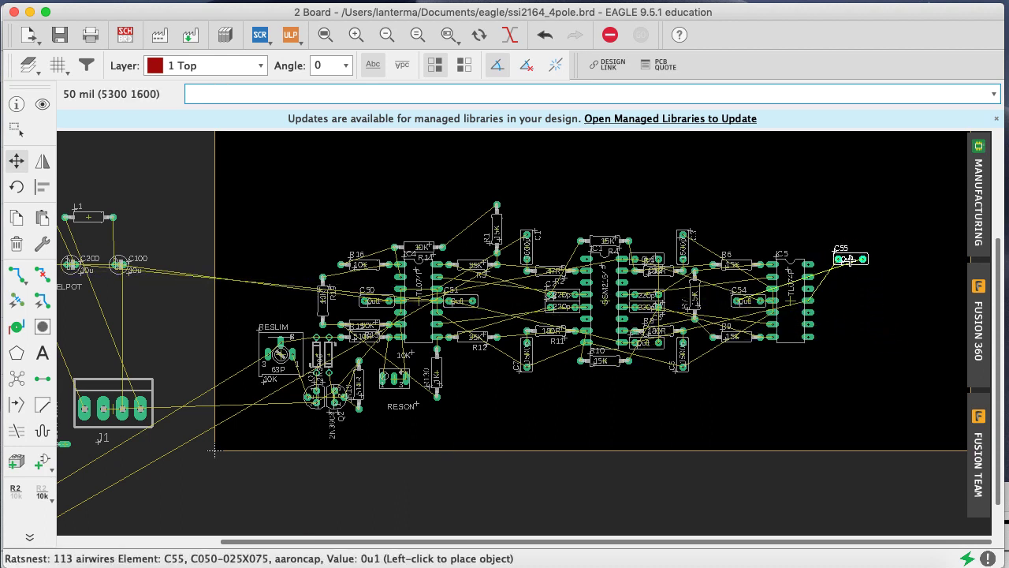
right_click(833, 301)
right_click(834, 304)
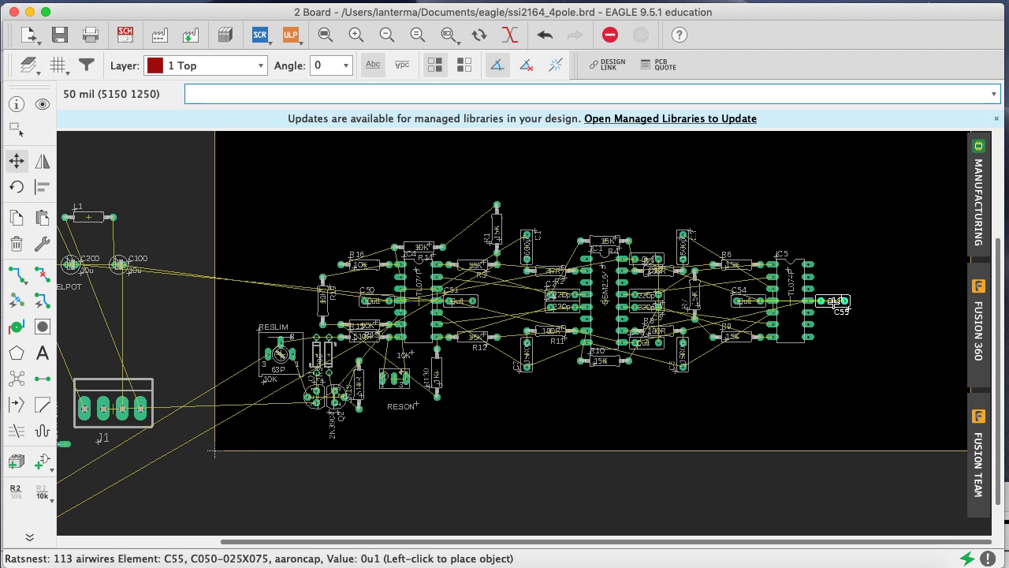
left_click(833, 302)
key("super+s")
Recalculate the ratsnest, highlight the V+ and V- nets one after the other, and save the board
type("ratsnest")
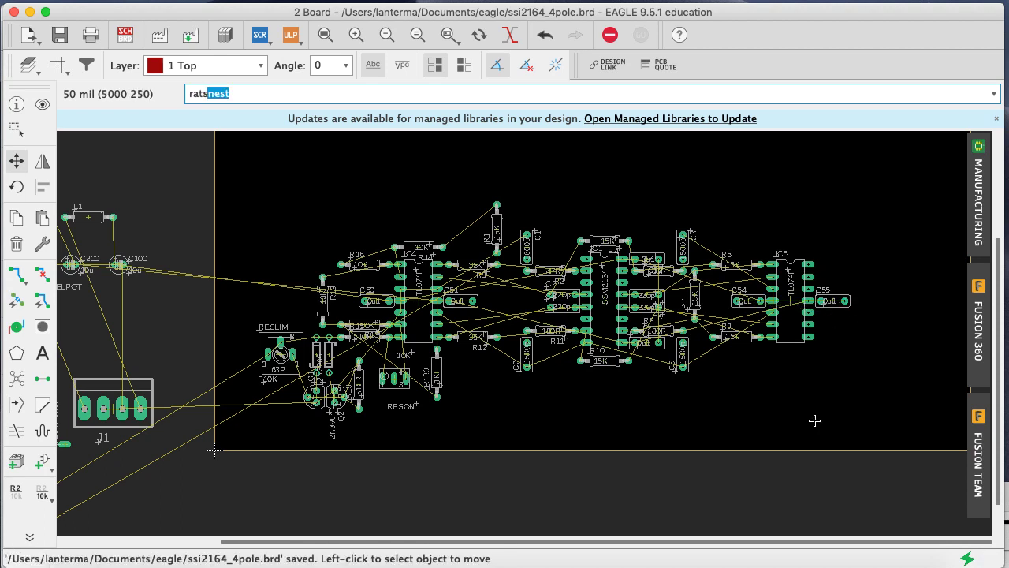
key("Return")
type("show v+")
key("Return")
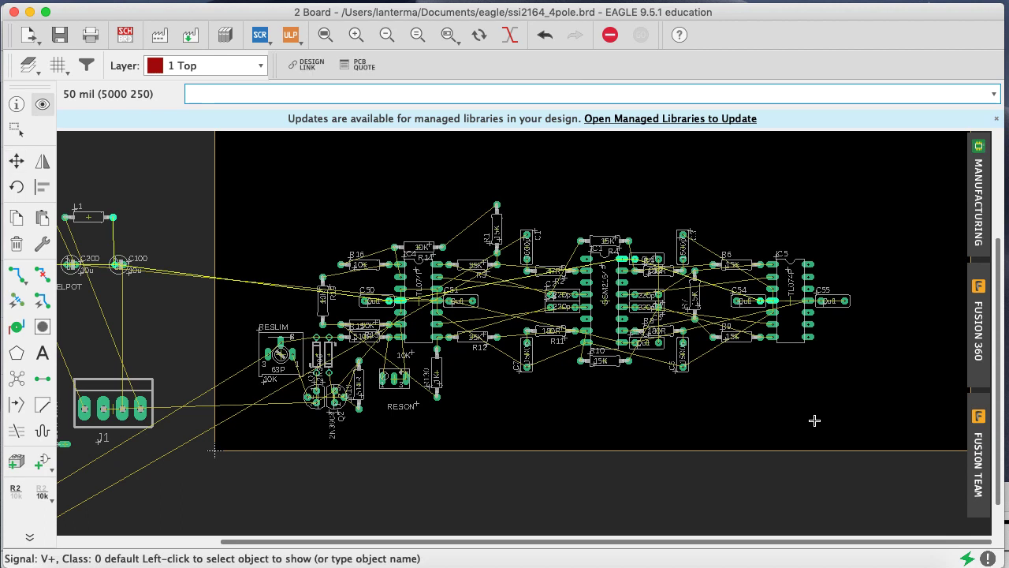
type("show v-")
key("Return")
key("super+s")
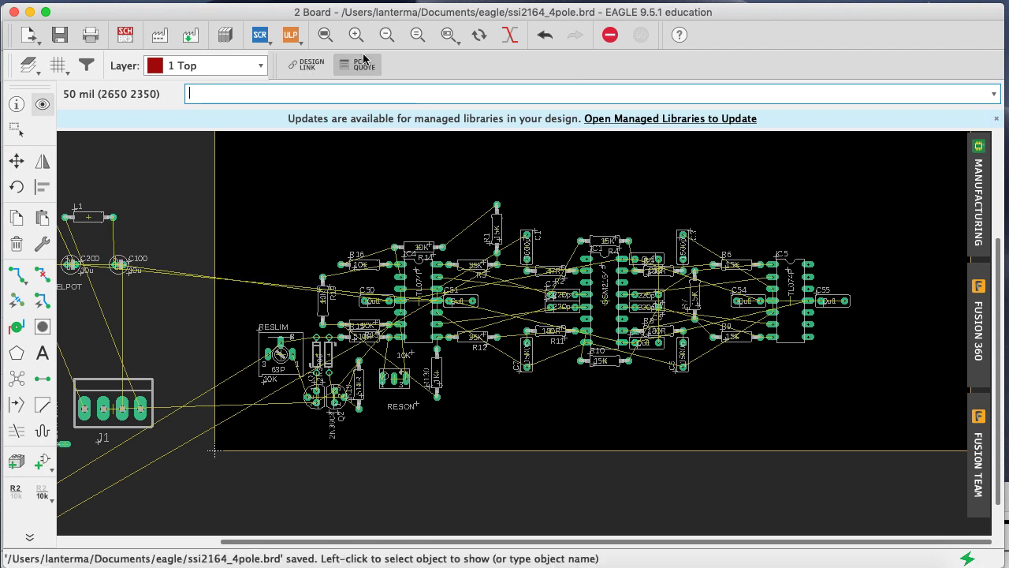
Switch to the schematic and wire the junction of C50 and C51 to the GND line, merging it into the GND net
left_click(125, 36)
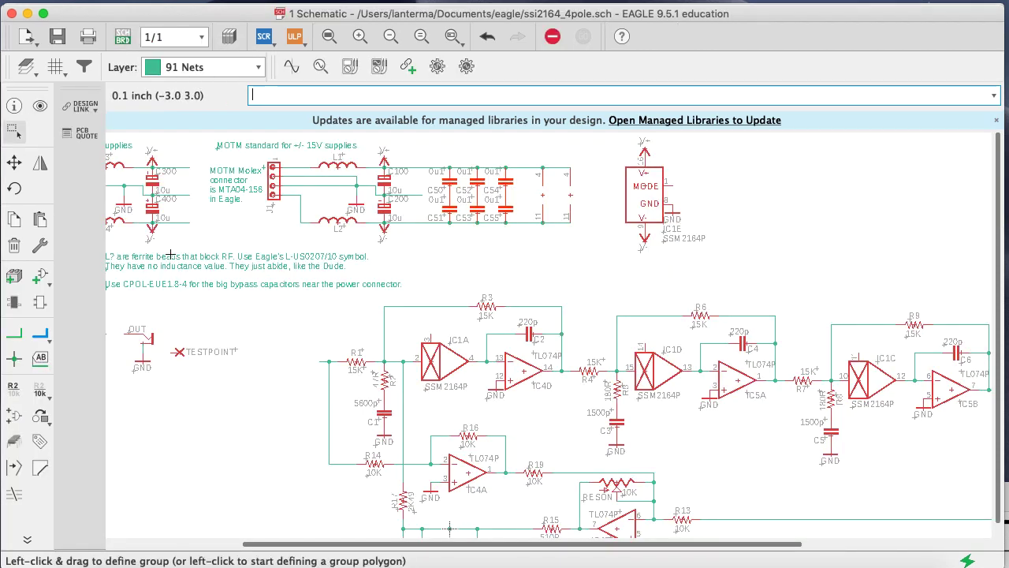
left_click(14, 333)
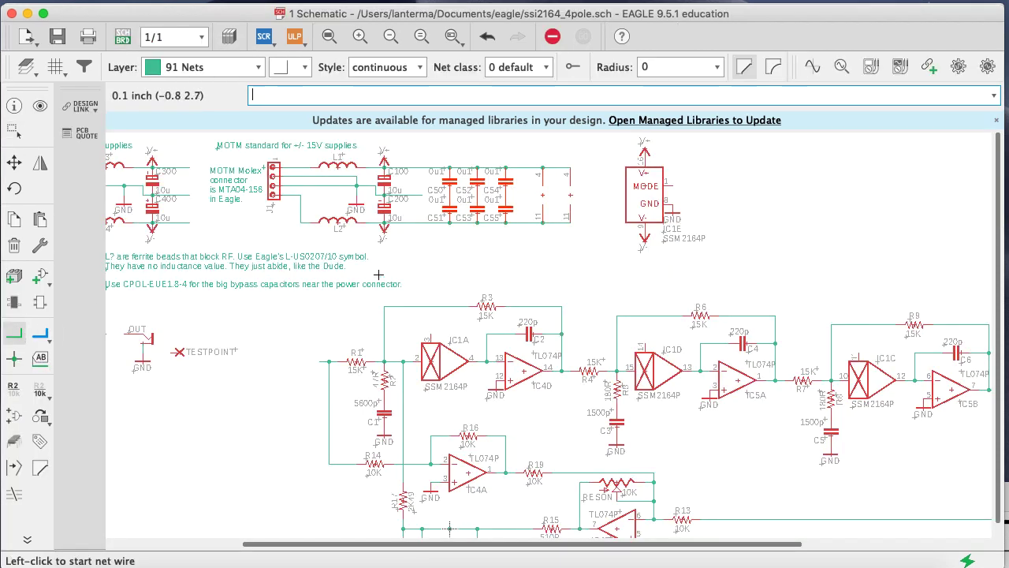
left_click(444, 190)
left_click(426, 190)
left_click(396, 292)
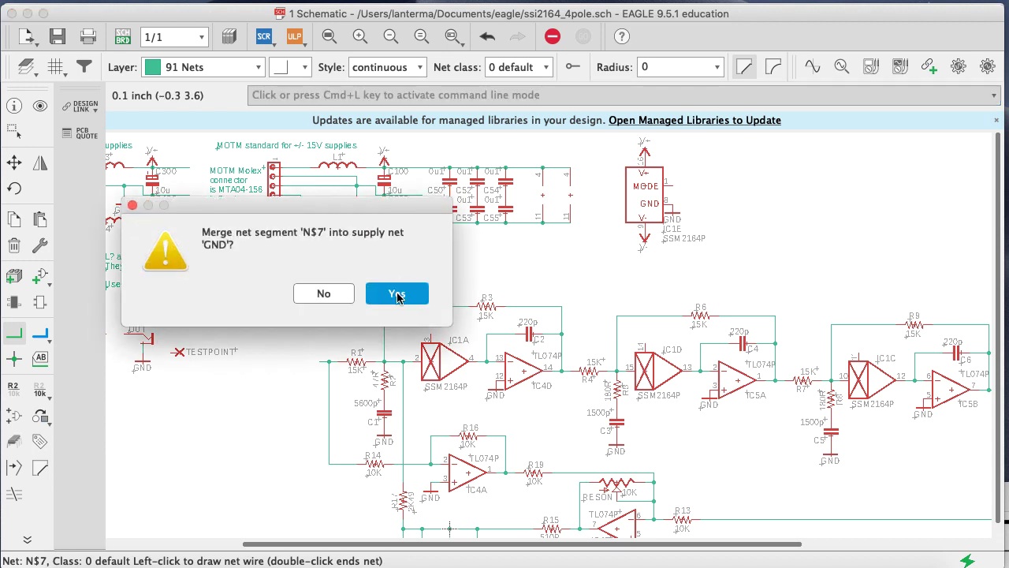
Extend the GND wire through the C52/C53 and C54/C55 junctions, merging each into the GND net, and save
left_click(474, 191)
left_click(449, 199)
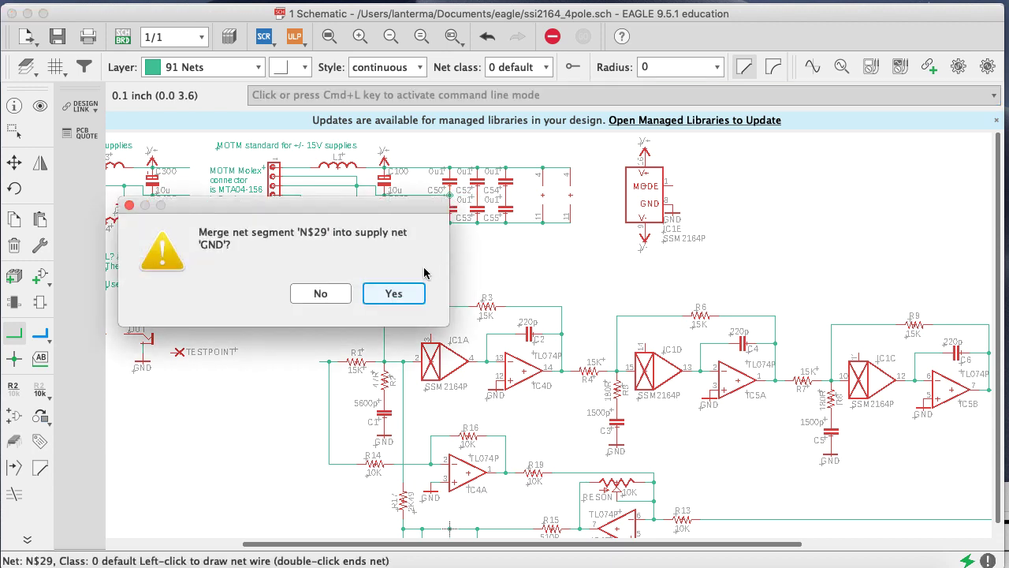
left_click(393, 291)
left_click(505, 195)
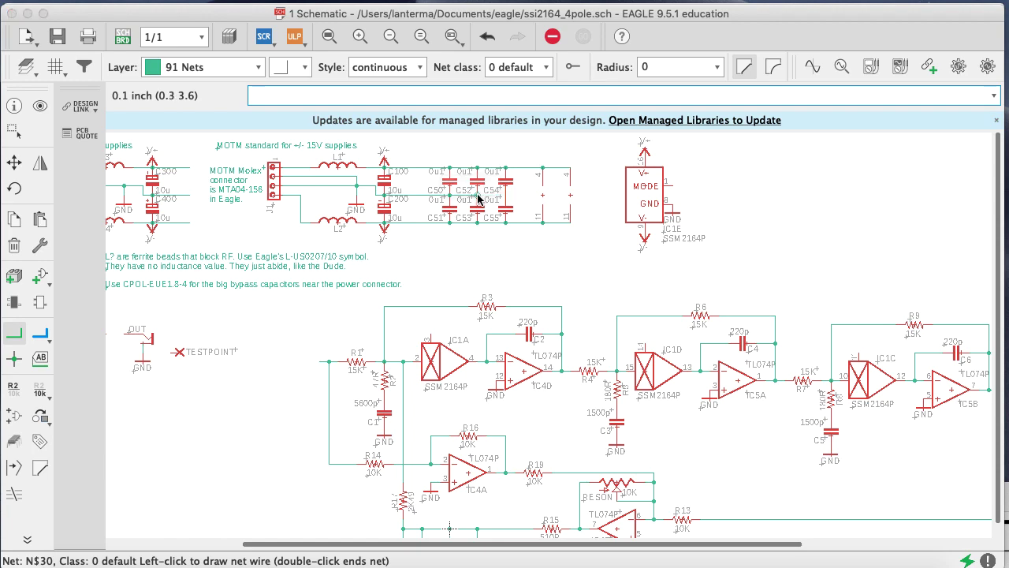
left_click(477, 195)
key("Return")
key("ctrl+s")
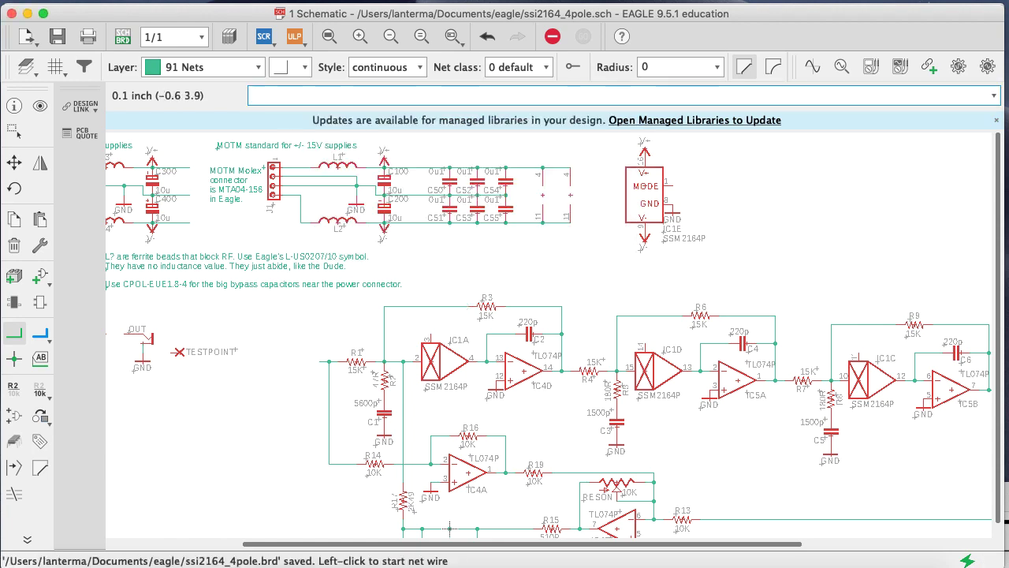
Switch back to the board, highlight the GND net to check the bypass capacitors, and save
left_click(122, 36)
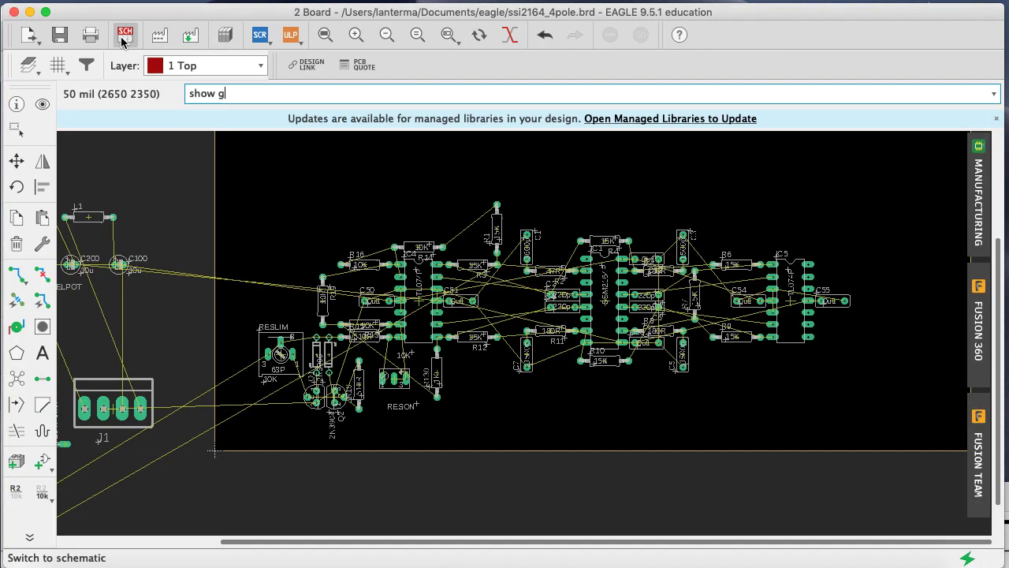
type("nd")
key("Return")
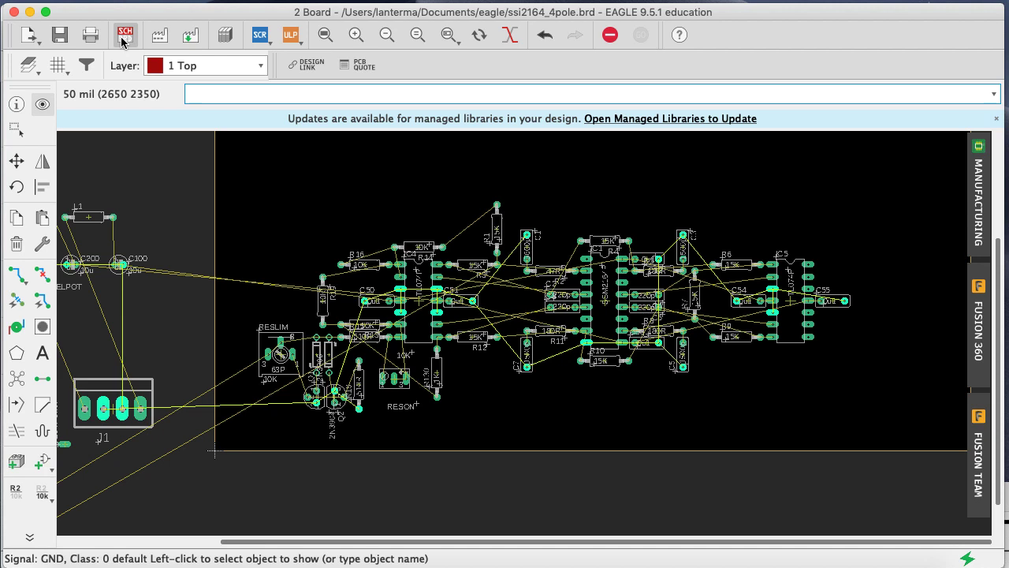
key("ctrl+s")
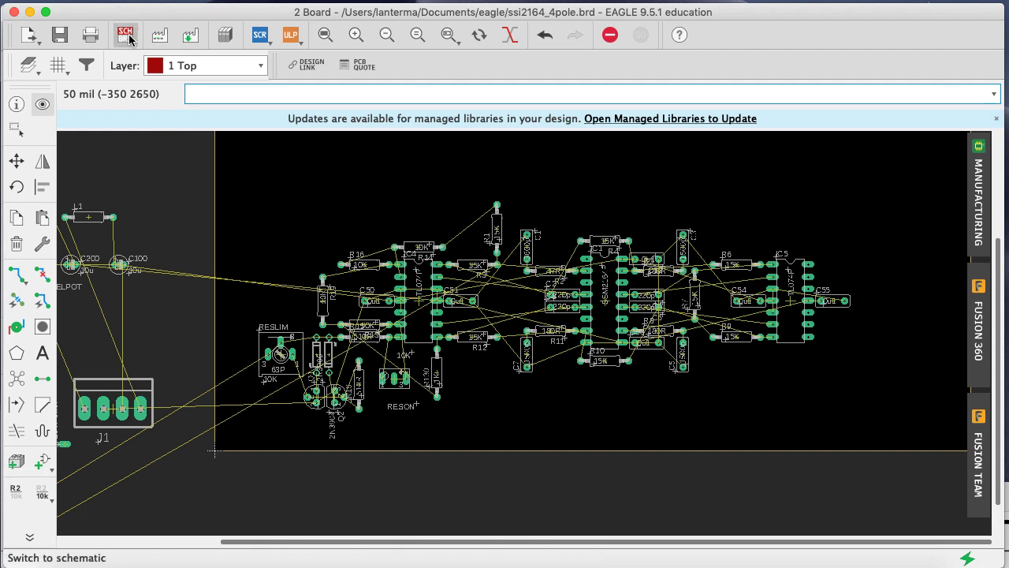
Switch to the web browser and examine the four-pole filter schematic and title page of AN701.pdf, without saving a copy
left_click_drag(1008, 502, 721, 43)
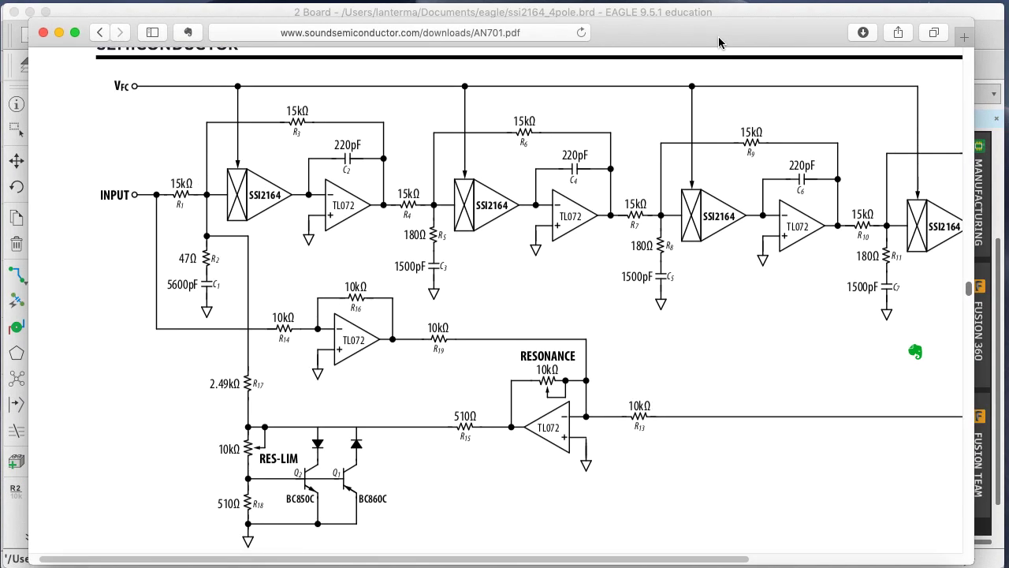
left_click_drag(969, 291, 968, 57)
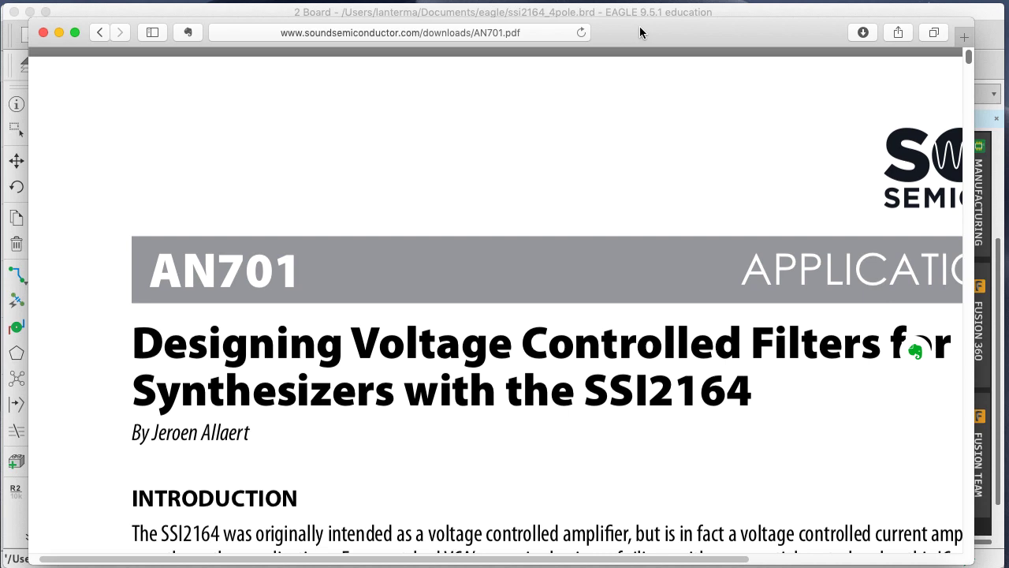
key("super+s")
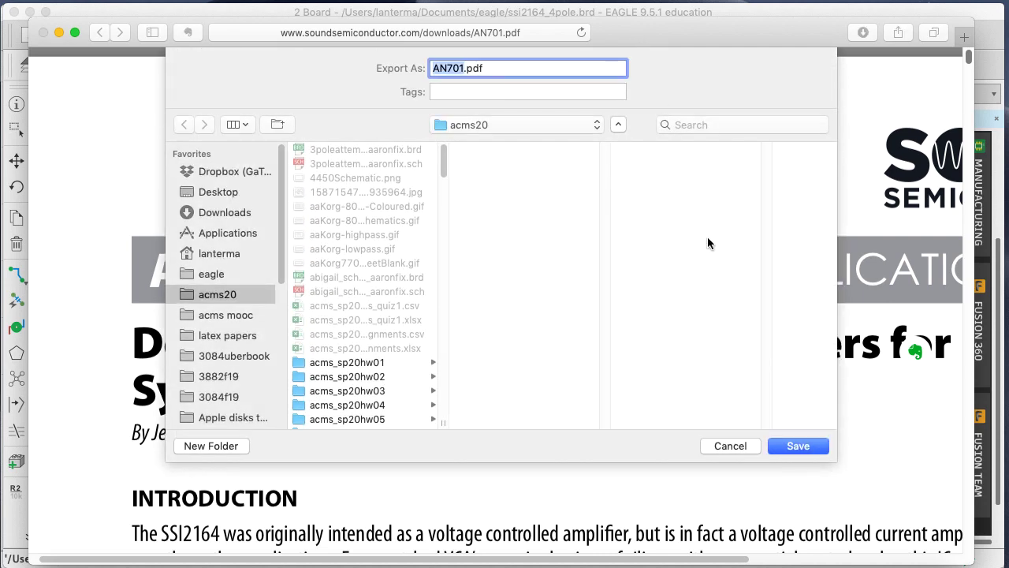
left_click(735, 442)
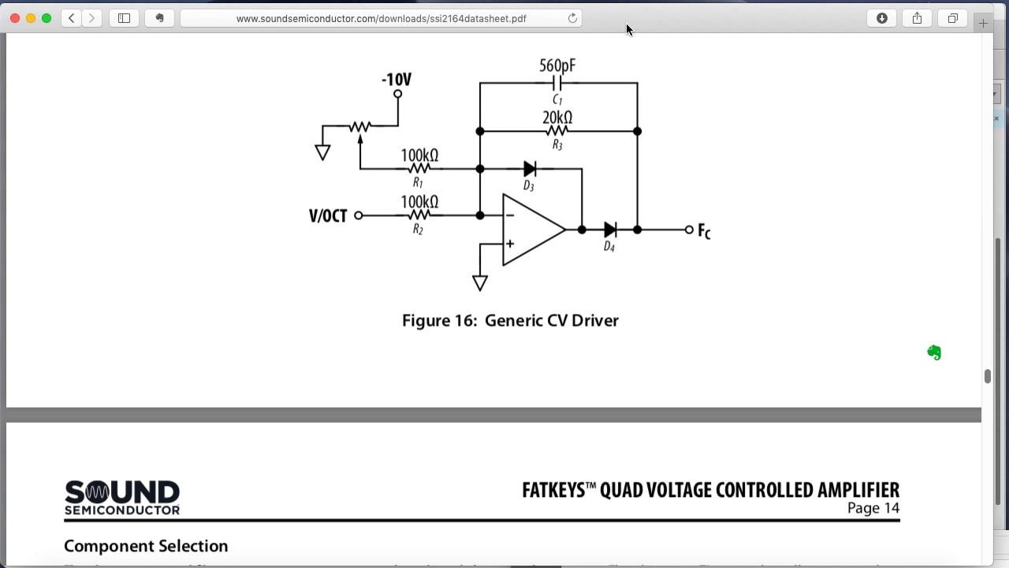
Examine the Generic CV Driver section of the SSI2164 datasheet, and return to the ssi2164_4pole schematic in EAGLE
left_click(930, 549)
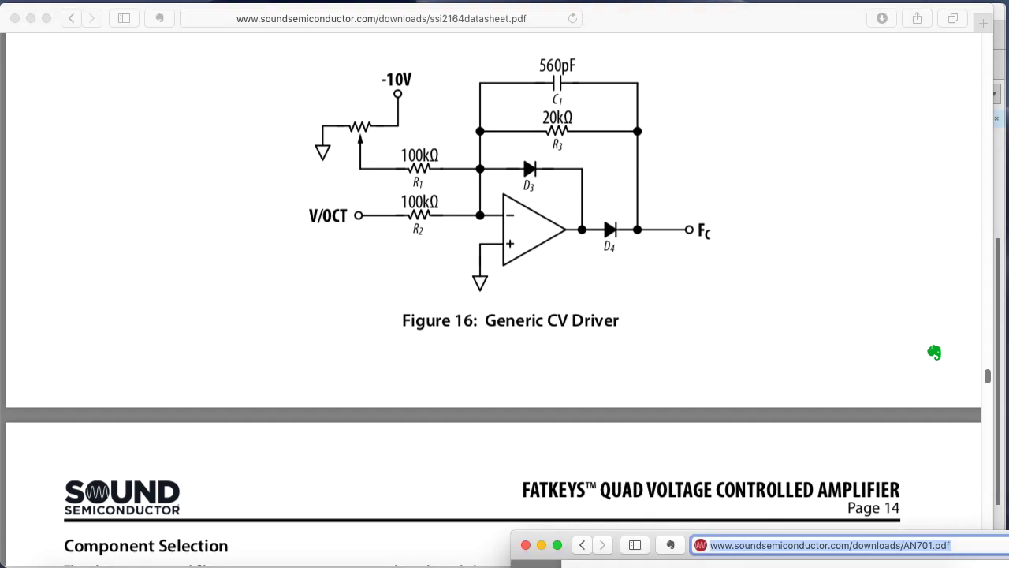
left_click_drag(688, 171, 627, 100)
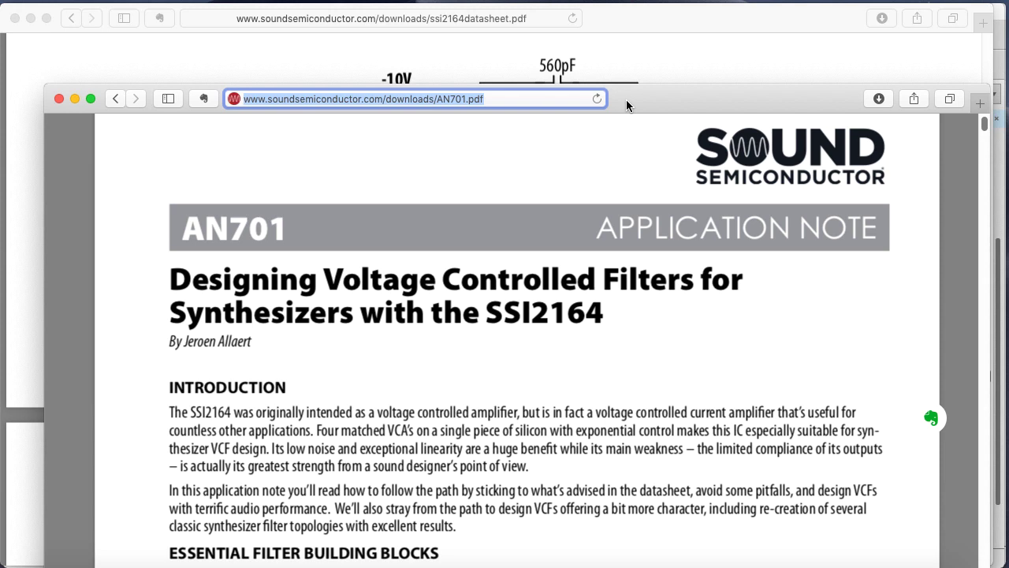
double_click(627, 101)
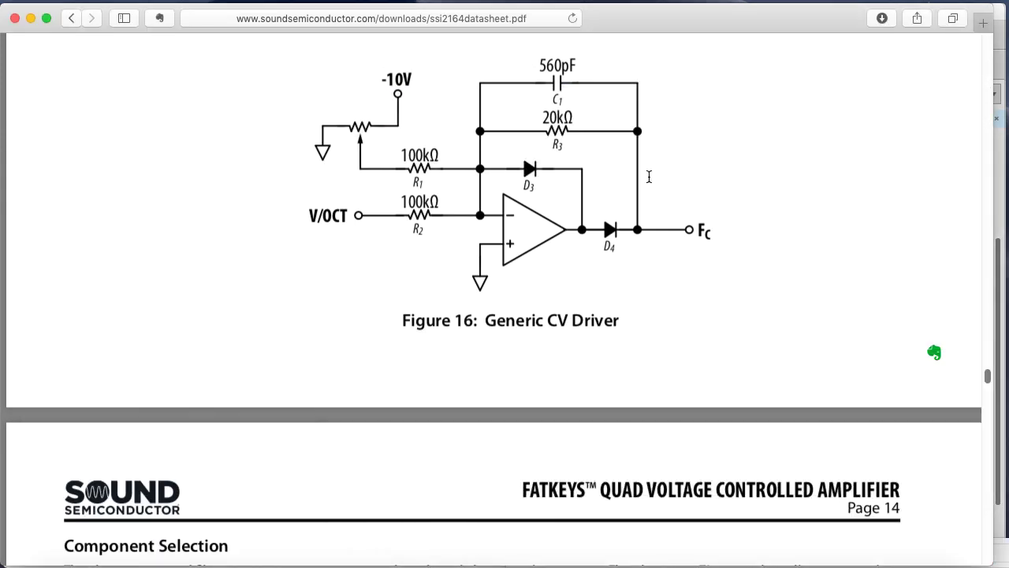
scroll(620, 198, "up", 4)
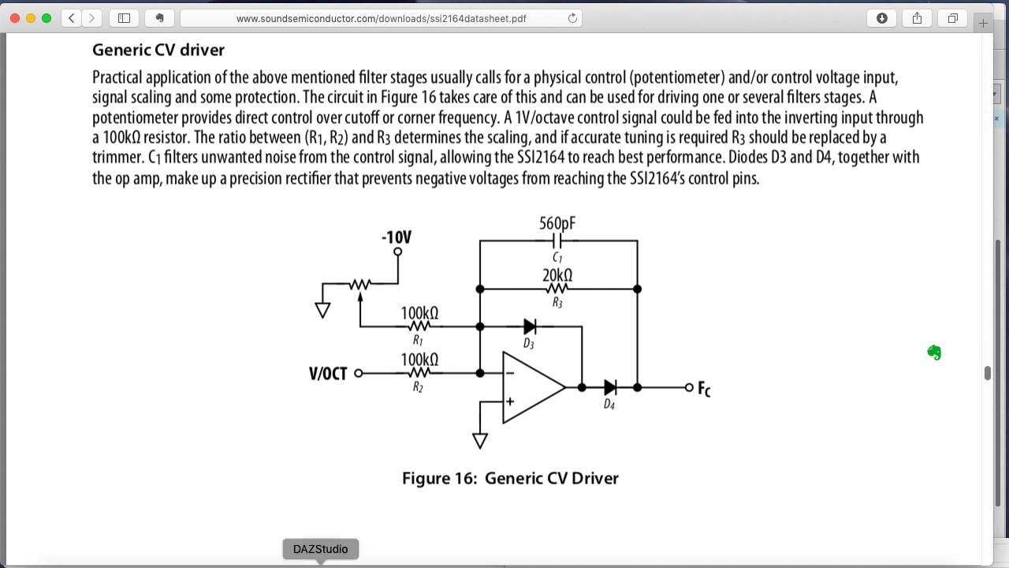
left_click(551, 561)
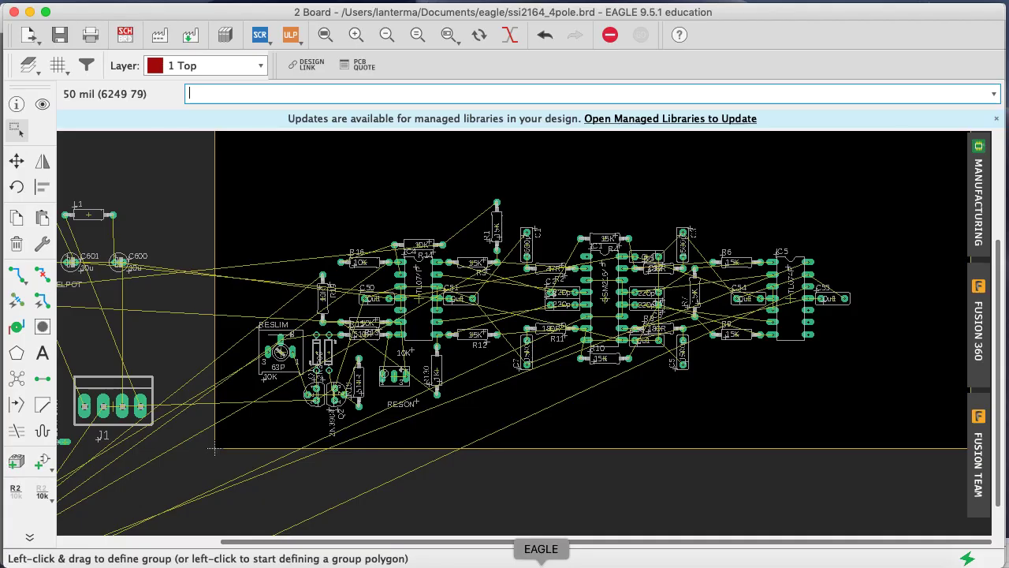
left_click(125, 34)
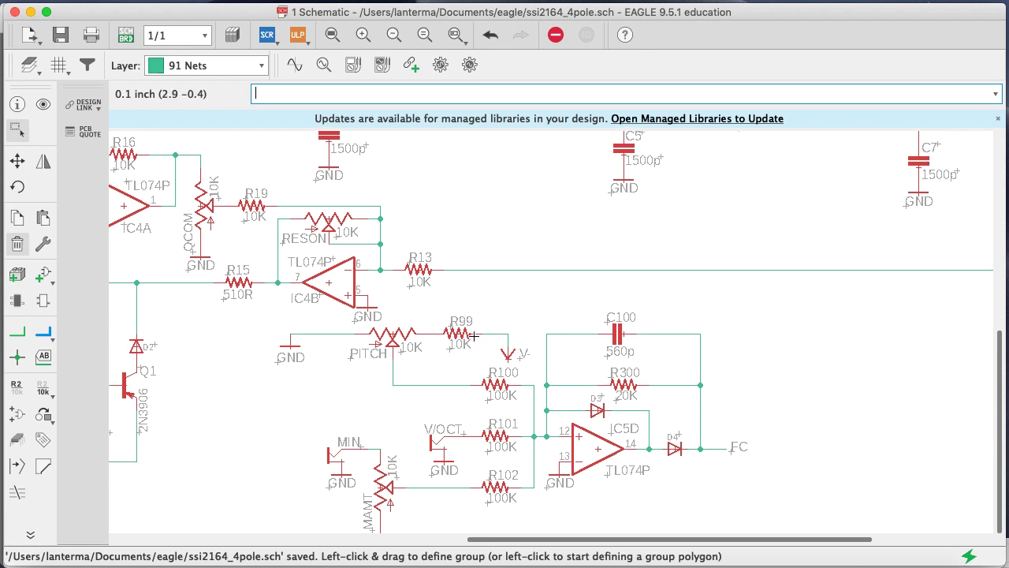
type("name")
key("Return")
left_click(468, 336)
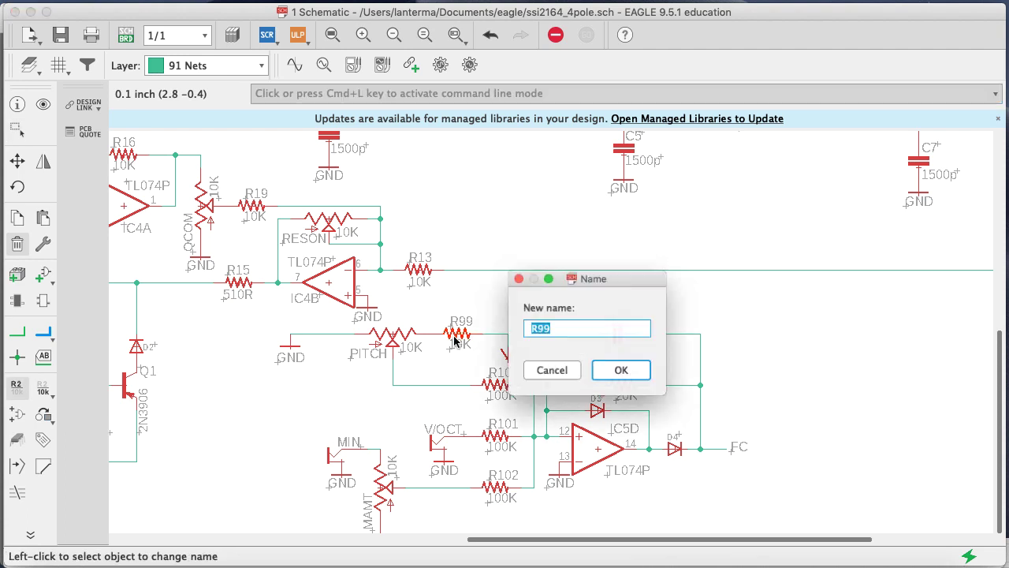
left_click(549, 373)
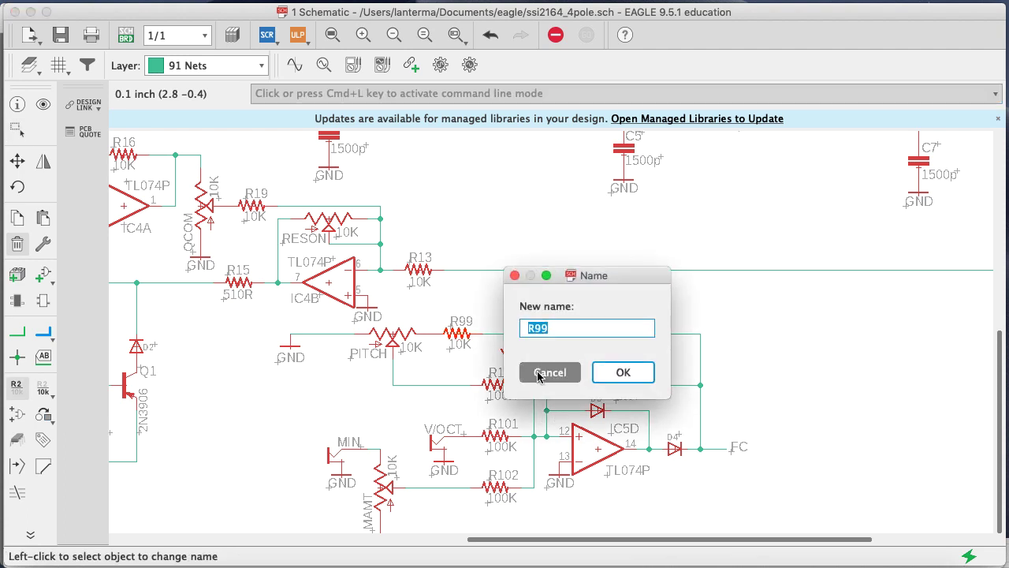
Set R99's value to 5.1K/2.2K and shift its value label left beneath the resistor, clear of the V- symbol
type("value")
key("Return")
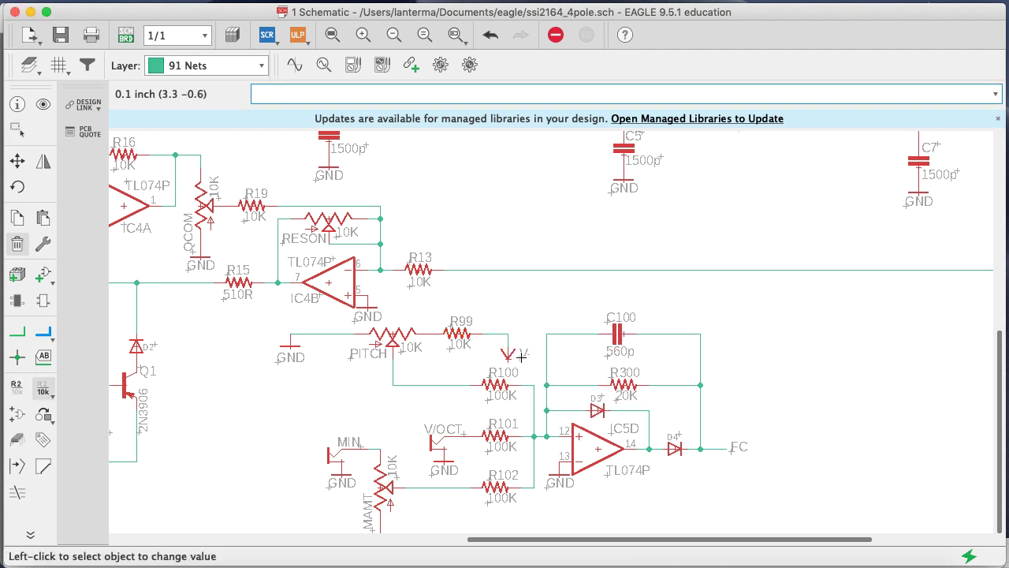
left_click(459, 335)
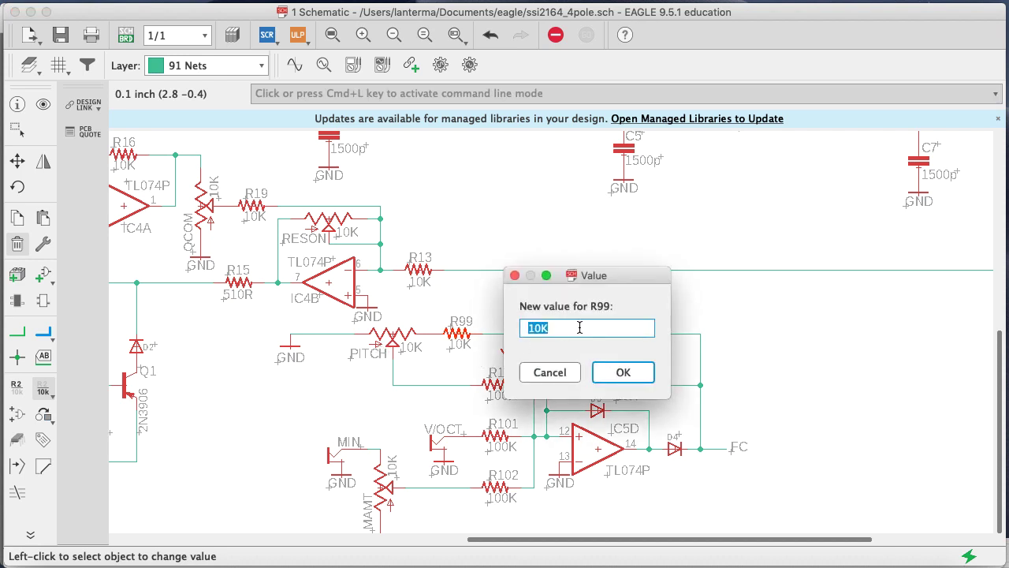
type("5.1K/2.2K")
key("Return")
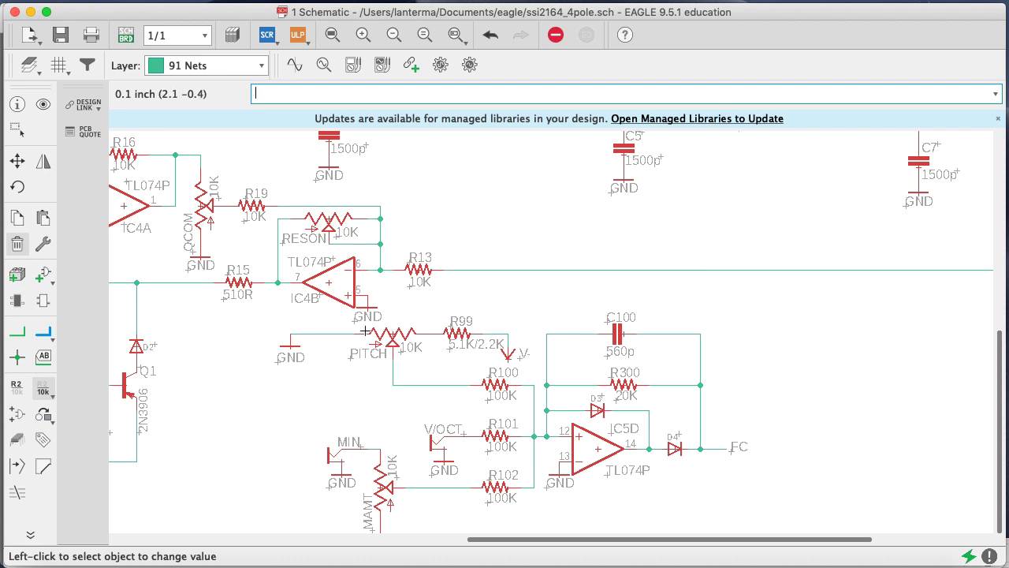
left_click(16, 160)
left_click(448, 352)
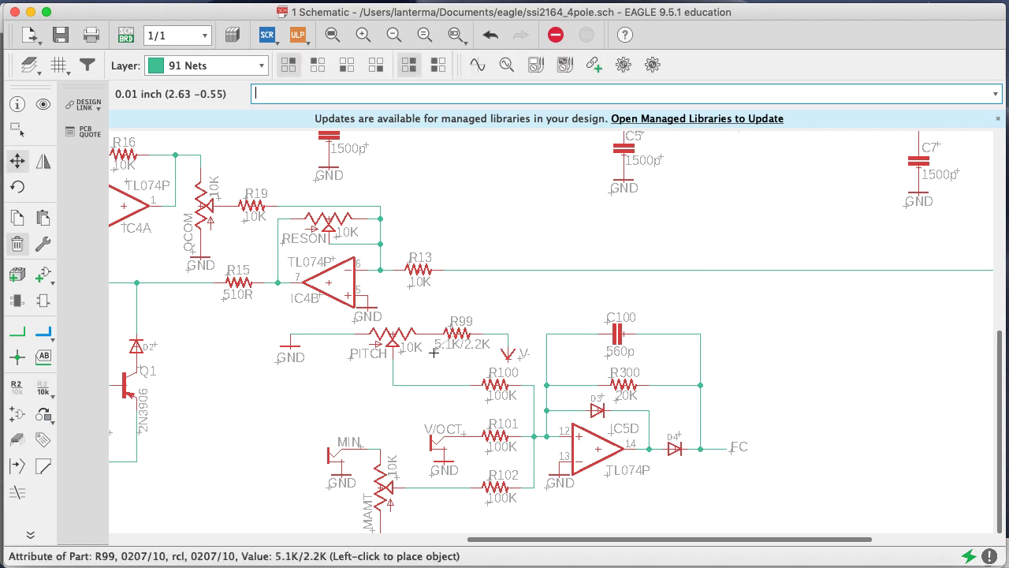
left_click(436, 353)
type("name")
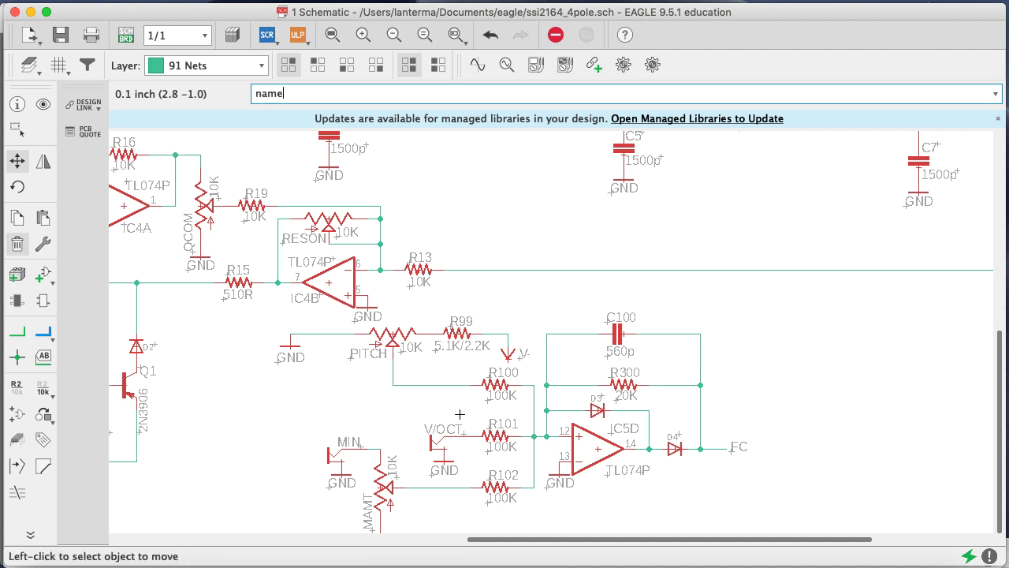
key("Return")
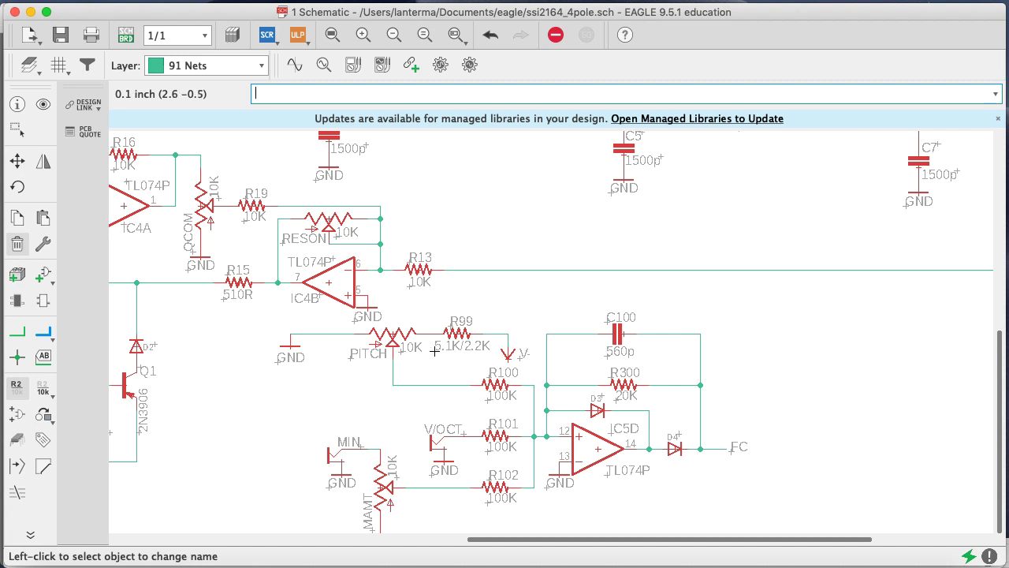
left_click(17, 161)
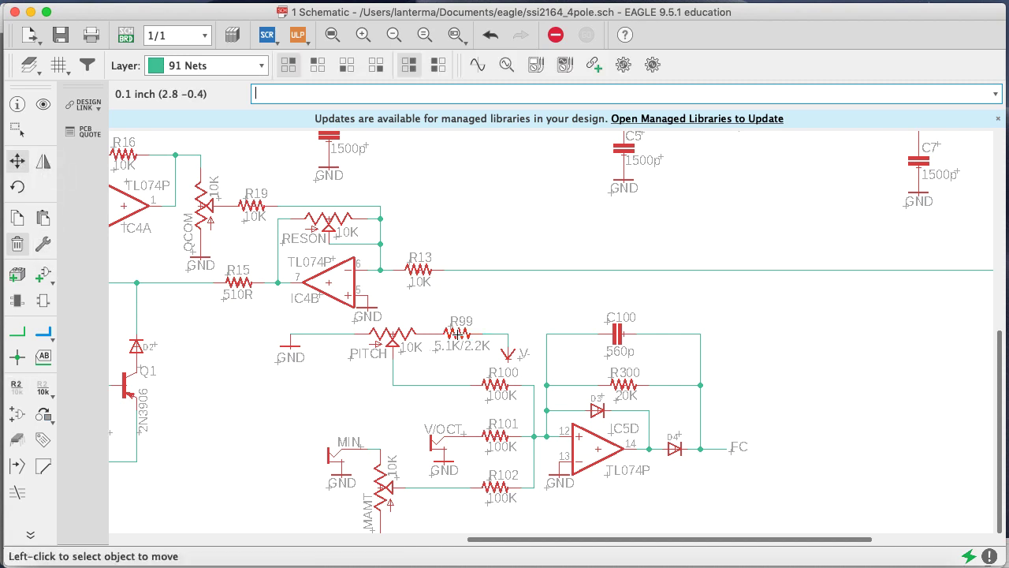
type("name")
key("Return")
left_click(457, 334)
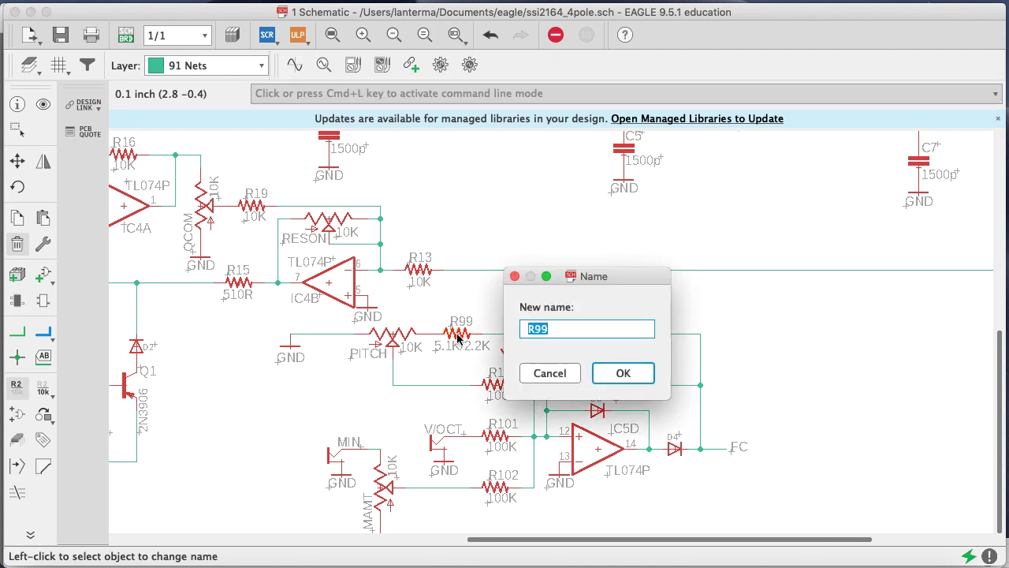
type("SEE")
left_click(514, 276)
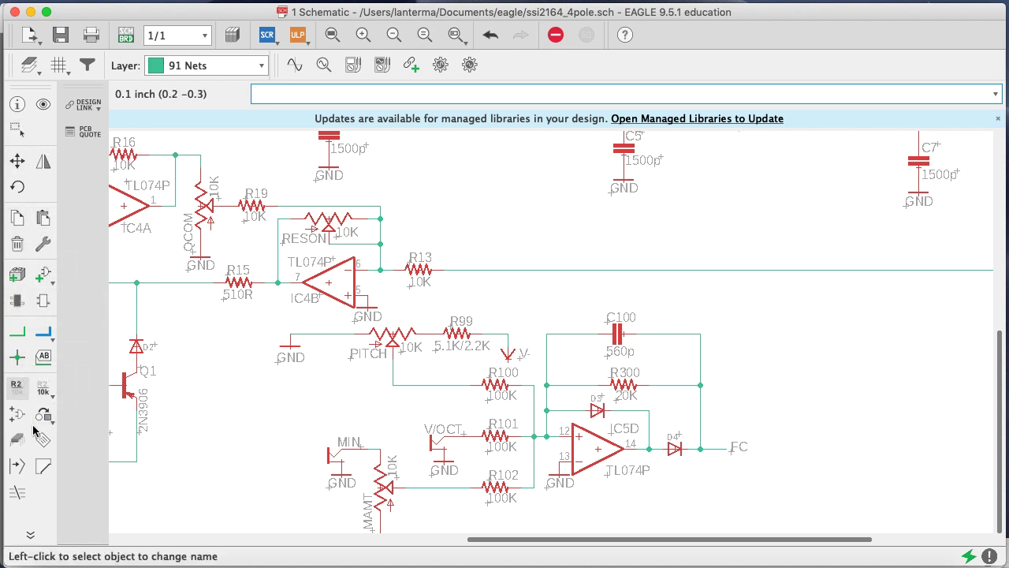
Add a two-line text note above R99 reading "R99 should be 5.1K for -15V power supply and 2.2K for -12V power supply", and save
left_click(30, 533)
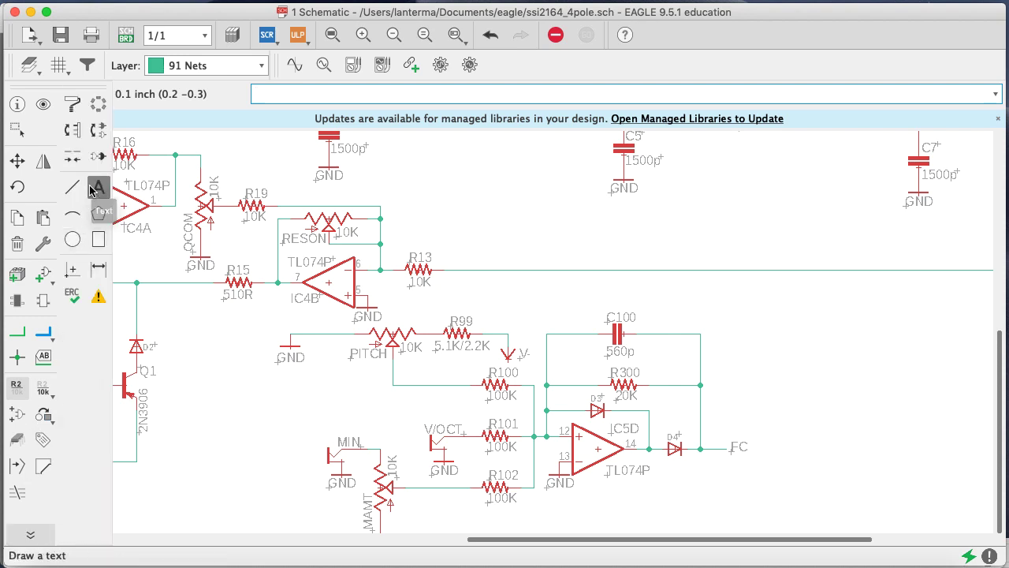
left_click(103, 190)
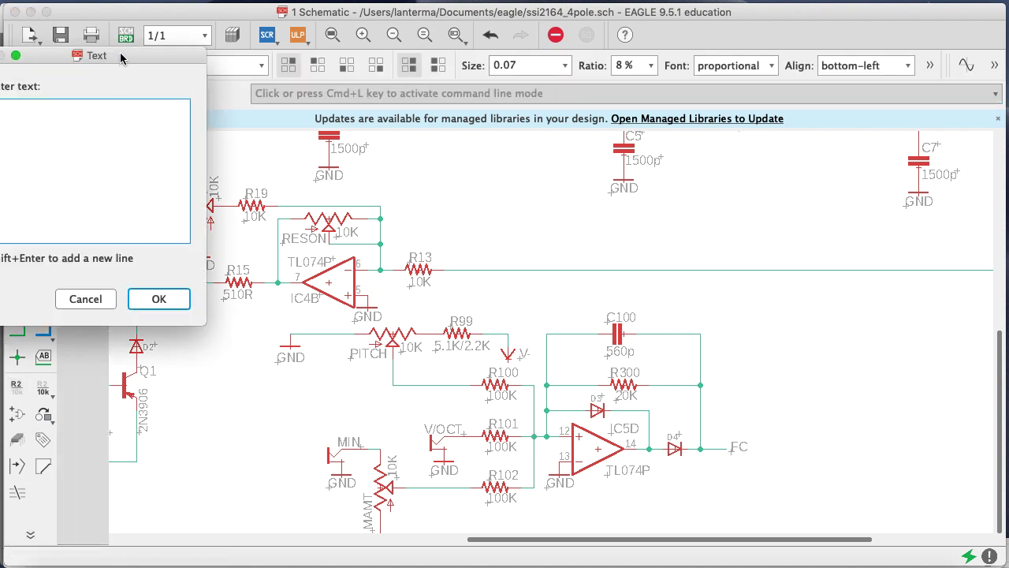
left_click_drag(120, 56, 208, 56)
type("Use")
key("BackSpace")
key("BackSpace")
key("BackSpace")
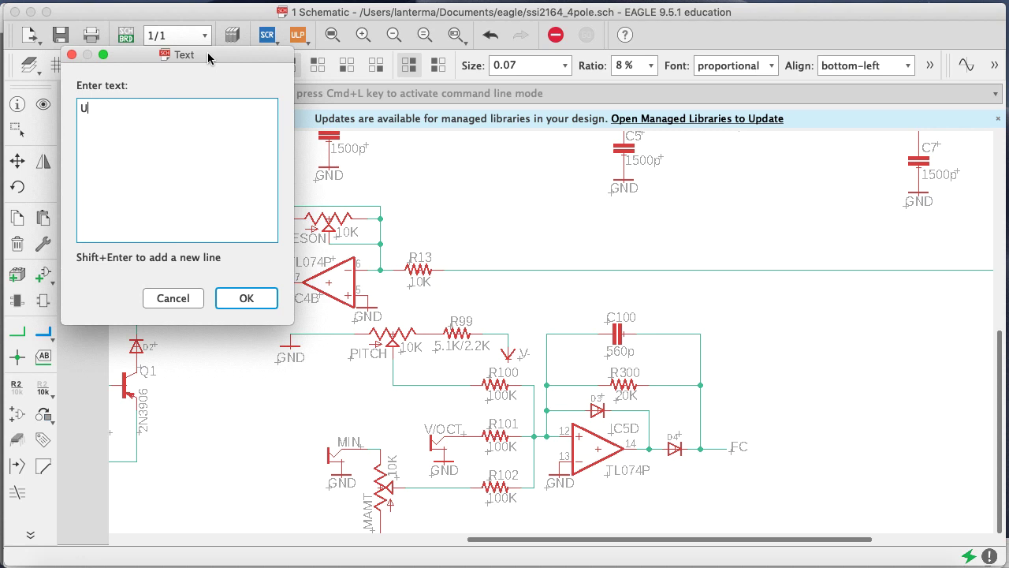
type("R99 should be 5.1K")
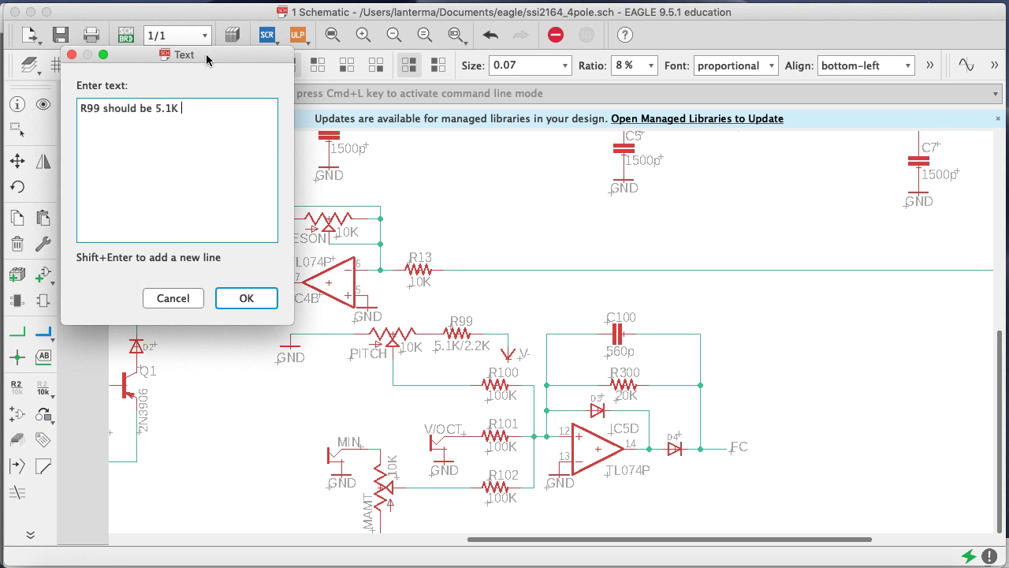
type(" for +/-0")
key("BackSpace")
type("-15V power supply ")
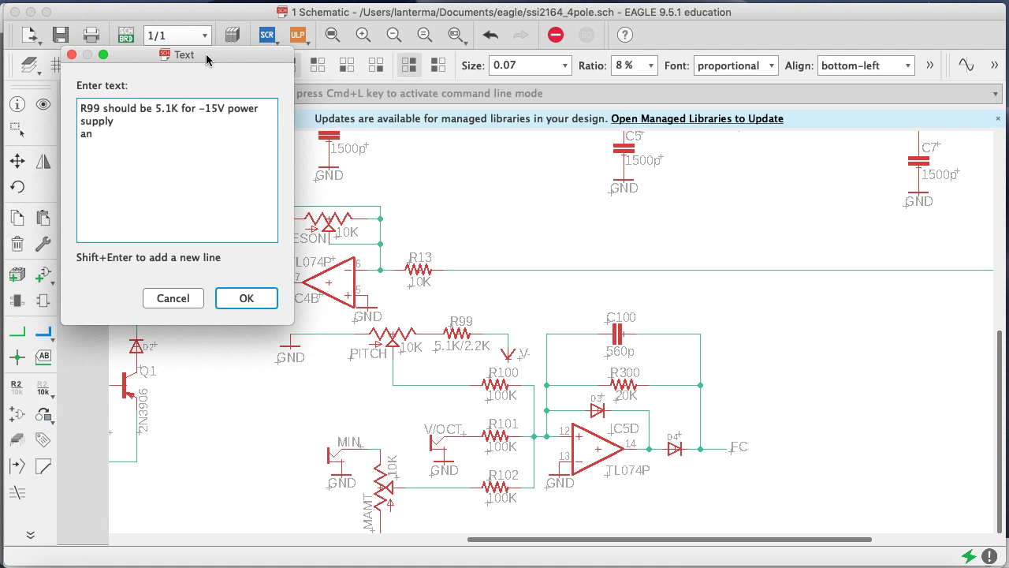
type("and 2.2K for -12V power supply")
key("Return")
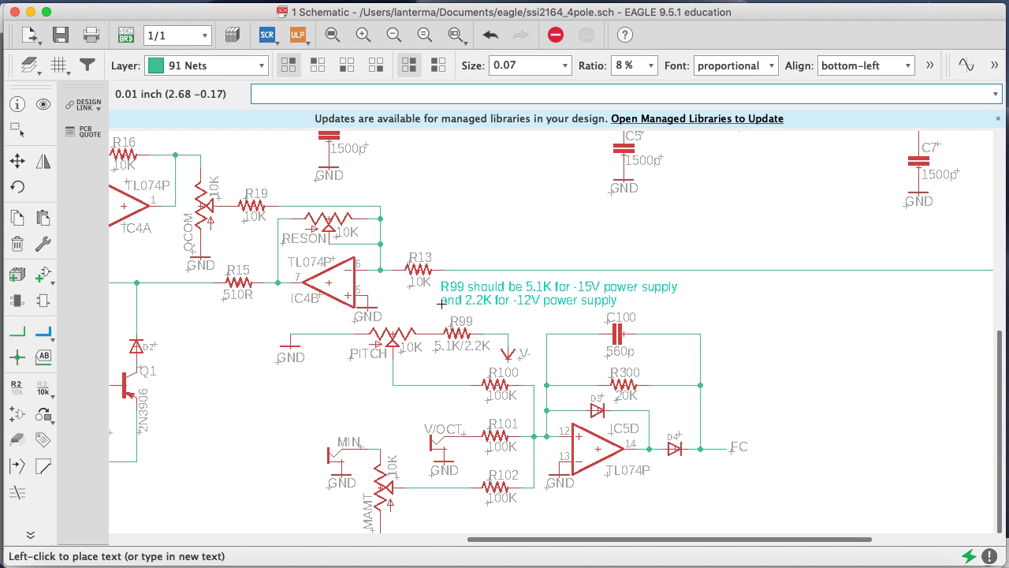
left_click(441, 303)
left_click(17, 161)
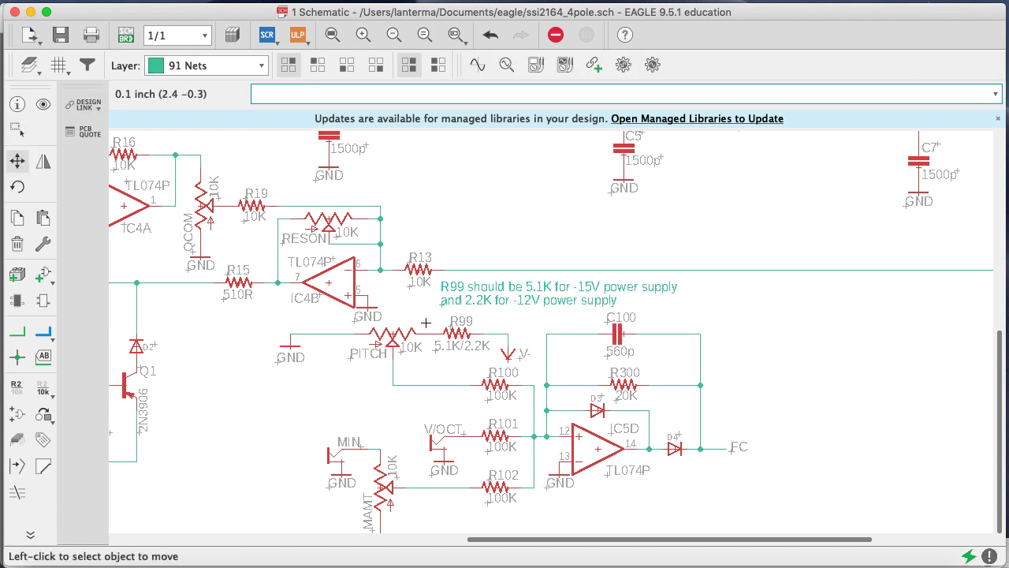
key("super+s")
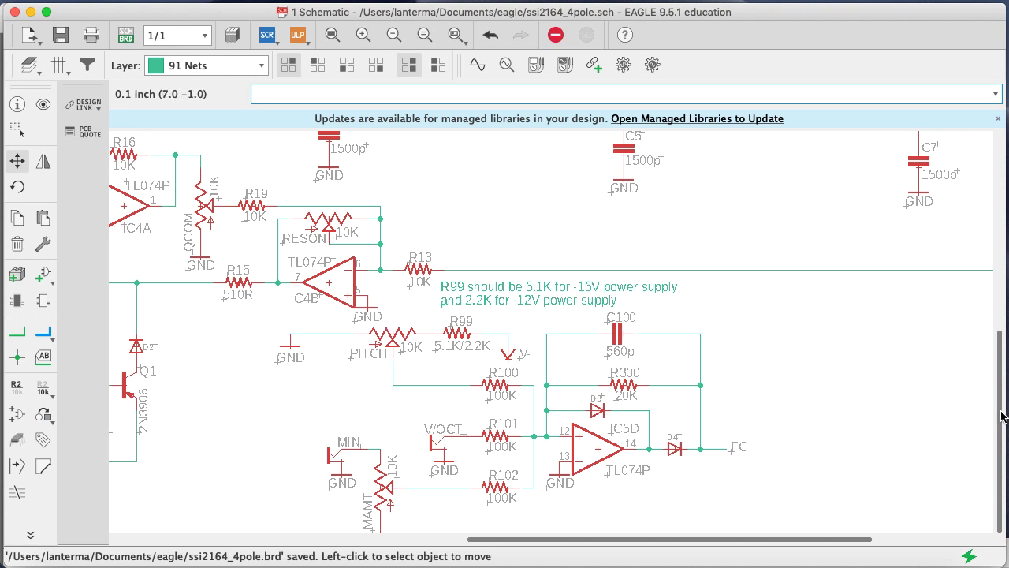
Examine the CV input section of the schematic around PITCH, V/OCT, MIN and MAMT, including resistors R99 to R102 feeding IC5D
left_click(394, 35)
left_click(455, 34)
left_click_drag(554, 466, 422, 356)
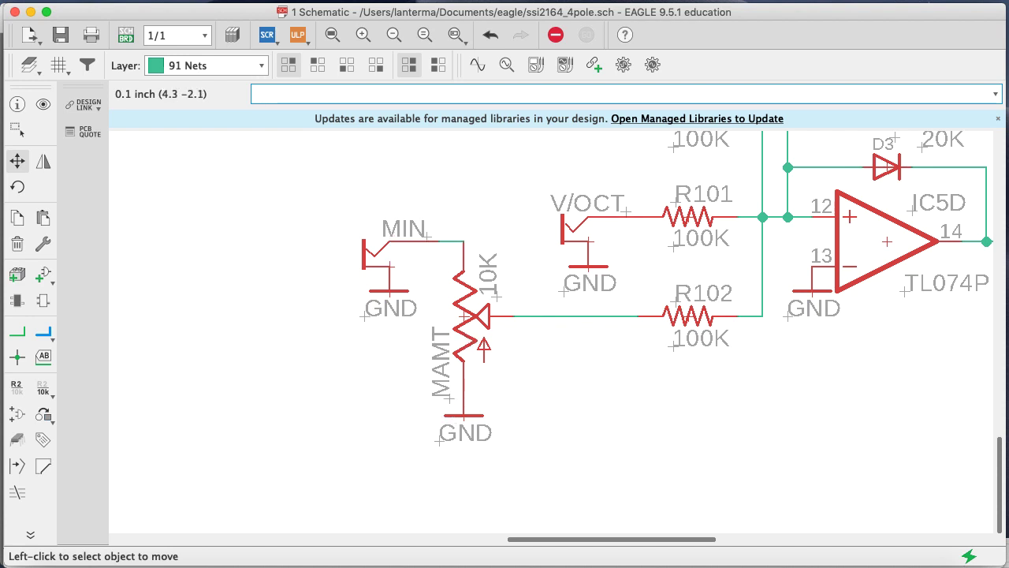
scroll(1001, 442, "up", 3)
scroll(1002, 426, "up", 4)
scroll(1003, 434, "down", 4)
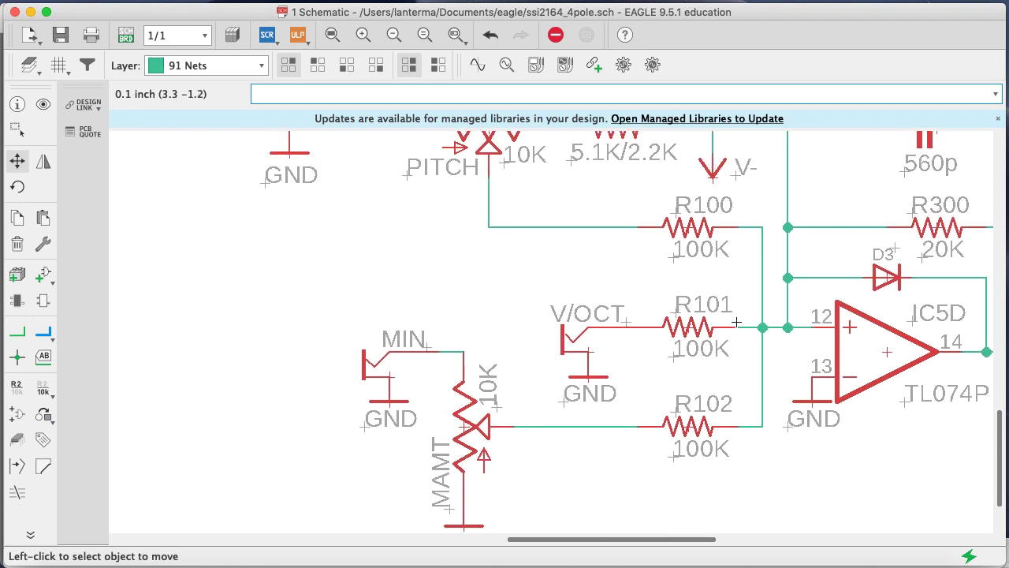
scroll(1001, 438, "up", 1)
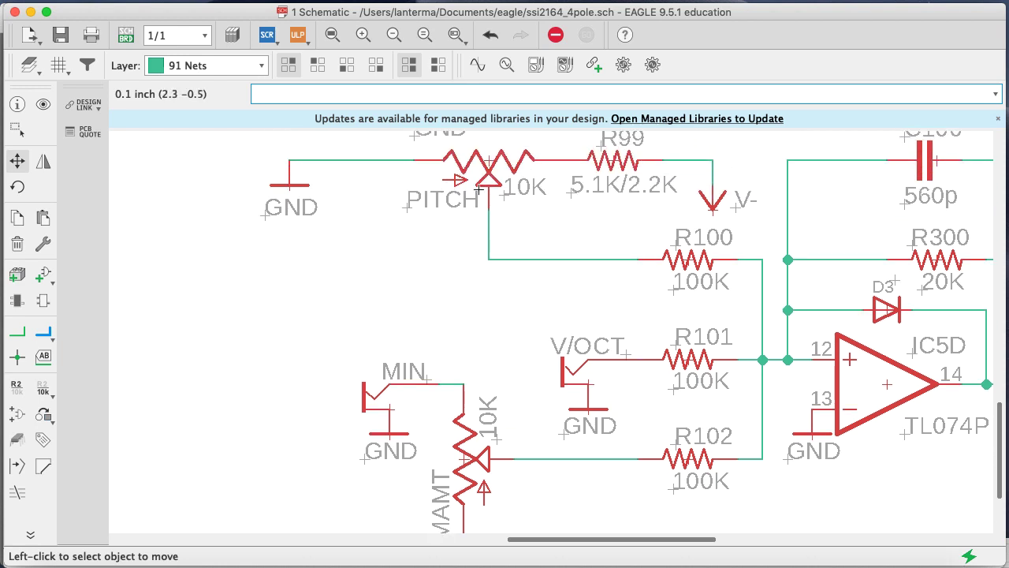
scroll(999, 456, "down", 4)
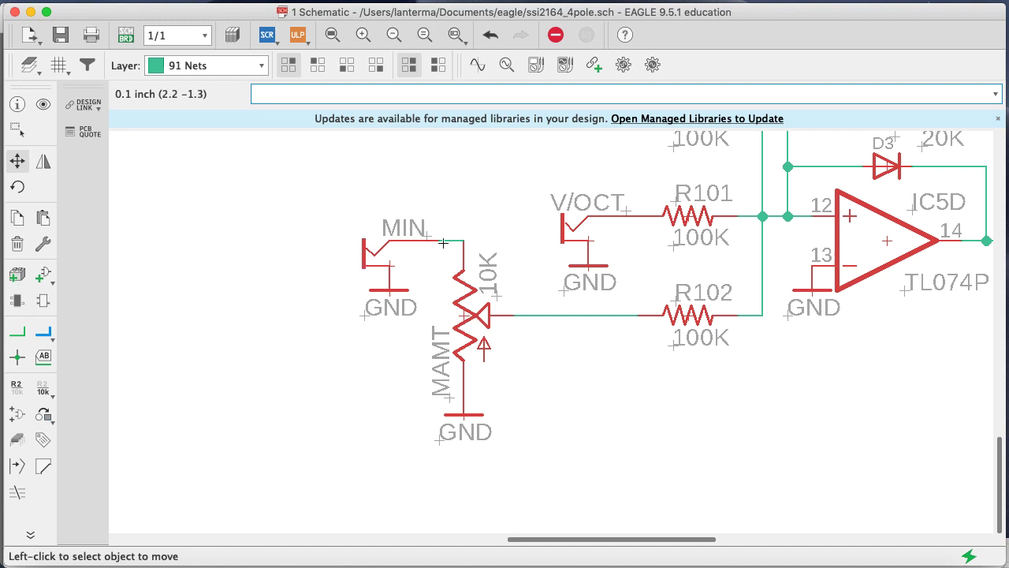
left_click(392, 36)
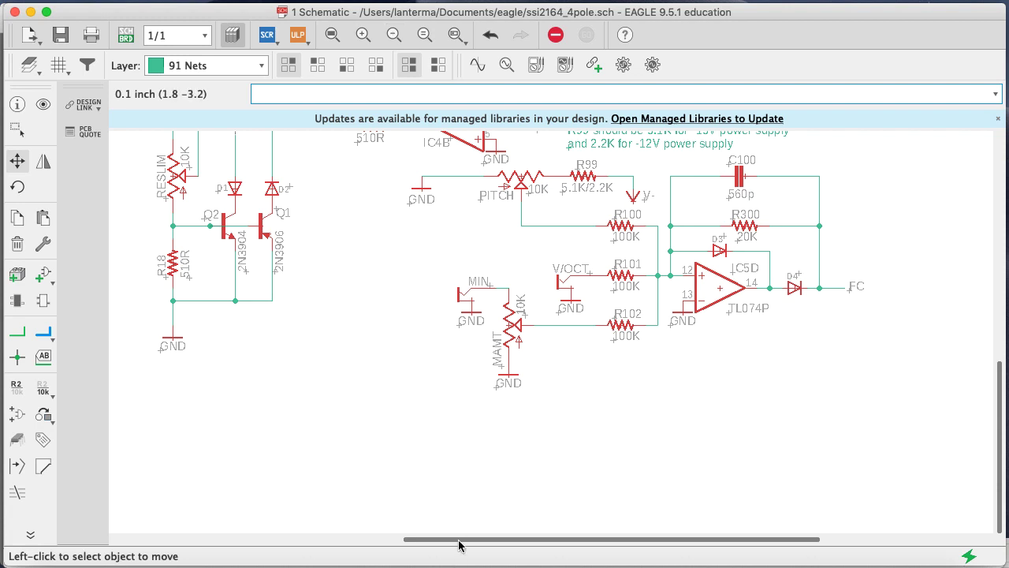
left_click_drag(459, 544, 439, 549)
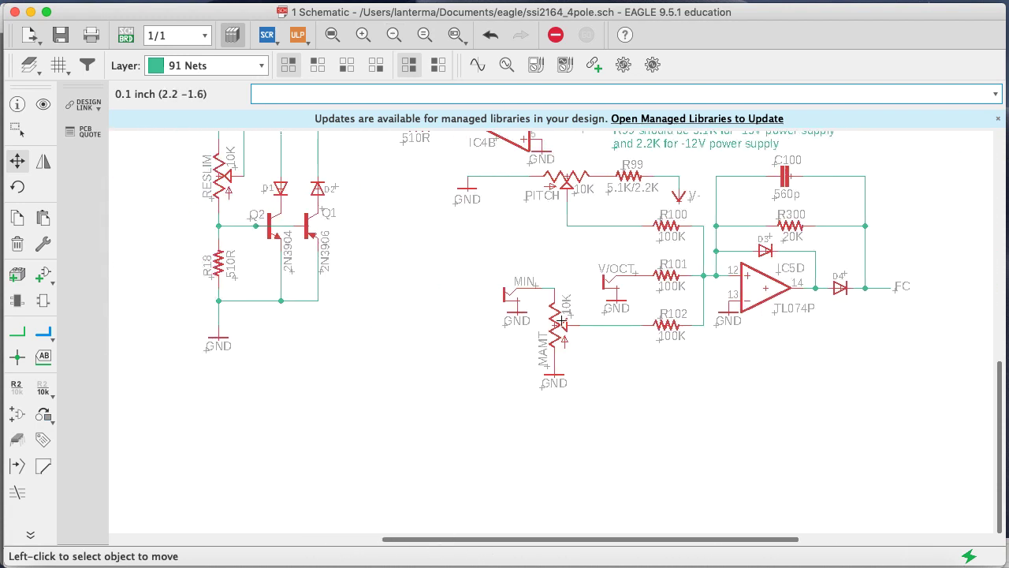
Review the filter stages and the resonance feedback circuit above the CV section, and save the schematic
left_click_drag(1002, 391, 1006, 267)
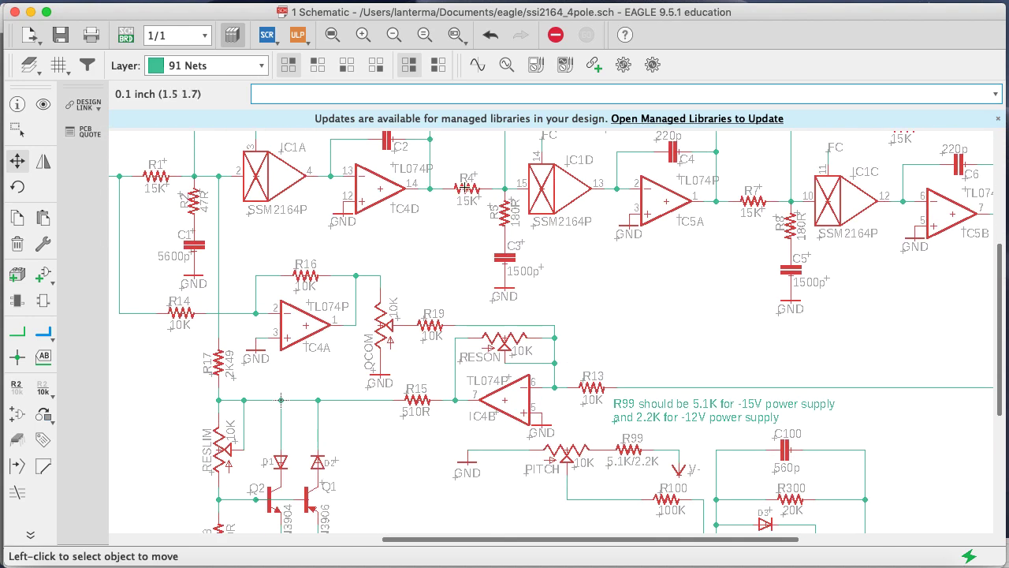
left_click(455, 35)
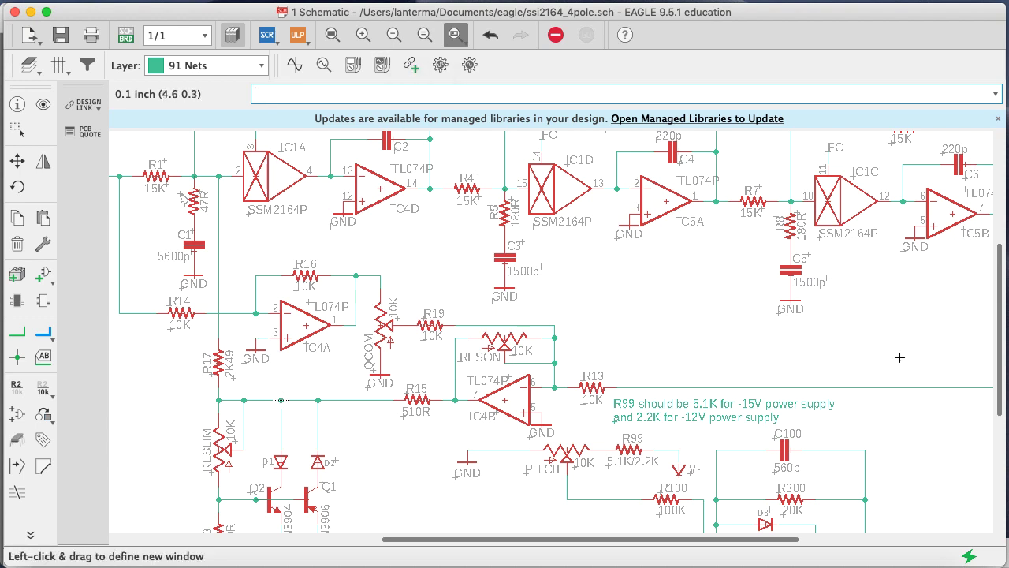
left_click_drag(1003, 364, 1004, 321)
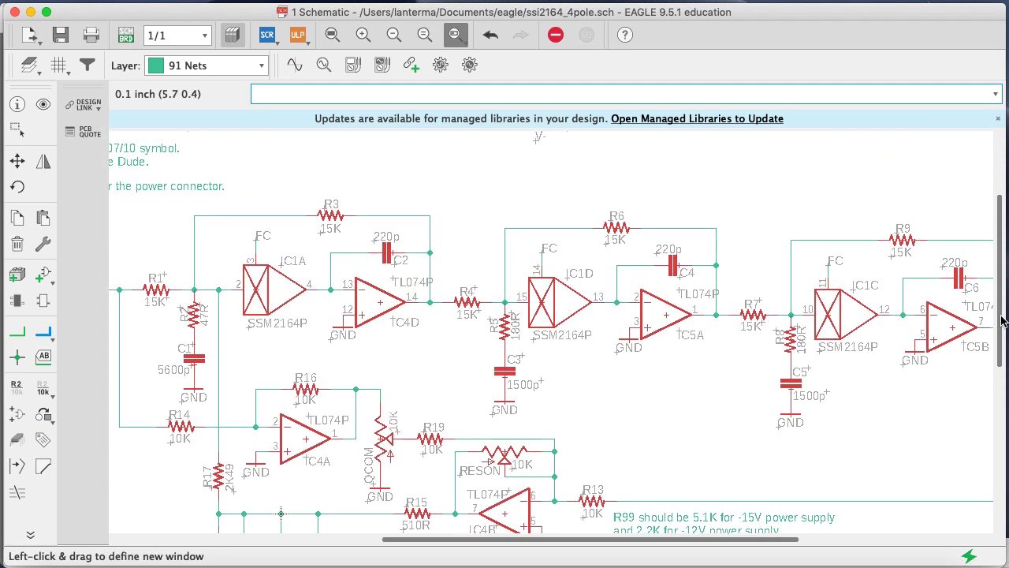
scroll(1001, 321, "down", 3)
key("ctrl+s")
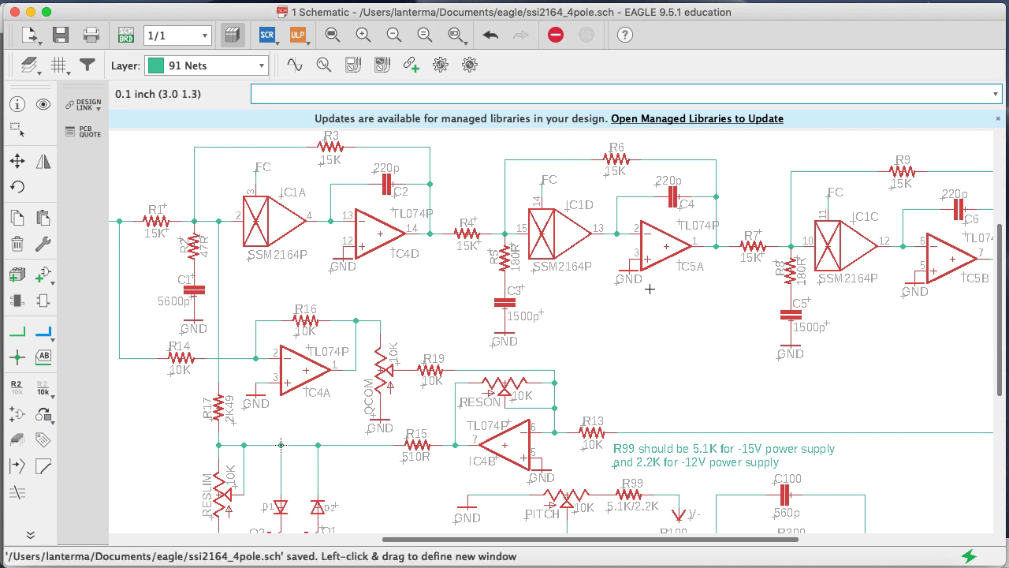
Inspect the name of the FC net at IC1A's control pin and compare it with the FC output of IC5D
left_click_drag(654, 538, 788, 540)
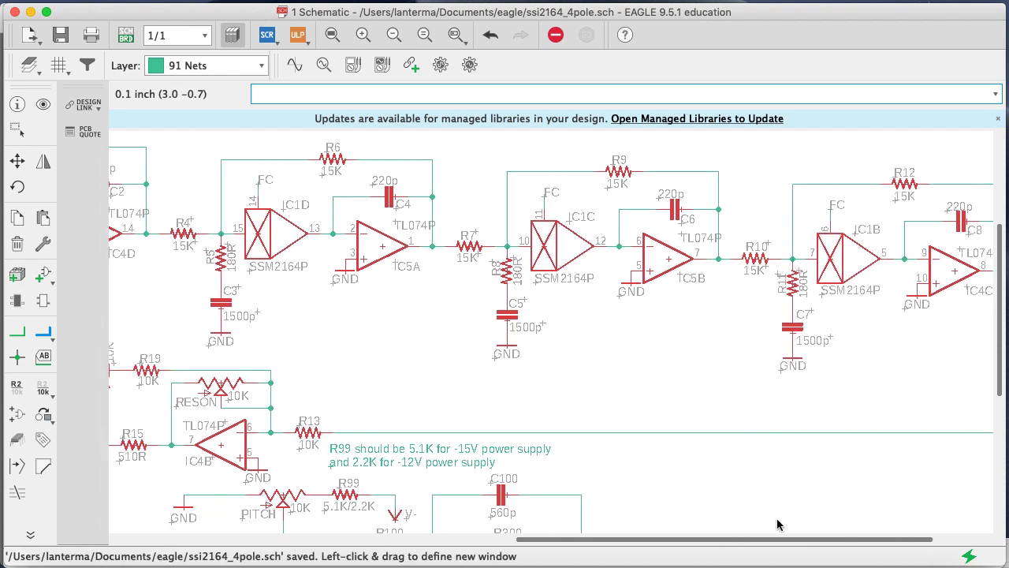
scroll(778, 524, "left", 5)
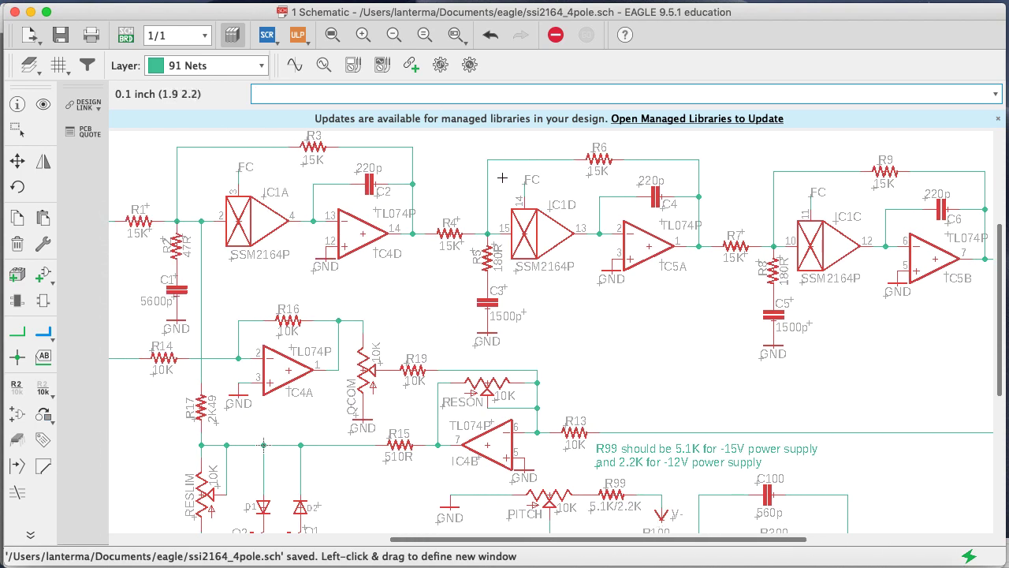
type("name")
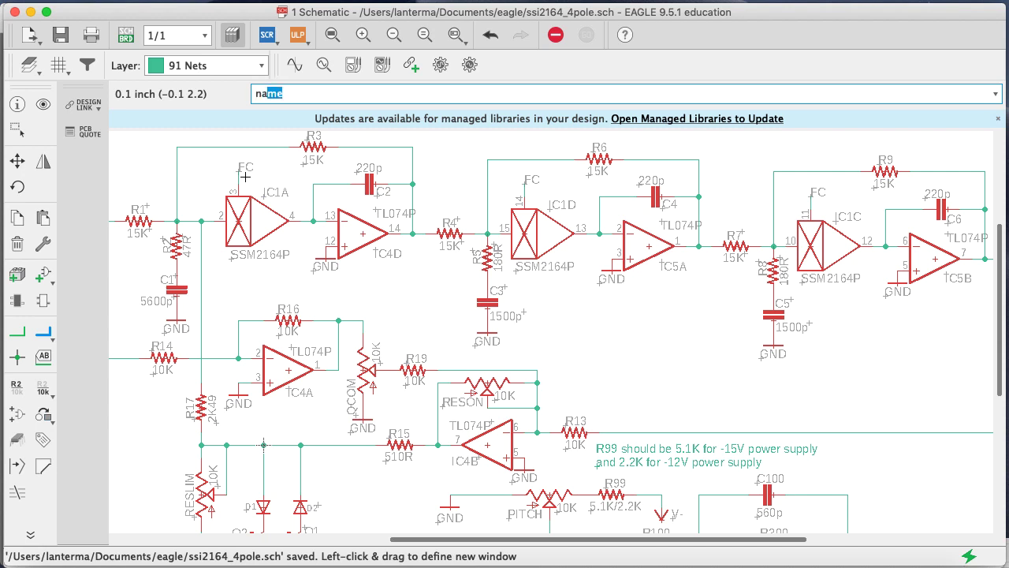
key("Return")
left_click(233, 180)
left_click(238, 183)
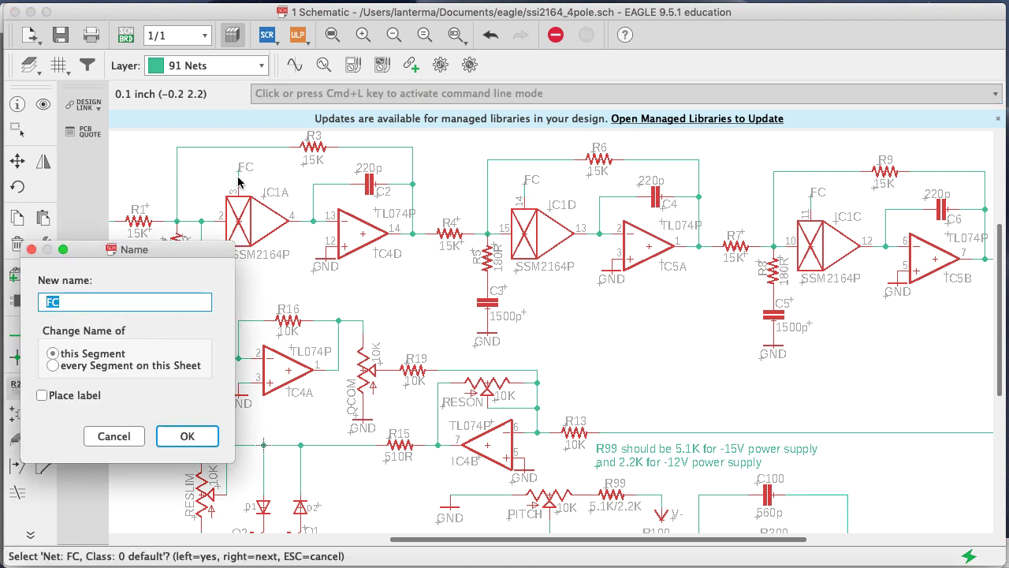
left_click(31, 250)
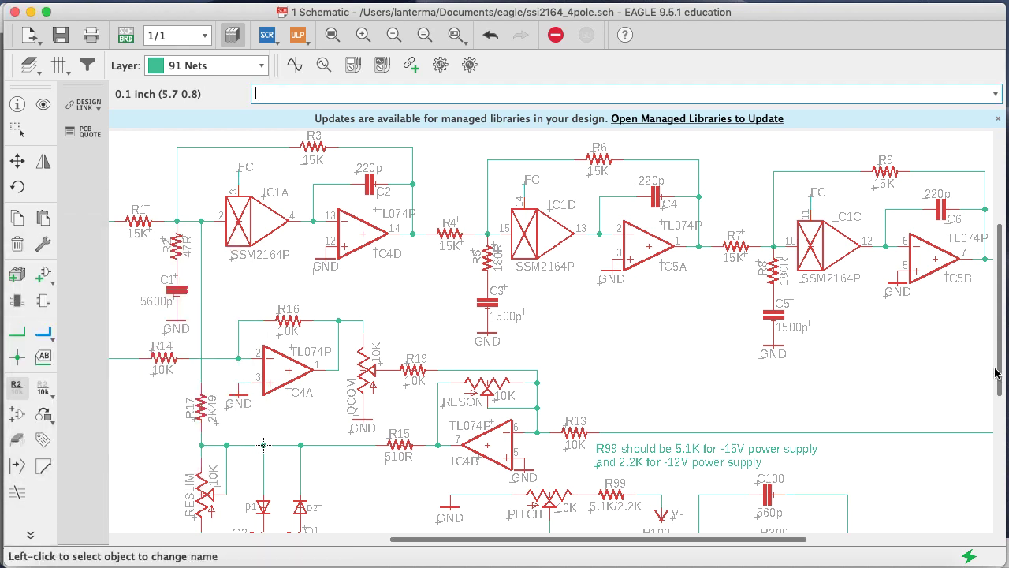
left_click_drag(996, 373, 999, 478)
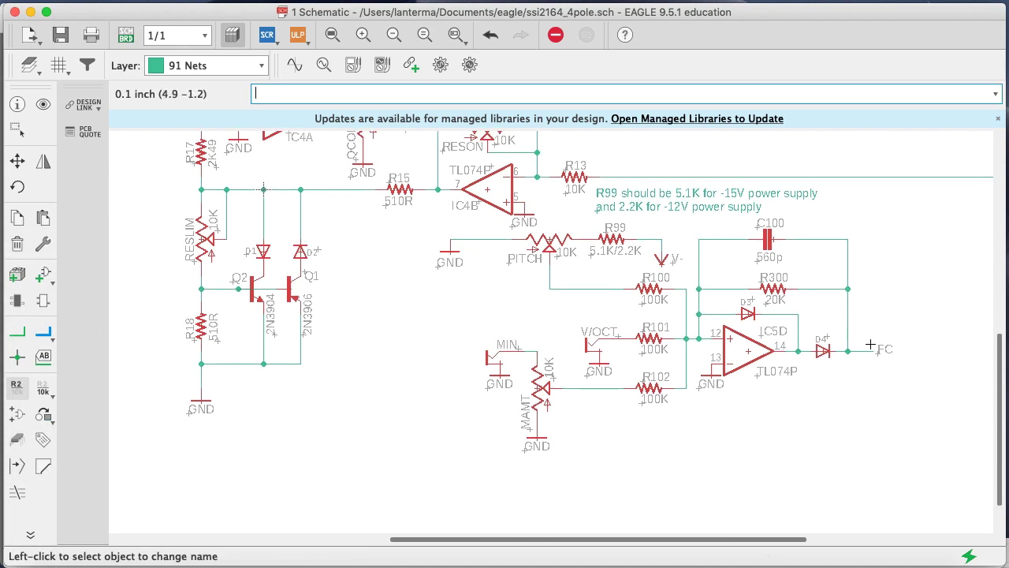
Bring up the AN701 application note in the browser, return to the schematic, and save it
left_click_drag(804, 564, 631, 28)
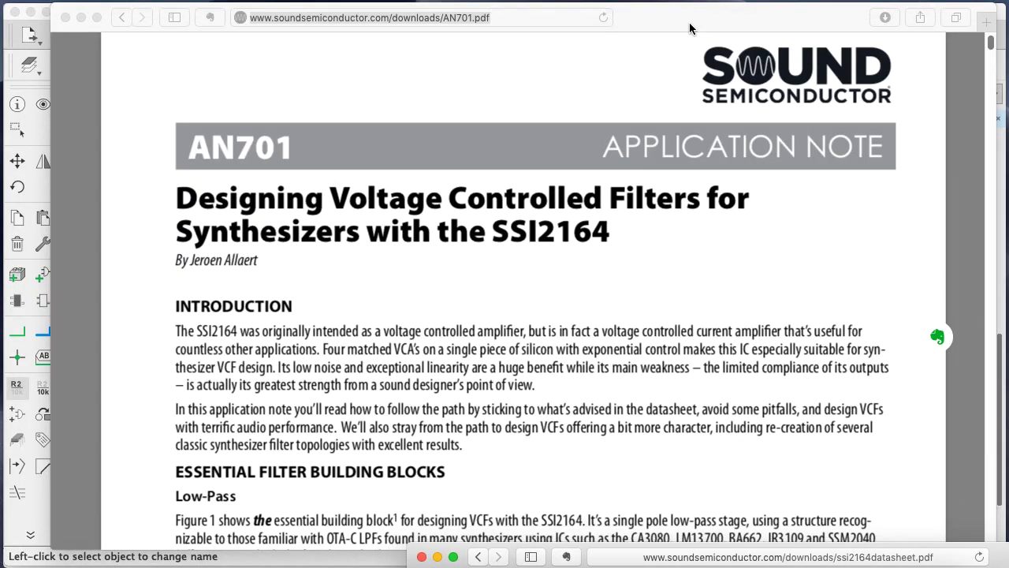
left_click_drag(690, 29, 890, 537)
left_click(791, 460)
key("super+s")
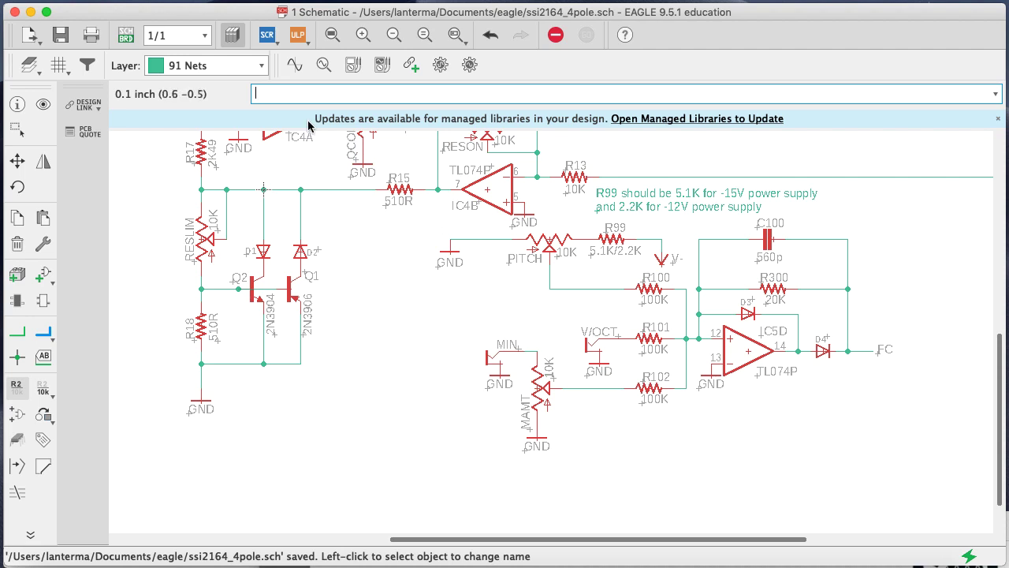
Open the board layout and place diode D4 horizontally beside IC5's upper-right pin
left_click(137, 35)
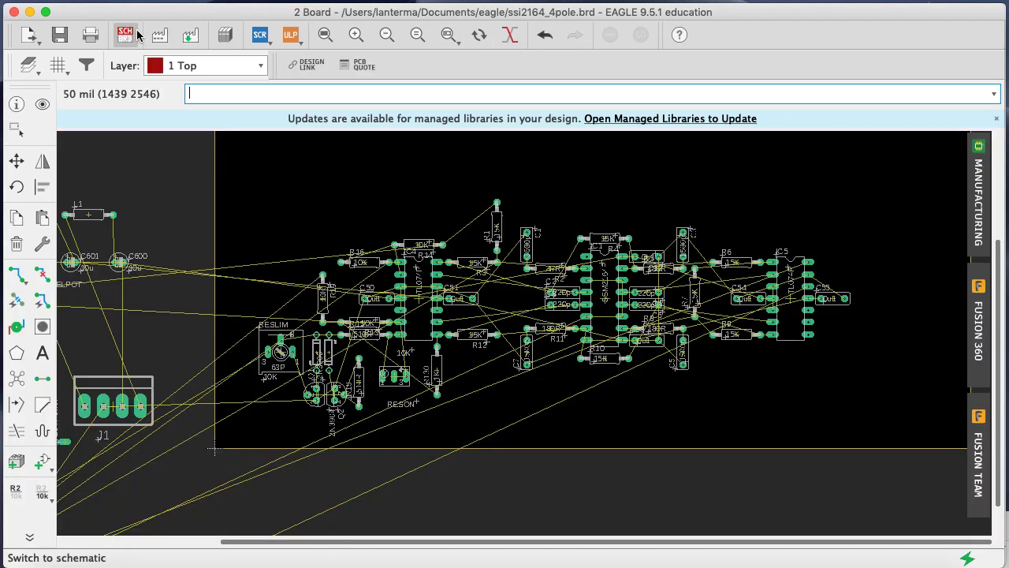
type("move d4")
key("Return")
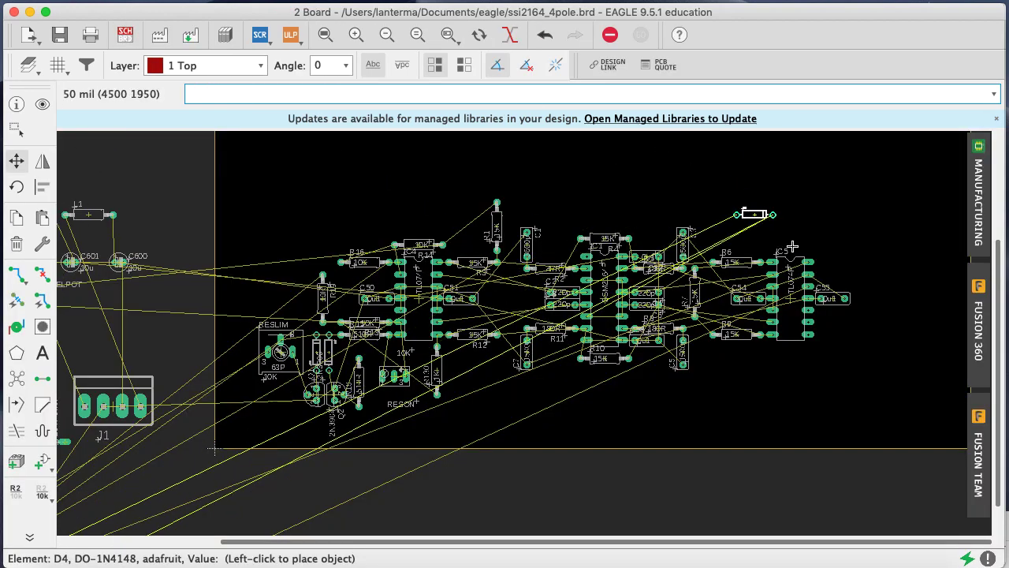
left_click(838, 250)
left_click(838, 250)
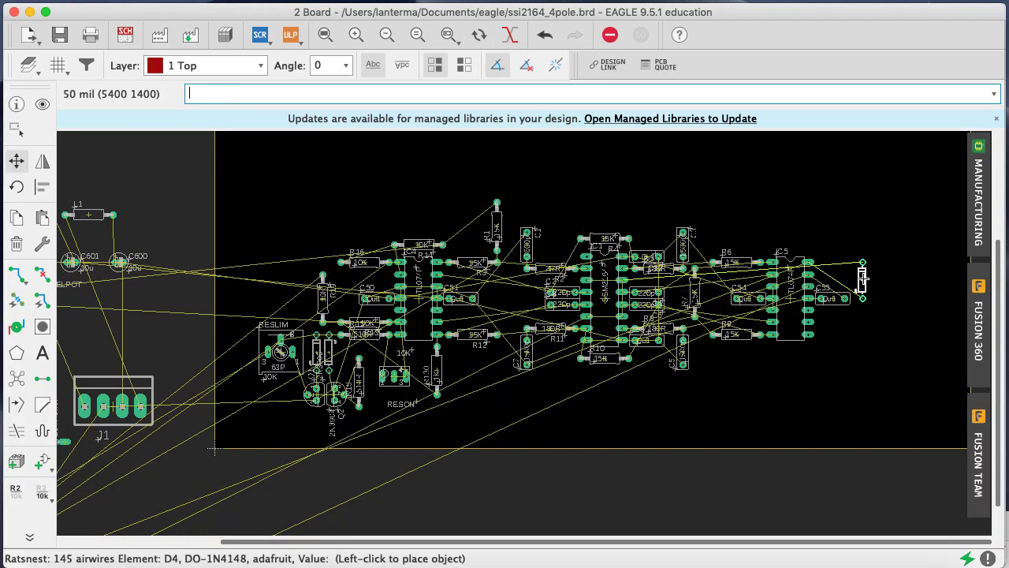
right_click(850, 262)
right_click(851, 261)
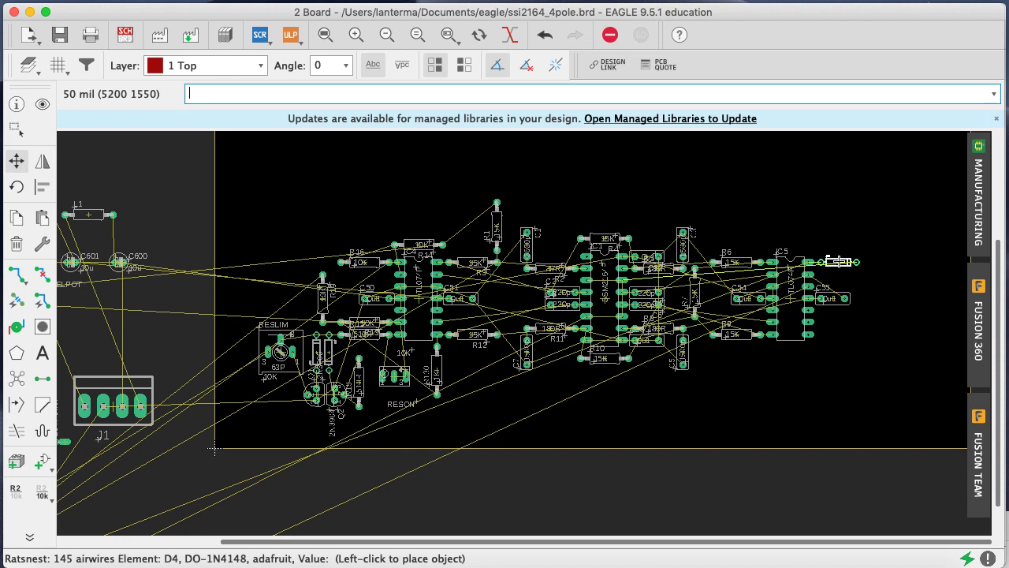
left_click(840, 262)
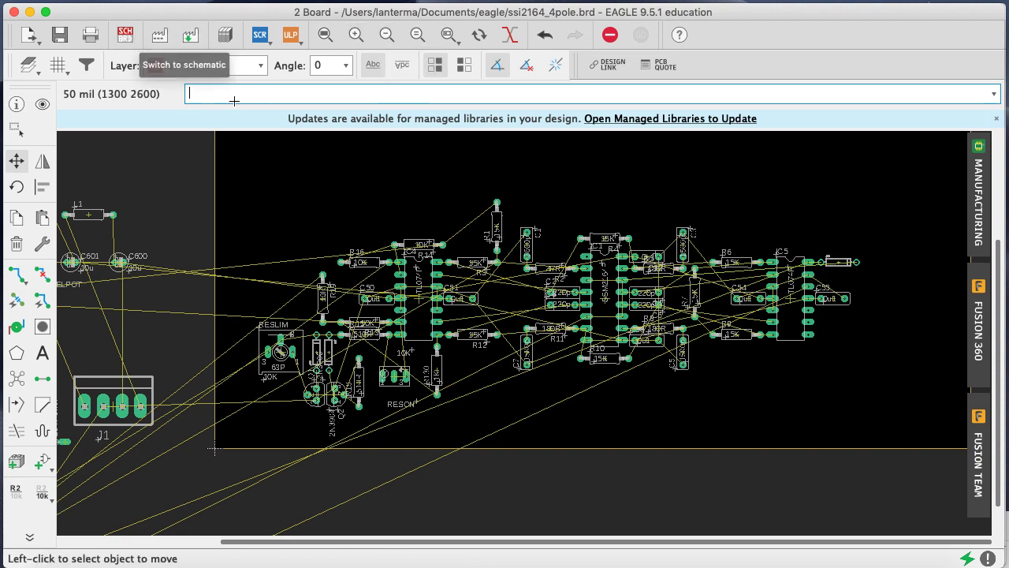
Bring diode D3 onto the board, place it horizontally directly above D4, and recompute the airwires
type("move d3")
key("Return")
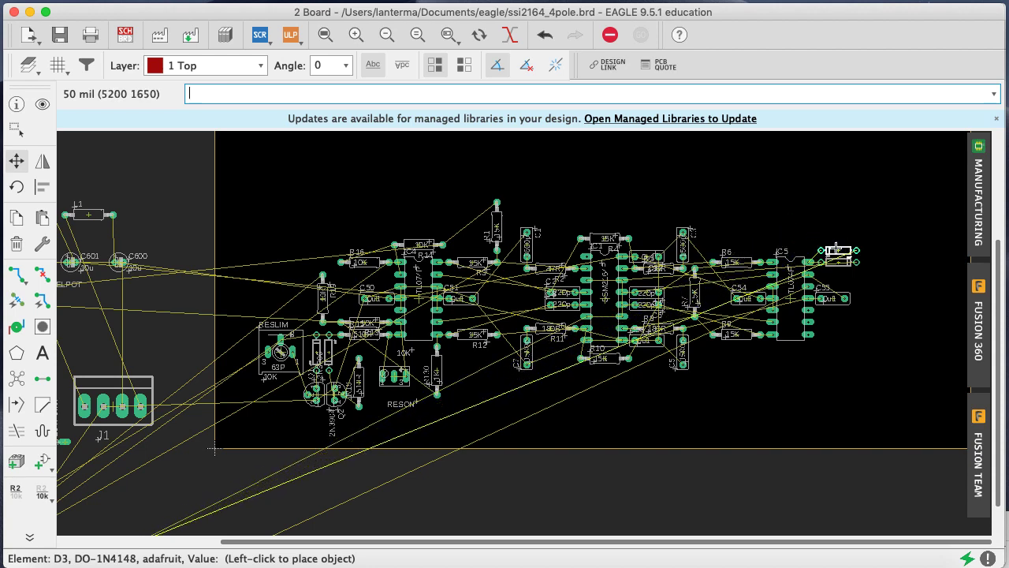
right_click(838, 248)
type("ratsnest")
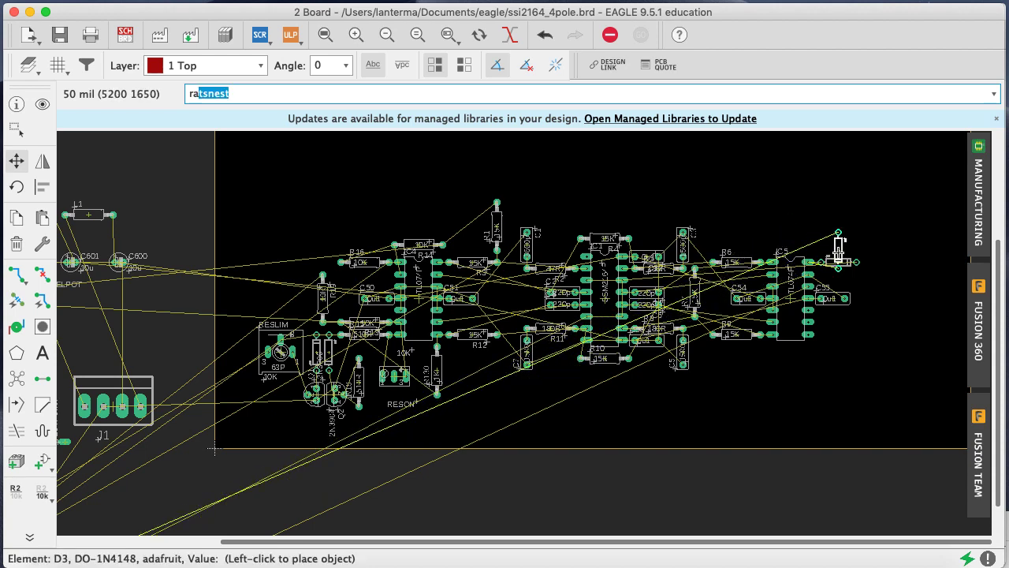
right_click(840, 243)
left_click(839, 246)
type("rats")
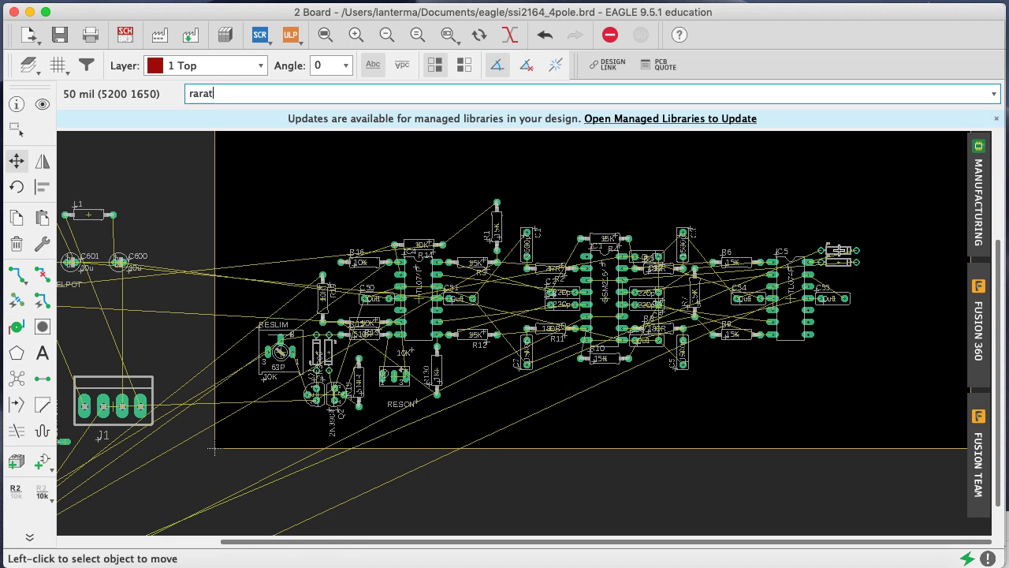
key("Return")
left_click(896, 274)
left_click(839, 251)
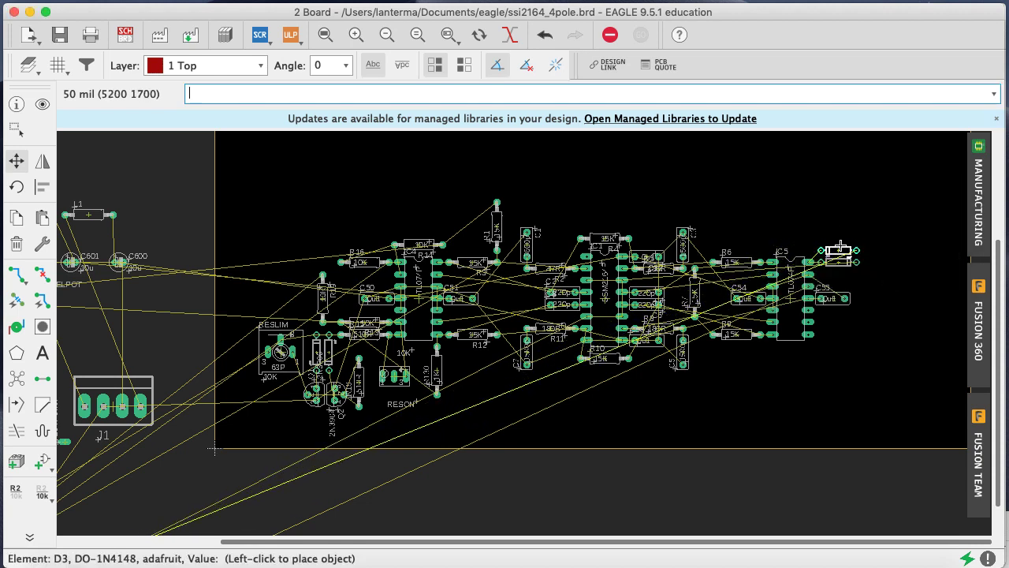
left_click(840, 250)
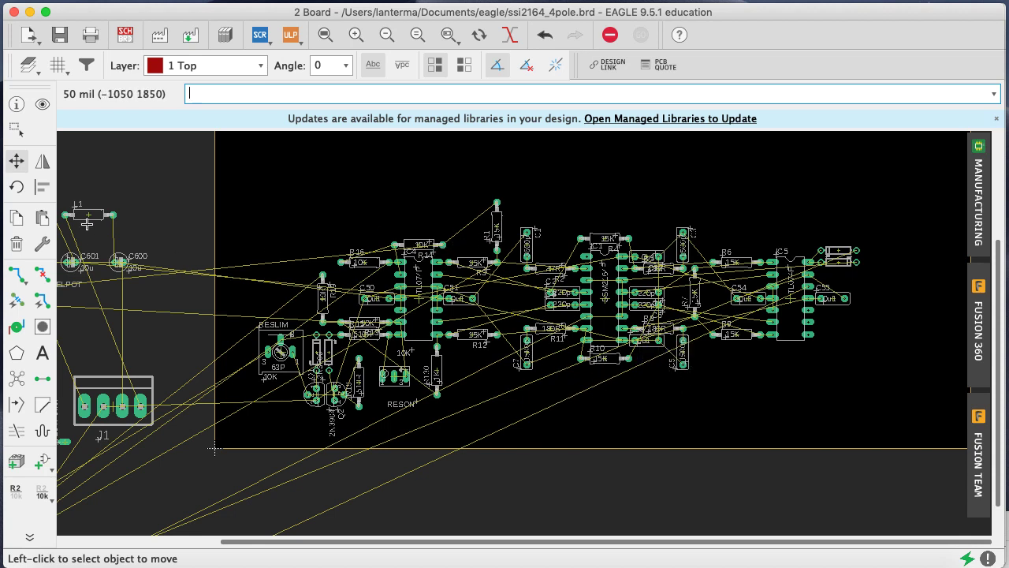
Check the schematic's CV section, bring R300 onto the board near D3 and D4, and recompute the airwires
left_click(124, 35)
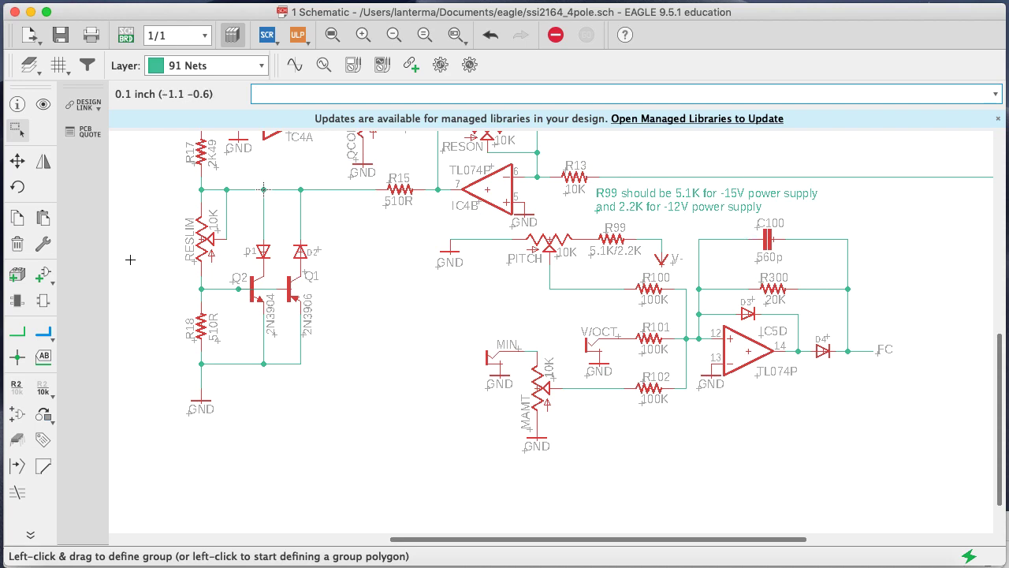
left_click(129, 35)
type("move r300")
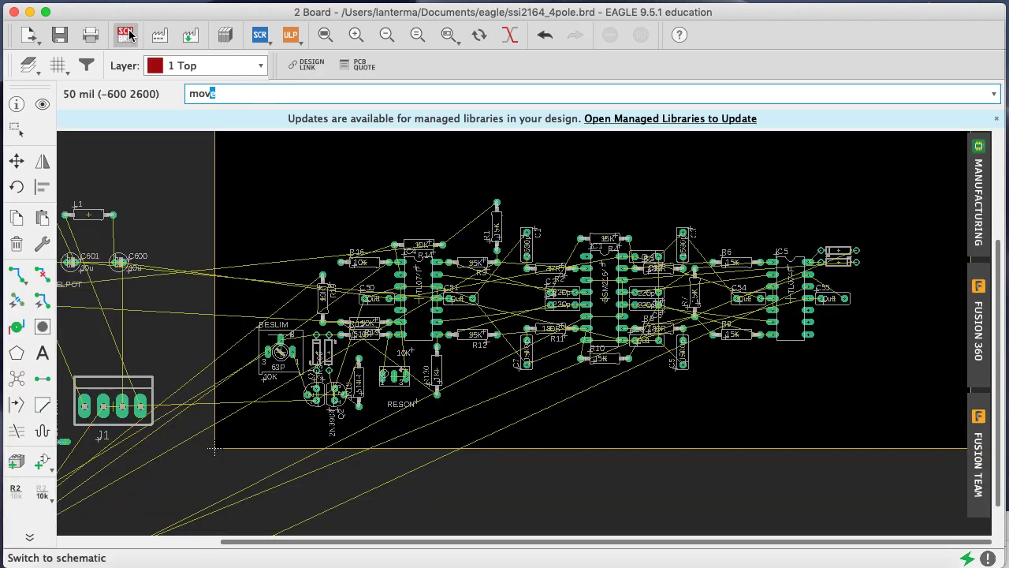
key("Return")
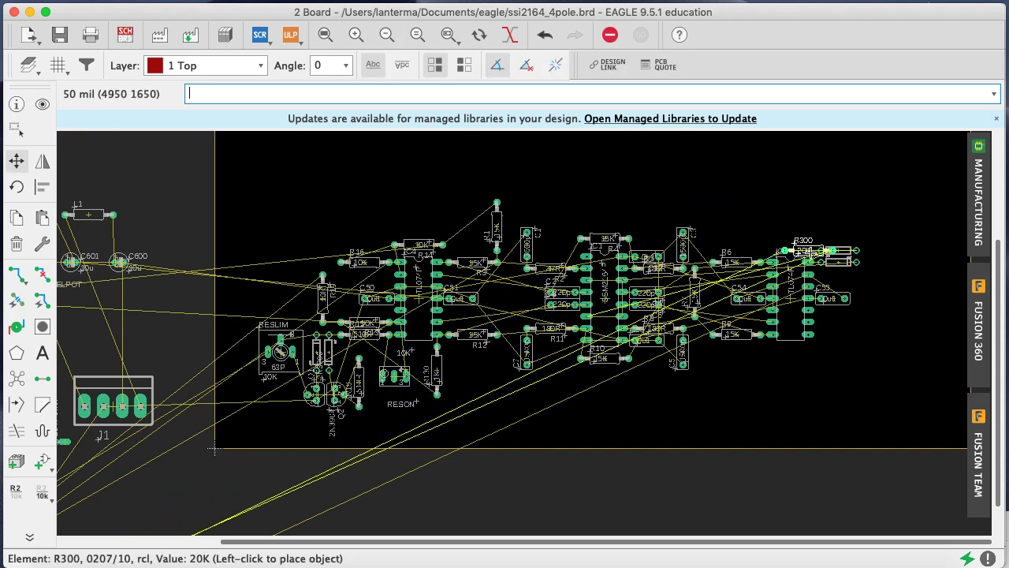
left_click(869, 237)
type("rats")
key("Return")
left_click(868, 237)
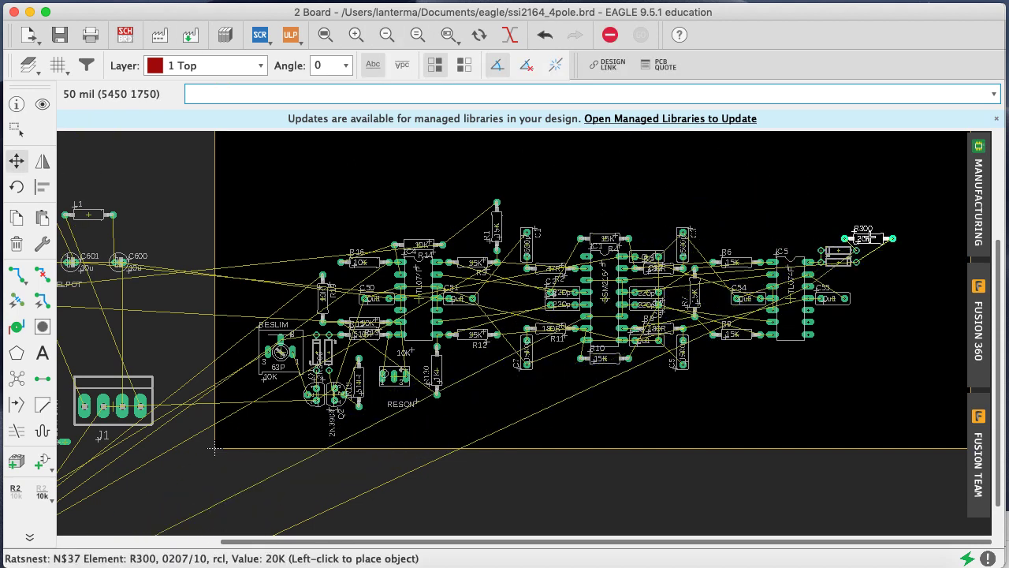
Rotate R300 and place it horizontally just below D4, beside IC5, recomputing the airwires
right_click(892, 268)
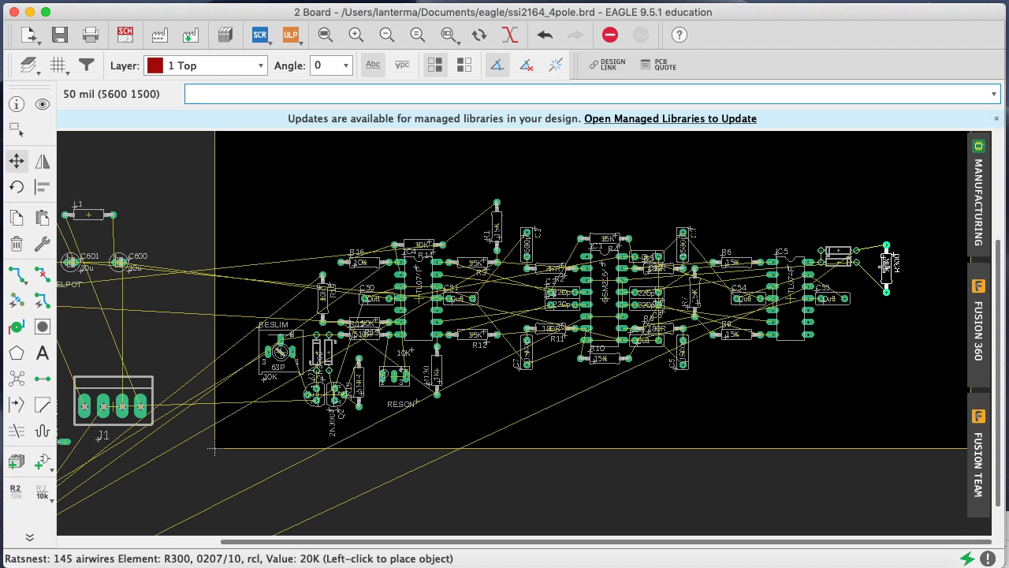
right_click(868, 274)
right_click(868, 275)
right_click(868, 274)
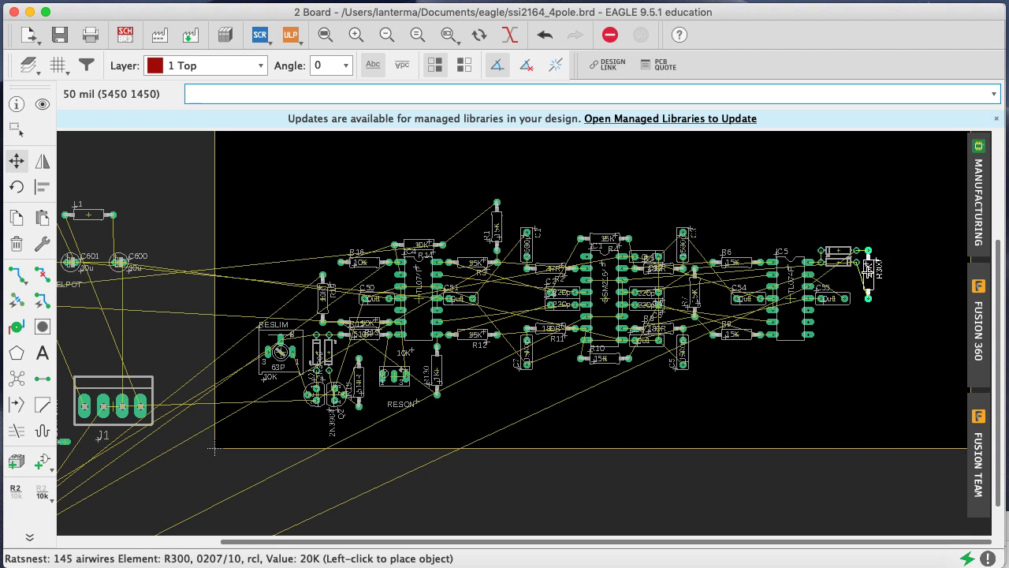
left_click(842, 273)
type("rat")
key("Return")
left_click(842, 274)
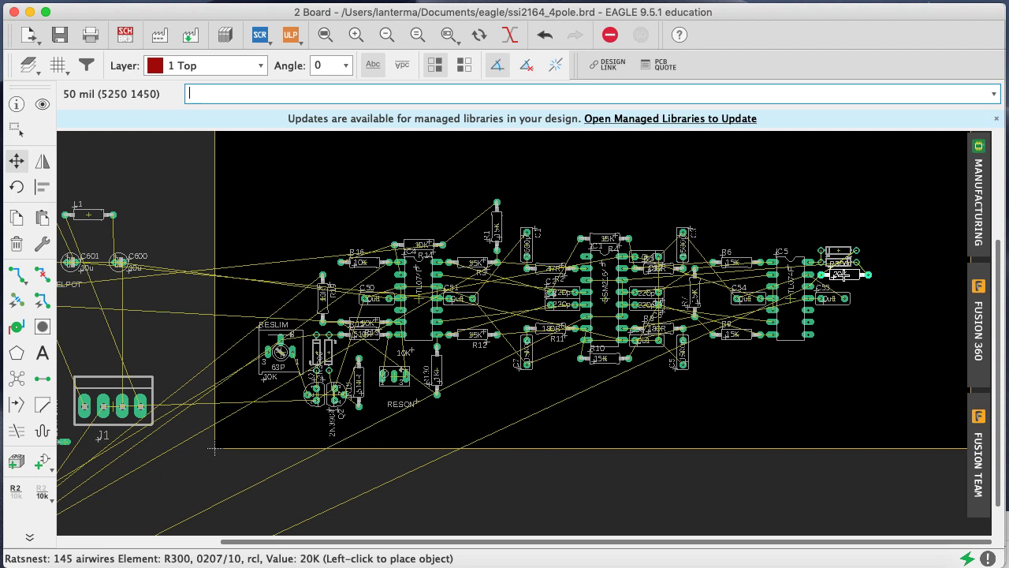
left_click(838, 275)
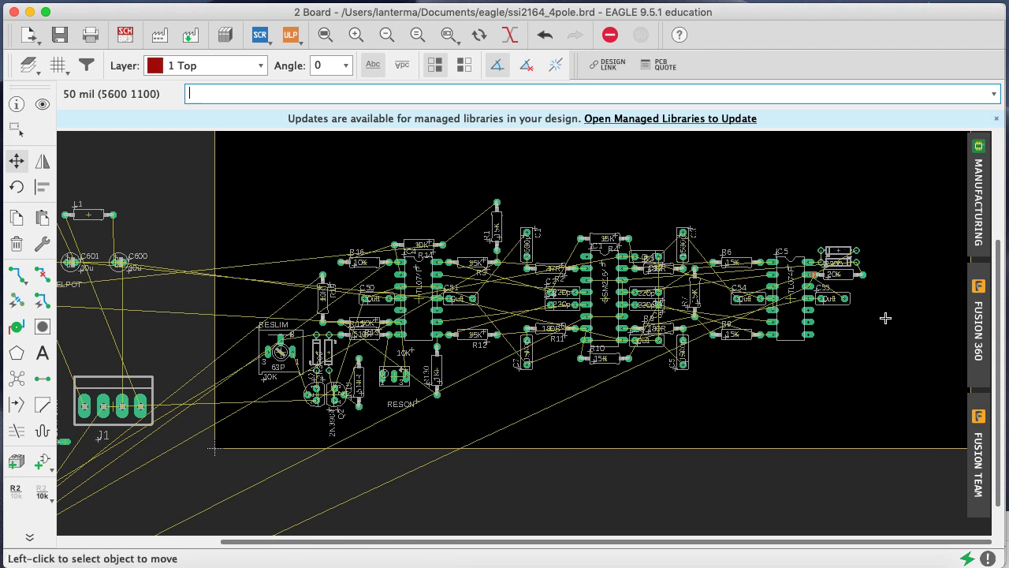
left_click(844, 274)
left_click(844, 274)
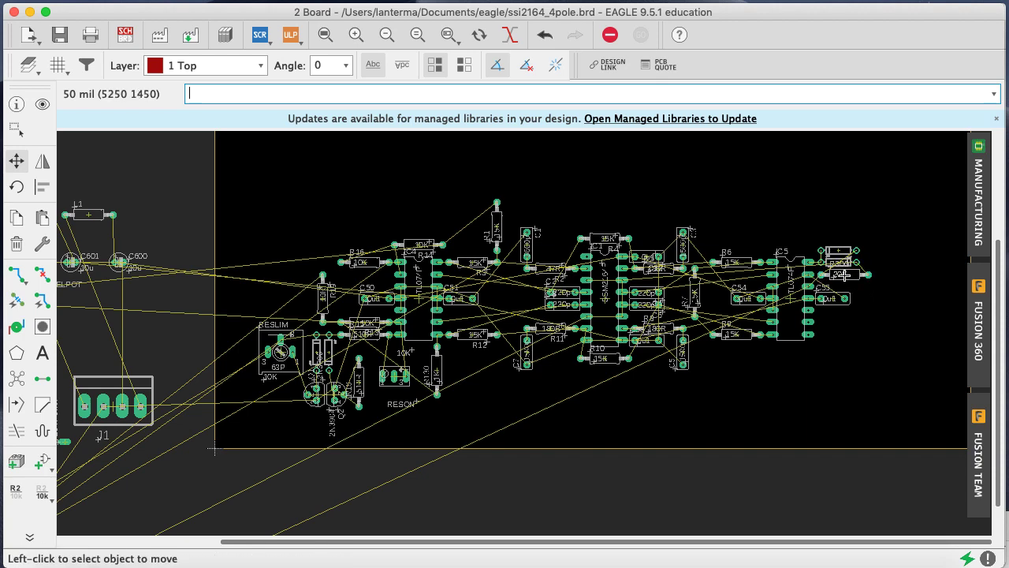
Place R100 directly below R300, rotate it 180 degrees in the same spot, and recompute the airwires
type("move r100")
key("Return")
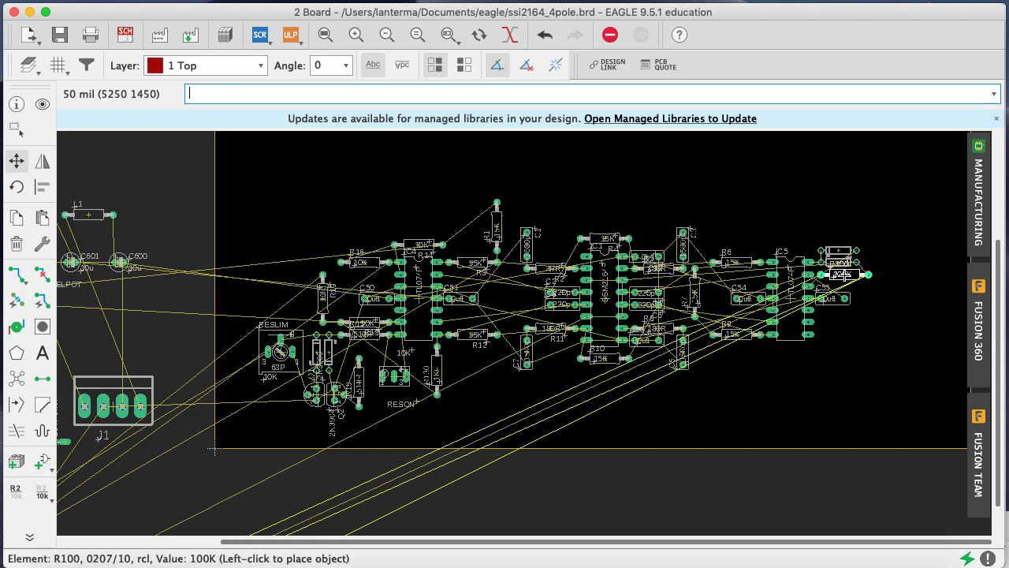
left_click(845, 286)
type("ratsnest")
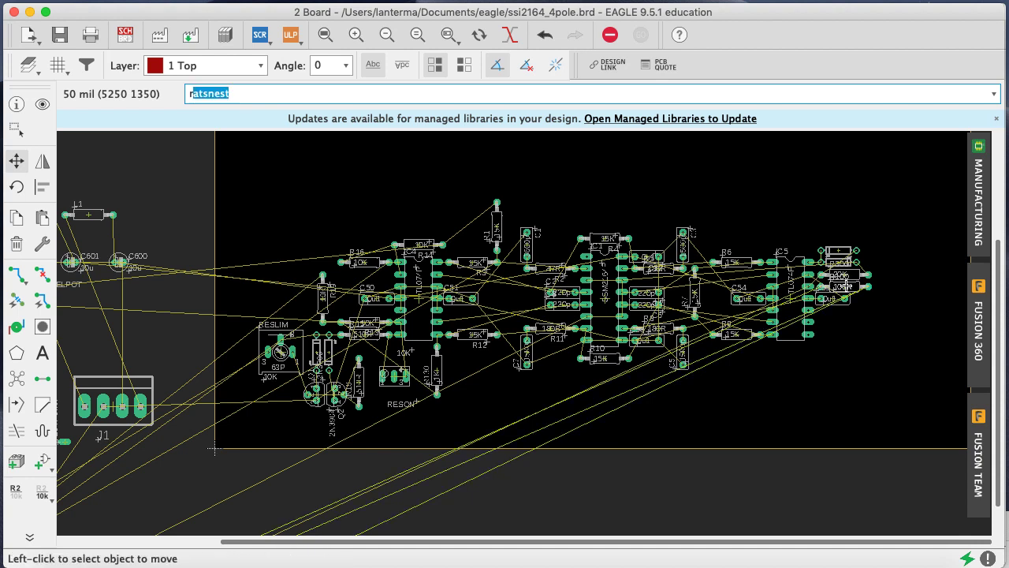
key("Return")
left_click(846, 287)
right_click(899, 298)
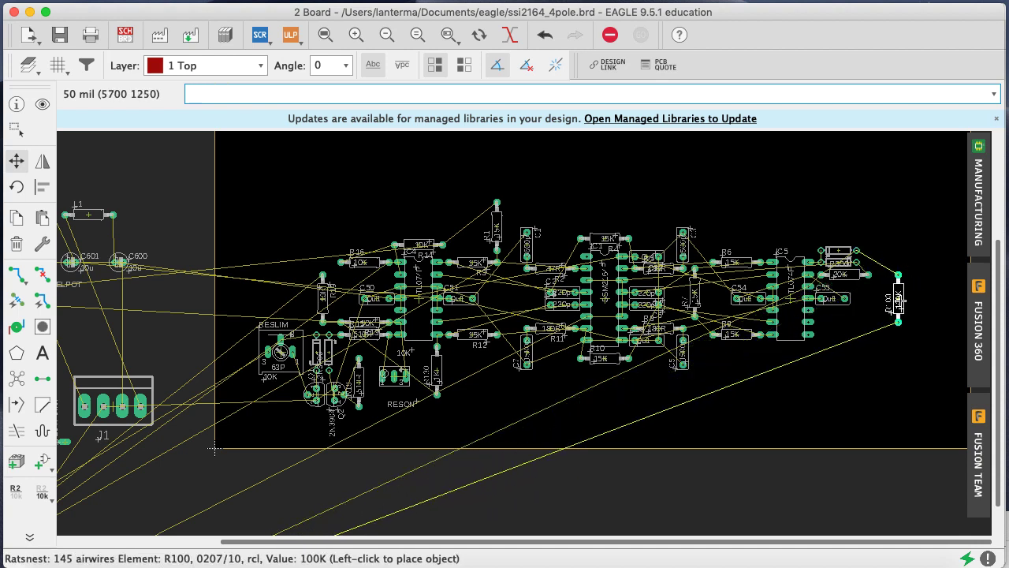
right_click(899, 298)
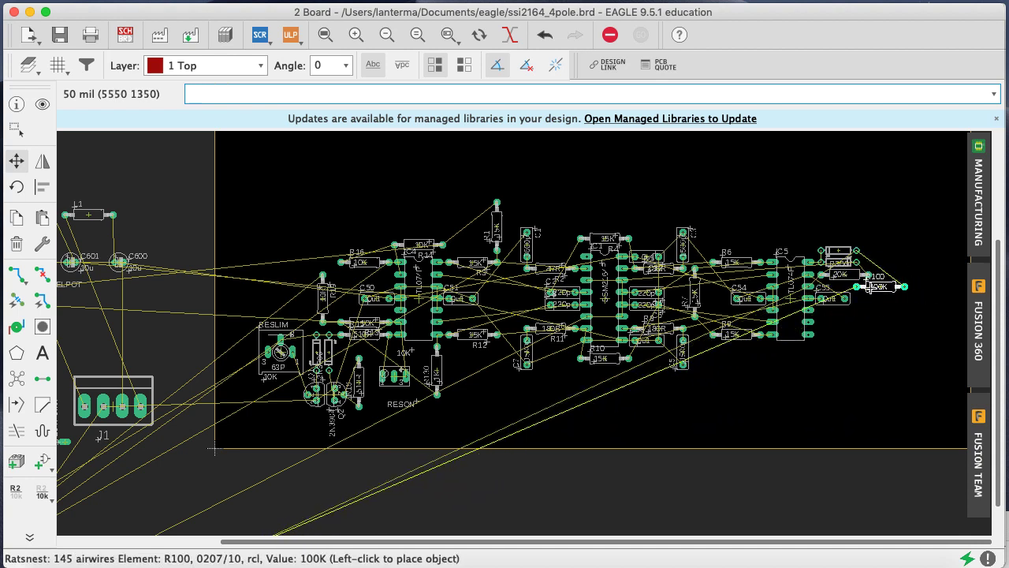
left_click(843, 286)
type("ratsnest")
key("Return")
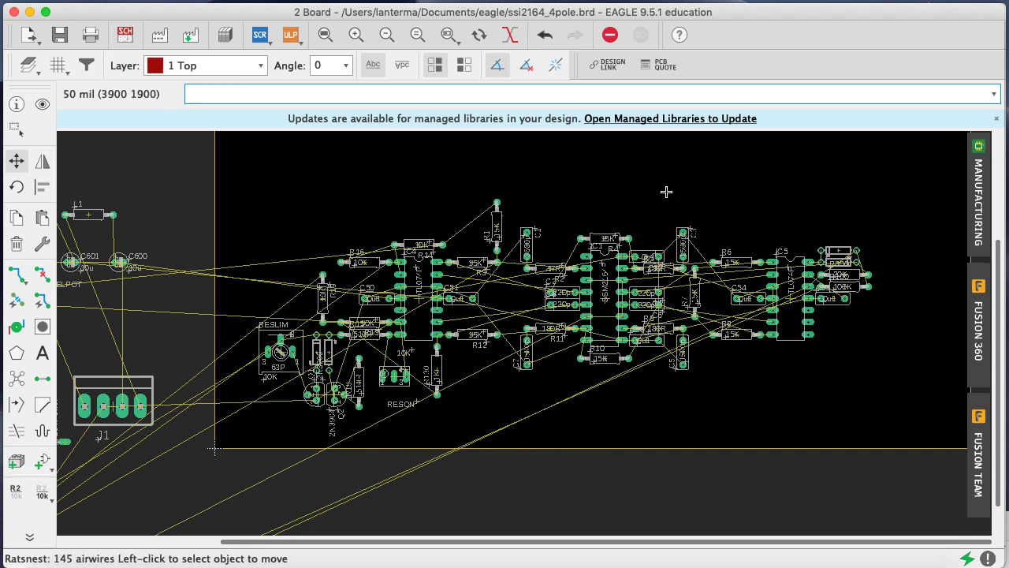
Shift R300 slightly right above R100, recompute the airwires, and undo the last move
left_click(843, 286)
left_click(843, 280)
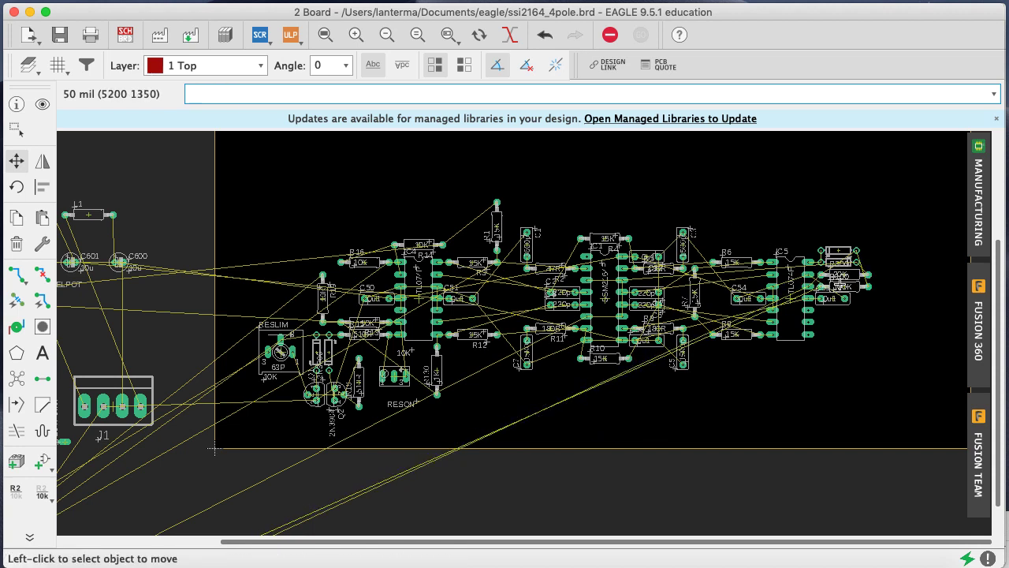
left_click(843, 277)
left_click(844, 277)
type("ratsnest")
key("Return")
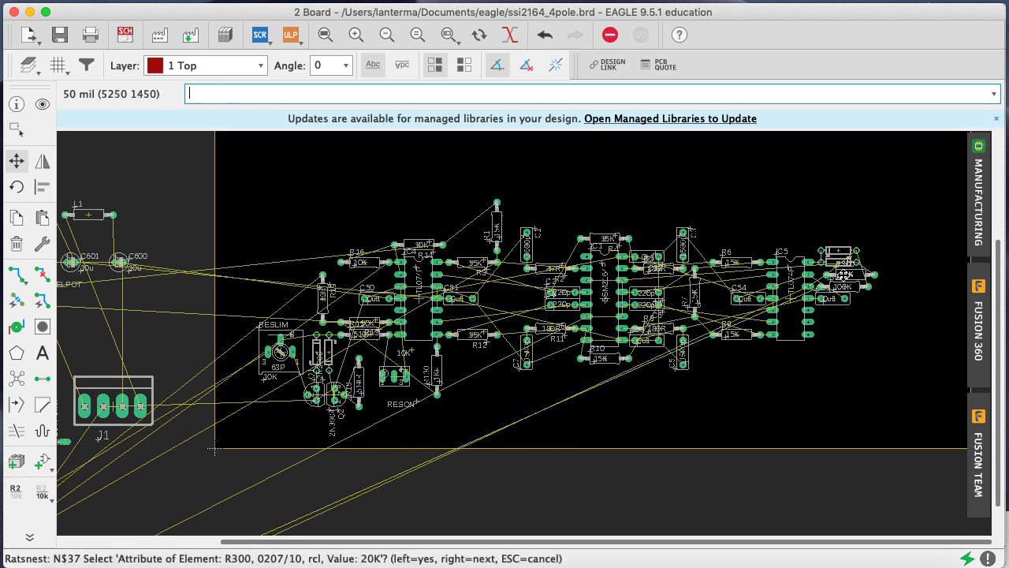
left_click(850, 274)
key("super+z")
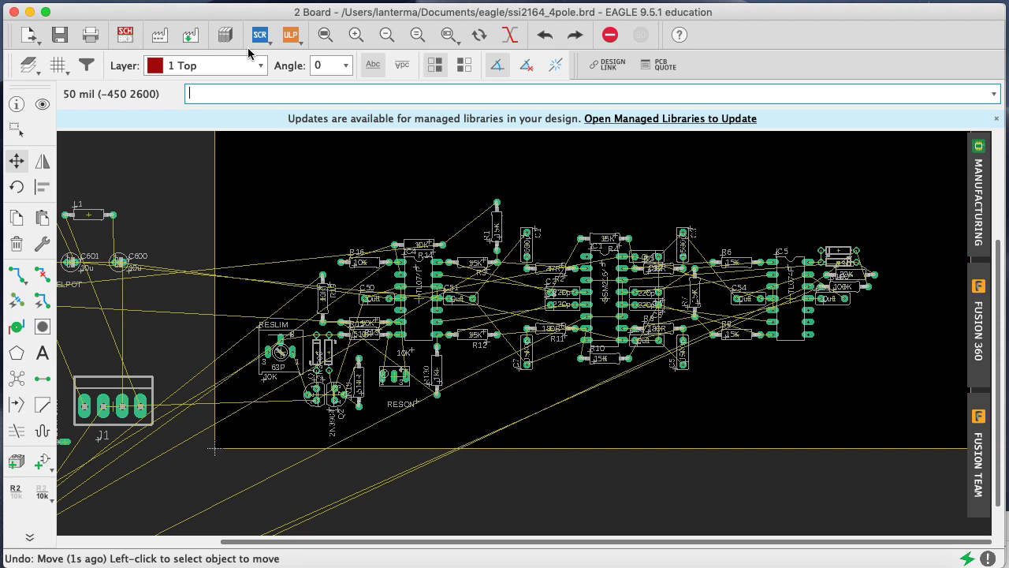
Check the schematic's CV section, and highlight R300 and R100 beside IC5 on the board
left_click(124, 34)
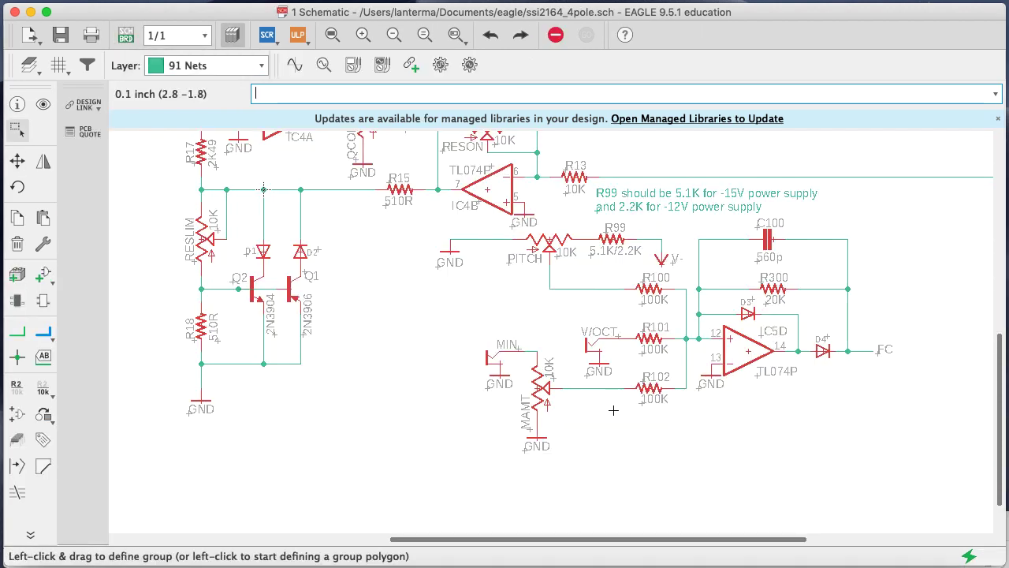
left_click(125, 34)
left_click(447, 35)
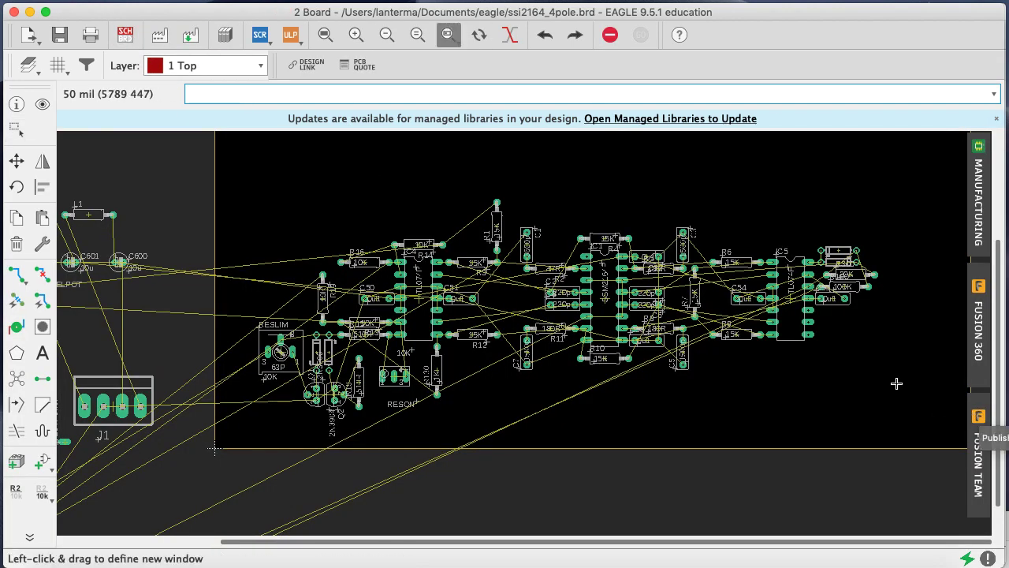
left_click_drag(894, 380, 775, 227)
type("show ")
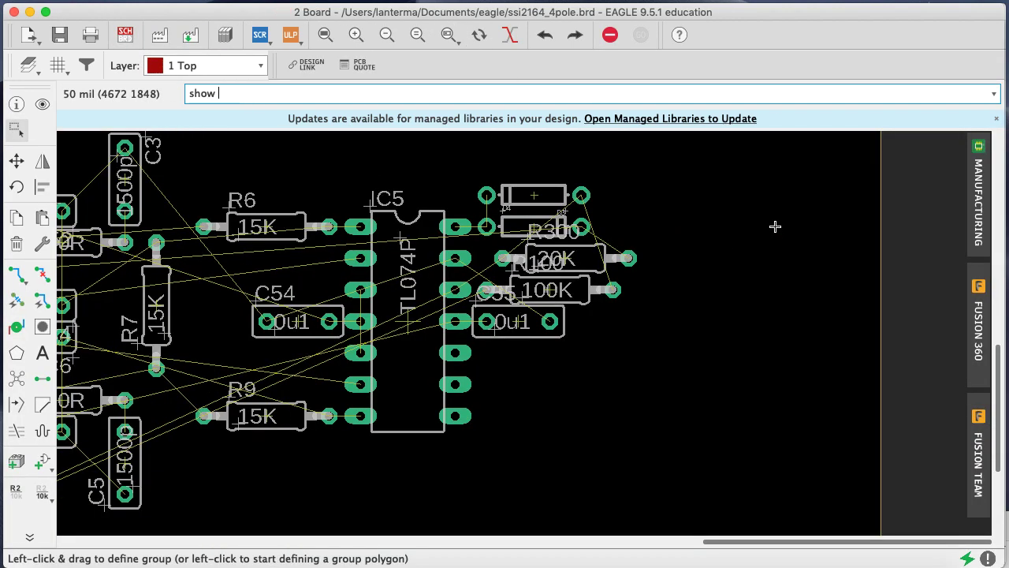
type("r300")
key("Return")
type("show")
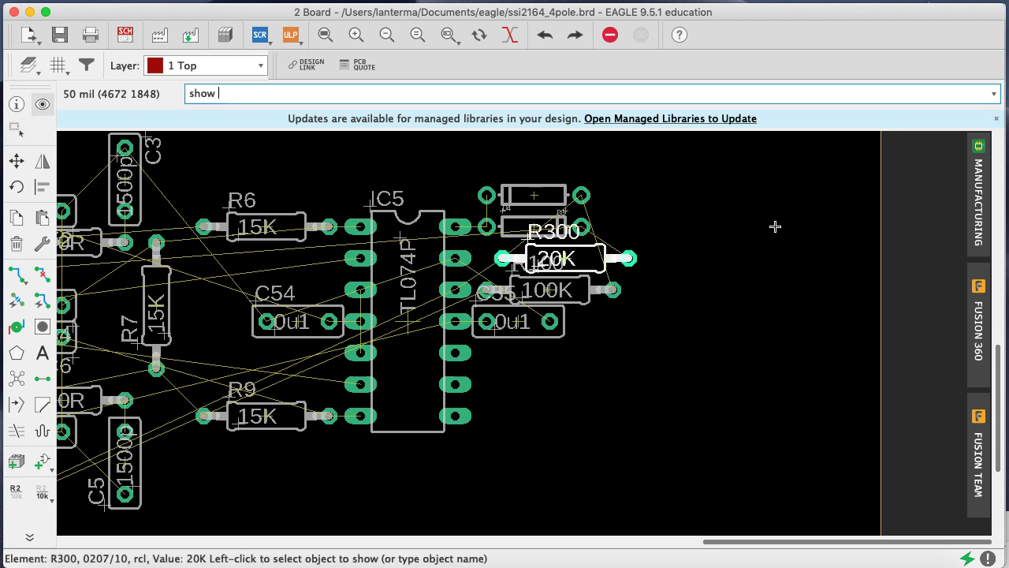
type(" r100")
key("Return")
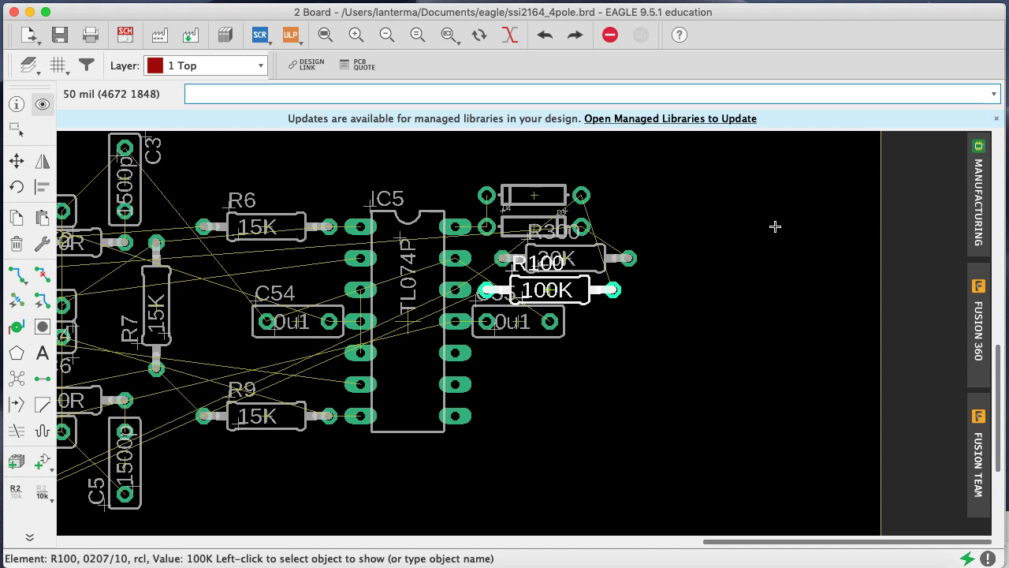
Undo the latest R300 shift and the preceding R100 changes beside IC5
key("super+z")
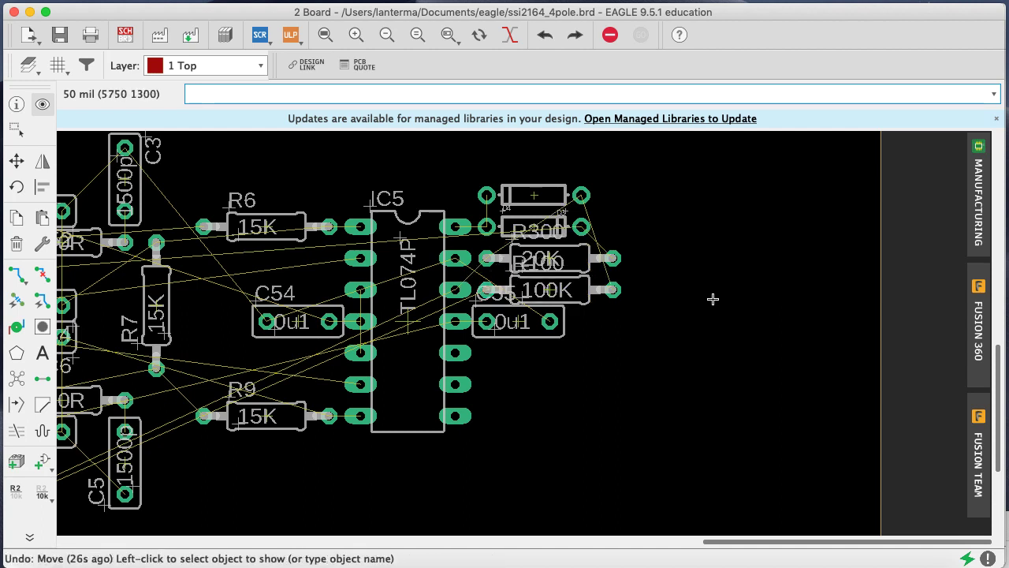
key("super+z")
key("super+z")
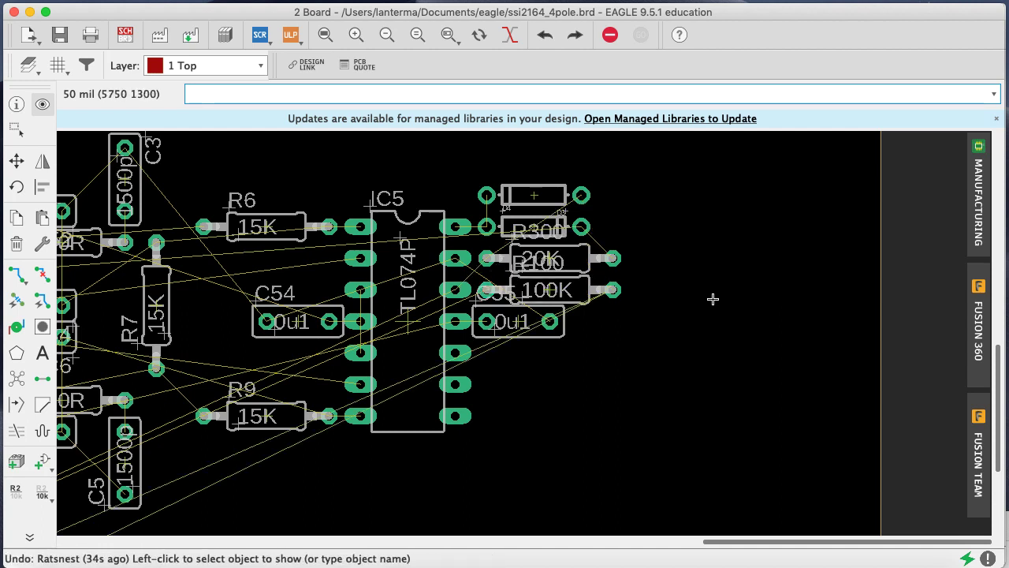
Move R100 out of the way, horizontally just below the lower right corner of IC5, and save the board
left_click(16, 160)
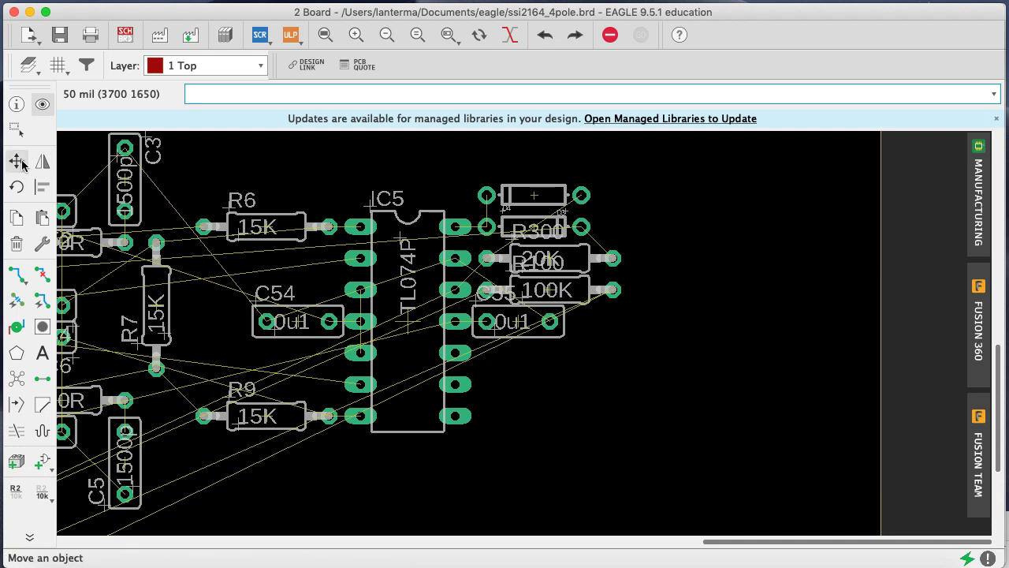
left_click(656, 412)
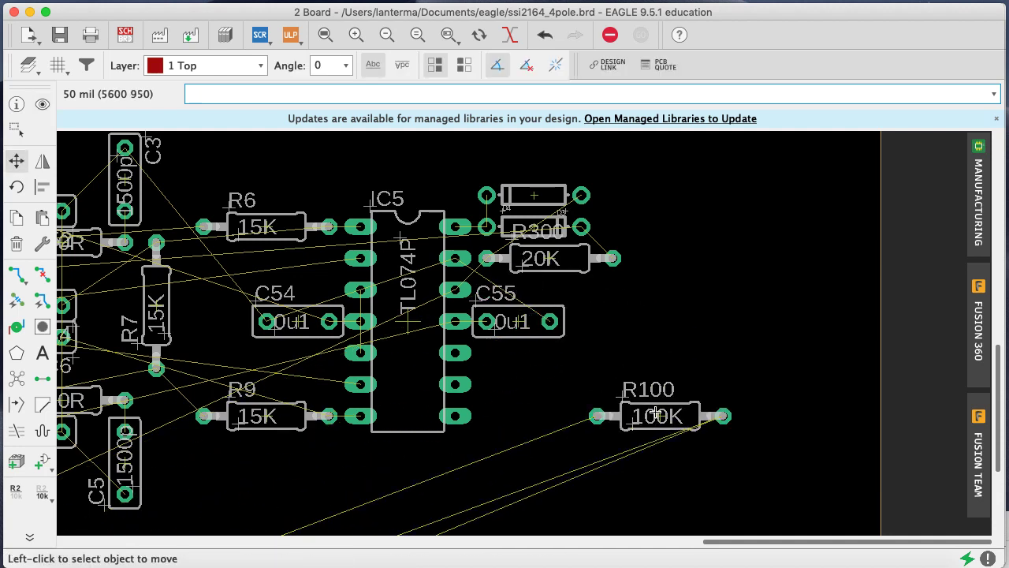
key("super+s")
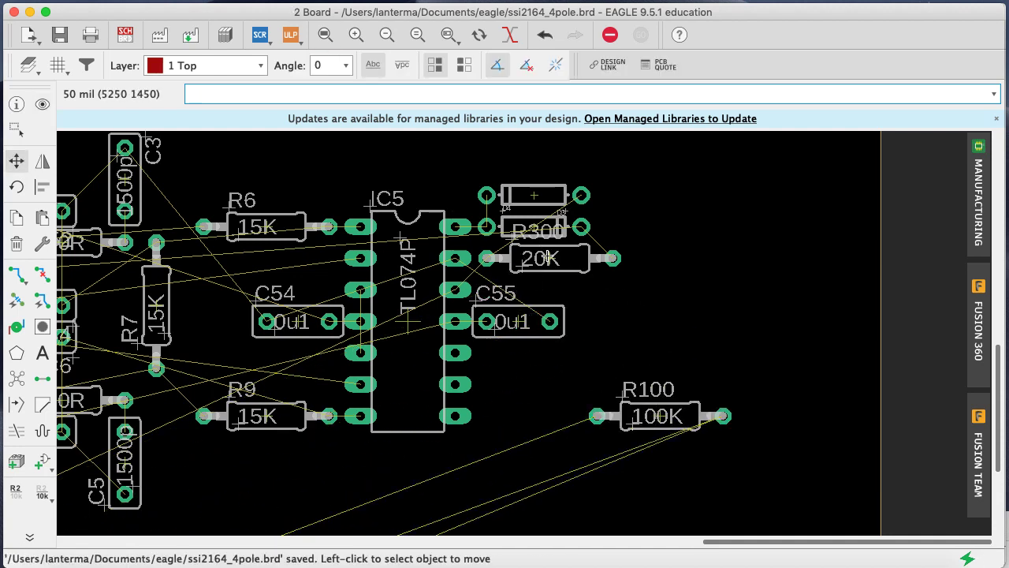
left_click(547, 262)
left_click(546, 262)
left_click(659, 416)
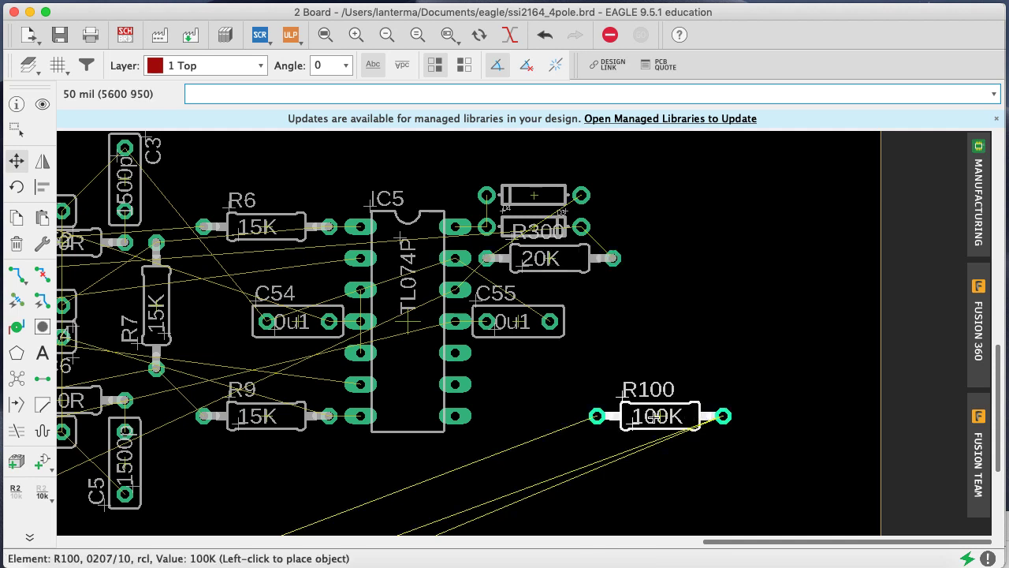
left_click(485, 473)
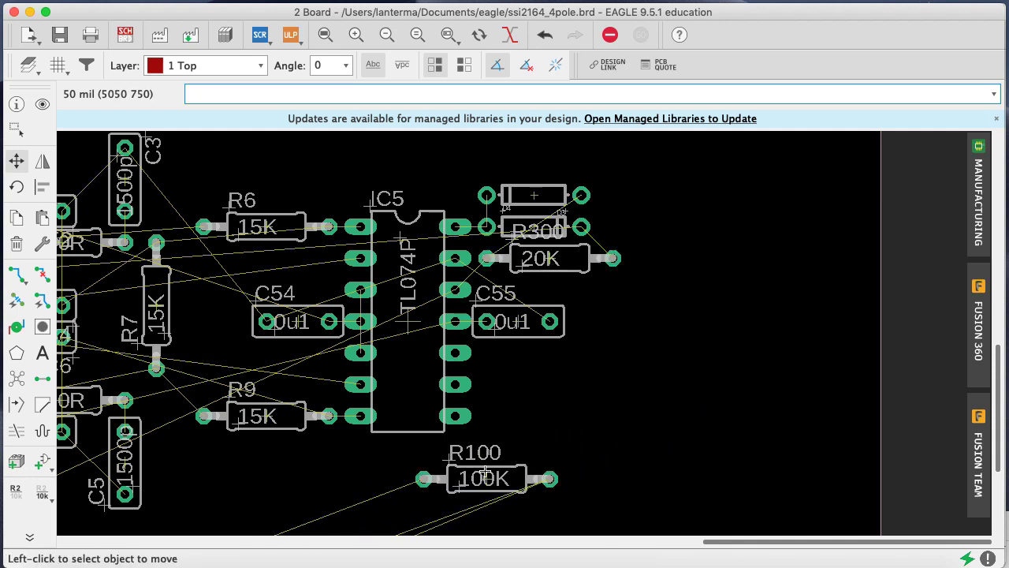
Bring C100 onto the board, rotate it 180 degrees, place it just below R300, and recompute the airwires
type("move c100")
key("Return")
left_click(582, 306)
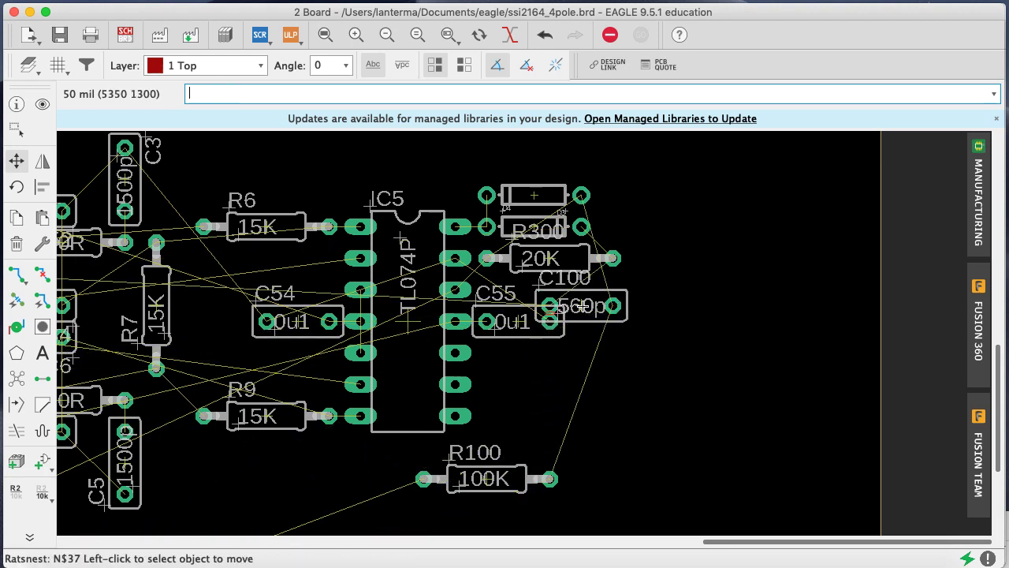
left_click(581, 306)
right_click(597, 306)
right_click(597, 306)
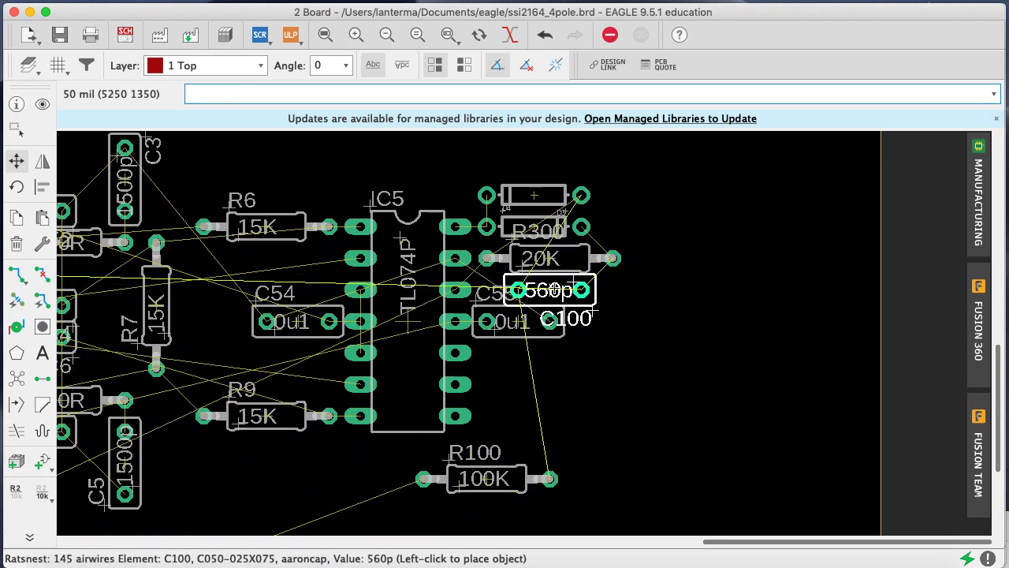
left_click(551, 290)
type("rat")
key("Return")
Shift C100 left until it sits directly above C55 with its pads aligned, checking the recomputed airwires
left_click(550, 289)
left_click(543, 288)
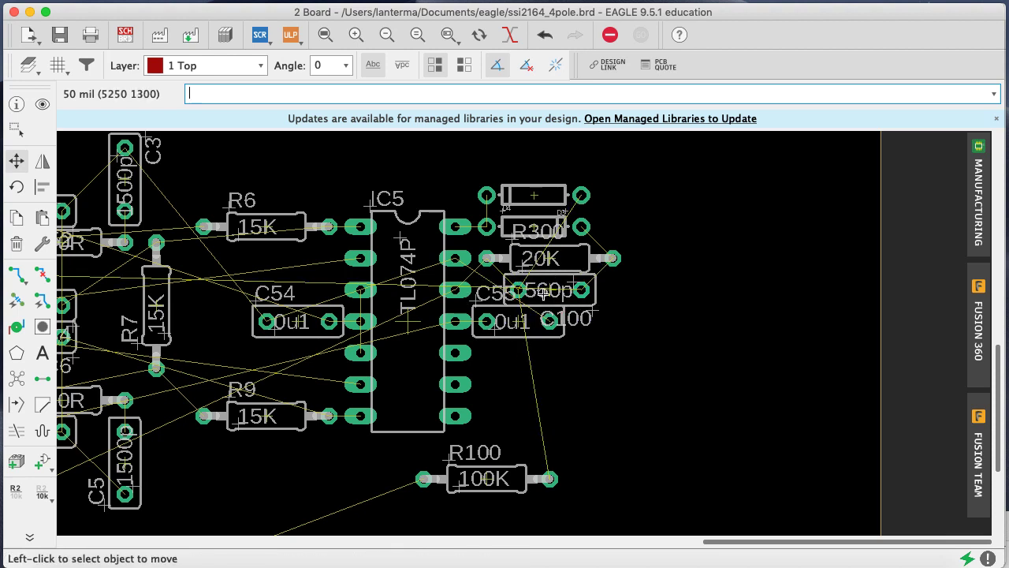
left_click(544, 293)
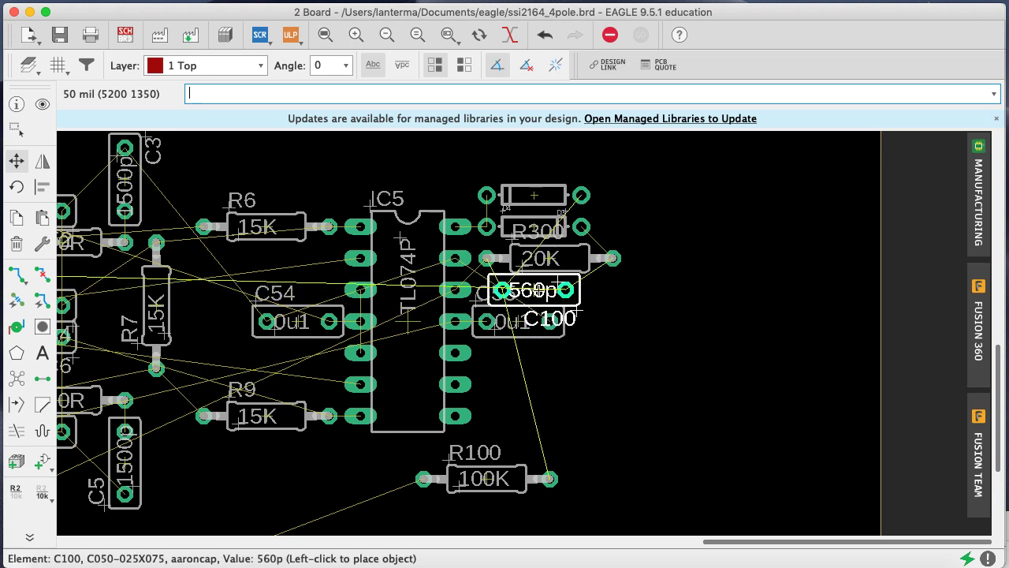
left_click(538, 286)
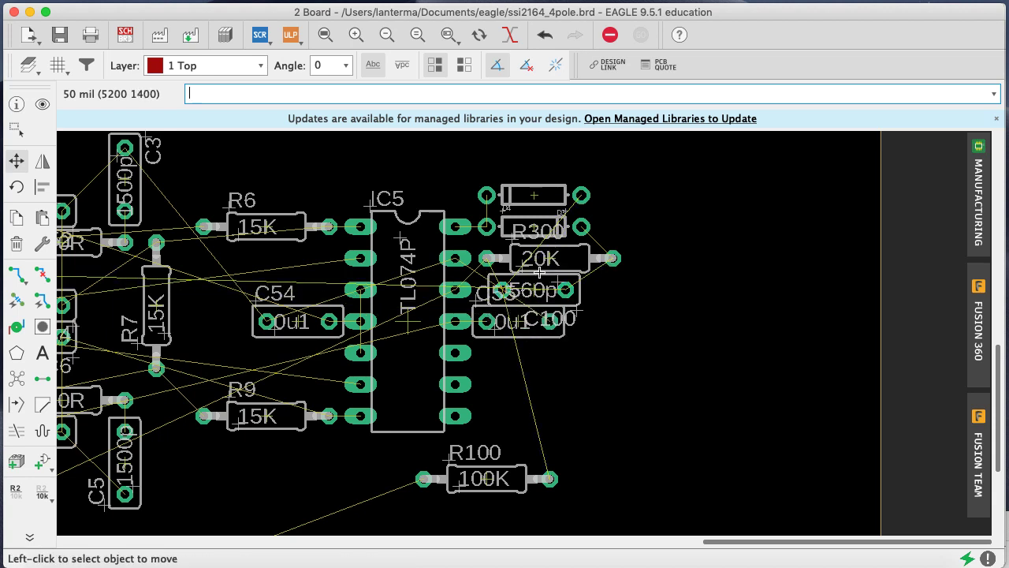
left_click(538, 272)
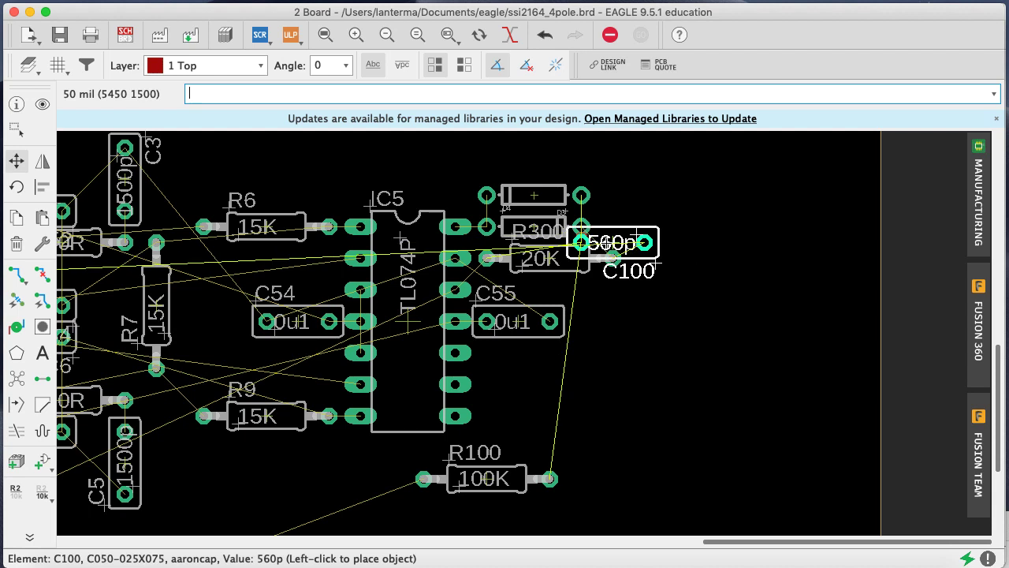
type("ratsnest")
key("Return")
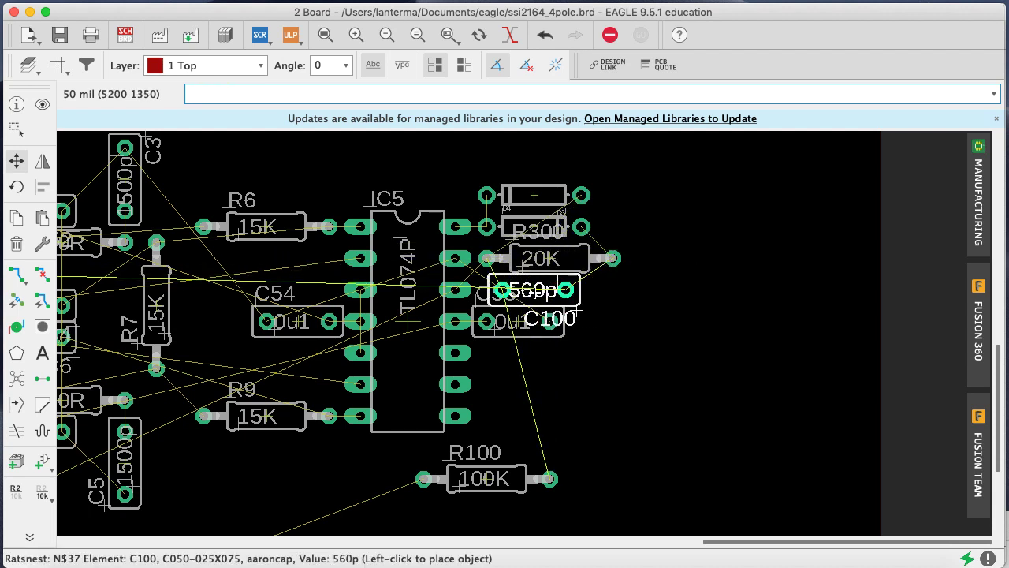
left_click(533, 290)
left_click(528, 291)
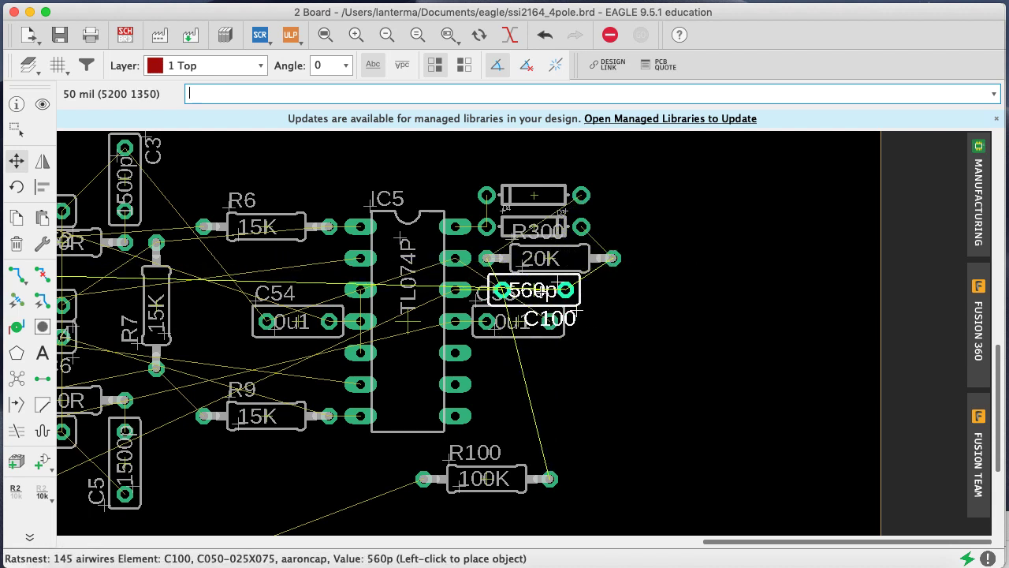
left_click(523, 290)
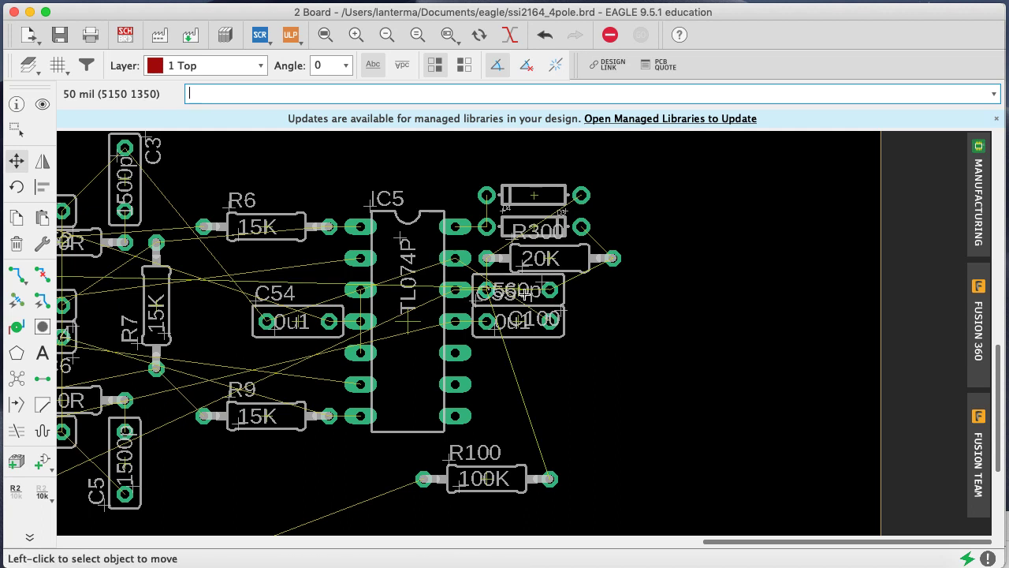
Try R300 slightly further right above C100 and recompute the airwires
left_click(524, 273)
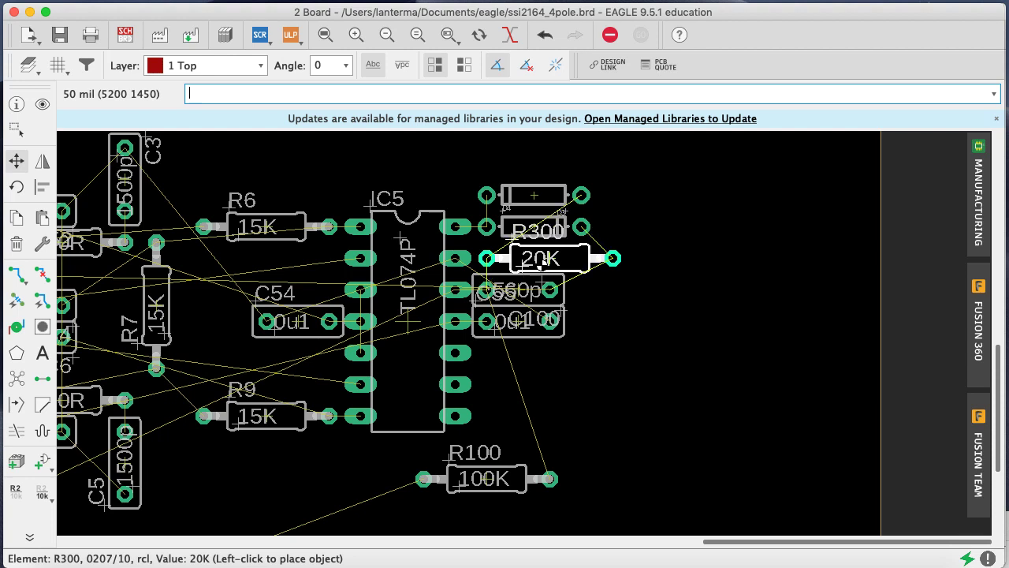
left_click(557, 262)
type("ratsnest")
key("Return")
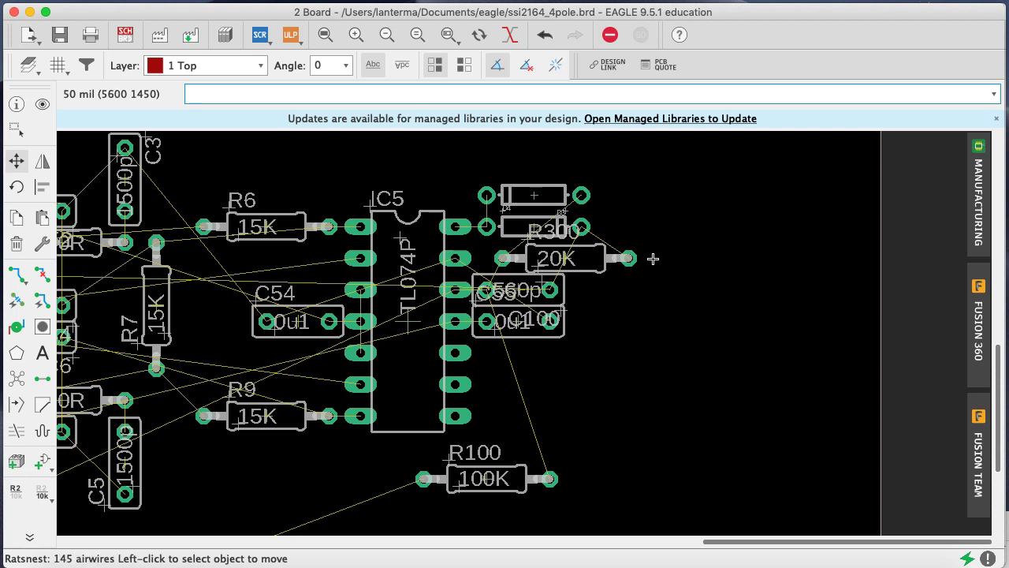
Try R300 rotated 180 degrees, then restore its orientation and position directly above C100, recompute the airwires and save the board
left_click(549, 264)
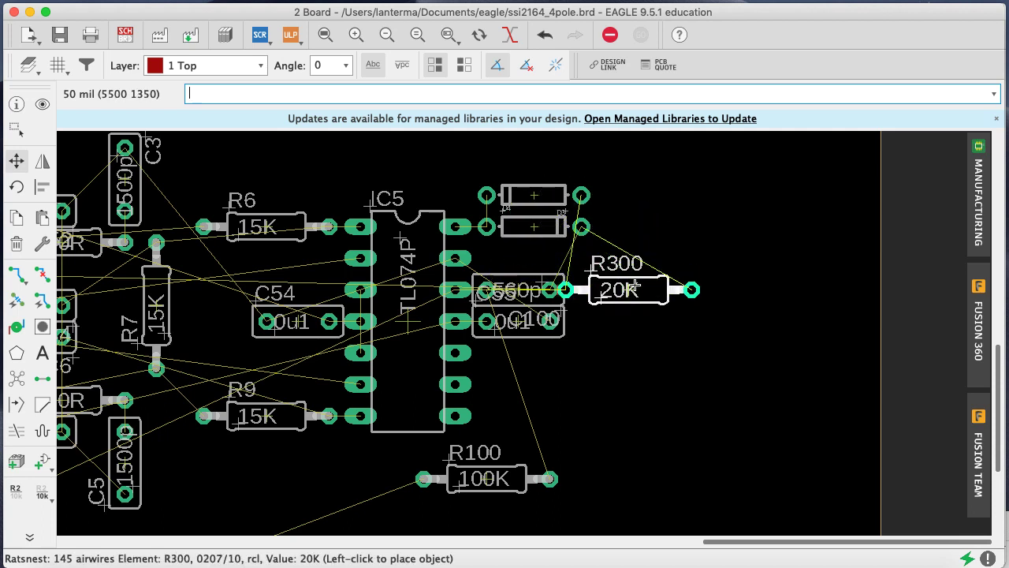
right_click(642, 290)
right_click(641, 290)
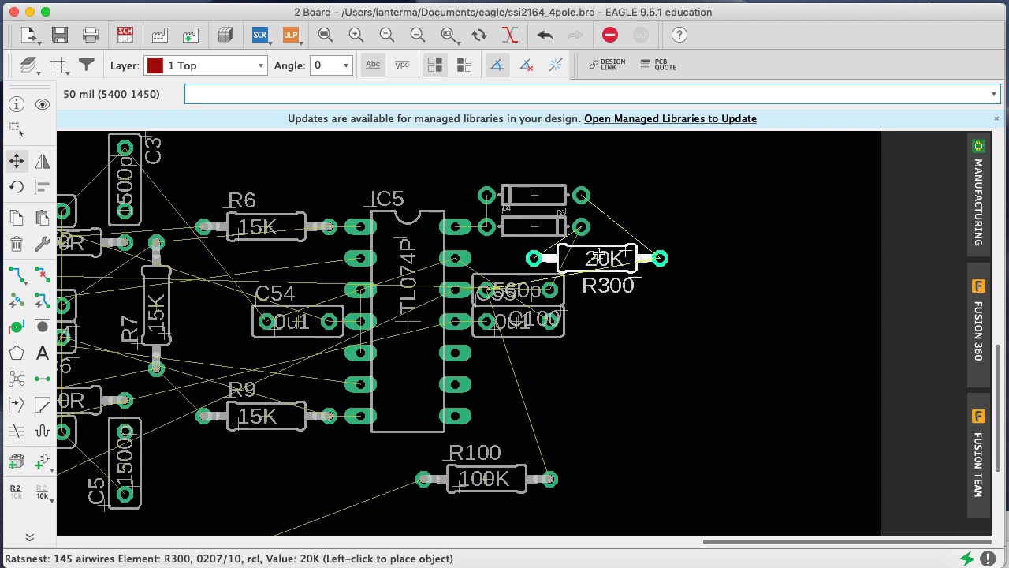
right_click(598, 252)
right_click(568, 258)
left_click(555, 259)
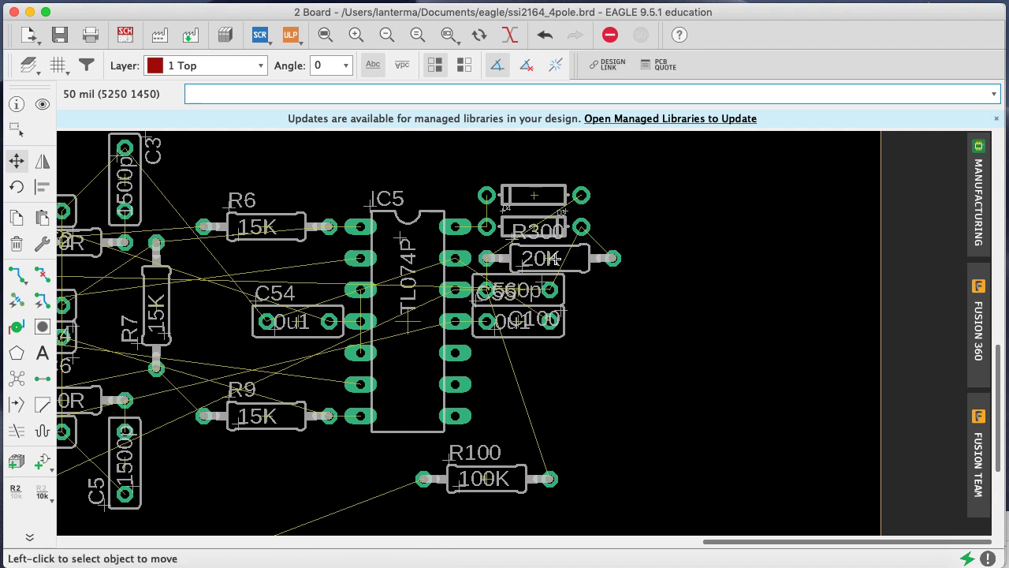
type("ratsnest")
key("Return")
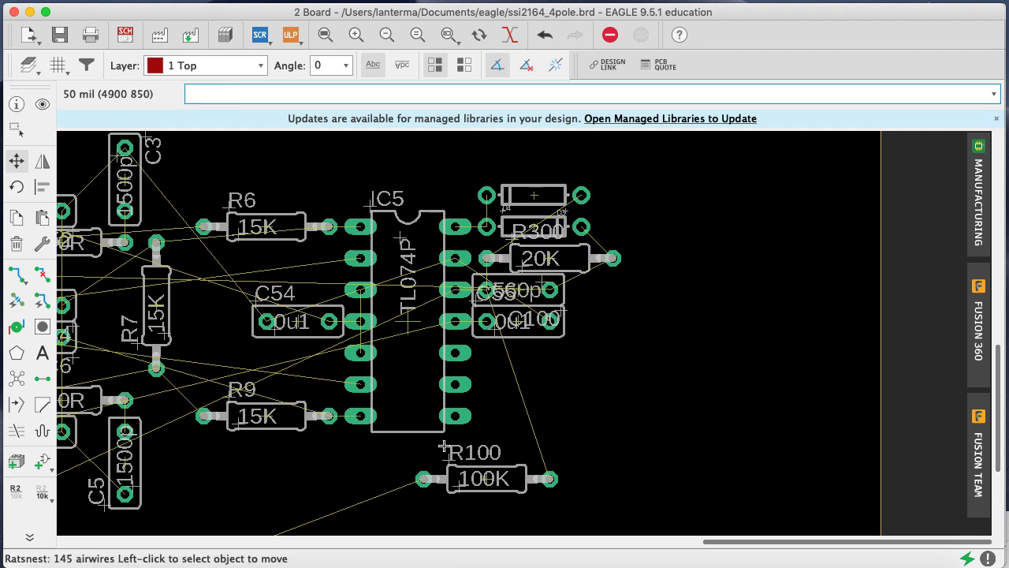
key("super+s")
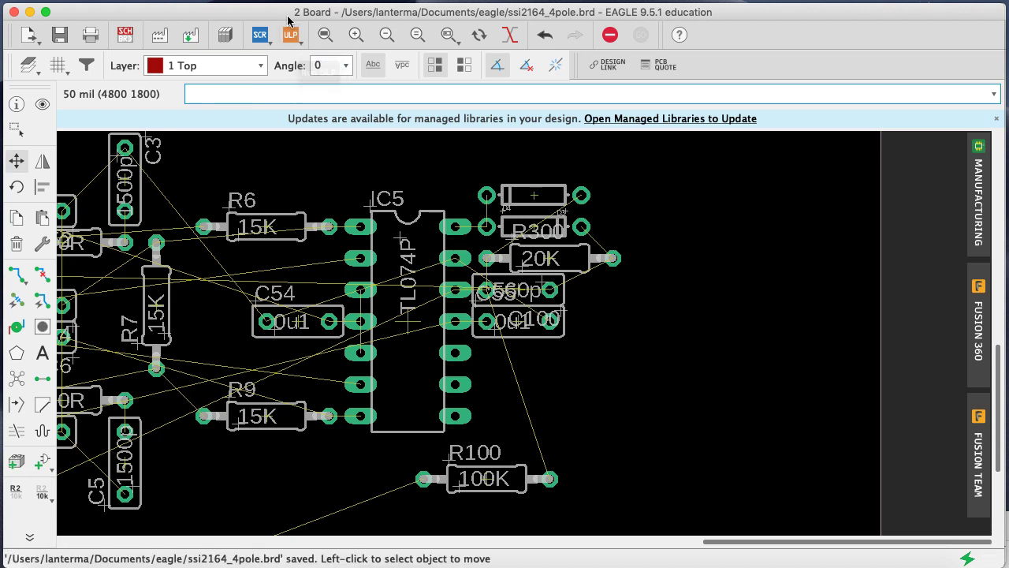
Turn R100 vertical and place it below C55, beside the lower right pins of IC5
left_click(486, 478)
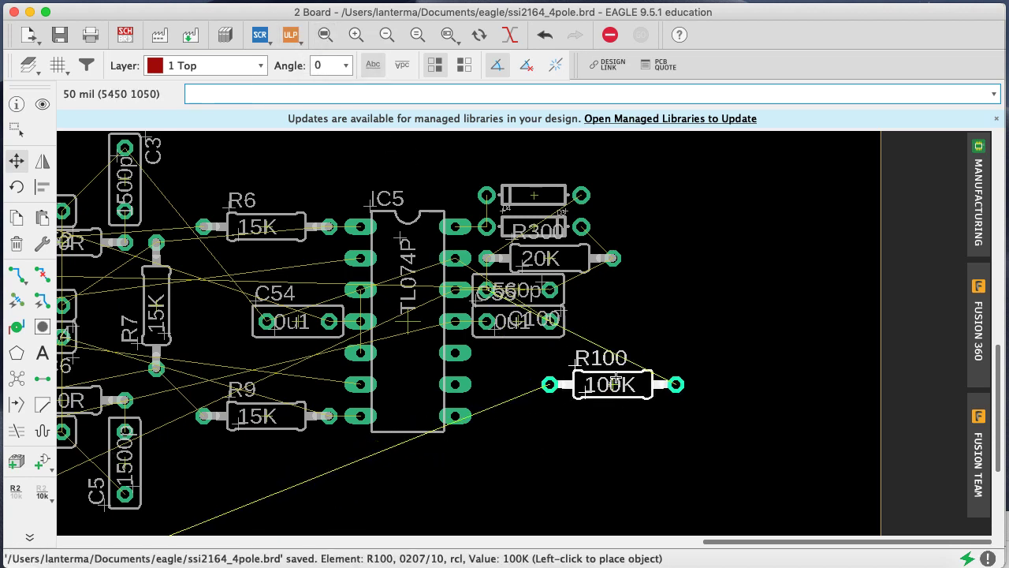
right_click(584, 432)
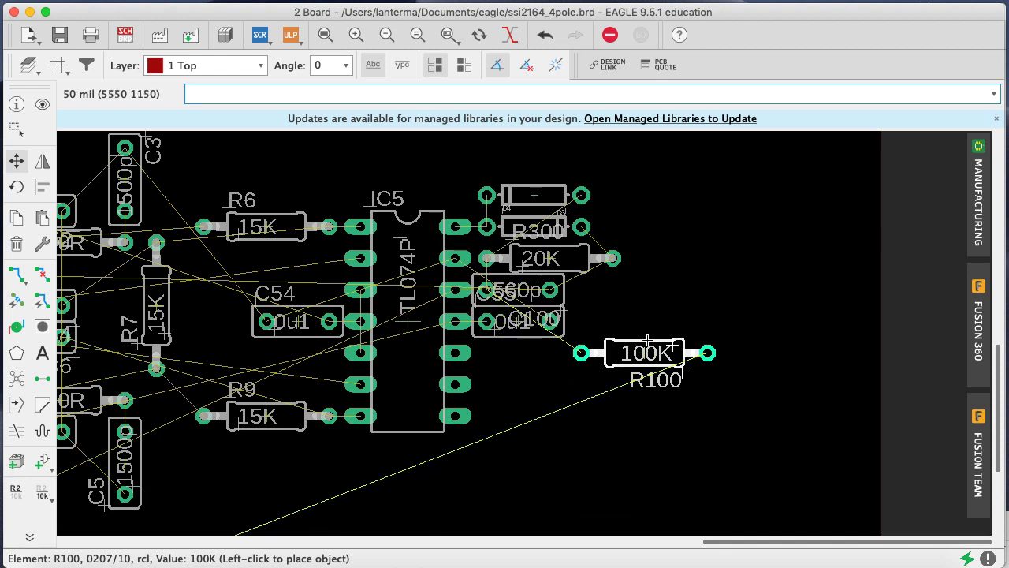
right_click(660, 302)
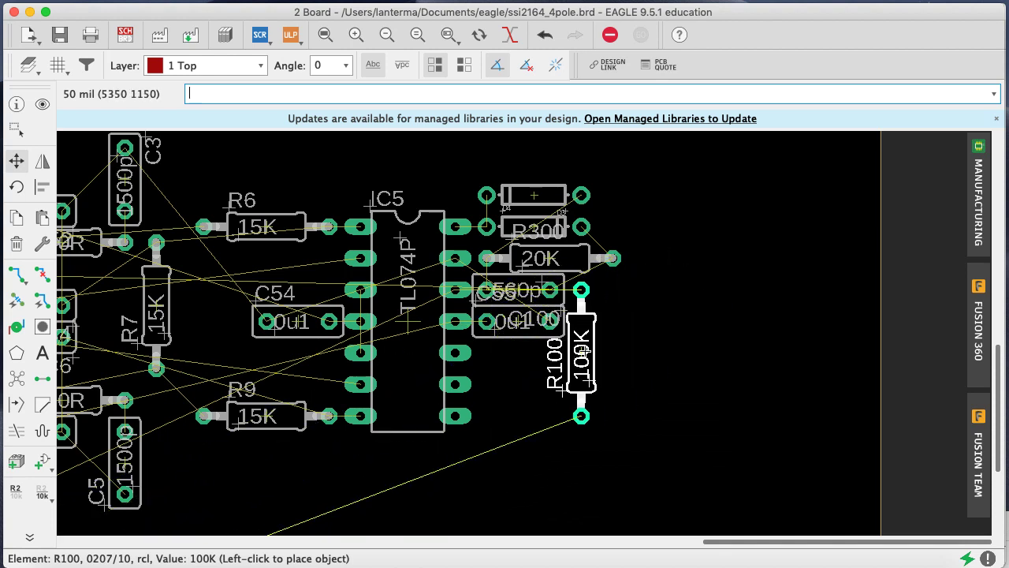
right_click(581, 354)
right_click(565, 417)
right_click(565, 417)
right_click(566, 417)
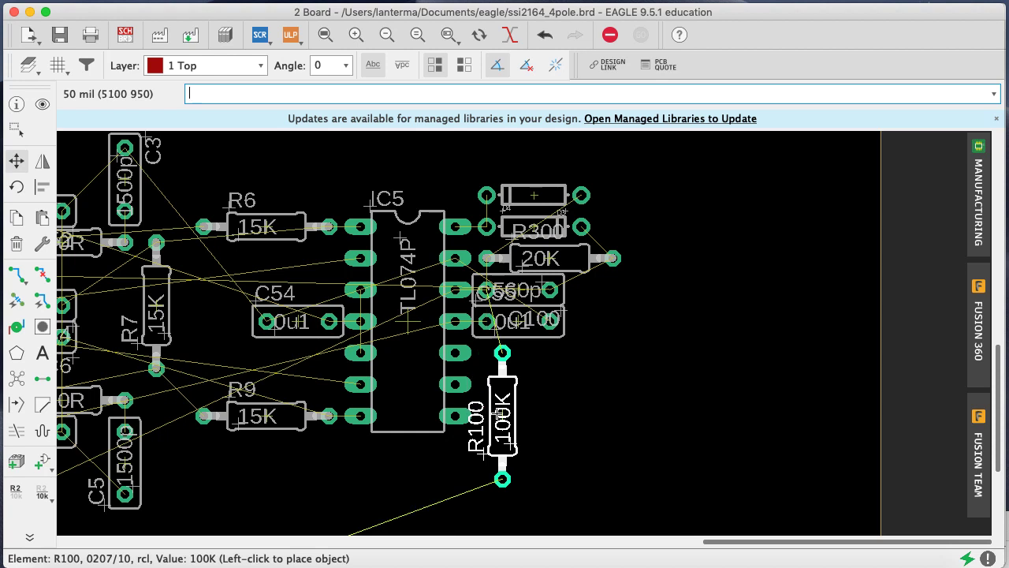
left_click(505, 415)
Bring R101 onto the board, turn it vertical, and place it immediately to the right of R100
type("move ")
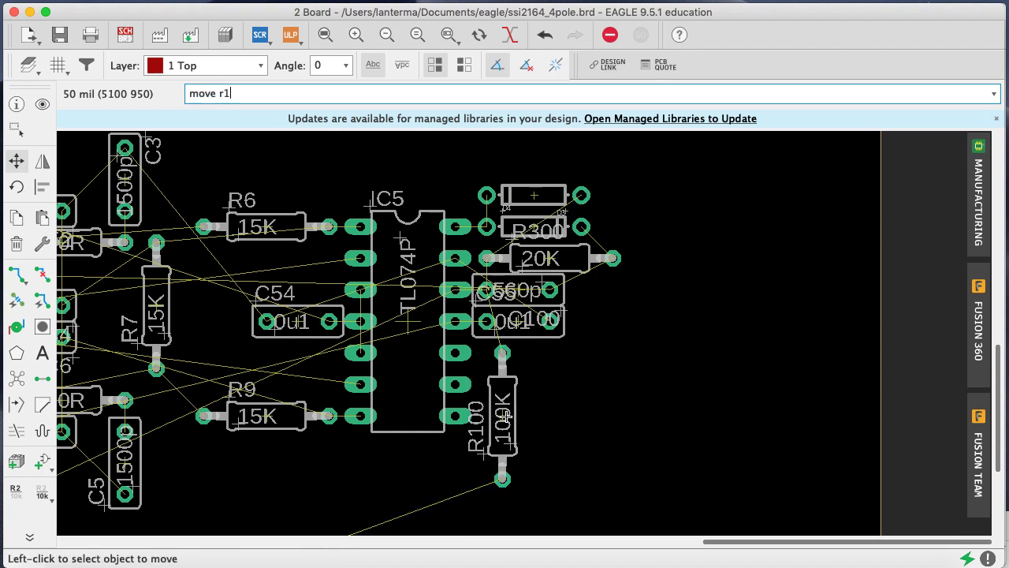
type("rr")
key("BackSpace")
type("101")
key("Return")
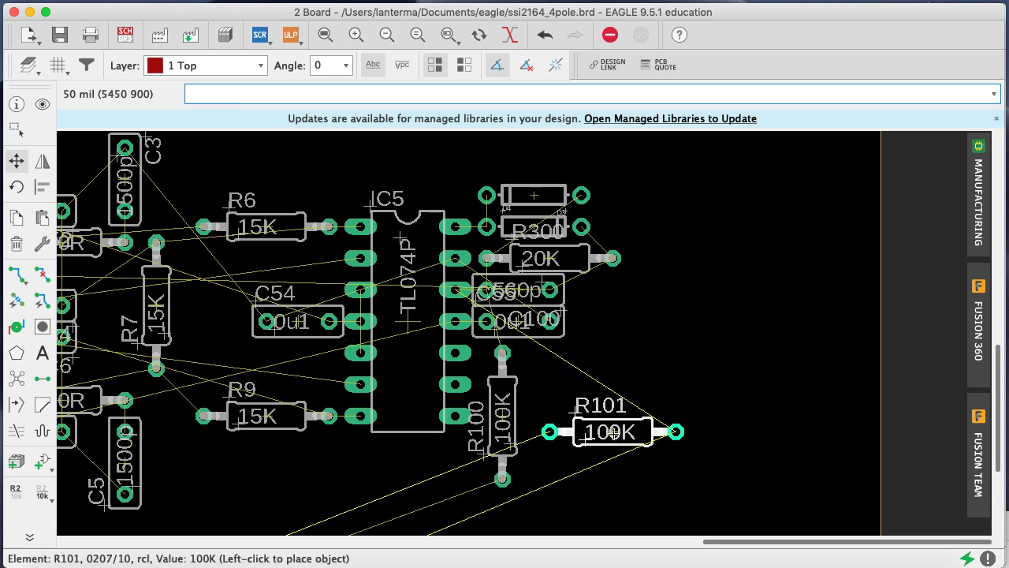
right_click(614, 432)
left_click(536, 420)
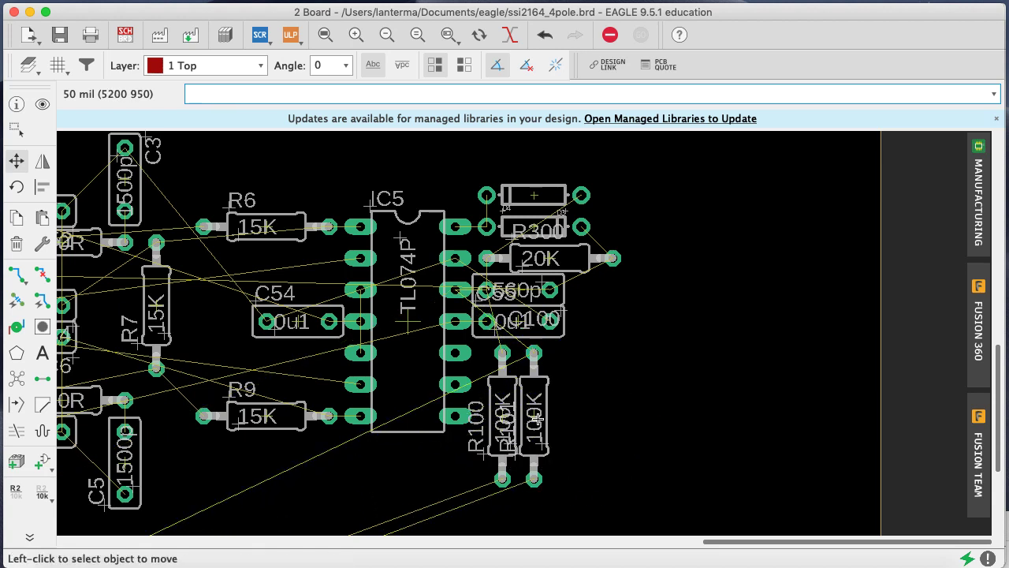
Bring R102 onto the board, turn it vertical, and place it immediately to the right of R101
type("move r102")
key("Return")
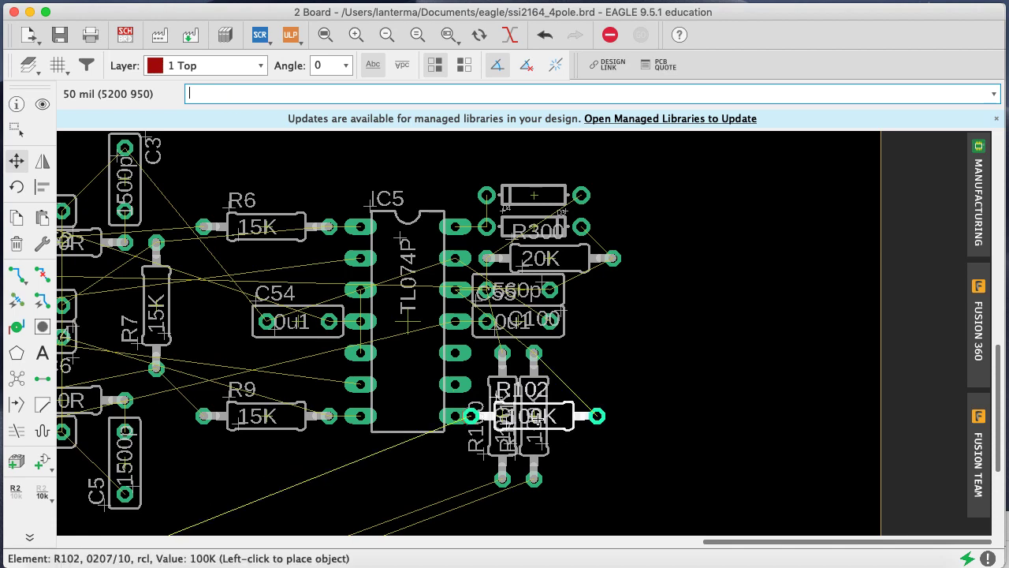
right_click(581, 429)
left_click(565, 415)
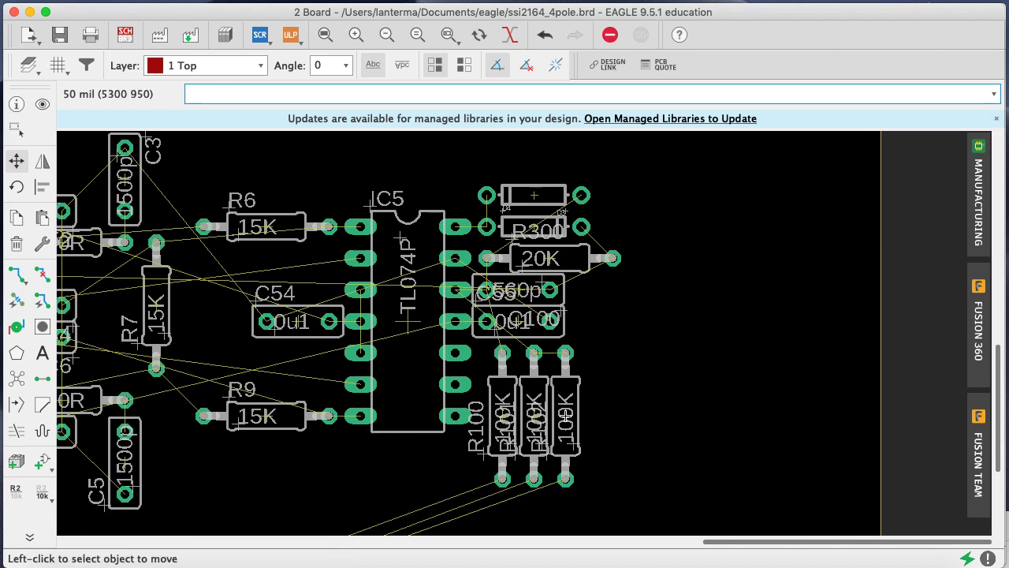
scroll(998, 379, "down", 5)
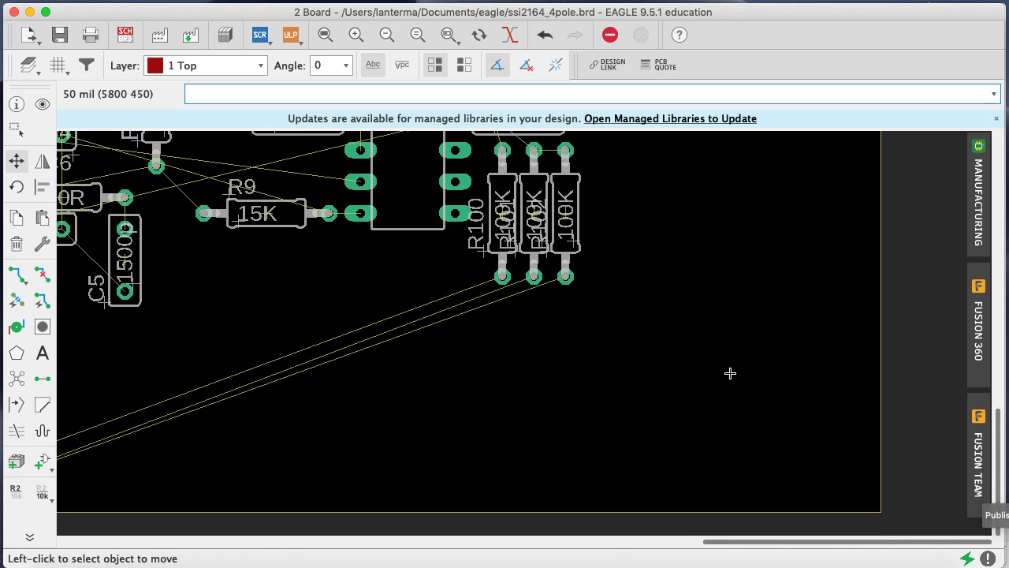
type("move 1")
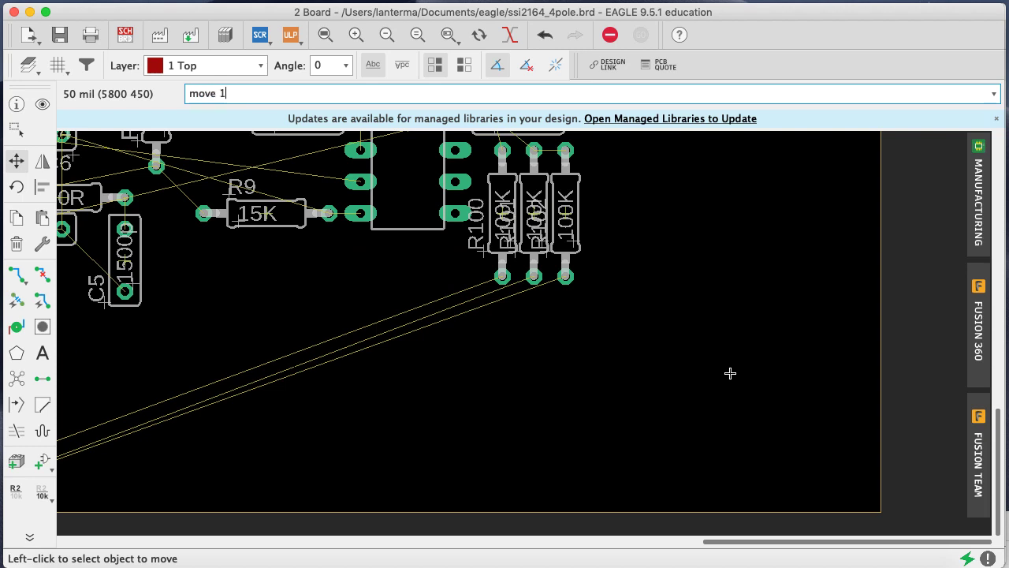
type("v/oct")
key("Return")
left_click(802, 392)
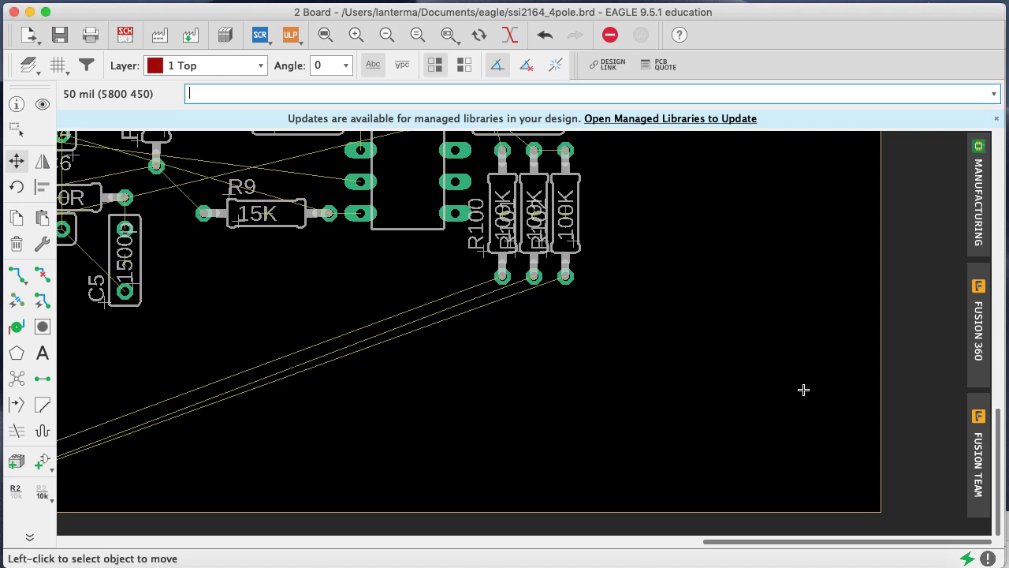
Bring the V/OCT jack connector onto the board and place it vertically below R101, with its SIG pad facing the resistor
type("move ")
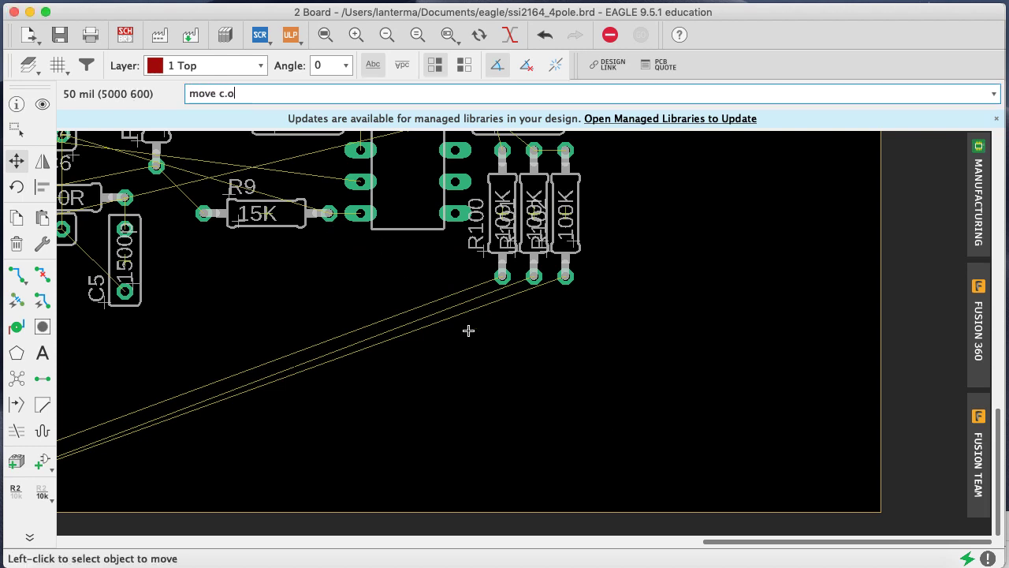
type("v/oct")
key("Return")
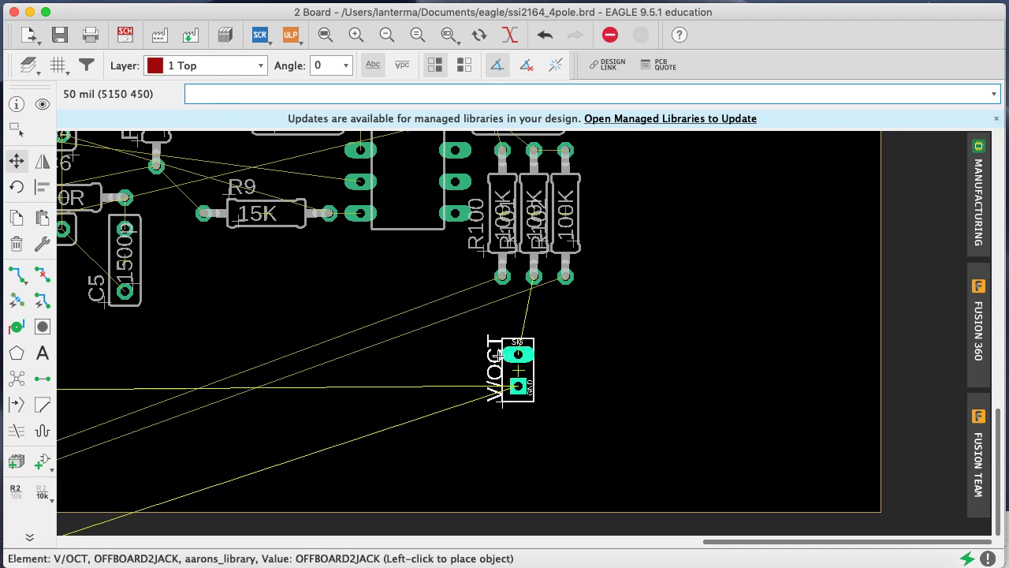
right_click(597, 369)
right_click(554, 355)
right_click(525, 339)
right_click(532, 349)
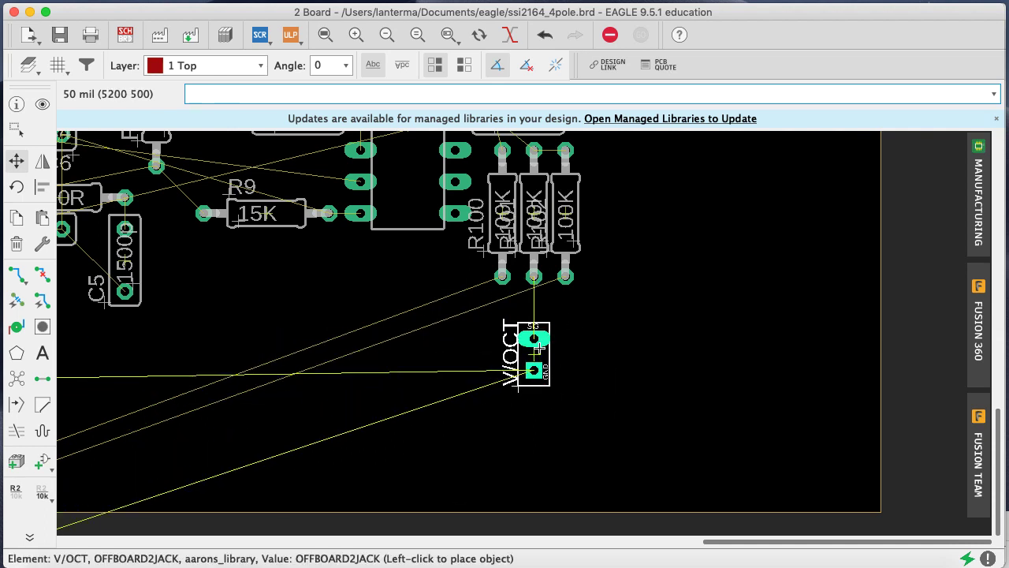
left_click(536, 331)
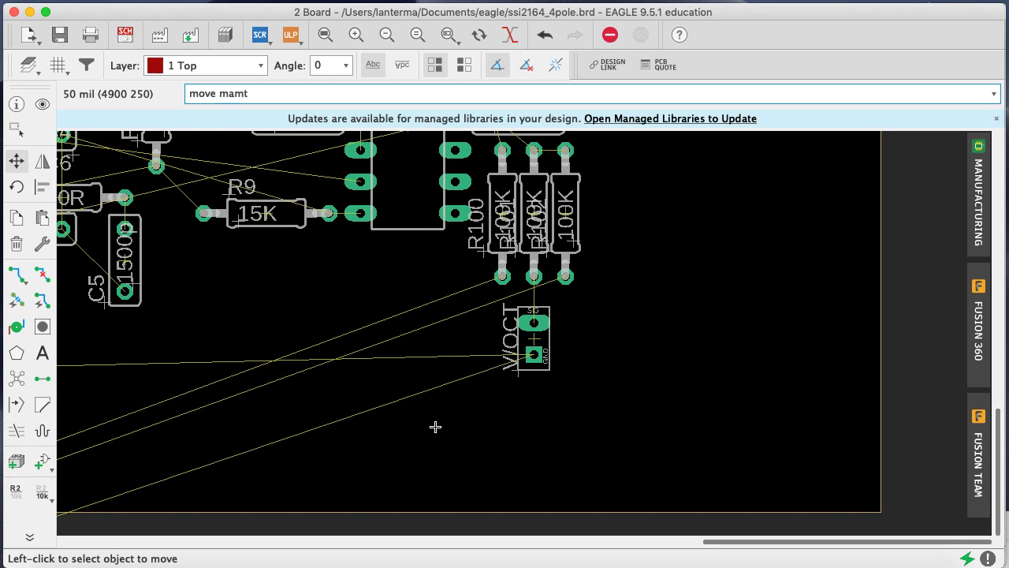
Bring the MAMT pot onto the board and place it vertically beside R102's lower pad, with pin 1 uppermost
type("move mamt")
key("Return")
right_click(615, 339)
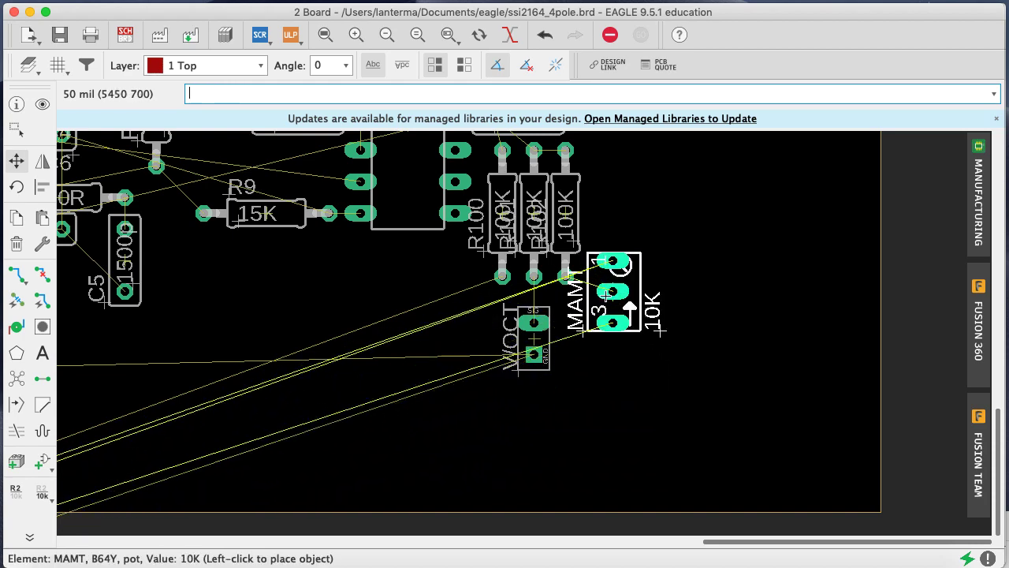
right_click(609, 280)
right_click(608, 280)
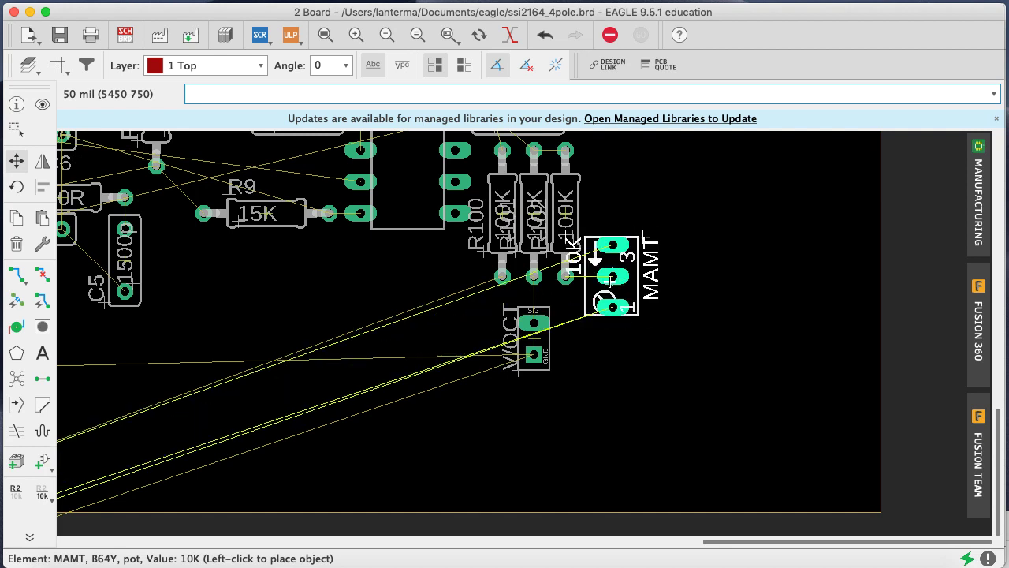
right_click(608, 280)
right_click(608, 280)
left_click(607, 280)
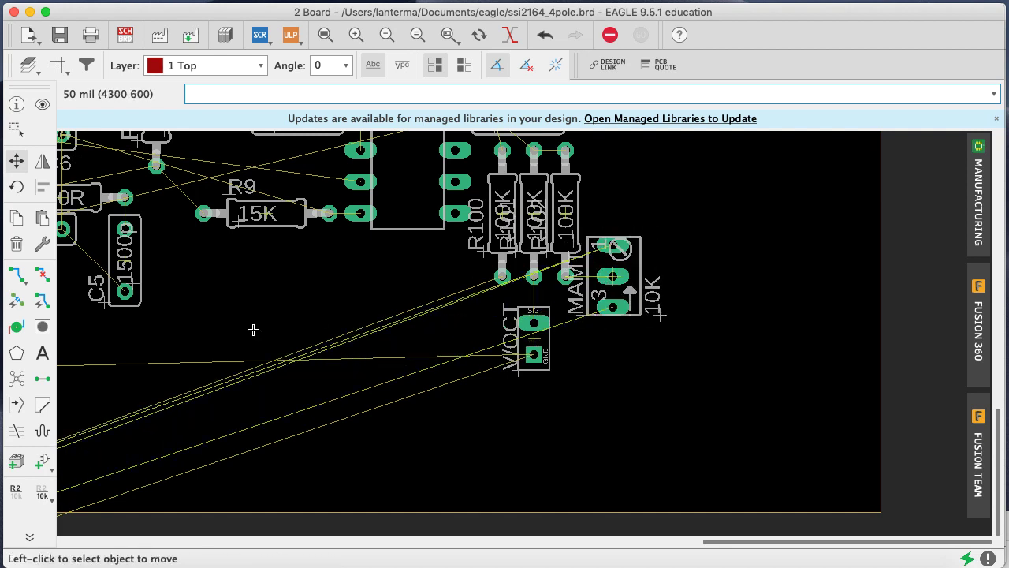
Bring the MIN jack connector onto the board, place it horizontally below the MAMT pot with SIG under pin 3, and save
type("mob")
key("Return")
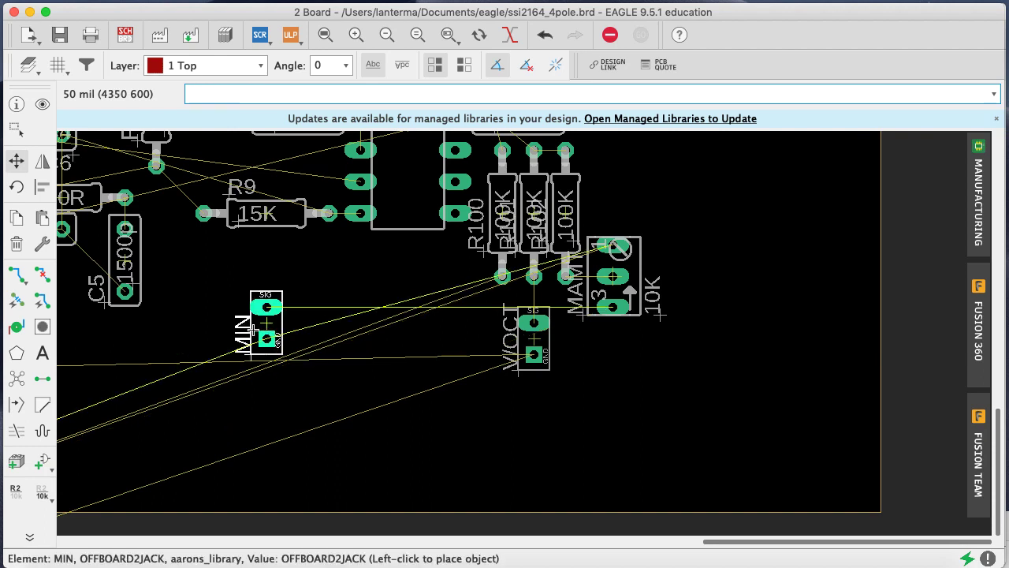
right_click(709, 327)
right_click(707, 314)
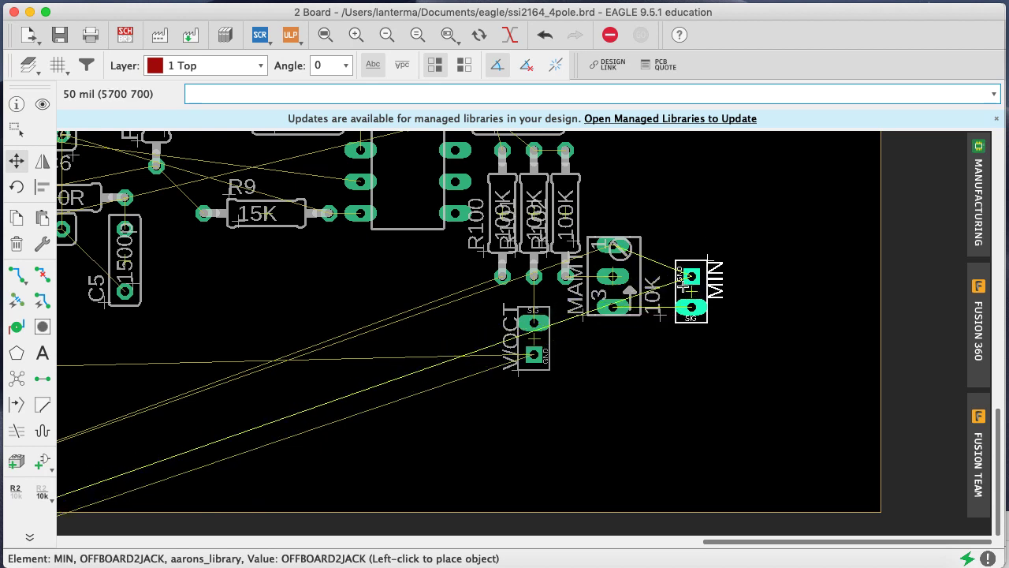
right_click(646, 344)
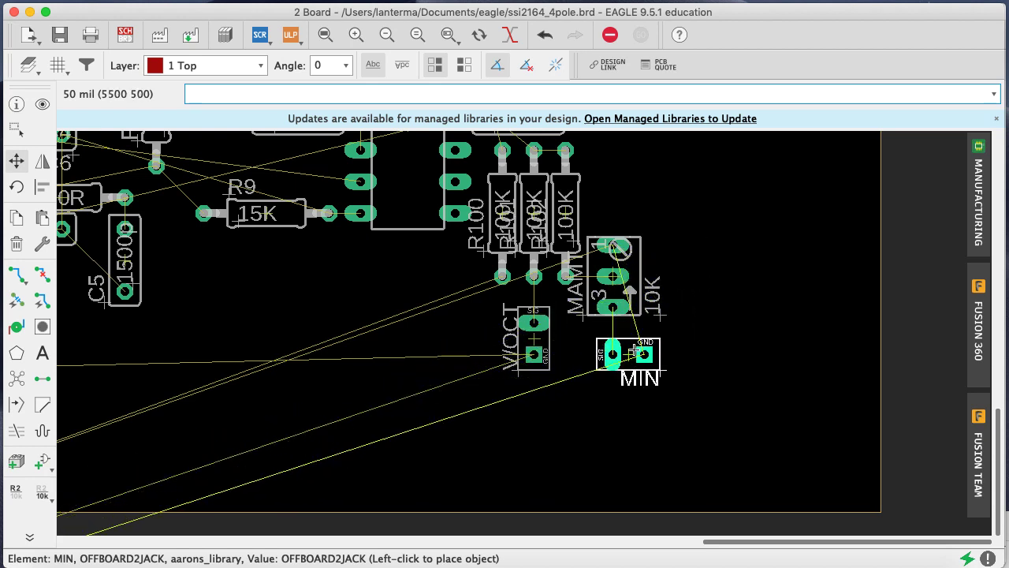
right_click(638, 353)
right_click(635, 354)
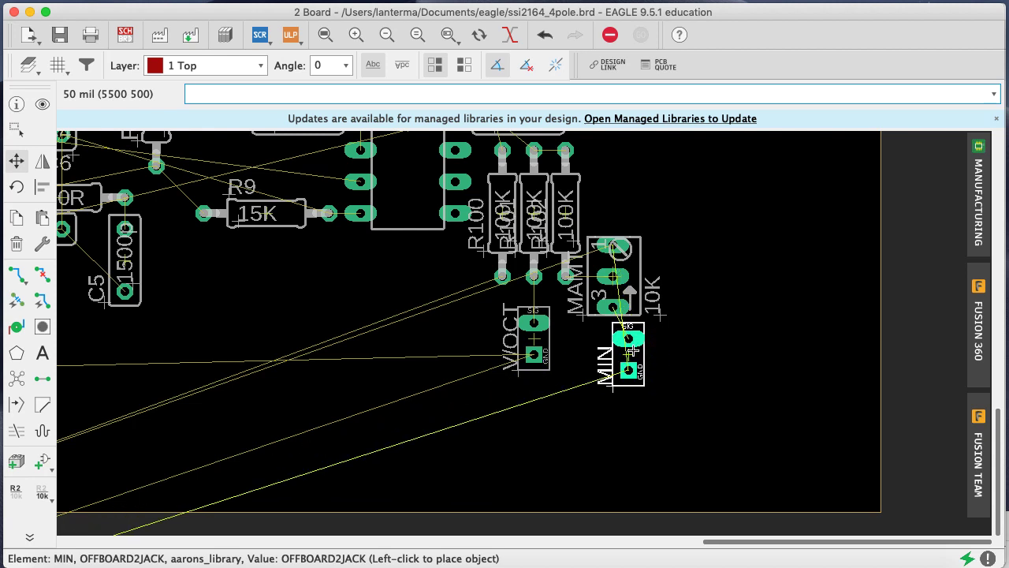
right_click(633, 353)
left_click(633, 352)
key("super+s")
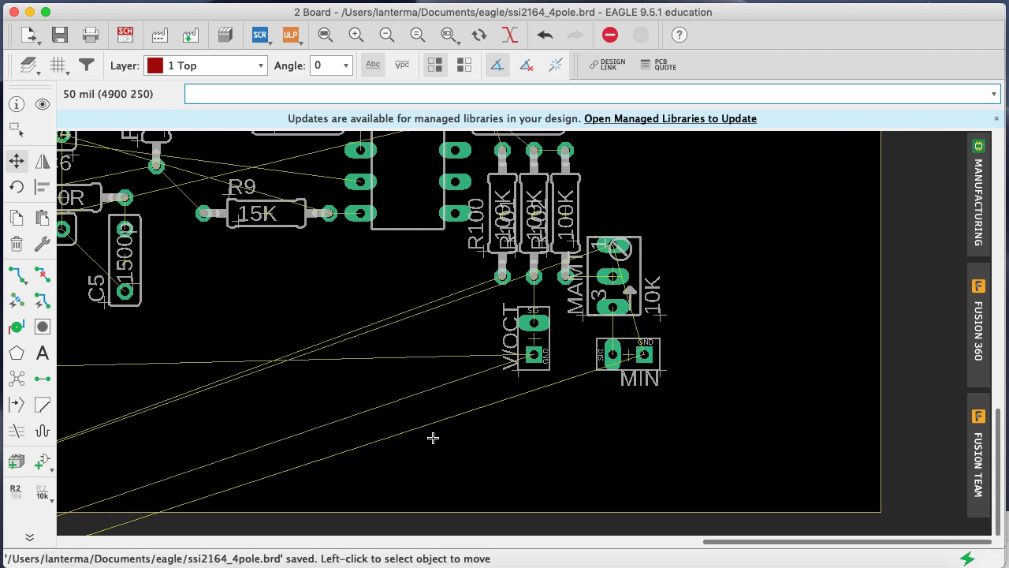
Rotate the MIN connector 180 degrees, realign its SIG pad beneath MAMT pin 3, and save the board
left_click(626, 361)
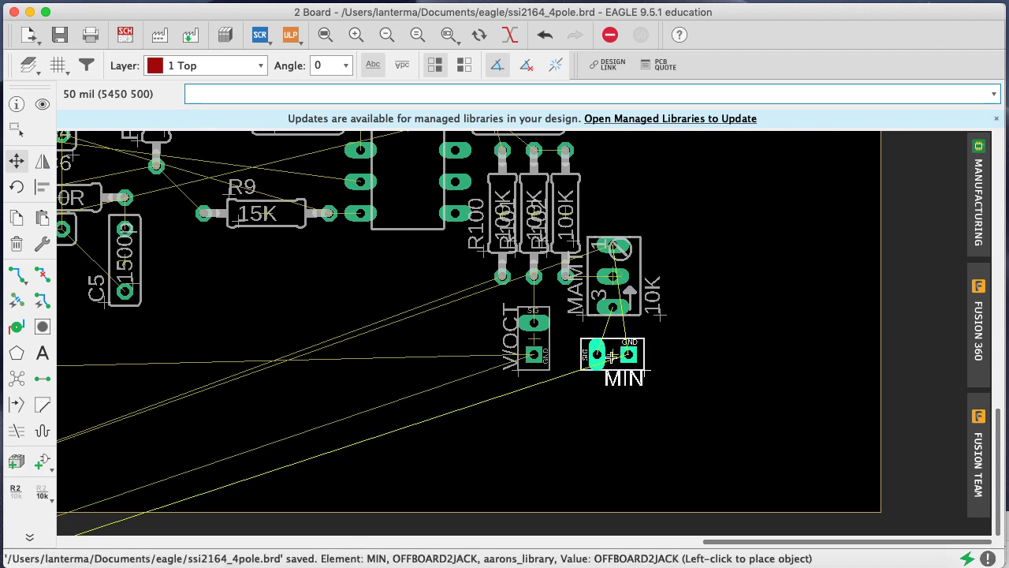
right_click(615, 352)
right_click(595, 354)
left_click(595, 357)
key("super+s")
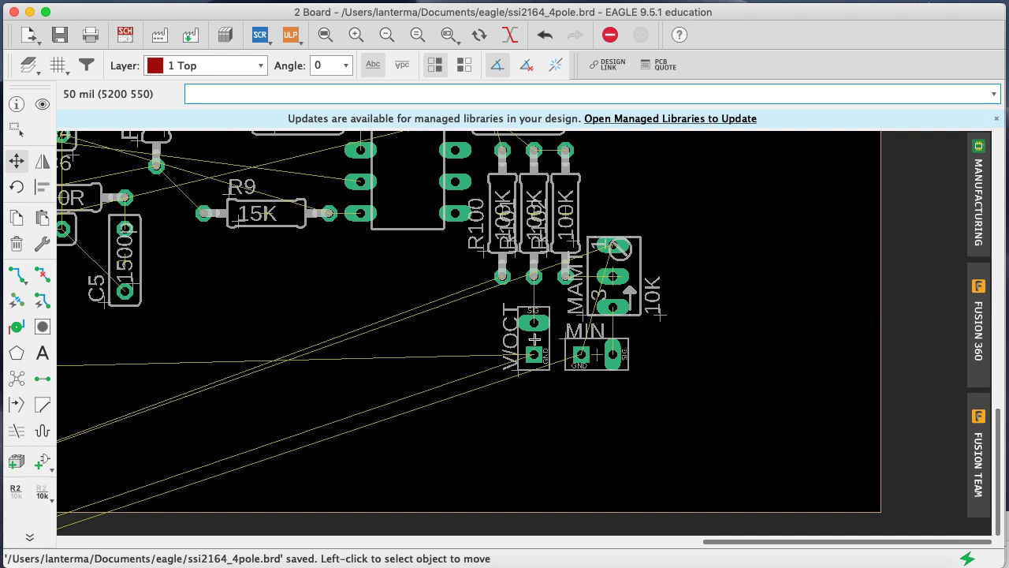
Turn V/OCT horizontal beside MIN with its SIG pad below R101, save the board, and recompute the airwires
left_click(535, 339)
right_click(489, 339)
right_click(489, 339)
right_click(528, 355)
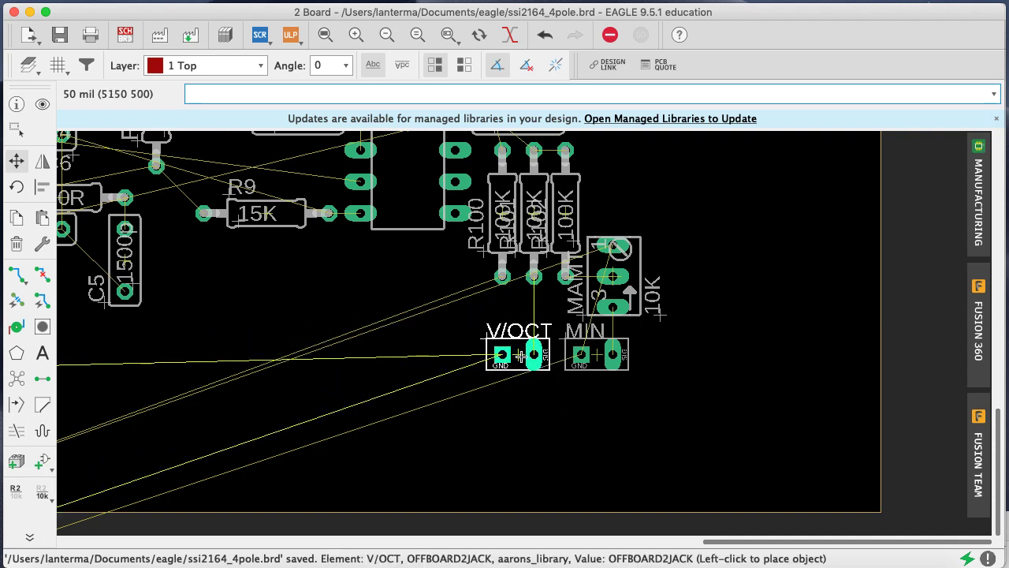
left_click(520, 356)
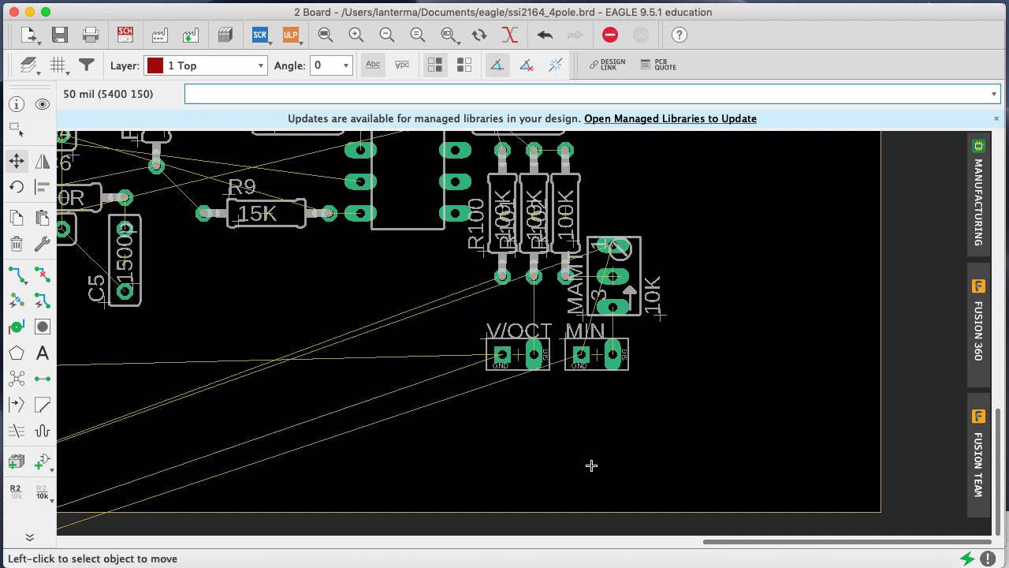
key("super+s")
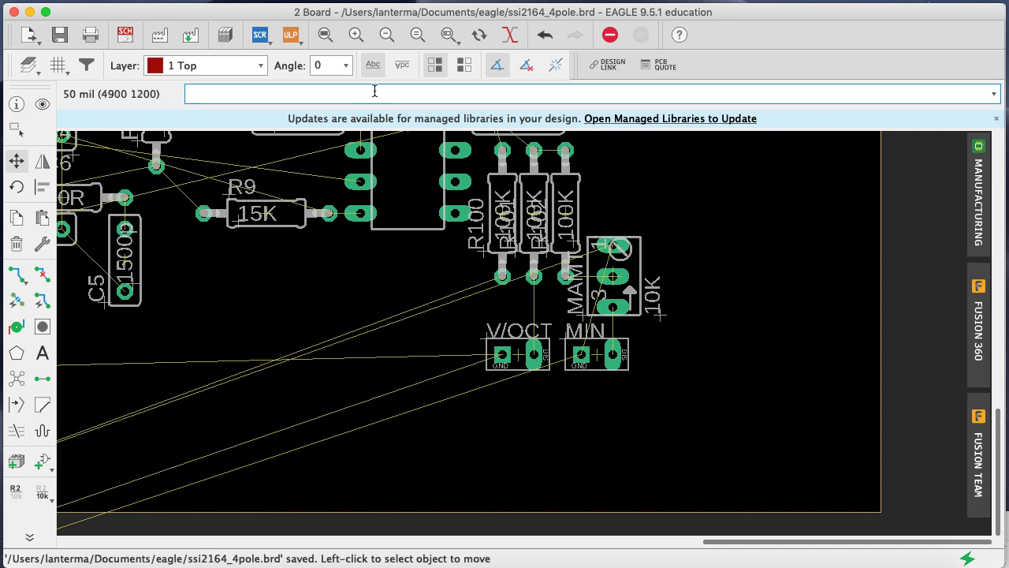
type("ratsnest")
key("Return")
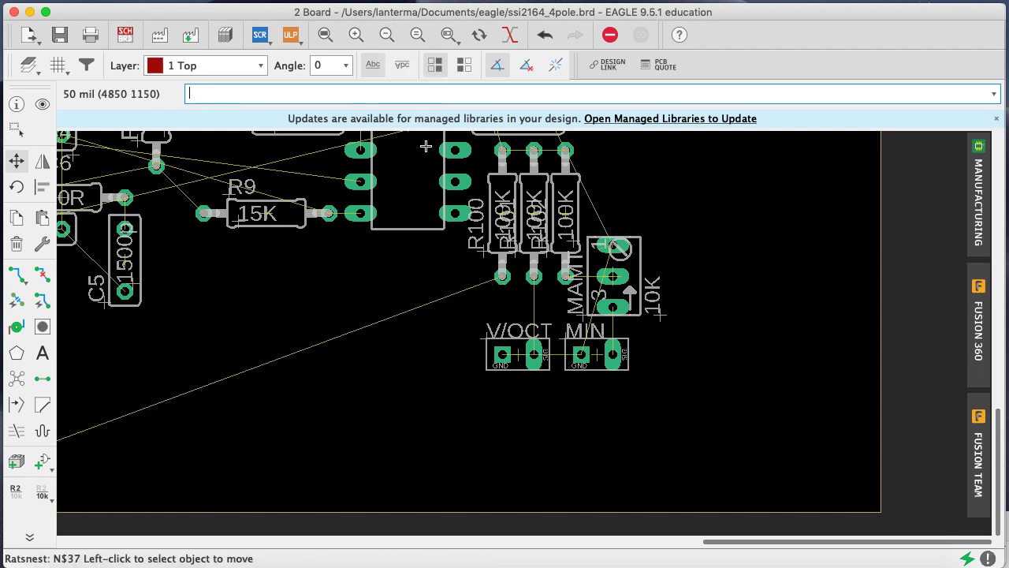
left_click(325, 36)
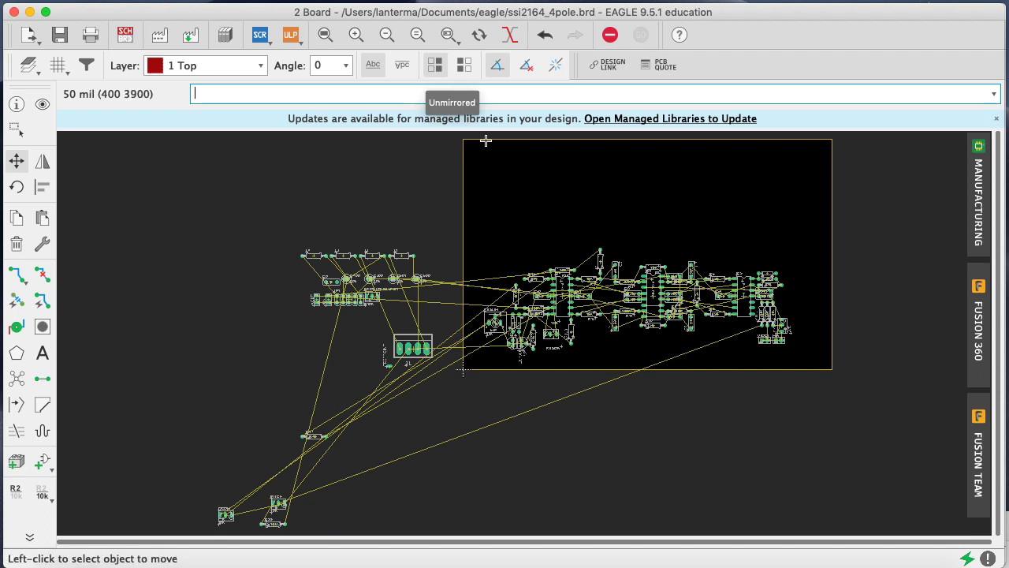
type("move ")
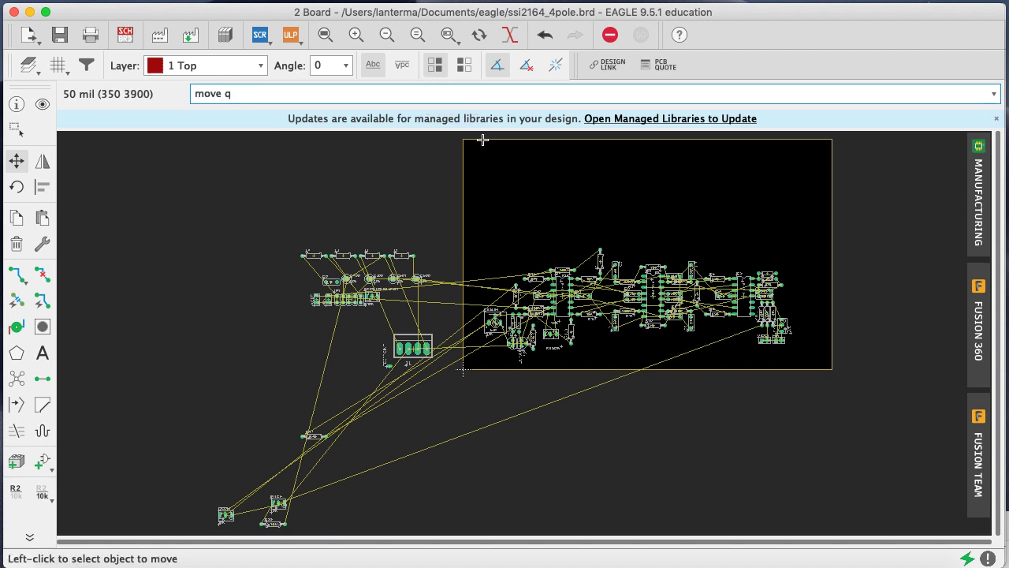
type("qcon")
key("Return")
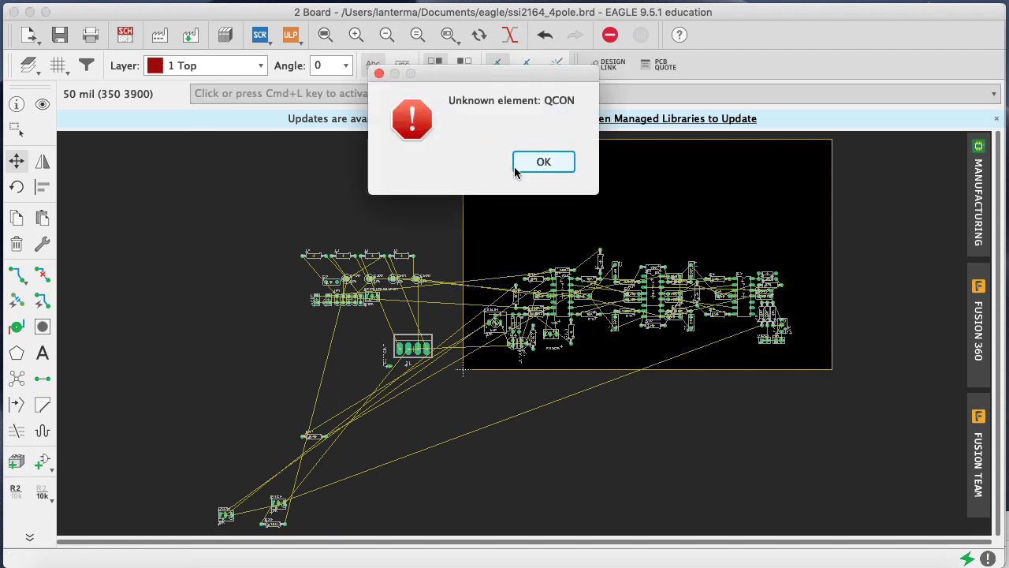
left_click(543, 162)
key("super+s")
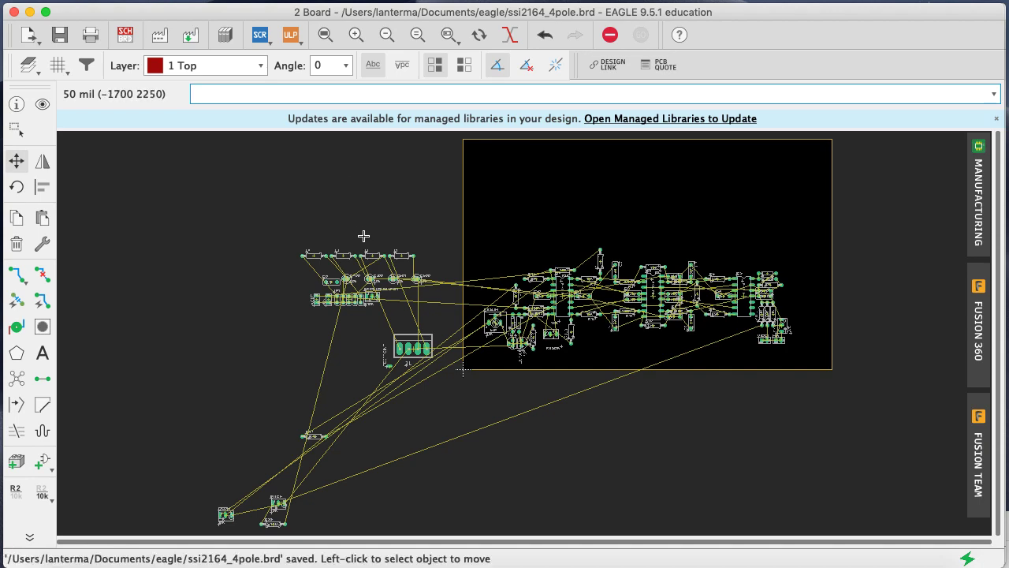
Check the Q compensation pot's name in the schematic and move QCOM onto the board above R16
left_click(126, 34)
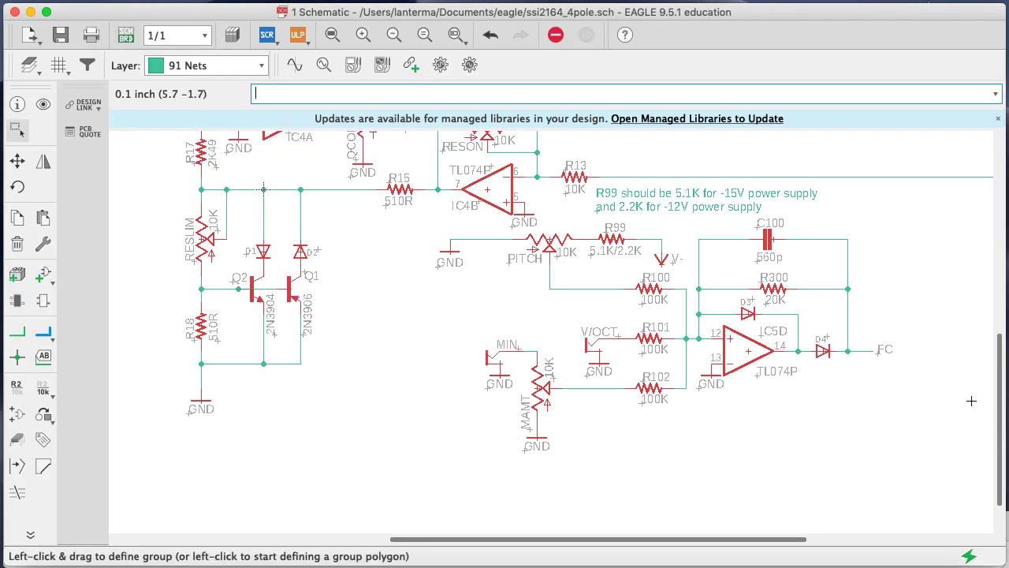
scroll(1003, 432, "up", 3)
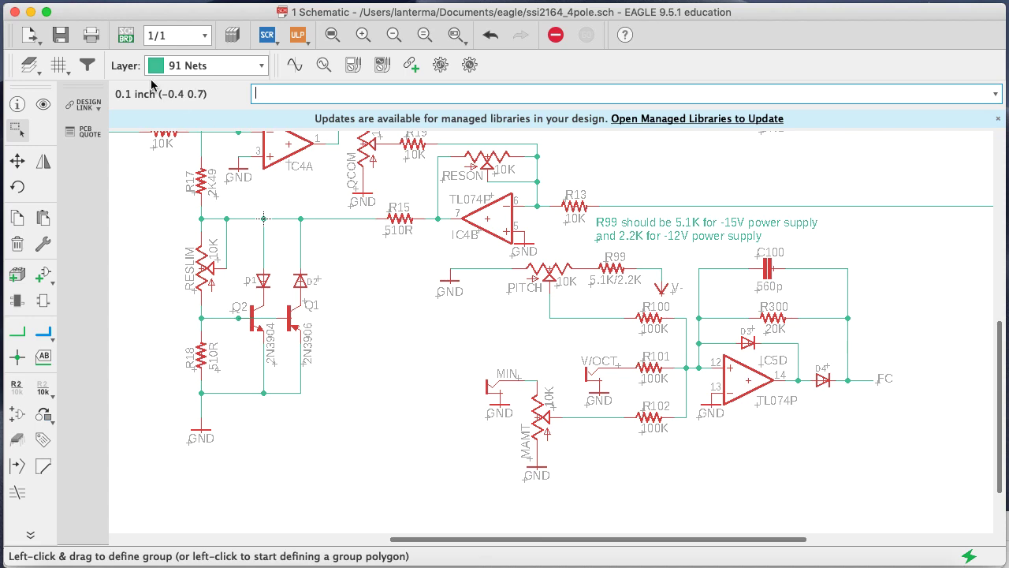
left_click(126, 34)
type("move ")
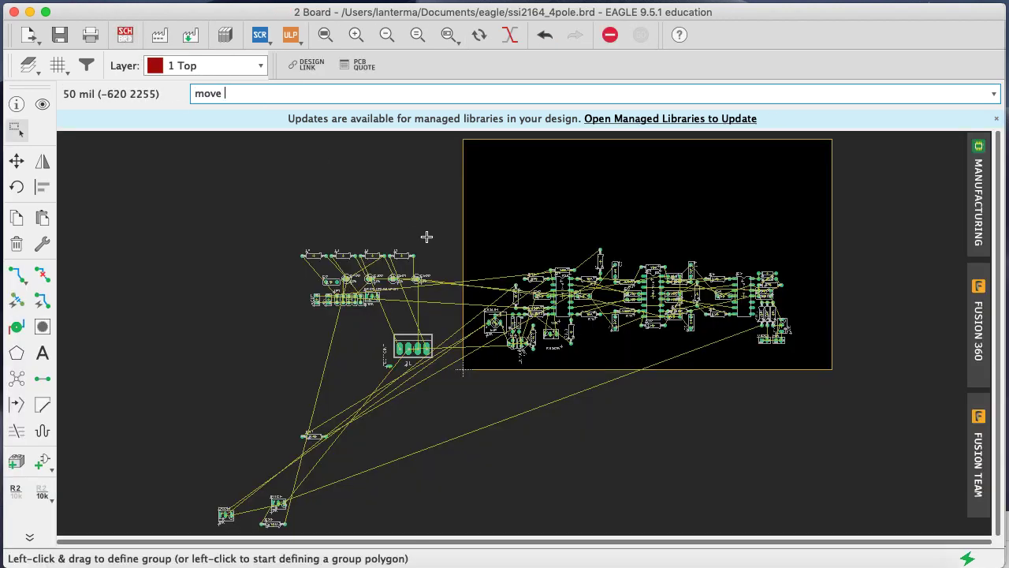
type("qcom")
key("Return")
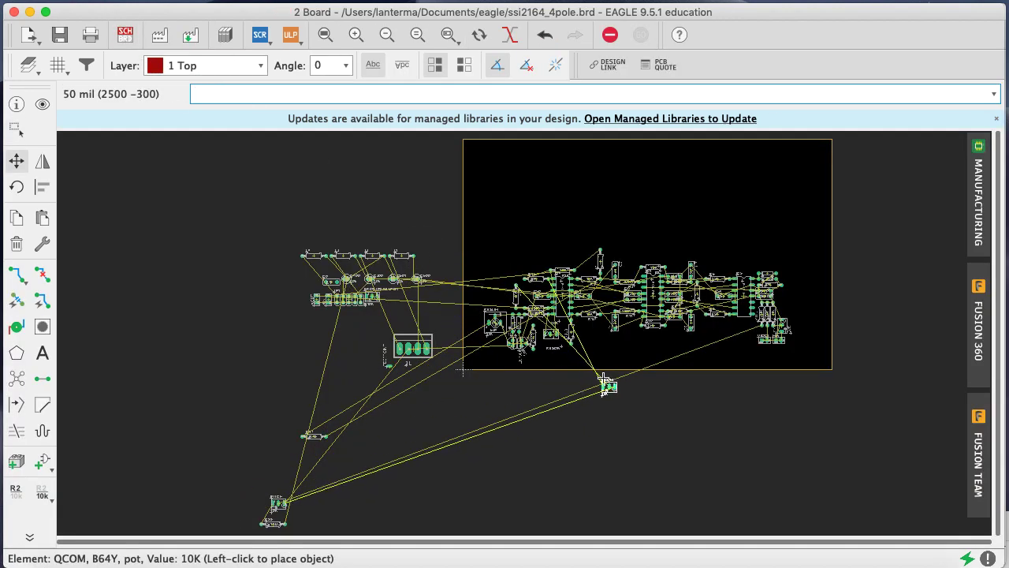
left_click(530, 261)
key("Return")
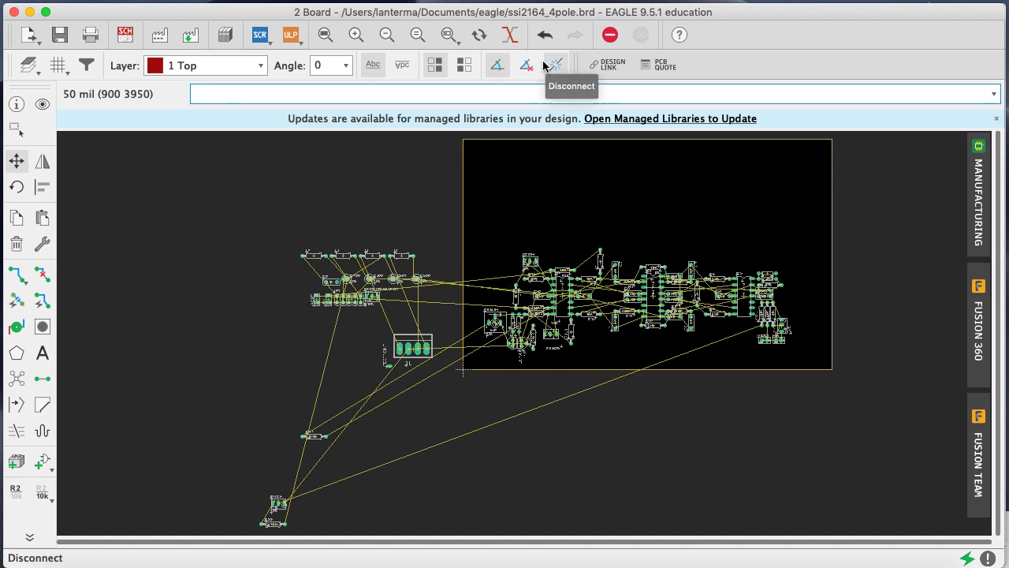
Reposition the QCOM pot horizontally just above R16, slightly closer to IC4, and save the board
left_click(448, 35)
left_click_drag(646, 383, 458, 231)
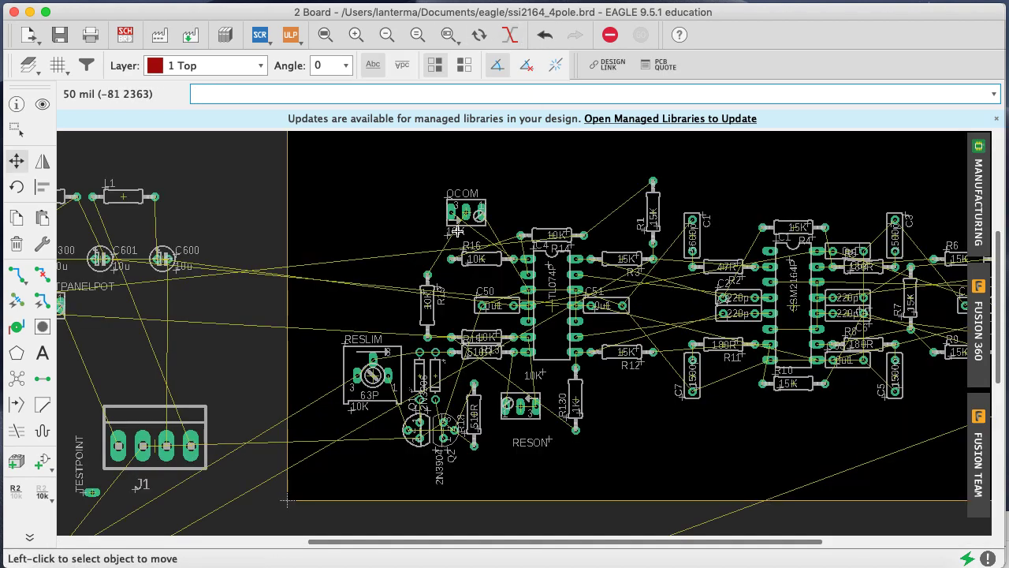
left_click(16, 161)
left_click(466, 212)
right_click(452, 197)
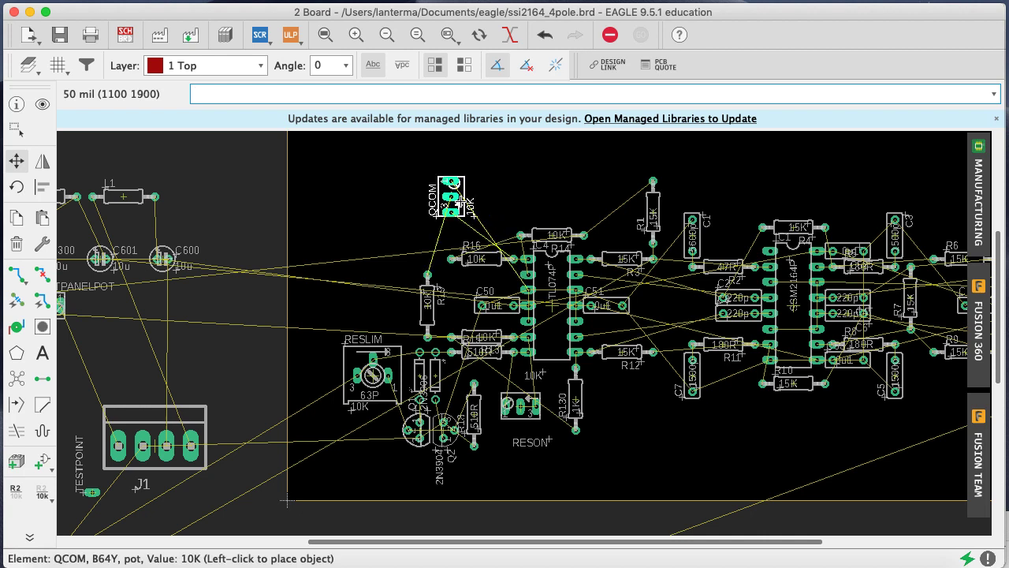
right_click(464, 215)
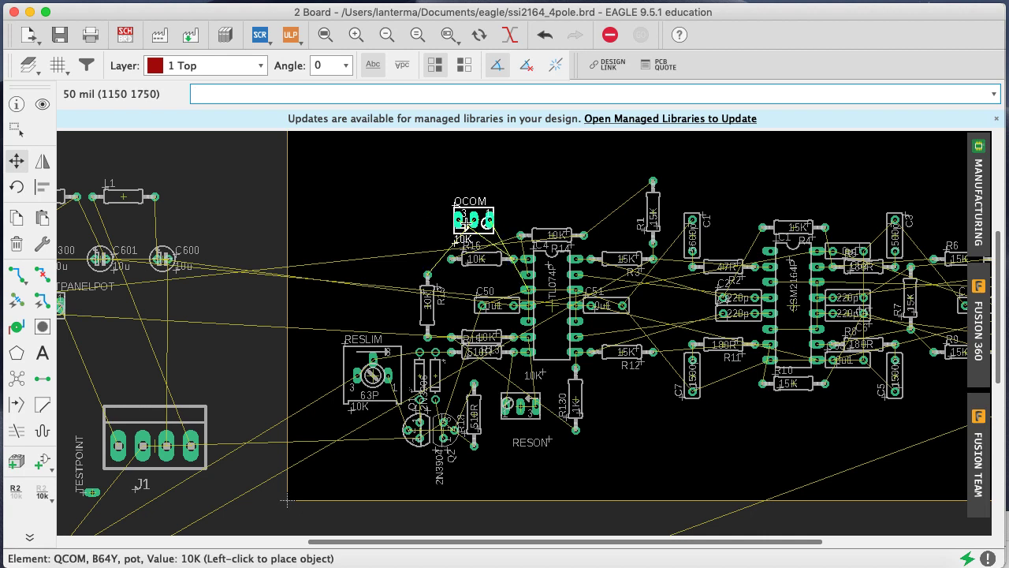
left_click(465, 215)
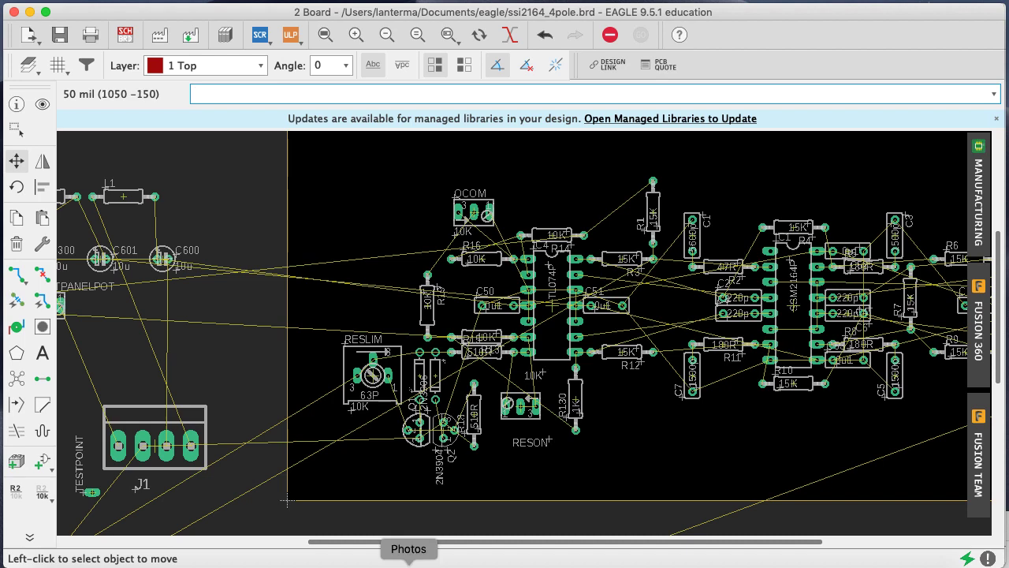
key("super+s")
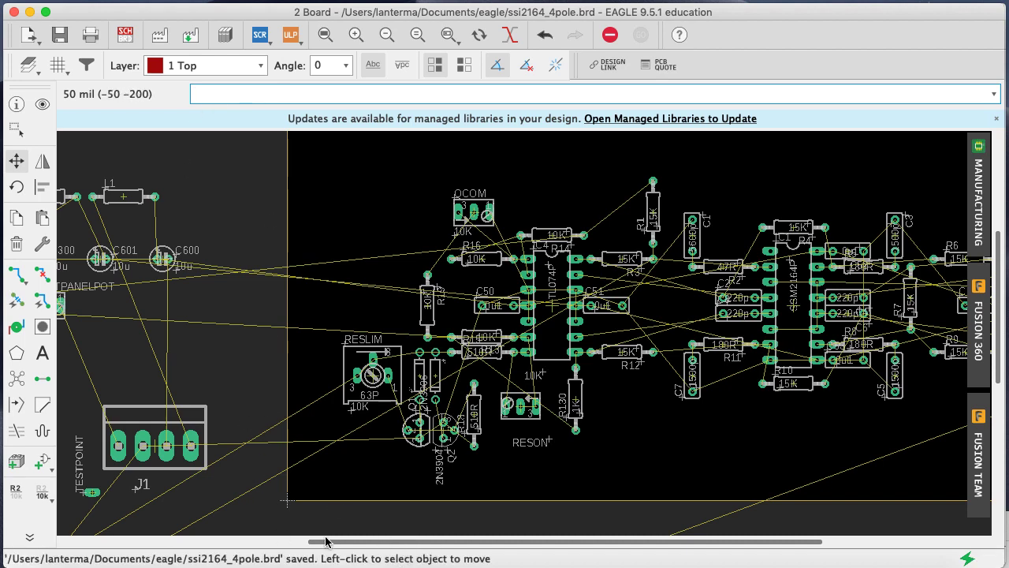
Check R17's connections in the schematic and place R17 on the board horizontally just above the RESLIM pot
left_click_drag(326, 541, 152, 543)
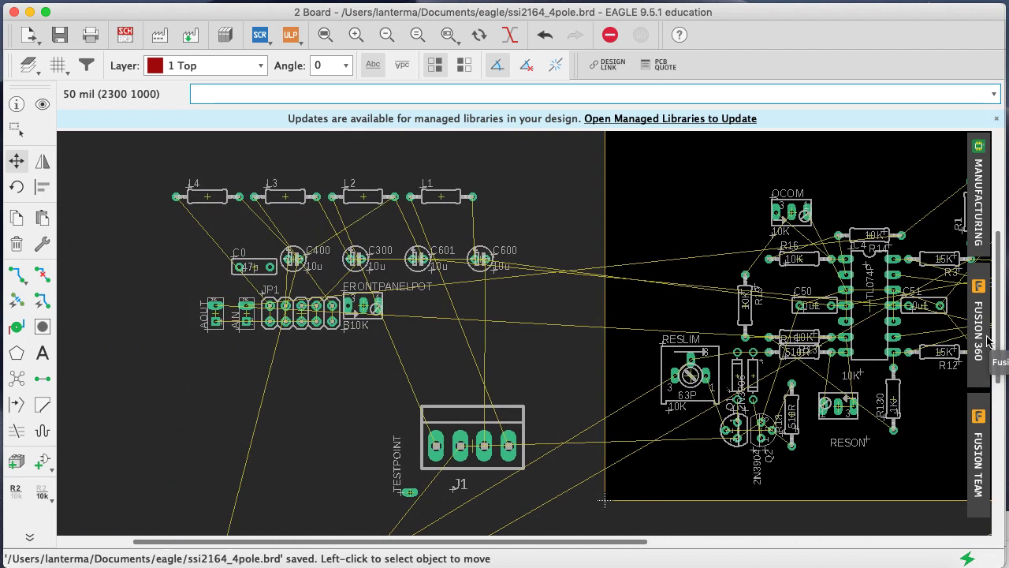
left_click_drag(989, 339, 969, 497)
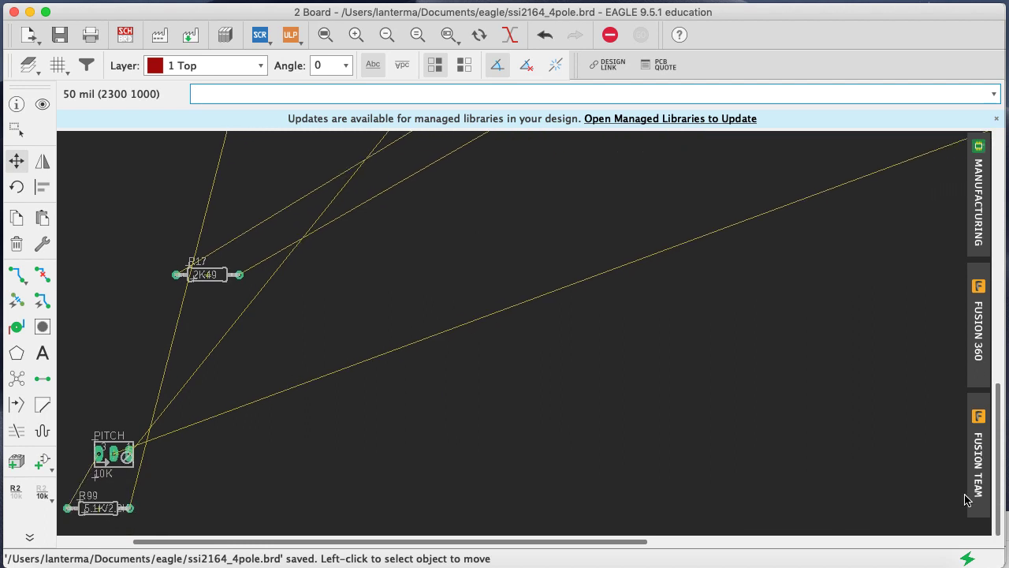
left_click_drag(968, 498, 982, 361)
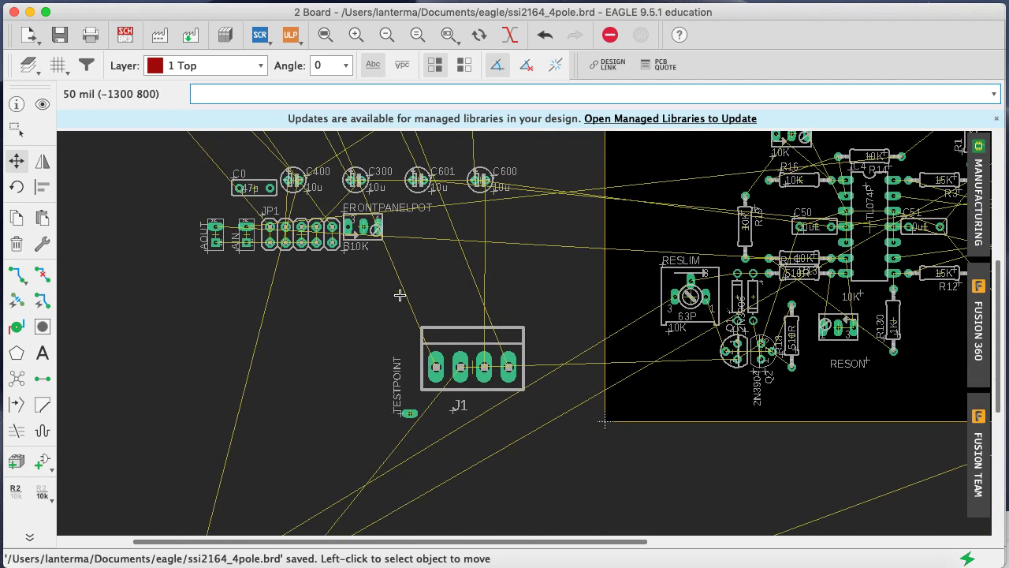
left_click(125, 35)
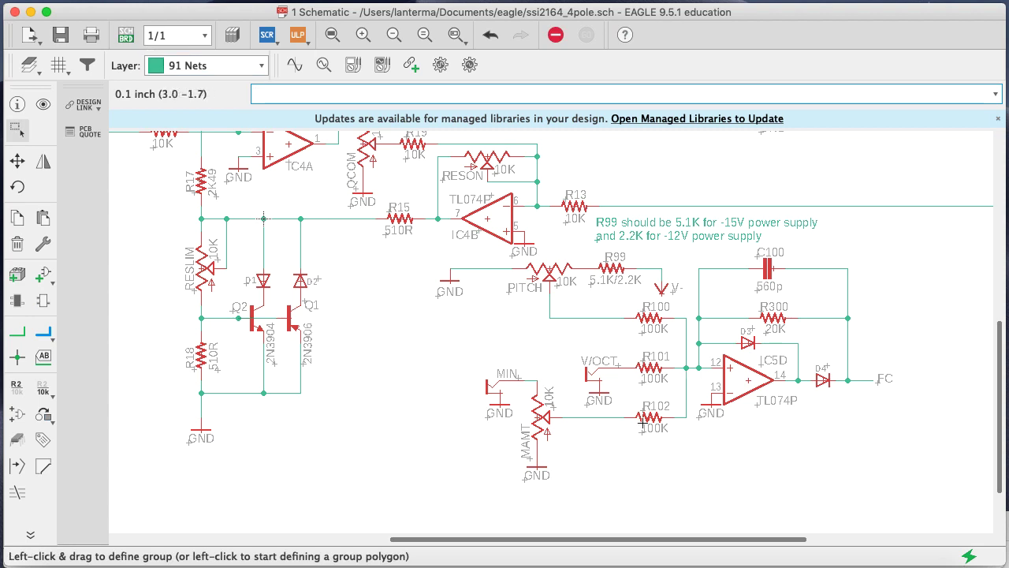
left_click_drag(1005, 467, 1007, 387)
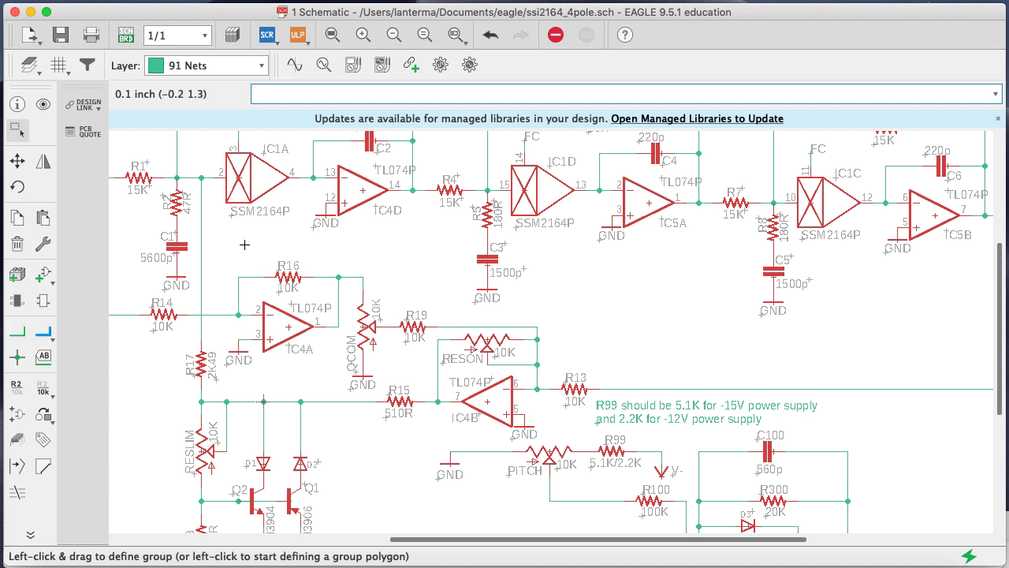
left_click(125, 36)
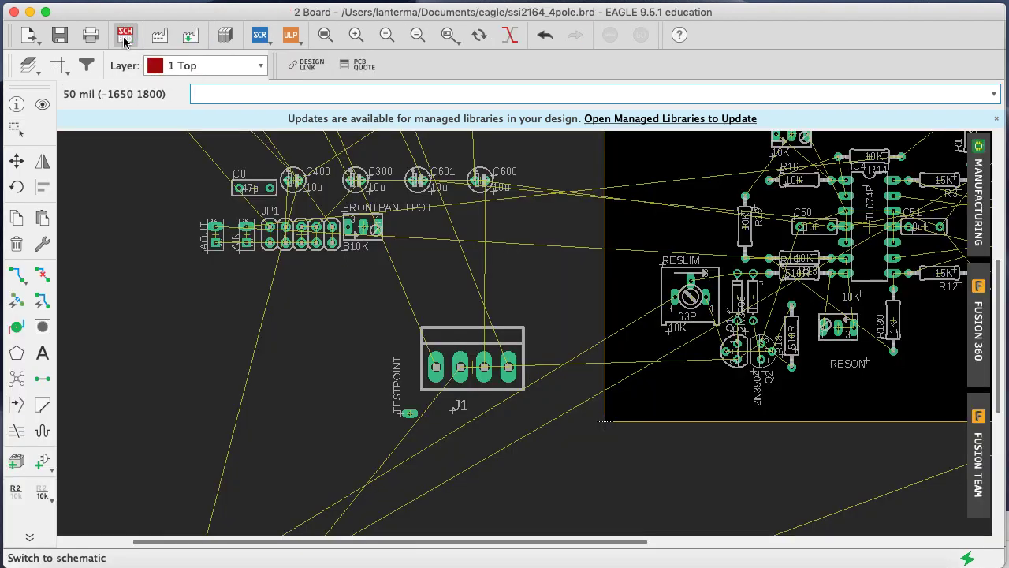
type("move r17")
key("Return")
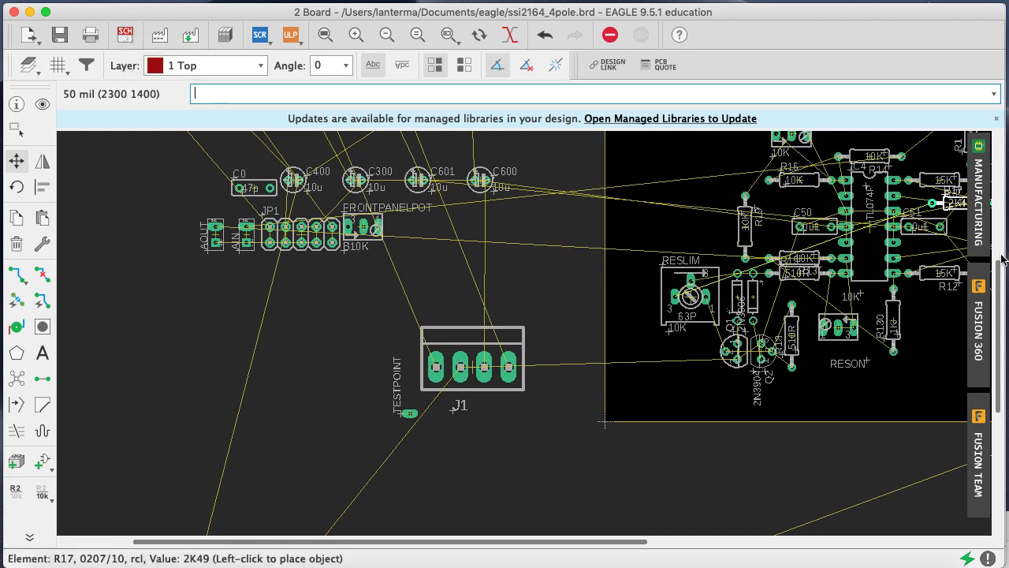
scroll(907, 268, "up", 3)
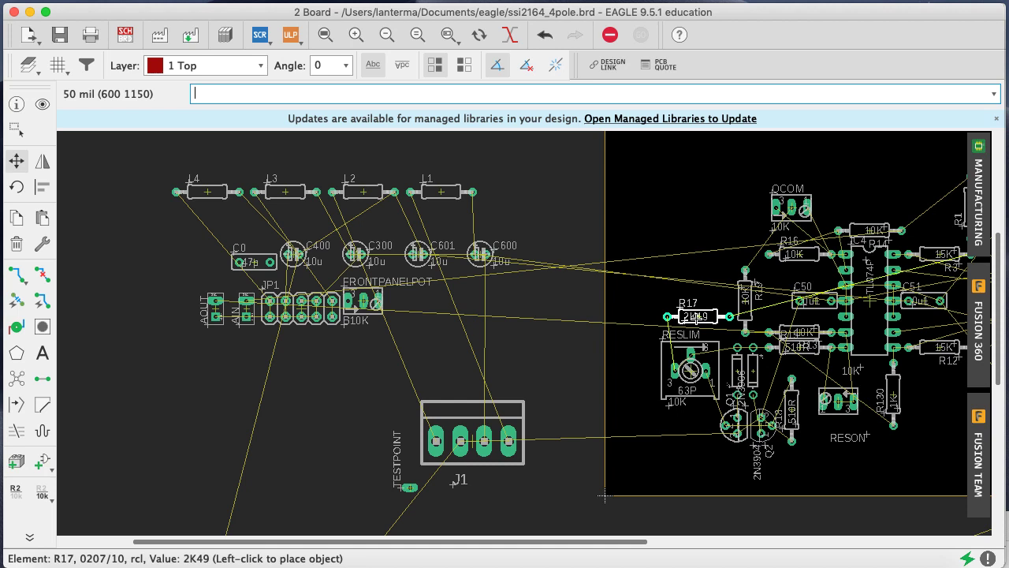
left_click(697, 317)
Recompute the airwires and highlight the signal connected to the RESLIM pot
type("ratsnest")
key("Return")
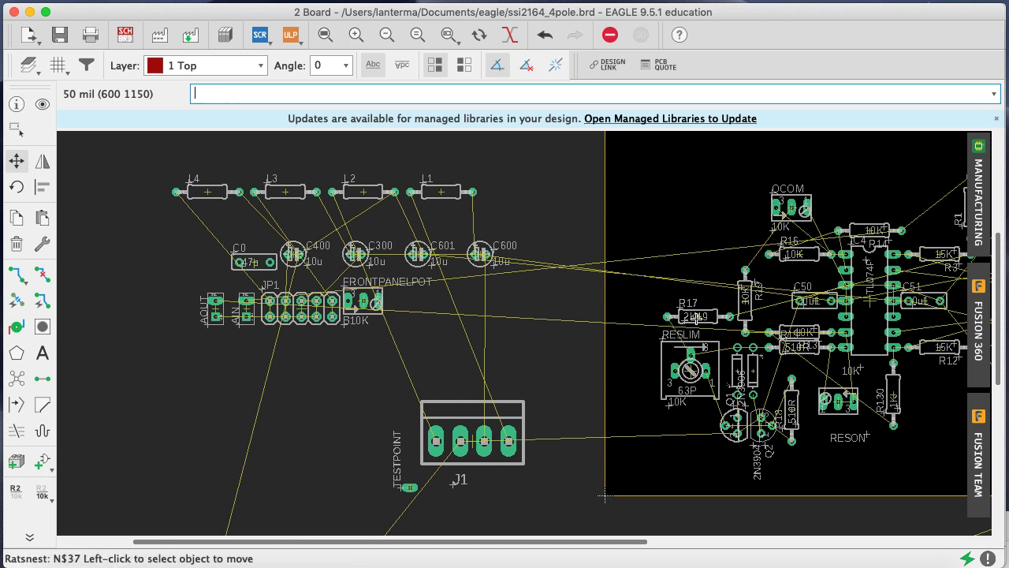
type("sh")
key("Return")
left_click(681, 343)
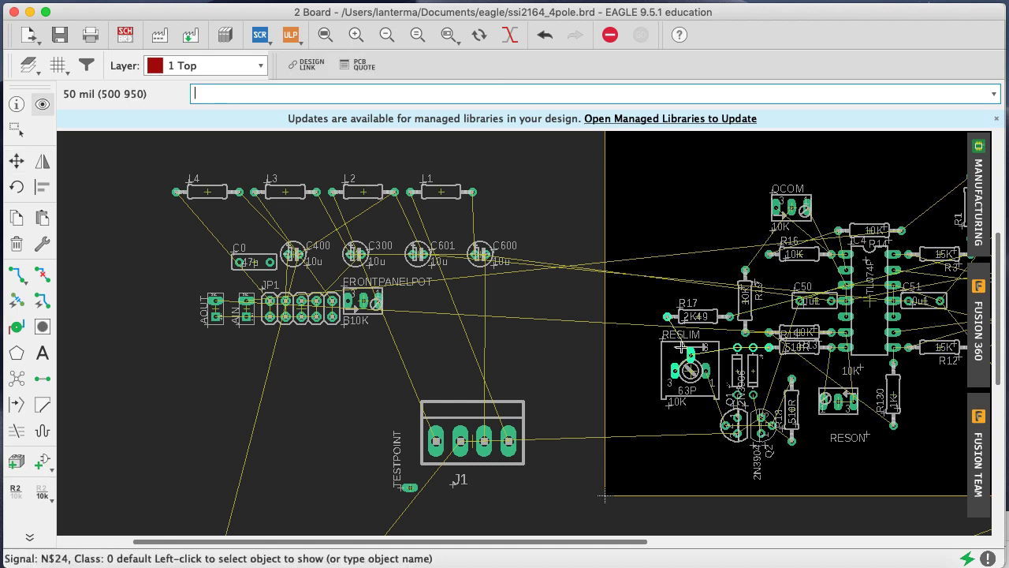
Bring the PITCH pot onto the board and place it horizontally beside V/OCT, below IC5
left_click_drag(582, 542, 925, 545)
type("move pitcy")
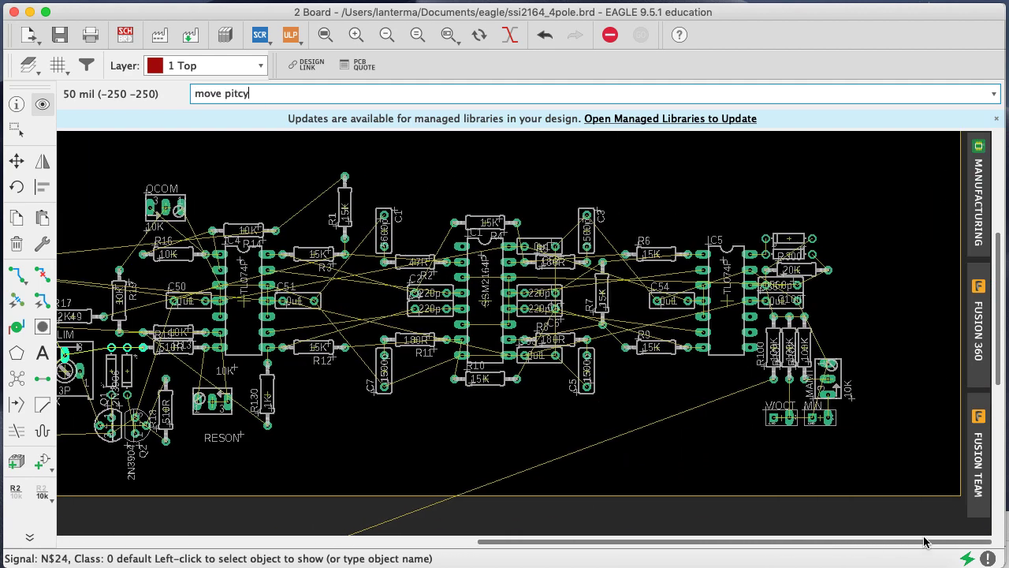
key("Return")
key("Return")
type("move p")
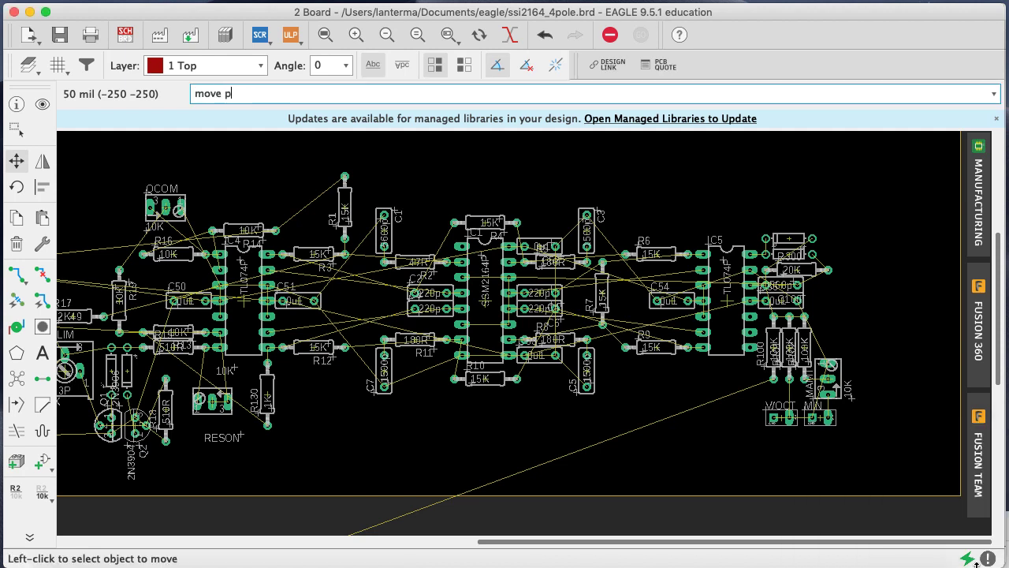
key("Return")
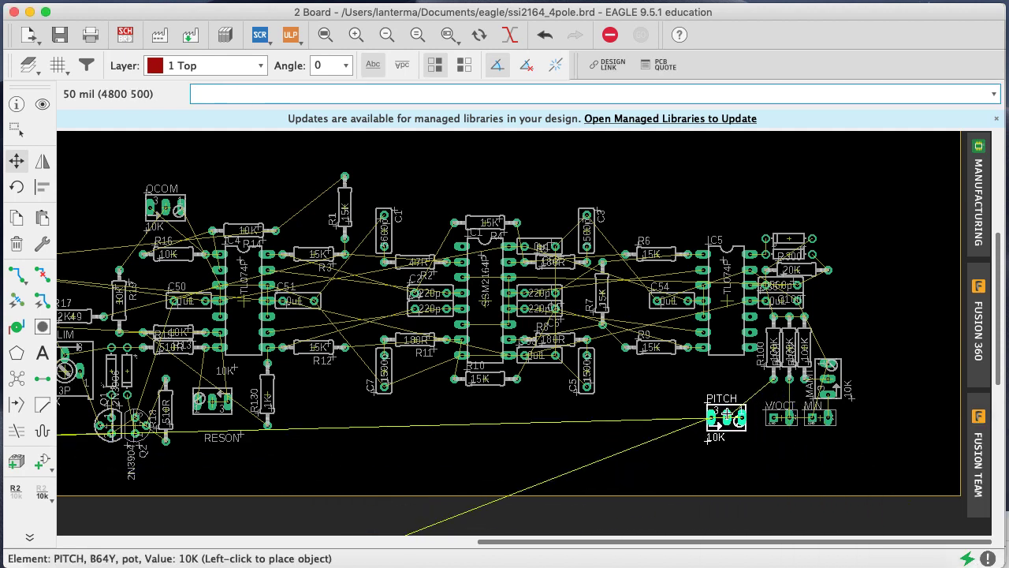
left_click(734, 418)
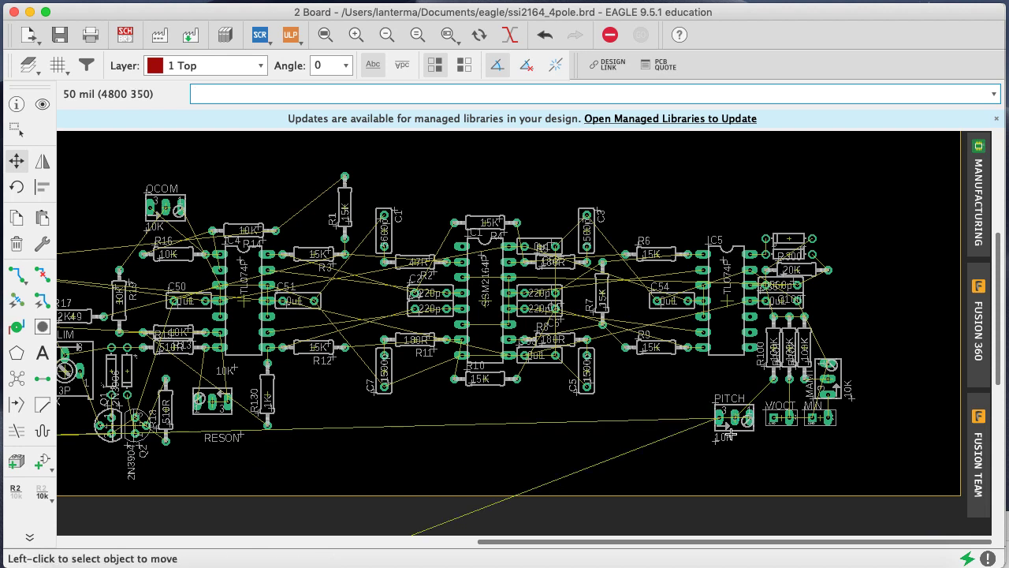
Bring R99 onto the board rotated 180 degrees, place it horizontally above the PITCH pot, and recompute the airwires
type("move")
type("move")
key("Return")
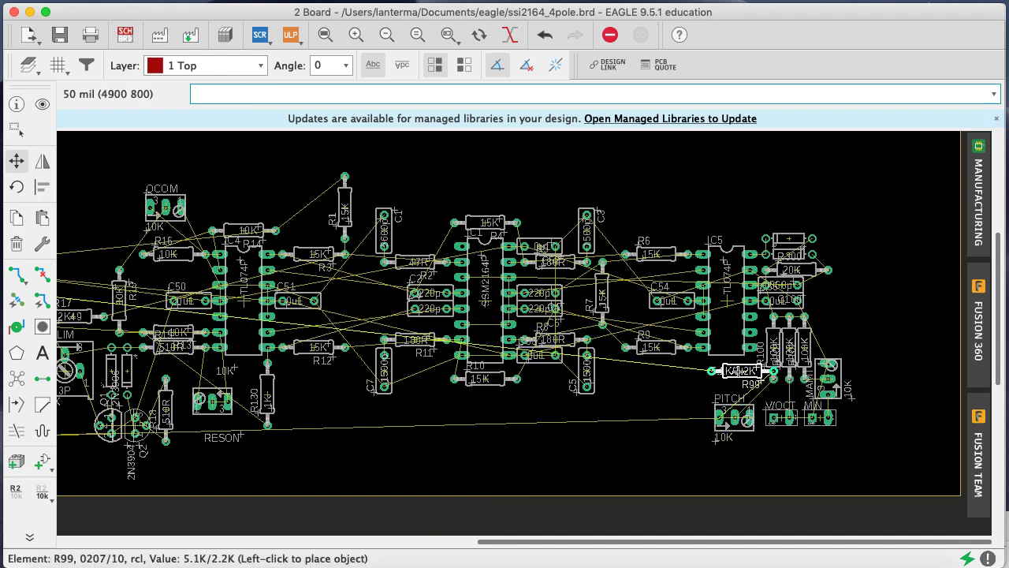
left_click(710, 386)
type("rats")
key("Return")
left_click(710, 386)
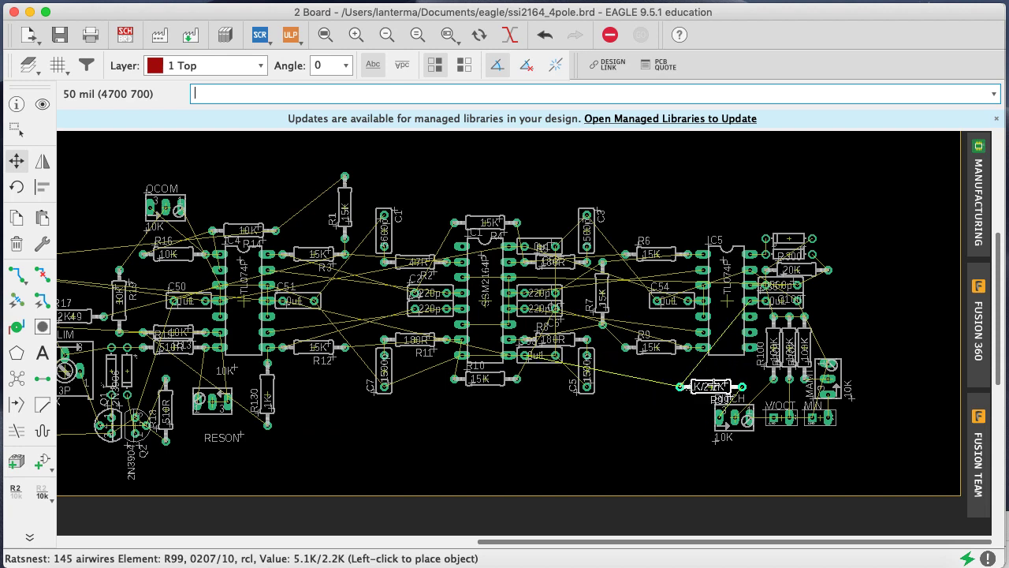
left_click(717, 387)
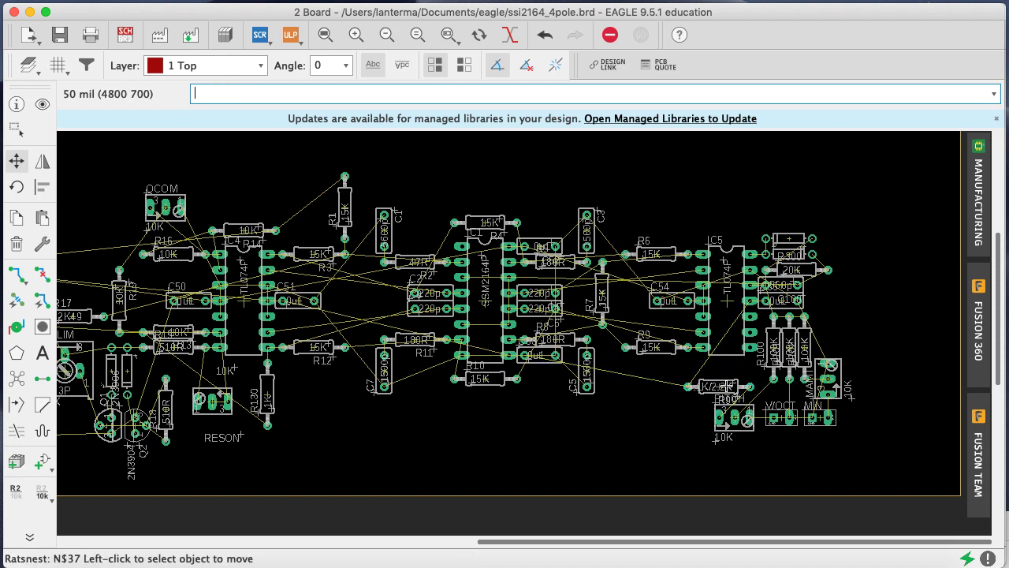
Move R99 in line with the PITCH pot, on the side away from V/OCT, and save the board
type("script")
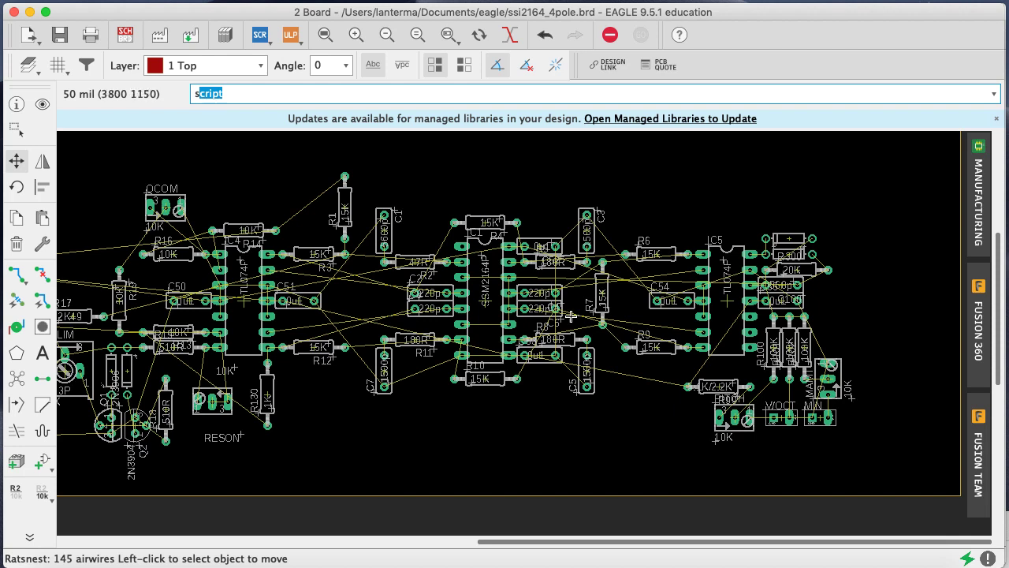
left_click(16, 162)
left_click(717, 386)
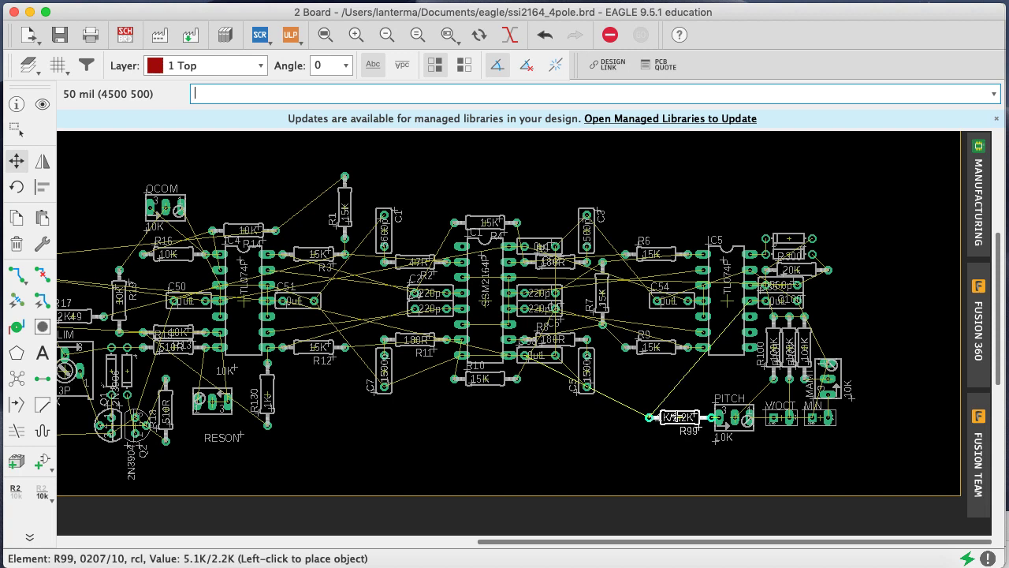
left_click(672, 417)
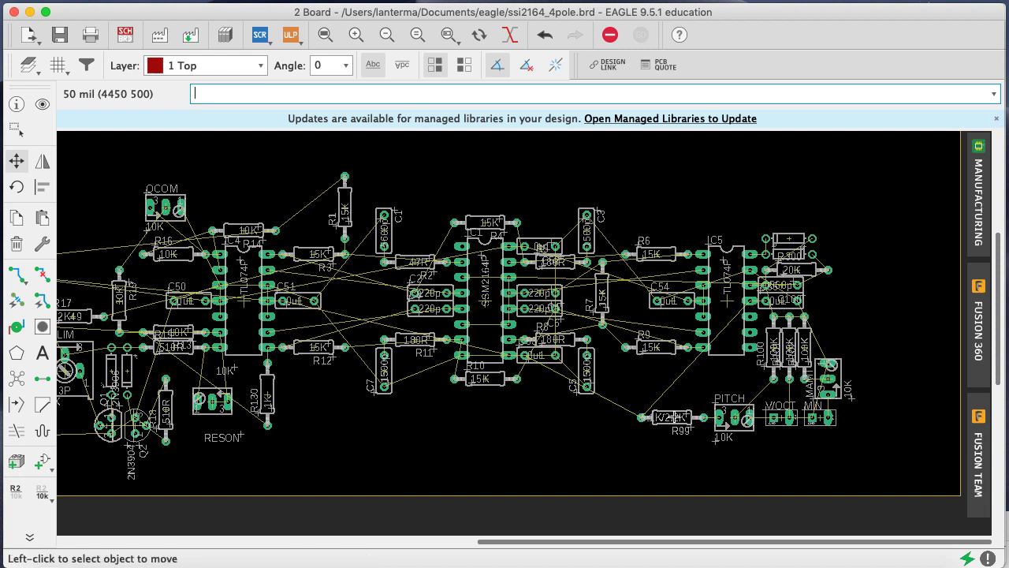
key("super+s")
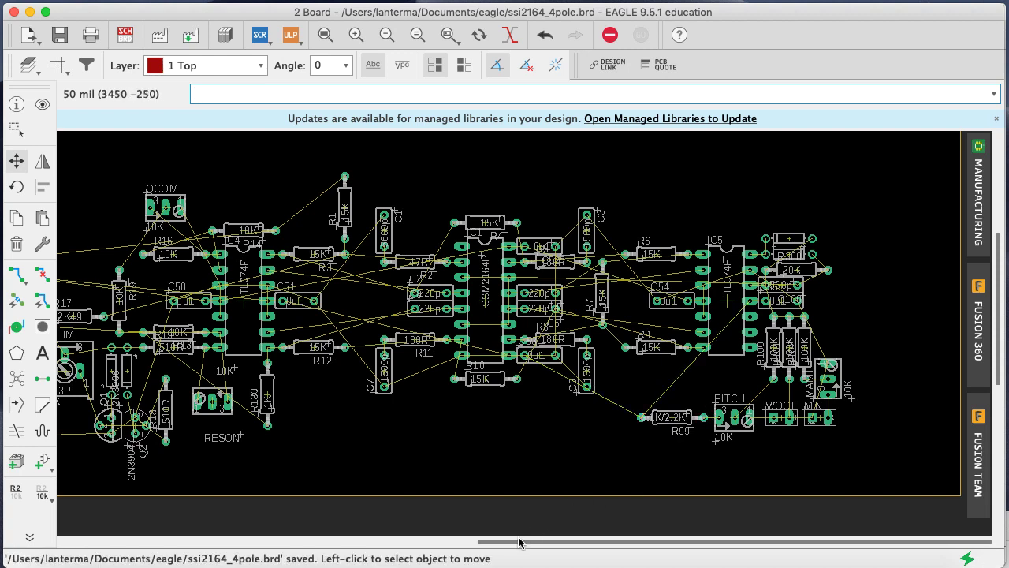
left_click_drag(514, 543, 446, 543)
left_click(386, 37)
key("super+s")
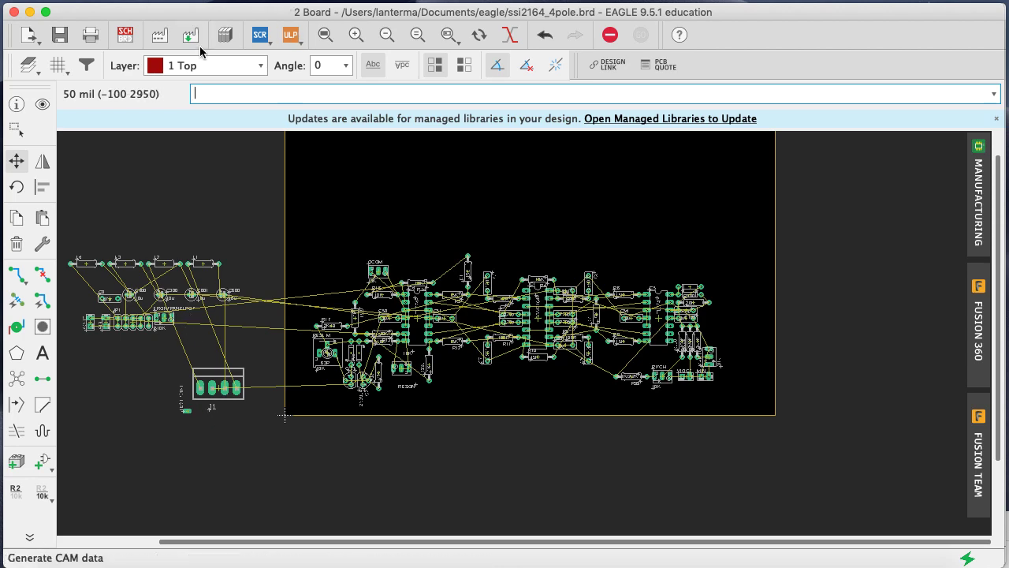
Delete the unused TESTPOINT, FRONTPANELPOT and C0 from the schematic and save it
left_click(126, 36)
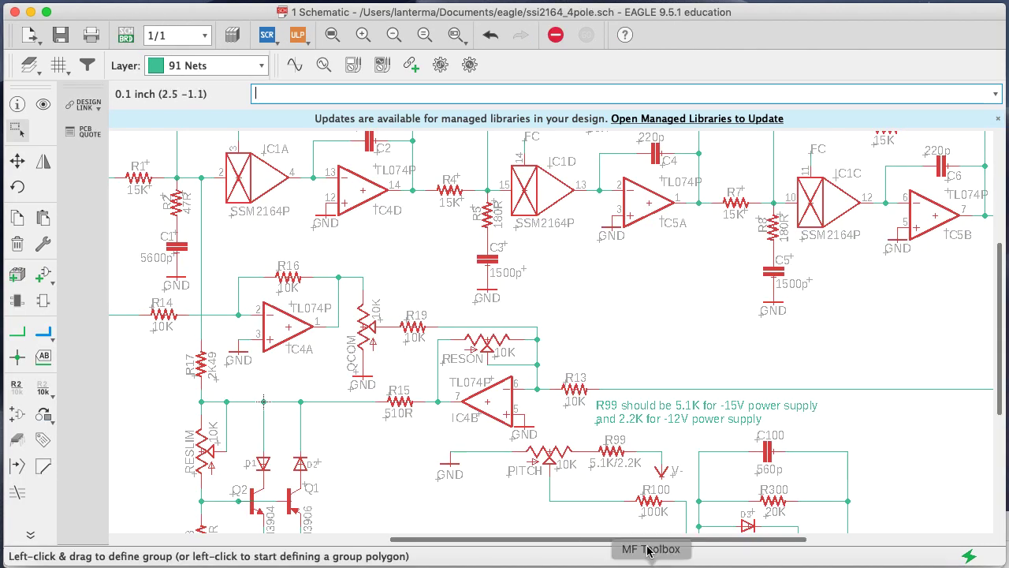
left_click_drag(627, 542, 347, 541)
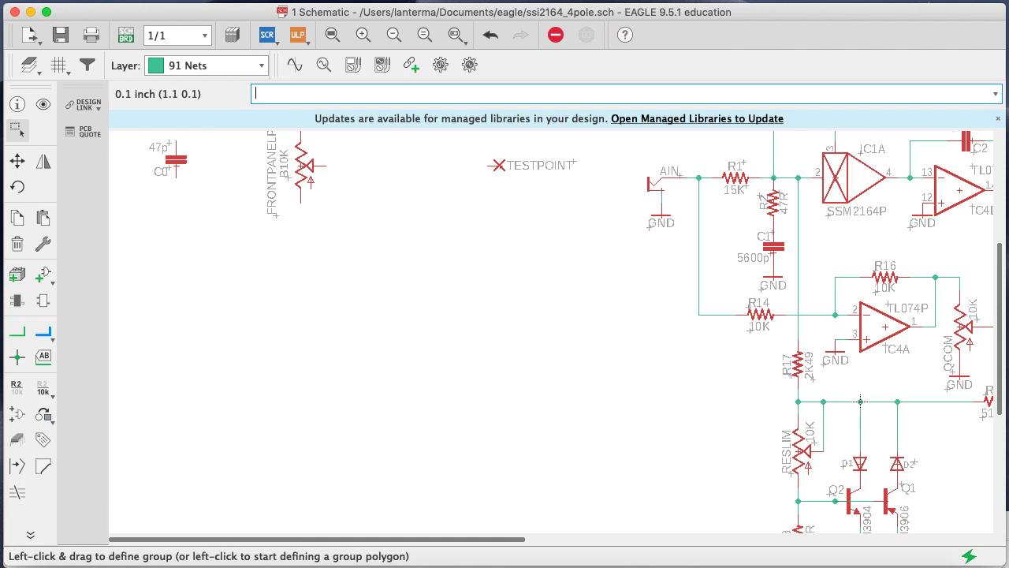
left_click_drag(995, 394, 1000, 295)
type("del")
key("Return")
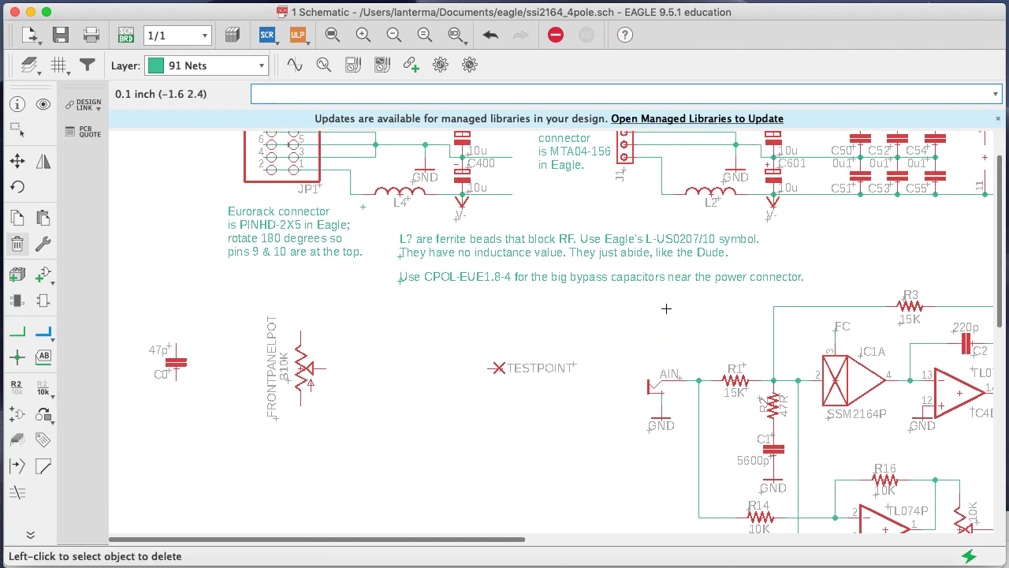
left_click(495, 368)
left_click(305, 369)
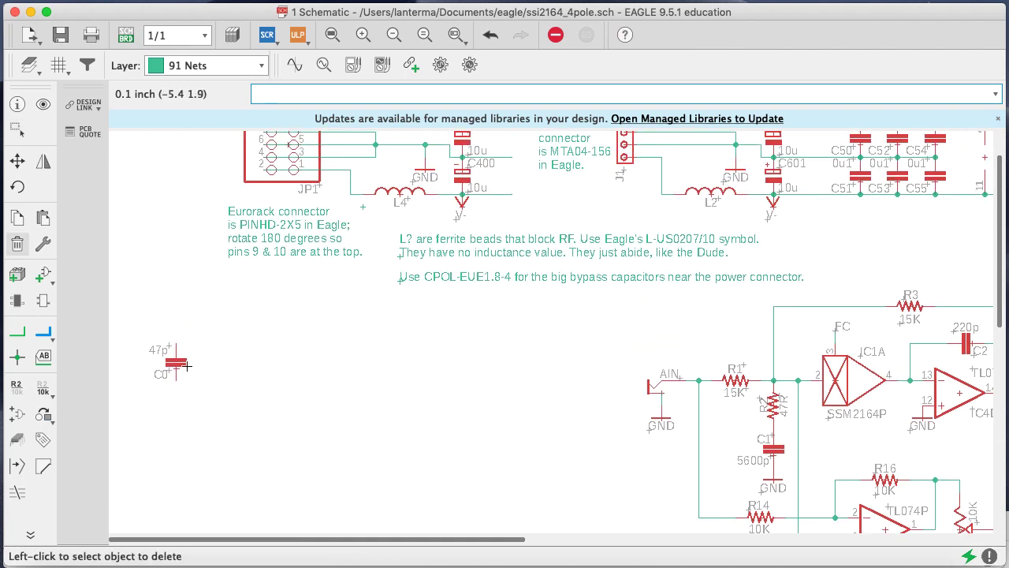
left_click(179, 364)
key("super+s")
scroll(625, 388, "up", 2)
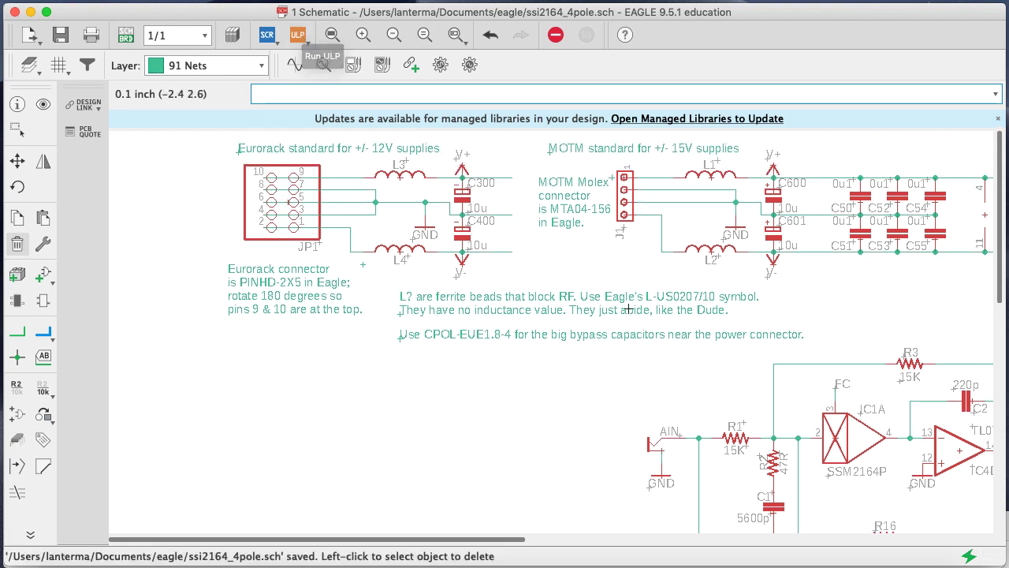
mouse_move(518, 540)
left_mouse_down()
mouse_move(585, 541)
mouse_move(525, 541)
left_mouse_up()
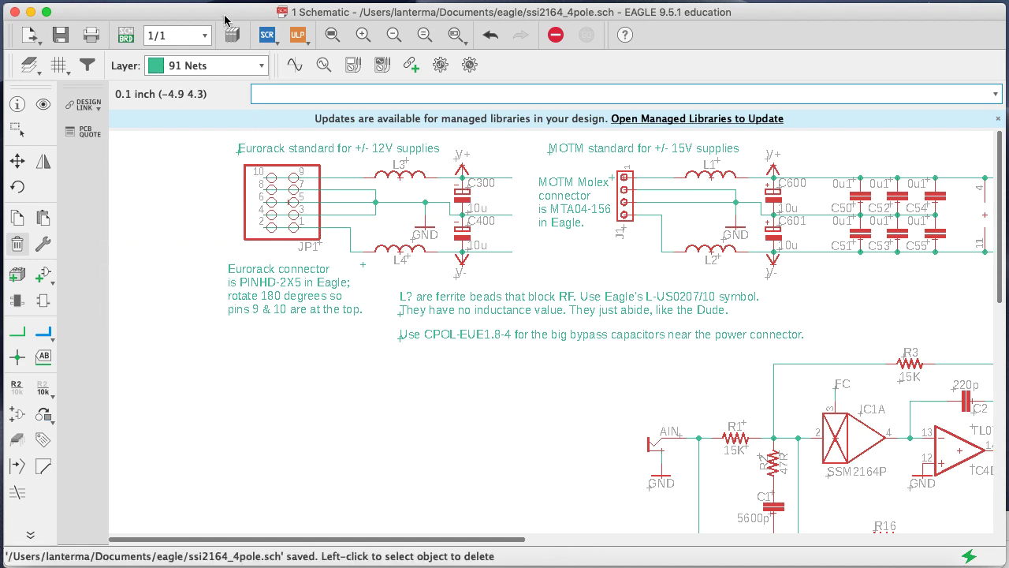
Switch to the board and move the JP1 header toward J1, clear of the jack connectors it overlaps
left_click(126, 35)
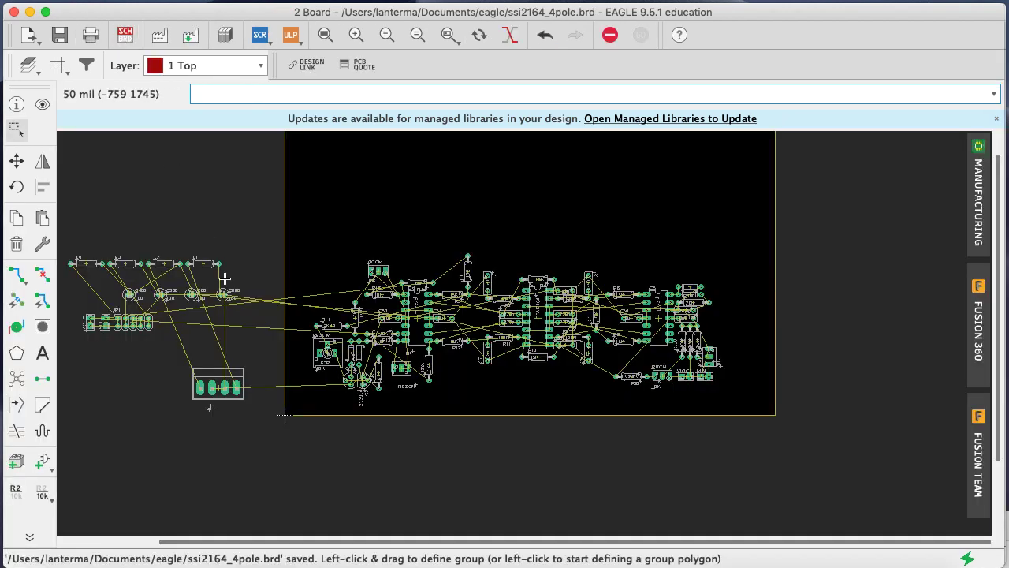
left_click(17, 160)
left_click(118, 322)
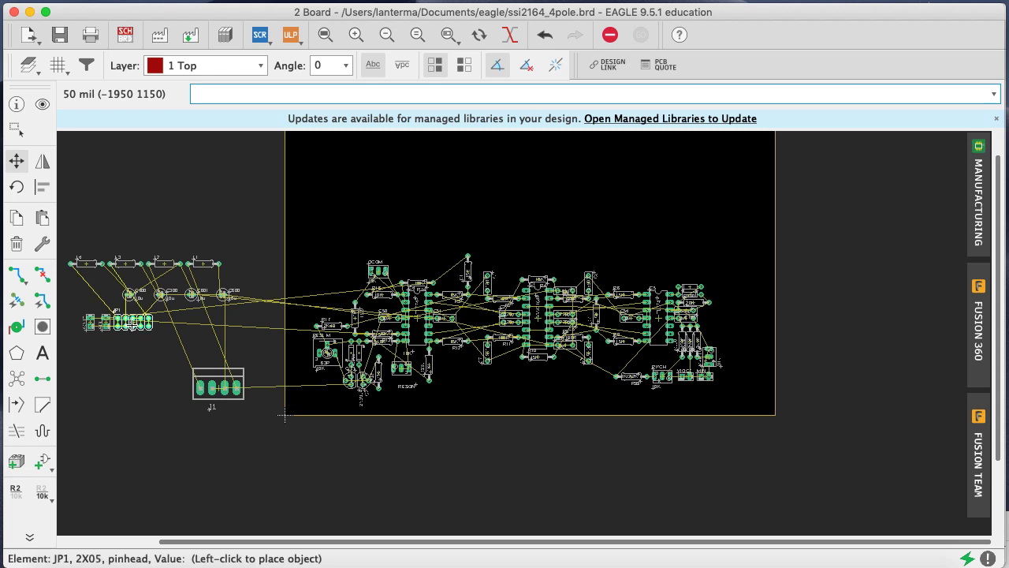
left_click(200, 333)
Bring the AIN and AOUT connectors onto the board, placing them above IC4 beside QCOM, and save the board
left_click(106, 322)
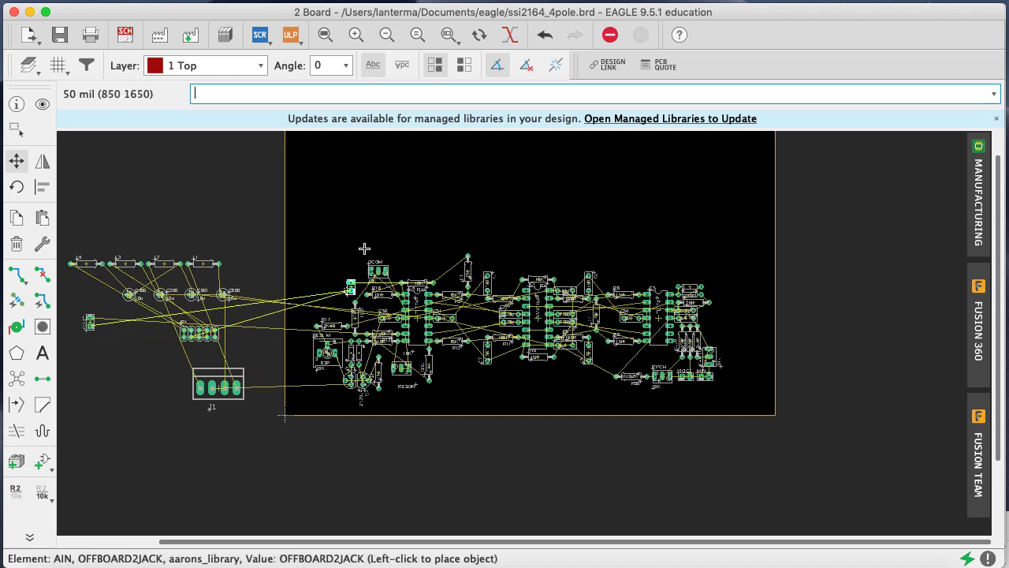
left_click(405, 255)
left_click(91, 322)
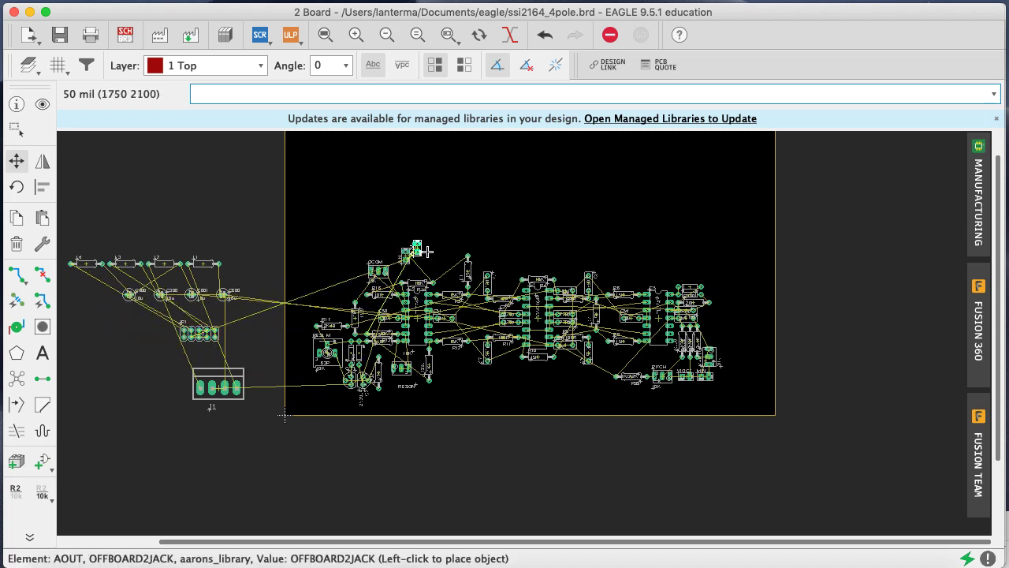
left_click(427, 247)
left_click(458, 35)
key("super+s")
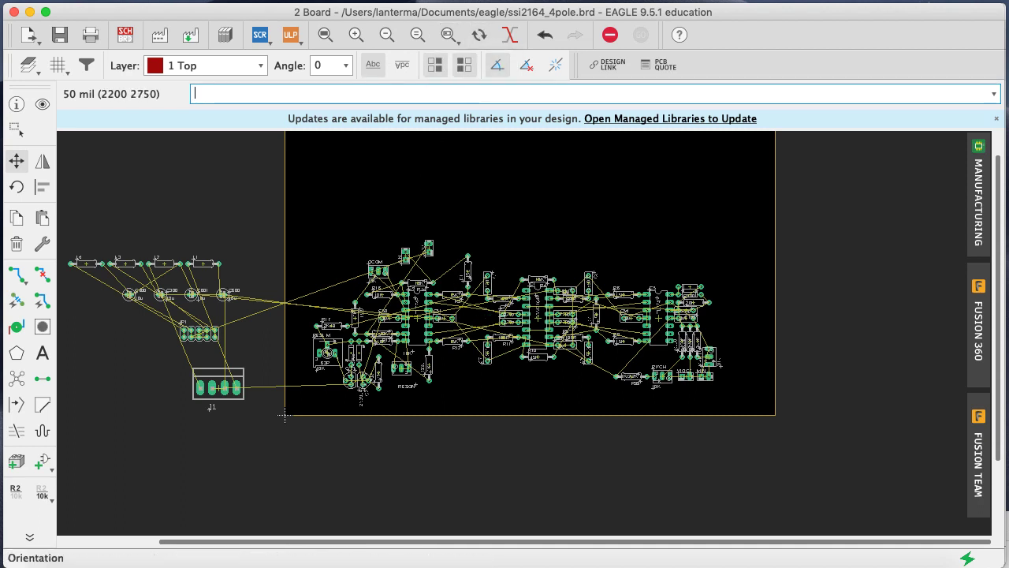
Rotate AIN to horizontal and place it directly above R14, level with QCOM
left_click(448, 34)
left_click_drag(377, 229, 455, 280)
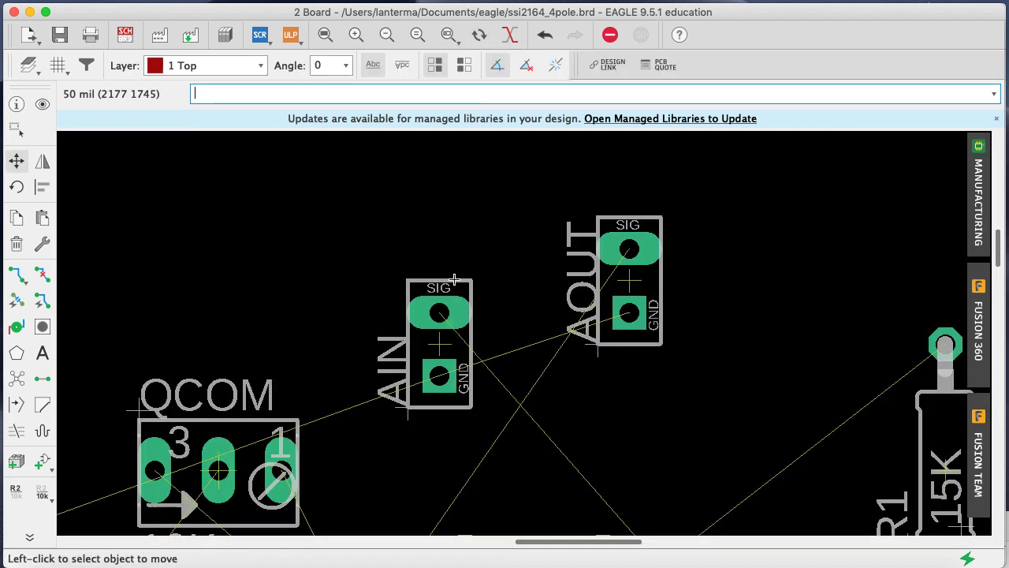
left_click(388, 35)
left_click(388, 35)
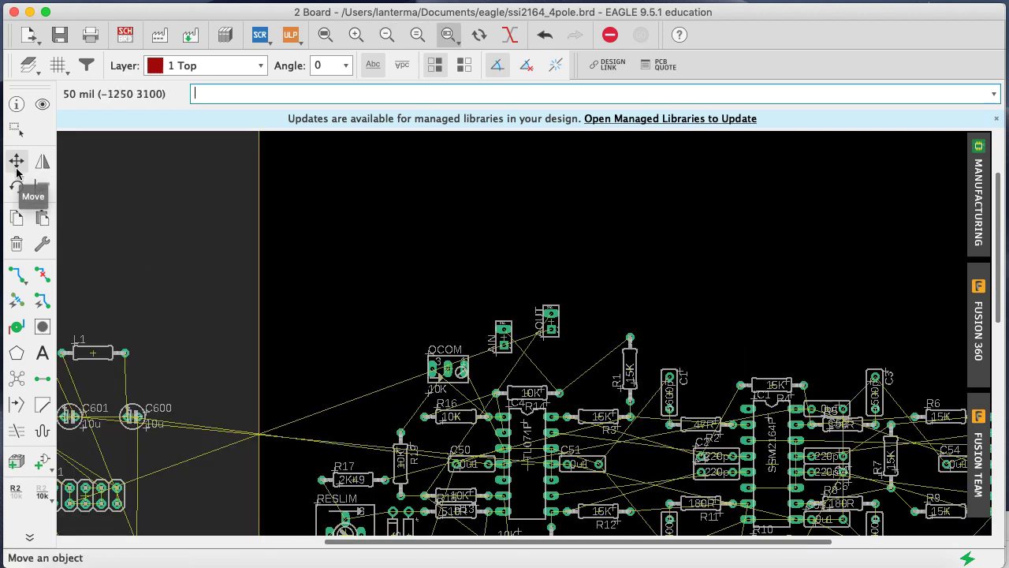
left_click(16, 164)
left_click(513, 338)
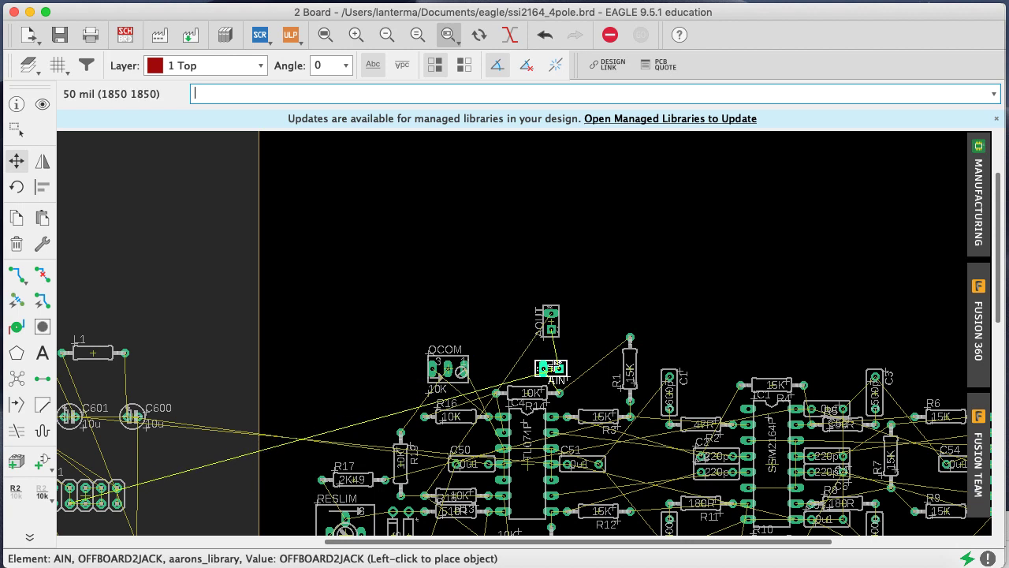
left_click(557, 368)
Move AOUT to the open area above IC1 and recompute the airwires
left_click(551, 320)
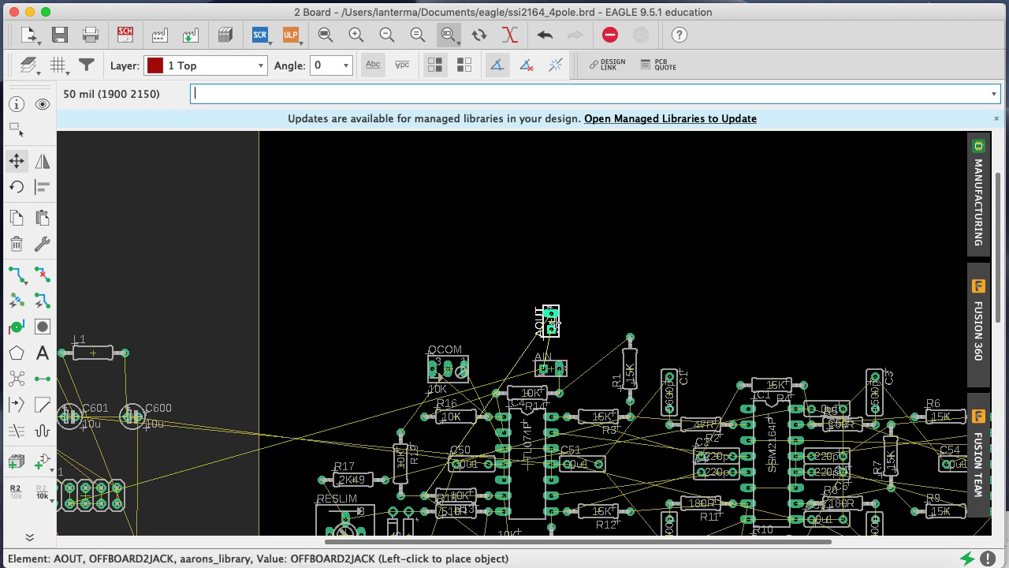
left_click(775, 306)
type("r")
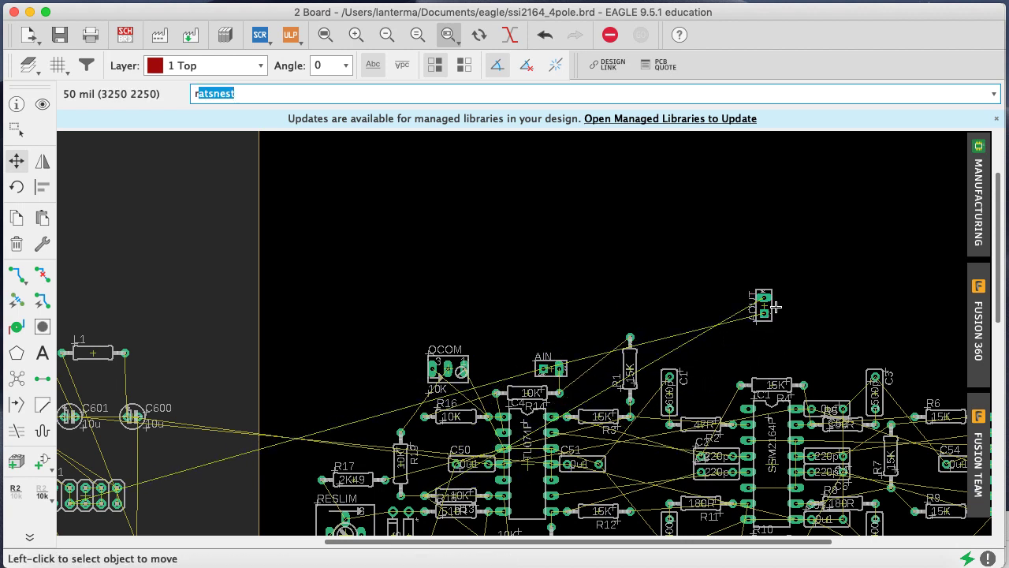
type("ats")
key("Return")
Move AOUT next to the lower end of R130, orient it horizontally with its signal pad facing R130, and save the board
left_click(762, 304)
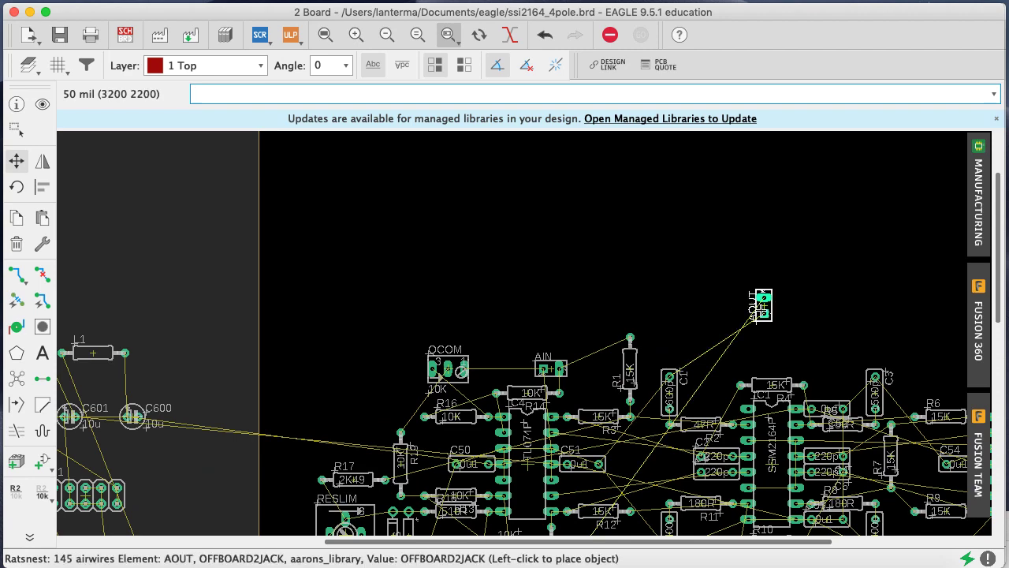
scroll(954, 351, "down", 5)
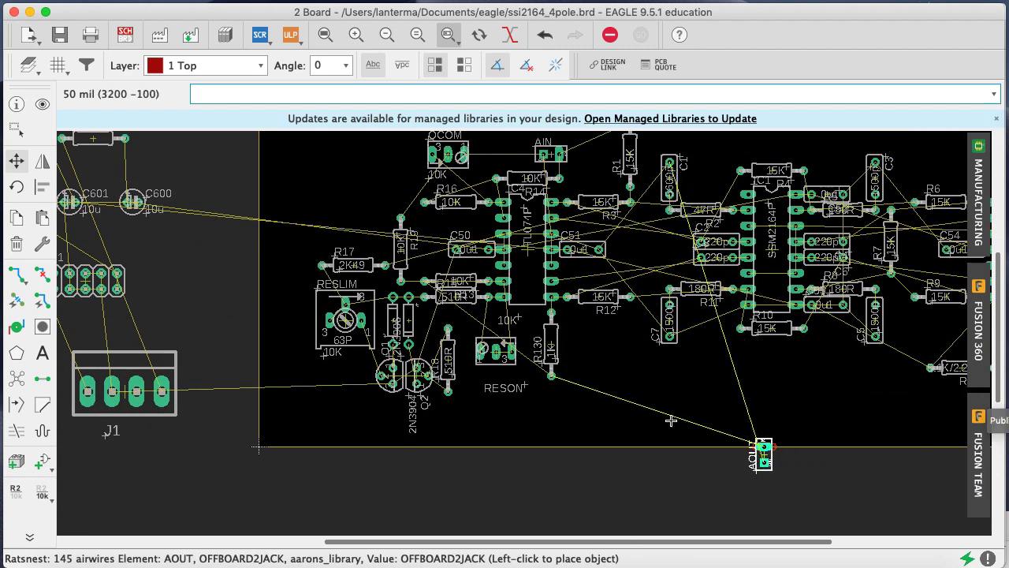
right_click(590, 377)
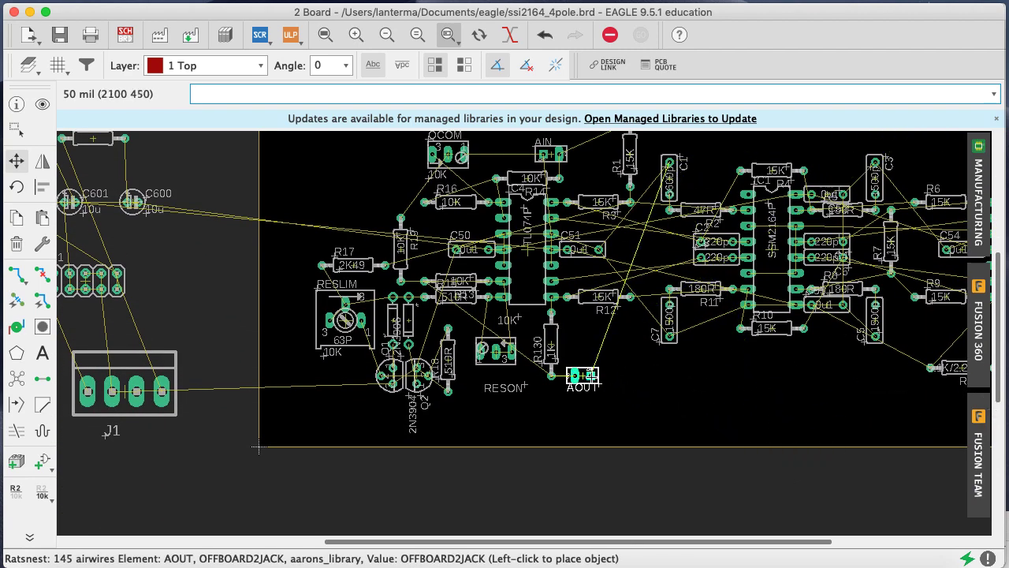
right_click(590, 367)
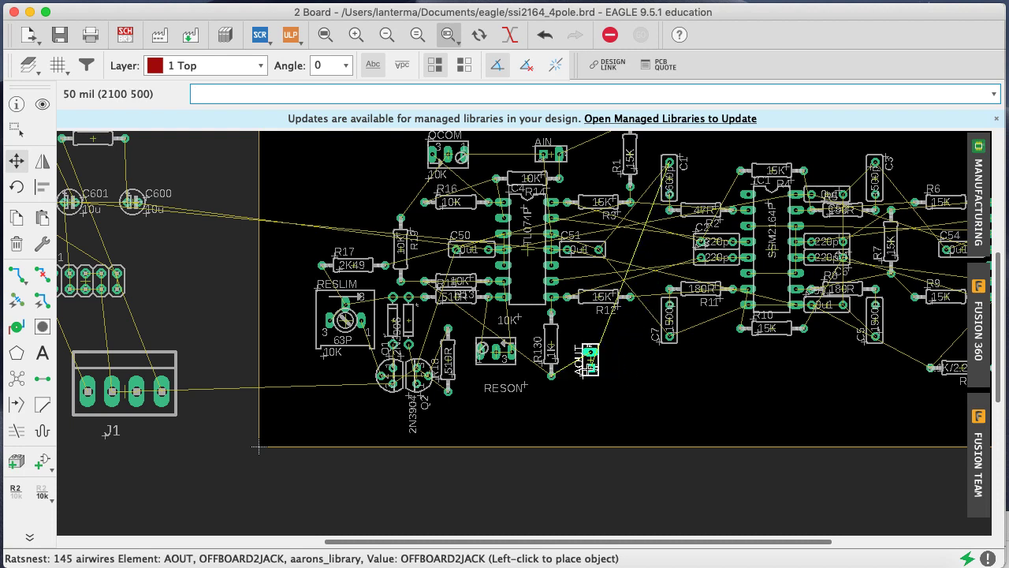
right_click(589, 367)
left_click(587, 375)
key("ctrl+s")
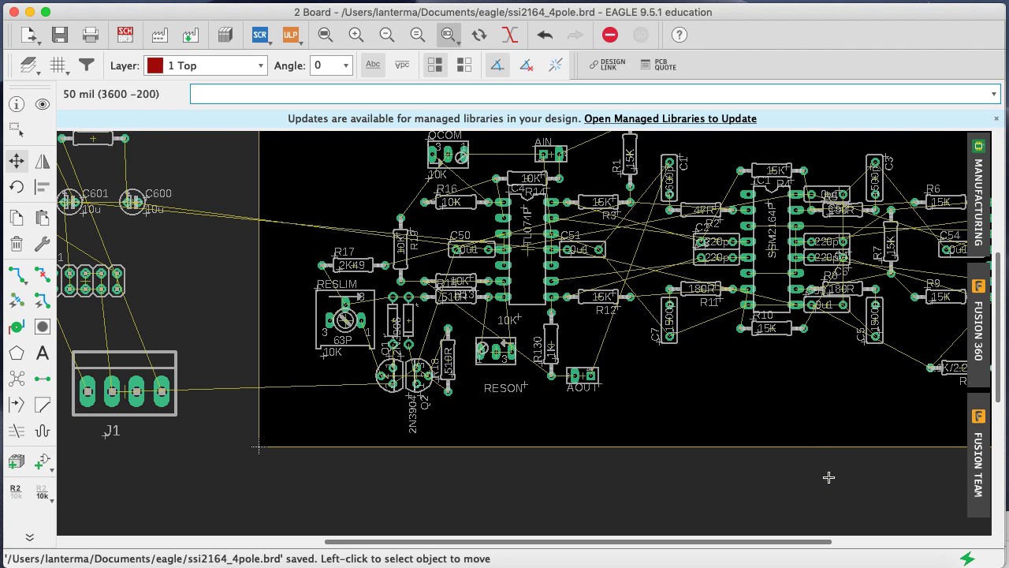
Highlight the GND, V+ and V- signals one after another on the board to examine their connections
left_click_drag(747, 542, 824, 542)
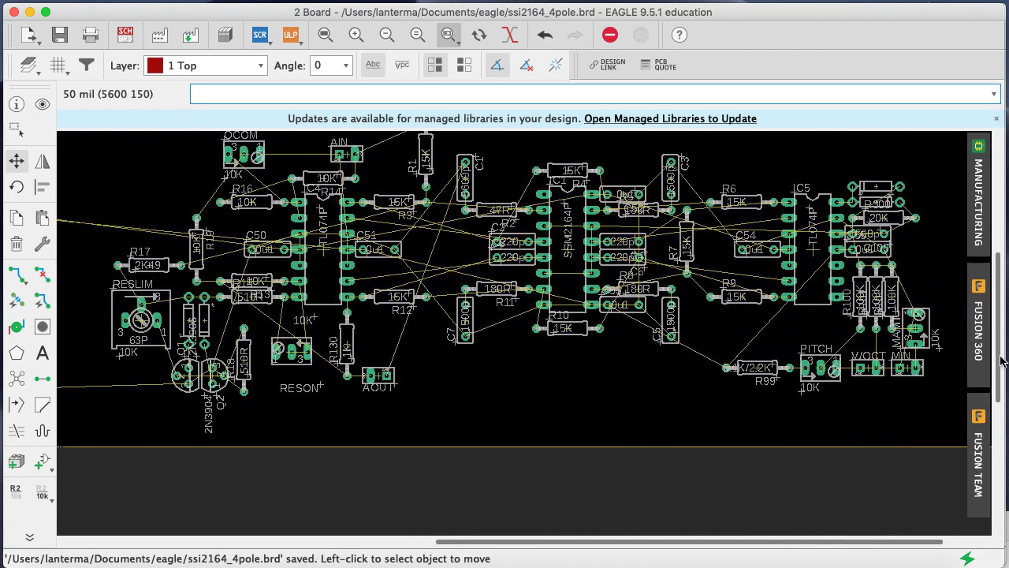
left_click_drag(1002, 360, 1001, 347)
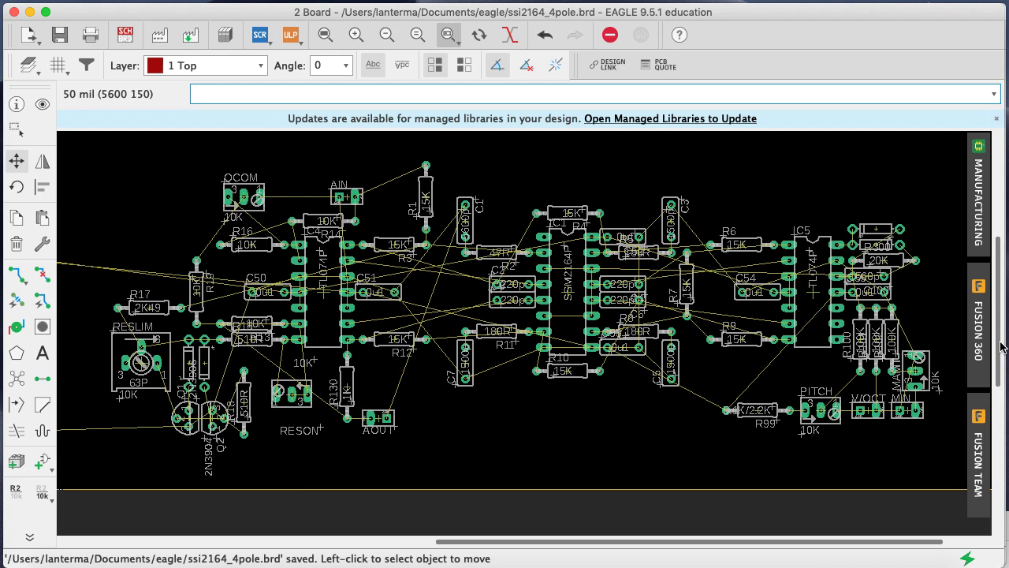
type("show gnd")
key("Return")
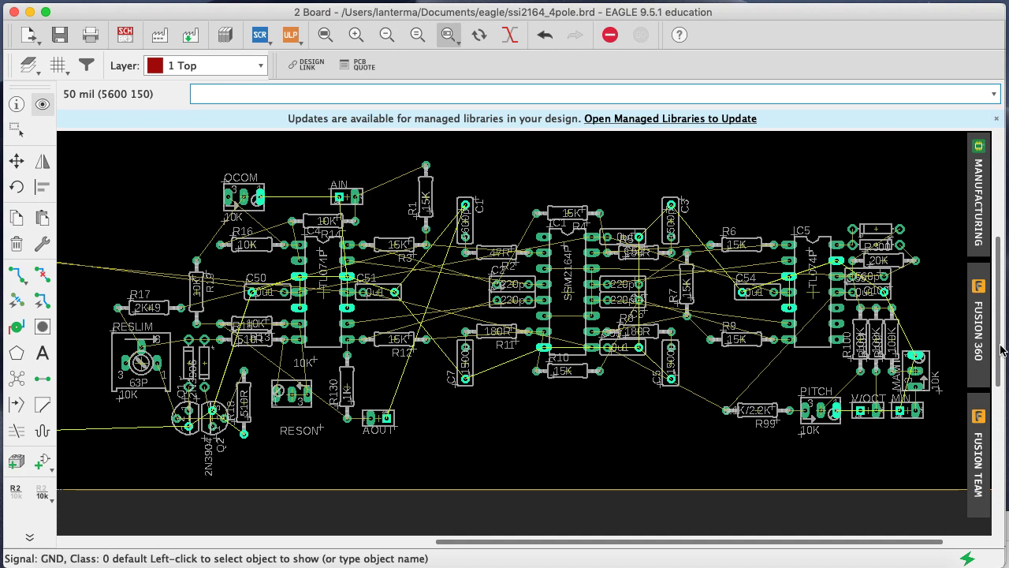
type("show v+")
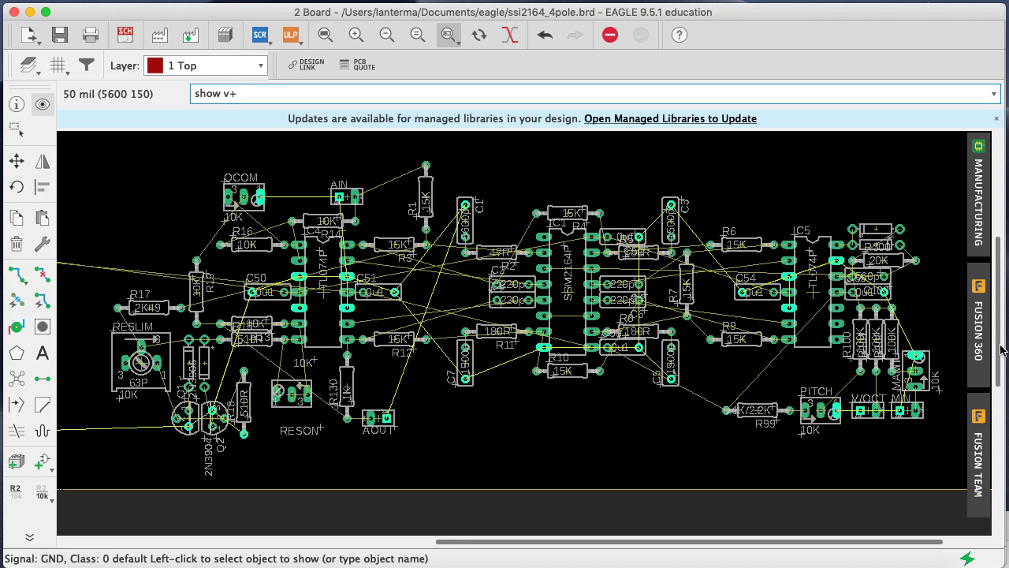
key("Return")
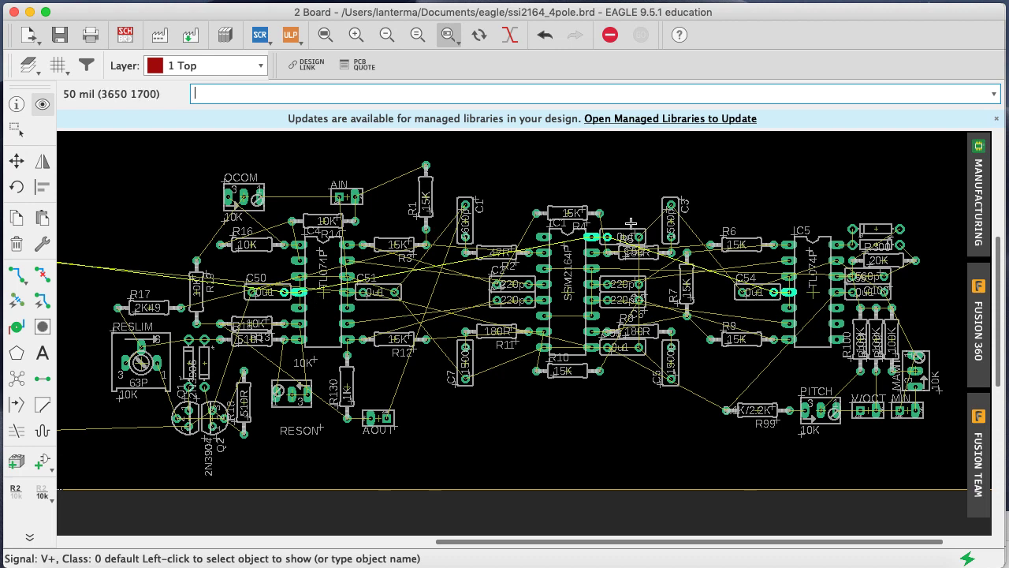
type("show v-")
key("Return")
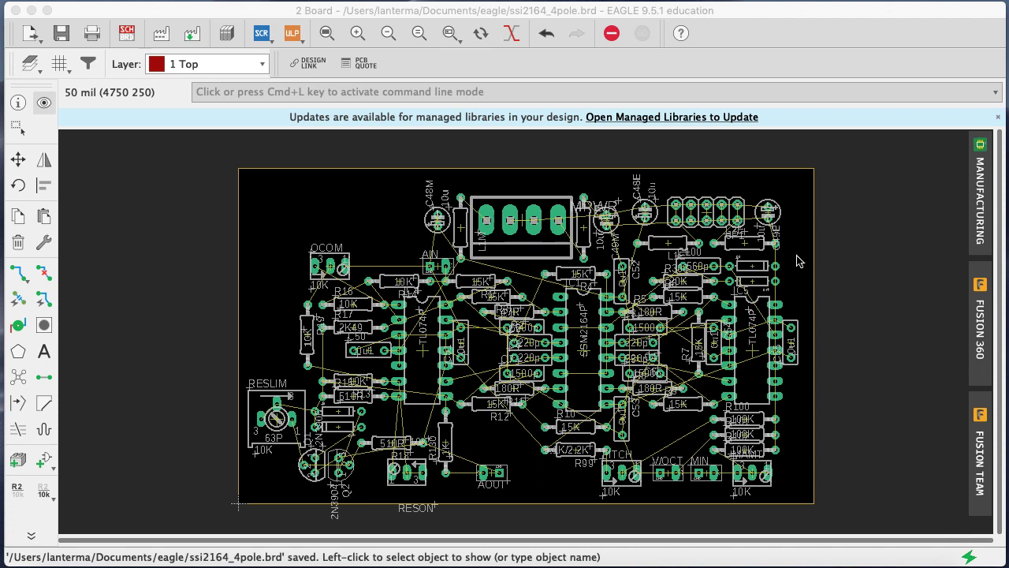
Try to place the JP1 header across the board's upper edge, above the four-pin MOTM power connector
left_click(868, 273)
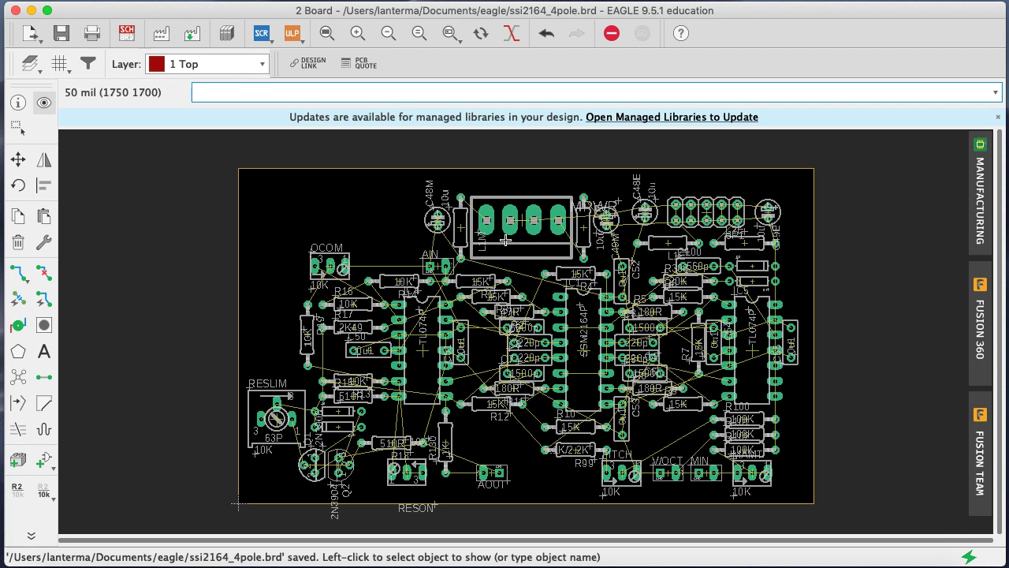
left_click(709, 211)
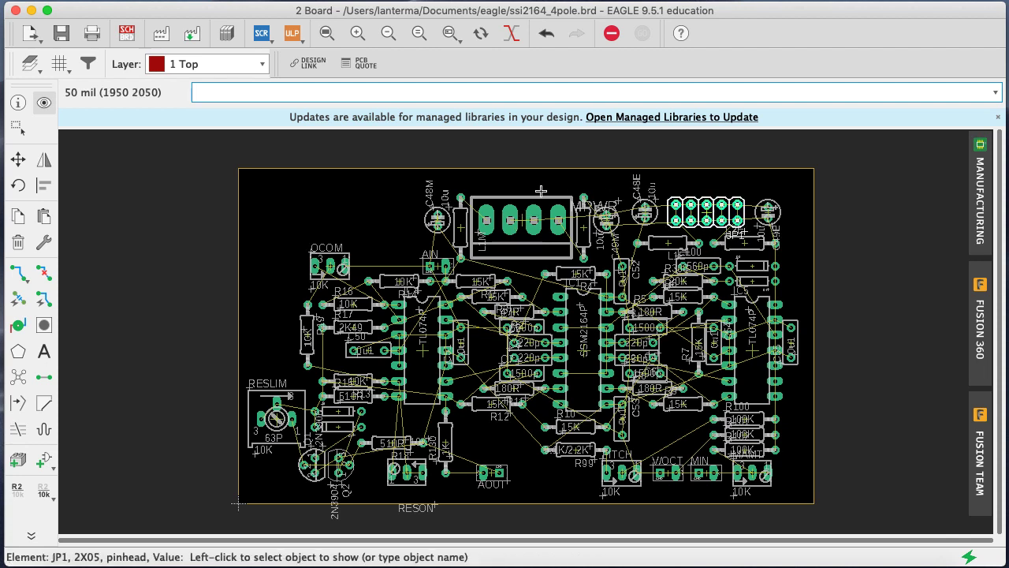
left_click(18, 159)
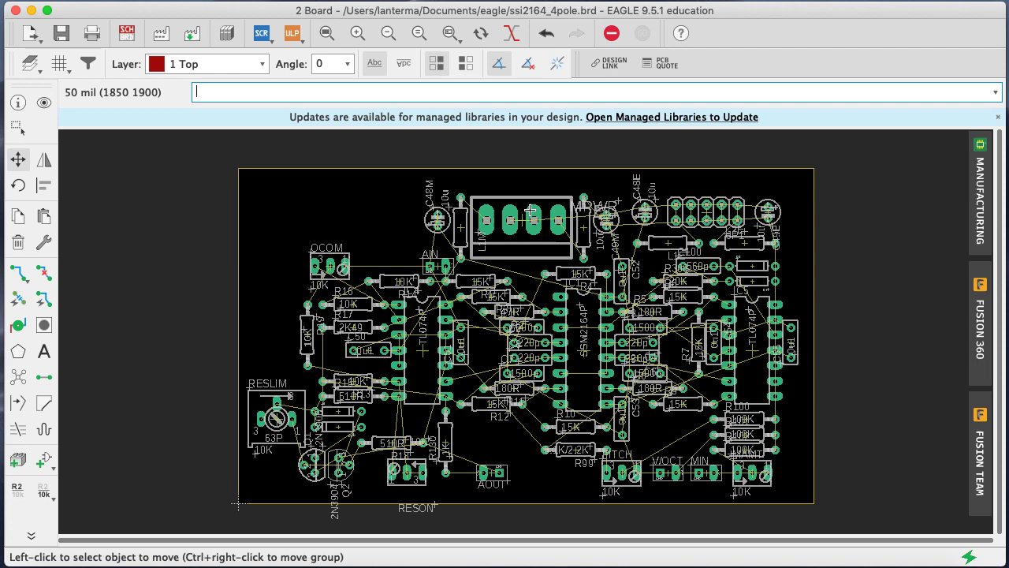
left_click(720, 211)
left_click(522, 172)
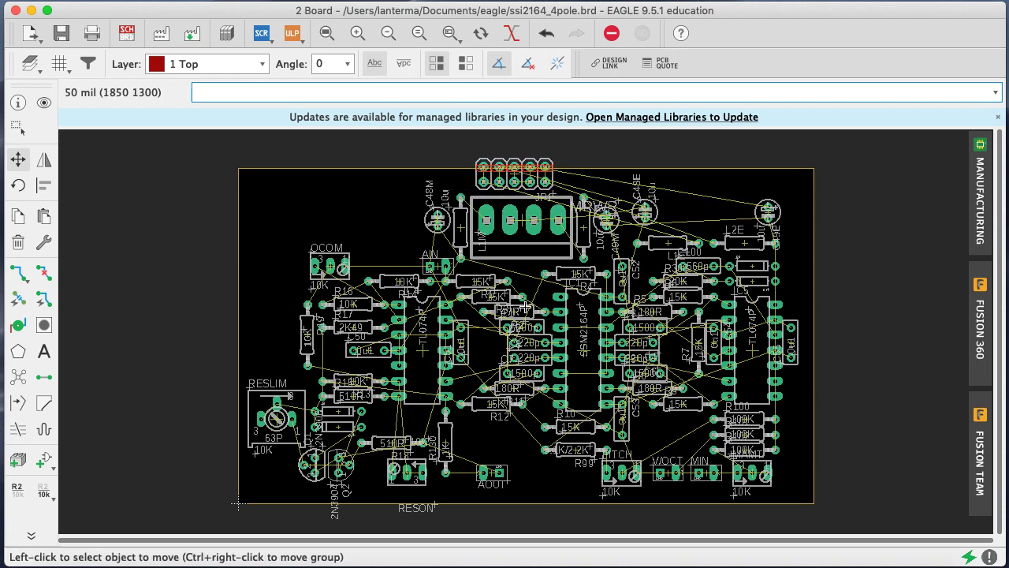
key("super+z")
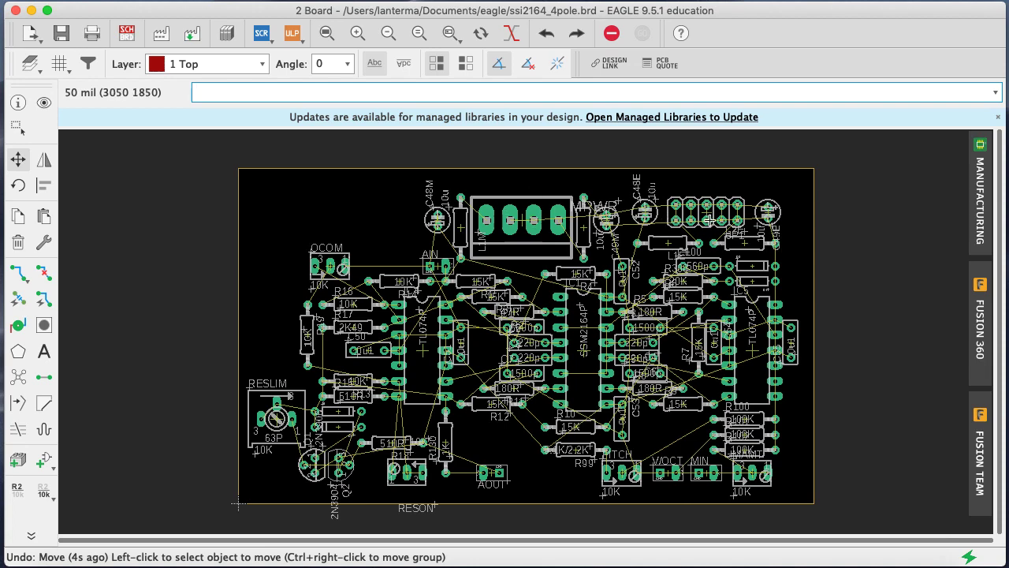
Save the board and rename the lower MOTM supply inductor in the schematic to L2M
key("super+s")
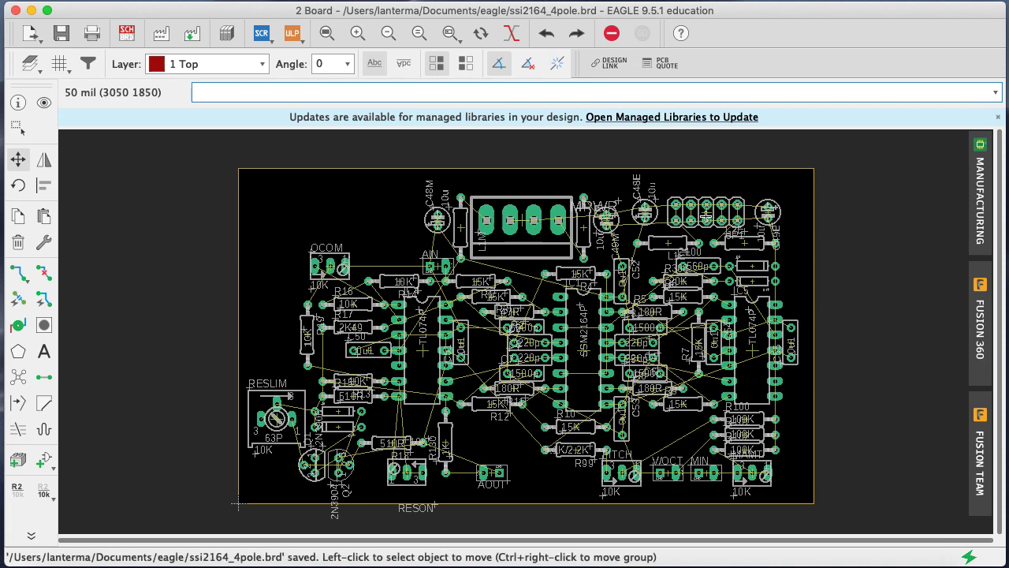
left_click(126, 37)
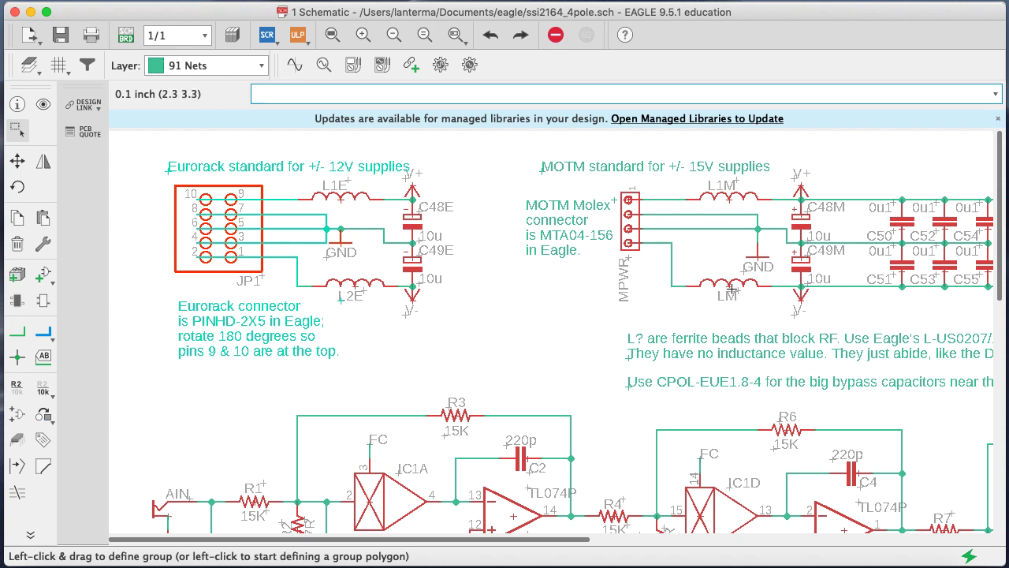
type("name")
key("Return")
left_click(732, 289)
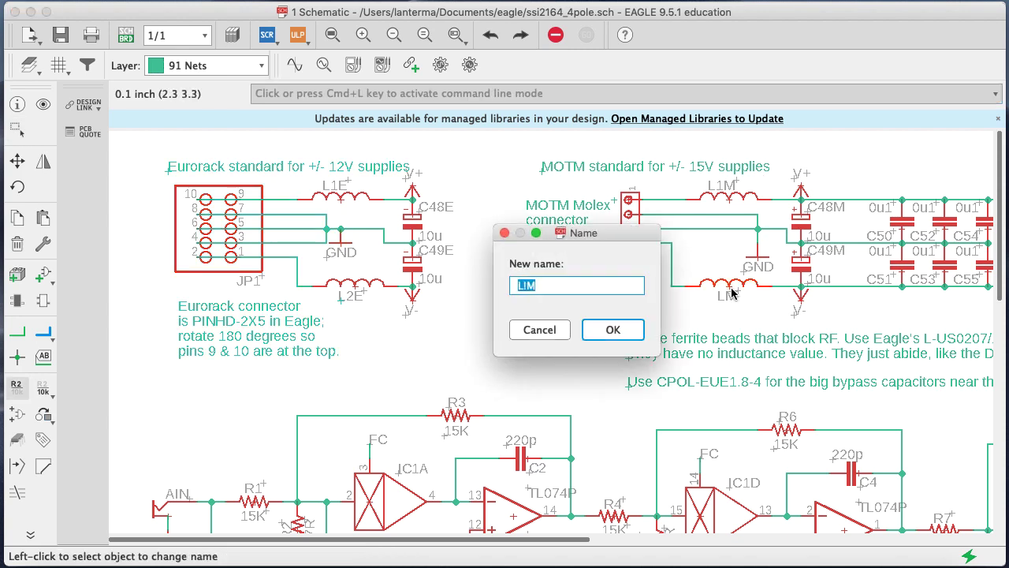
type("L2")
key("Return")
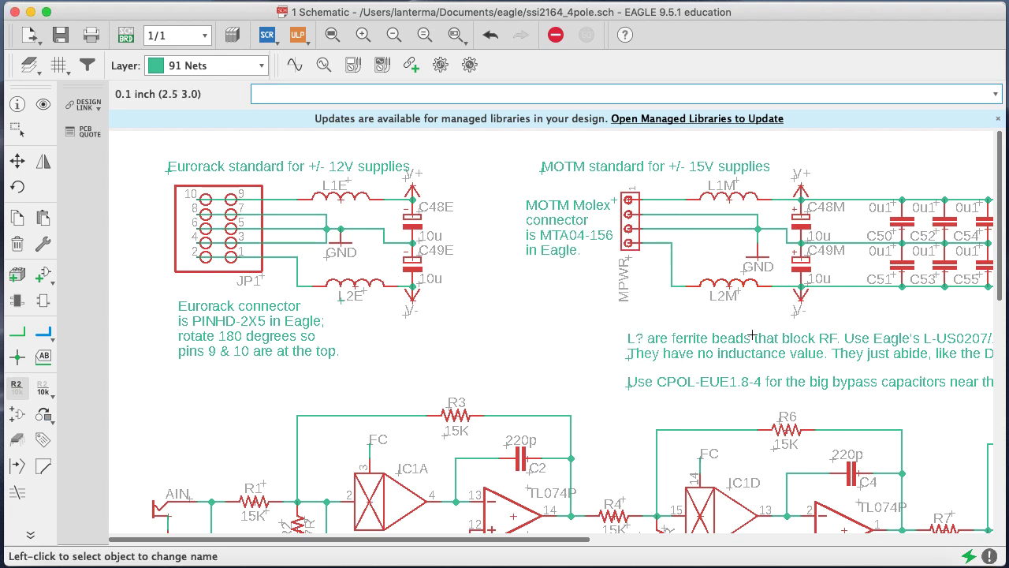
Try to set the value of the L1M inductor to BEAD
type("nam")
type("value")
key("Return")
left_click(730, 203)
type("BE")
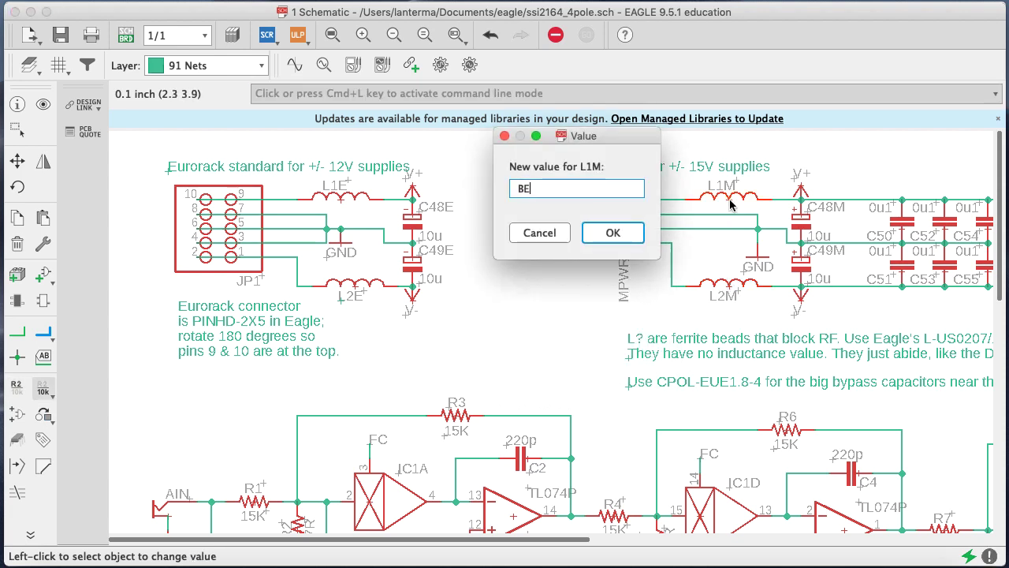
type("AD")
key("Return")
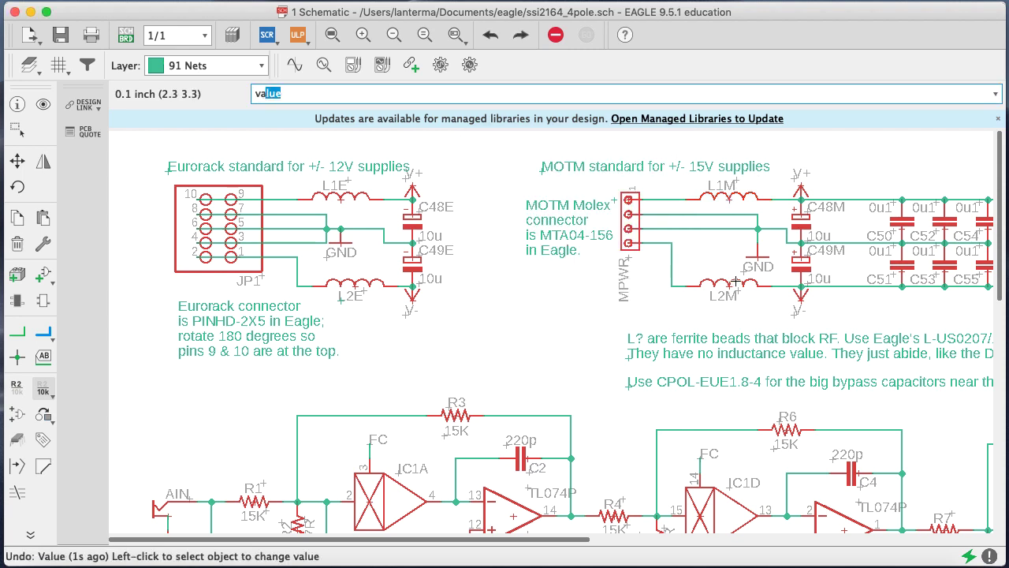
Set the values of the two MOTM supply inductors, L1M and L2M, to BEAD
left_click(731, 202)
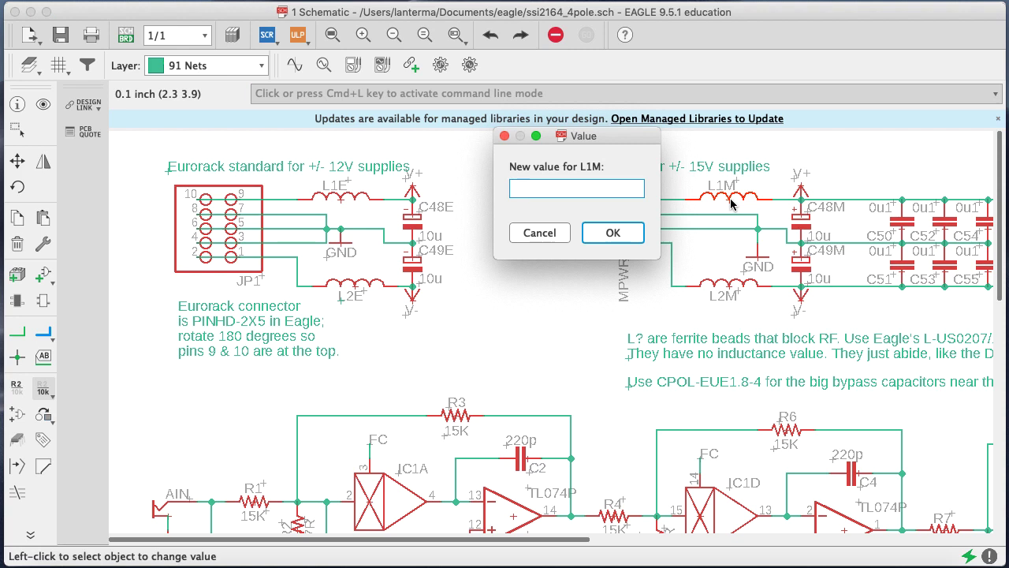
key("Return")
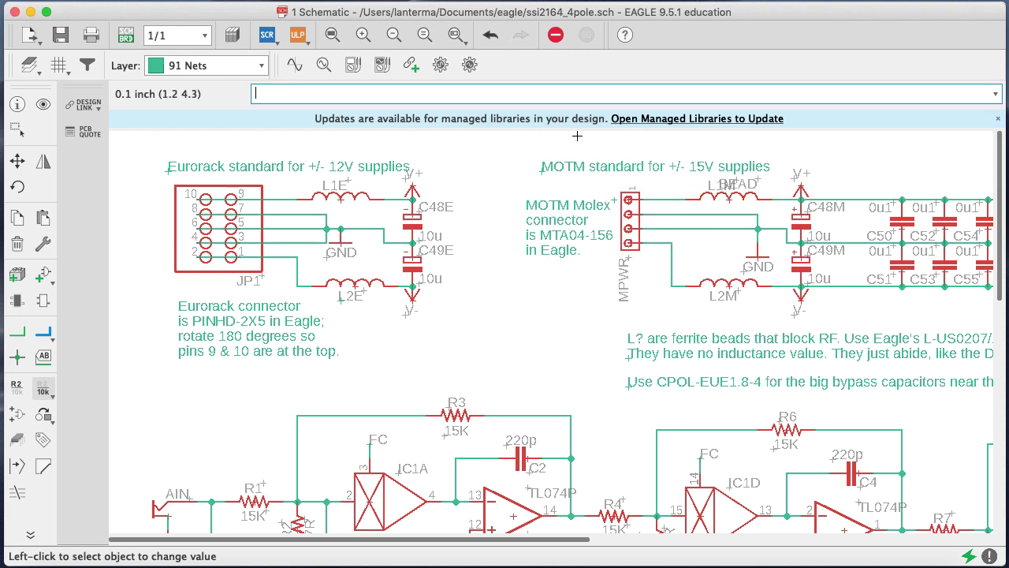
left_click(731, 292)
type("BEAD")
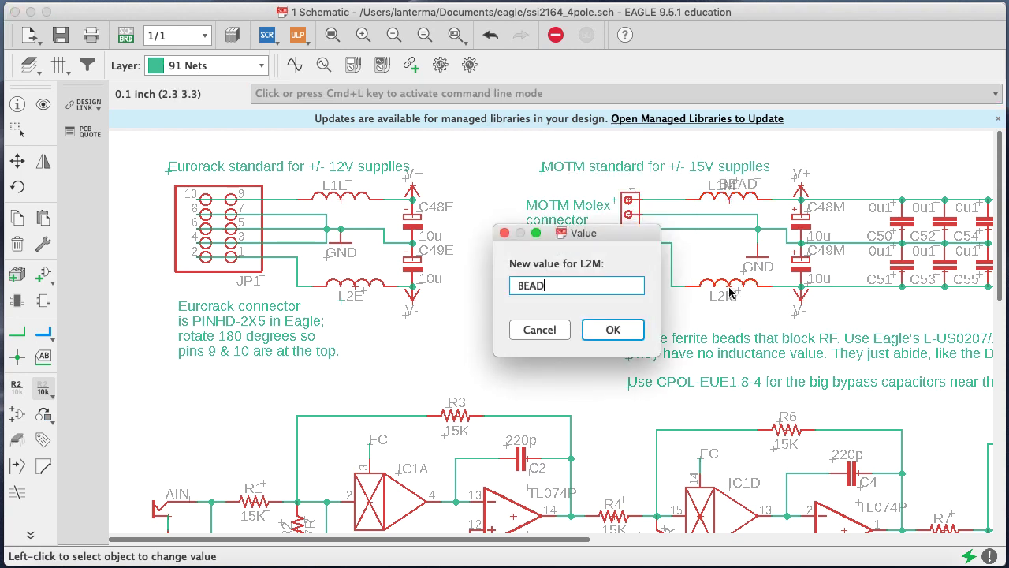
key("Return")
Set the values of the two Eurorack supply inductors, L1E and L2E, to BEAD
left_click(341, 201)
type("B")
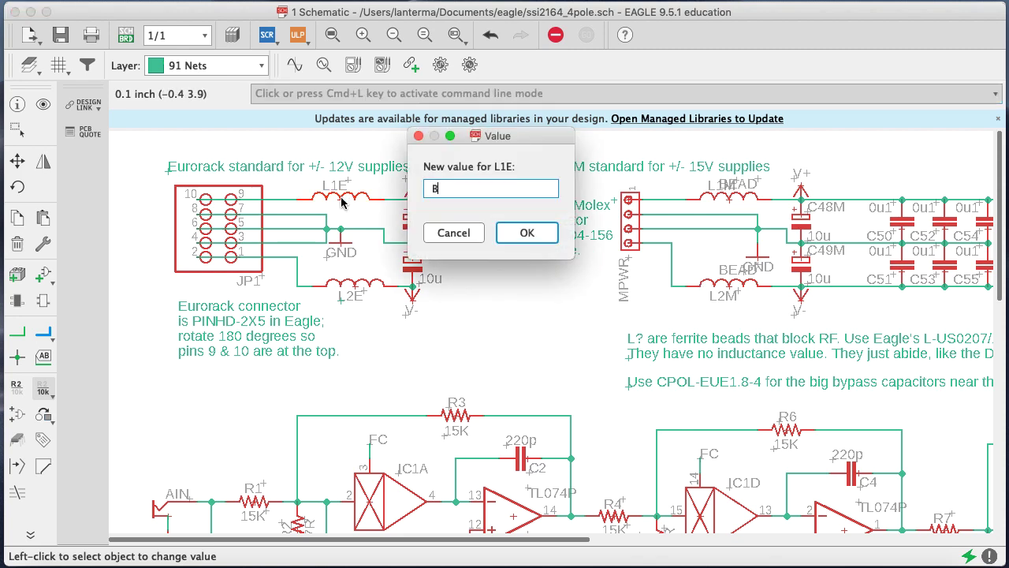
type("eaAD")
key("Return")
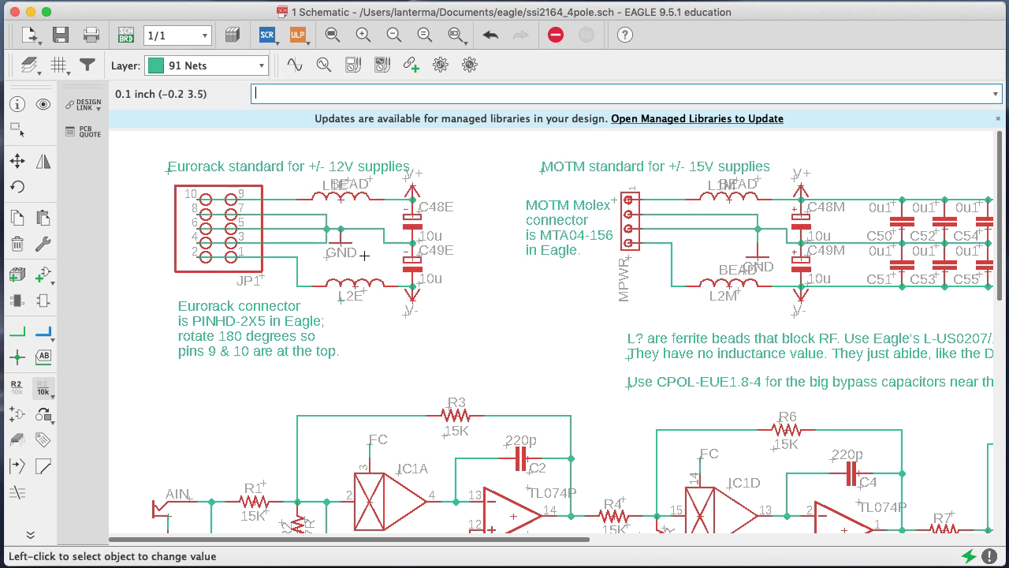
left_click(357, 288)
type("BEAD")
key("Return")
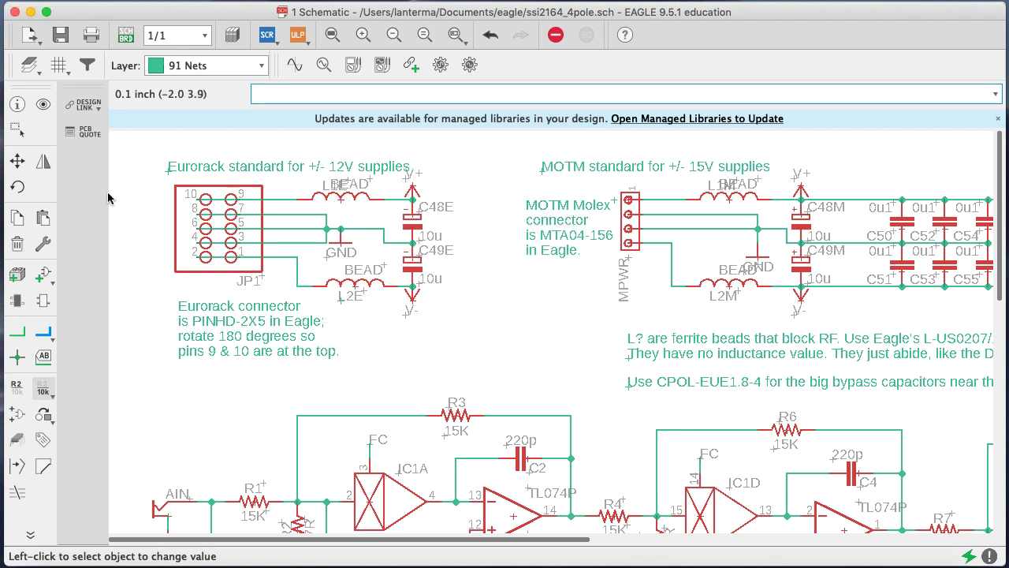
Reposition the four inductors' BEAD labels, placing those of L1M and L1E below their coils and shifting L2M's away from the GND symbol
left_click(17, 160)
left_click(381, 263)
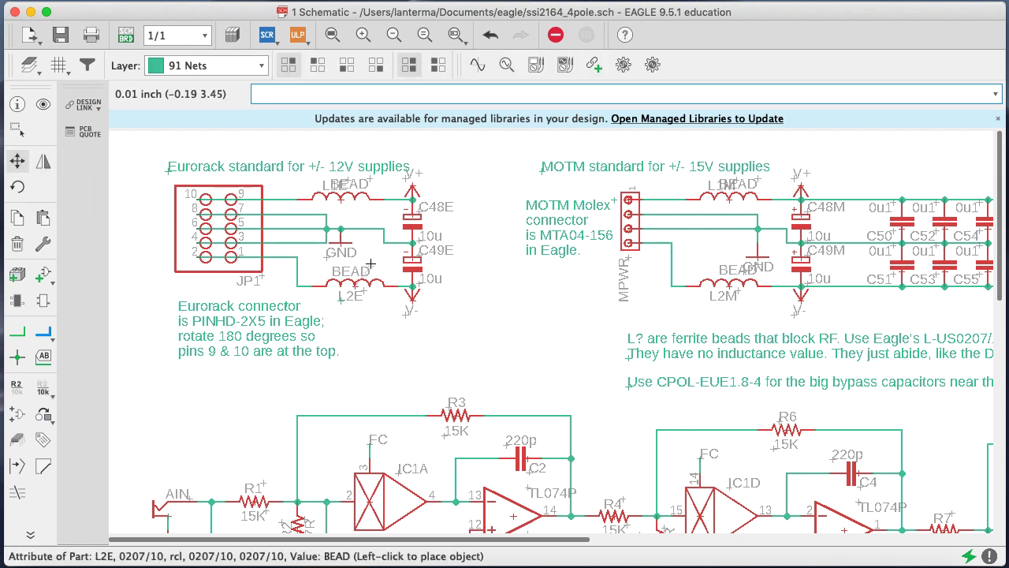
left_click(382, 264)
left_click(762, 265)
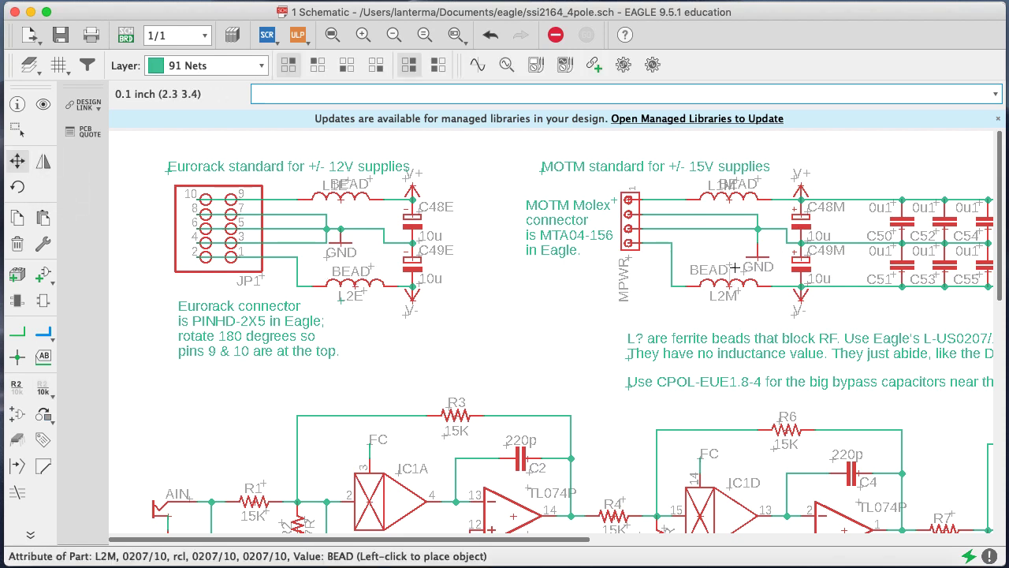
left_click(745, 268)
left_click(745, 183)
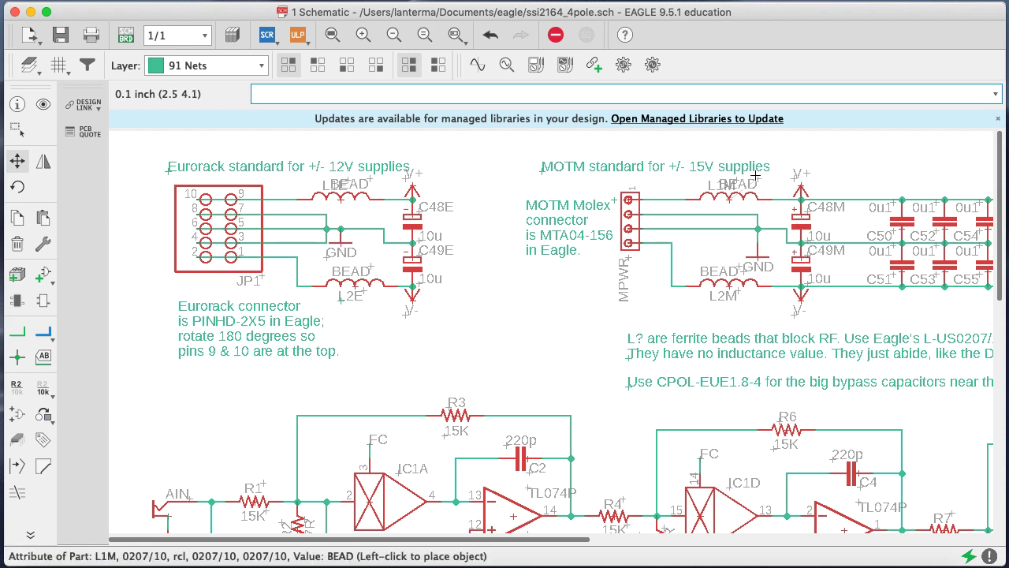
left_click(740, 207)
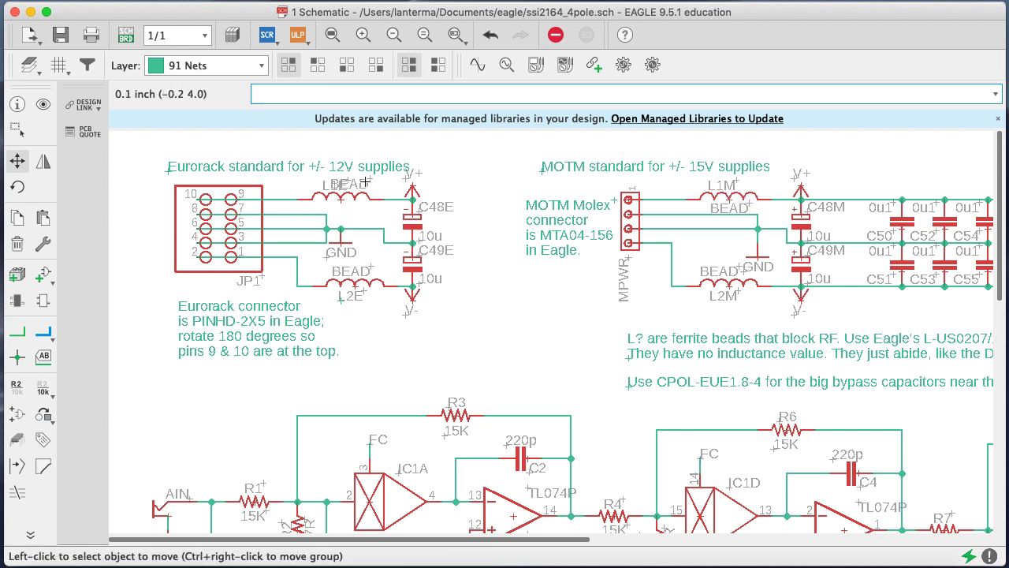
left_click(367, 182)
left_click(371, 205)
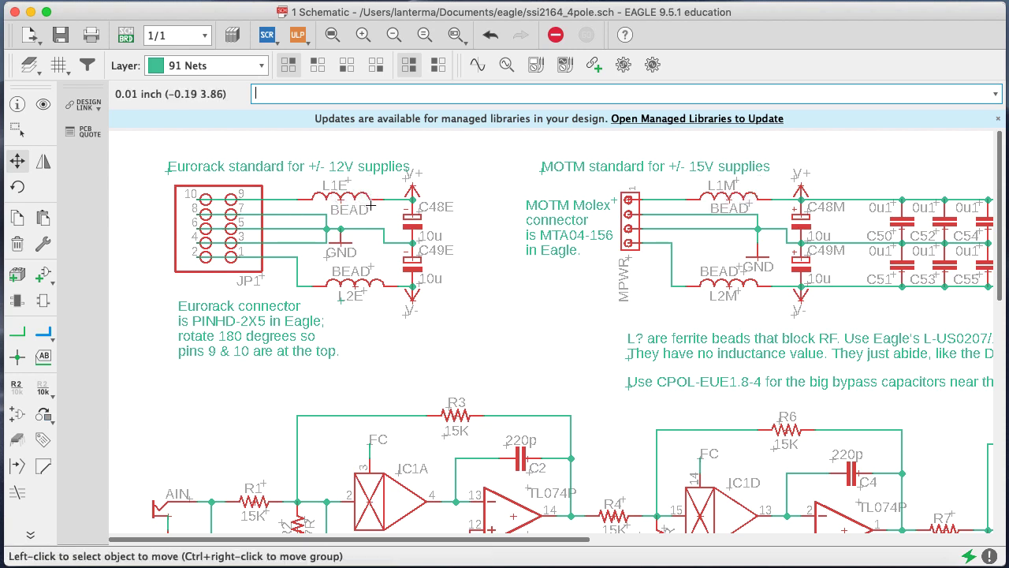
Save the schematic, switch to the board layout and save the board
key("super+s")
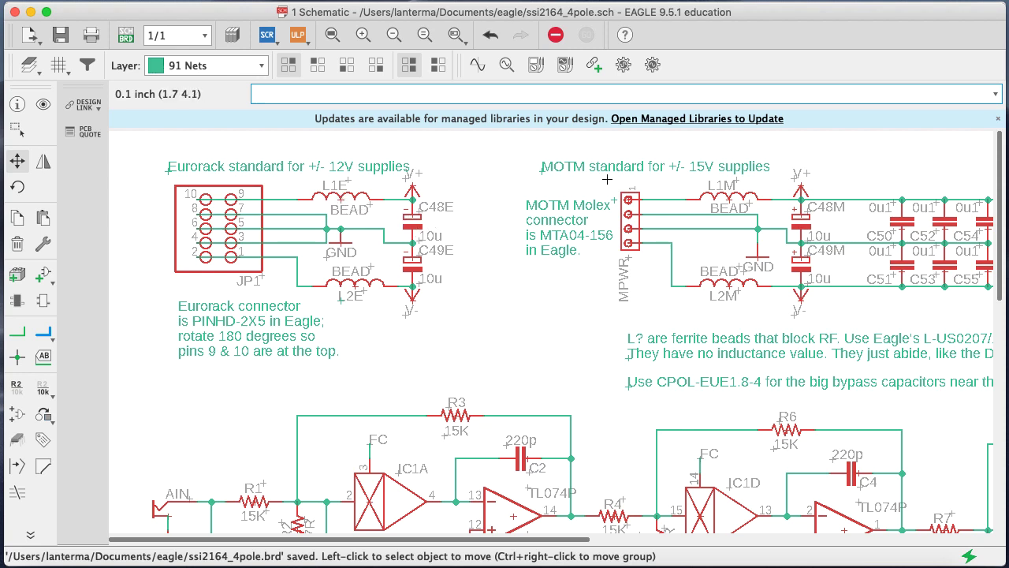
left_click(126, 35)
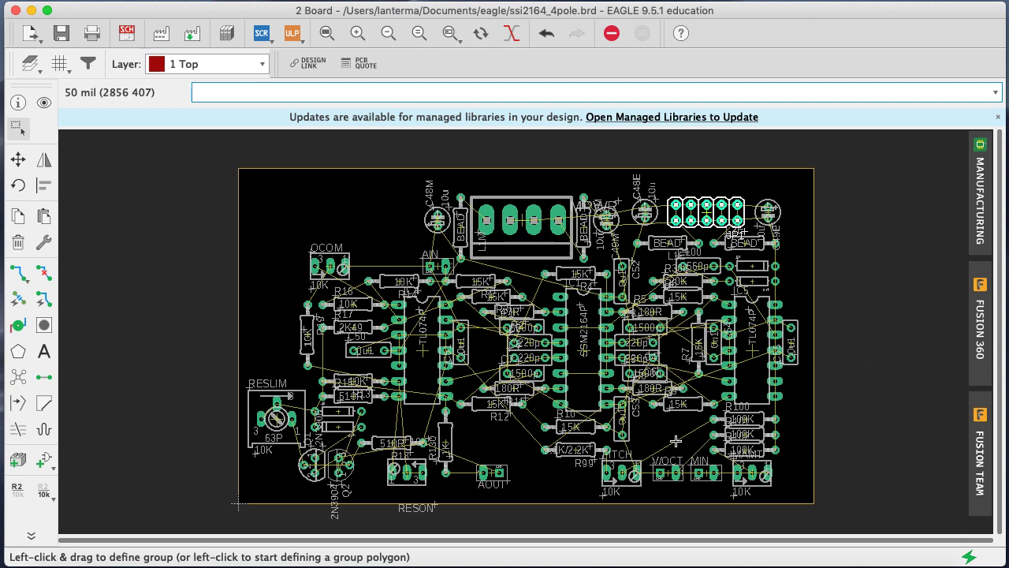
key("super+s")
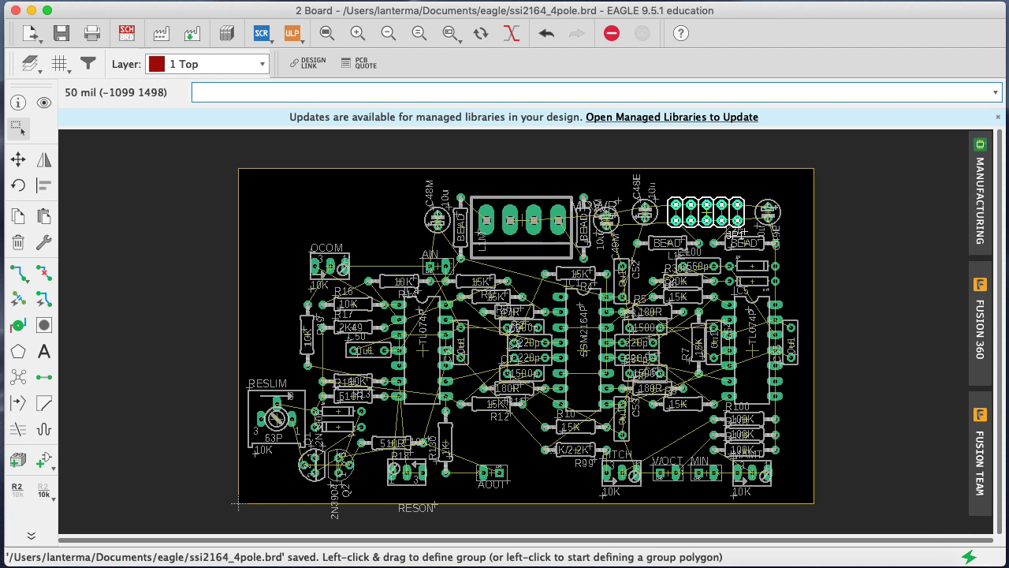
Route a 32 mil GND trace on the 16 Bottom layer between the two middle pads of the MOTM power connector
left_click(18, 272)
left_click(194, 70)
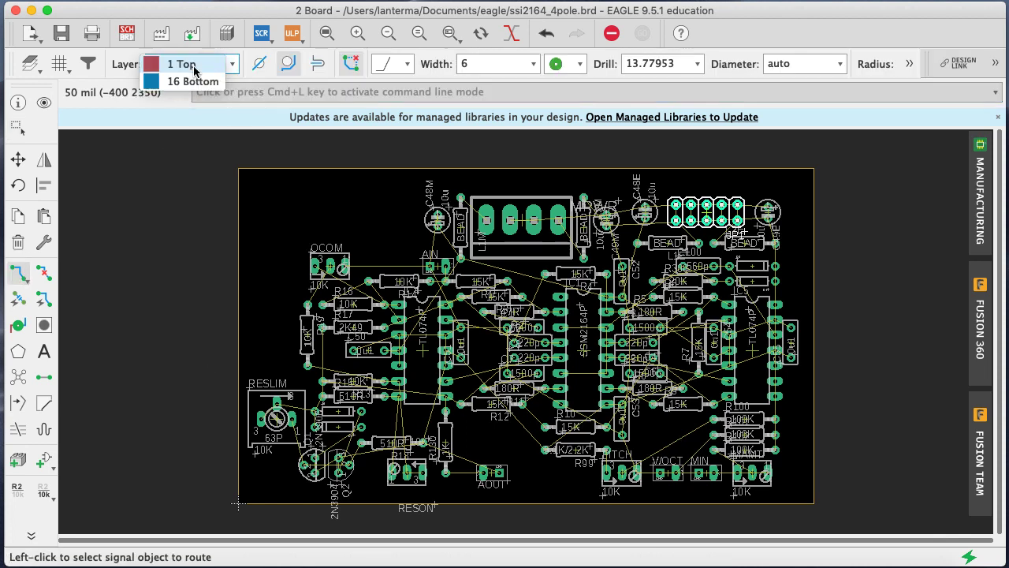
left_click(194, 85)
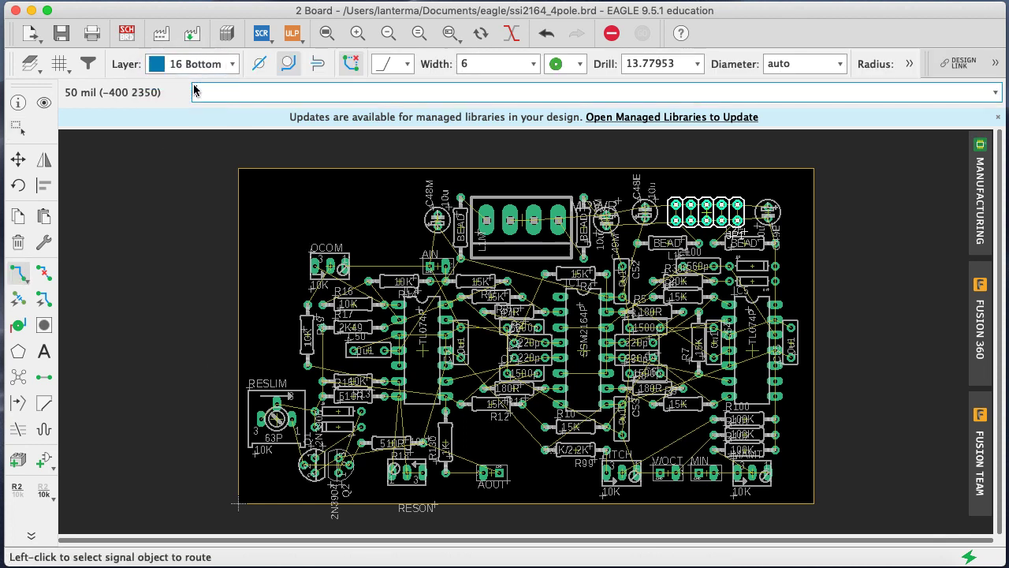
left_click(470, 64)
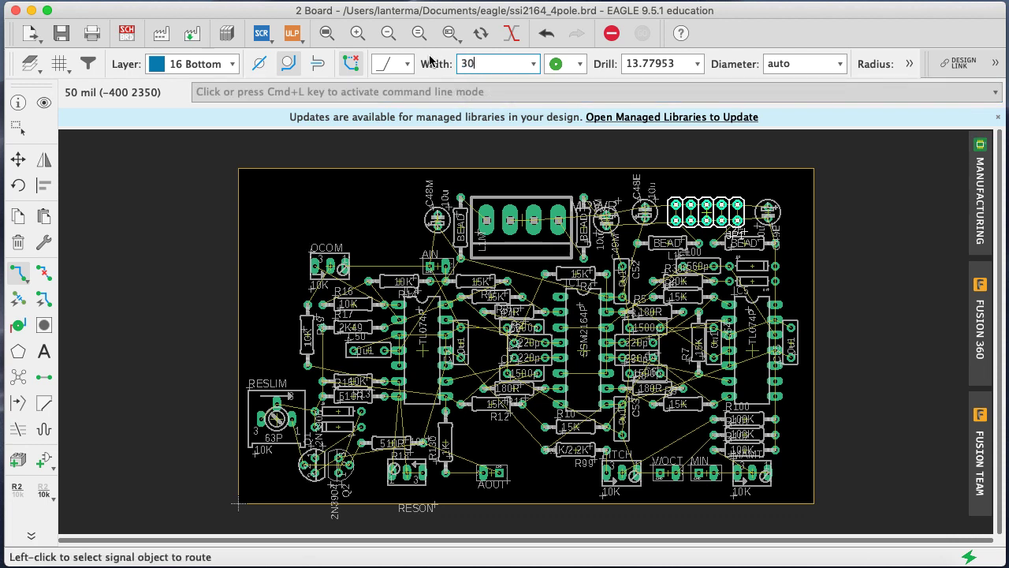
key("Return")
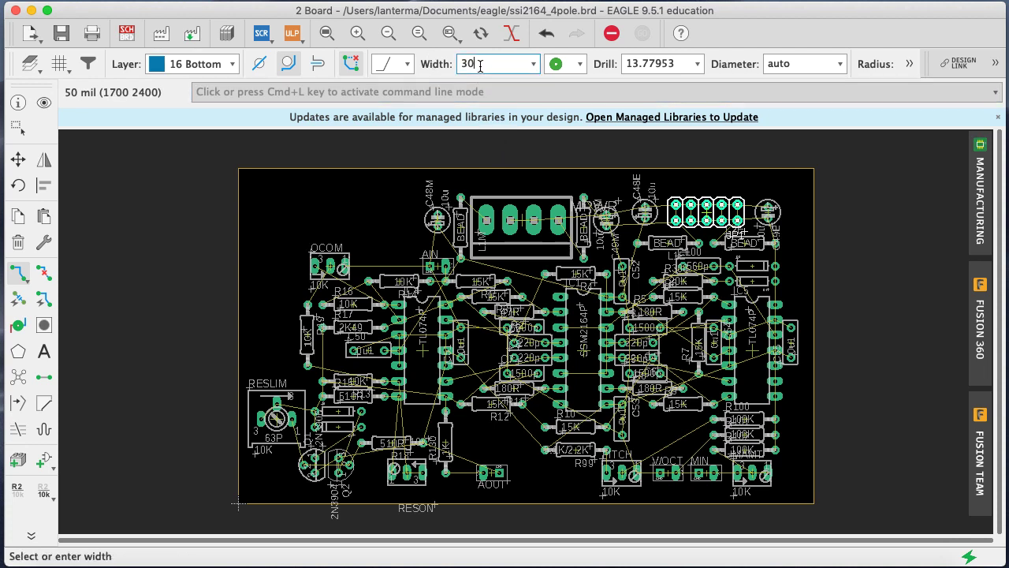
left_click(511, 222)
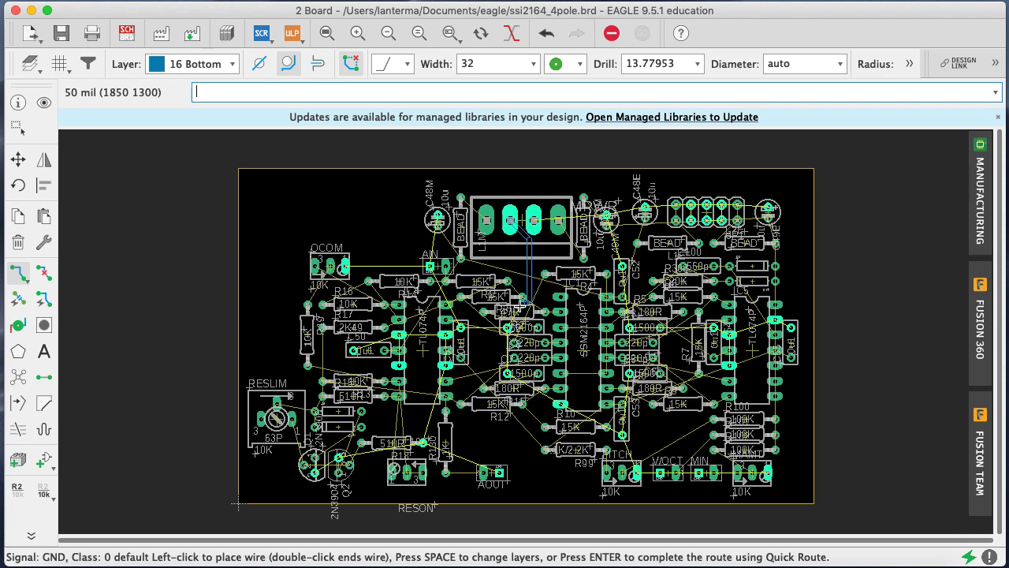
left_click(535, 221)
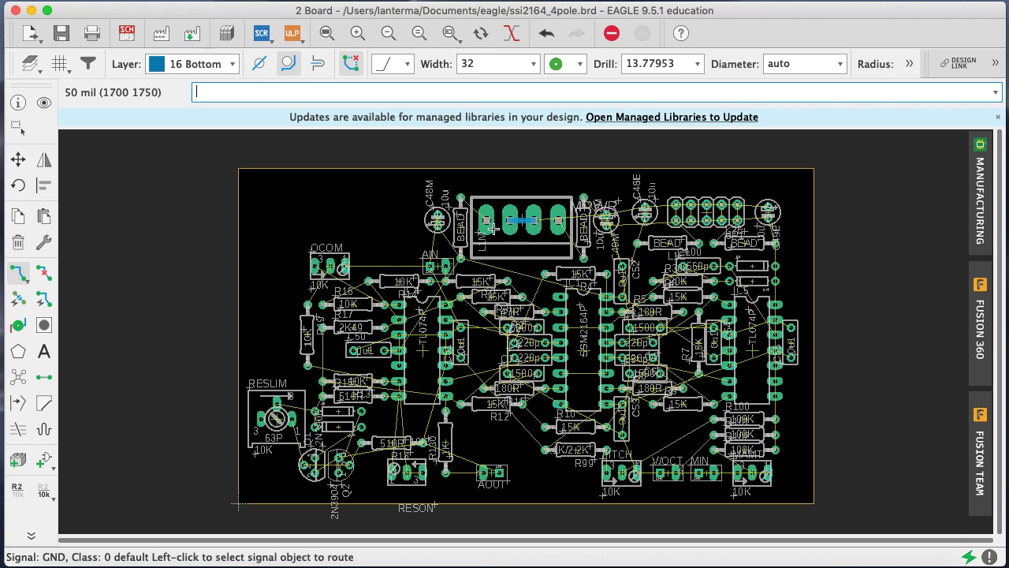
Route GND traces on the bottom layer across the three middle pin pairs of the 2x5 Eurorack header
left_click(690, 220)
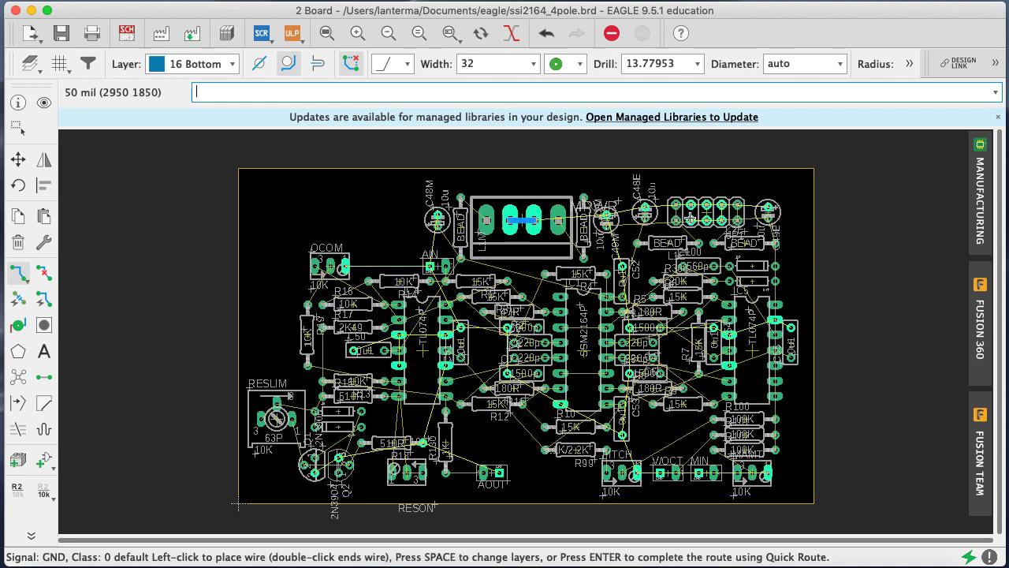
left_click(691, 204)
left_click(707, 204)
left_click(707, 219)
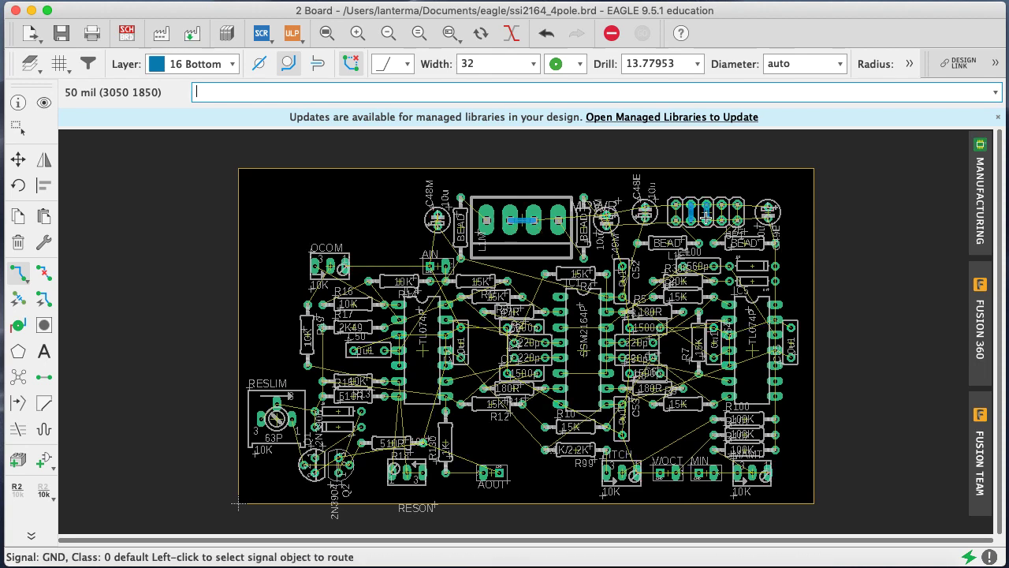
left_click(722, 218)
left_click(722, 204)
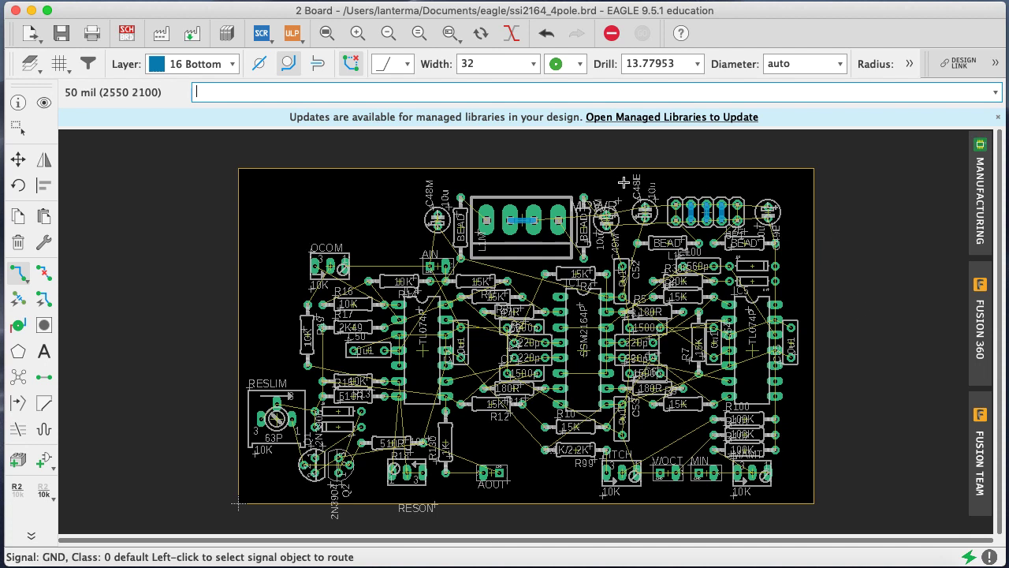
Route a wide GND trace from the MOTM connector along the board's upper, right and lower edges, ending beneath the PITCH trimmer
left_click(548, 218)
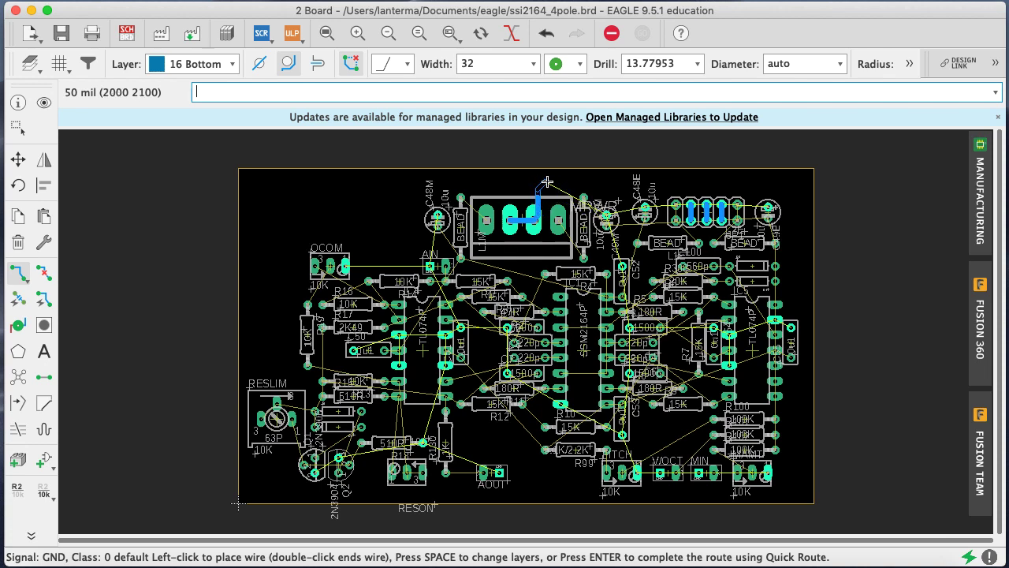
left_click(548, 179)
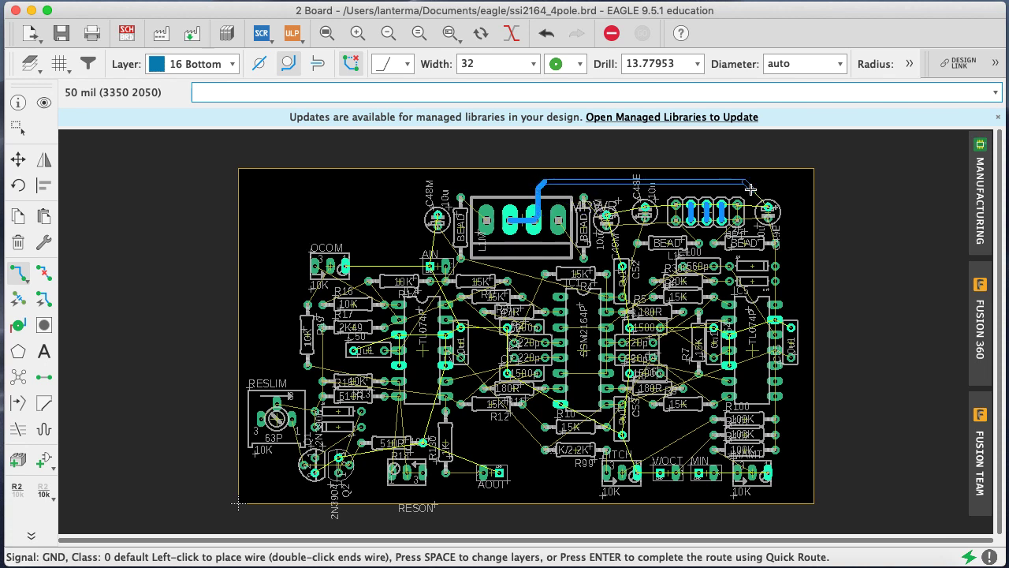
left_click(795, 203)
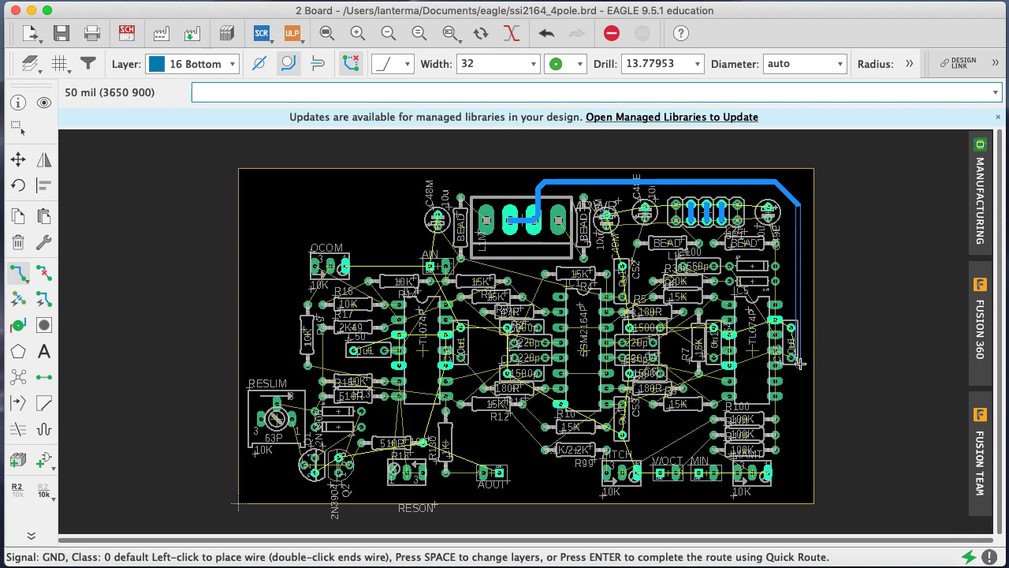
left_click(806, 229)
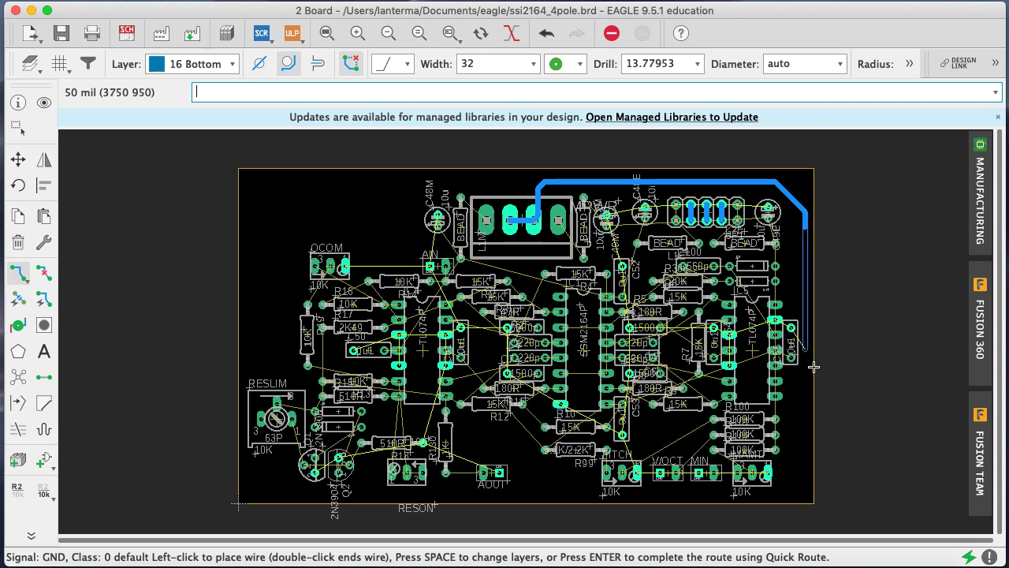
left_click(769, 498)
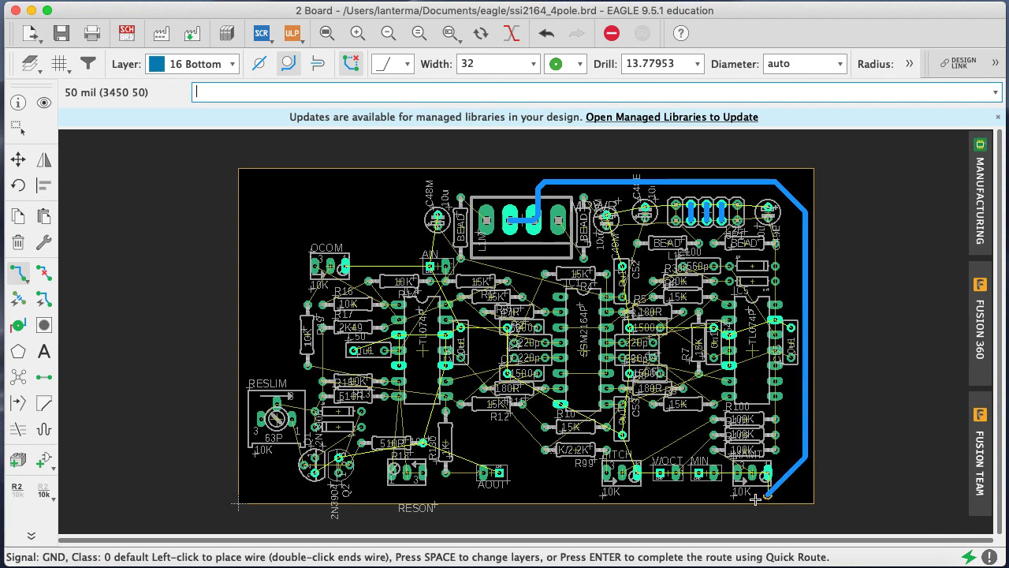
left_click(690, 496)
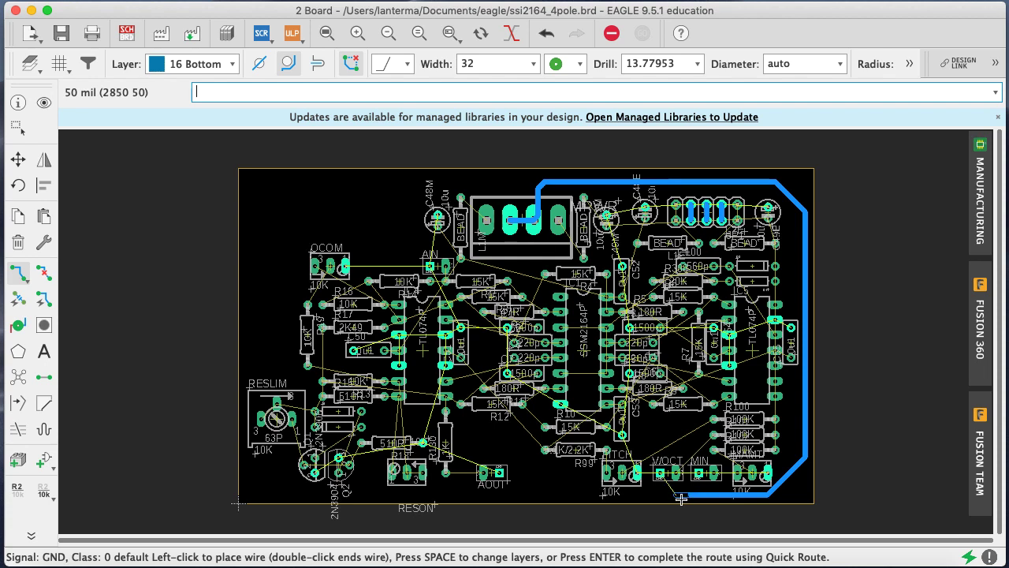
left_click(639, 496)
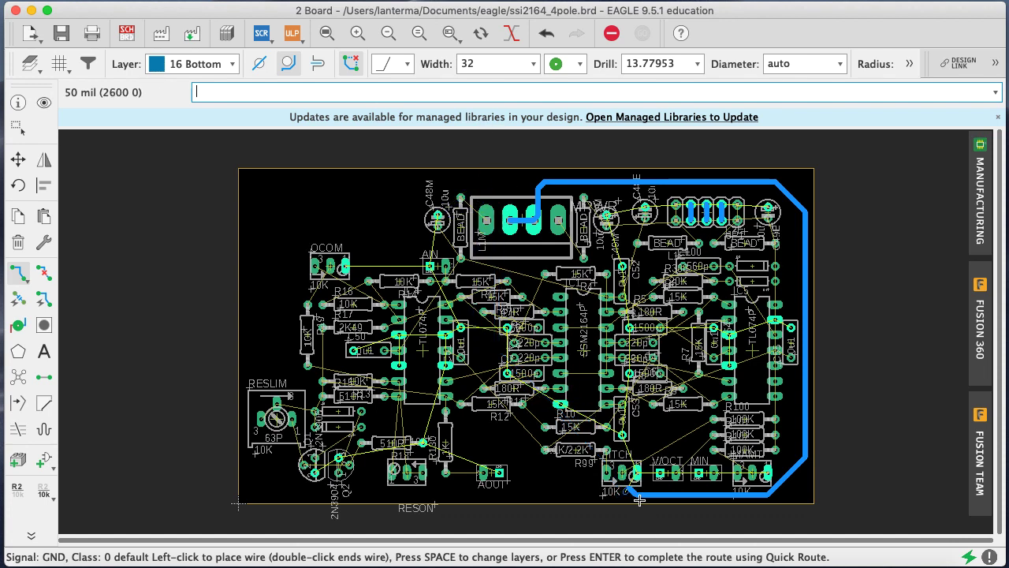
double_click(639, 500)
Rip up the short angled stub at the GND trace's end below the PITCH trimmer and save the board
type("ripup")
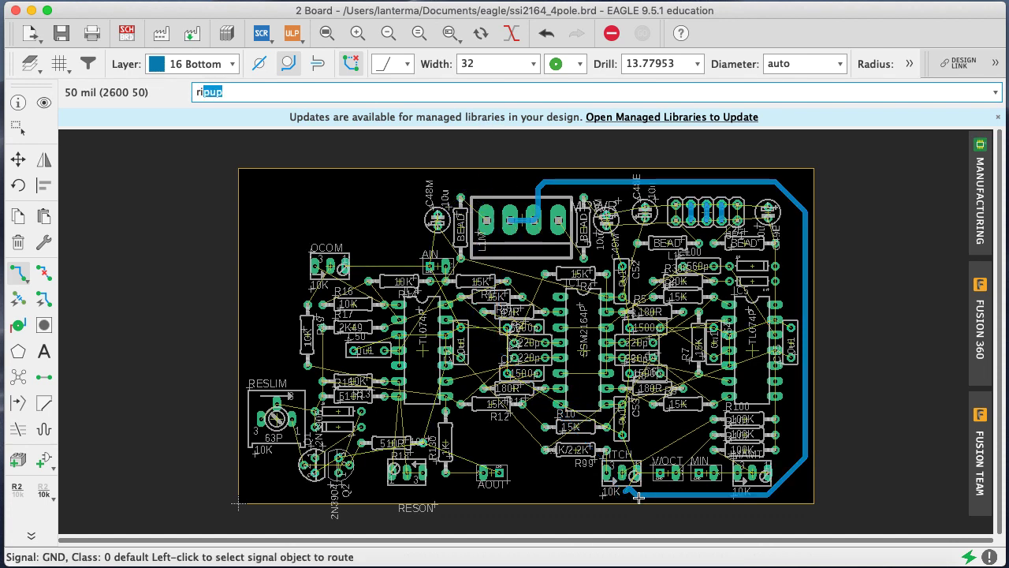
key("Return")
left_click(629, 491)
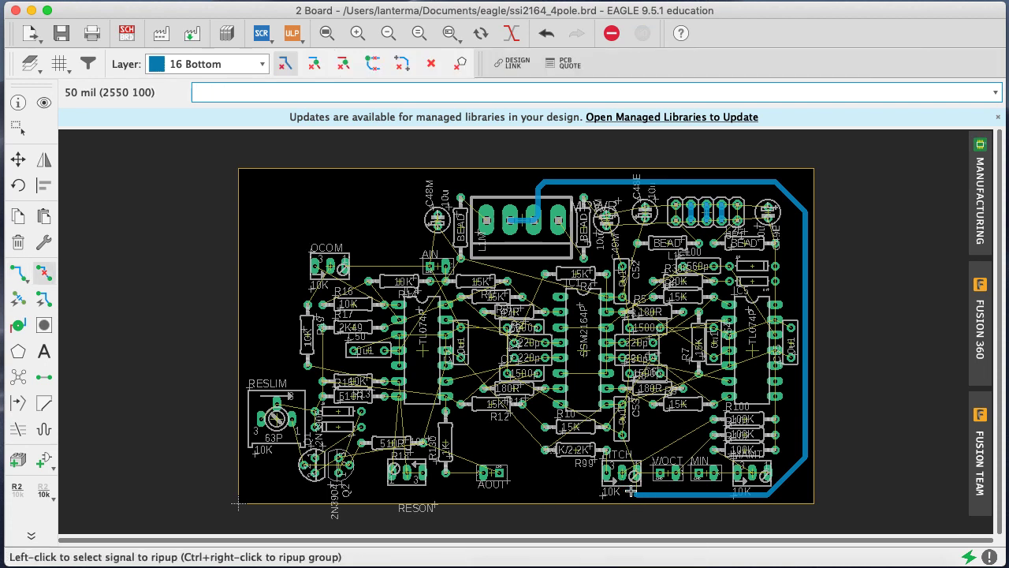
key("super+s")
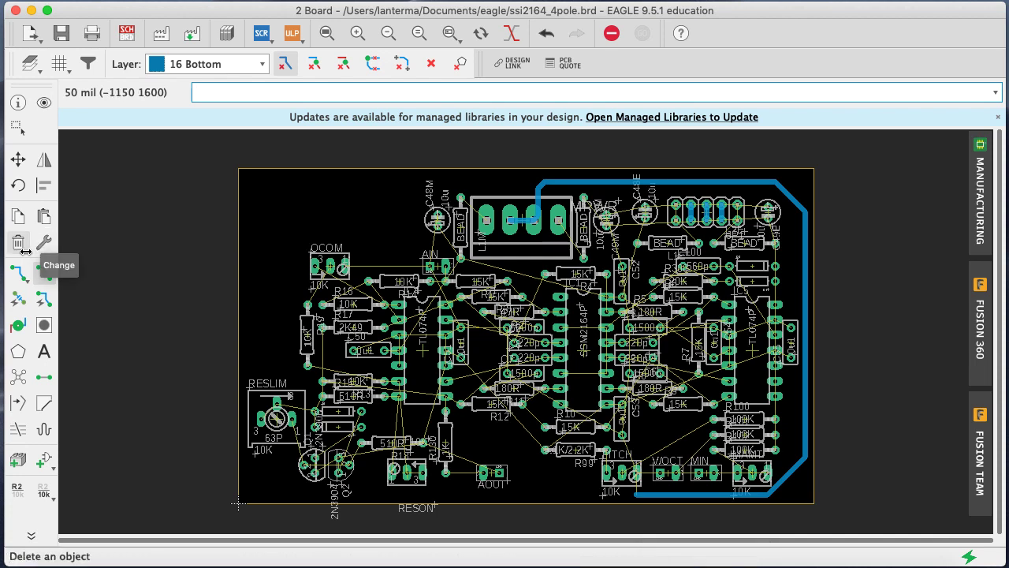
Shorten the GND trace along the board's lower edge by moving its end slightly right, toward the V/OCT connector
left_click(17, 159)
left_click(637, 495)
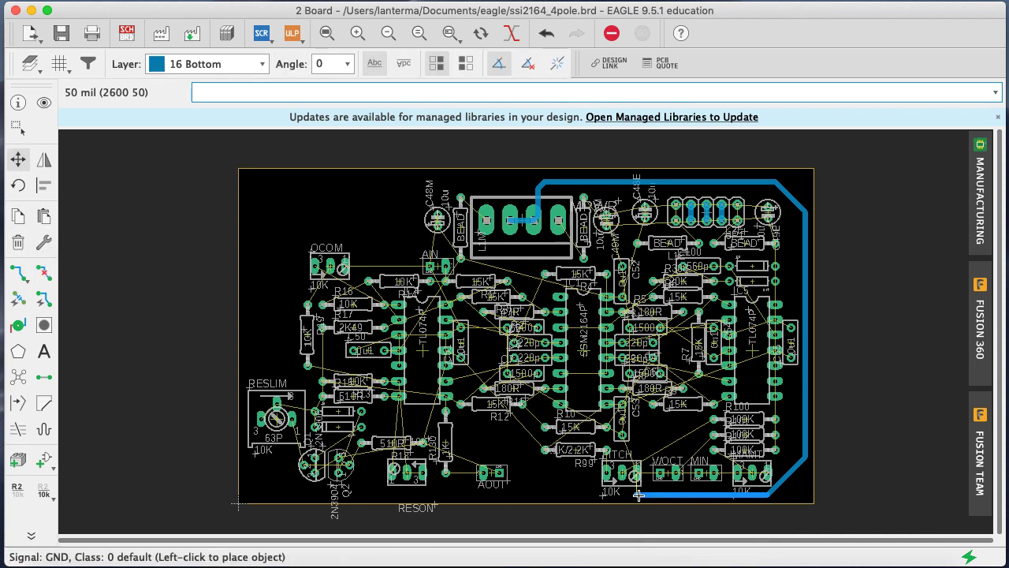
left_click(649, 495)
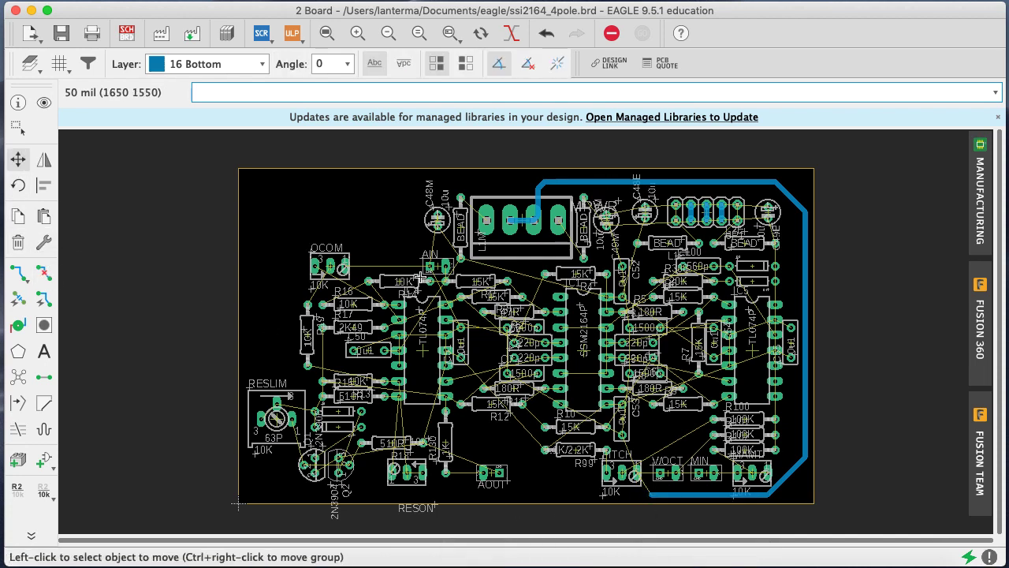
Save the board and highlight the GND signal
key("super+s")
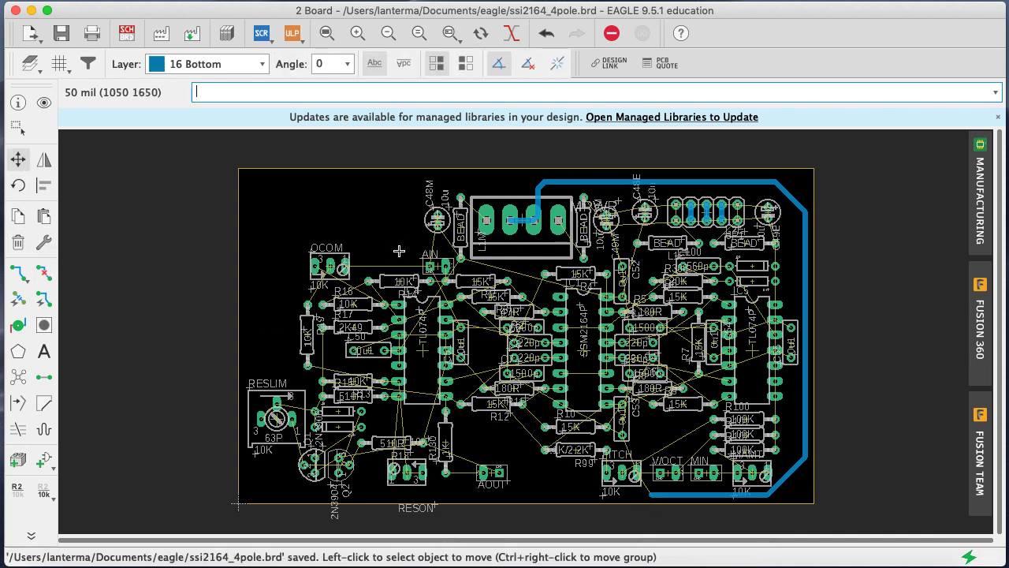
left_click(18, 273)
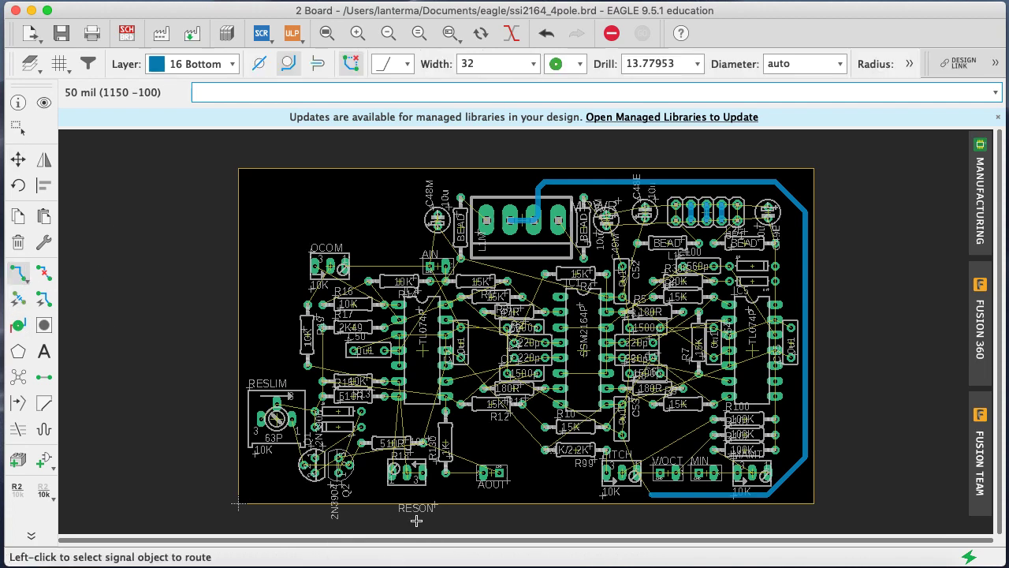
type("show gnd")
key("Return")
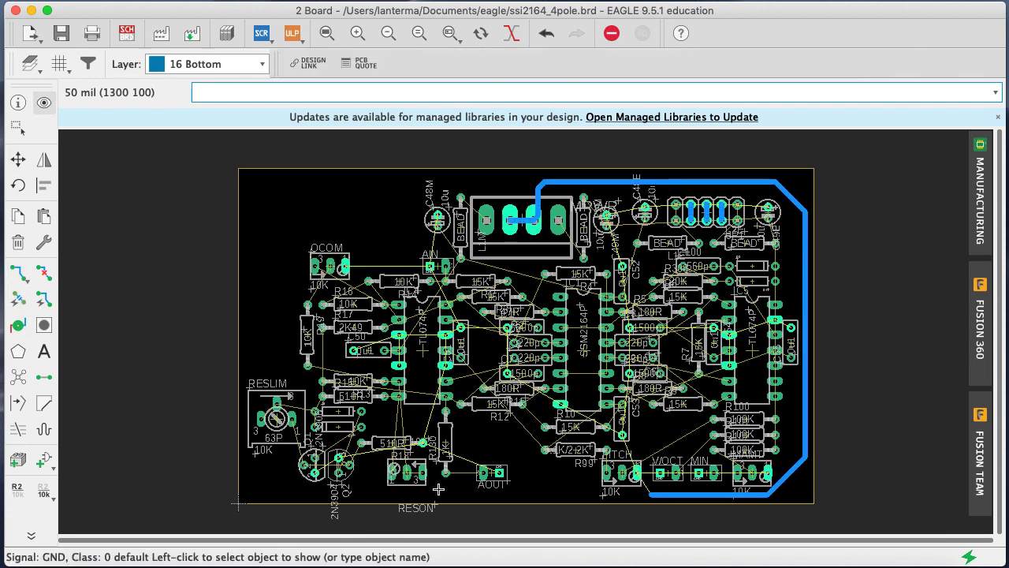
Move the RESLIM trimmer and the two diodes beside it slightly right, away from the board's left edge
left_click(19, 160)
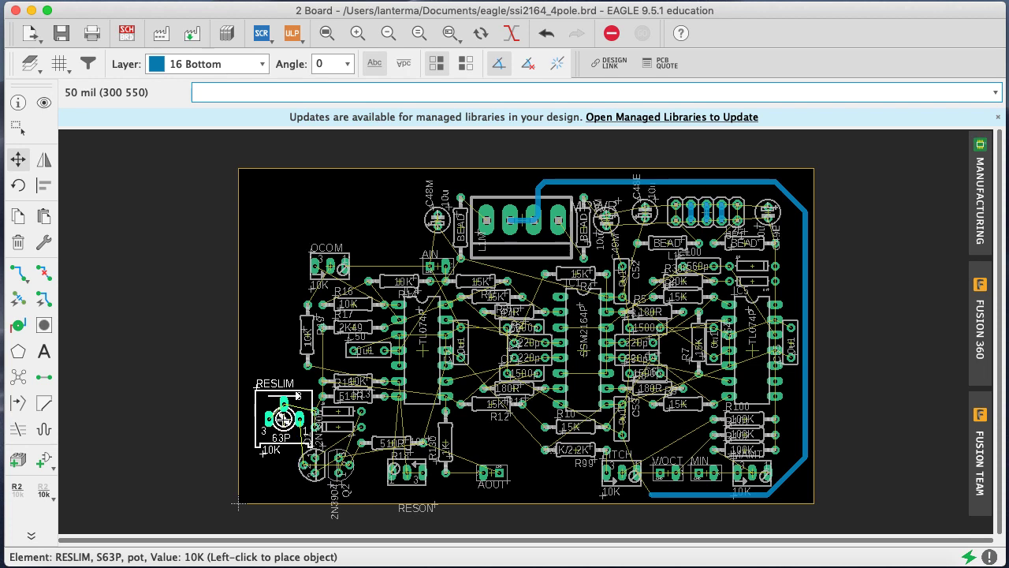
left_click(283, 418)
left_click(337, 411)
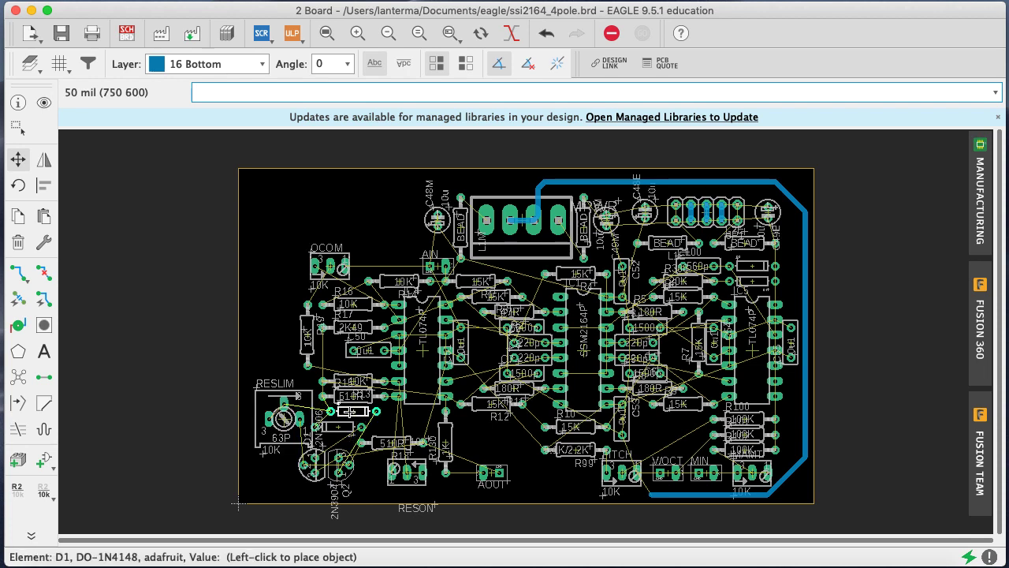
left_click(350, 410)
left_click(350, 426)
left_click(350, 427)
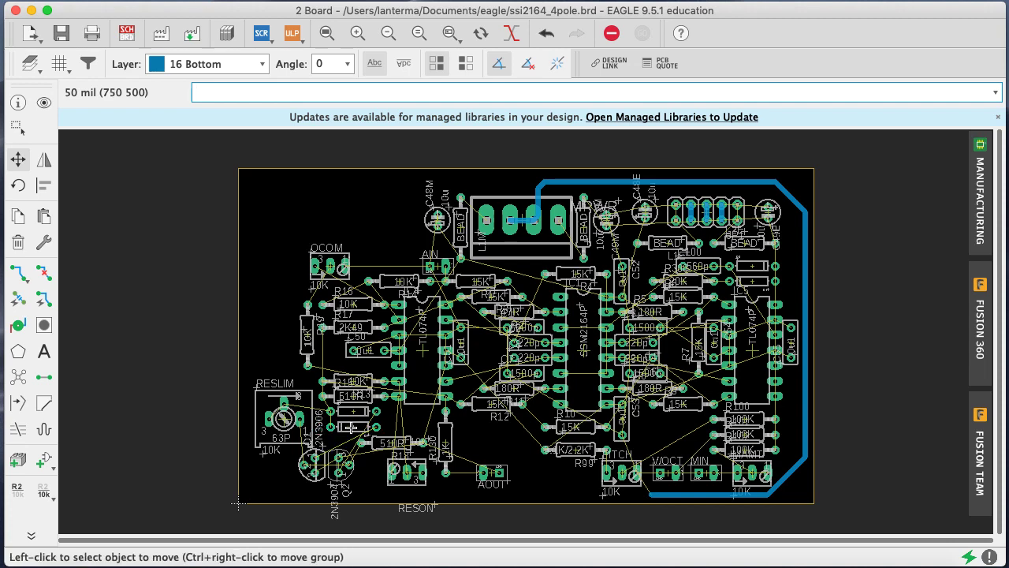
left_click(18, 272)
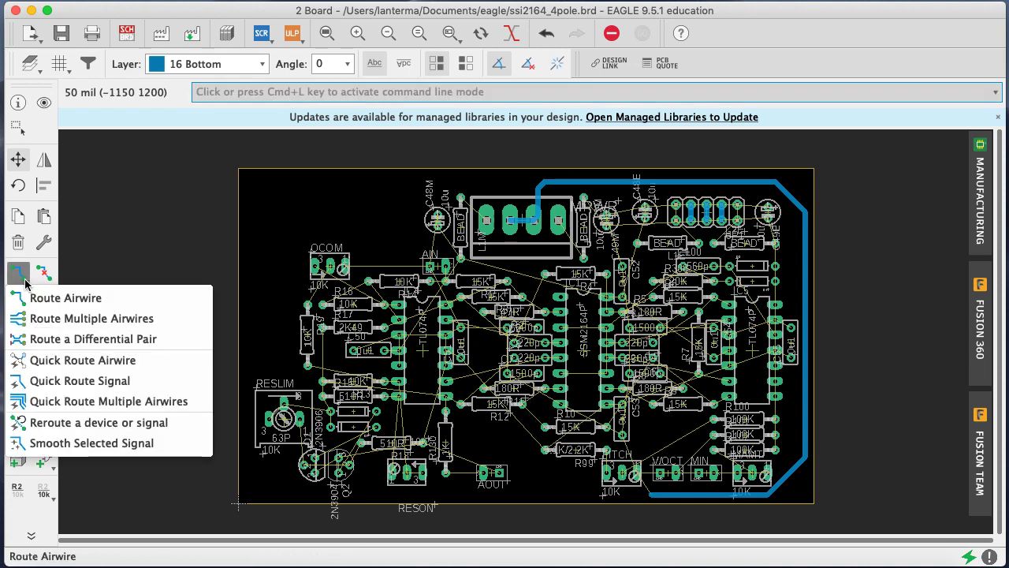
key("Escape")
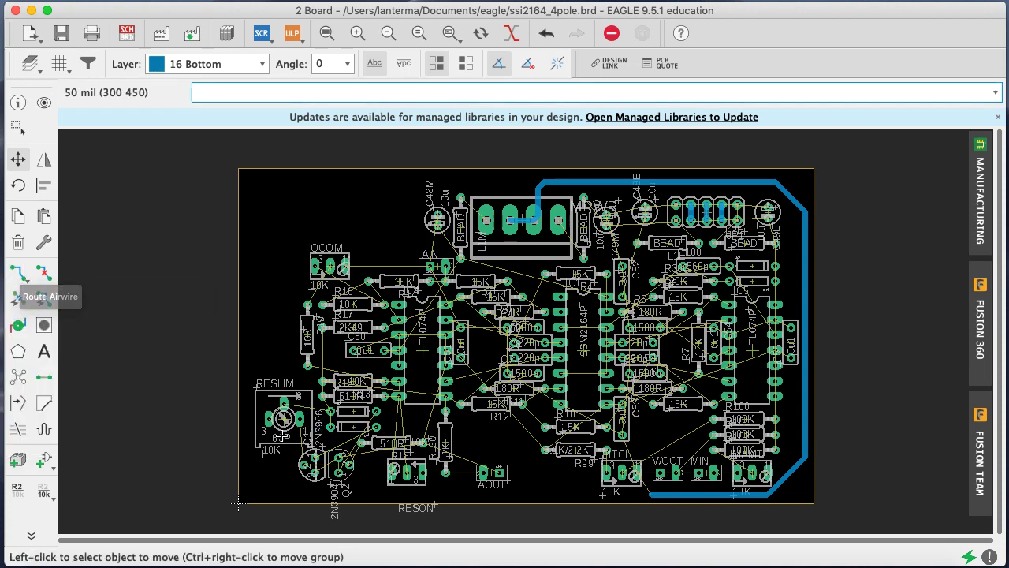
left_click(314, 465)
left_click(314, 465)
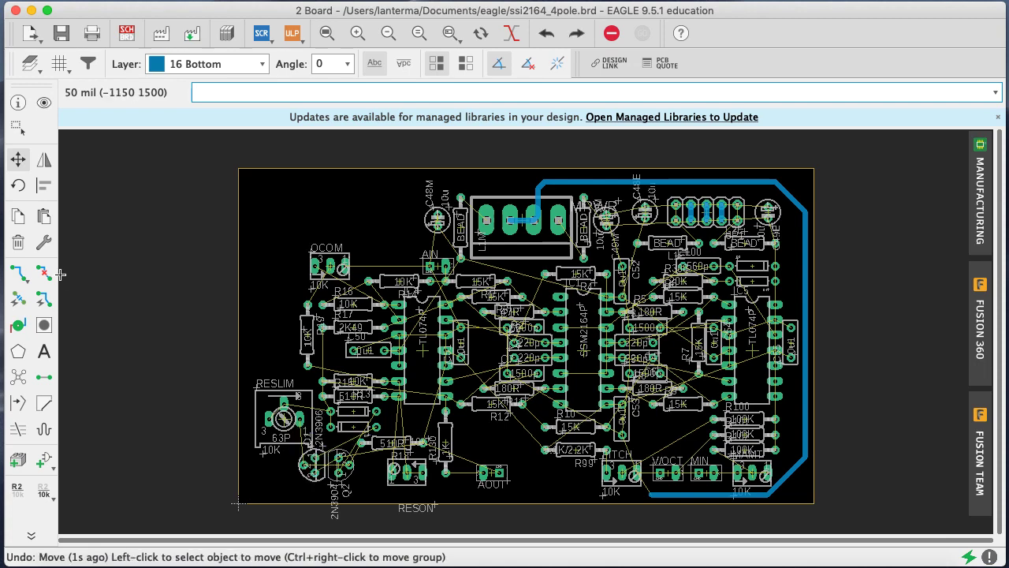
left_click(21, 276)
left_click(26, 280)
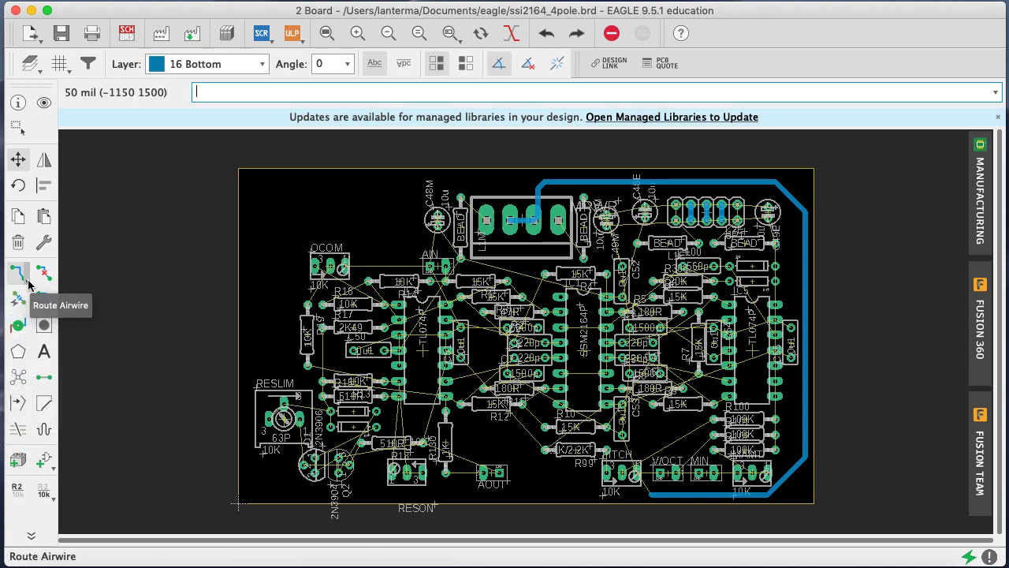
left_click(29, 283)
key("Escape")
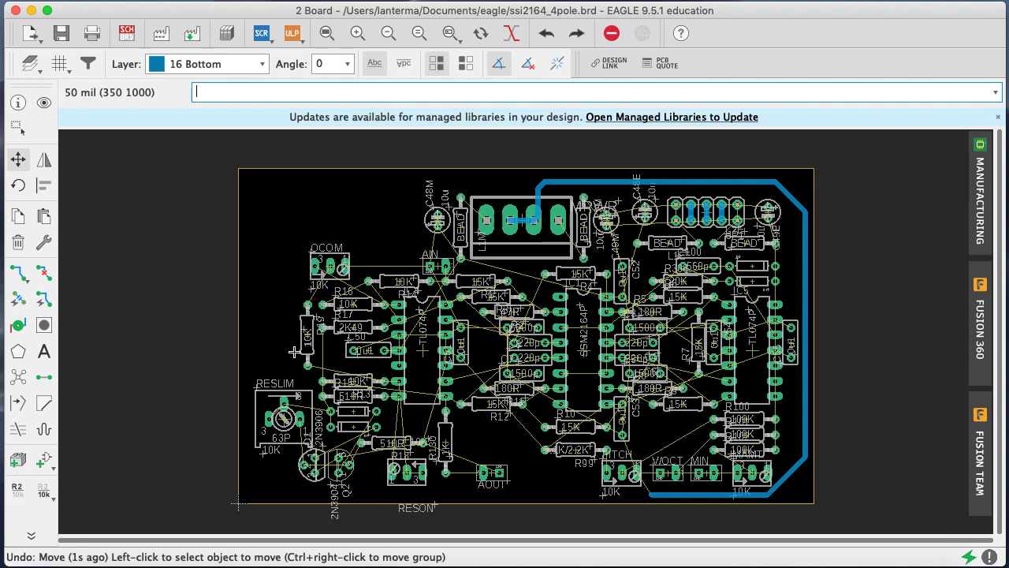
Route a 32 mil bottom-layer GND trace from Q1 around the board's left and upper edges to the MOTM connector and save the board
type("show gn")
key("Return")
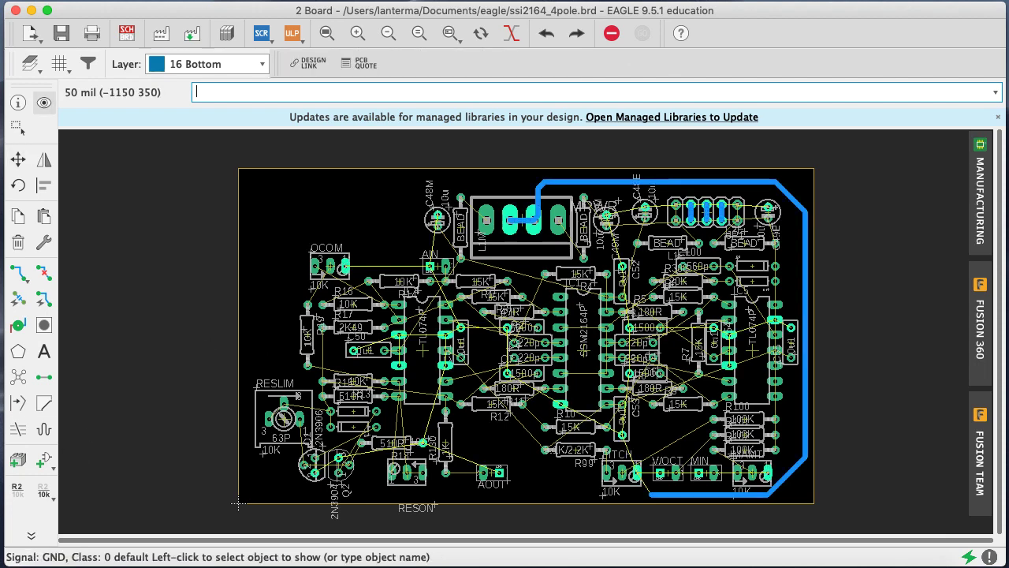
left_click(18, 273)
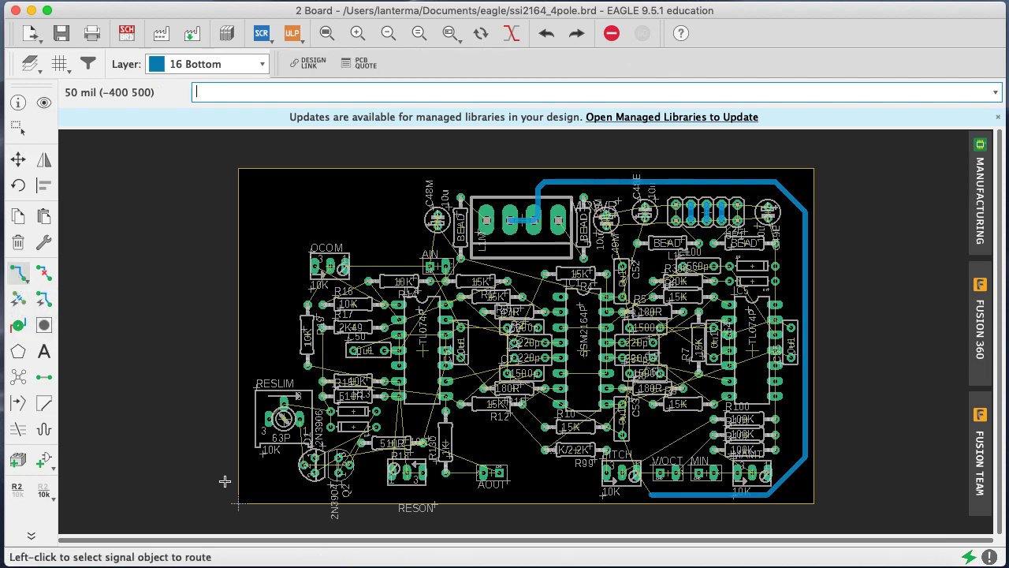
left_click(316, 473)
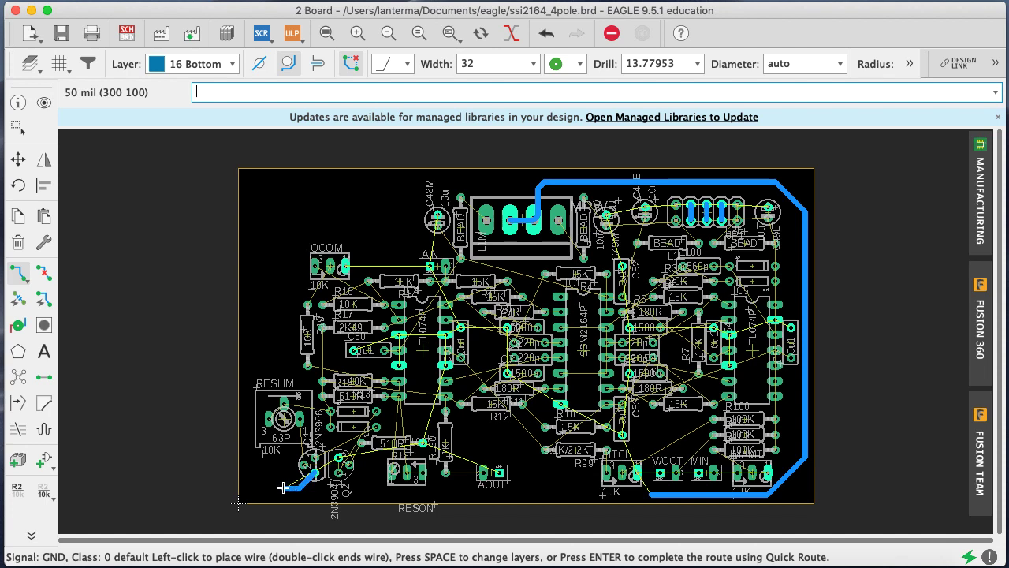
left_click(283, 488)
left_click(250, 454)
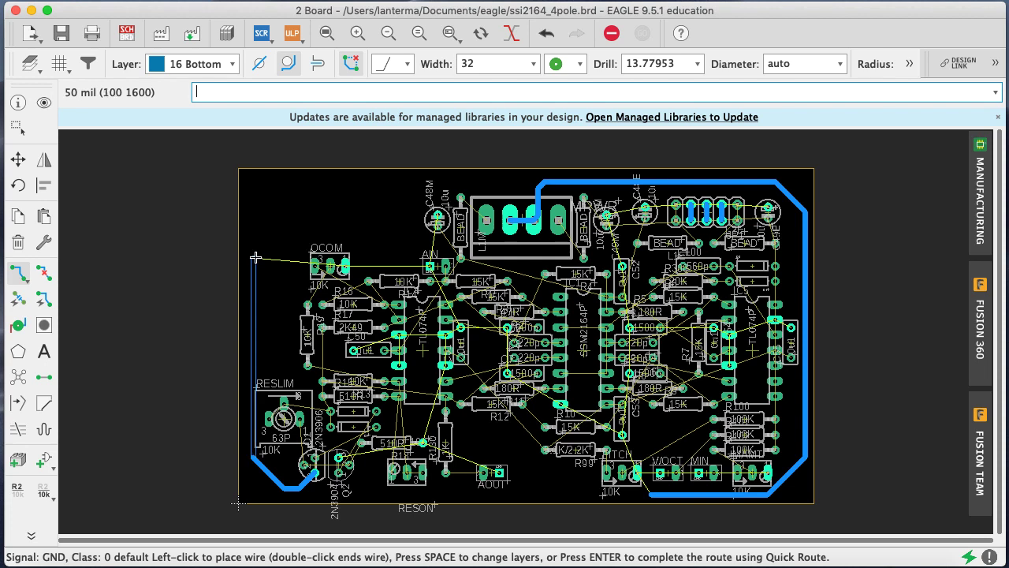
left_click(246, 212)
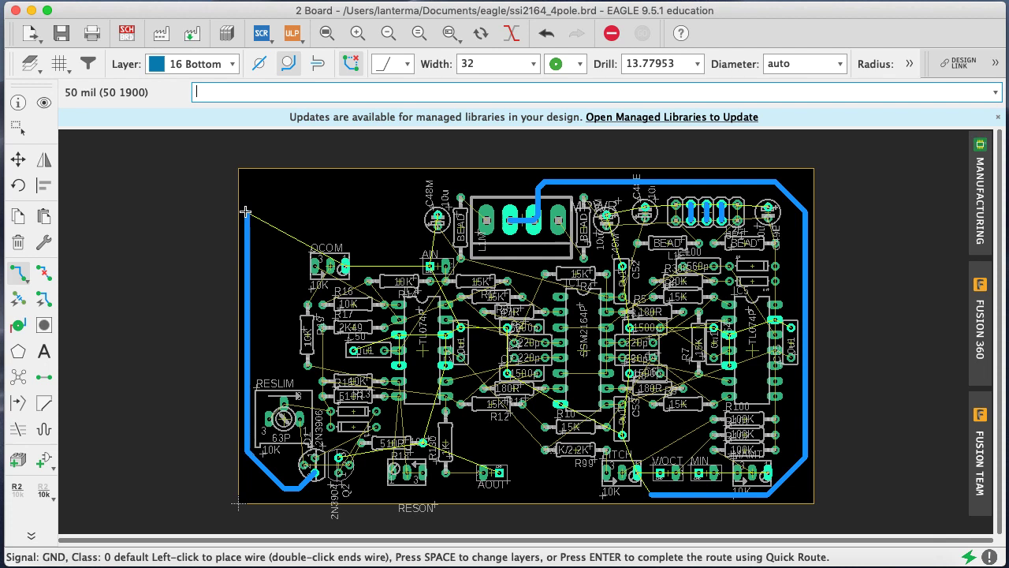
left_click(281, 182)
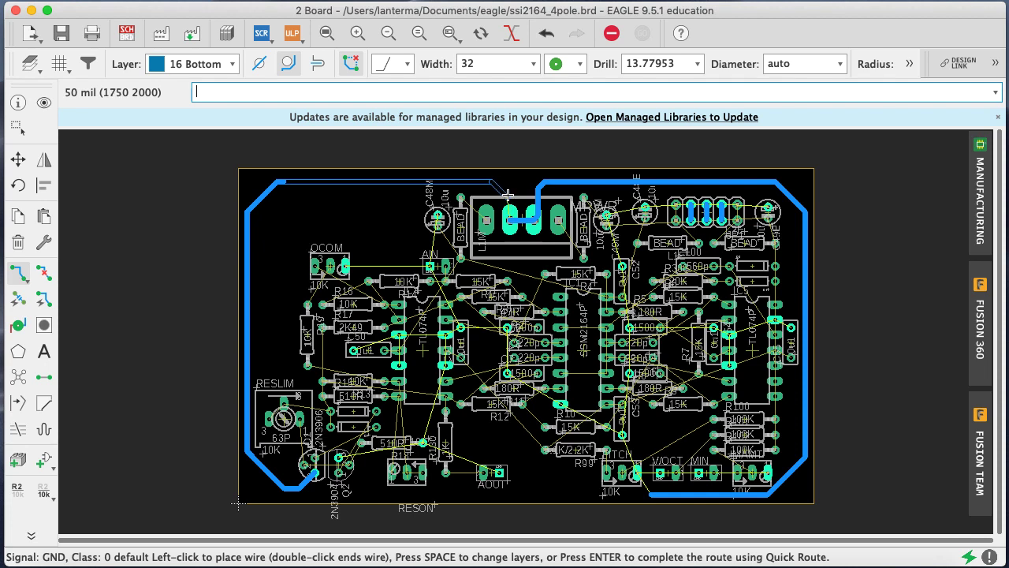
left_click(510, 219)
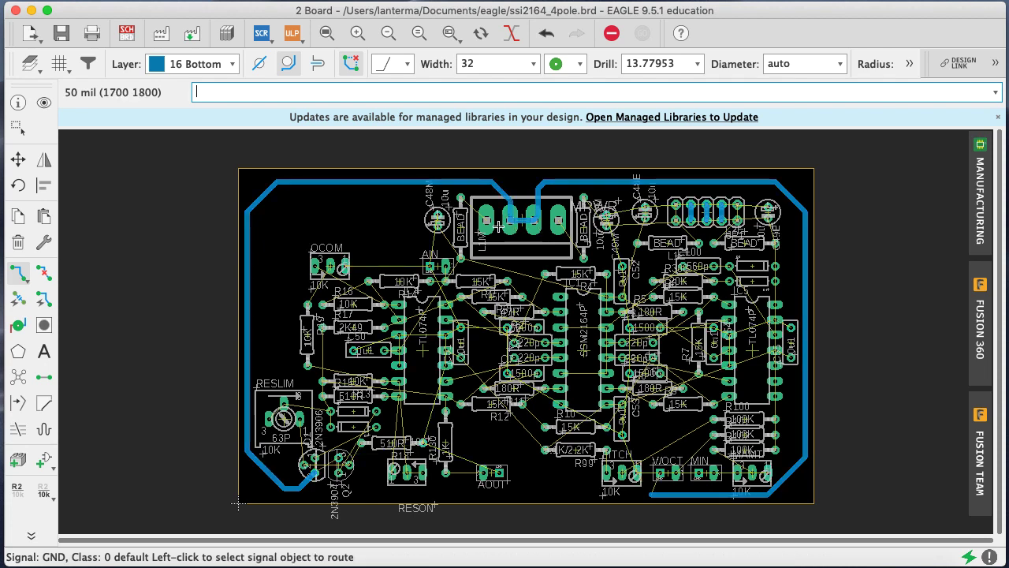
key("super+s")
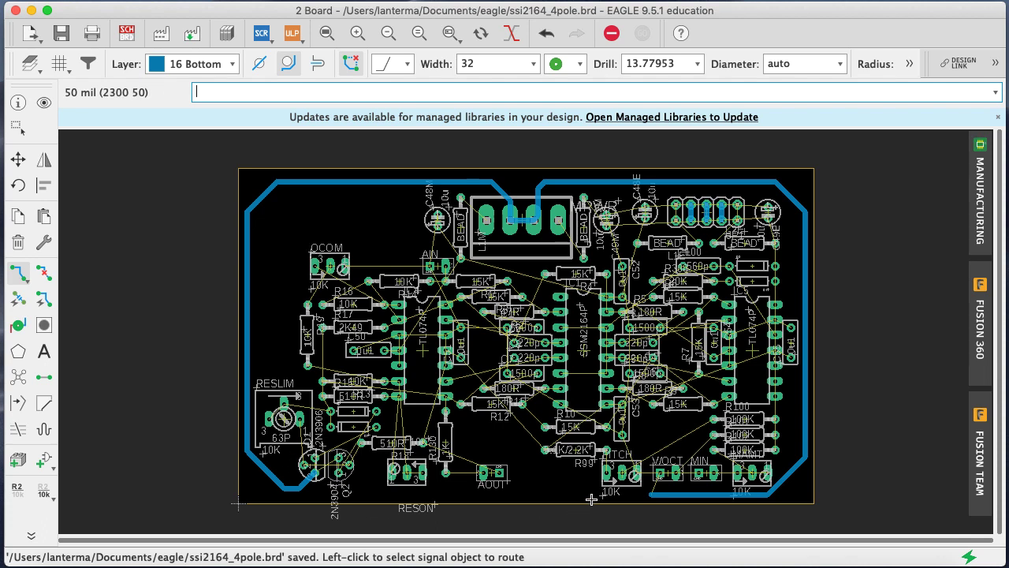
Highlight the V+ signal to examine which pads it connects
left_click(23, 278)
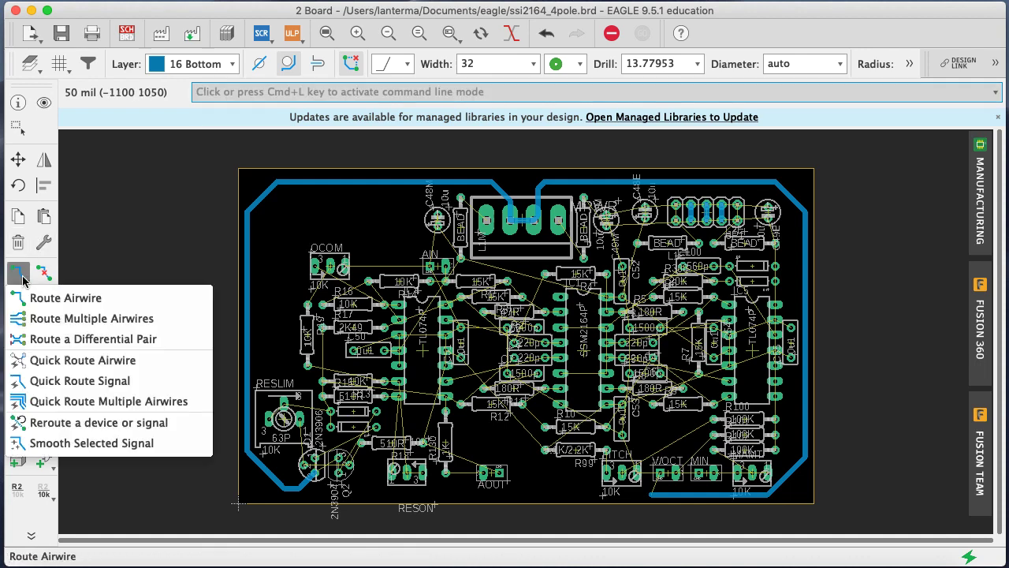
left_click(63, 297)
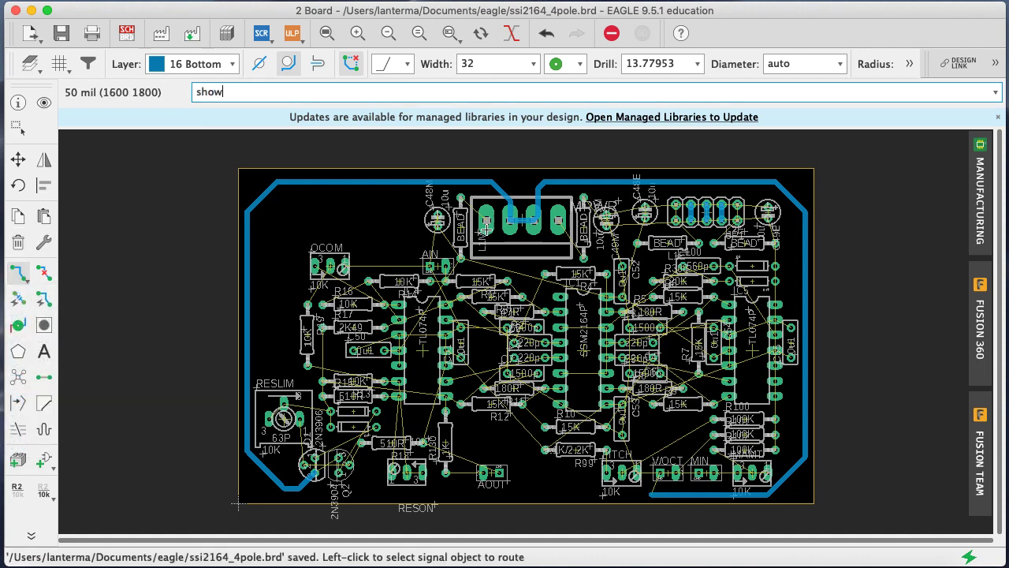
type("show v+")
key("Return")
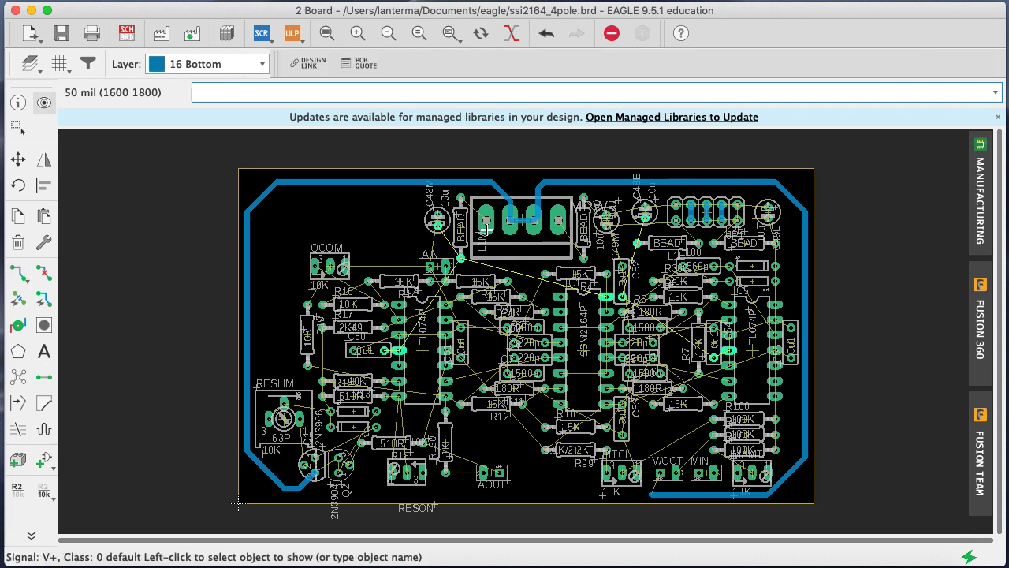
Route a 32 mil V+ trace on the top layer from capacitor C48M to the lower pad of the neighbouring ferrite bead
left_click(18, 272)
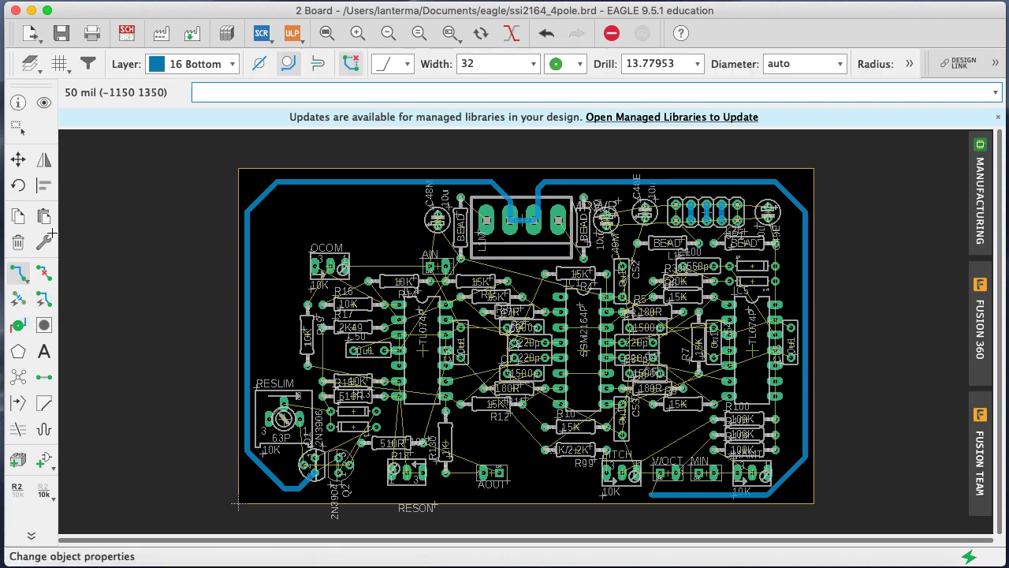
left_click(189, 64)
left_click(186, 45)
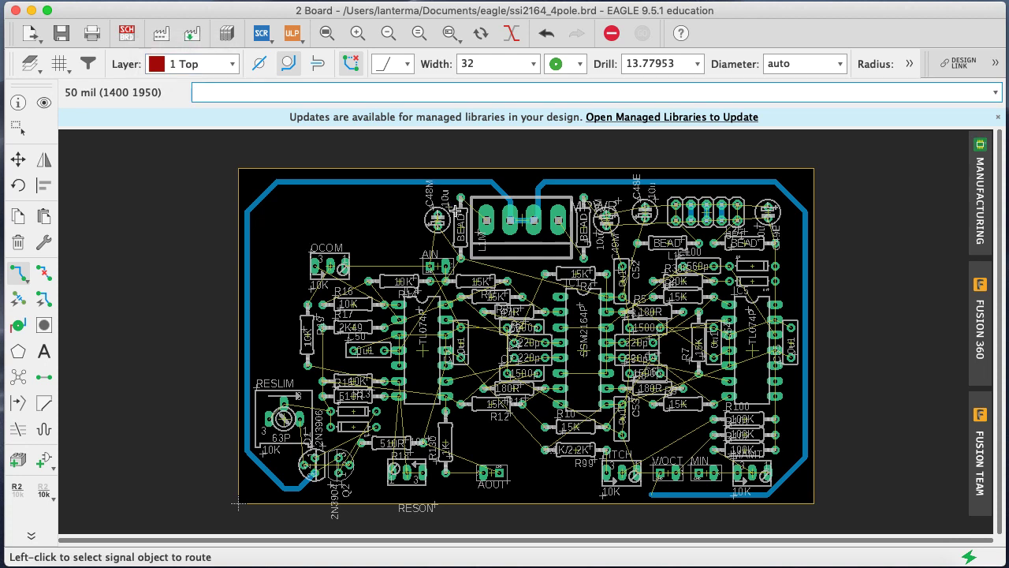
left_click(448, 235)
key("Escape")
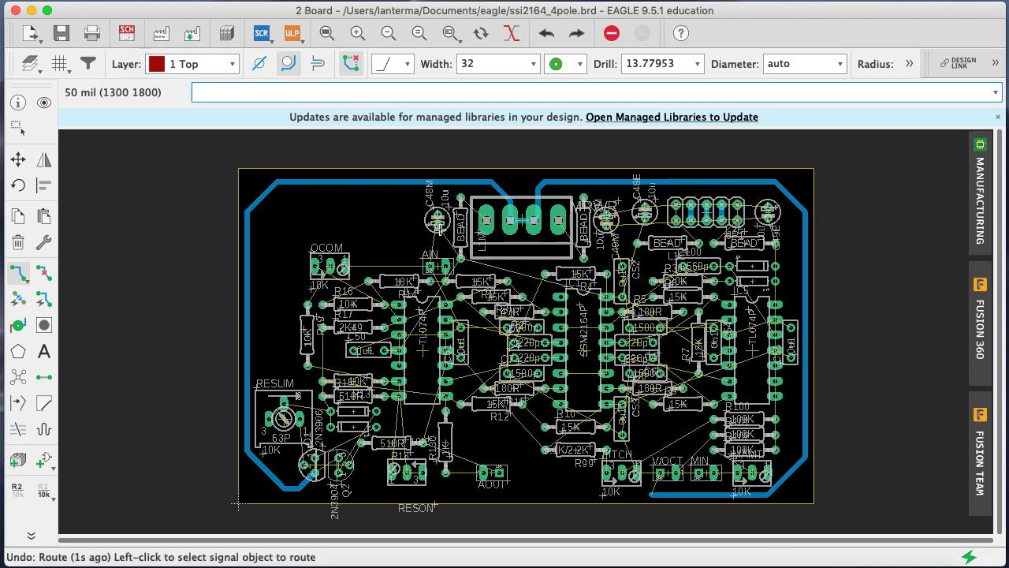
left_click(439, 227)
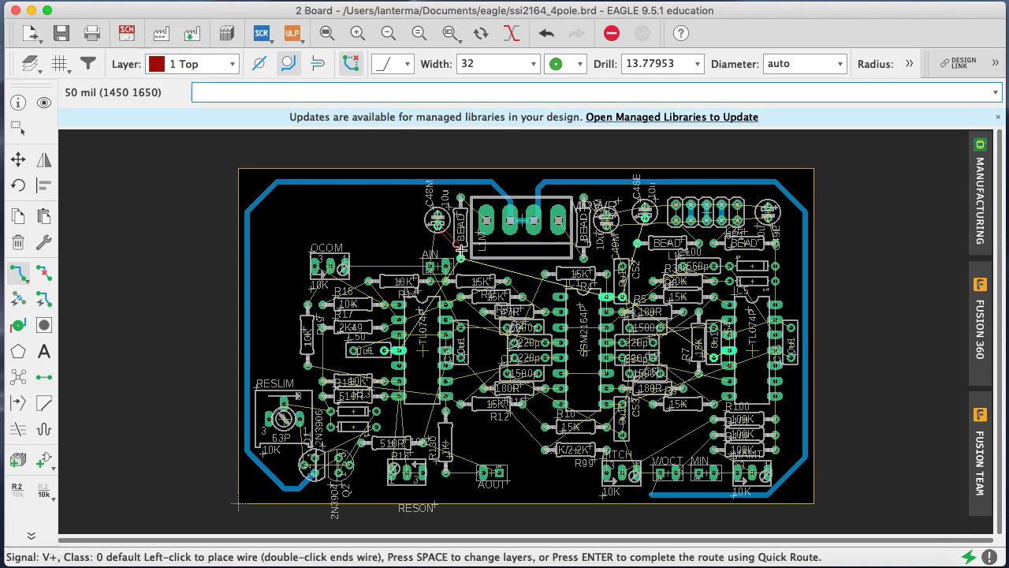
left_click(461, 258)
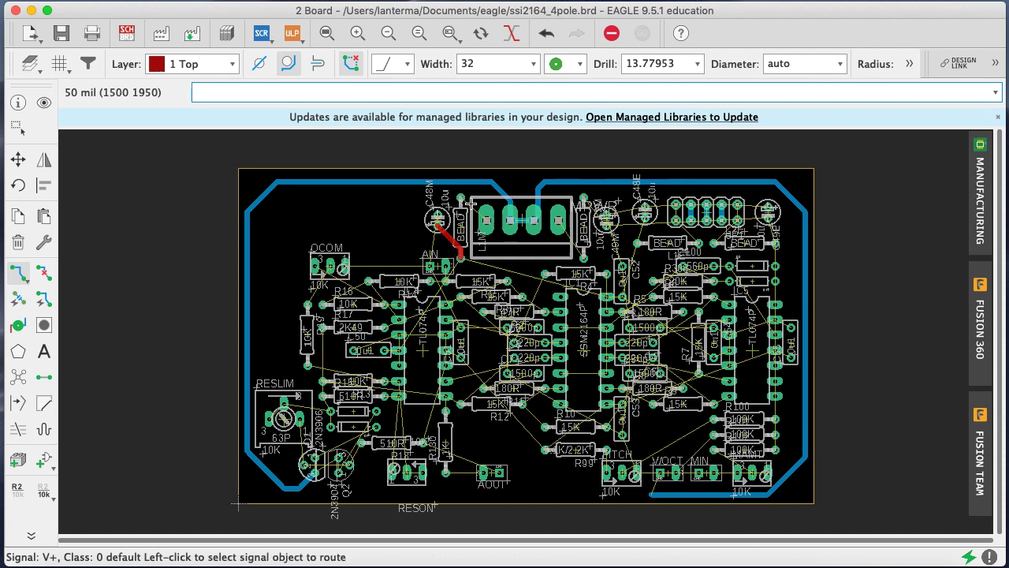
Route a top-layer trace between the MOTM connector's leftmost pin and the left bead's upper pad, and undo the trace begun from its rightmost pin
left_click(486, 220)
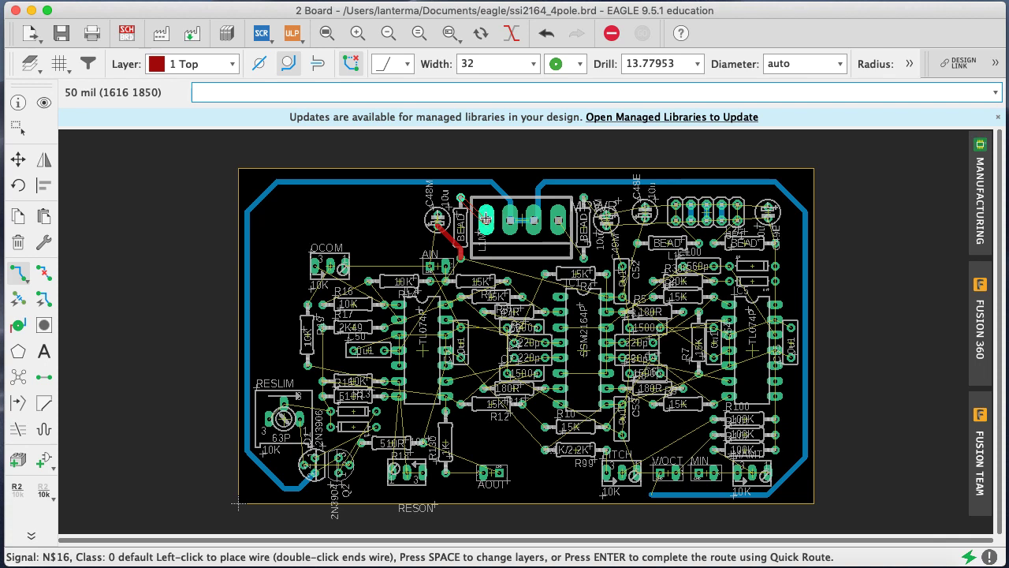
key("Return")
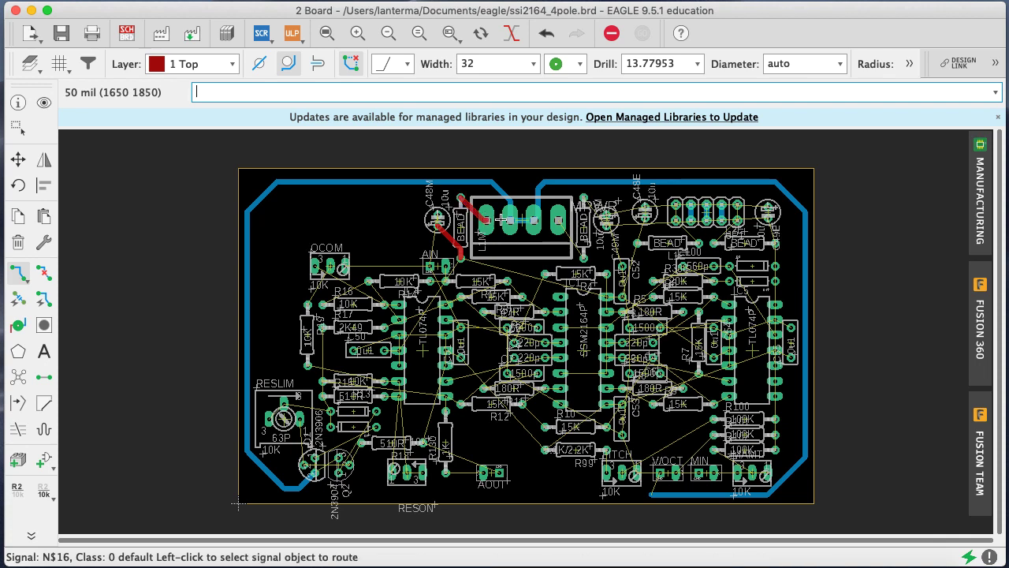
left_click(566, 232)
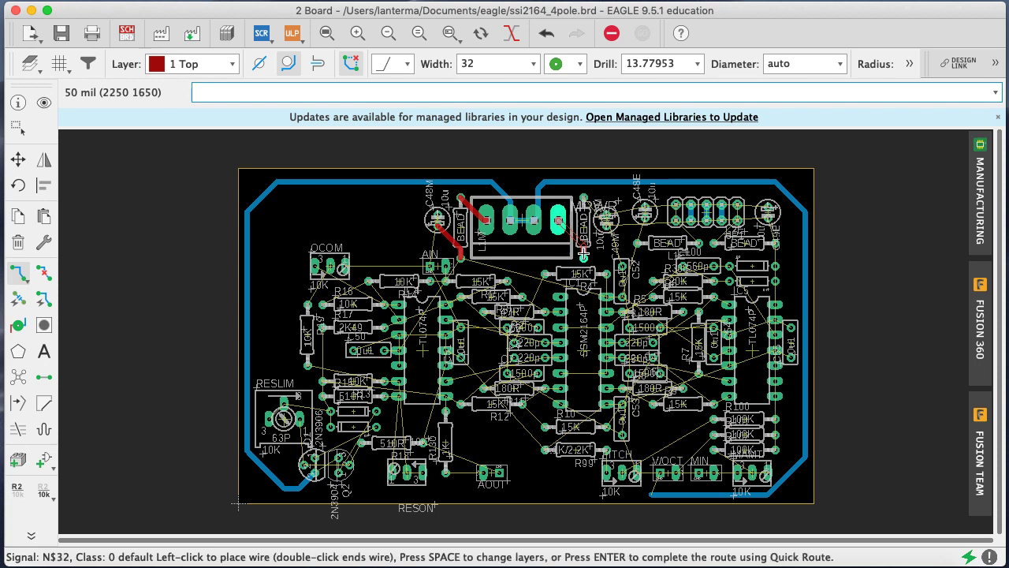
key("super+z")
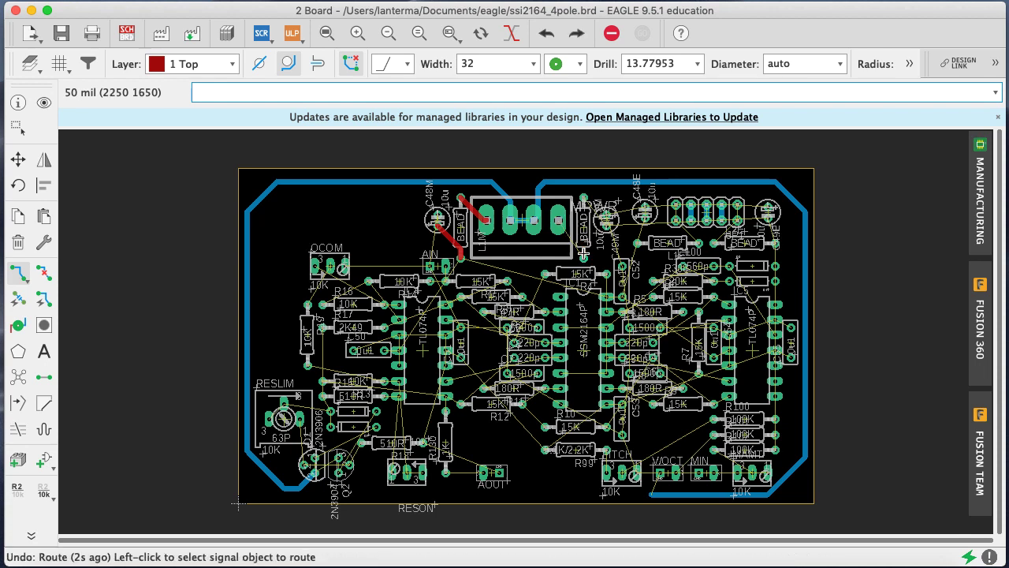
Rotate the ferrite bead to the right of the MOTM connector by 180° so that its two pads swap ends
type("rotate")
key("Return")
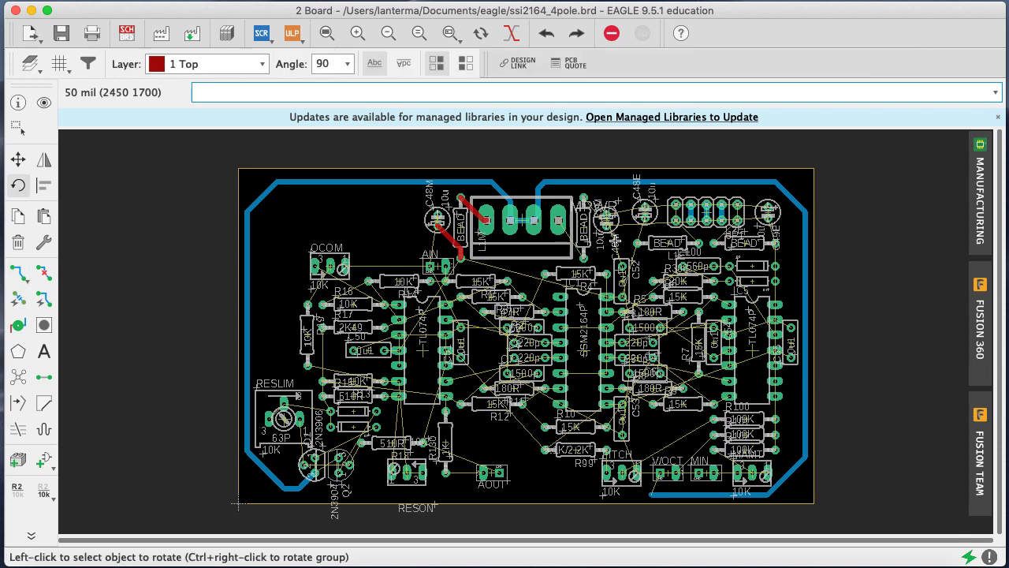
left_click(584, 226)
left_click(583, 227)
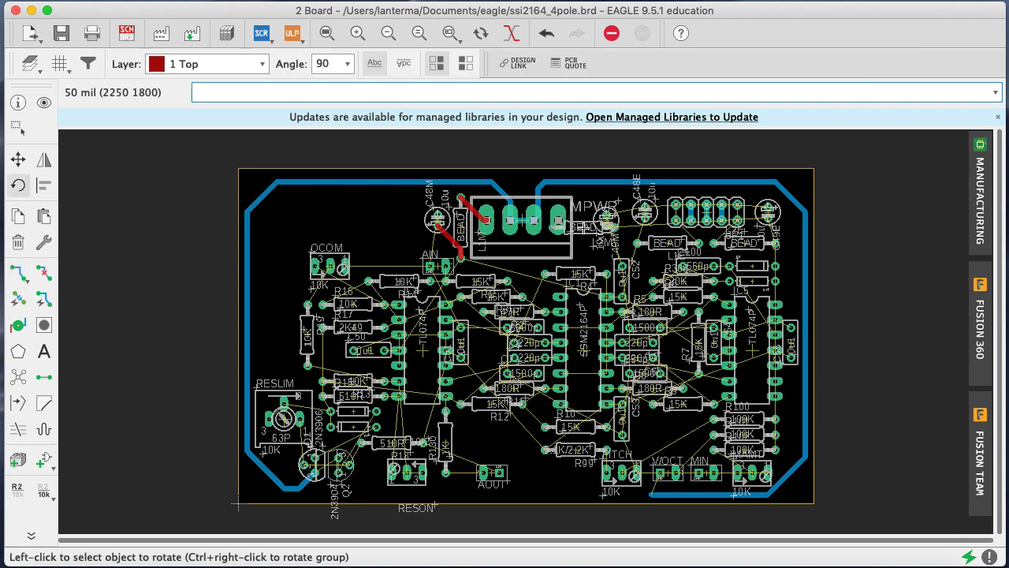
left_click(584, 227)
left_click(583, 227)
left_click(584, 227)
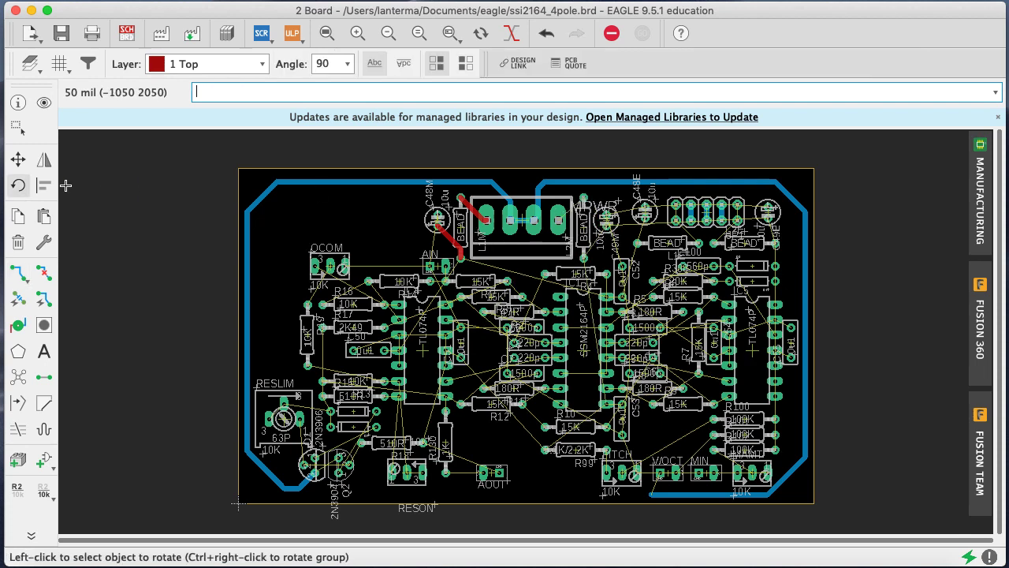
left_click(22, 161)
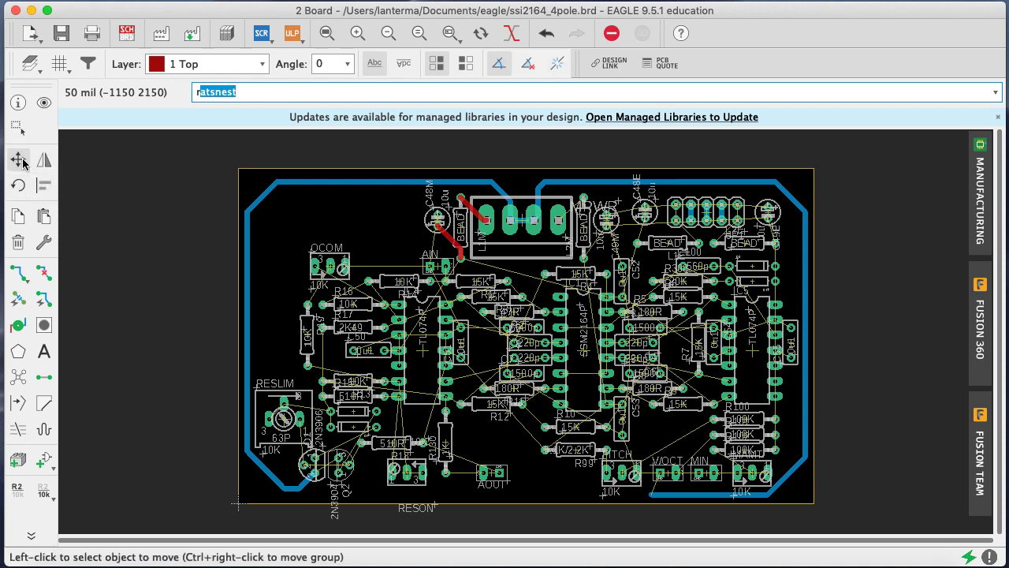
Route 32 mil top-layer traces from the MOTM connector's rightmost pin to the right bead's upper pad and from the neighbouring capacitor to its lower pad
left_click(17, 272)
left_click(66, 298)
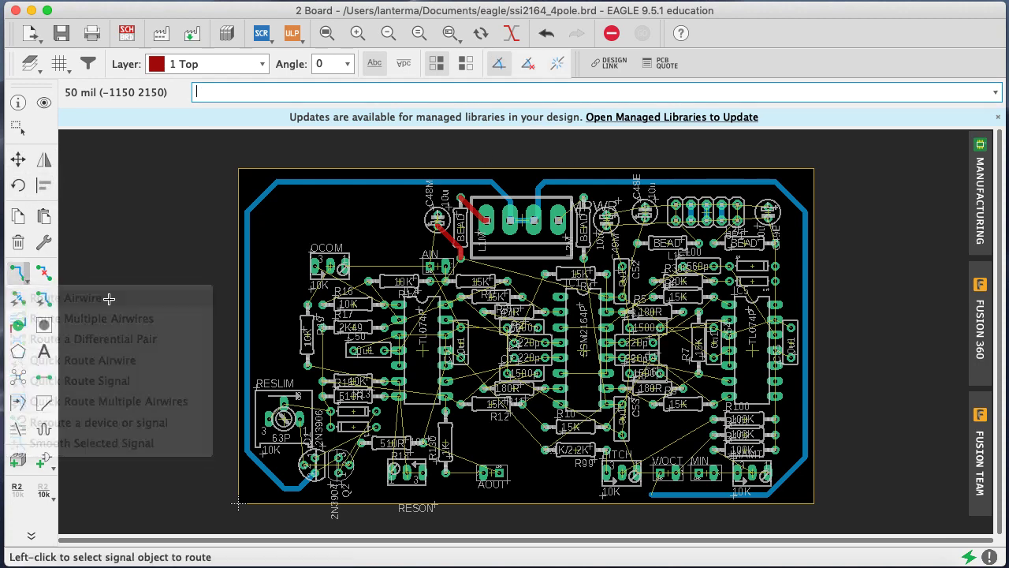
left_click(563, 219)
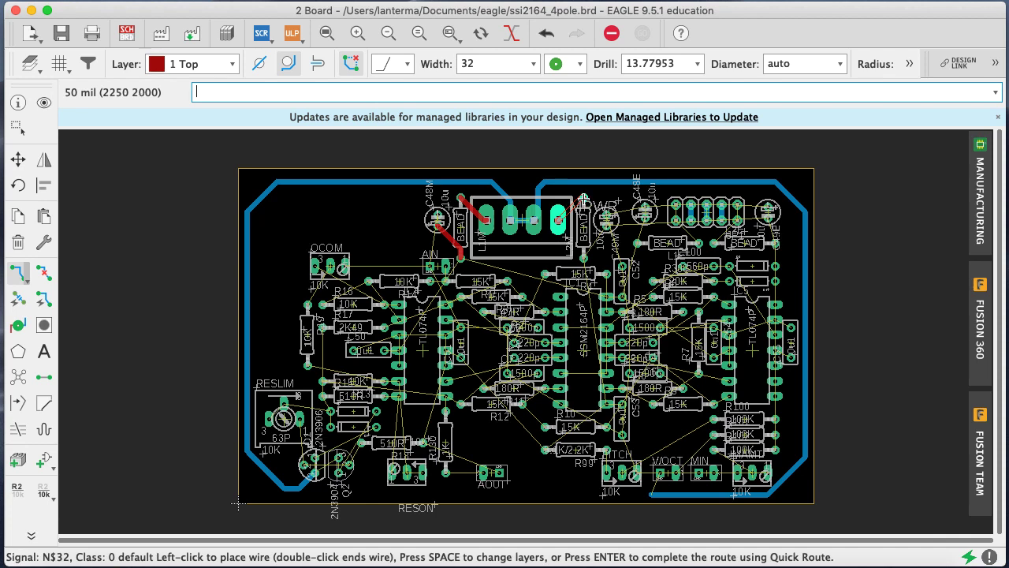
double_click(584, 198)
left_click(601, 235)
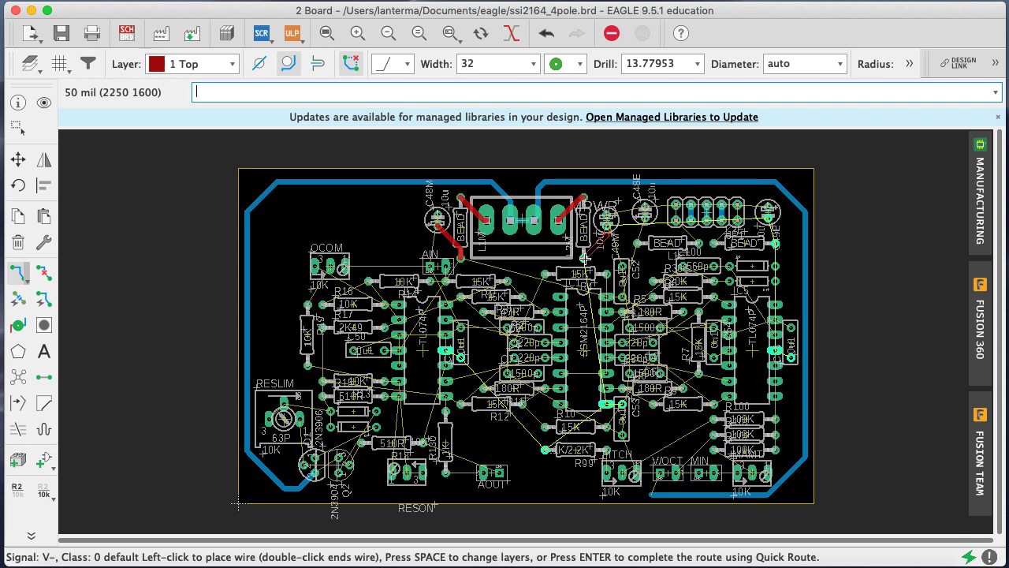
double_click(584, 258)
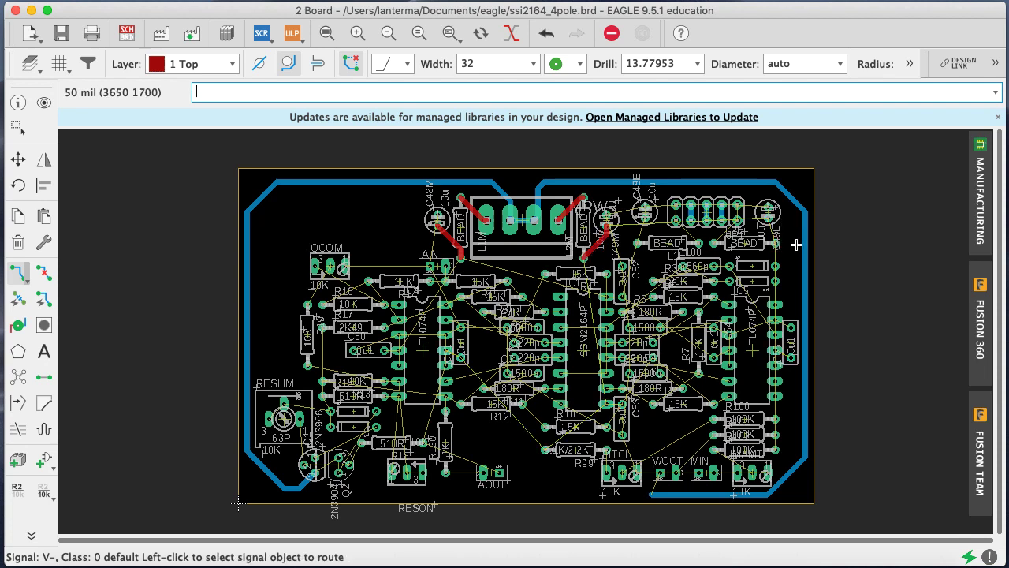
Route top-layer traces from the rightmost 10u capacitor to the rightmost bead's right pad and from the ten-pin header's rightmost pin pair to its left pad
left_click(771, 229)
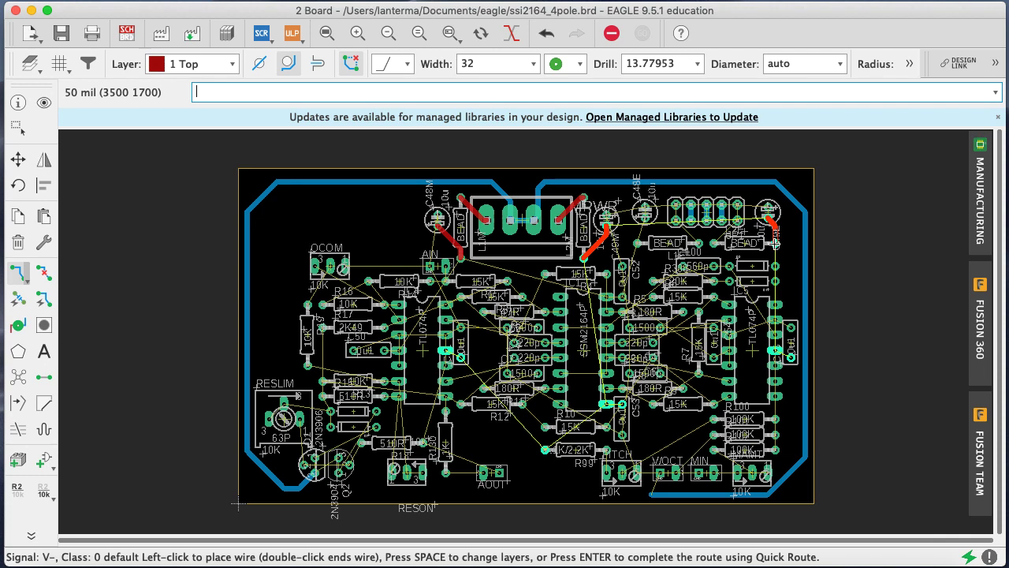
left_click(776, 245)
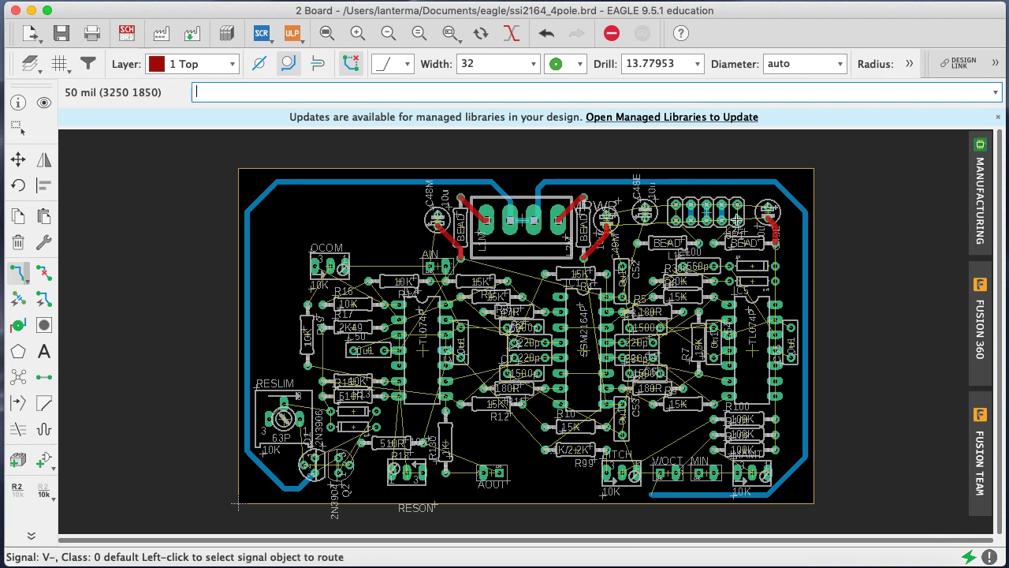
left_click(724, 235)
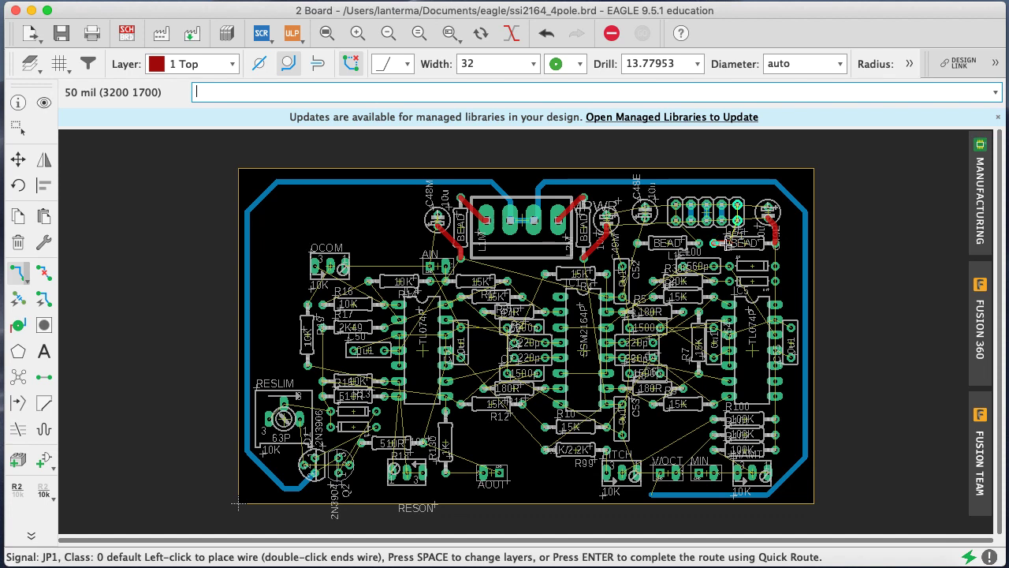
key("Escape")
left_click(737, 210)
left_click(737, 220)
left_click(726, 238)
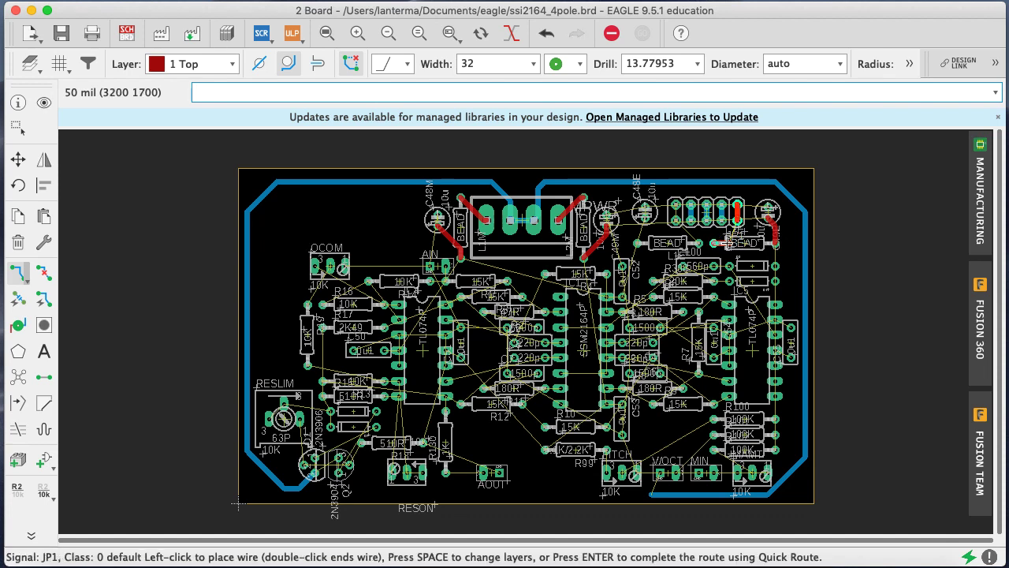
left_click(738, 213)
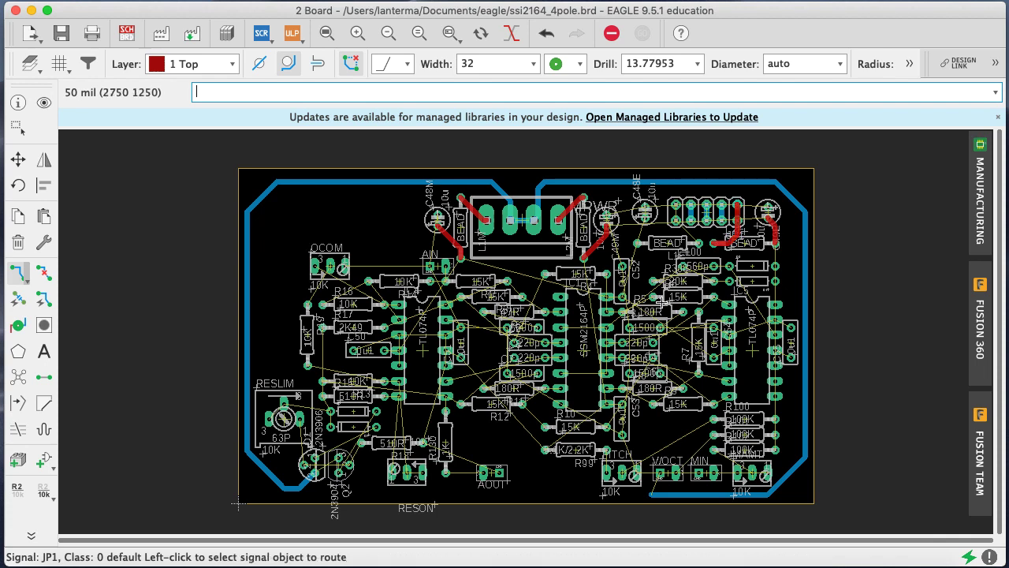
Join the ten-pin header's leftmost pin pair on the top layer, route it to the right pad of the bead below, and save the board
left_click(676, 205)
left_click(676, 221)
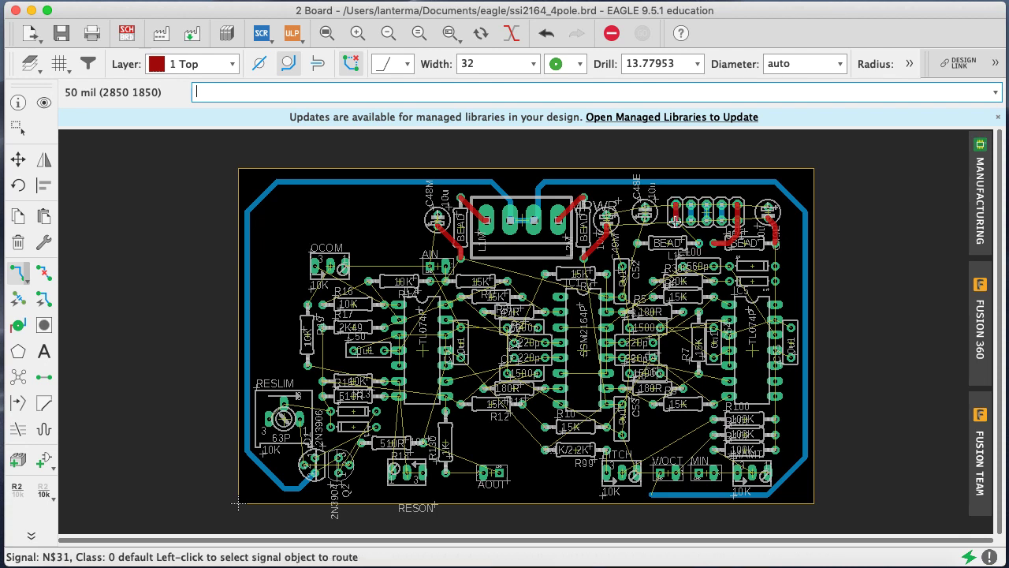
left_click(676, 230)
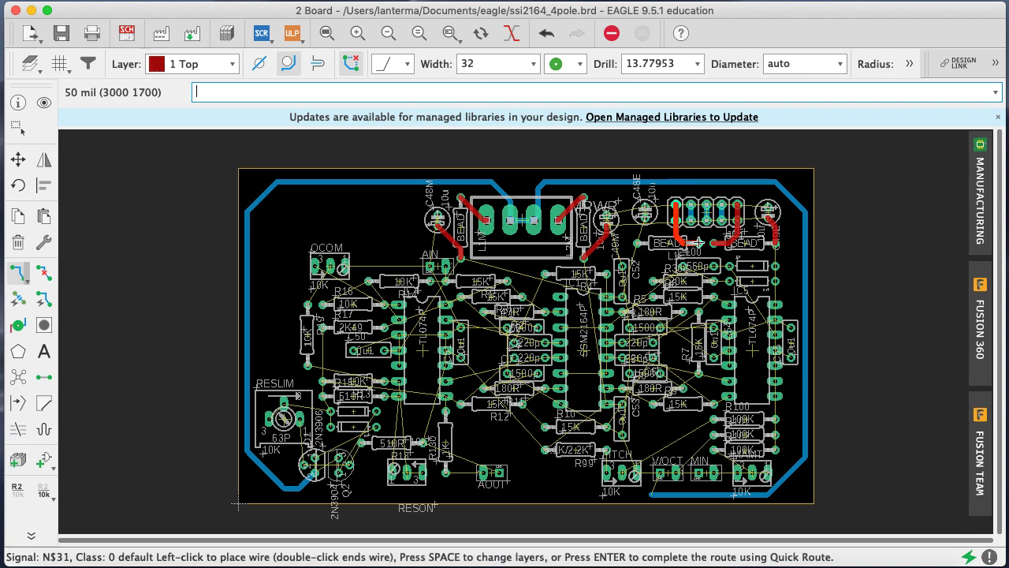
left_click(699, 244)
key("super+s")
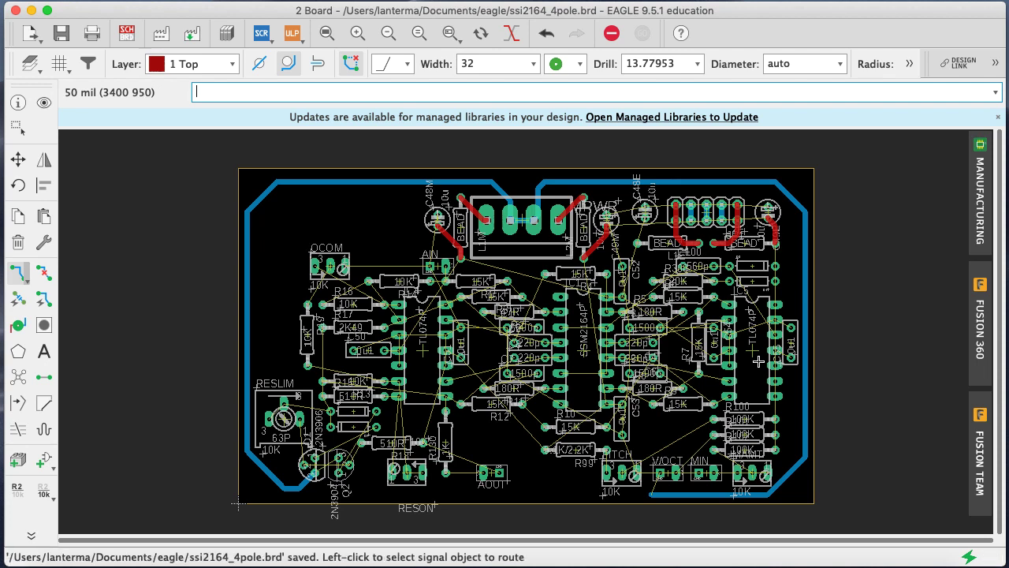
Highlight the GND signal to examine which pads it connects
type("show gnd")
key("Return")
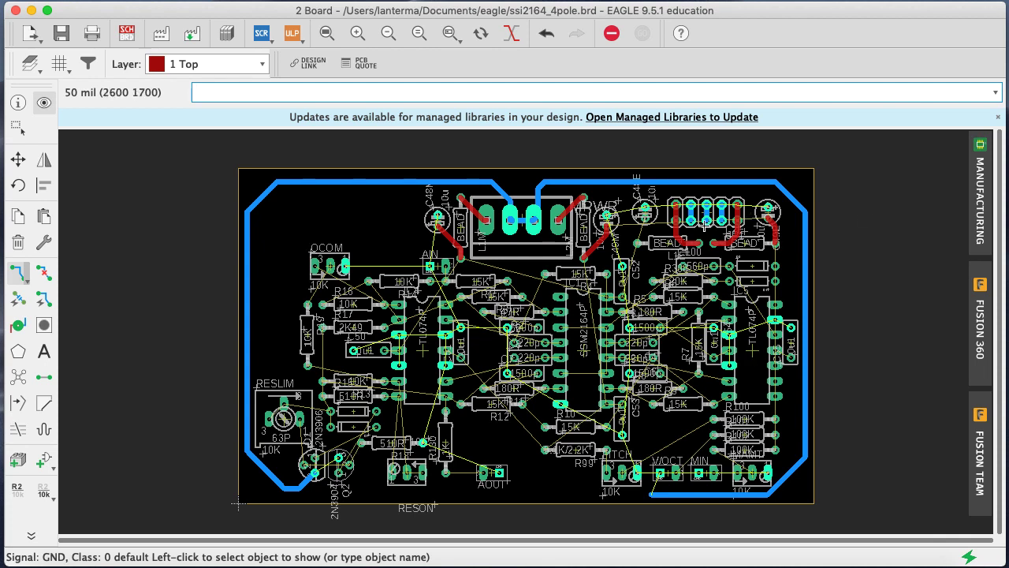
Try a top-layer GND trace between the header's upper middle pins and undo it
left_click(18, 273)
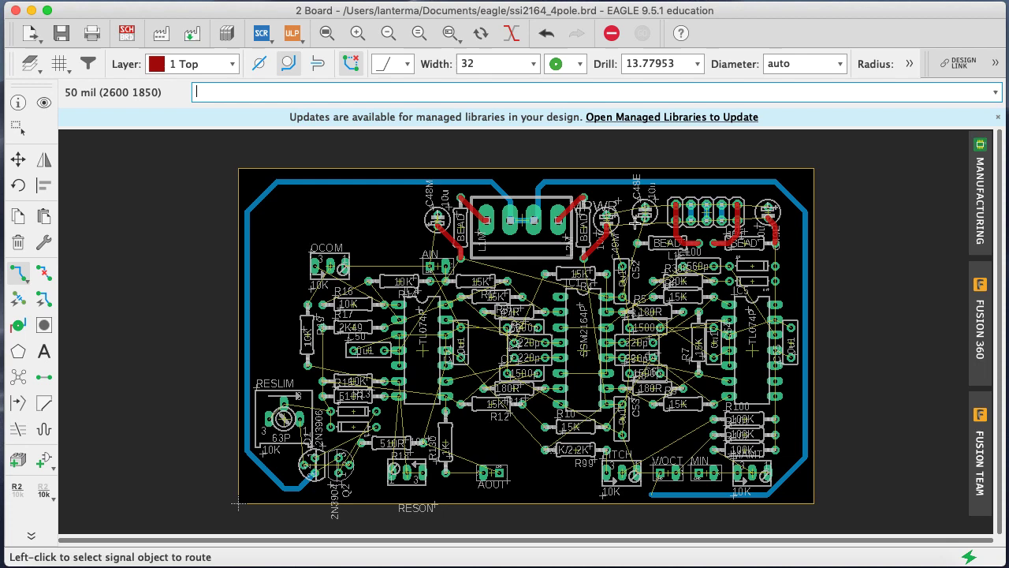
left_click(703, 203)
key("Escape")
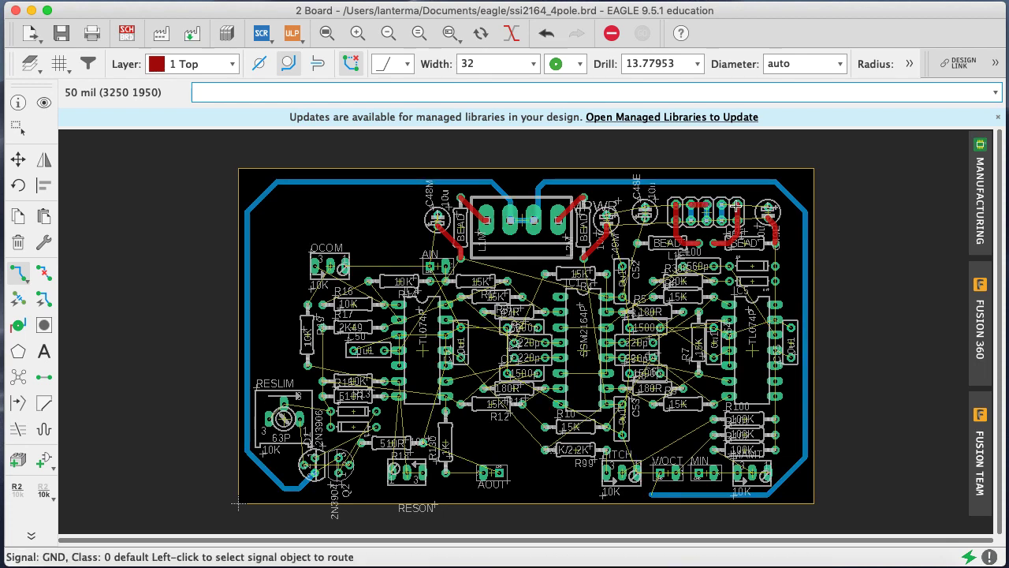
key("super+z")
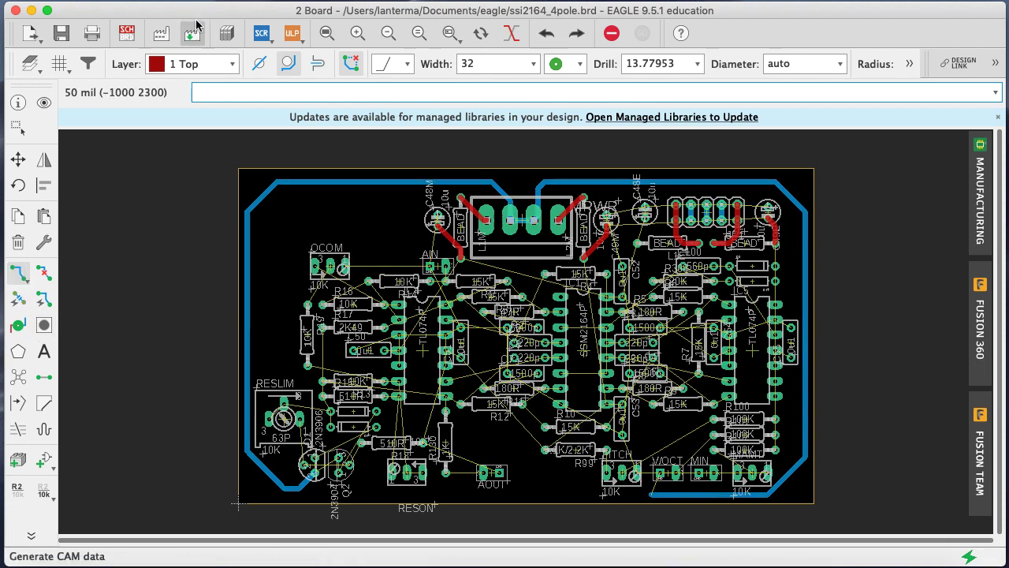
Switch routing to layer 16 Bottom and link the header's three upper middle GND pins with 32 mil traces
left_click(197, 64)
left_click(192, 82)
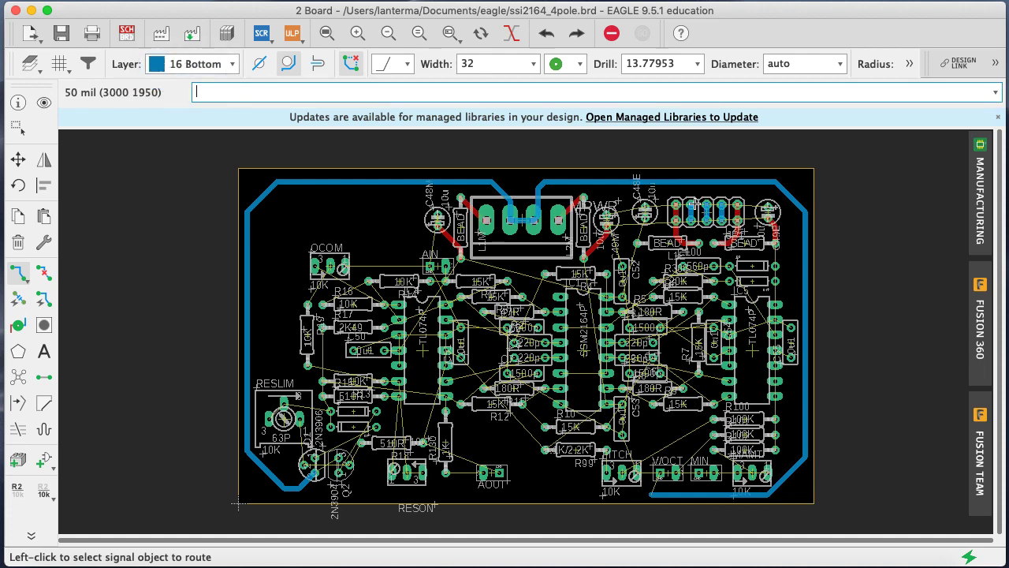
left_click(692, 205)
left_click(706, 205)
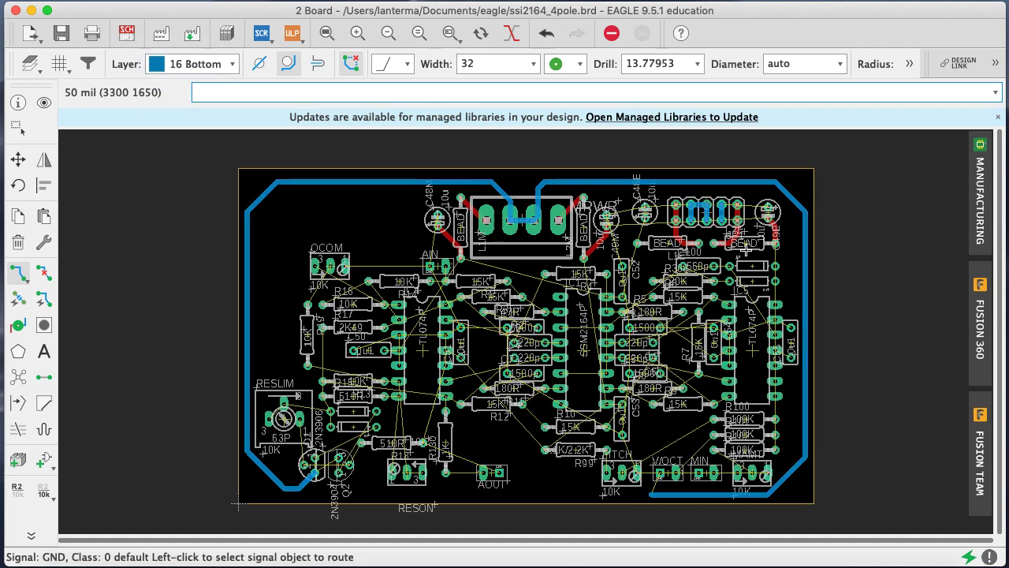
left_click(724, 206)
left_click(706, 205)
Route two bottom-layer GND traces from the outer middle pins of the header's upper row to the GND trace along the board's upper edge
left_click(686, 202)
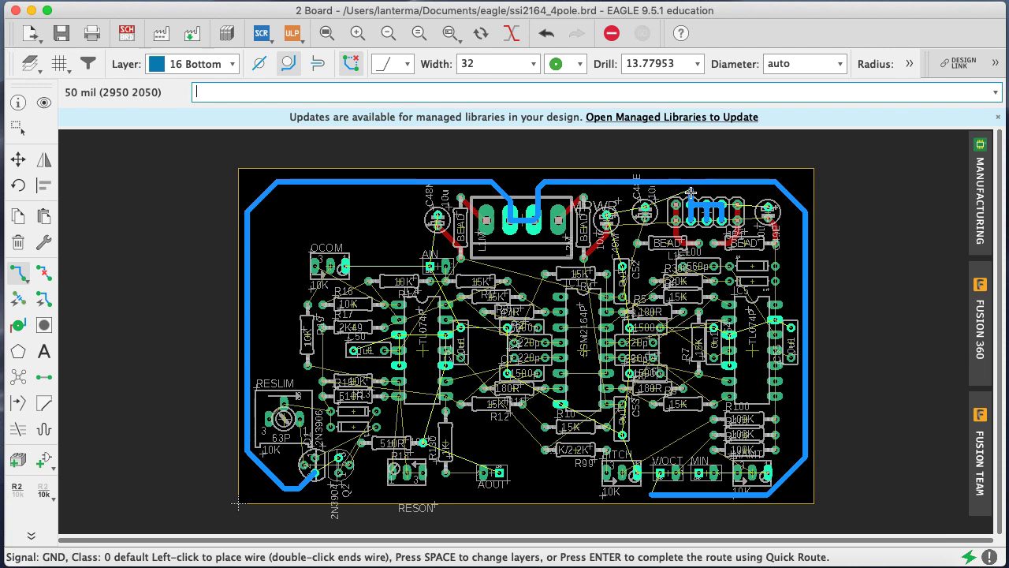
left_click(680, 184)
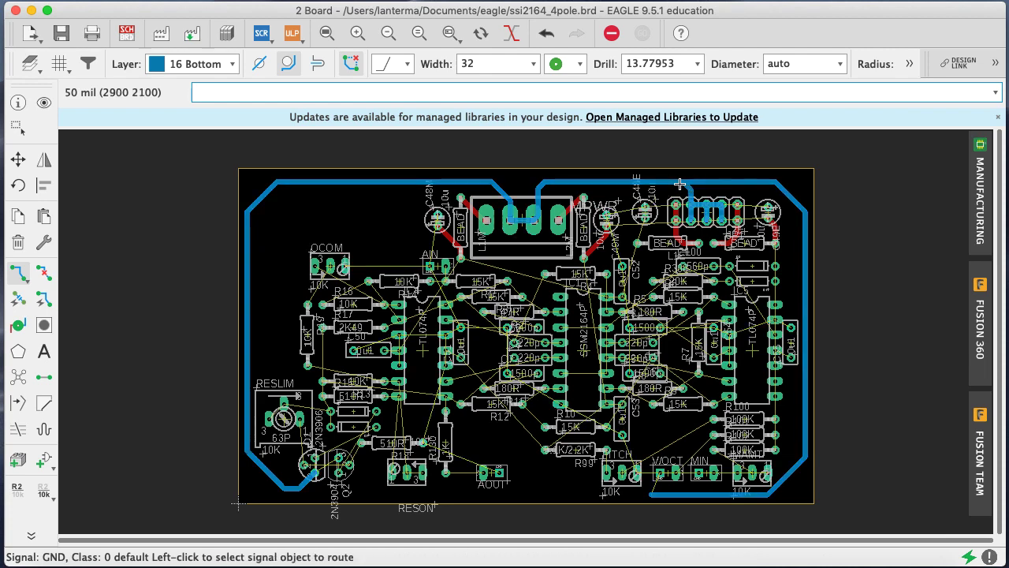
left_click(736, 206)
key("Escape")
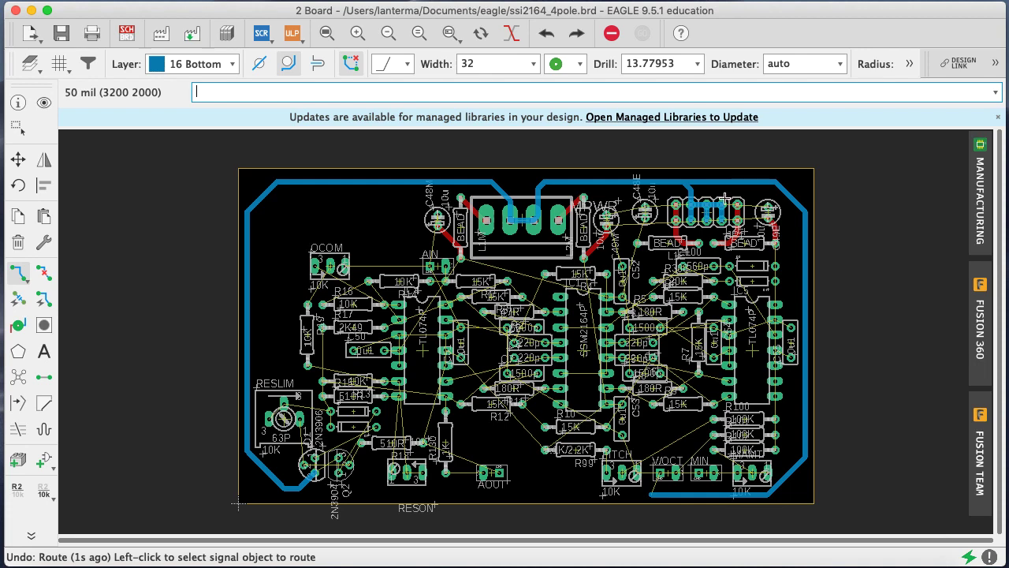
left_click(726, 184)
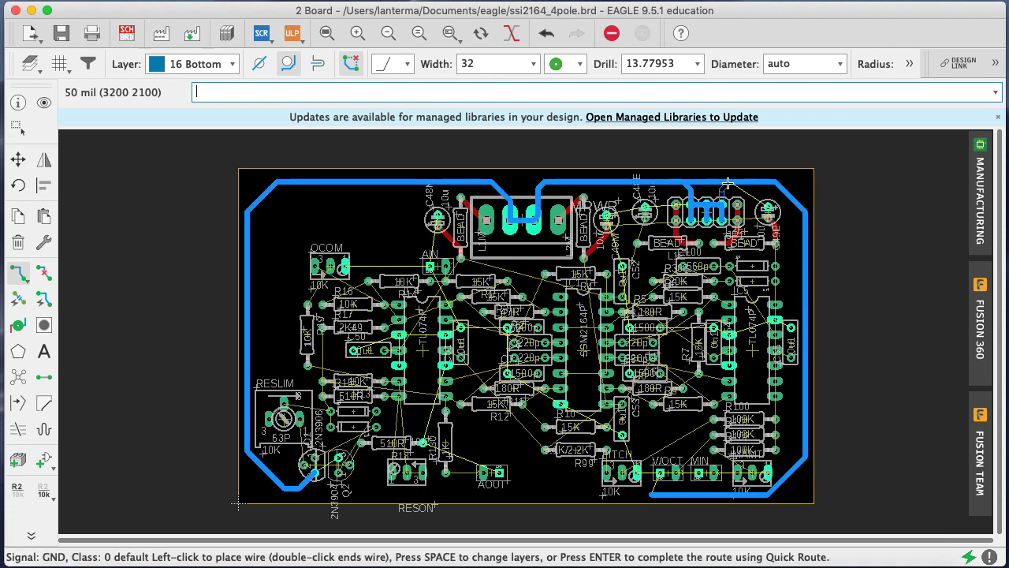
key("Escape")
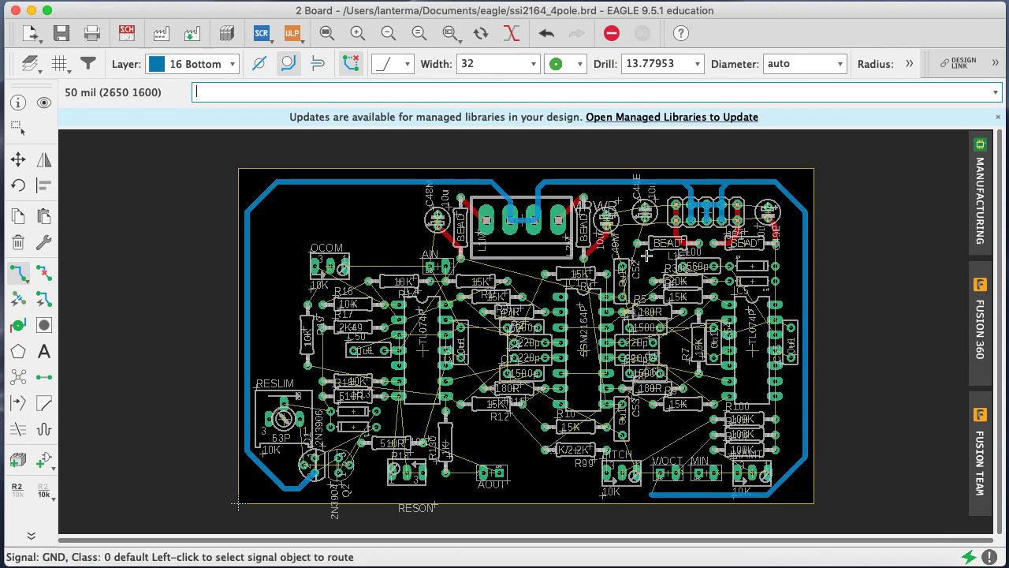
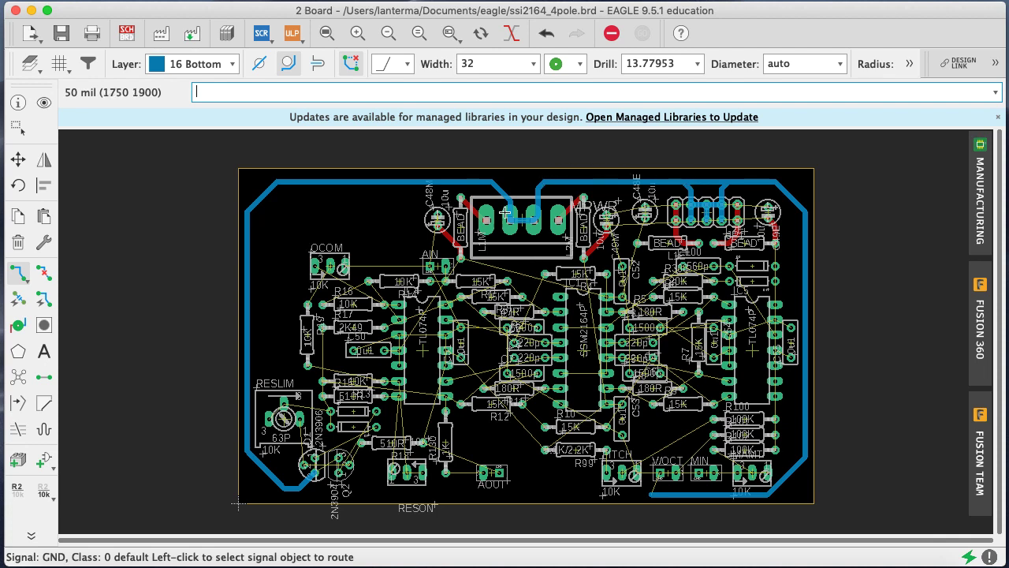
Move the GND trace's upper-left corner bend along the board's upper edge to (850 2100), lengthening the diagonal, and save the board
left_click(18, 160)
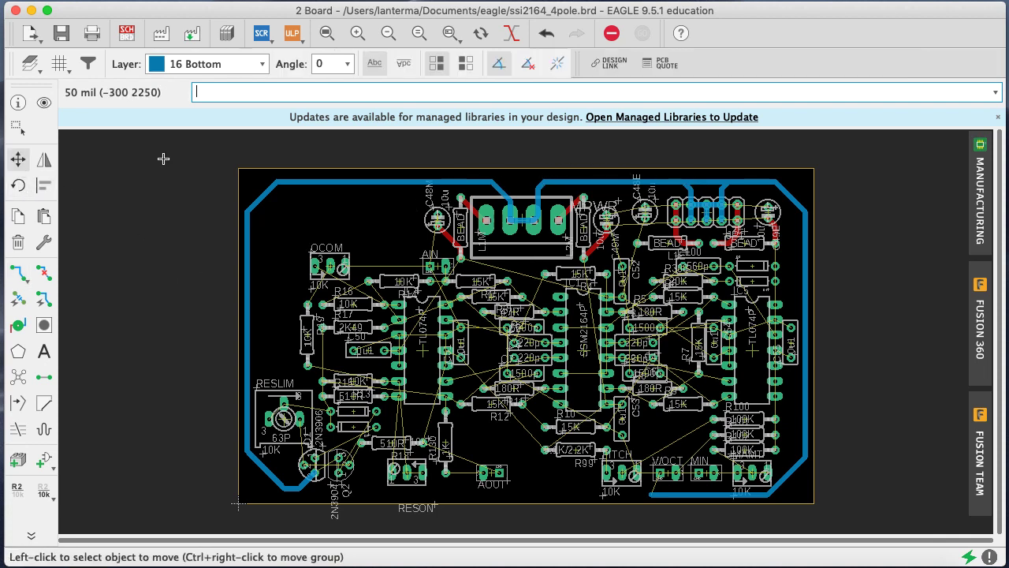
left_click(276, 184)
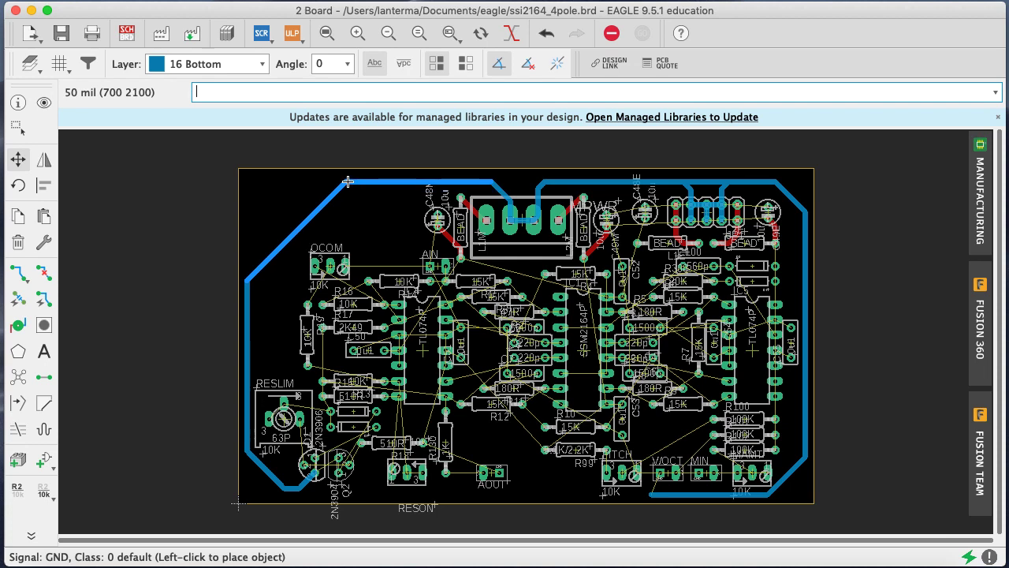
left_click(366, 182)
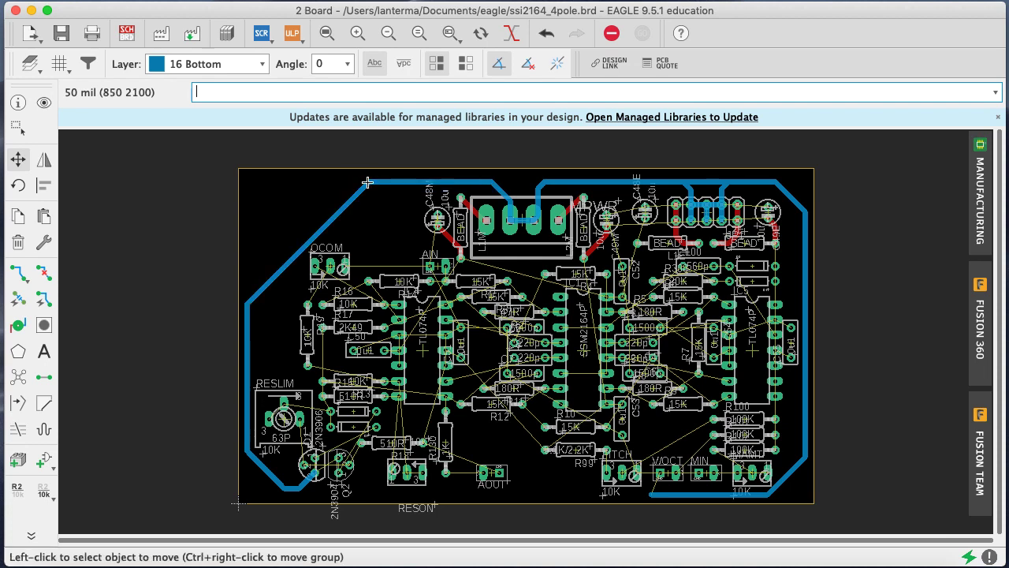
key("super+s")
Highlight the GND signal again to examine its remaining connections
type("show gnd")
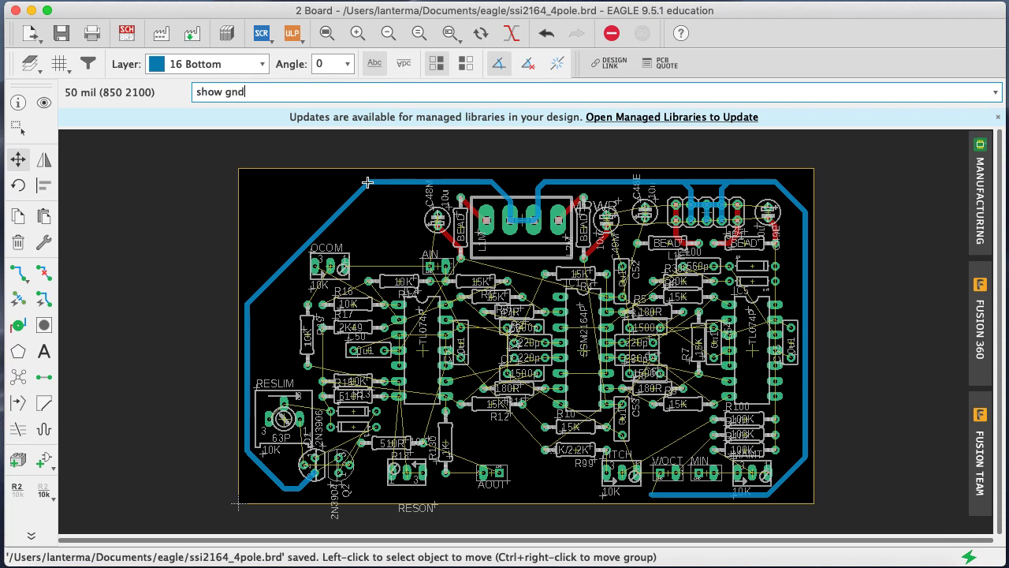
Highlight the GND net and rotate the QCOM trimmer 180 degrees in place so its ground pad faces the outer trace
key("Return")
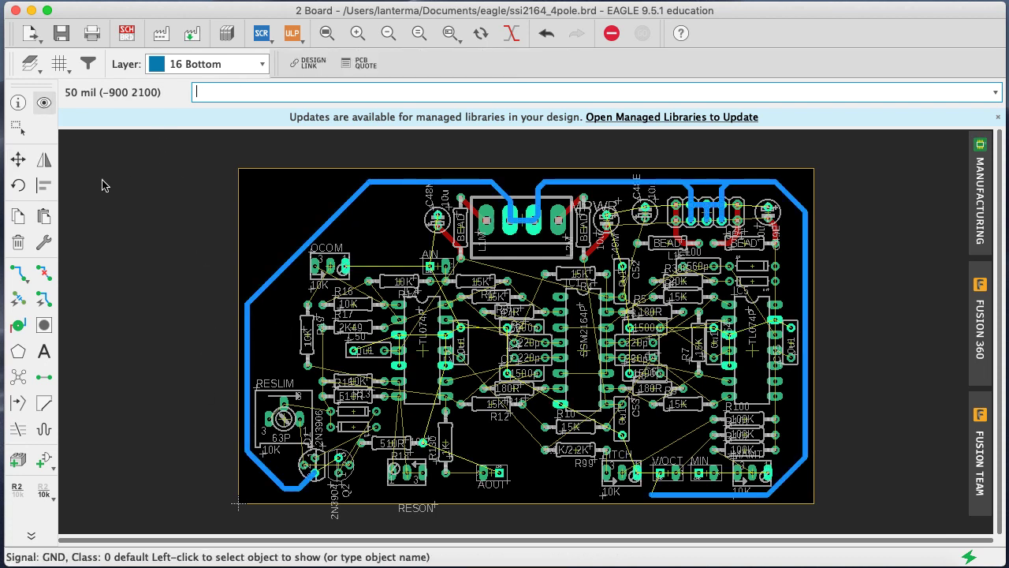
left_click(18, 159)
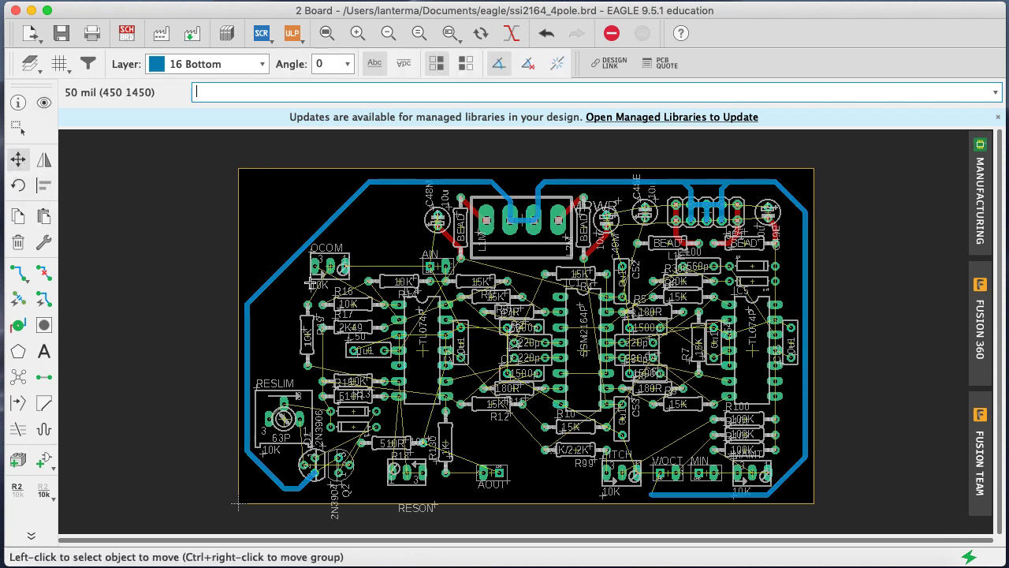
left_click(320, 270)
left_click(331, 266)
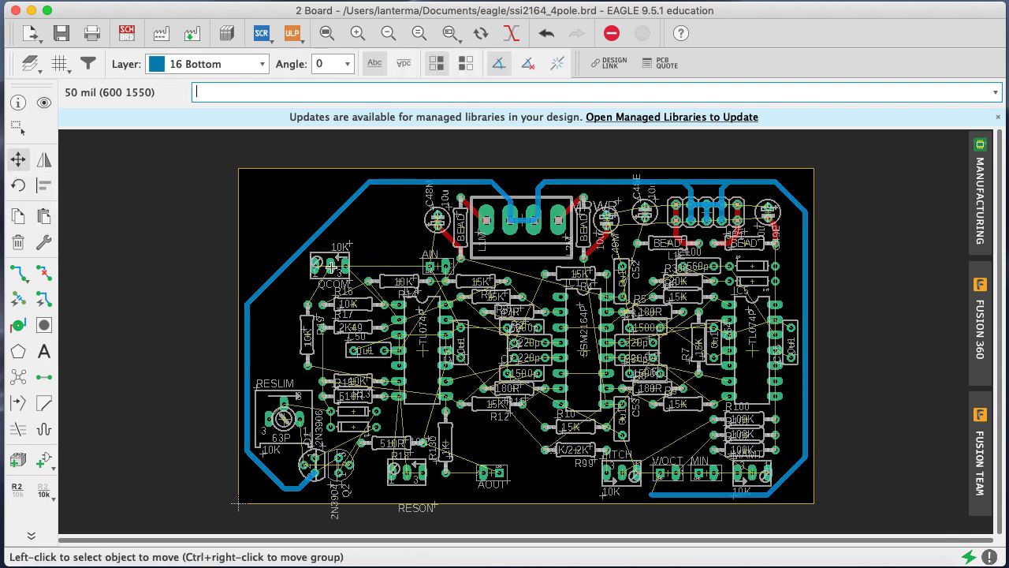
Recalculate the airwires with ratsnest and highlight the GND net again
type("sh")
key("BackSpace")
type("rats")
key("Return")
type("show GND")
key("Return")
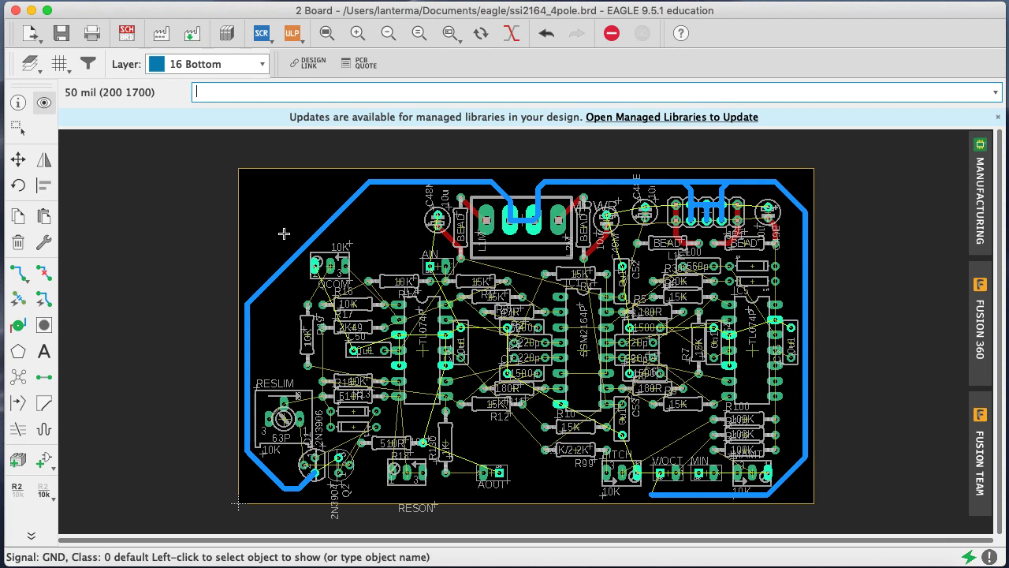
Route a 32 mil bottom-layer trace between the QCOM trimmer's ground pad and the diagonal ground trace above it
left_click(17, 272)
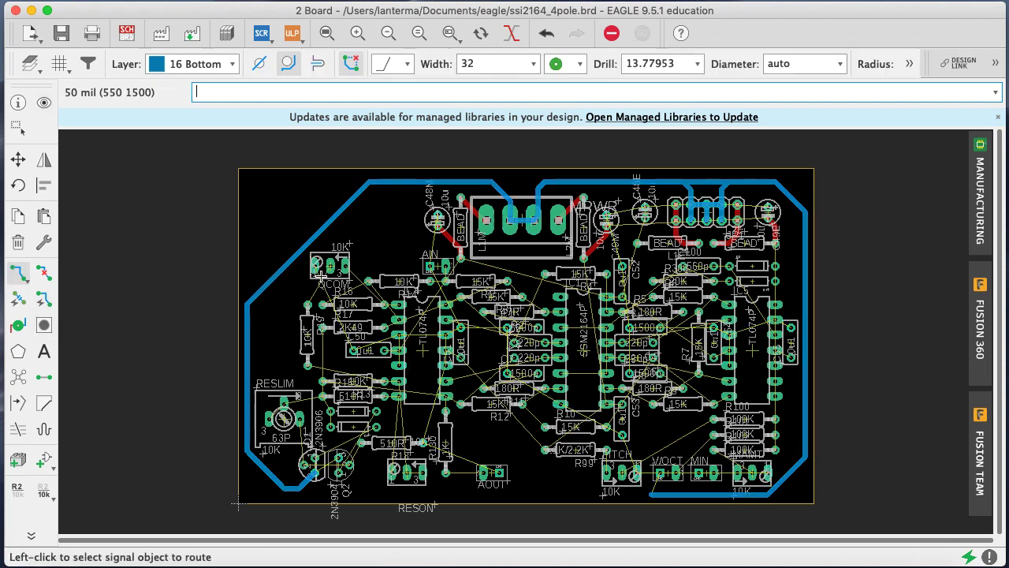
left_click(318, 243)
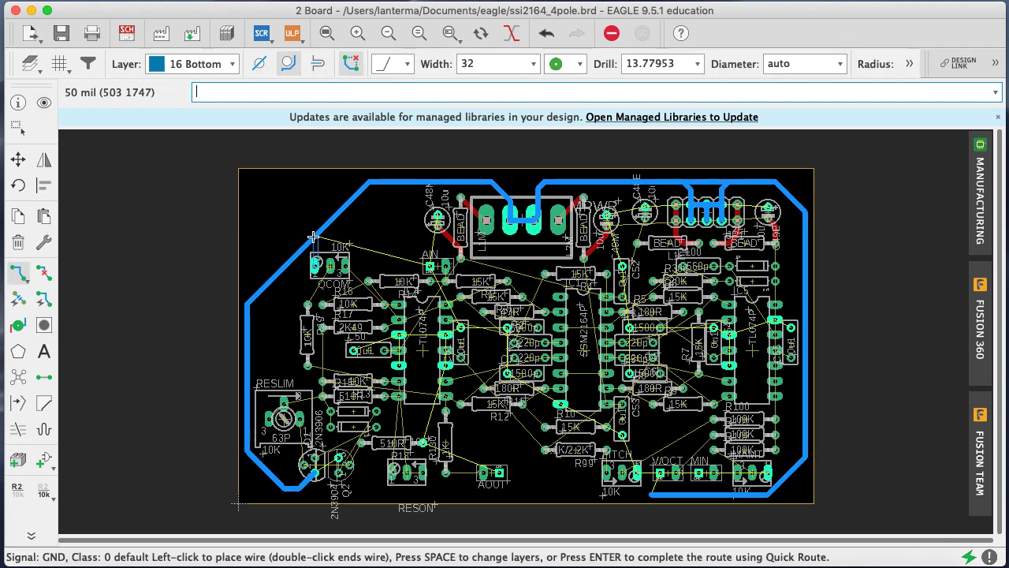
key("Escape")
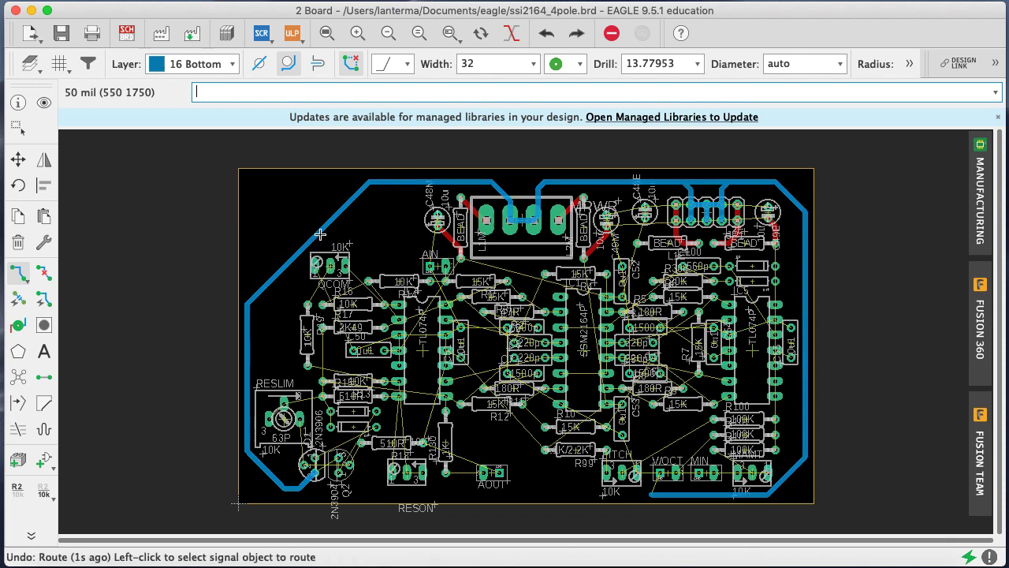
left_click(312, 239)
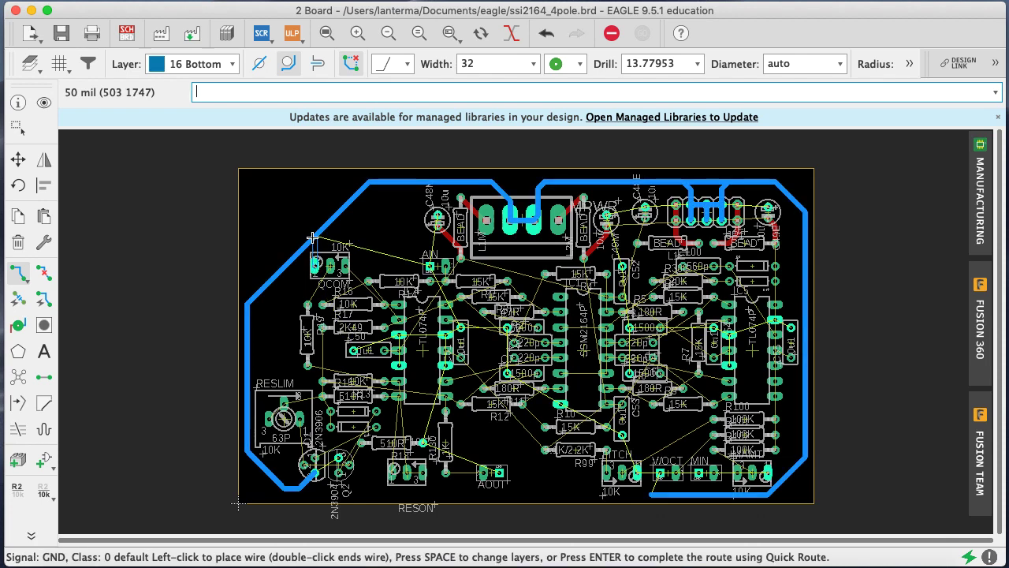
key("Escape")
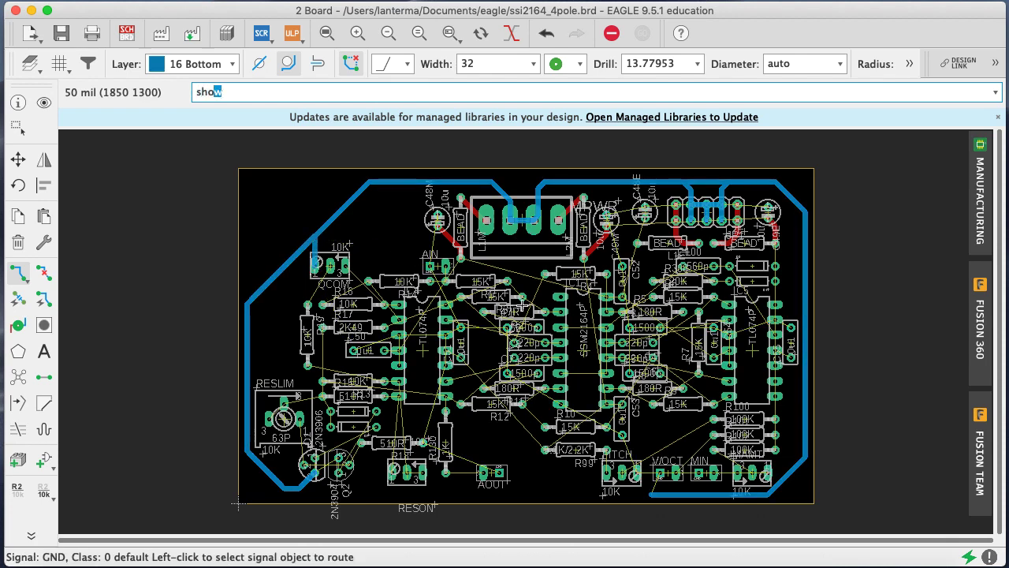
Highlight the GND net to check which ground pads are still unrouted
key("Return")
type("gnd")
key("Return")
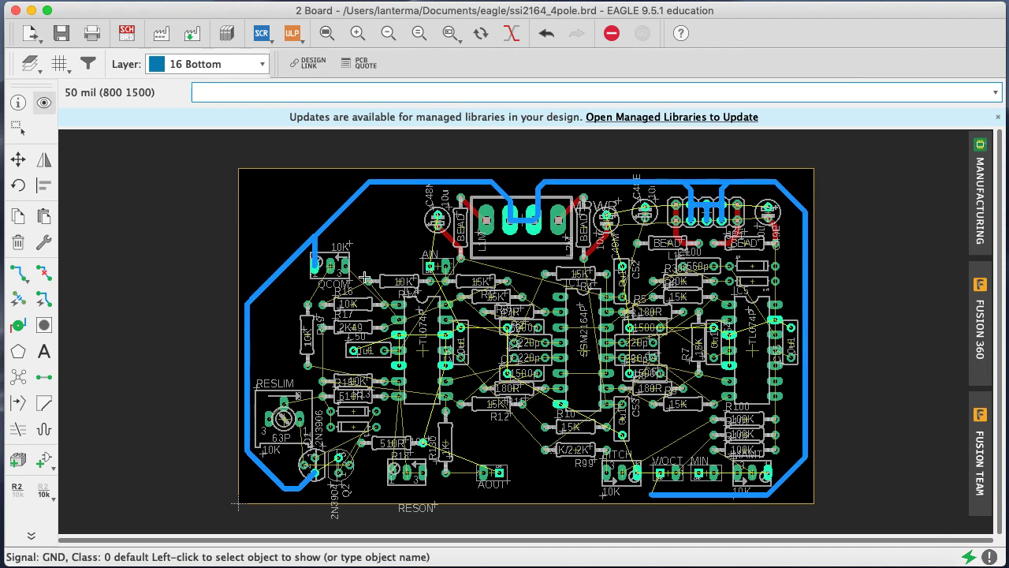
left_click(21, 275)
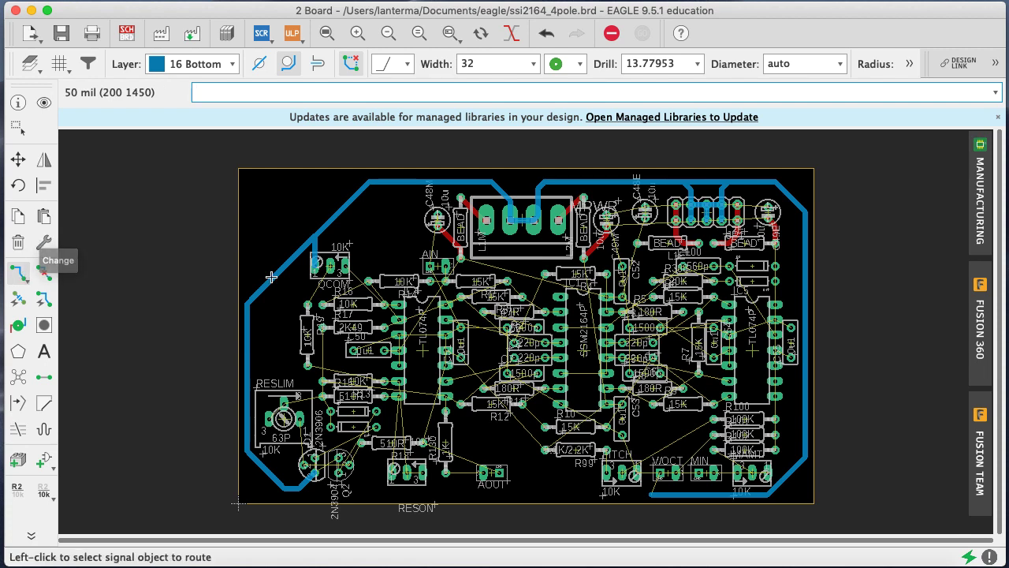
type("show gnd")
key("Return")
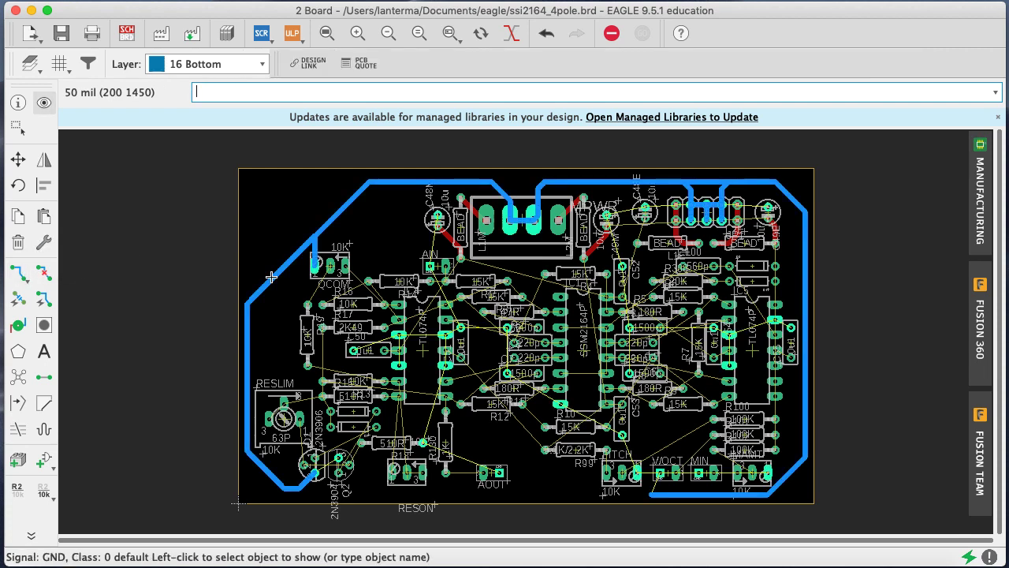
left_click(18, 273)
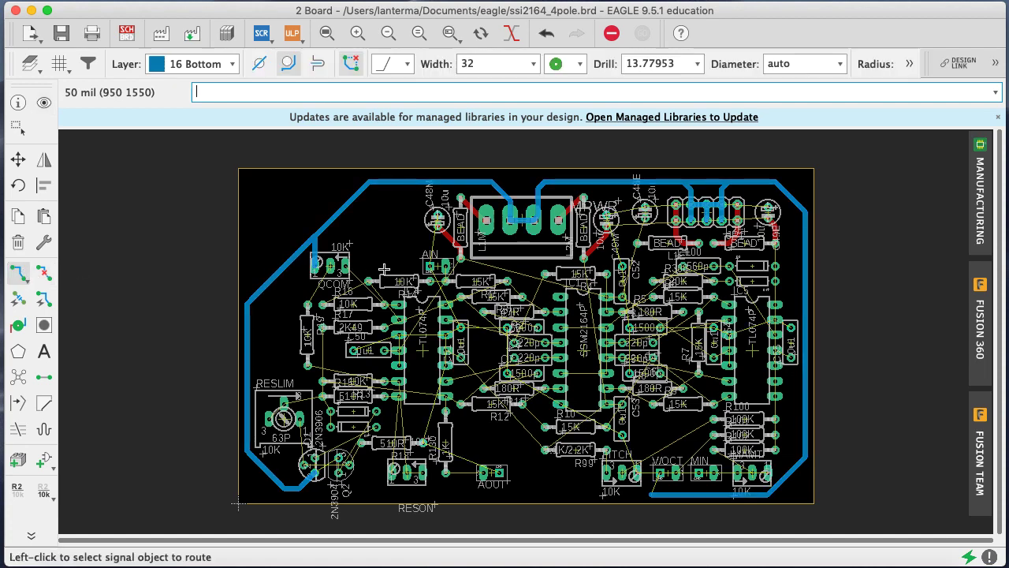
left_click(433, 237)
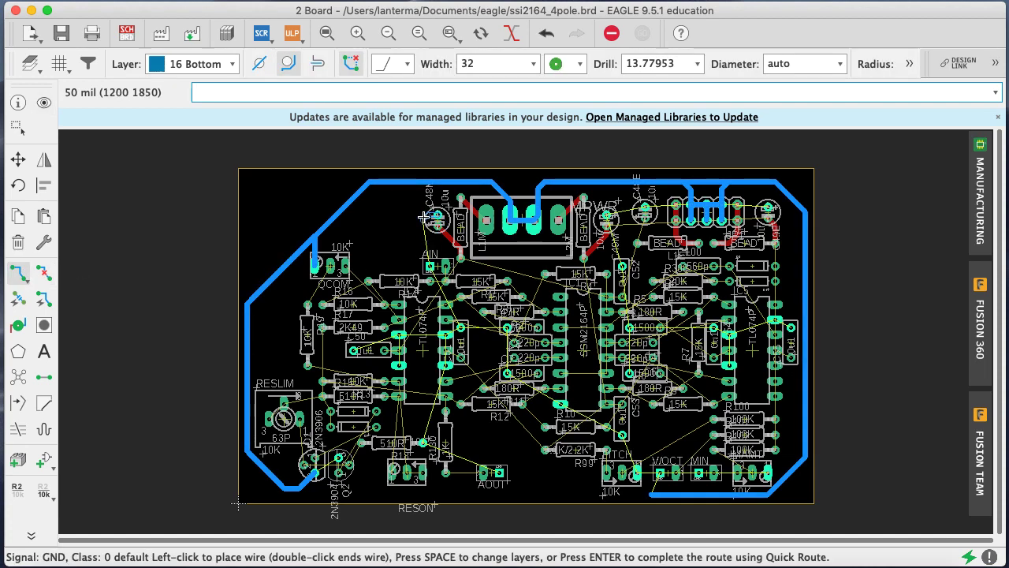
key("Escape")
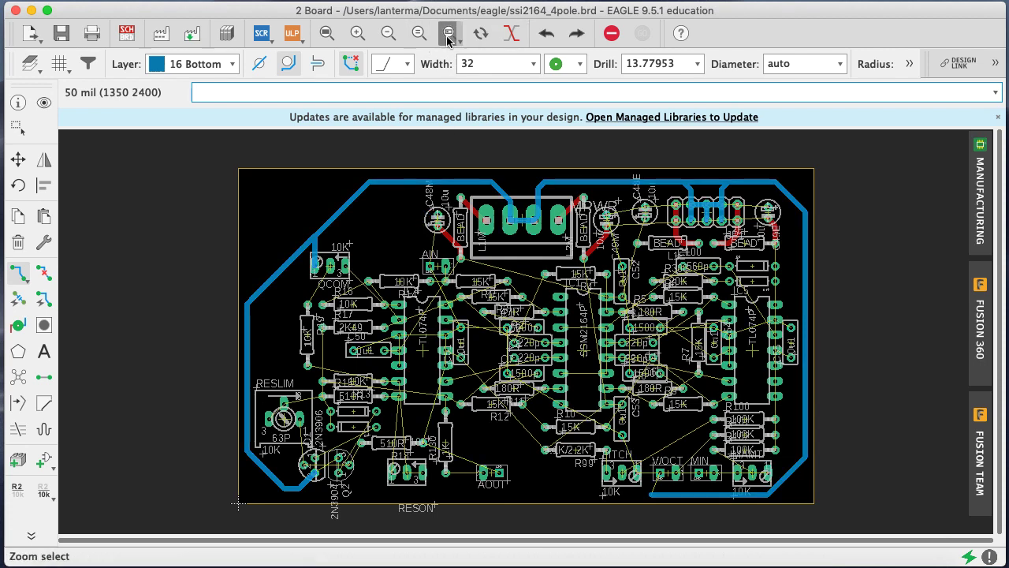
Route a 32 mil bottom-layer ground trace from C48M's upper pad around the capacitor to the GND pad of AIN
left_click(448, 38)
left_click_drag(415, 277, 820, 178)
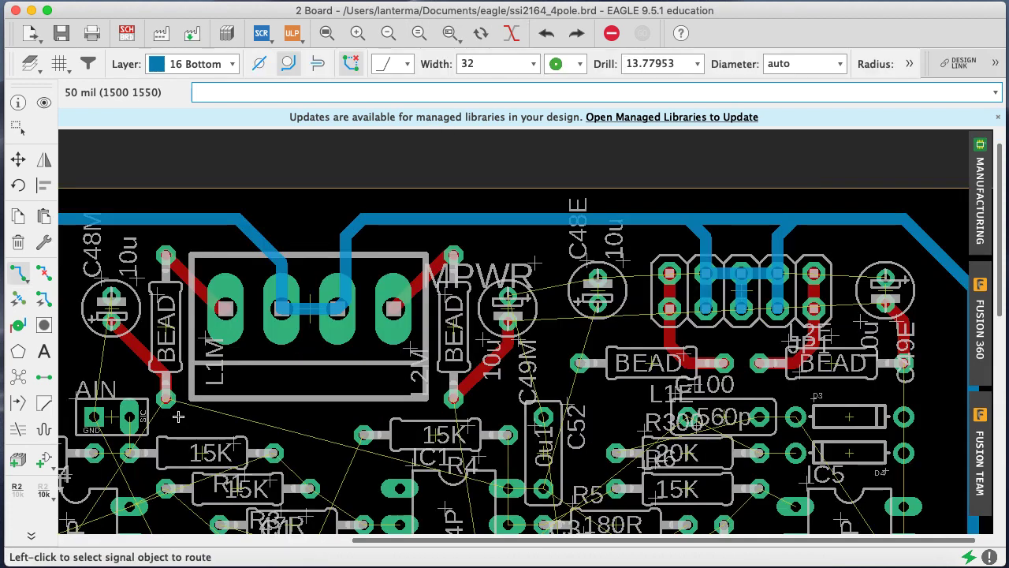
left_click_drag(361, 542, 268, 547)
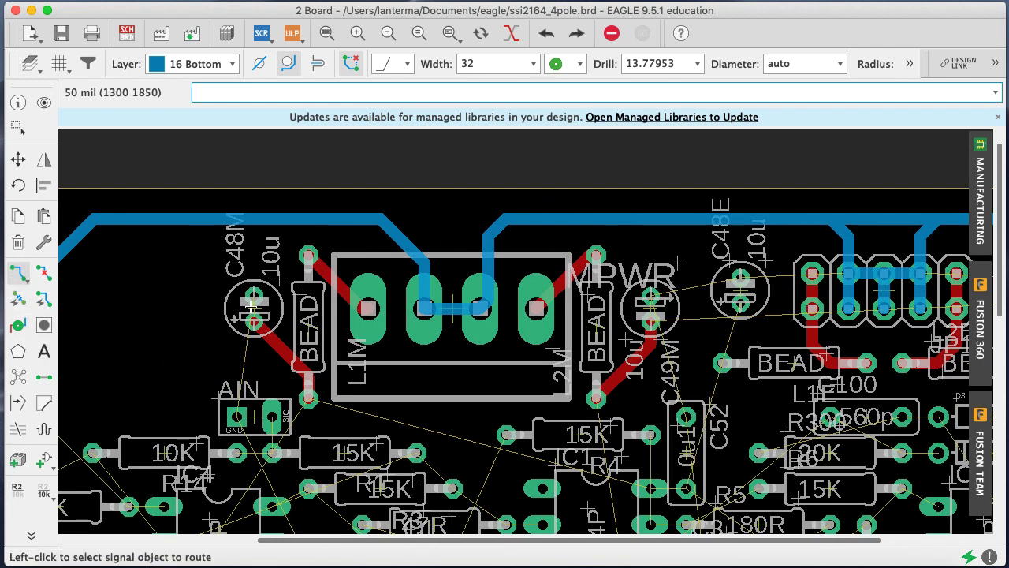
left_click(252, 298)
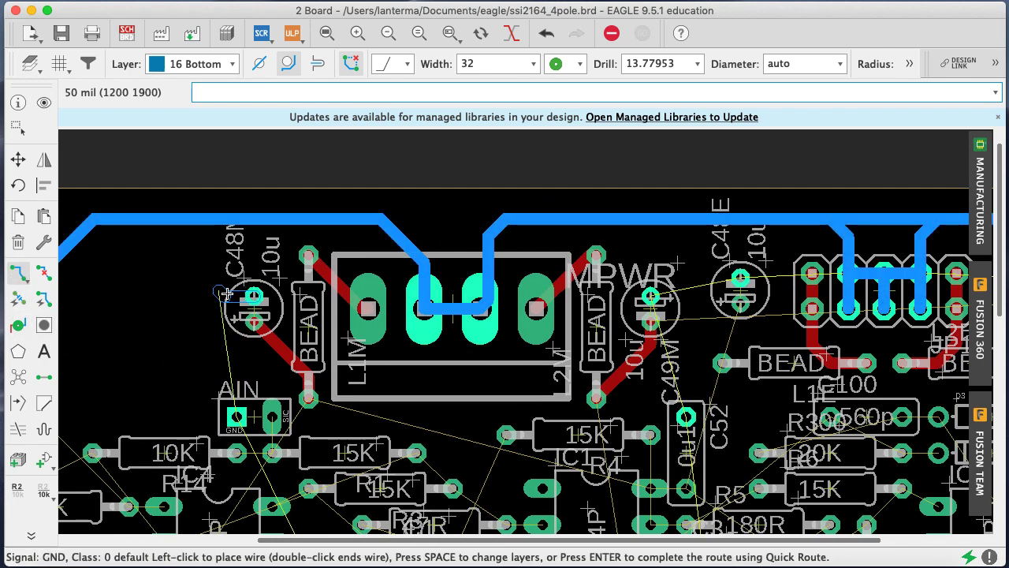
left_click(217, 309)
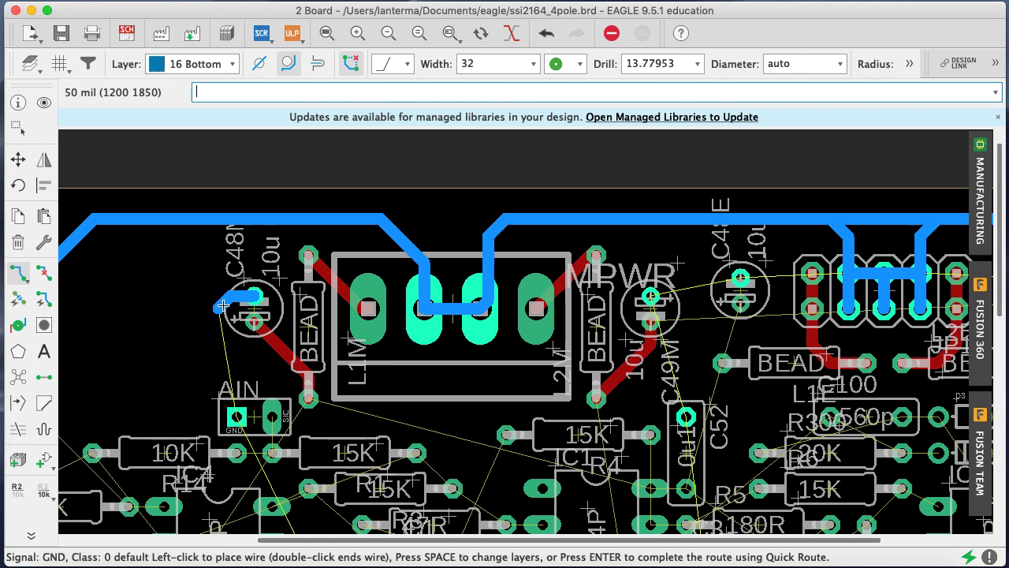
left_click(234, 415)
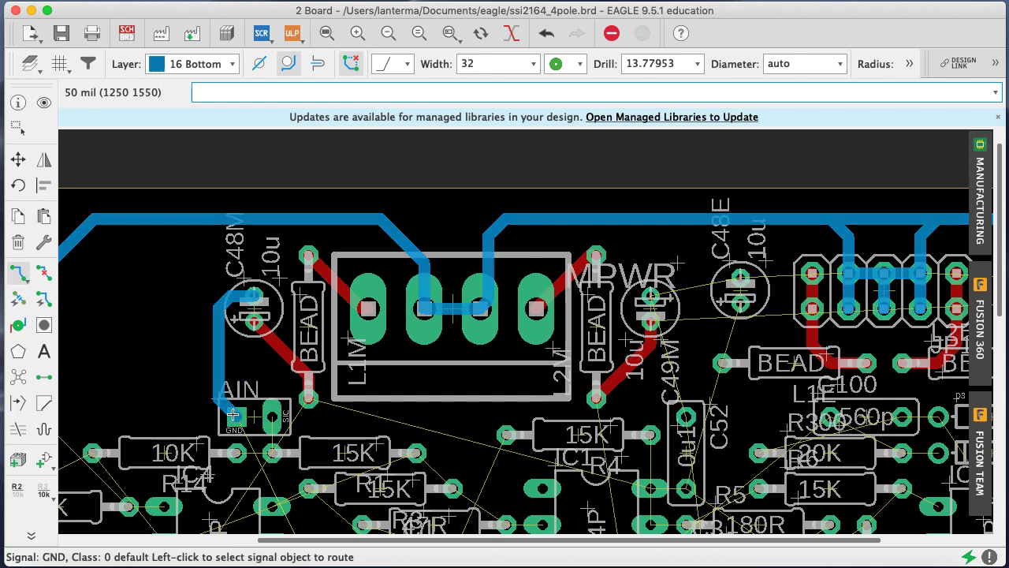
Route a 32 mil bottom-layer ground trace from C49M's upper pad down to the upper pad of C52
left_click(18, 160)
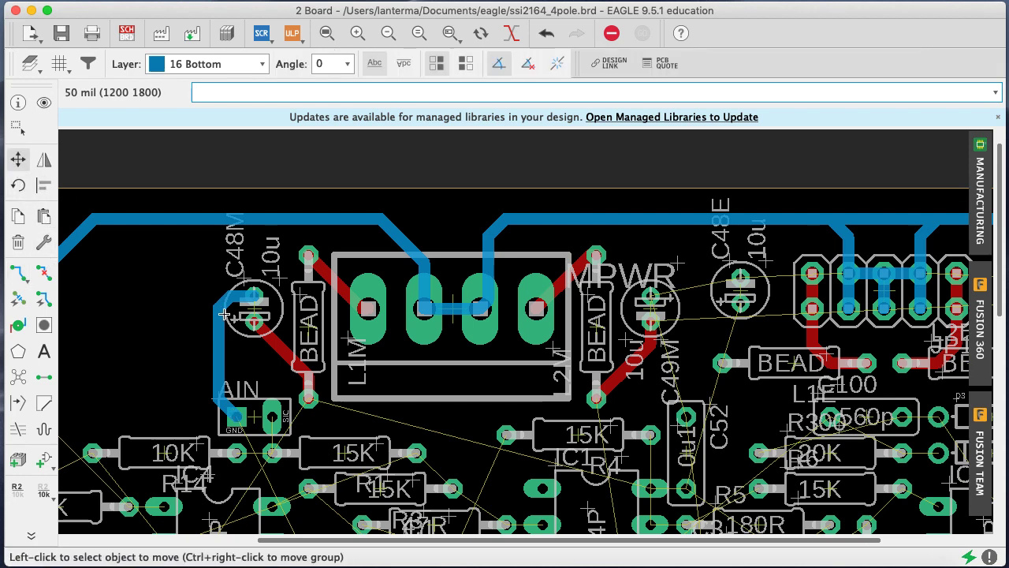
left_click(23, 272)
left_click(18, 272)
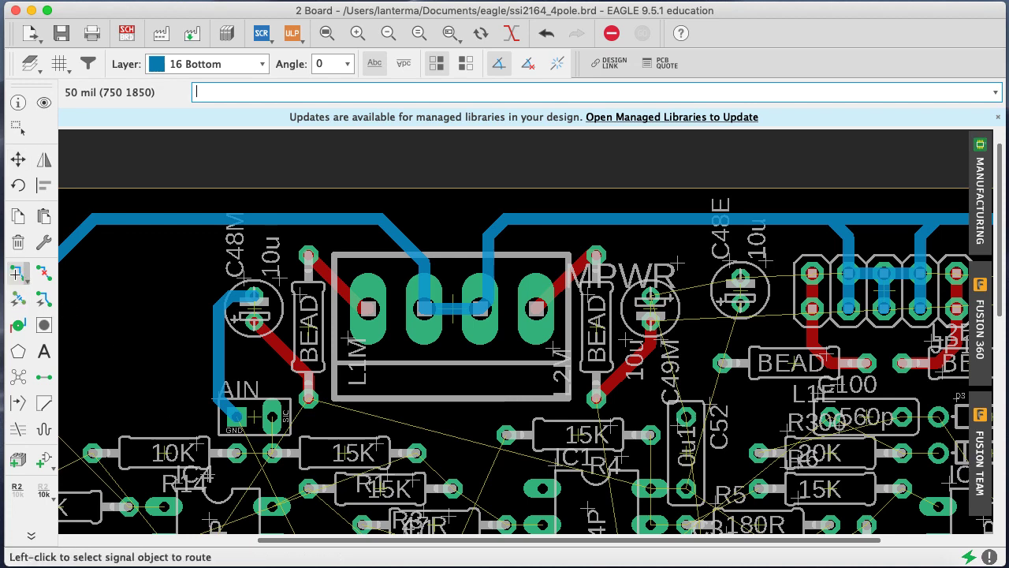
left_click(670, 293)
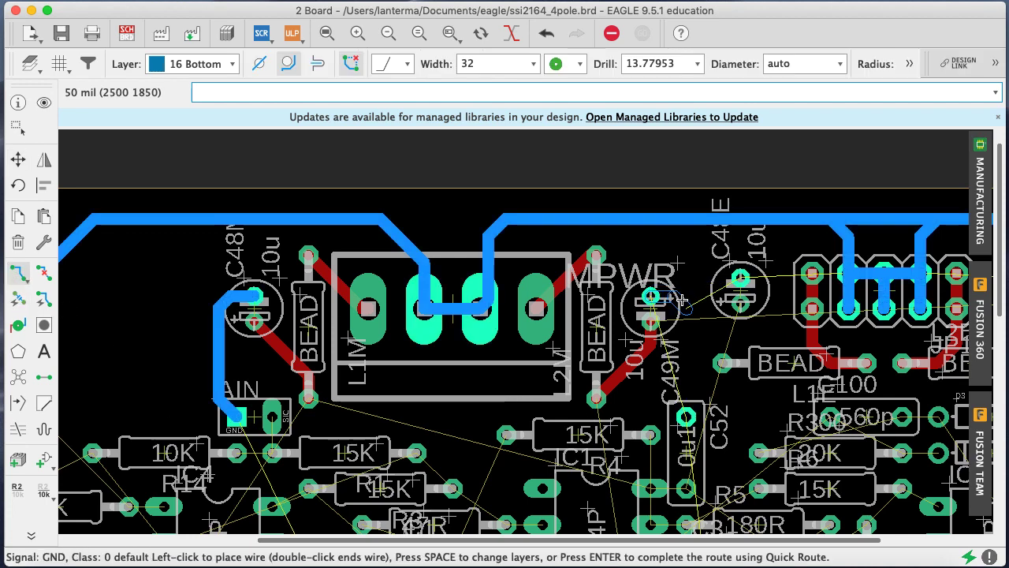
left_click(686, 307)
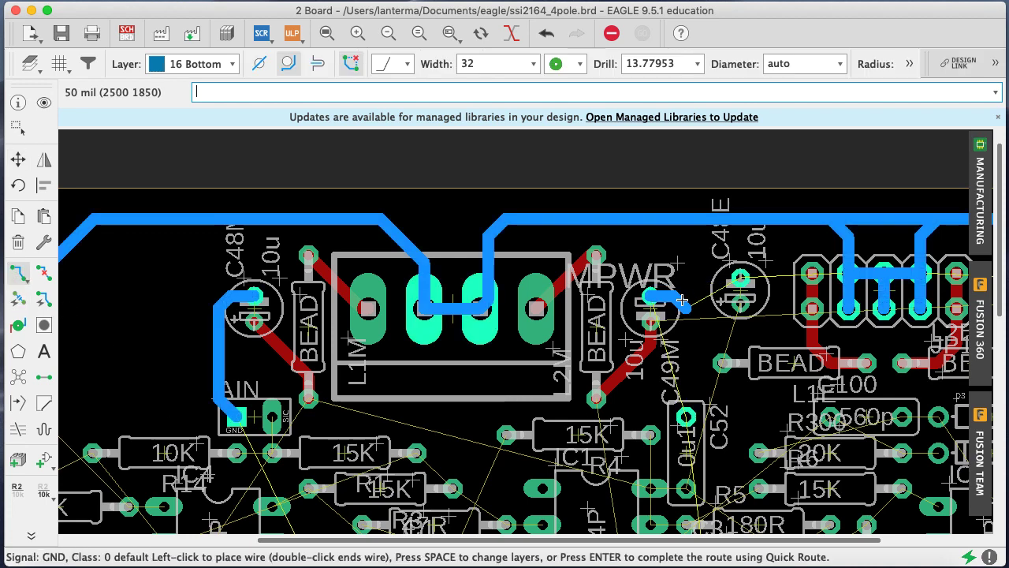
left_click(686, 417)
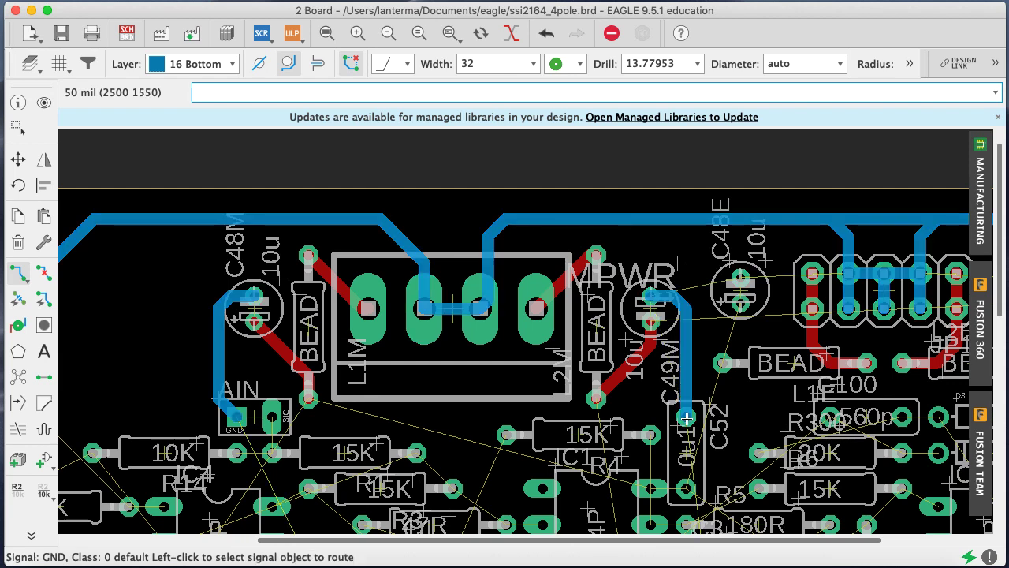
Highlight the GND net and try to route C48M's ground pad toward the upper ground trace
type("show")
key("Return")
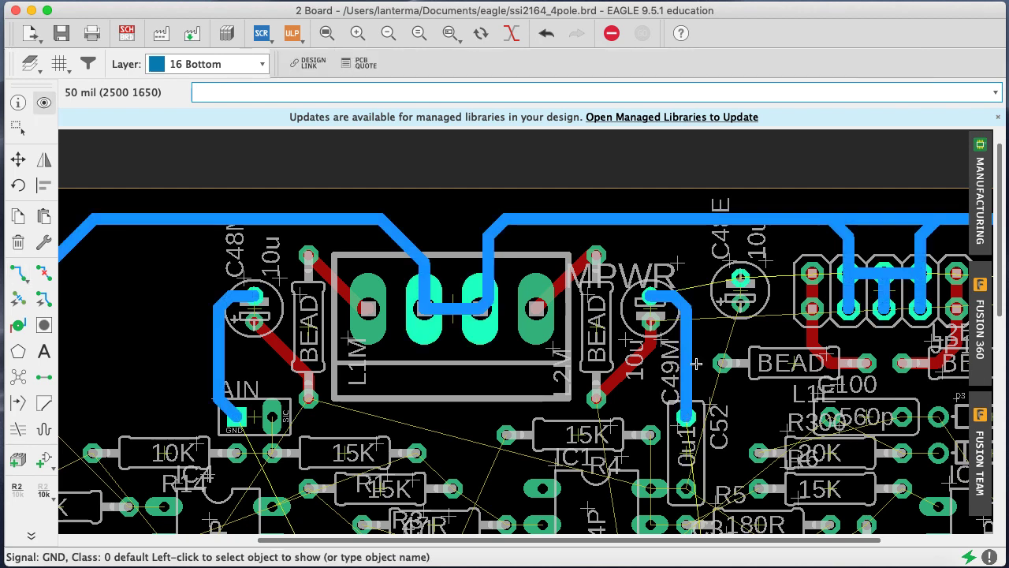
left_click(17, 272)
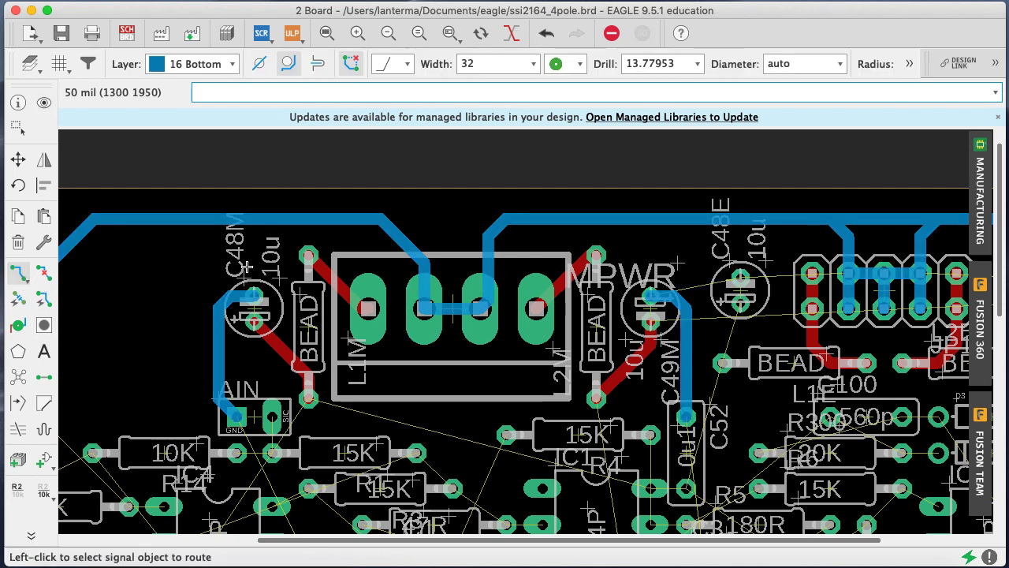
left_click(255, 292)
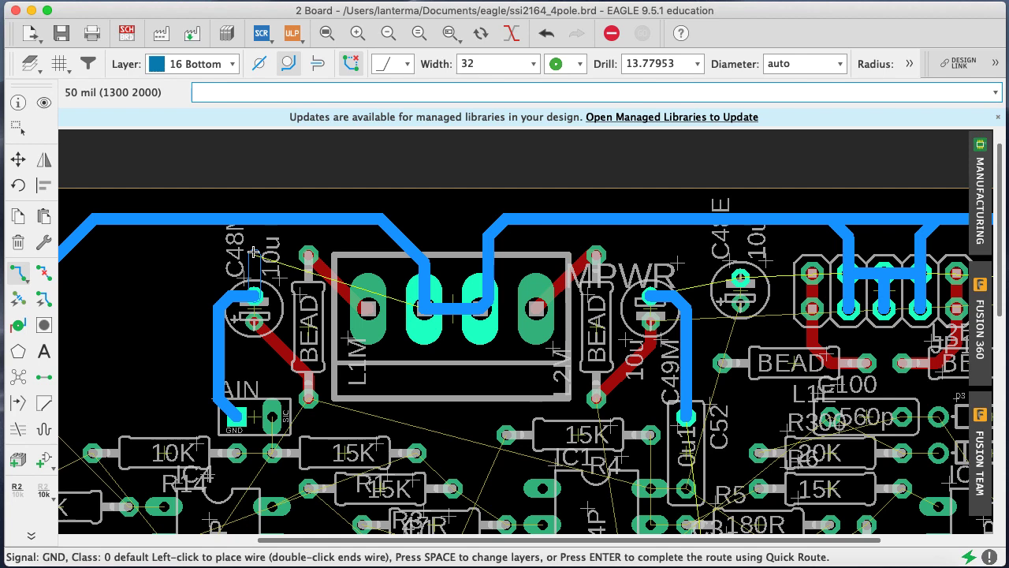
key("Escape")
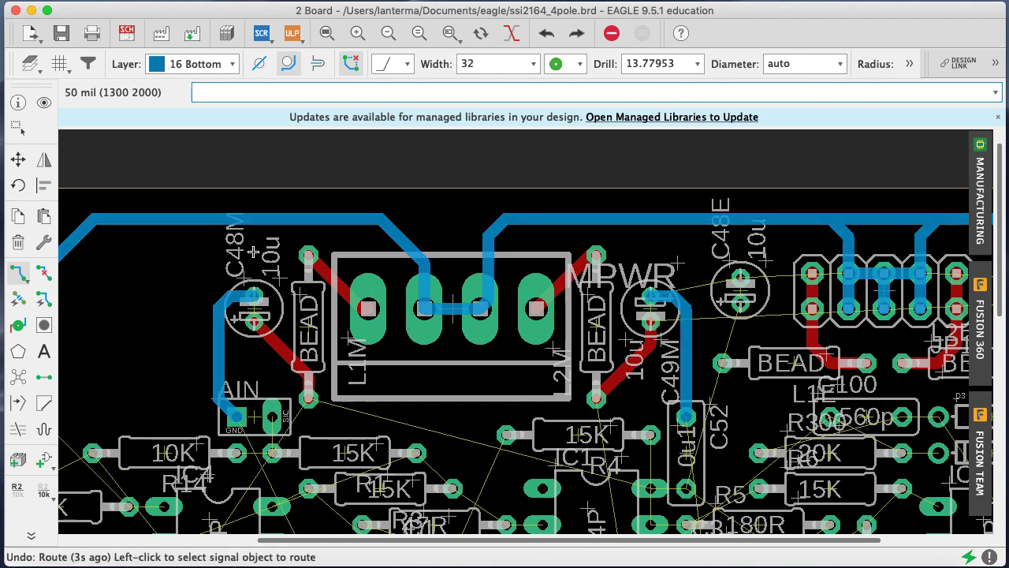
Undo the ground routes from C49M to C52 and from C48M to AIN
key("super+z")
key("super+z")
key("super+z")
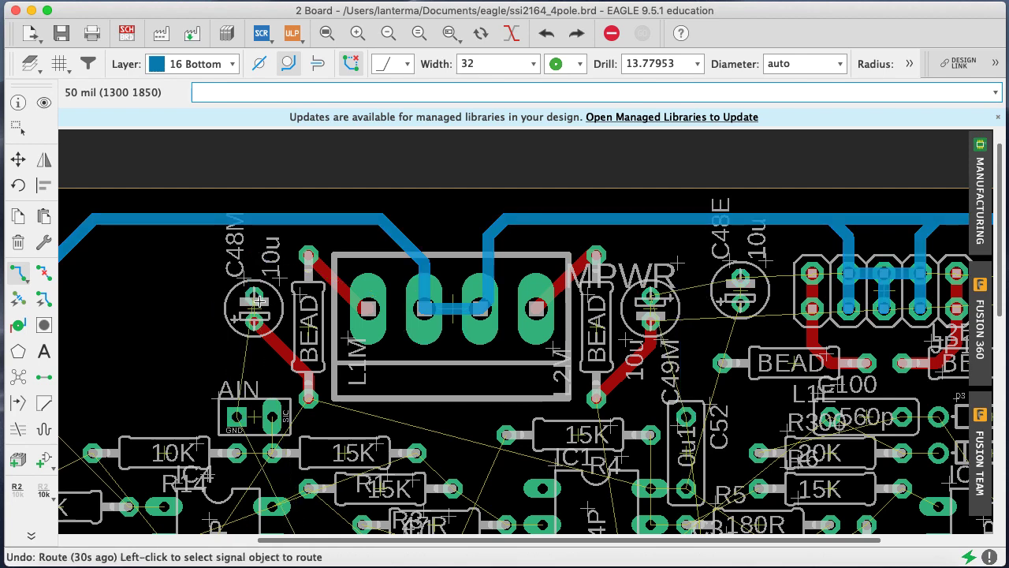
Route 32 mil bottom-layer ground traces from the upper pads of C48M, C49M and C48E to the upper ground trace
left_click(254, 294)
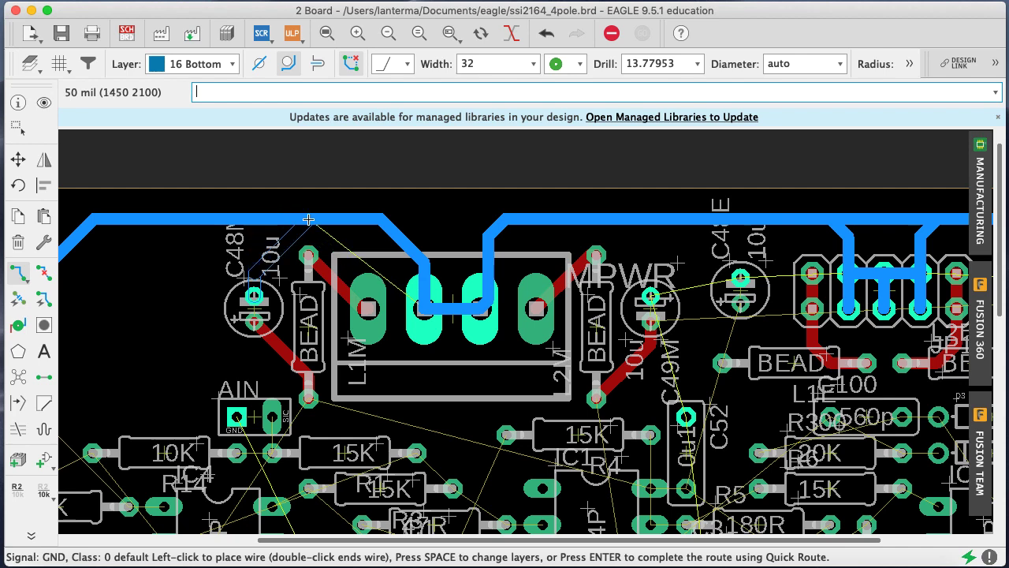
left_click(283, 220)
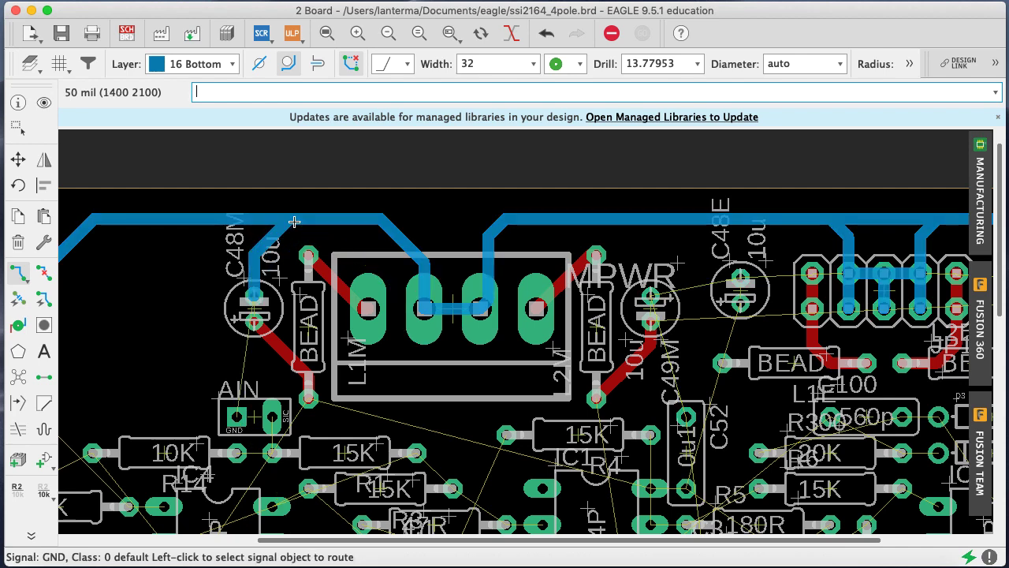
left_click(667, 295)
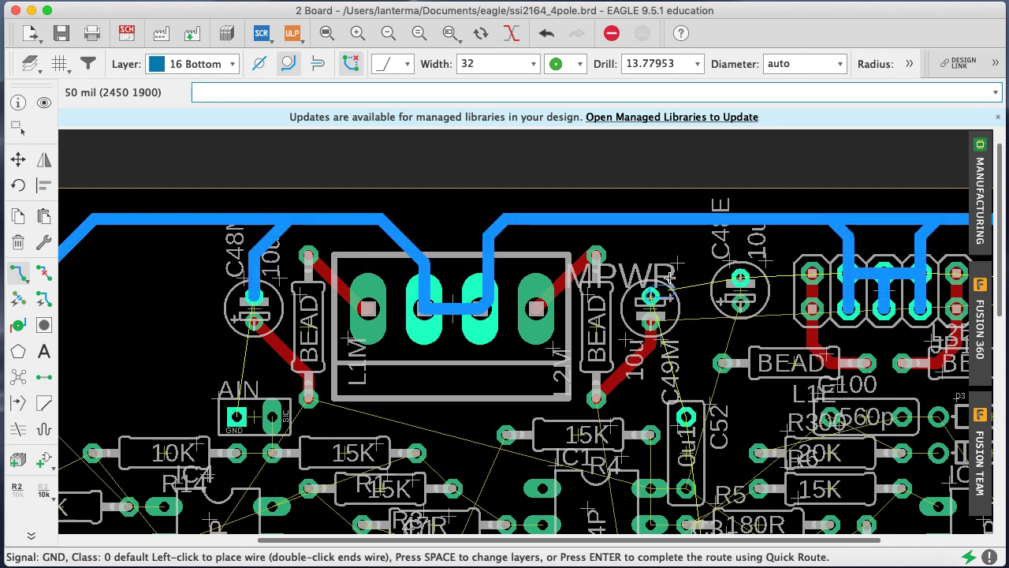
left_click(613, 217)
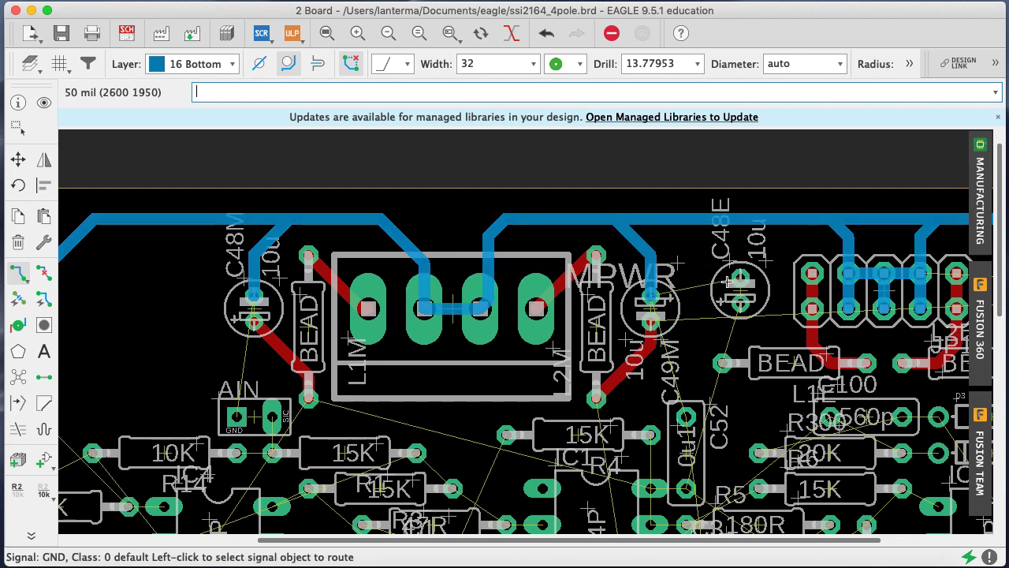
left_click(727, 280)
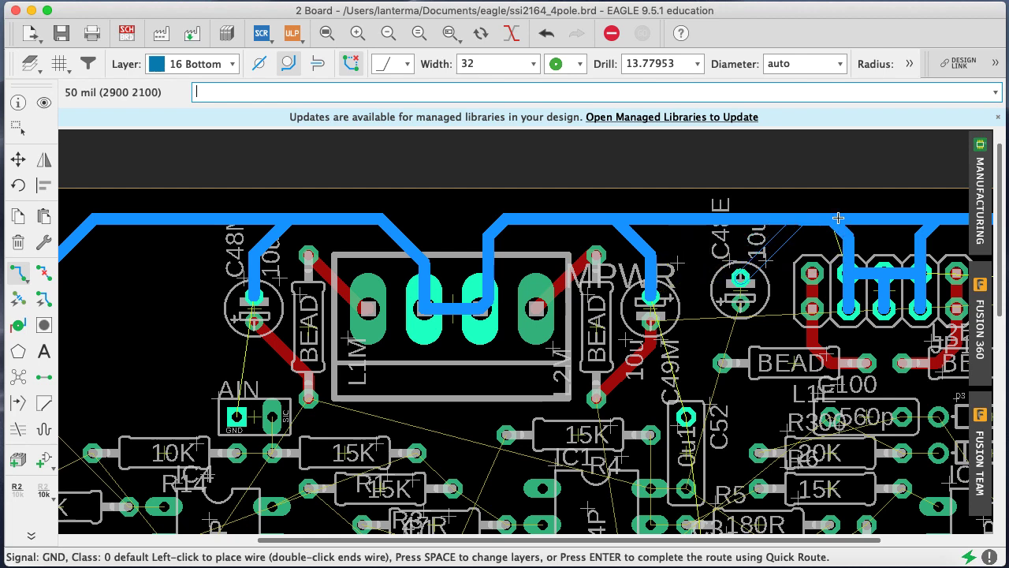
left_click(798, 221)
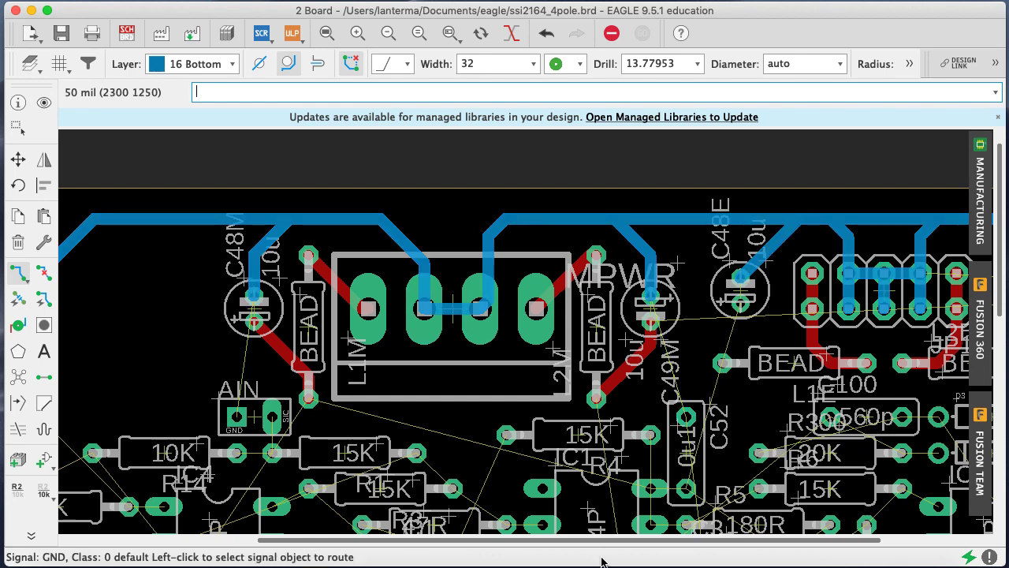
Route a 32 mil bottom-layer ground trace from C49E's upper pad diagonally to the upper ground trace
scroll(600, 545, "right", 5)
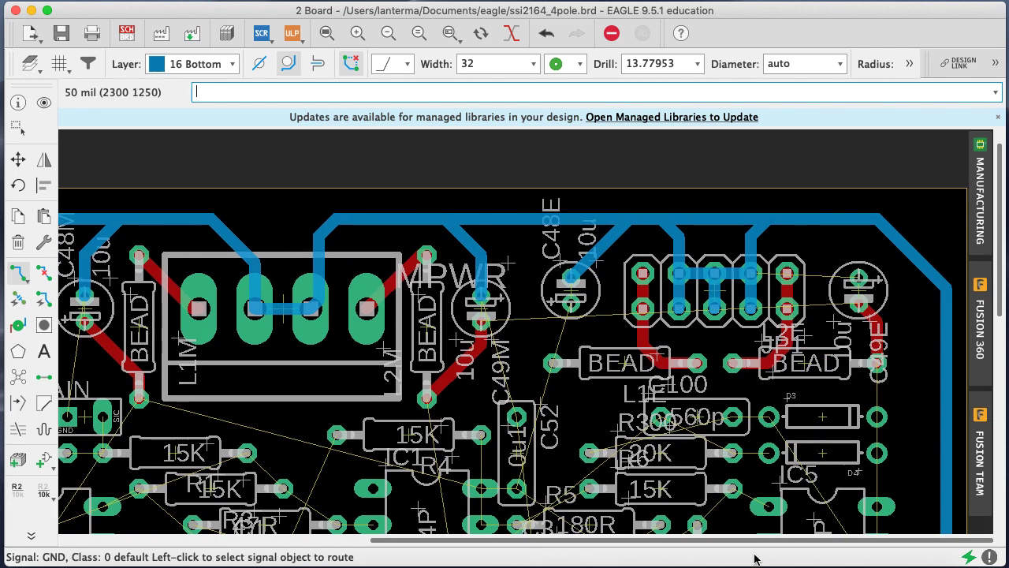
left_click(845, 275)
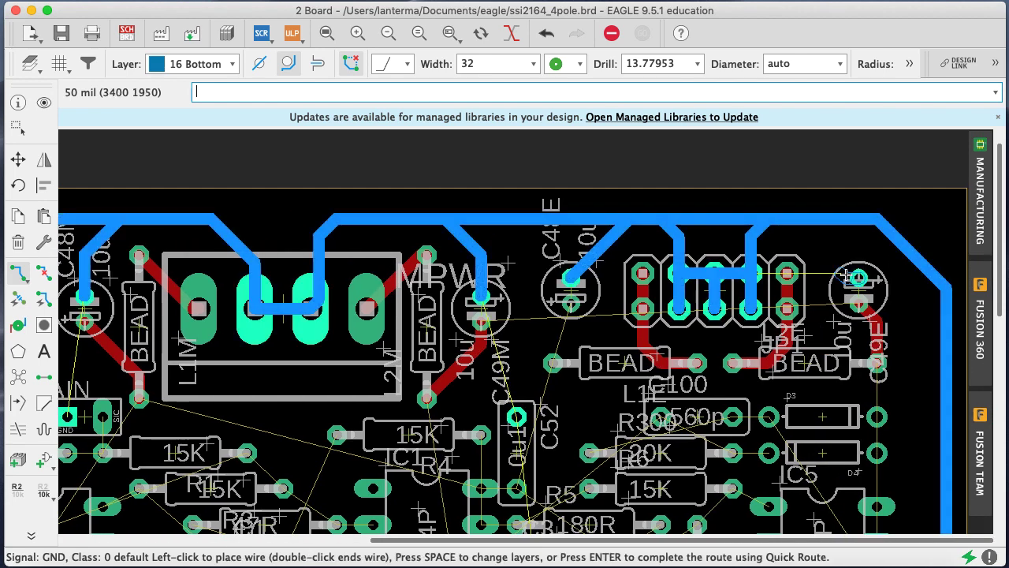
left_click(785, 219)
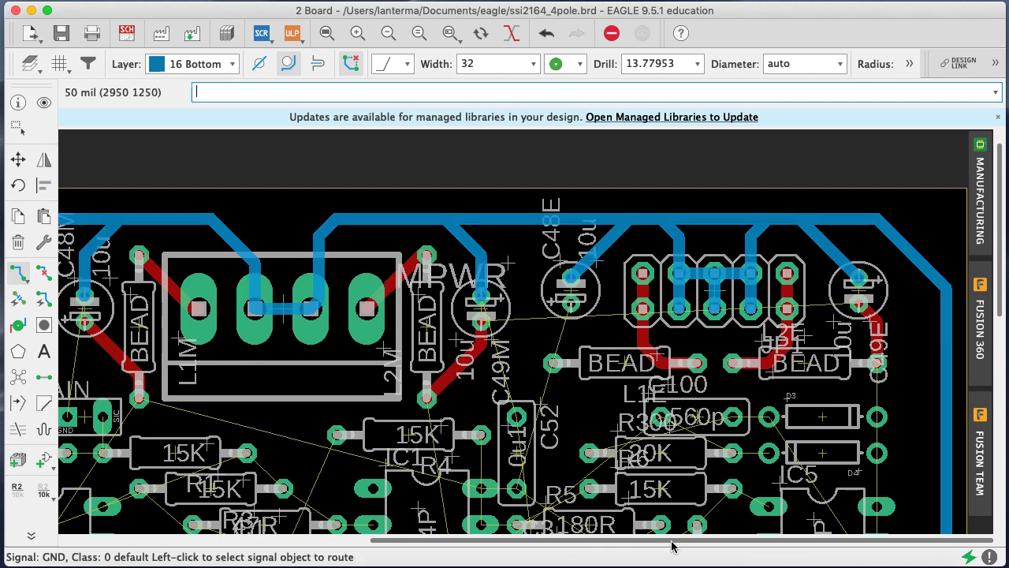
Try to route a bottom-layer ground trace from C48M's upper pad toward the GND pad of AIN
left_click_drag(673, 546, 500, 545)
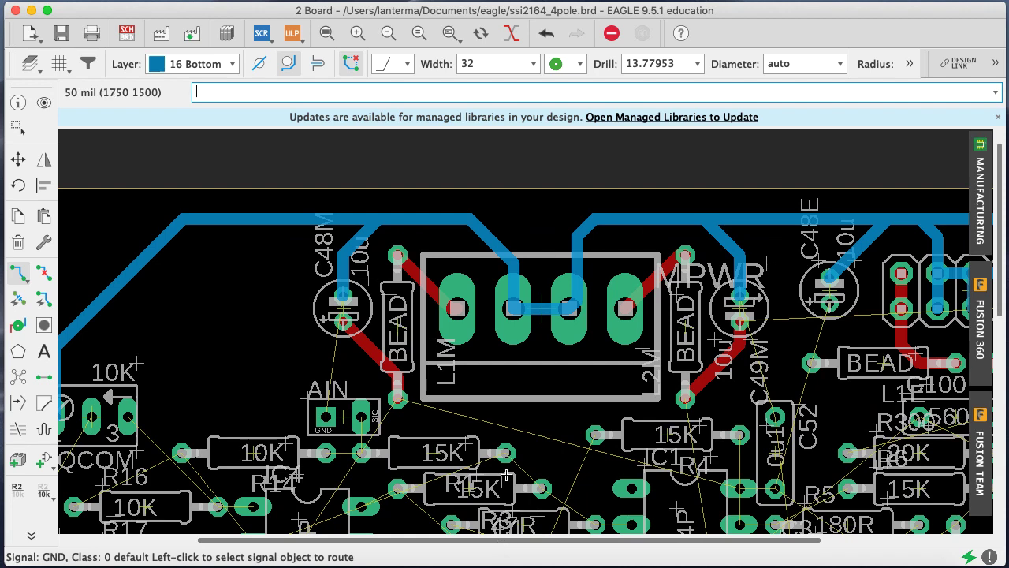
left_click(348, 325)
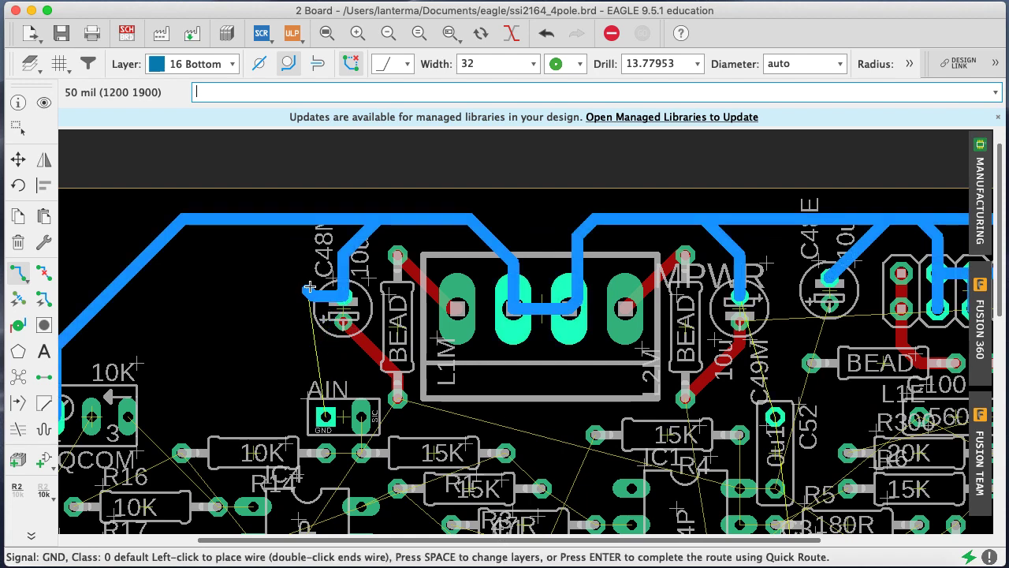
key("super+z")
left_click(327, 391)
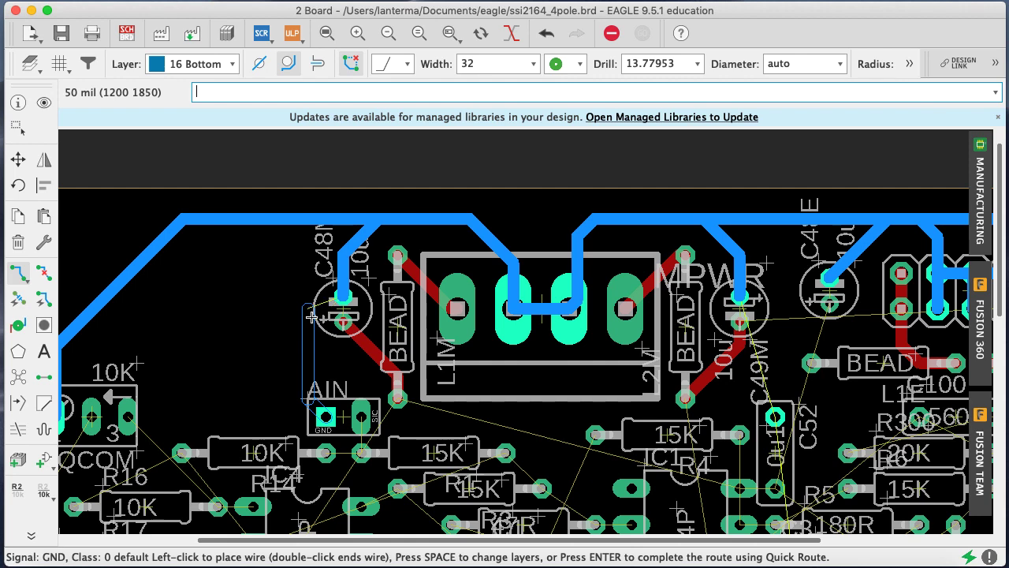
left_click(312, 311)
key("super+z")
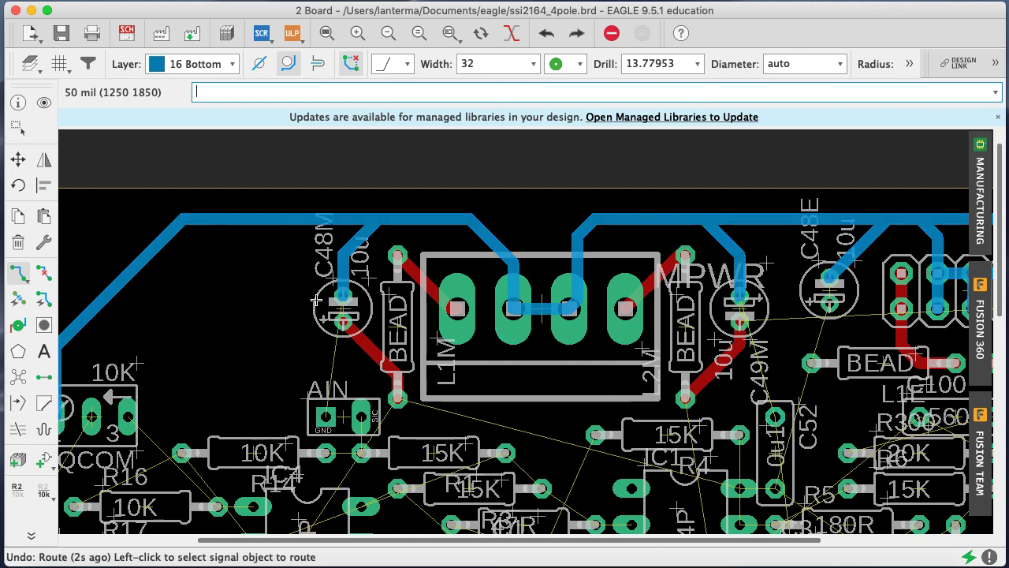
left_click(340, 302)
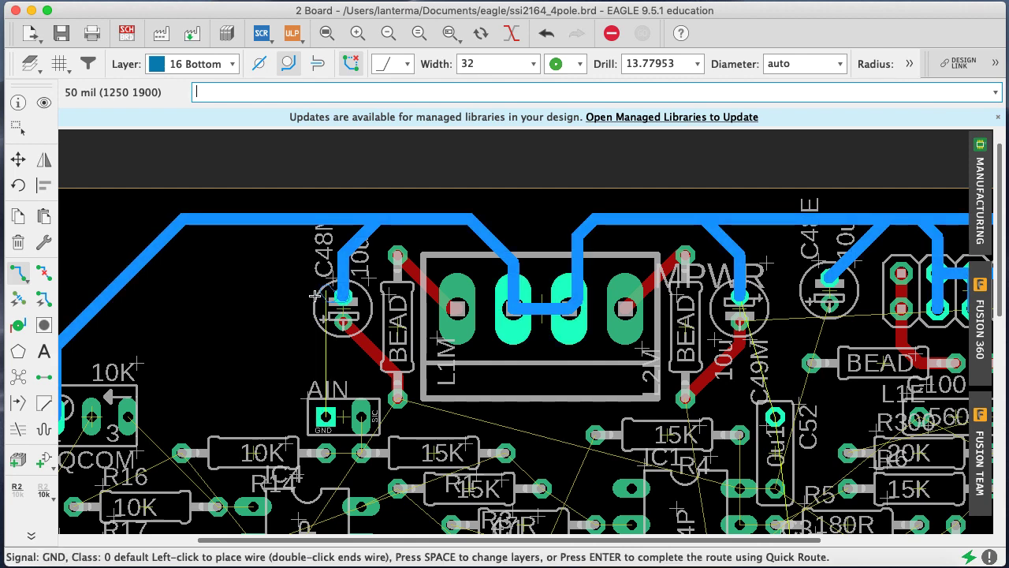
key("Escape")
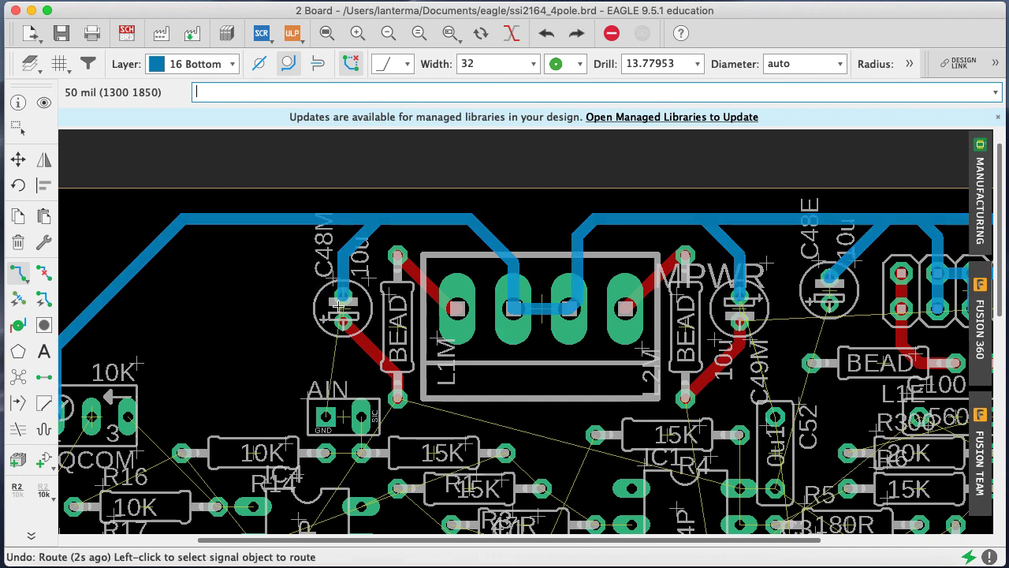
Route a ground trace around C48M to the GND pad of AIN and undo that route
left_click(340, 304)
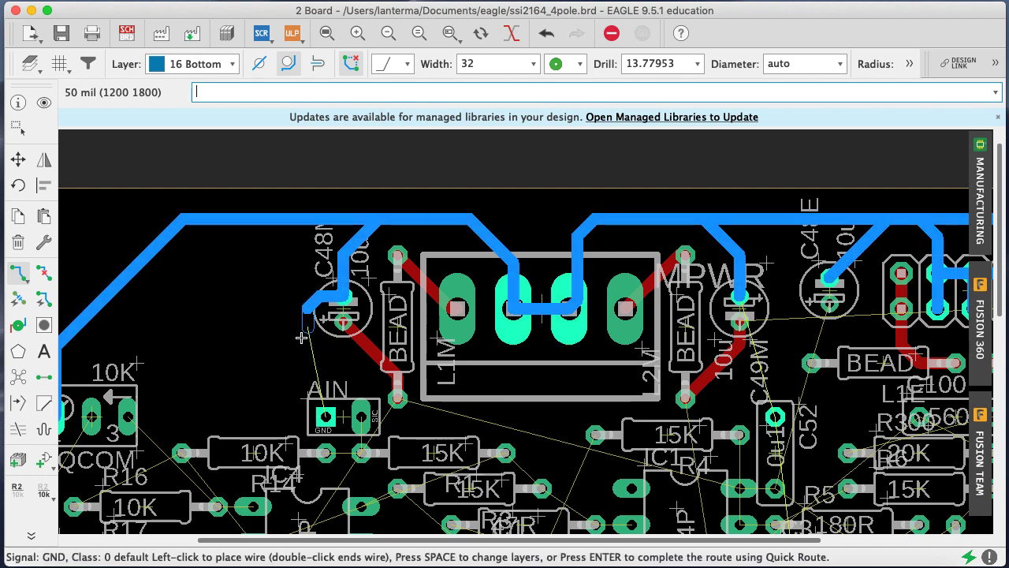
left_click(325, 416)
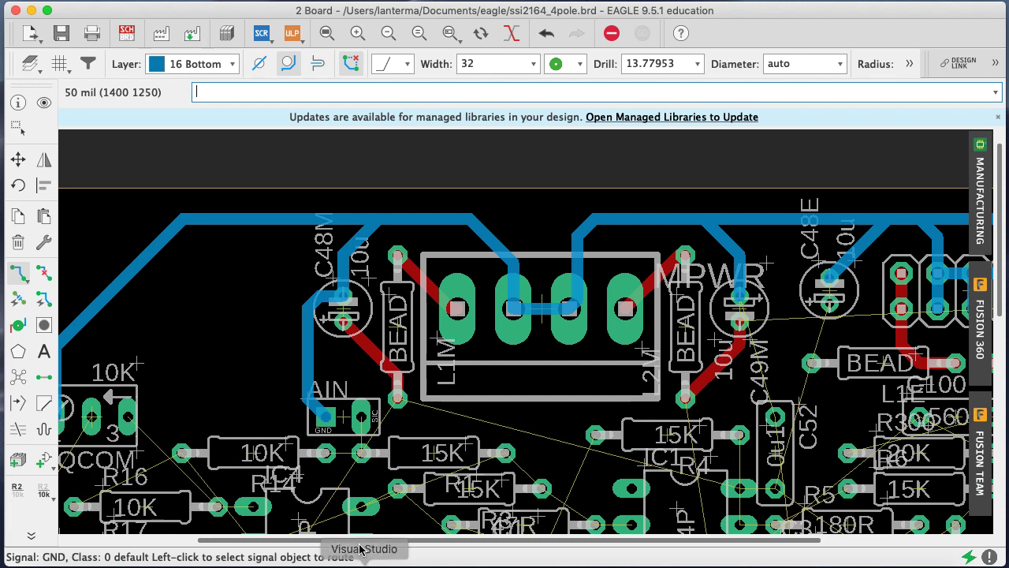
scroll(351, 541, "right", 2)
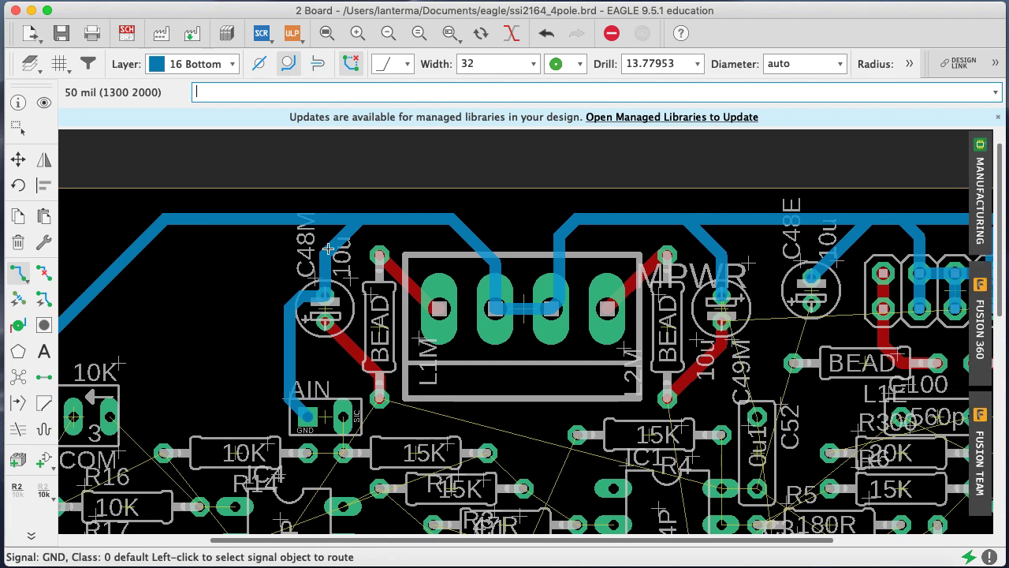
key("super+z")
key("super+z")
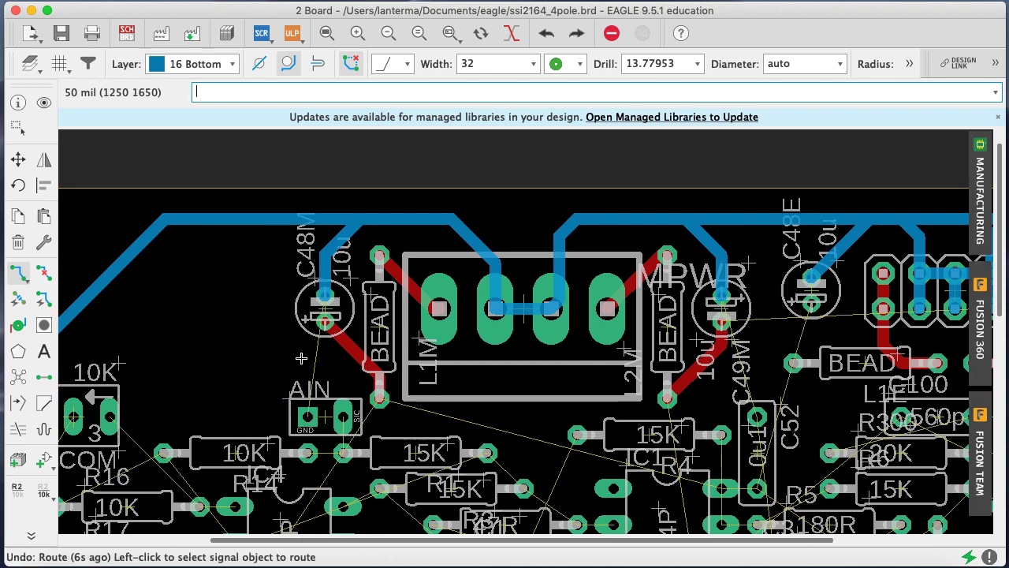
Route a 32 mil bottom-layer ground trace from C48M's upper pad around the capacitor down to AIN's GND pad
left_click(324, 319)
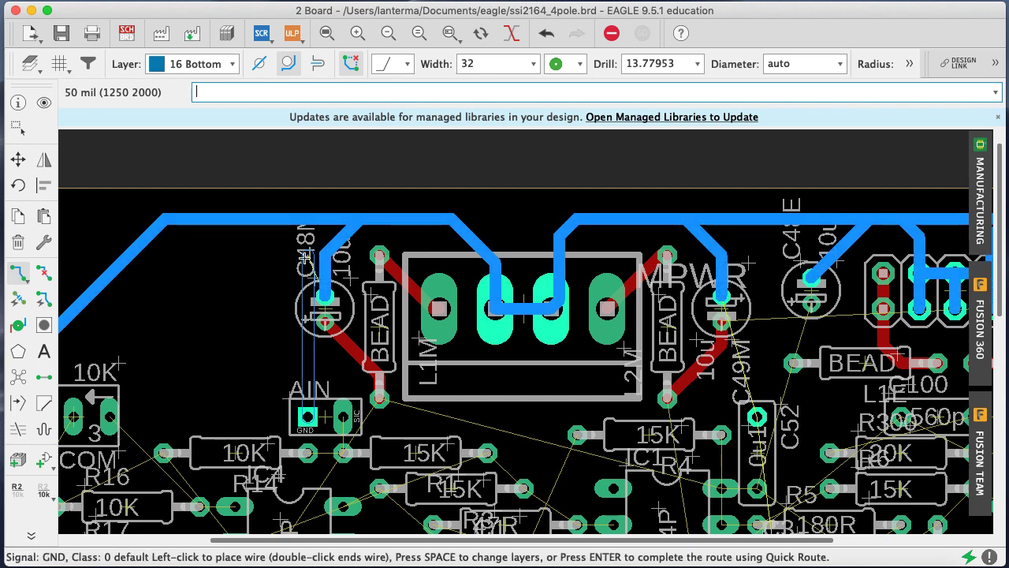
key("Escape")
left_click(320, 318)
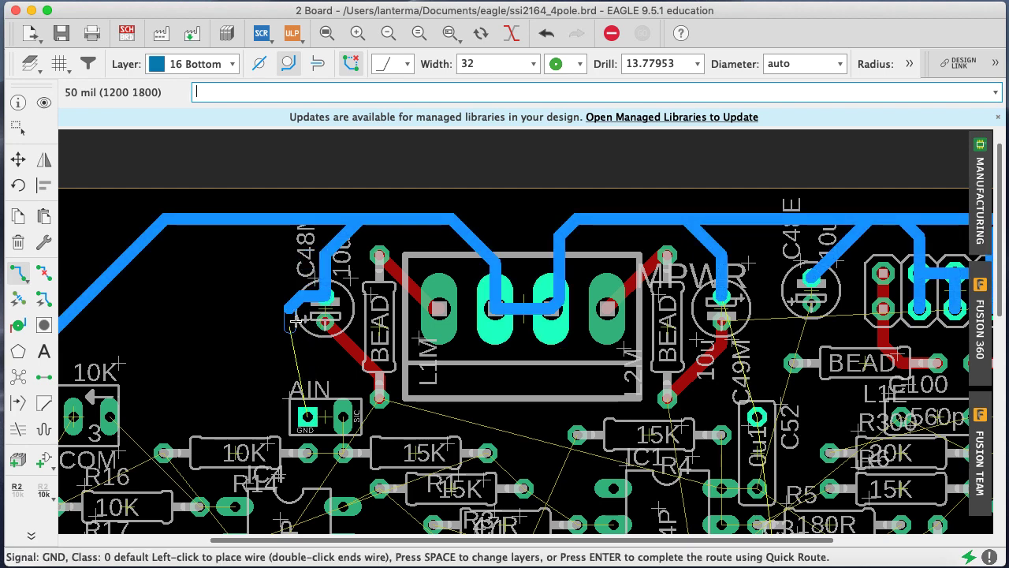
left_click(306, 417)
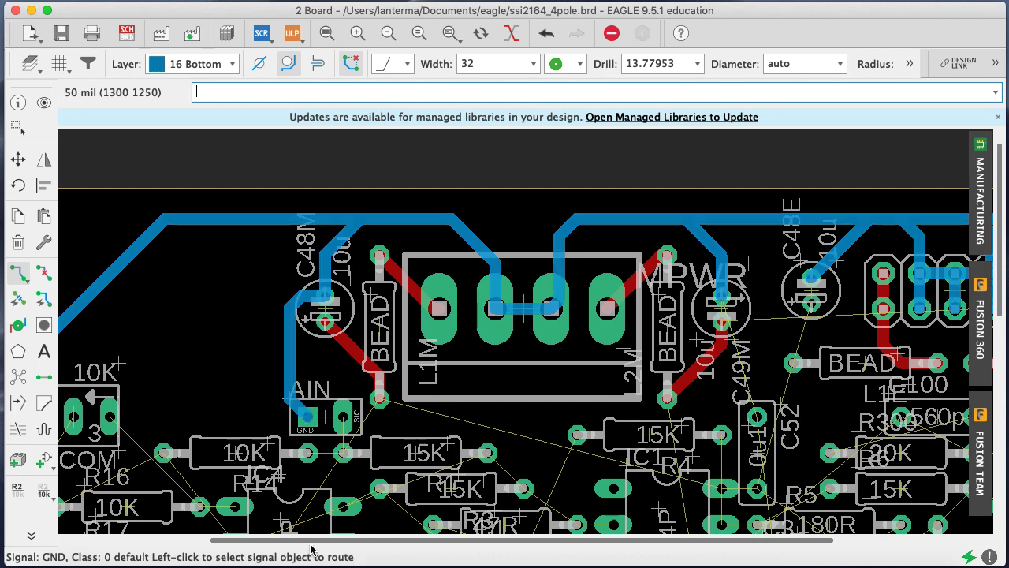
Route a 32 mil bottom-layer ground trace from C49M's upper pad around the capacitor to C52's upper pad
left_click_drag(313, 543, 373, 543)
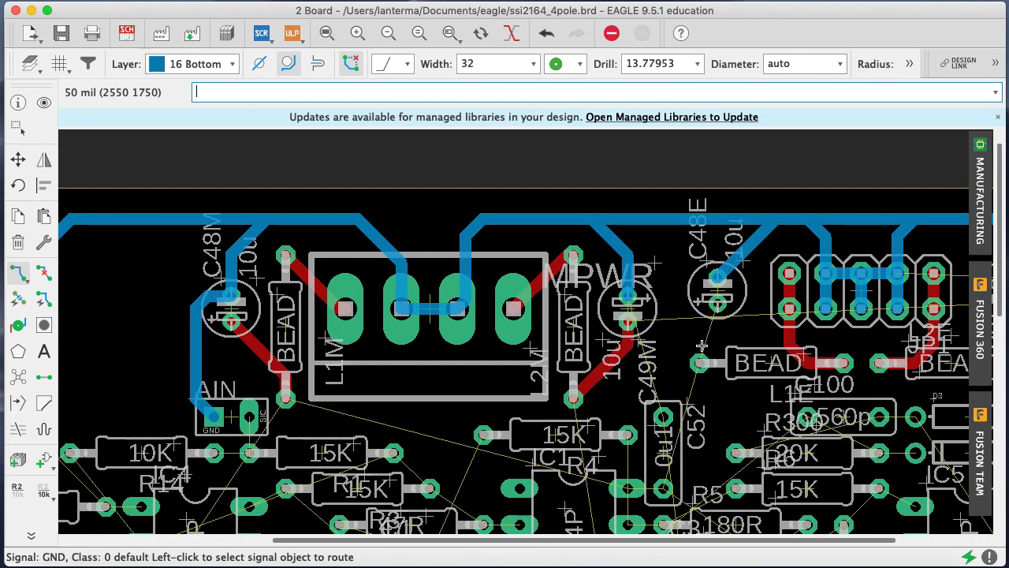
left_click(631, 300)
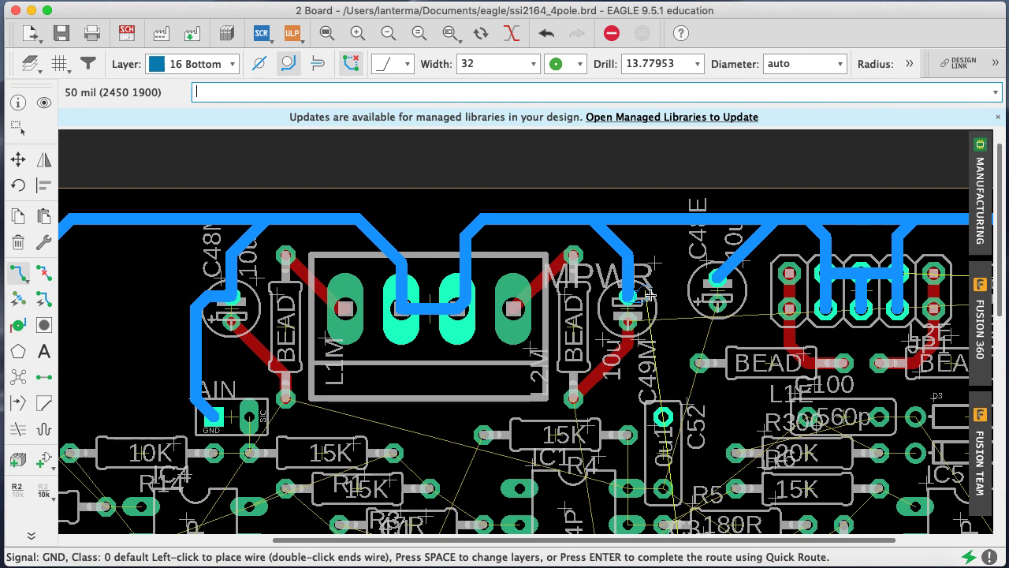
key("super+z")
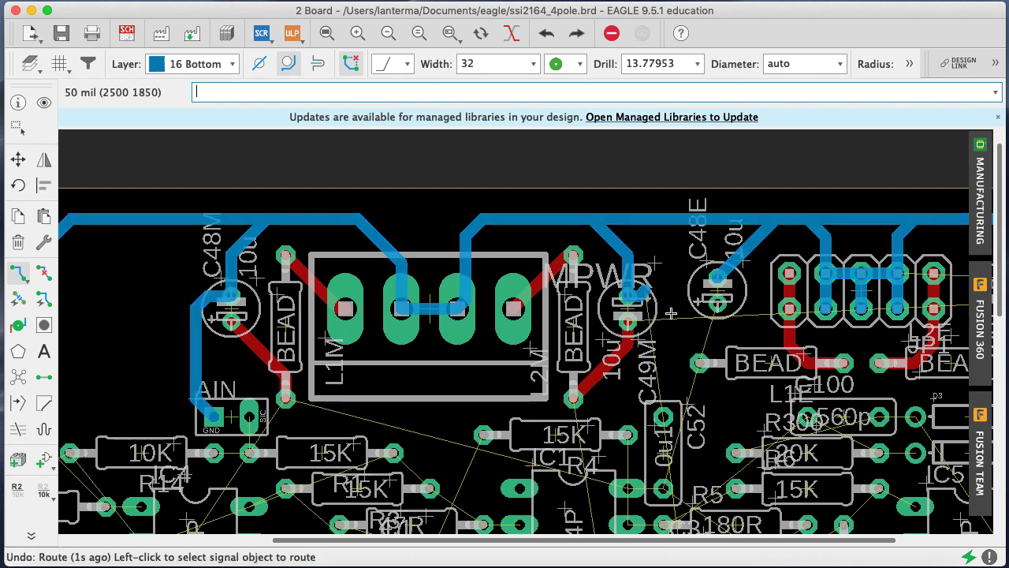
left_click(634, 300)
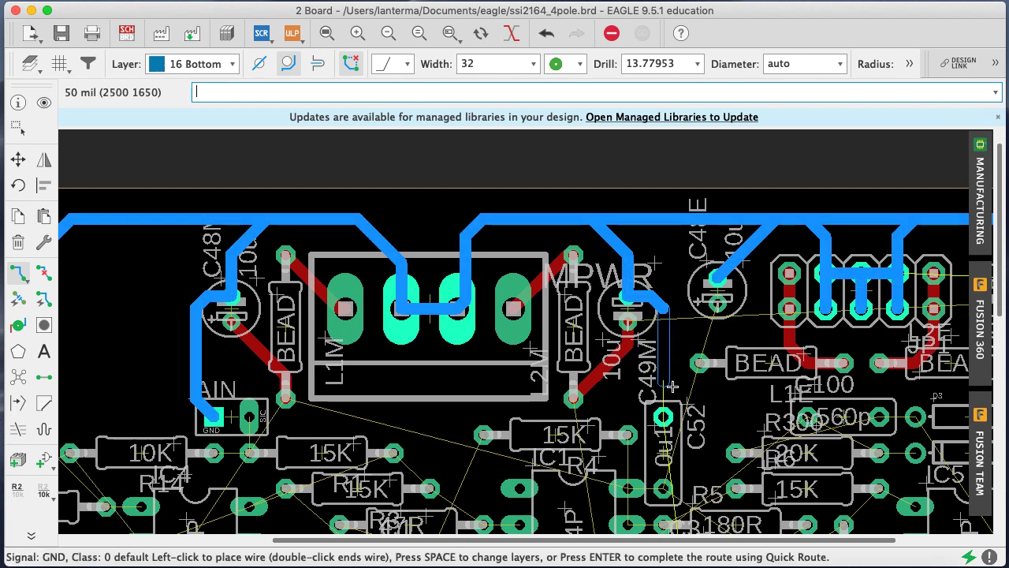
left_click(664, 418)
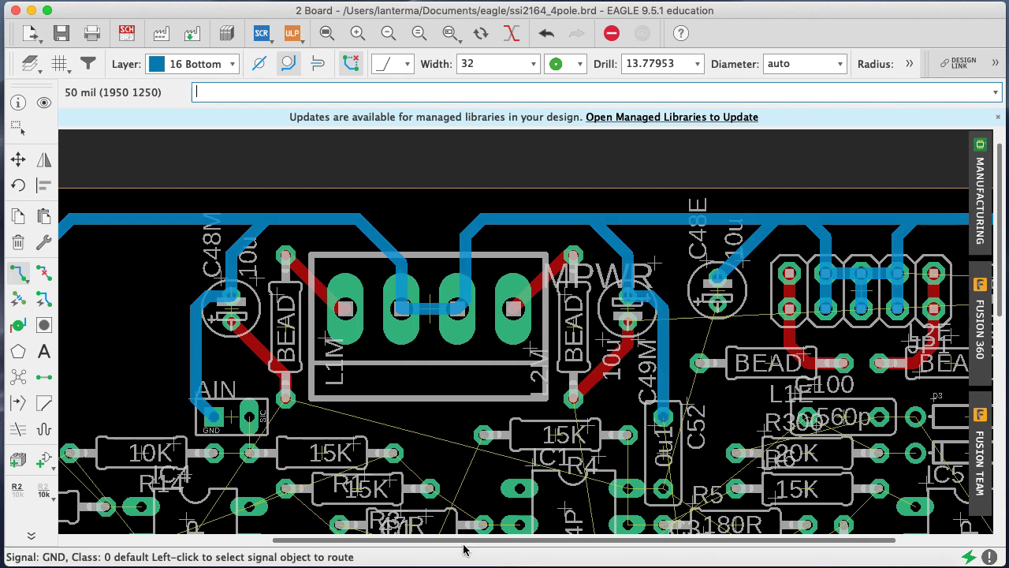
Connect C49E's upper pad to the upper ground trace with a diagonal 32 mil bottom-layer trace, redoing the first attempt
left_click_drag(462, 550, 613, 550)
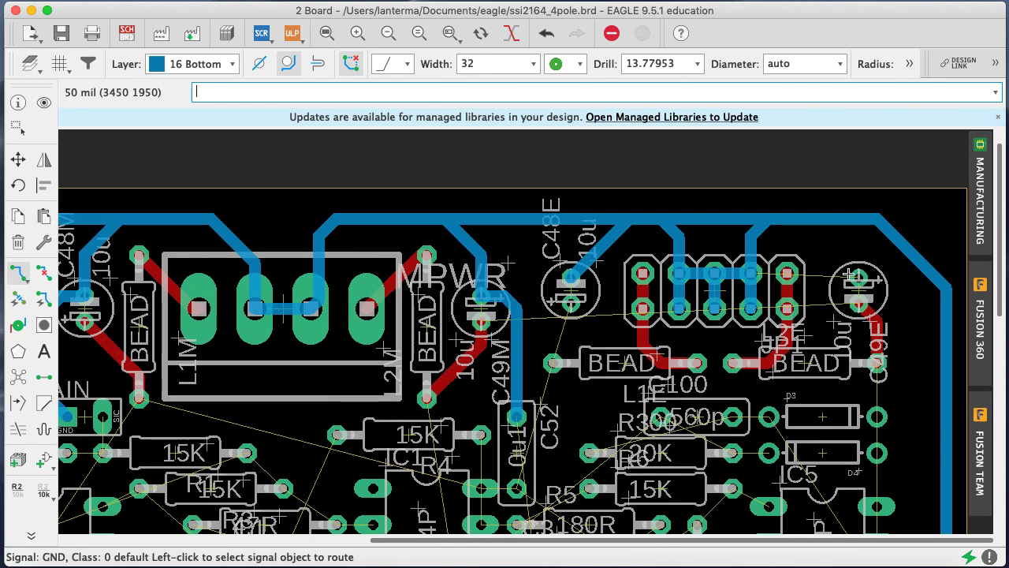
left_click(851, 274)
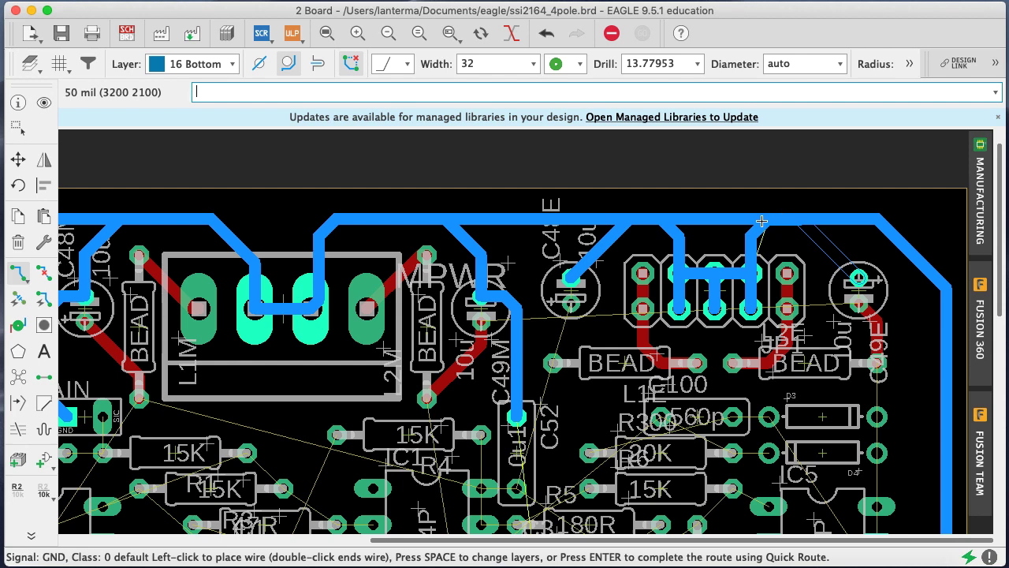
left_click(807, 217)
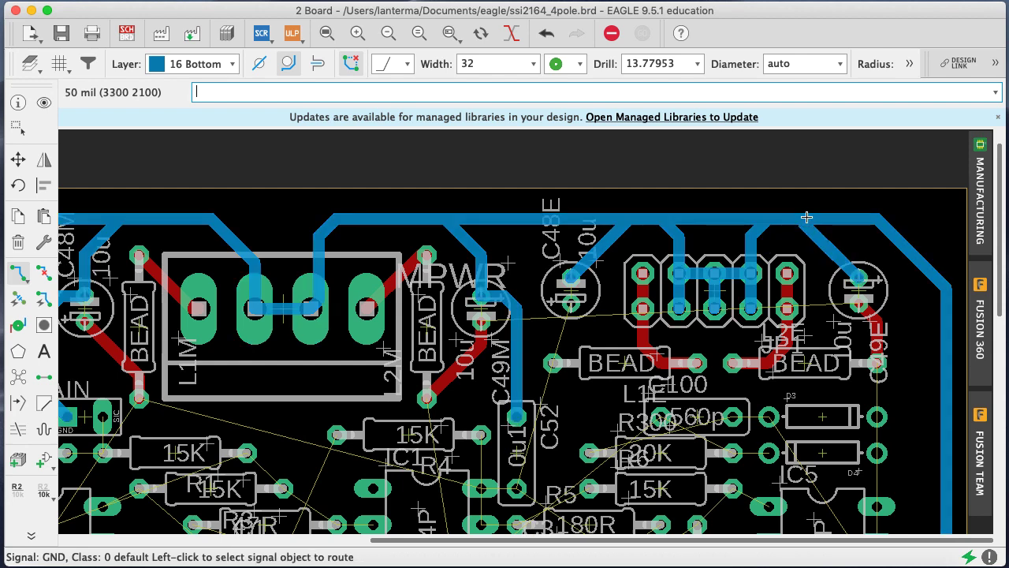
key("super+z")
left_click(854, 276)
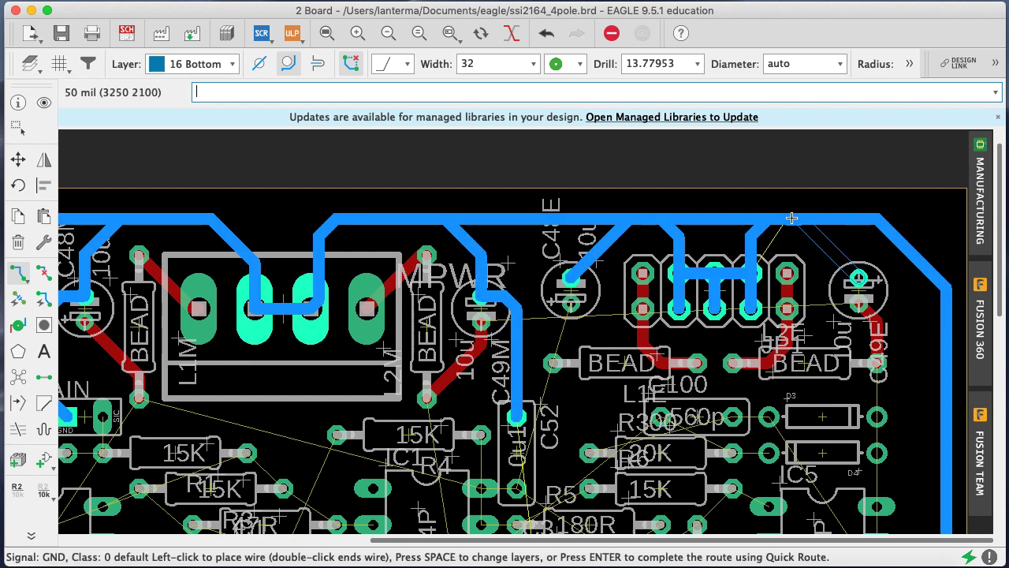
left_click(796, 218)
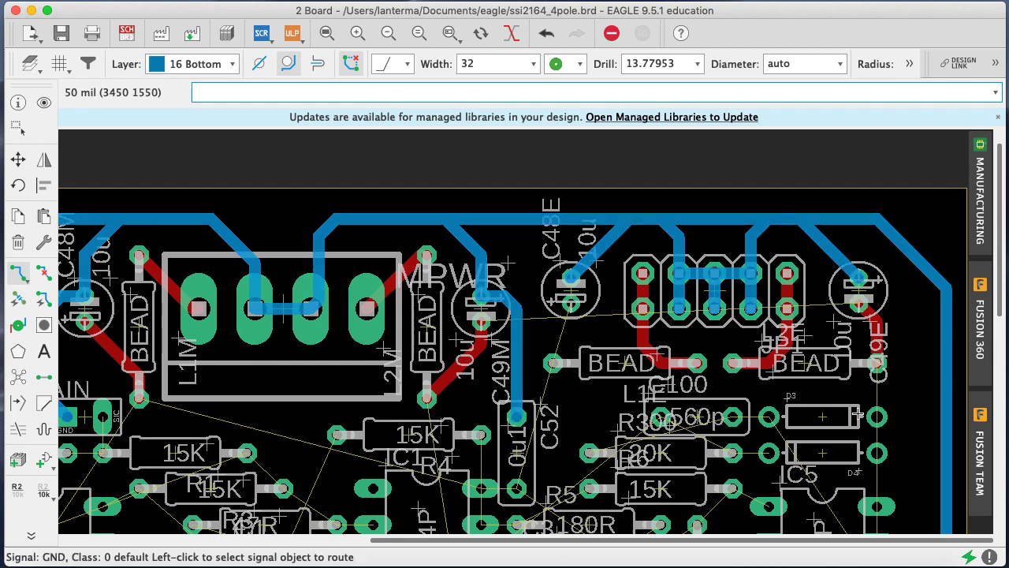
Save the board and switch the routing layer to 1 Top
key("ctrl+s")
middle_click(863, 406)
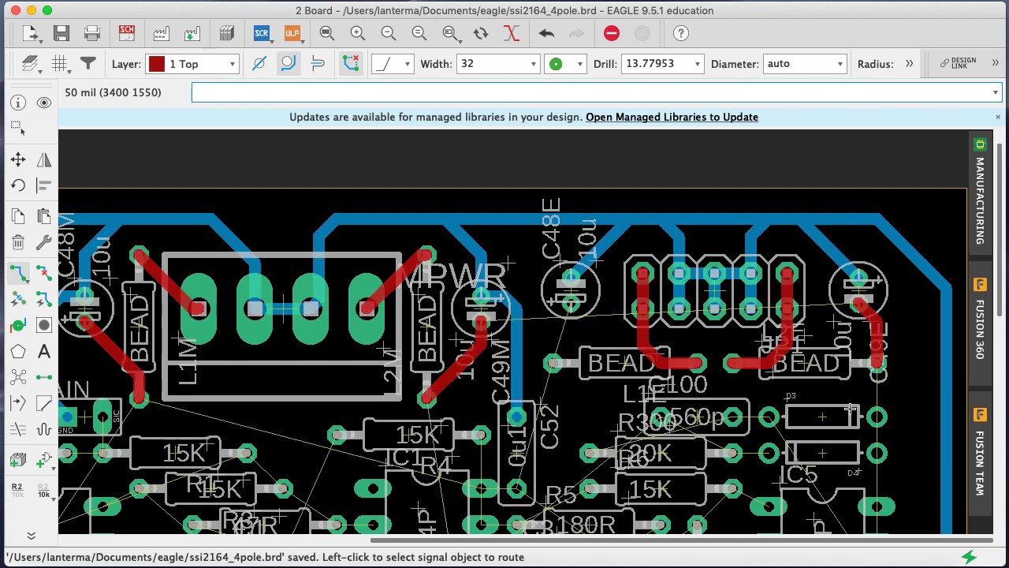
left_click_drag(637, 541, 575, 526)
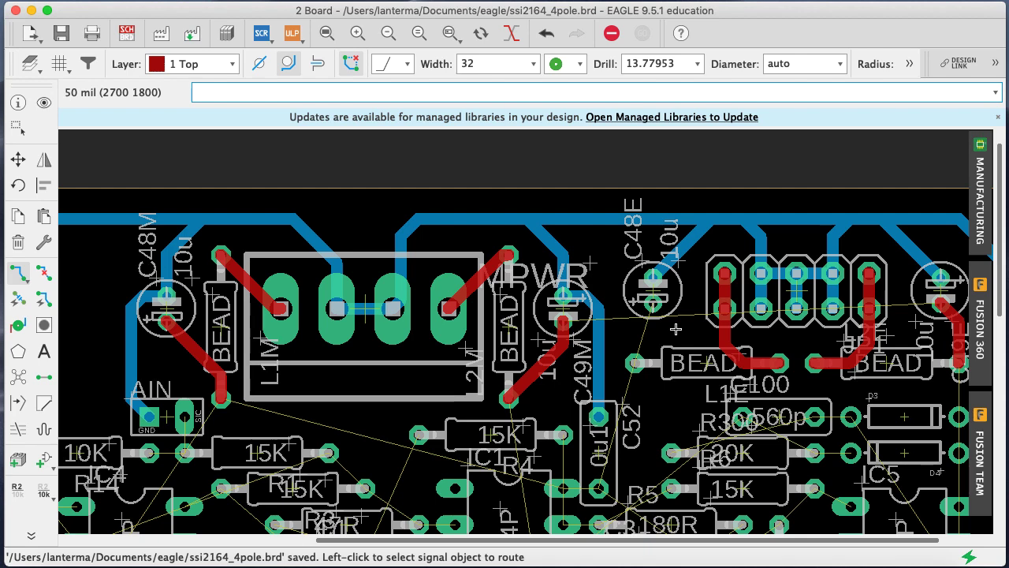
left_click_drag(525, 544, 442, 545)
left_click(389, 34)
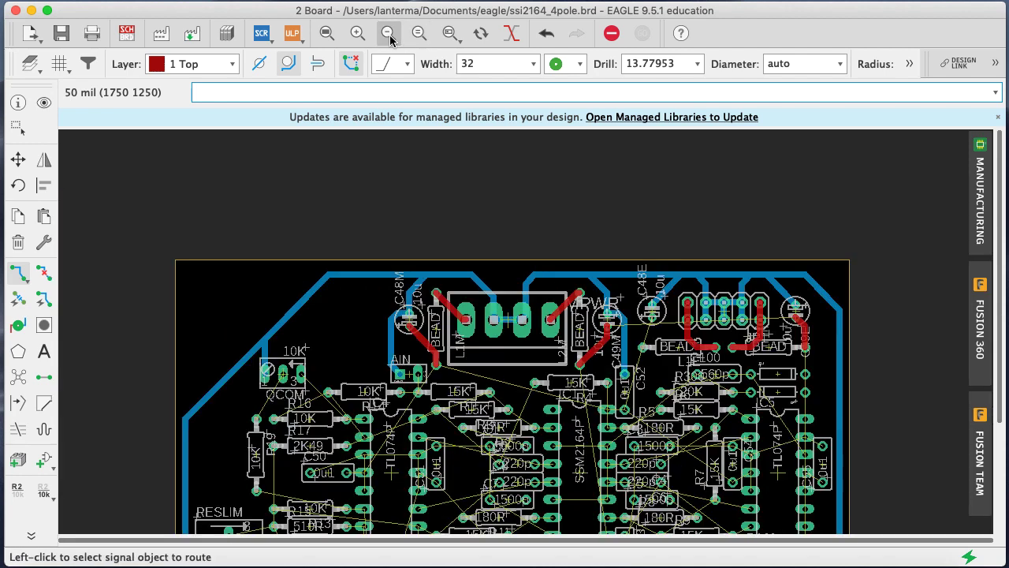
Highlight the V+ net and route a 32 mil top-layer trace between C50's inner pad and the adjacent TL074P supply pin
scroll(1000, 279, "down", 3)
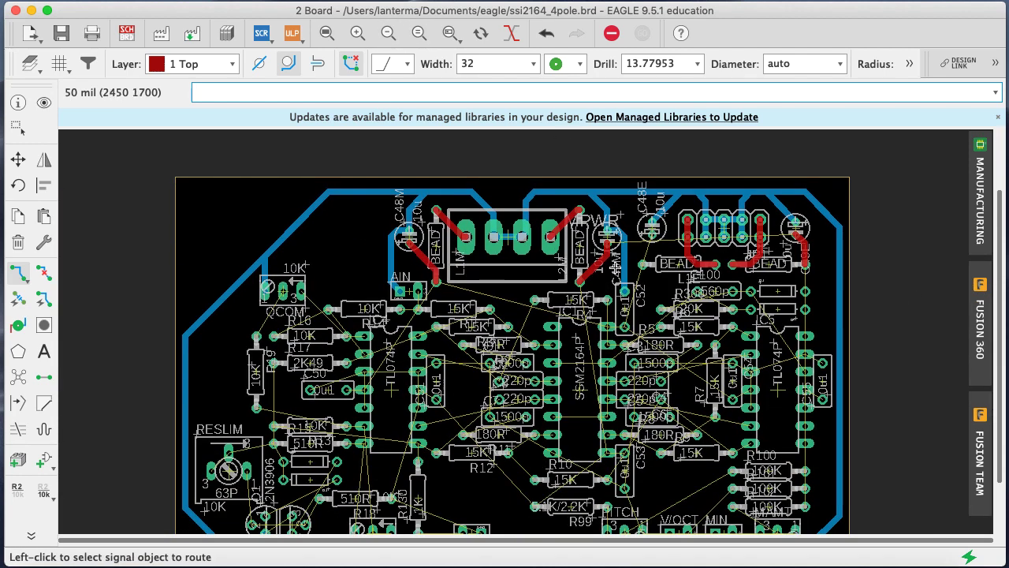
type("show v+")
key("Return")
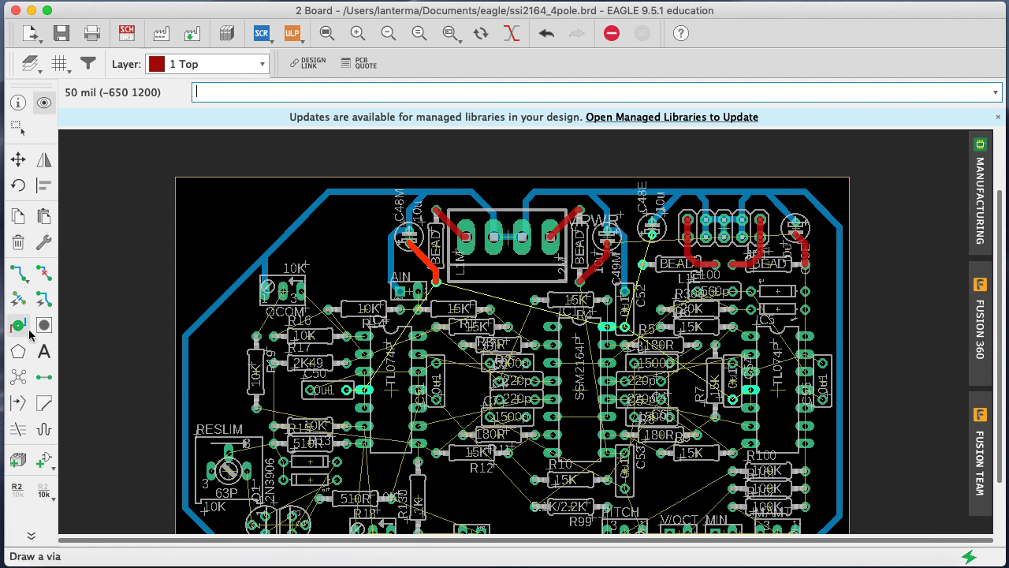
left_click(18, 278)
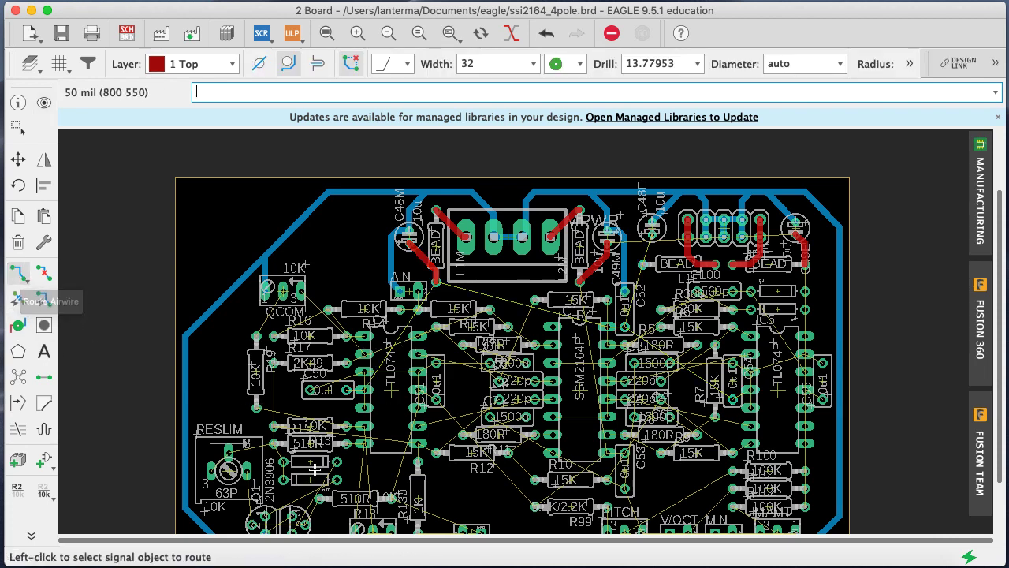
left_click(364, 390)
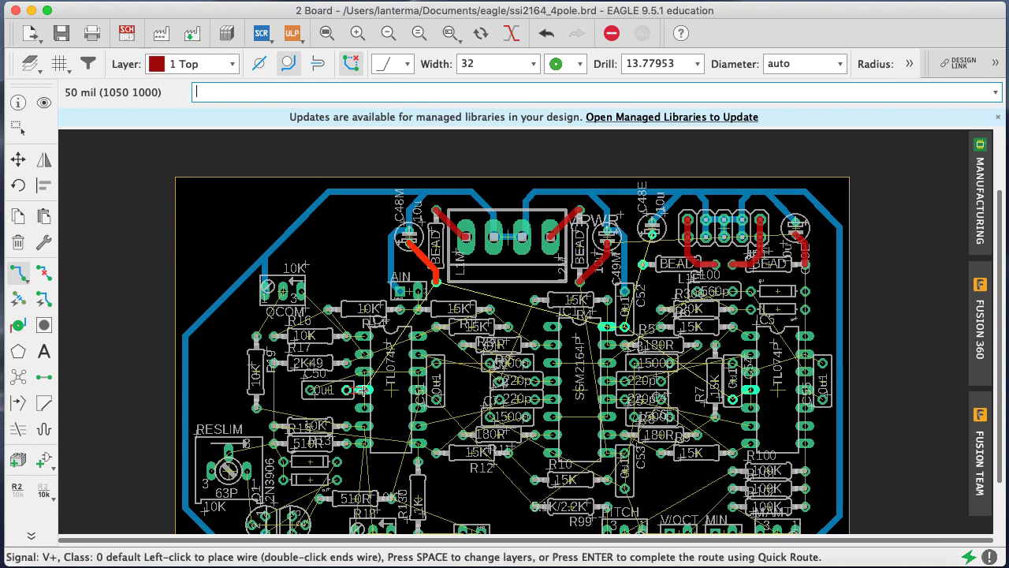
key("Escape")
Try to extend the V+ trace from the TL074P's supply pin up across the chip, then undo it
left_click(370, 385)
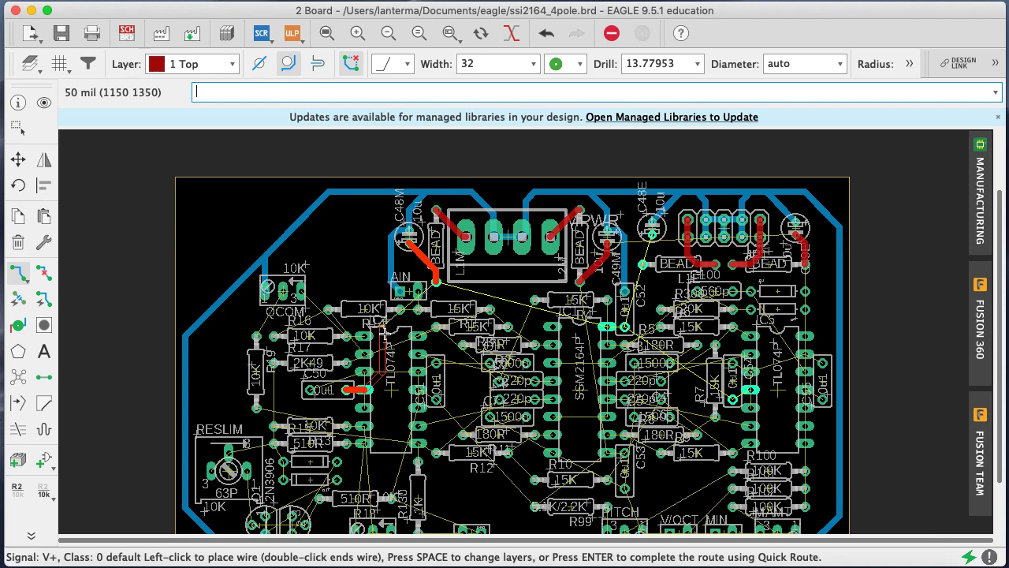
left_click(450, 33)
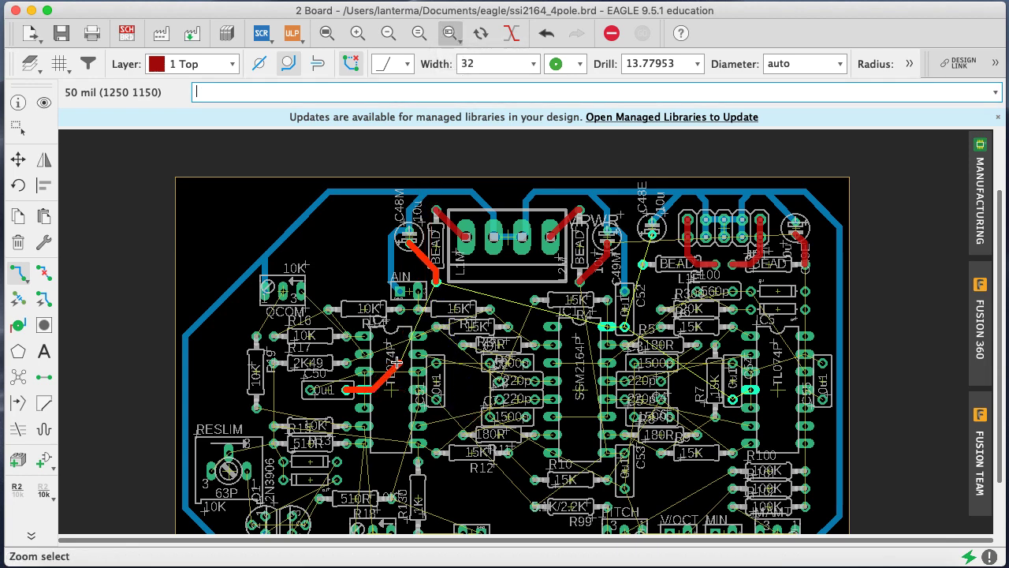
key("Escape")
key("Escape")
key("super+z")
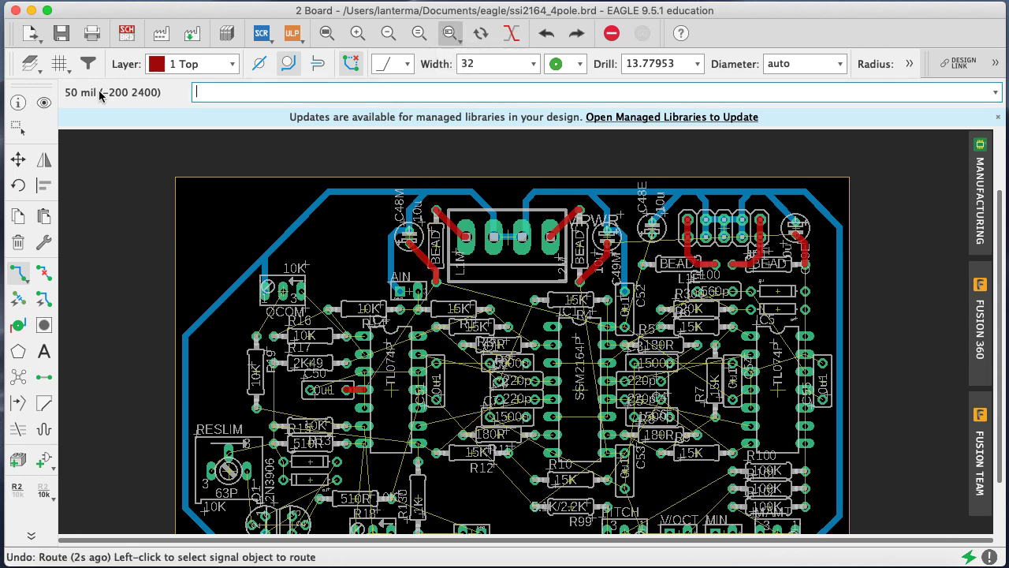
left_click(17, 126)
left_click(374, 266)
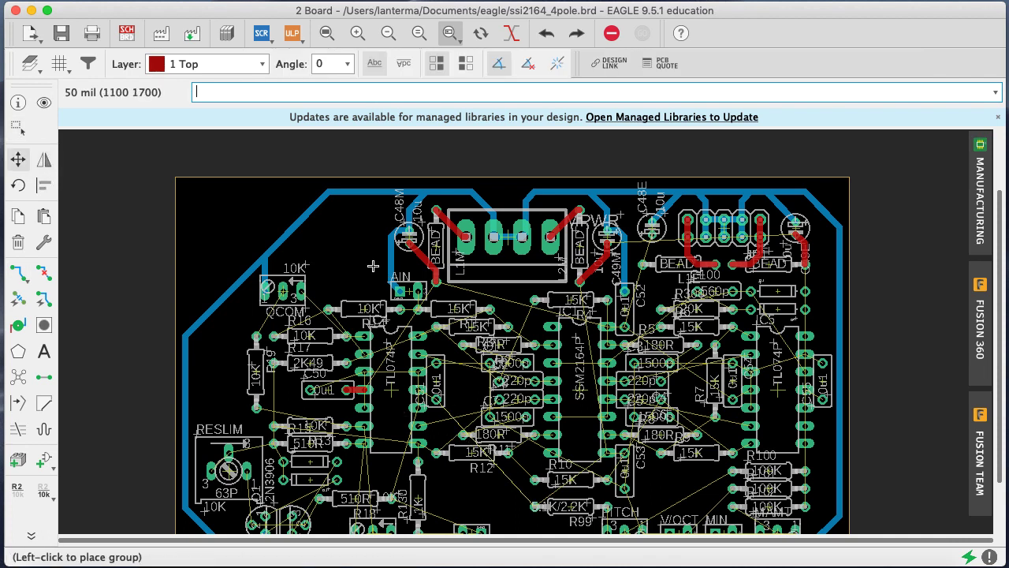
left_click(367, 261)
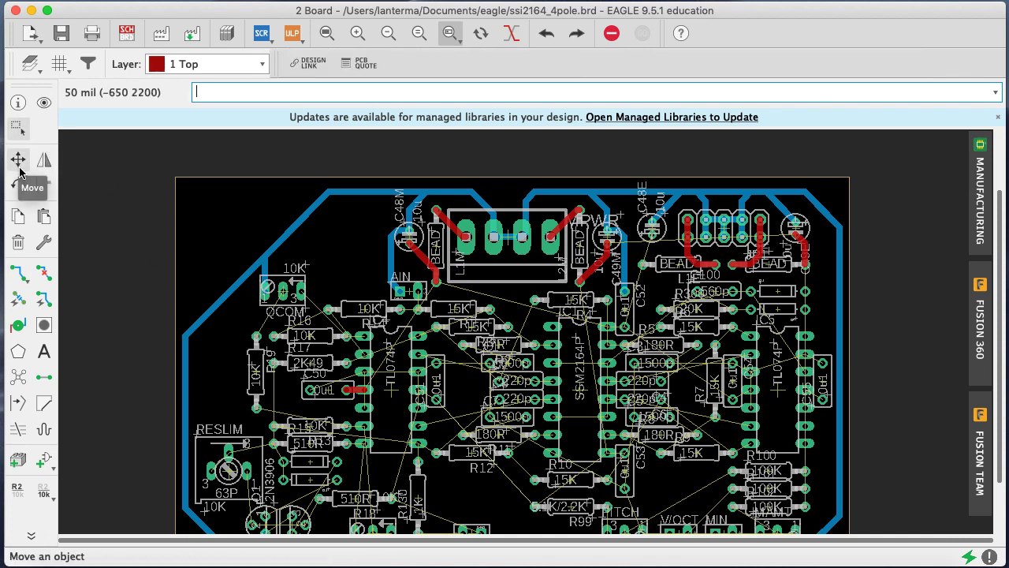
Highlight the V+ net around C50, C48M and the SSM2164P
left_click(450, 34)
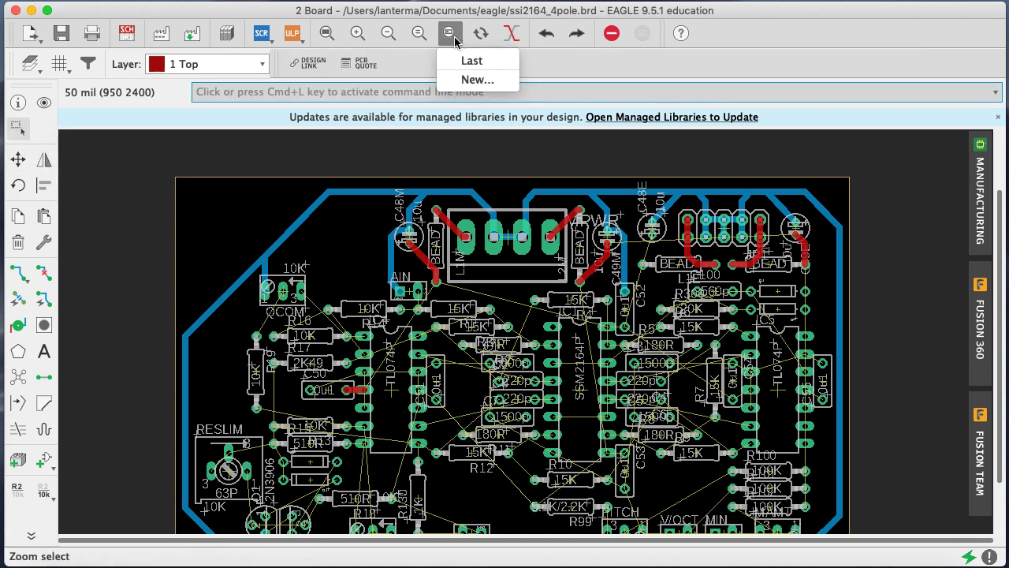
left_click(448, 35)
left_click(447, 35)
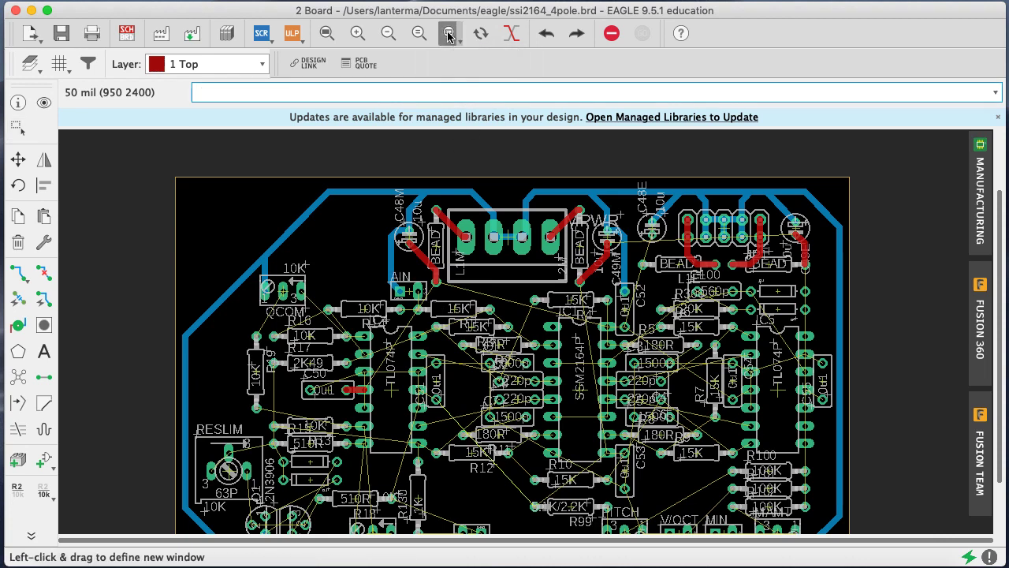
left_click_drag(316, 186, 512, 462)
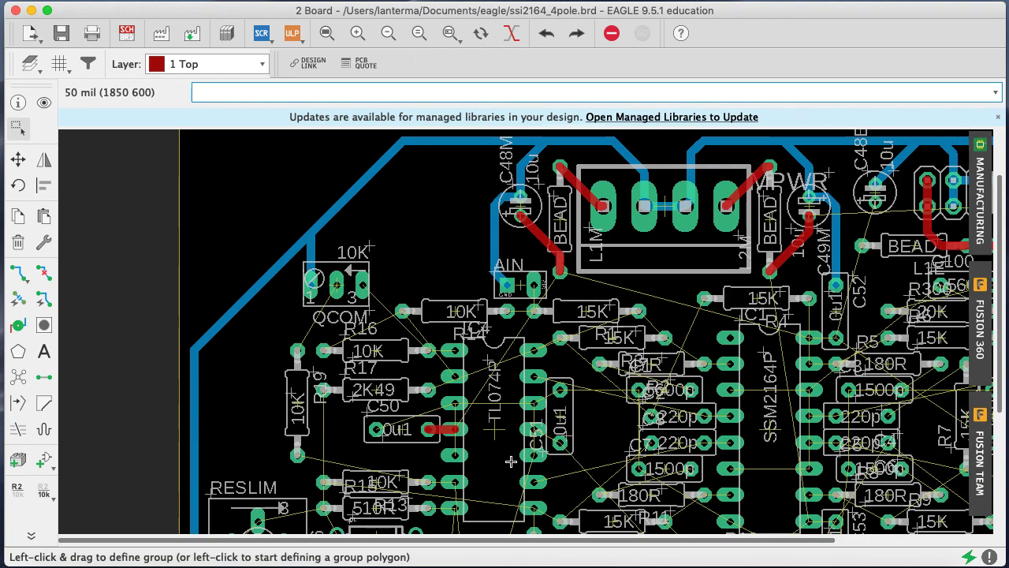
type("show v+")
key("Return")
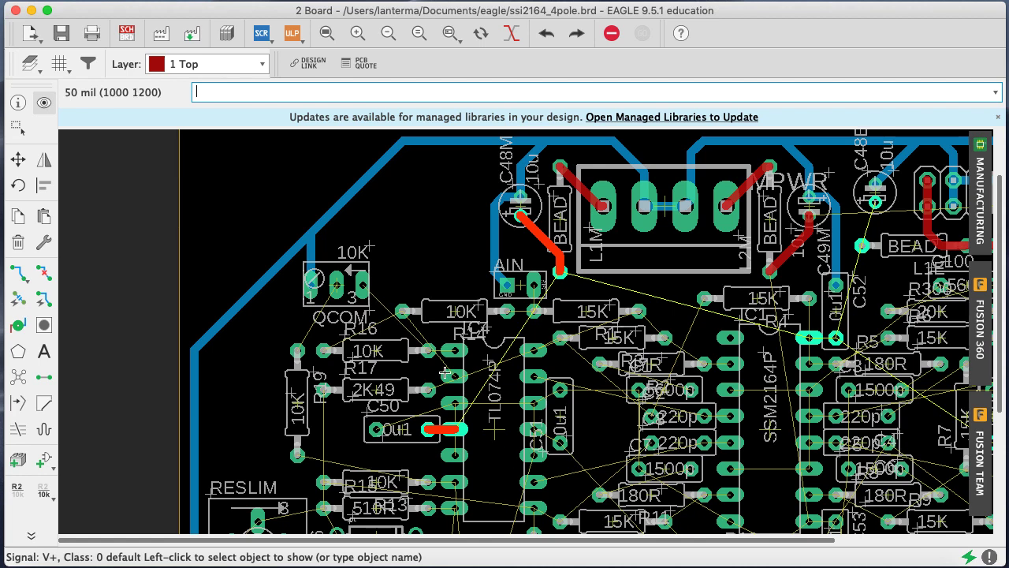
Route a 32 mil top-layer V+ trace from L1M's lower pad along MPWR's lower edge through the SSM2164P's upper pin to C52's lower pad
left_click(23, 276)
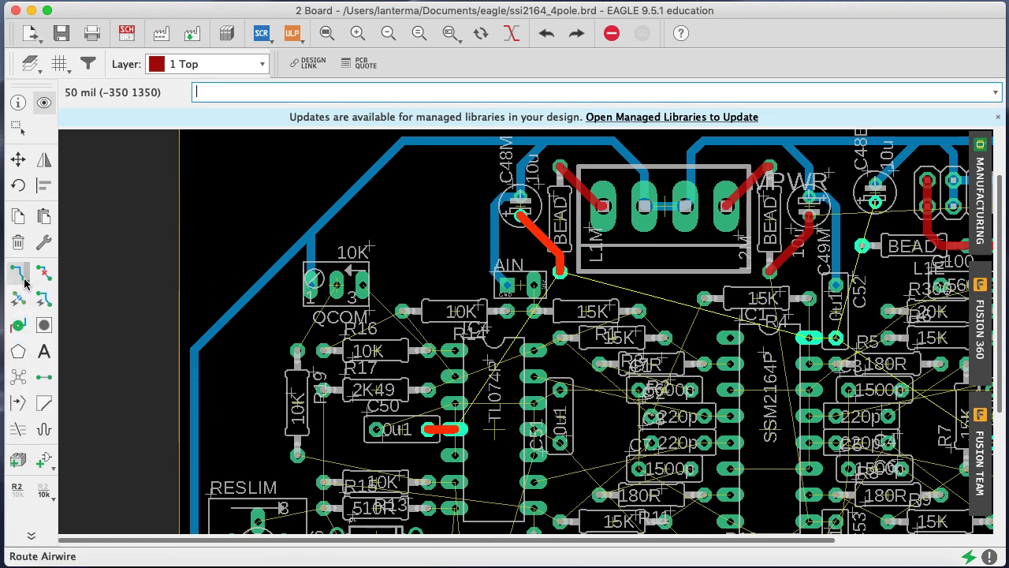
left_click(24, 281)
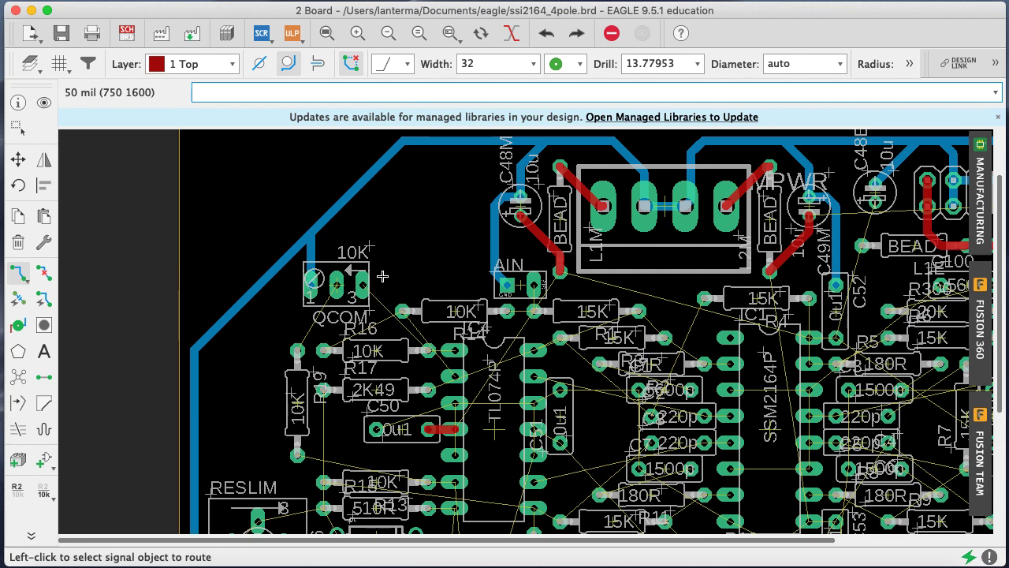
left_click(587, 282)
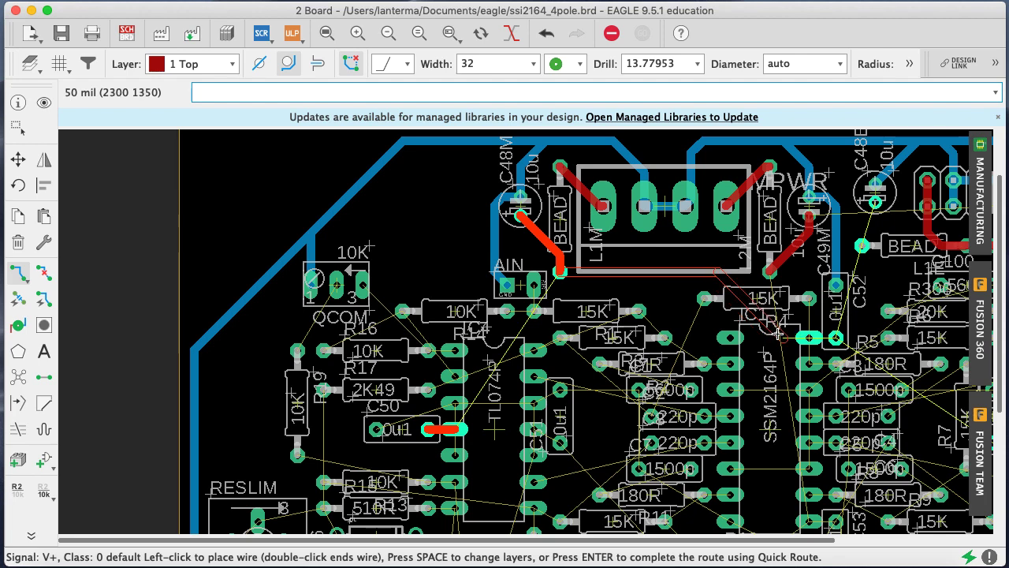
left_click(824, 338)
left_click(824, 338)
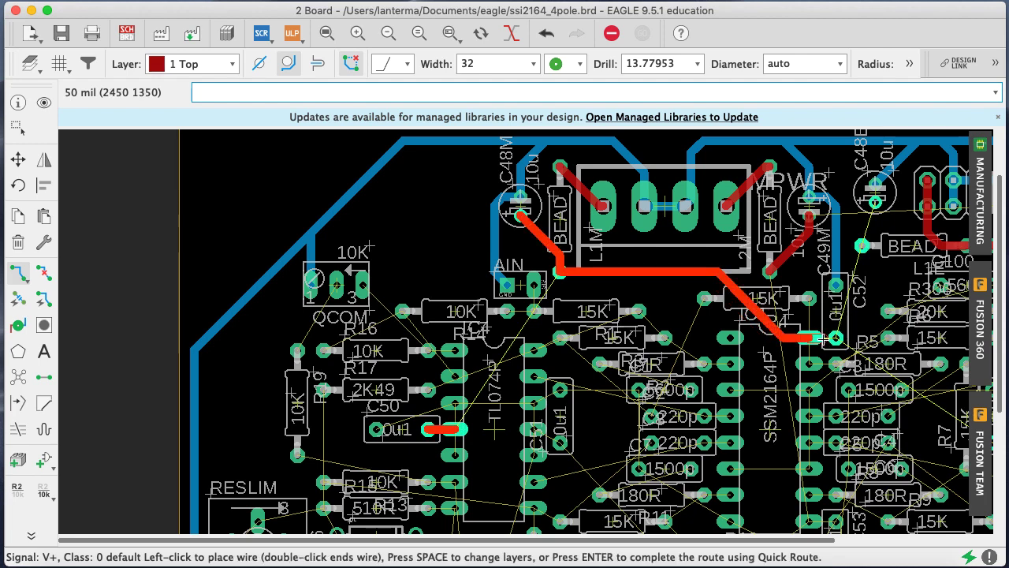
left_click(836, 338)
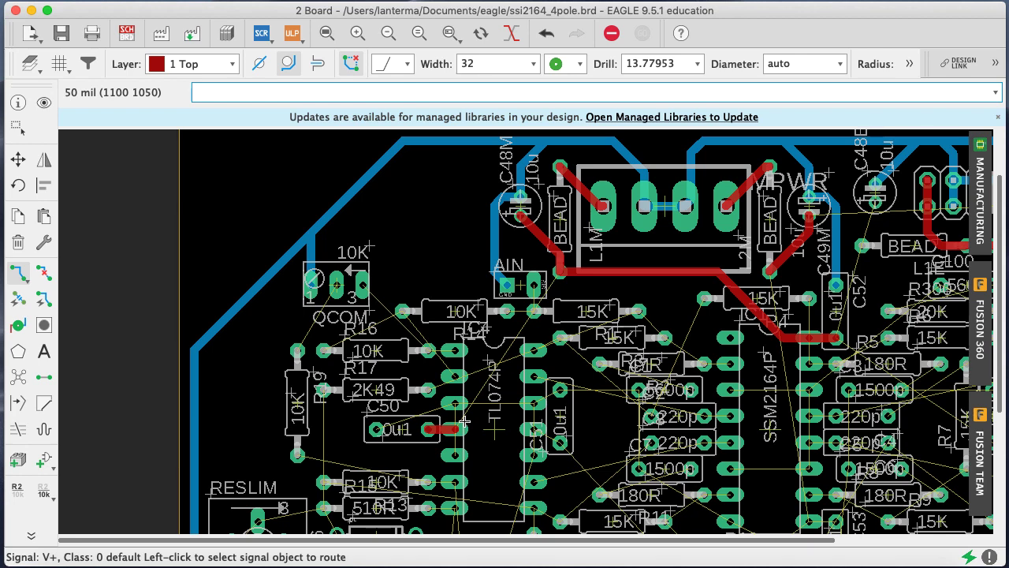
Route a 32 mil top-layer V+ trace from the TL074P pin beside C50 up through the chip to C48M's lower pad, and save the board
left_click(556, 280)
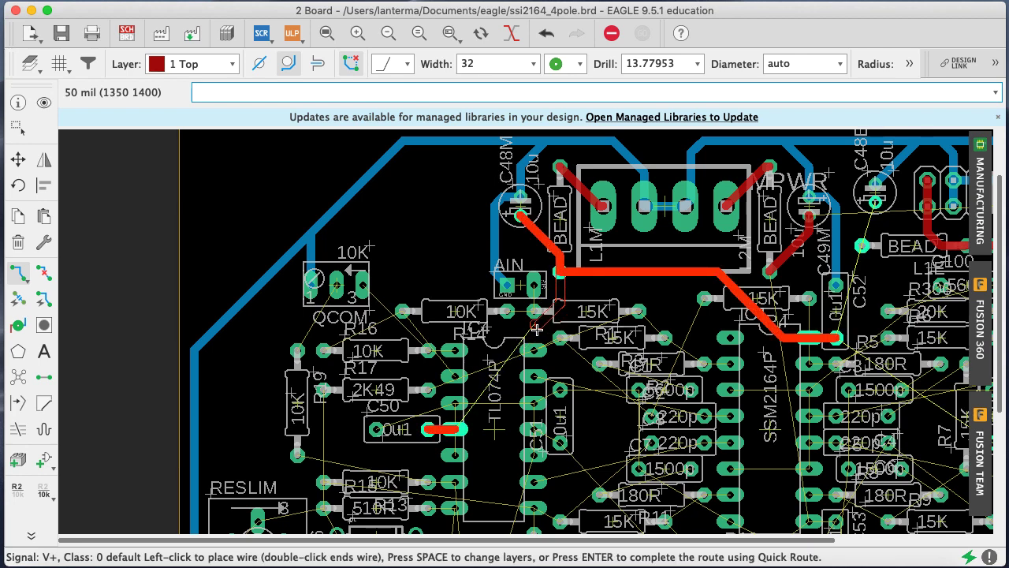
key("super+z")
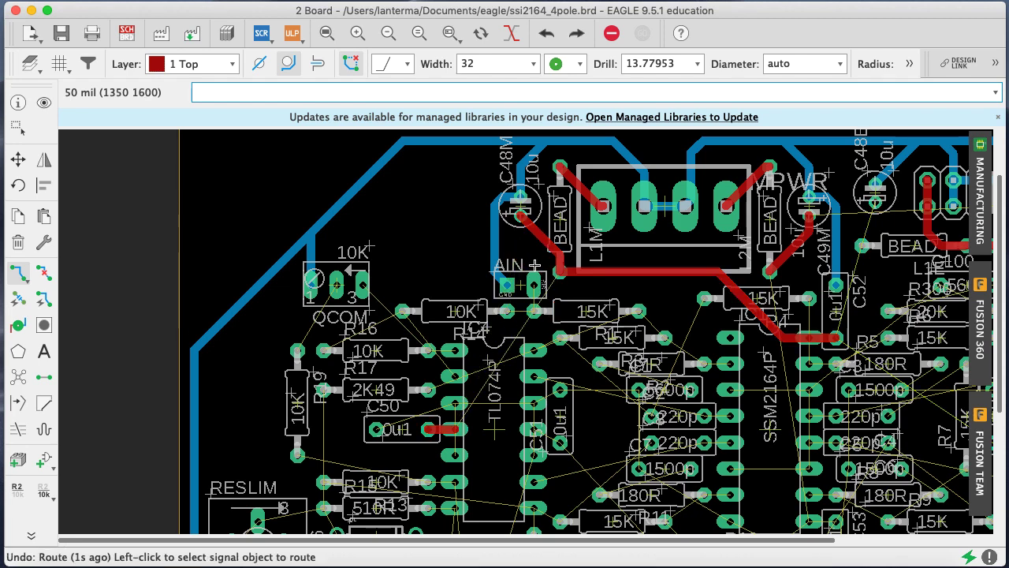
left_click(471, 425)
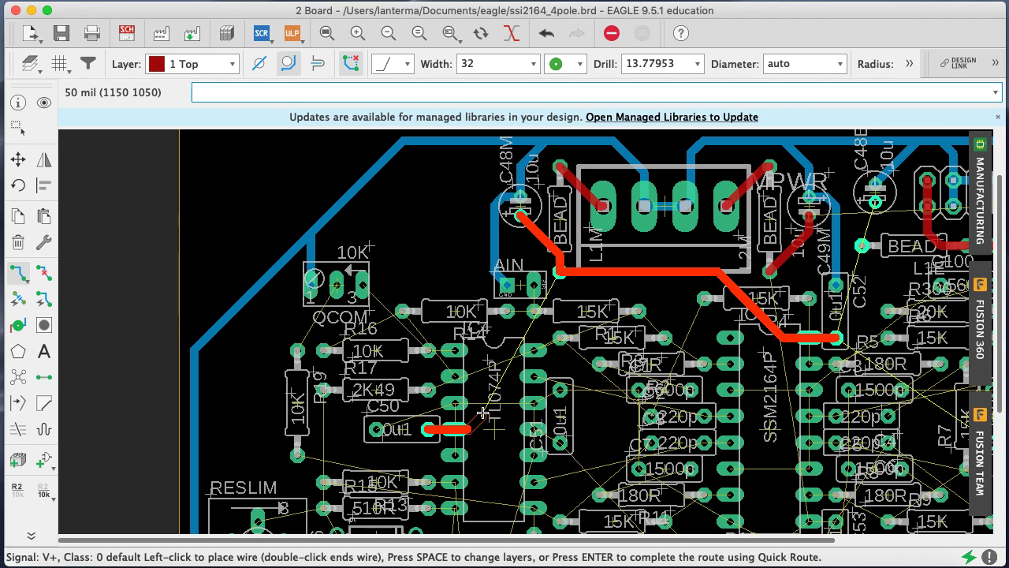
left_click(482, 414)
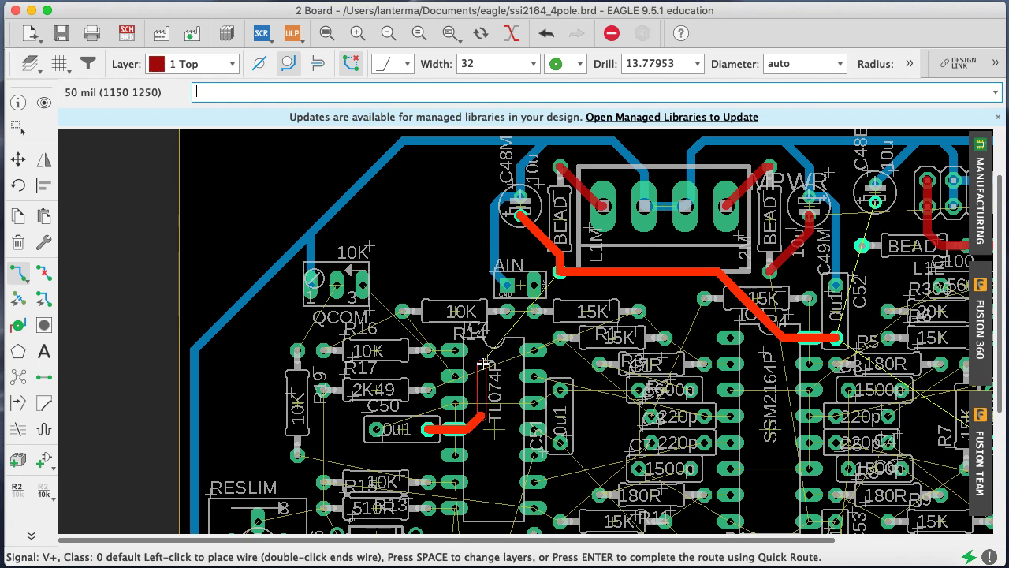
left_click(482, 258)
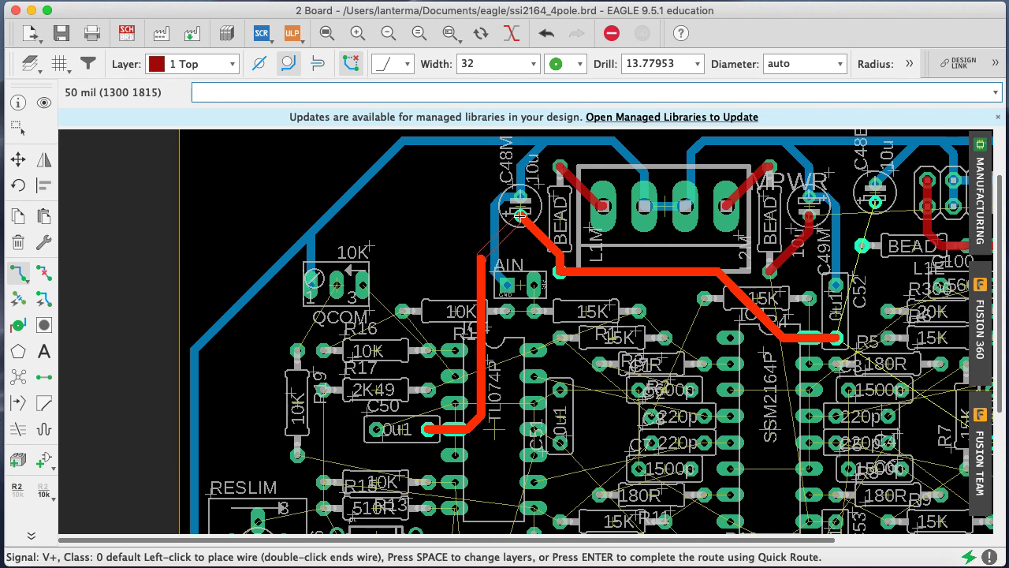
left_click(521, 214)
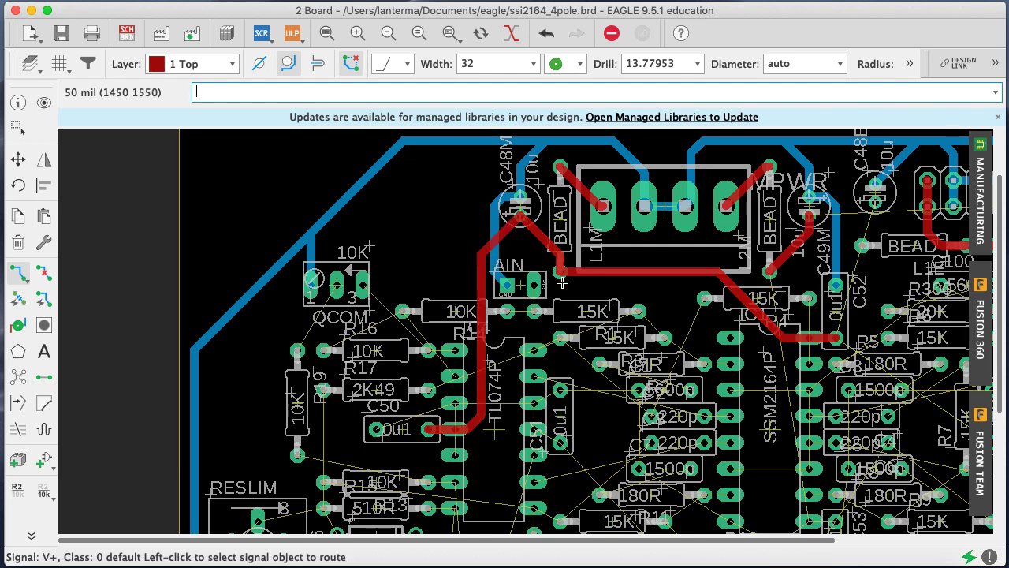
key("super+s")
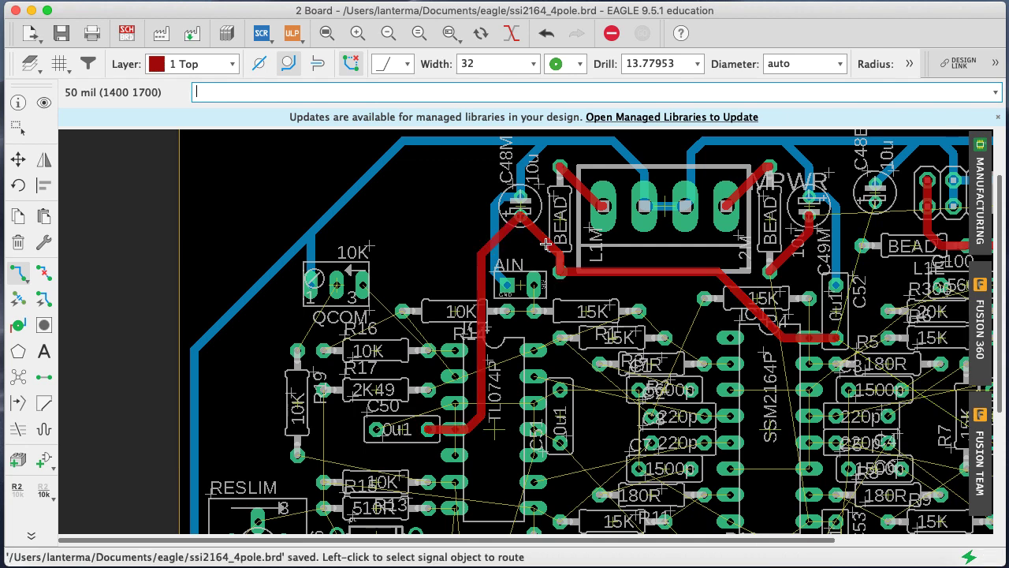
Highlight the V+ net and try a short top-layer trace from C54's lower pad to IC5's supply pin, then undo it
key("Return")
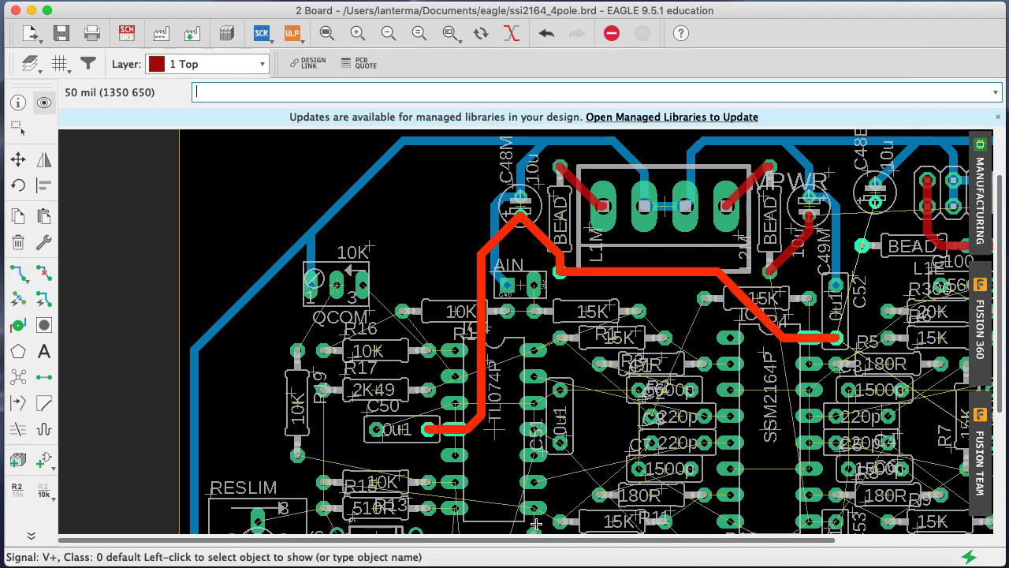
left_click_drag(528, 541, 713, 546)
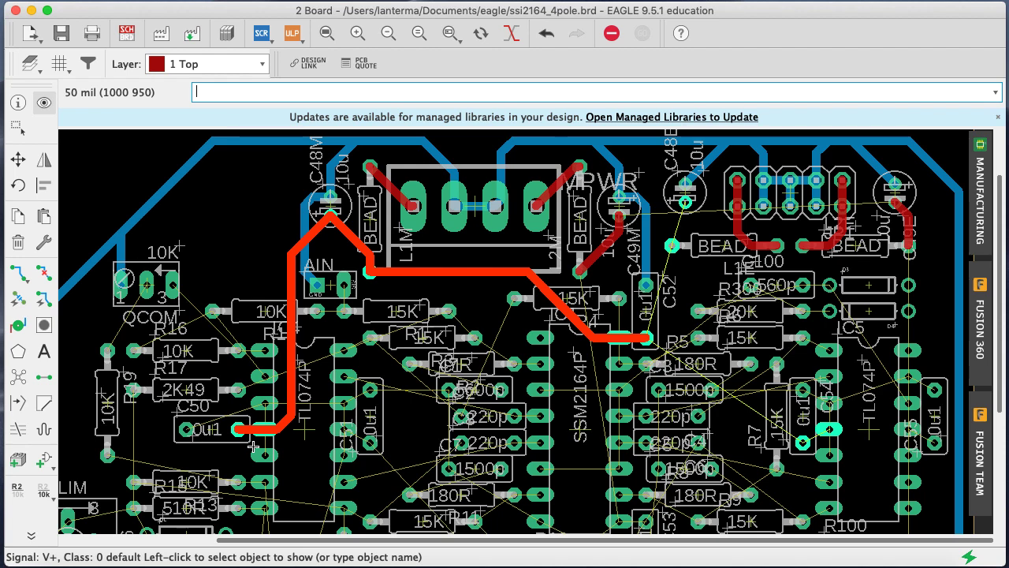
left_click(17, 272)
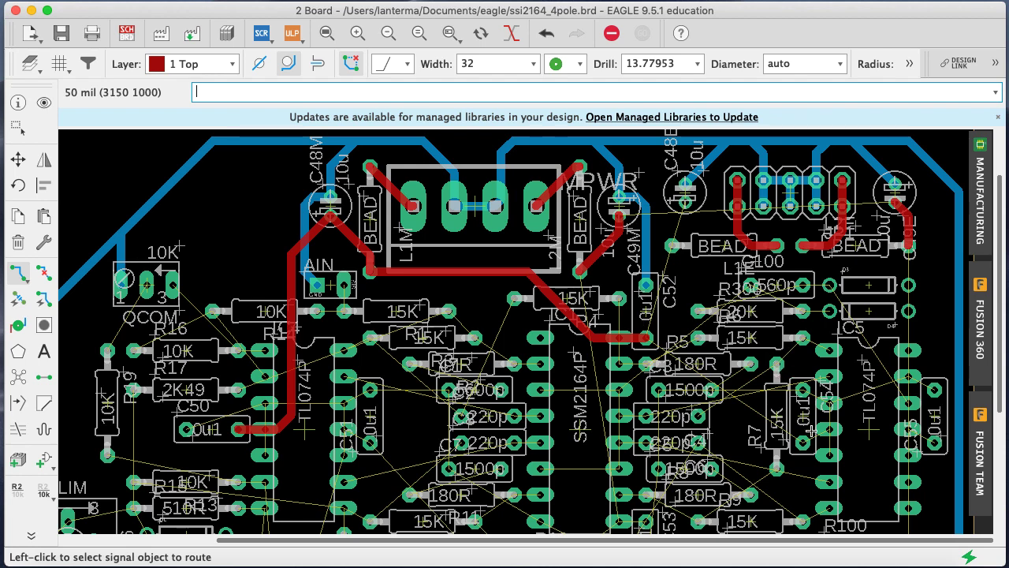
left_click(813, 431)
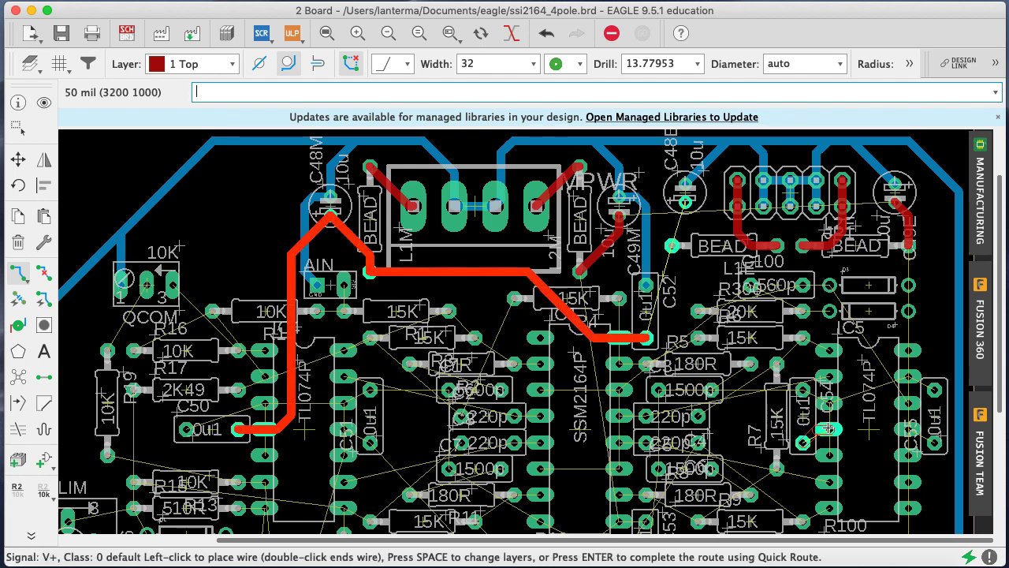
left_click(828, 428)
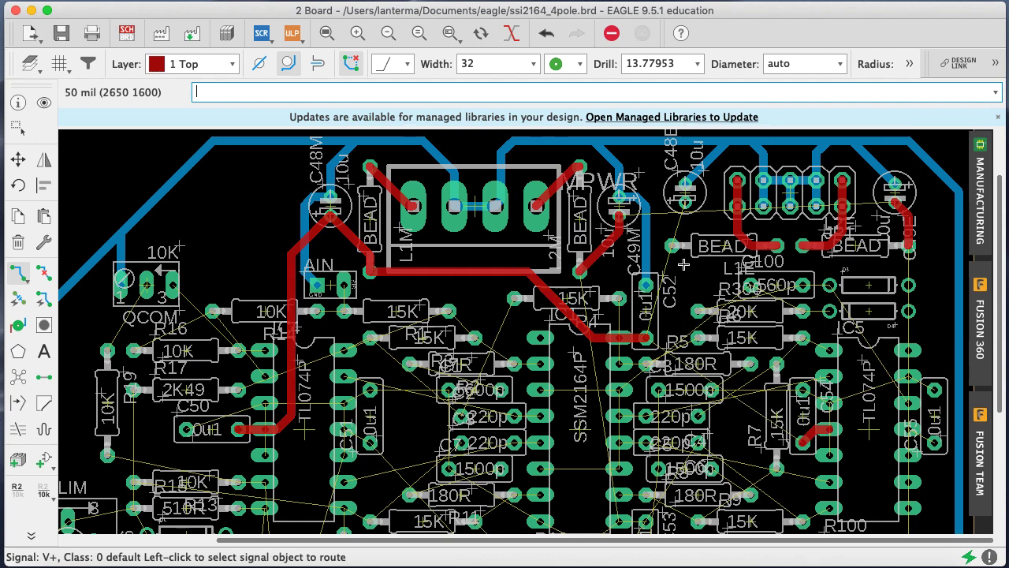
key("super+z")
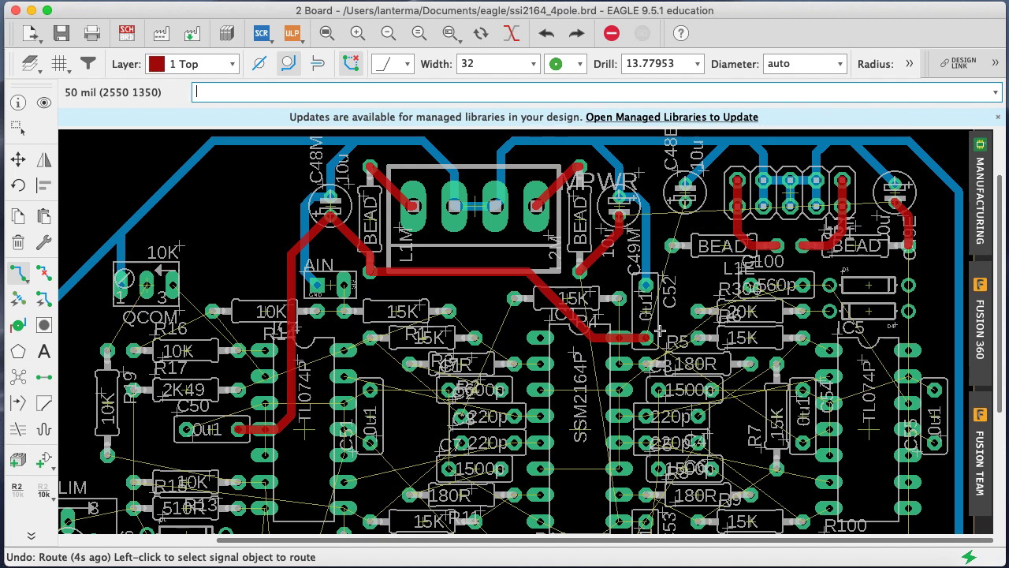
Route 32 mil top-layer V+ traces from L1E's outer pad to C52's lower pad and to C48E's lower pad, then highlight V+
left_click(671, 249)
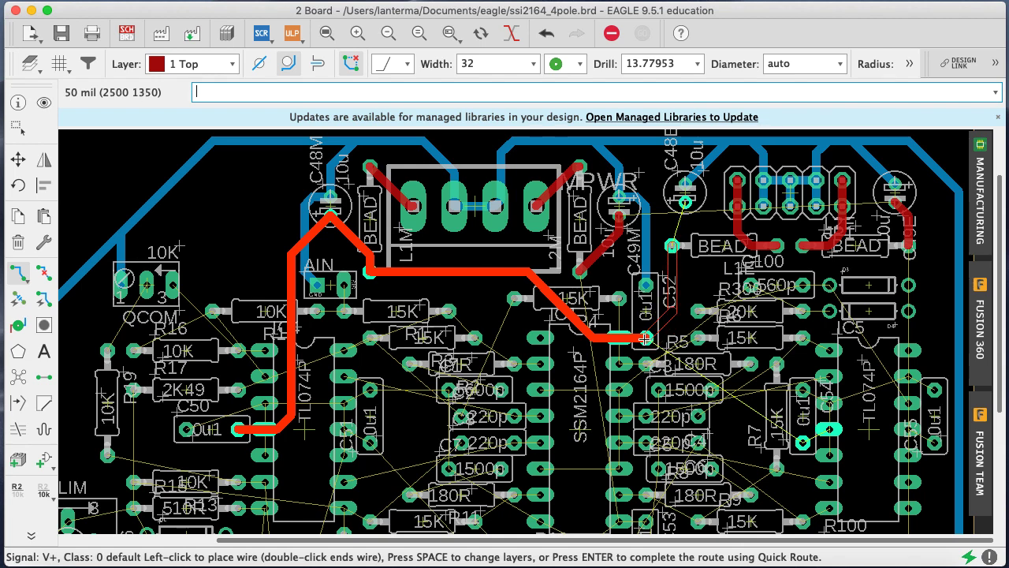
left_click(646, 339)
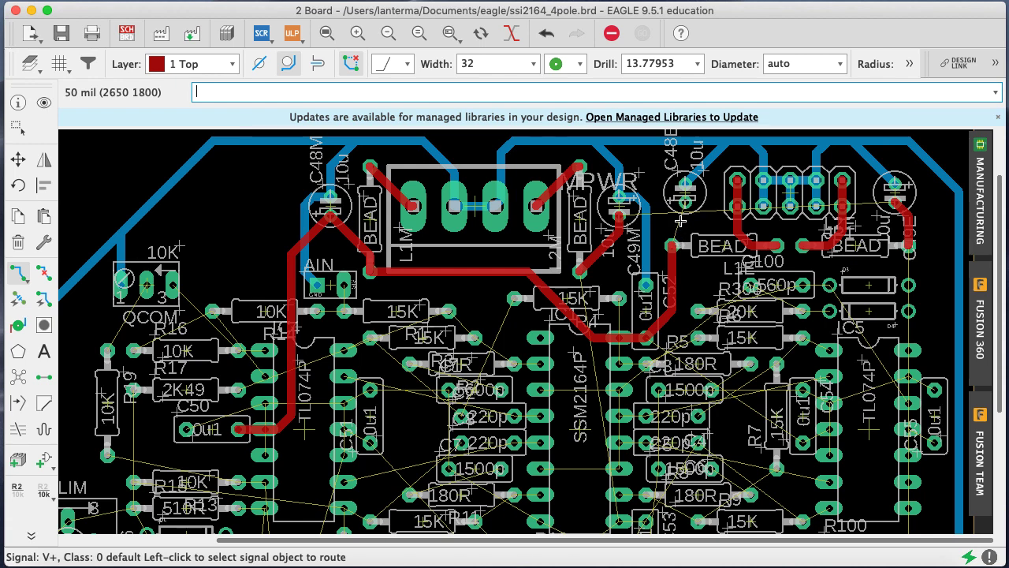
left_click(673, 244)
key("Return")
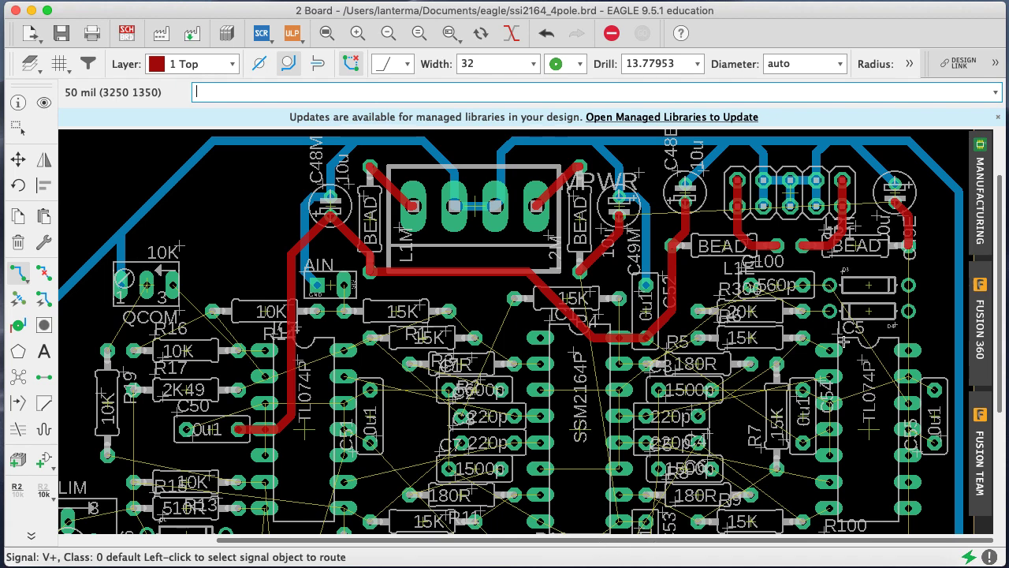
key("Return")
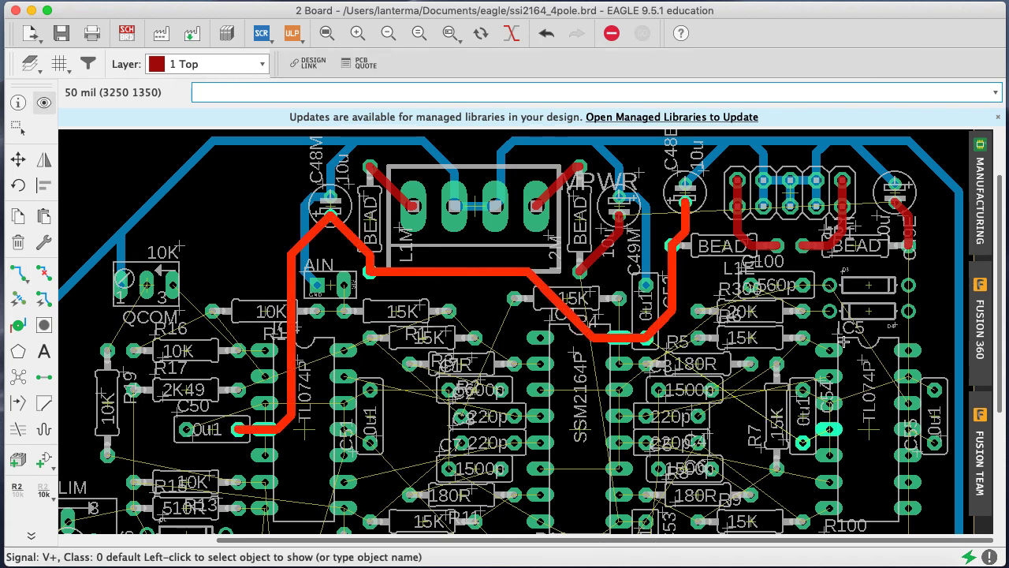
left_click(18, 273)
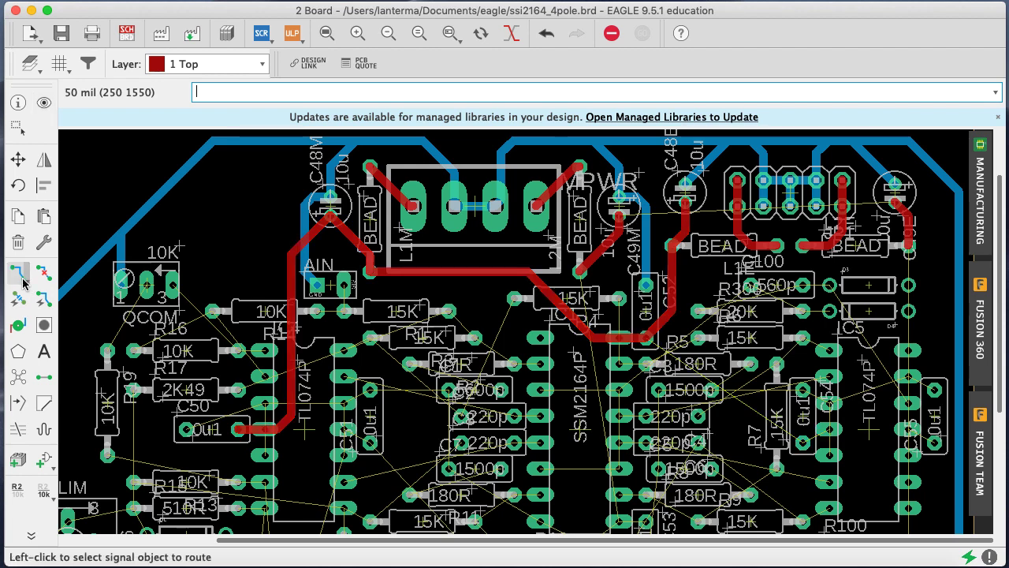
left_click(672, 338)
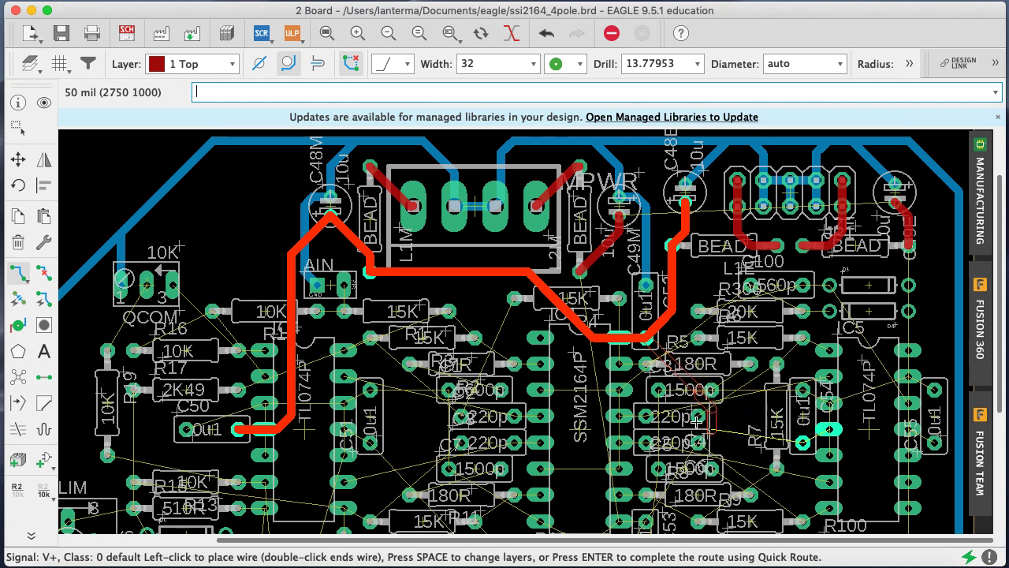
left_click(749, 456)
key("super+z")
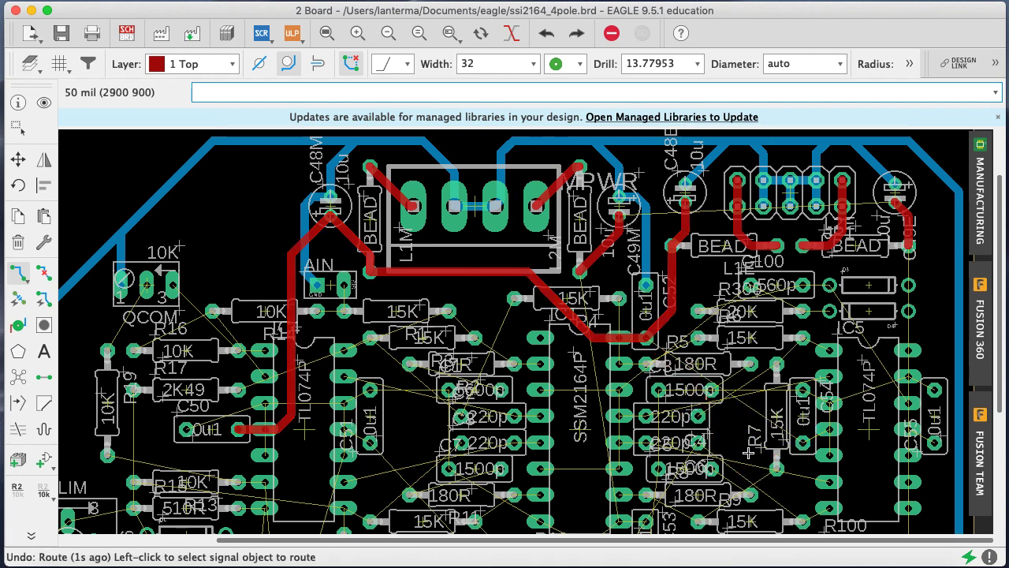
Route a 32 mil top-layer V+ trace from IC5's supply pin beside C54 up through the chip and below L1E to L1E's outer pad
left_click(828, 424)
left_click(19, 274)
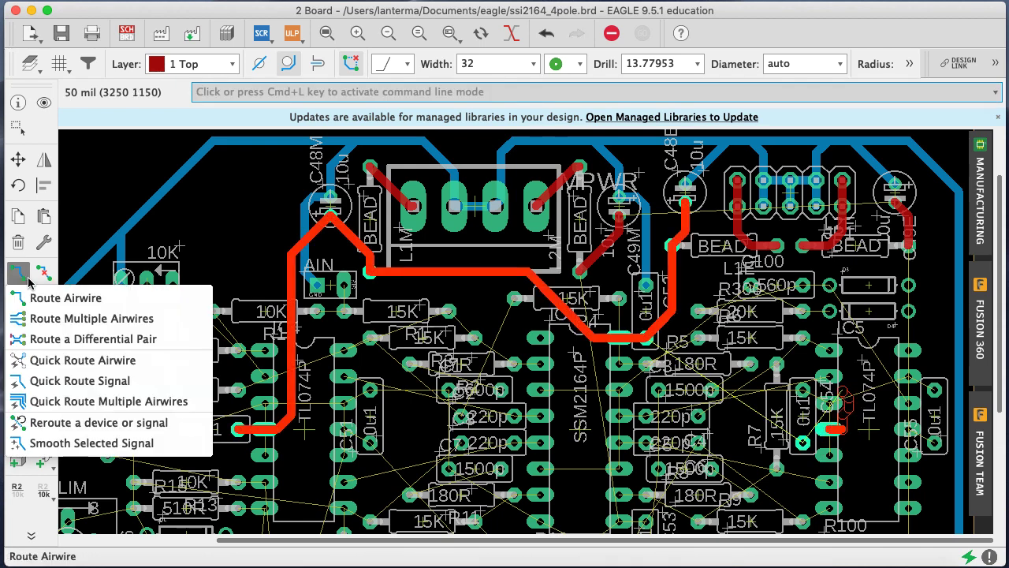
left_click(31, 272)
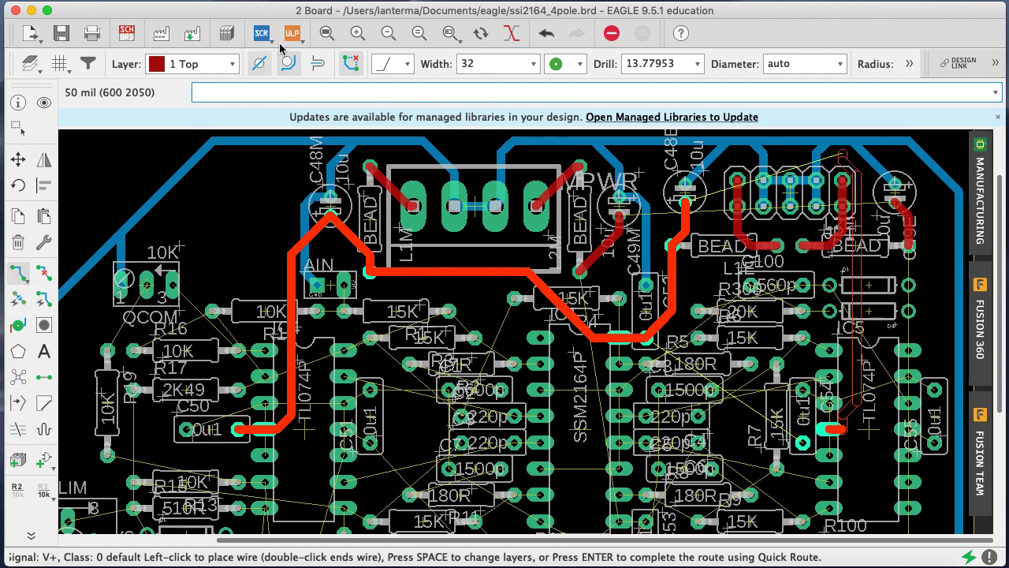
left_click(259, 64)
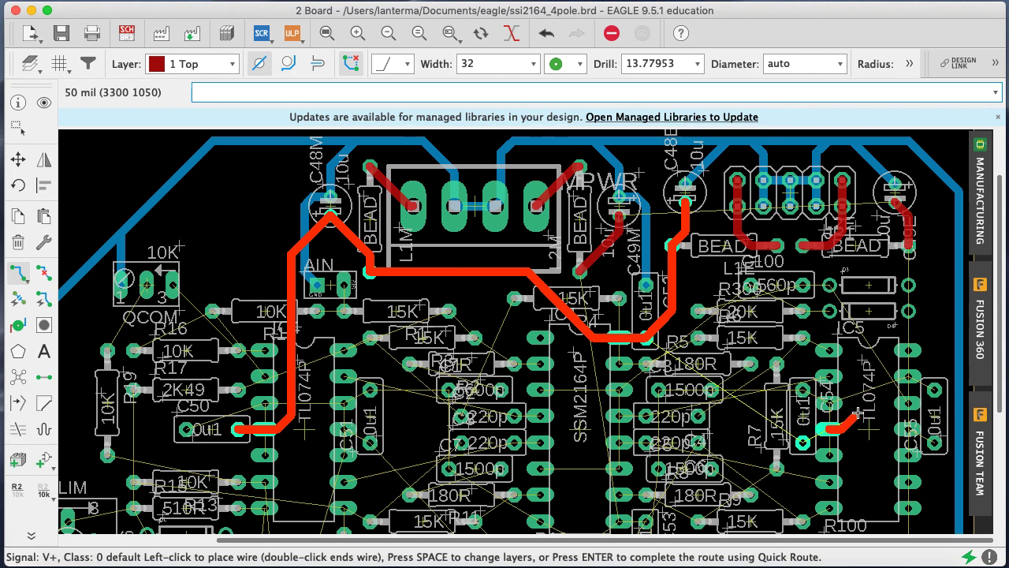
left_click(858, 412)
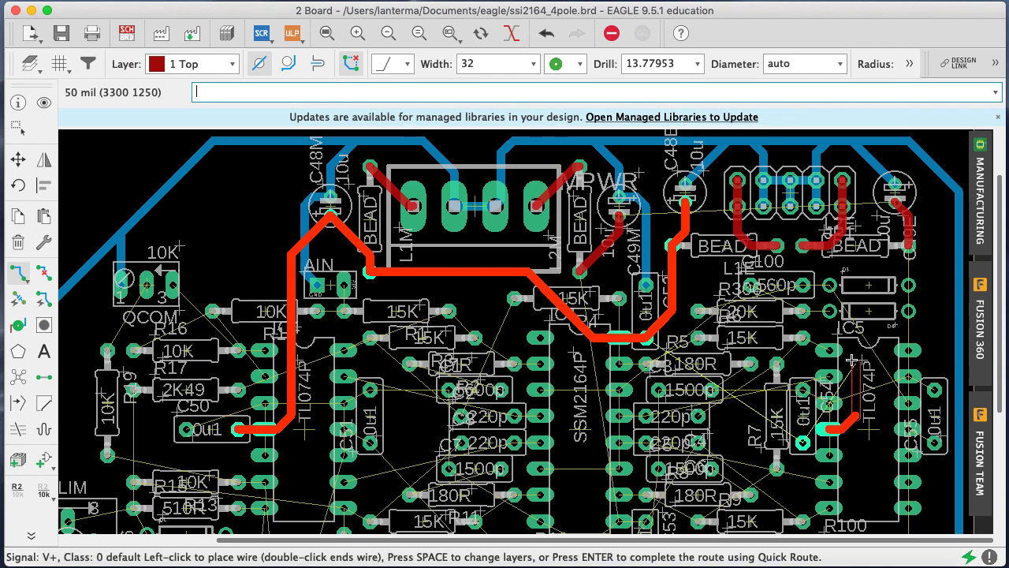
left_click(842, 266)
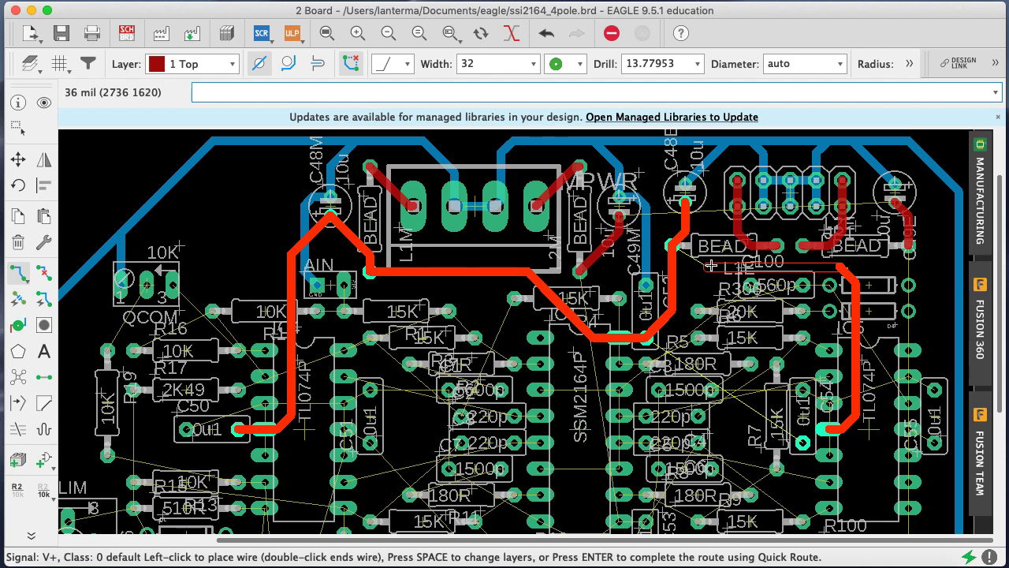
left_click(725, 266)
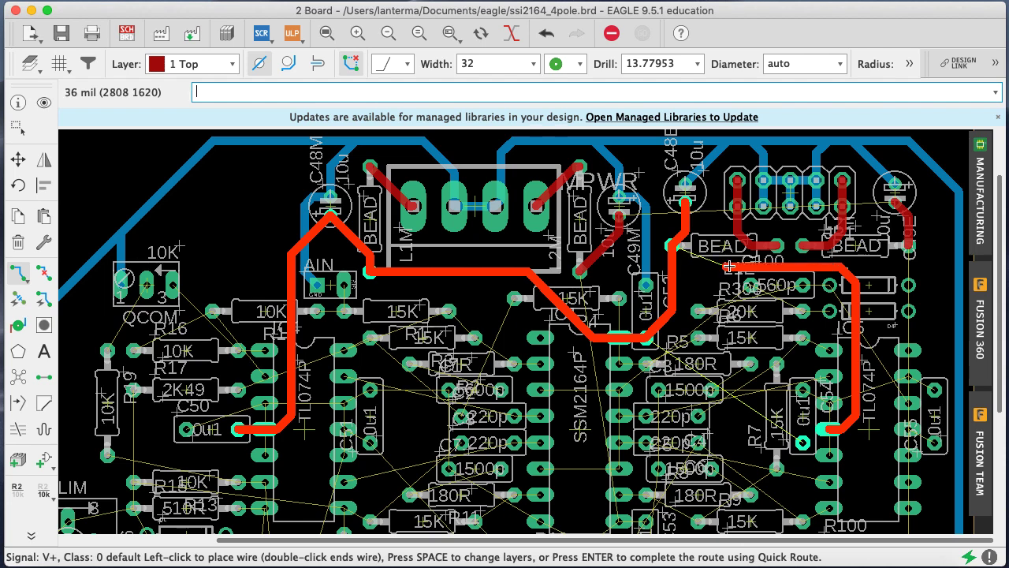
left_click(672, 247)
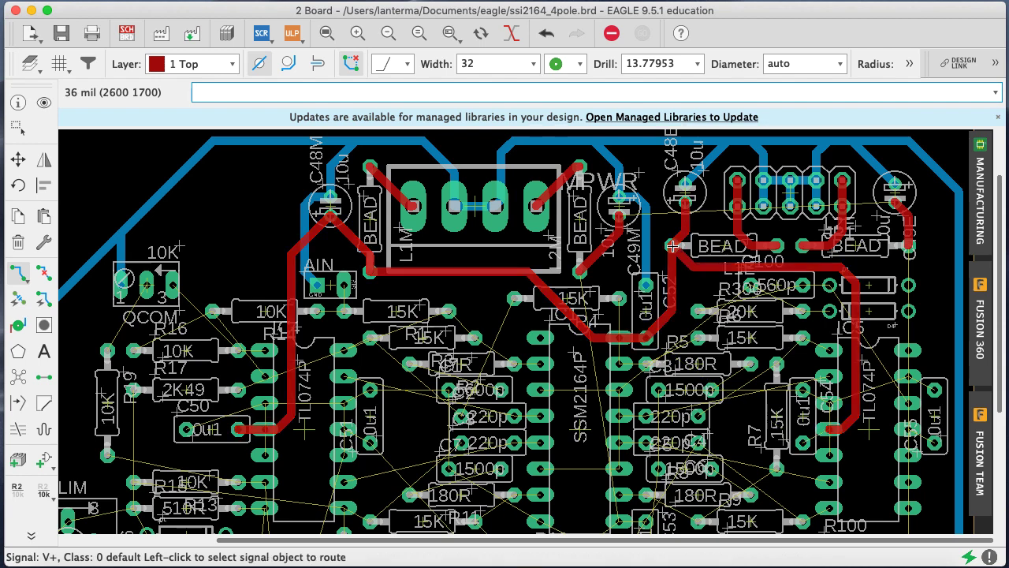
Highlight the V+ net and examine its connections across the whole board
type("show v+")
key("Return")
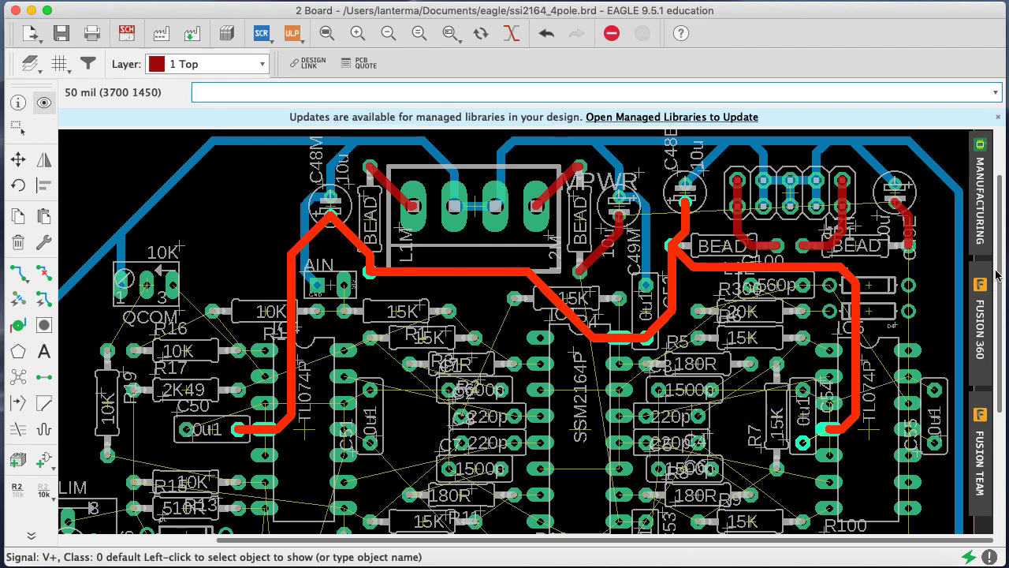
left_click_drag(1003, 271, 1003, 330)
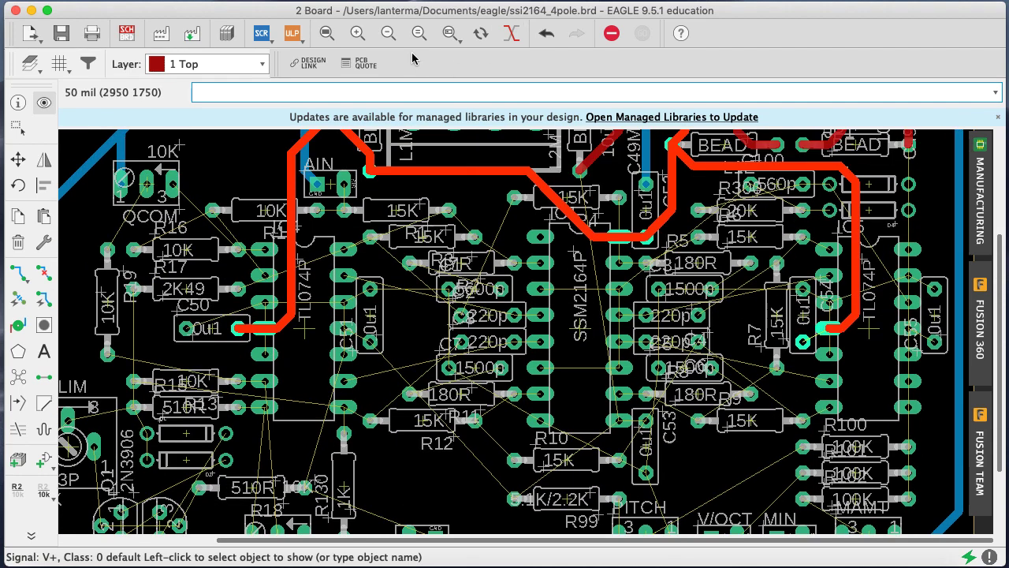
left_click(393, 35)
type("show v+")
key("Return")
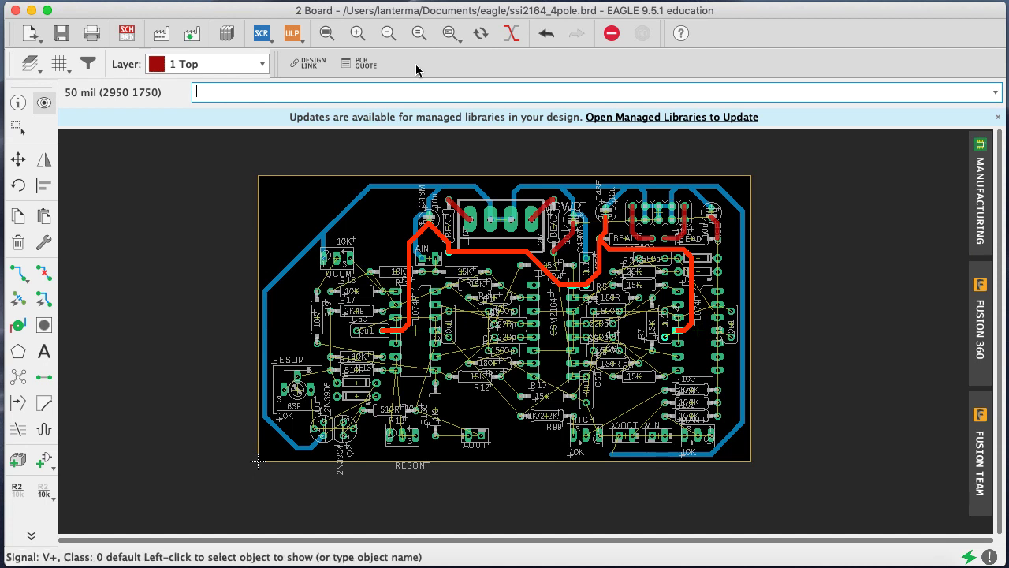
type("show v+")
key("Return")
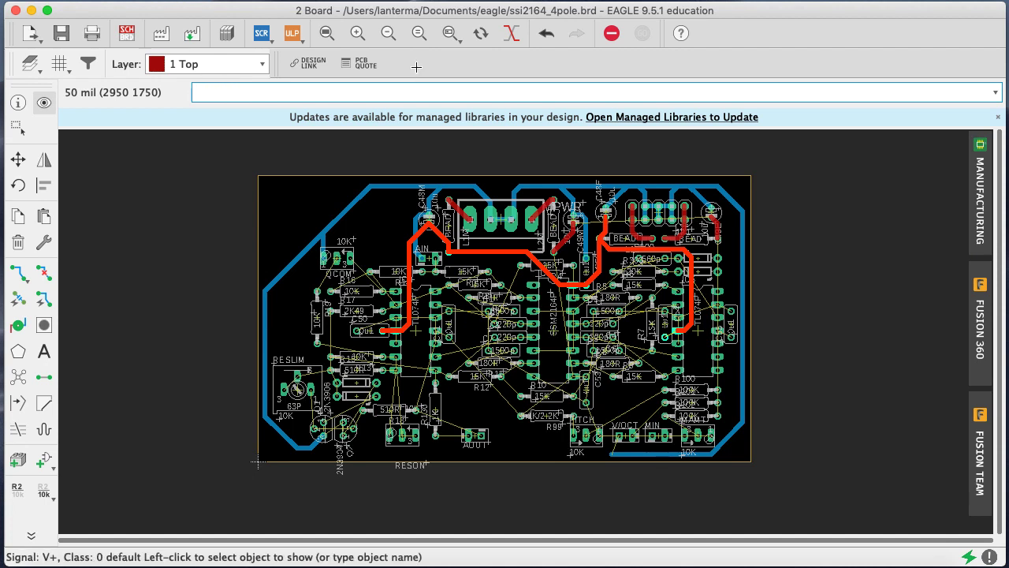
Route a 32 mil top-layer V+ trace from C54's lower pad to IC5's supply pin and save the board
left_click(450, 33)
left_click_drag(781, 406, 630, 290)
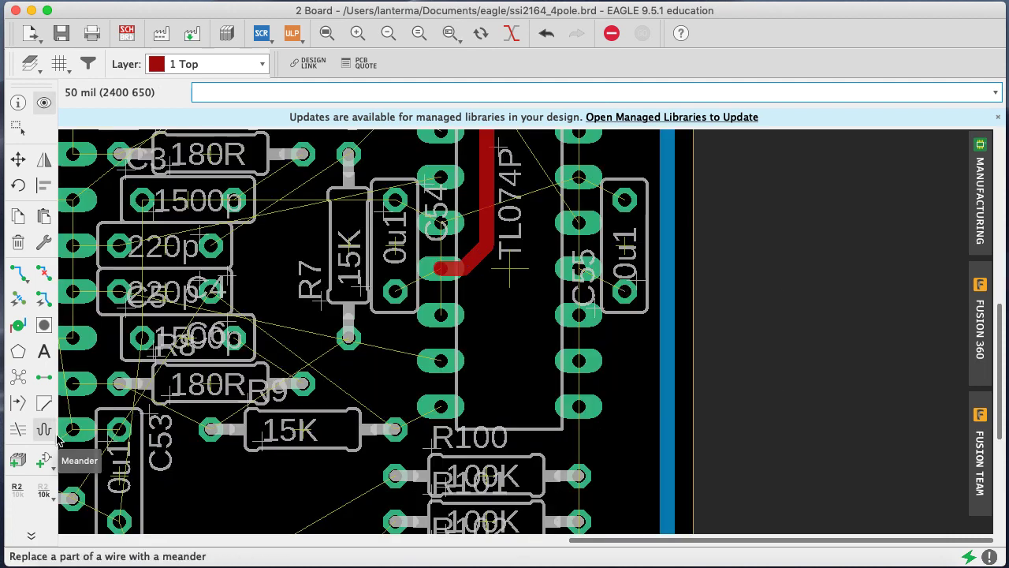
left_click(29, 278)
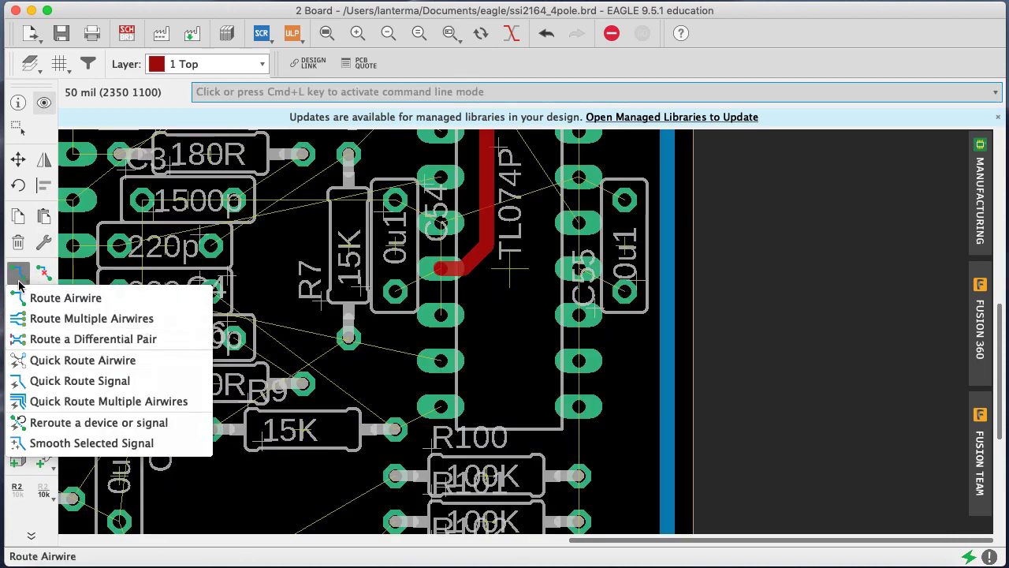
left_click(31, 297)
left_click(401, 288)
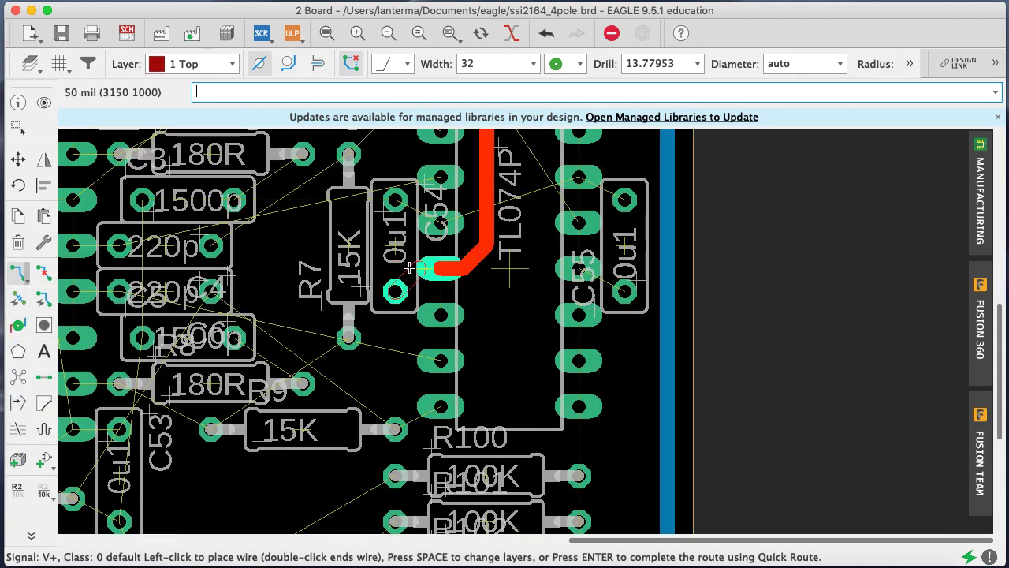
left_click(435, 269)
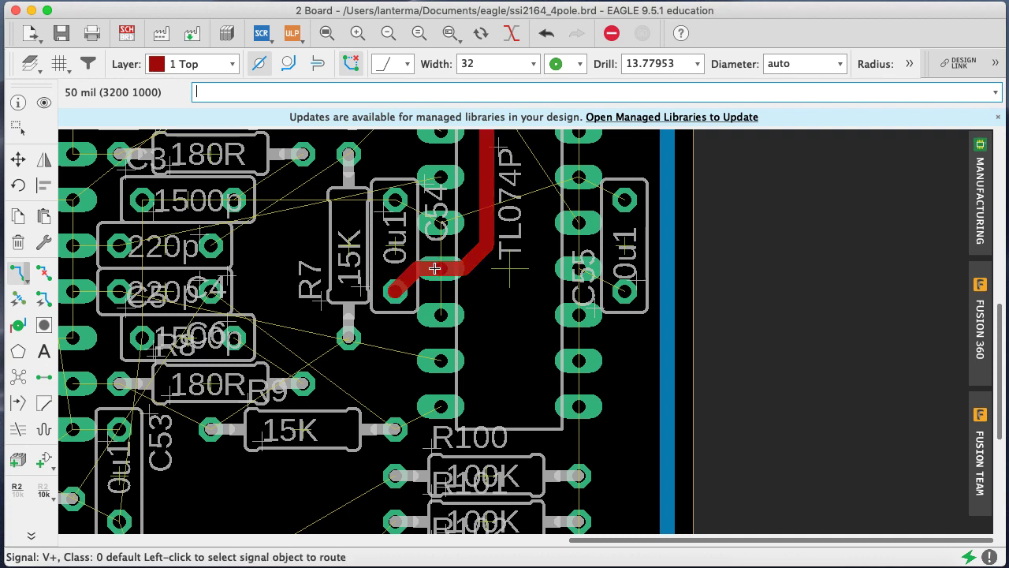
key("super+s")
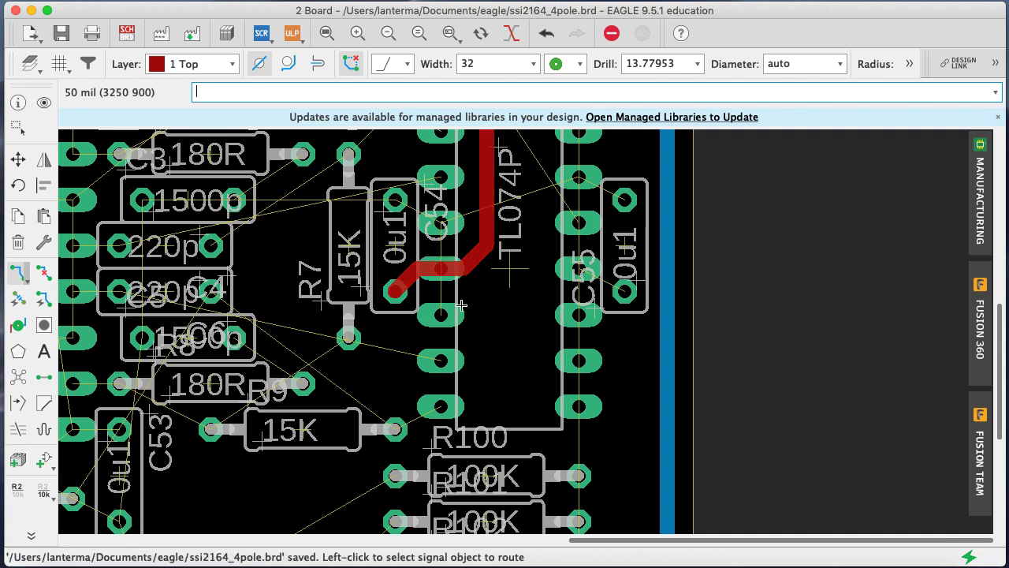
Highlight the V+ net and the V- net in turn on the full board view
left_click(389, 36)
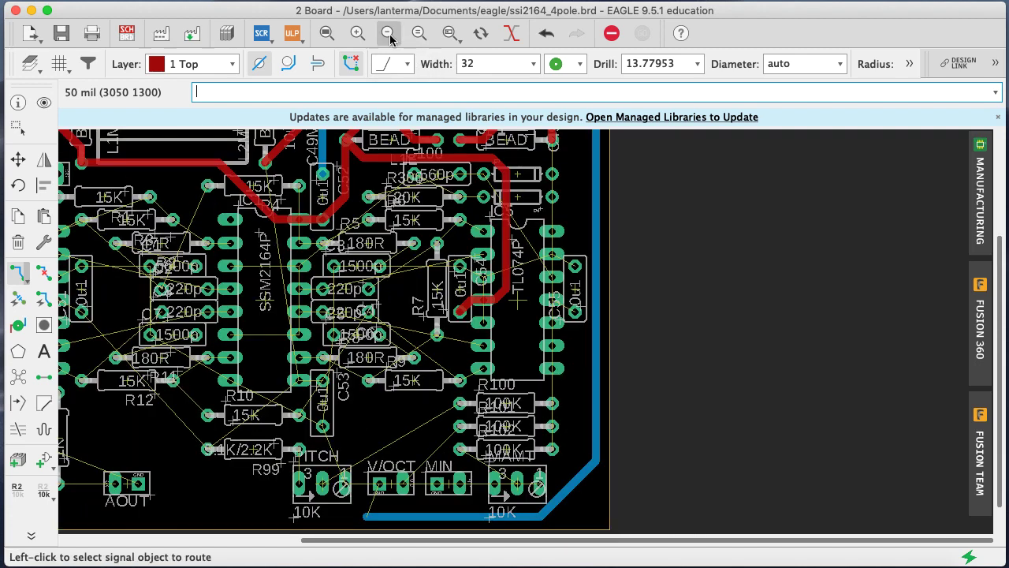
left_click(390, 36)
type("show")
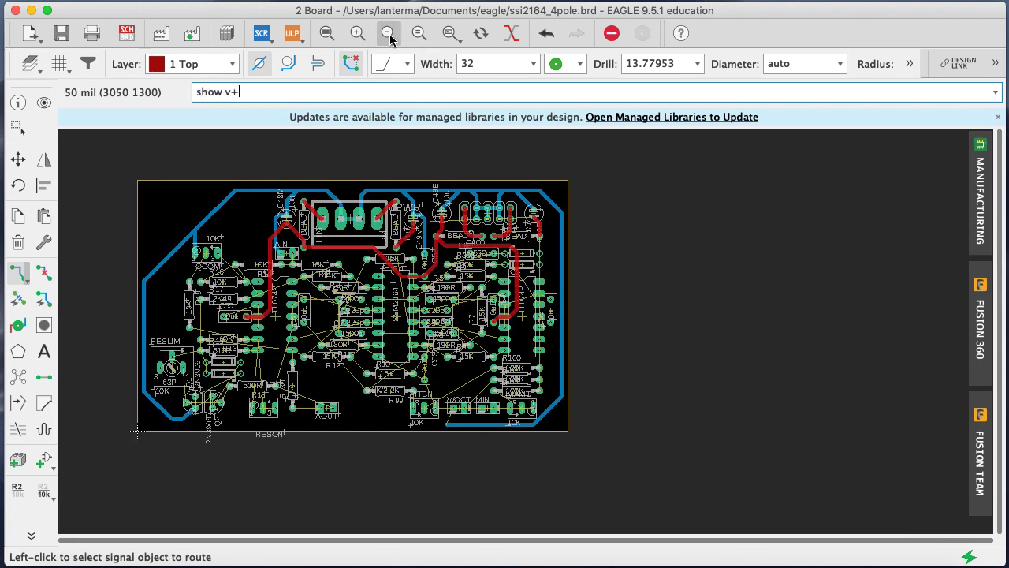
type(" v+")
key("Return")
type("show v")
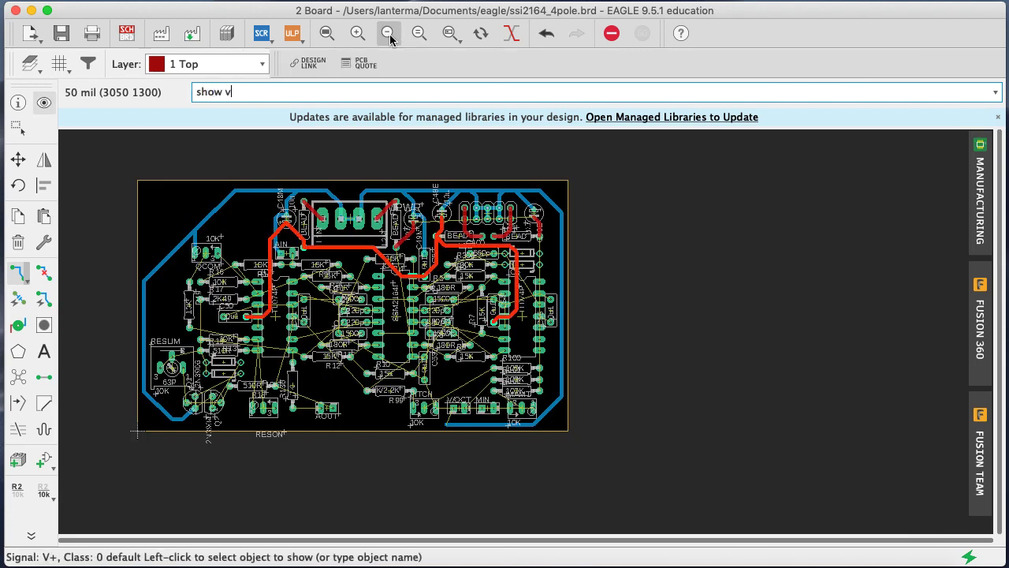
type("-")
key("Return")
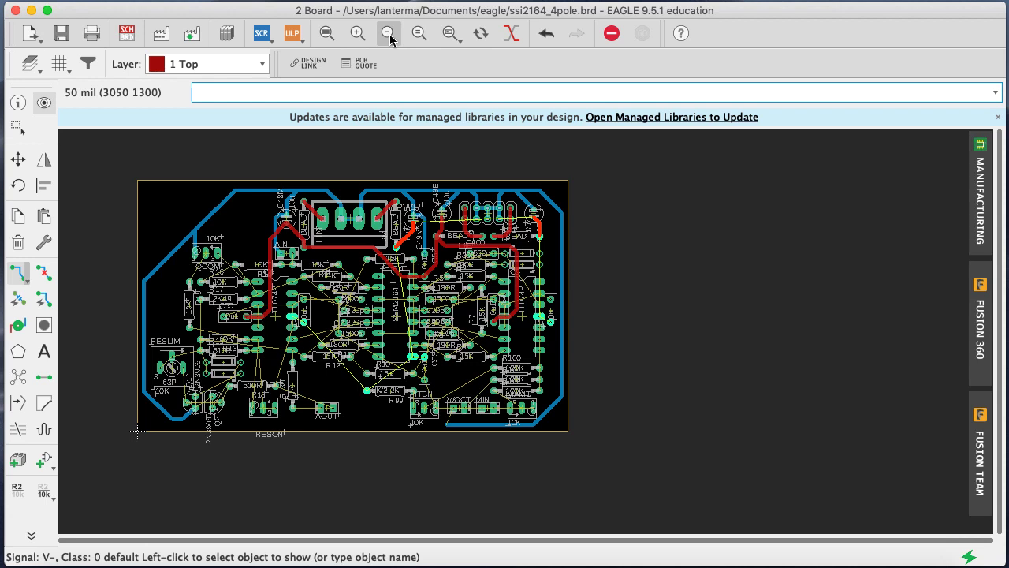
Route a 32 mil top-layer V- trace from the bead pad beside C49E down through IC5 to its negative supply pin beside C55
left_click(449, 33)
left_click_drag(599, 464, 472, 189)
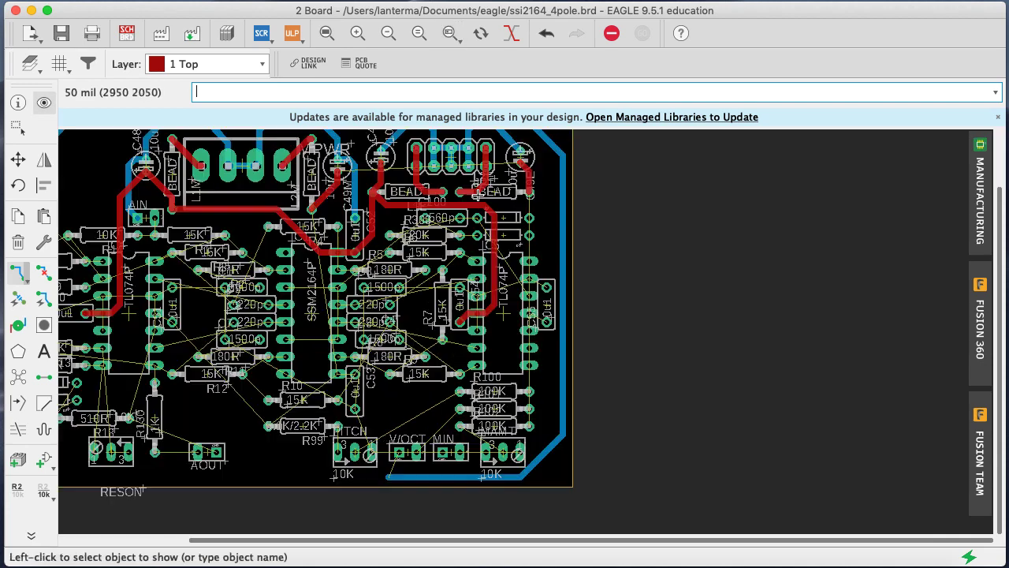
left_click(17, 272)
left_click(533, 206)
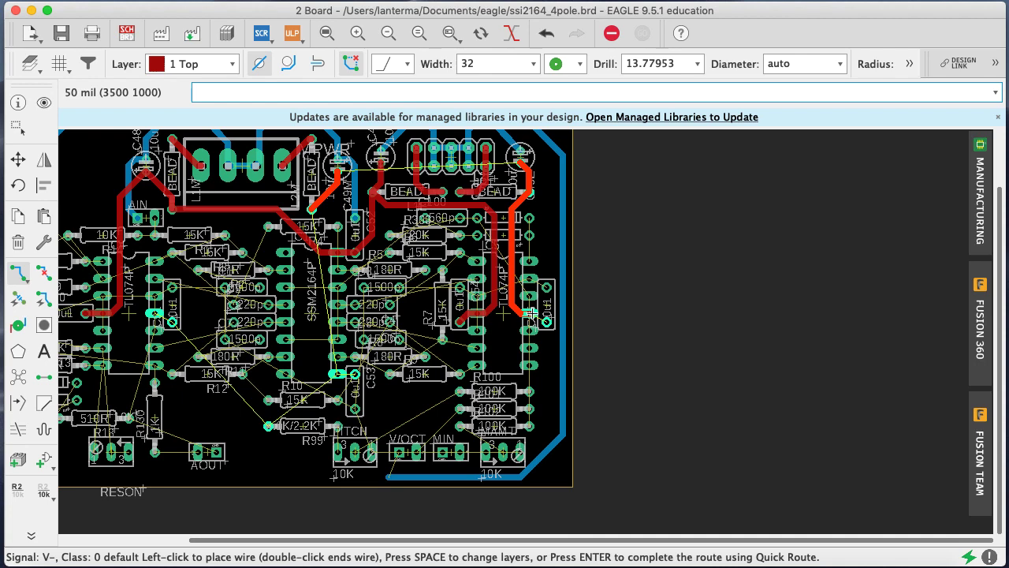
key("Escape")
Route a 32 mil top-layer V- trace from IC5's negative supply pin to C55's lower pad and save the board
left_click(450, 33)
left_click_drag(671, 429, 438, 153)
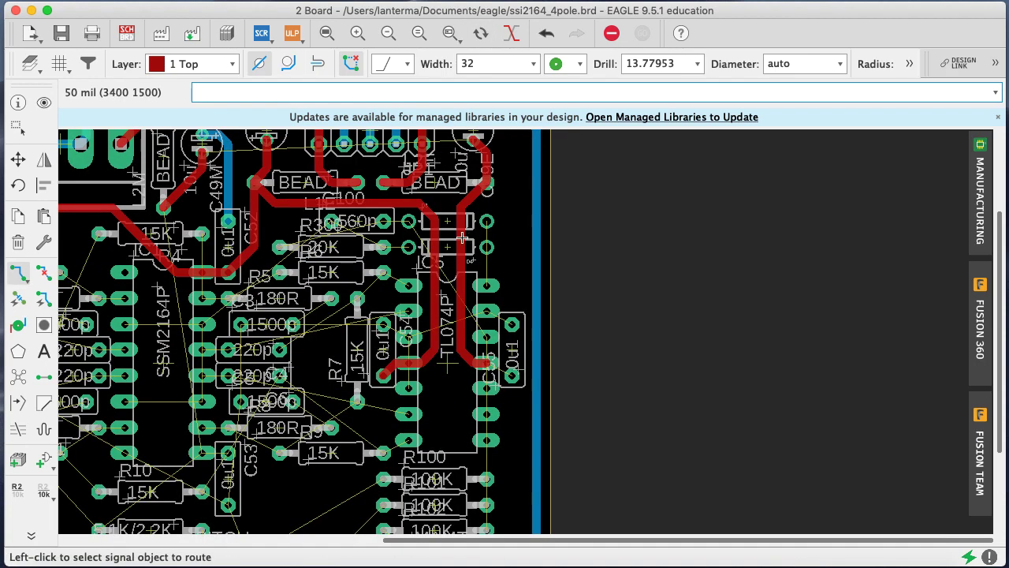
left_click(26, 278)
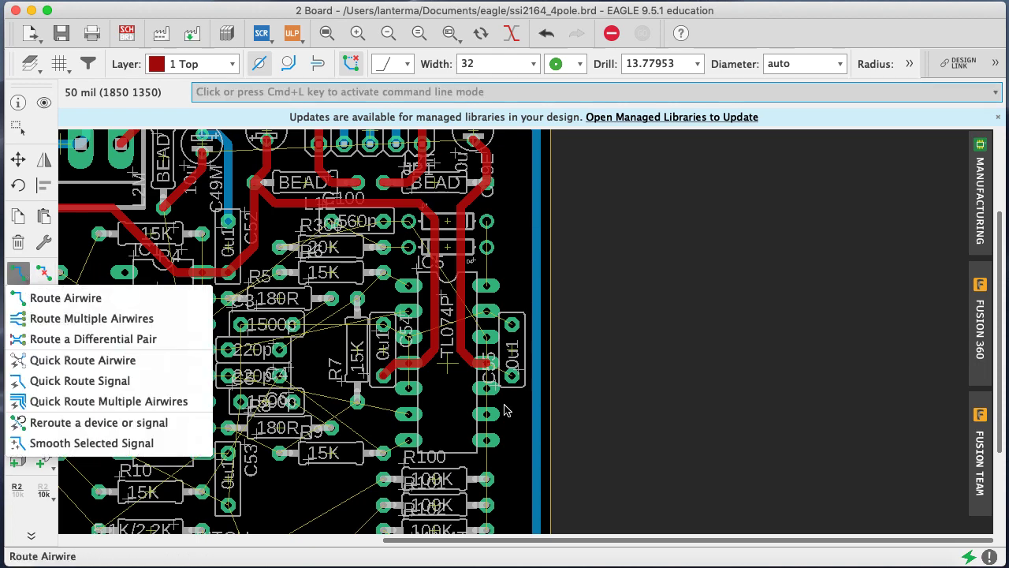
left_click(55, 298)
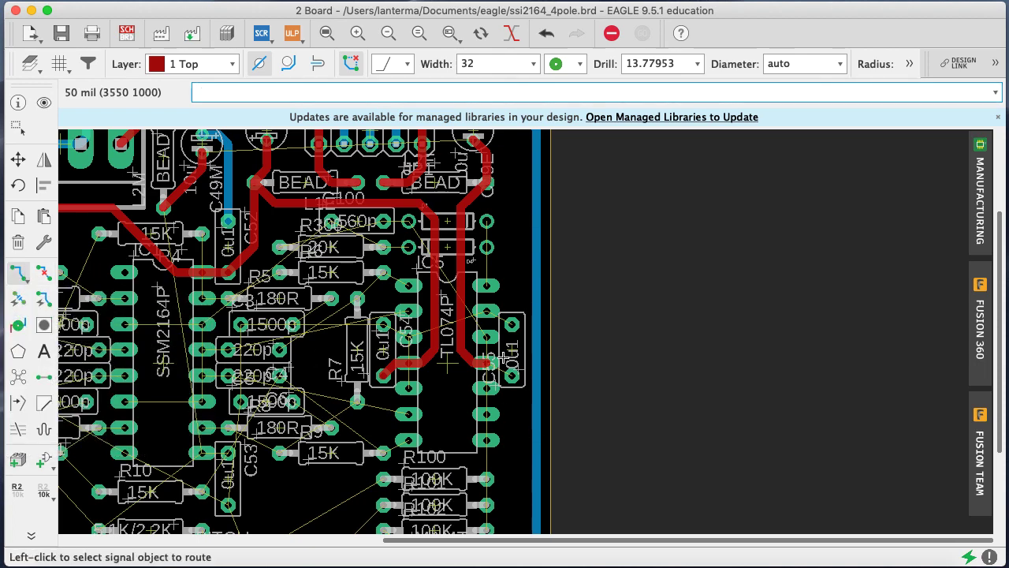
left_click(503, 360)
left_click(512, 376)
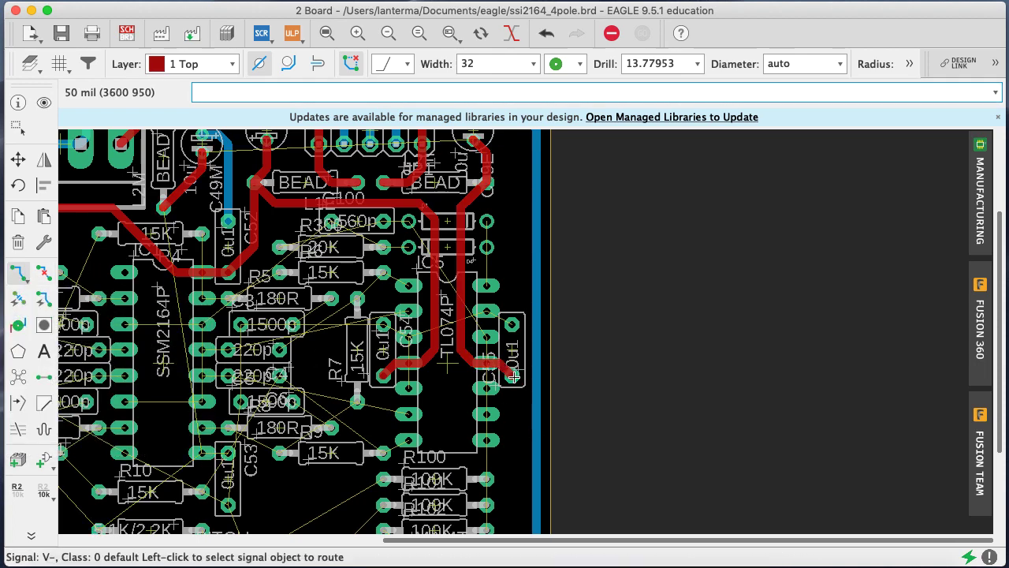
key("cmd+s")
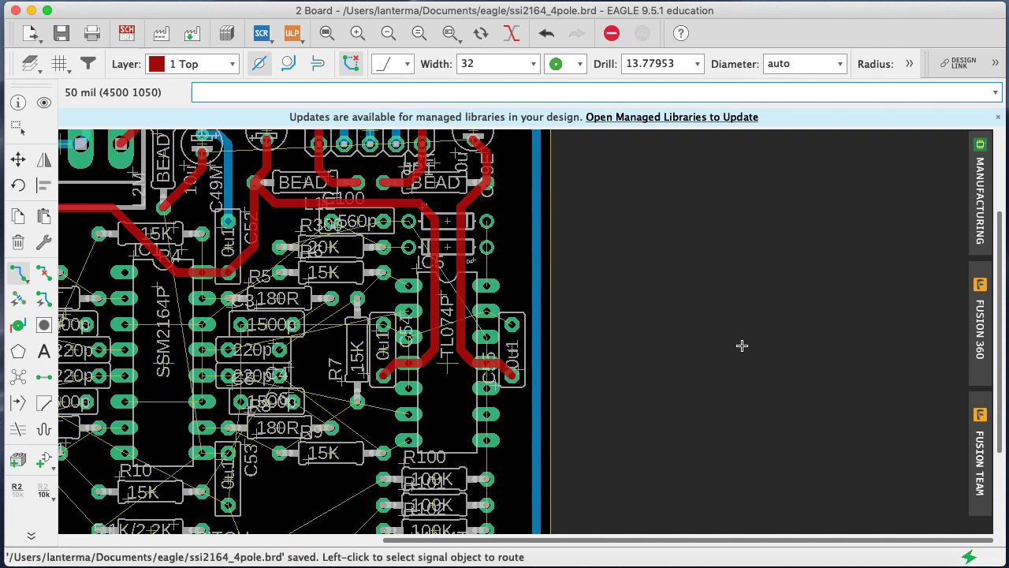
Highlight the V- net to examine its remaining connections around IC5 and the SSM2164P
type("show")
key("BackSpace")
key("BackSpace")
key("BackSpace")
key("BackSpace")
type("show V-")
key("Return")
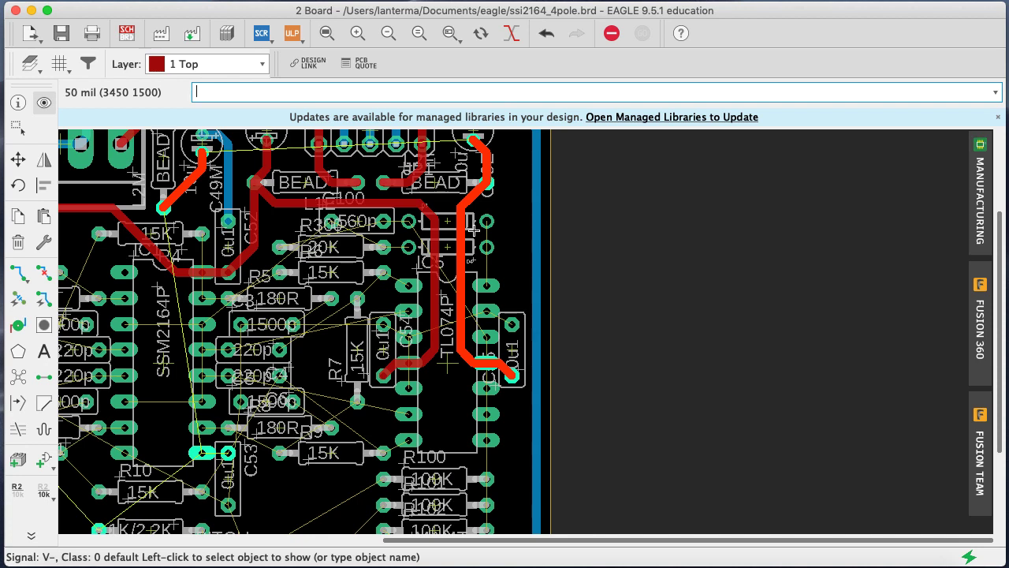
Route a 16 mil bottom-layer N$7 trace joining the right pads of both diodes above IC5 to IC5's upper-right pin
left_click(18, 273)
left_click(201, 64)
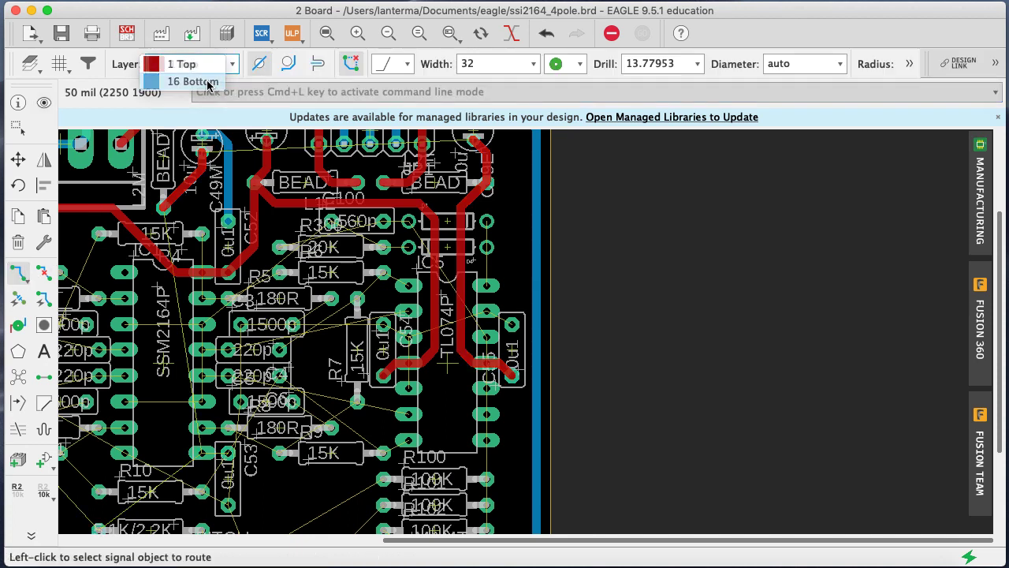
left_click(193, 80)
left_click(486, 231)
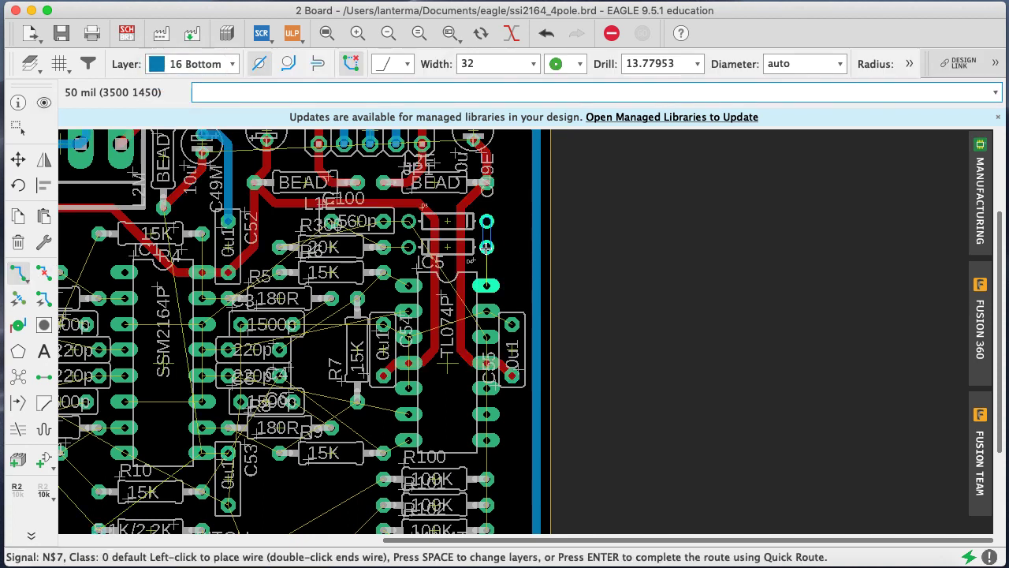
key("super+z")
left_click_drag(480, 67, 427, 70)
type("16")
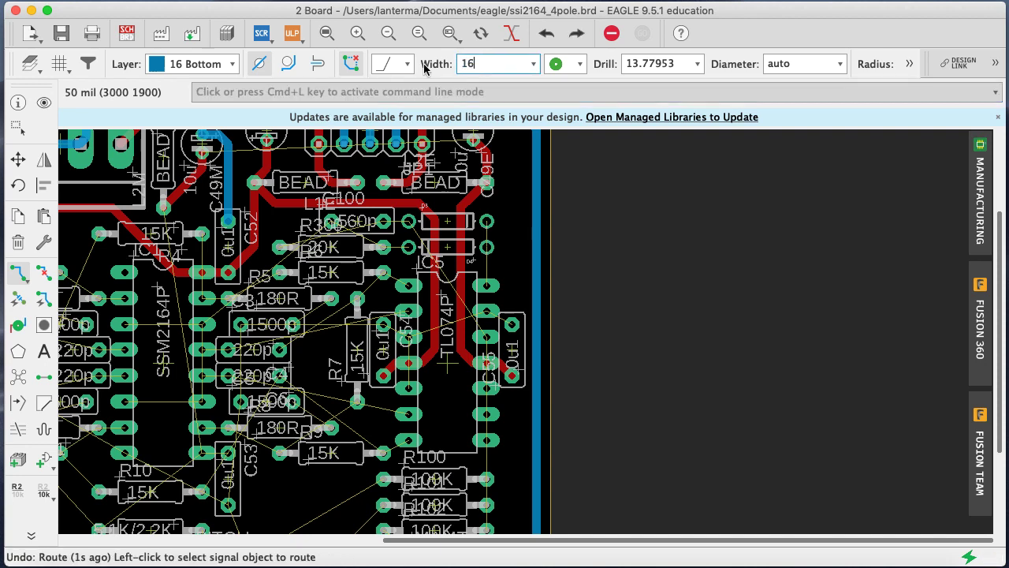
key("Return")
left_click(494, 231)
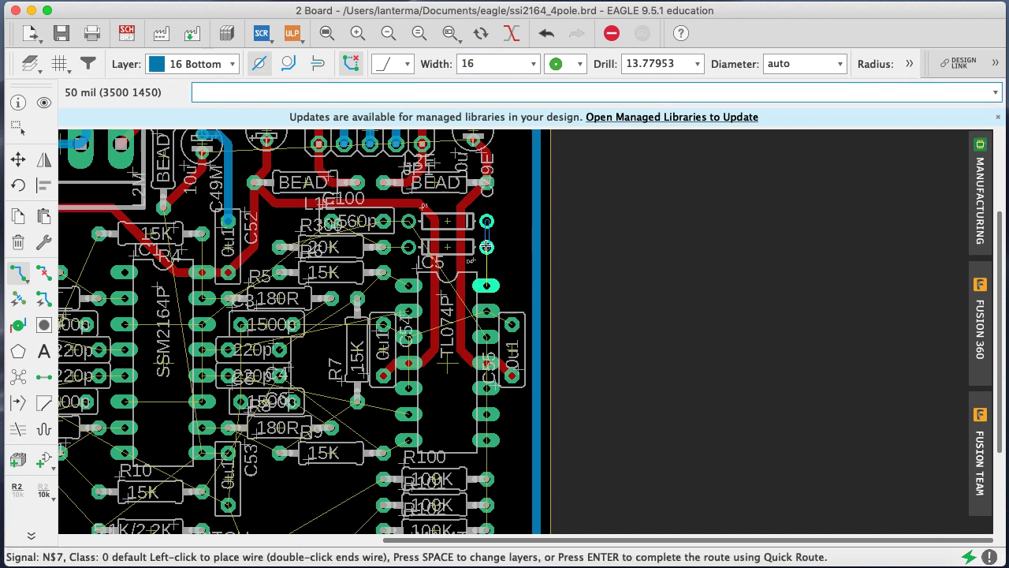
left_click(487, 247)
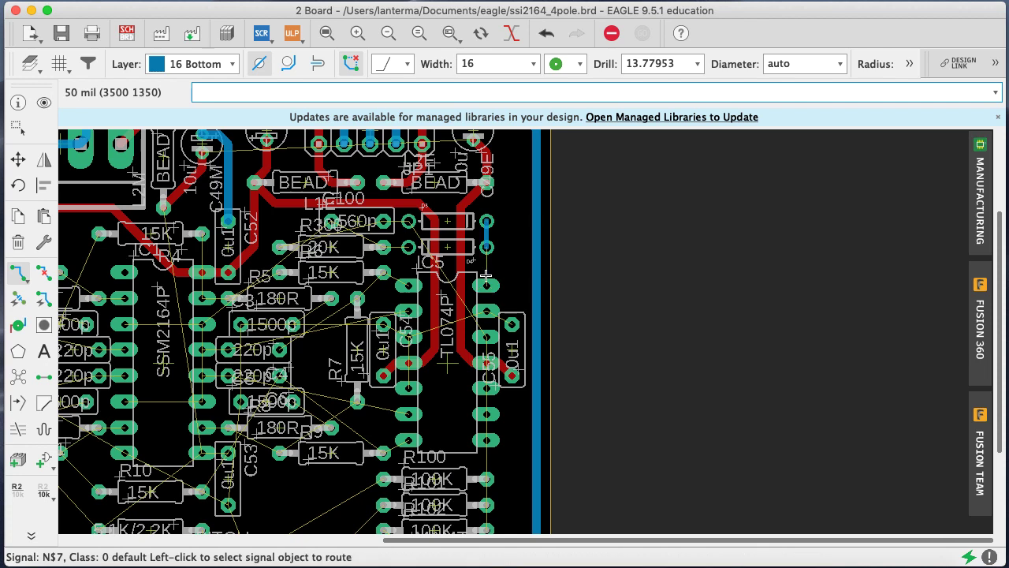
left_click(486, 247)
key("Return")
Route a 16 mil bottom-layer GND trace from C55's upper pad through IC5's adjacent pin and across to its third pin on the left
left_click(487, 311)
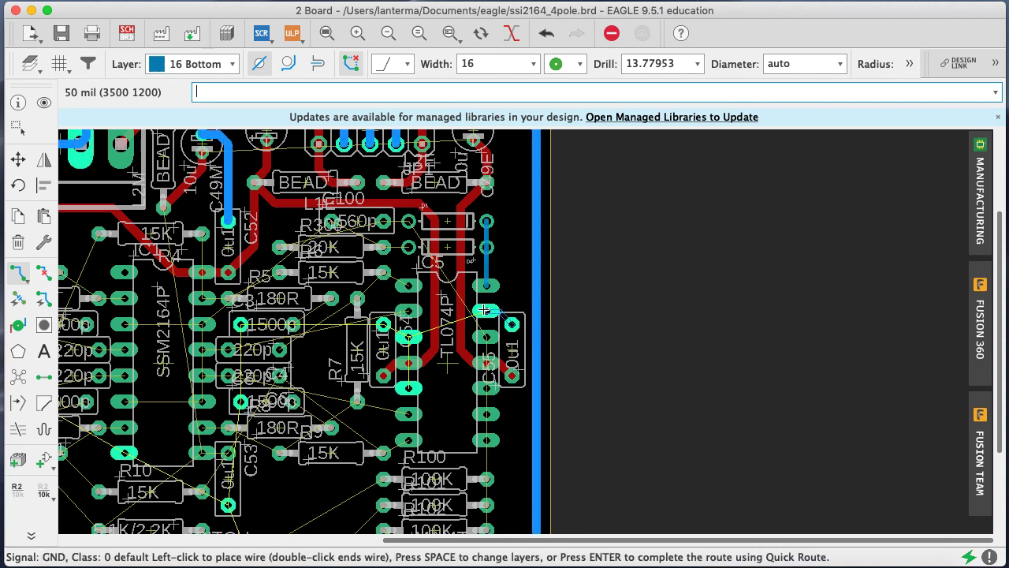
left_click(485, 309)
left_click(427, 328)
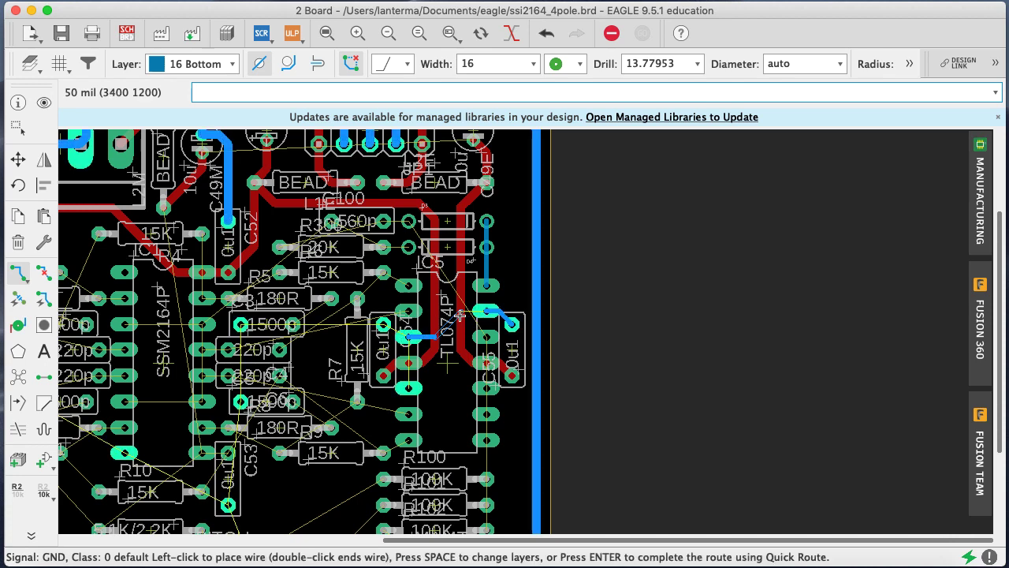
left_click(486, 311)
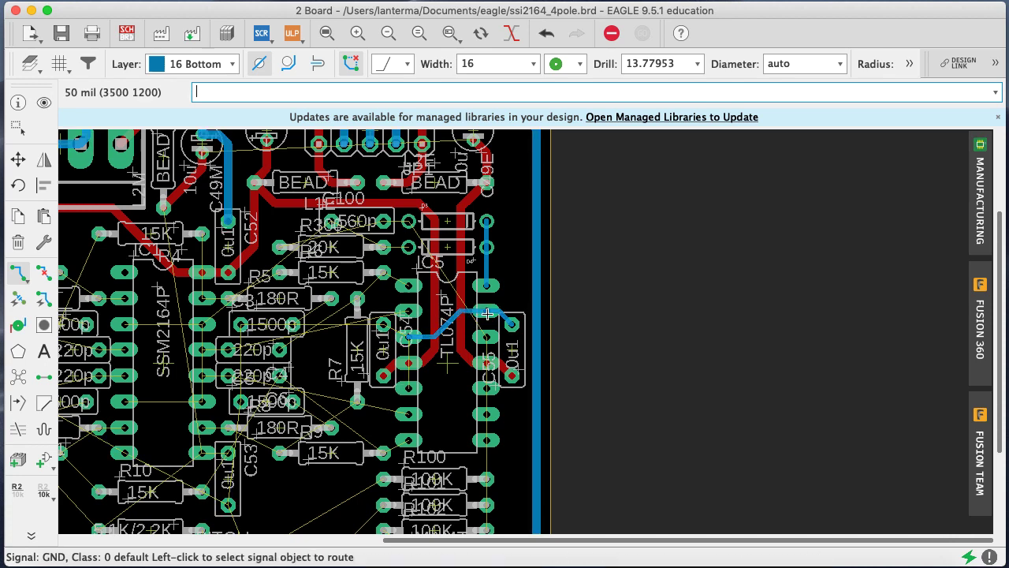
Try to route a 16 mil bottom-layer N$30 trace from the upper diode's left pad over to its right side
left_click(422, 223)
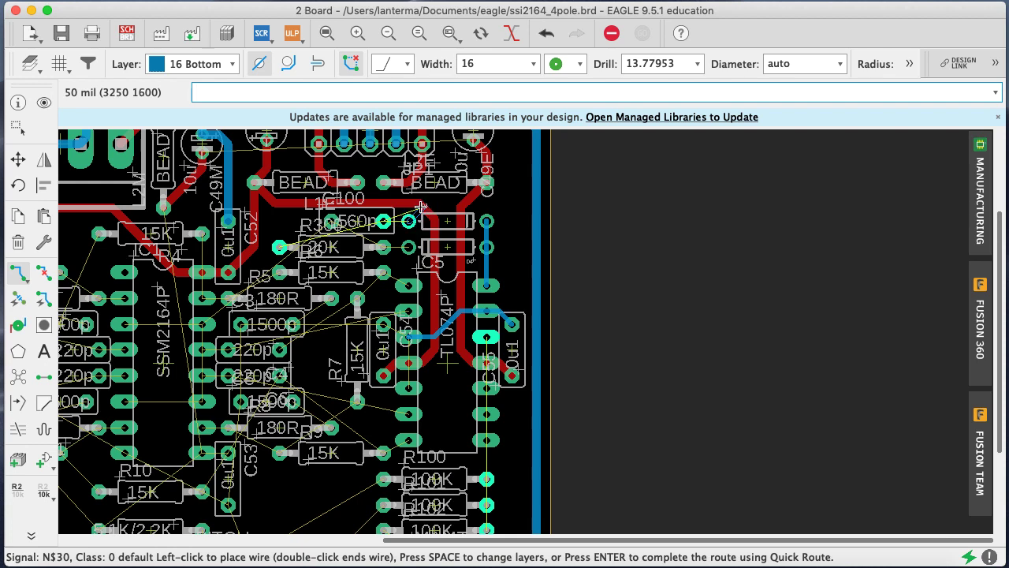
left_click(499, 209)
key("super+z")
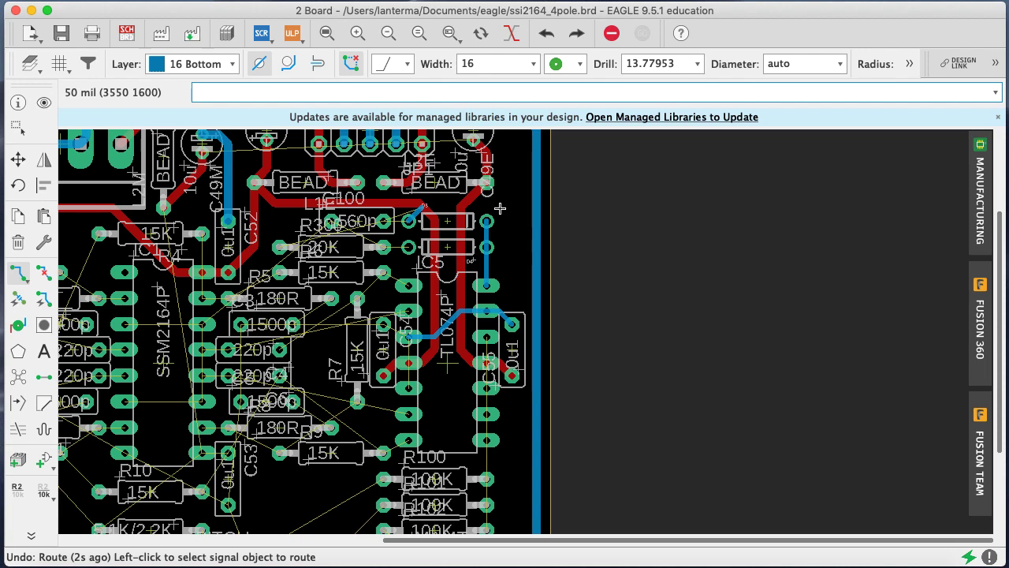
Change the N$7 trace segment between the two diodes' right pads to layer 1 Top in its properties
type("info")
key("Return")
left_click(487, 233)
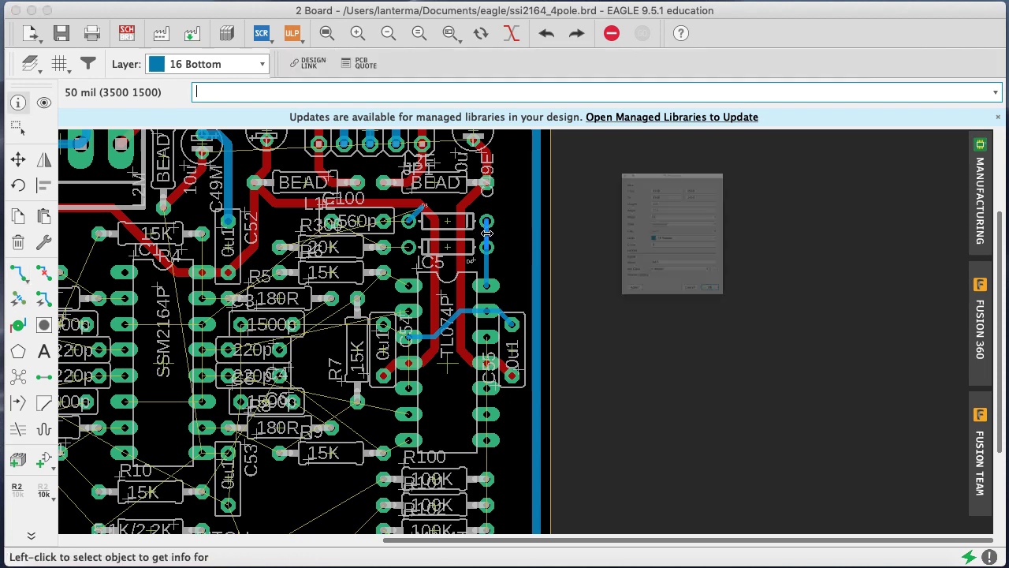
left_click(666, 251)
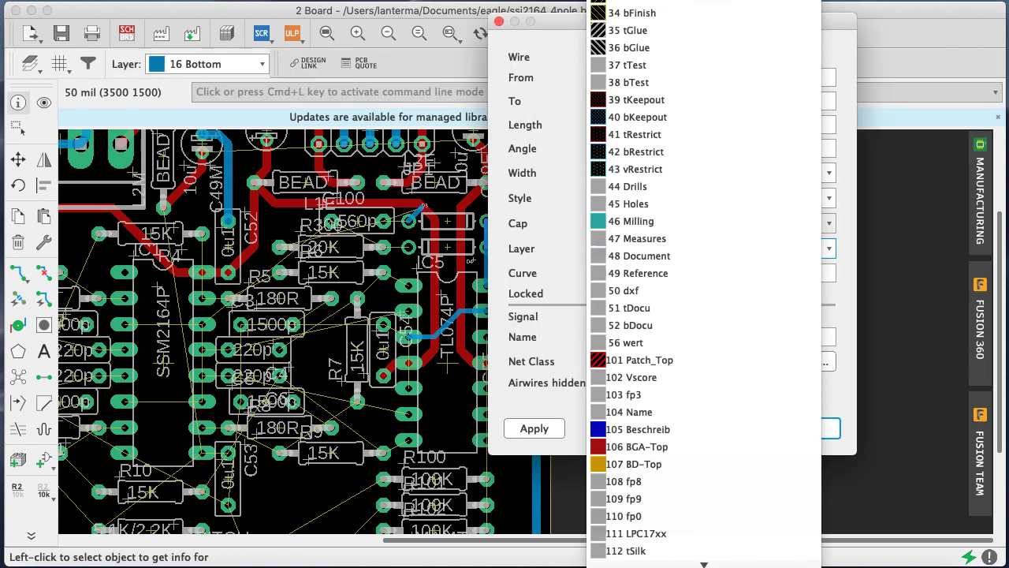
left_click(456, 32)
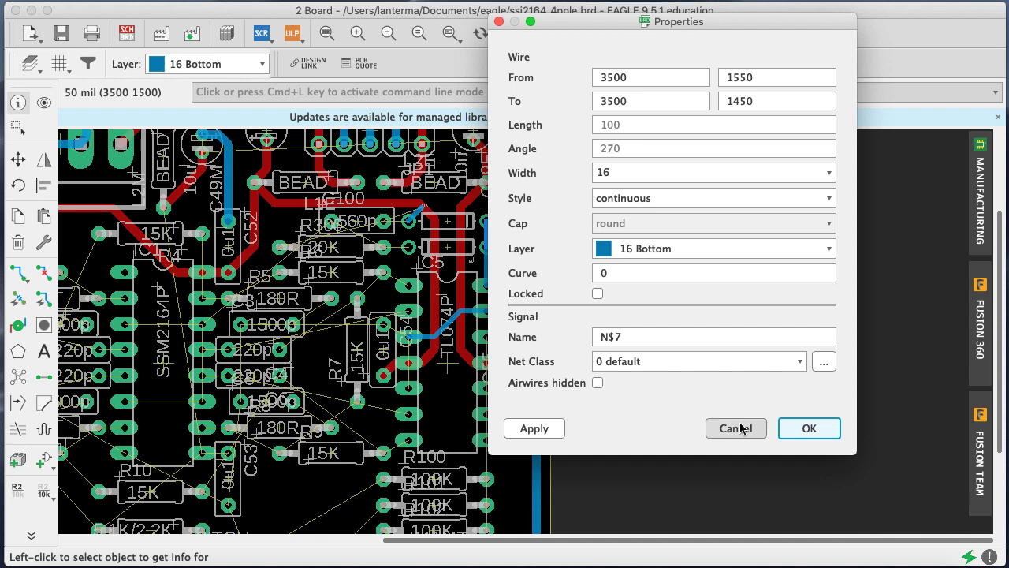
left_click(661, 250)
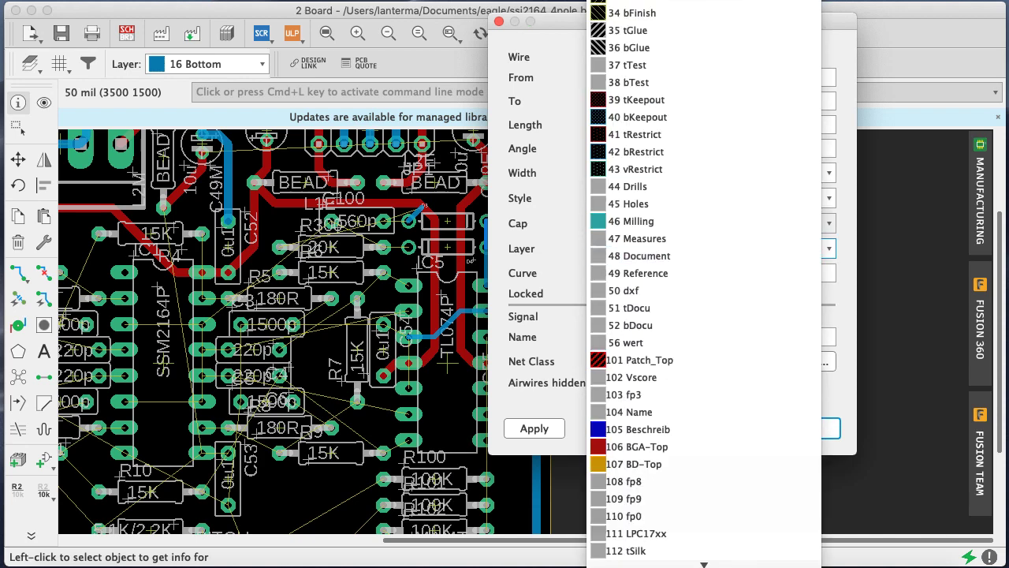
left_click(631, 1)
key("Return")
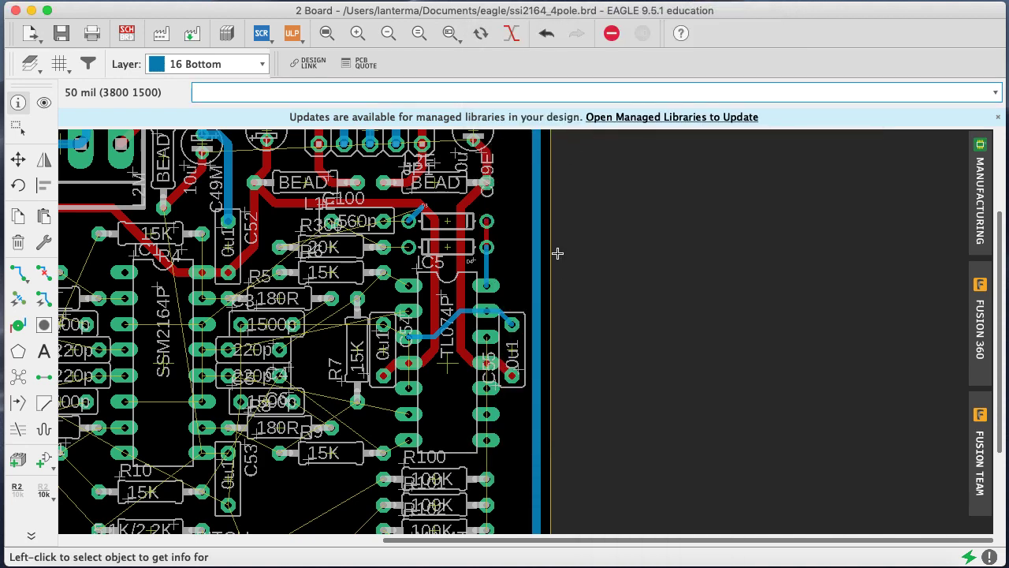
Change the N$7 trace segment from the lower diode's right pad to IC5's upper-right pin to layer 1 Top
left_click(487, 264)
left_click(643, 282)
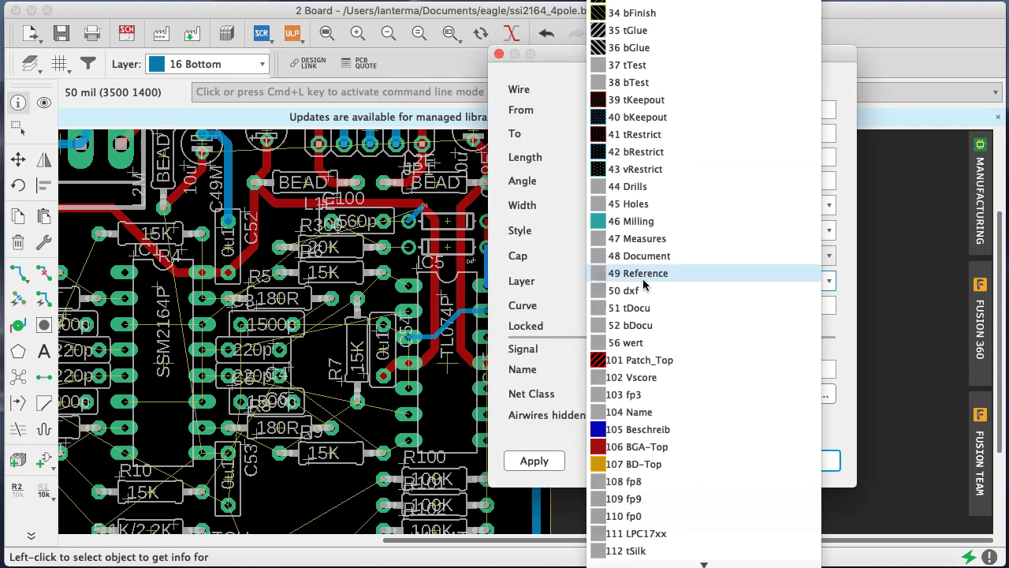
left_click(637, 2)
key("Return")
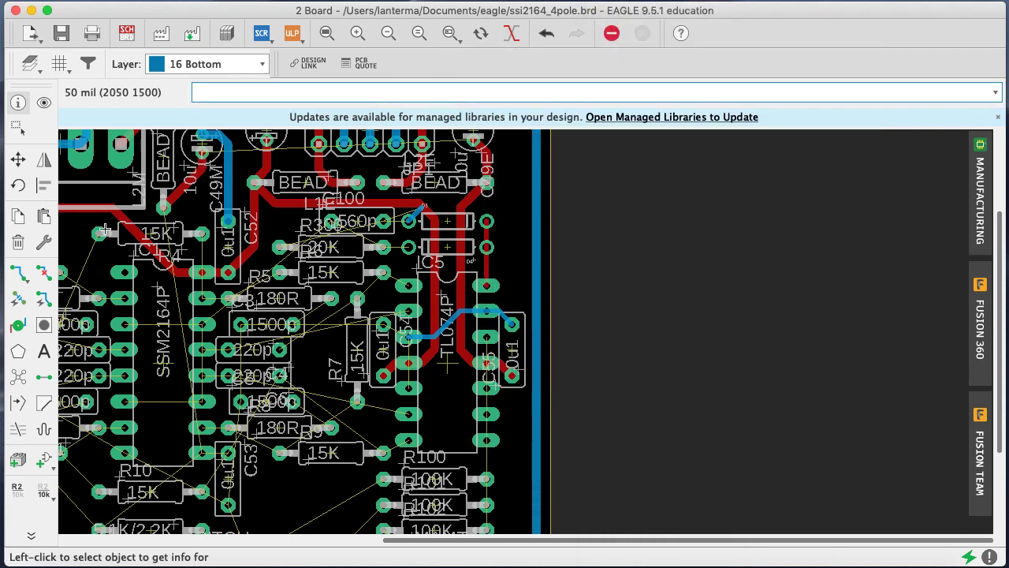
Rip up the short bottom-layer N$30 stub at the upper diode's left pad
left_click(18, 272)
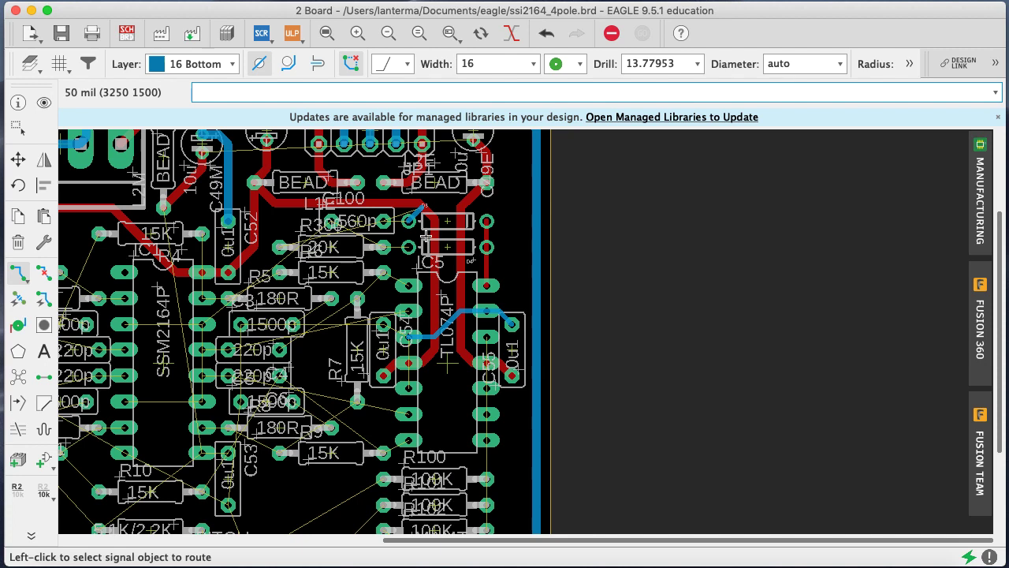
type("ripup")
key("Return")
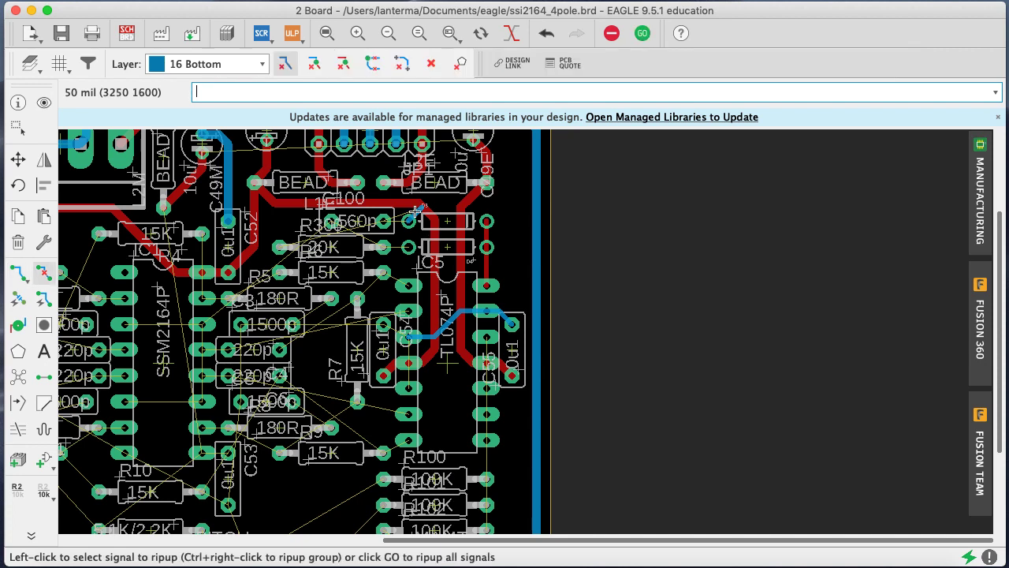
Try routing a 16 mil bottom-layer N$30 trace from the upper diode's left pad diagonally past the lower diode and around IC5's upper-right pin
left_click(18, 272)
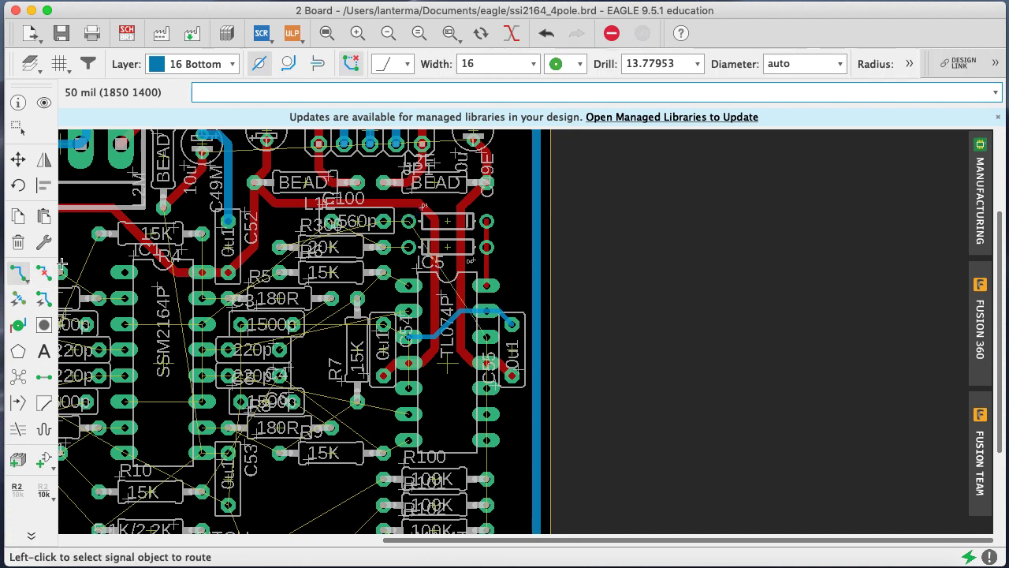
left_click(418, 235)
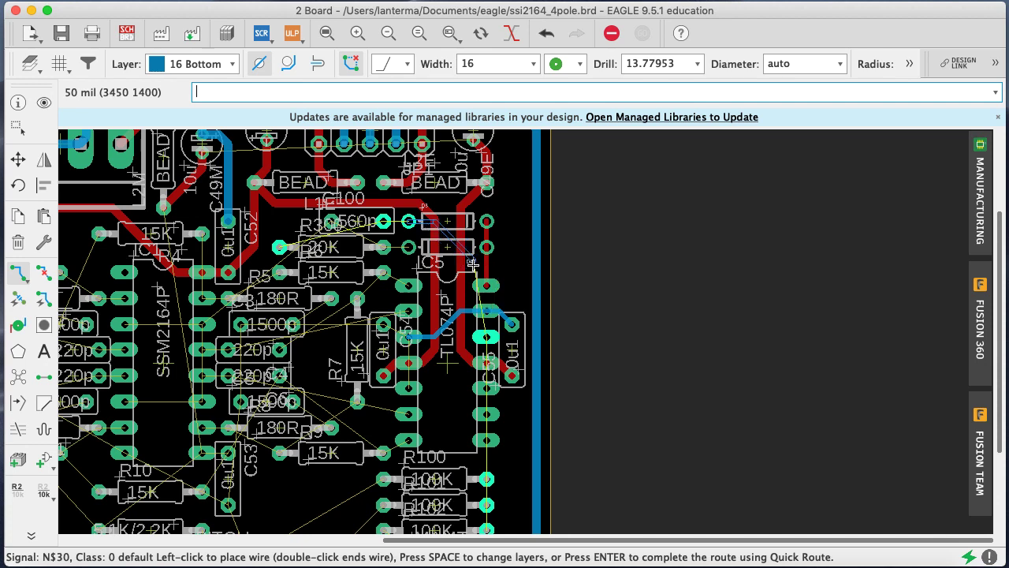
left_click(473, 263)
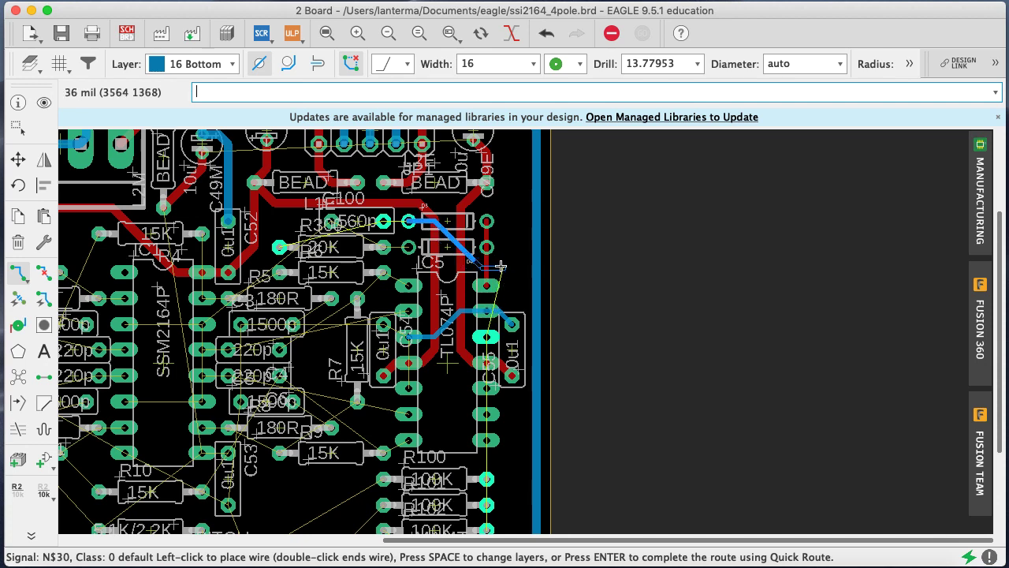
left_click(506, 268)
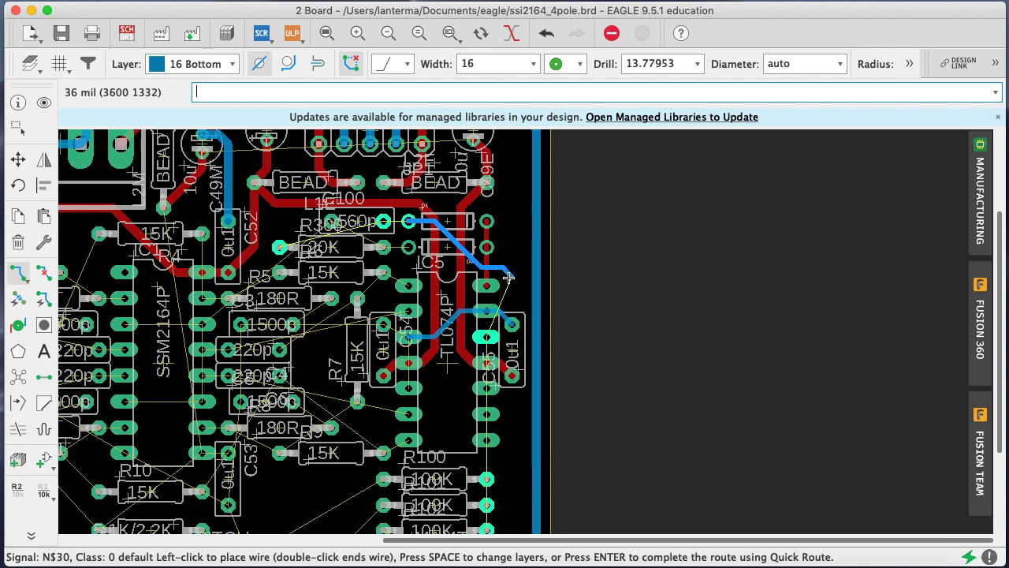
key("super+z")
key("super+z")
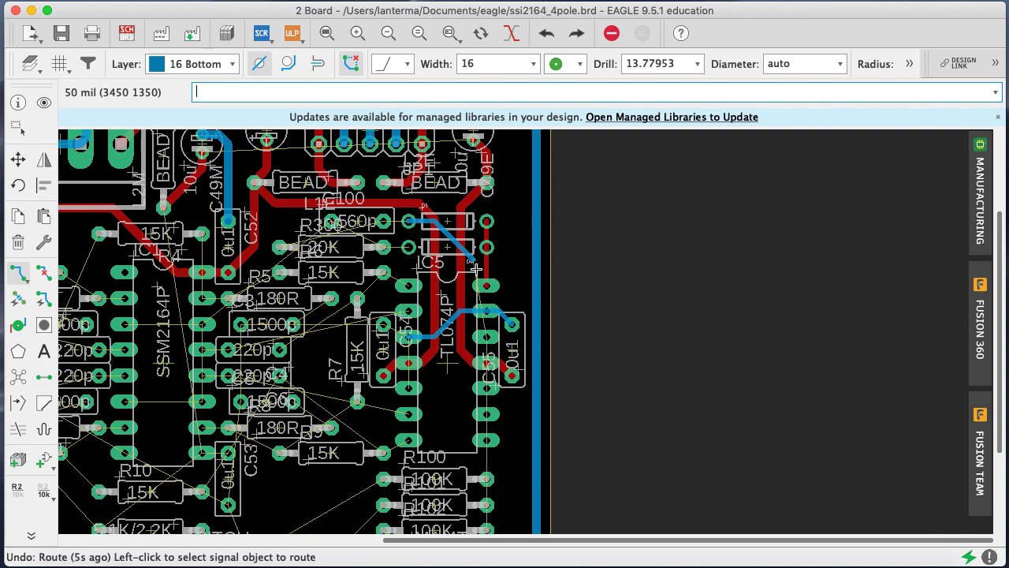
key("super+z")
left_click(408, 220)
key("super+z")
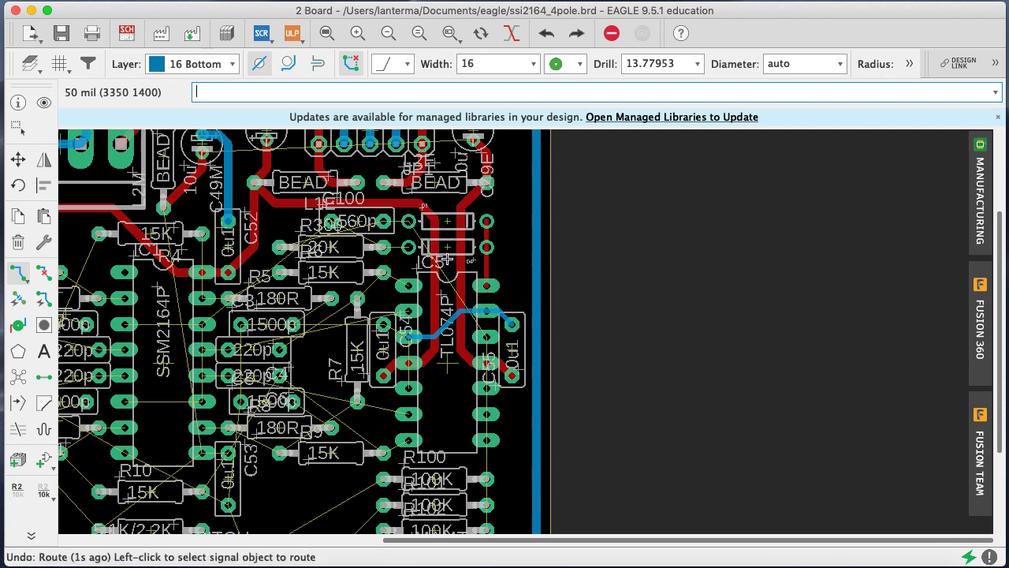
left_click(446, 258)
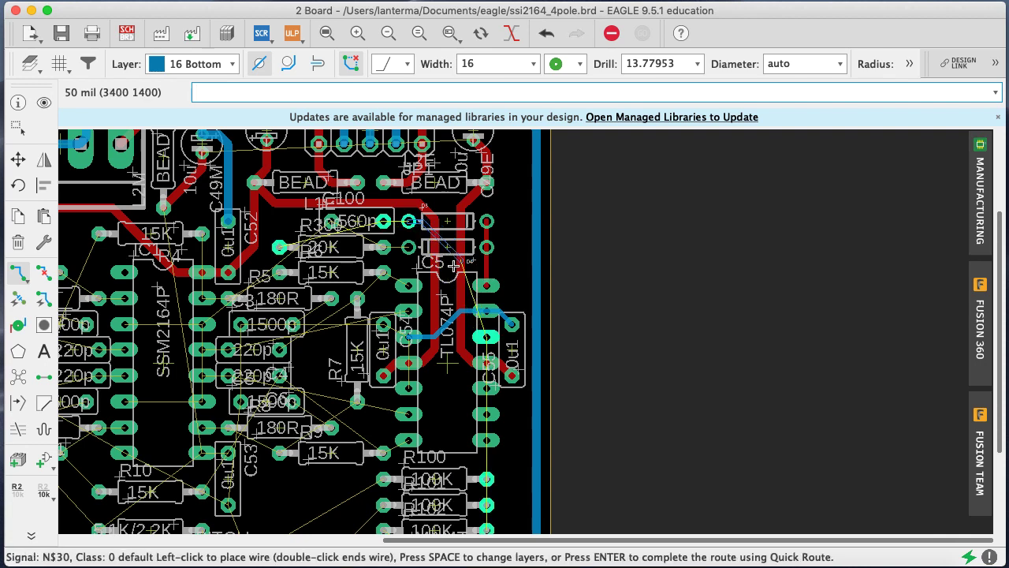
left_click(502, 244)
key("super+z")
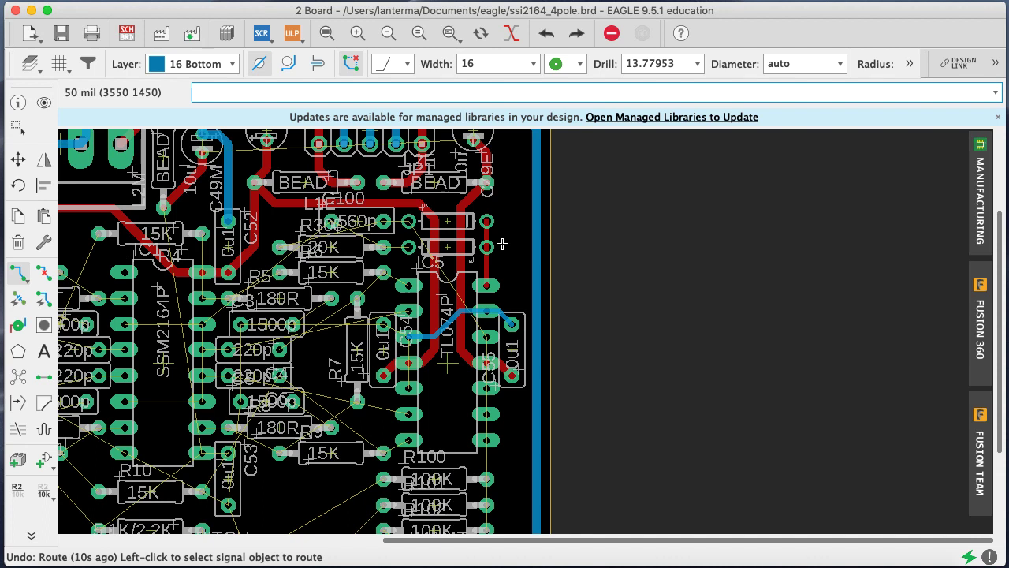
Rip up the top-layer V- trace running from the bead pad beside C49E down through IC5 to its negative supply pin
left_click(19, 159)
type("rip")
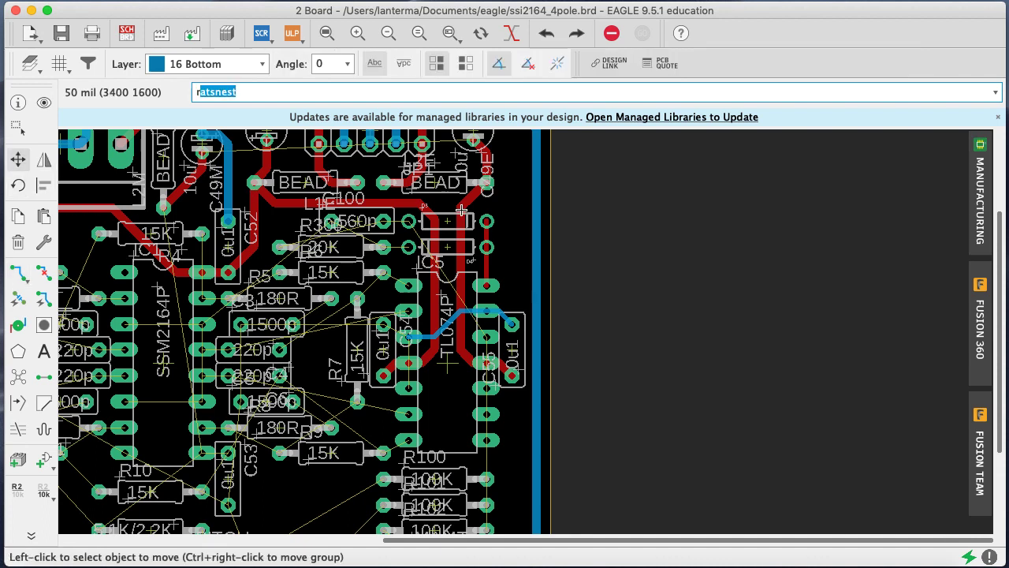
key("Return")
left_click(461, 212)
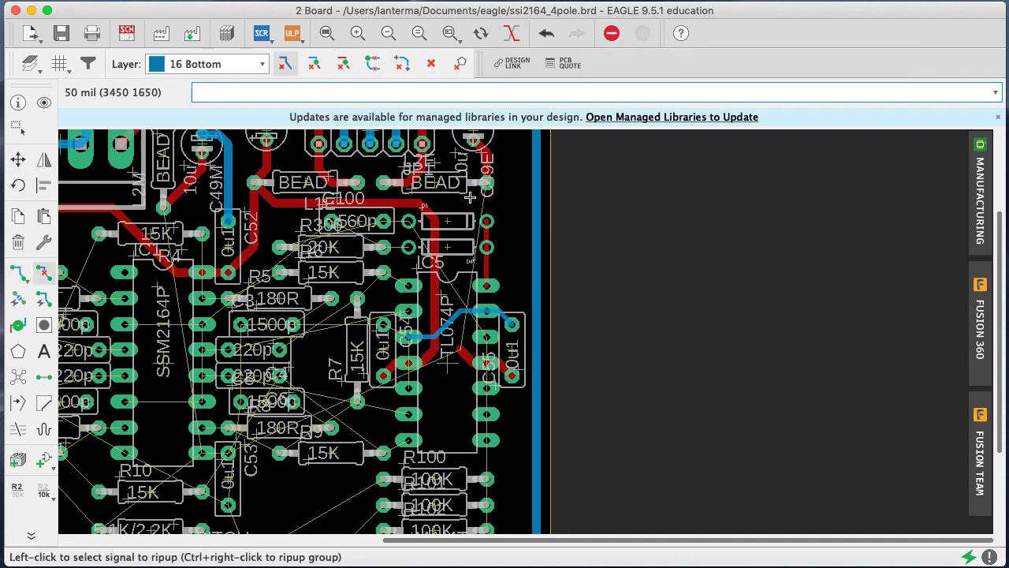
left_click(470, 355)
left_click(480, 363)
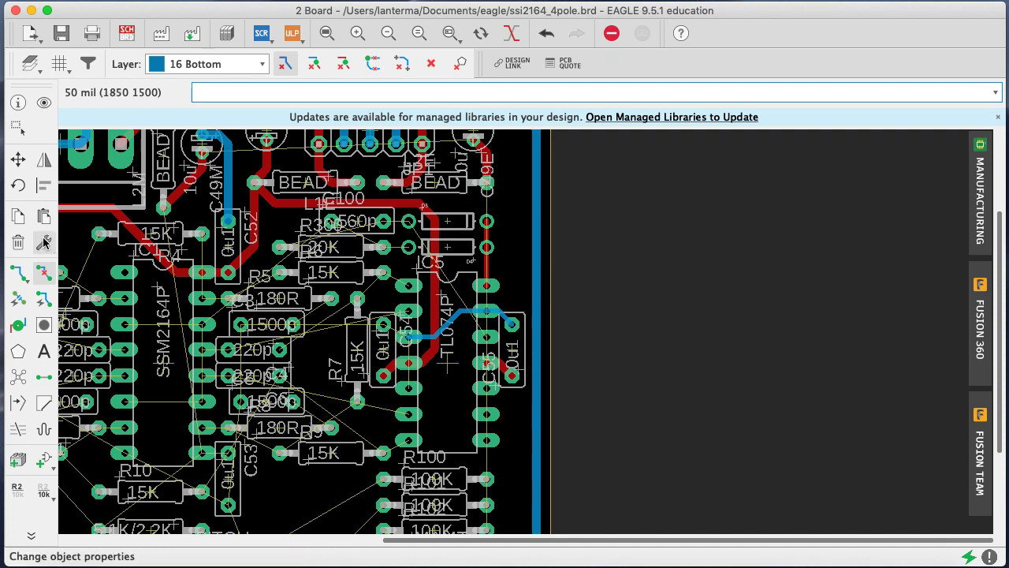
Start airwire routing with a trace width of 32 mil
left_click(19, 273)
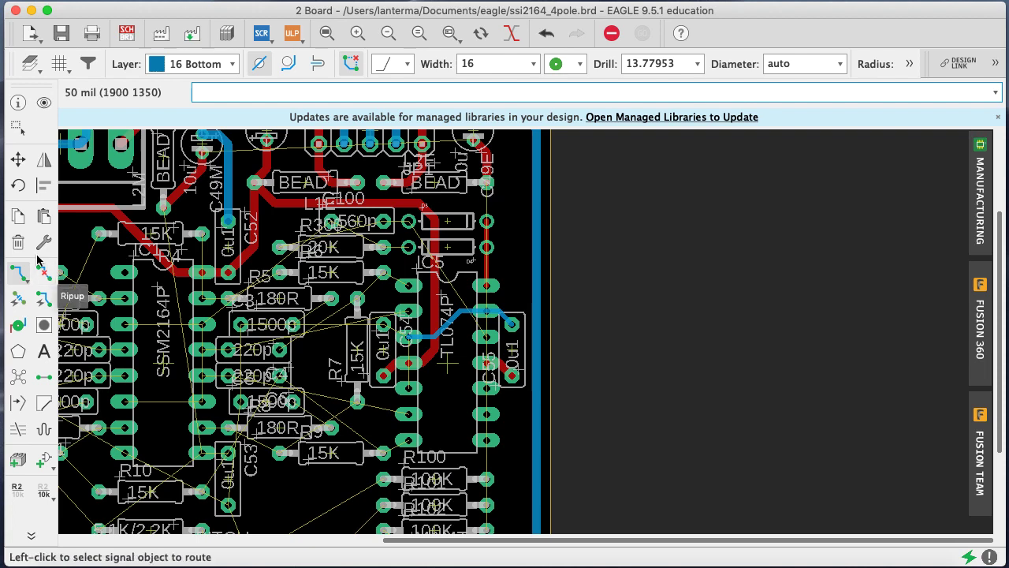
left_click_drag(485, 62, 438, 66)
type("32")
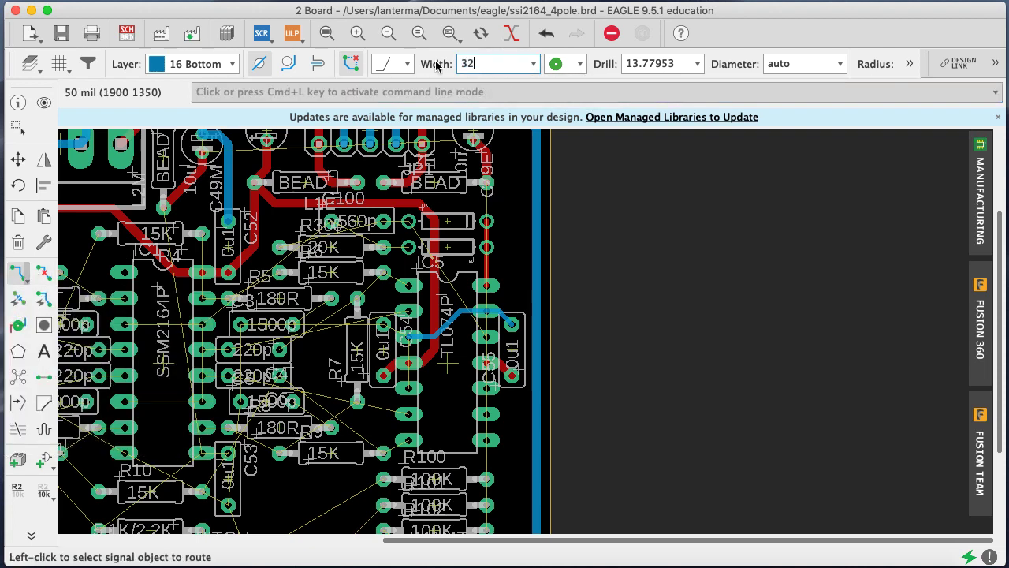
key("Return")
left_click(487, 183)
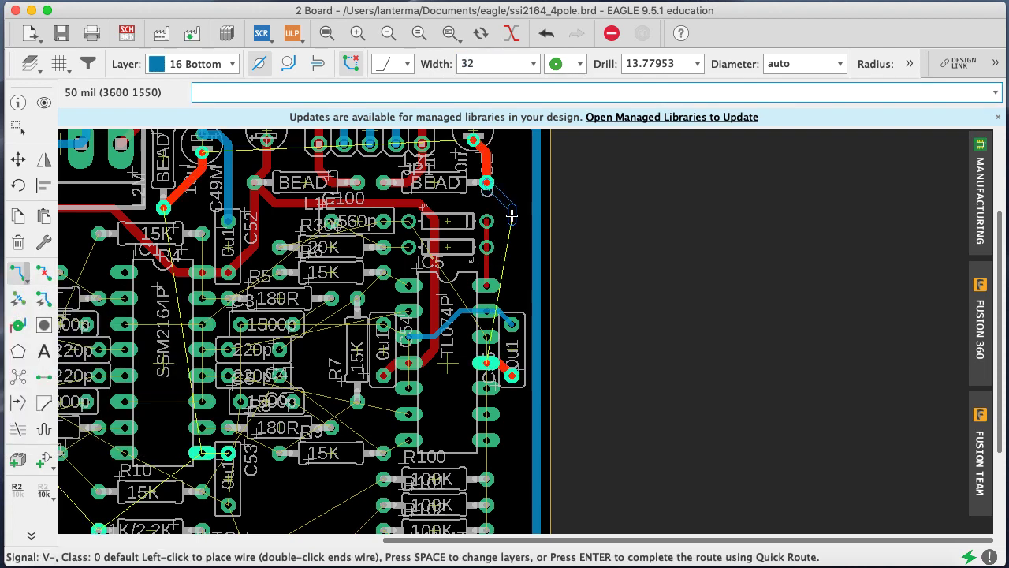
left_click(511, 212)
key("super+z")
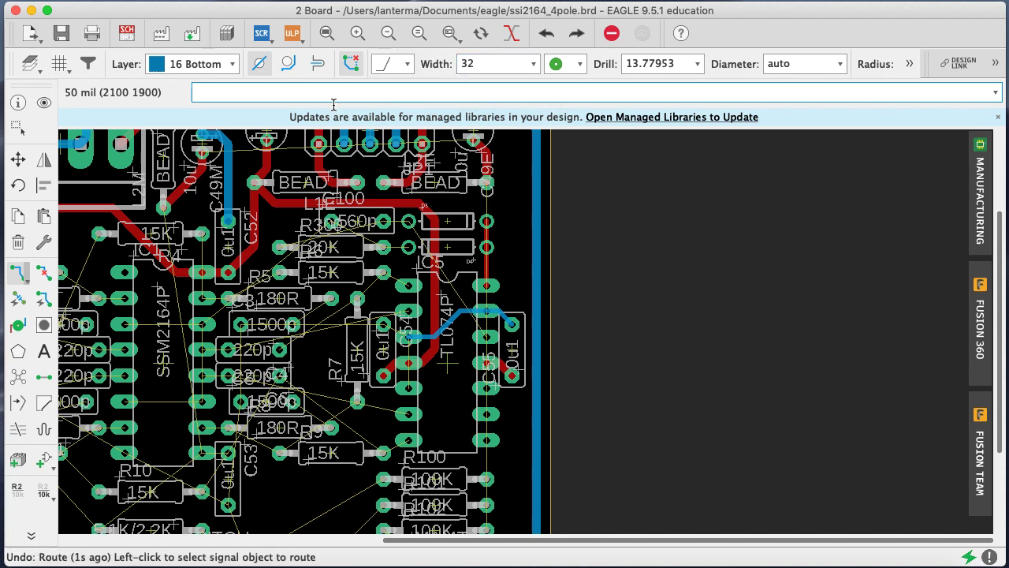
Route a 32 mil V- trace on layer 1 Top from the bead pad beside C49E, along the right board edge, to C55's lower pad
left_click(206, 64)
left_click(209, 48)
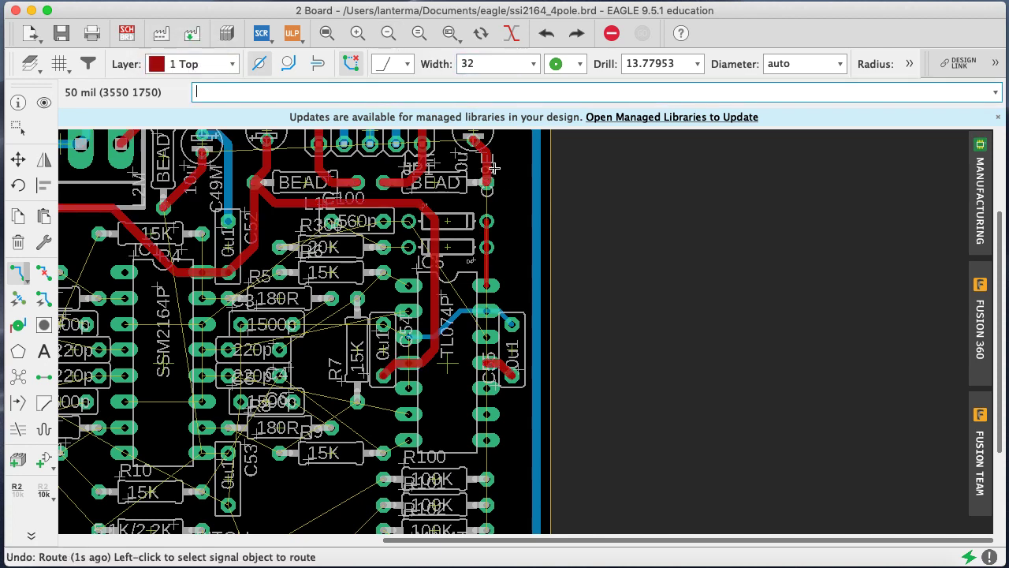
left_click(488, 197)
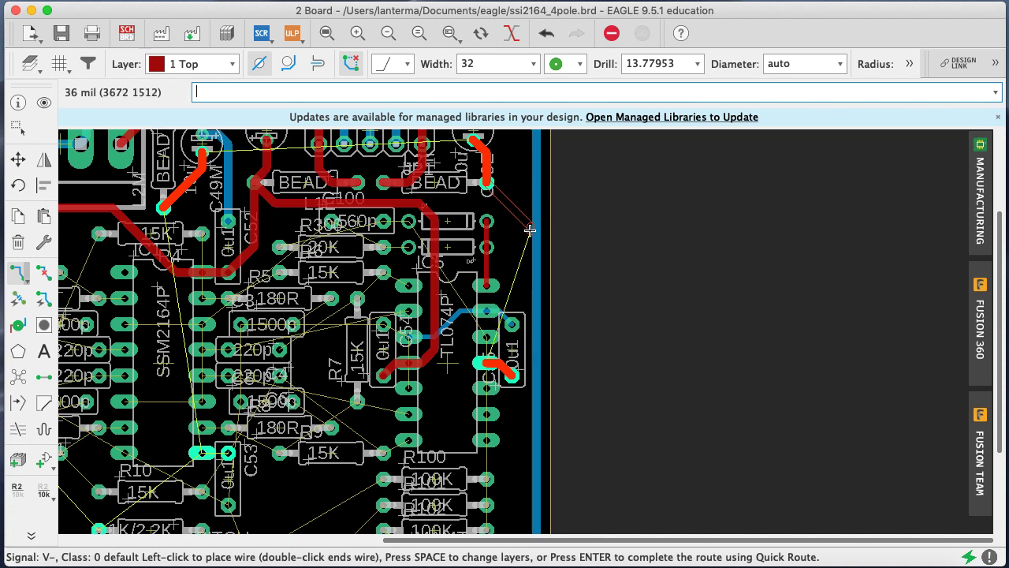
left_click(531, 229)
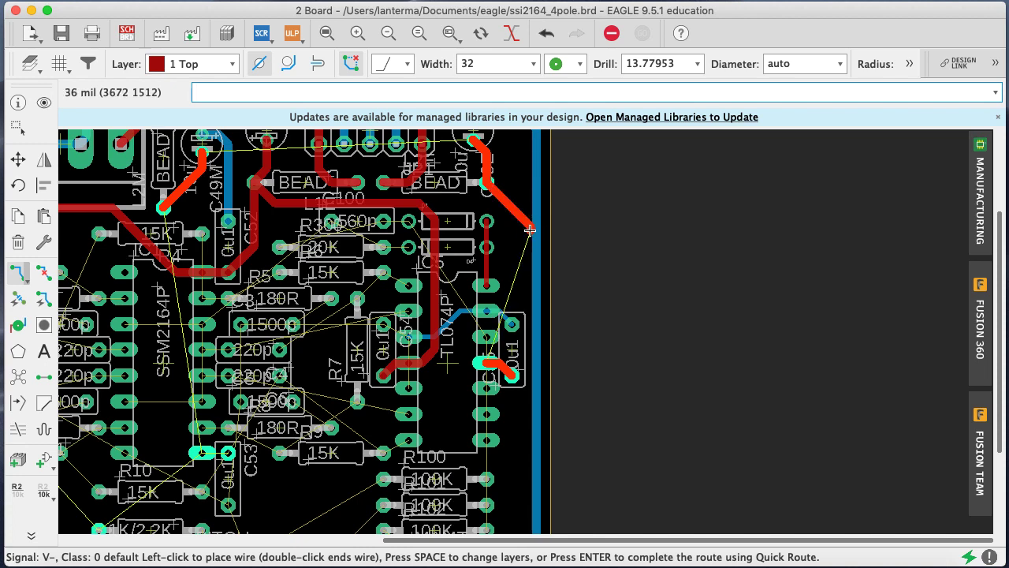
left_click(513, 376)
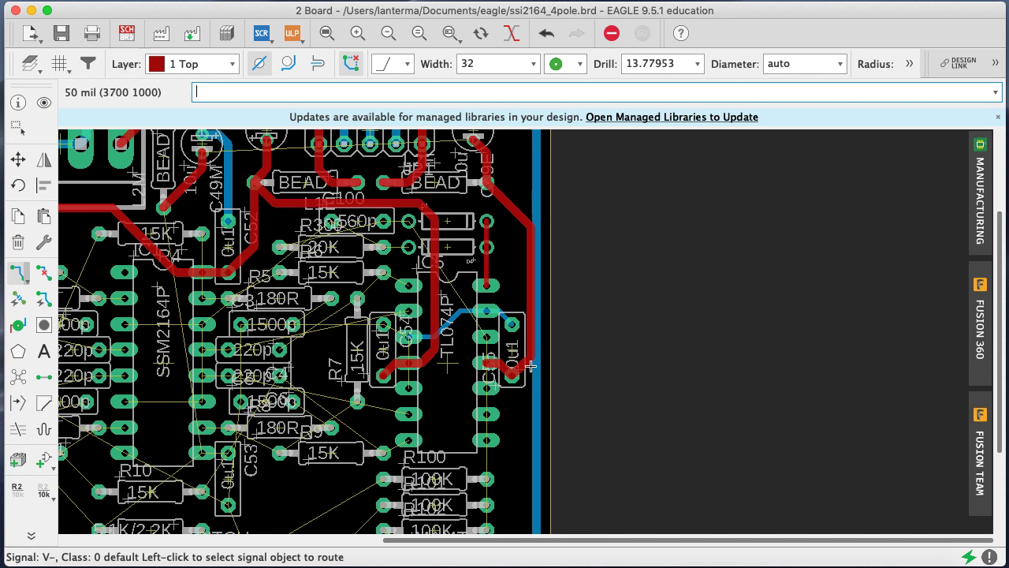
Highlight the V+, V- and GND signals in turn to check their routing around IC5
type("show v+")
key("Return")
type("show v-")
key("Return")
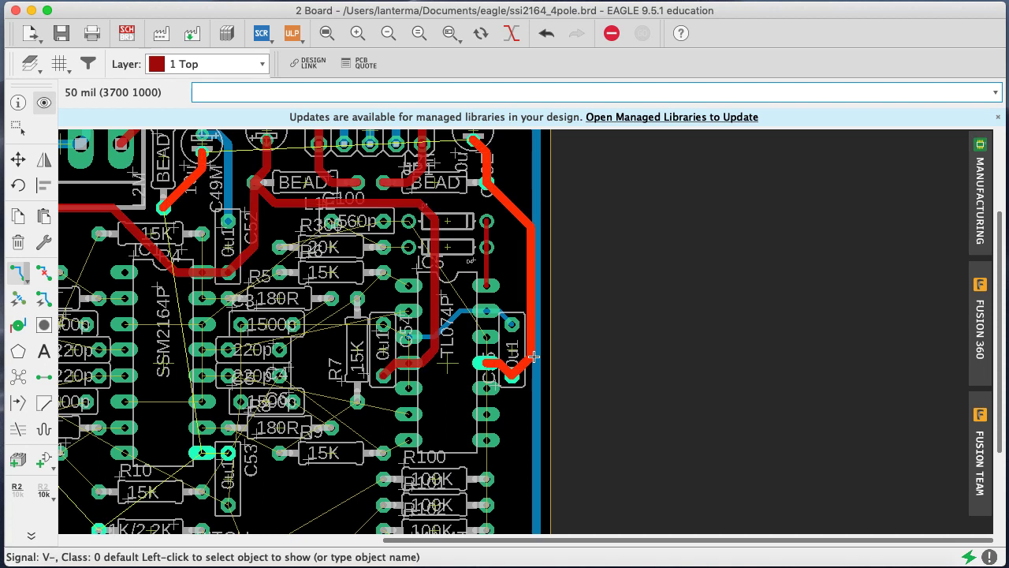
left_click_drag(998, 298, 998, 280)
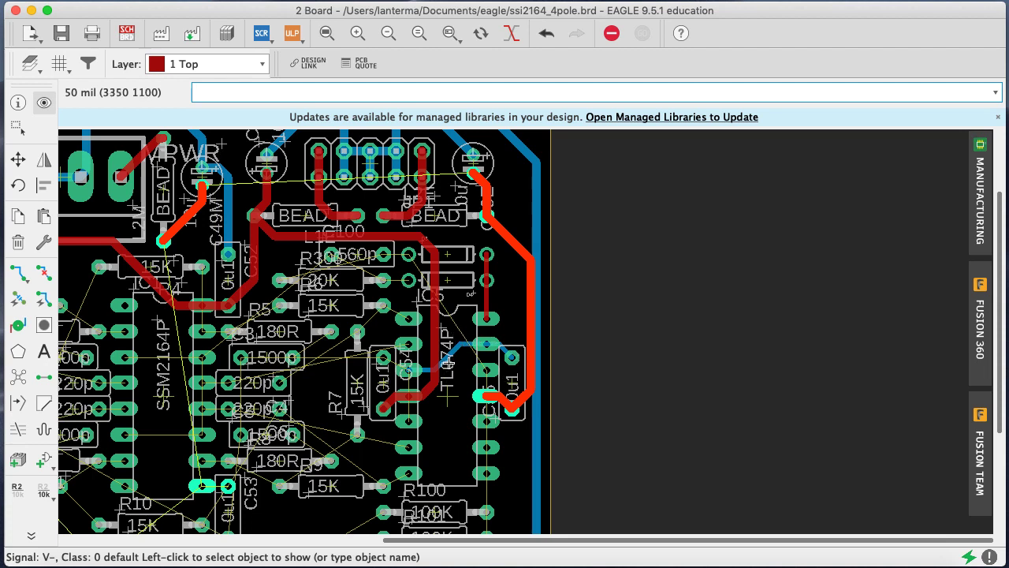
type("show gnd")
key("Return")
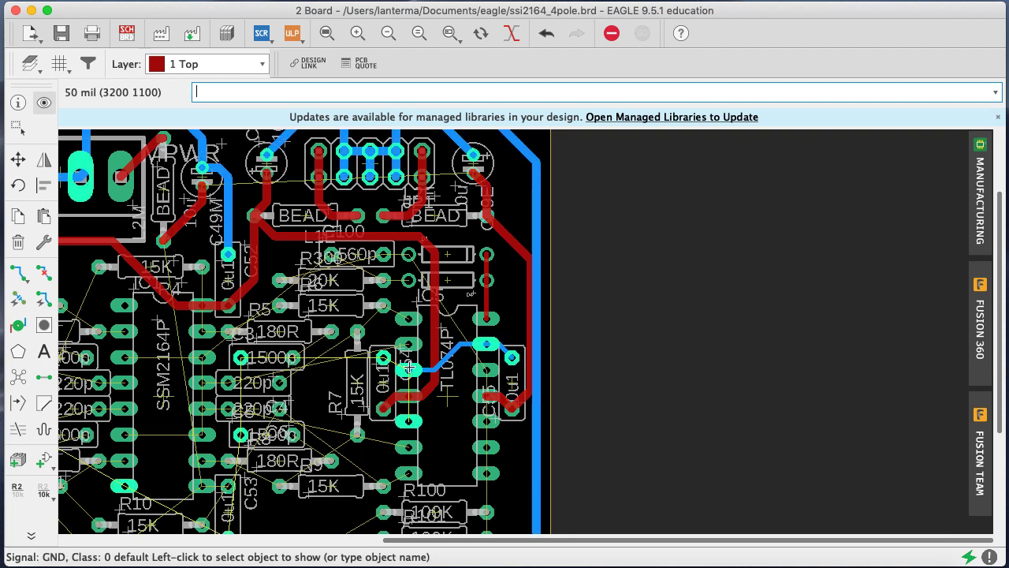
Rip up the thin bottom-layer GND trace segments running through IC5 between its left and right pins and C55's upper pad
type("ripup")
key("Return")
left_click(430, 367)
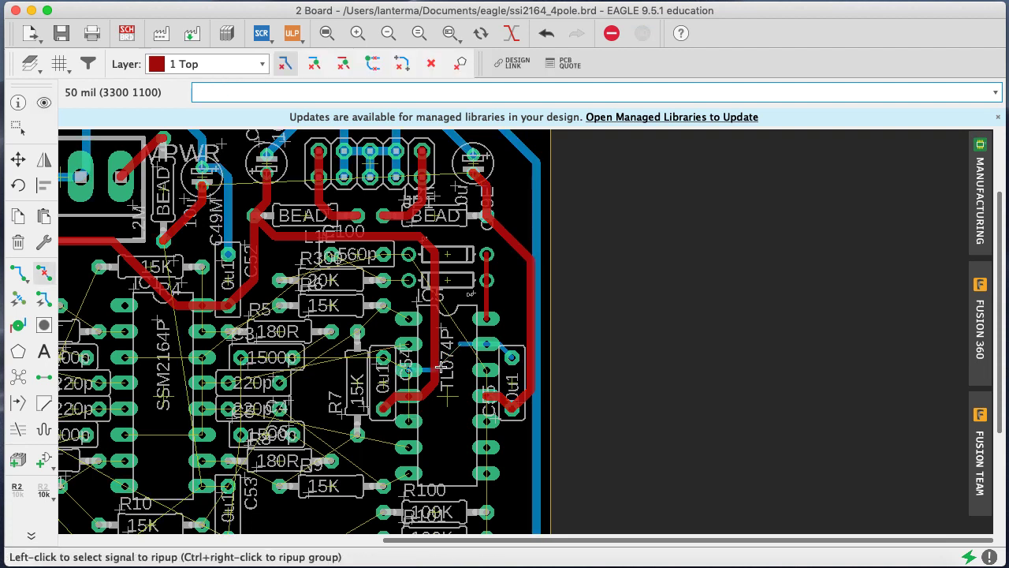
left_click(416, 370)
left_click(466, 345)
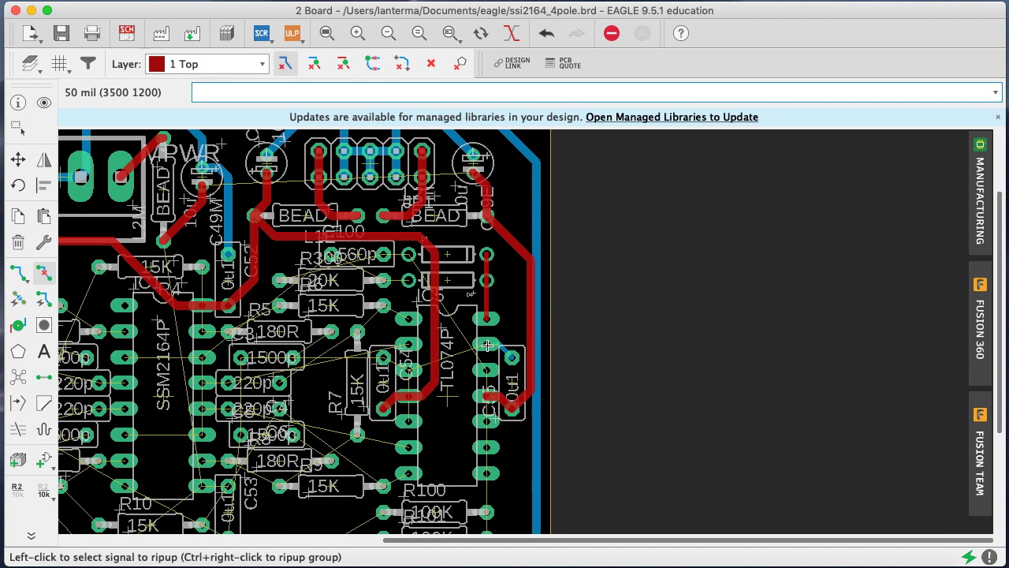
left_click(502, 347)
key("Up")
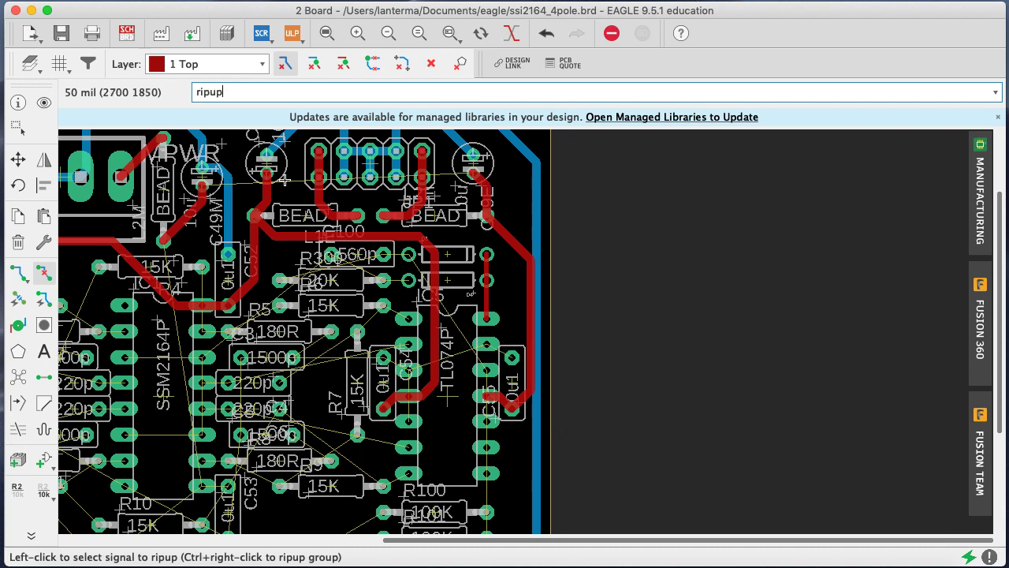
Route 32 mil GND traces on layer 16 Bottom joining IC5's second right-hand pin and C55's upper pad to the board-edge ground trace
left_click(19, 272)
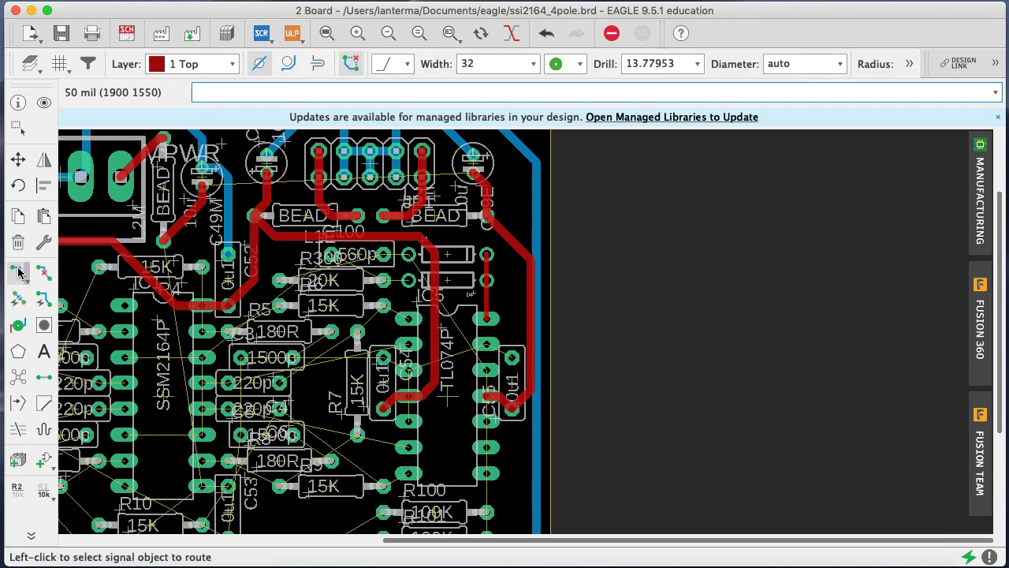
left_click(190, 64)
left_click(183, 82)
left_click(500, 348)
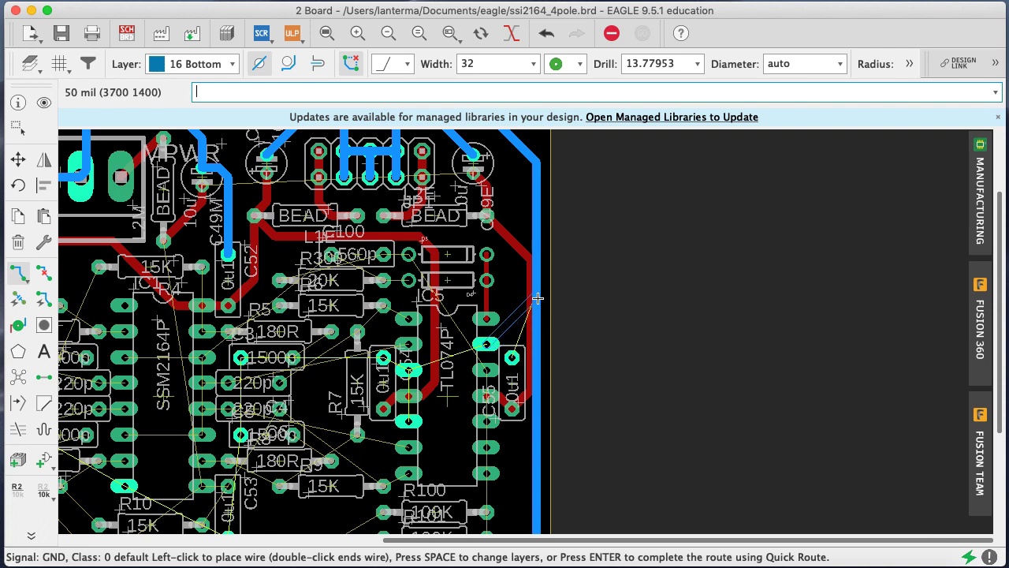
left_click(532, 343)
left_click(528, 344)
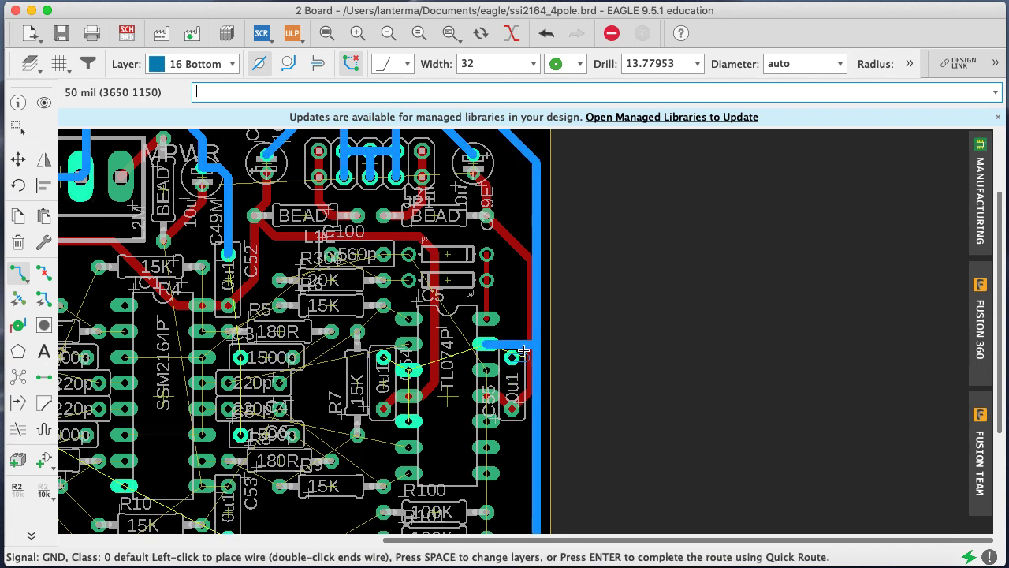
left_click(528, 344)
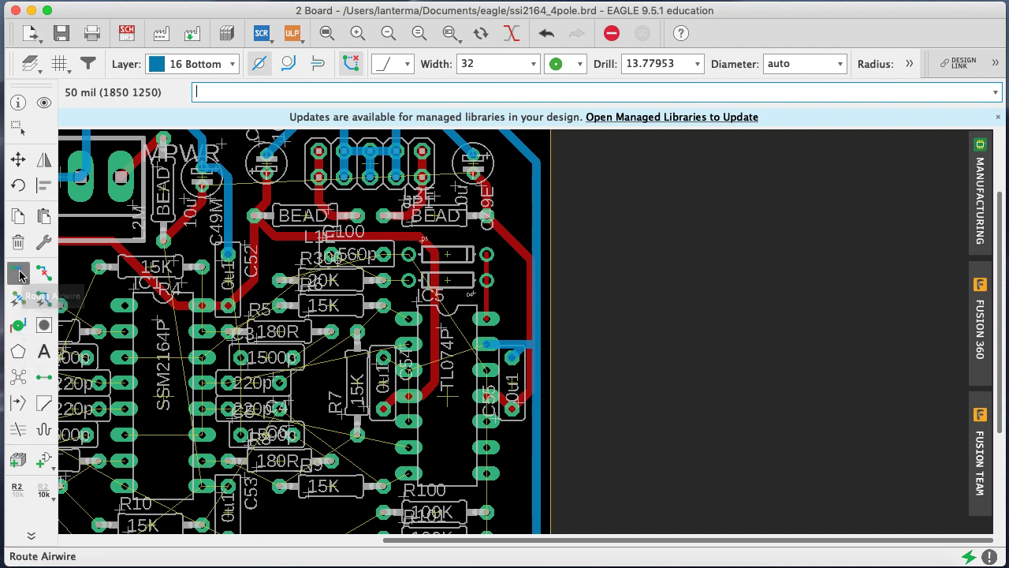
Route a 16 mil bottom-layer N$30 trace from the upper diode's left pad down through IC5's centre to its third right-hand pin
double_click(477, 64)
type("16")
key("Return")
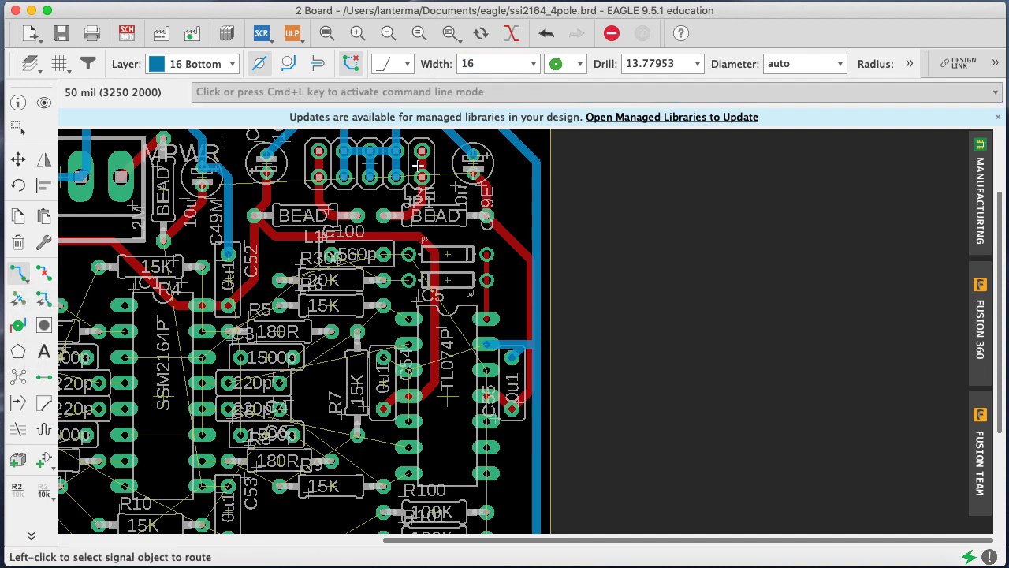
left_click(409, 255)
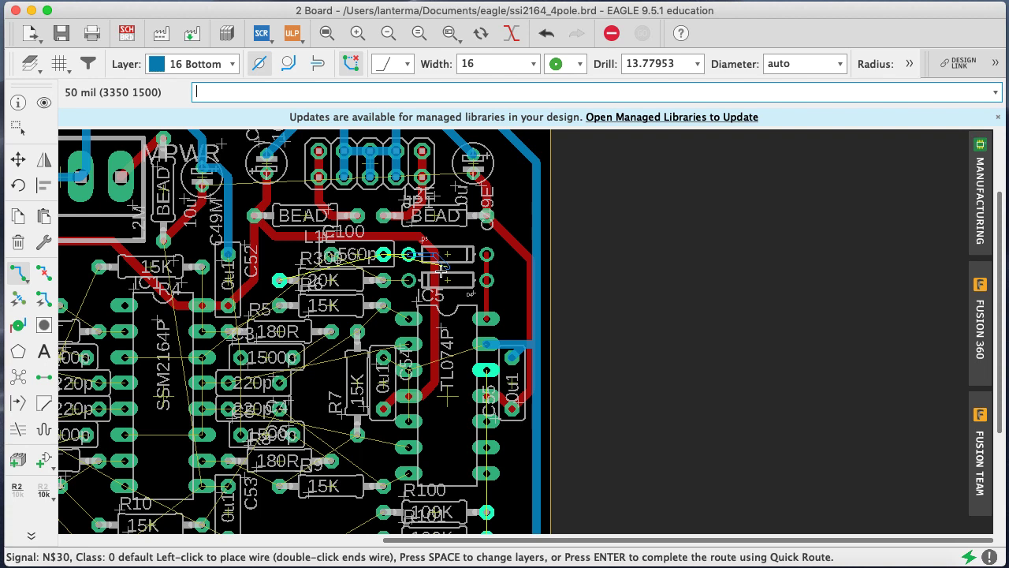
left_click(444, 269)
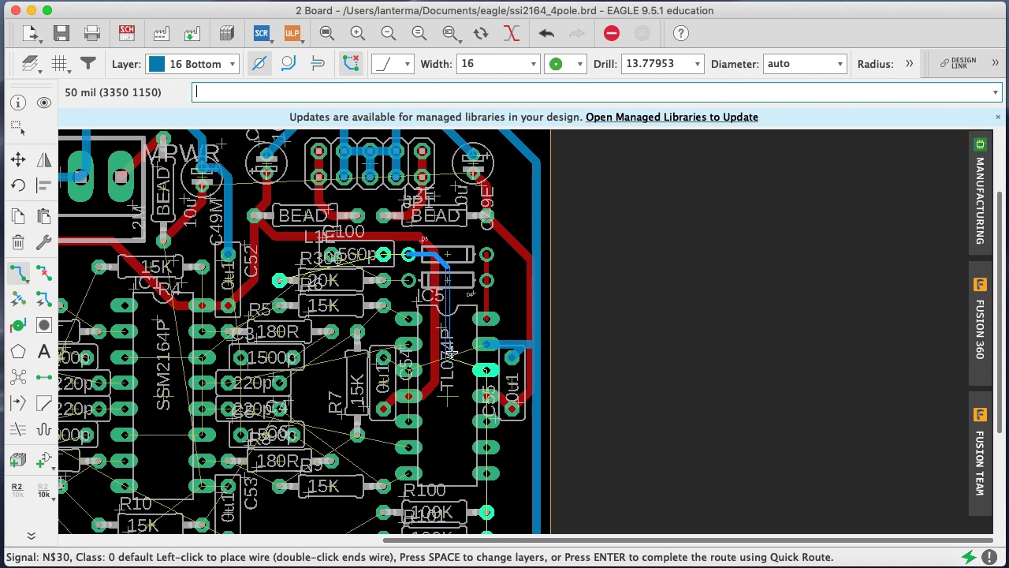
left_click(448, 358)
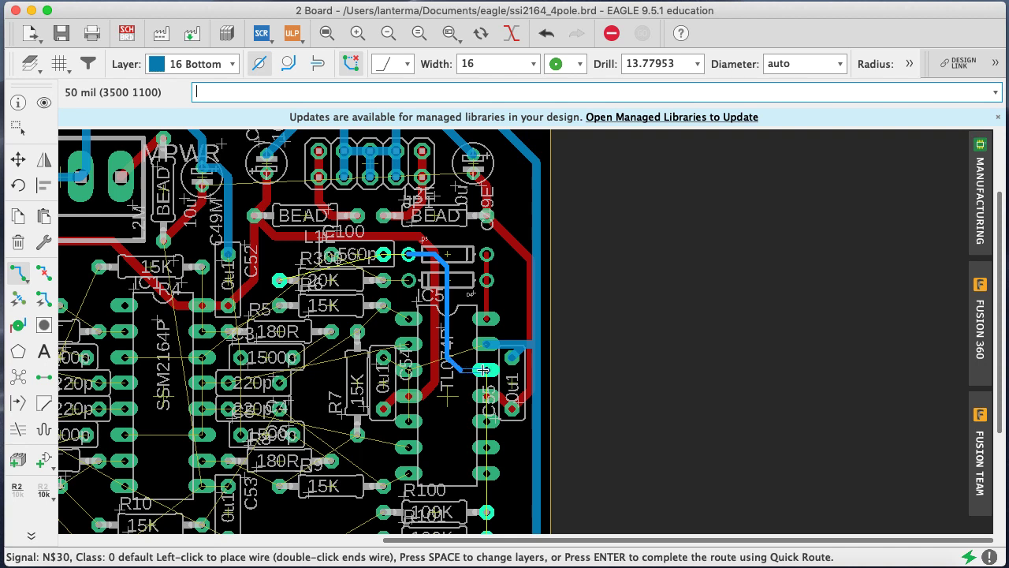
left_click(485, 370)
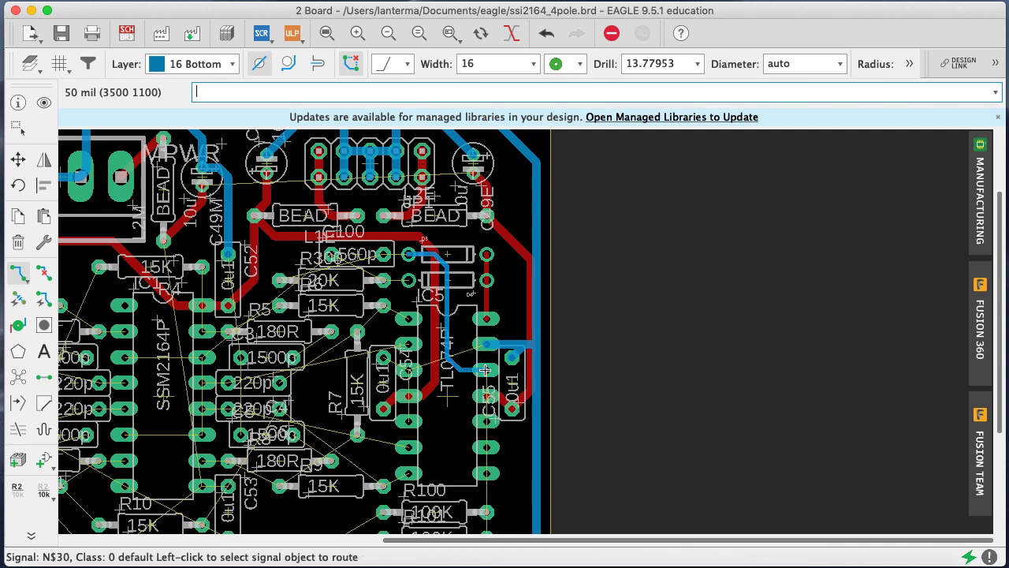
Highlight GND and N$30, and route a 16 mil bottom-layer N$30 trace from R100's right pad up IC5's centre to the existing trace
type("show gnd")
key("Return")
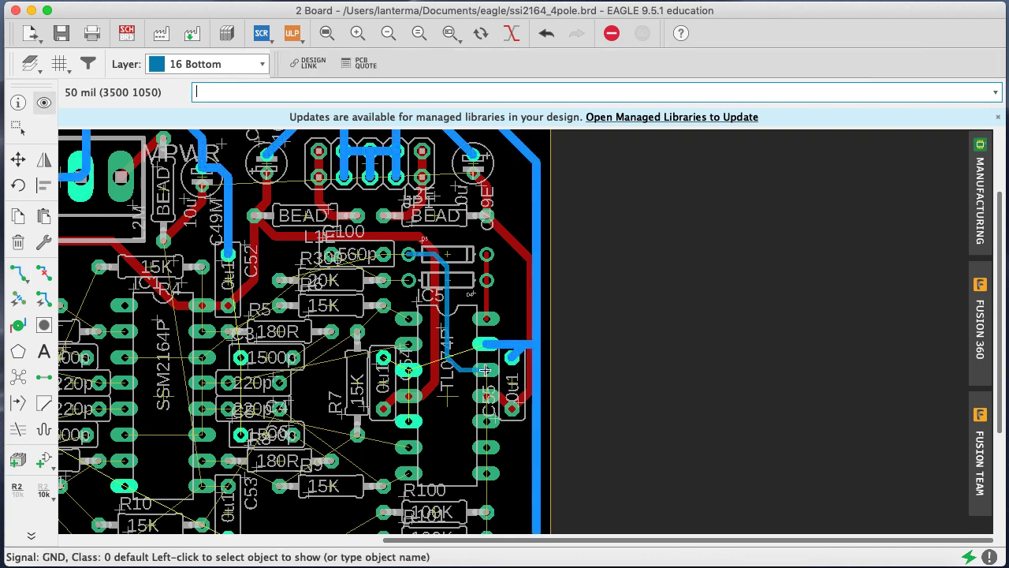
left_click(485, 458)
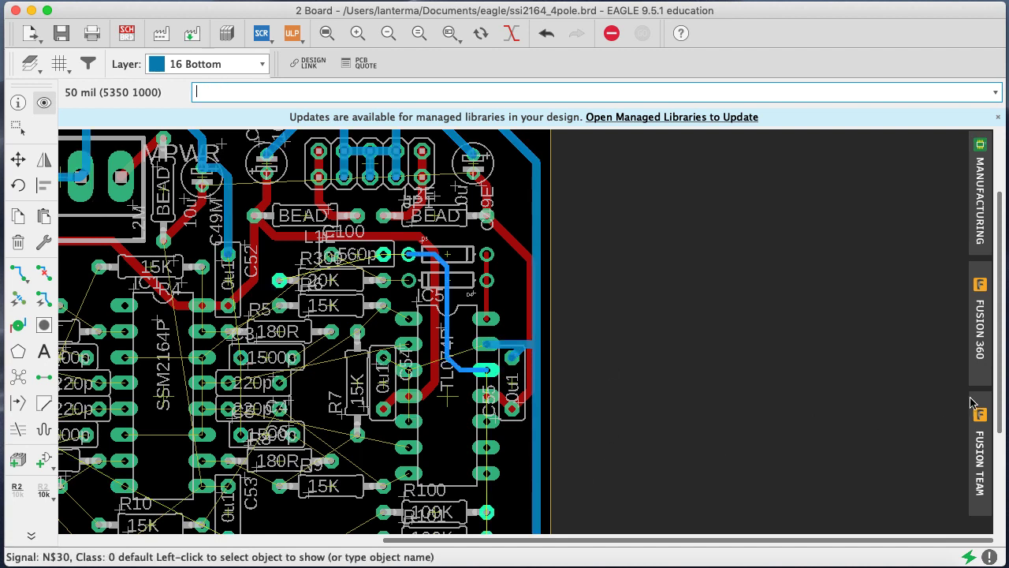
scroll(180, 325, "down", 5)
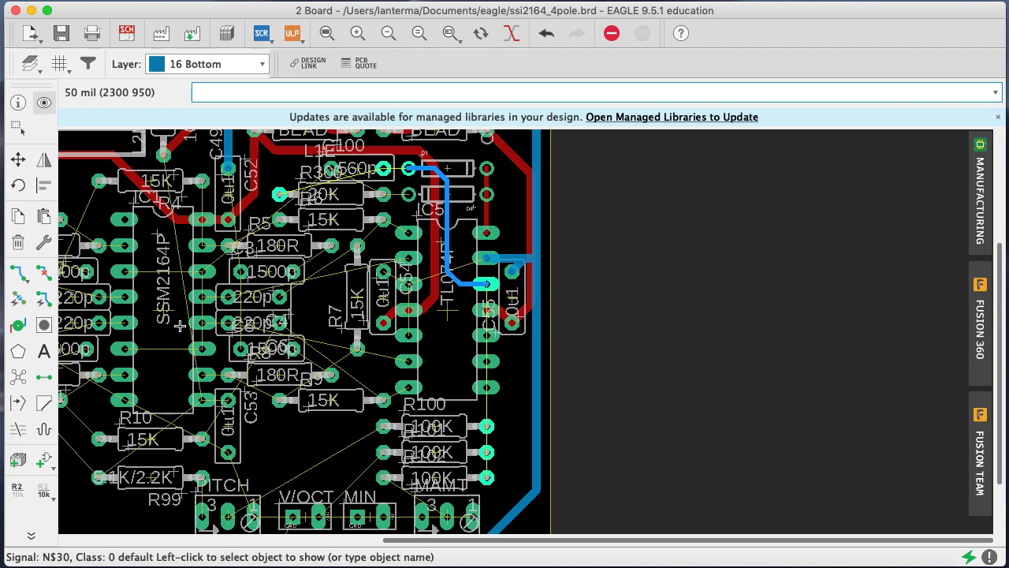
left_click(18, 274)
left_click(483, 413)
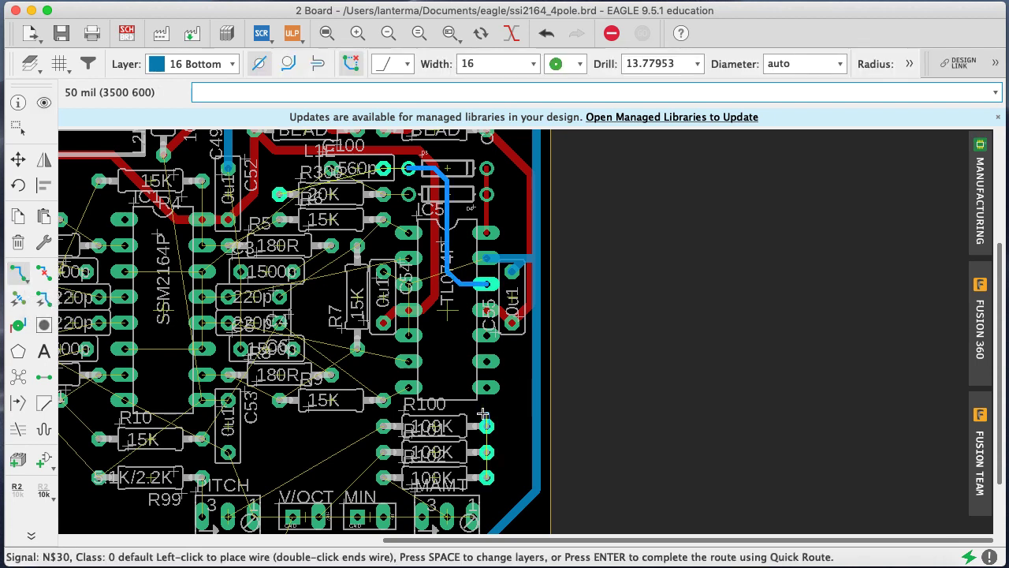
left_click(447, 388)
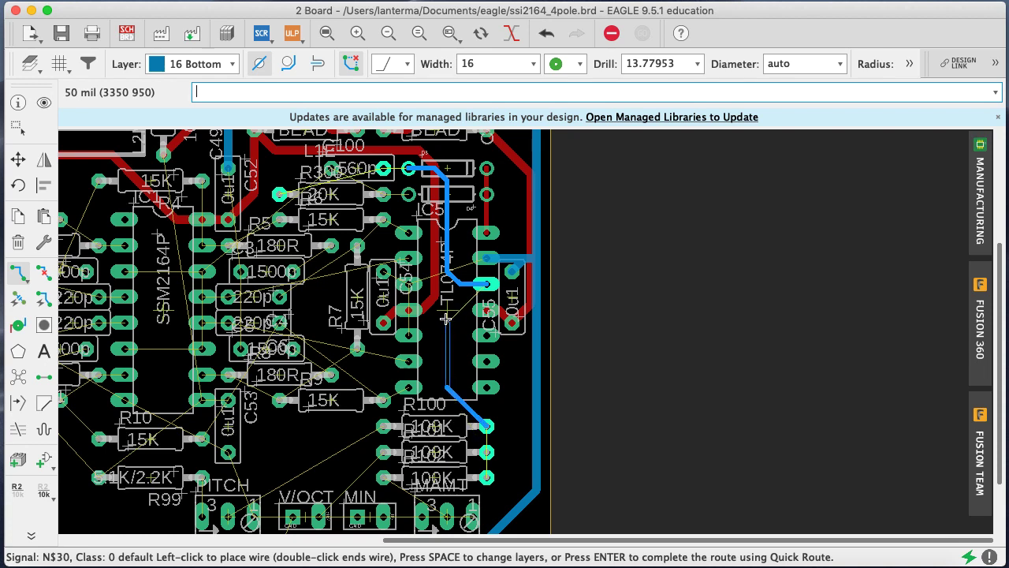
left_click(444, 270)
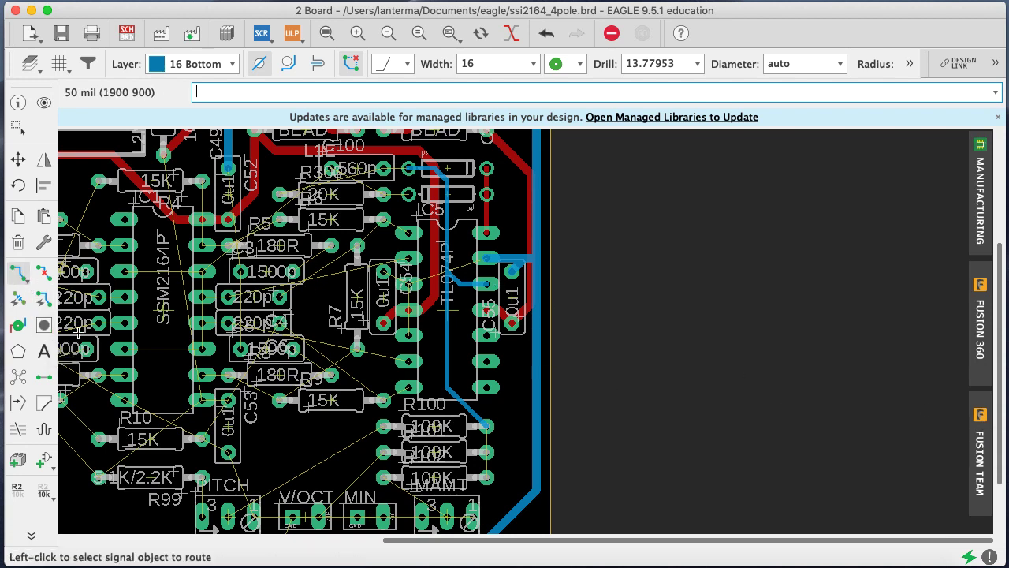
Try moving the N$30 trace junction inside IC5 further down
left_click(17, 159)
left_click(447, 298)
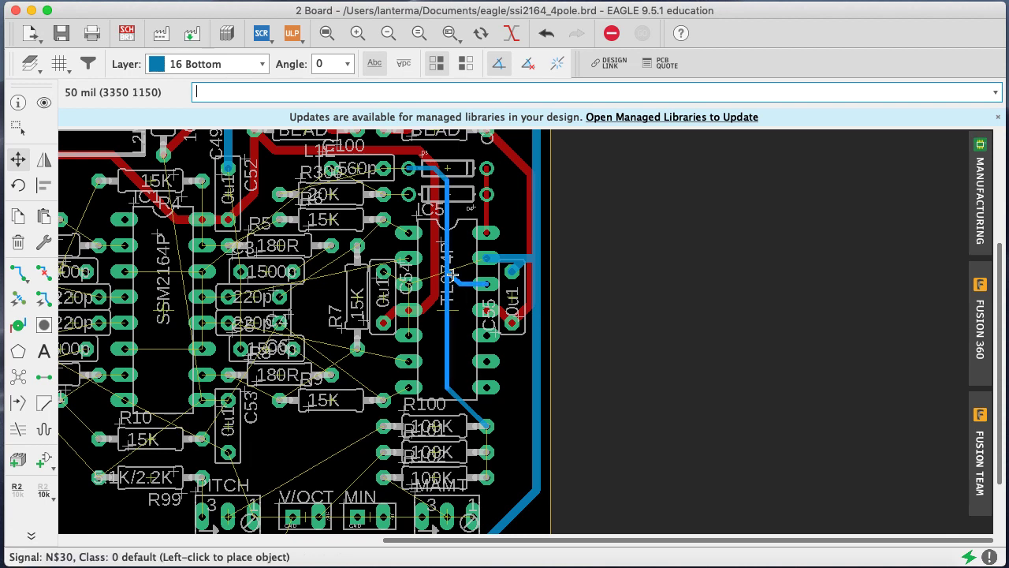
left_click(449, 308)
key("super+z")
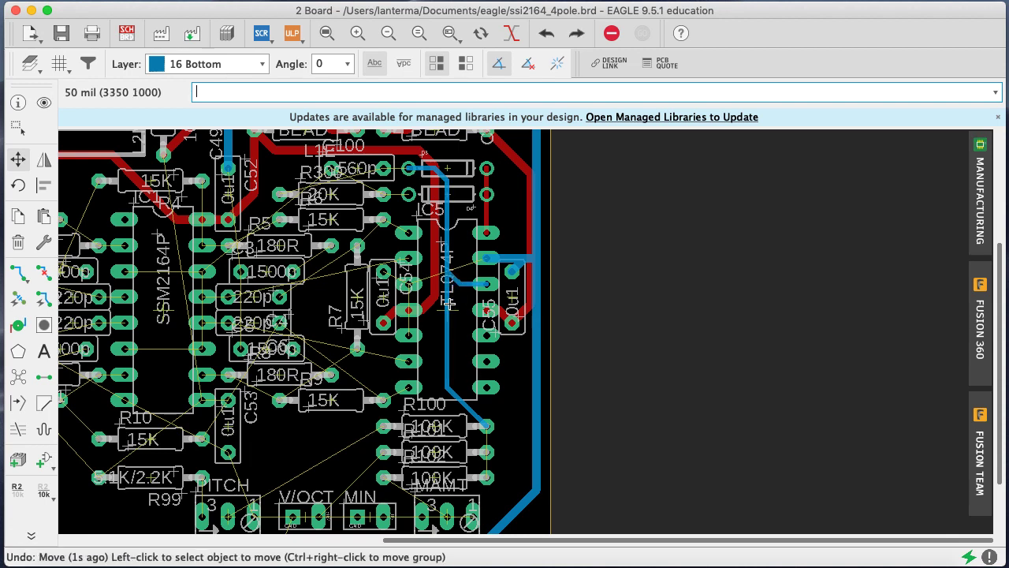
Rip up the diagonal N$30 segment inside IC5 and reroute it sloping down from the pin stub to the vertical trace
type("ripup")
key("Return")
left_click(453, 278)
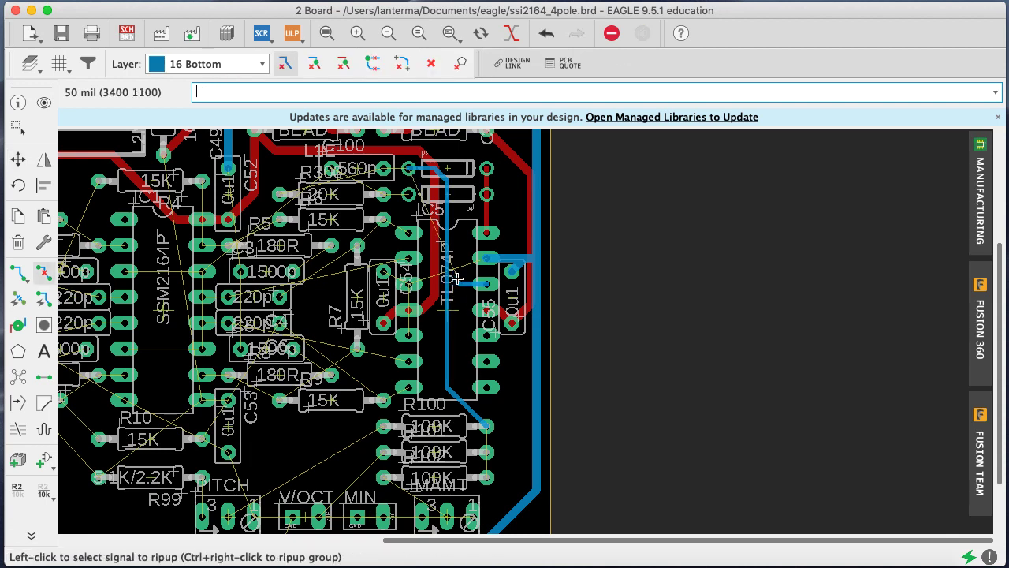
left_click(17, 272)
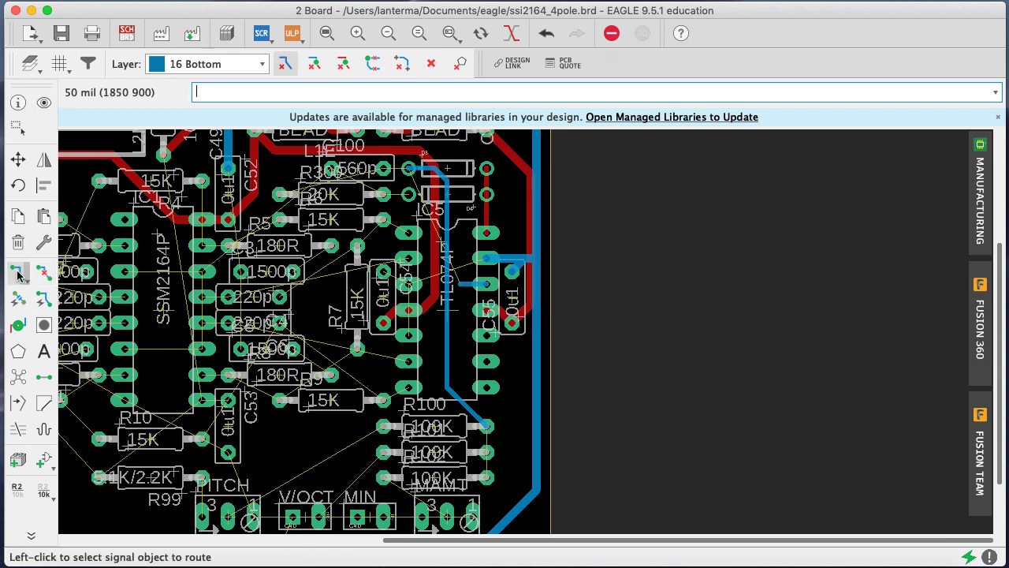
left_click(457, 277)
left_click(449, 305)
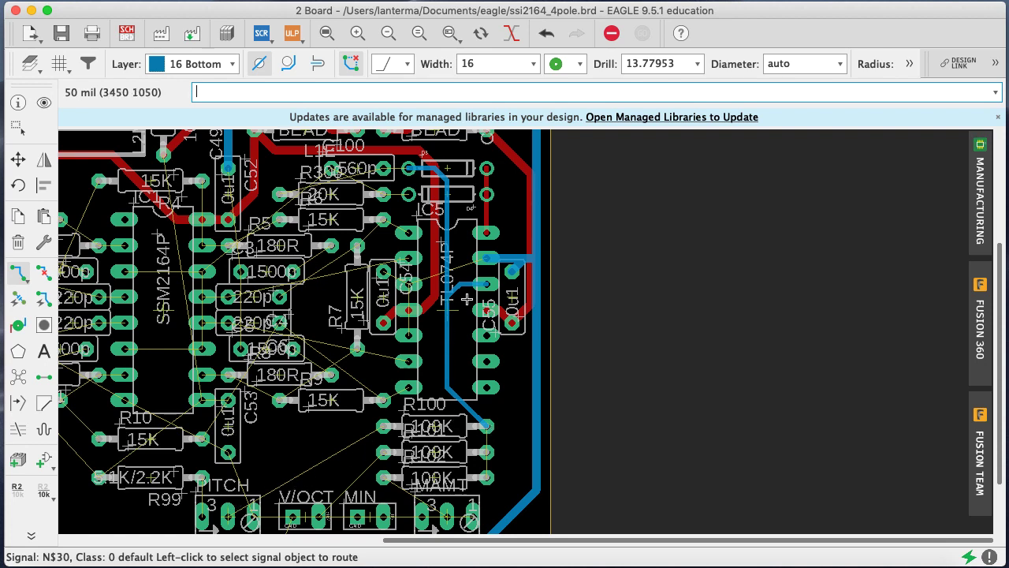
Extend the 16 mil bottom-layer N$30 trace from R100's right pad straight down through the right pads of the two 100K resistors below
type("show")
left_click(17, 272)
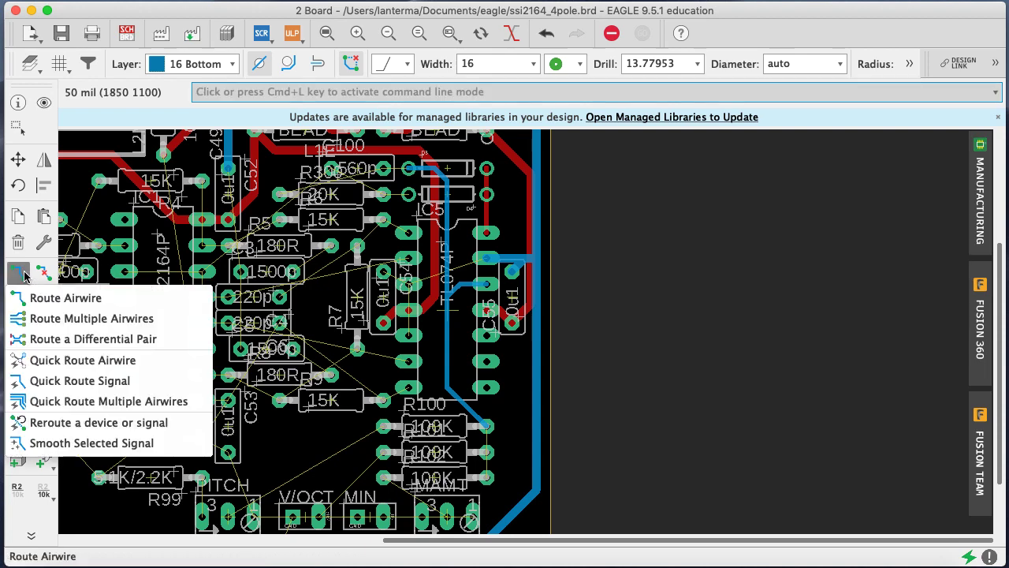
left_click(116, 304)
left_click(488, 454)
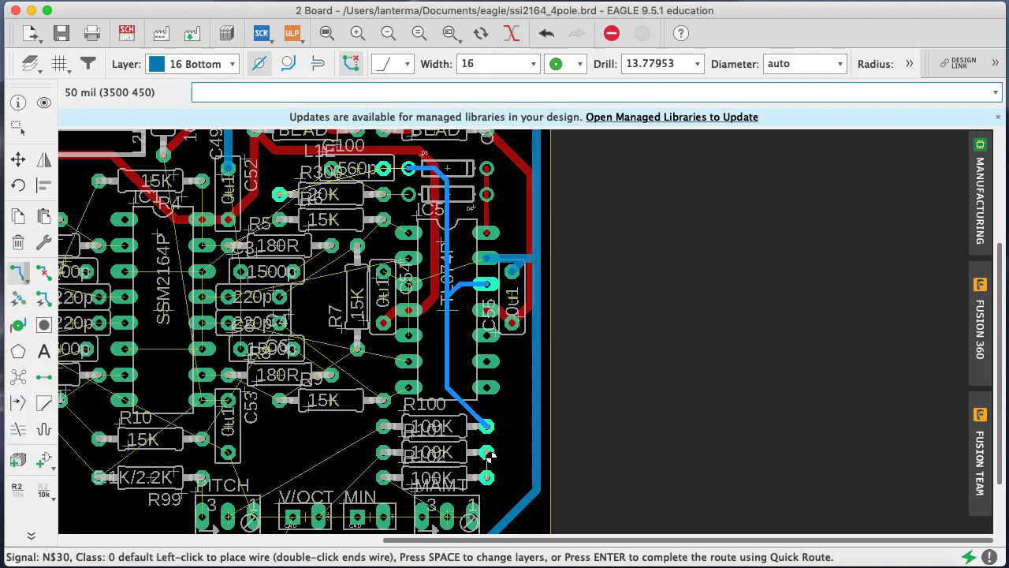
left_click(488, 427)
left_click(490, 472)
left_click(489, 455)
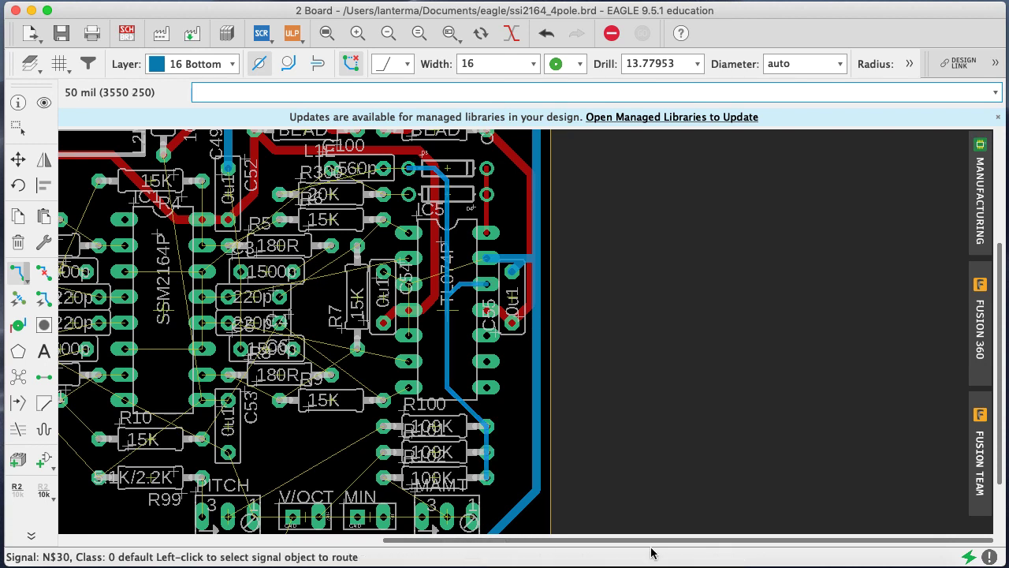
Highlight the GND signal to examine its remaining connections along the board's lower edge
key("super+s")
type("nd")
key("Return")
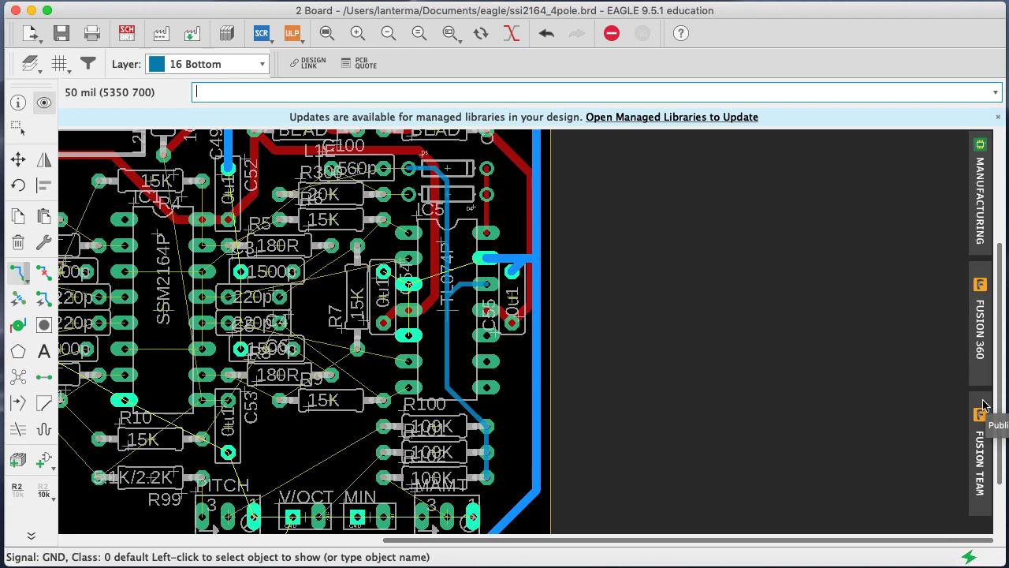
mouse_move(998, 412)
left_mouse_down()
mouse_move(998, 459)
mouse_move(1005, 390)
mouse_move(1003, 432)
left_mouse_up()
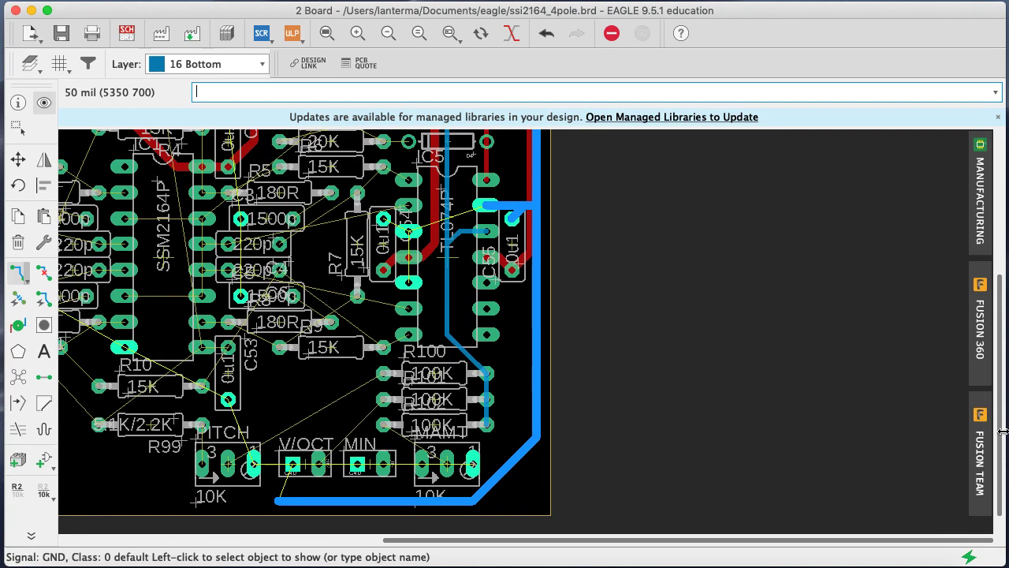
Start airwire routing with the trace width set to 32 mil
left_click(19, 272)
left_click(207, 64)
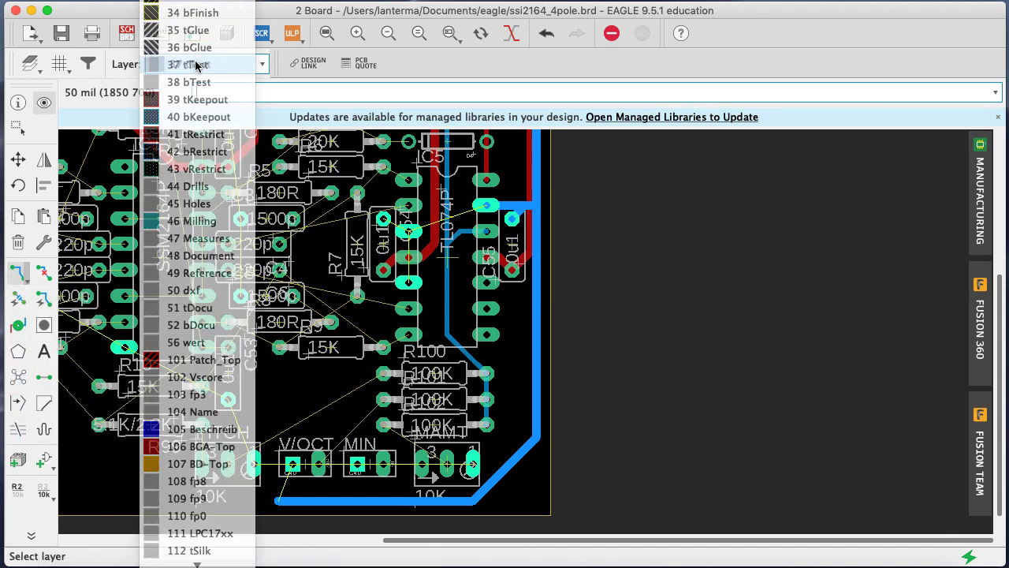
left_click(198, 67)
left_click(213, 70)
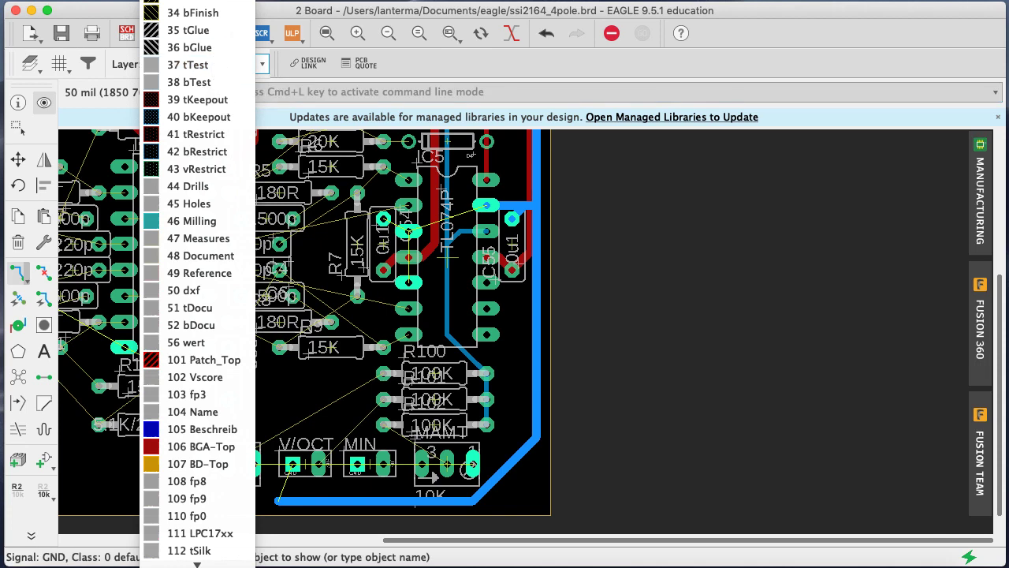
left_click(207, 0)
left_click(19, 273)
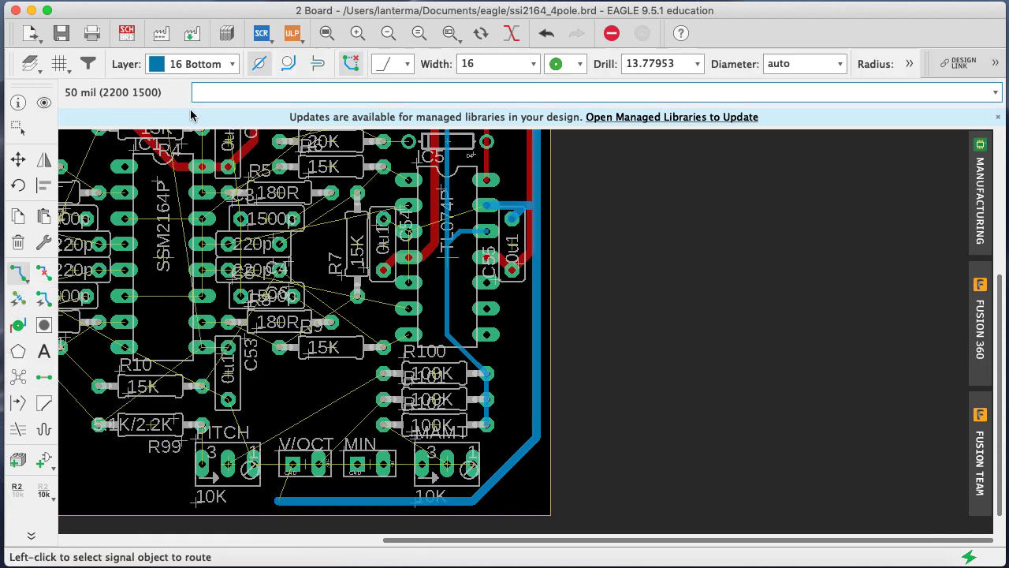
left_click_drag(491, 62, 445, 63)
type("32")
key("Return")
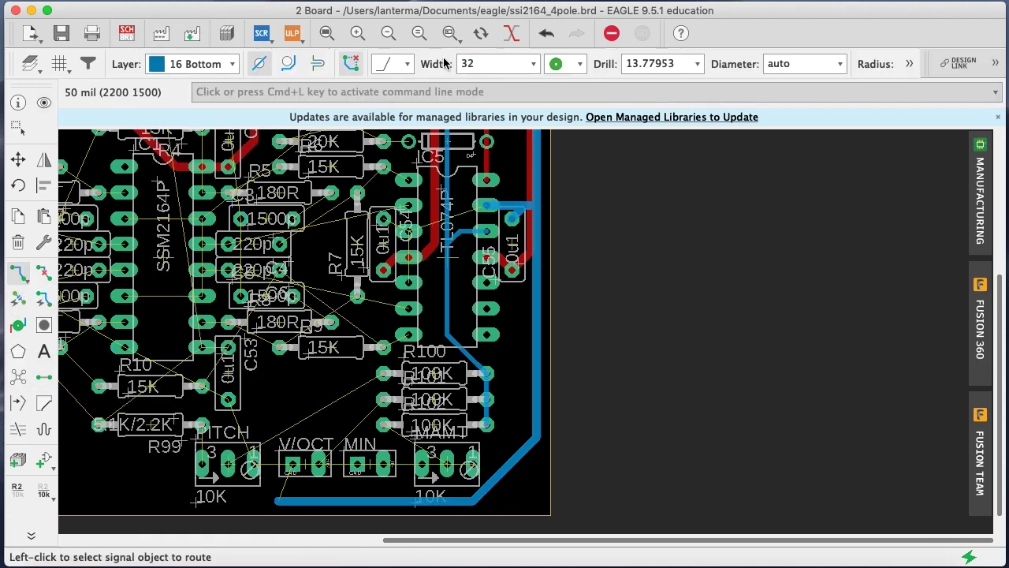
Highlight GND and try a 32 mil top-layer trace from MAMT's pin 1 towards the diagonal ground trace
middle_click(388, 289)
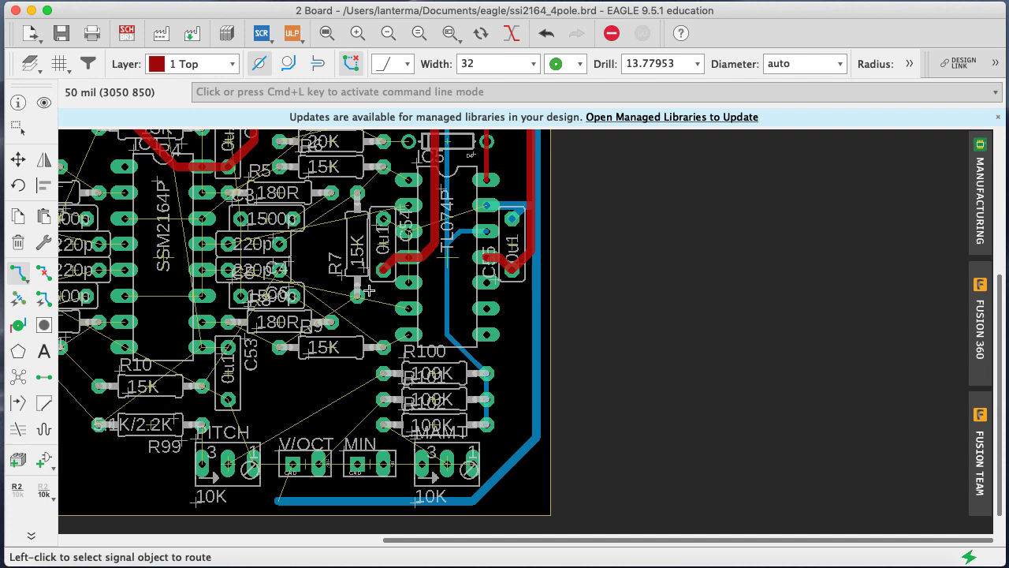
left_click(433, 93)
type("show ")
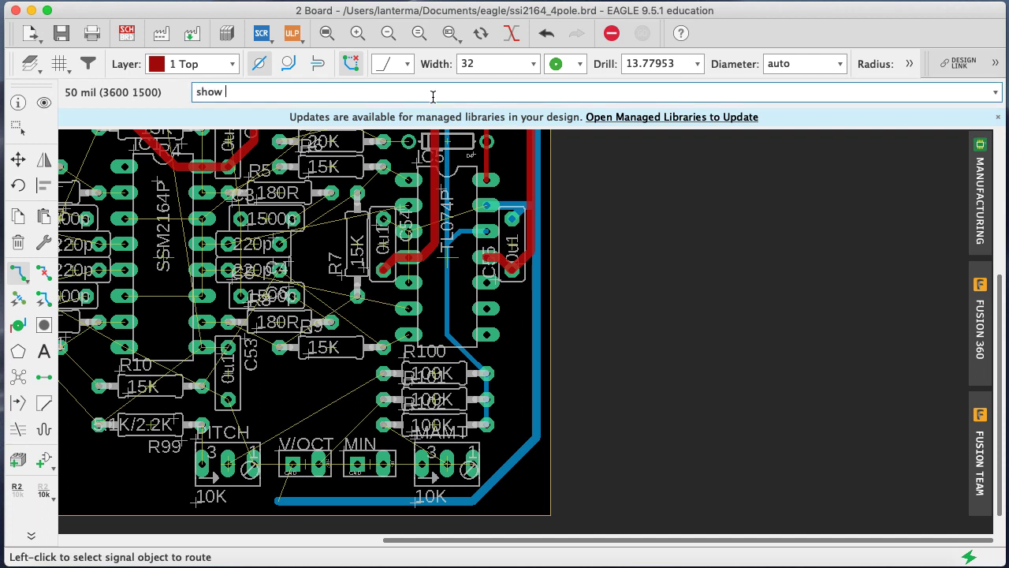
type("ggnd")
key("Return")
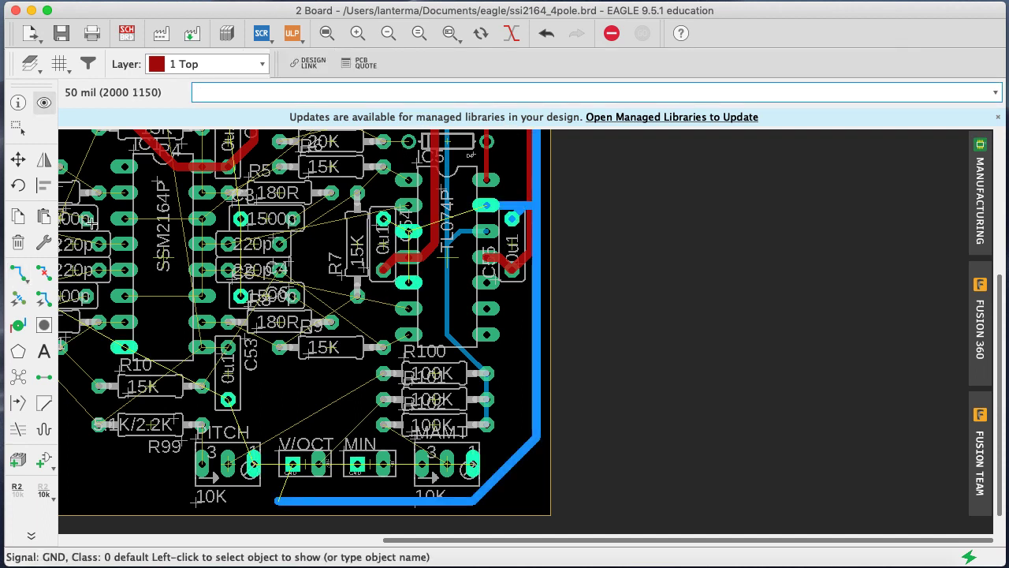
left_click(18, 274)
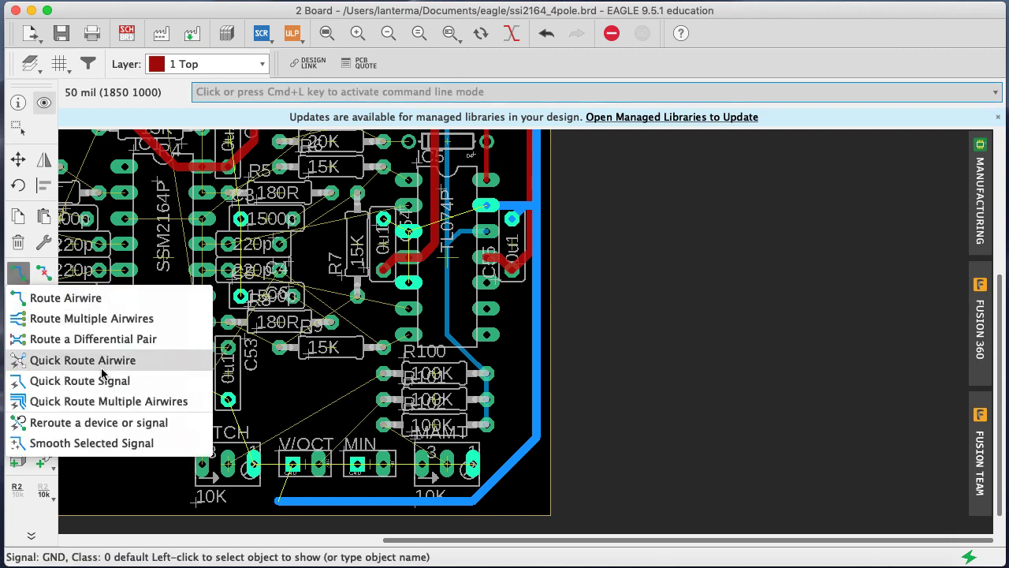
left_click(66, 297)
left_click(473, 467)
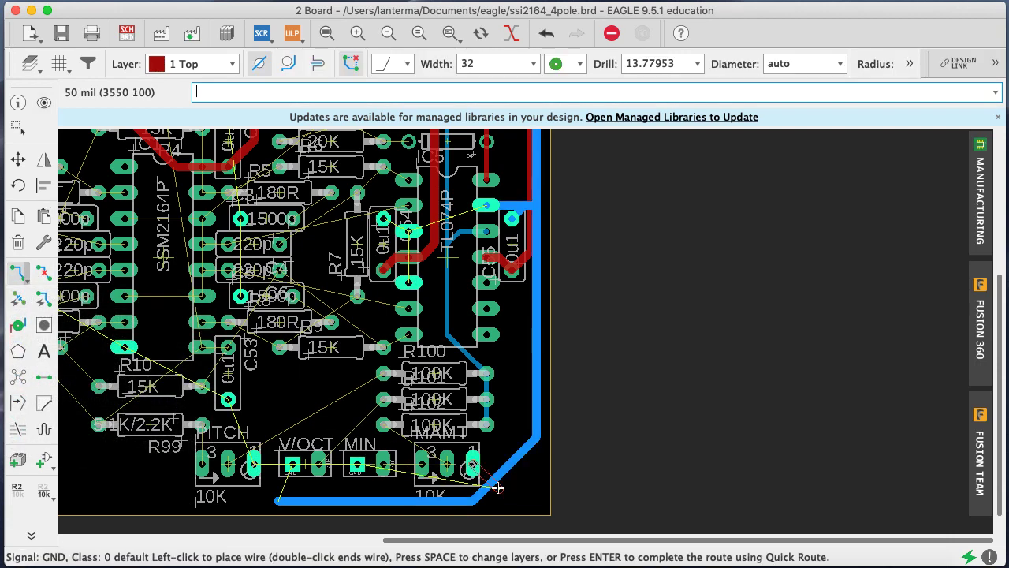
key("super+z")
Route a 32 mil bottom-layer GND trace from MAMT's pin 1 straight across to the diagonal ground trace
left_click(203, 64)
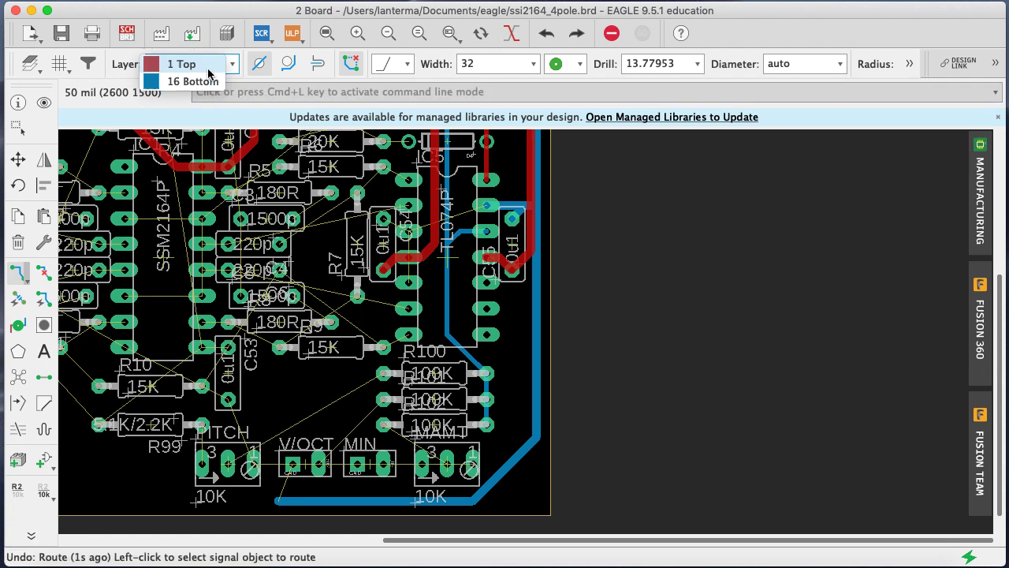
left_click(194, 81)
left_click(471, 467)
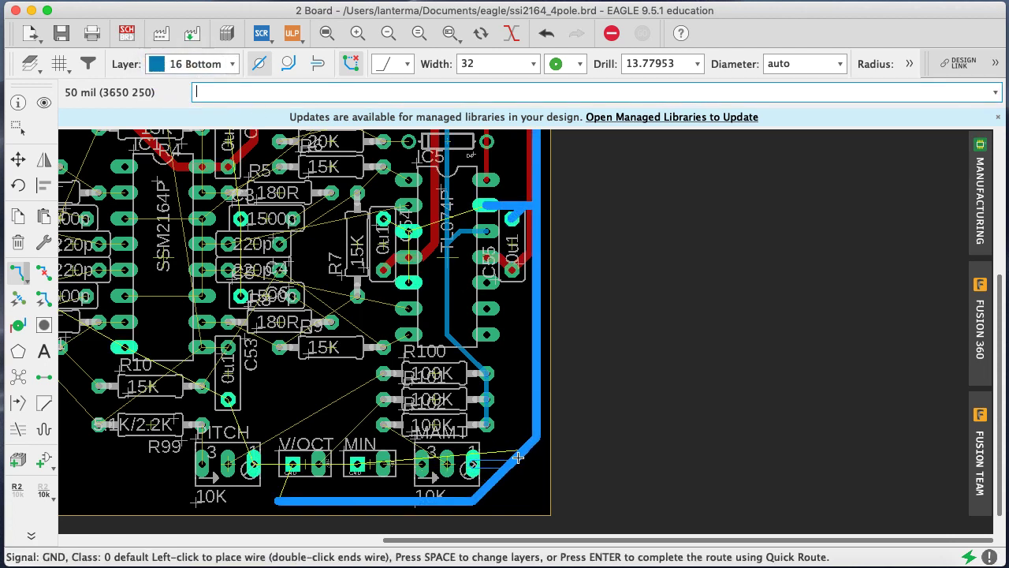
double_click(507, 466)
Try routing a 32 mil bottom-layer N$35 trace between MIN's right pad and MAMT's pin 3, passing below the pads
left_click(394, 470)
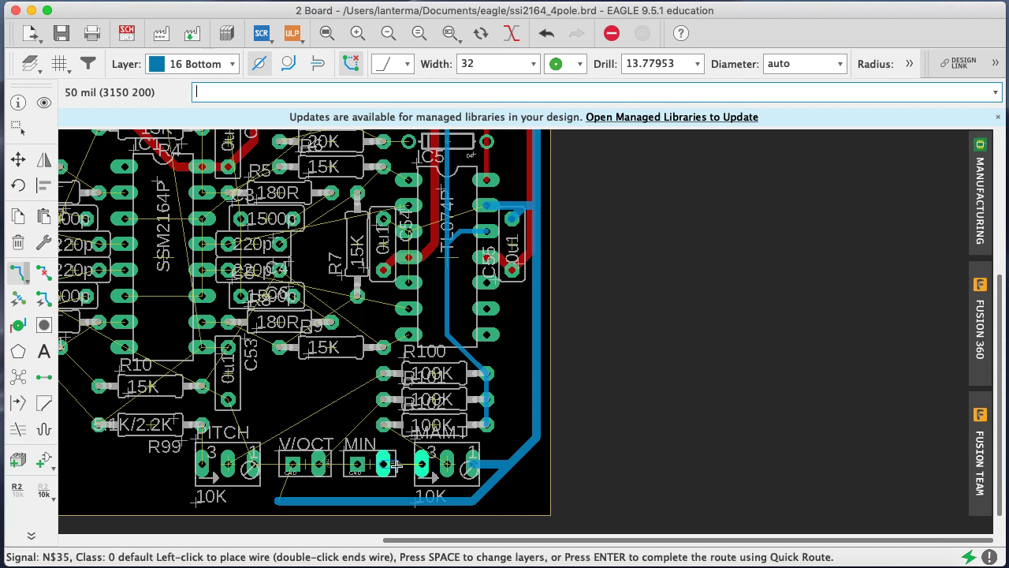
left_click(423, 497)
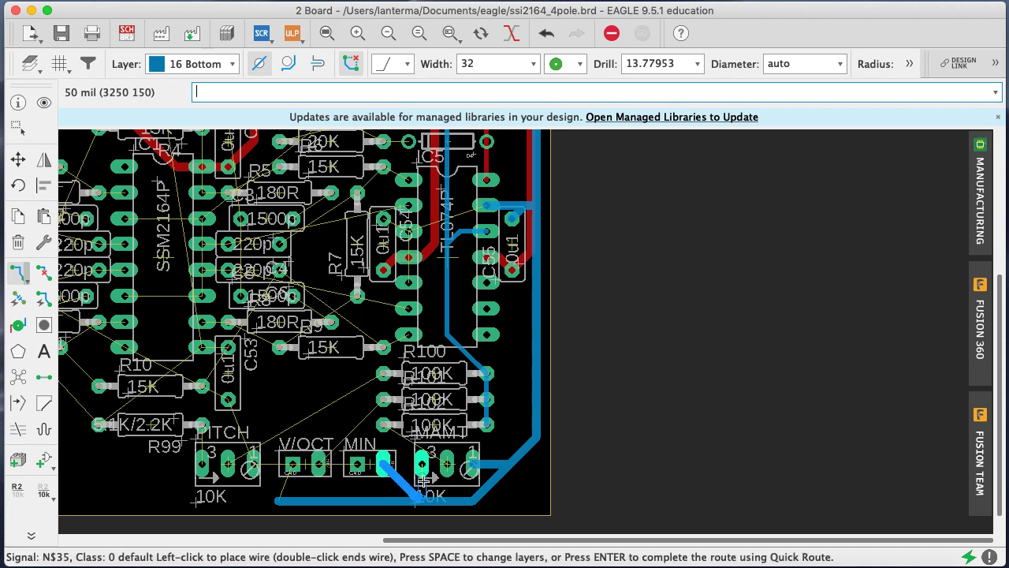
key("super+z")
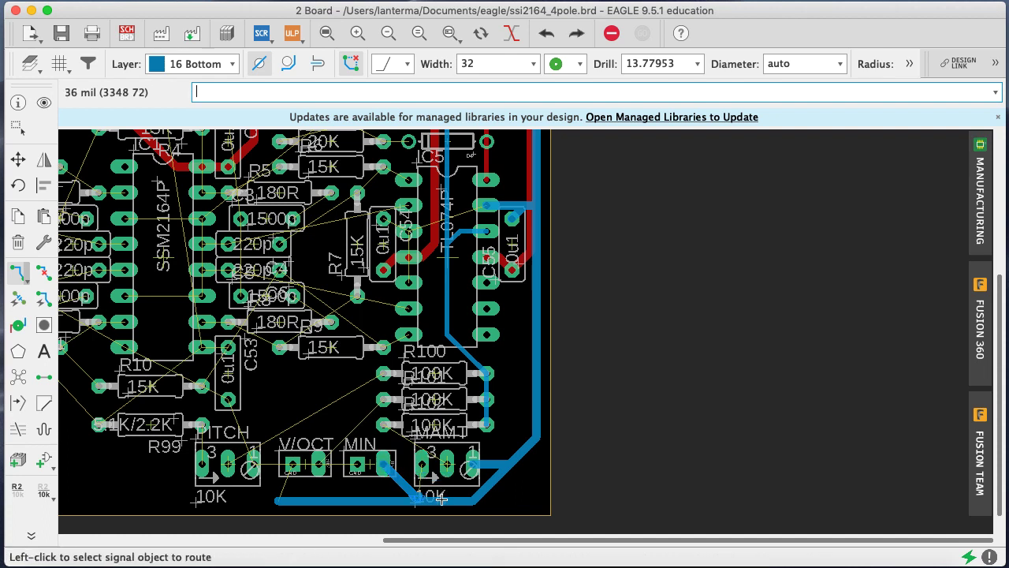
key("super+z")
left_click(392, 465)
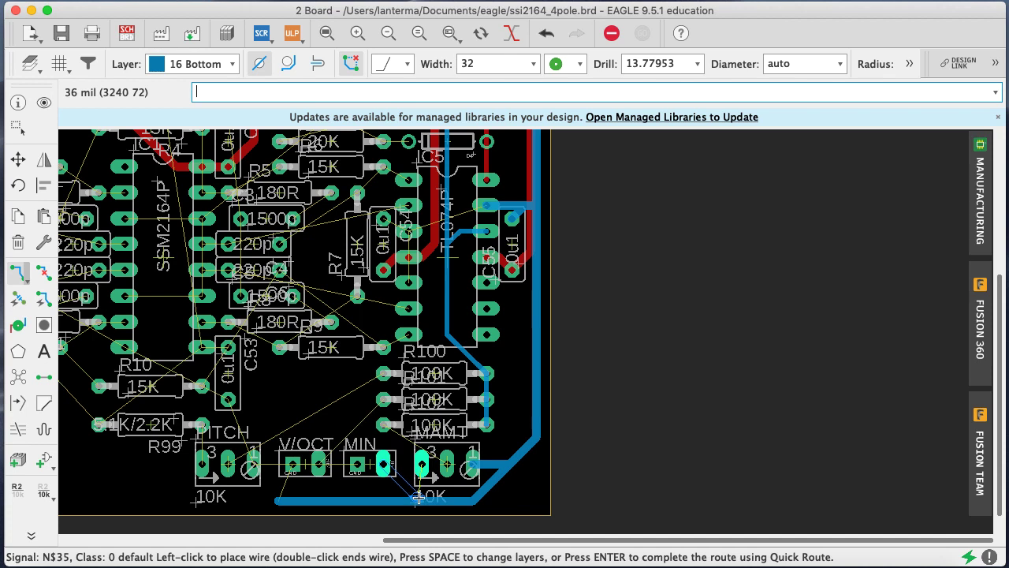
left_click(422, 499)
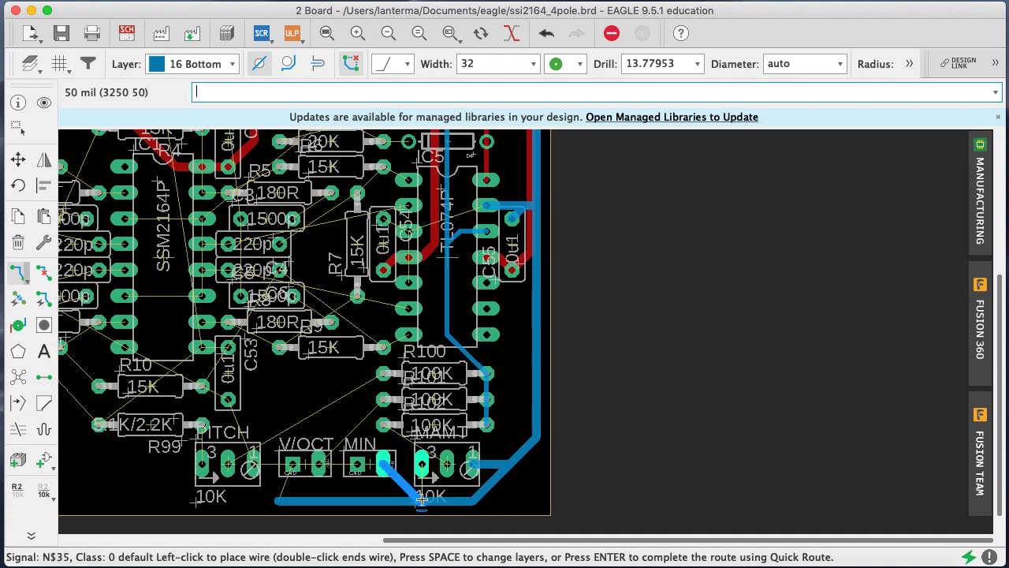
key("Escape")
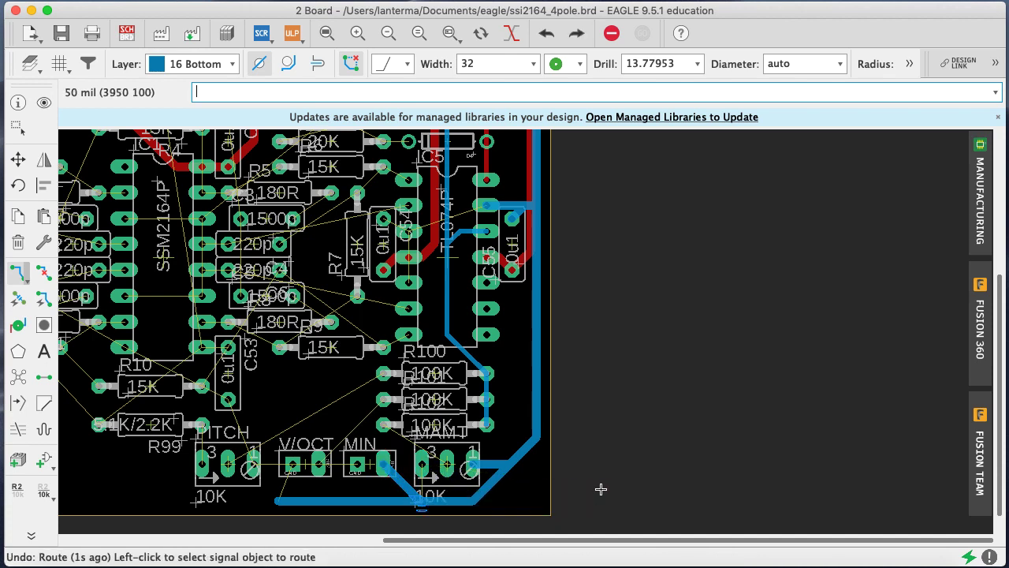
left_click(419, 487)
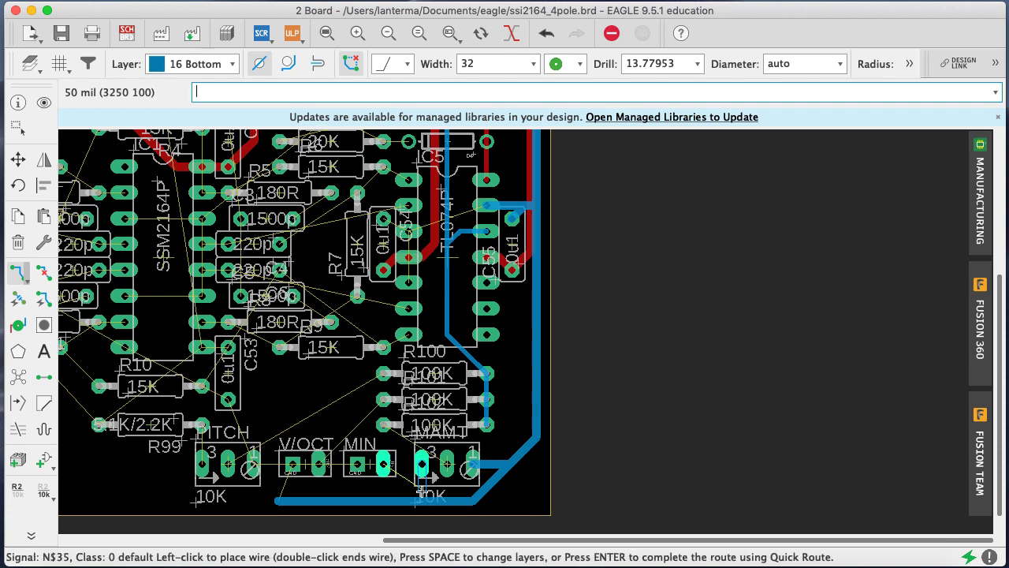
left_click(422, 495)
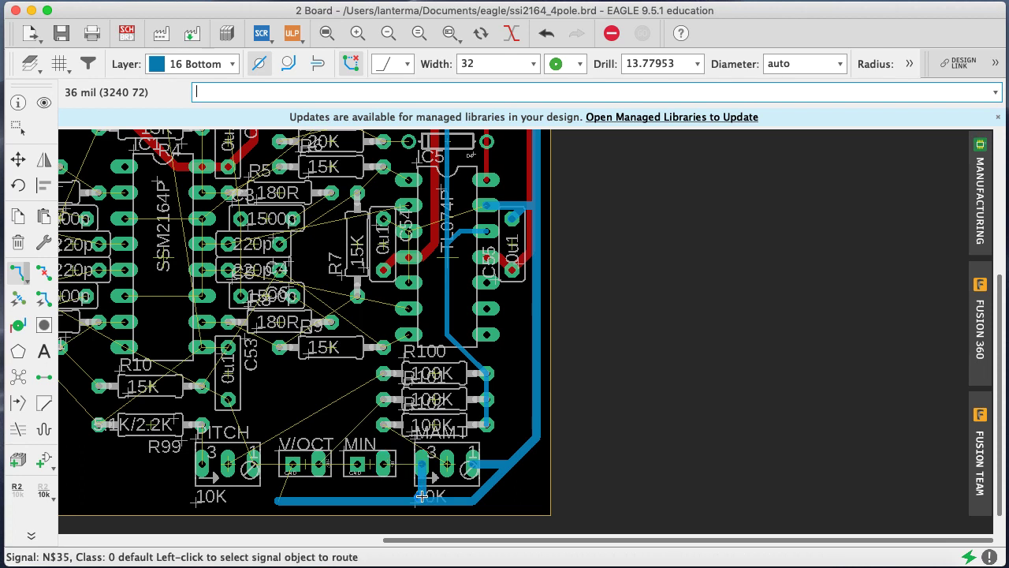
key("ctrl+z")
Move the horizontal GND trace along the board's lower edge up closer to the connector pads
left_click(18, 160)
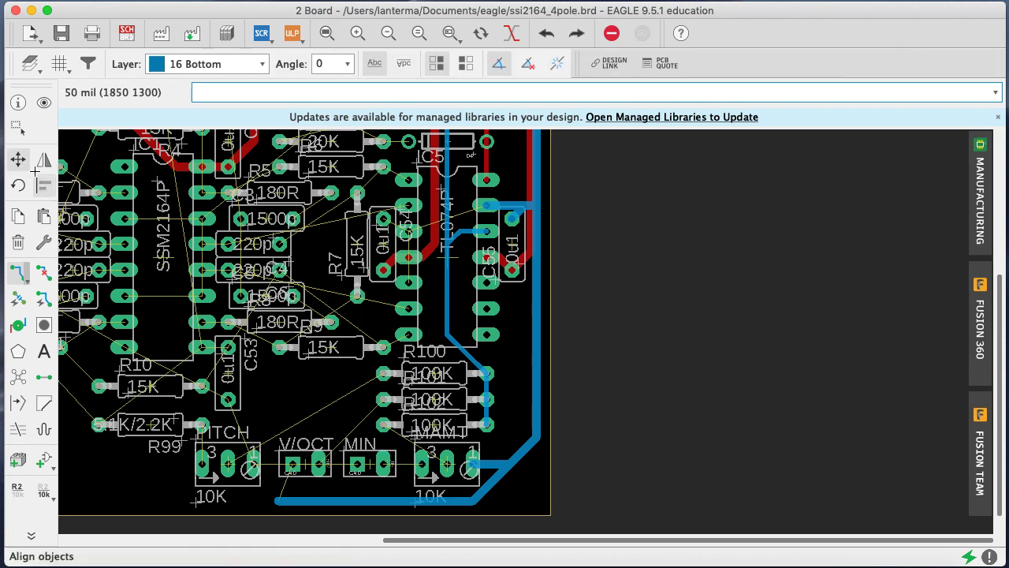
left_click(419, 497)
left_click(419, 494)
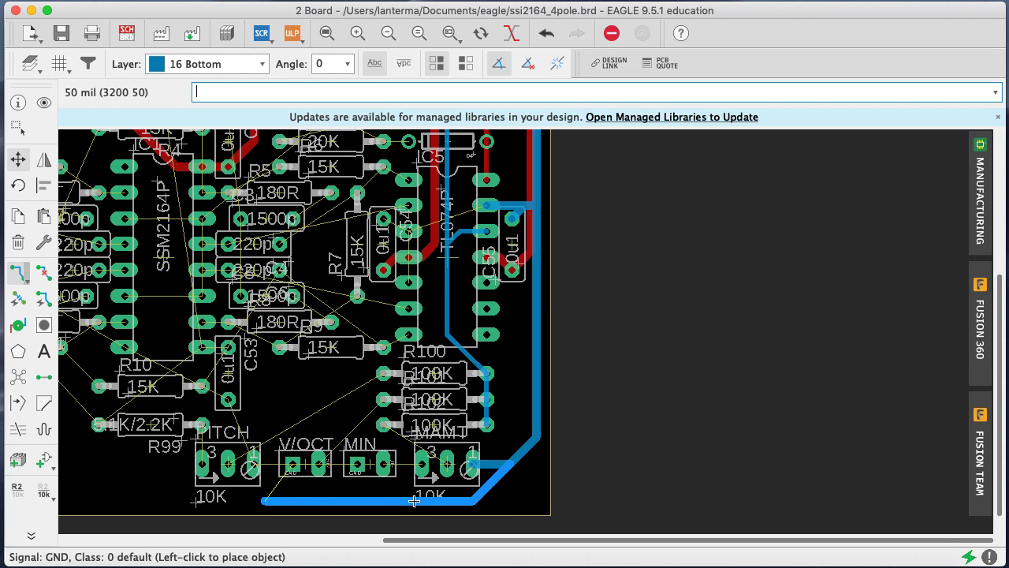
left_click(414, 490)
left_click(414, 490)
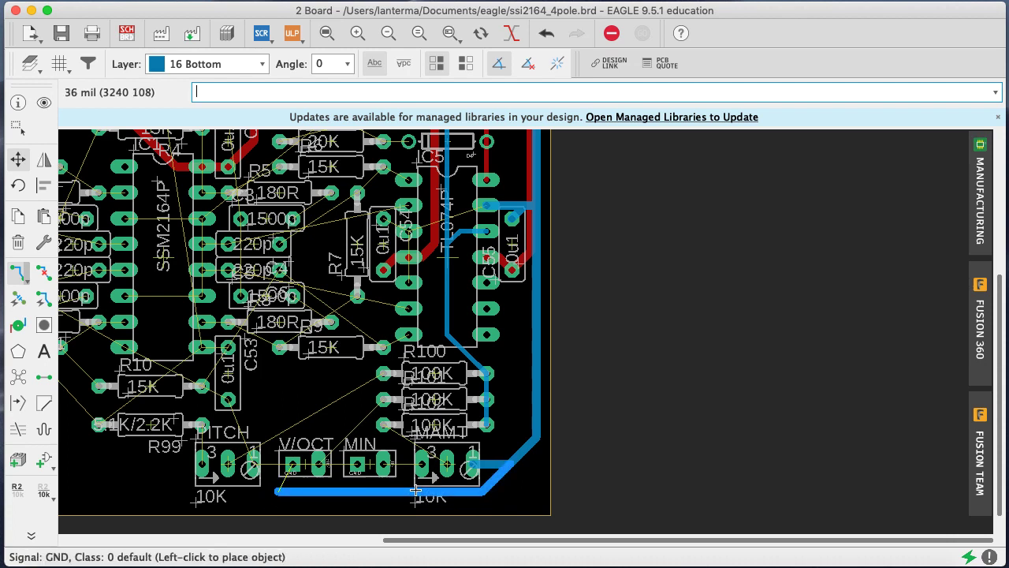
left_click(430, 490, "alt")
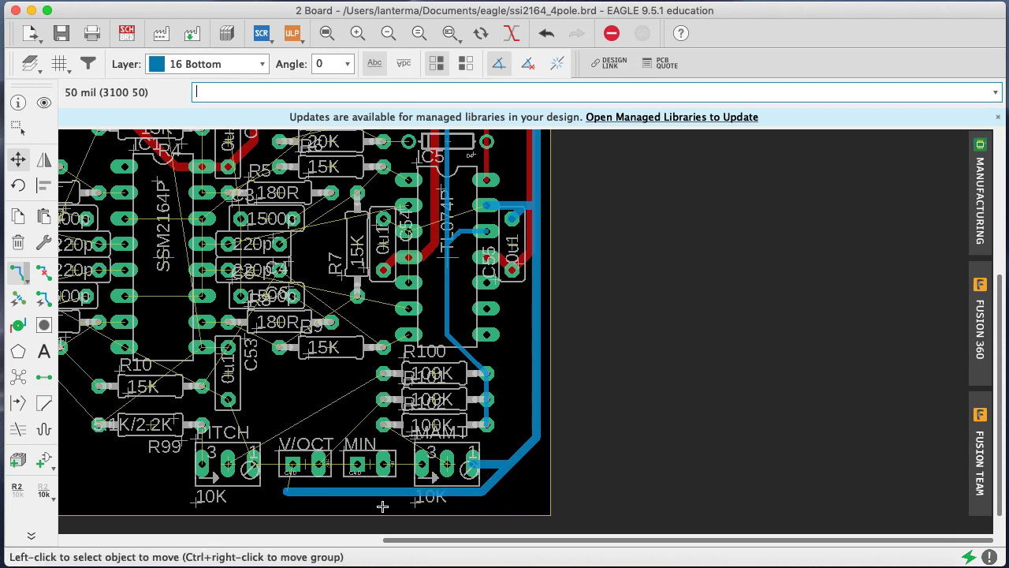
Route a 32 mil bottom-layer GND trace from V/OCT's left pad down to the raised ground trace
left_click(19, 272)
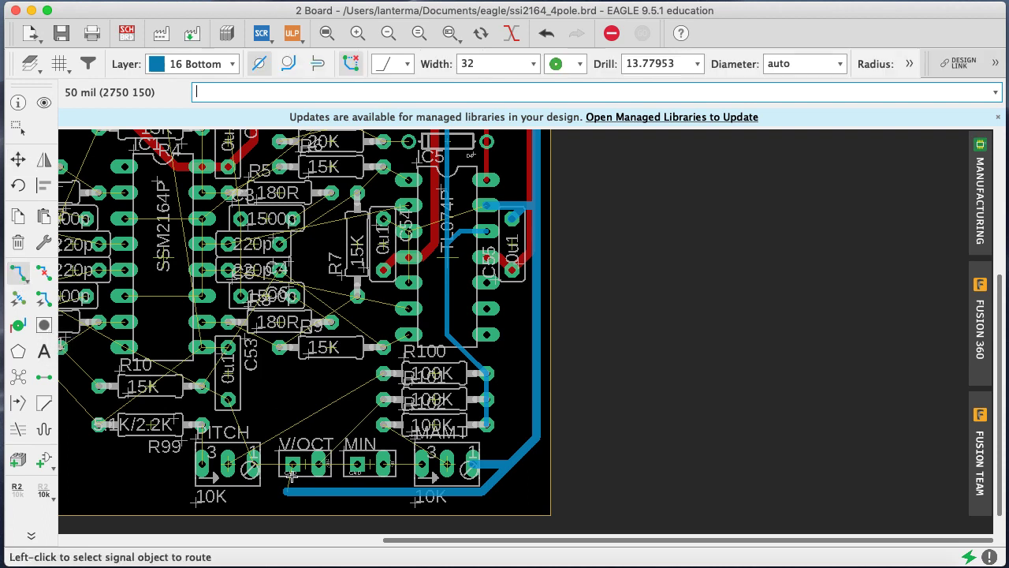
left_click(303, 486)
left_click(292, 465)
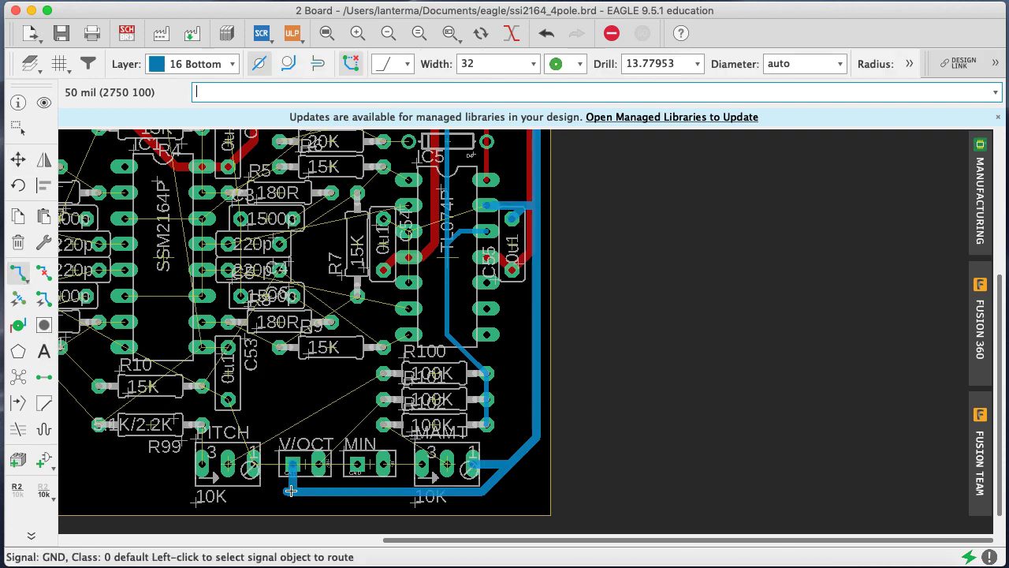
Try routing N$35 from MIN's right pad towards MAMT's pin 3, and undo back to before the ground trace was moved
left_click(393, 463)
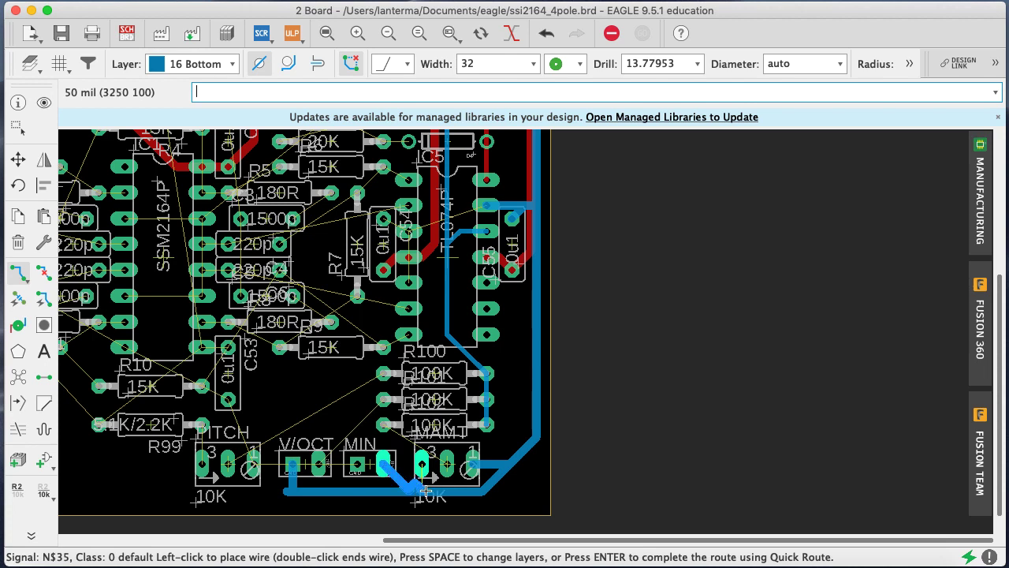
key("ctrl+z")
key("ctrl+z")
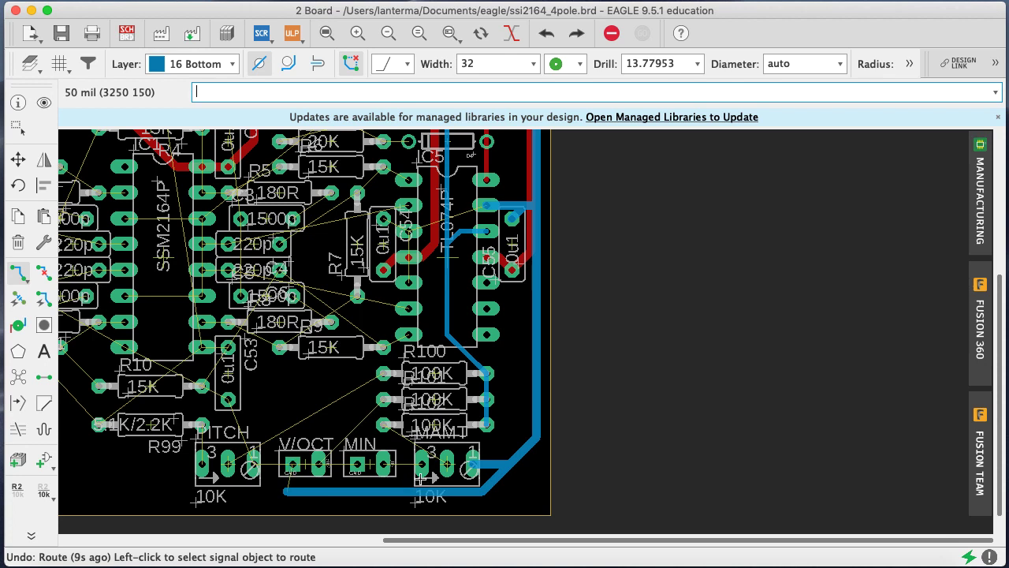
key("ctrl+z")
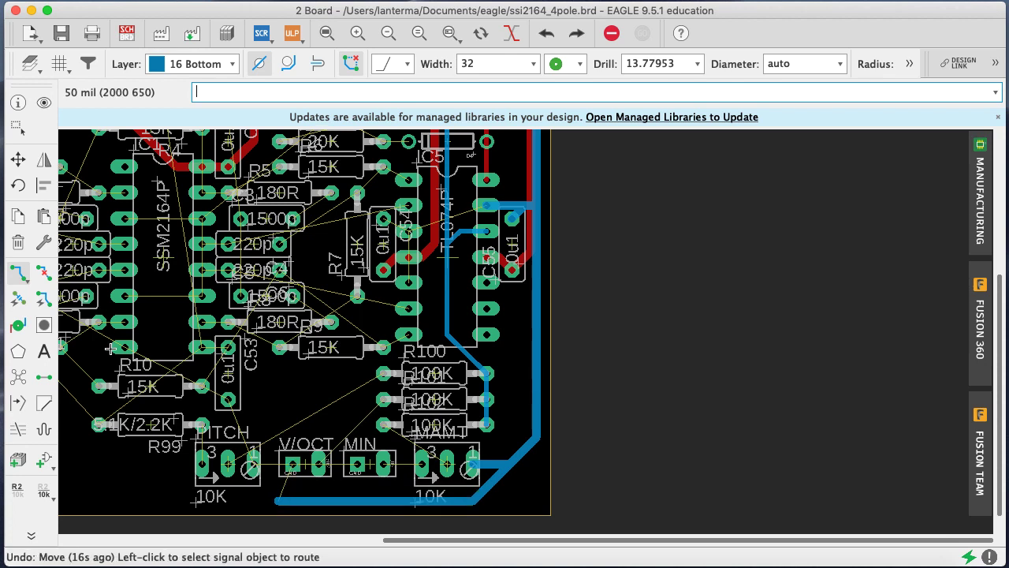
Route 32 mil bottom-layer GND traces from the left pads of V/OCT and MIN down to the lower-edge ground trace
left_click(292, 473)
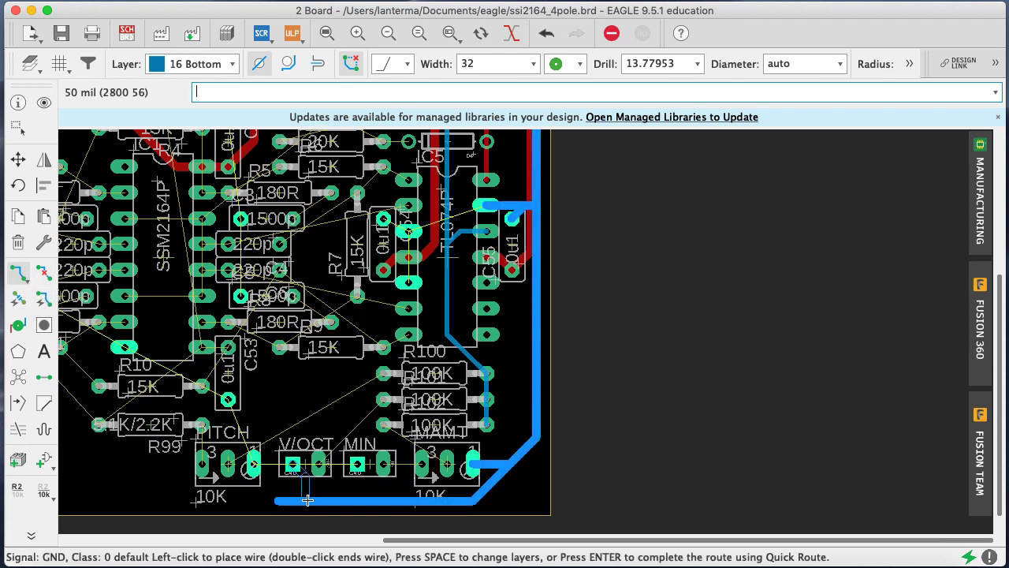
left_click(295, 496)
left_click(359, 497)
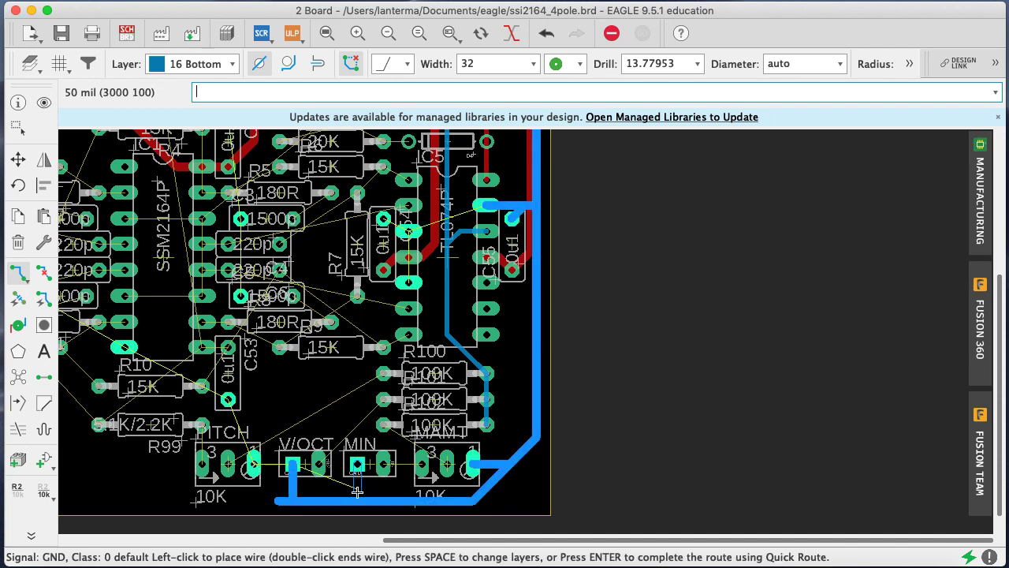
left_click(371, 501)
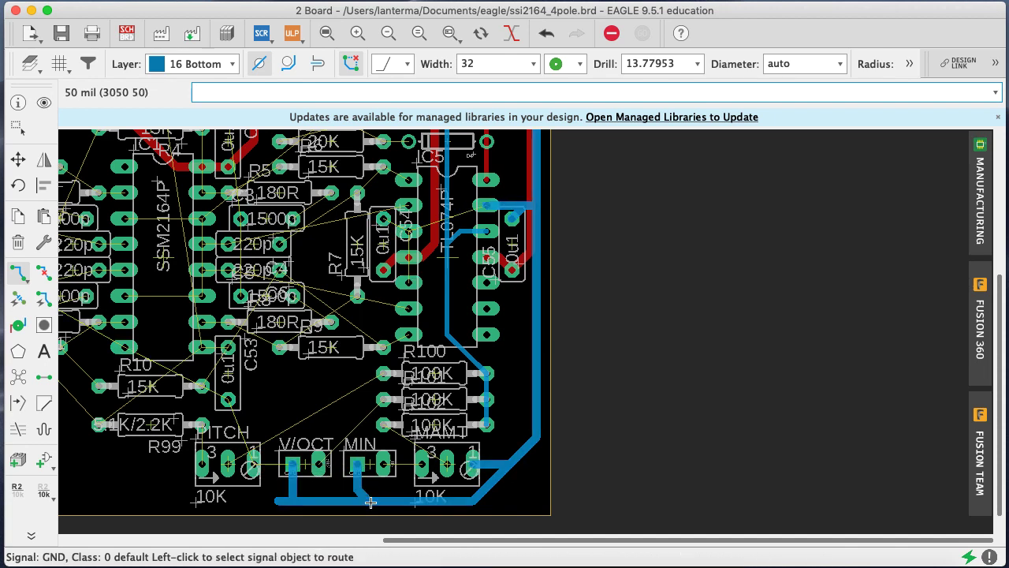
Rip up V/OCT's straight ground trace and reroute it with a diagonal bend into the lower-edge ground trace
type("ripup")
key("Return")
left_click(292, 487)
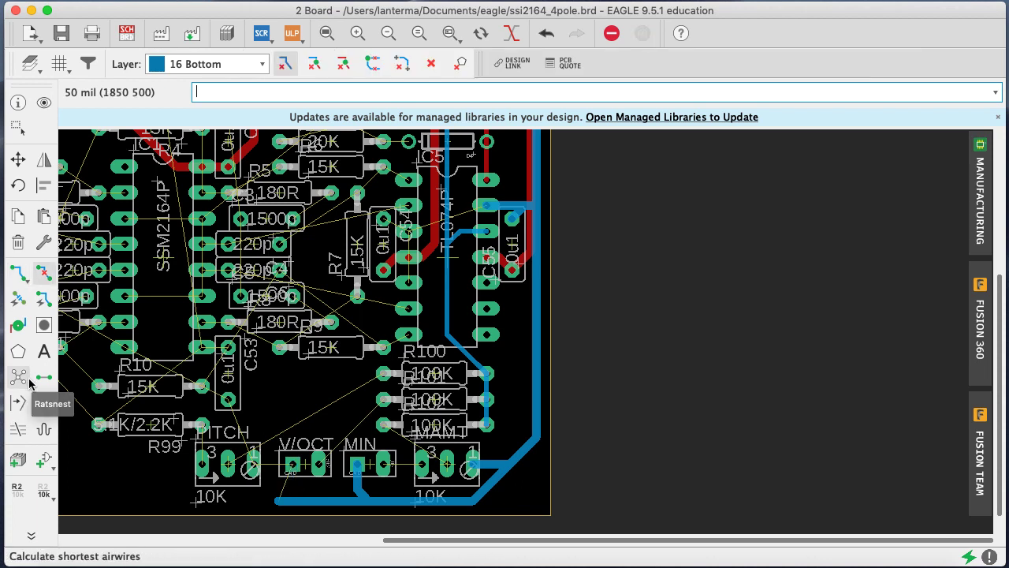
left_click(18, 273)
left_click(287, 488)
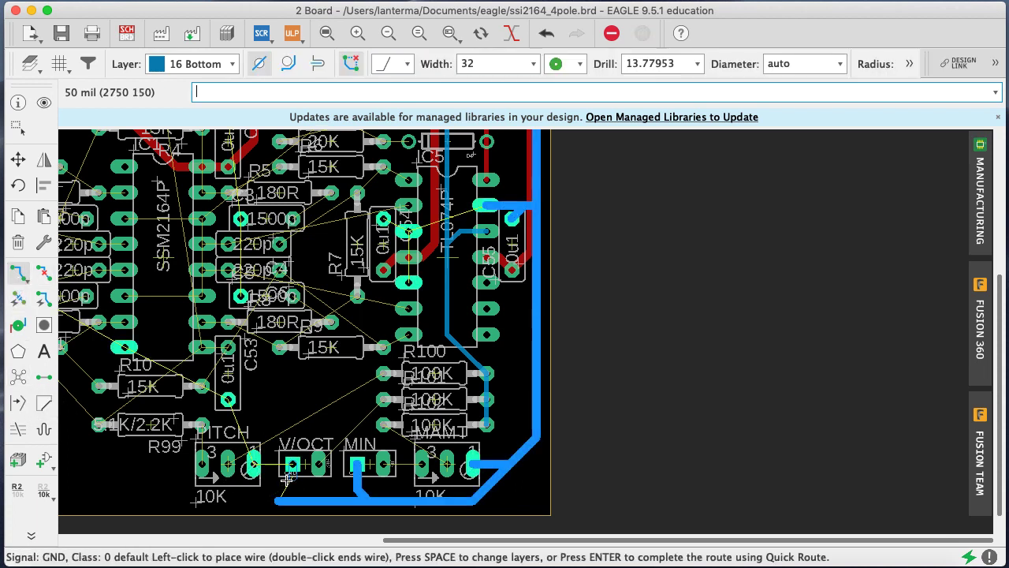
left_click(302, 495)
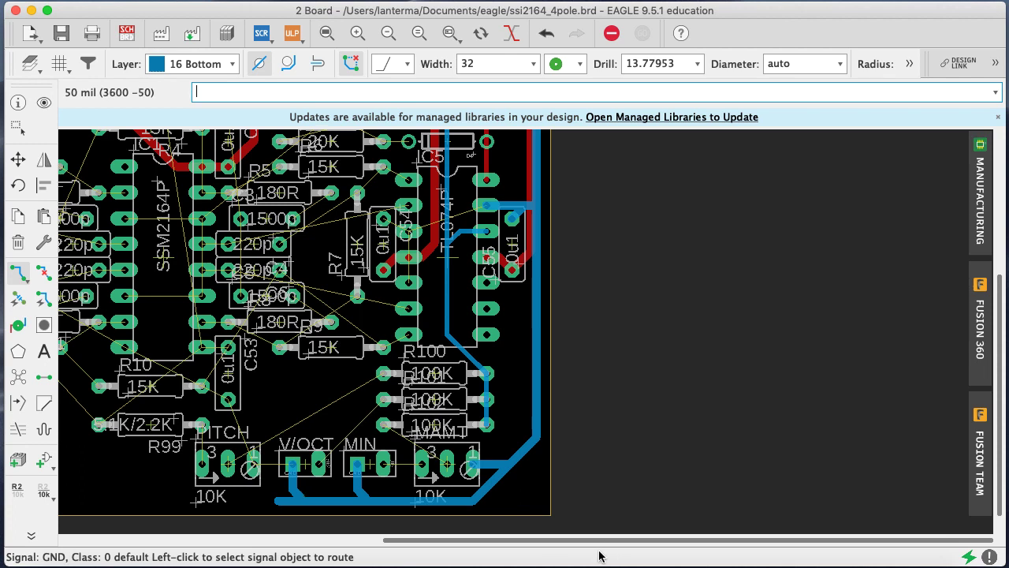
Highlight the GND net and try routing PITCH's pin 1 to the lower-edge ground trace, then undo the route
type("show gnd")
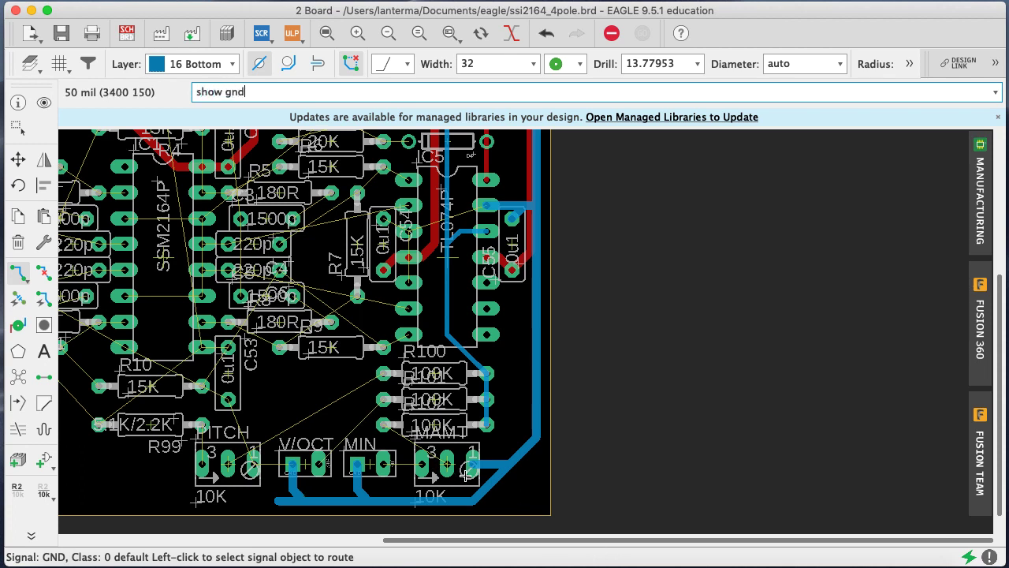
key("Return")
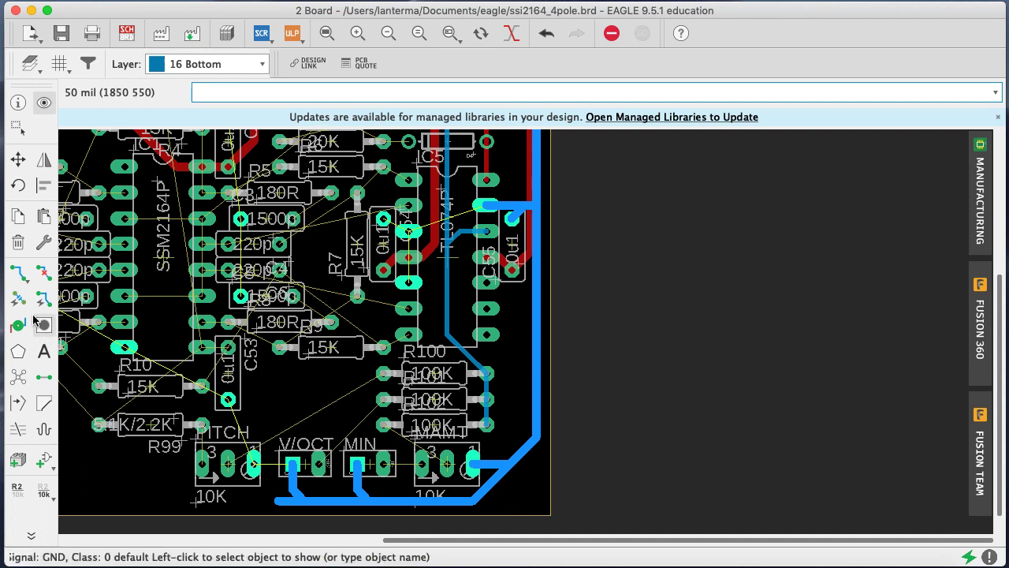
left_click(22, 277)
left_click(256, 467)
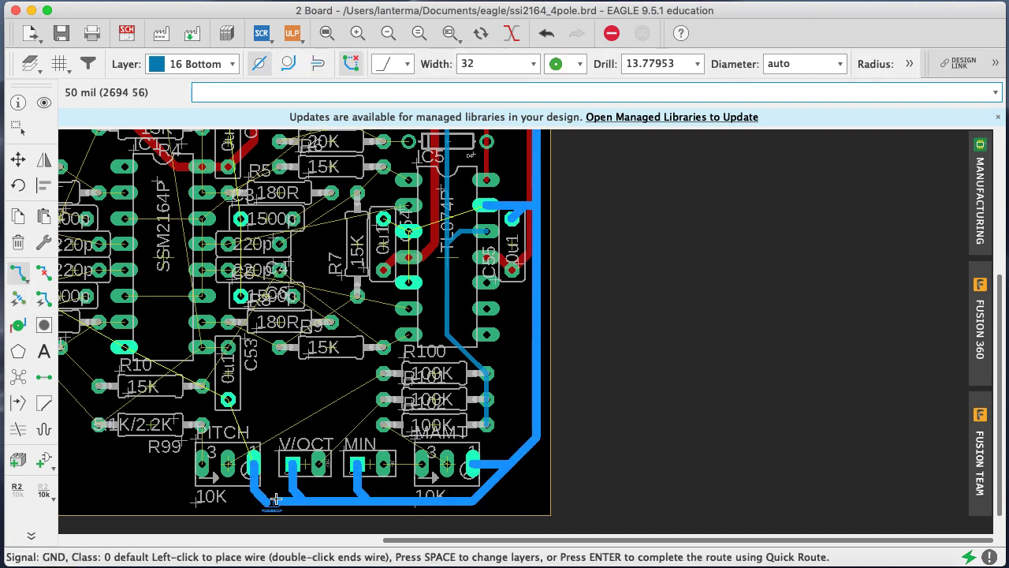
left_click(278, 500)
key("super+z")
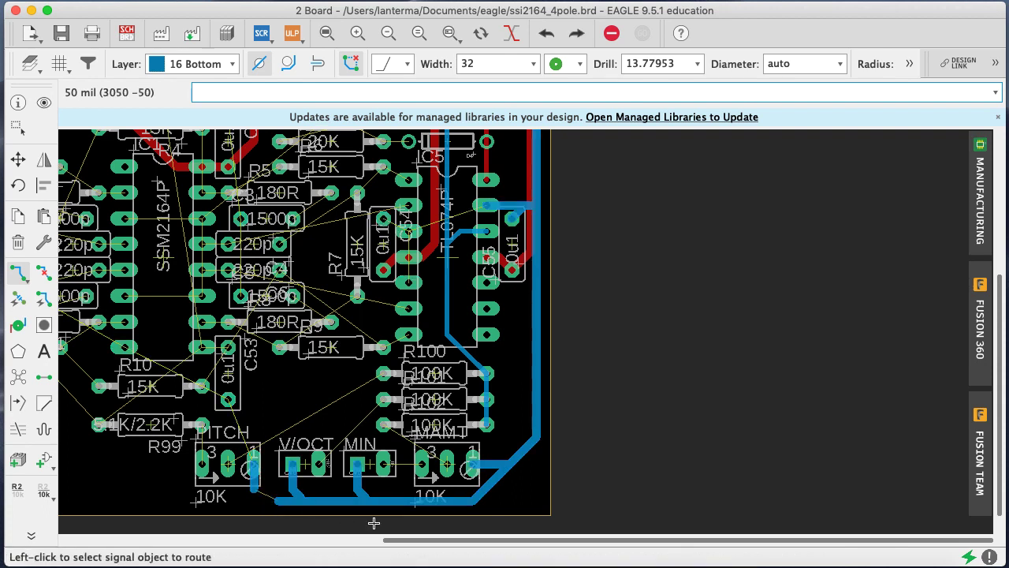
Route a 32 mil bottom-layer GND trace from PITCH's pin 1 into the lower-edge ground trace, and save the board
type("show gnd")
key("Return")
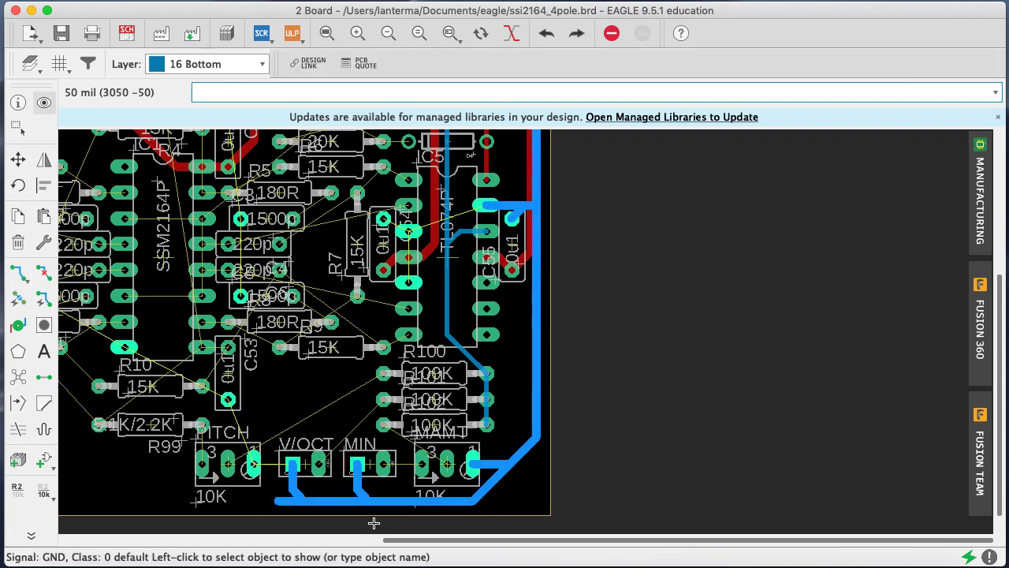
left_click(17, 272)
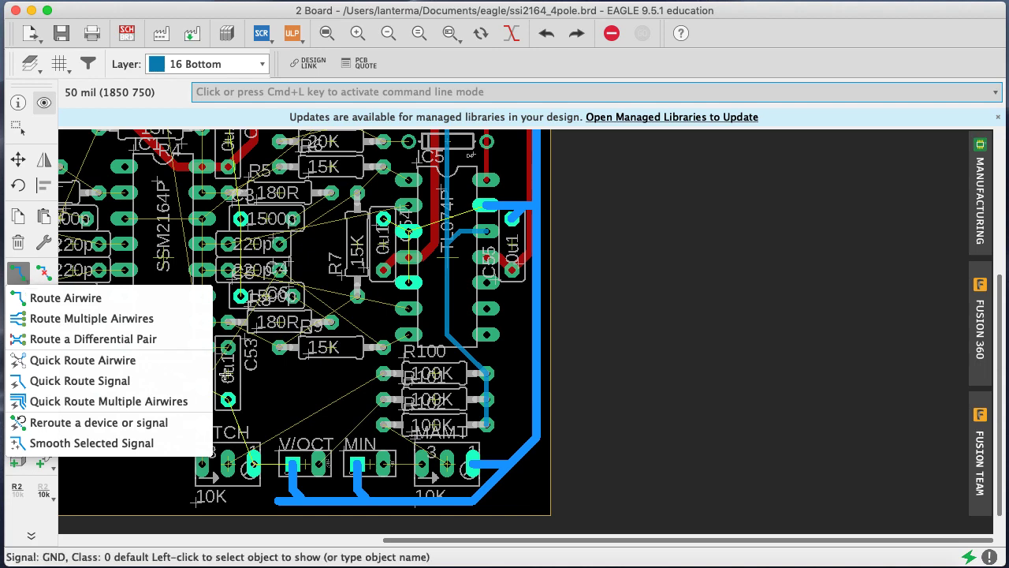
left_click(42, 300)
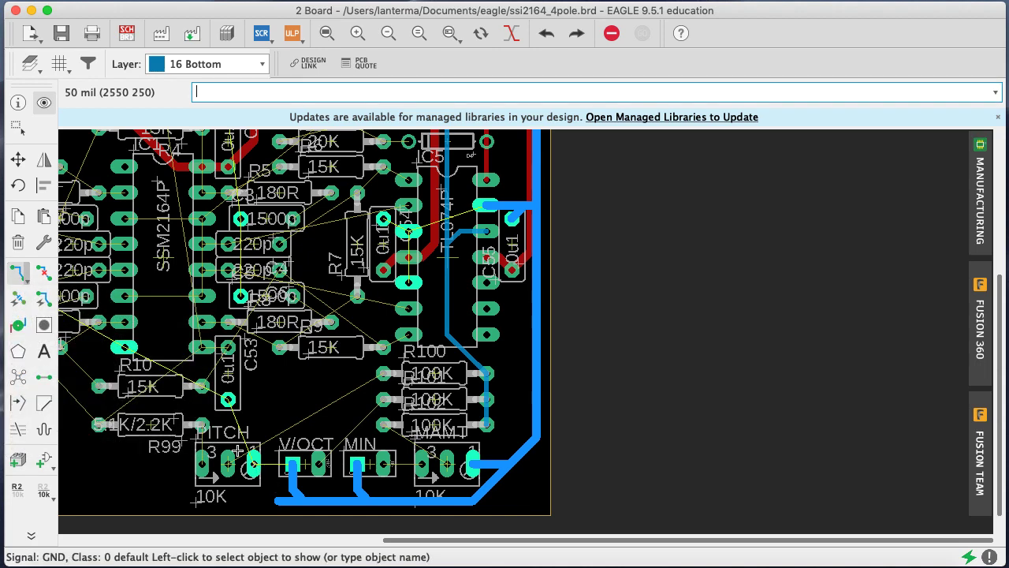
left_click(17, 272)
left_click(254, 467)
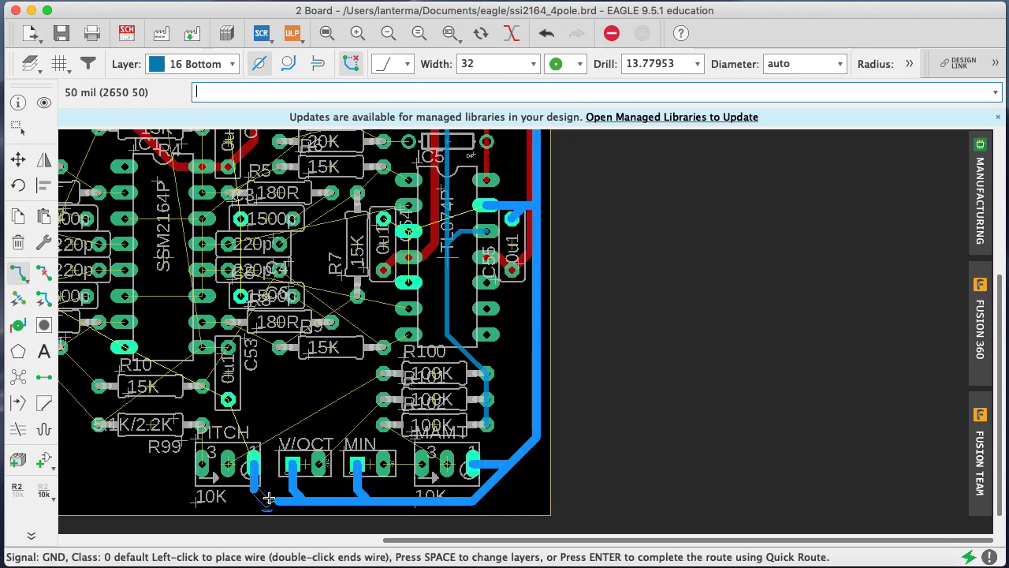
left_click(293, 499)
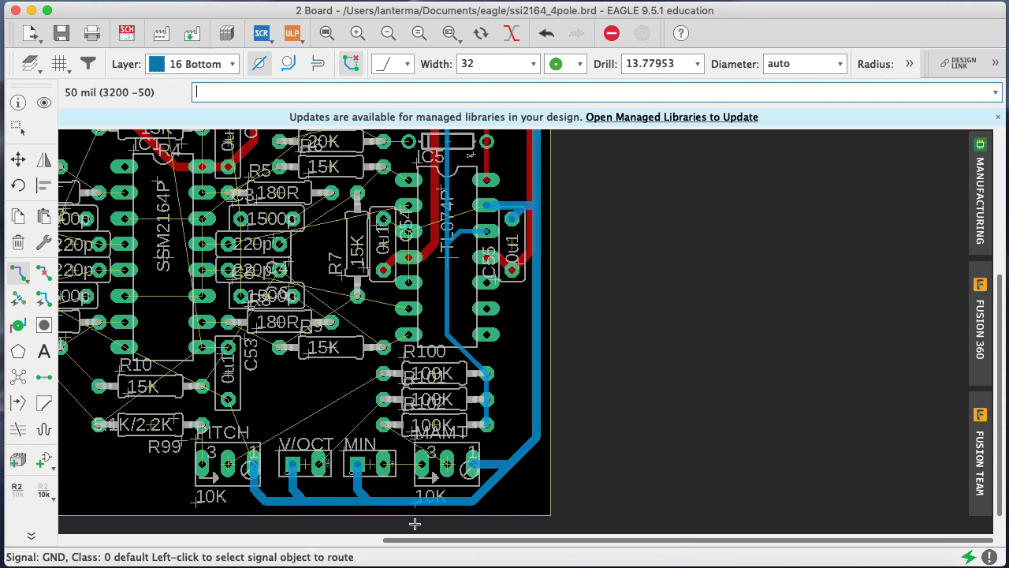
key("super+s")
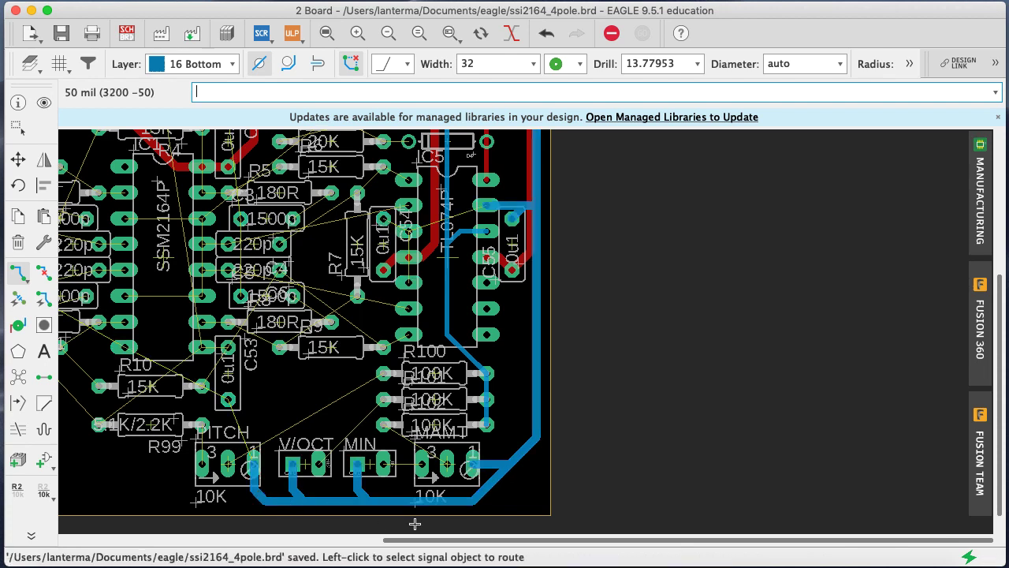
Highlight the GND net and inspect its routing, then highlight the V- net across the whole board
type("show GND")
key("Return")
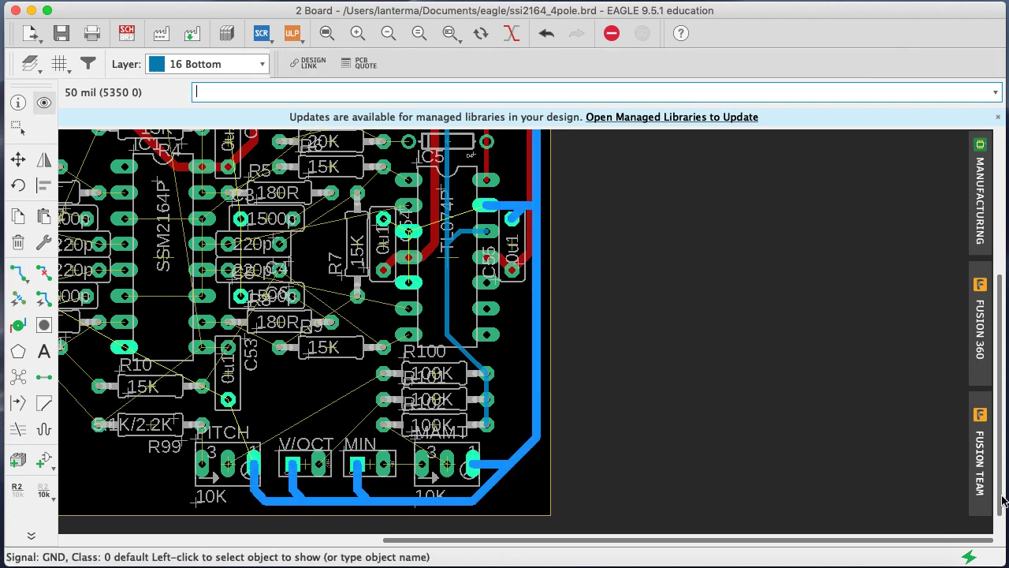
scroll(1001, 386, "up", 5)
scroll(1001, 370, "down", 1)
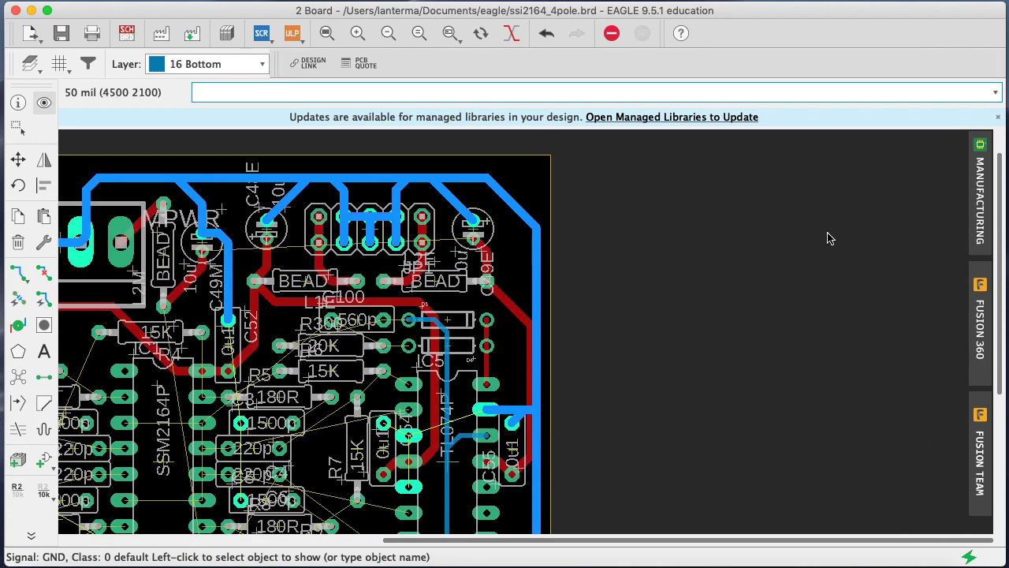
left_click(388, 33)
type("show v-")
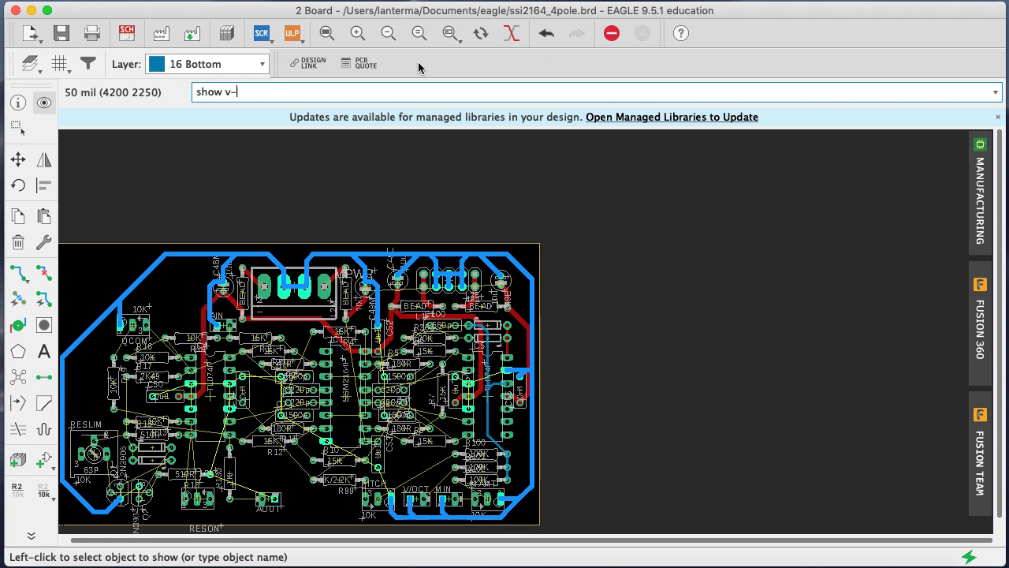
key("Return")
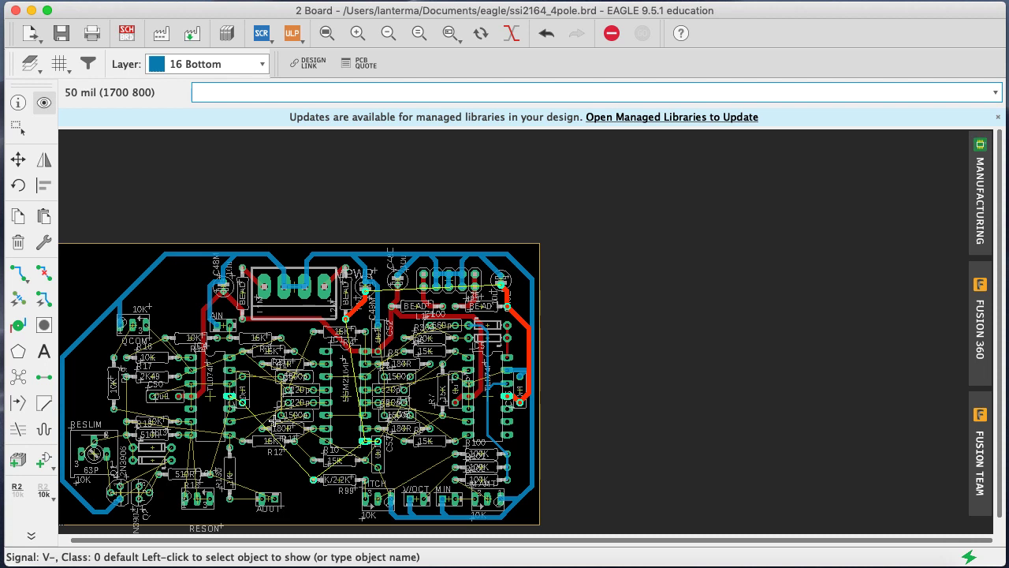
Highlight the V+ net to check its routing, then highlight V- again to examine its unrouted connections
left_click(19, 276)
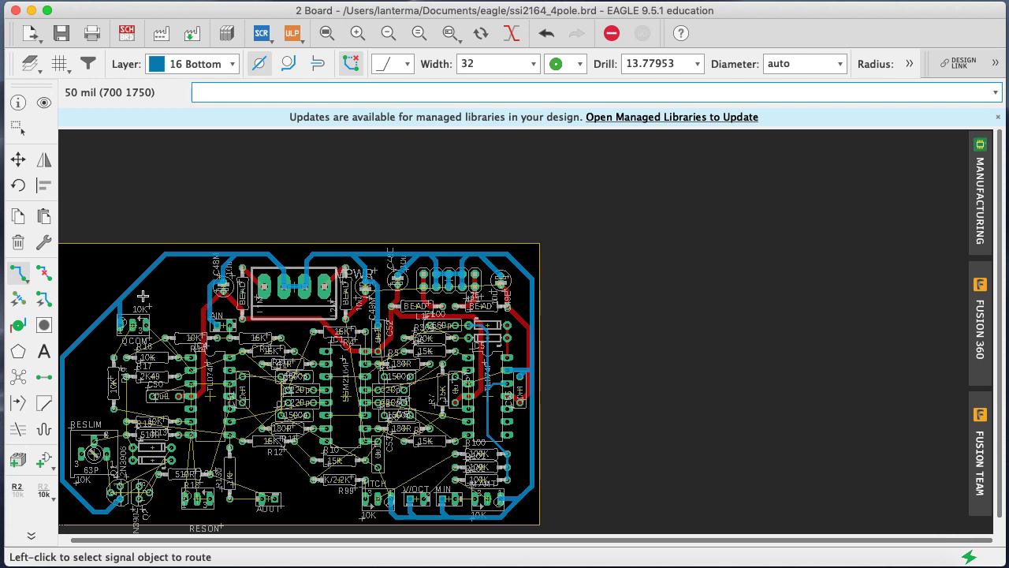
left_click(20, 274)
type("show v+")
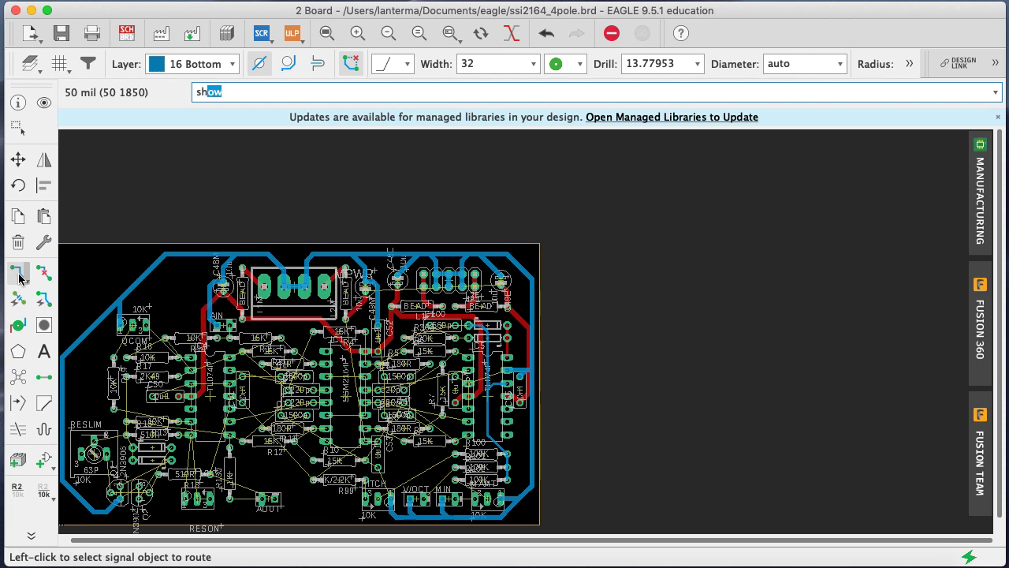
key("Return")
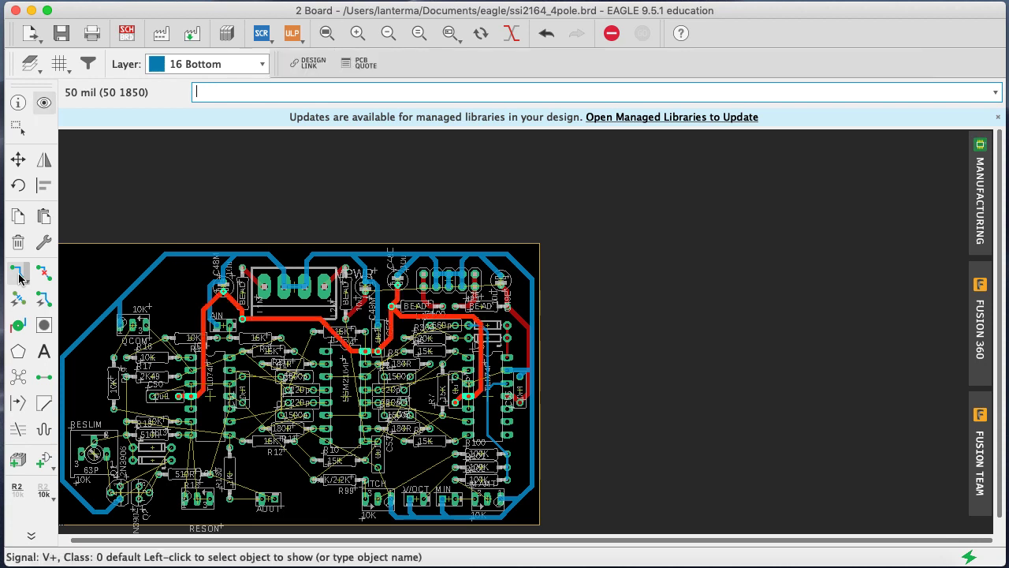
type("show v-")
key("Return")
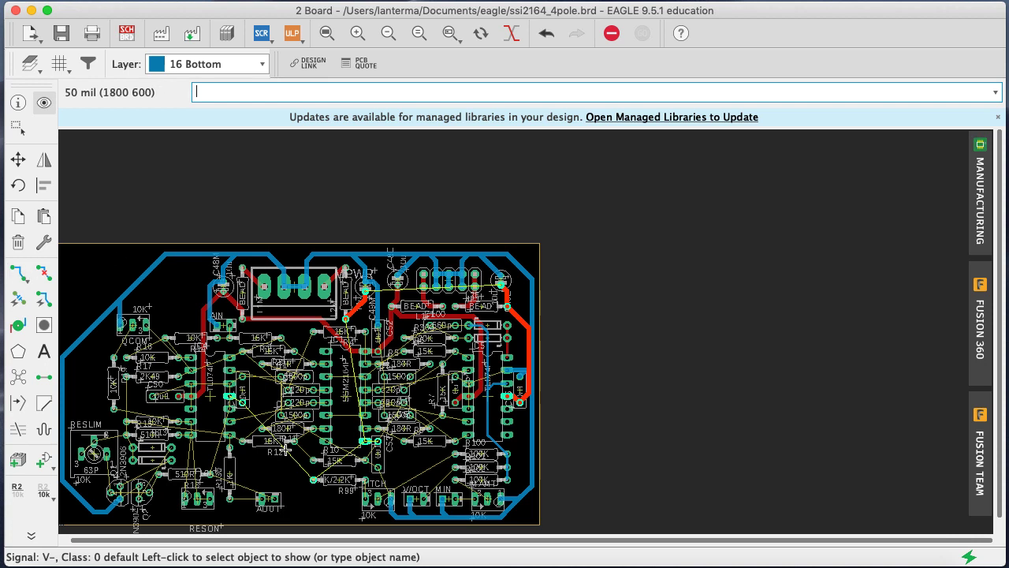
type("show v-")
key("Return")
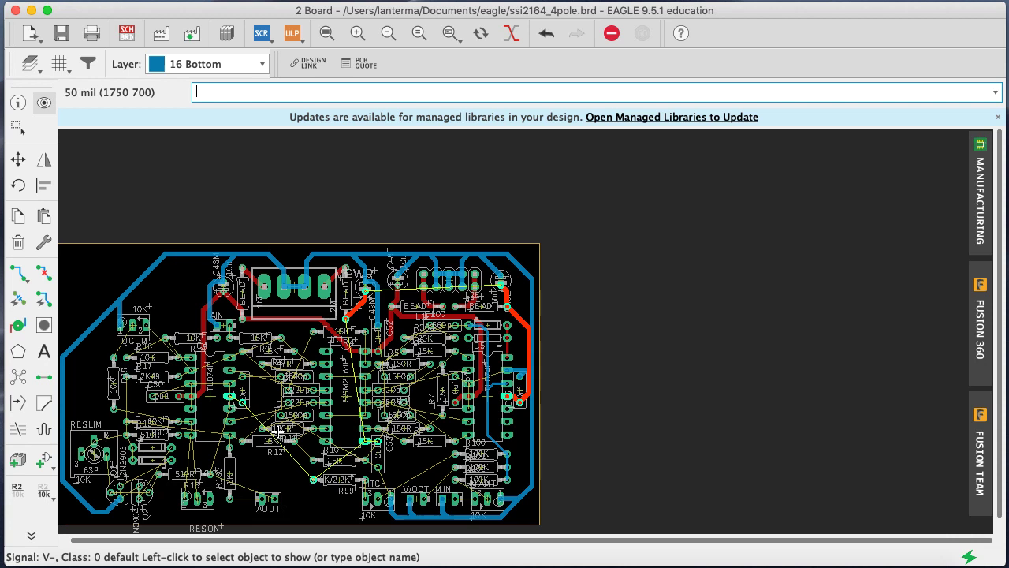
Try routing V- on the bottom layer at the 0u1 capacitor beside the left TL074P, undoing the attempts
left_click(18, 272)
left_click(236, 397)
key("super+z")
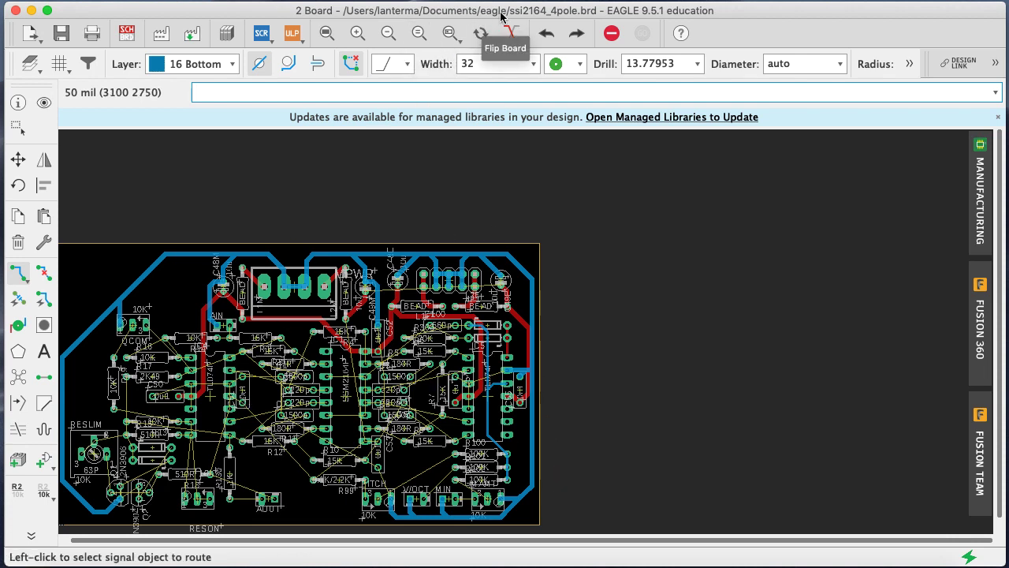
left_click(449, 33)
left_click_drag(568, 498, 181, 197)
type("show v-")
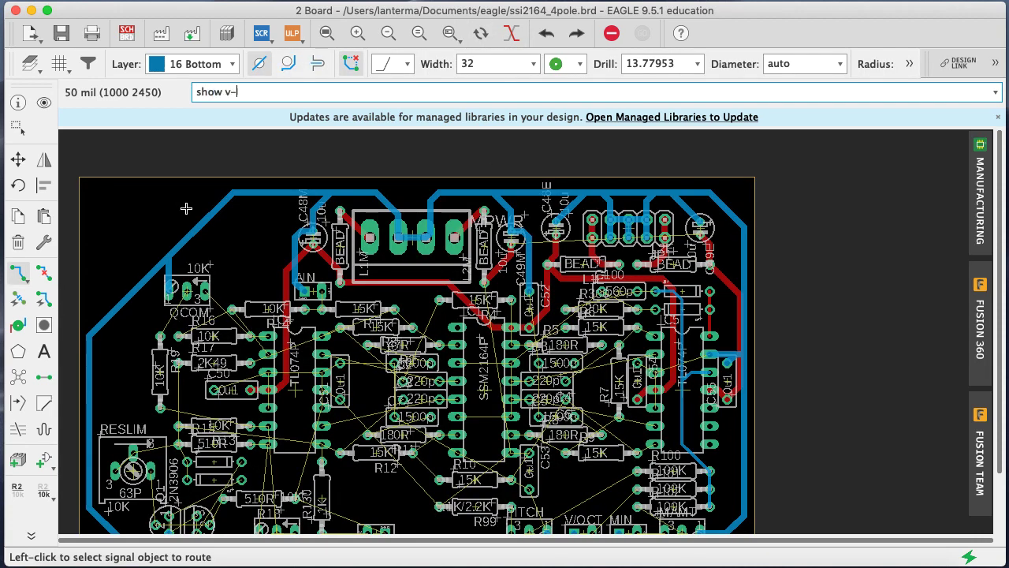
key("Return")
left_click(17, 272)
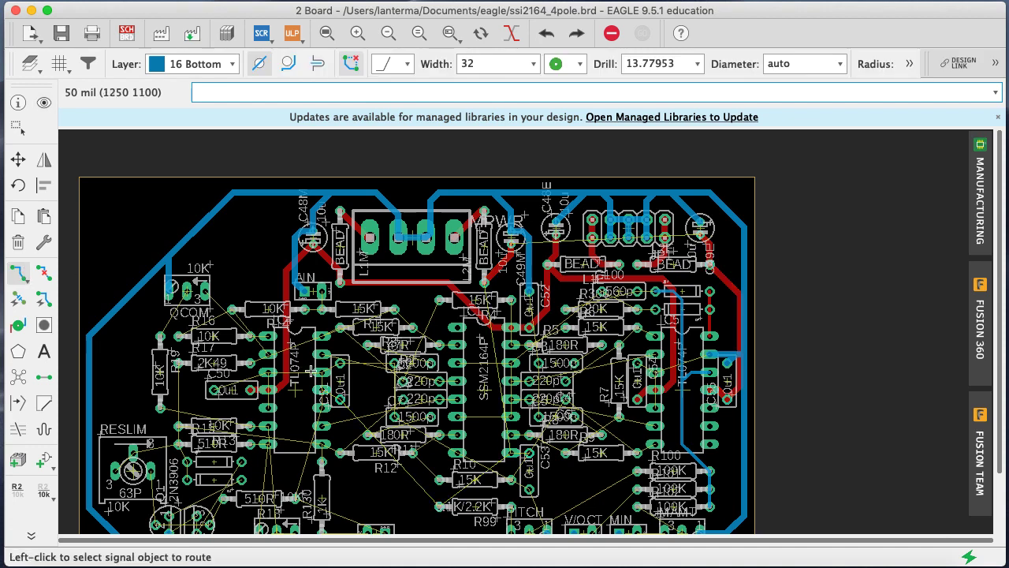
left_click(340, 397)
key("super+z")
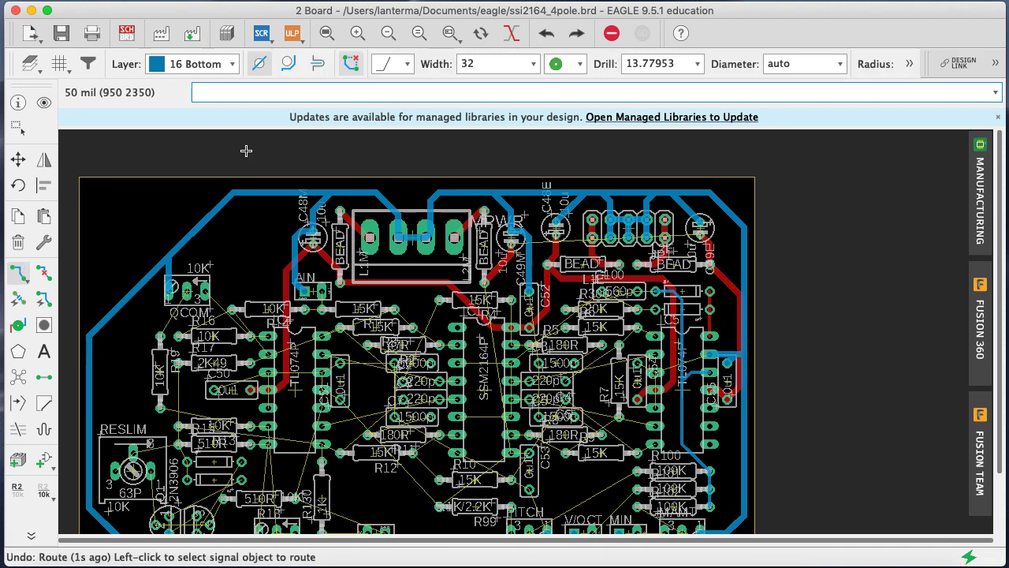
Make 1 Top the active layer and highlight the V- net to examine its remaining connections
left_click(201, 64)
left_click(183, 45)
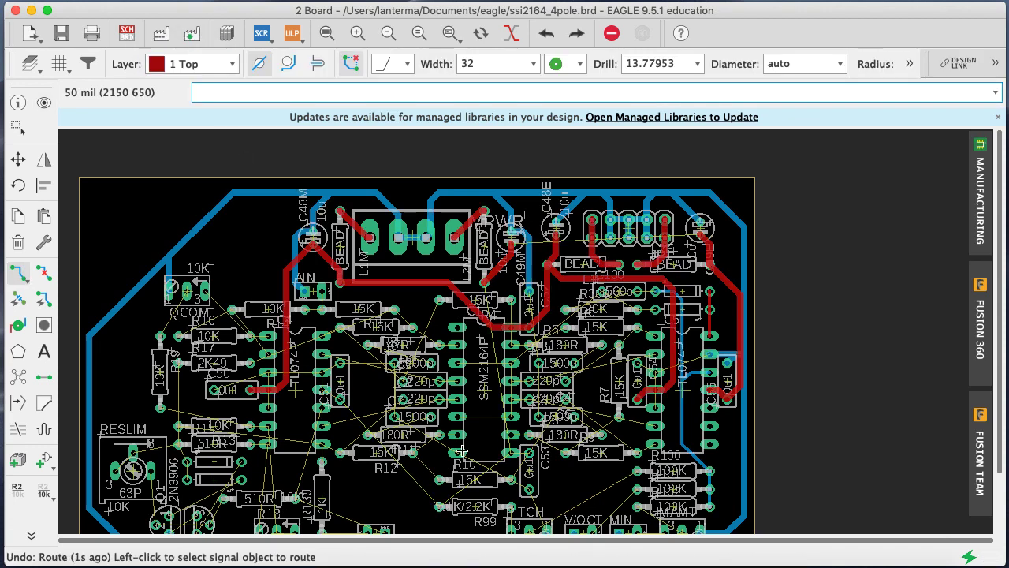
type("show v-")
key("Return")
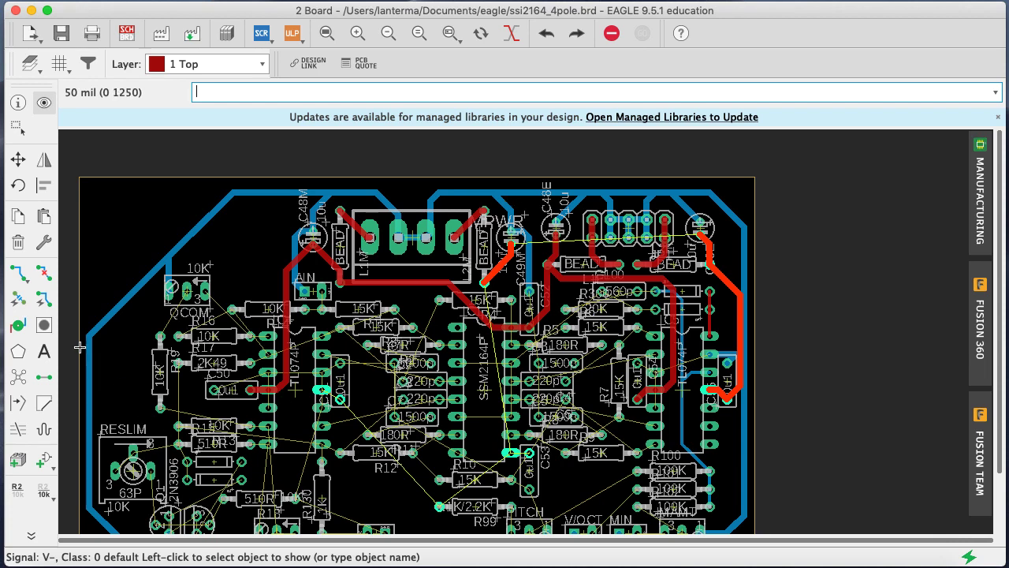
Set the layer to 16 Bottom and route a 32 mil V- trace from the left TL074P's V- pin to the adjacent 0u1 capacitor's lower pad
left_click(192, 65)
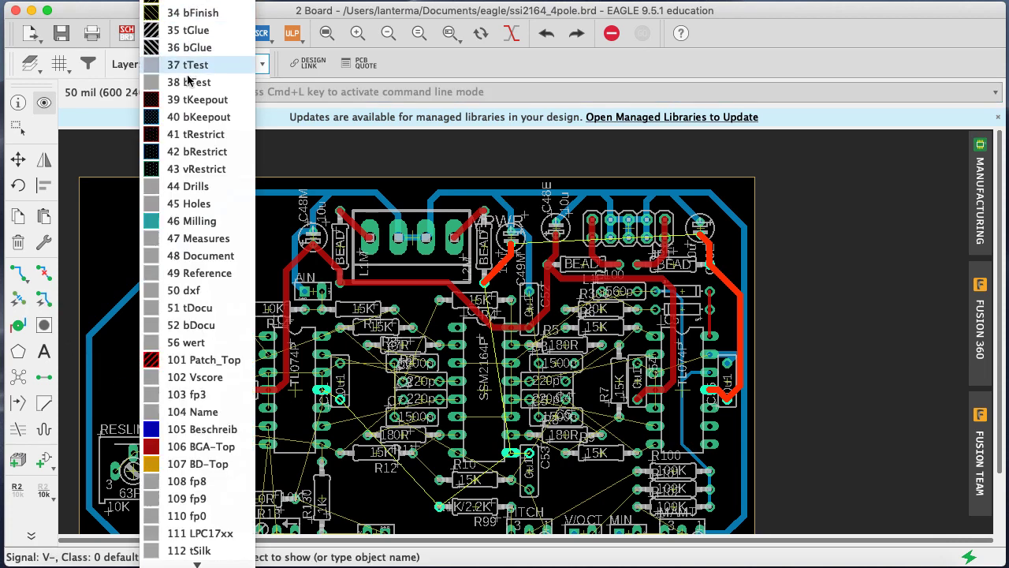
scroll(194, 65, "up", 10)
left_click(194, 65)
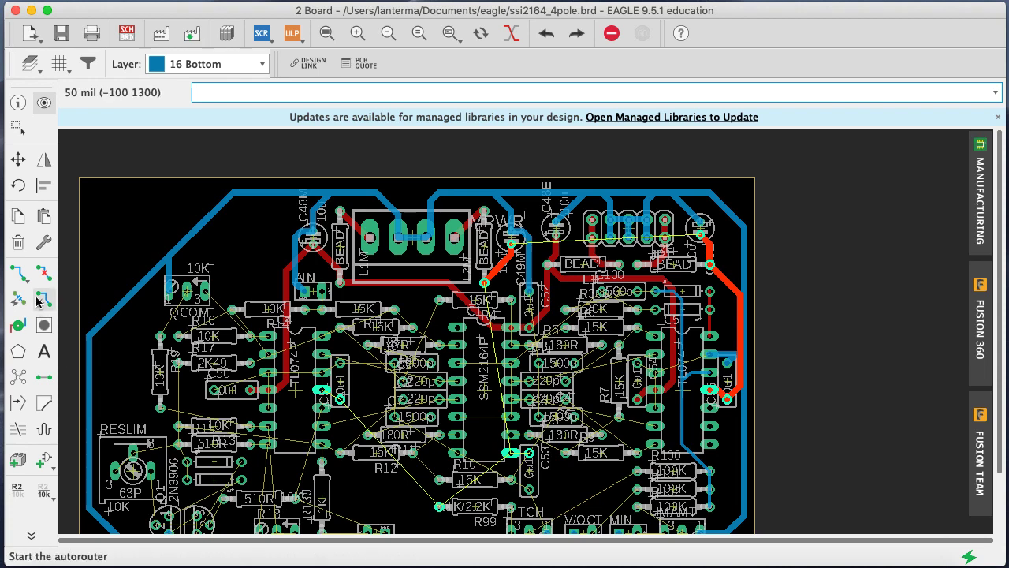
left_click(19, 273)
left_click(325, 392)
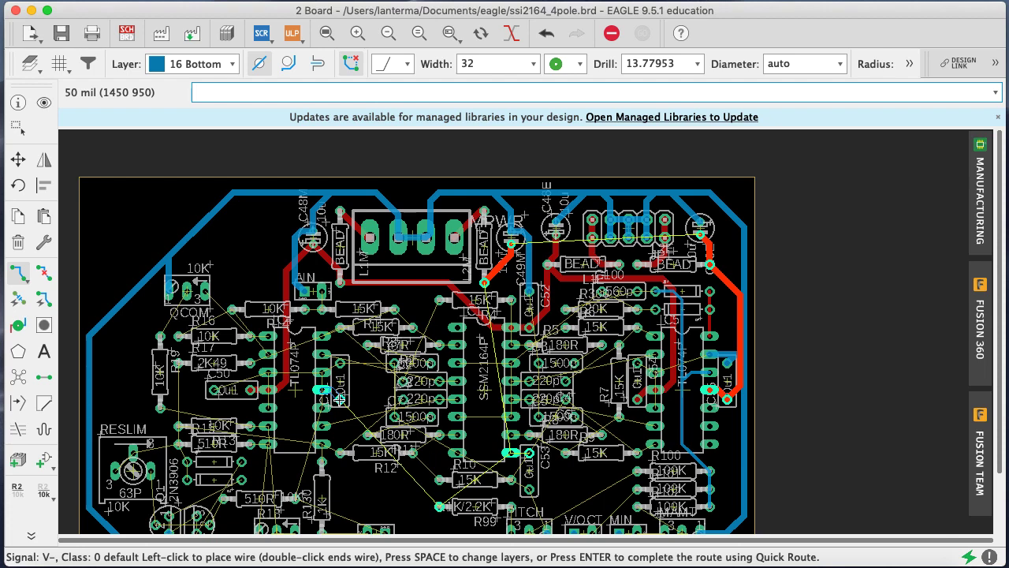
key("Escape")
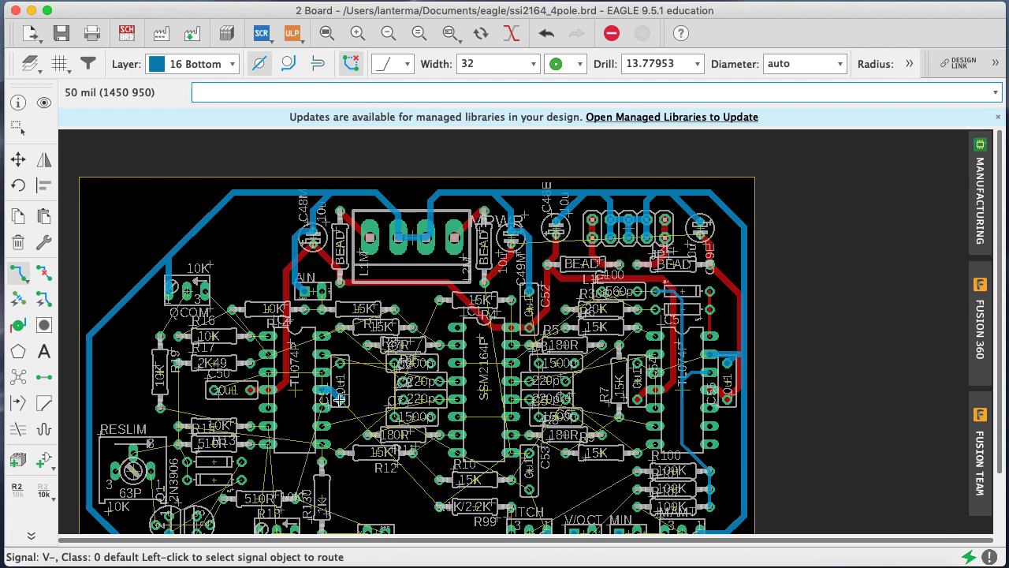
Undo the bottom-layer V- trace beside the left TL074P and make 1 Top the active routing layer
key("super+z")
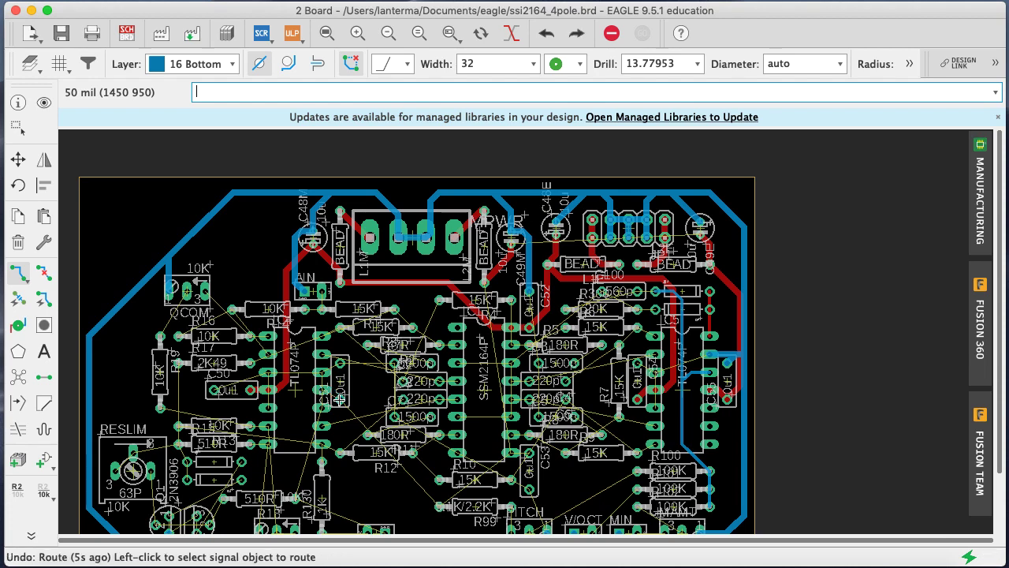
left_click(182, 68)
left_click(181, 46)
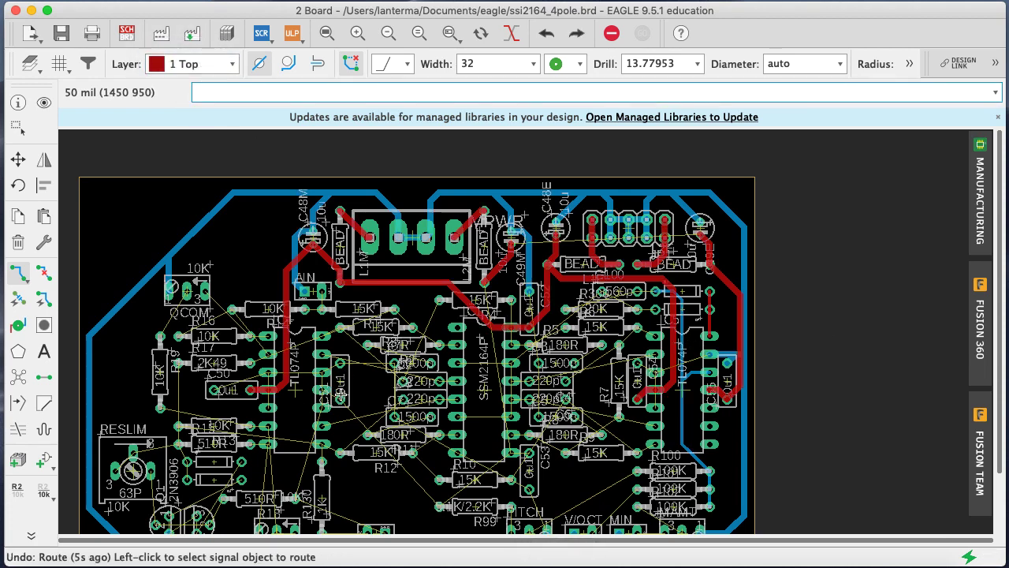
left_click(341, 394)
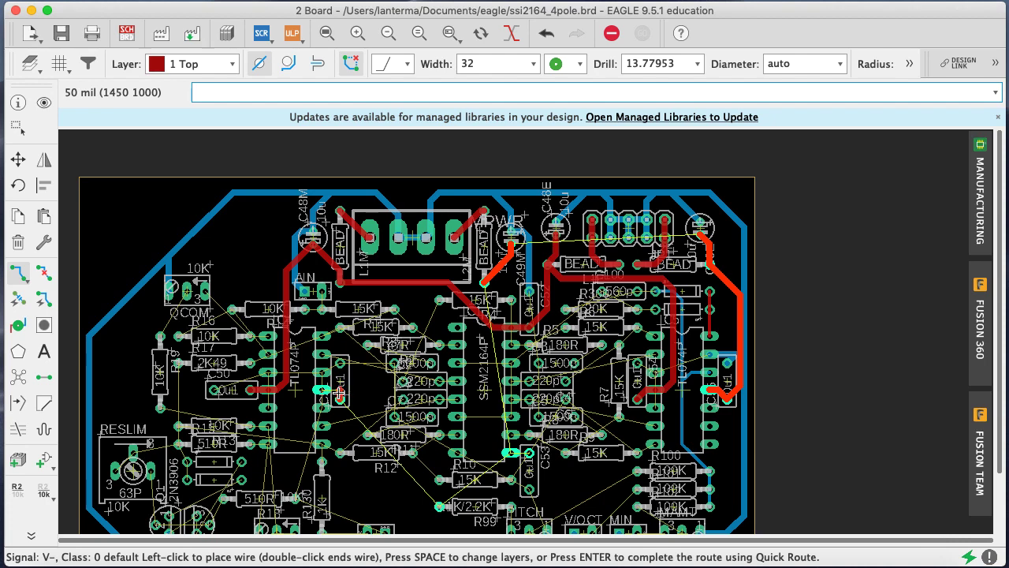
left_click(322, 390)
key("super+z")
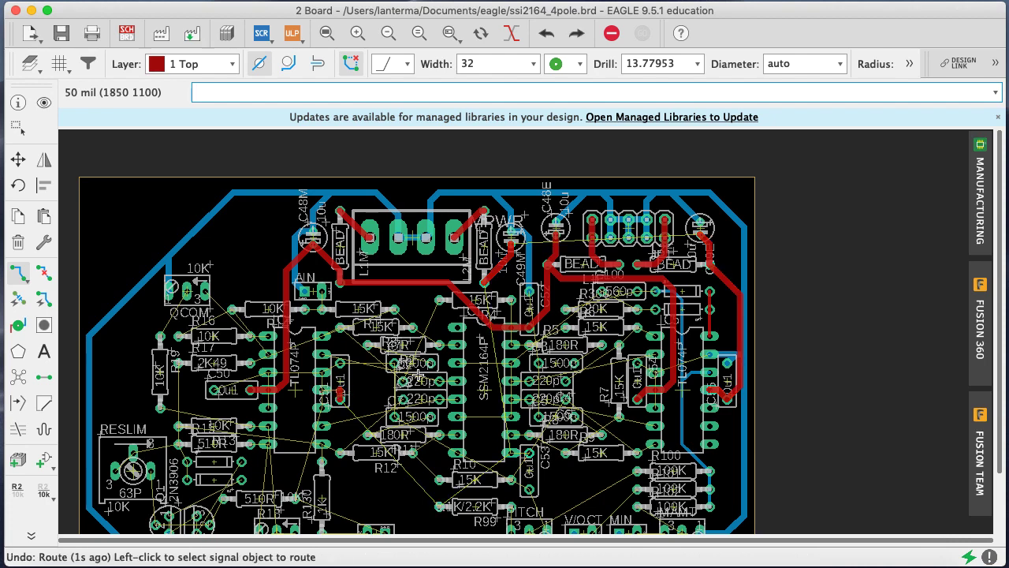
Rip up the leftover V- trace stub on the lower pad of the 0u1 capacitor beside the left TL074P
left_click(449, 33)
left_click_drag(784, 479, 422, 372)
type("rip")
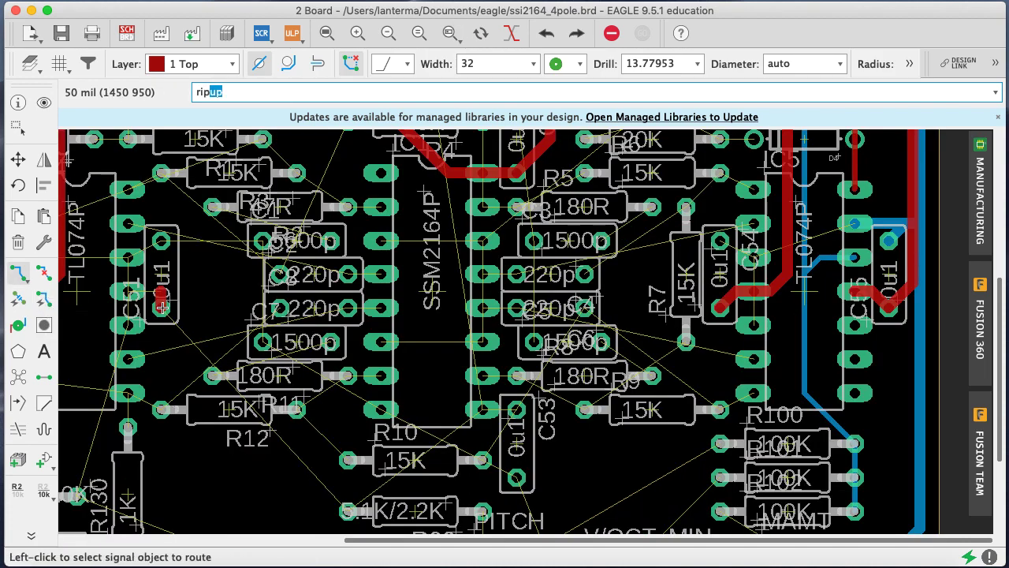
key("Return")
left_click(162, 306)
Route a 32 mil top-layer V- trace from the left TL074P's V- pin through the adjacent 0u1 capacitor's lower pad to R99's left pad
left_click(17, 273)
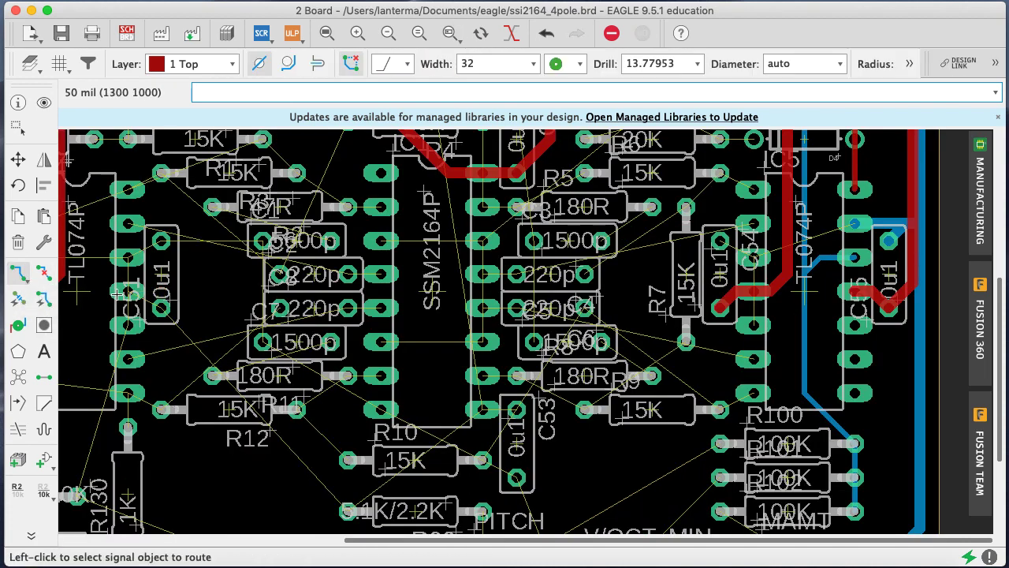
left_click(129, 292)
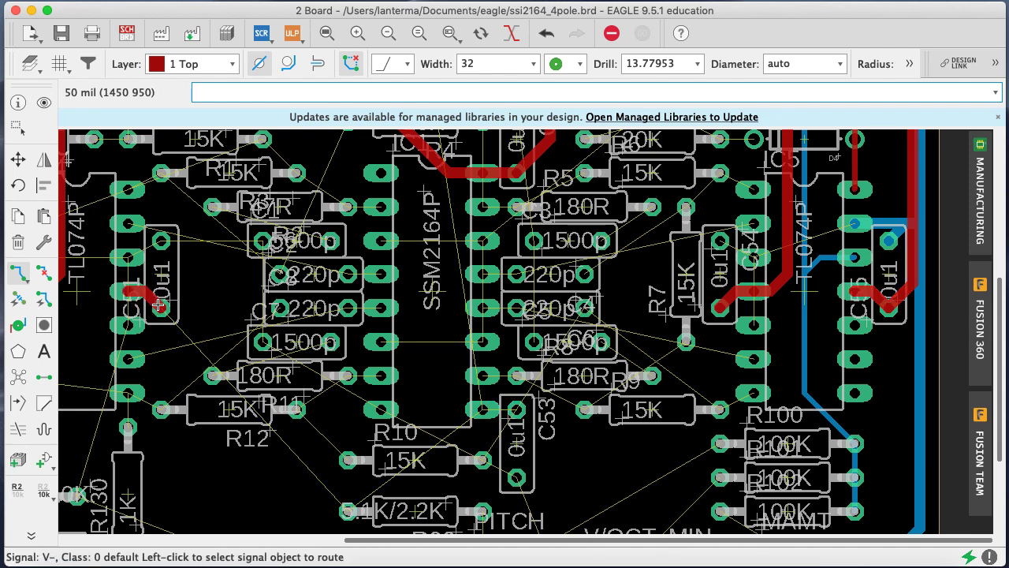
left_click(161, 307)
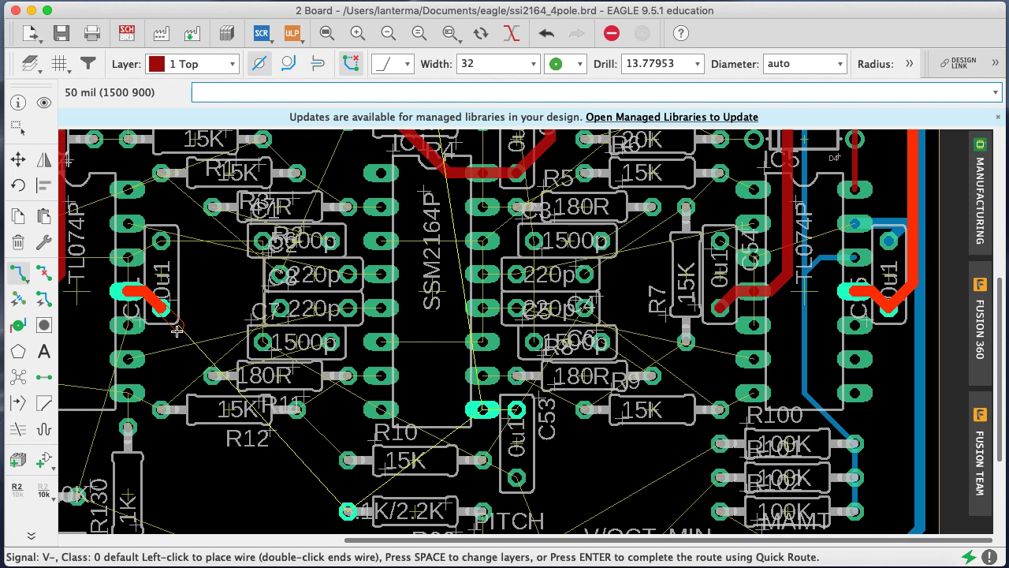
left_click(178, 326)
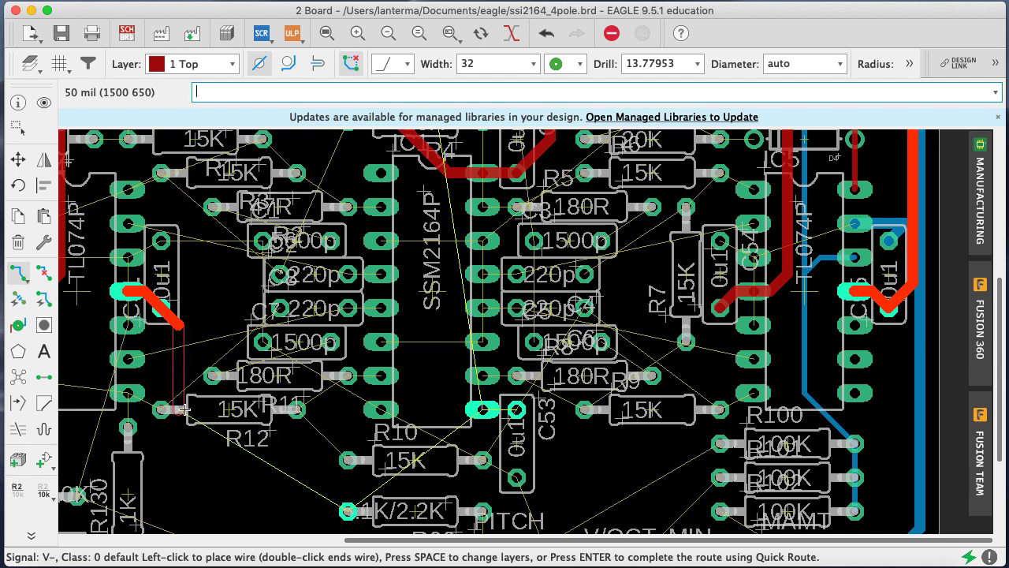
left_click(182, 334)
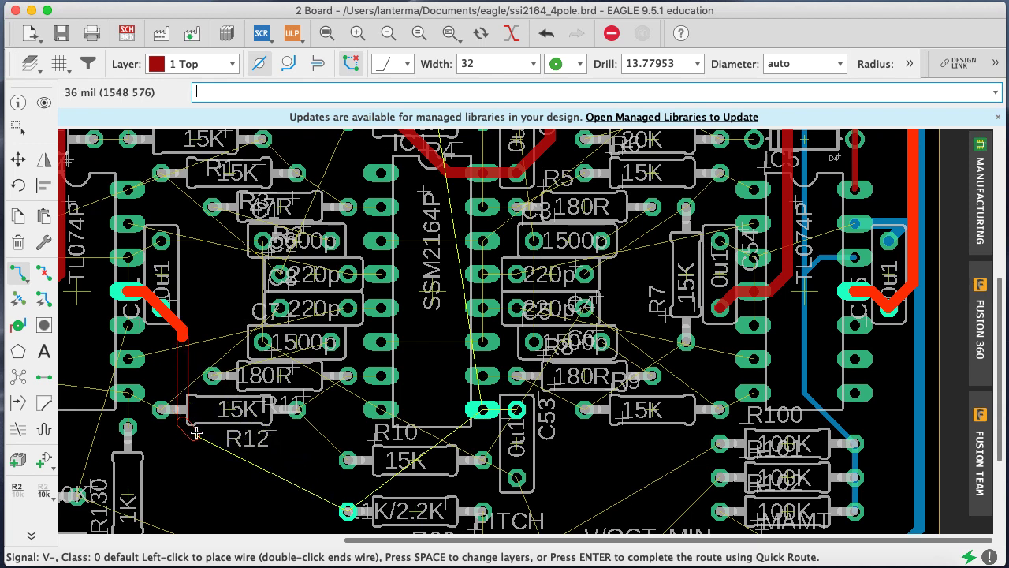
left_click(305, 508)
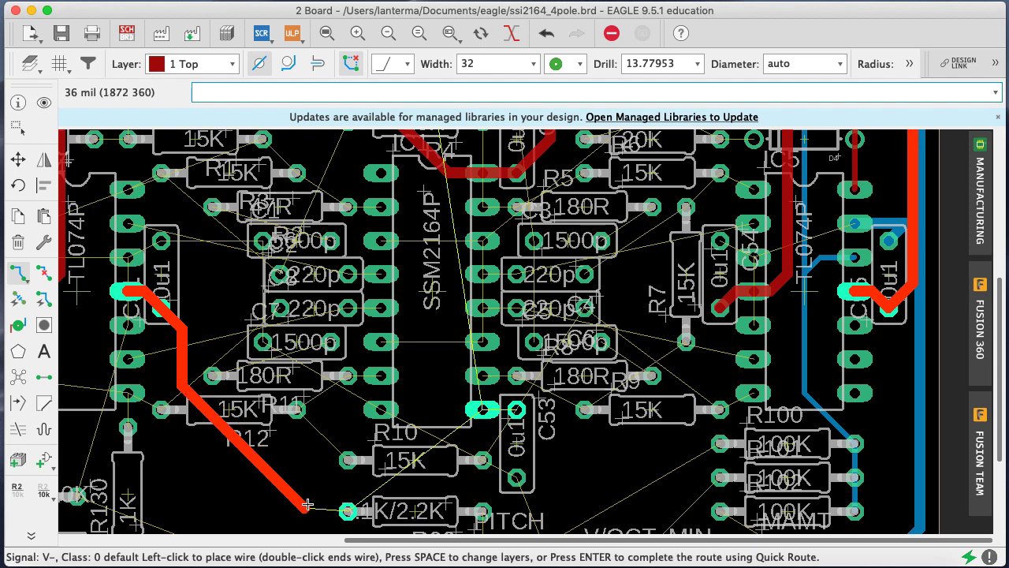
left_click(347, 511)
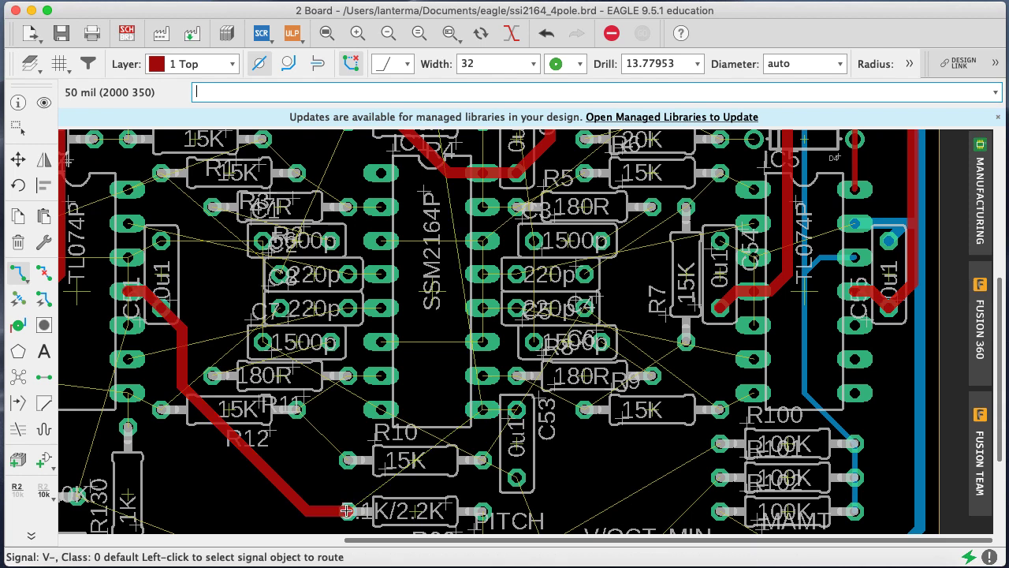
Continue the V- trace from R99's left pad to the SSM2164P's lower-right pin and on to C53's upper pad
left_click(380, 486)
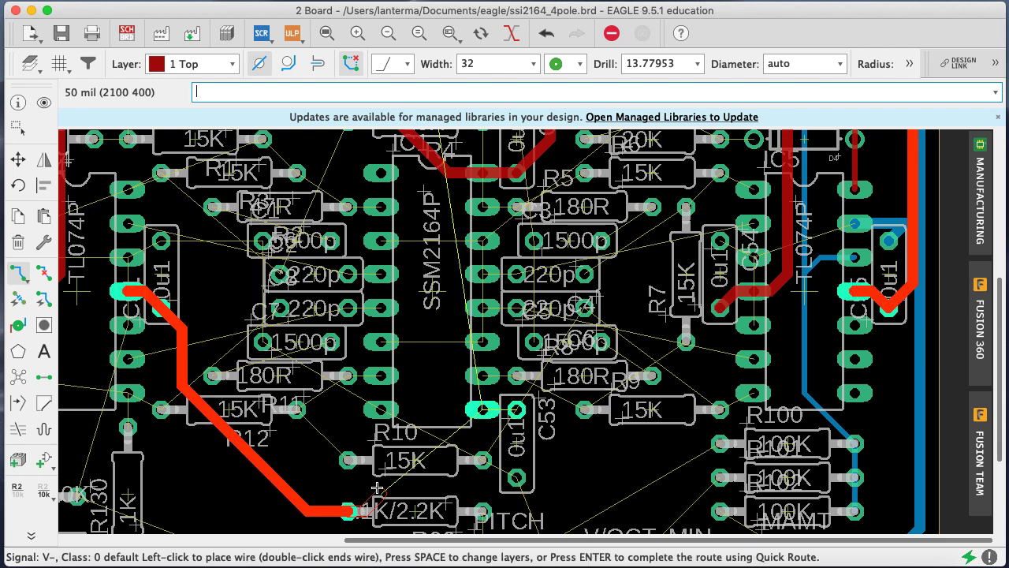
left_click(483, 409)
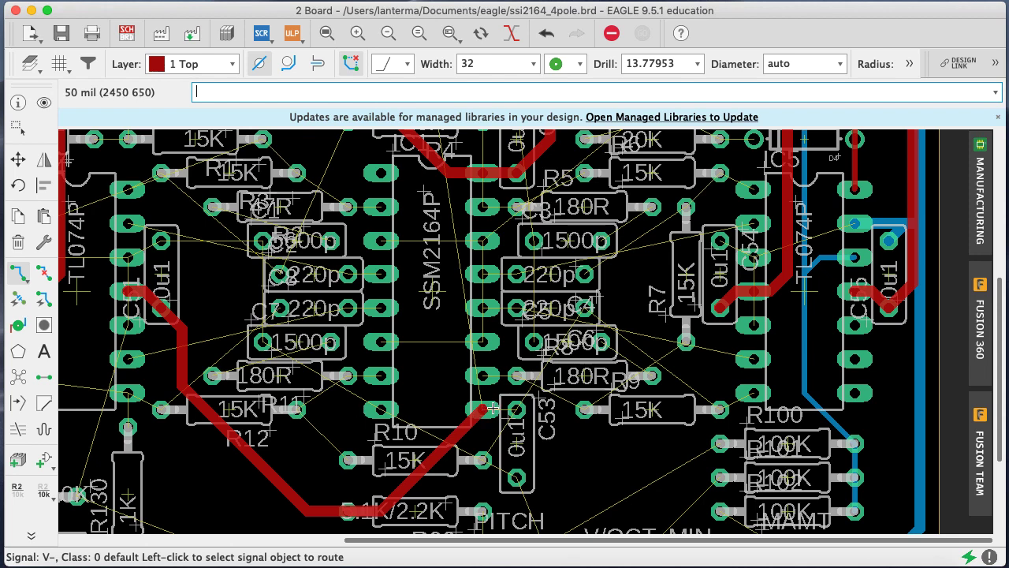
left_click(492, 408)
left_click(516, 409)
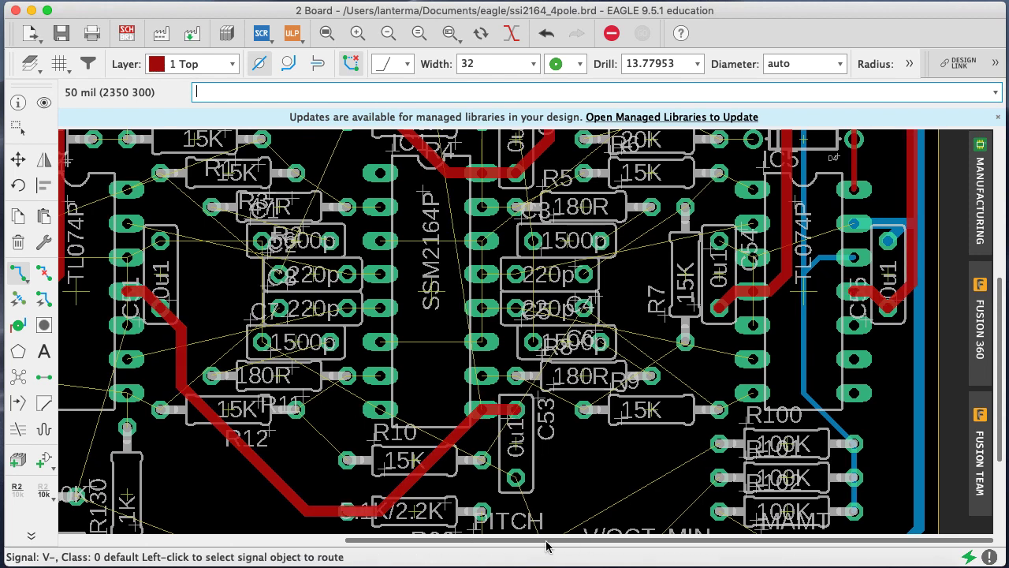
Highlight the V- net to check its routing and undo the short V- trace between the SSM2164P and C53
left_click(544, 453)
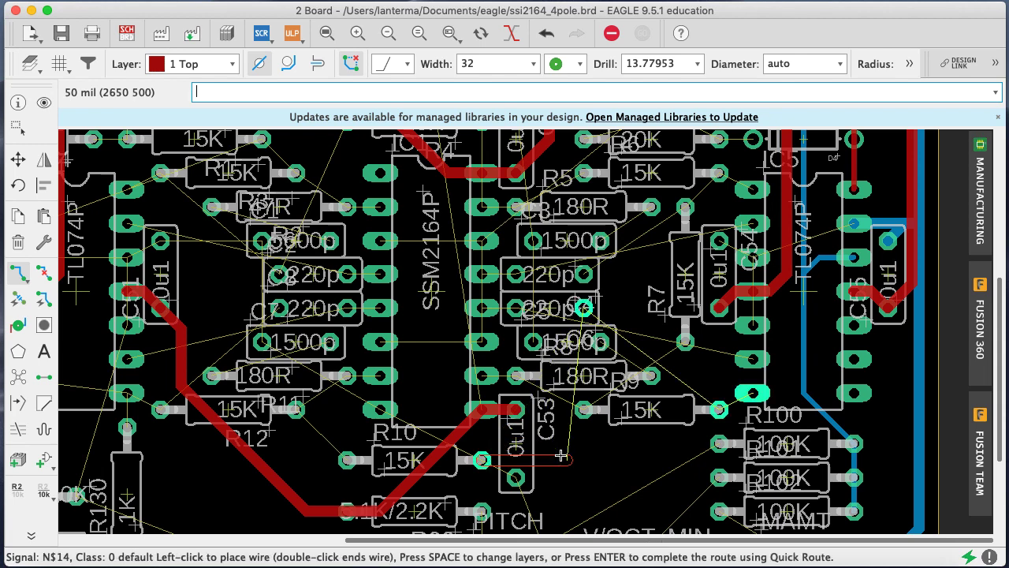
key("super+z")
type("show v-")
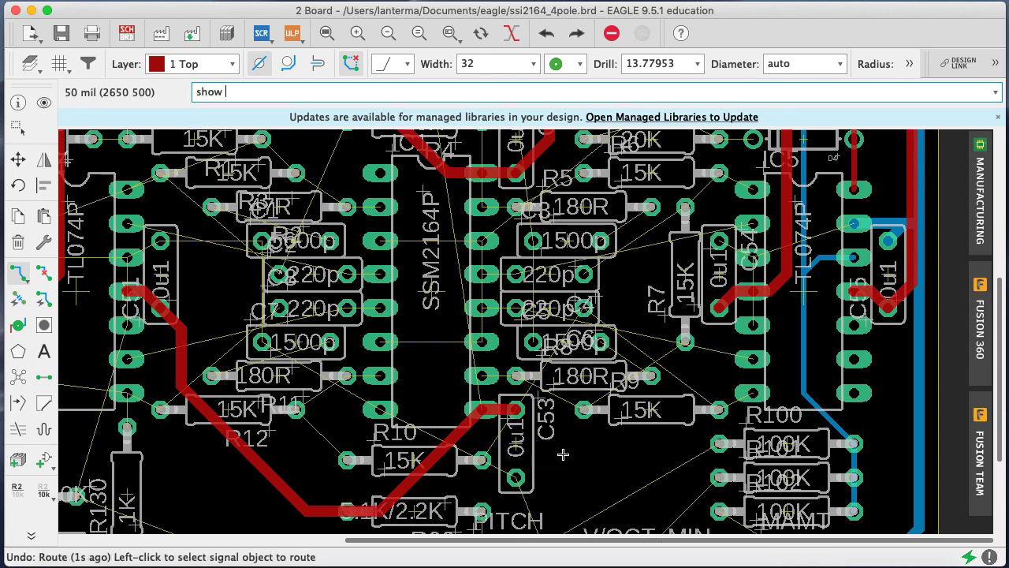
key("Return")
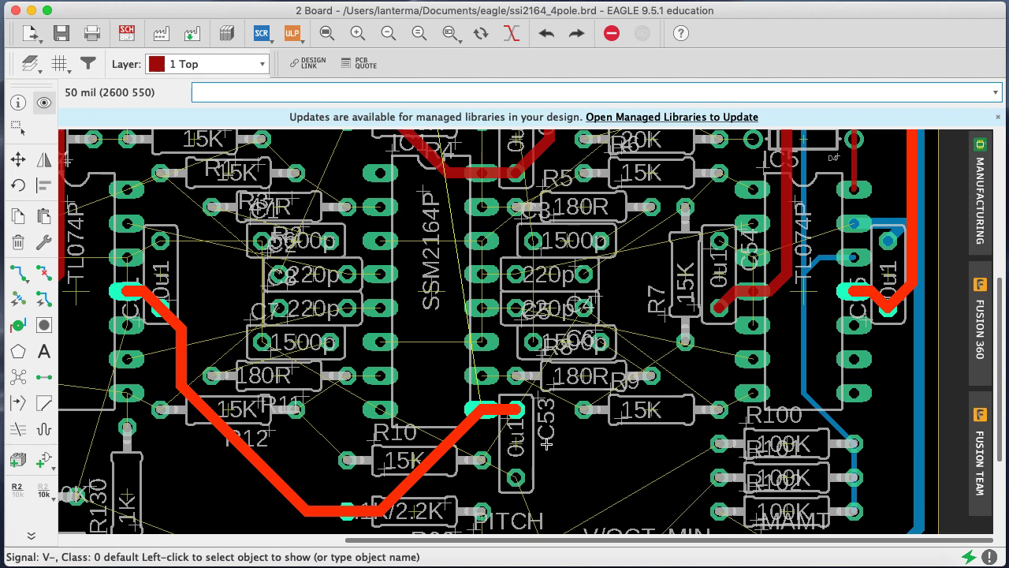
left_click(506, 411)
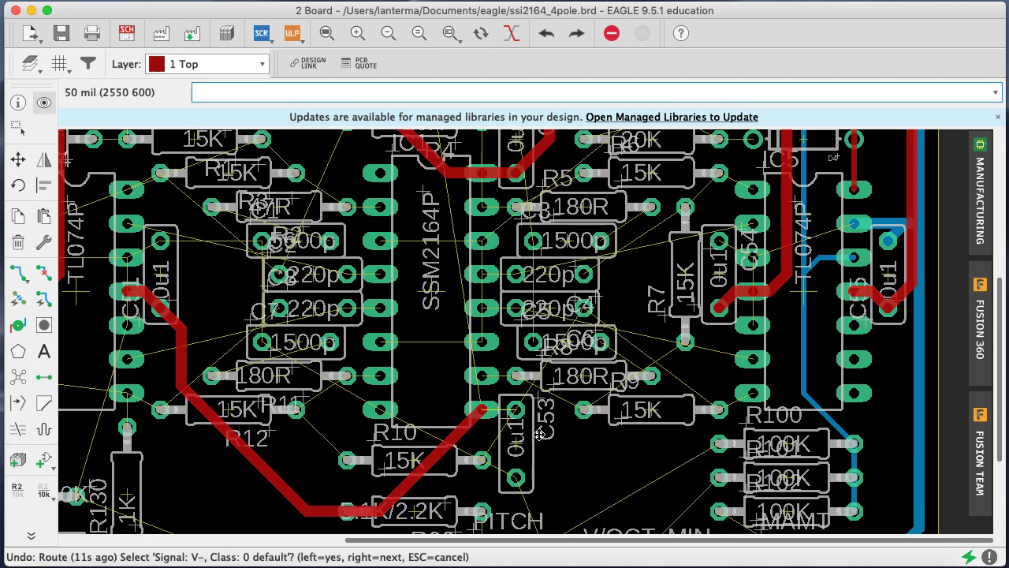
left_click(18, 273)
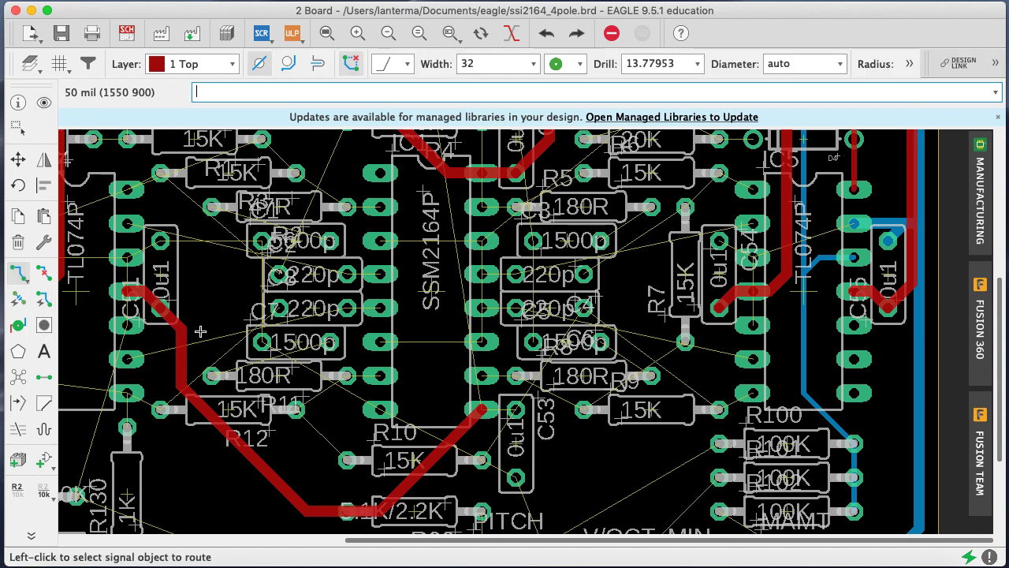
left_click(513, 409)
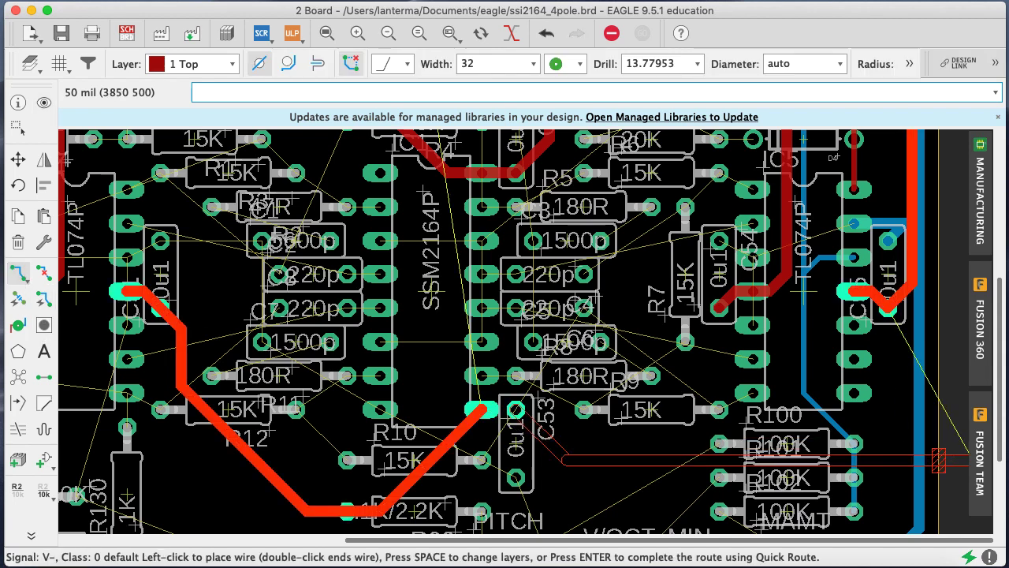
left_click_drag(1000, 358, 1000, 389)
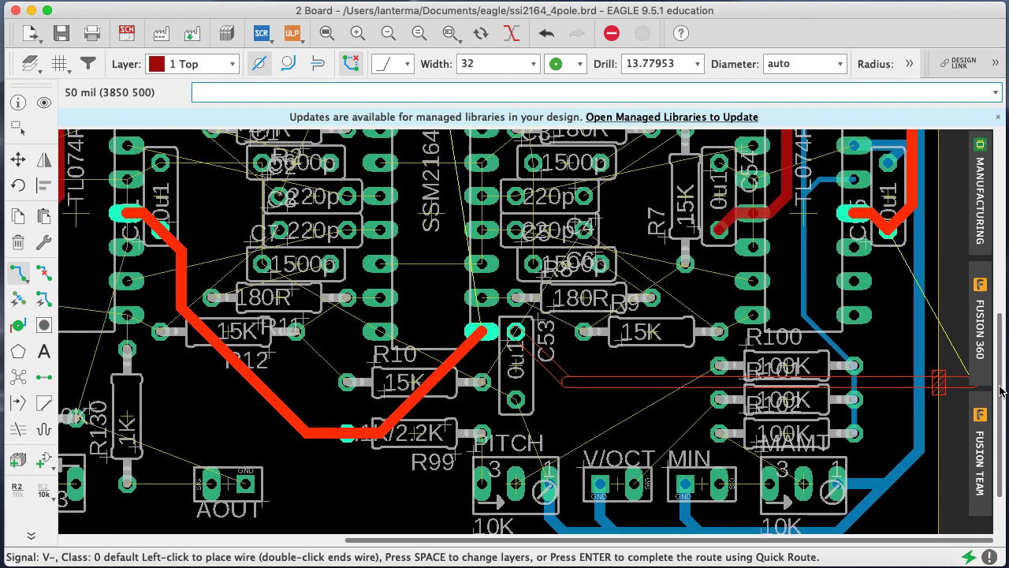
left_click(675, 396)
key("super+z")
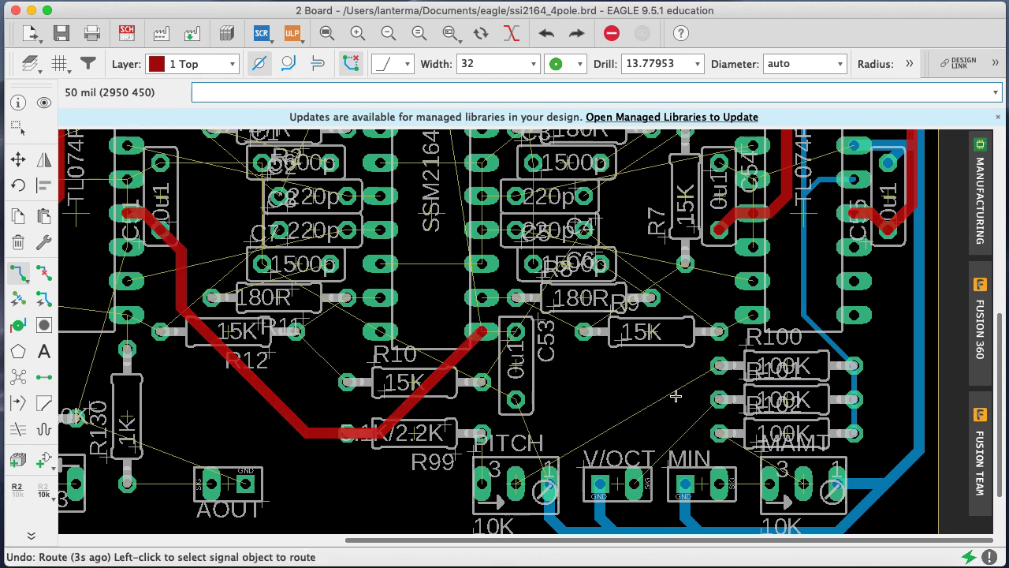
Move the 15K resistor R9 about 100 mil to the left, closer to C53
left_click(18, 159)
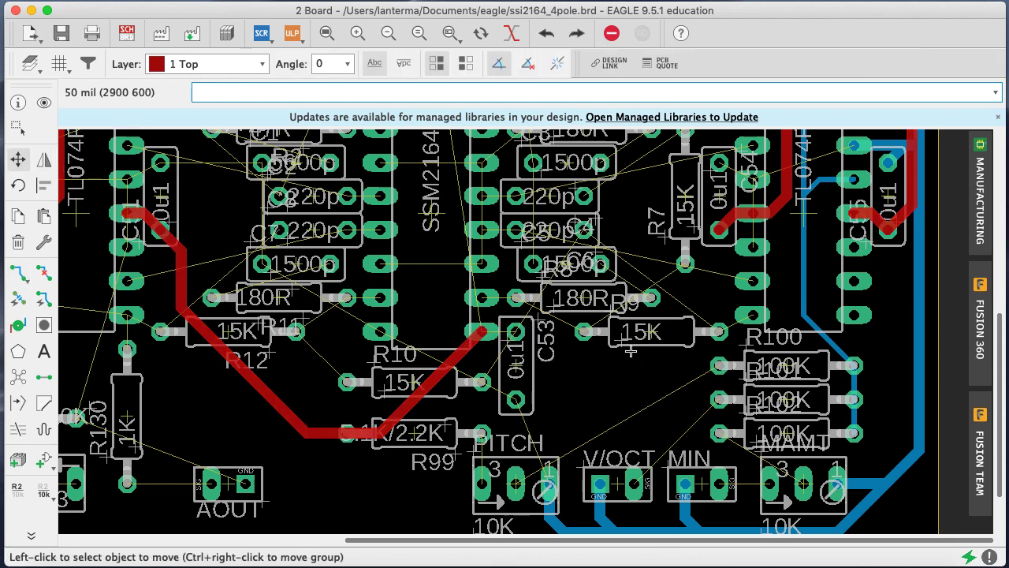
left_click(658, 336)
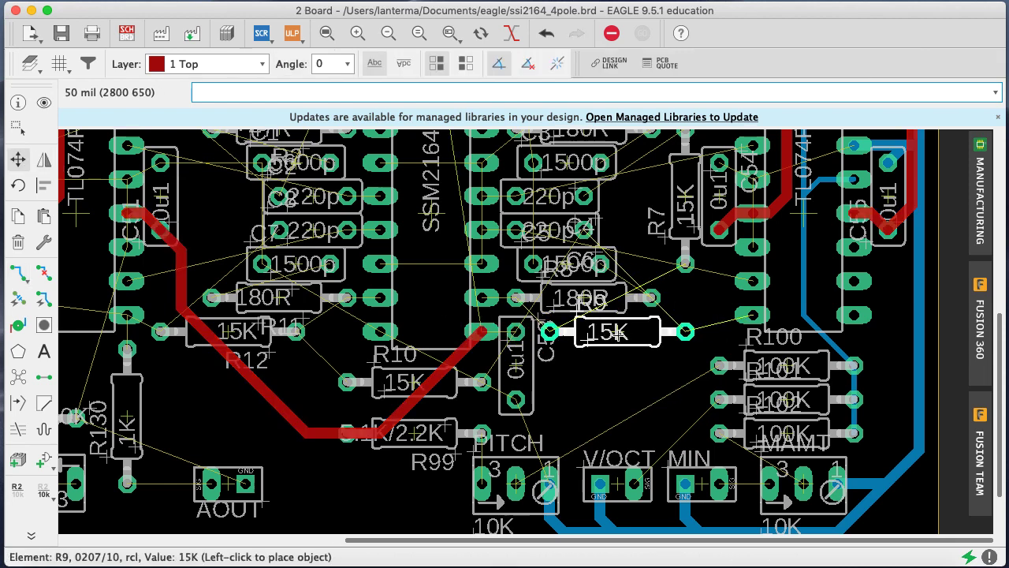
left_click(617, 335)
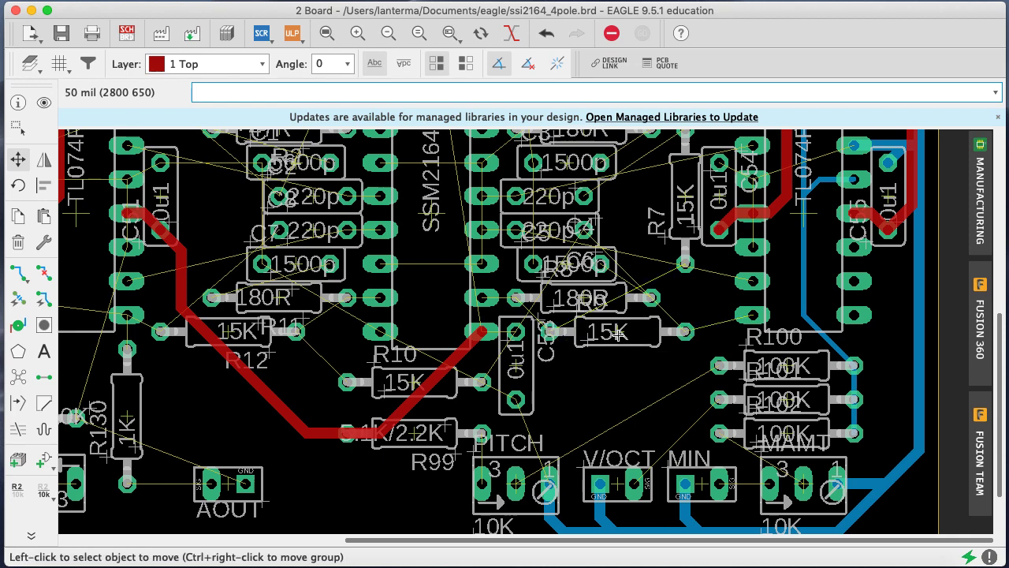
Route a 32 mil top-layer V- trace from C53's upper pad beneath R9 to just above R100's left pad
left_click(28, 275)
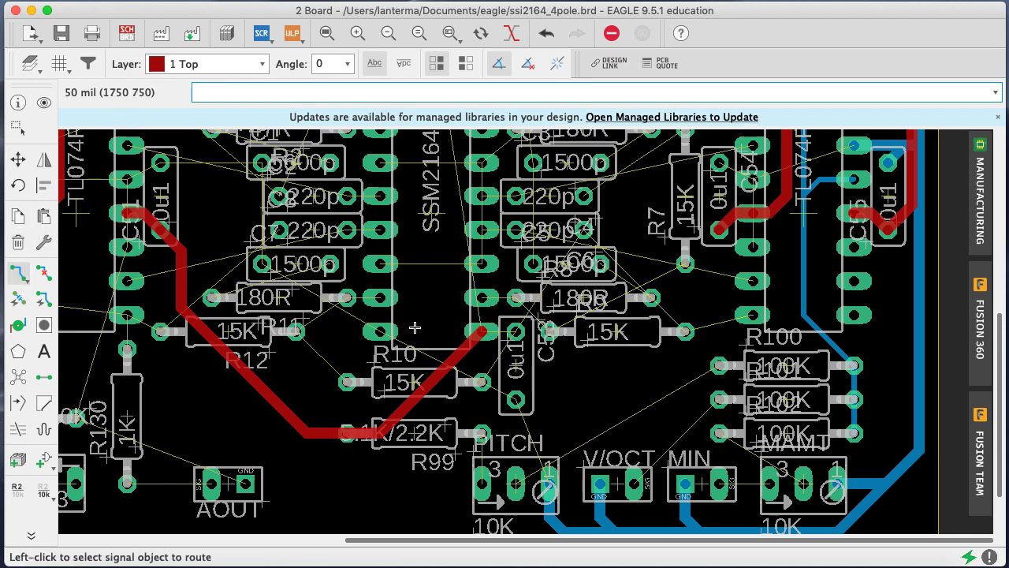
left_click(511, 331)
left_click(512, 338)
key("super+z")
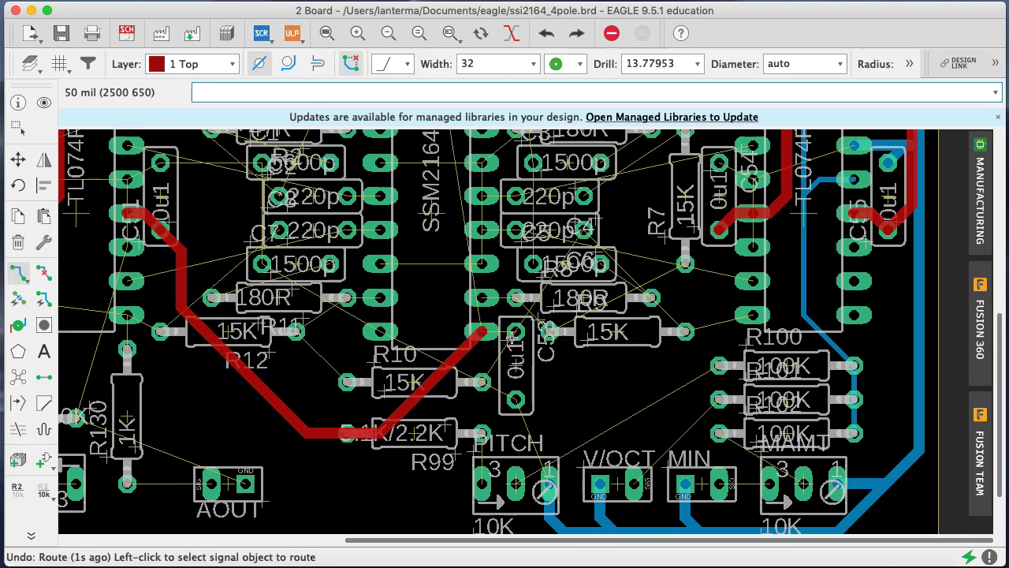
left_click(518, 334)
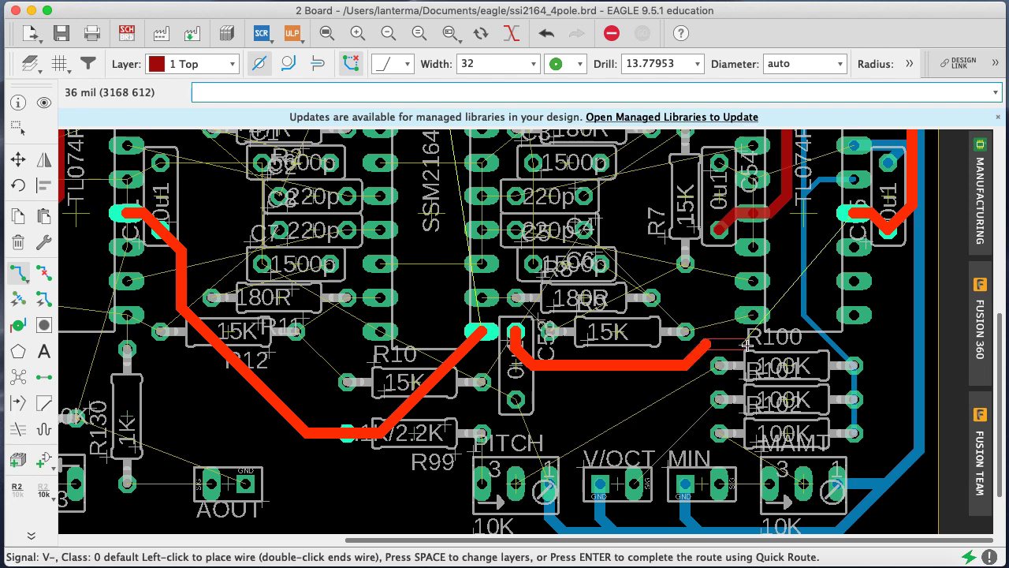
left_click(789, 344)
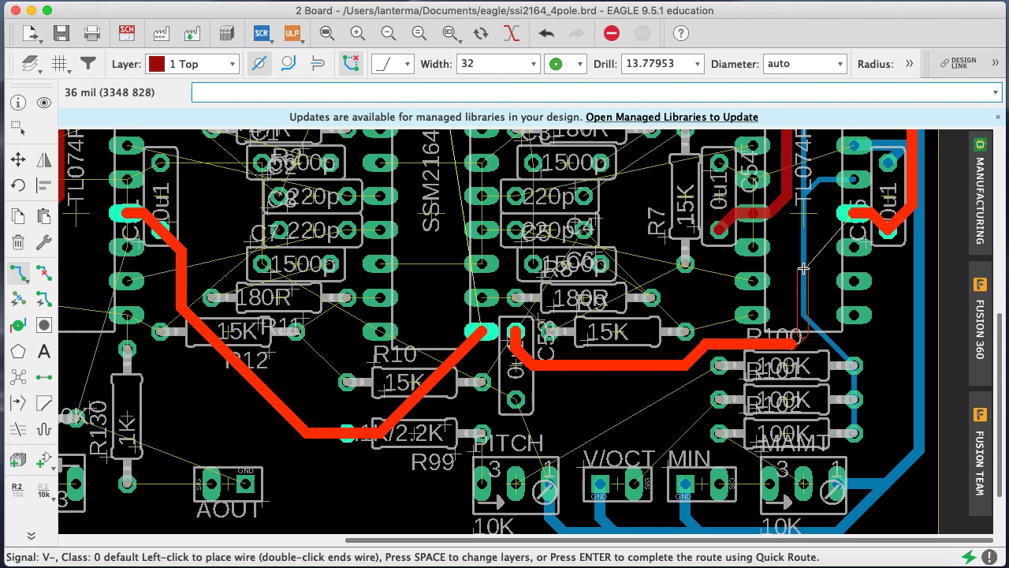
key("super+z")
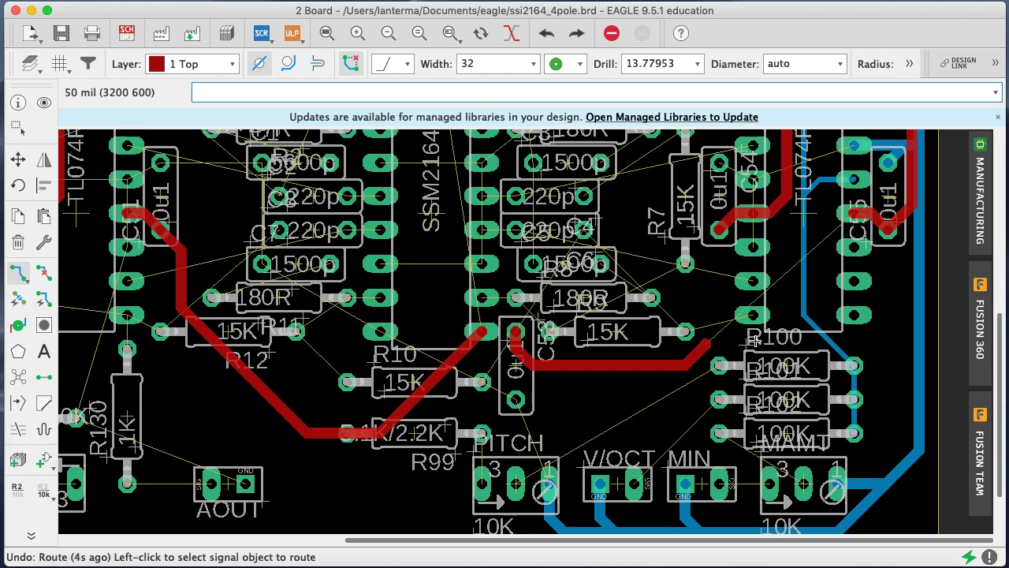
Extend the V- trace above R100 and up between the right TL074P's pin rows to its V- pin
left_click(715, 341)
left_click(779, 343)
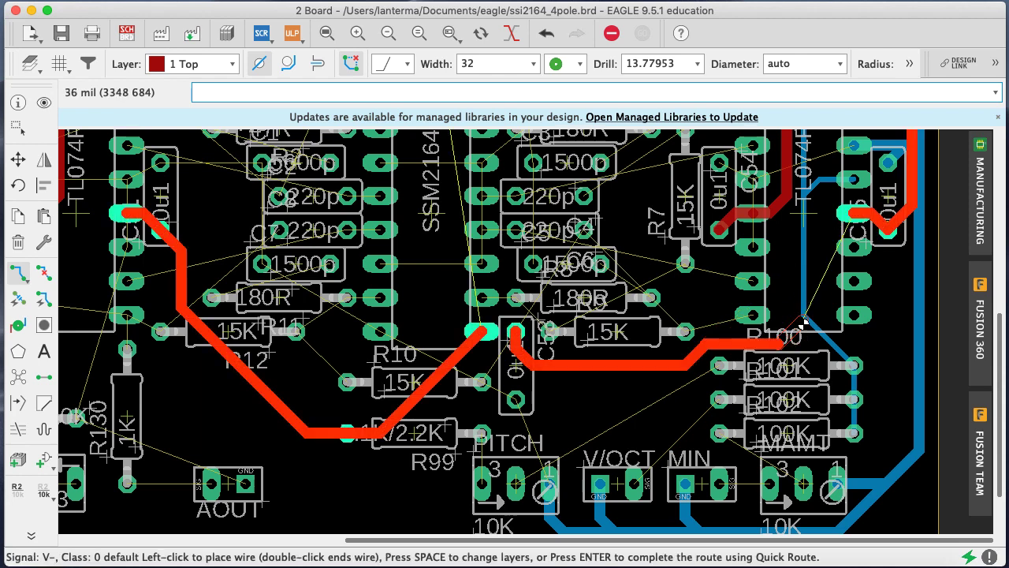
left_click(815, 307)
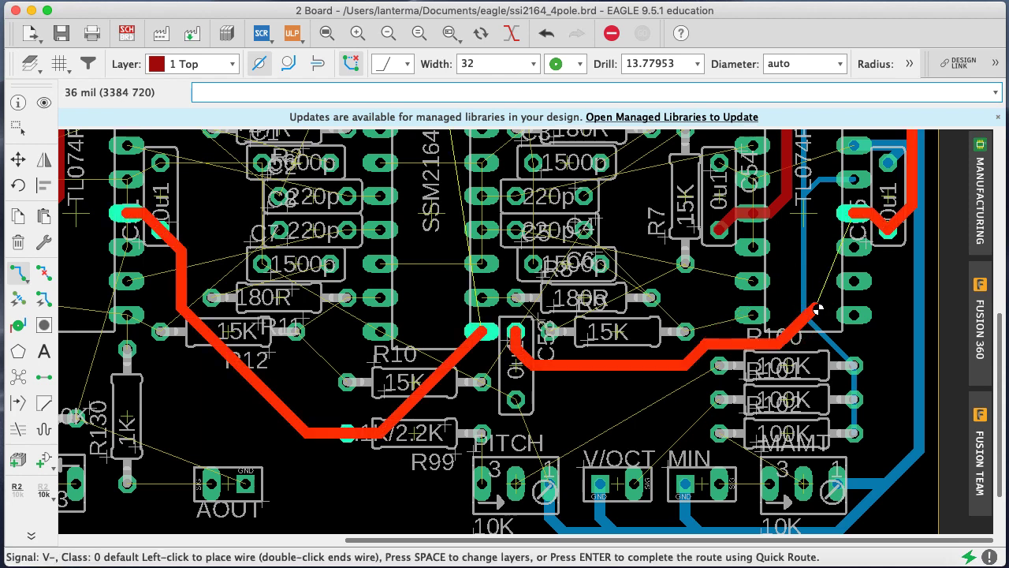
left_click(816, 235)
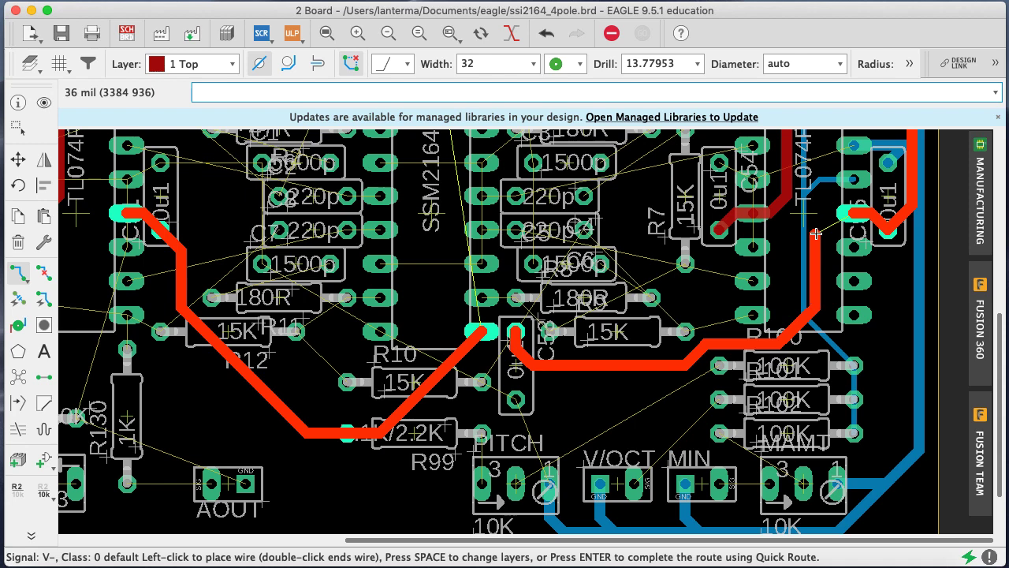
left_click(858, 213)
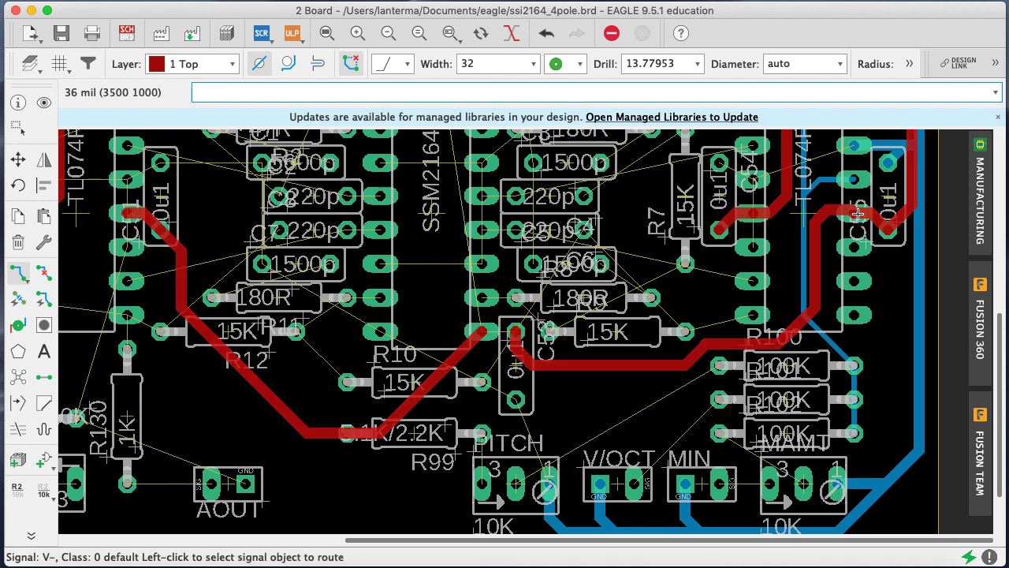
Route a short 32 mil top-layer trace from the SSM2164P's V- pin to C53's upper pad and save the board
key("super+s")
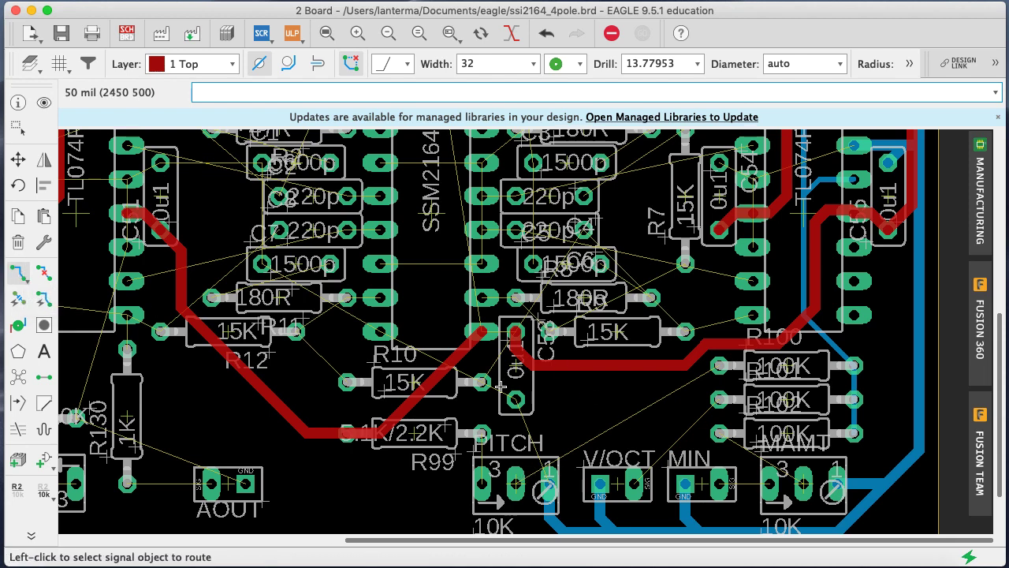
left_click(487, 334)
left_click(514, 335)
key("ctrl+s")
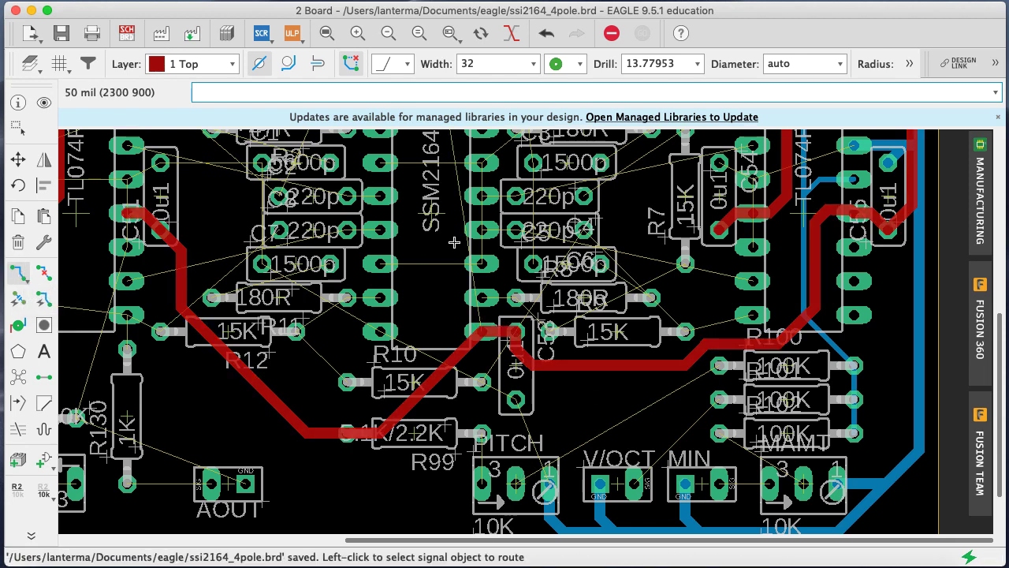
Highlight the V- net across the whole board to check its routing, and save the board
left_click(388, 33)
left_click(388, 34)
left_click(388, 34)
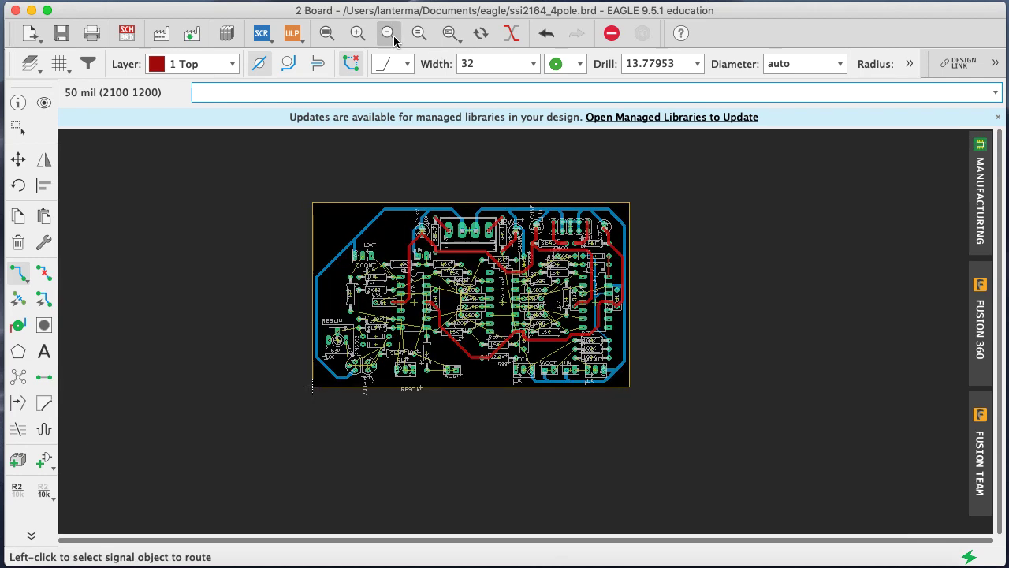
type("show")
key("Return")
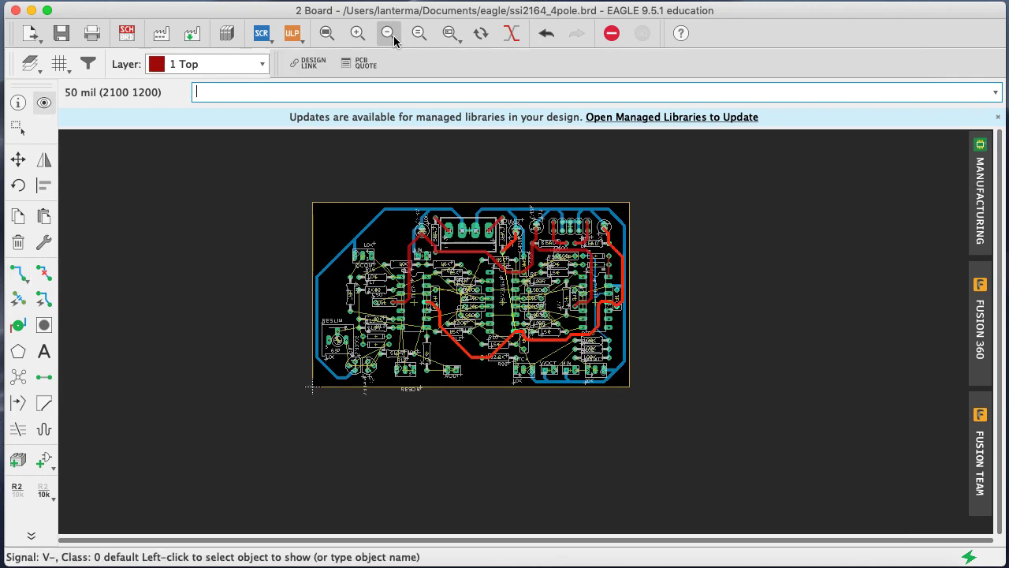
left_click(450, 33)
left_click(326, 33)
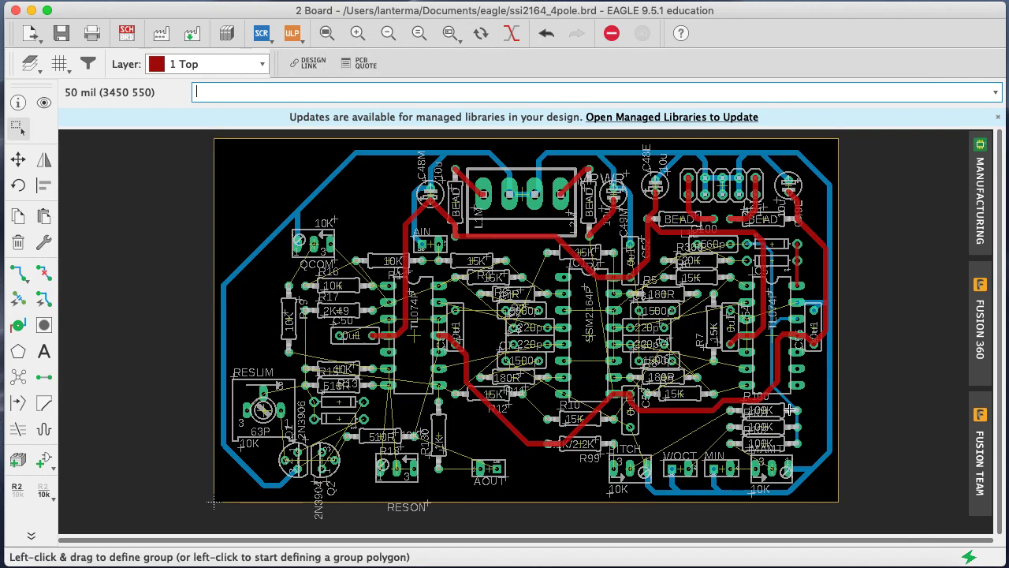
key("super+s")
Highlight the V+ net and the V- net in turn to compare their routes
type("show v")
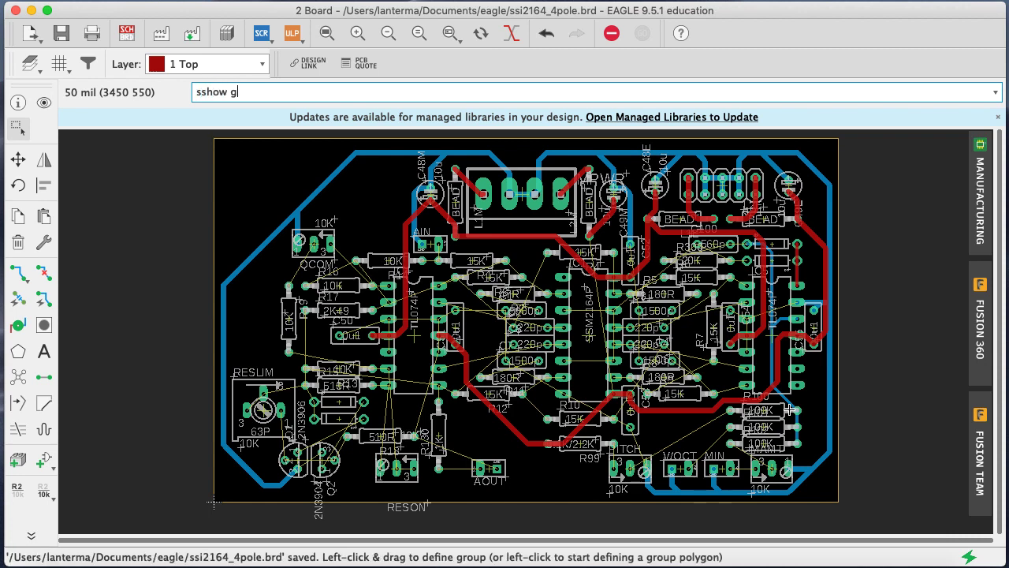
type("shog")
key("Return")
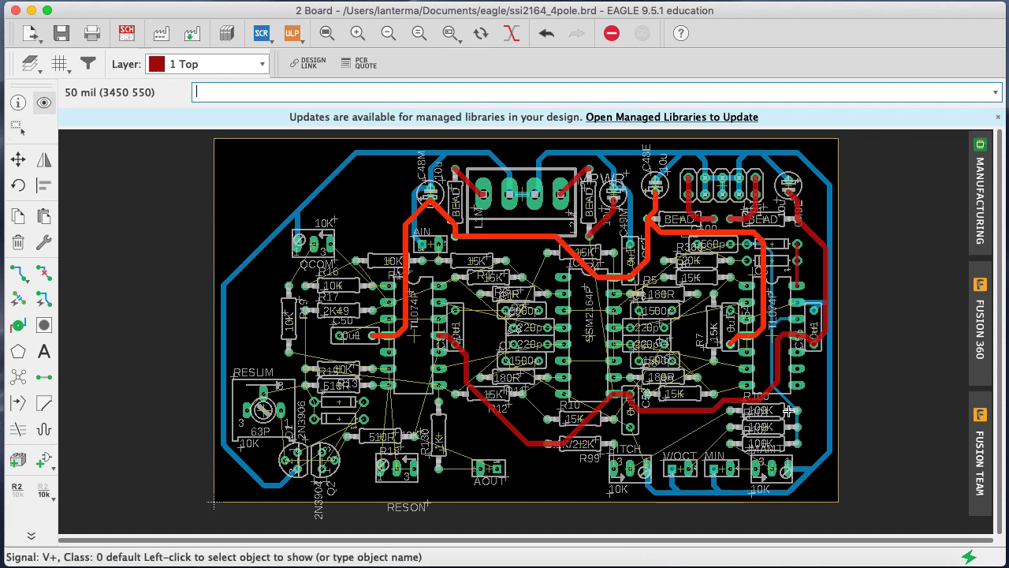
type("show v-")
key("Return")
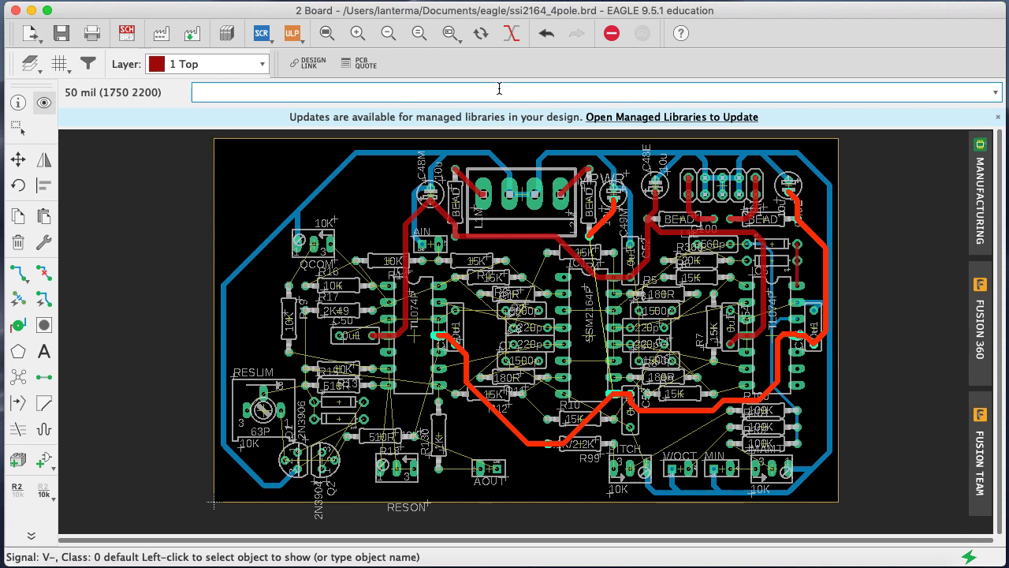
Change the trace segment joining the power header's two leftmost pins to layer 16 Bottom
left_click(461, 35)
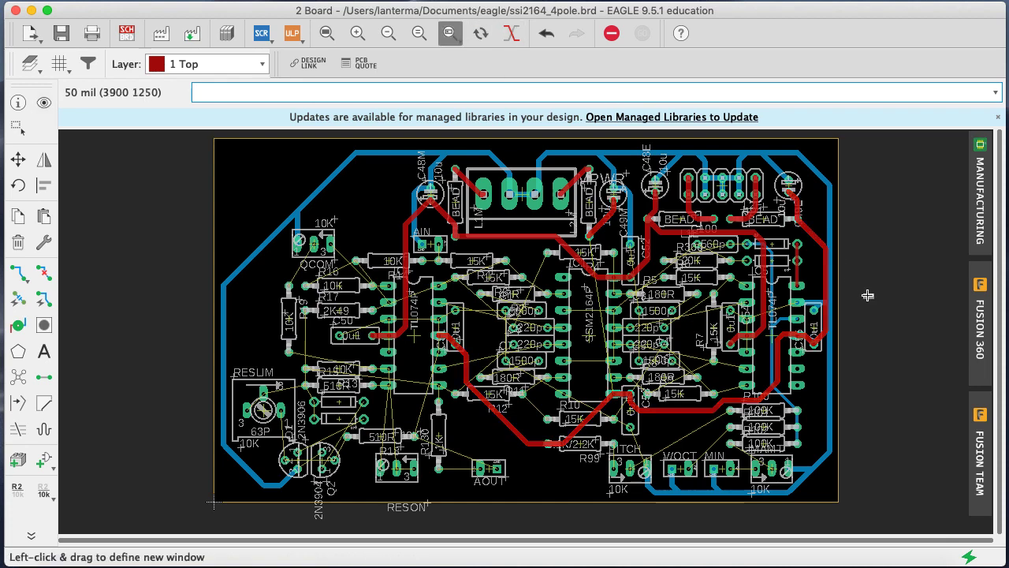
left_click_drag(873, 300, 549, 134)
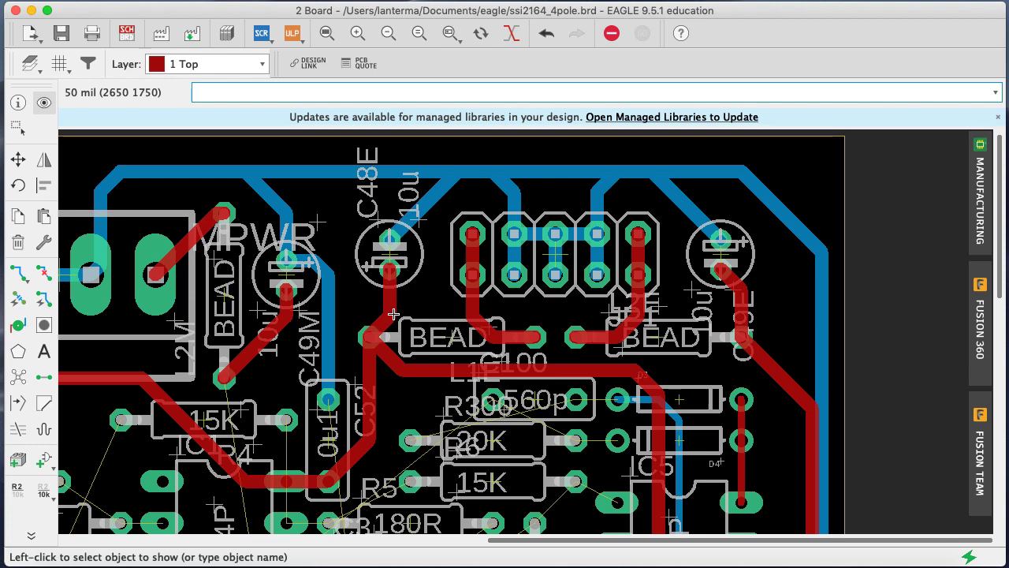
type("info")
key("Return")
left_click(473, 254)
left_click(606, 270)
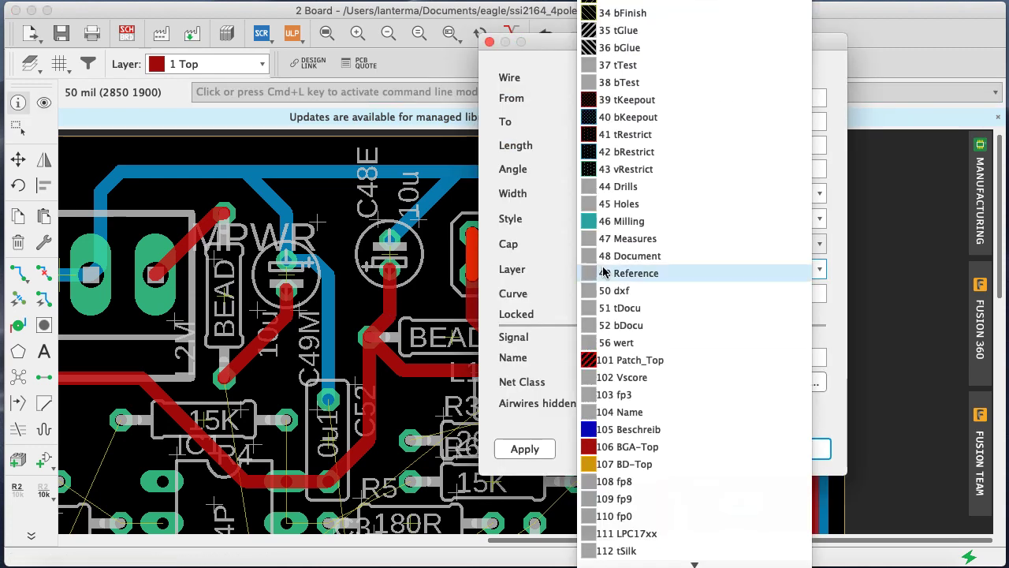
key("Return")
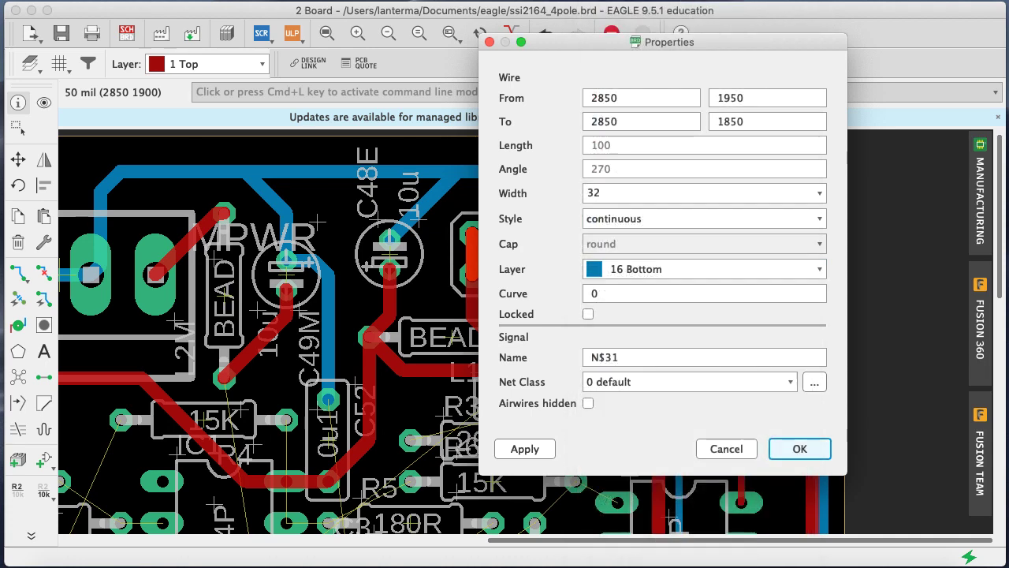
key("Return")
Change the vertical trace segment running down from the header's lower leftmost pin to layer 16 Bottom
type("info")
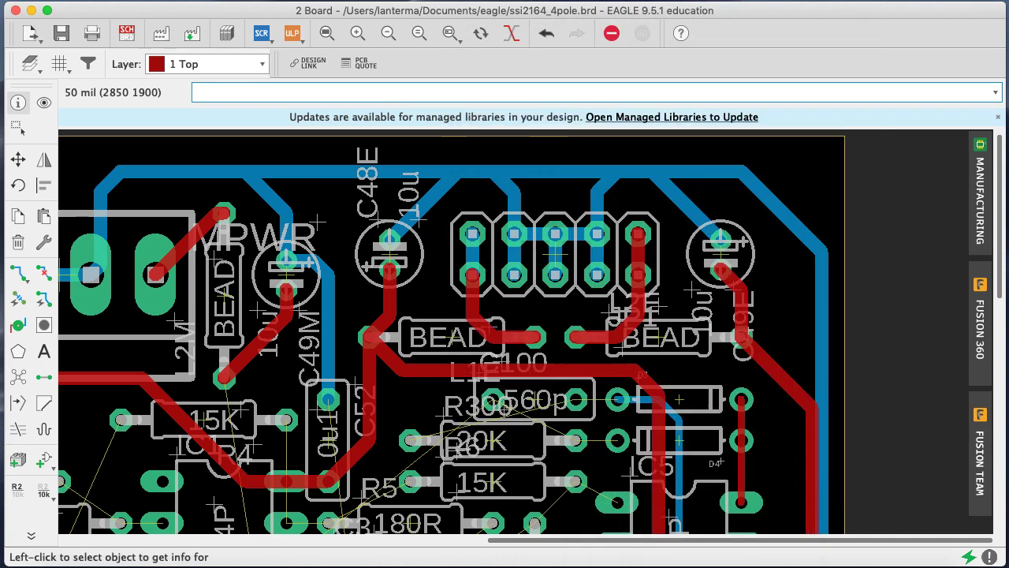
left_click(471, 297)
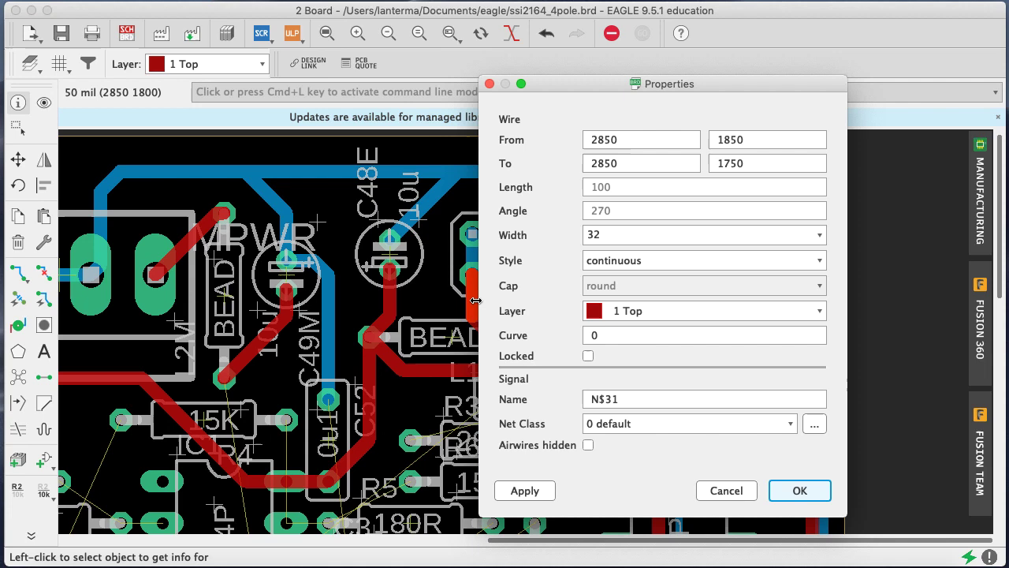
left_click(590, 320)
key("Escape")
key("Escape")
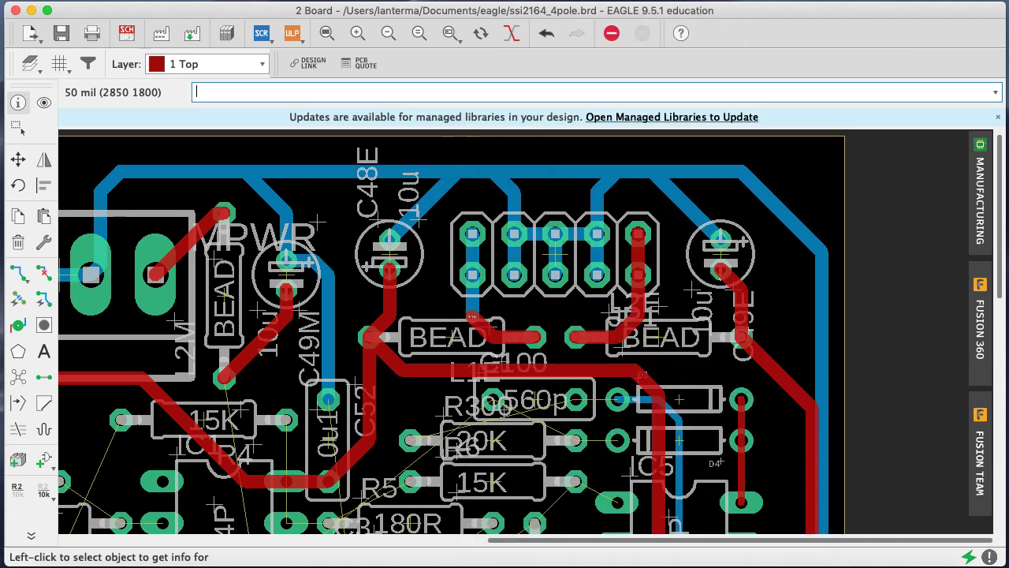
Try setting the L1E bead's value label to layer 16 Bottom and undo the property change
left_click(492, 327)
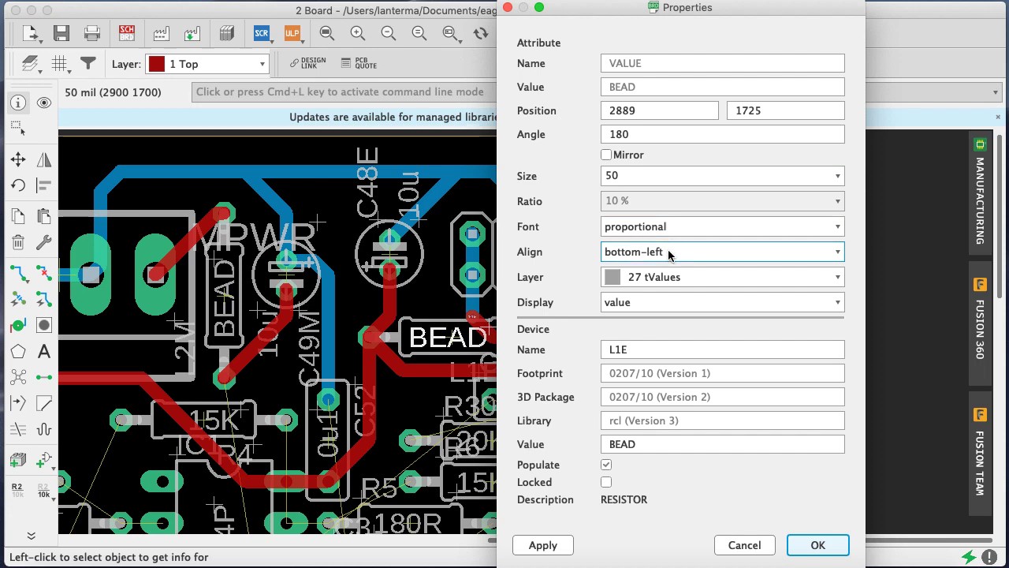
left_click(662, 277)
key("Return")
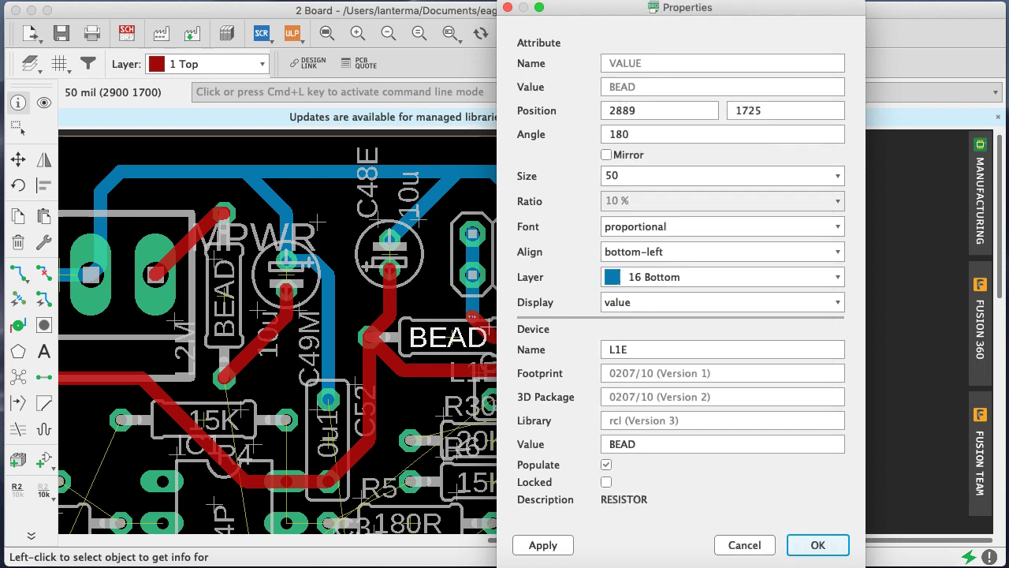
key("Return")
key("super+z")
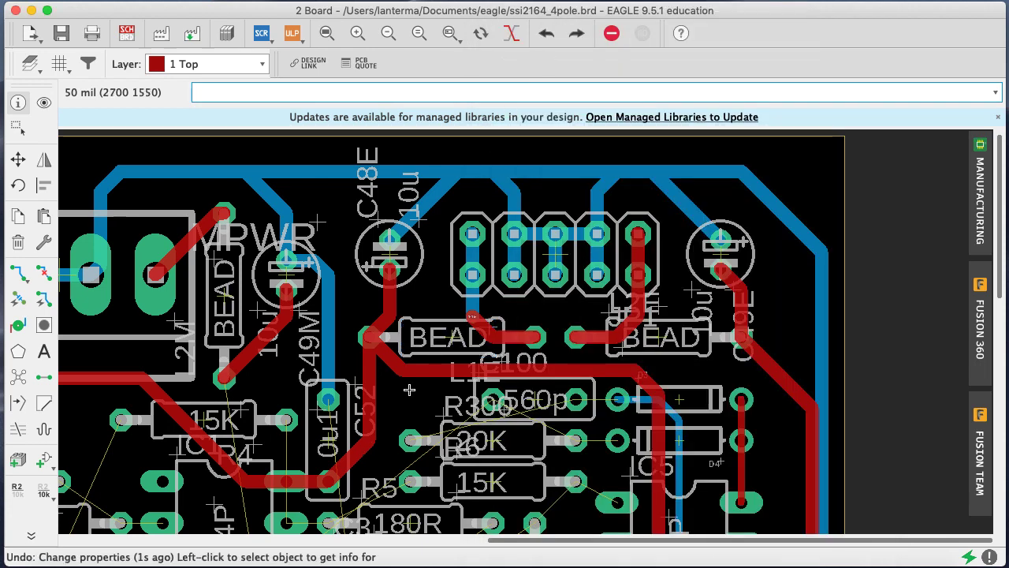
type("info")
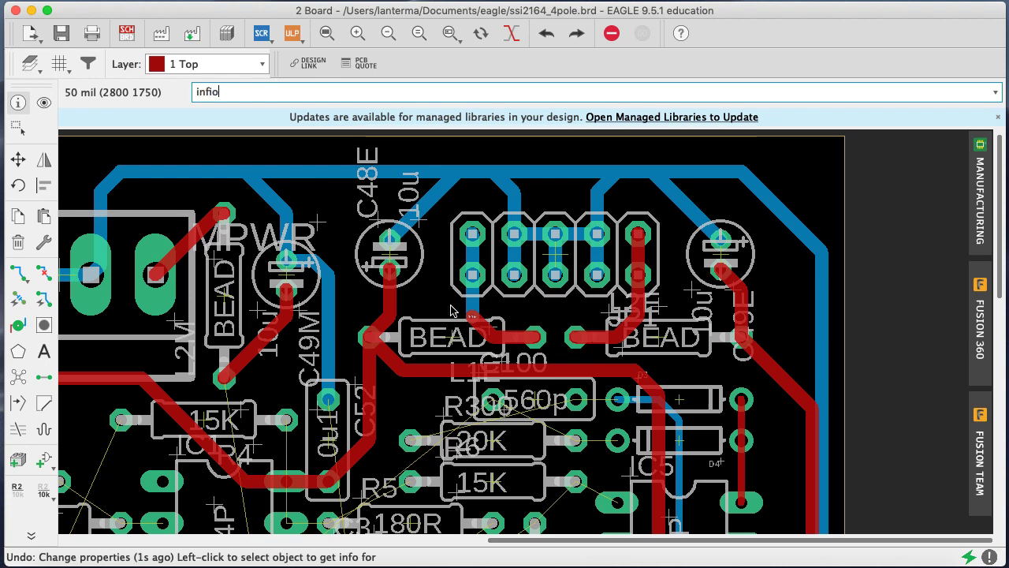
key("Return")
key("Return")
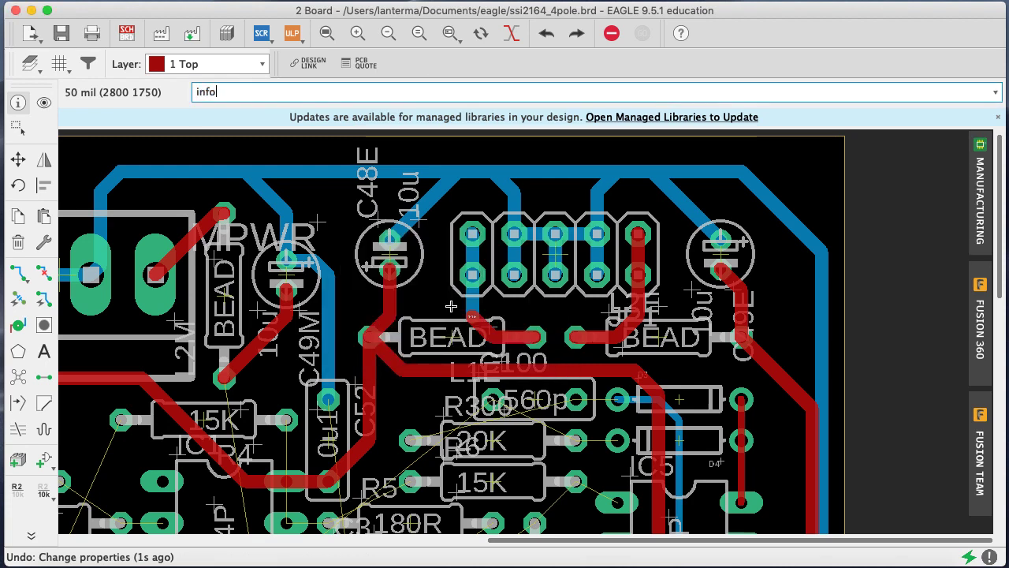
key("Return")
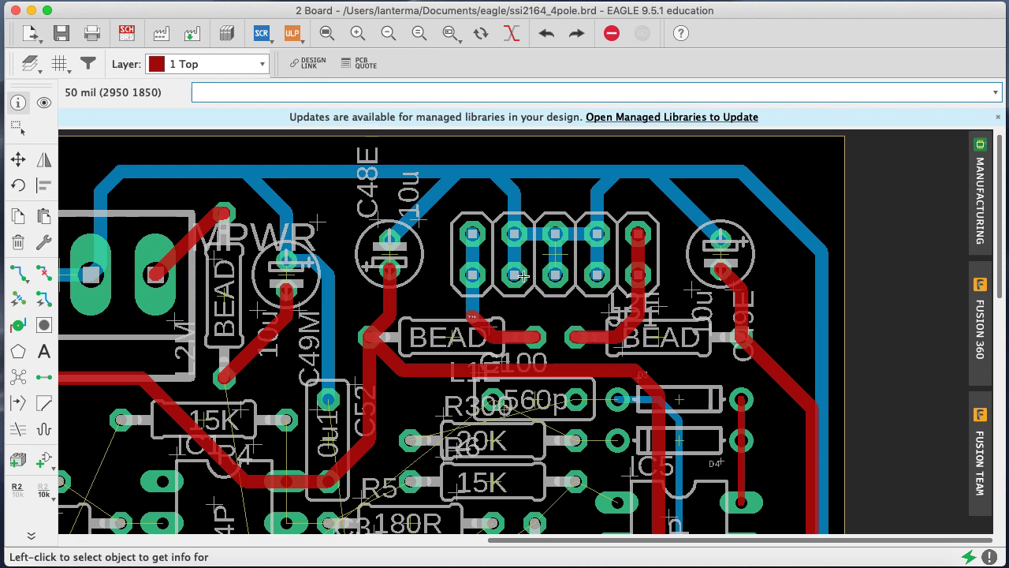
Rip up the remaining top-layer traces between the power header and beads L1E and L2E, and save the board
type("ripup")
key("Return")
left_click(596, 336)
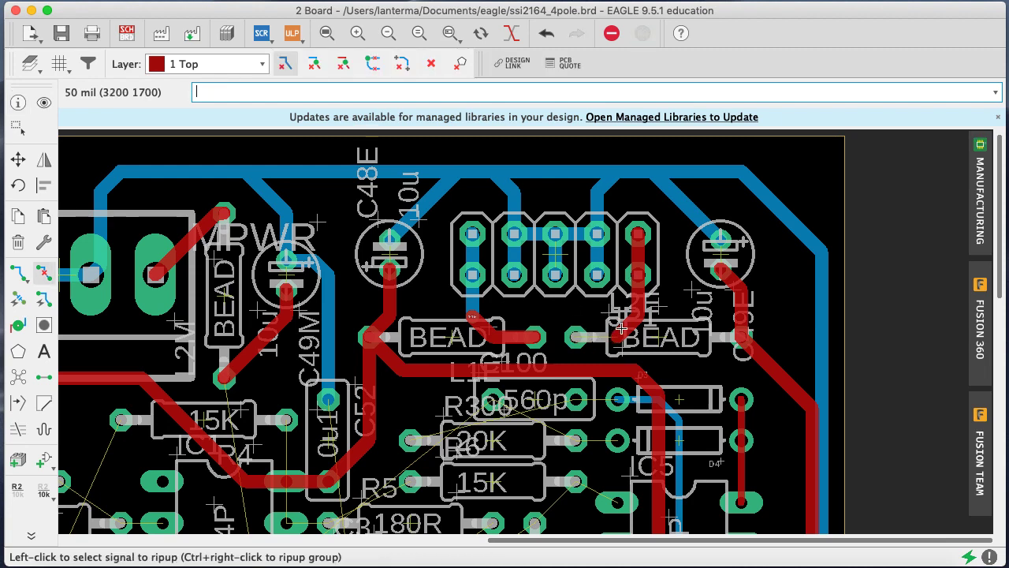
left_click(630, 323)
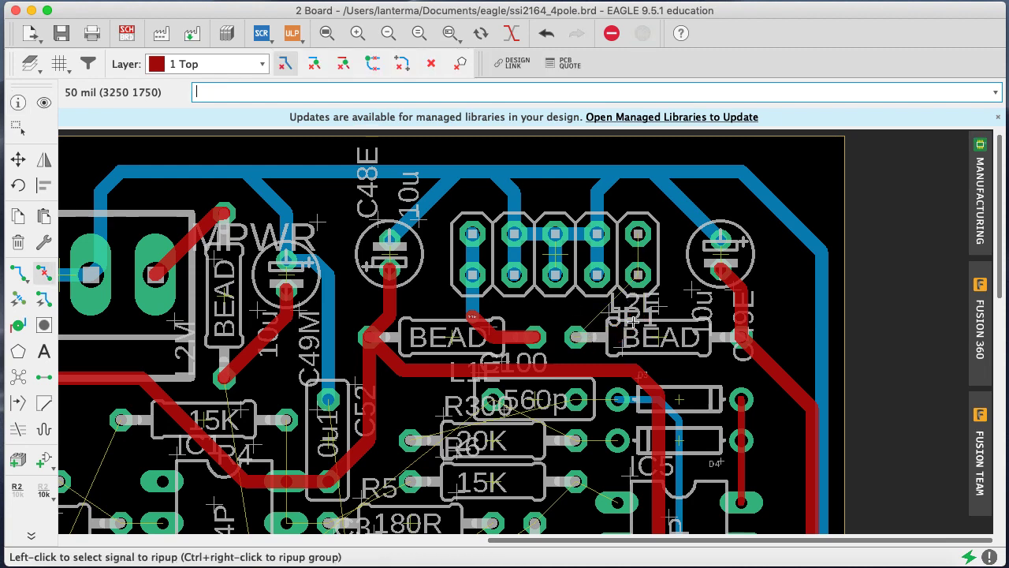
left_click(524, 336)
left_click(481, 325)
key("ctrl+s")
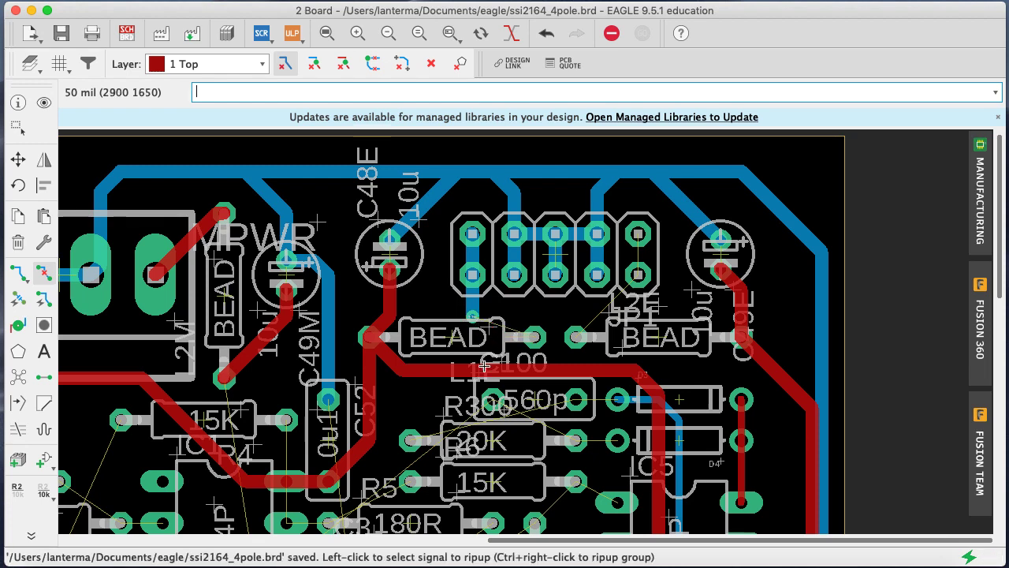
type("ripup")
key("Return")
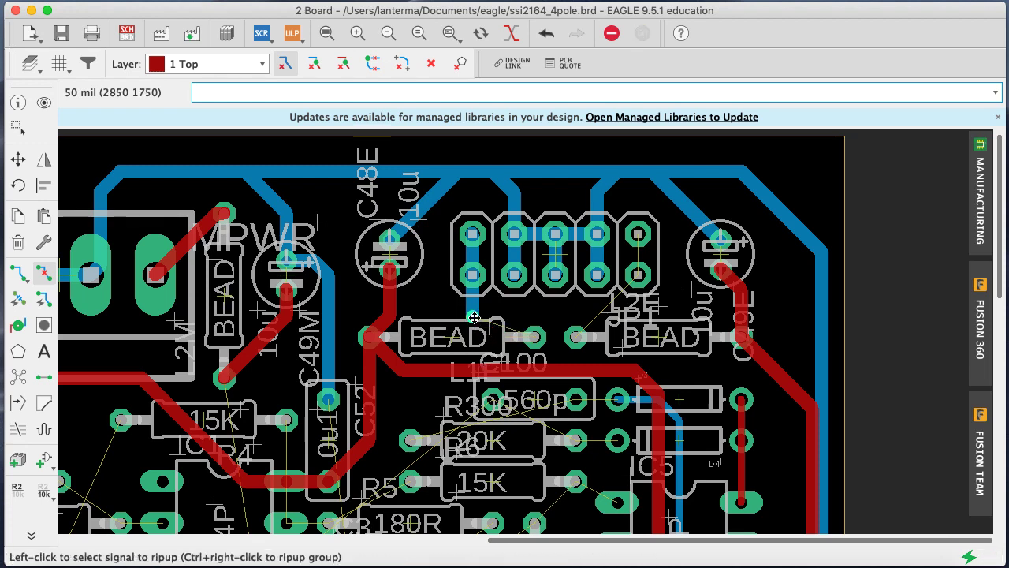
Route a 32 mil trace on layer 16 Bottom from the header's left-hand trace end to L1E's right pad
left_click(17, 273)
left_click(198, 62)
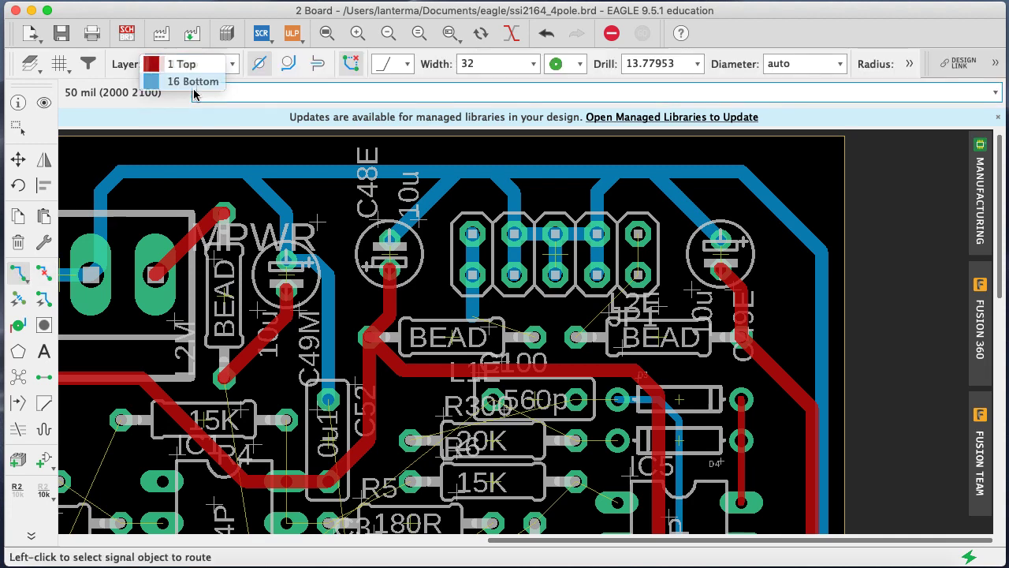
left_click(194, 94)
left_click(193, 63)
left_click(196, 82)
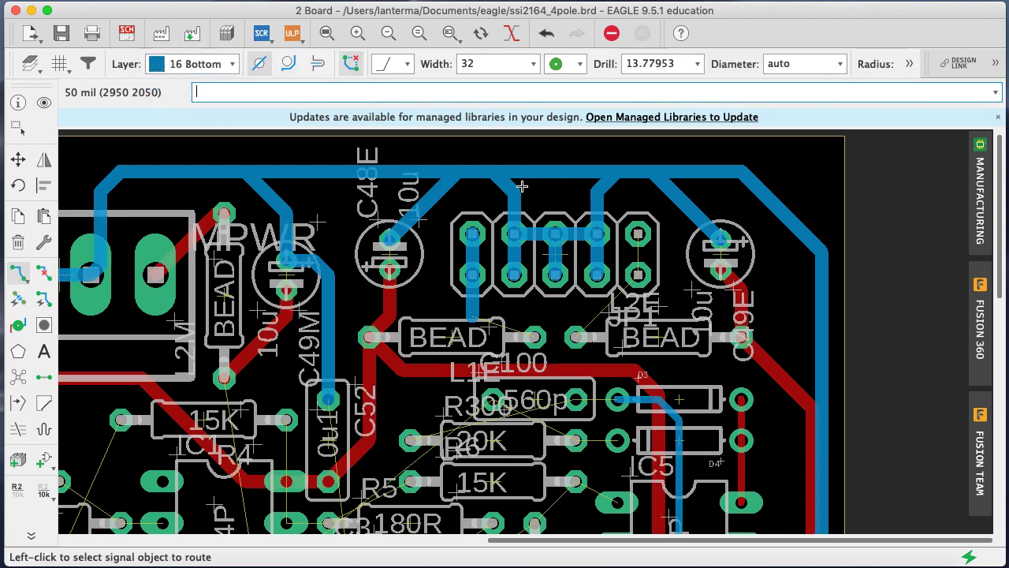
left_click(474, 318)
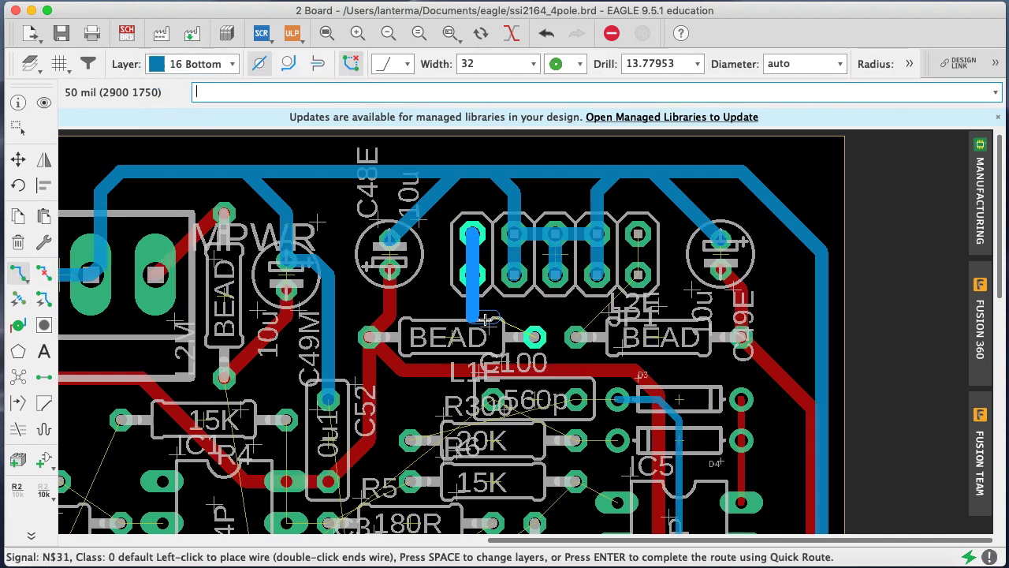
left_click(536, 337)
Route a 32 mil bottom-layer trace from L2E's left pad up to both of the power header's rightmost pins
left_click(575, 337)
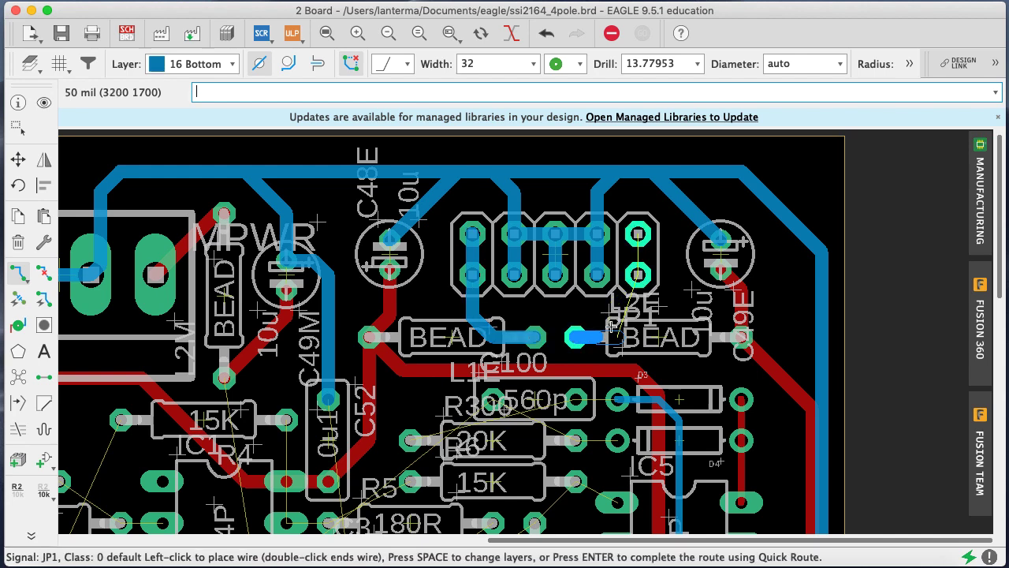
left_click(637, 315)
left_click(637, 272)
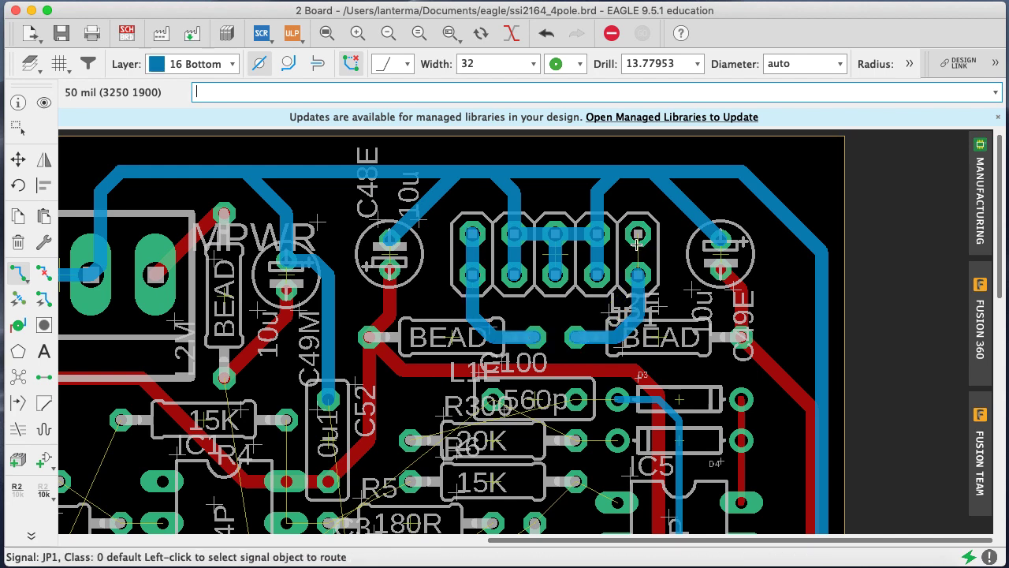
left_click(637, 244)
left_click(637, 273)
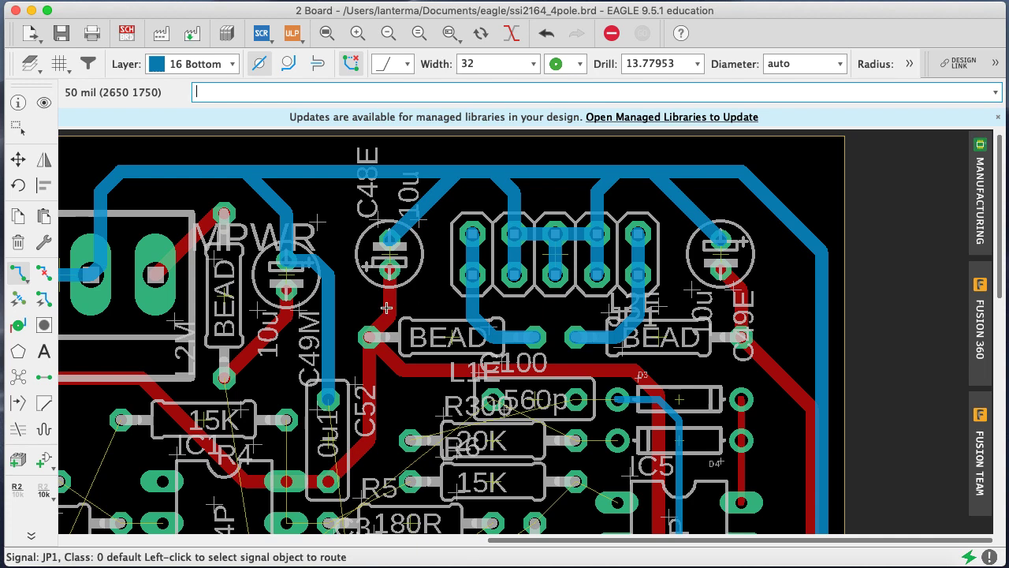
Rip up the top-layer V+ trace between C48E's lower pad and L1E's left pad
type("inv")
key("BackSpace")
key("BackSpace")
key("BackSpace")
type("ripup")
key("Return")
left_click(385, 309)
left_click(386, 295)
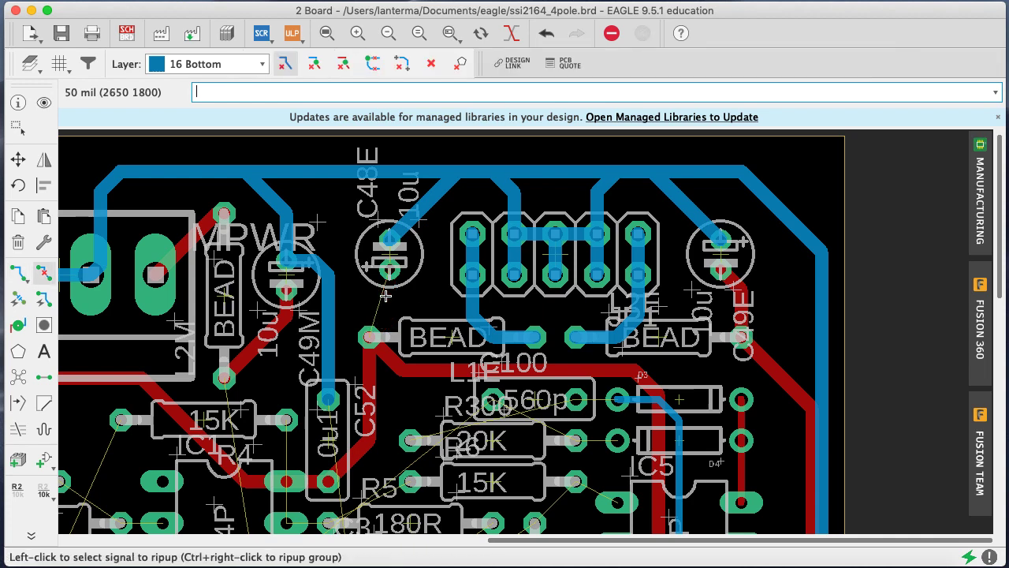
Reroute V+ from L1E's left pad up to C48E's lower pad as a 32 mil bottom-layer trace
left_click(18, 272)
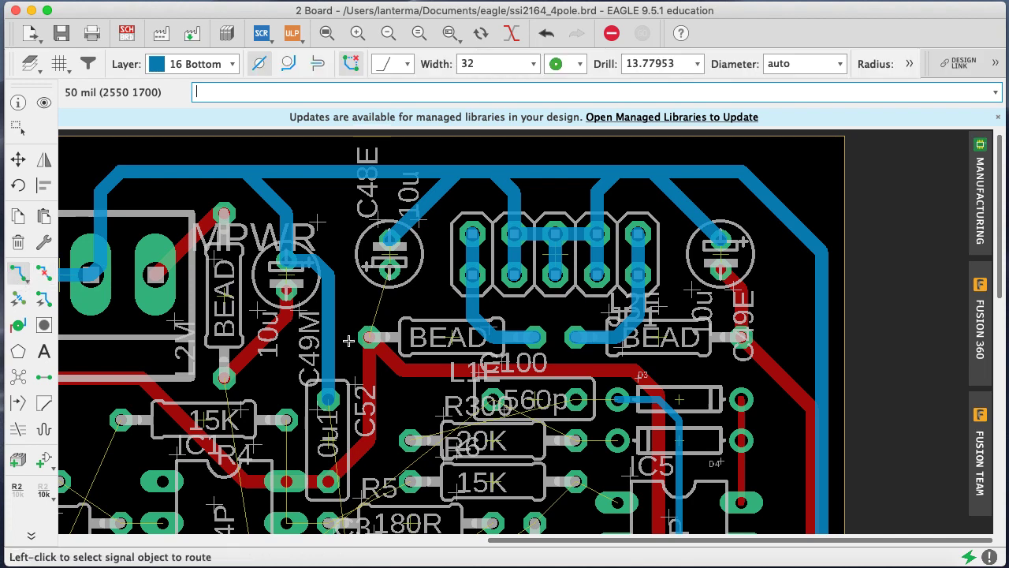
left_click(372, 321)
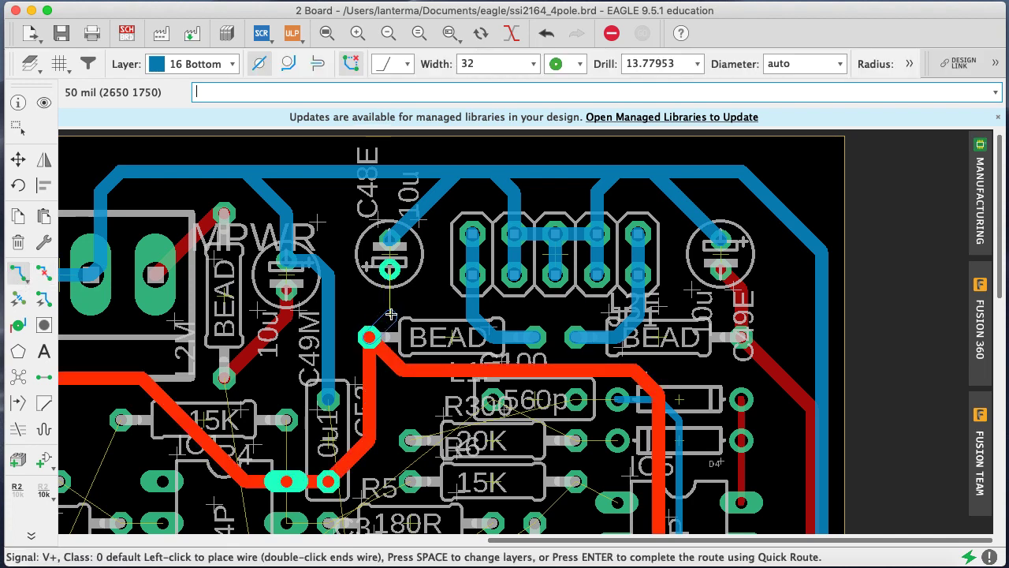
left_click(390, 314)
left_click(390, 272)
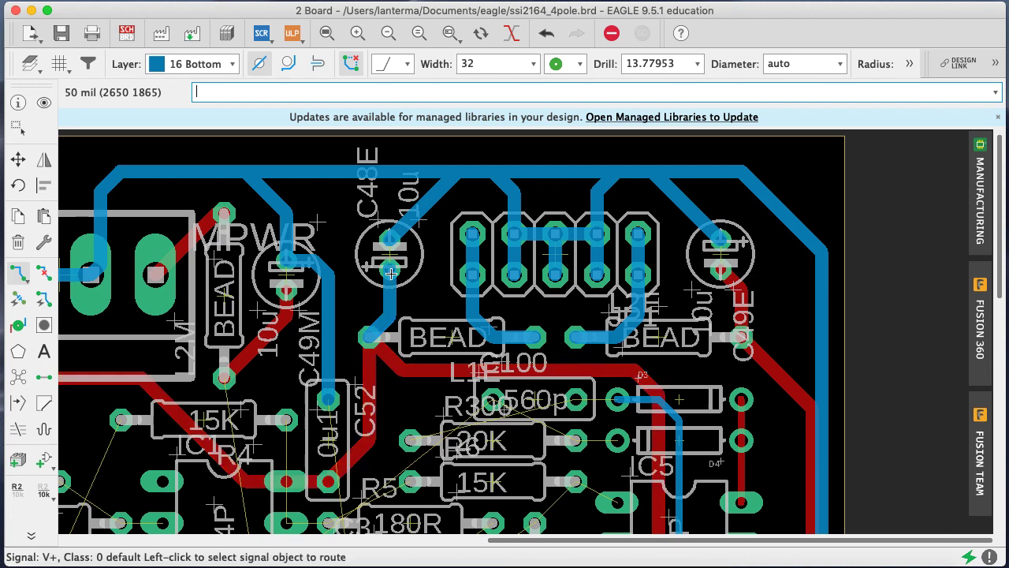
Save the board, highlight the V- net and rip up its top-layer trace between C49M's lower pad and L2M's lower pad
key("super+s")
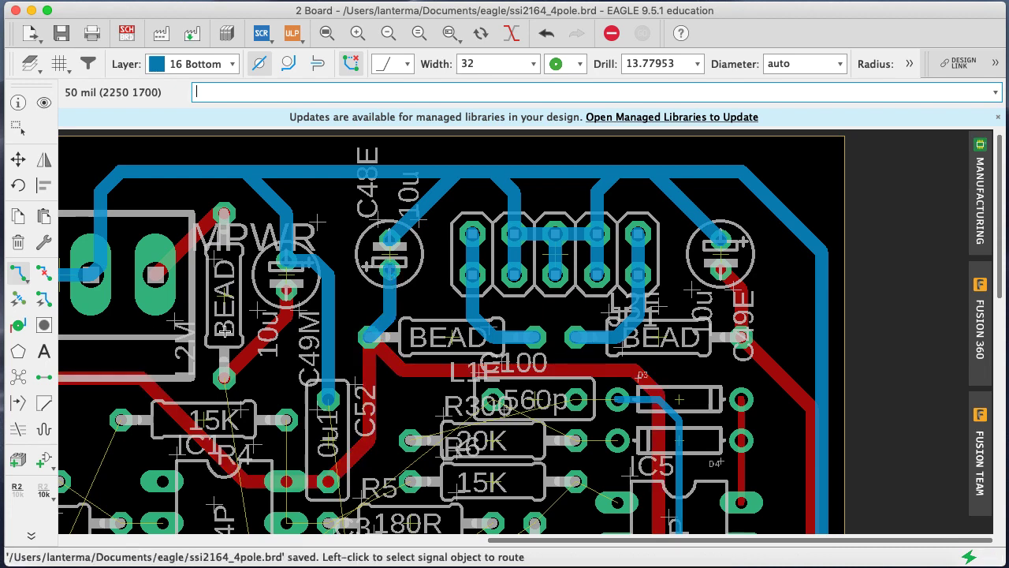
type("show")
key("Return")
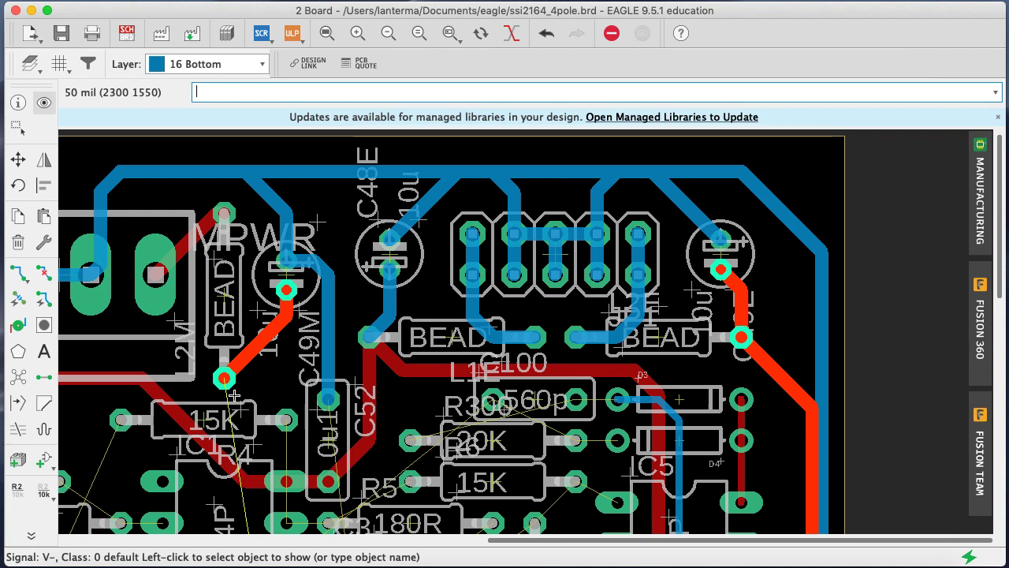
type("ripup")
key("Return")
left_click(239, 358)
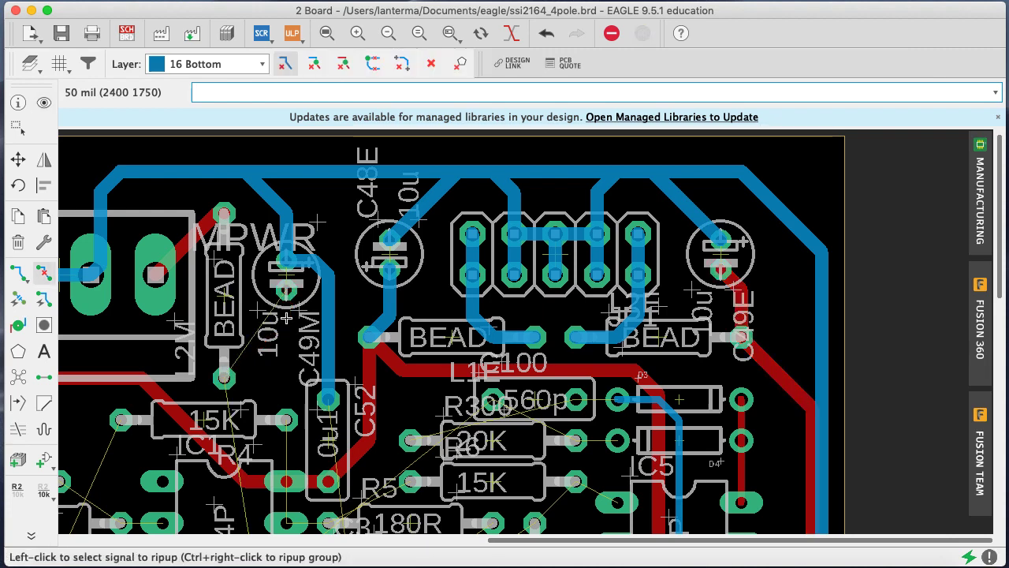
Route V- as a 32 mil trace on layer 1 Top from C49M's lower pad across to L2E's right pad
left_click(18, 272)
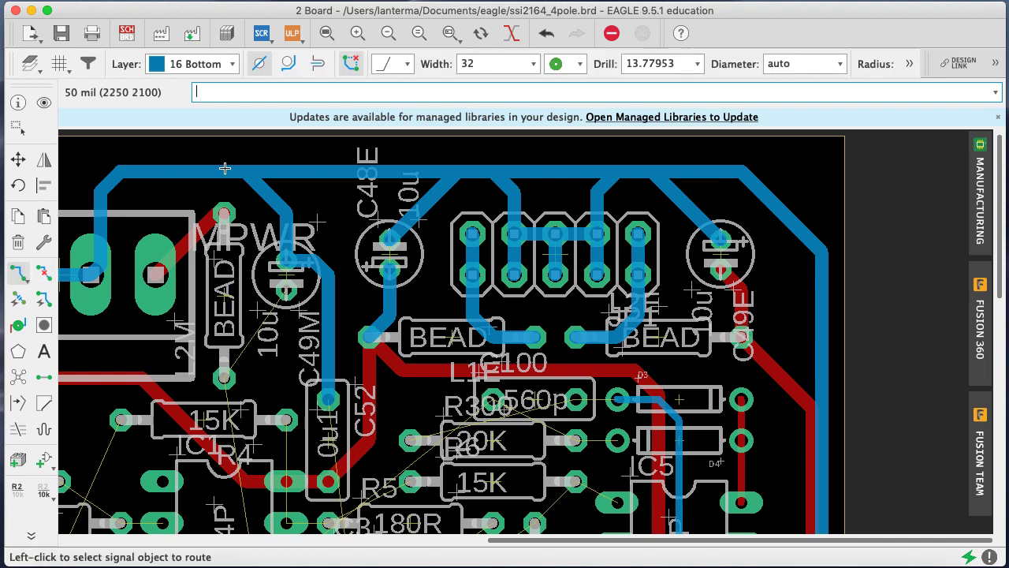
left_click(197, 64)
left_click(177, 41)
left_click(281, 297)
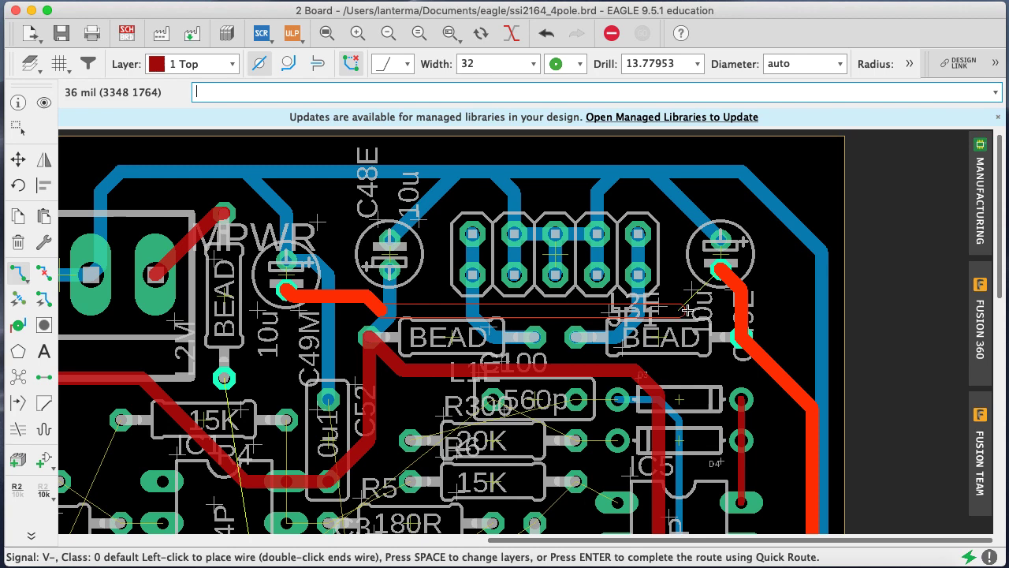
left_click(713, 312)
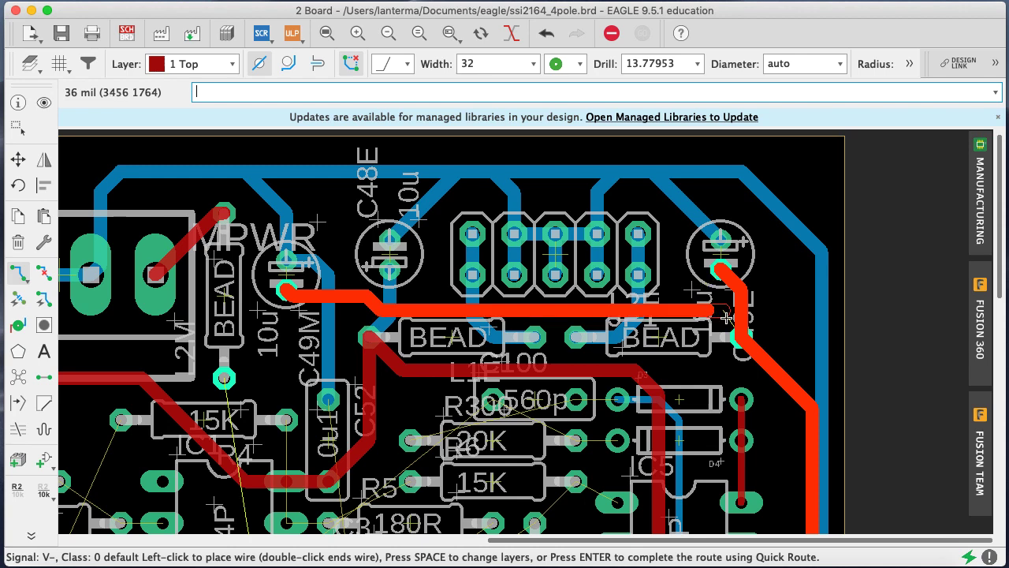
left_click(742, 339)
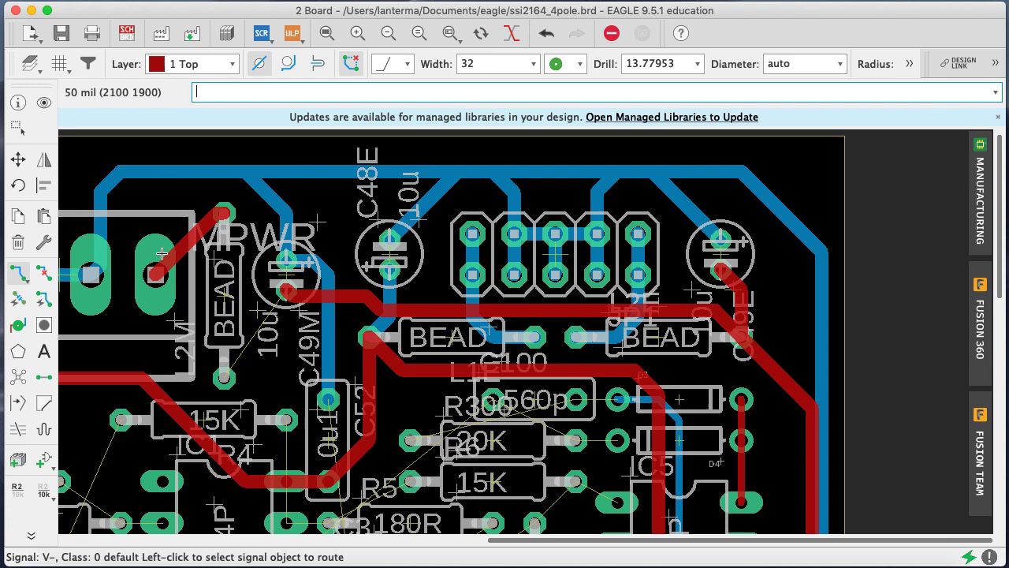
Move capacitors C48E and C49E up by 50 mil each
left_click(17, 159)
left_click(392, 253)
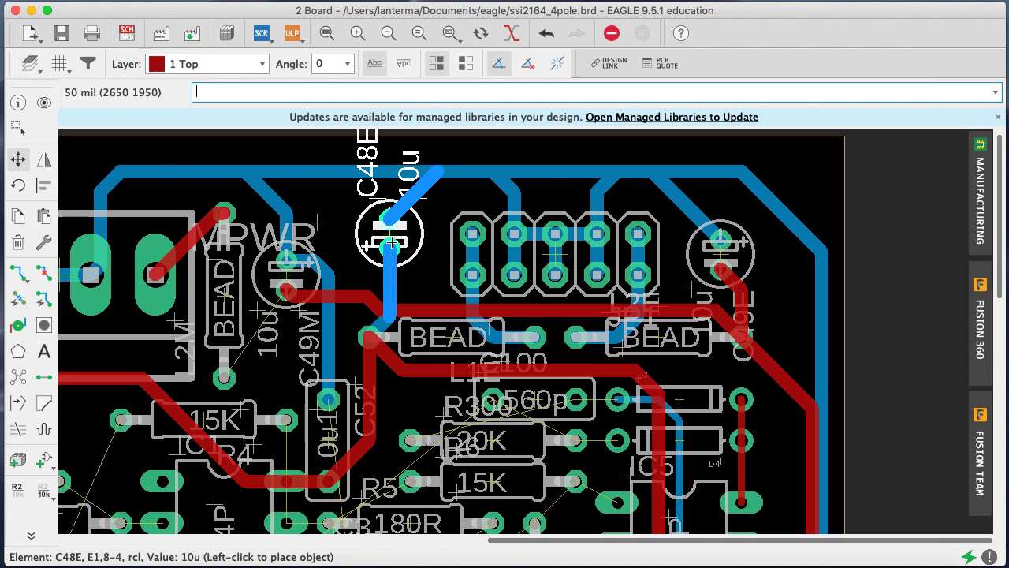
left_click(390, 234)
left_click(718, 260)
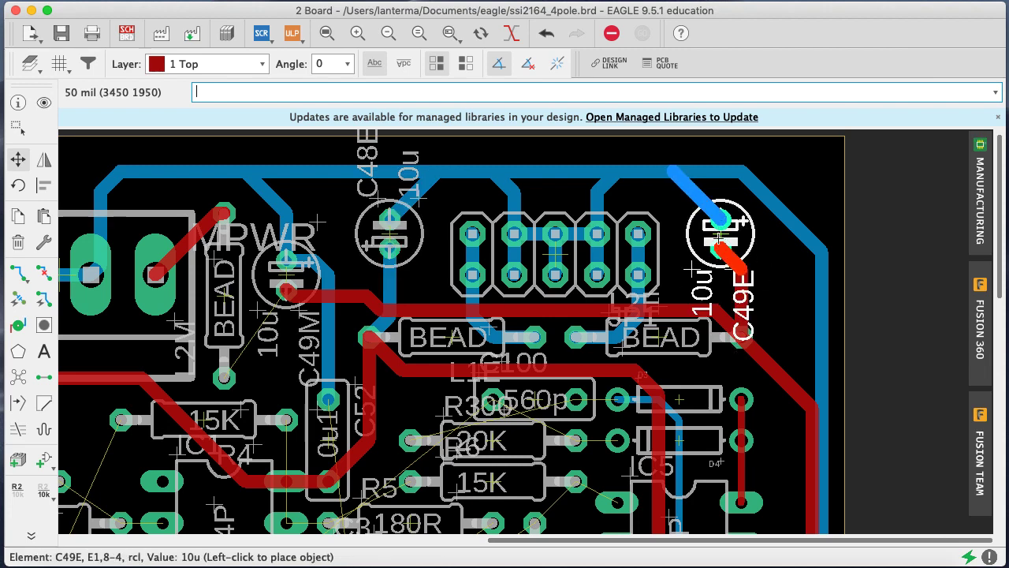
left_click(719, 237)
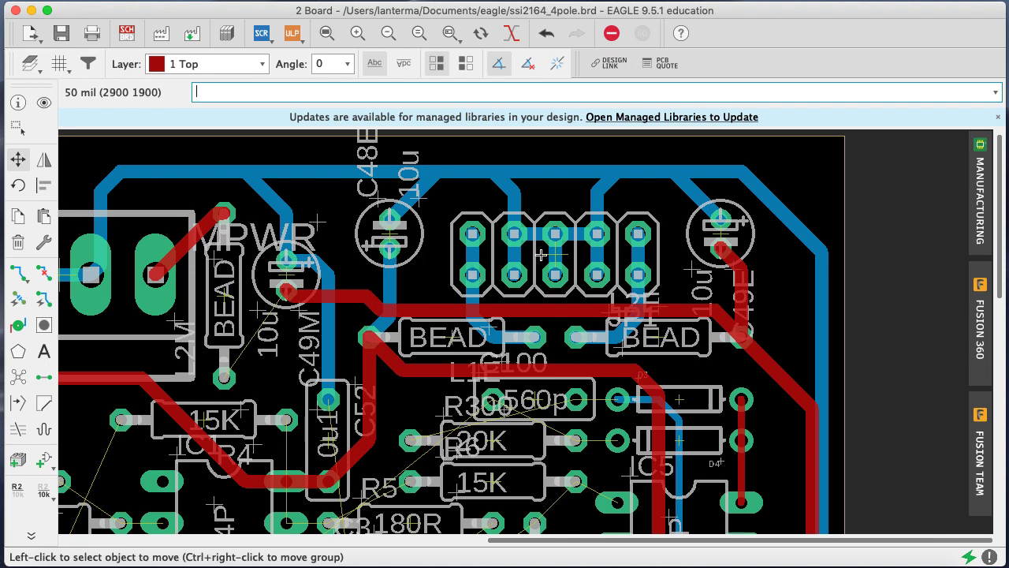
Shift the bend in the new V- trace about 100 mil right, past C48E's V+ trace, and save the board
left_click(377, 300)
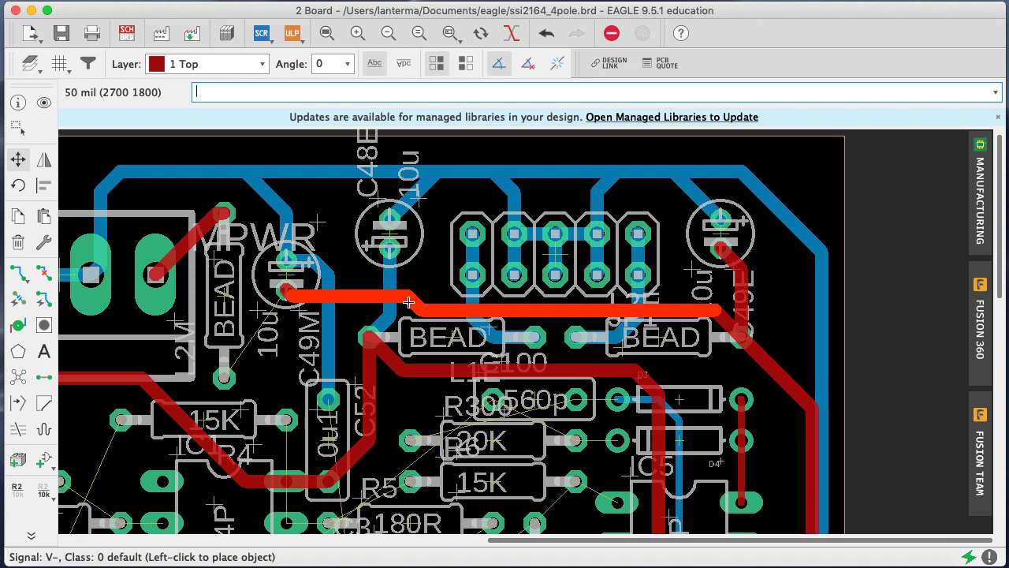
left_click(409, 302)
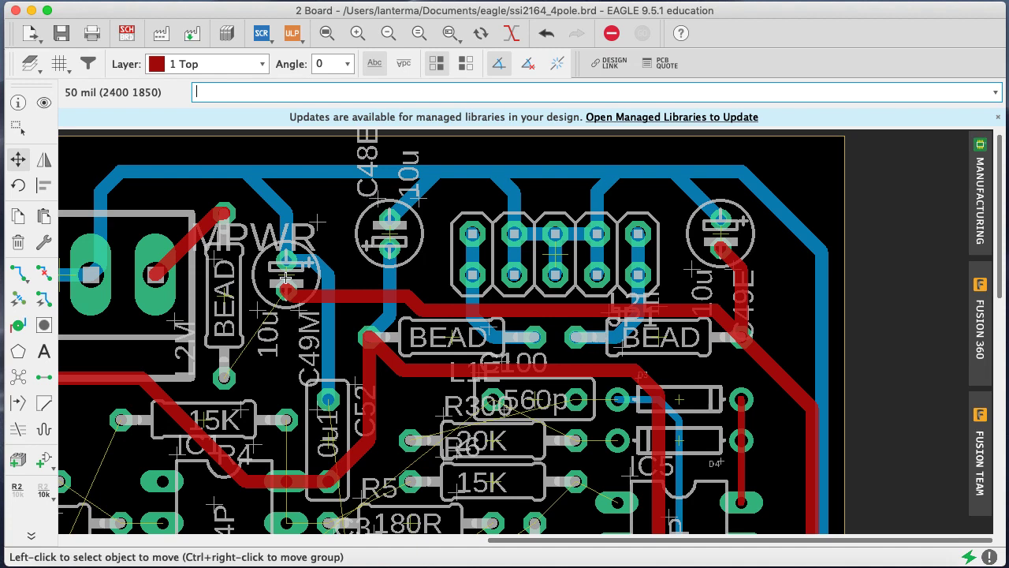
left_click(20, 167)
key("ctrl+s")
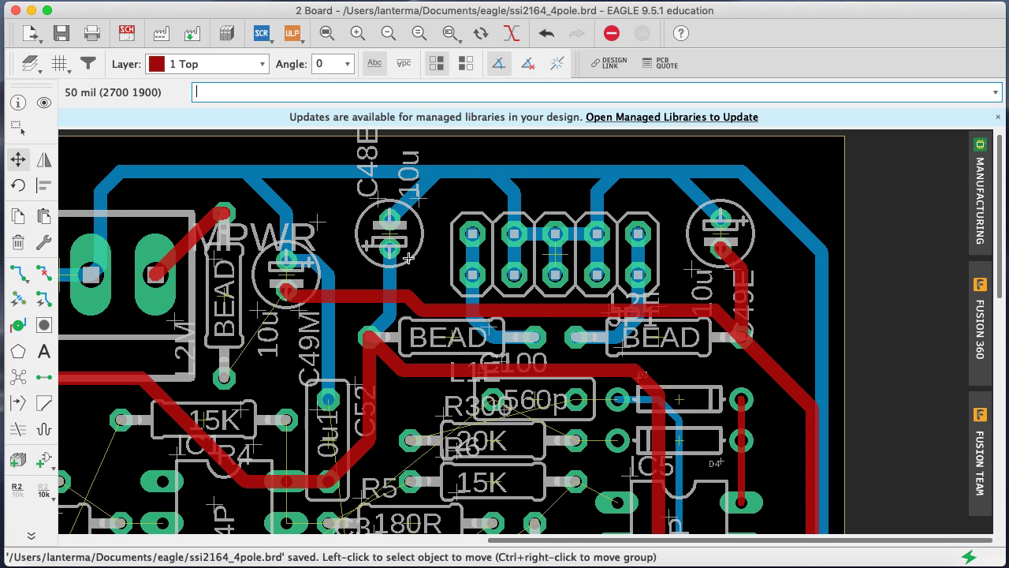
Route a 32 mil top-layer V- trace from L2M's lower pad up to C49M's lower pad
left_click(18, 273)
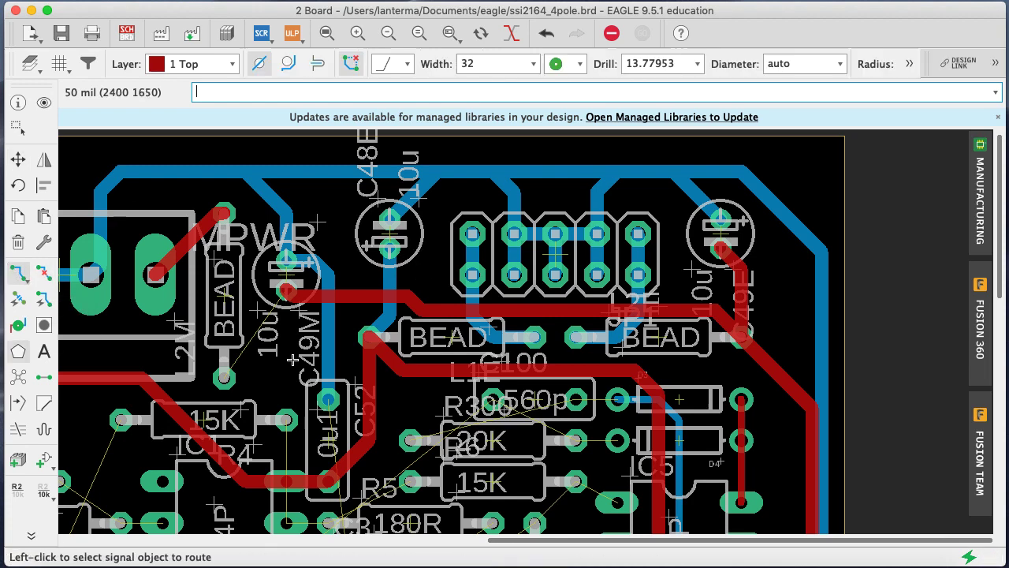
left_click(237, 357)
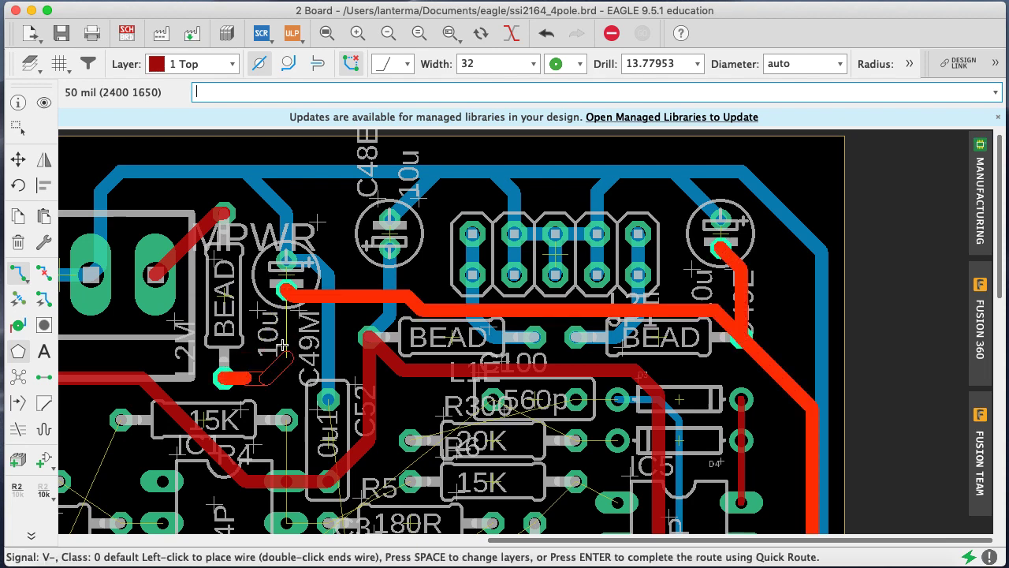
left_click(287, 336)
left_click(285, 293)
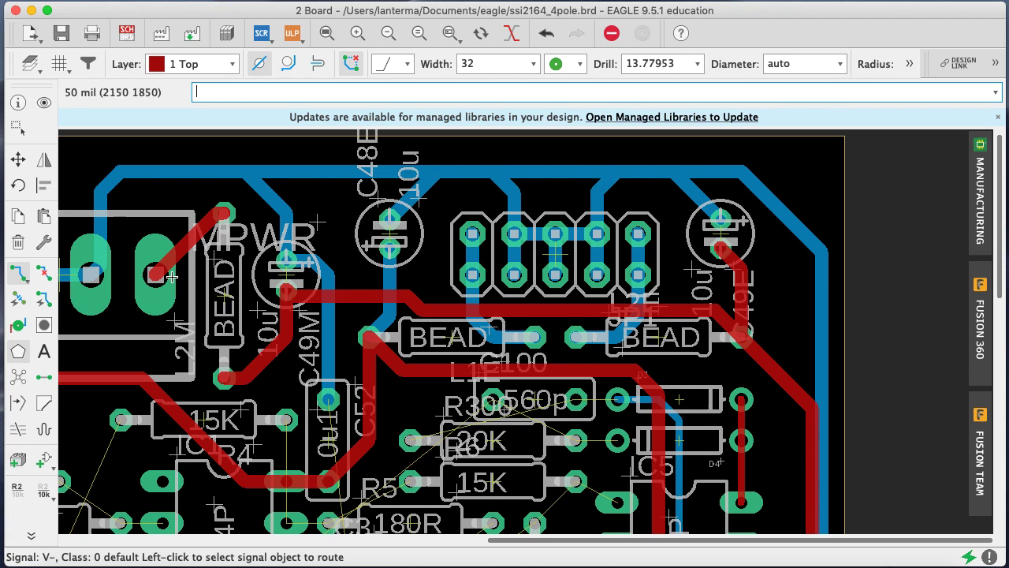
Highlight the V- net to check its routing, and save the board
type("show v-")
key("Return")
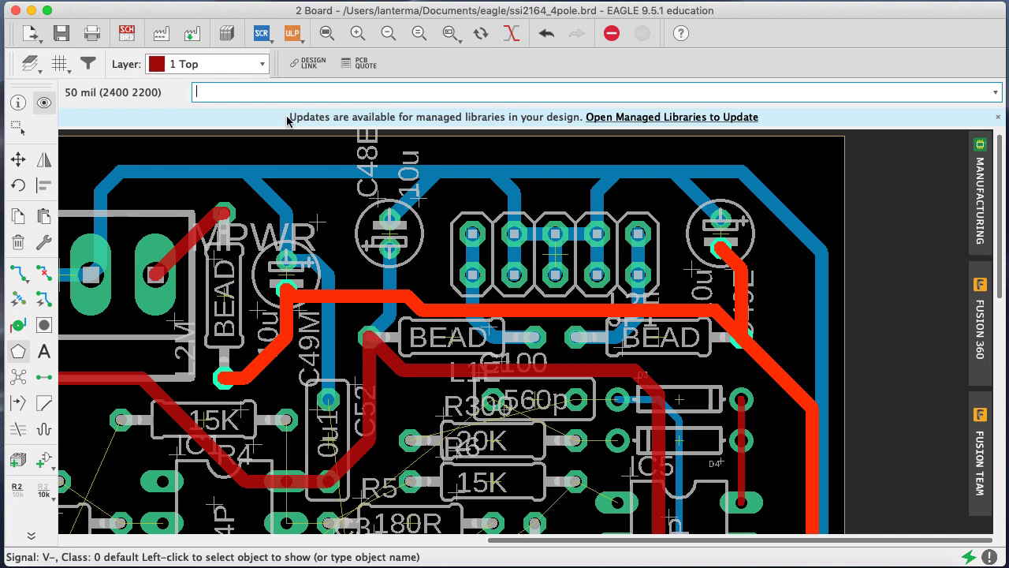
left_click(388, 33)
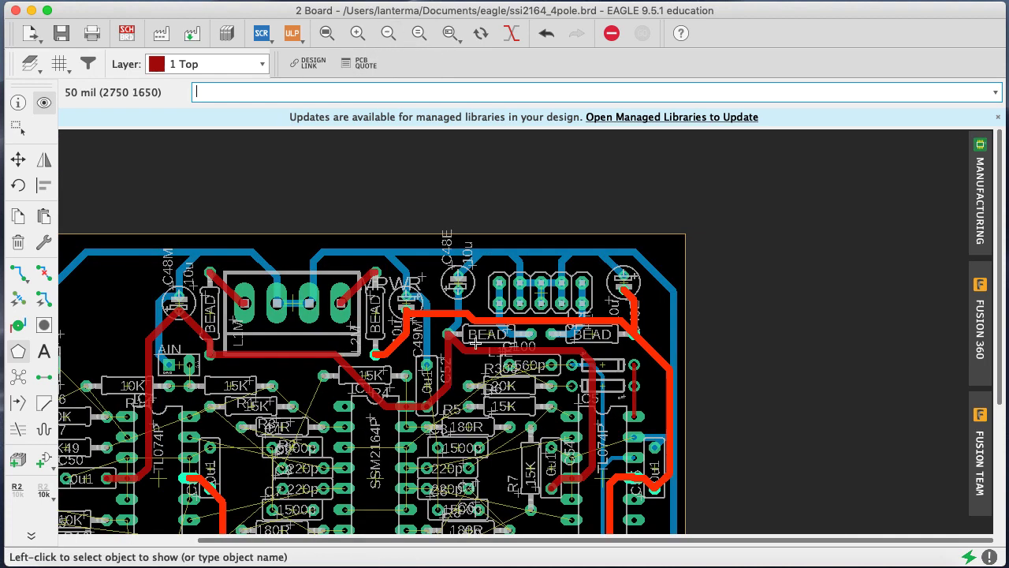
key("super+s")
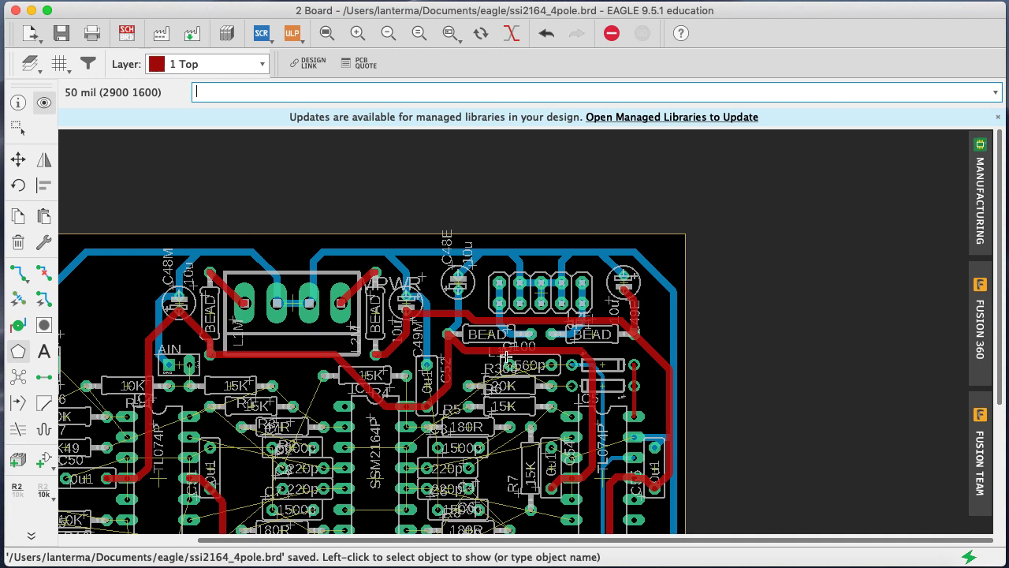
Recalculate the ratsnest and highlight the V- net again
type("rats")
key("Return")
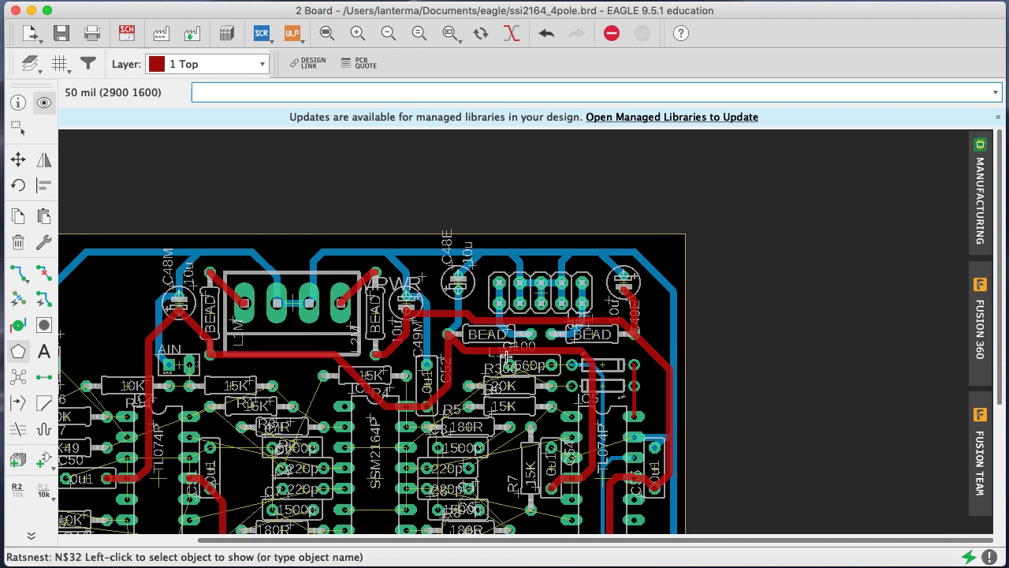
type("show v")
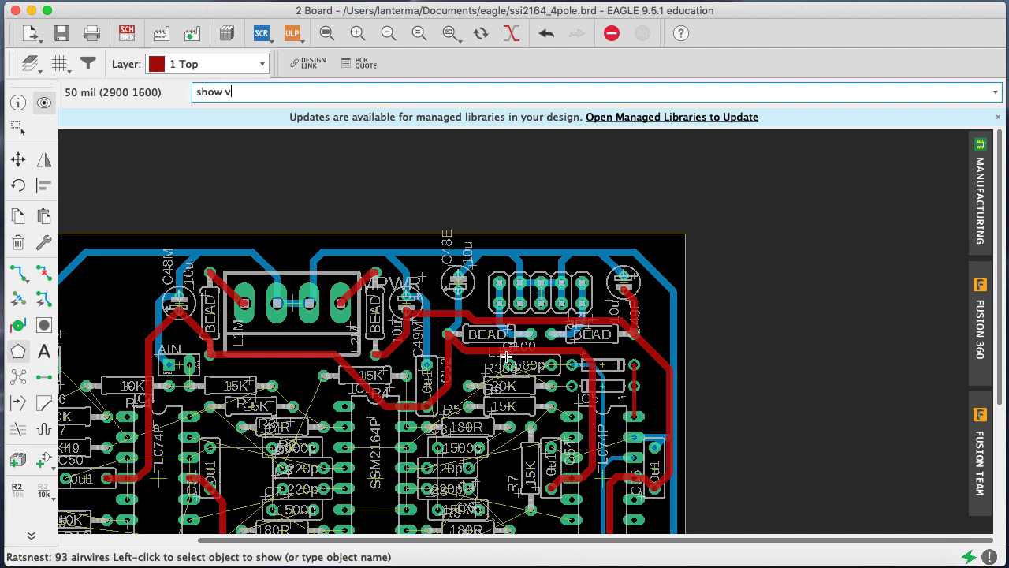
type("-")
key("Return")
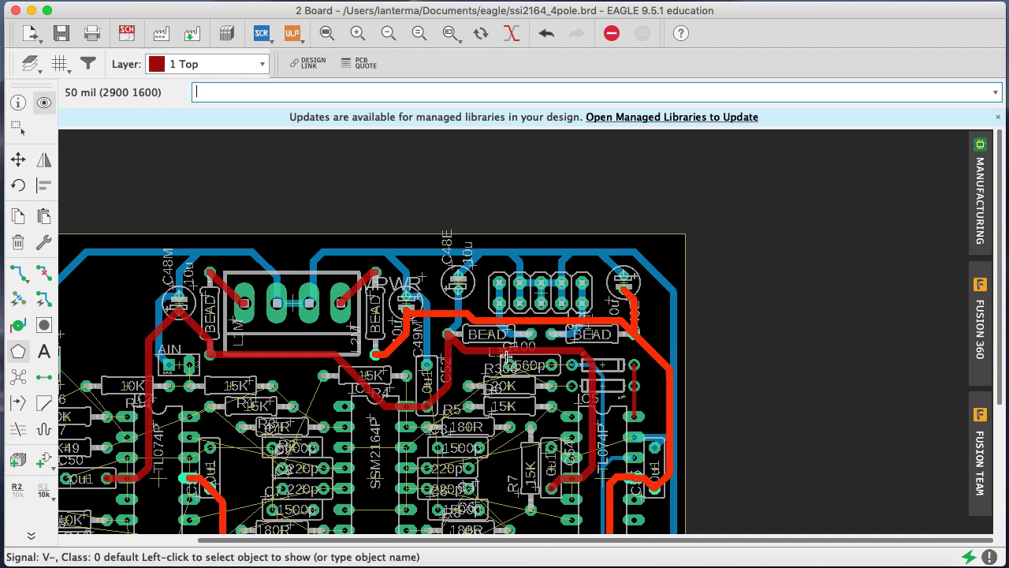
Highlight the V+ net across the whole board, and save the board
left_click(387, 31)
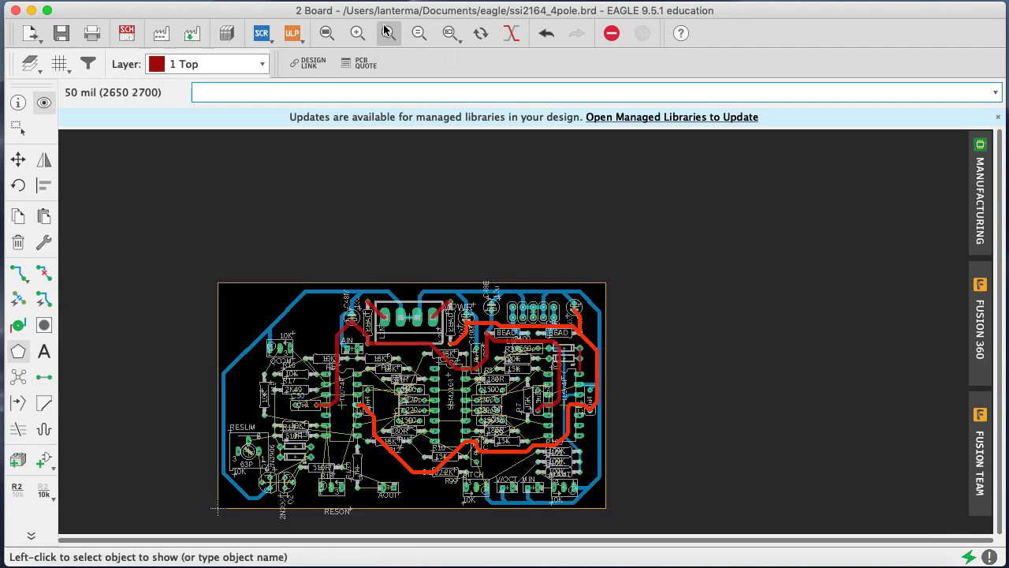
type("show v+")
key("Return")
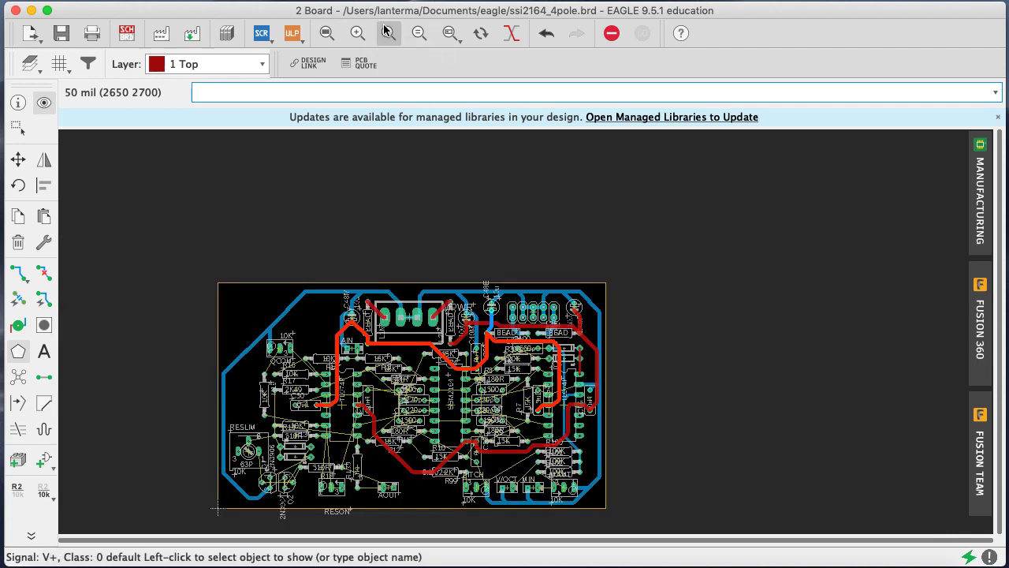
key("super+s")
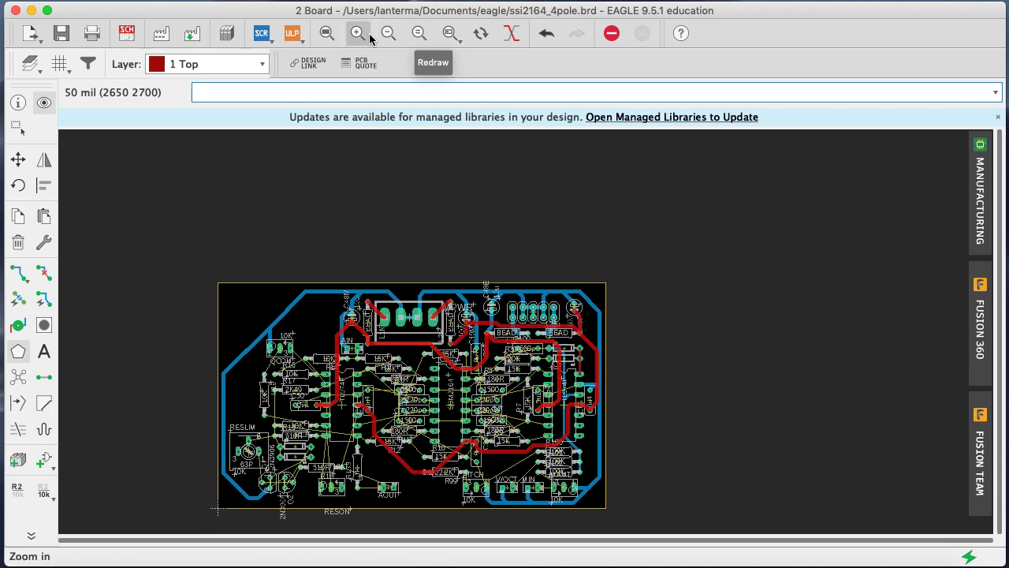
left_click(334, 36)
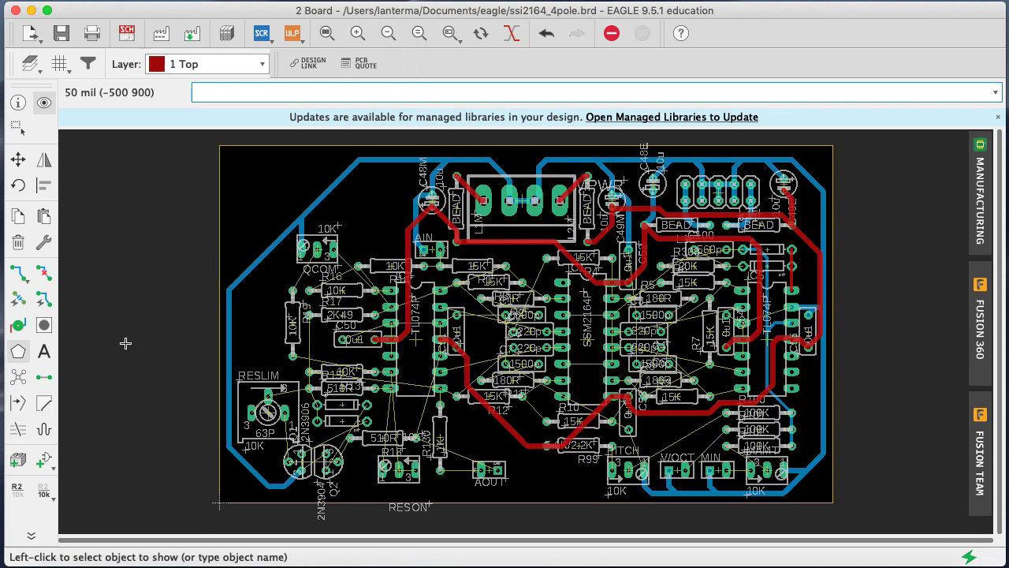
Start the Route command with layer 16 Bottom as the routing layer
left_click(17, 272)
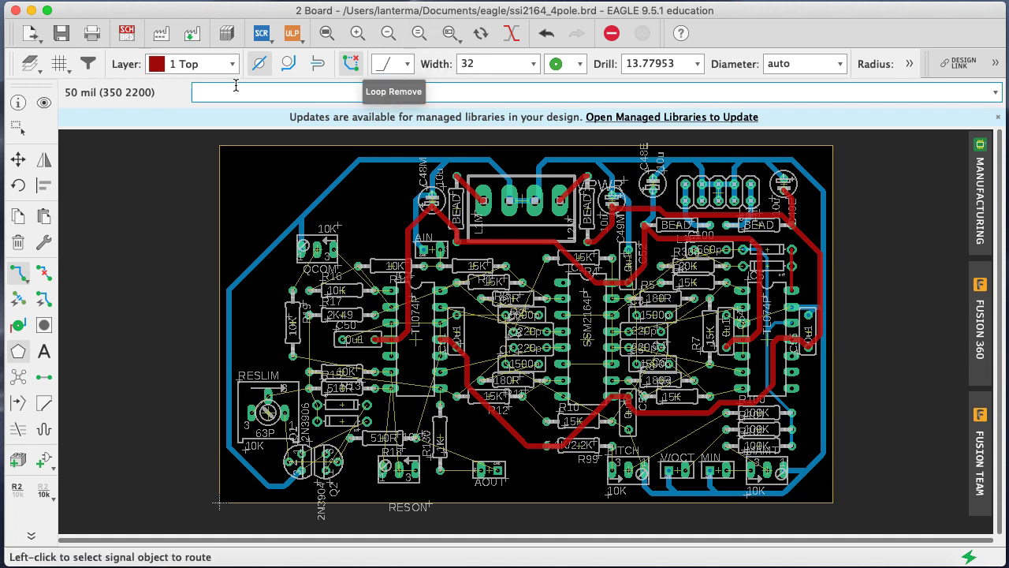
left_click(216, 69)
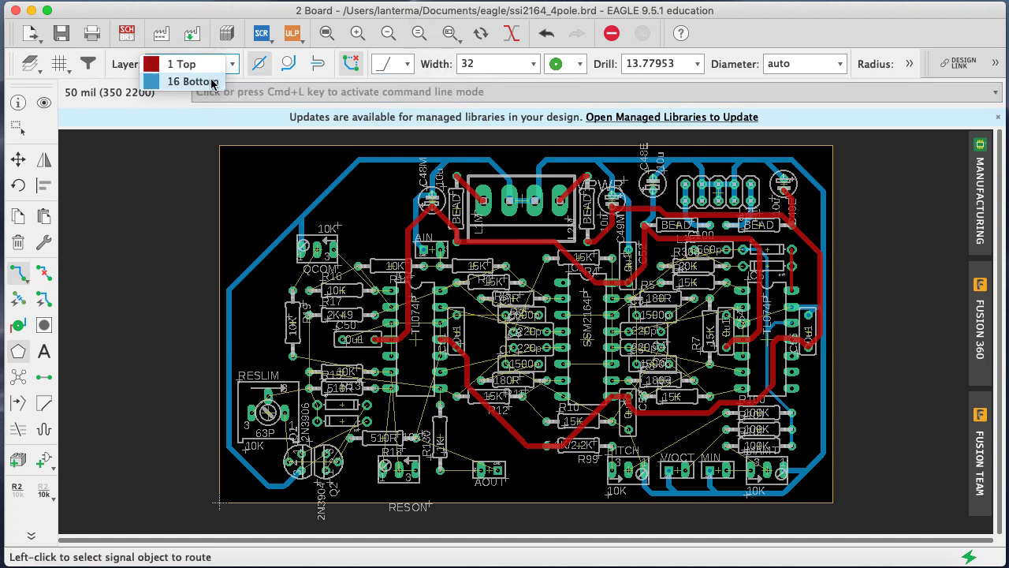
left_click(211, 82)
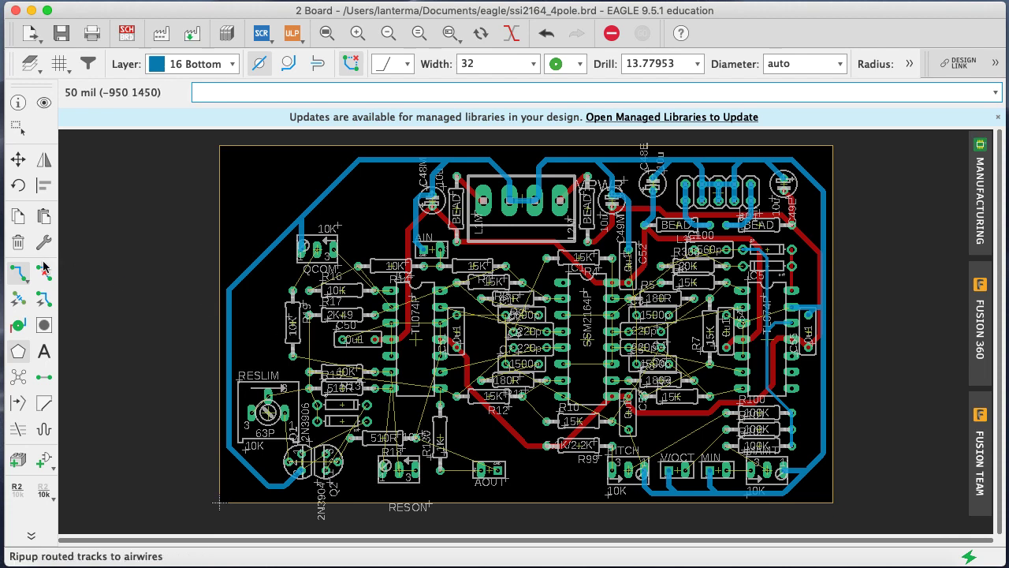
Try a 32 mil bottom-layer trace from the lower pad of the vertical resistor beside AOUT to AOUT's left pad, and undo it
left_click(24, 277)
left_click(66, 298)
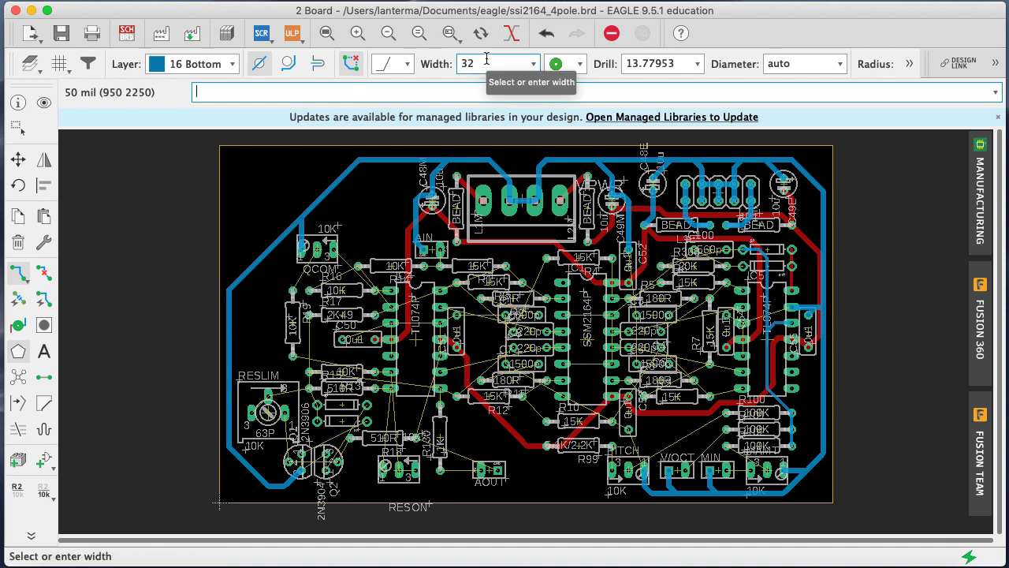
left_click(451, 33)
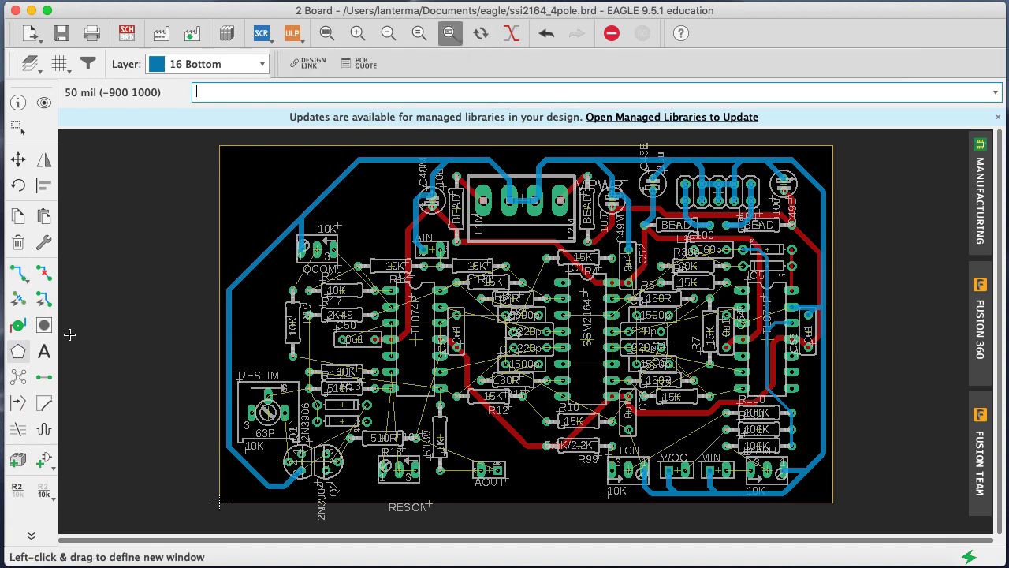
left_click(18, 272)
left_click(449, 467)
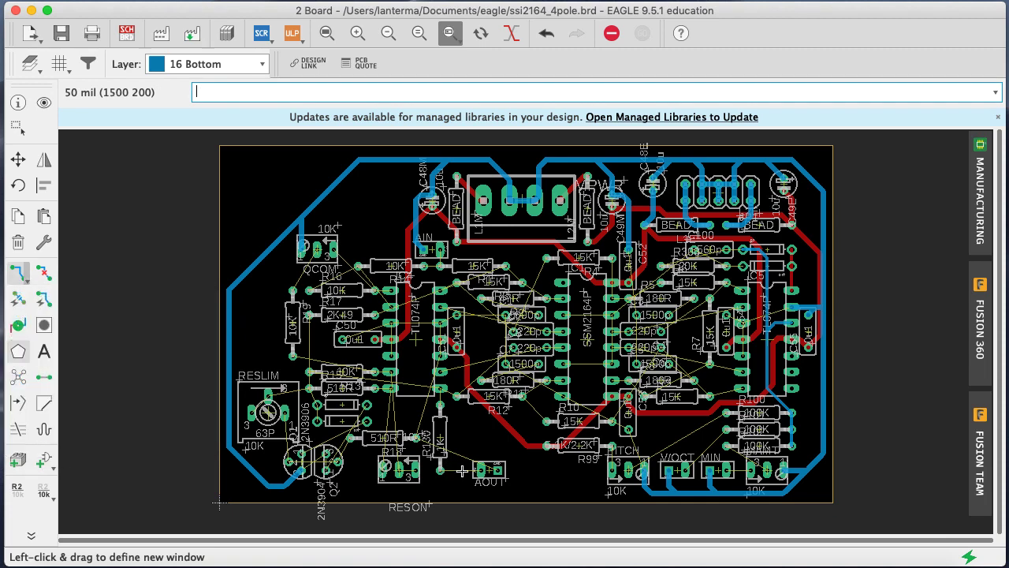
left_click(19, 271)
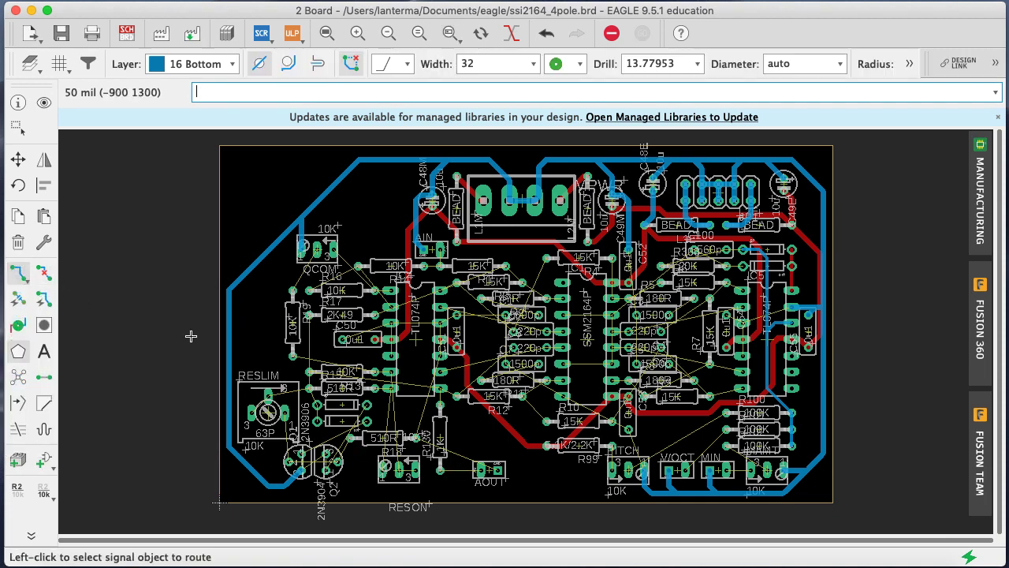
left_click(440, 470)
left_click(479, 470)
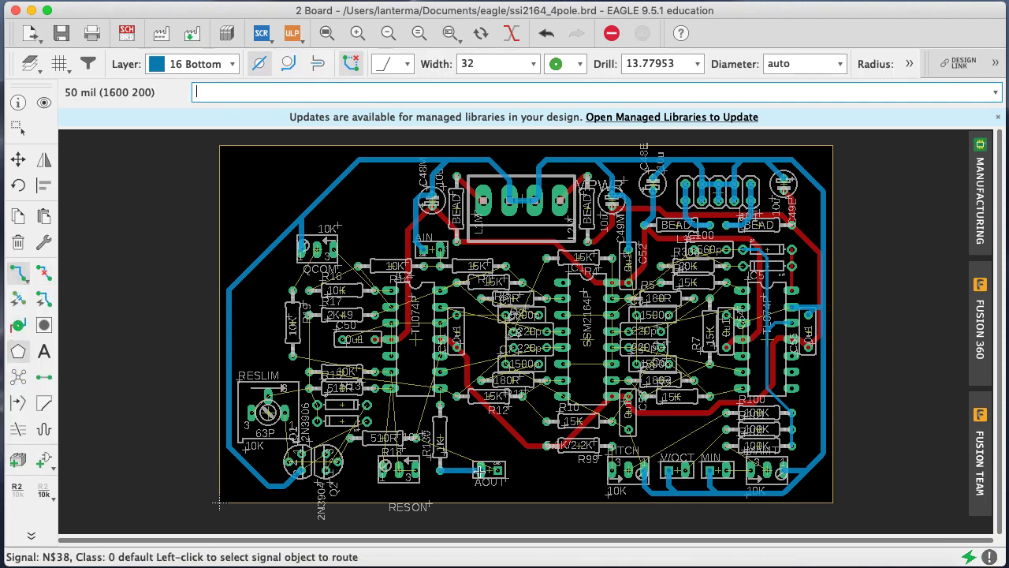
key("super+z")
Open the routing width for editing
double_click(473, 64)
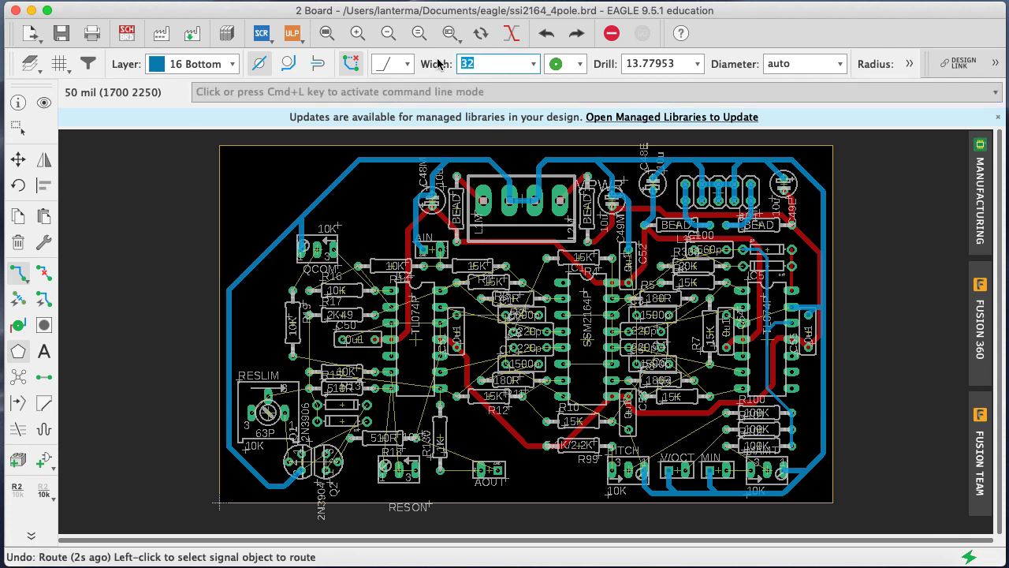
Set the trace width to 16 and route the lower pad of the 1K resistor R130 to the AOUT signal pad
type("16")
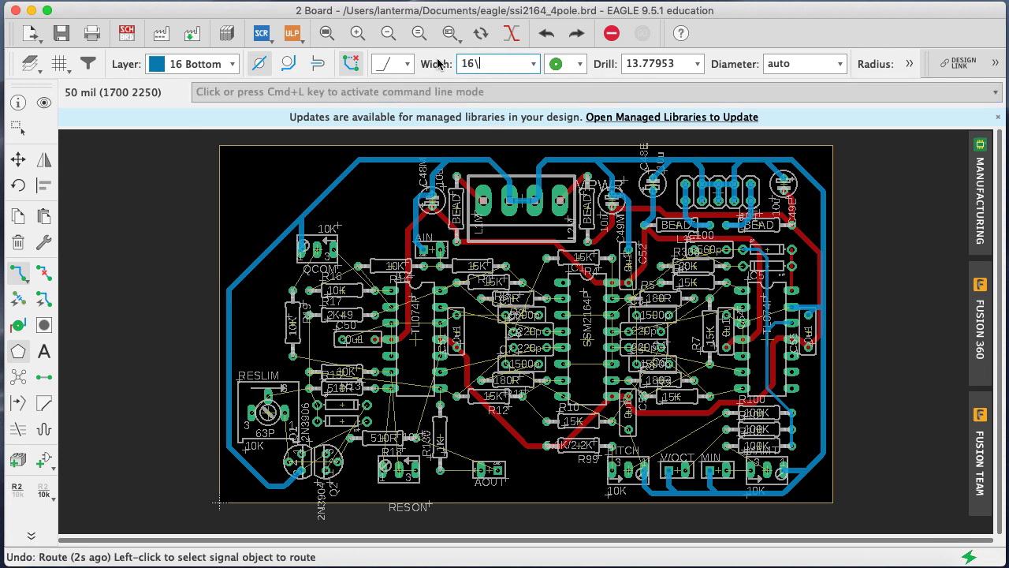
left_click(440, 470)
left_click(481, 470)
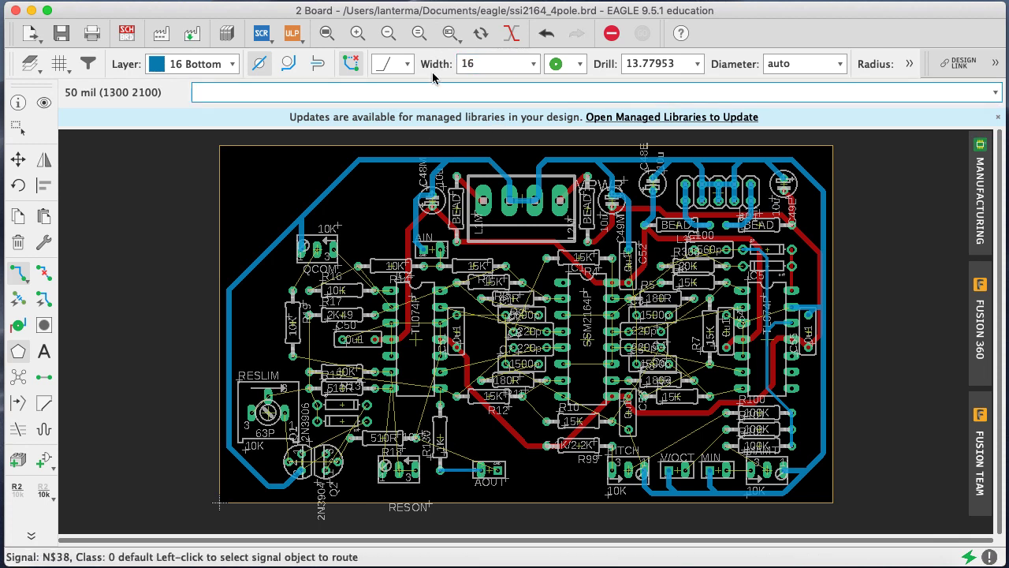
left_click(450, 33)
left_click_drag(463, 410, 365, 257)
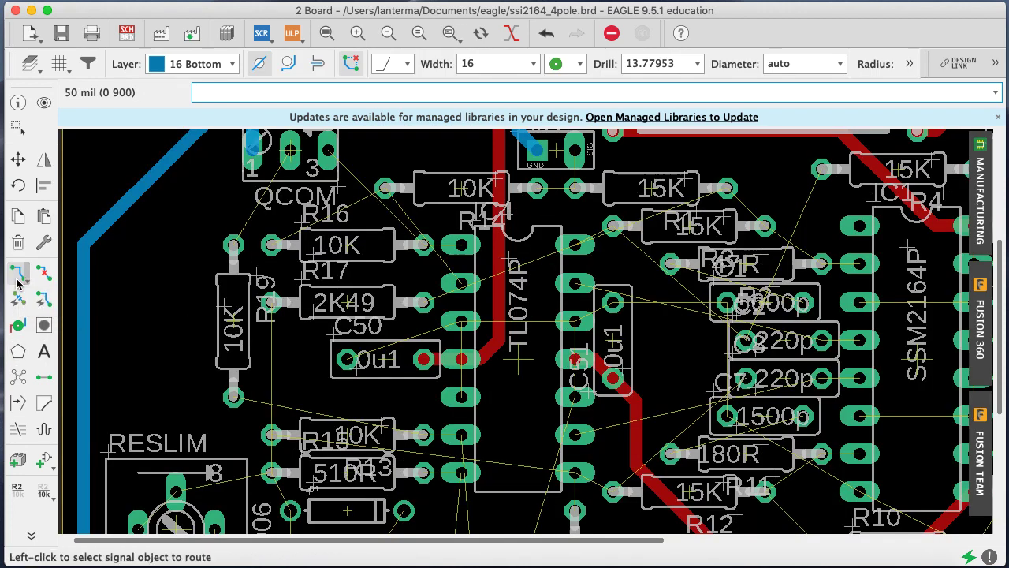
type("show")
key("BackSpace")
key("BackSpace")
key("BackSpace")
type("how")
key("BackSpace")
key("BackSpace")
key("BackSpace")
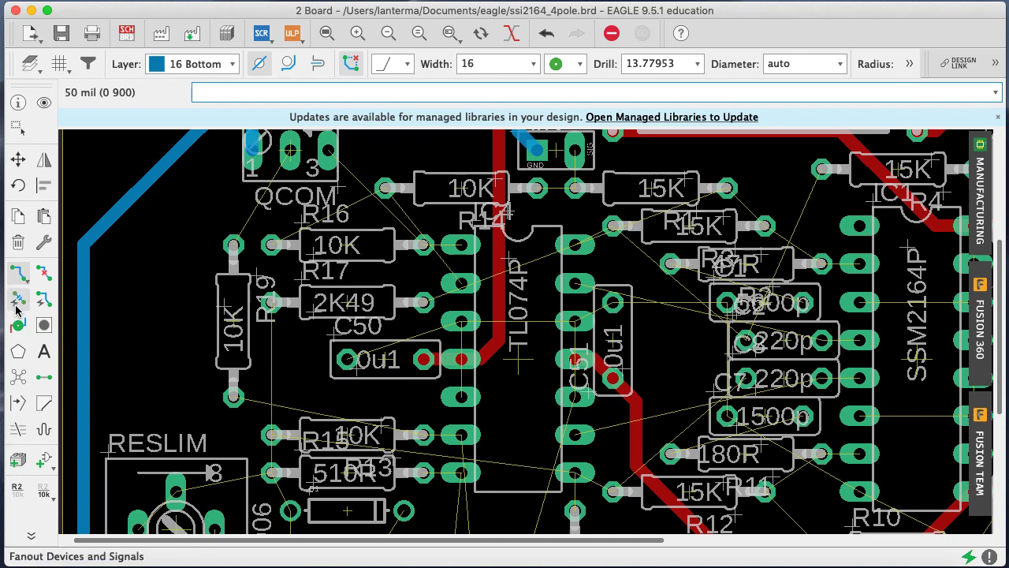
Route the right pad of the 10K resistor R16 and pin 3 of QCOM to the upper-left pin of the TL074P
left_click(448, 244)
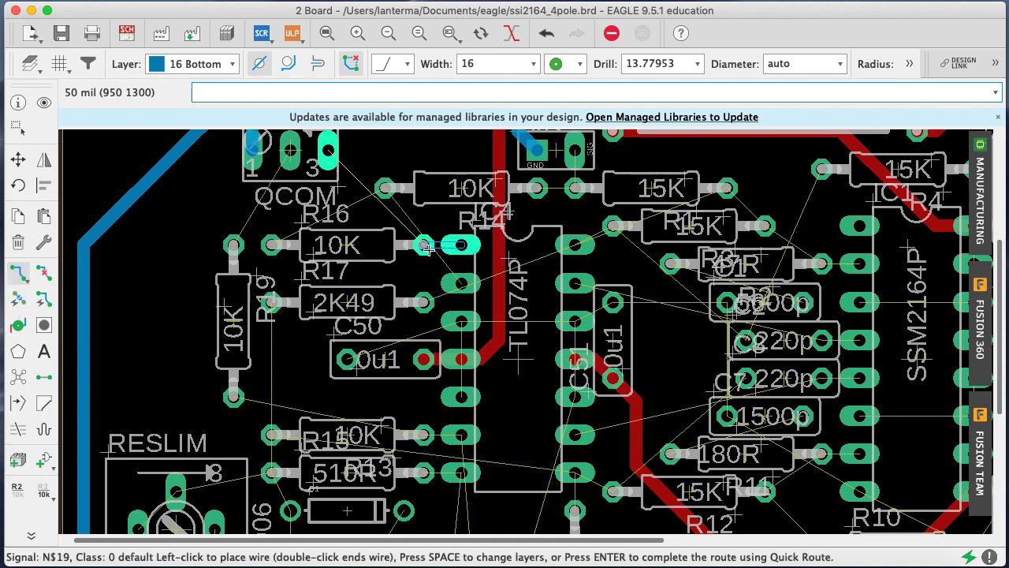
left_click(424, 245)
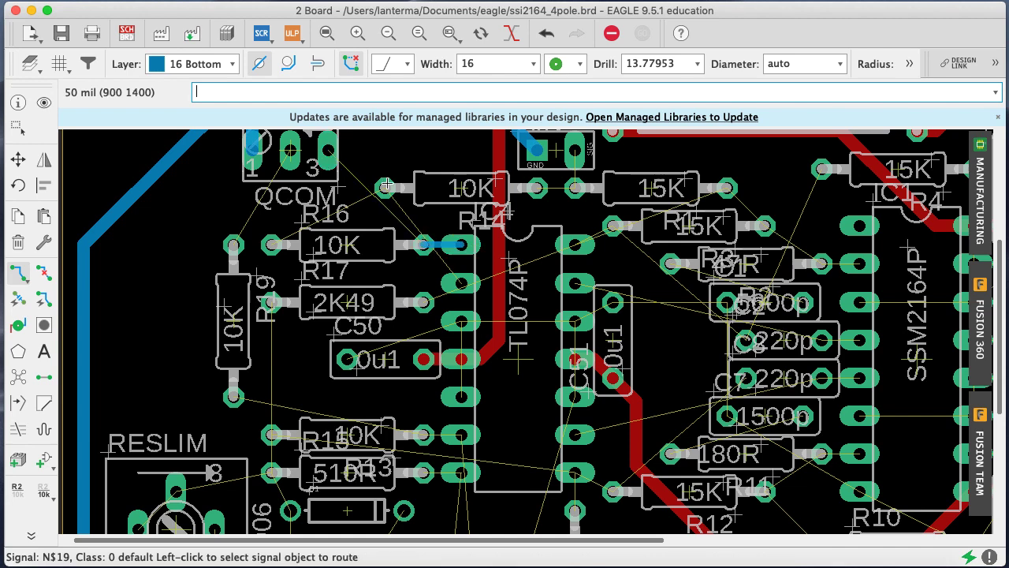
left_click(347, 169)
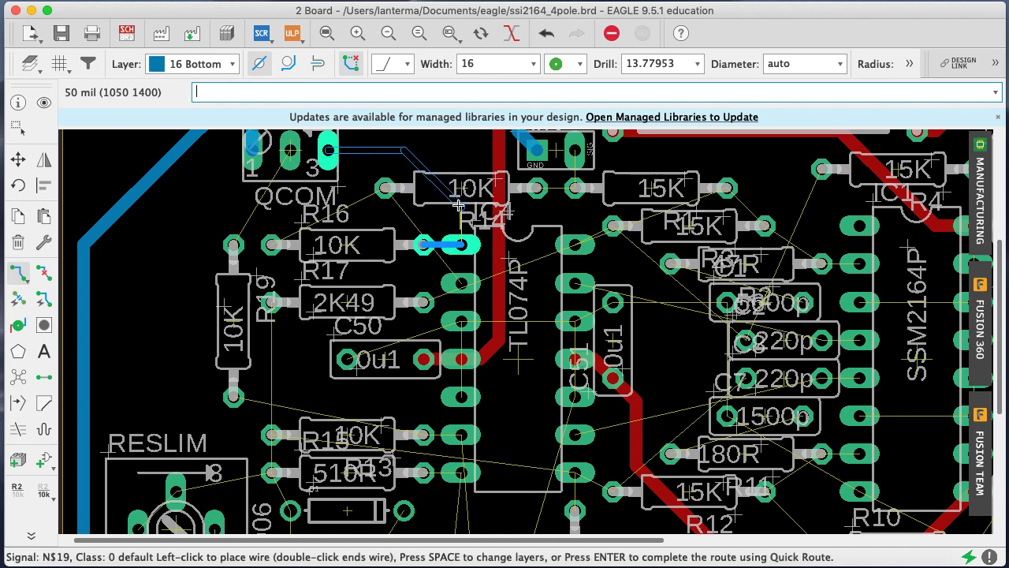
left_click(461, 207)
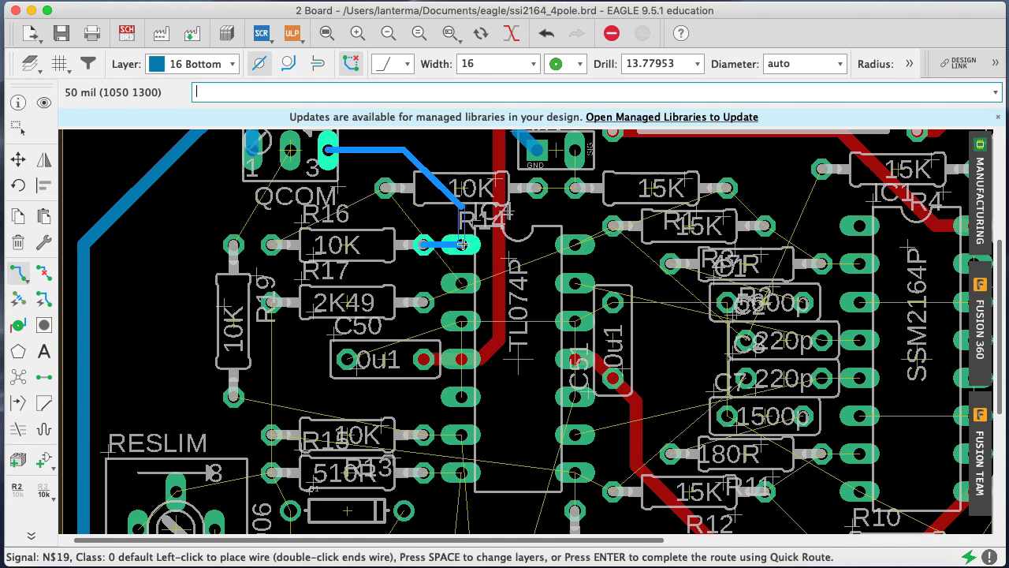
left_click(462, 245)
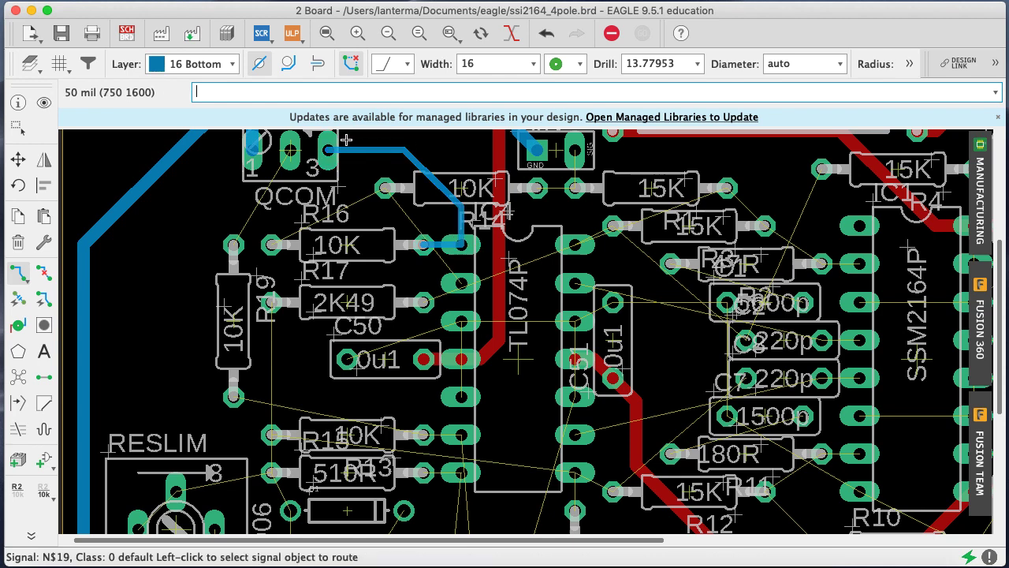
Route the TL074P's upper-right pin to the left pad of the nearest 15K resistor, and highlight the GND signal
left_click(585, 233)
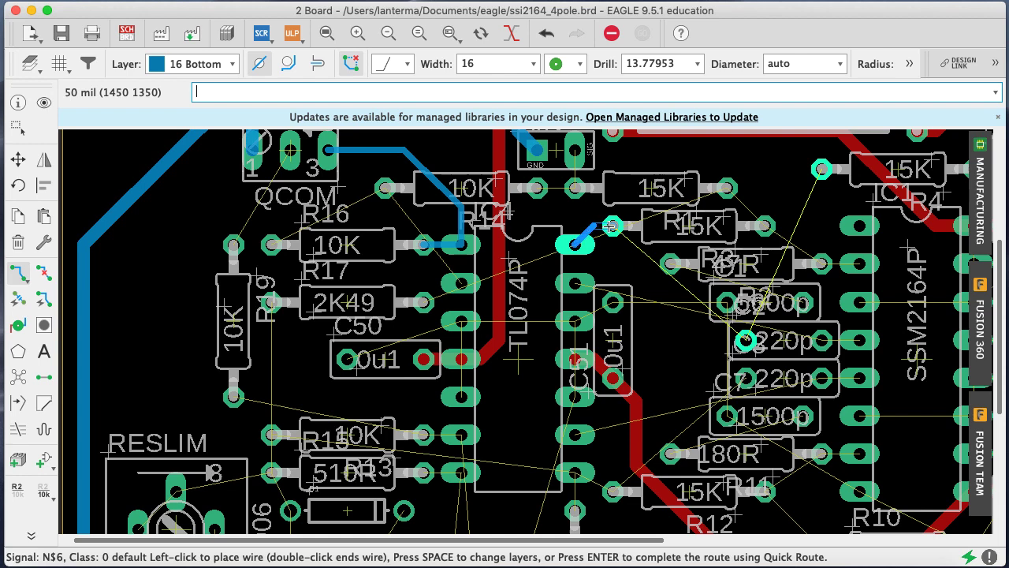
left_click(611, 227)
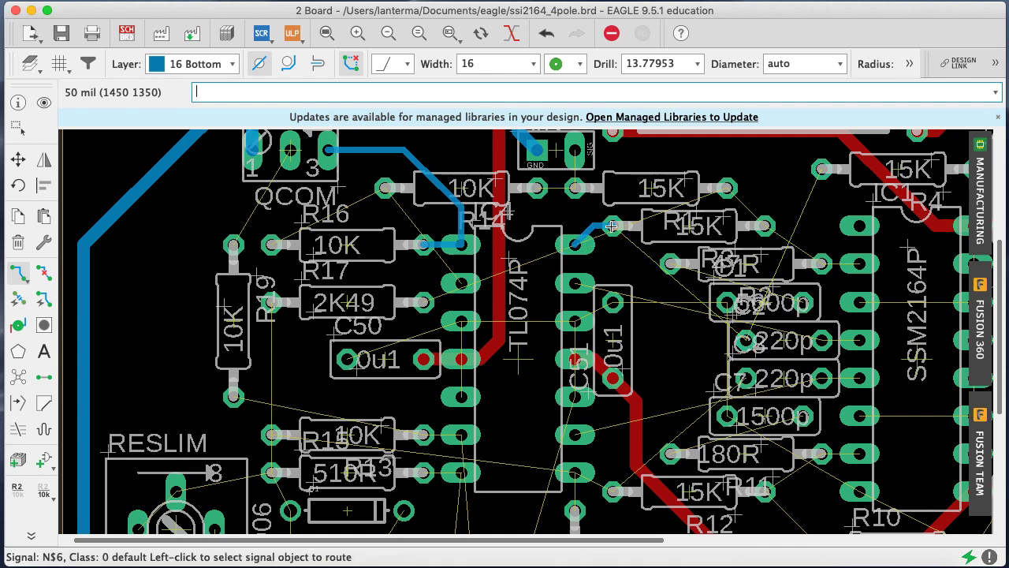
type("show gnd")
key("Return")
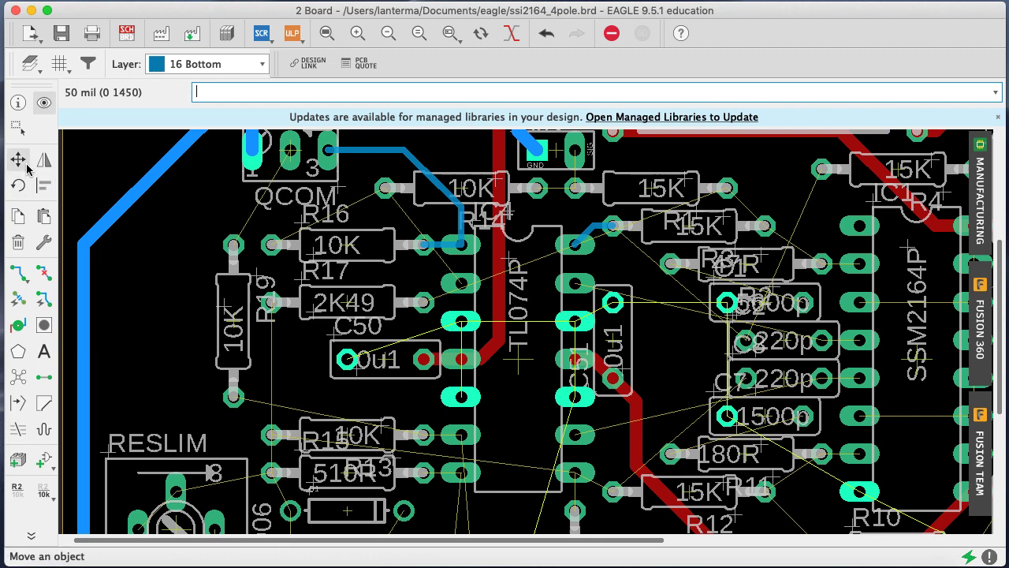
Route the right pads of the two 220p capacitors to the adjacent SSM2164P pins on the bottom layer
left_click(17, 272)
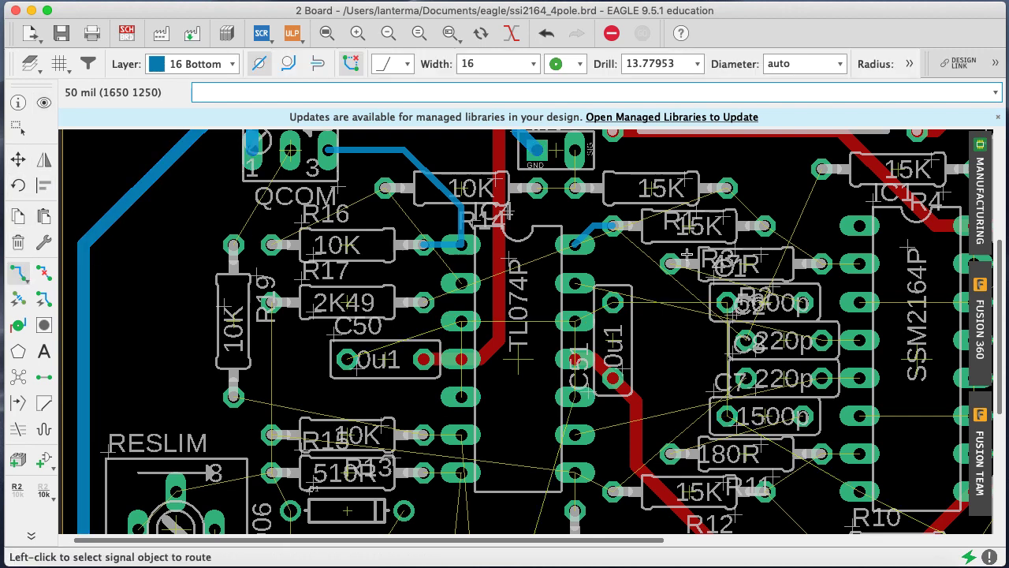
left_click(825, 341)
left_click(860, 340)
left_click(823, 378)
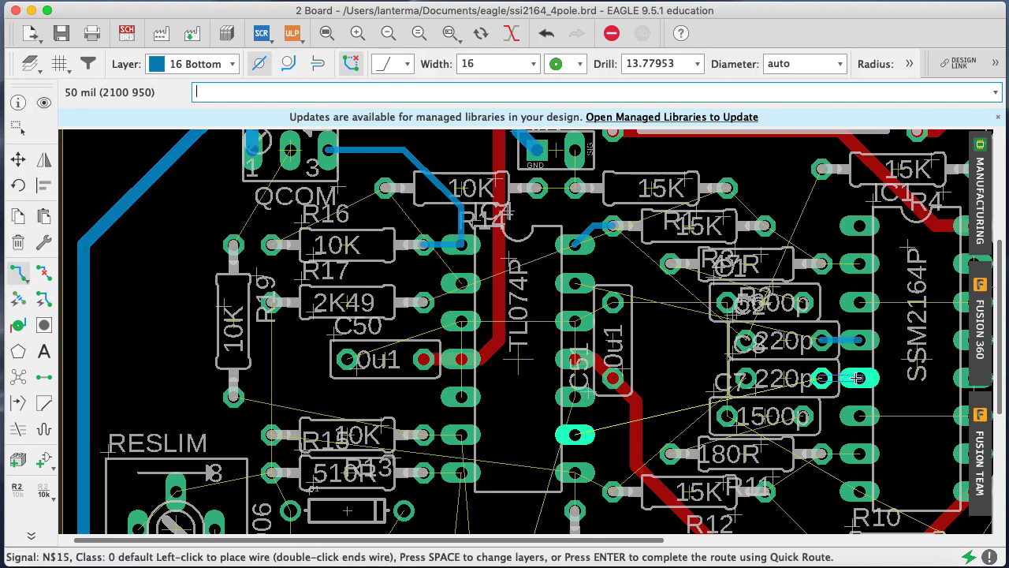
left_click(859, 379)
Extend the 15K resistor's trace to the upper 220p capacitor's left pad, and join the 15K resistor at the SSM2164P's upper left to it
left_click(615, 228)
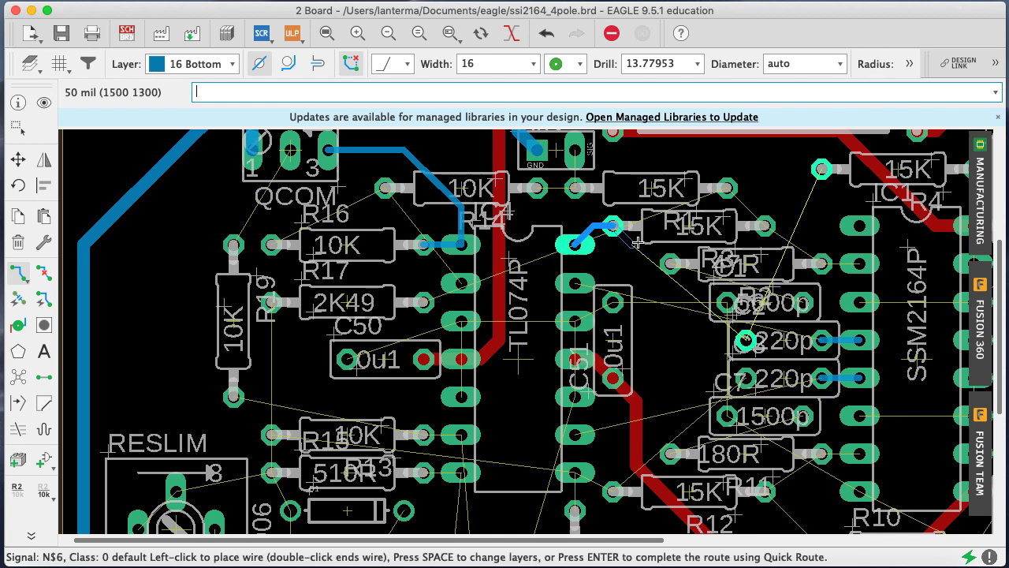
left_click(760, 266)
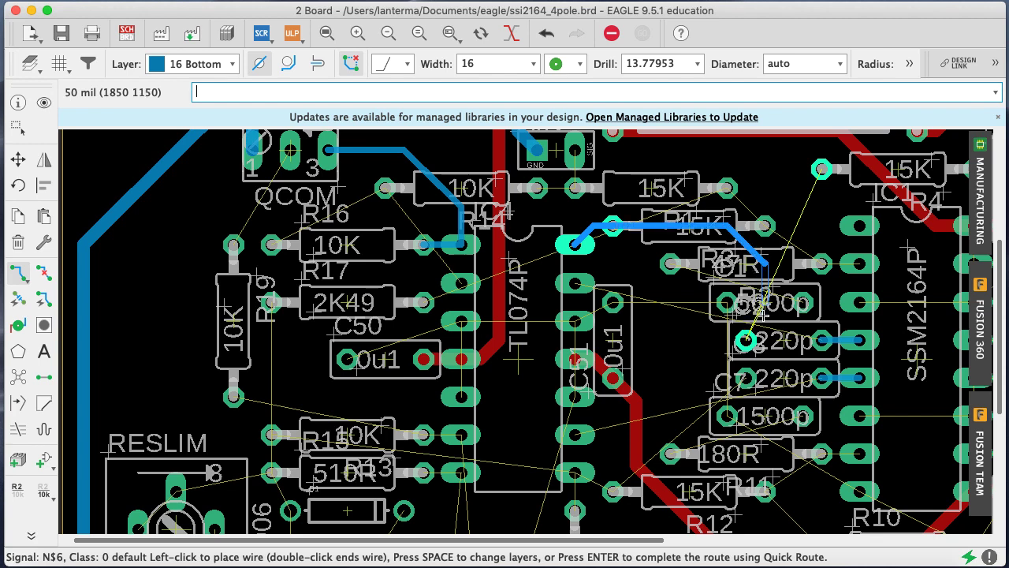
left_click(746, 339)
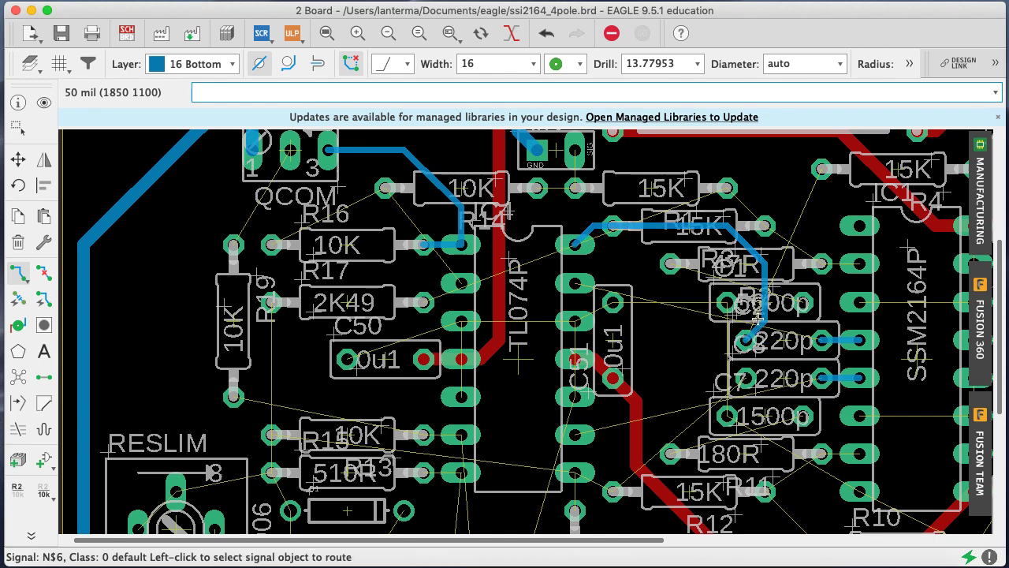
left_click(809, 188)
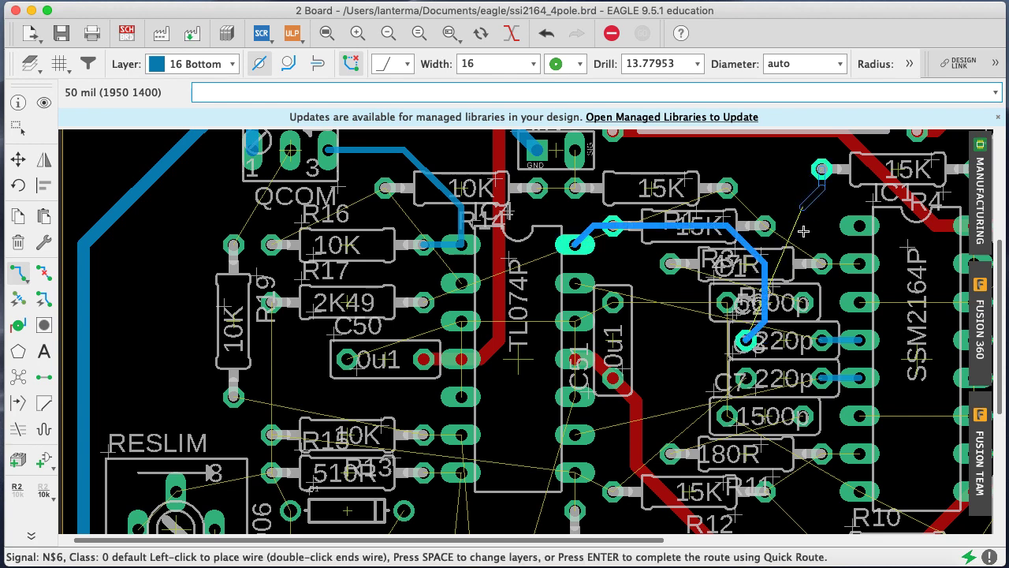
left_click(766, 269)
Route the right pad of the lower 180R resistor to the adjacent SSM2164P pin
scroll(576, 540, "left", 1)
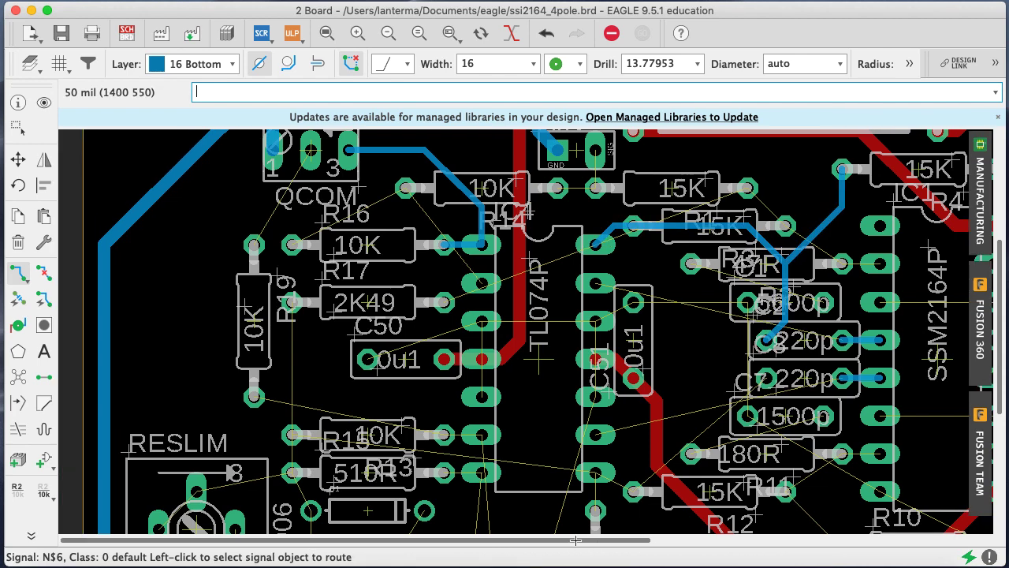
left_click(848, 457)
left_click(876, 454)
Highlight the GND signal around the lower part of the board, and return to routing
scroll(836, 394, "down", 5)
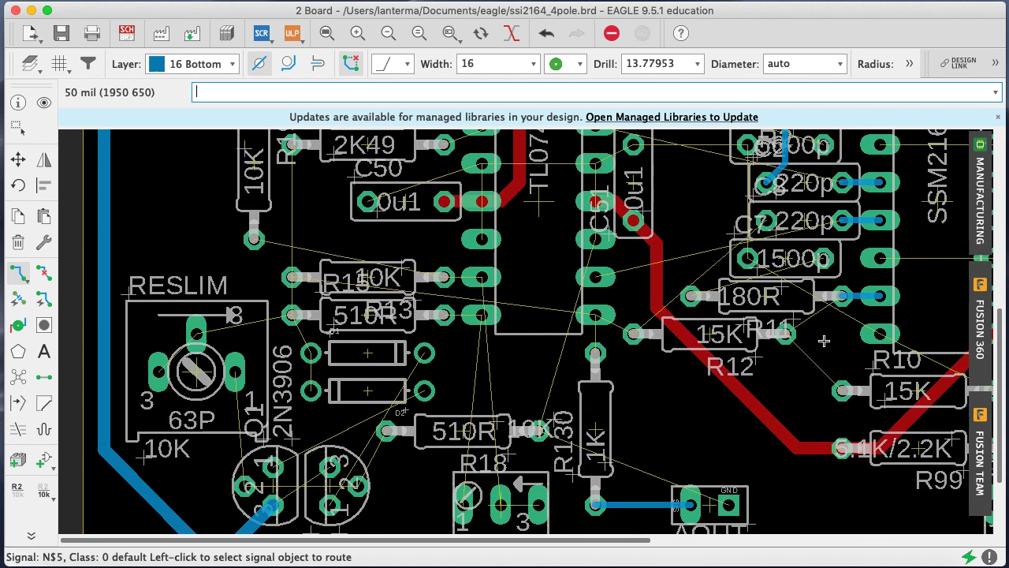
type("show GND")
key("Return")
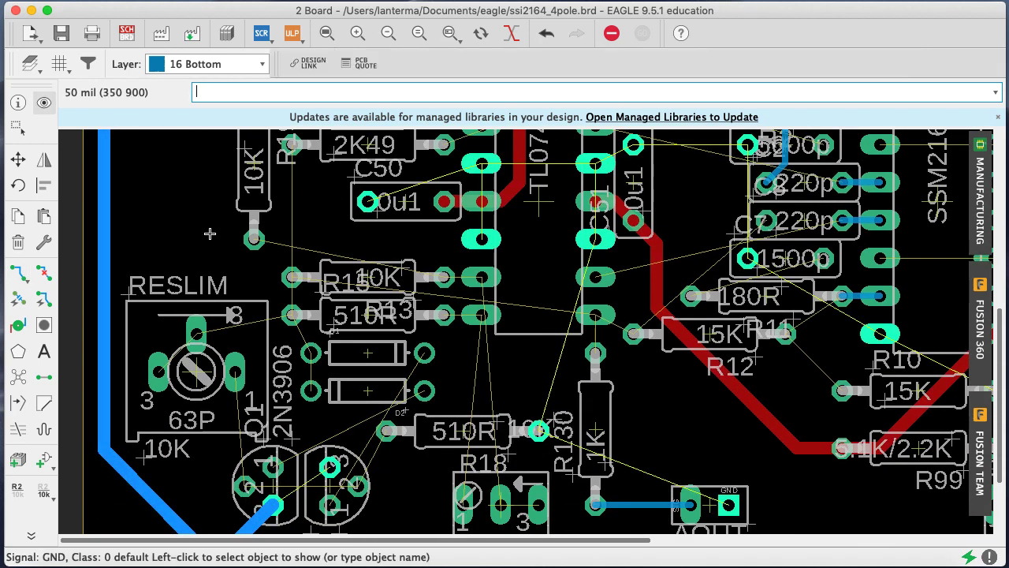
left_click(17, 273)
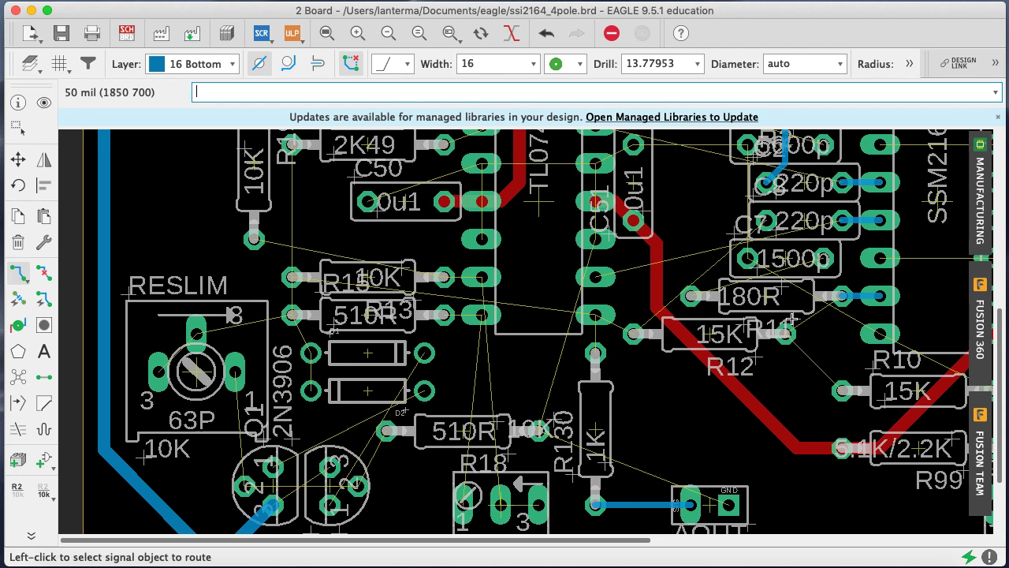
left_click(787, 332)
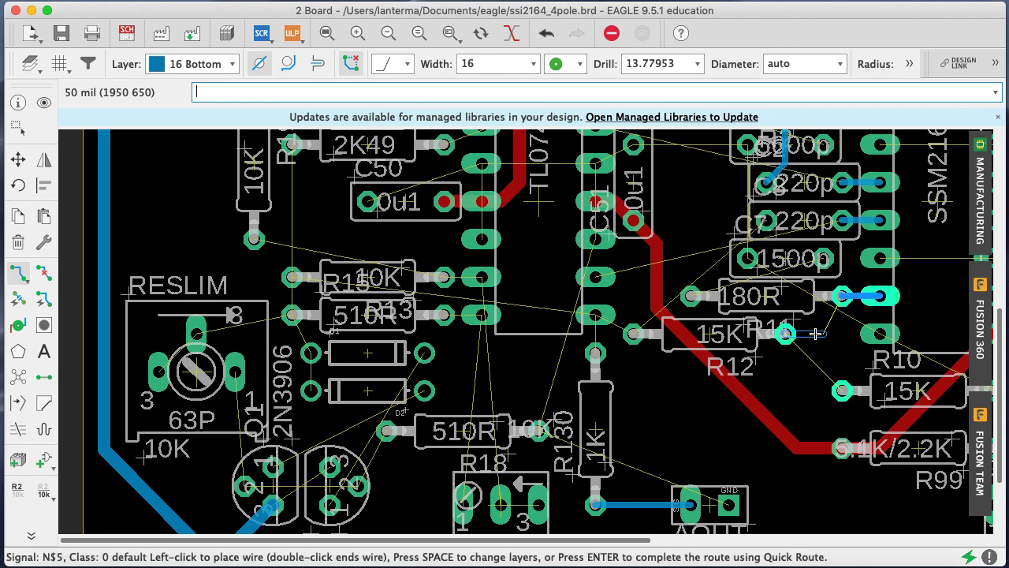
left_click_drag(1002, 368, 1000, 334)
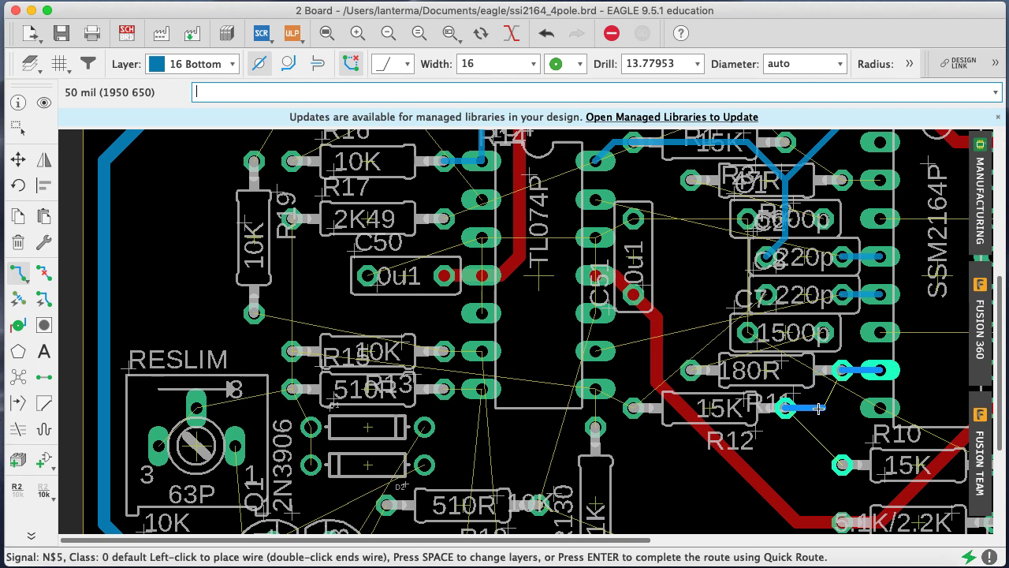
key("Escape")
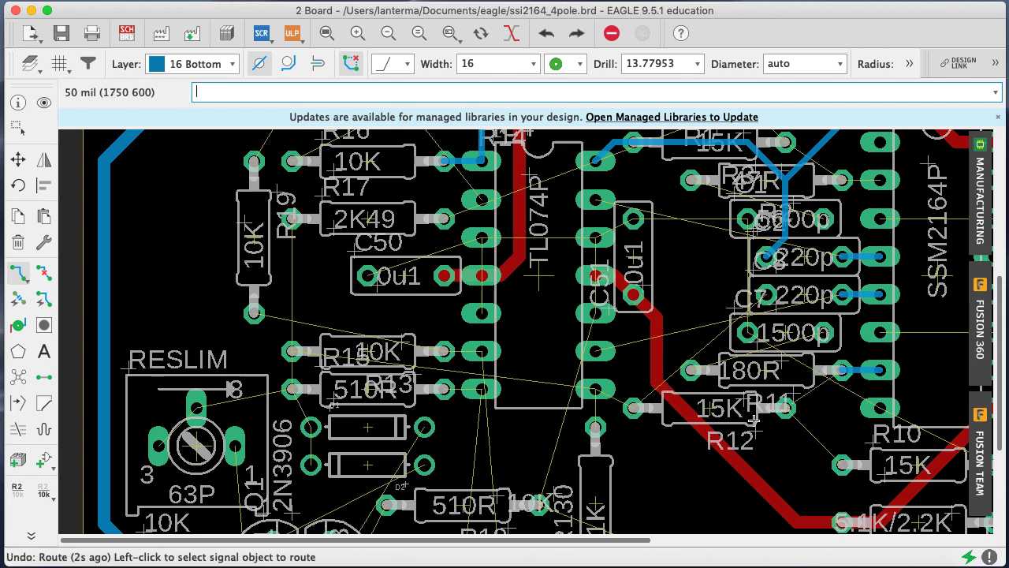
left_click(786, 402)
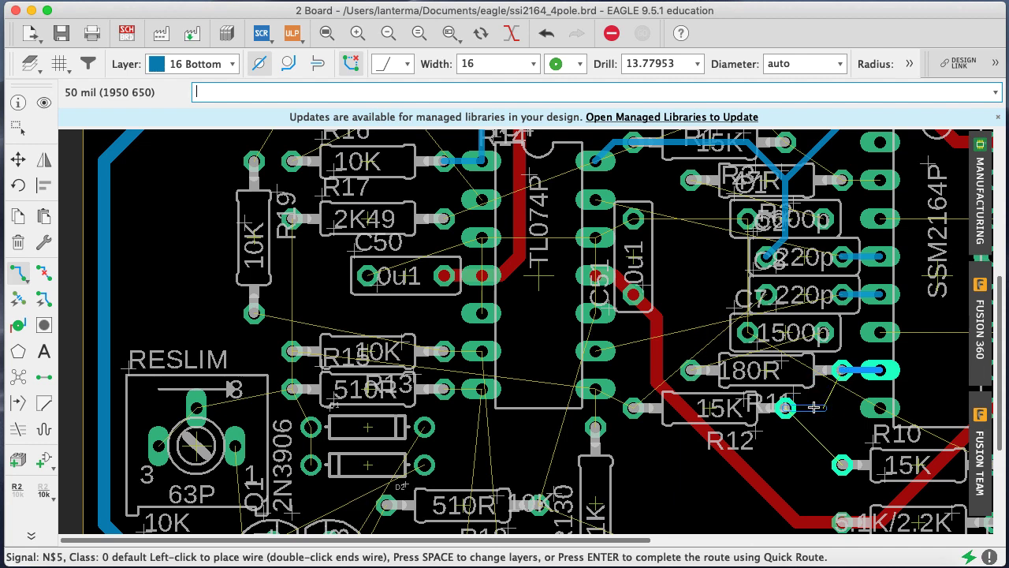
left_click(824, 408)
key("Escape")
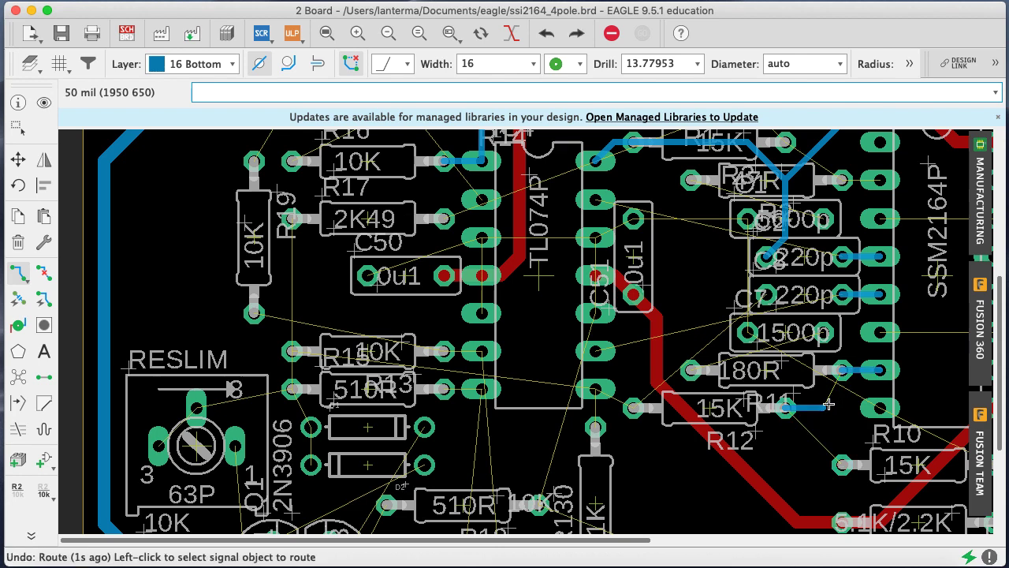
Route the right pad of the 15K resistor below the 180R to the 180R's trace, and branch it to R10's left pad
left_click(786, 406)
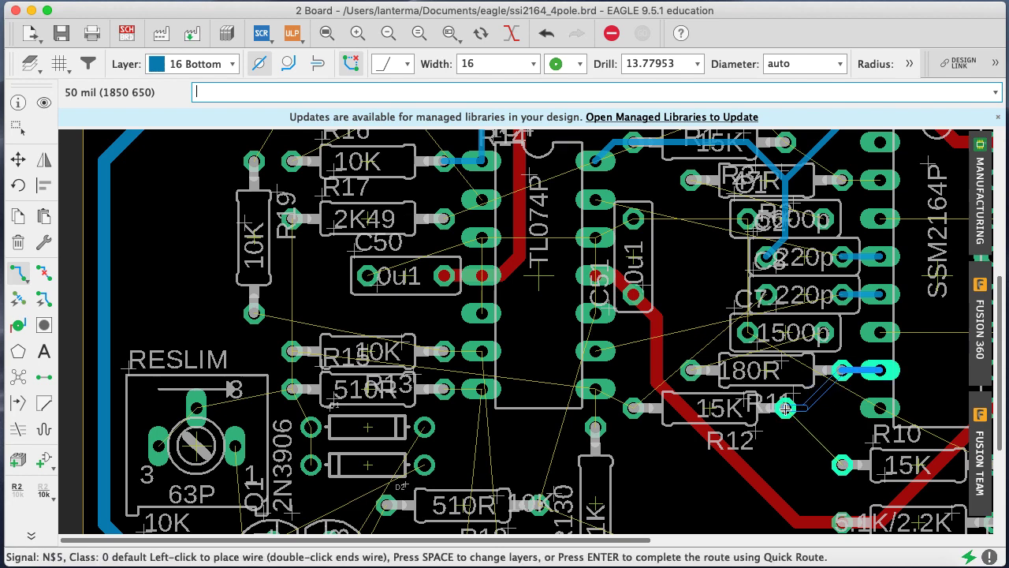
key("Return")
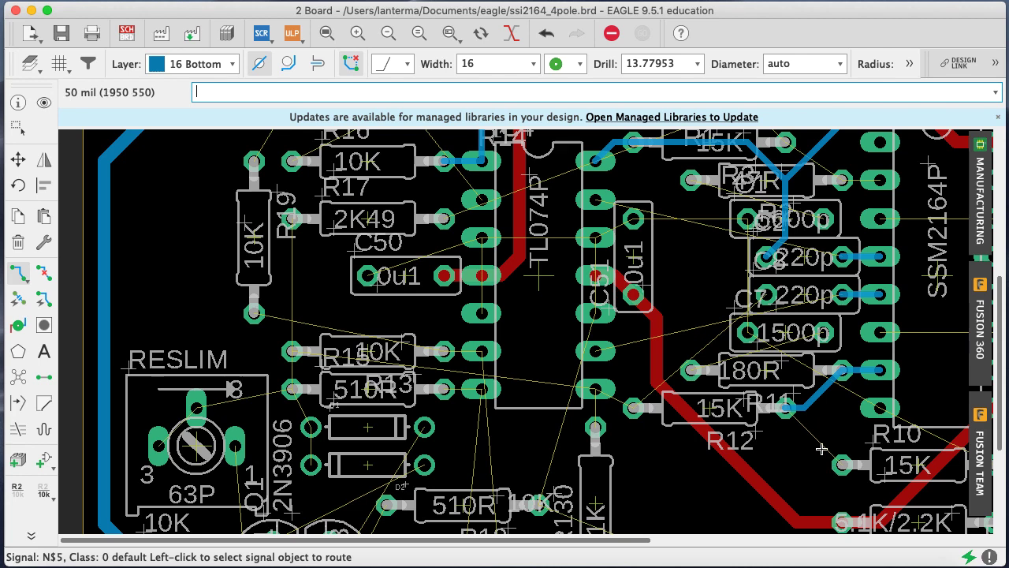
left_click(799, 421)
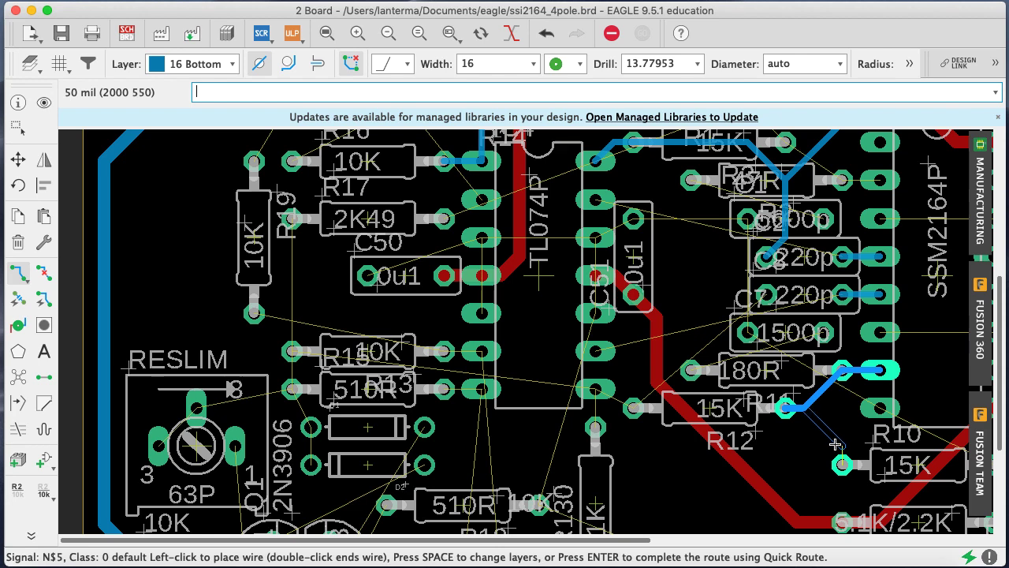
left_click(841, 446)
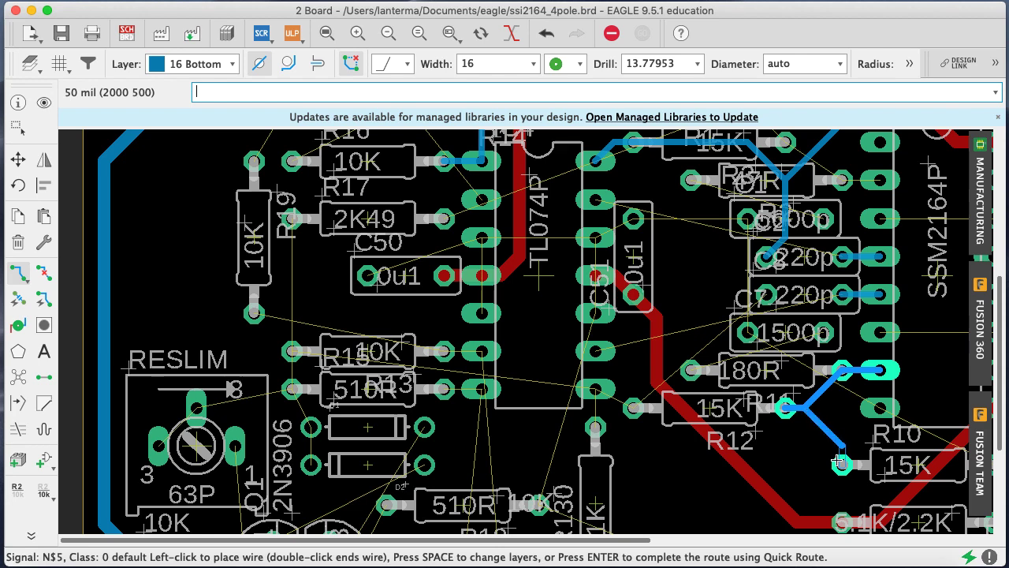
left_click(840, 461)
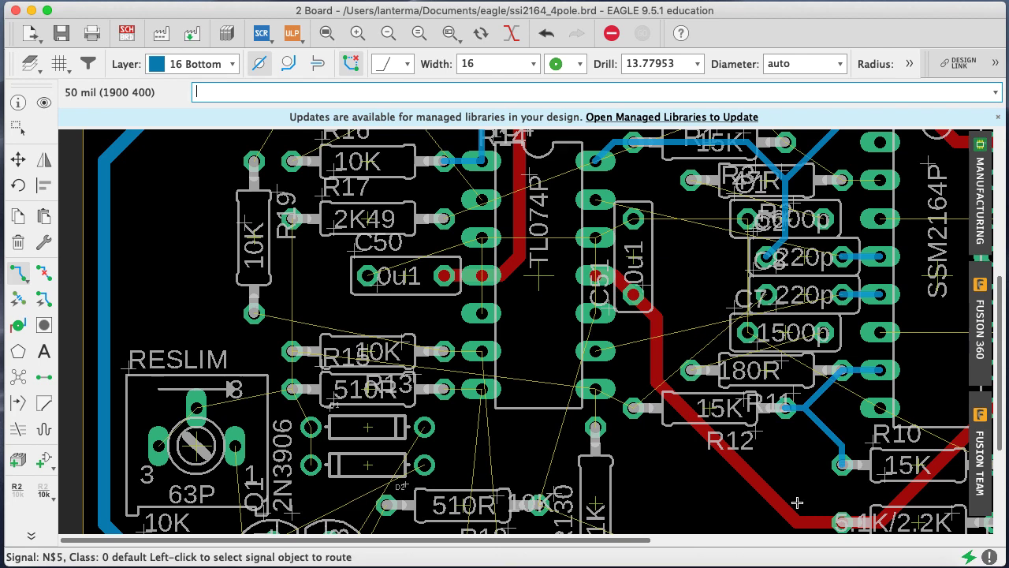
Route the right pad of the 10K resistor above the 510R to the adjacent TL074P pin, and extend it to R19's lower pad
left_click_drag(646, 541, 792, 564)
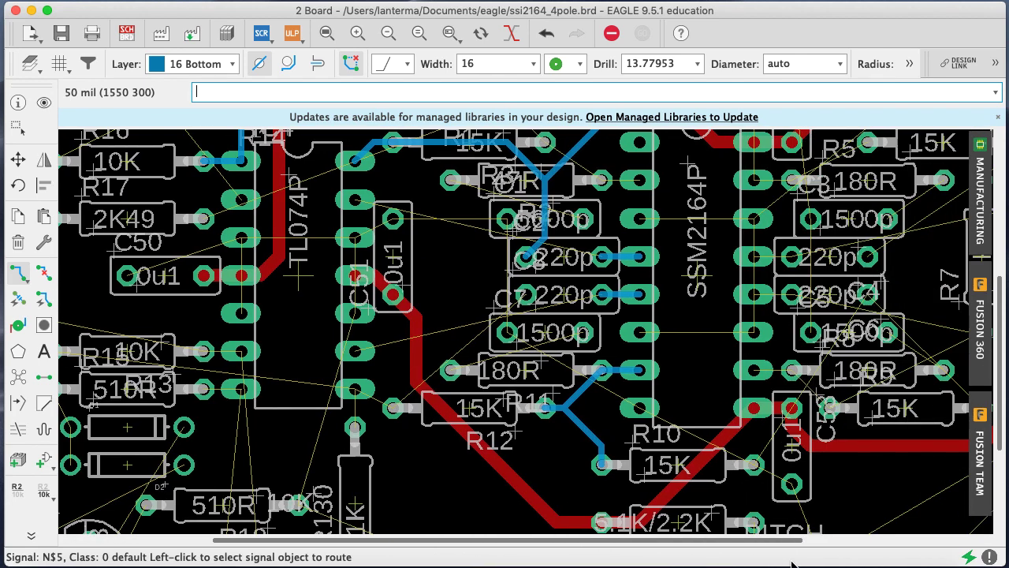
left_click_drag(740, 546, 625, 545)
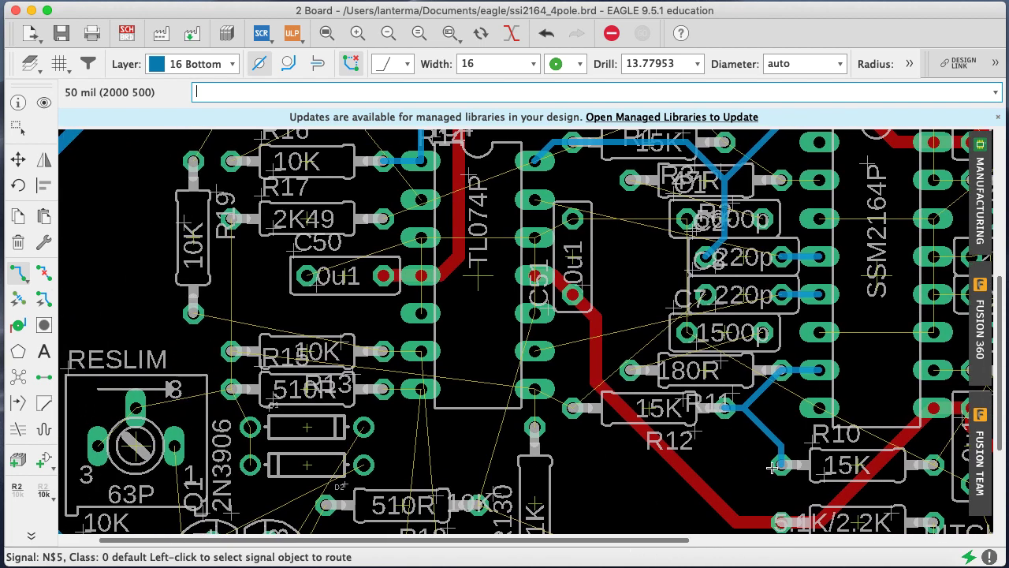
left_click(383, 352)
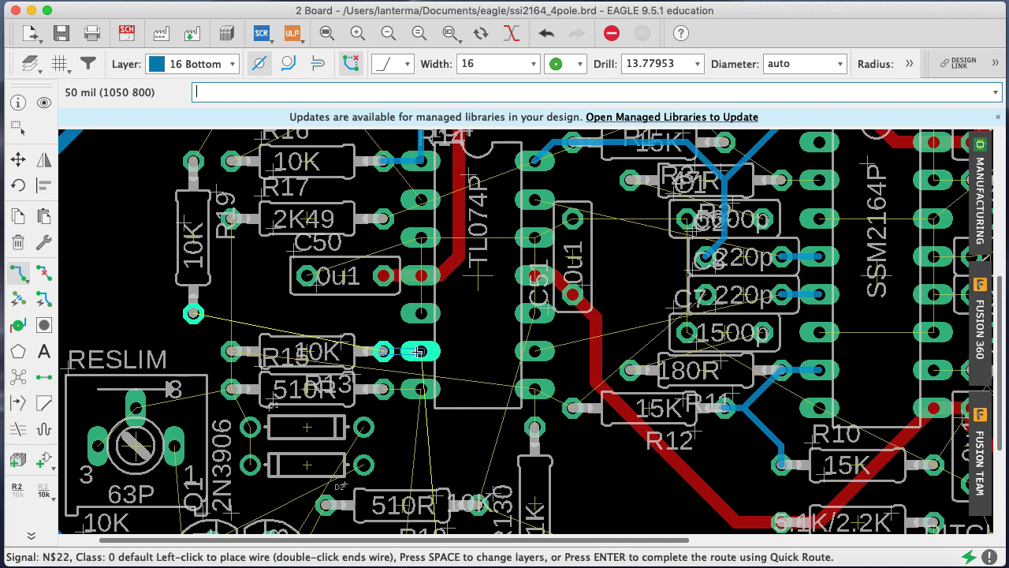
left_click(419, 351)
left_click(384, 349)
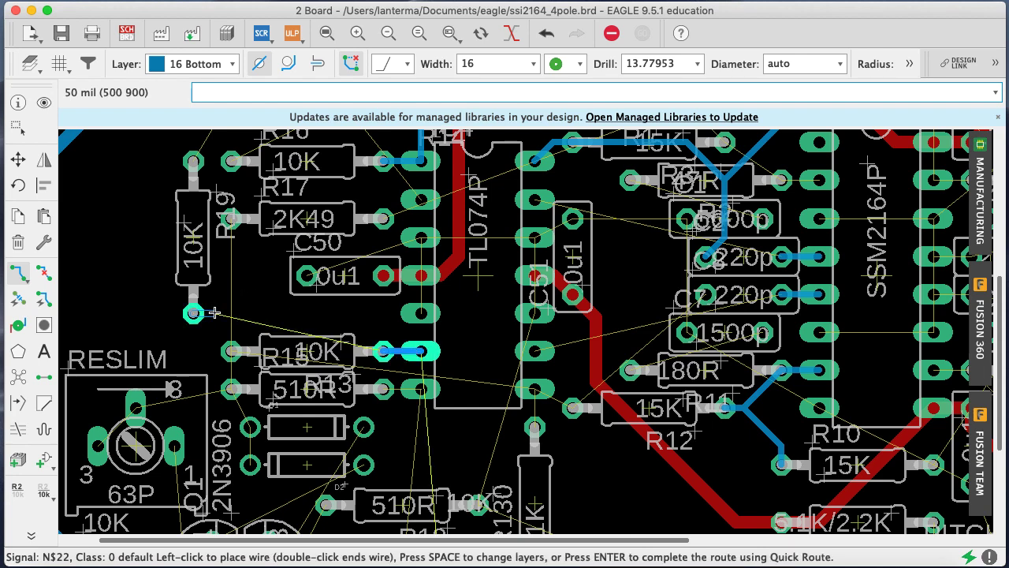
left_click(389, 347)
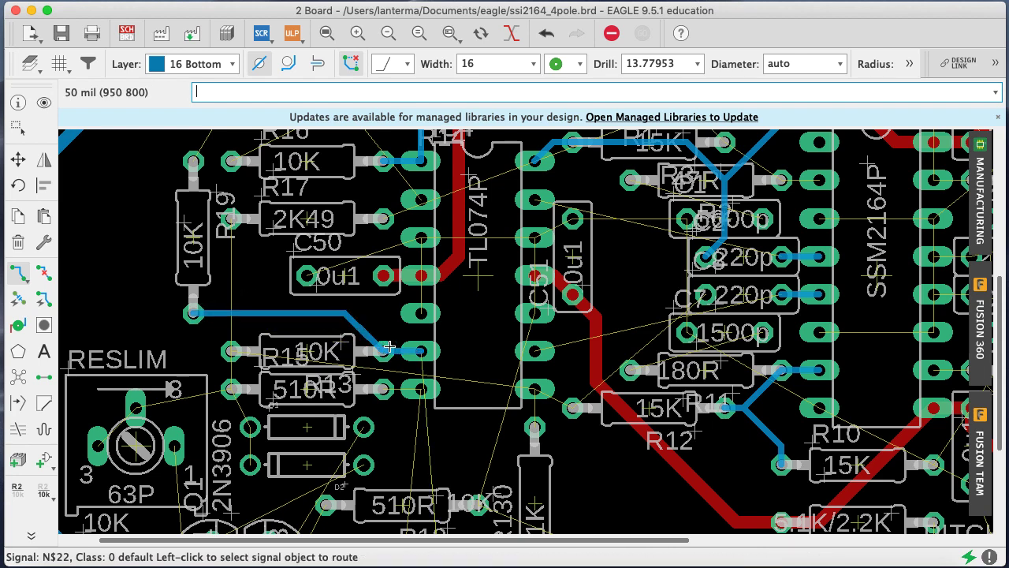
Route that TL074P pin around the inner side of the pin below it and down to RESON's middle pad
left_click_drag(999, 345, 999, 390)
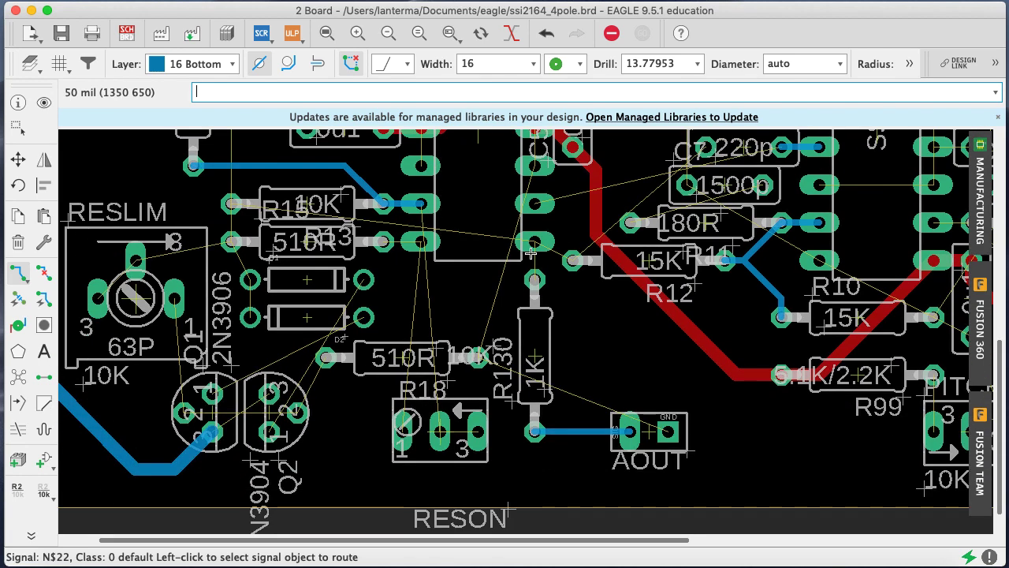
left_click(449, 217)
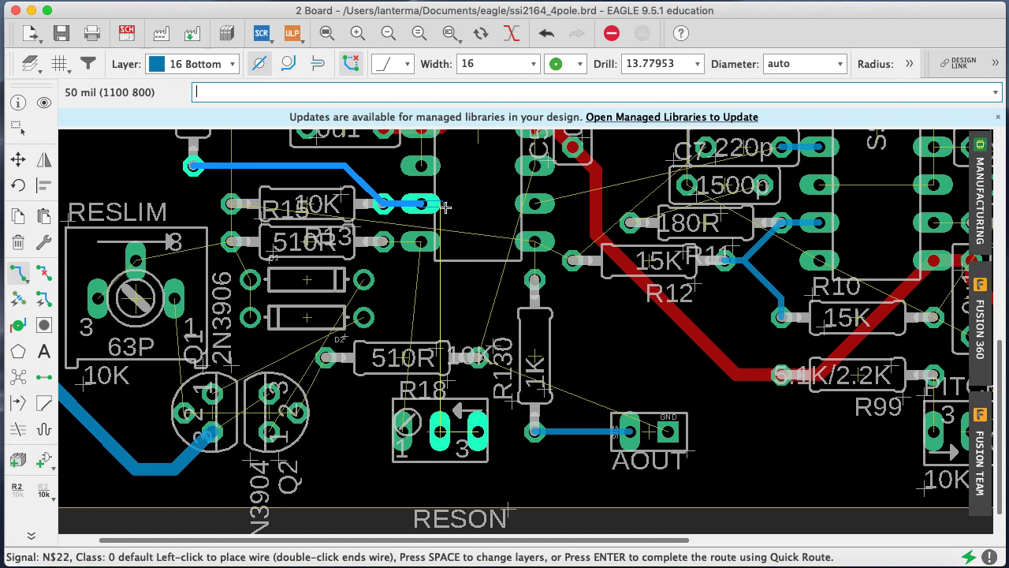
double_click(461, 226)
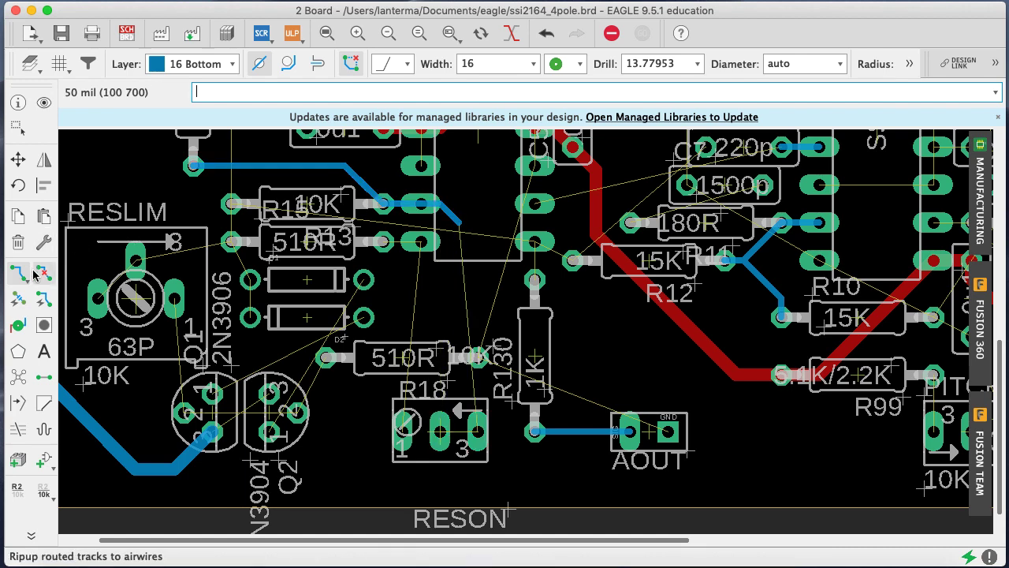
left_click(460, 227)
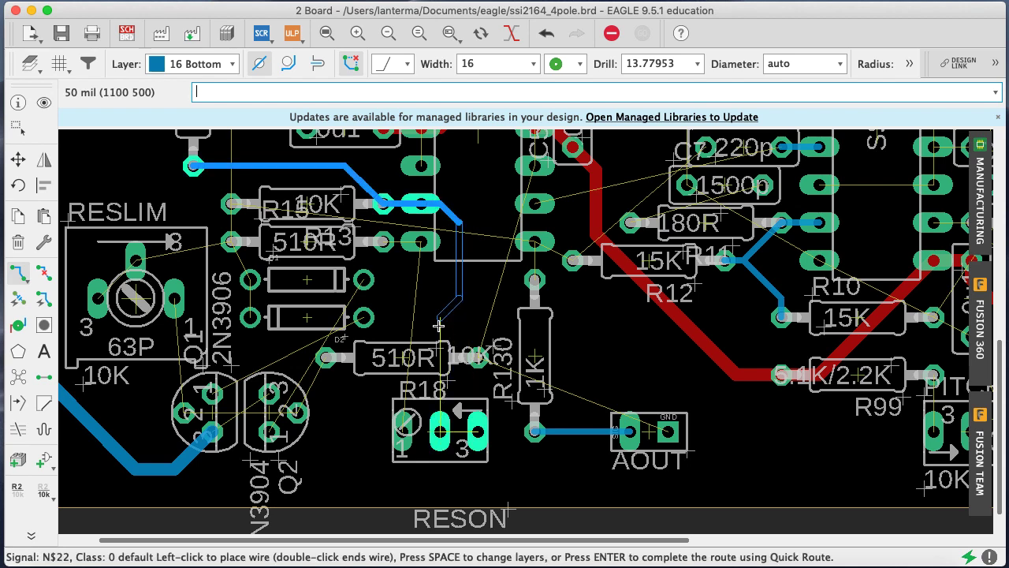
left_click(437, 322)
left_click(439, 430)
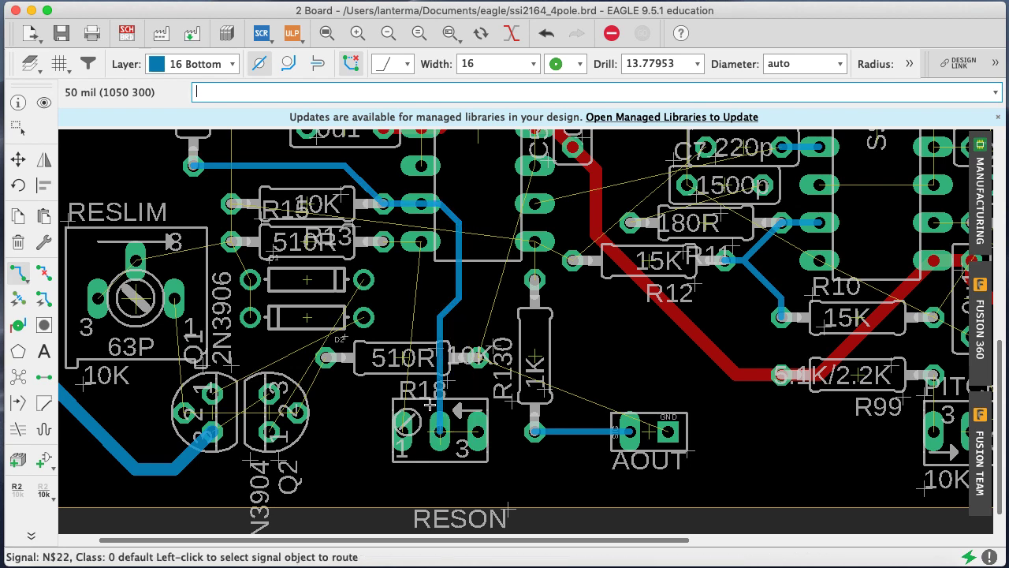
Route the TL074P's lowest left pin to the 510R's right pad, and branch this trace down to RESON's pad 1
left_click(419, 243)
left_click(419, 243)
left_click(401, 398)
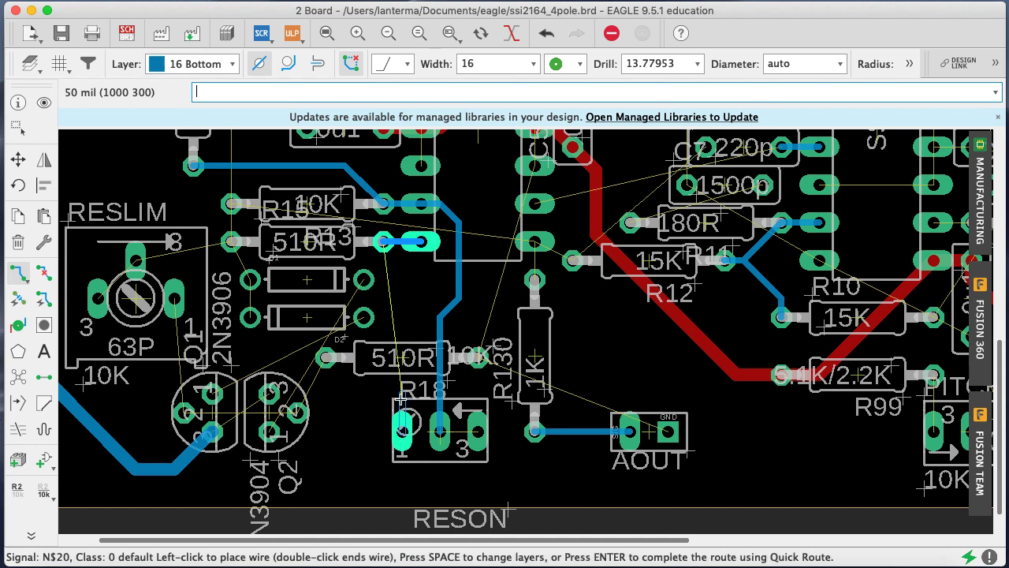
left_click(401, 242)
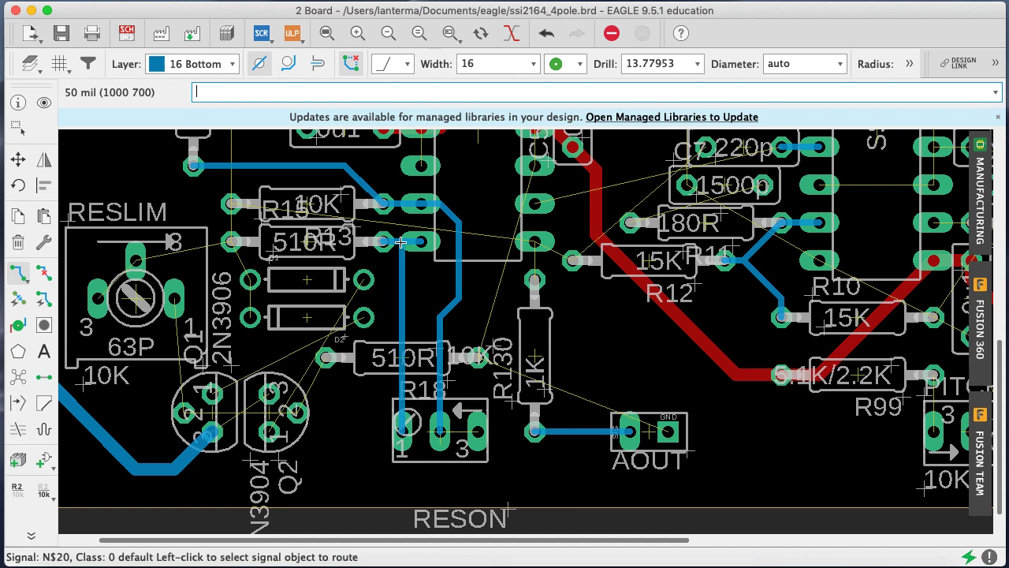
Route RESLIM's middle pad to the left pad of the upper 510R resistor and on to diode D1's left pad
scroll(453, 546, "left", 3)
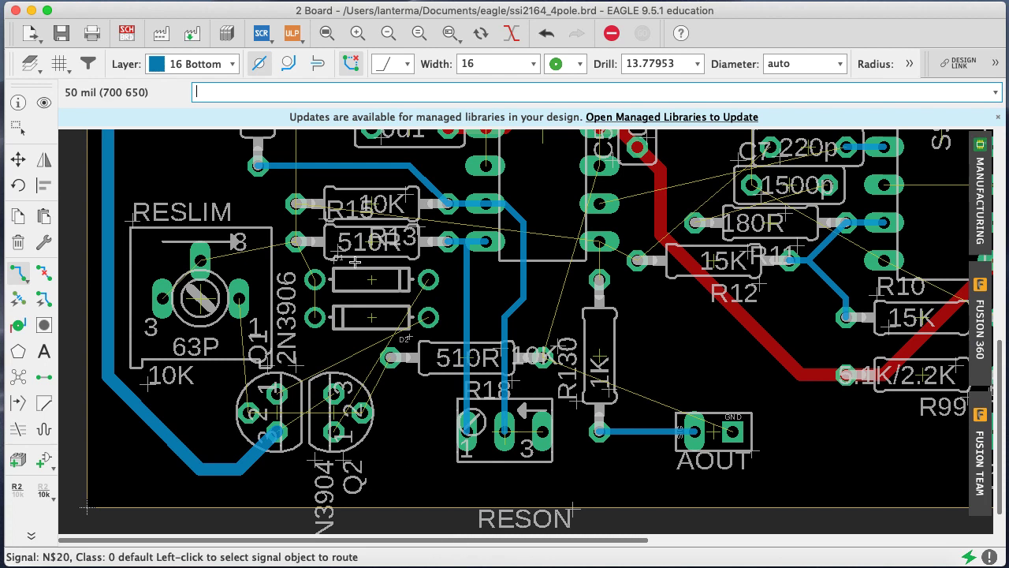
left_click(201, 259)
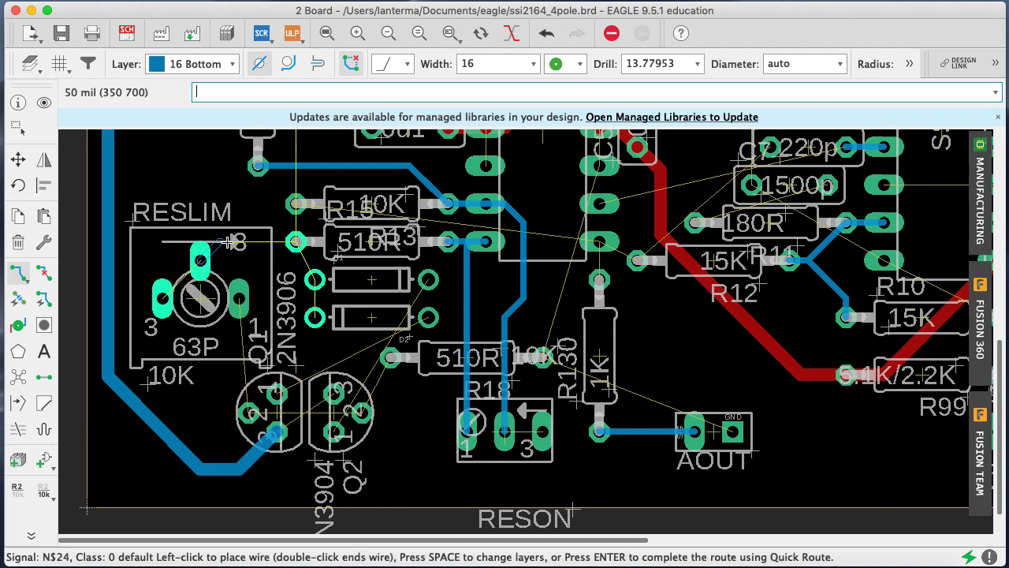
left_click(295, 243)
left_click(307, 258)
left_click(315, 279)
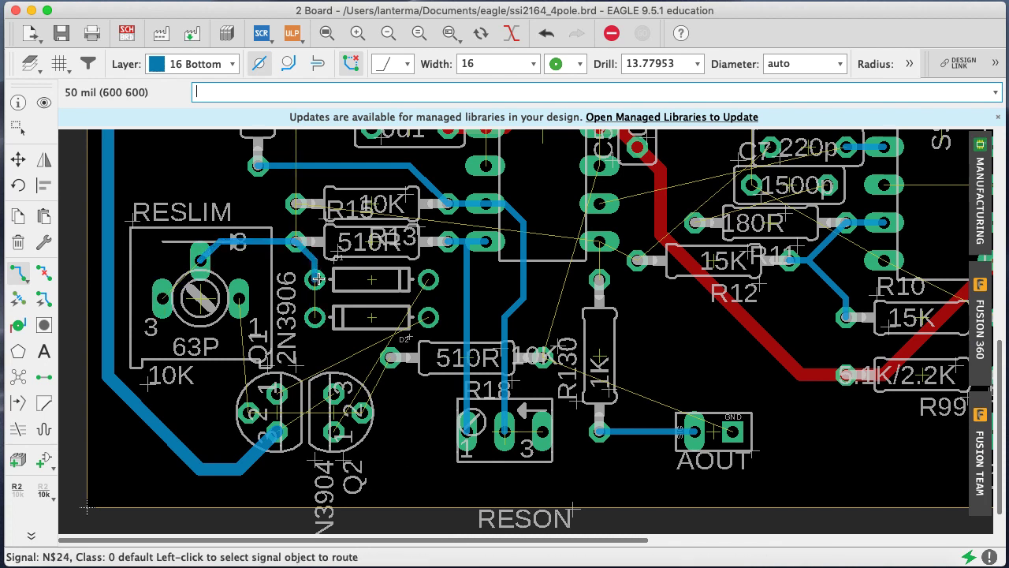
Highlight the GND signal to check the pads around Q1, Q2 and the diodes, and return to routing single airwires
type("show gnd")
key("Return")
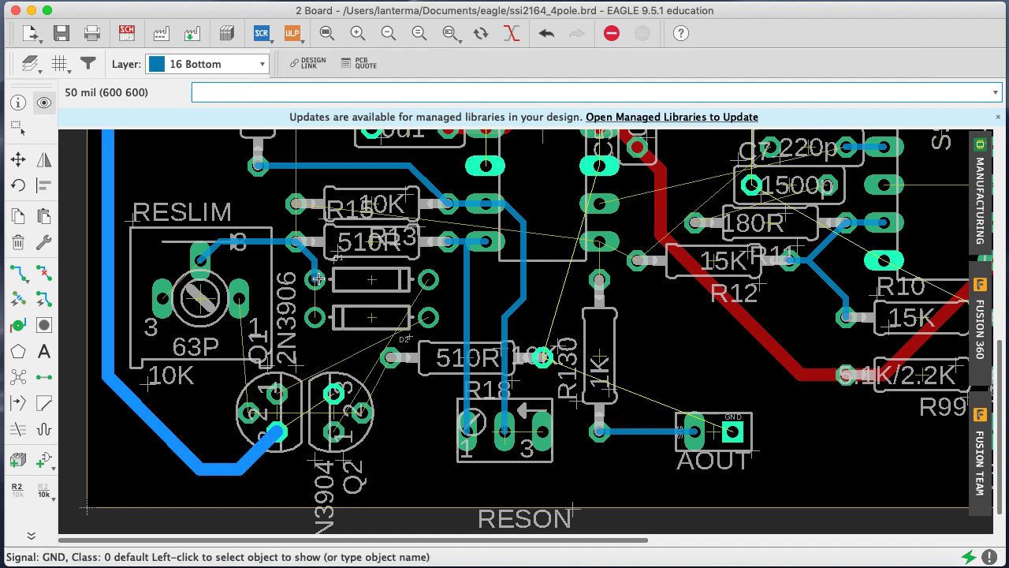
left_click(18, 273)
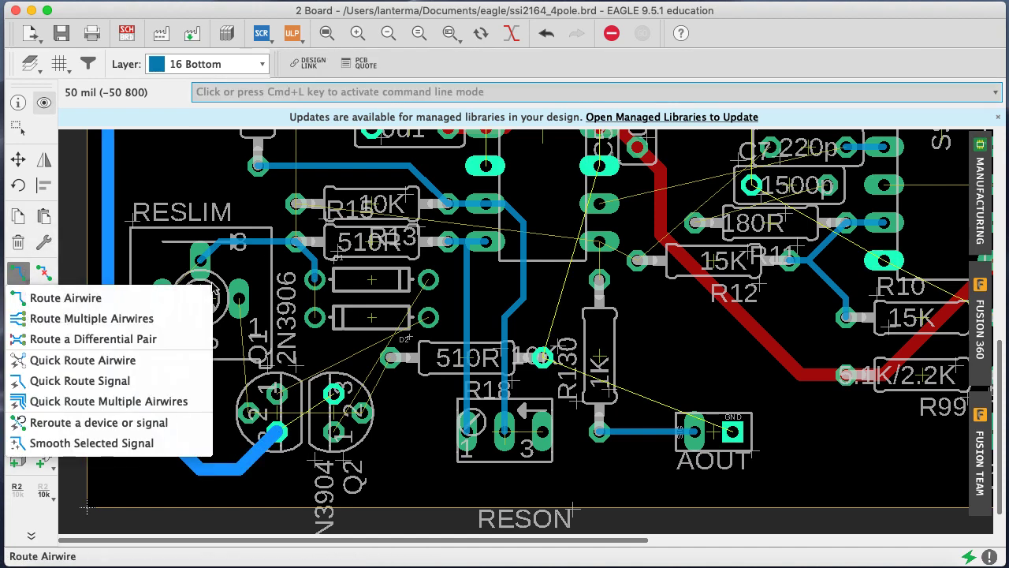
left_click(36, 298)
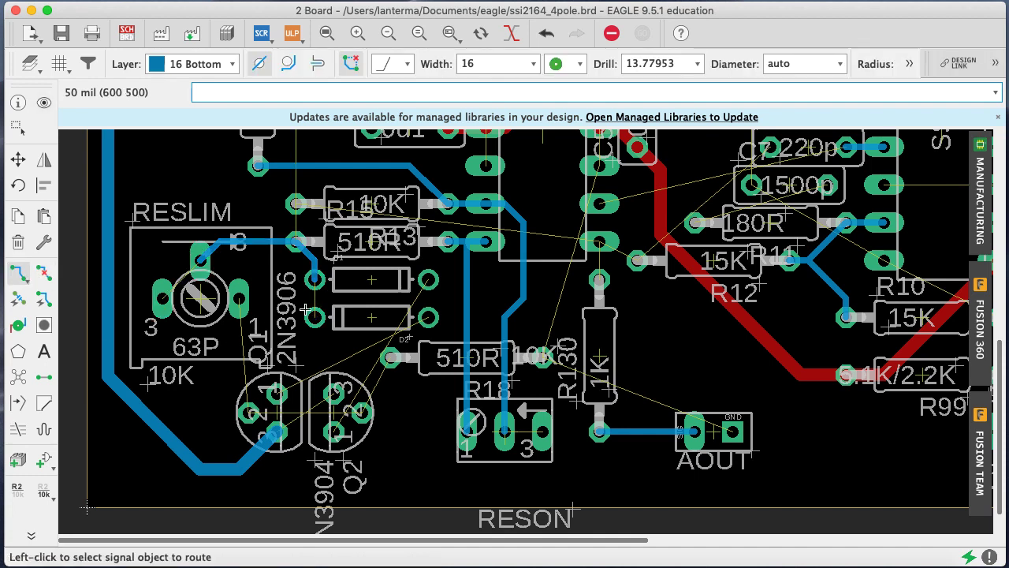
Join the left pads of the two diodes, and route RESLIM's pad 3 to its middle pad
left_click(314, 317)
left_click(314, 280)
left_click(163, 298)
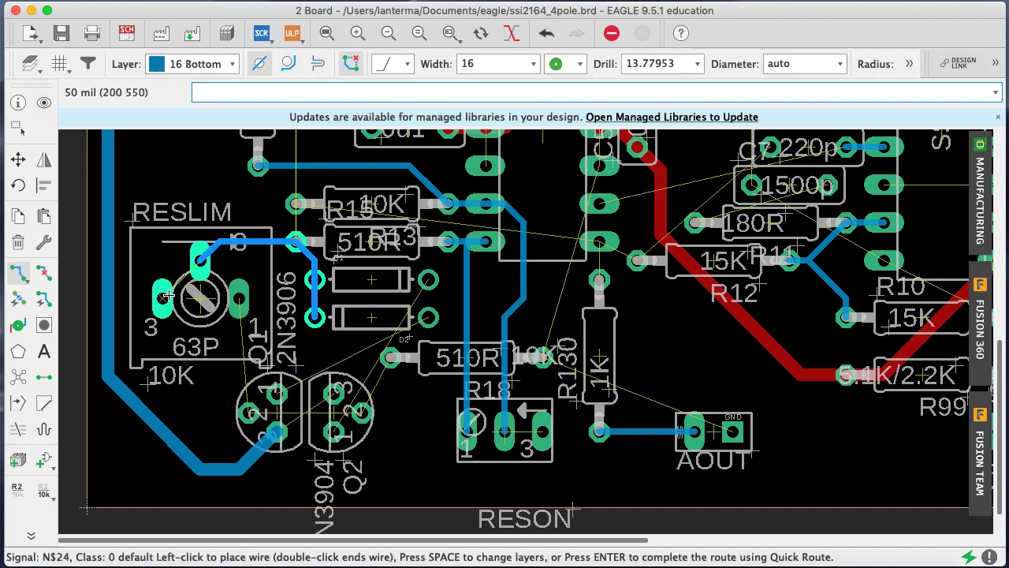
left_click(201, 257)
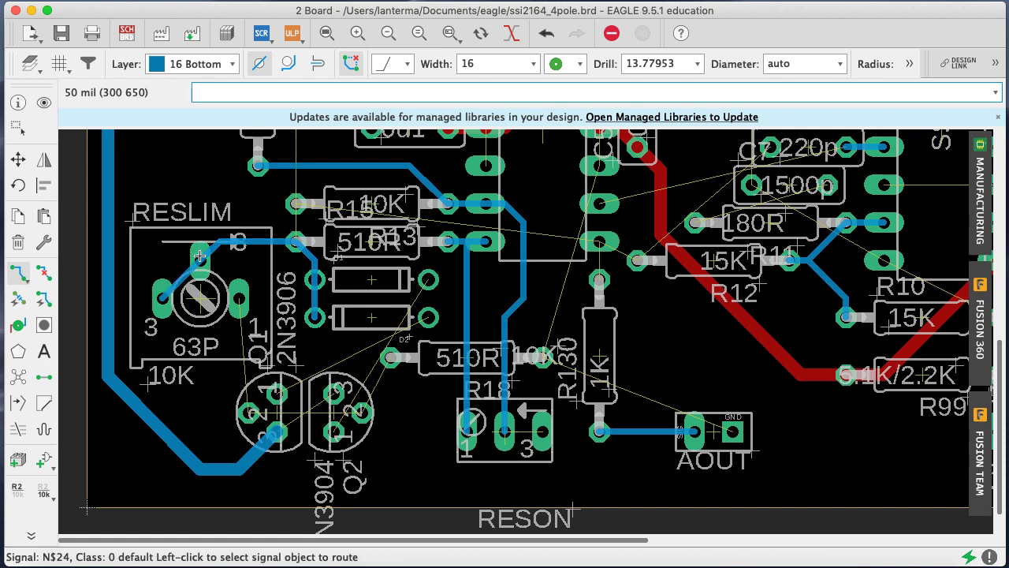
Route Q2's middle pin to the left pad of the lower 510R, and Q1's middle pin to RESLIM's pad 1
left_click(361, 411)
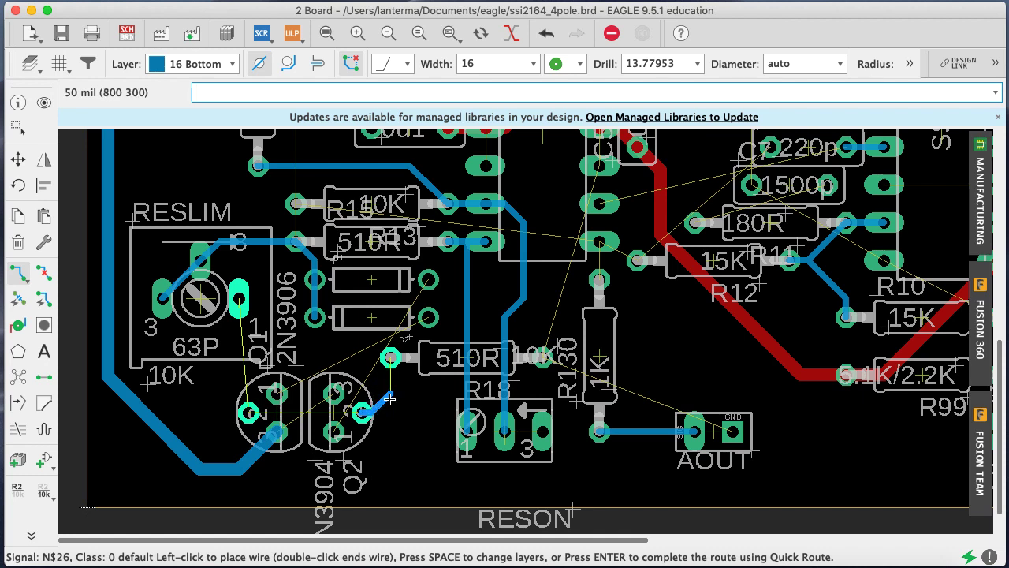
left_click(389, 357)
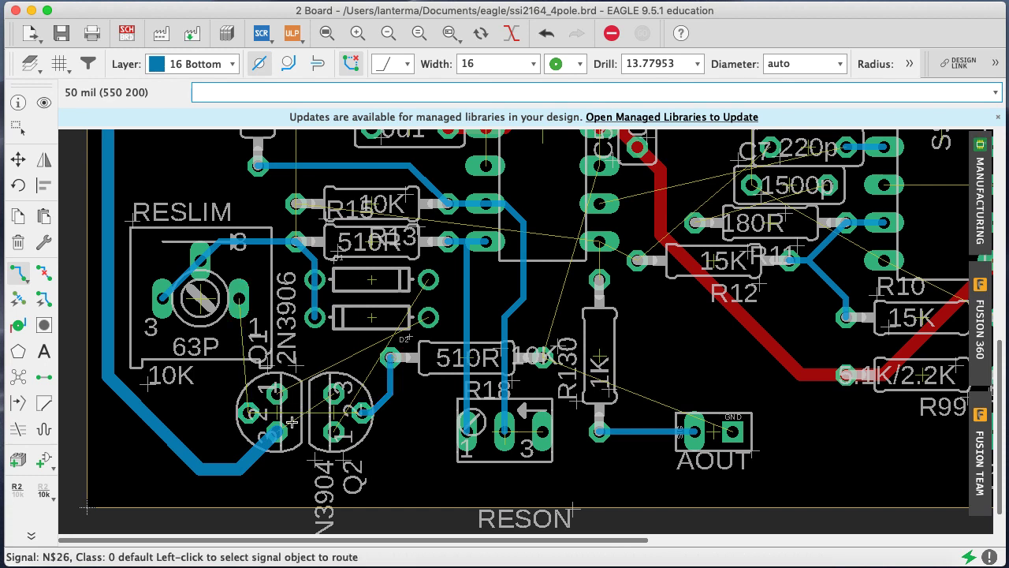
left_click(244, 398)
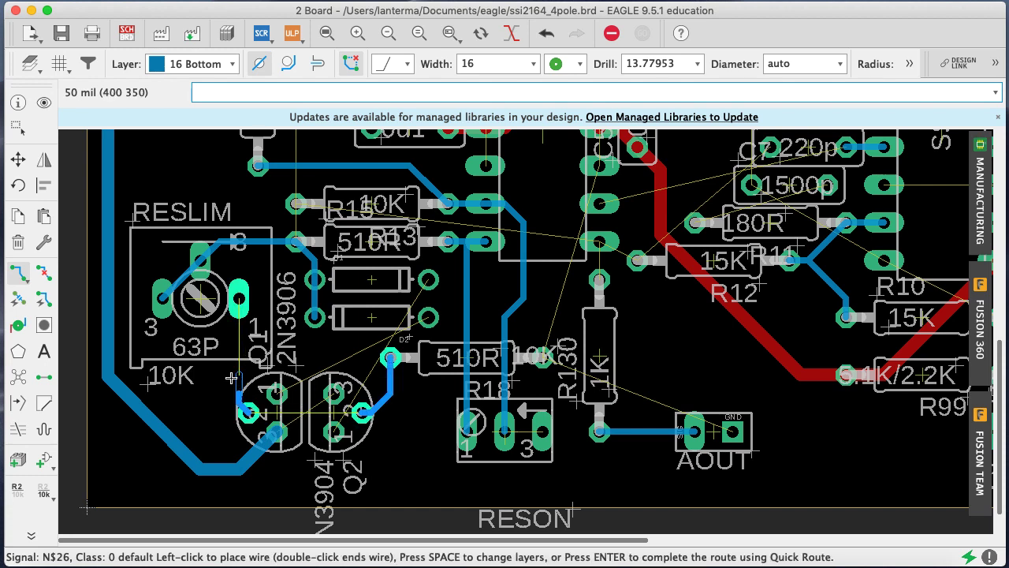
left_click(238, 302)
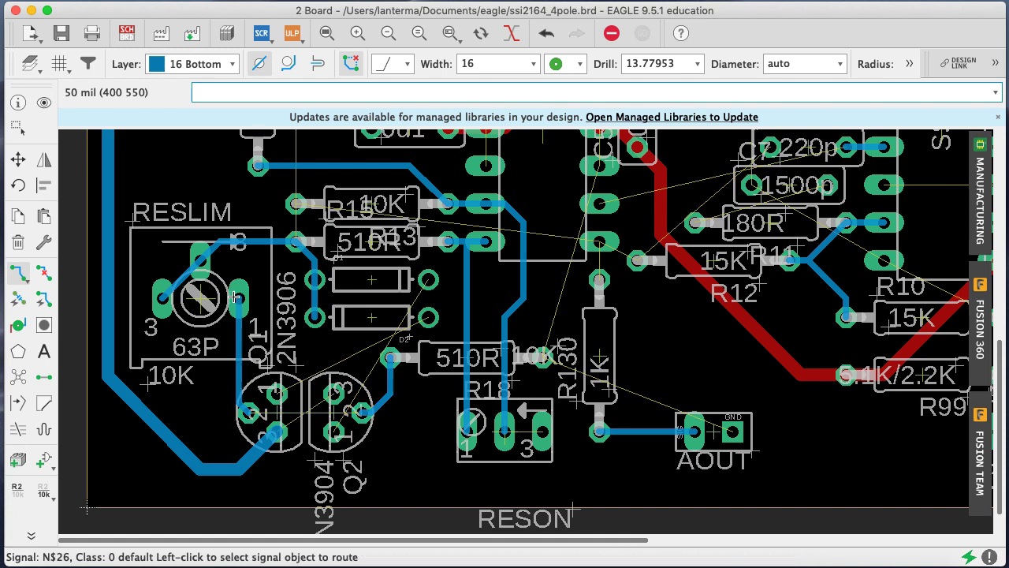
Route Q1's pin 1 diagonally up and across to diode D2's right pad
left_click(288, 381)
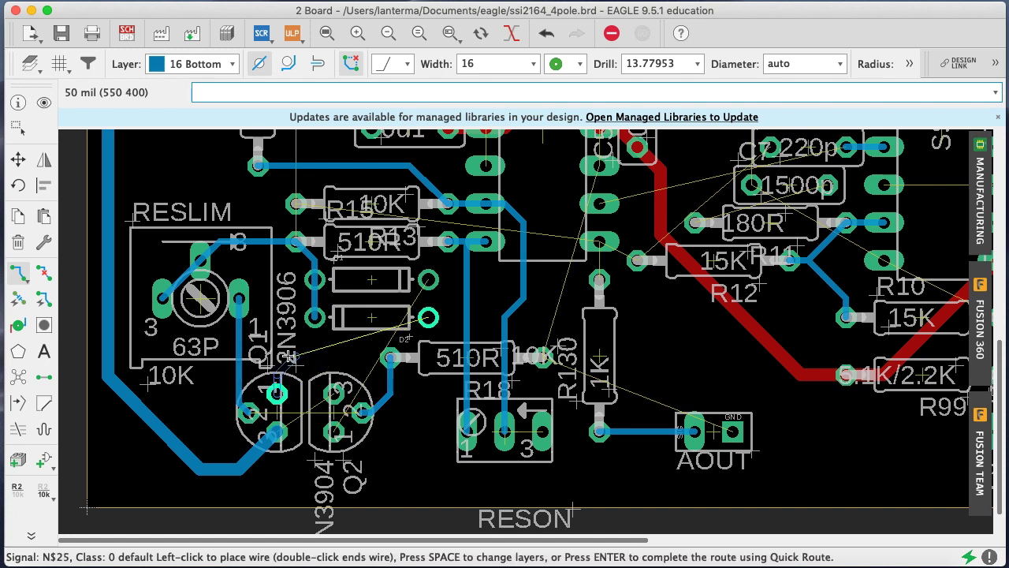
left_click(350, 317)
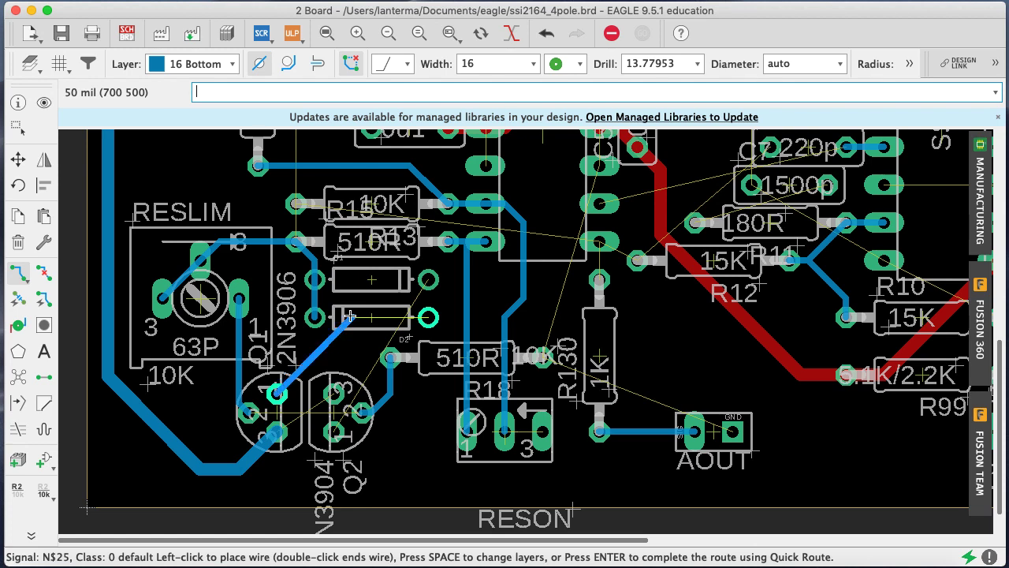
left_click(428, 317)
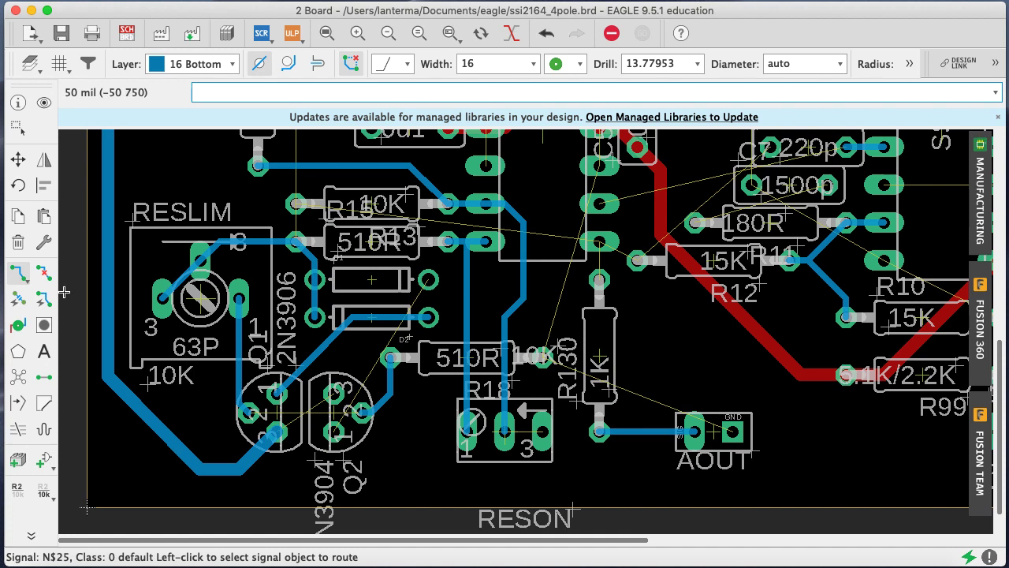
Move diode D1 below D2 to free its place under the upper 510R resistor
left_click(18, 159)
left_click(382, 293)
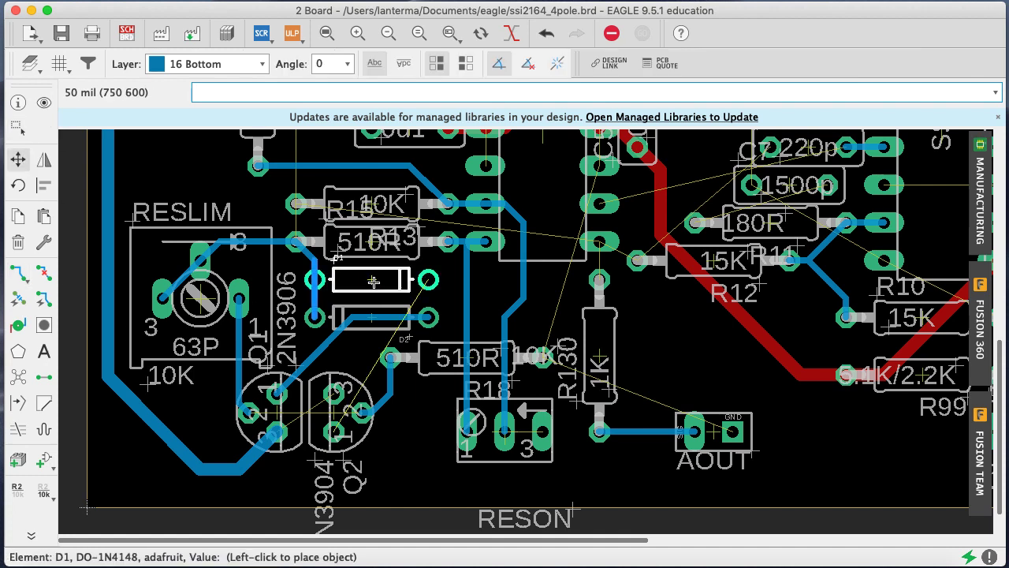
left_click(375, 352)
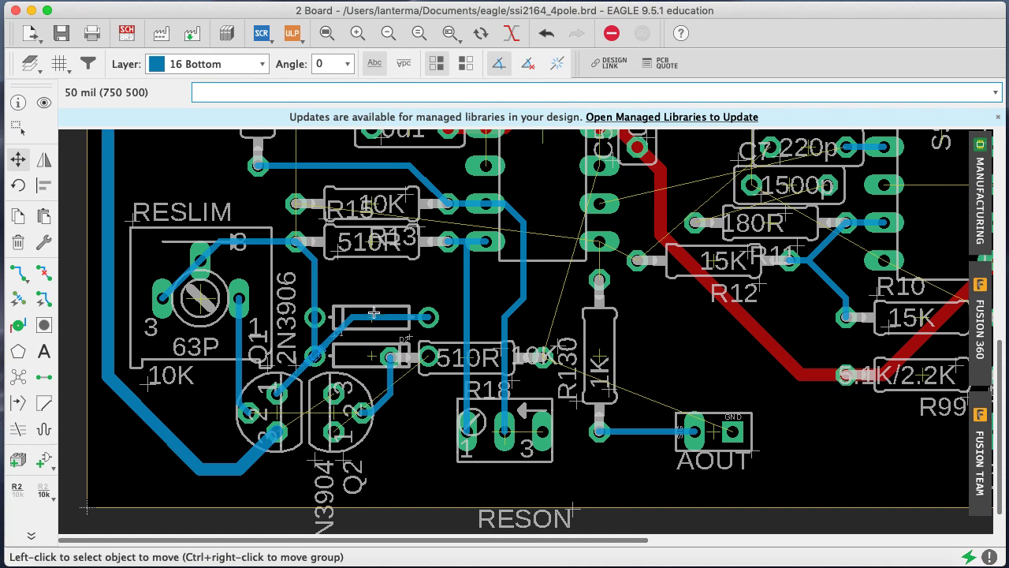
left_click(374, 317)
left_click(375, 306)
left_click(375, 288)
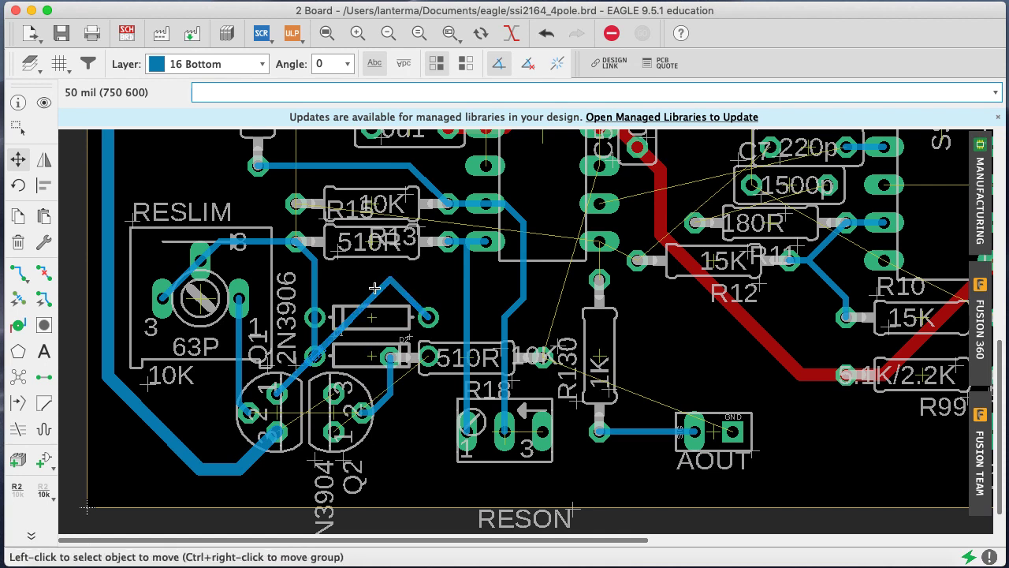
key("super+z")
Move diode D2 up to the free place under the upper 510R, and place D1 directly below it
left_click(369, 314)
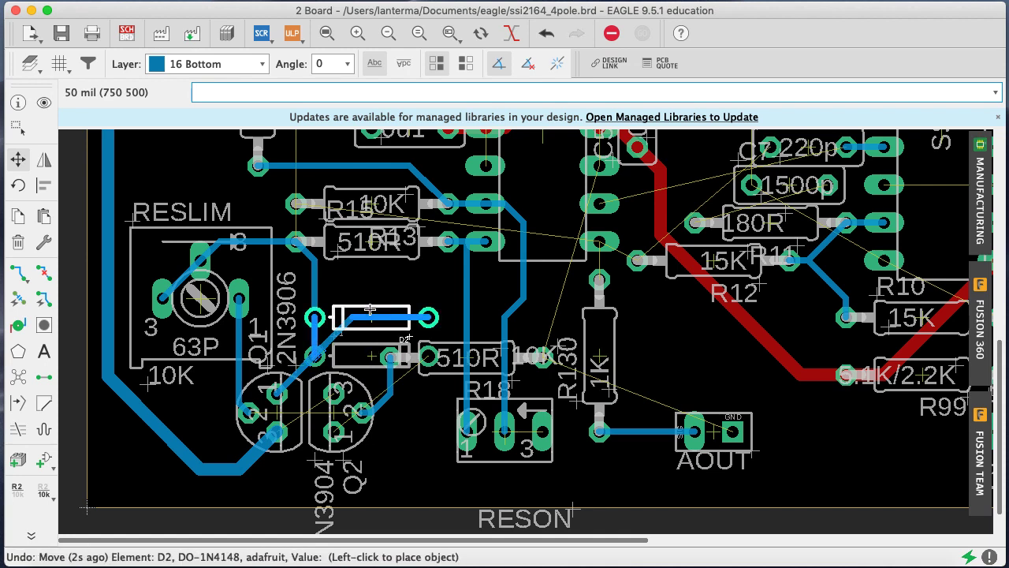
left_click(369, 281)
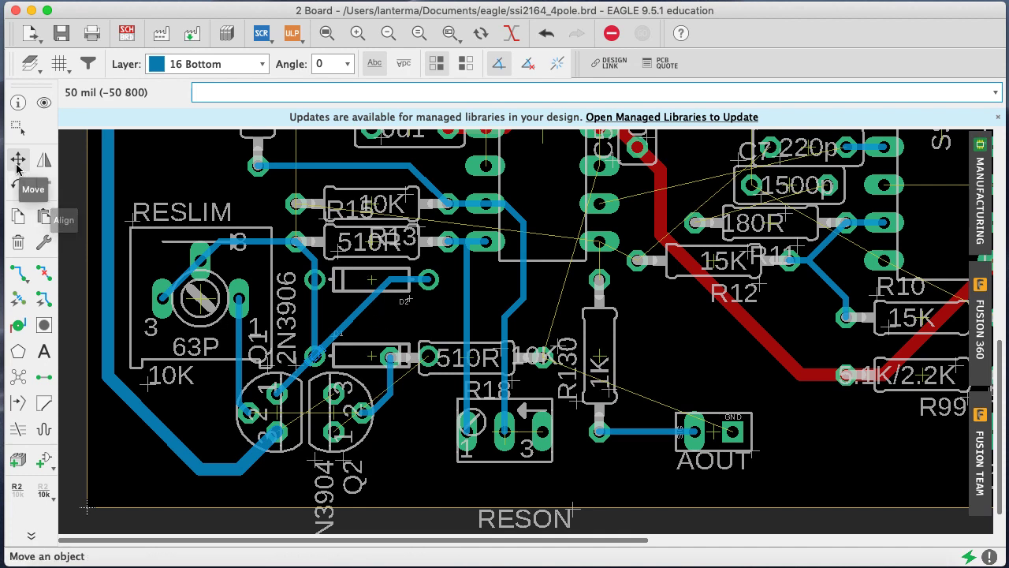
left_click(369, 356)
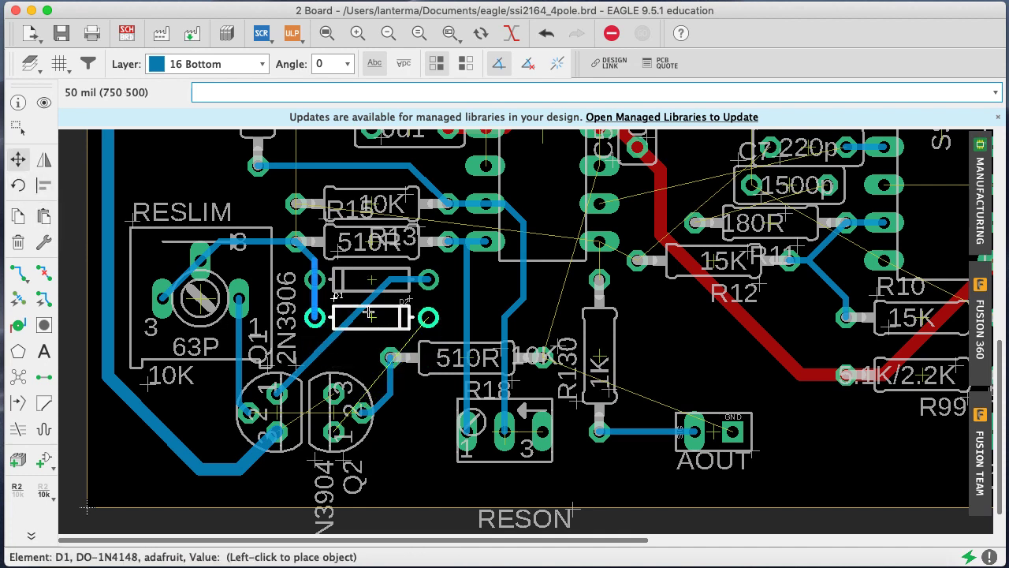
left_click(369, 314)
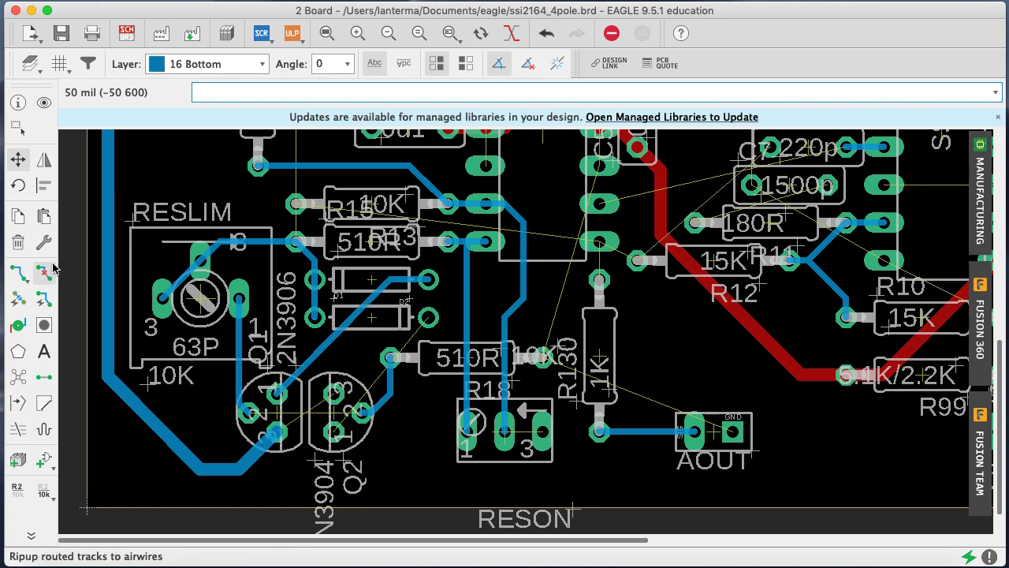
Route Q2's pin 1 around below the transistor and up to the right pad of the lower diode
left_click(24, 277)
left_click(322, 427)
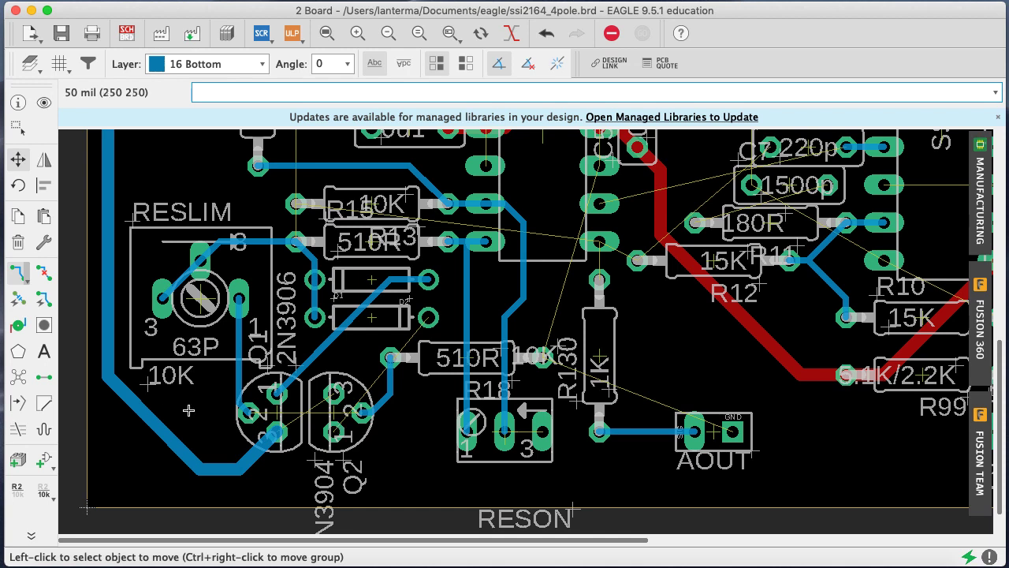
left_click(43, 272)
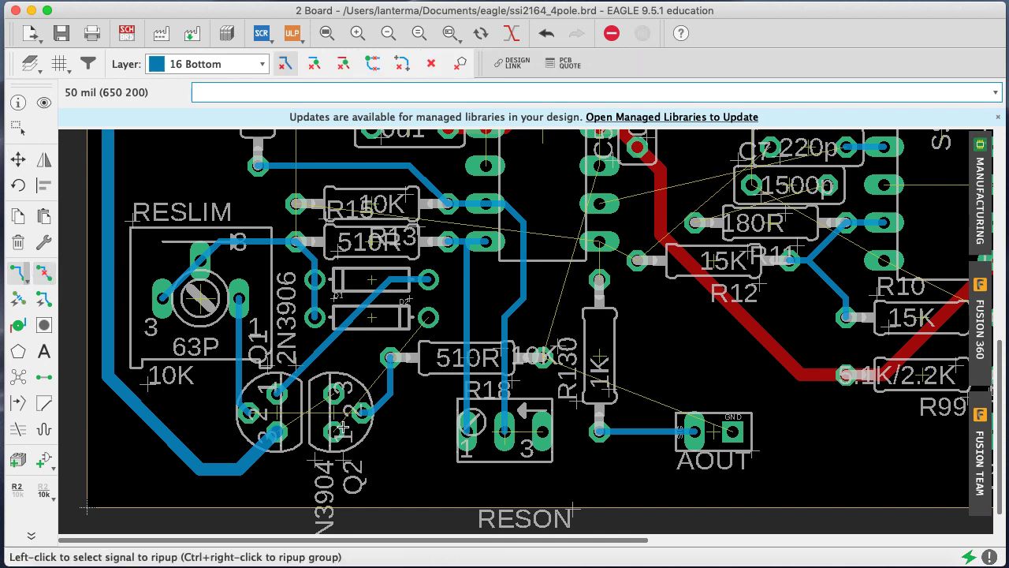
left_click(18, 272)
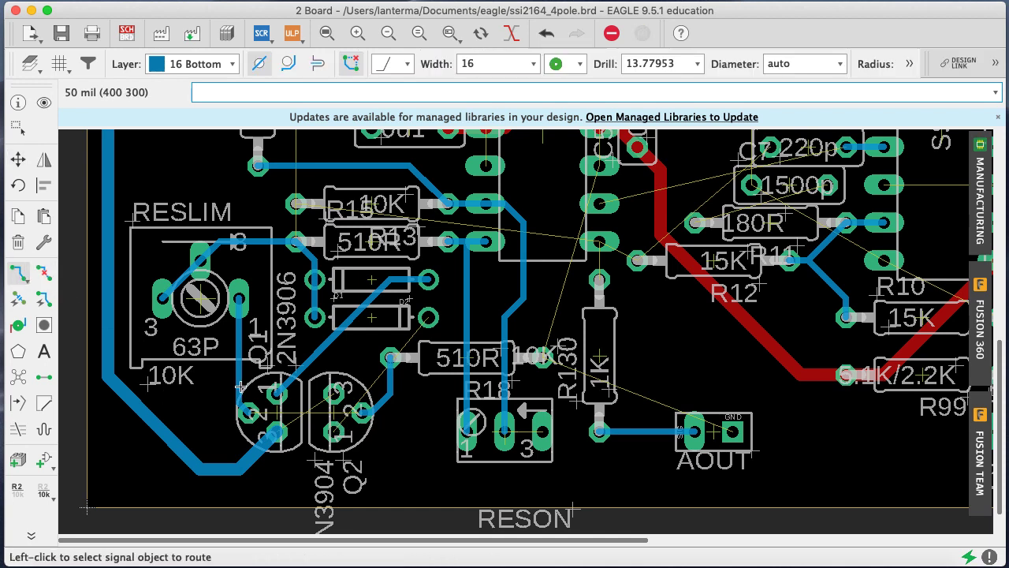
left_click(334, 431)
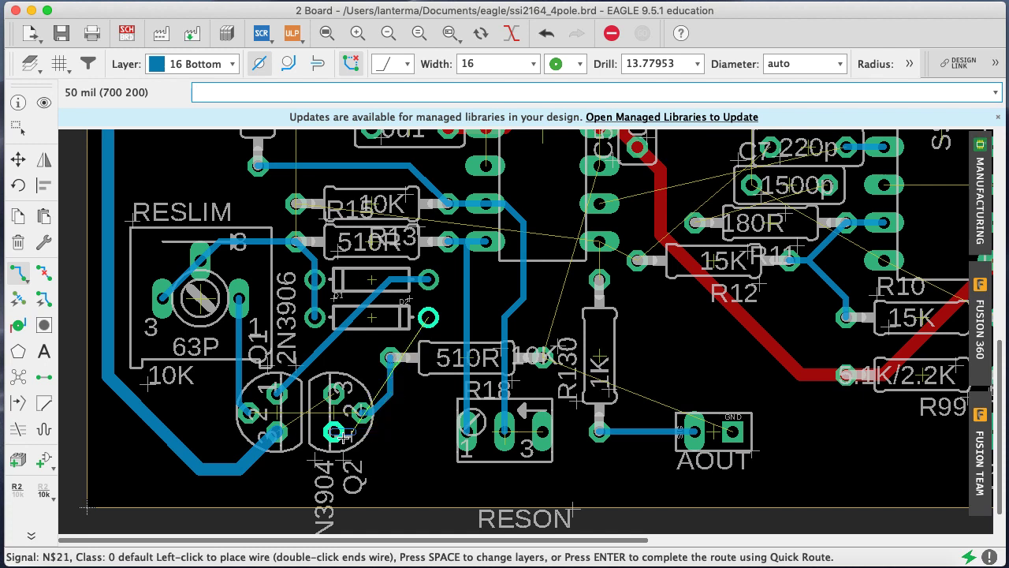
left_click(429, 410)
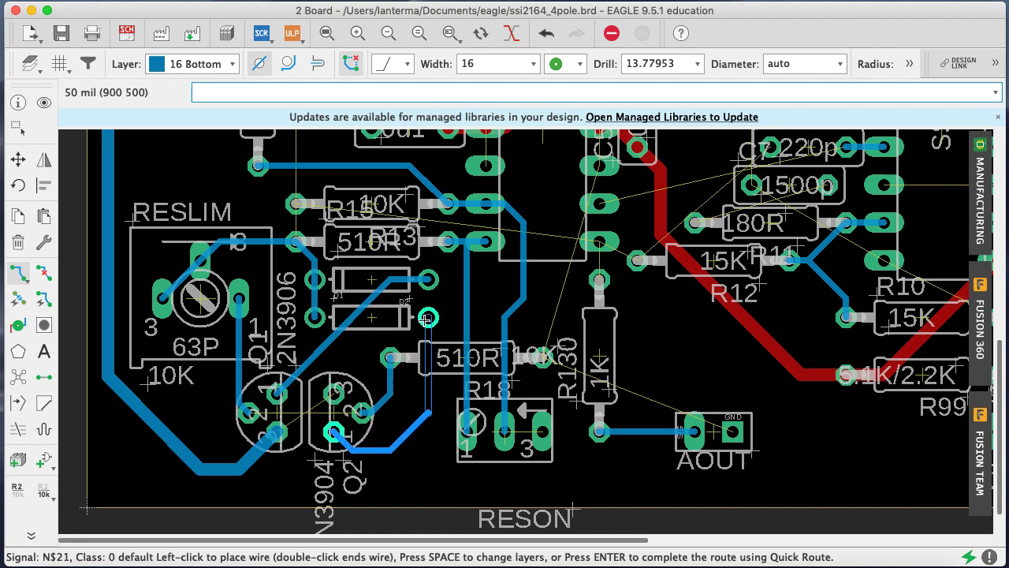
left_click(426, 317)
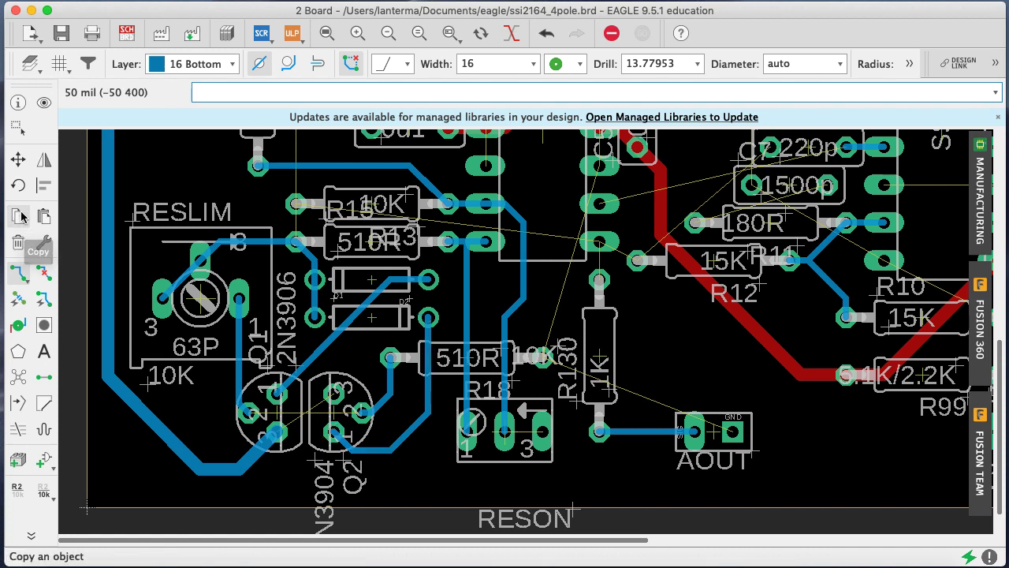
Move the bend of the new Q2-to-diode trace up one grid step into a longer diagonal, and save the board
left_click(19, 161)
left_click(428, 410)
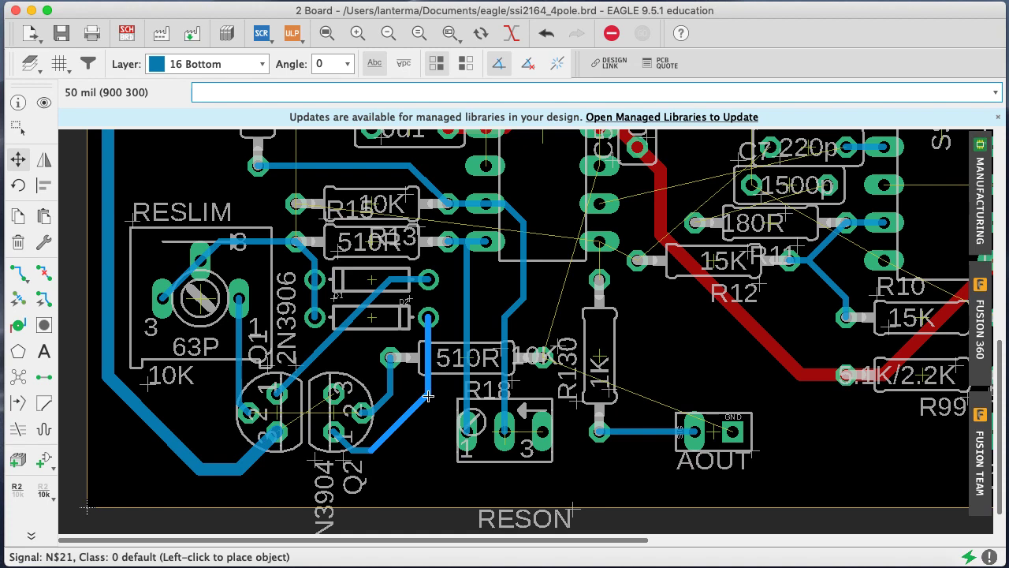
left_click(428, 395)
key("super+s")
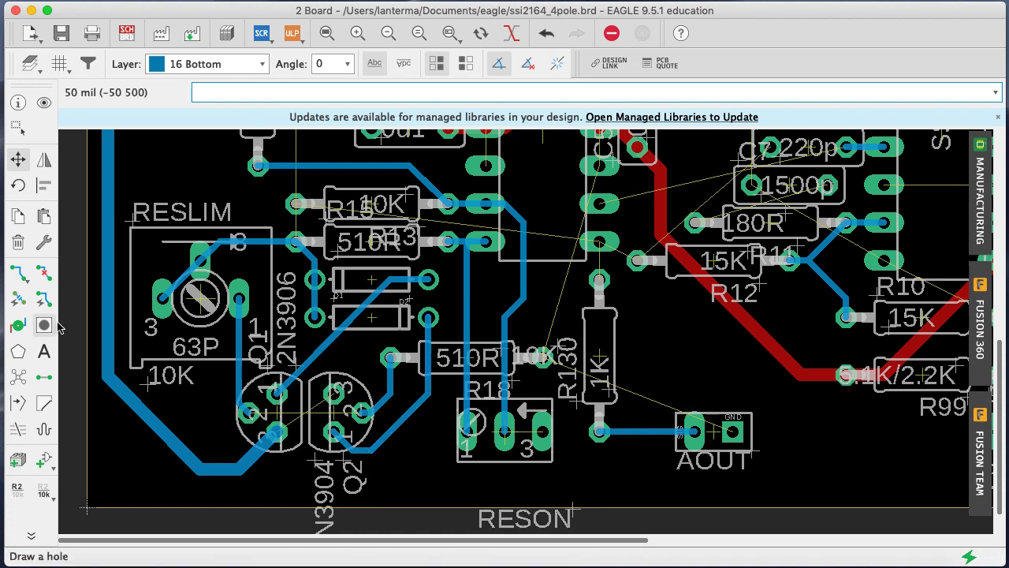
Route GND from Q1's pin 3 to Q2's pin 3 with a 16 mil wire, and save the board
left_click(17, 272)
left_click(277, 430)
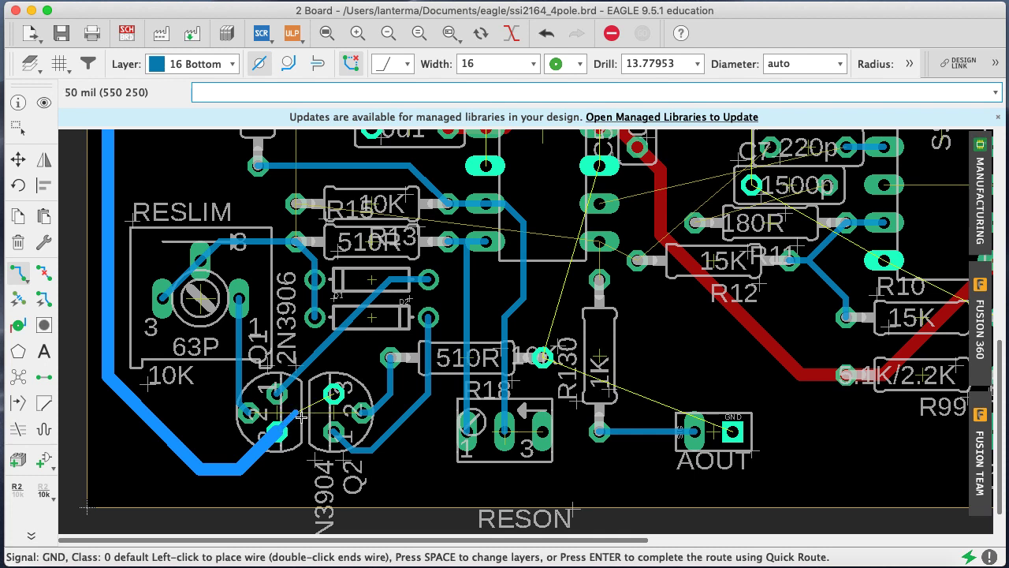
left_click(331, 395)
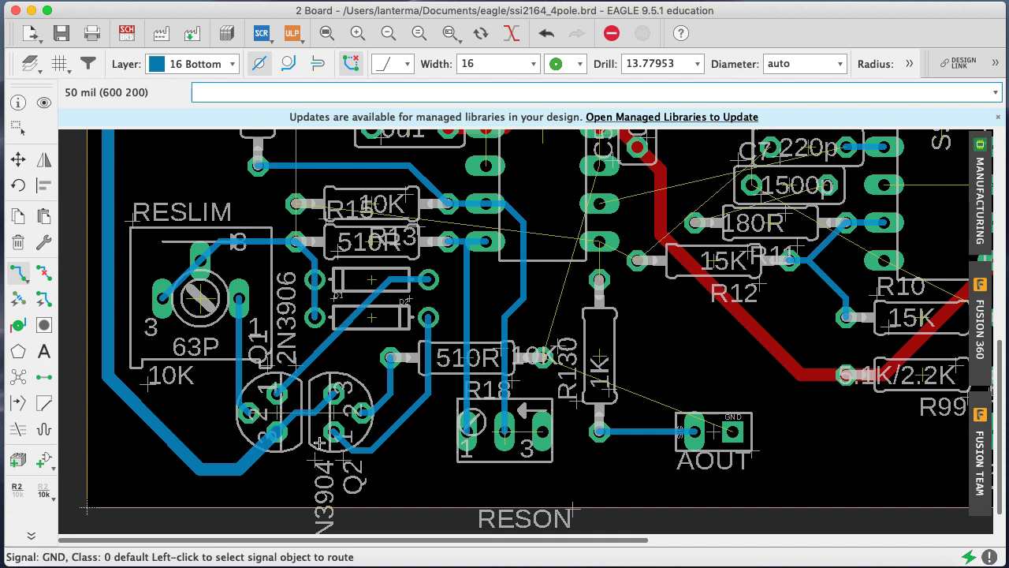
key("super+s")
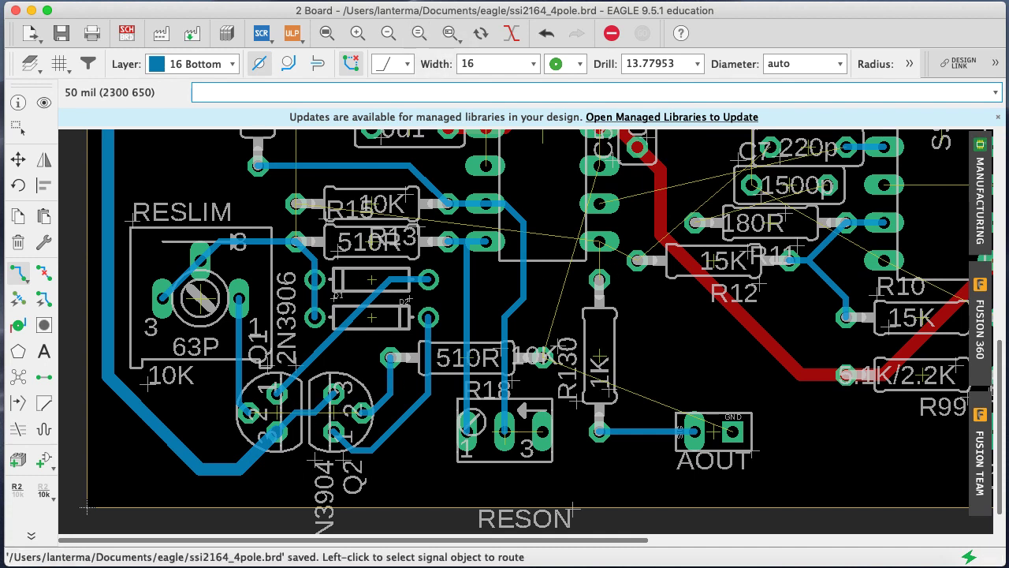
Route the upper pad of 10K resistor R19 diagonally up to the centre of QCOM's middle pad
scroll(999, 409, "down", 2)
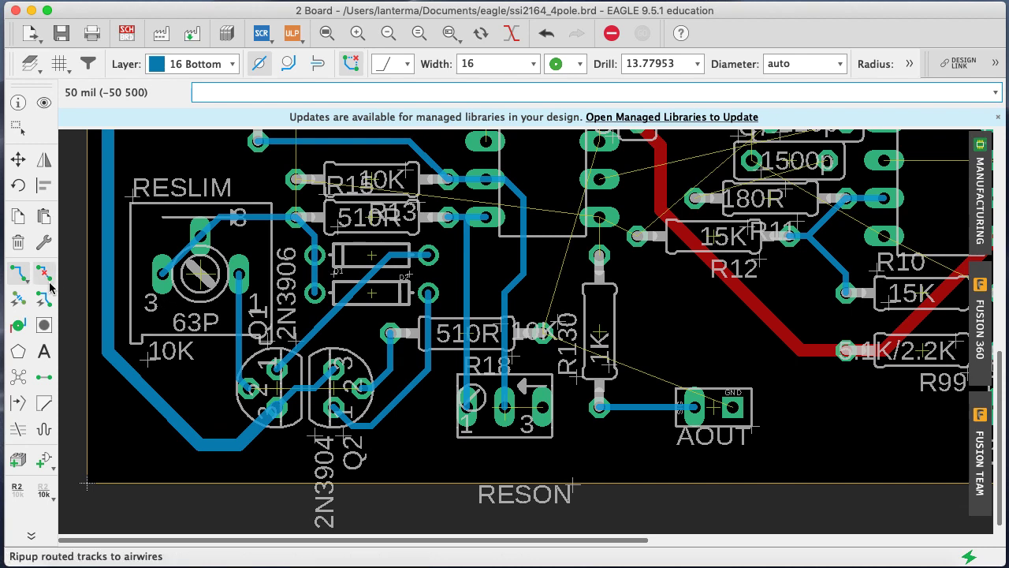
left_click(17, 272)
left_click_drag(999, 416, 1007, 335)
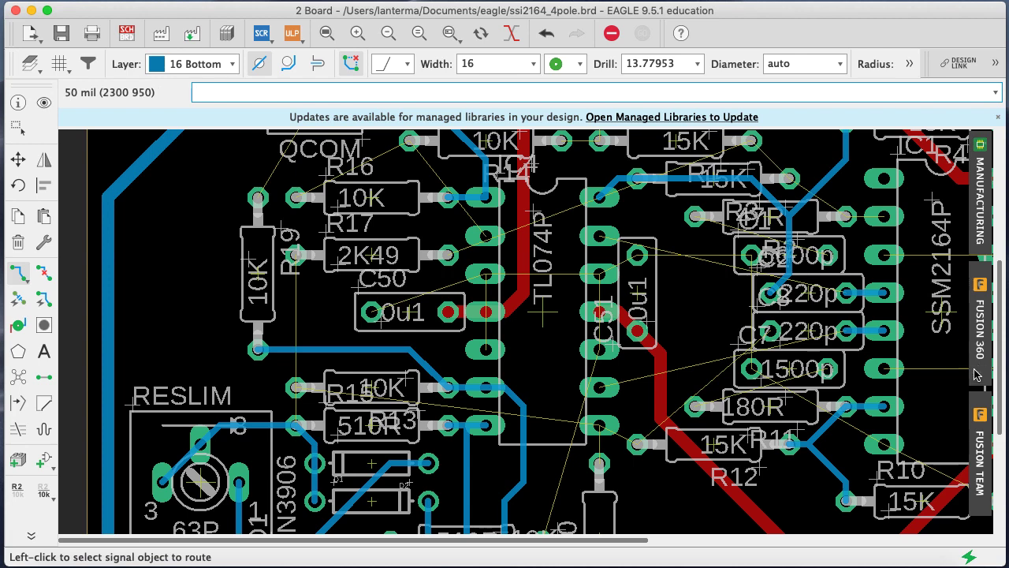
scroll(1000, 363, "up", 3)
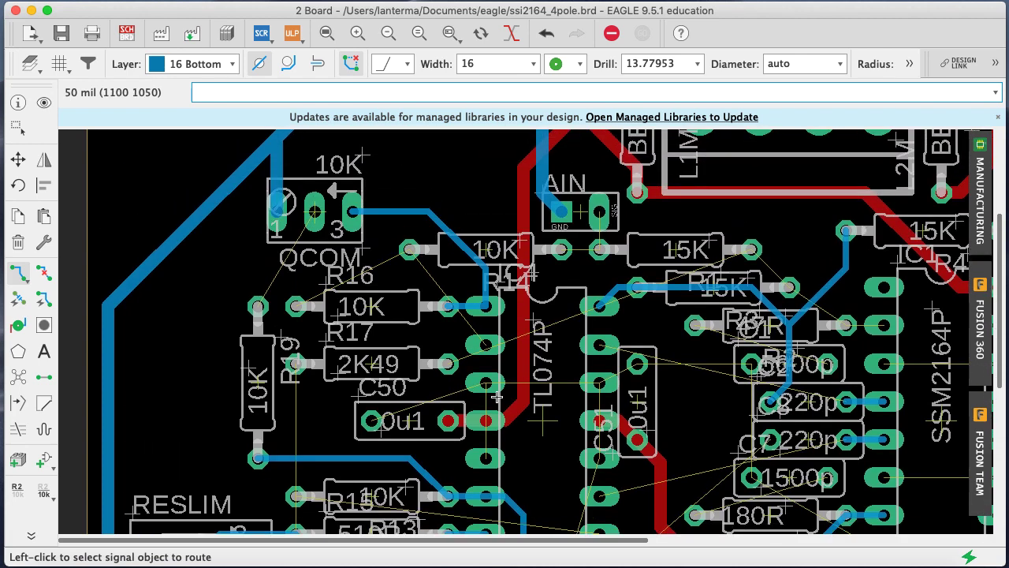
left_click(23, 277)
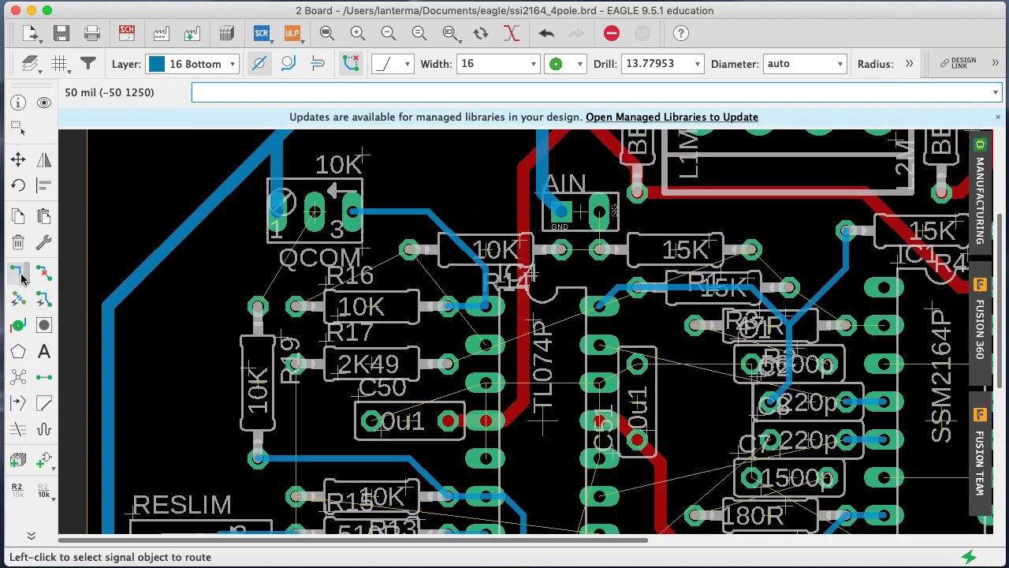
left_click(258, 306)
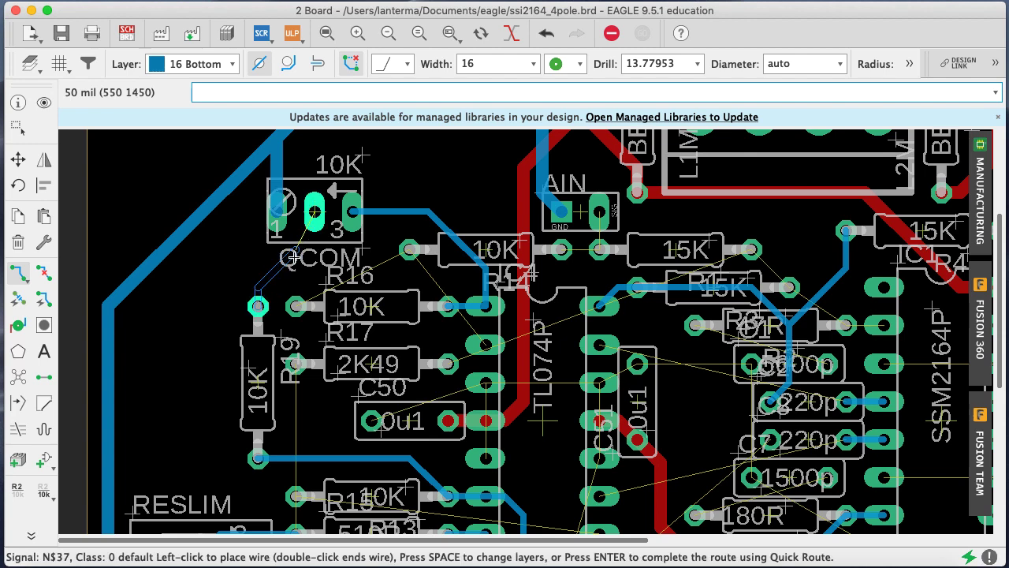
left_click(315, 205)
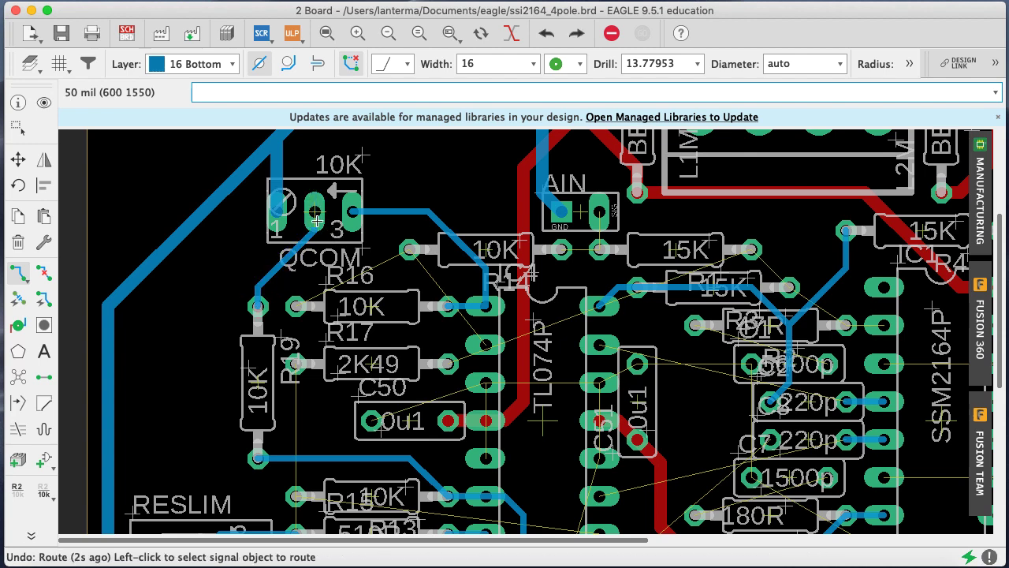
left_click(316, 220)
key("Escape")
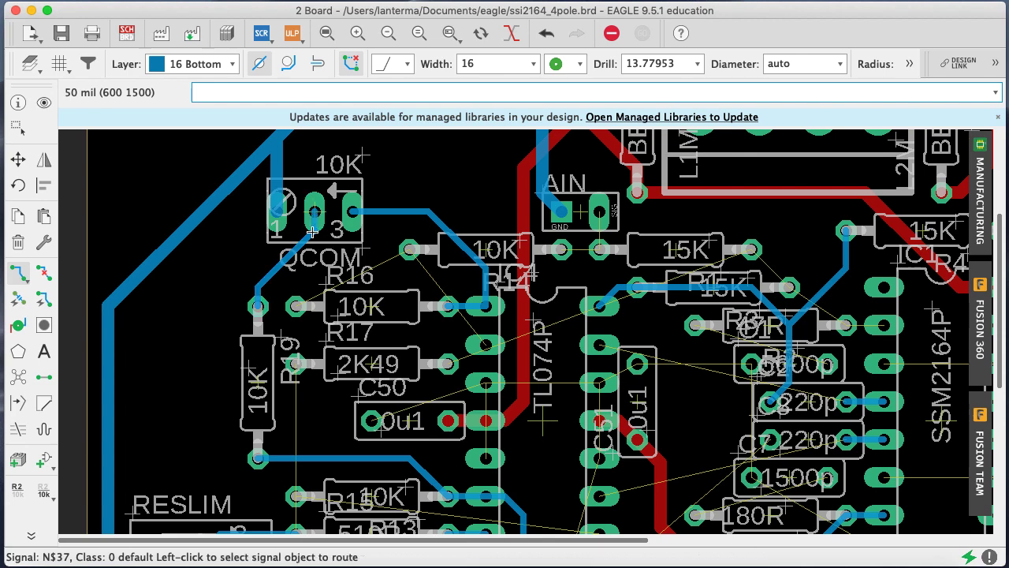
type("show")
left_click(313, 231)
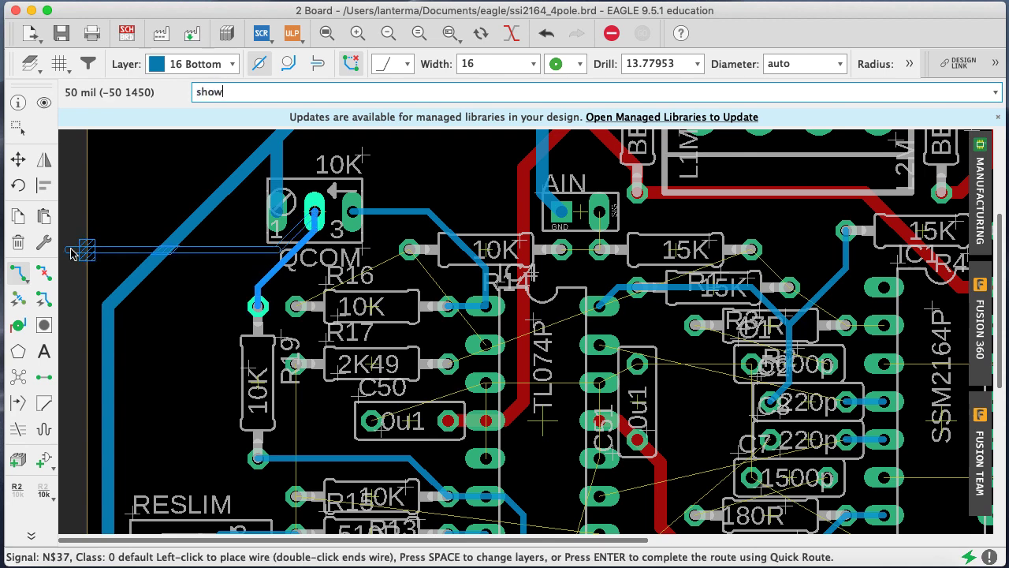
key("Escape")
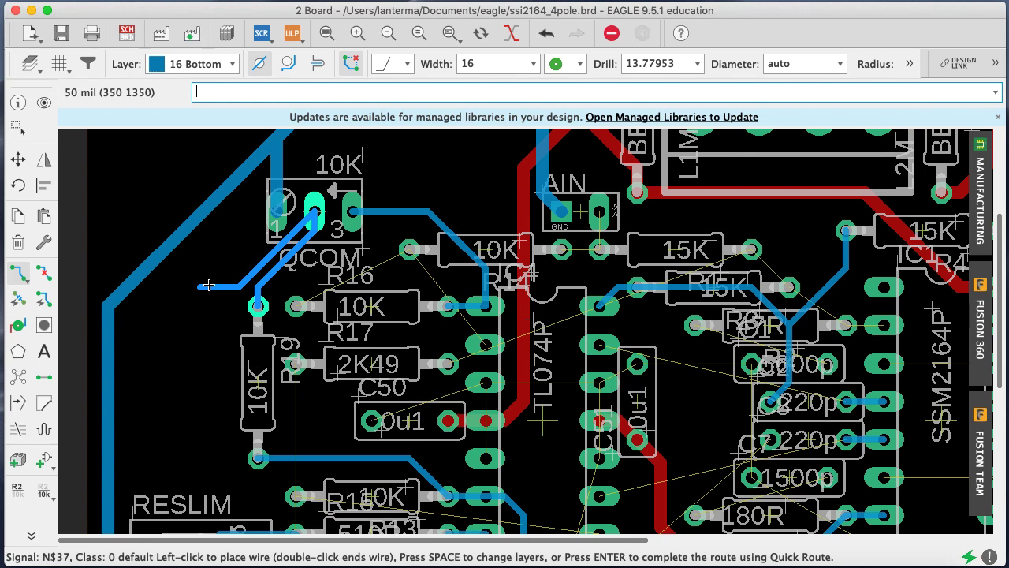
key("super+z")
left_click(26, 278)
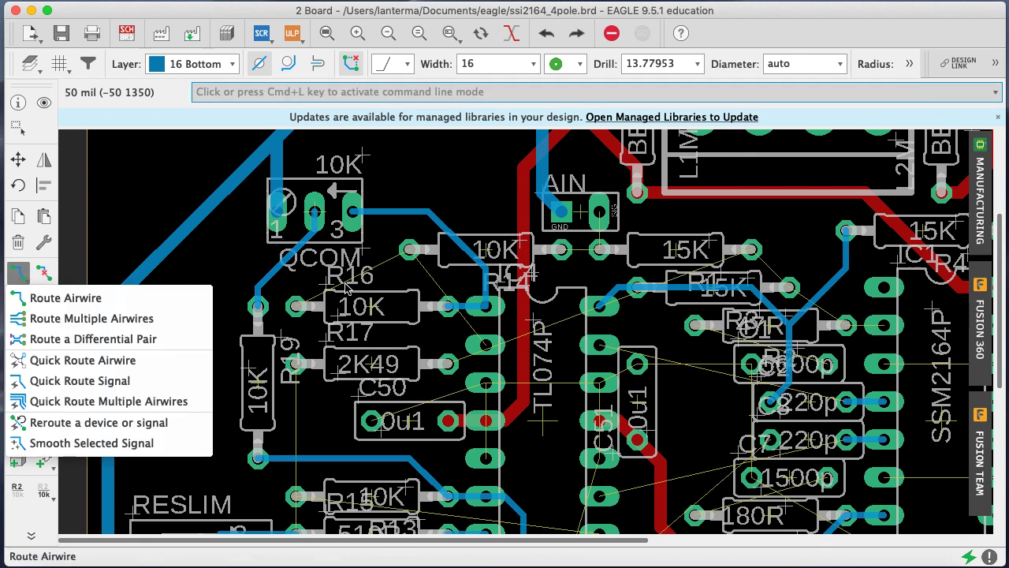
left_click(337, 285)
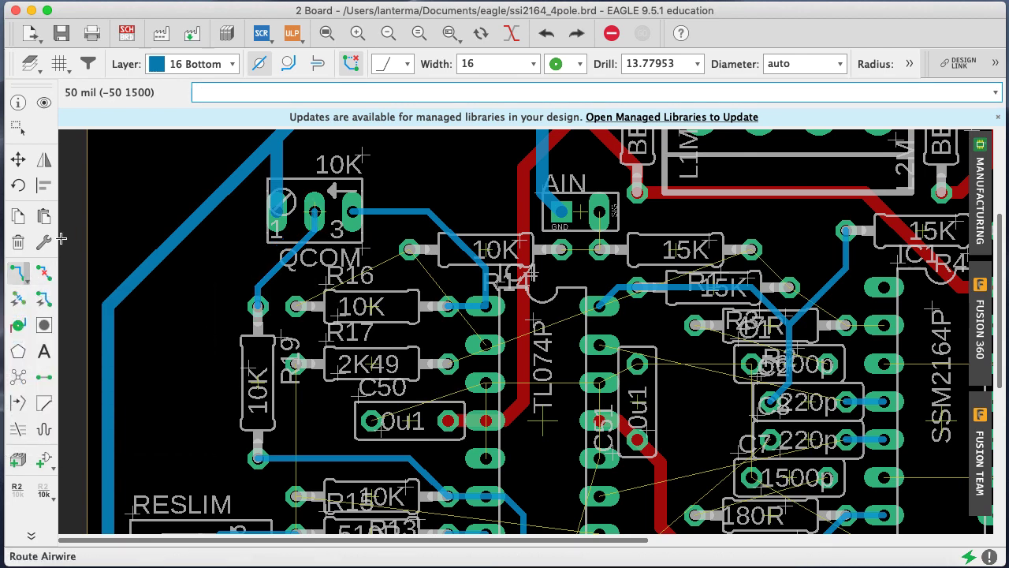
Route the TL074P's second left-side pin up to the left pad of the upper 10K, and branch that trace straight to R16's left pad
left_click(21, 277)
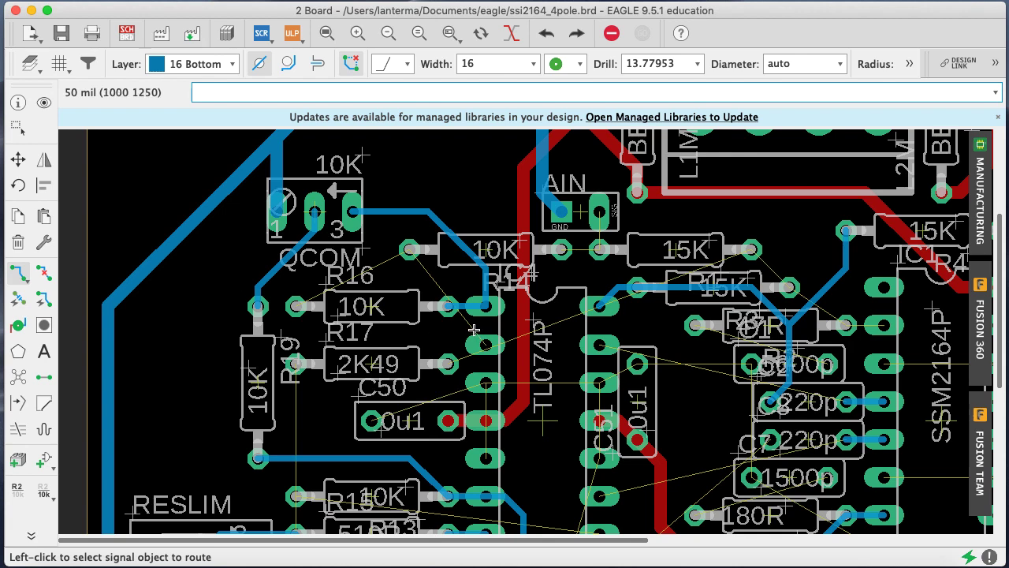
left_click(474, 329)
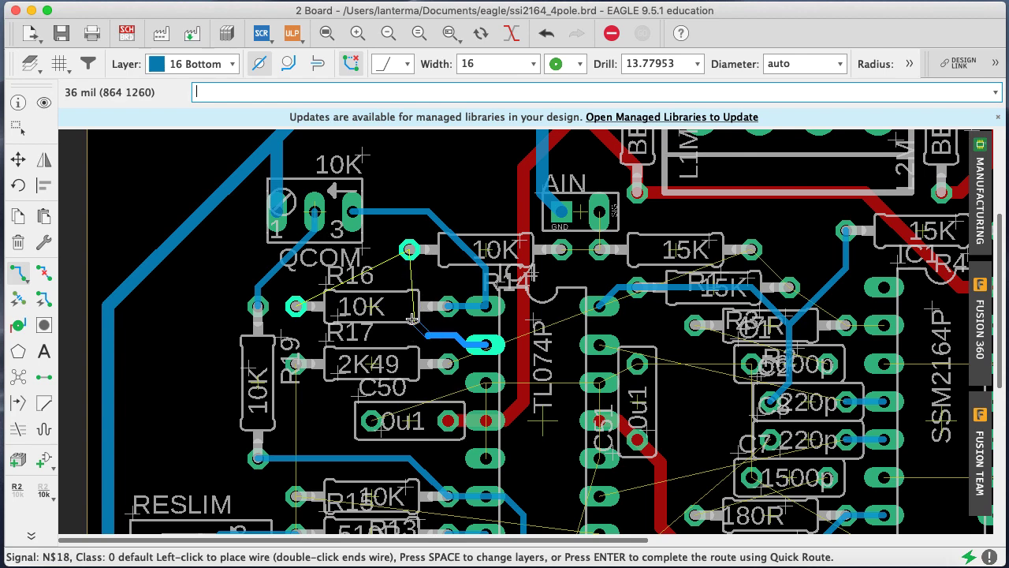
left_click(409, 249)
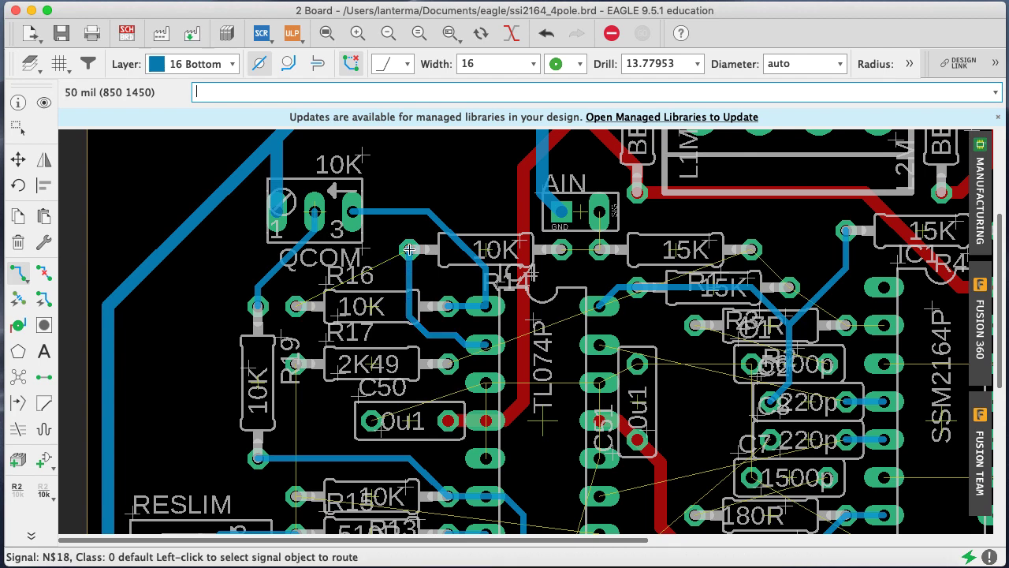
left_click(315, 298)
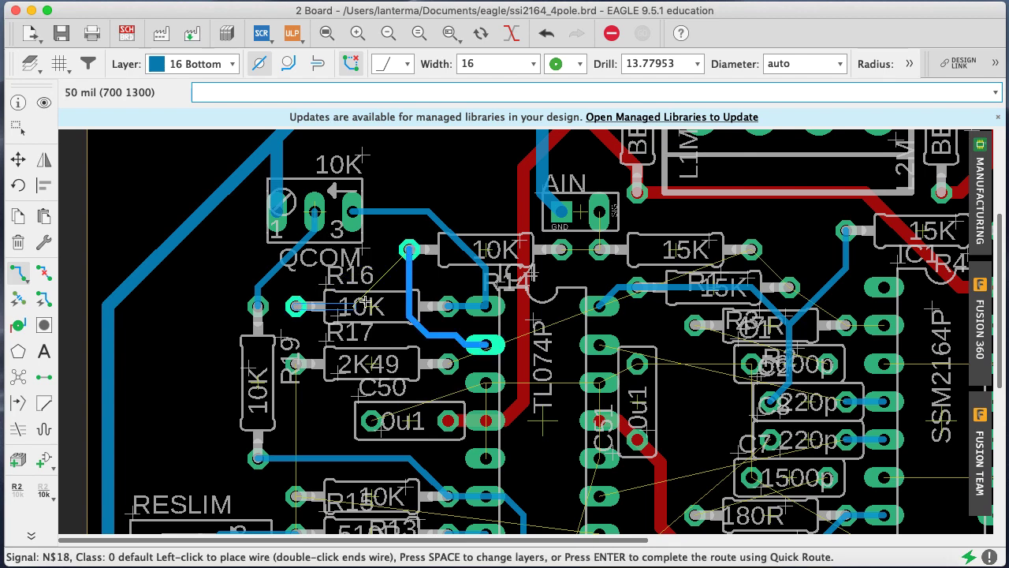
left_click(411, 306)
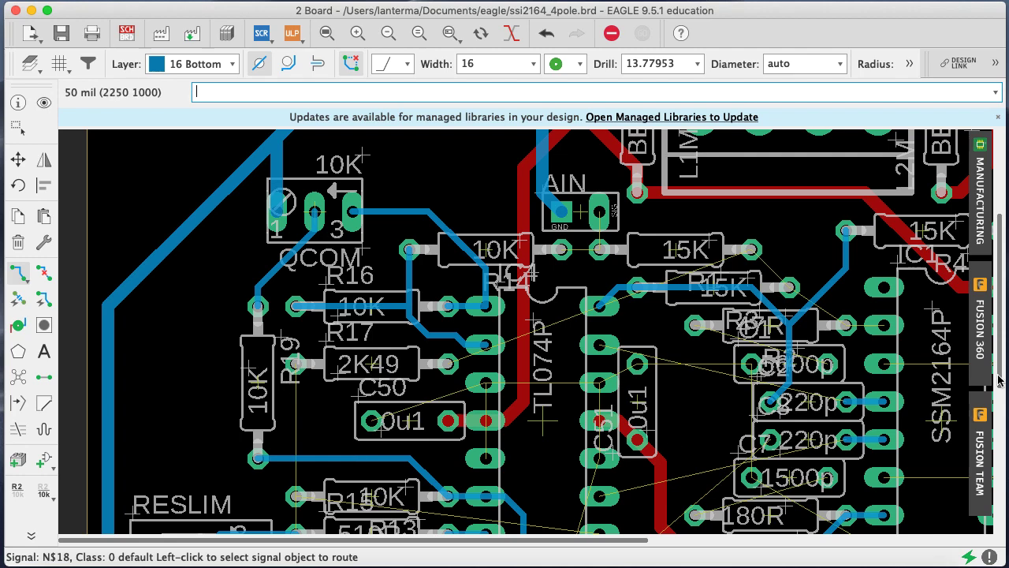
scroll(999, 380, "down", 5)
scroll(999, 381, "up", 4)
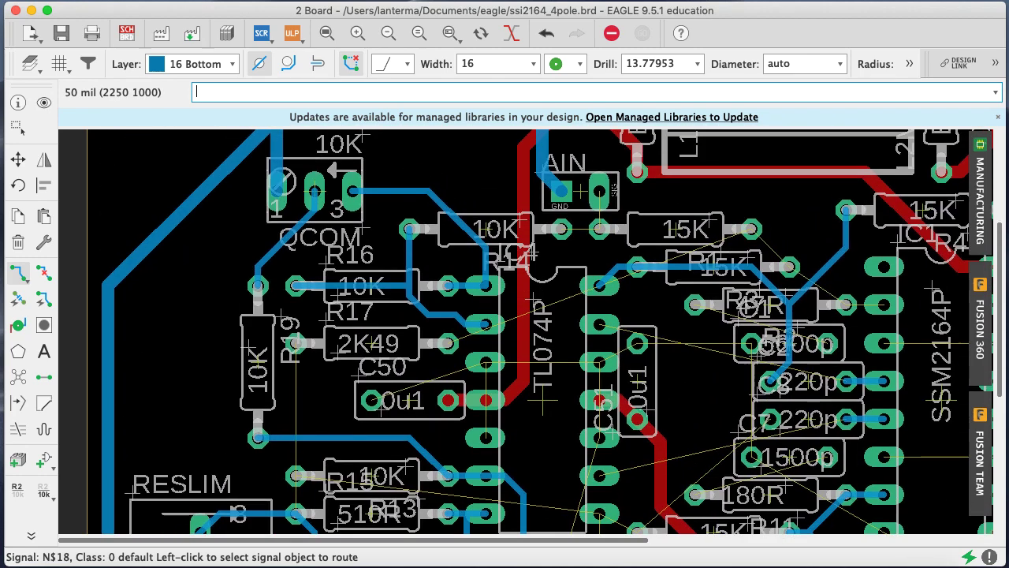
left_click(370, 400)
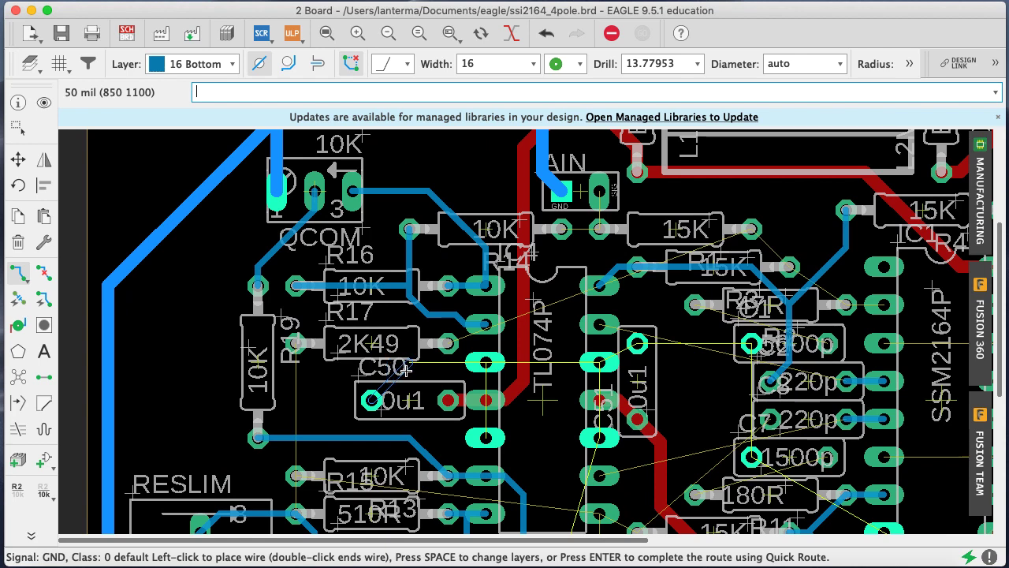
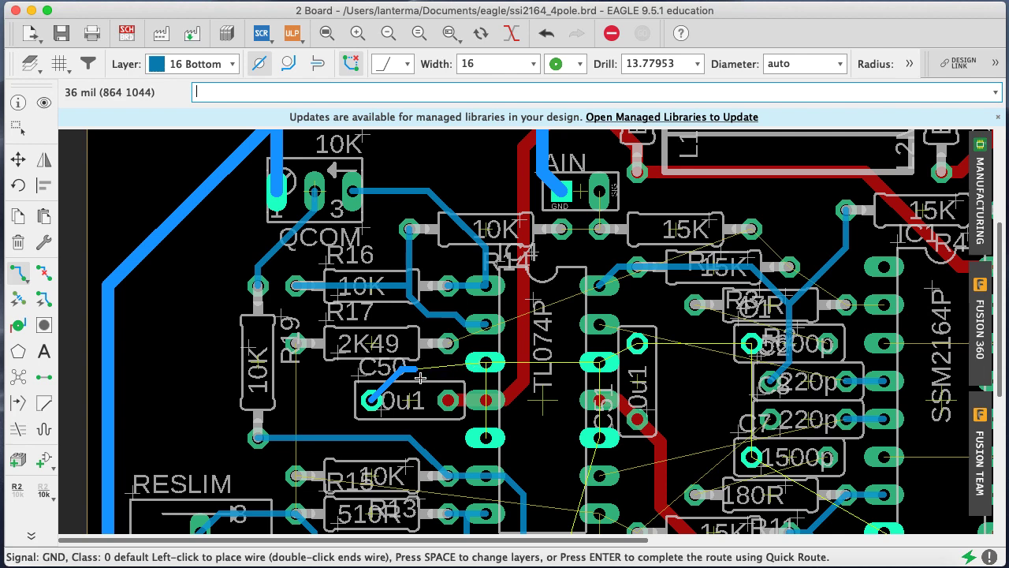
key("super+z")
key("super+z")
Route GND from the TL074P's third left-side pin to C50's left pad, passing above the capacitor, and save the board
left_click(468, 365)
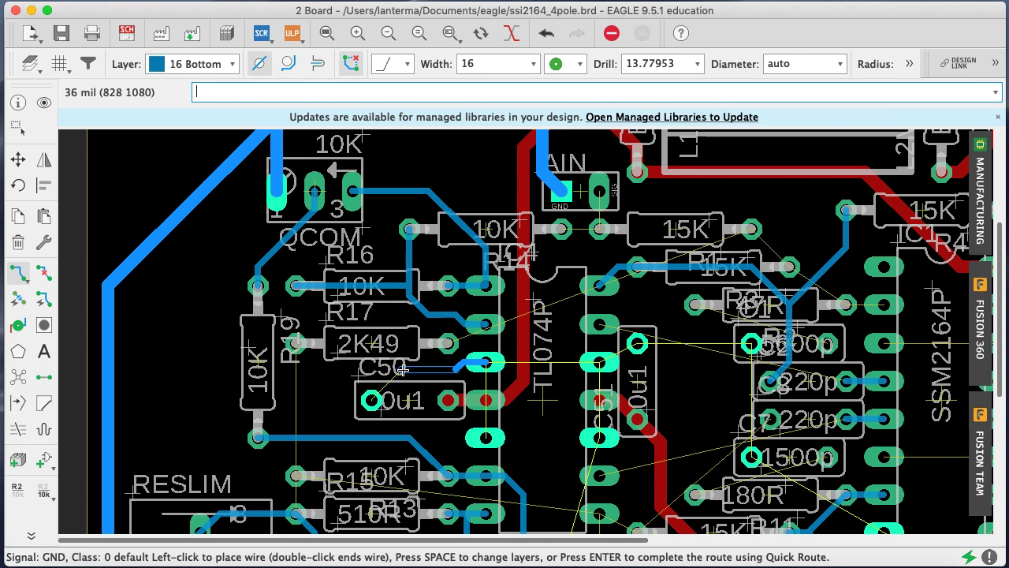
left_click(372, 400)
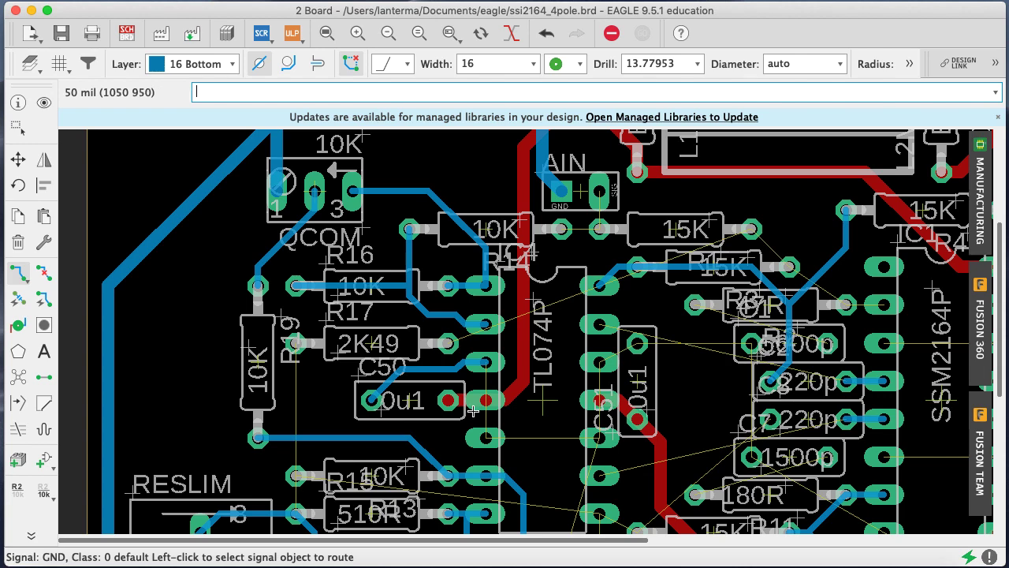
key("super+s")
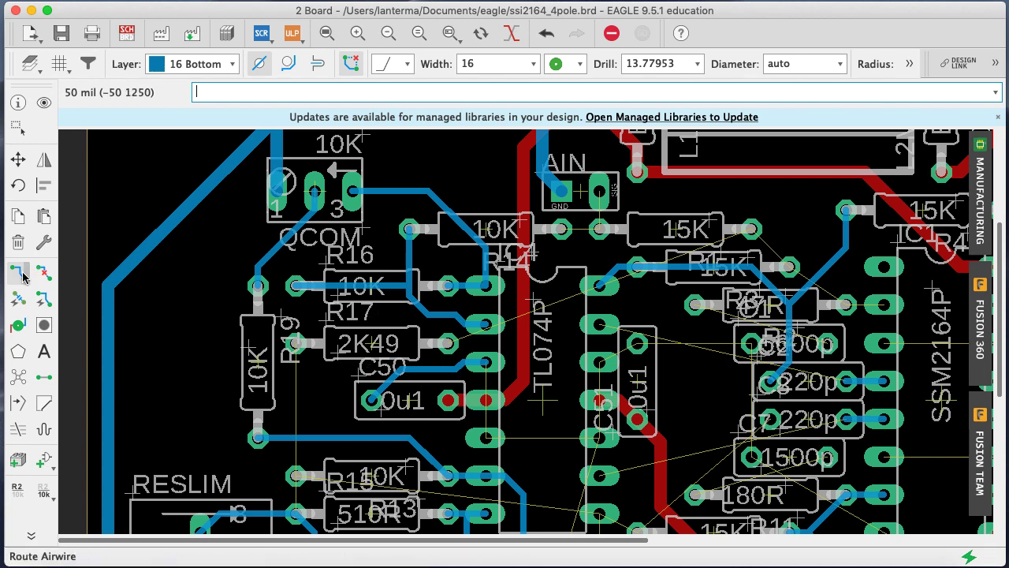
Route R17's right pad horizontally across the red trace, try extending it diagonally to the TL074P's top right-side pin, and undo that extension
left_click(457, 339)
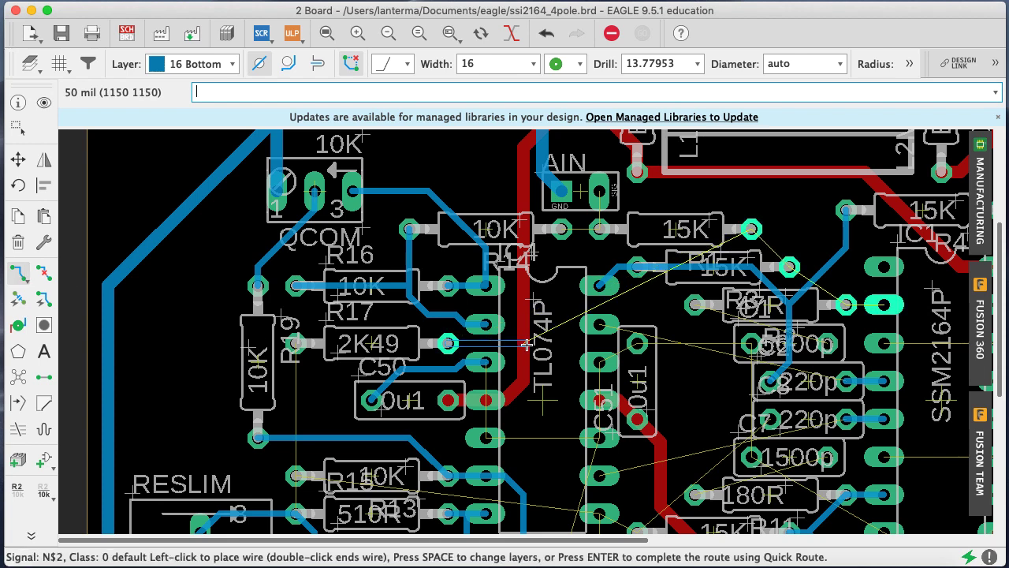
left_click(526, 343)
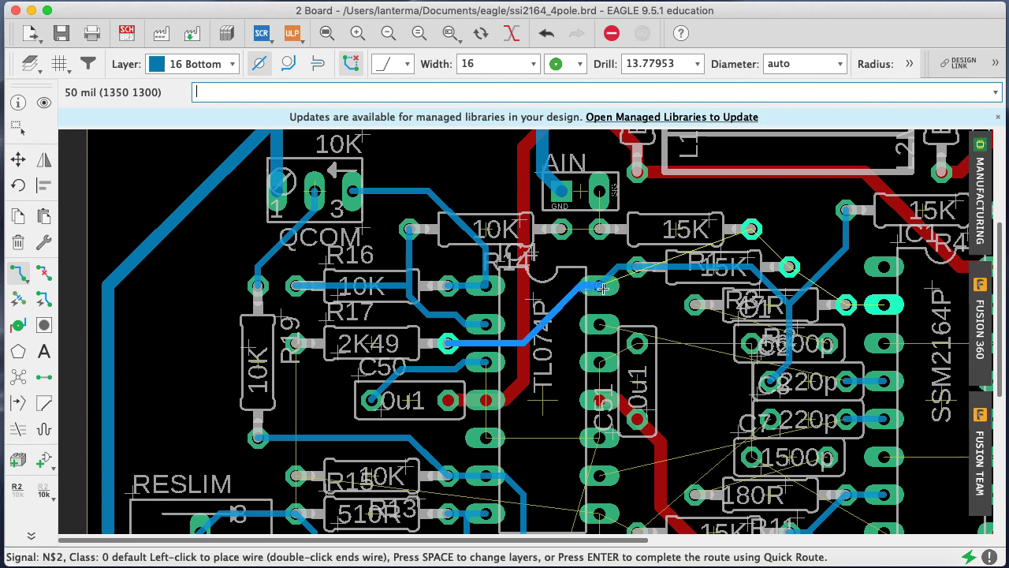
left_click(600, 288)
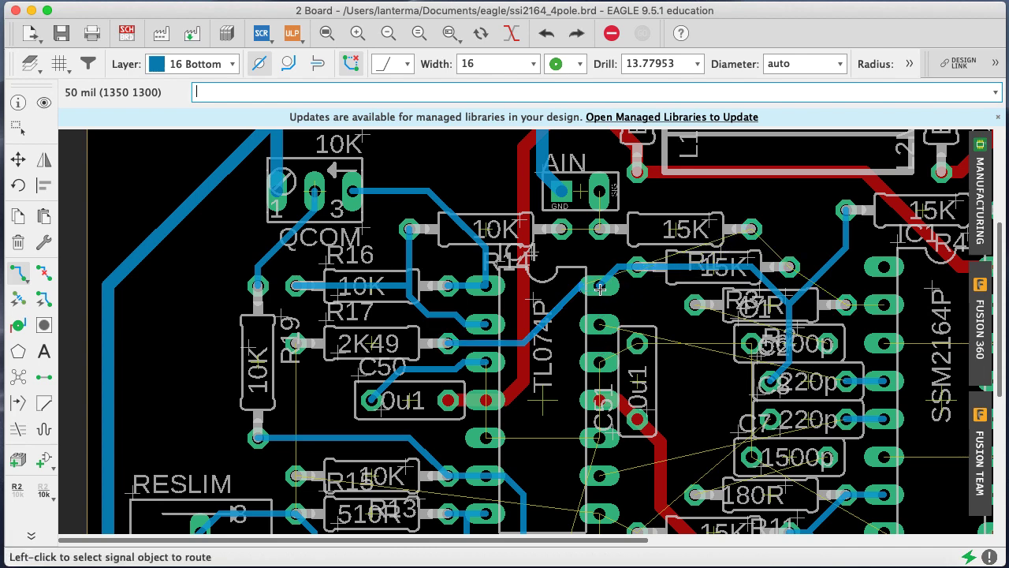
key("super+z")
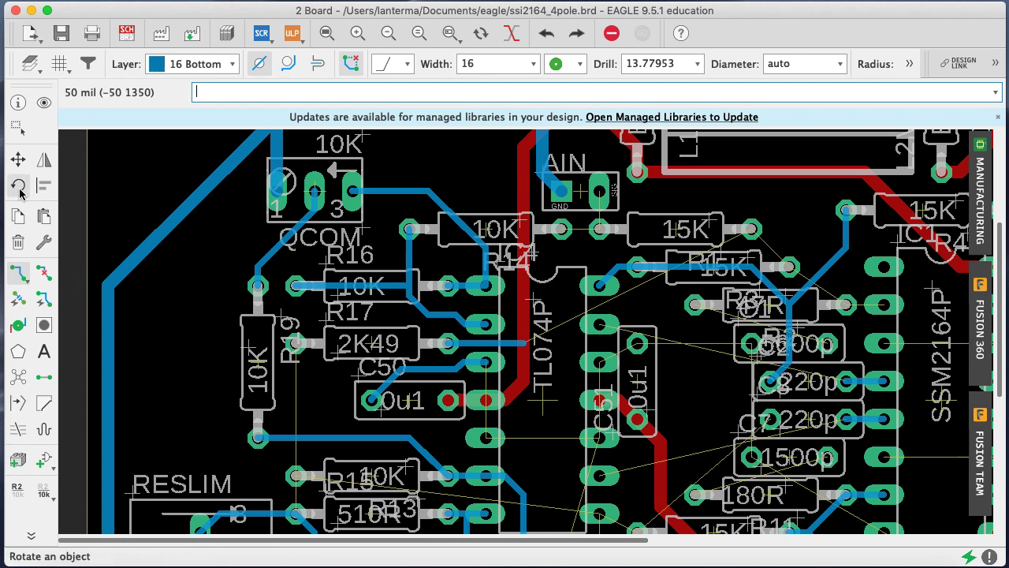
Route AIN's signal pad down to the upper 15K resistor's left pad and across to the neighbouring 10K's right pad
left_click(599, 193)
left_click(600, 223)
left_click(563, 226)
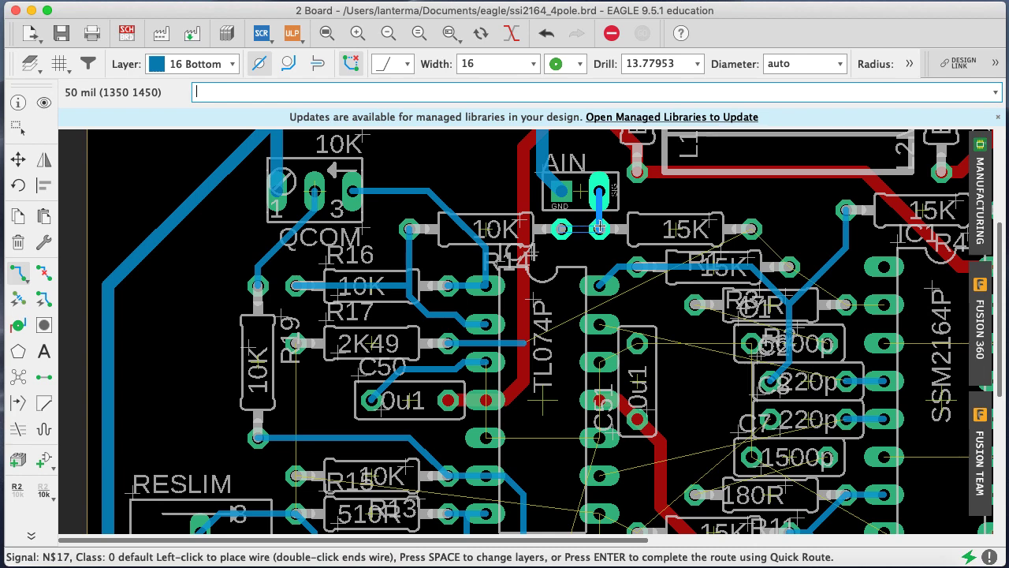
left_click(599, 225)
Try to extend R17's trace up through the TL074P and over its top right-side pin toward the upper 15K resistor
left_click(527, 341)
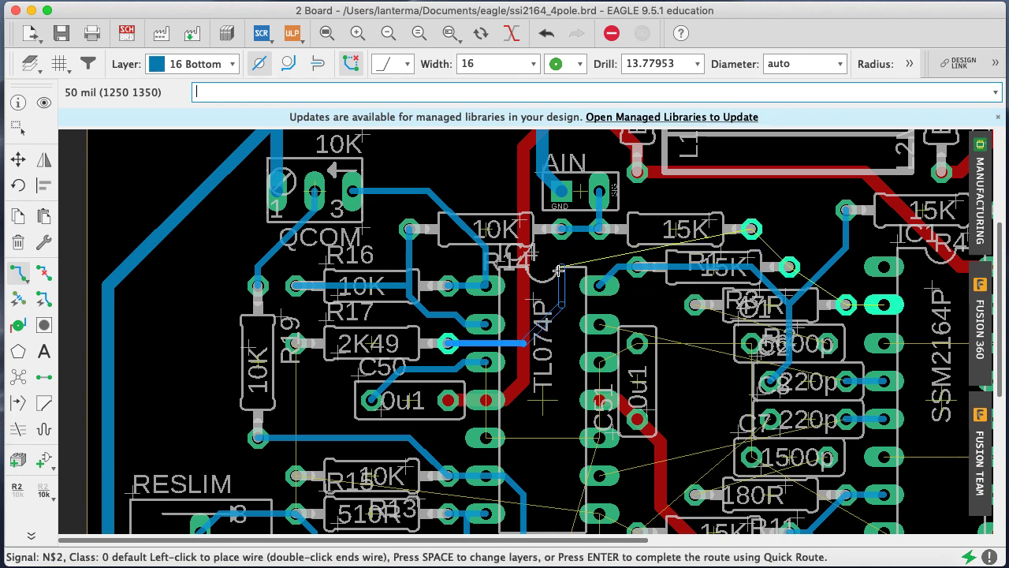
left_click(599, 258)
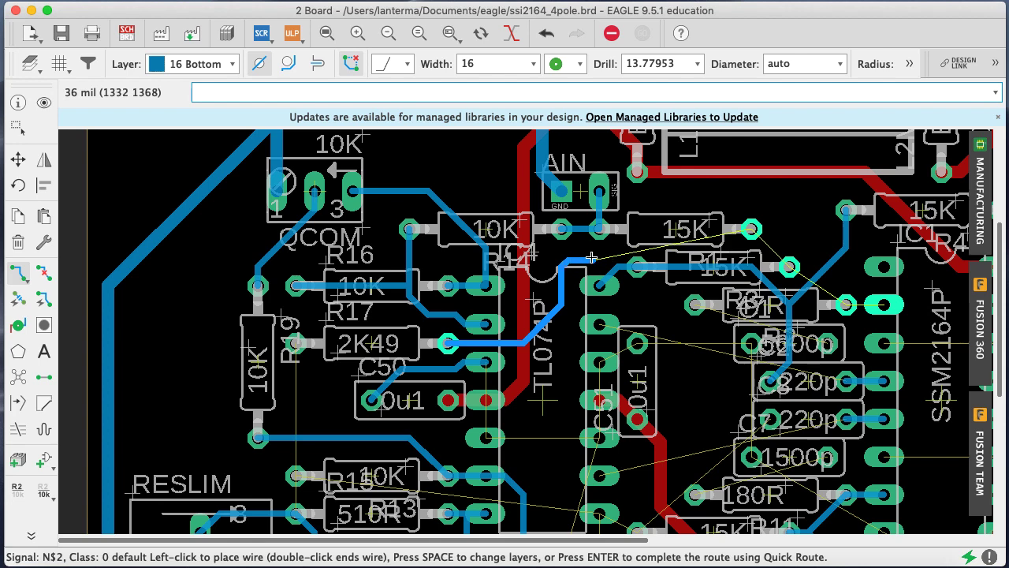
left_click(628, 237)
key("super+z")
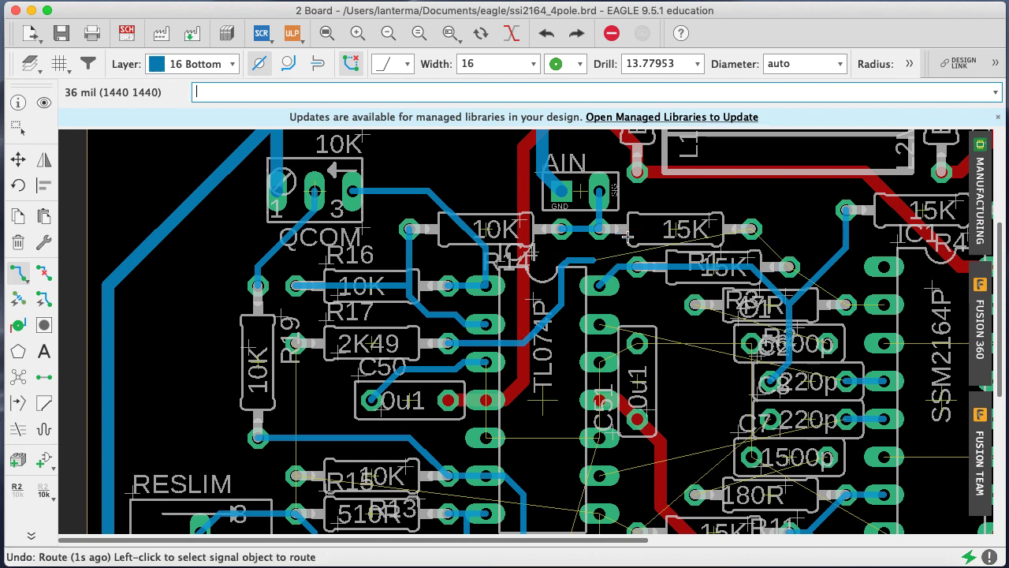
Move the bend in the trace from the TL074P's top right-side pin so it leaves the pin horizontally before rising to the 15K pad
left_click(18, 160)
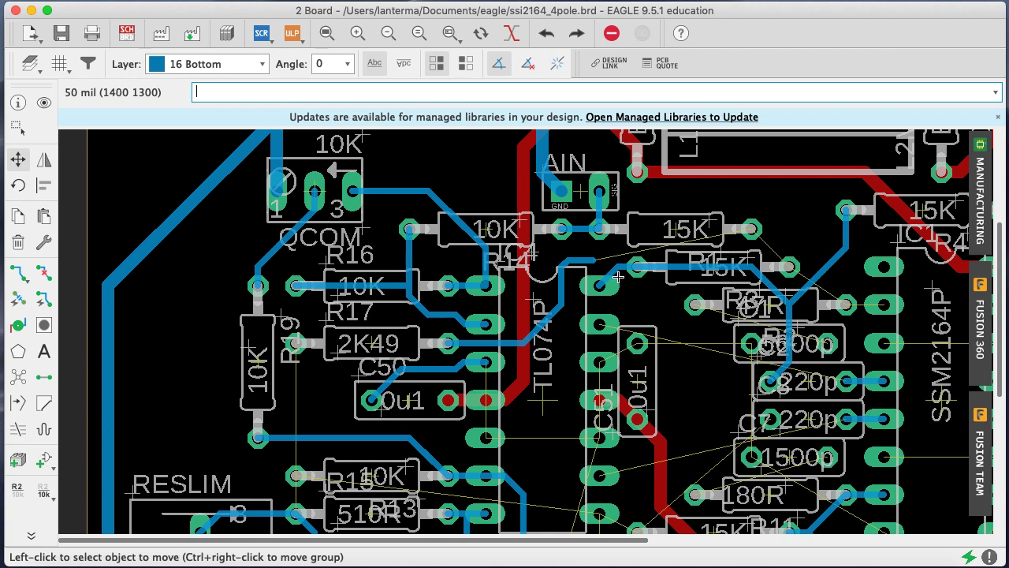
left_click(616, 276)
left_click(633, 274)
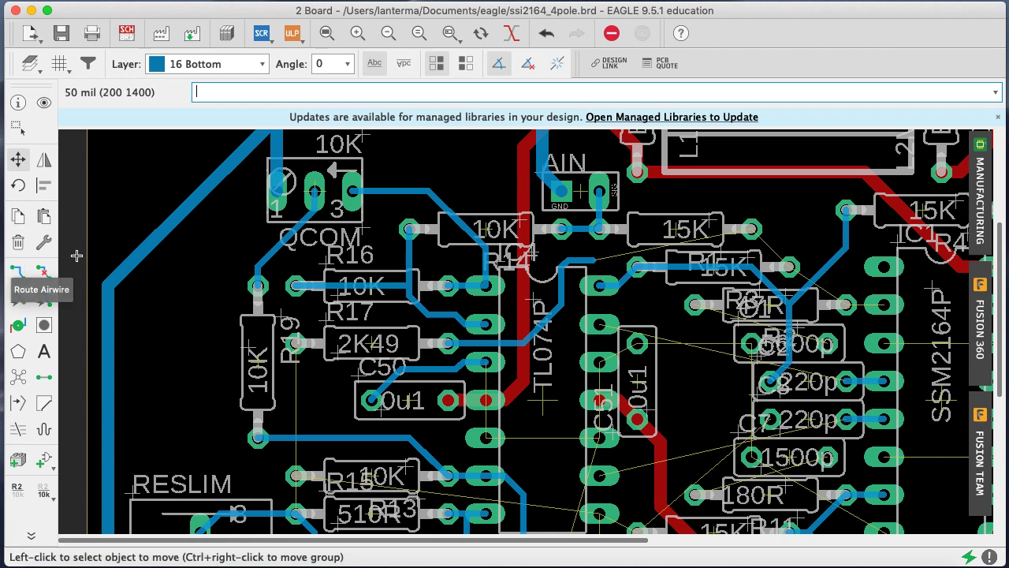
Rip up the trace segments inside the TL074P outline back to R17's short horizontal wire, and save the board
type("ripup")
key("Return")
left_click(584, 261)
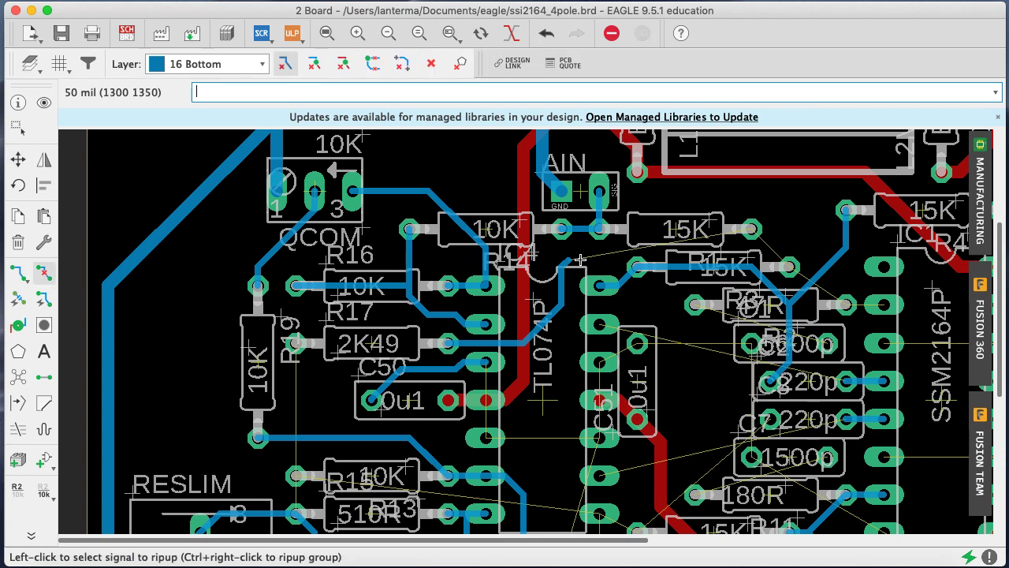
left_click(563, 265)
left_click(547, 322)
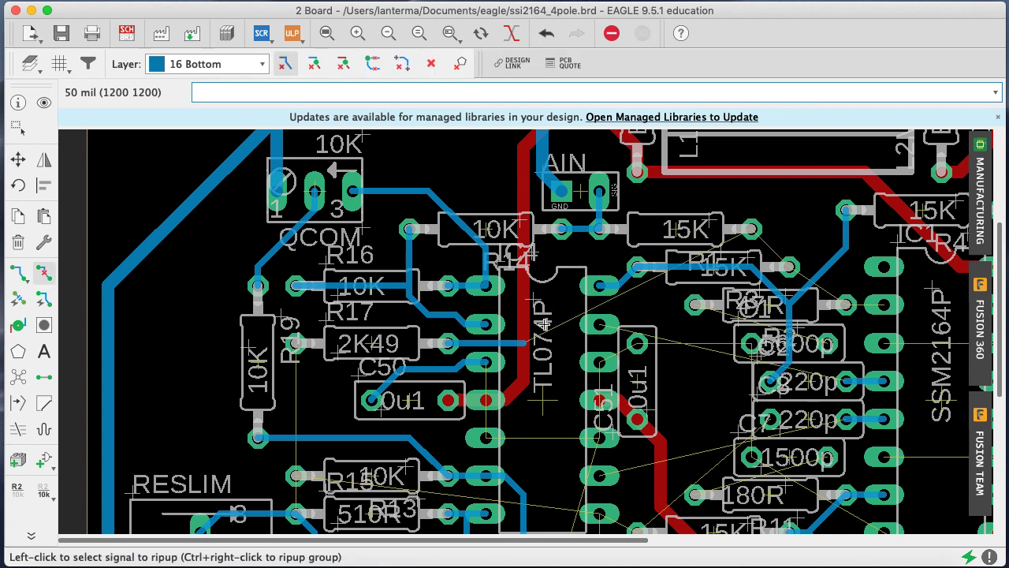
key("super+s")
Route the upper 15K's right pad back under its body, above the TL074P's top right-side pin, and down to R17's horizontal wire
left_click(18, 272)
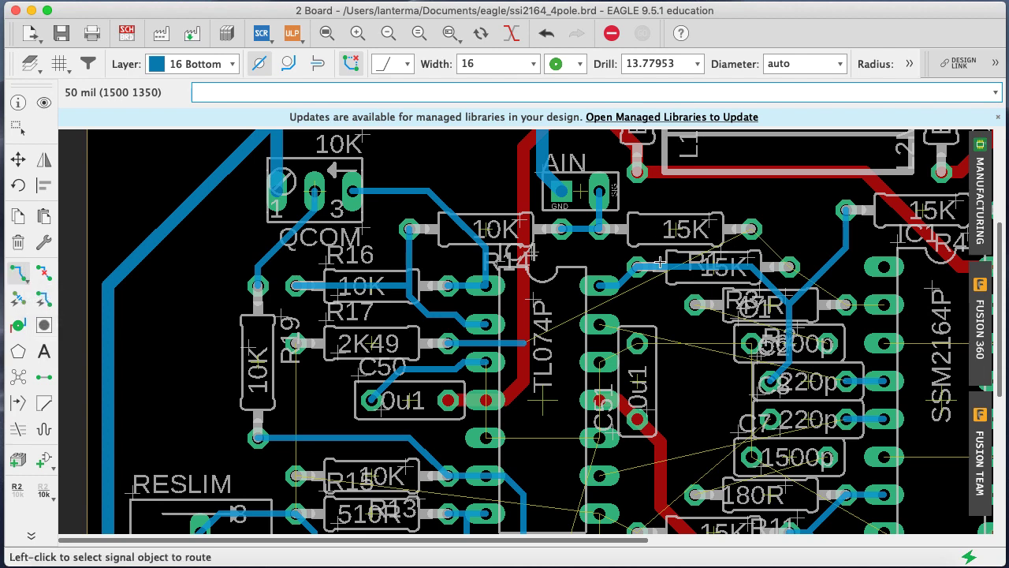
left_click(731, 240)
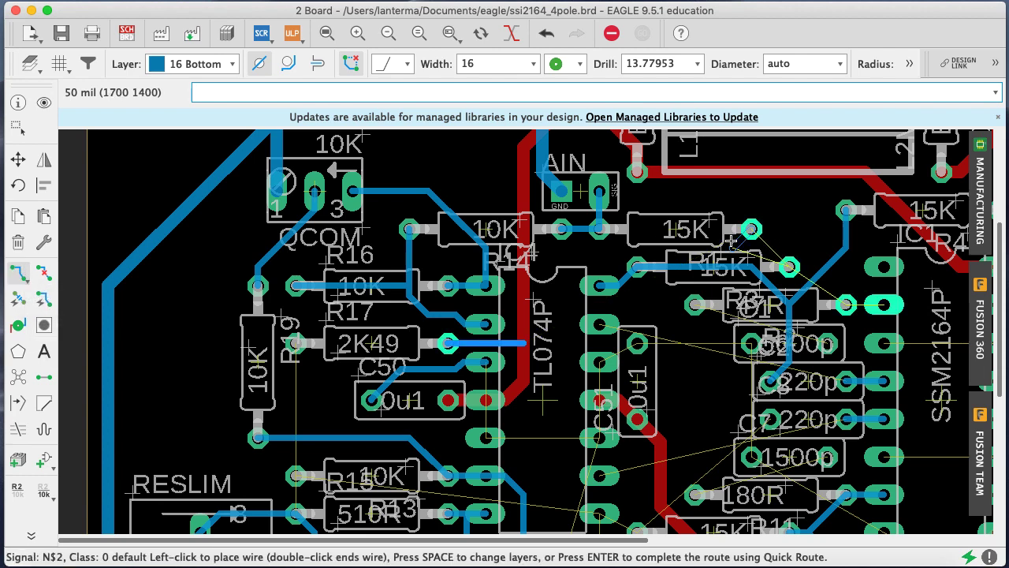
left_click(602, 261)
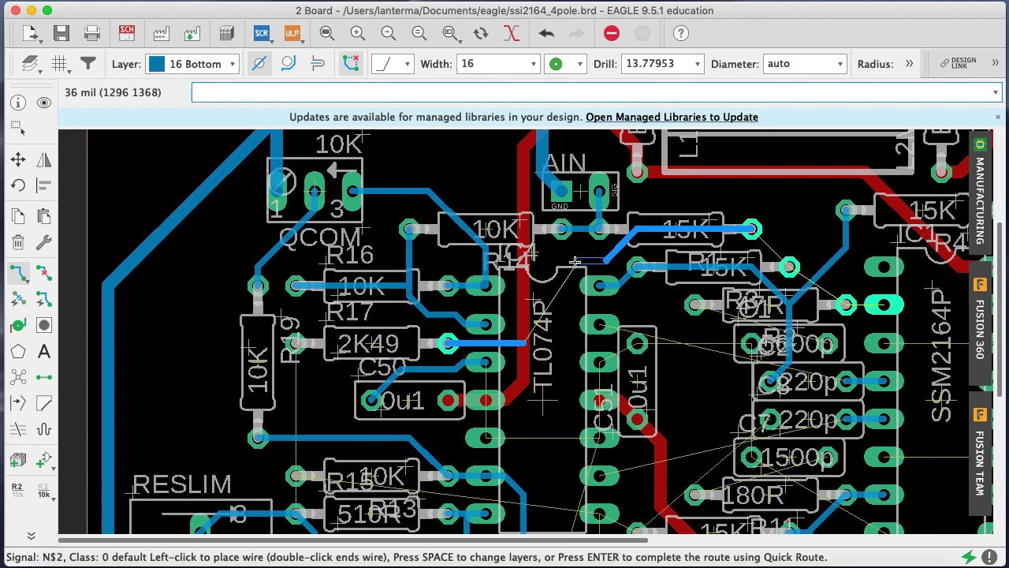
left_click(576, 261)
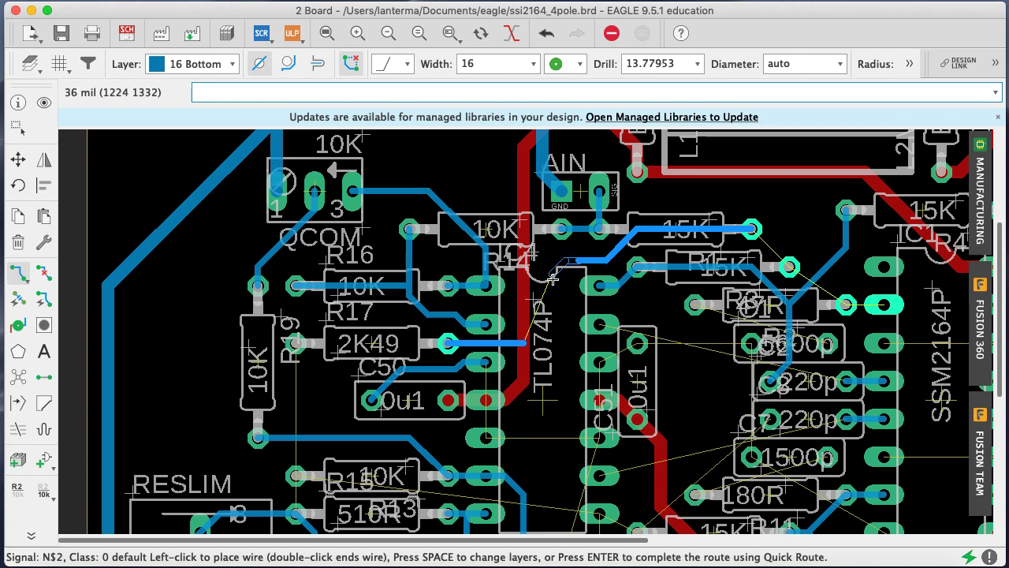
left_click(552, 278)
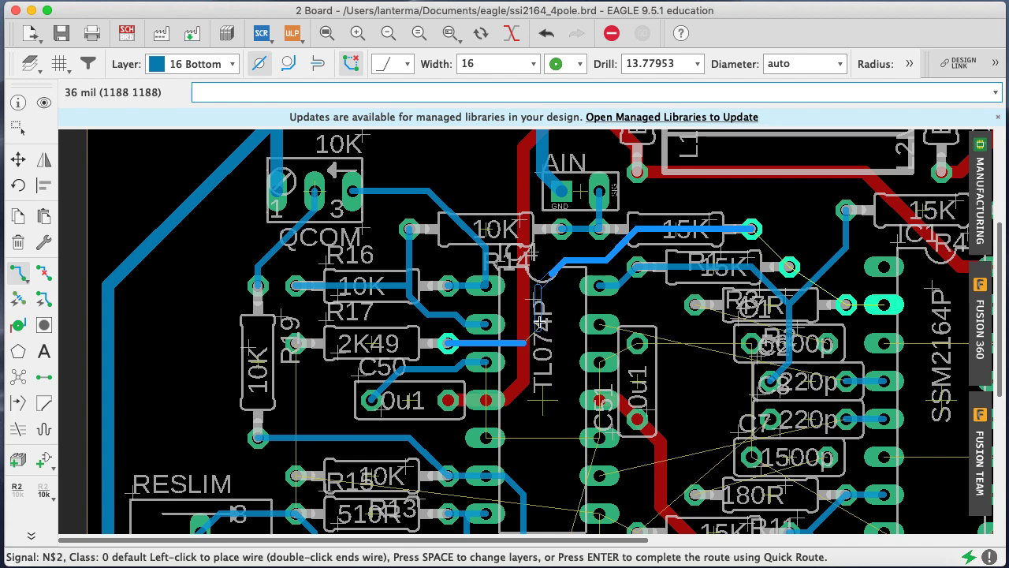
left_click(550, 318)
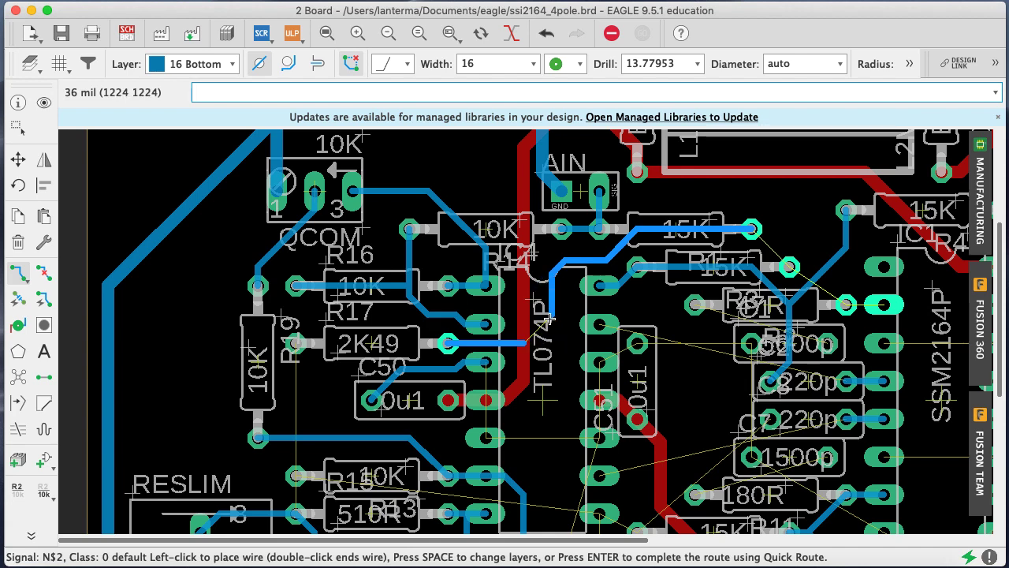
left_click(522, 346)
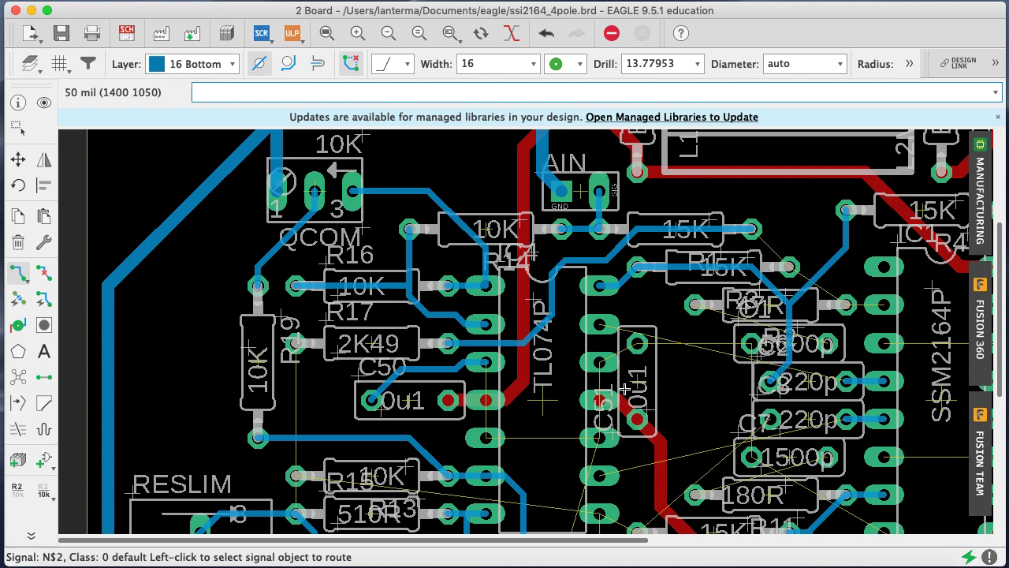
Route the upper 15K's right pad to the right pad of the 15K resistor directly below it
left_click(19, 272)
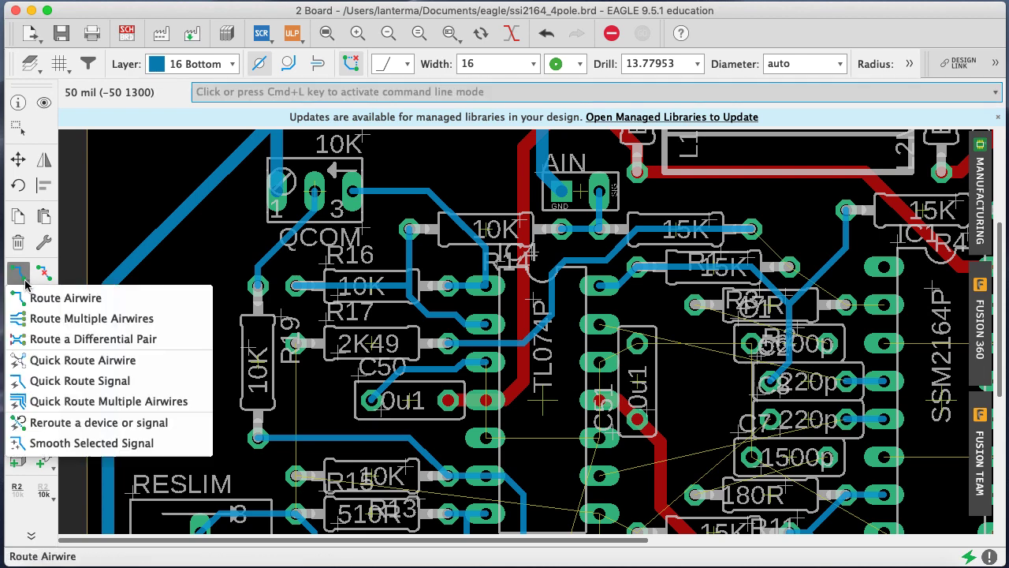
left_click(783, 237)
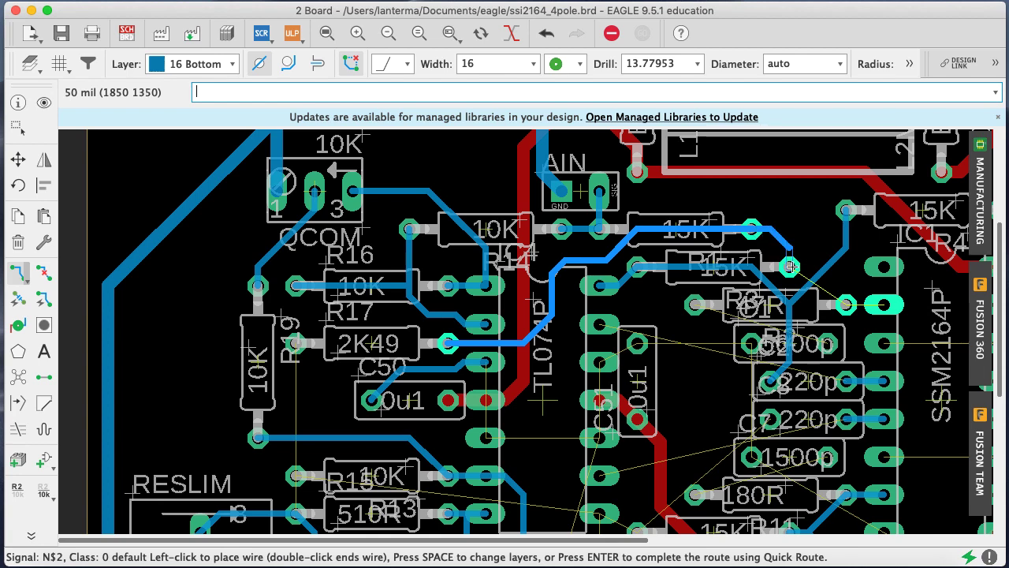
left_click(791, 266)
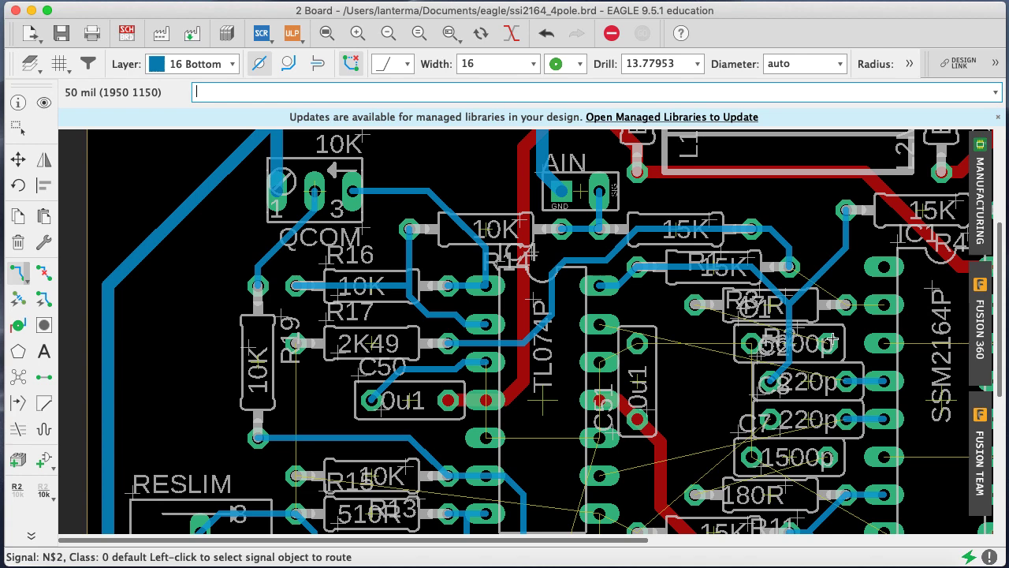
Highlight the GND signal around the TL074P and SSM2164P, and examine it across the whole board
left_click_drag(580, 540, 708, 549)
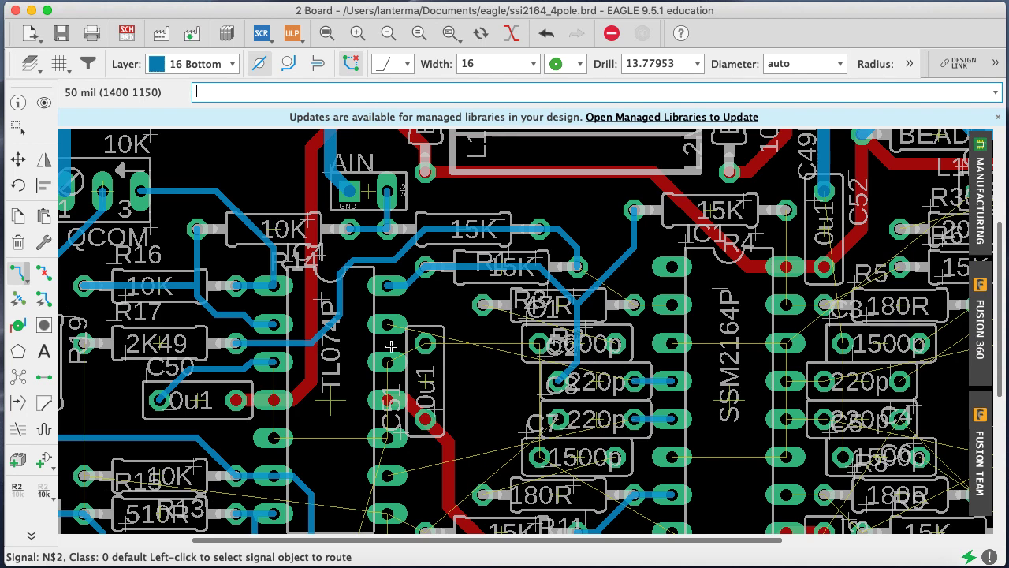
type("show GND")
key("Return")
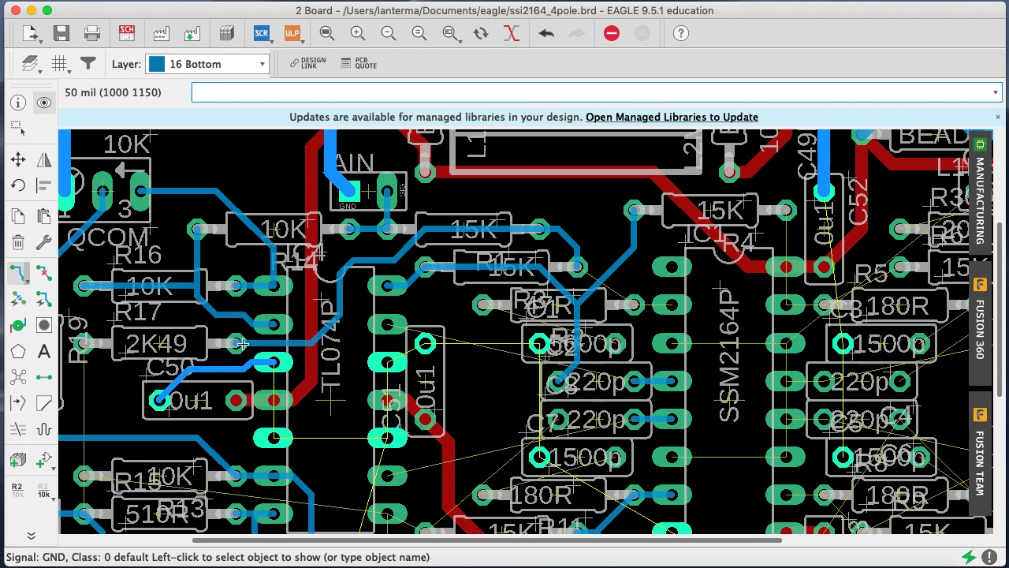
type("sh")
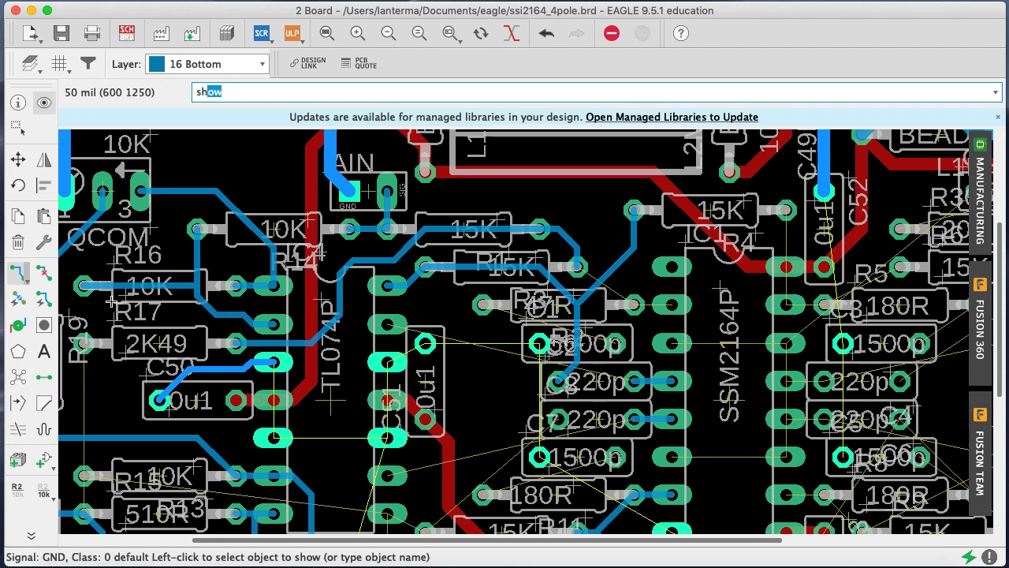
left_click(17, 272)
type("sh")
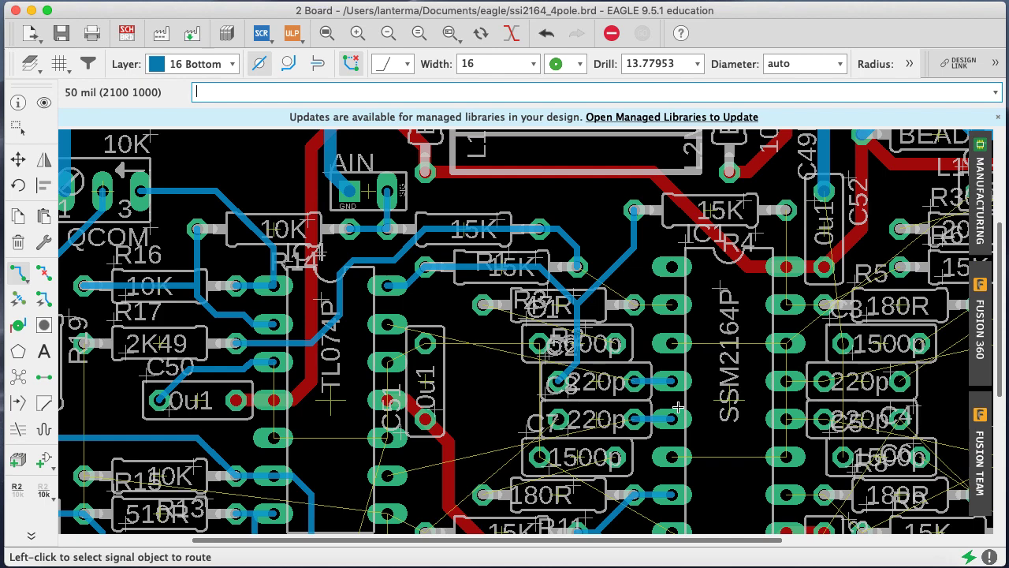
left_click(386, 33)
key("Return")
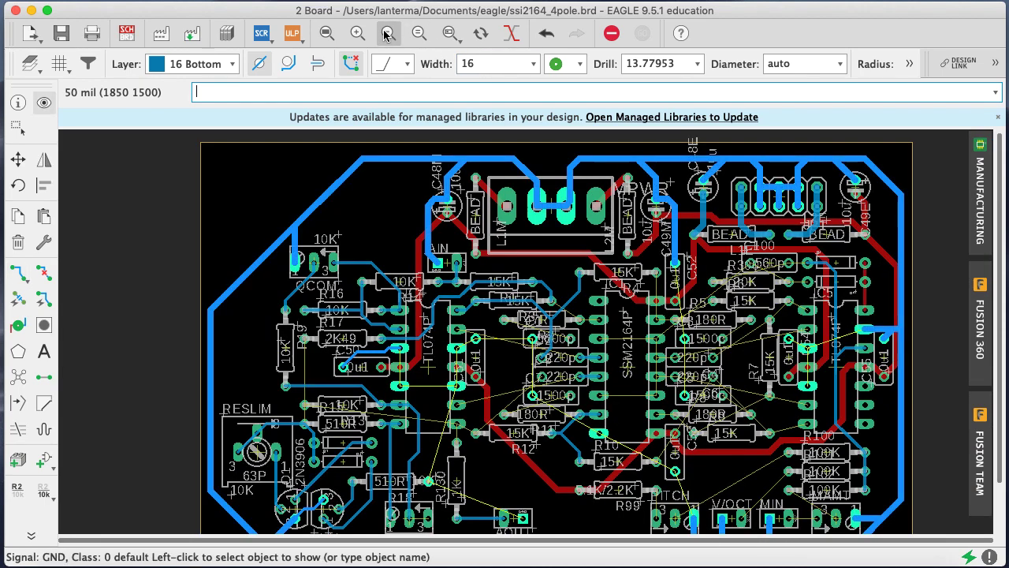
Set up airwire routing on layer 1 Top with a wire width of 32 mil
left_click(263, 65)
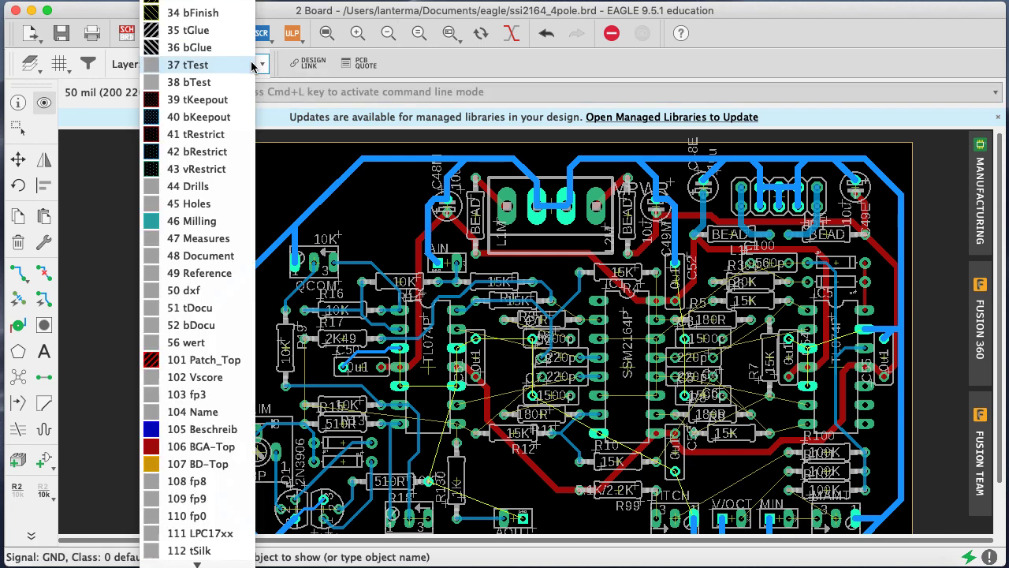
left_click(251, 64)
left_click(18, 272)
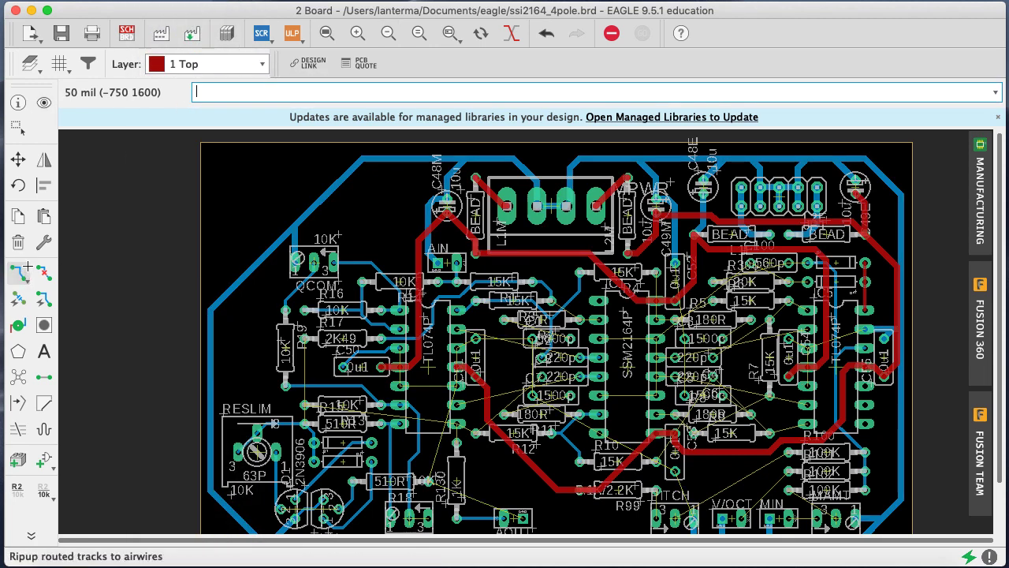
left_click(473, 64)
type("32")
key("Return")
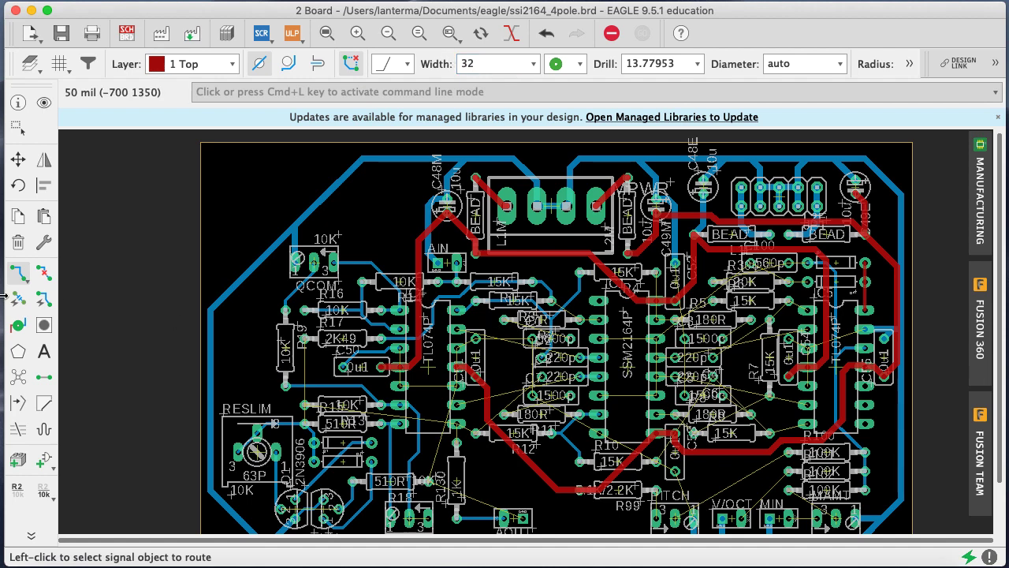
key("space")
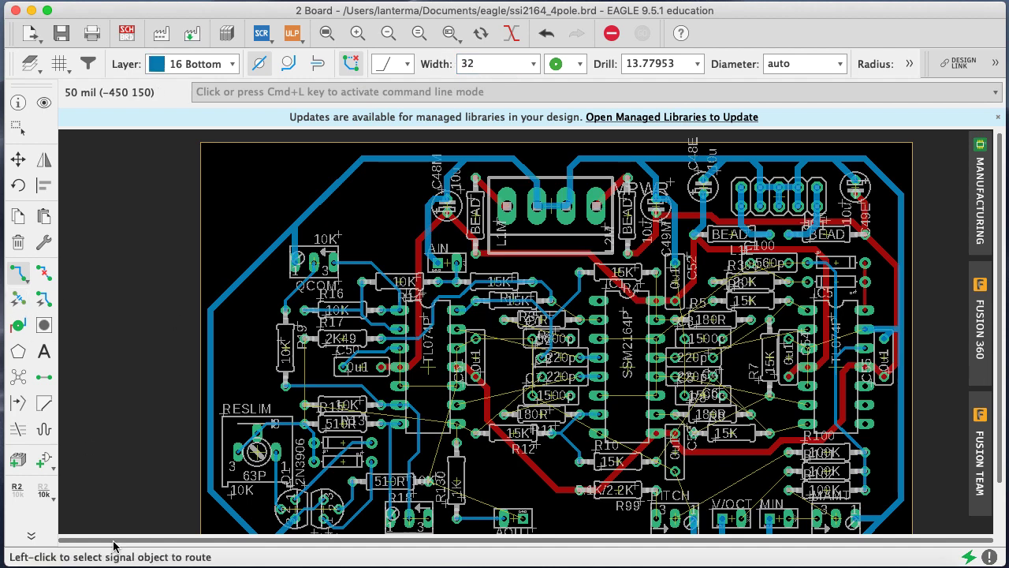
middle_click(700, 481)
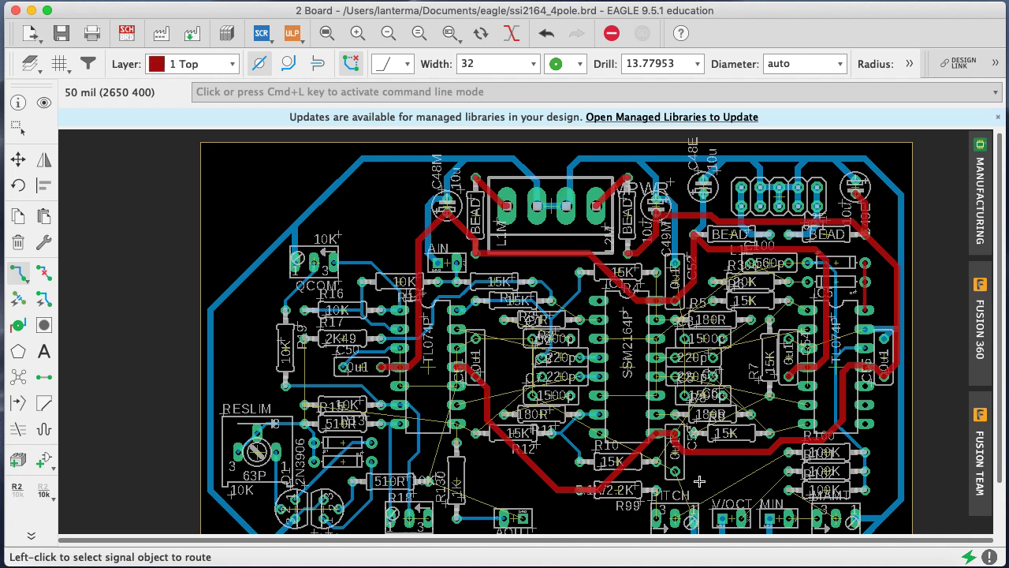
Highlight the GND signal again and examine its unrouted connections closely around C50 and the TL074P
left_click(597, 88)
type("show gnd")
key("Return")
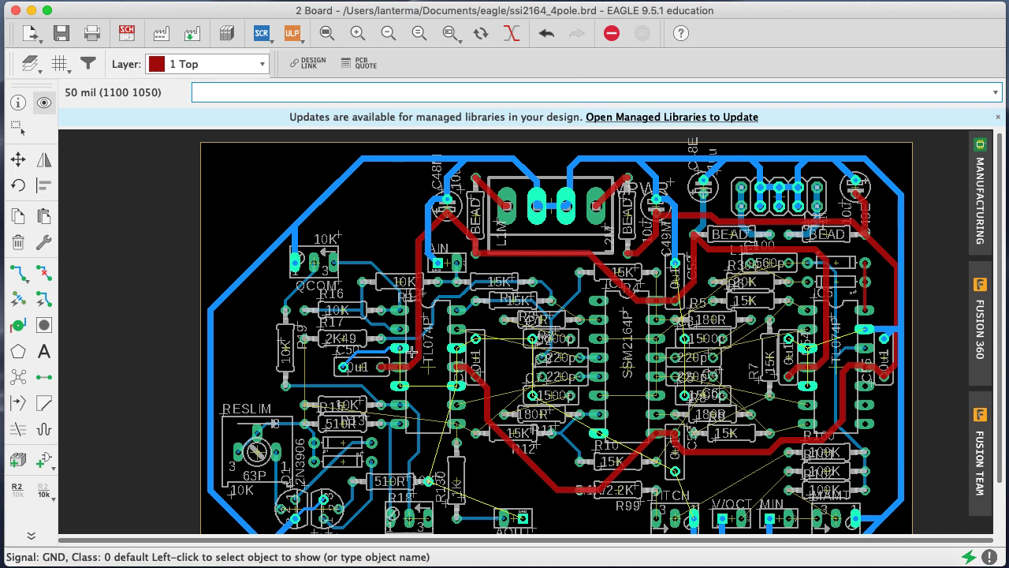
left_click(450, 33)
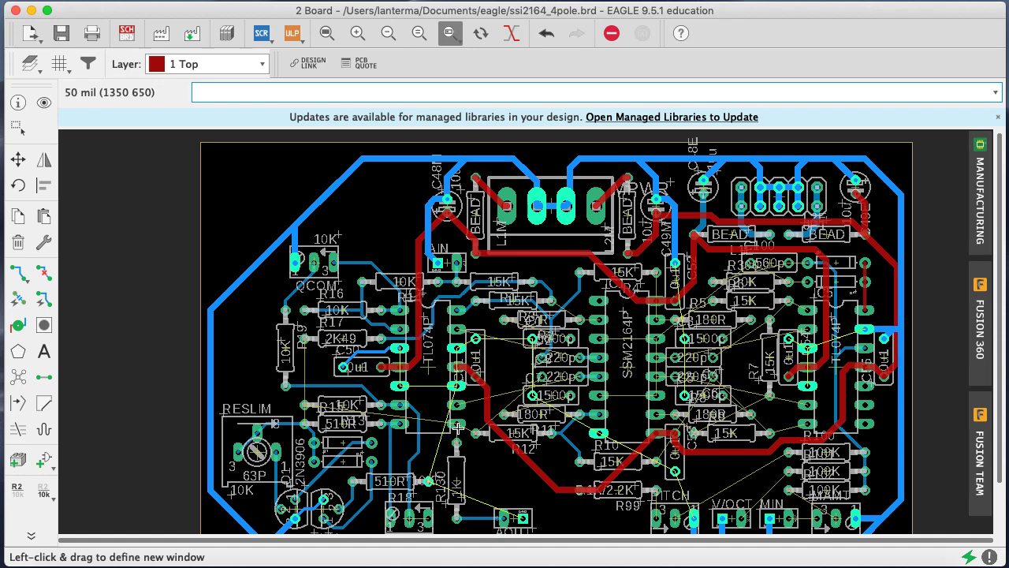
left_click_drag(457, 428, 314, 317)
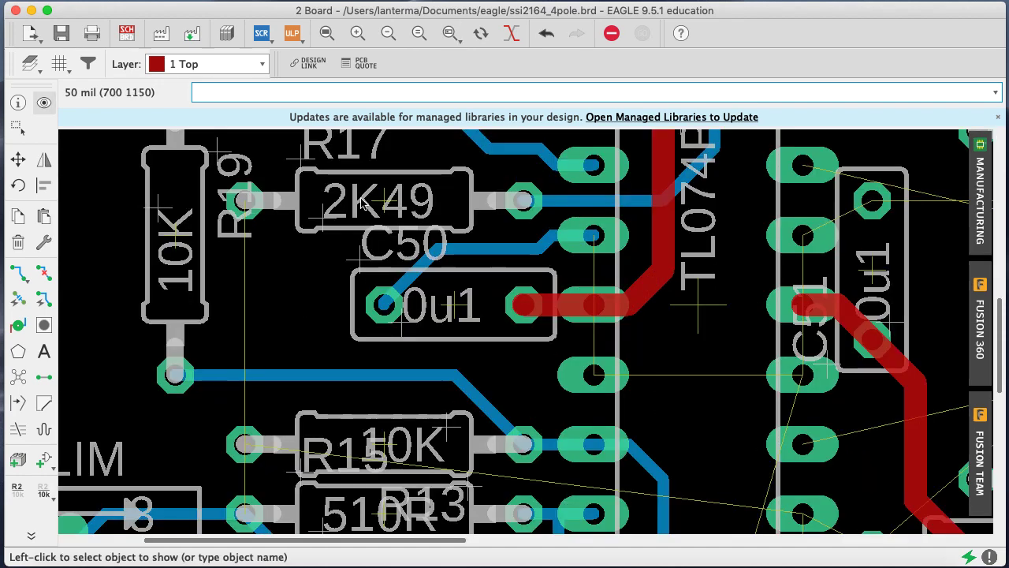
left_click(388, 33)
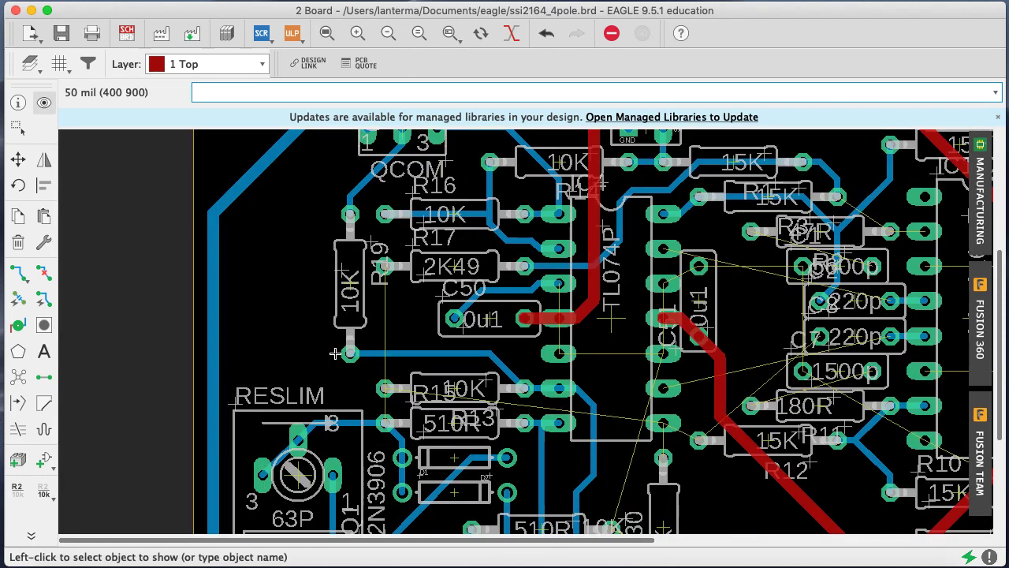
left_click(18, 272)
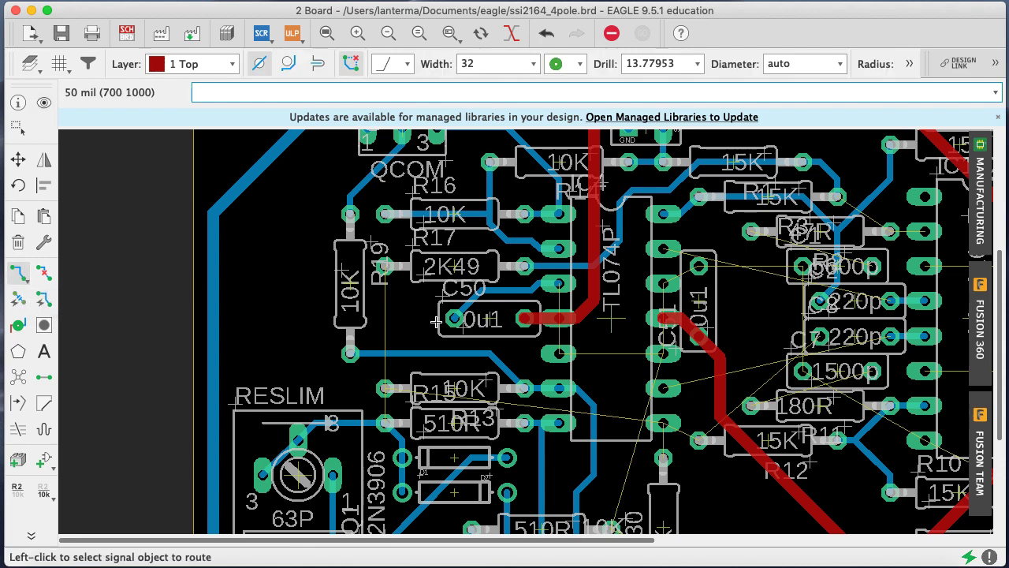
left_click(387, 310)
key("Escape")
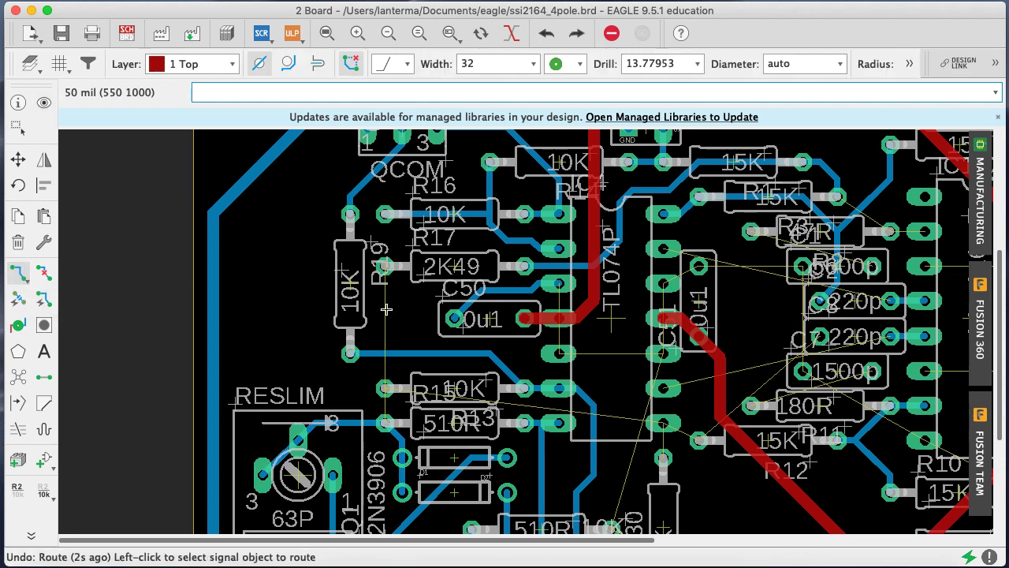
Highlight the GND signal and check its connections around C50 and the TL074P
type("show")
key("Return")
left_click(386, 310)
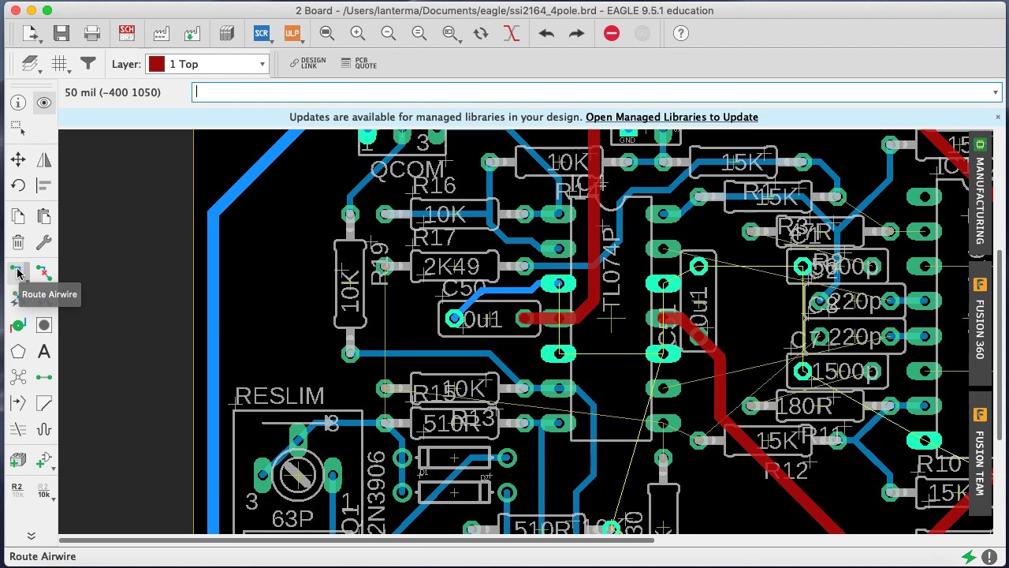
Try to draw a 32 mil line on layer 1 Top leftward from C50's left pad
left_click(31, 535)
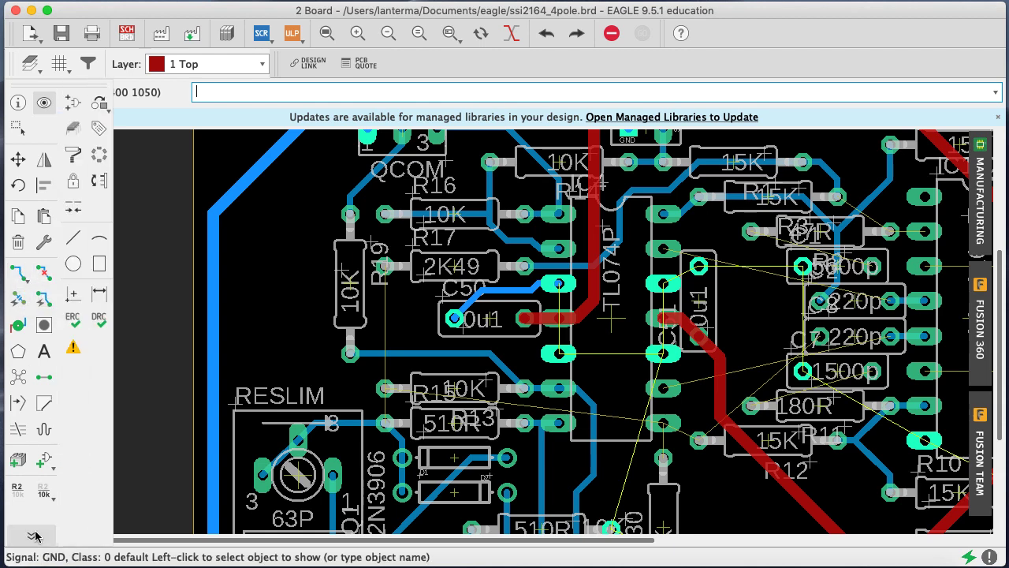
left_click(74, 236)
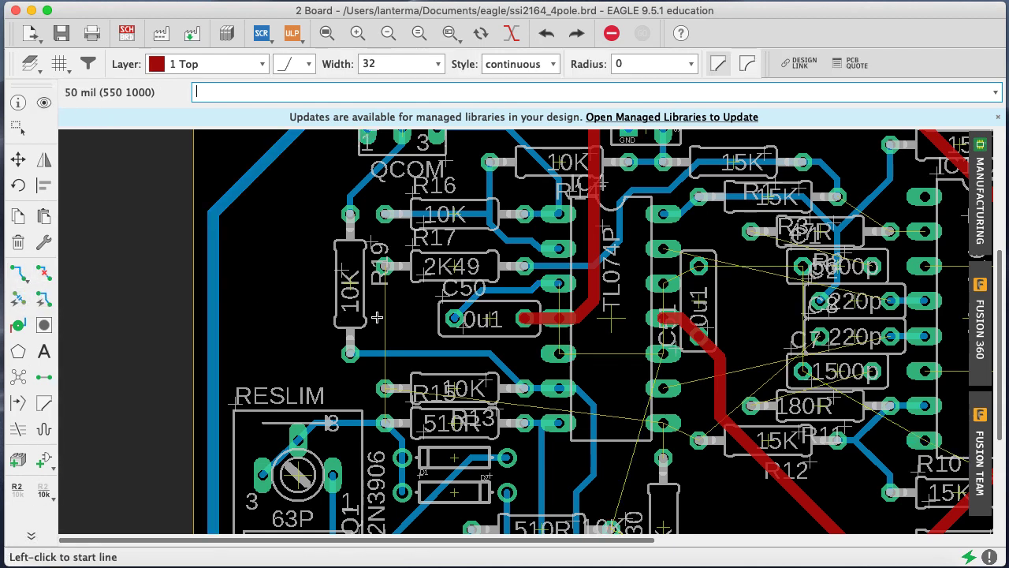
left_click(451, 318)
left_click(385, 315)
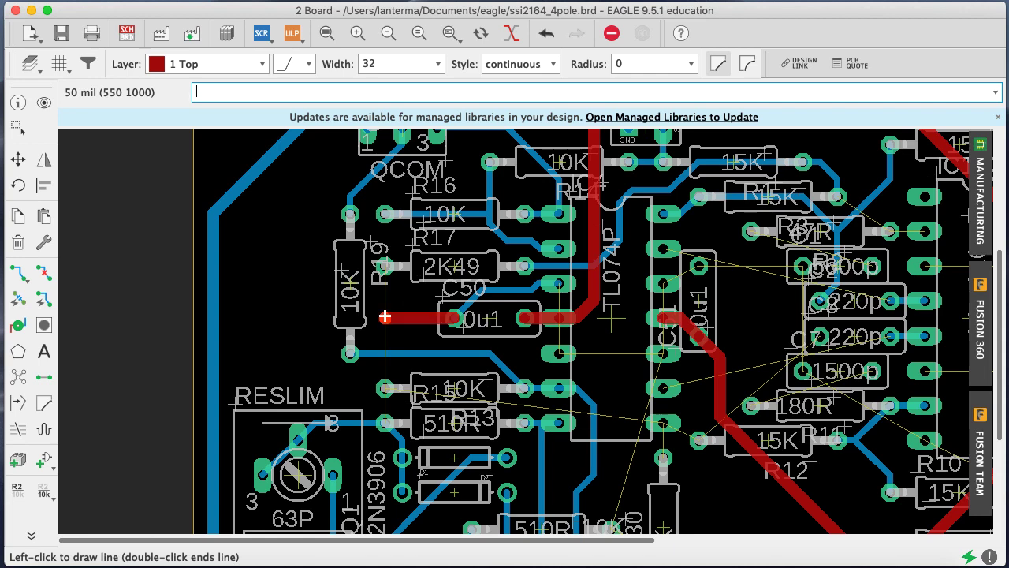
key("super+z")
Set the drawing layer to 16 Bottom
left_click(219, 64)
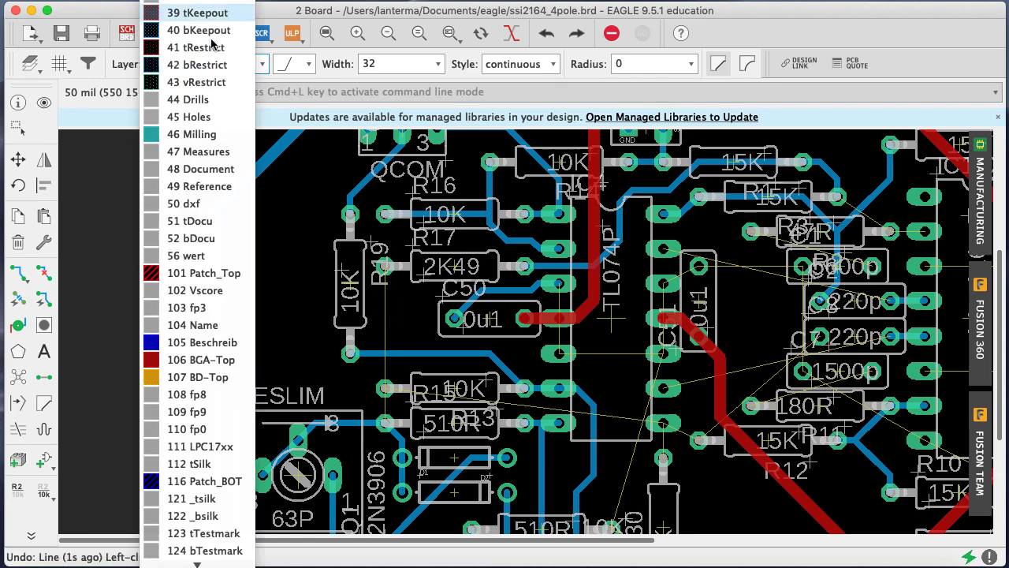
left_click(201, 1)
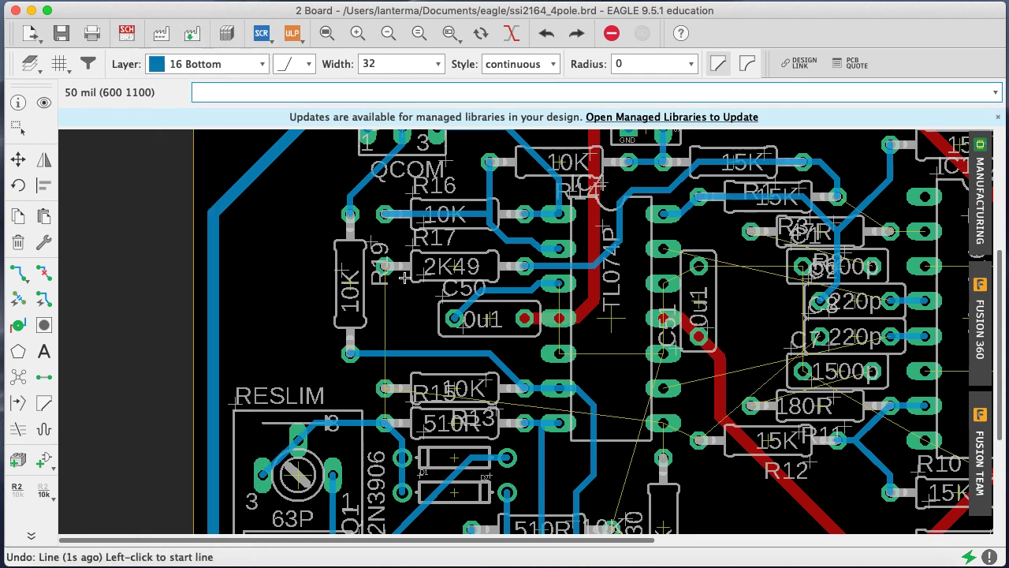
Try to draw a 32 mil bottom-layer line from C50's left pad straight left to (150 1000), and save the board
left_click(453, 318)
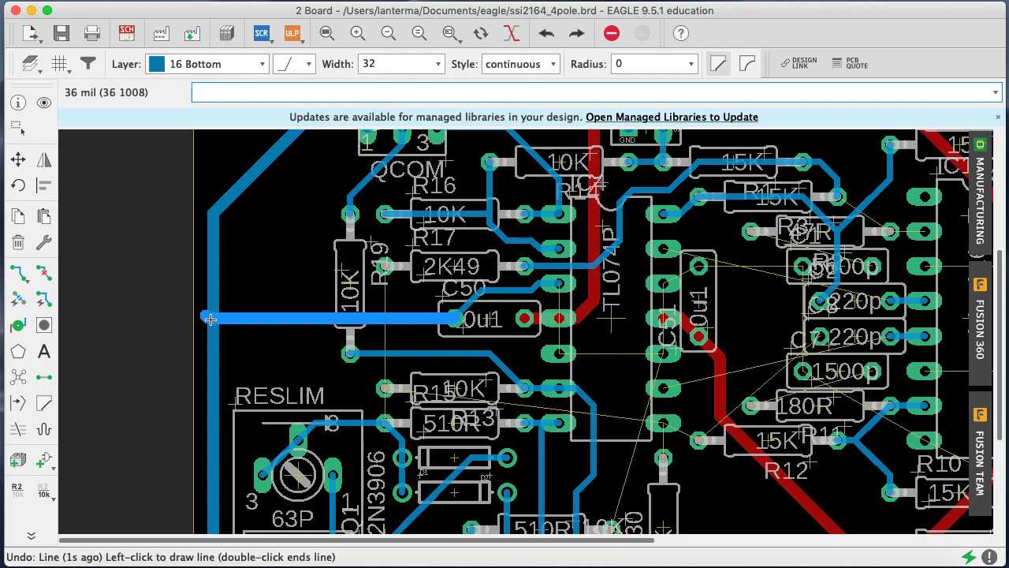
key("Escape")
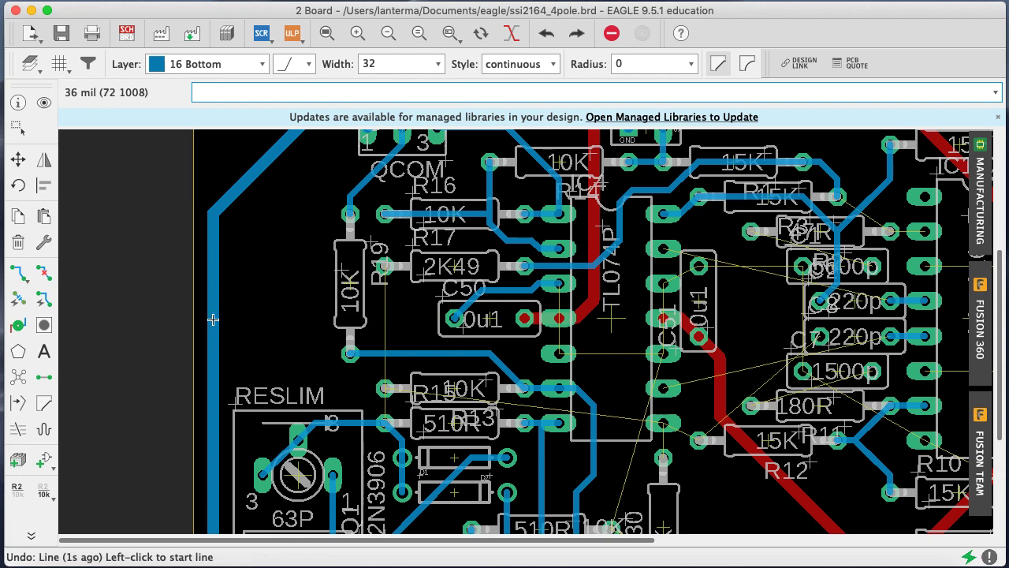
left_click(454, 319)
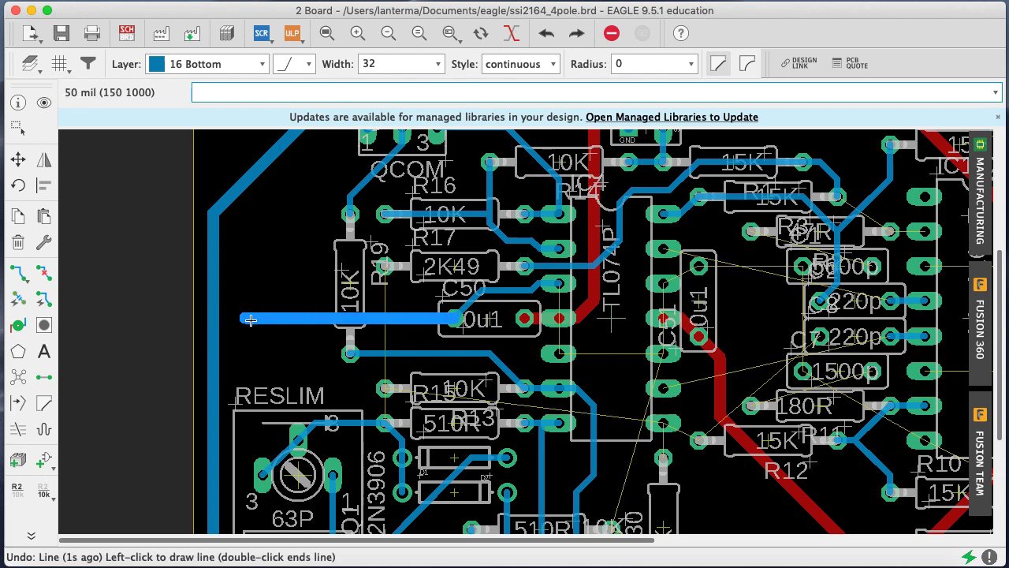
left_click(251, 318)
key("super+s")
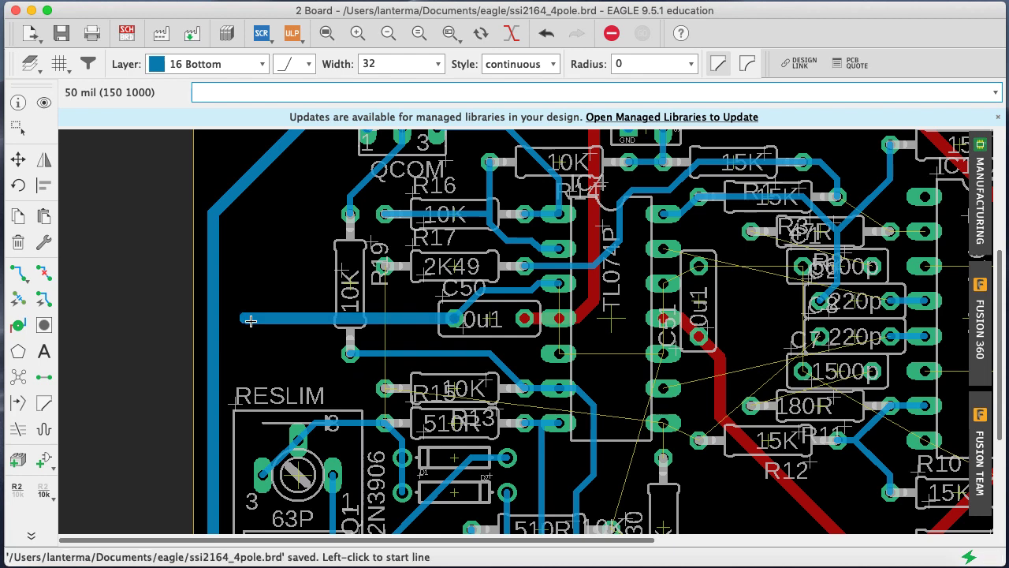
Highlight the GND signal to check the line drawn from C50, and undo that line
type("show g")
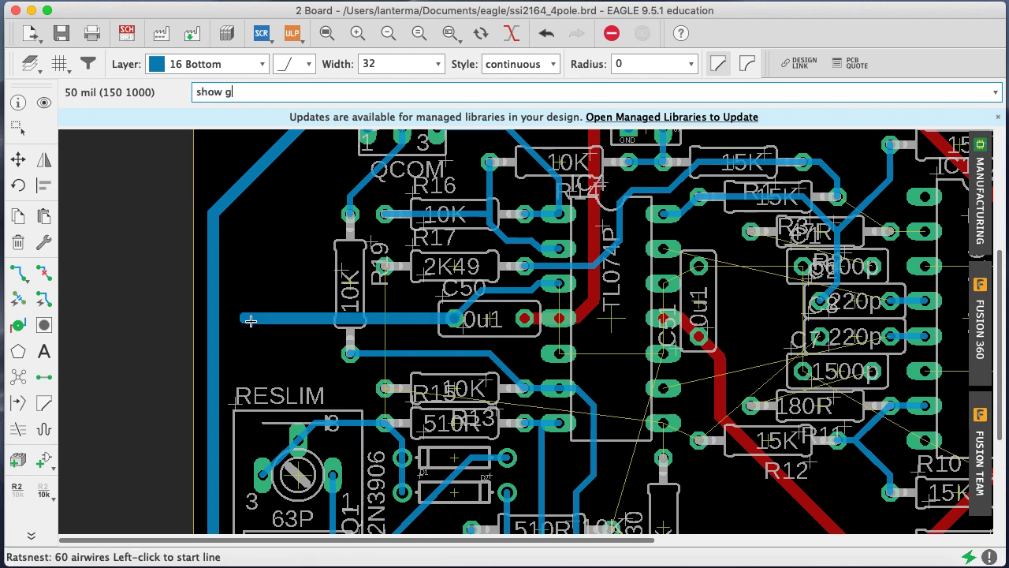
type("nd")
key("Return")
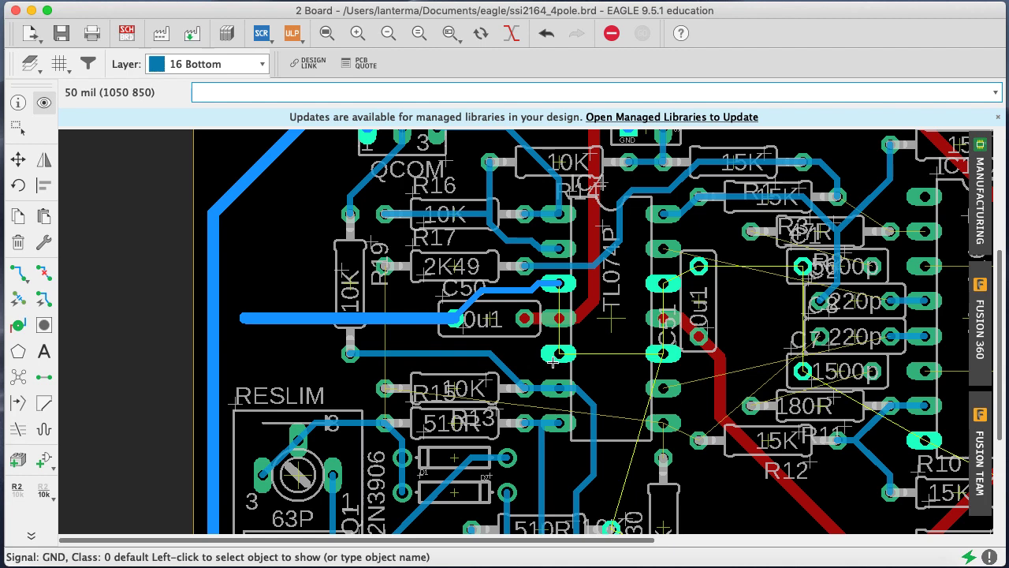
key("super+z")
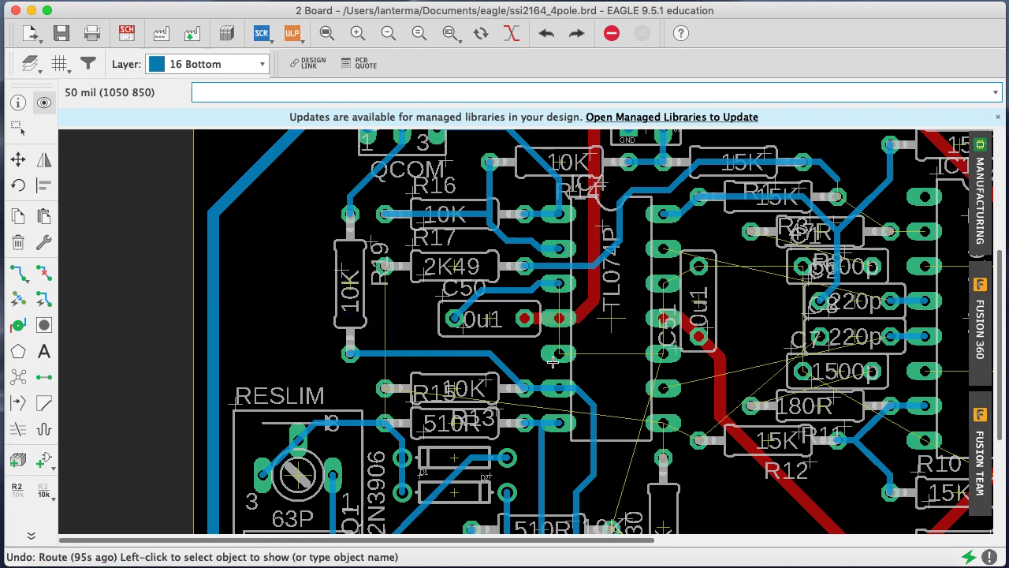
Rip up the diagonal trace segment that ends at C50's left pad
type("ripup")
key("Return")
left_click(466, 309)
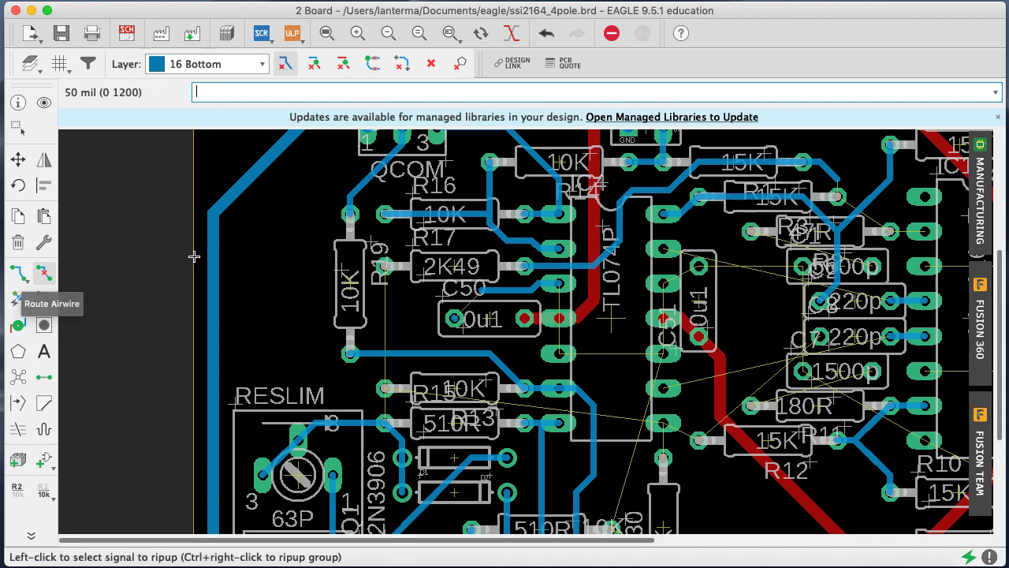
type("ripup")
key("Return")
left_click(455, 317)
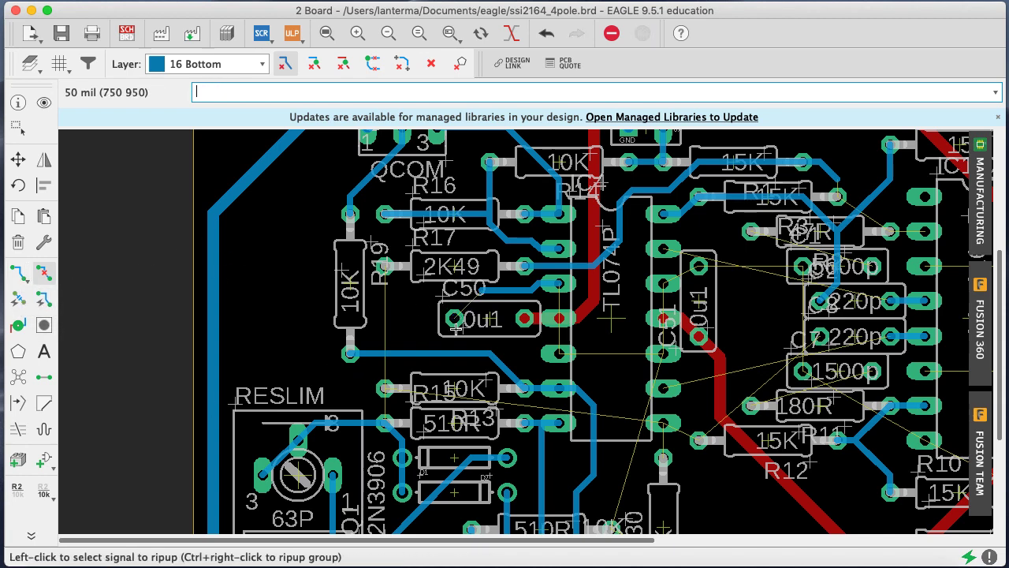
Try to route GND from C50's left pad diagonally up across R19 on layer 16 Bottom
left_click(18, 272)
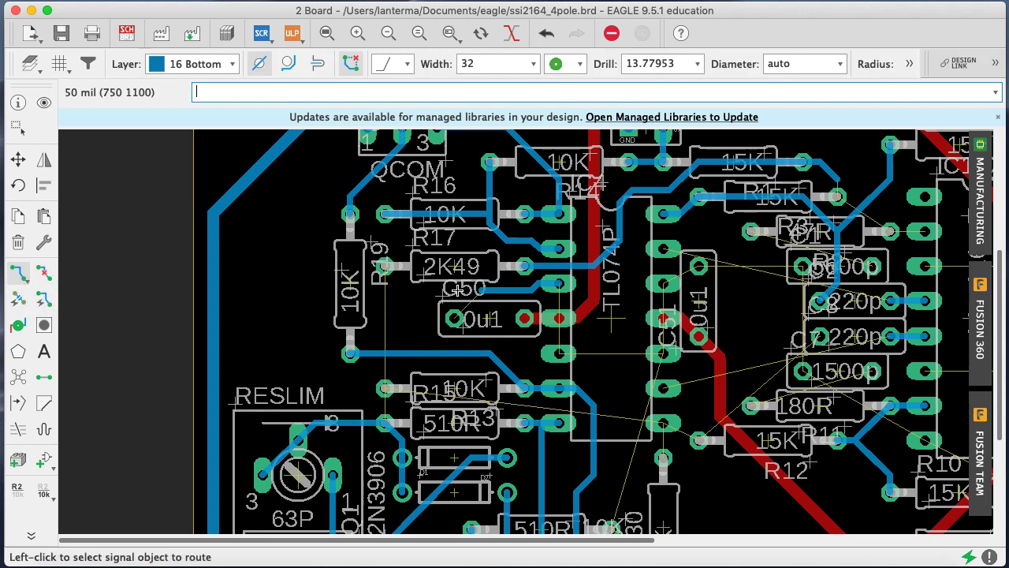
left_click(456, 316)
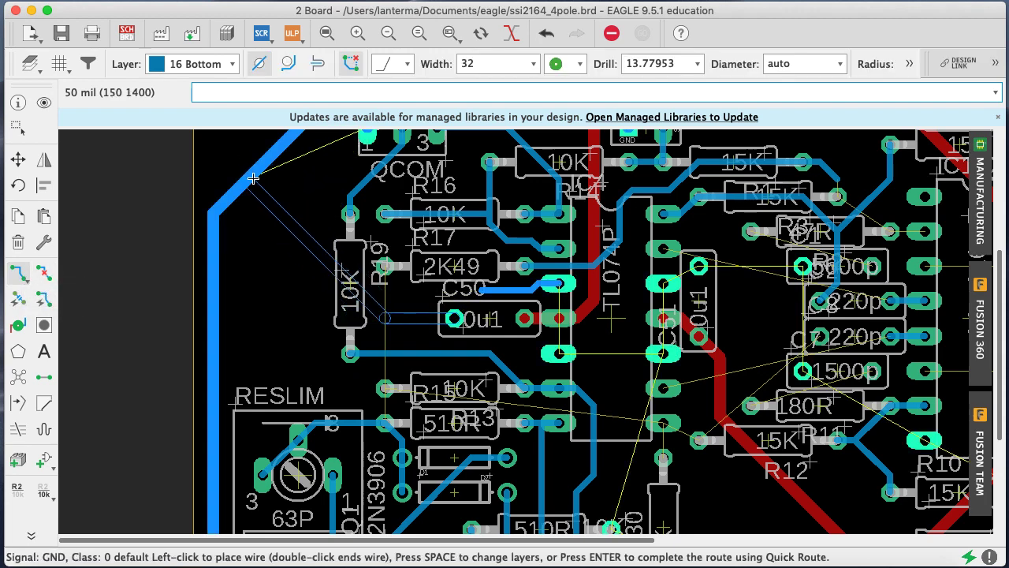
left_click(308, 218)
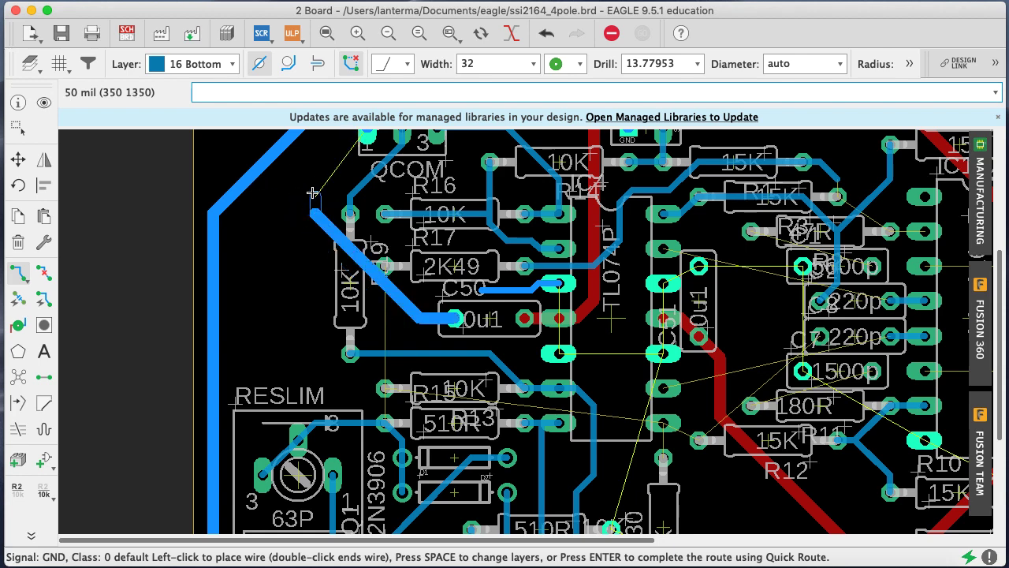
key("super+z")
Route a 32 mil GND trace on layer 16 Bottom from C50's left pad past R19 up to the diagonal ground trace beside QCOM
left_click(455, 318)
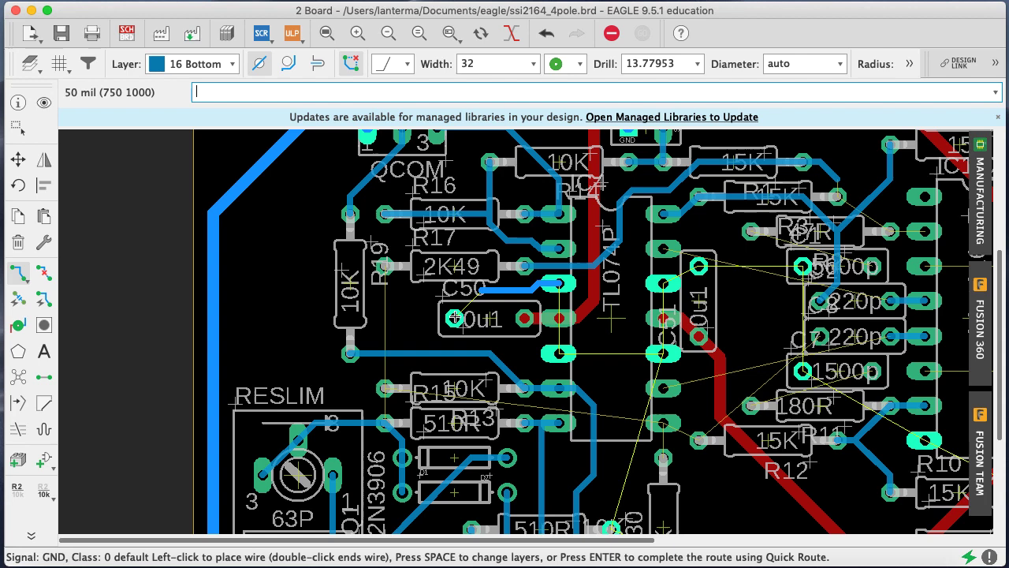
left_click(360, 313)
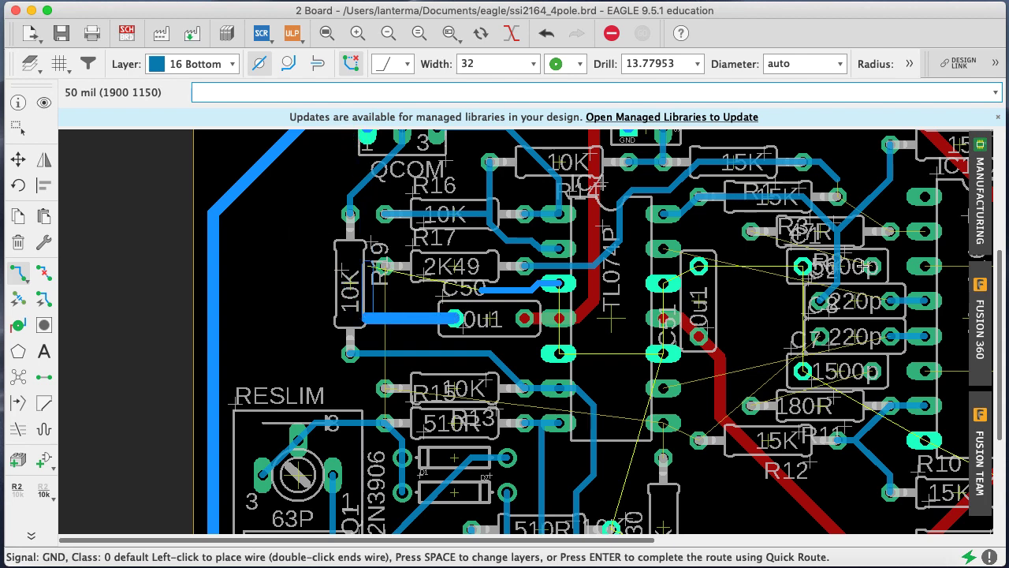
scroll(1000, 288, "up", 3)
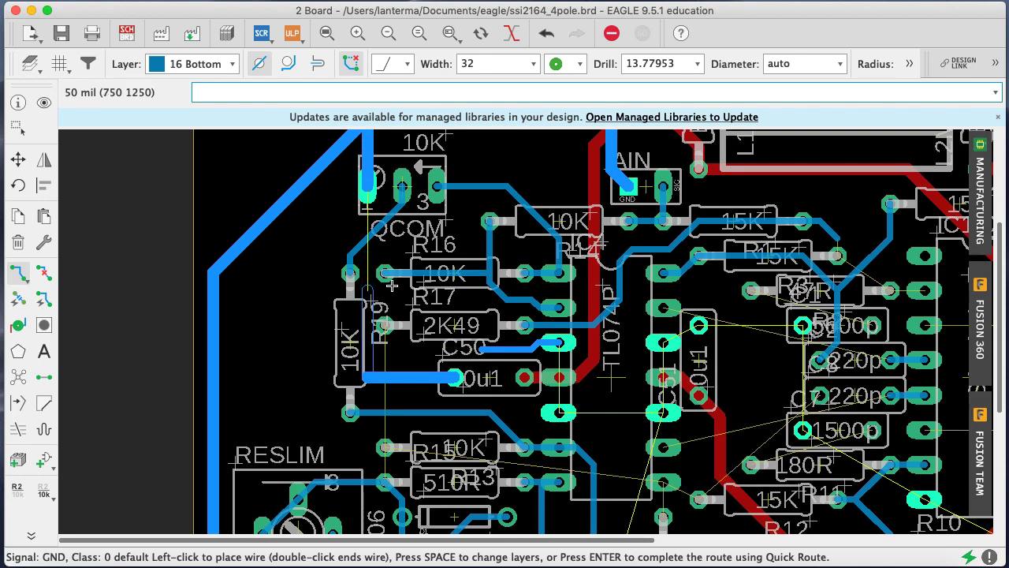
left_click(313, 171)
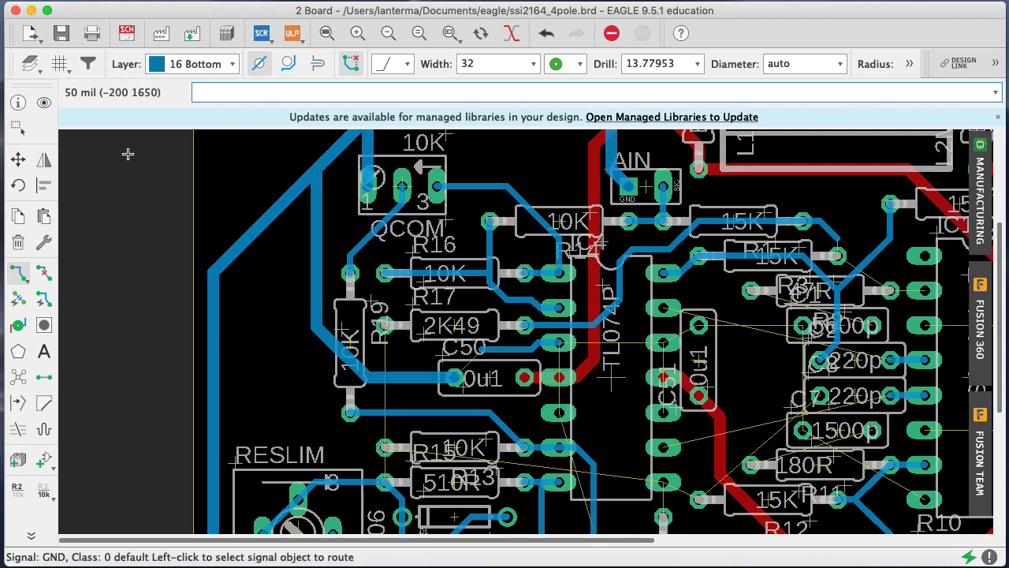
Move the new GND trace's diagonal segment across R19 slightly up and to the right
left_click(18, 159)
left_click(323, 330)
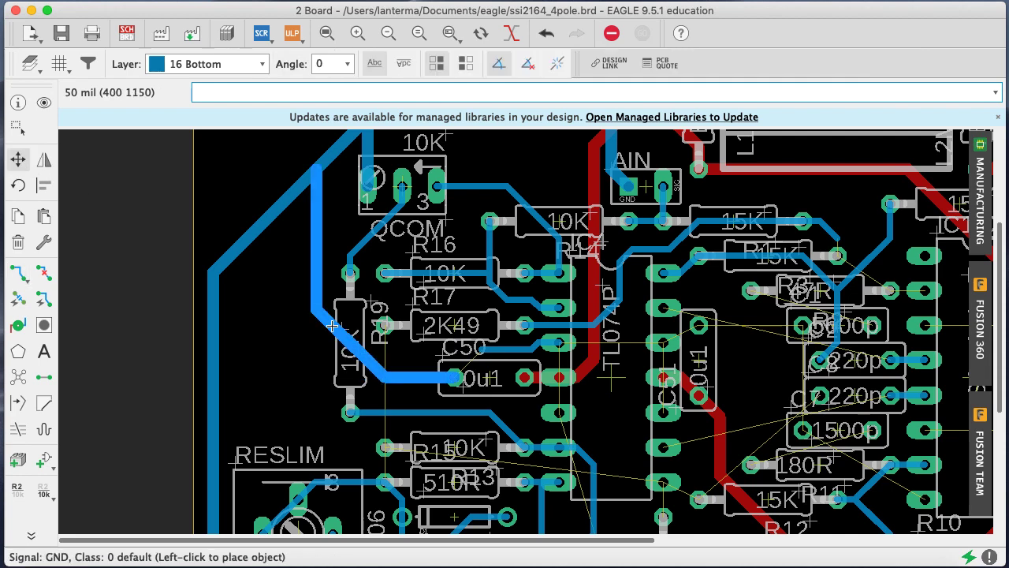
left_click(334, 320)
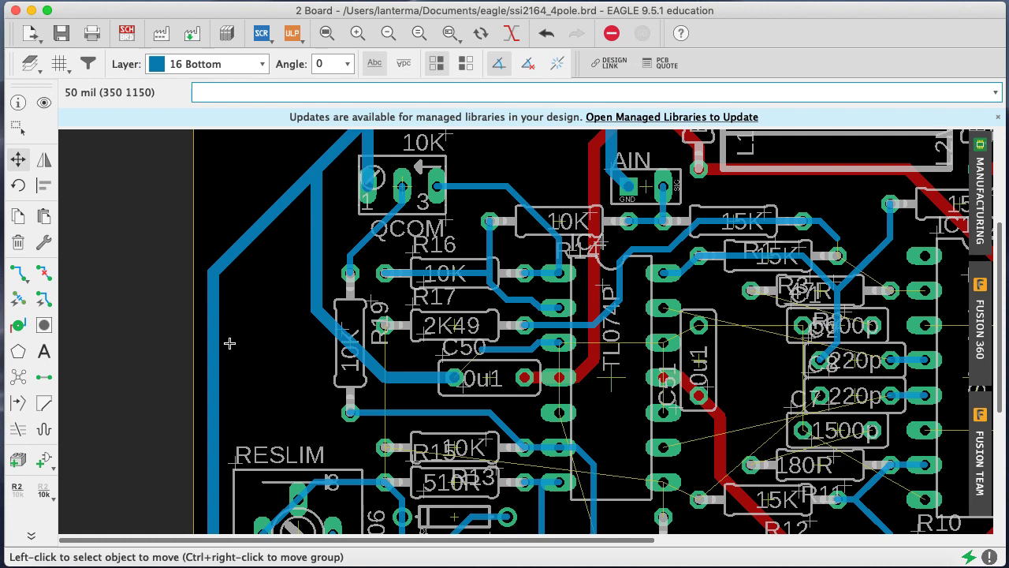
left_click(23, 273)
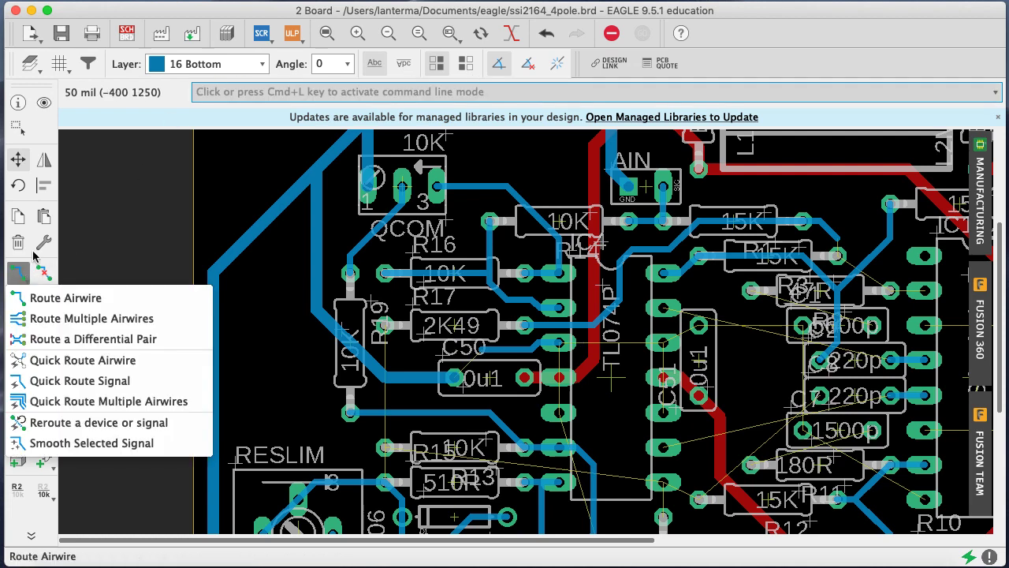
key("Escape")
left_click(228, 63)
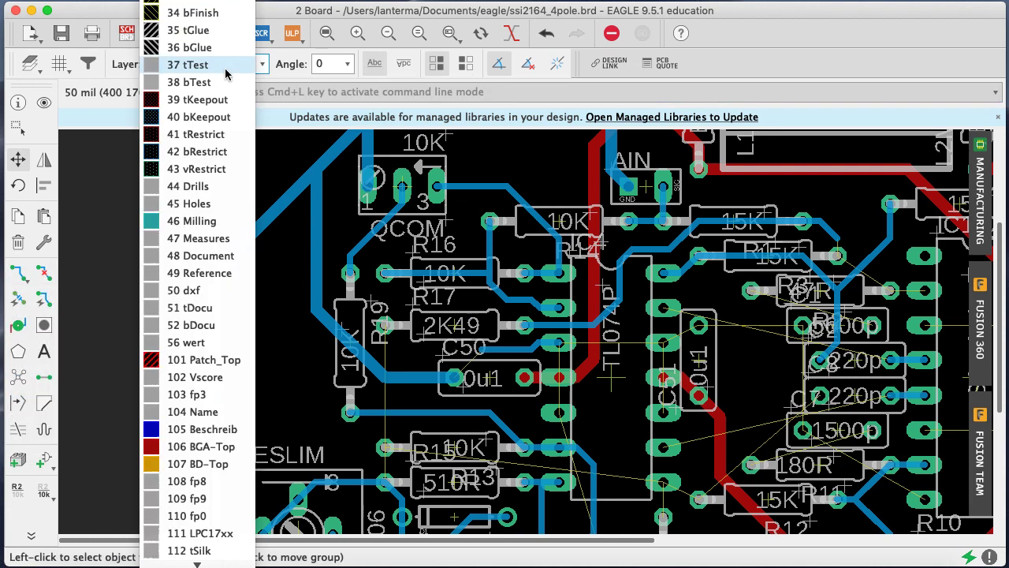
left_click(226, 69)
left_click(213, 66)
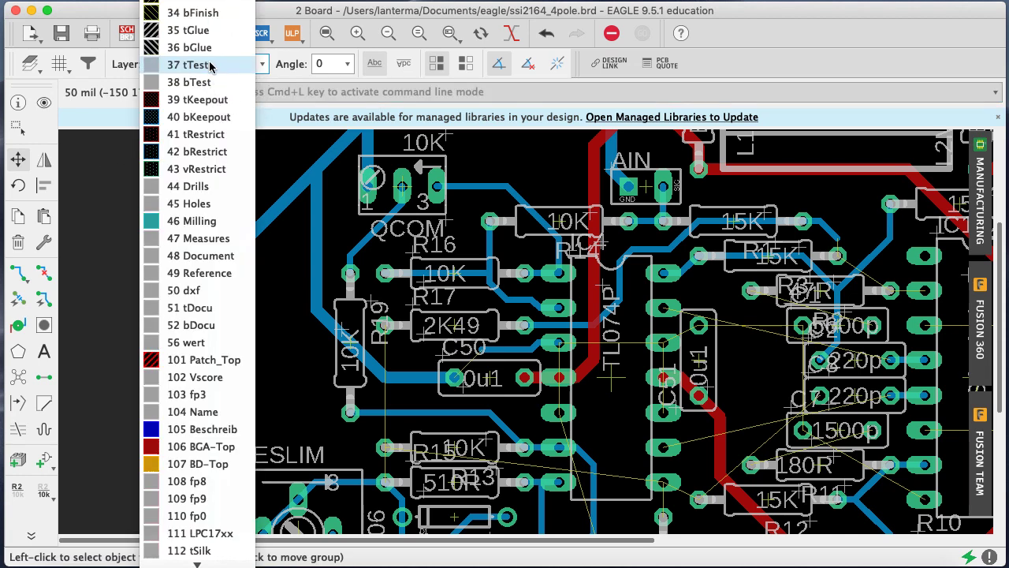
left_click(211, 64)
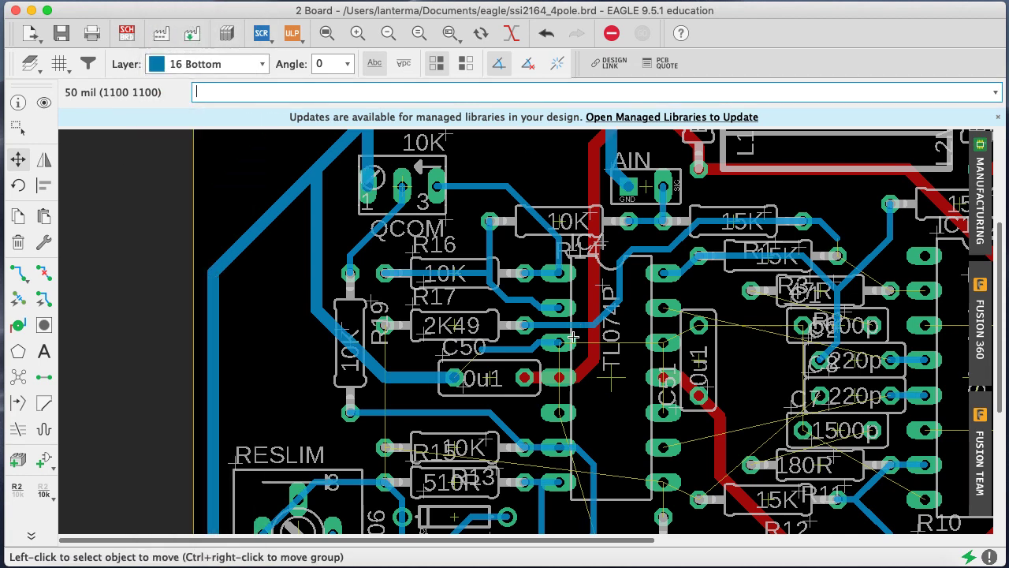
Route the GND gap between C50's left pad and the trace stub from the TL074P's third left pin on layer 16 Bottom
left_click(18, 273)
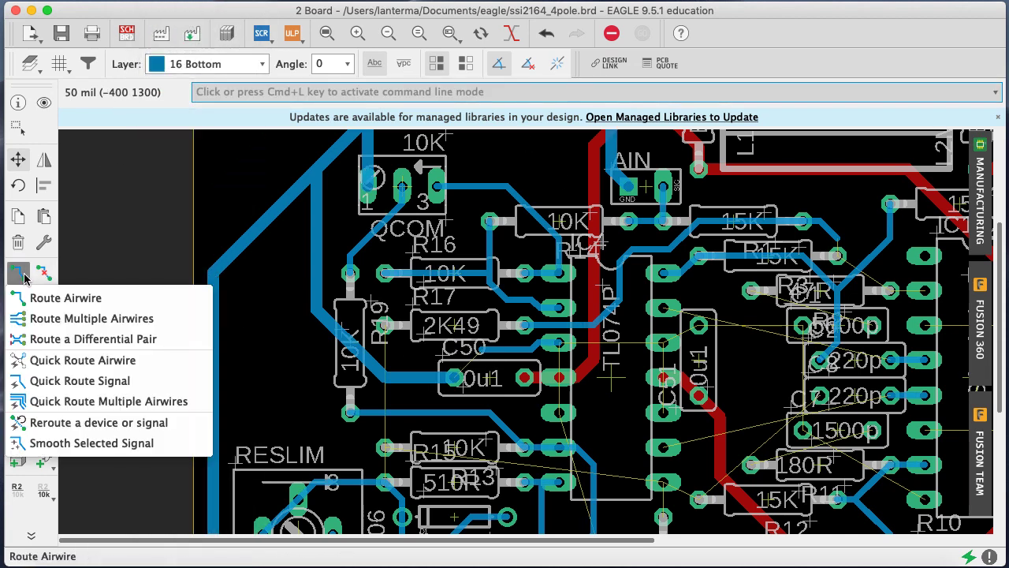
left_click(461, 374)
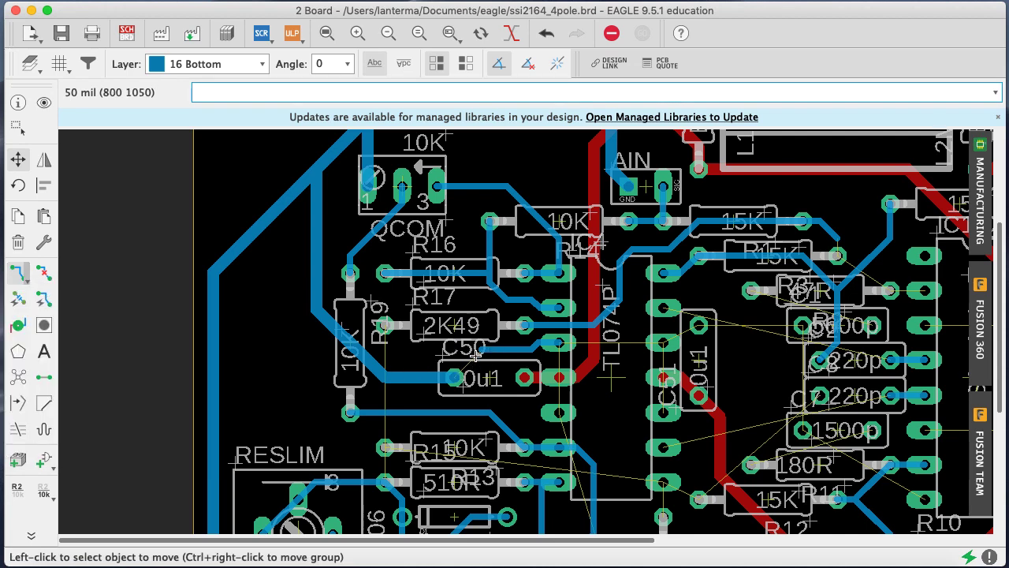
left_click(19, 274)
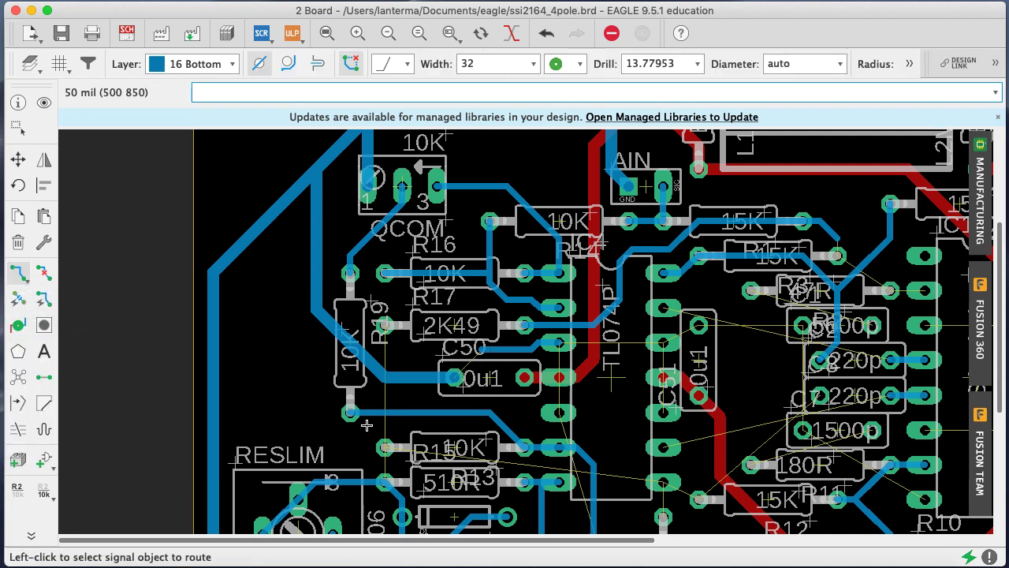
left_click(466, 368)
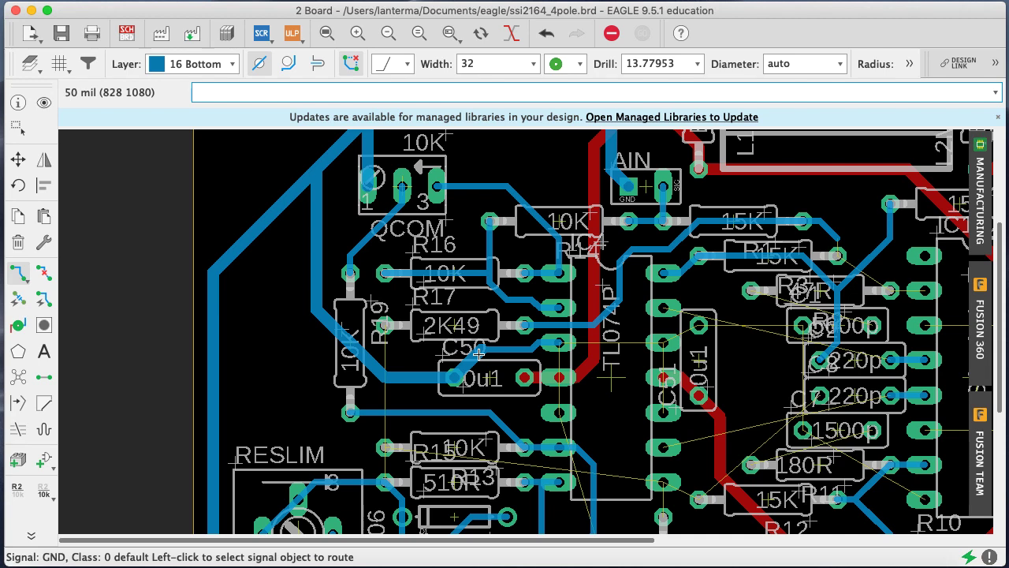
Undo the last GND link, reroute it from C50's left pad to the adjacent trace stub at 16 mil, and highlight the GND net
key("super+z")
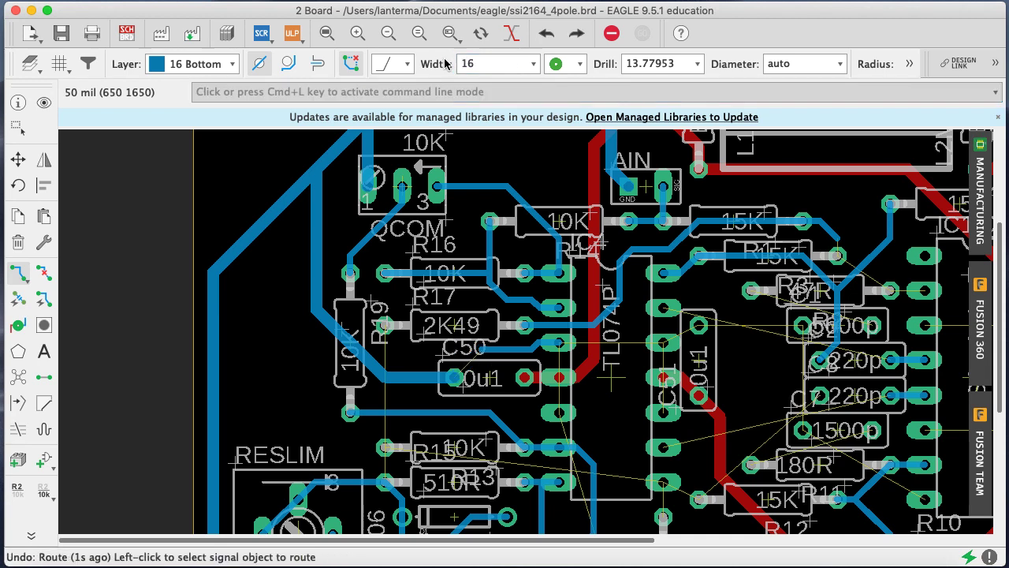
left_click(460, 372)
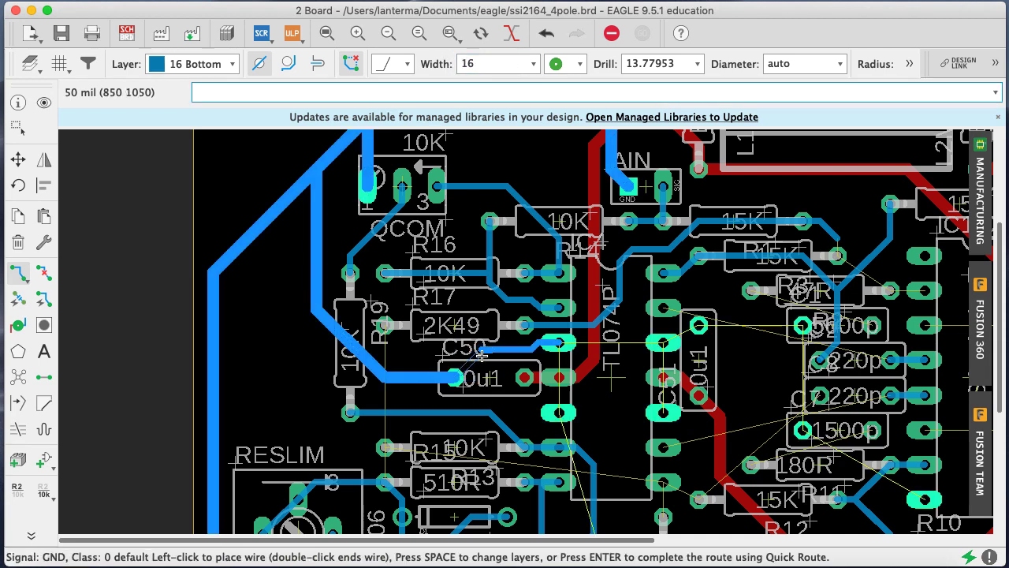
key("Escape")
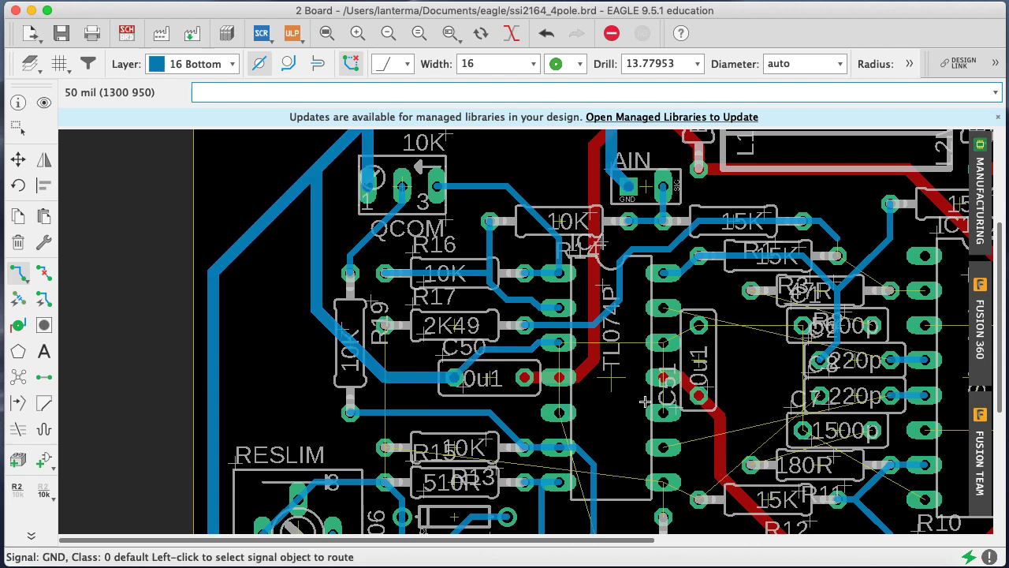
type("show ")
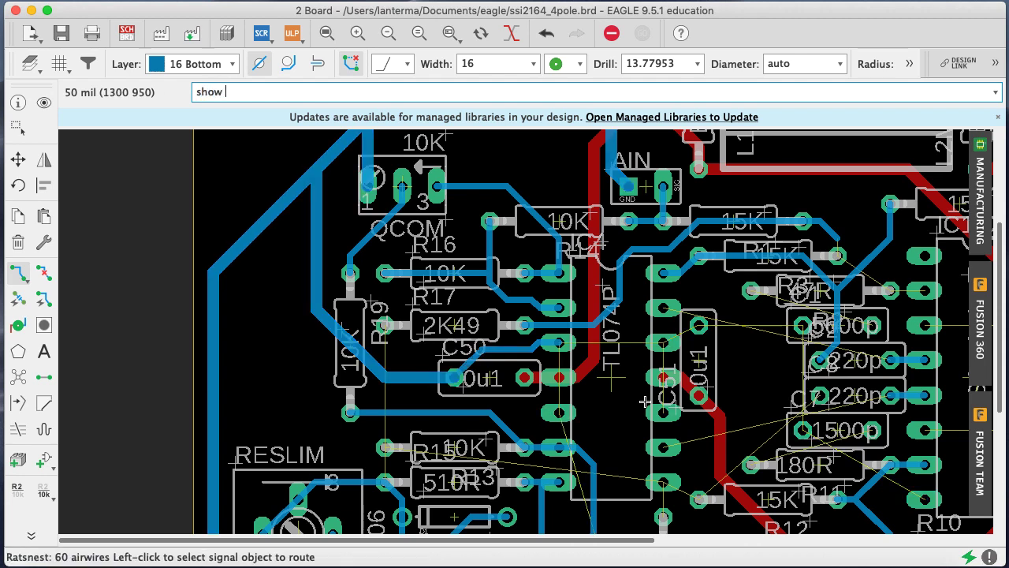
type("gnd")
key("Return")
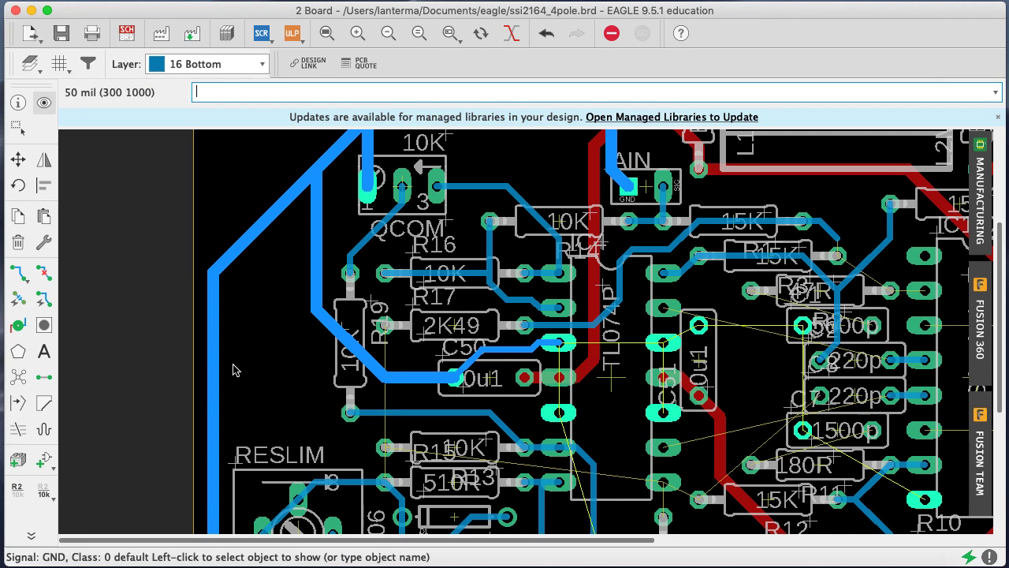
Move the bend of the trace from R19's lower pad left so its diagonal descends near R15's left end
left_click(19, 160)
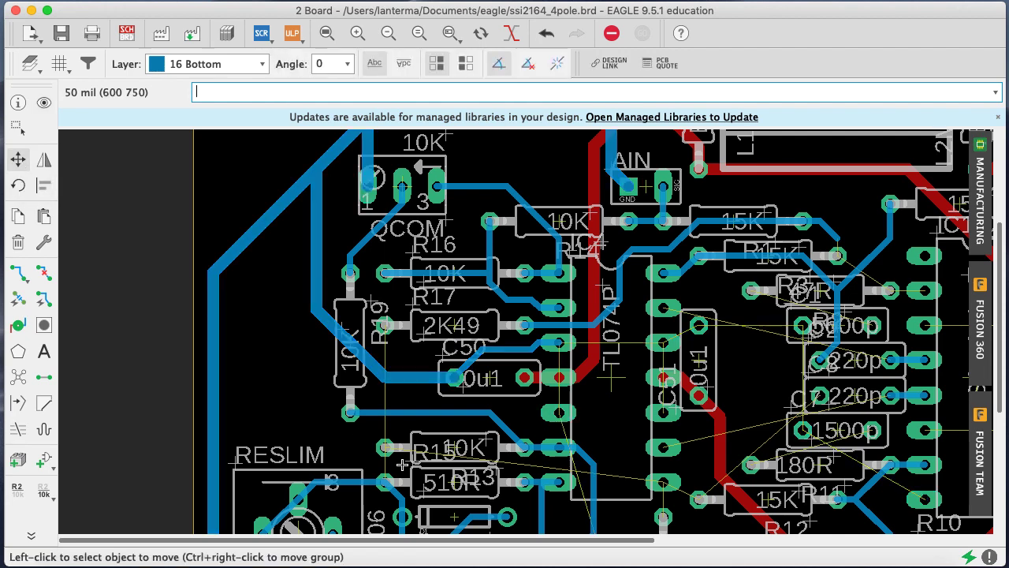
left_click(505, 416)
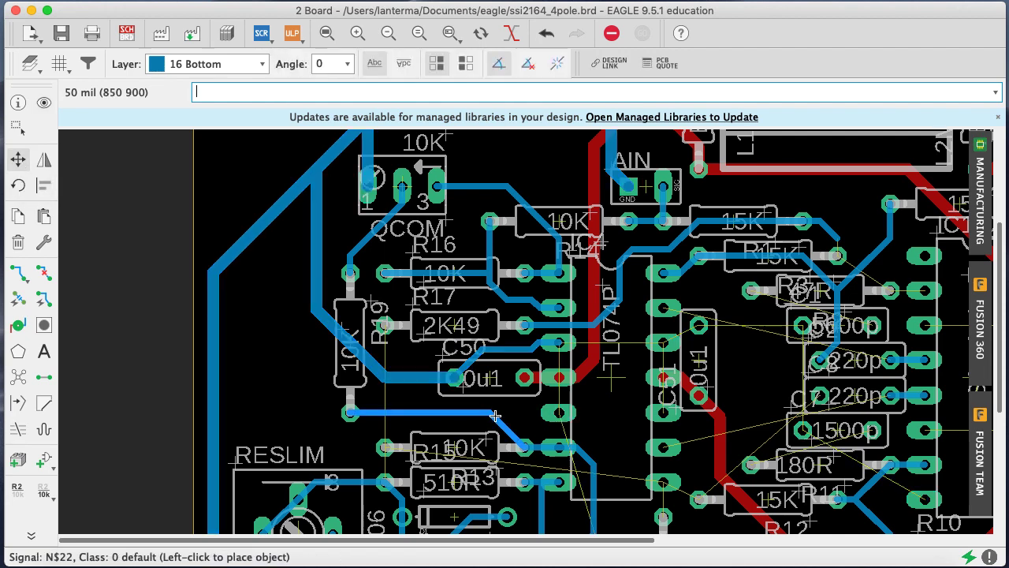
left_click(427, 420)
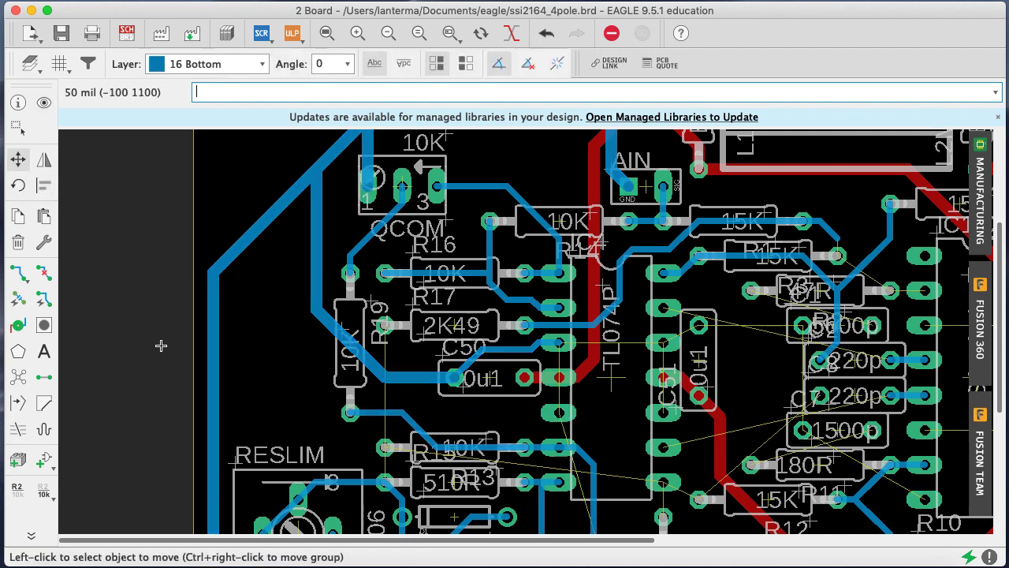
Highlight GND, then route it at 32 mil on layer 16 Bottom from the TL074P's fifth left pin to the ground trace left of C50
type("show gnd")
key("Return")
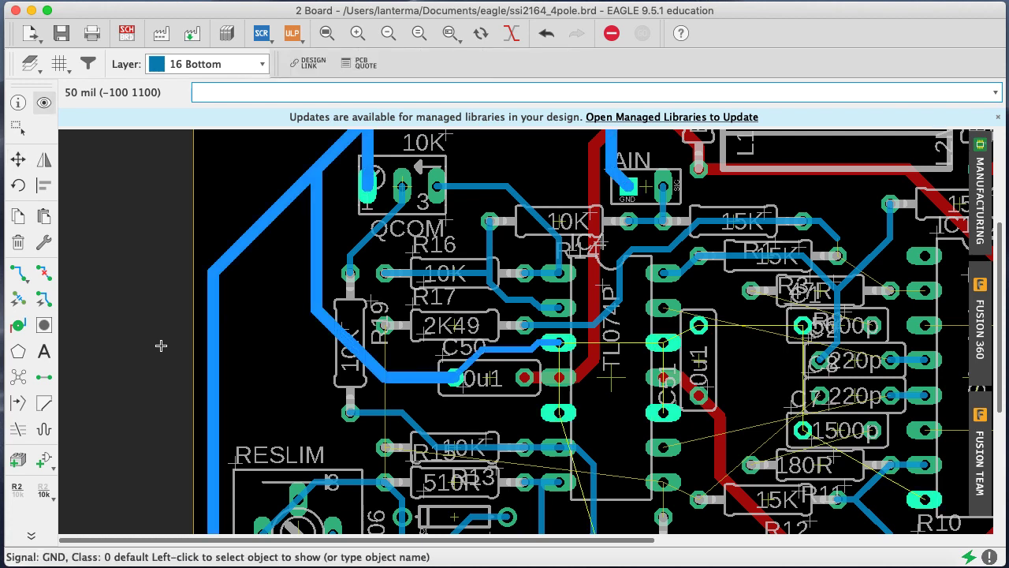
left_click(19, 274)
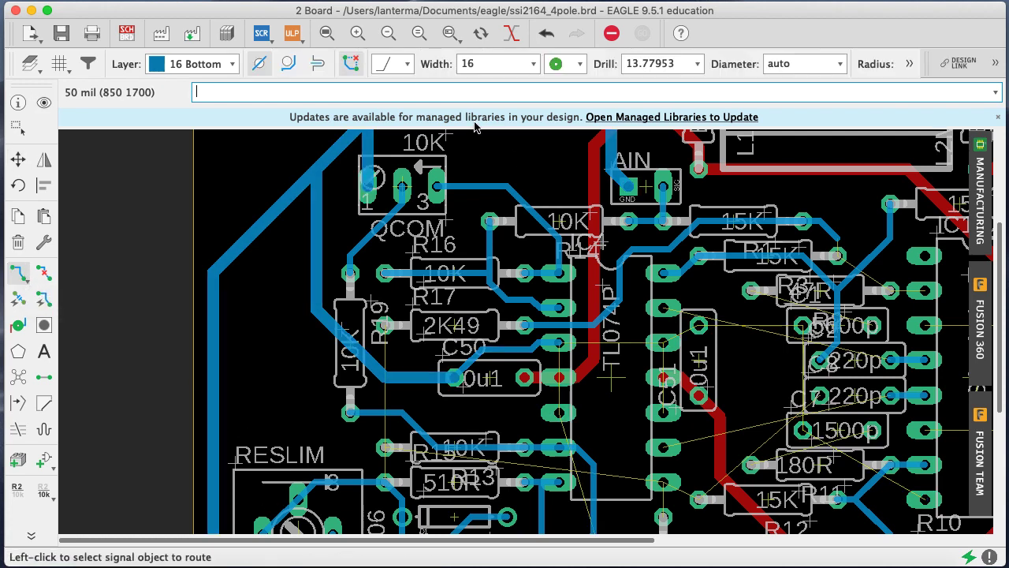
left_click_drag(475, 64, 455, 68)
type("32")
key("Return")
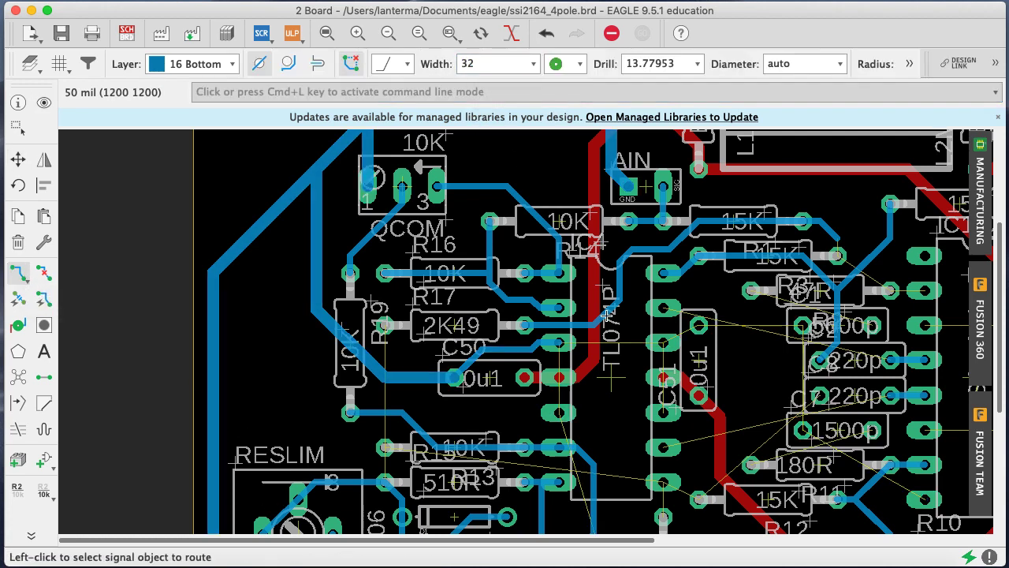
left_click(536, 399)
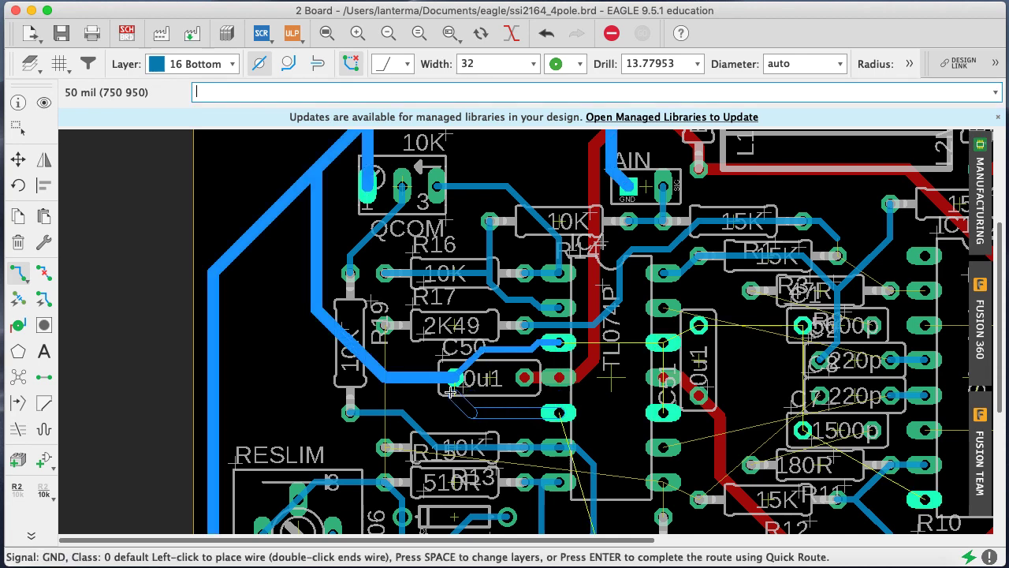
left_click(400, 378)
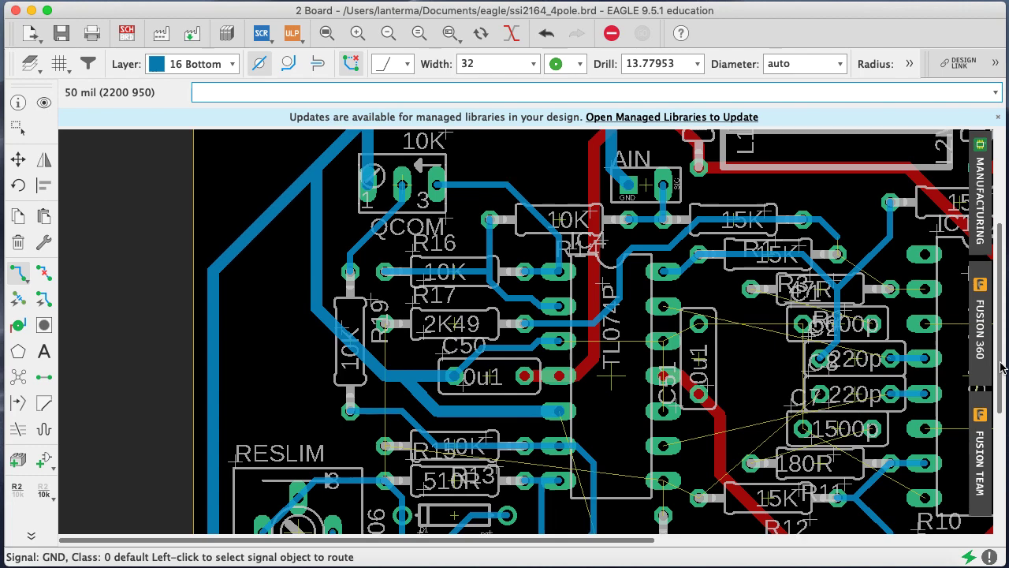
Highlight the GND net and start a 32 mil trace on layer 16 Bottom with a short vertical segment down from AOUT's GND pad
scroll(1003, 419, "down", 5)
type("show gnd")
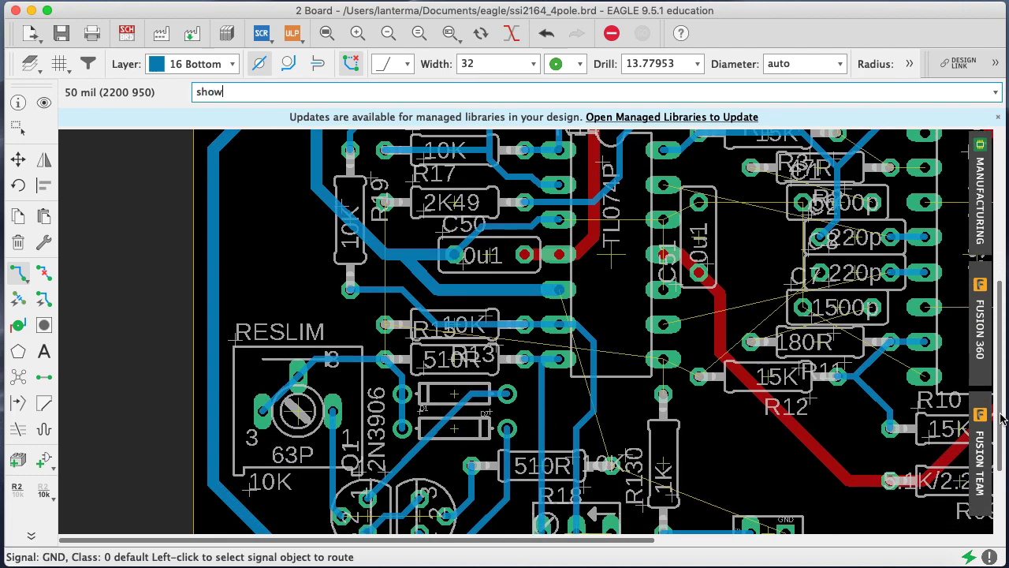
key("Return")
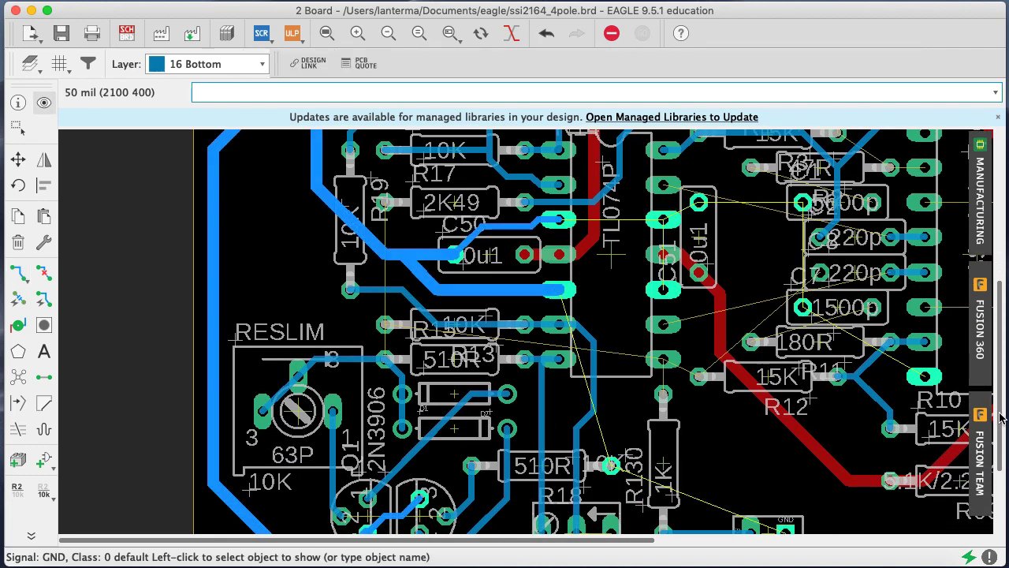
scroll(1000, 418, "down", 5)
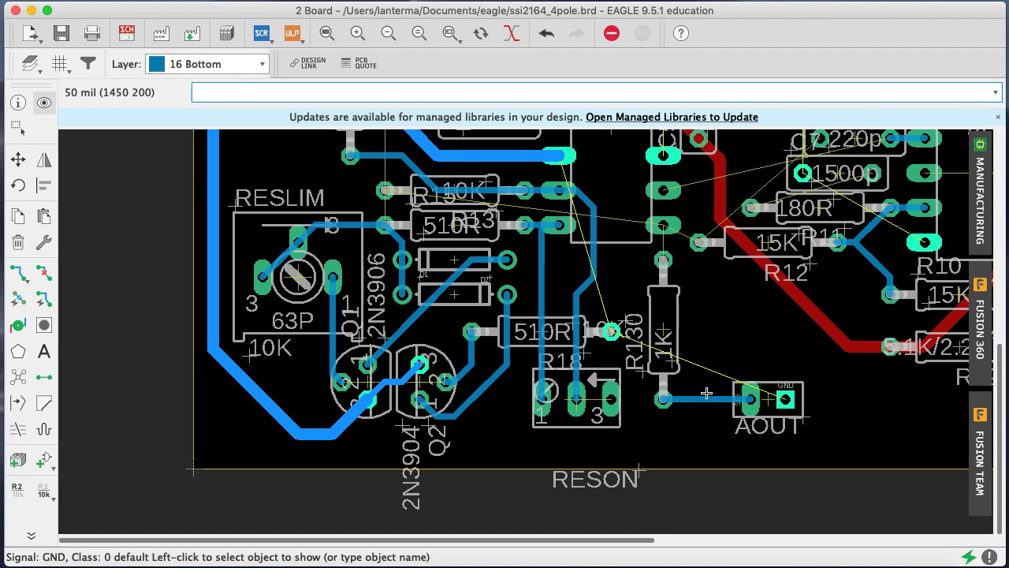
left_click(17, 273)
left_click(785, 399)
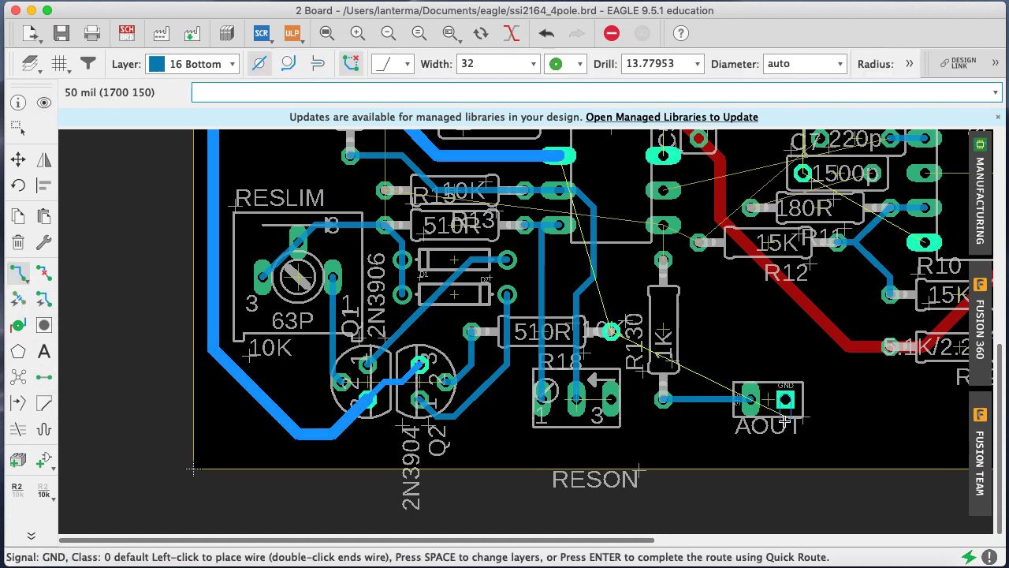
left_click(754, 444)
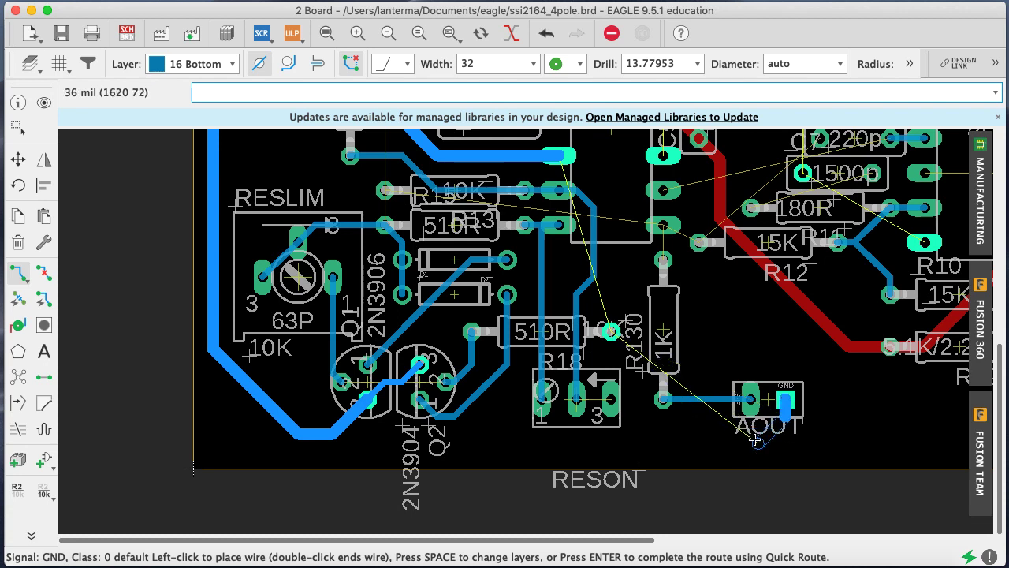
Try to extend the GND trace from below AOUT along the lower board edge toward the ground trace under Q1
left_click(333, 438)
key("super+z")
left_click(765, 432)
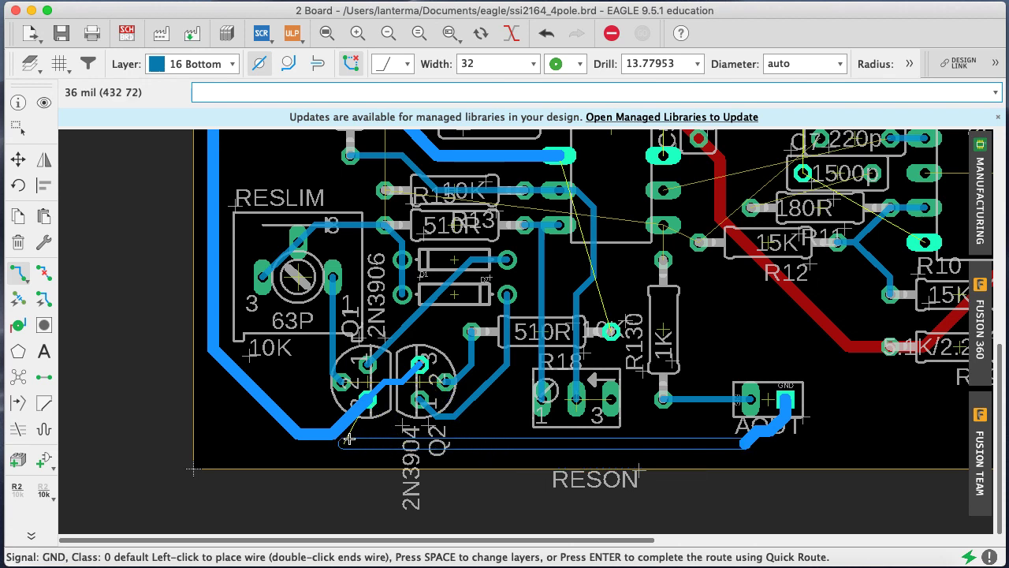
key("Escape")
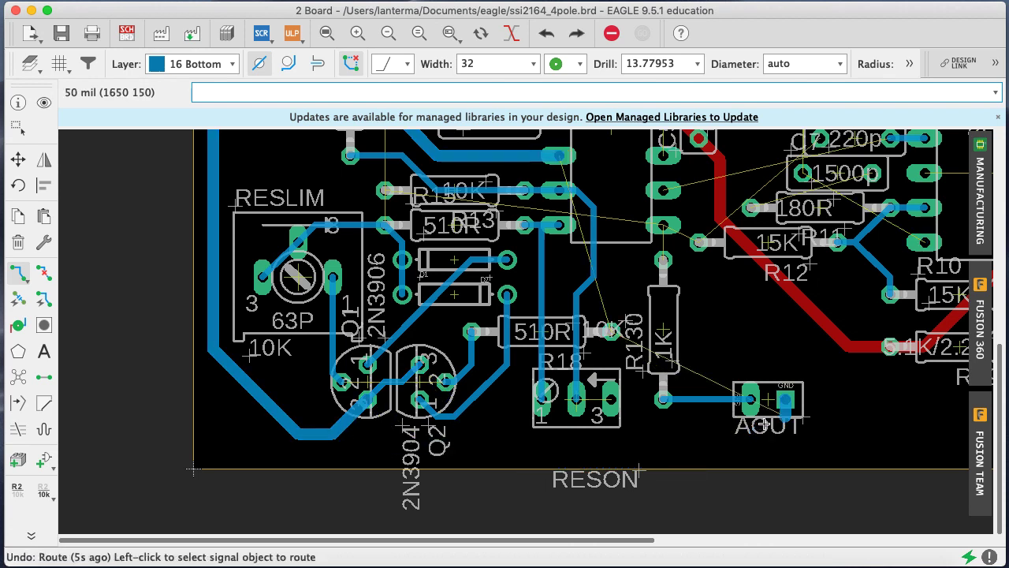
Route the 32 mil GND trace from the AOUT stub along the lower board edge to the ground trace corner below Q1, and save the board
left_click(773, 413)
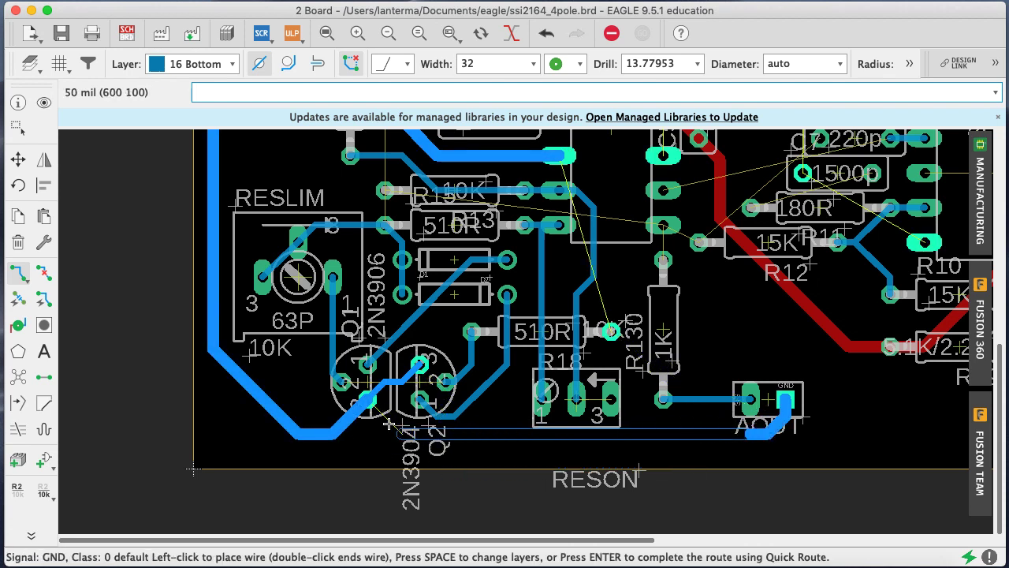
left_click(332, 433)
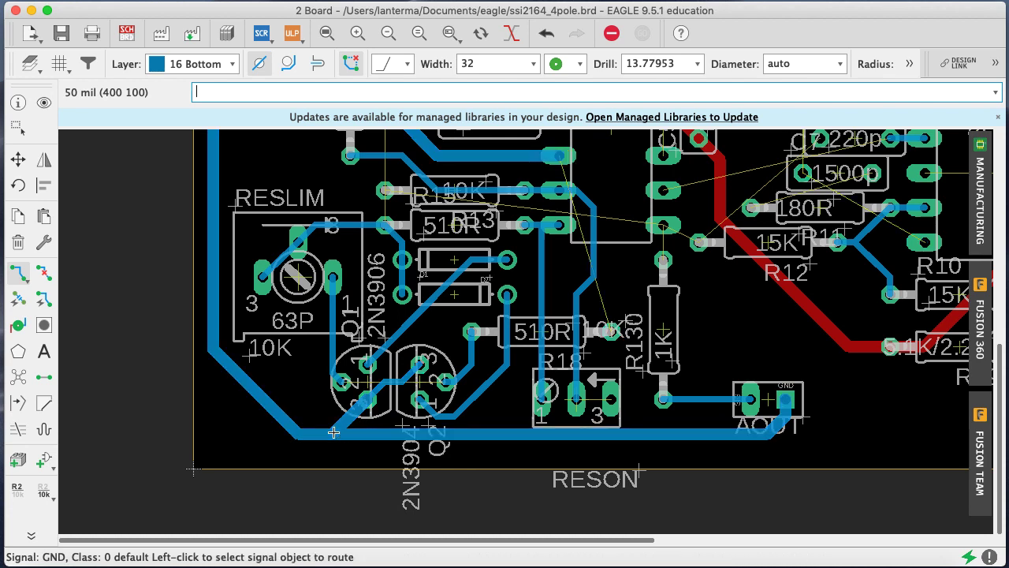
key("super+s")
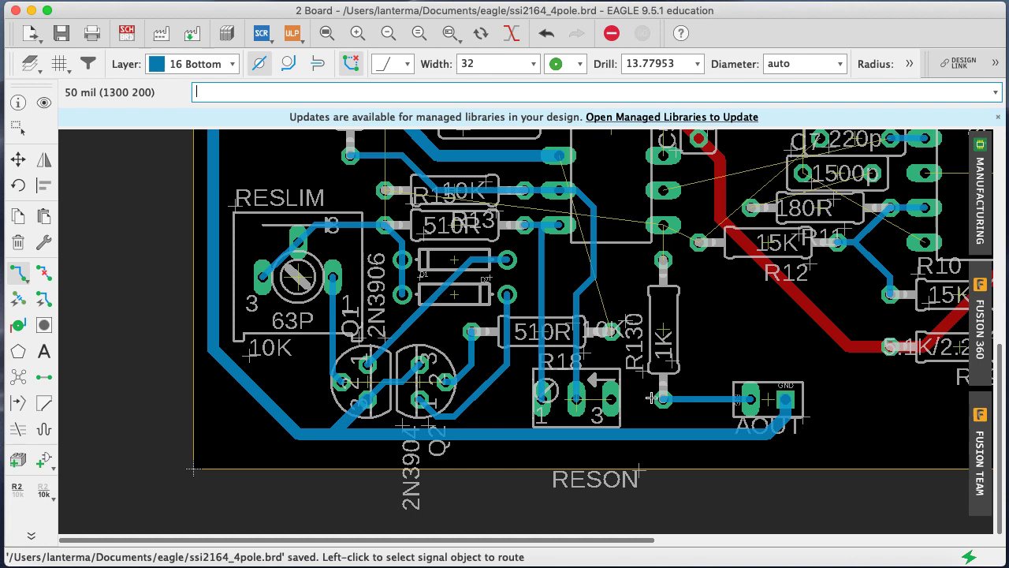
Highlight GND, then route a 32 mil trace from R18's right pad down between RESON and R130 to the lower ground trace
type("show gnd")
key("Return")
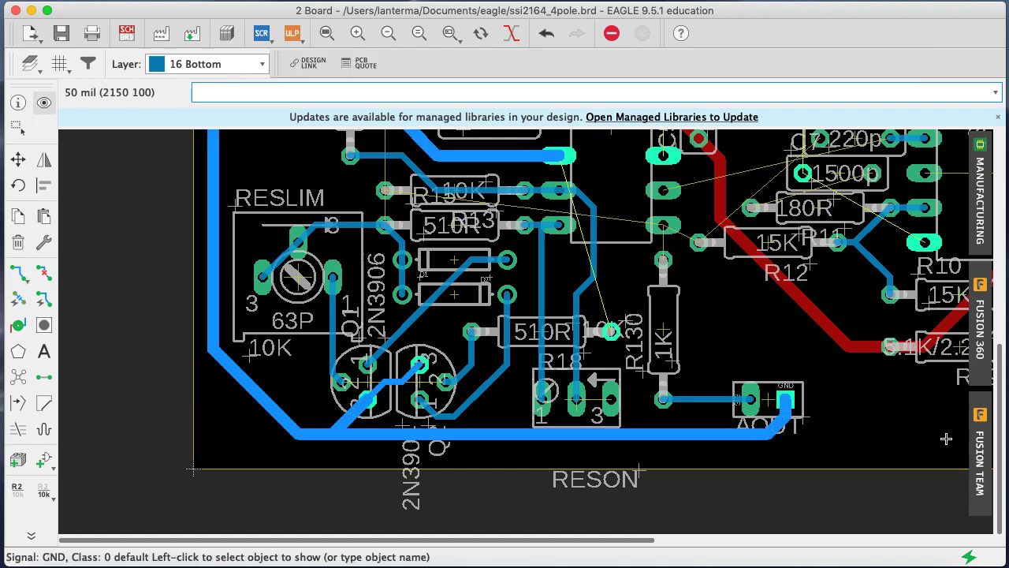
mouse_move(1003, 423)
left_mouse_down()
mouse_move(1003, 372)
mouse_move(1003, 417)
left_mouse_up()
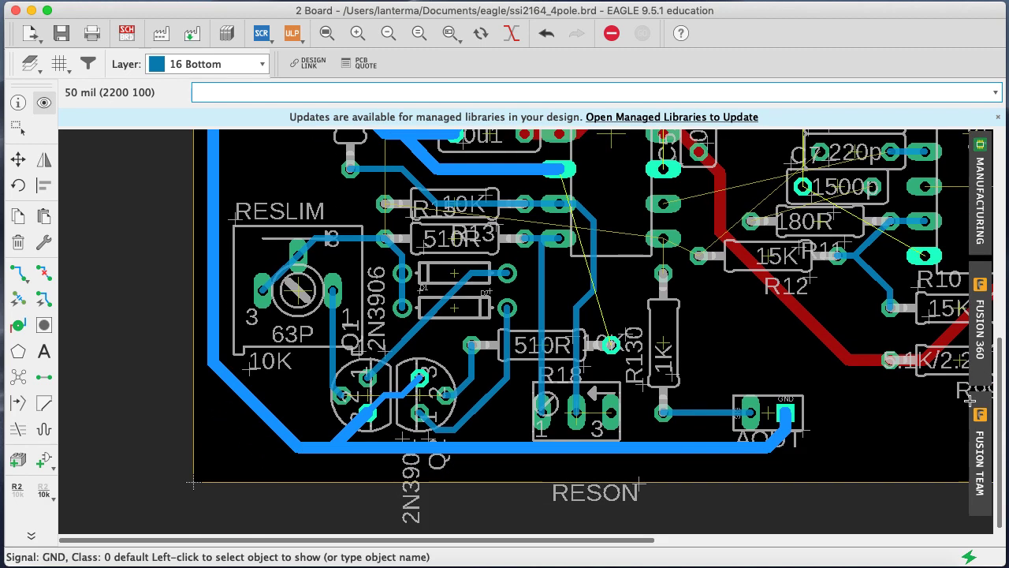
left_click(19, 274)
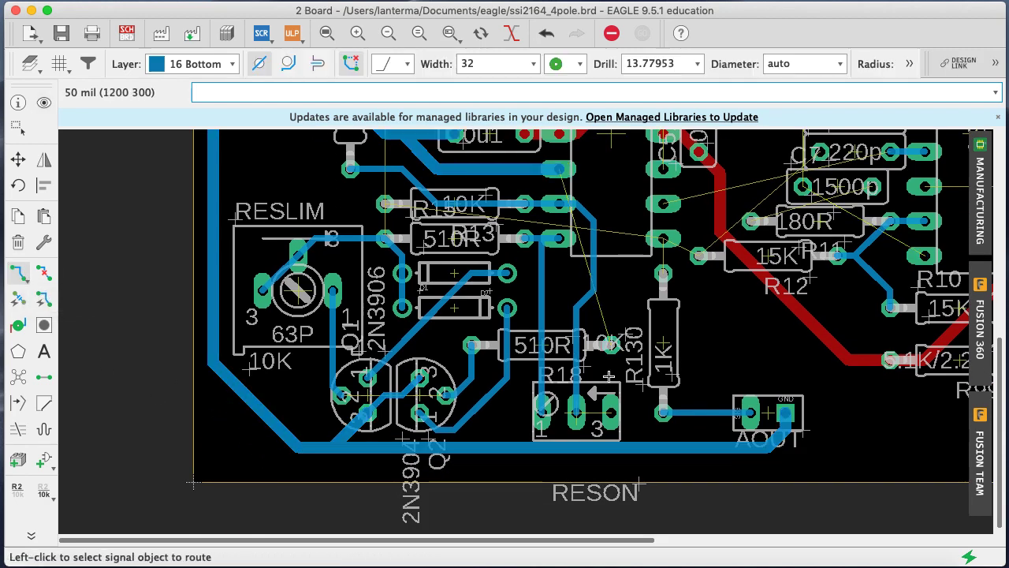
left_click(606, 320)
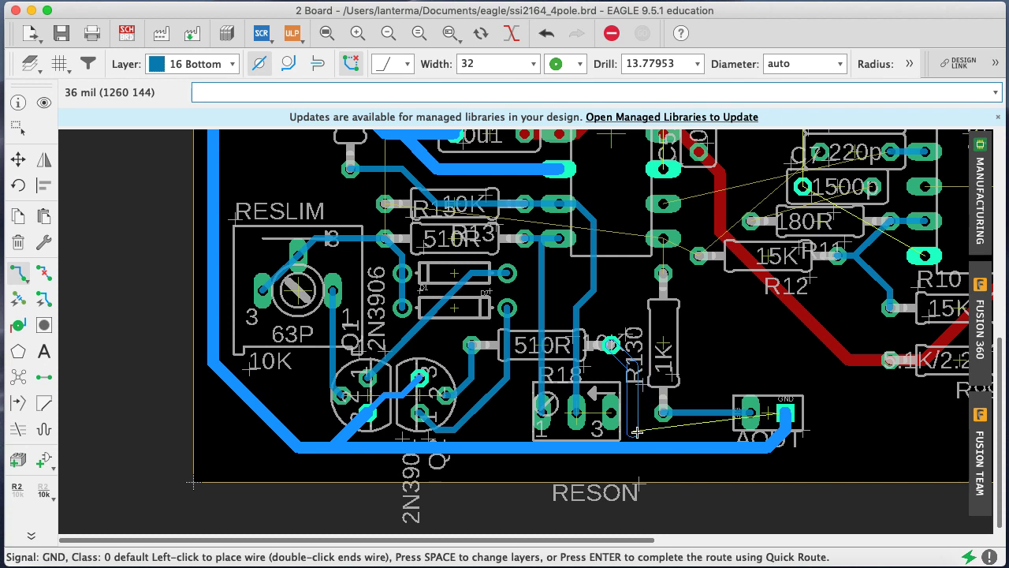
left_click(637, 441)
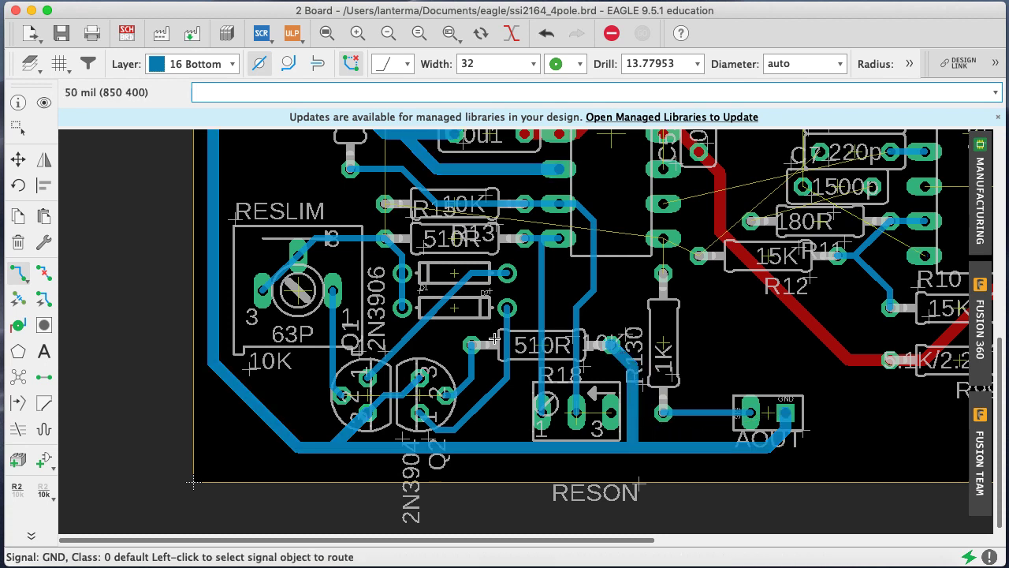
Try to reposition the RESON pot and resistor R130 beside the new vertical GND trace
left_click(18, 162)
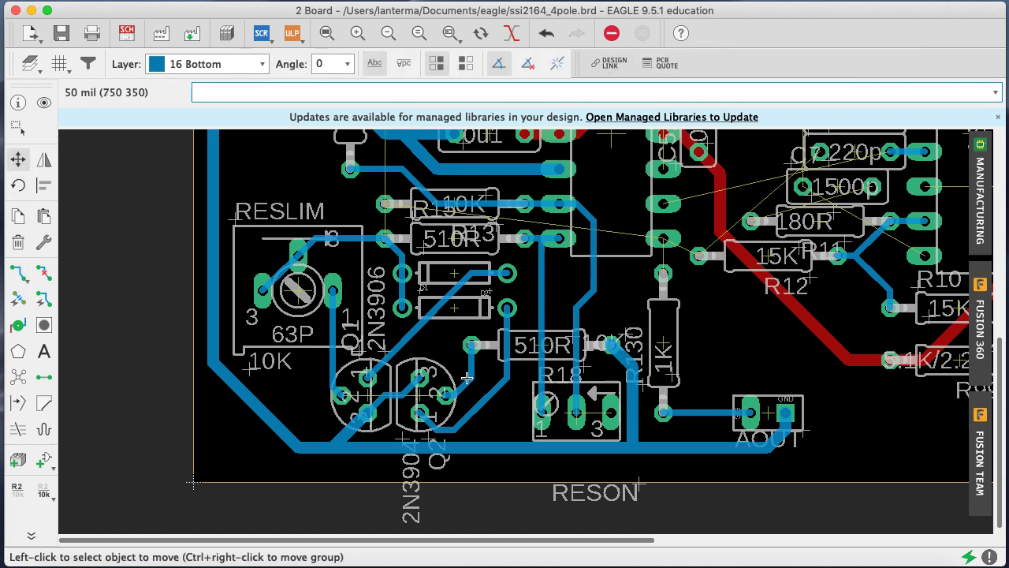
left_click(578, 420)
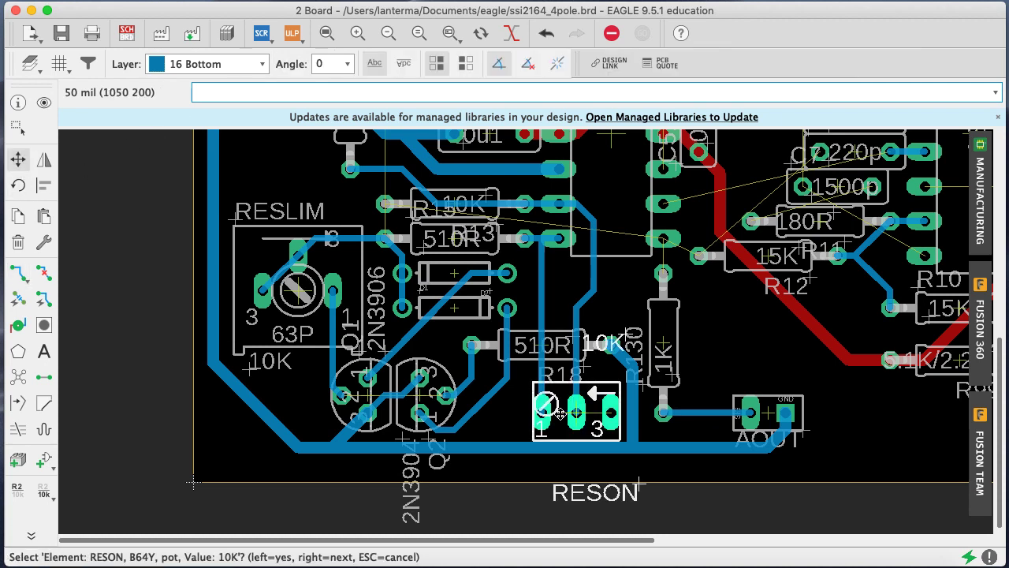
left_click(549, 410)
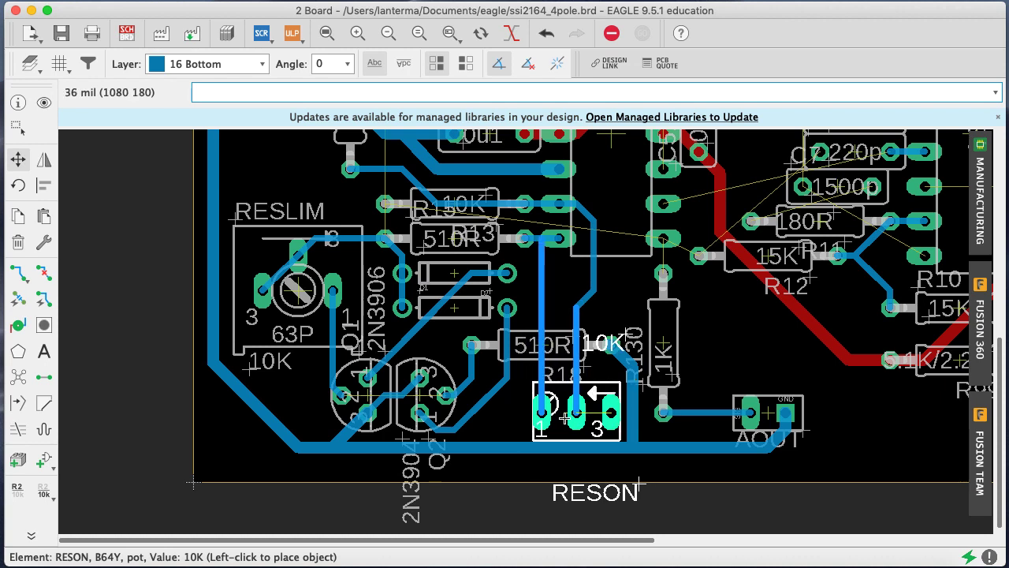
left_click(565, 418)
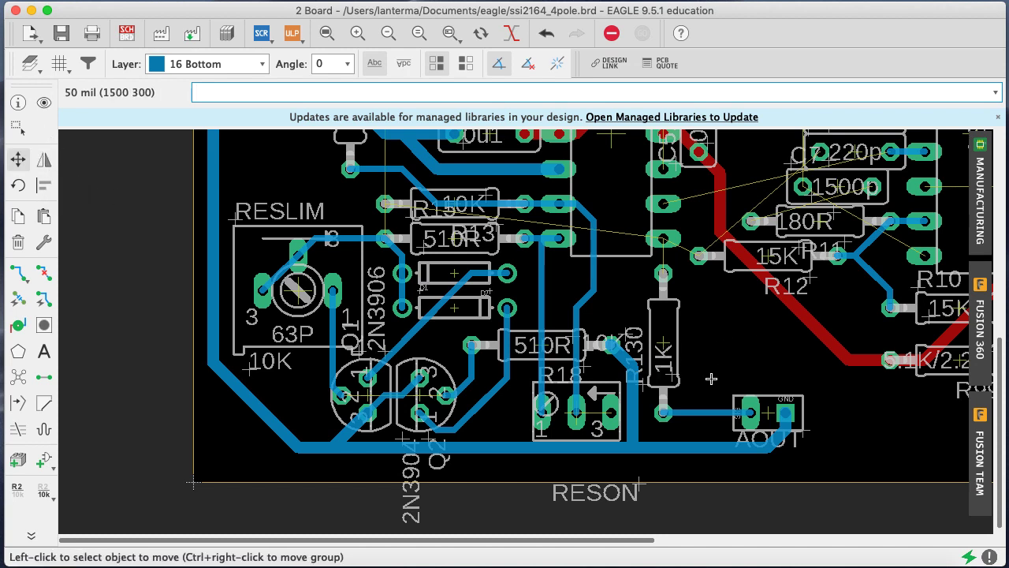
left_click(667, 345)
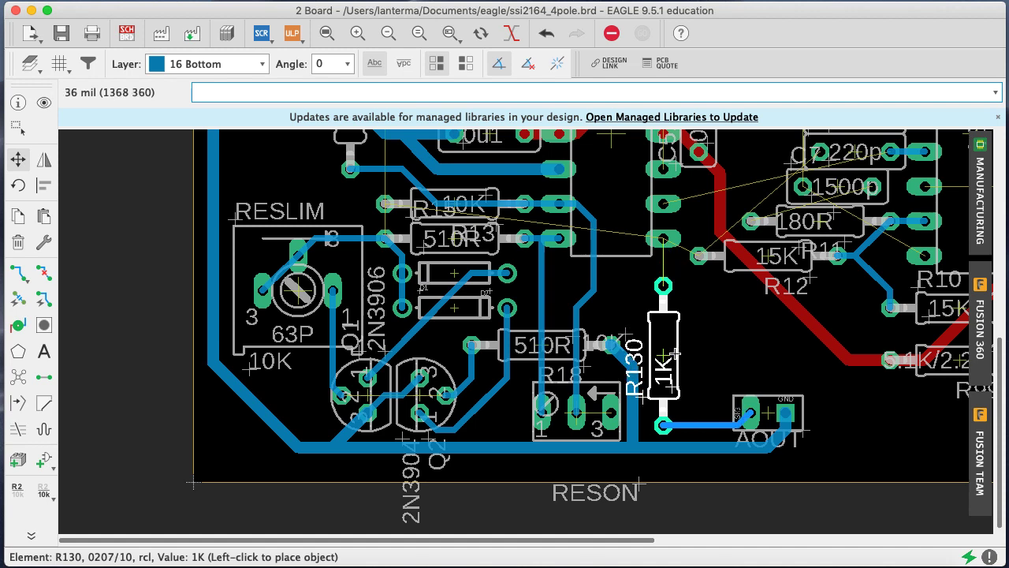
left_click(675, 345)
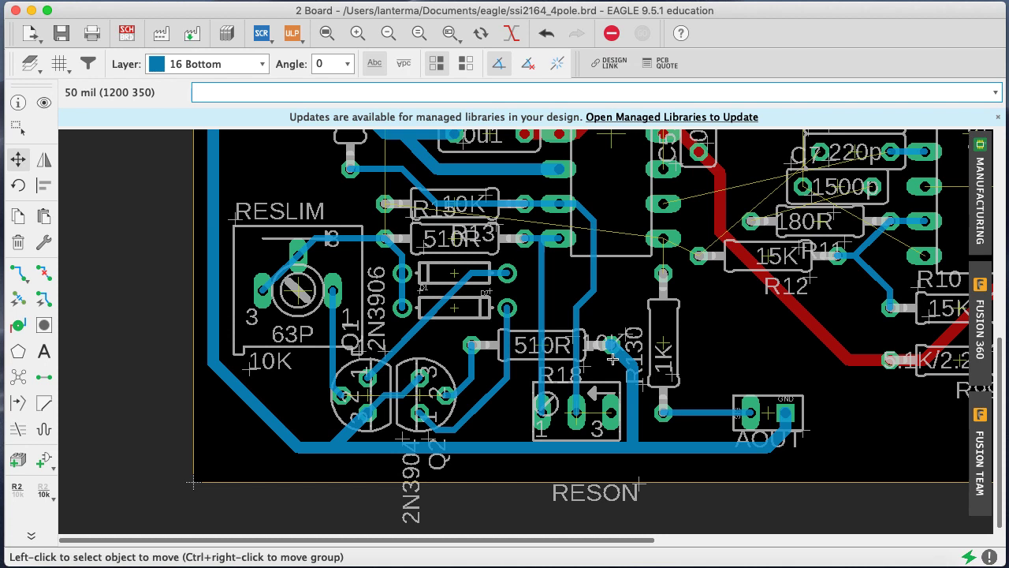
Rip up the GND trace running from R18's right pad down between RESON and R130
type("rip")
key("Return")
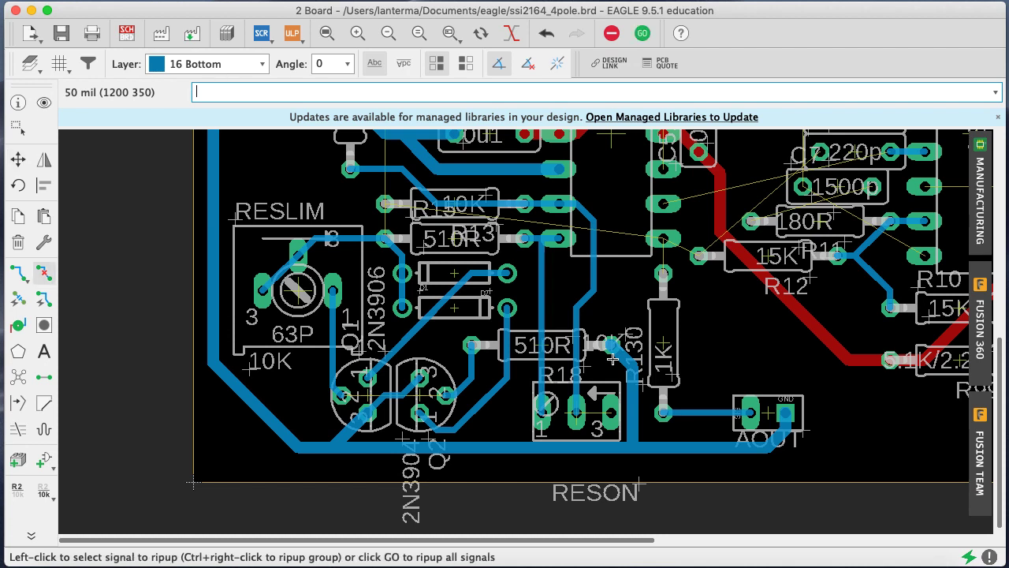
left_click(630, 365)
left_click(637, 415)
left_click(629, 416)
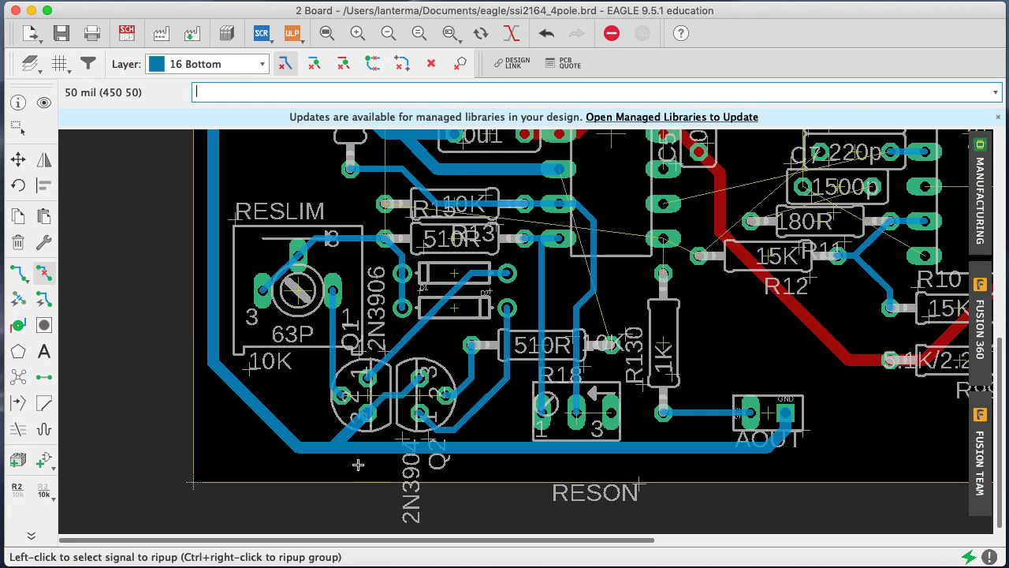
Change the vertical and long diagonal segments of the N$21 trace between D2 and Q2 to layer 1 Top
type("info")
key("Return")
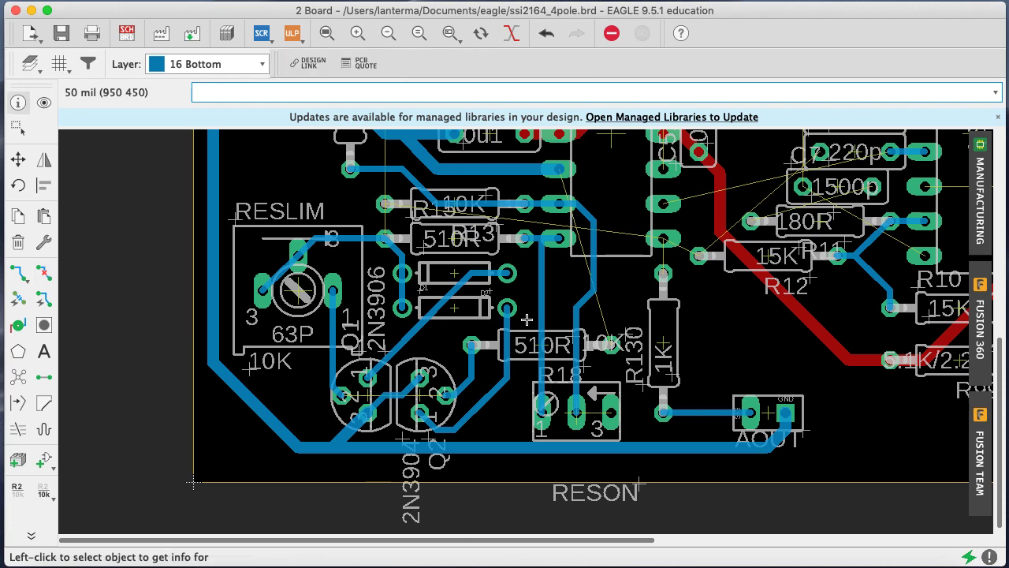
left_click(505, 340)
left_click(473, 356)
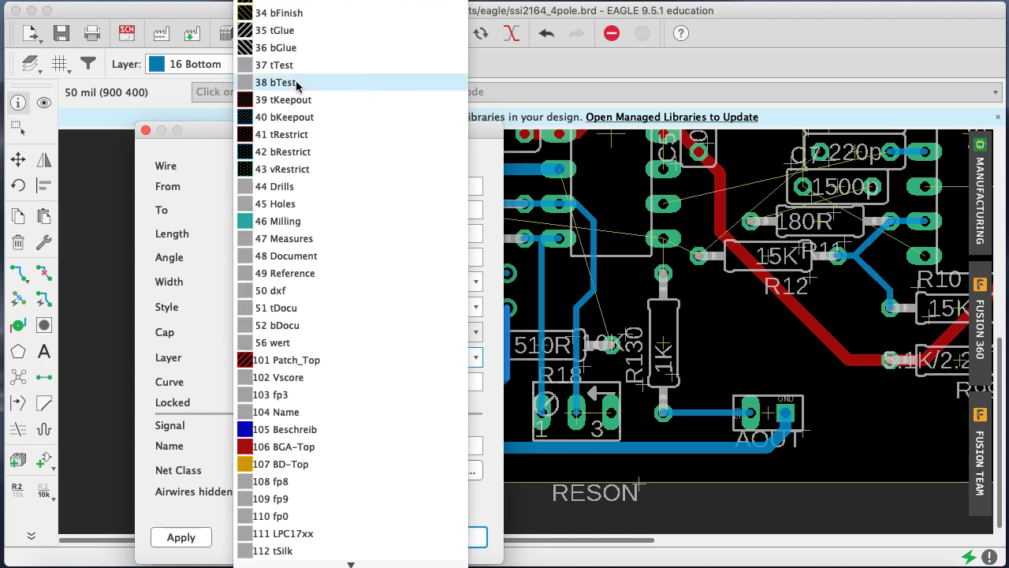
left_click(351, 0)
key("Return")
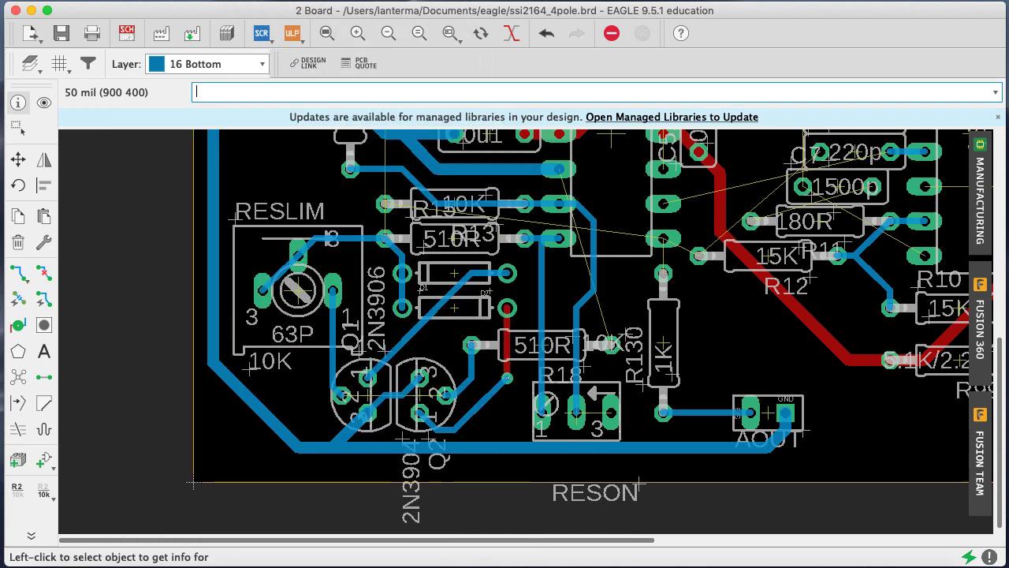
left_click(478, 403)
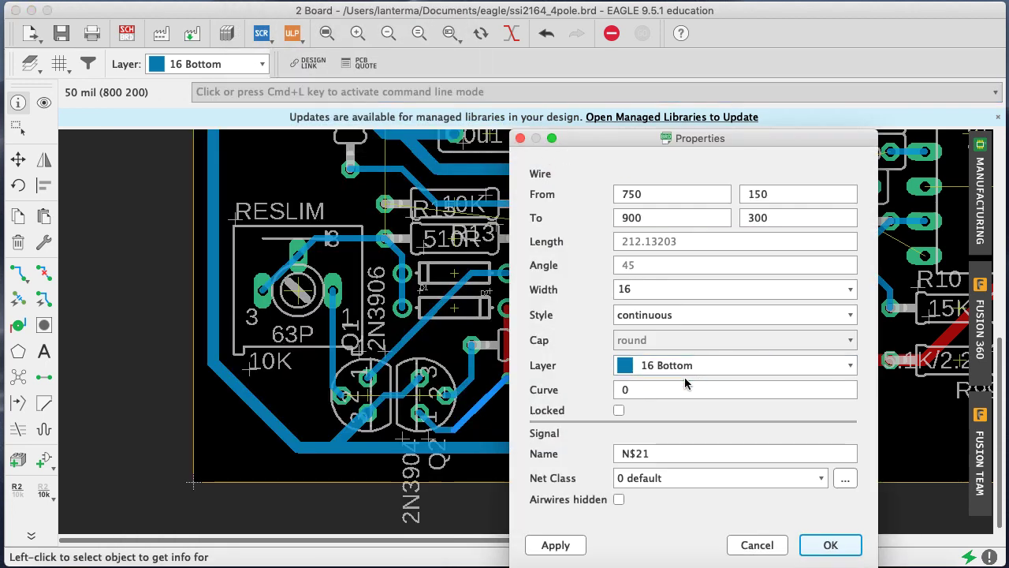
left_click(688, 365)
left_click(630, 0)
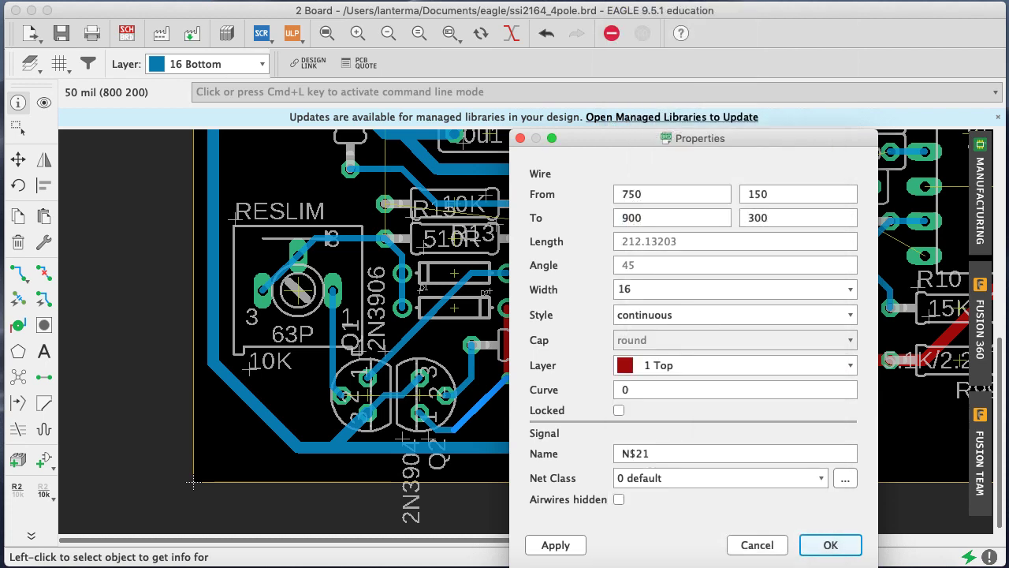
key("Return")
Change the two remaining short N$21 segments at Q2's lower pad to layer 1 Top, and save the board
left_click(446, 431)
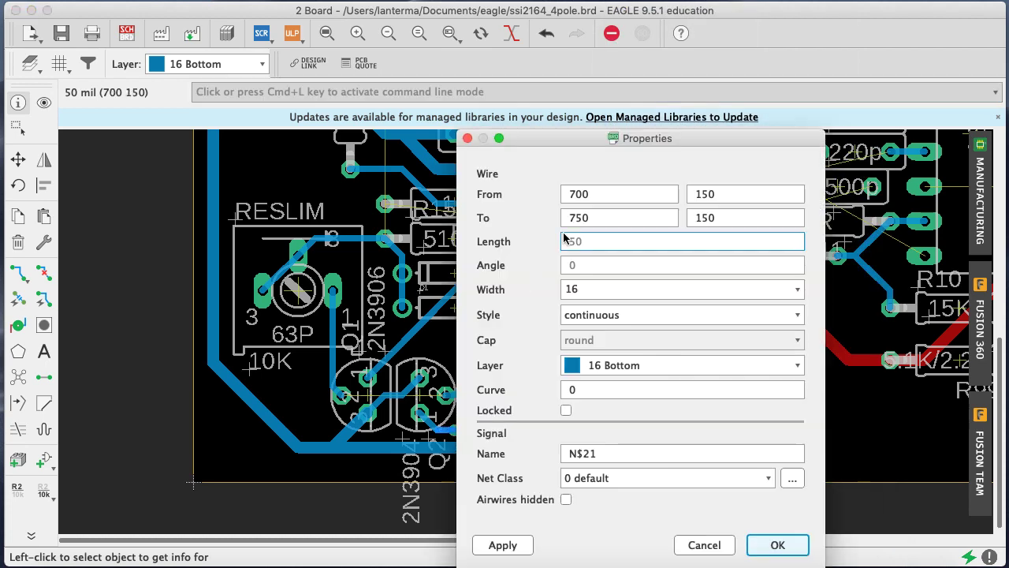
left_click(604, 364)
left_click(631, 0)
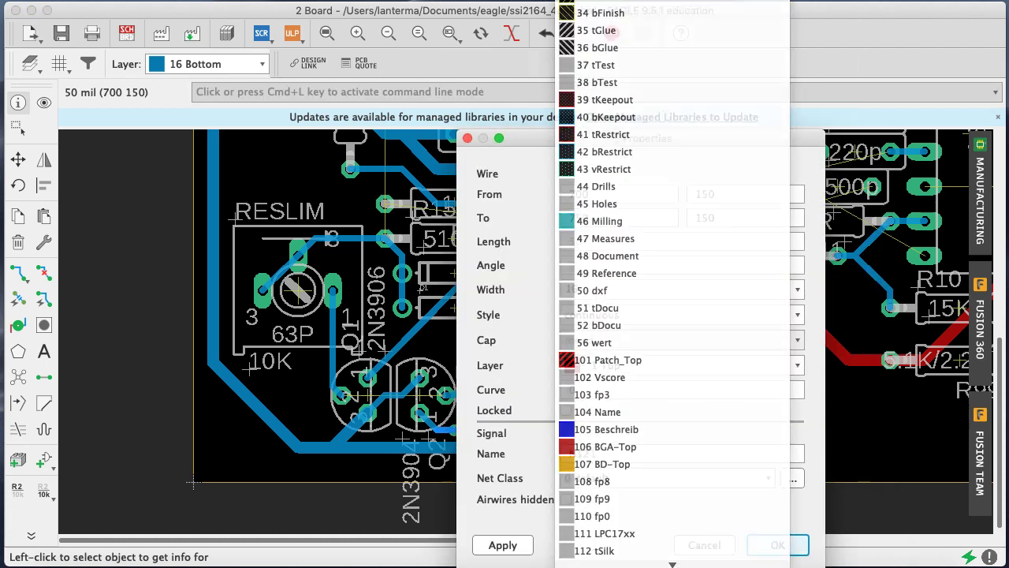
key("Return")
left_click(425, 418)
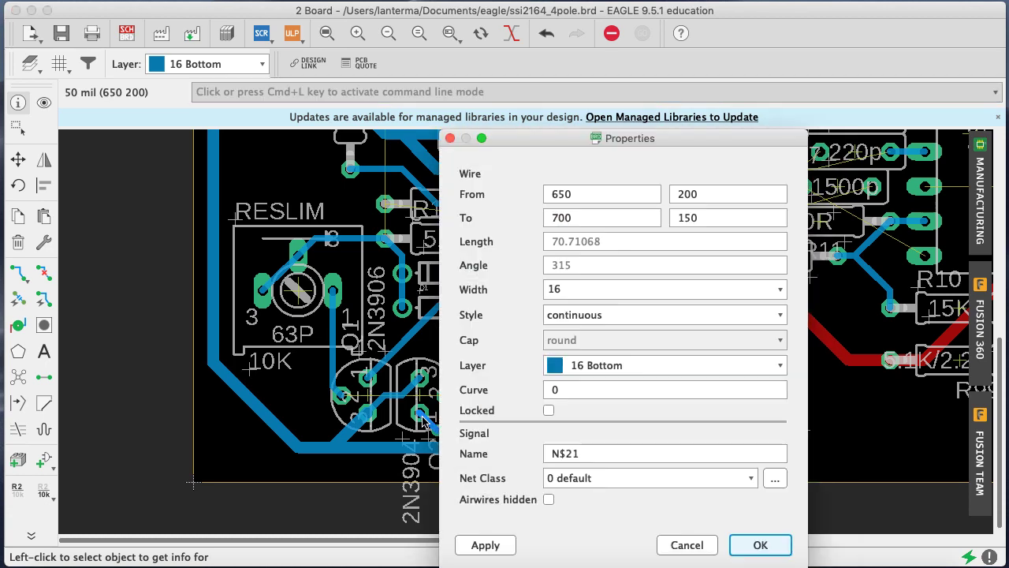
left_click(583, 364)
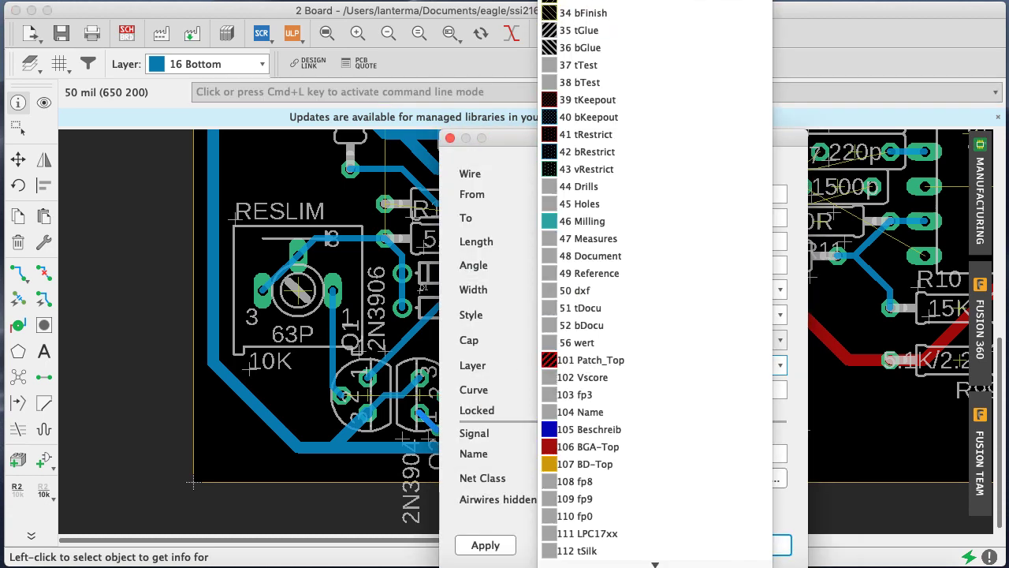
left_click(631, 0)
key("Return")
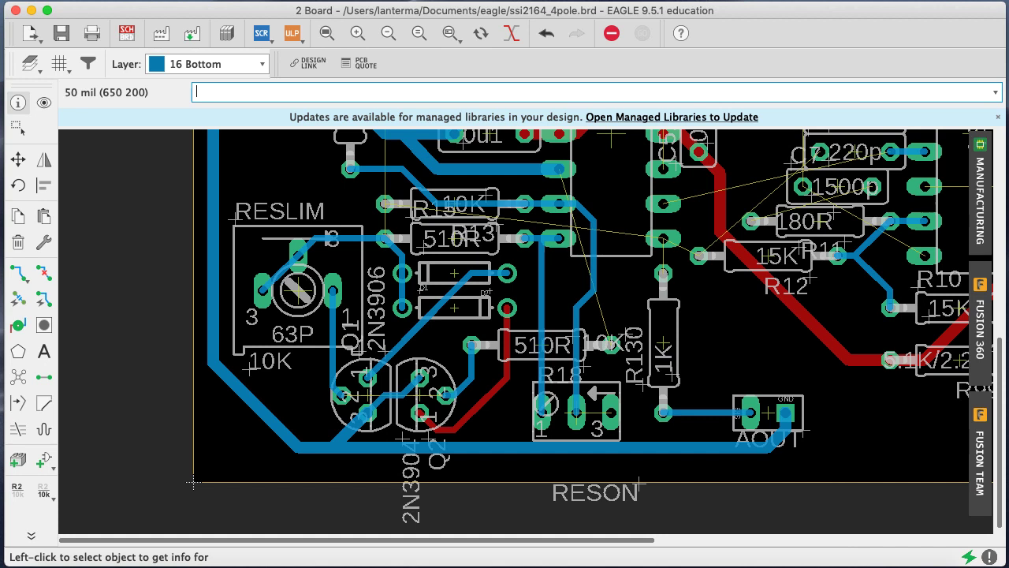
key("super+s")
Undo the layer changes of the N$21 trace and highlight the GND signal
type("show gnd")
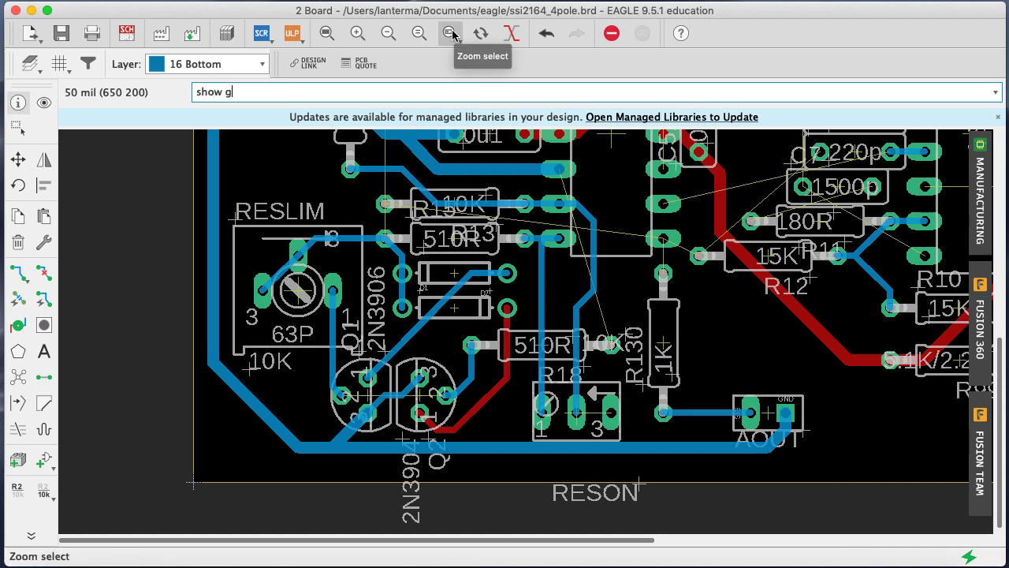
key("Return")
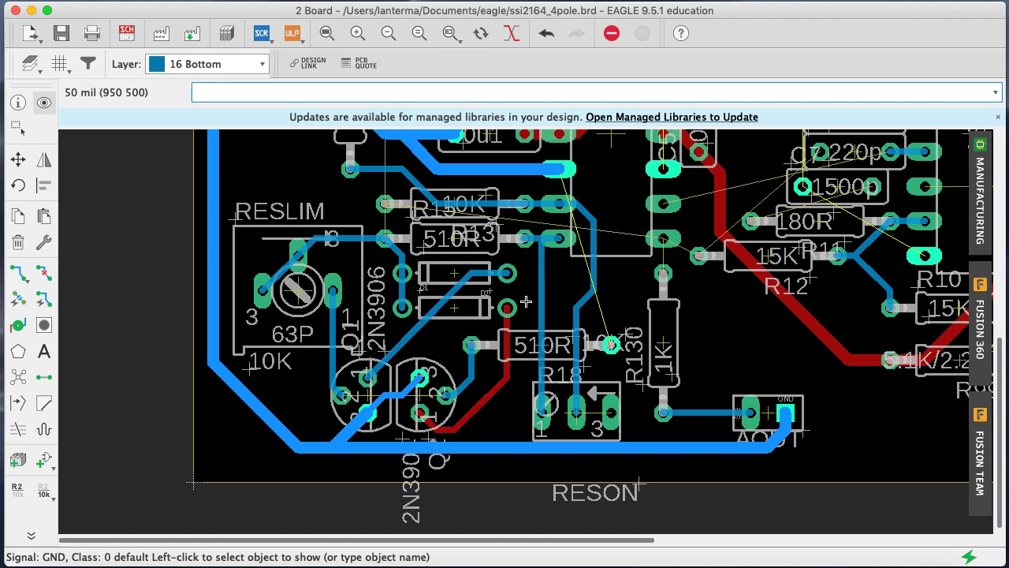
key("super+z")
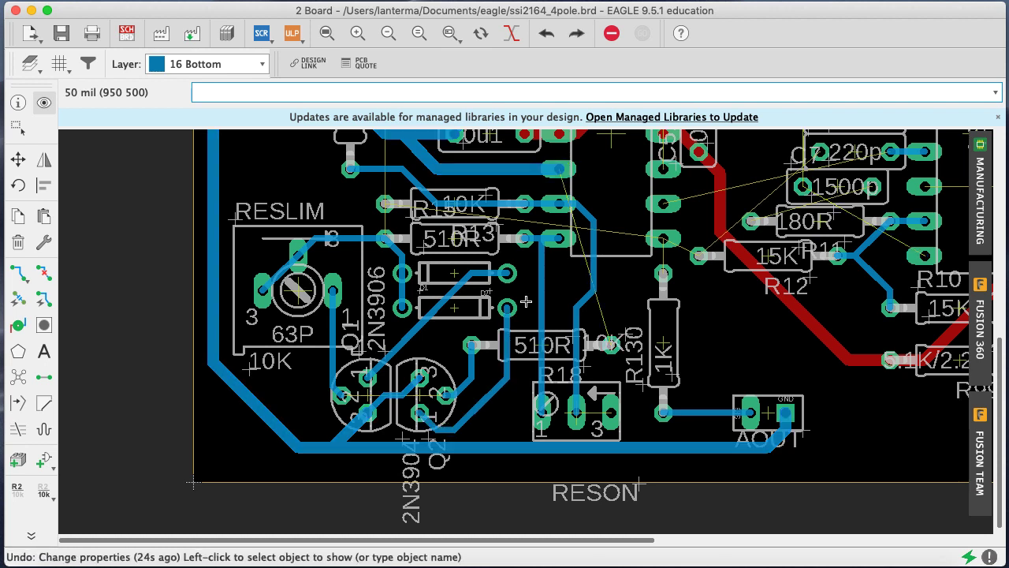
type("sjpw")
key("BackSpace")
key("BackSpace")
key("BackSpace")
type("whow g")
key("Return")
key("Return")
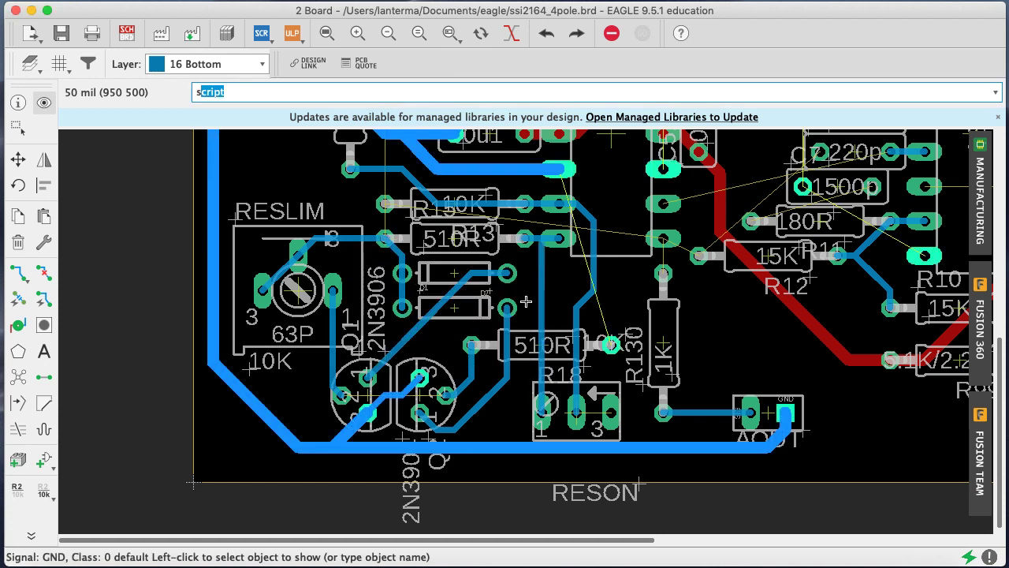
type("show g")
key("Return")
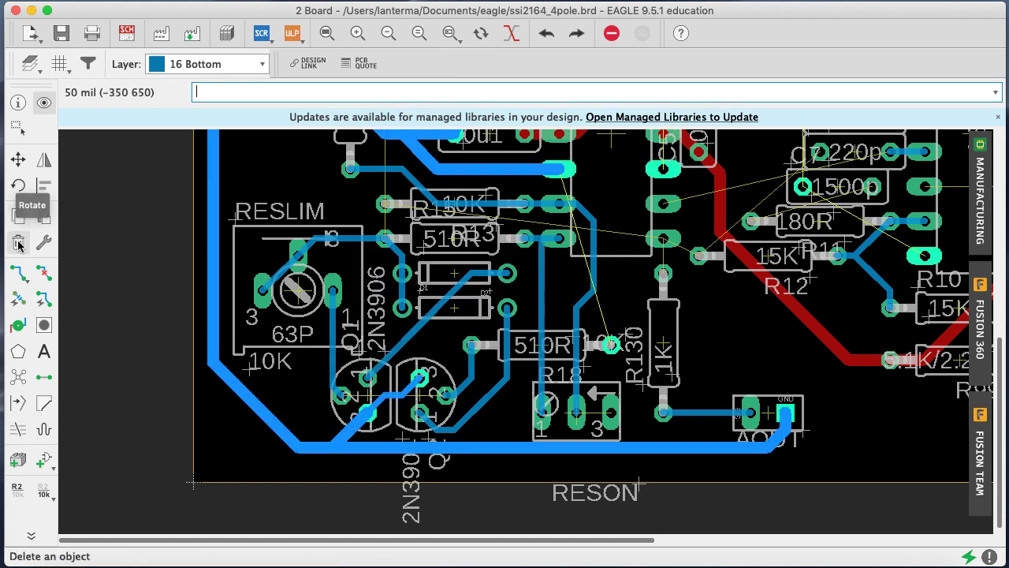
Try a 32 mil GND wire from R18's right pad to AOUT's GND pad, and undo back to restore the vertical GND trace
left_click(19, 270)
left_click(612, 344)
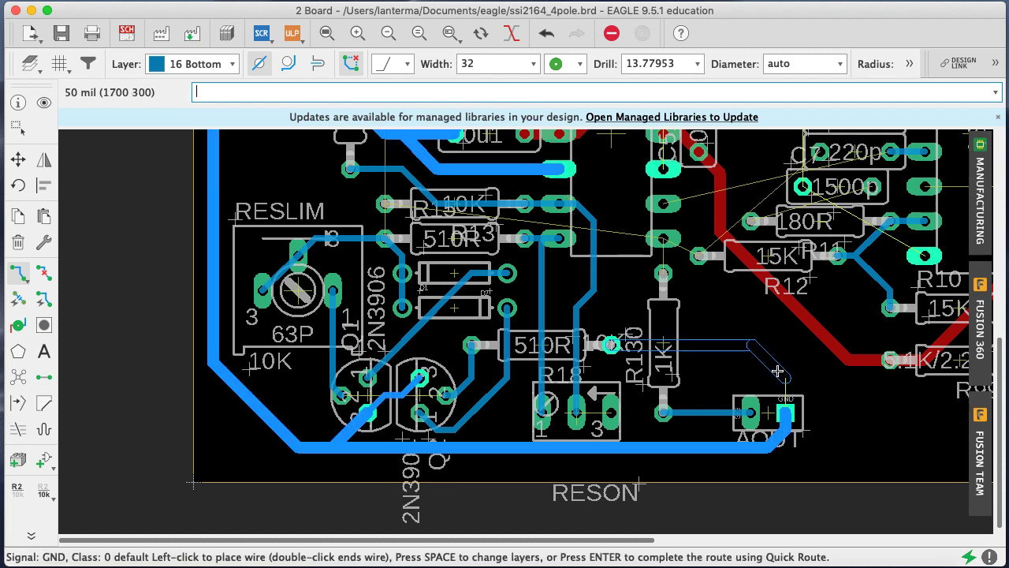
left_click(786, 412)
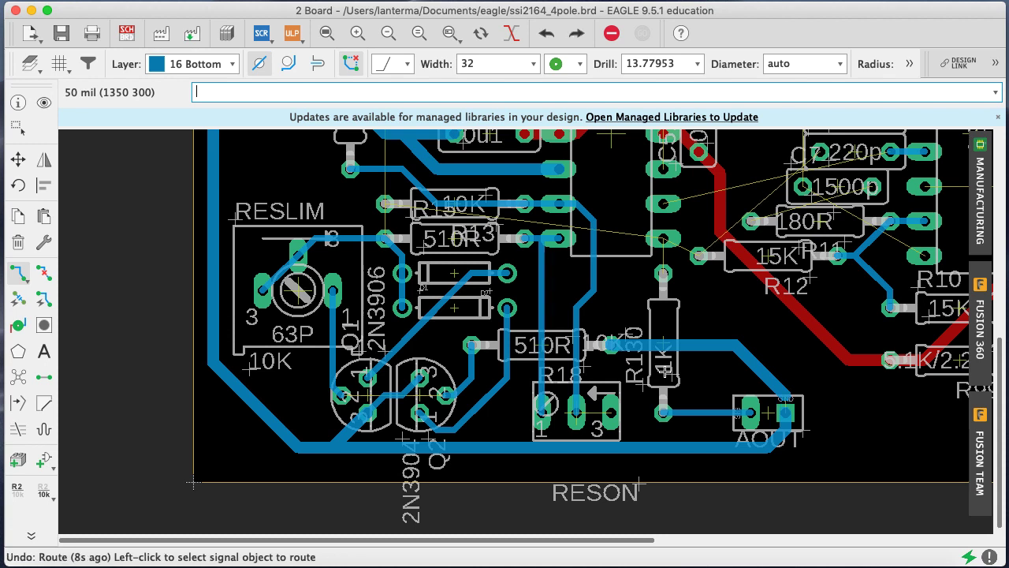
left_click(546, 33)
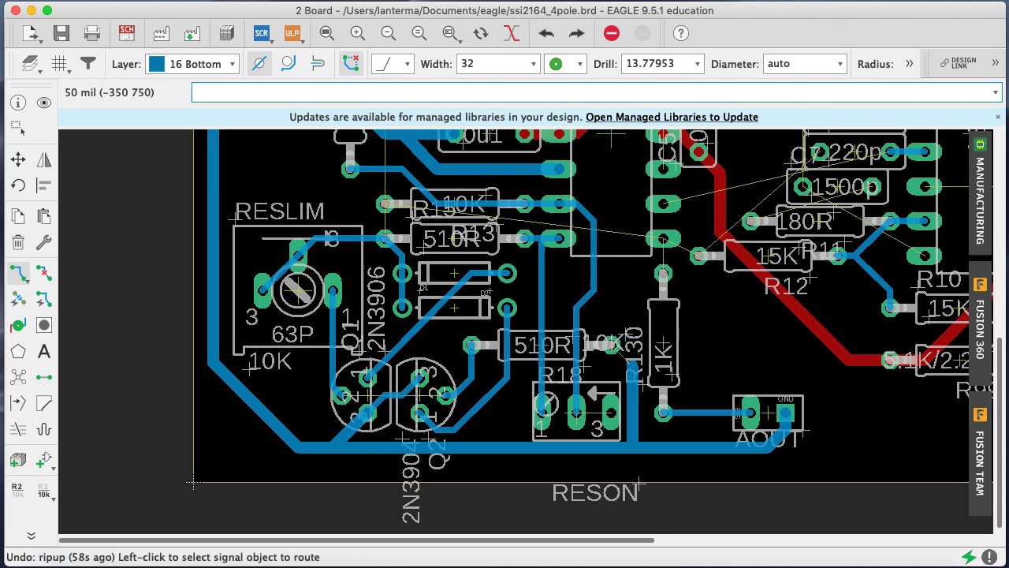
Move the RESON pot about 36 mil to the left, away from the vertical GND trace
left_click(18, 160)
left_click(578, 411)
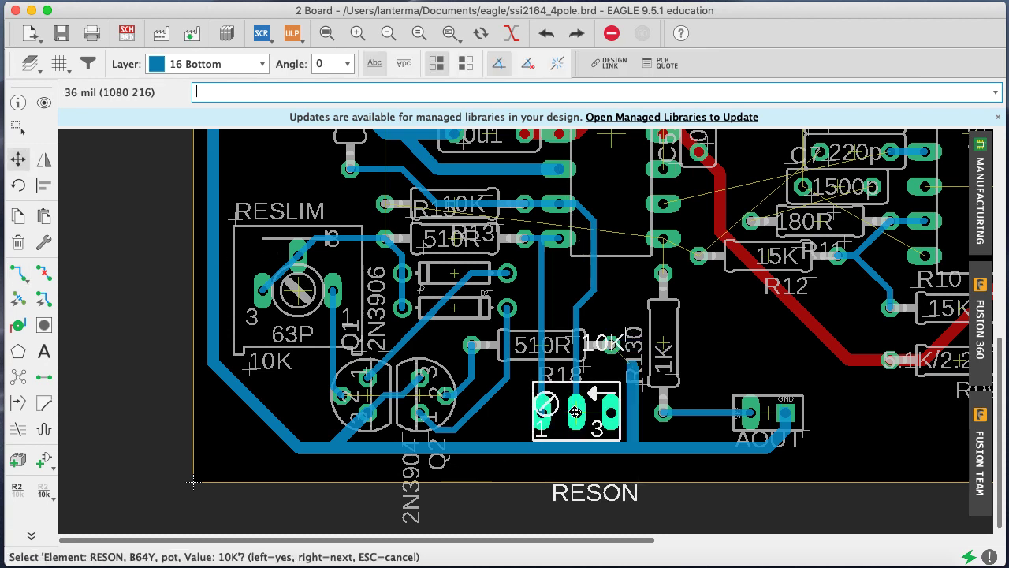
left_click(567, 412)
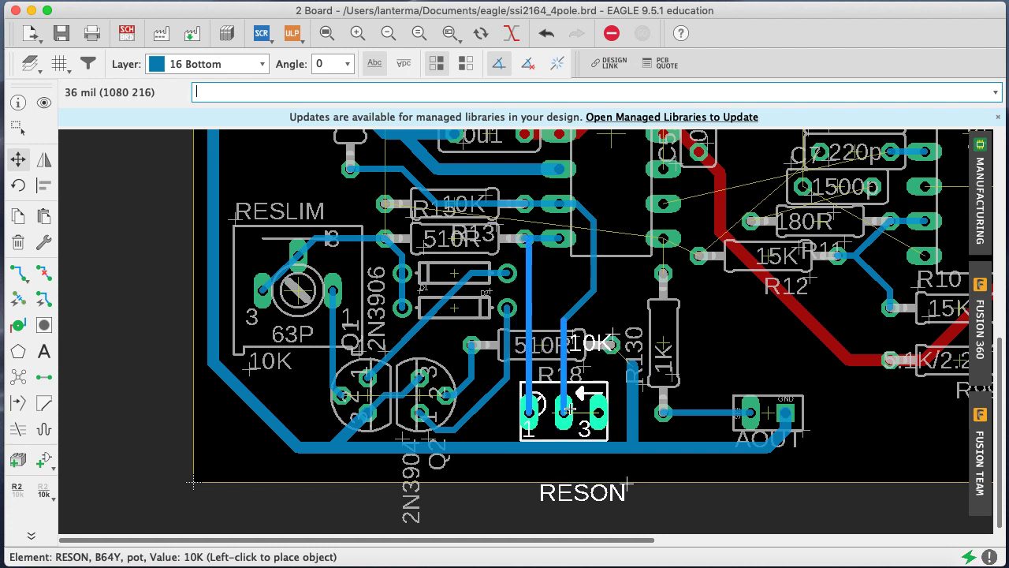
left_click(569, 409)
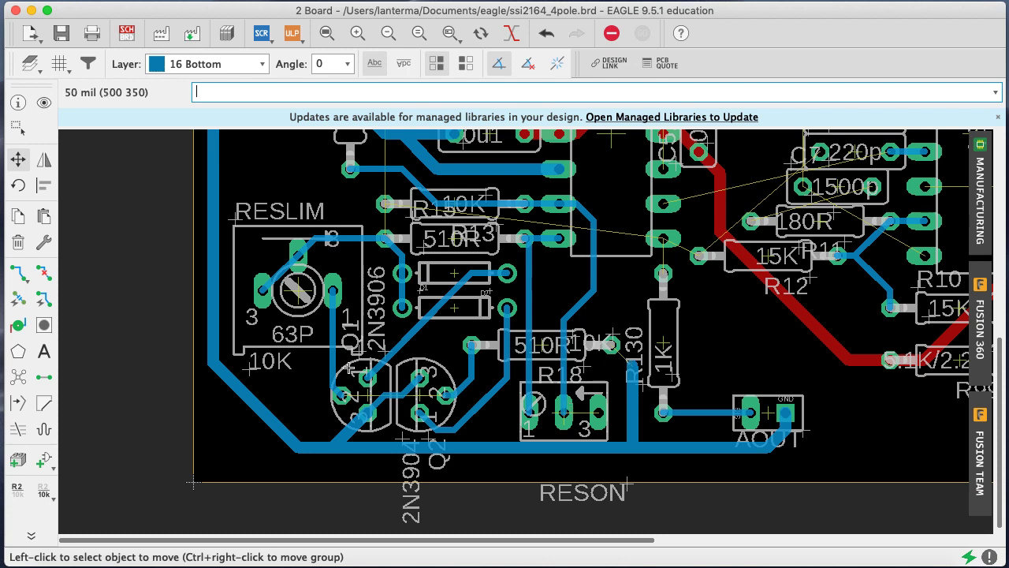
Route a 32 mil wire from R18's right pad to the vertical GND trace, save the board, and highlight GND
left_click(17, 272)
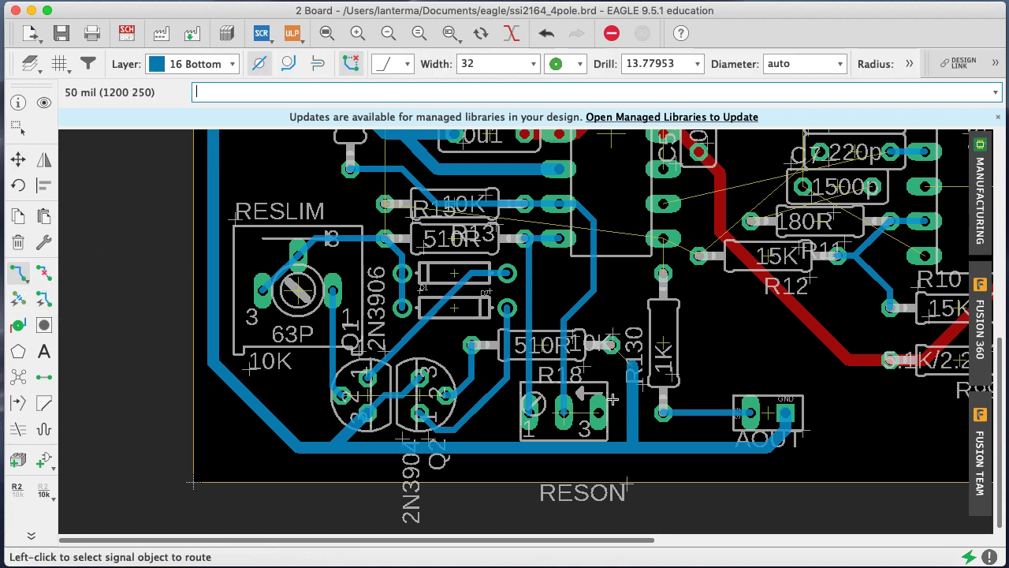
left_click(620, 347)
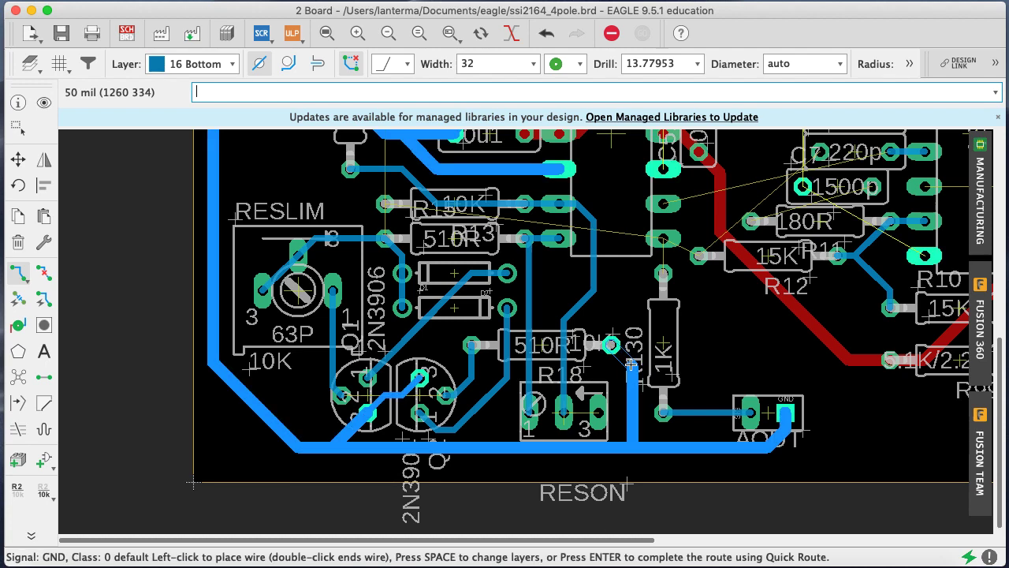
left_click(631, 364)
key("super+s")
type("s")
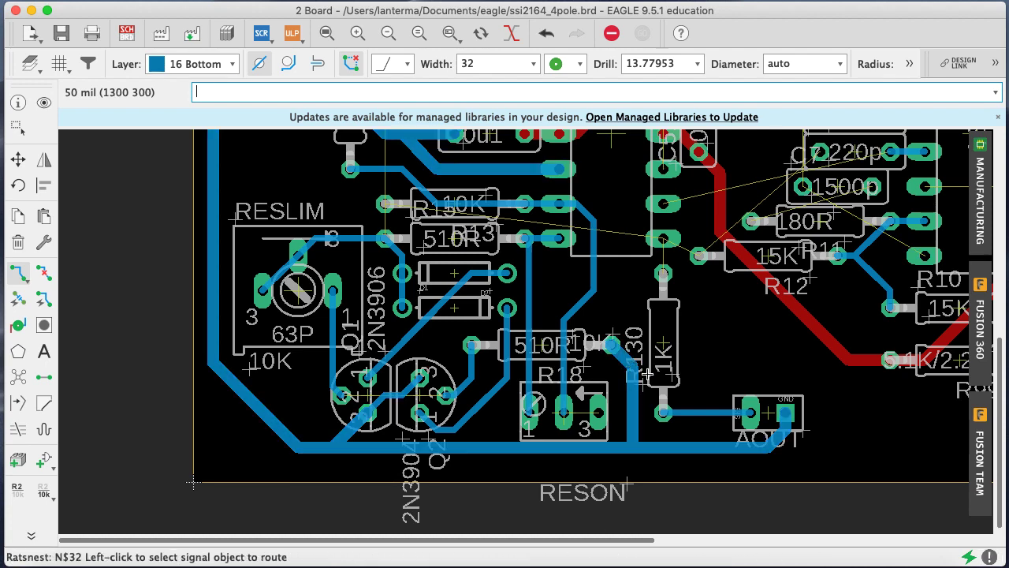
type("how gnd")
key("Return")
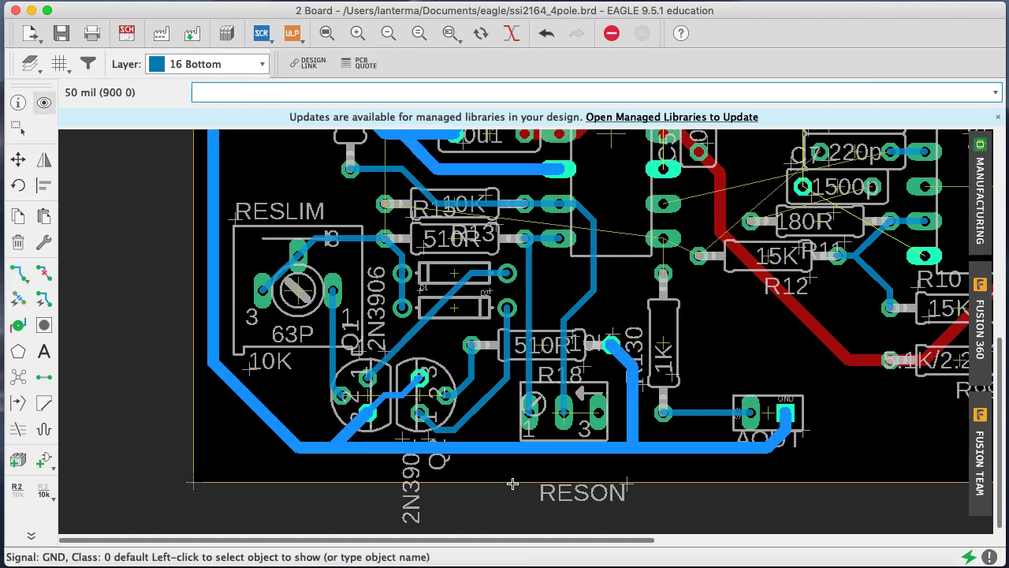
Connect RESON's middle pad to its pad 3 with a 16 mil bottom-layer wire, and save the board
left_click(18, 272)
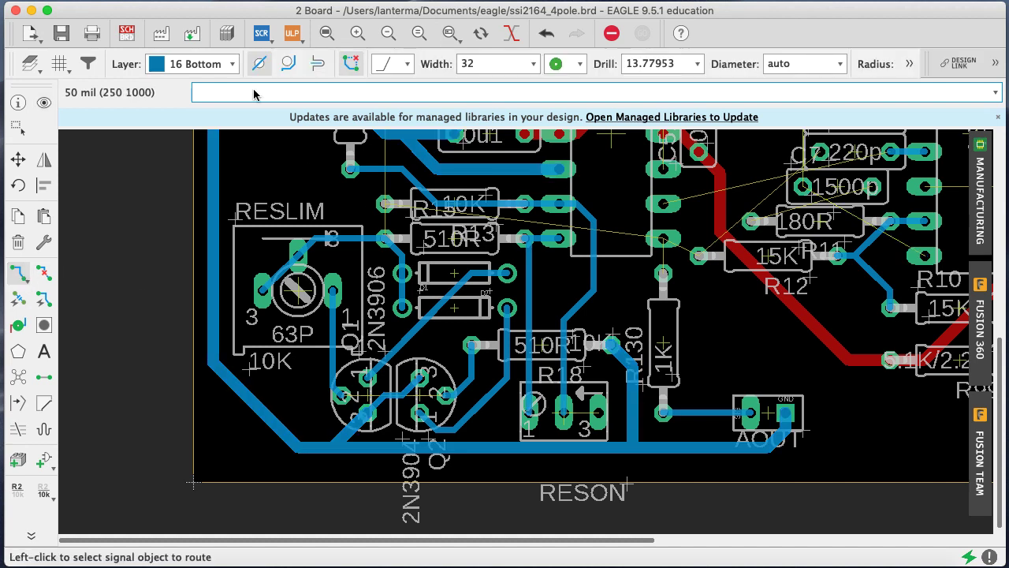
left_click(467, 63)
type("16")
key("Return")
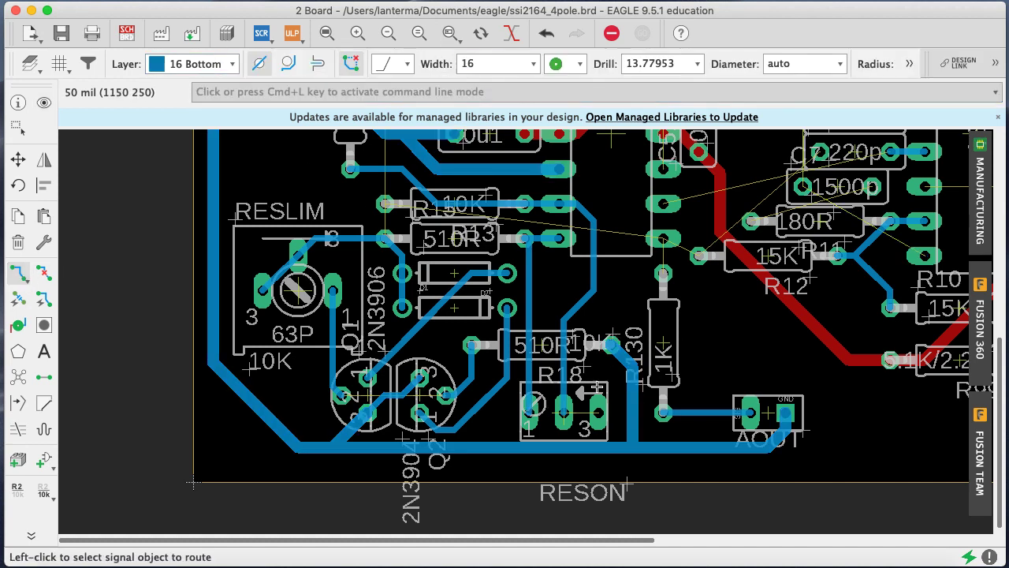
left_click(573, 416)
key("Escape")
key("super+s")
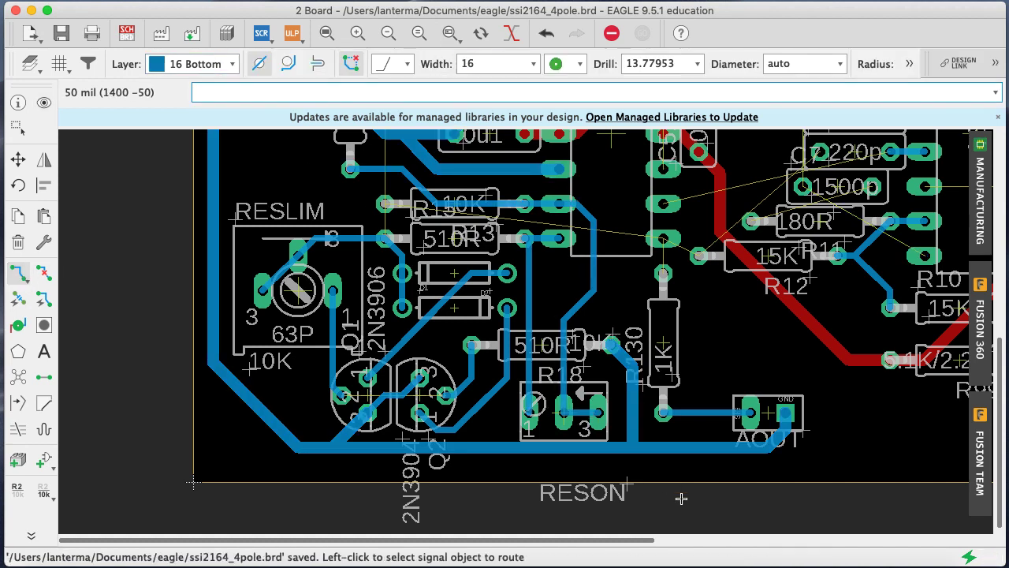
Recompute the ratsnest and highlight the GND signal
type("ratsnest")
key("Return")
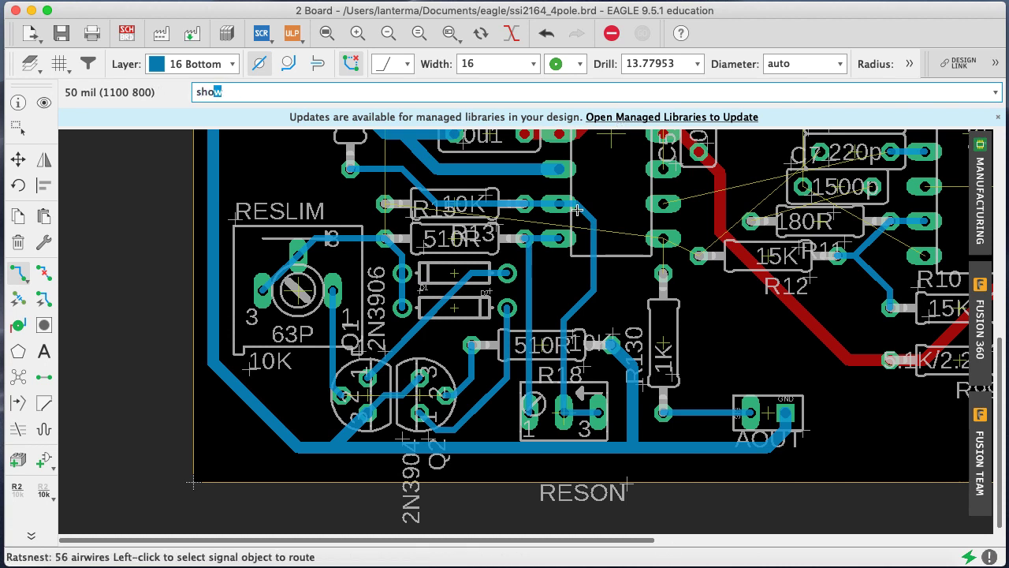
type("show gnd")
key("Return")
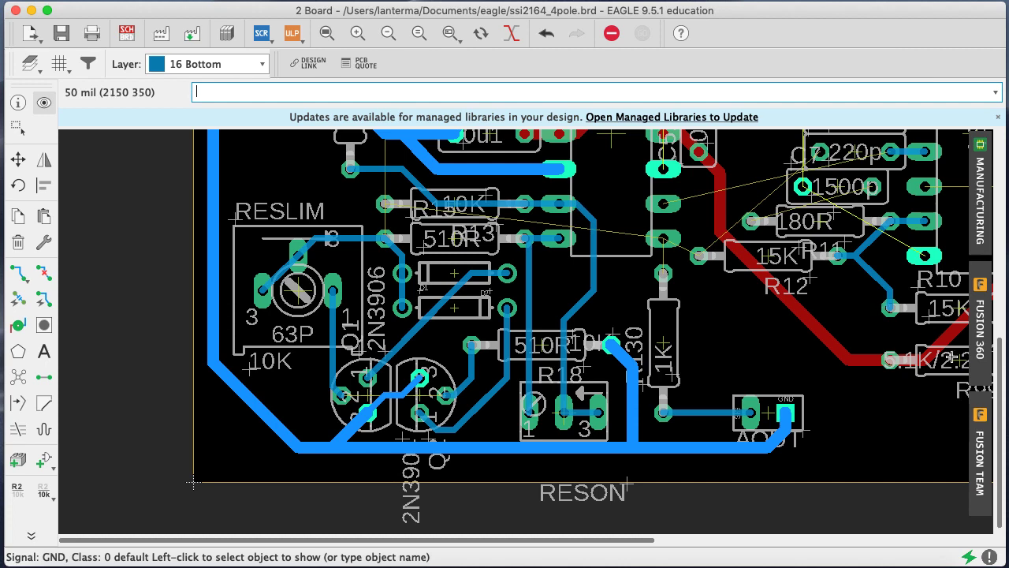
Try to connect the TL074P's GND pad above C50 to the pad directly opposite with a 16 mil bottom-layer wire
left_click_drag(1002, 412, 1005, 319)
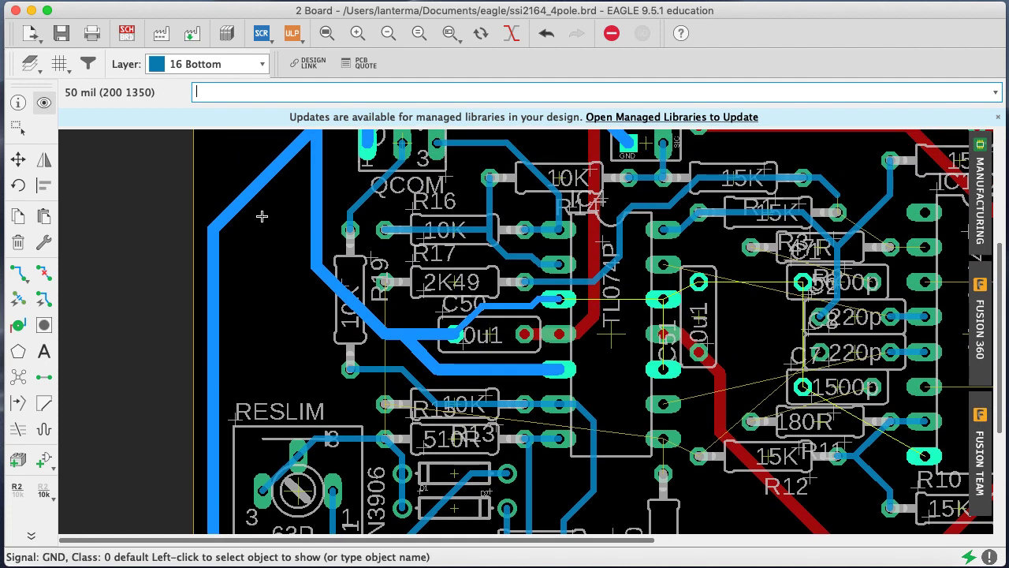
left_click(22, 273)
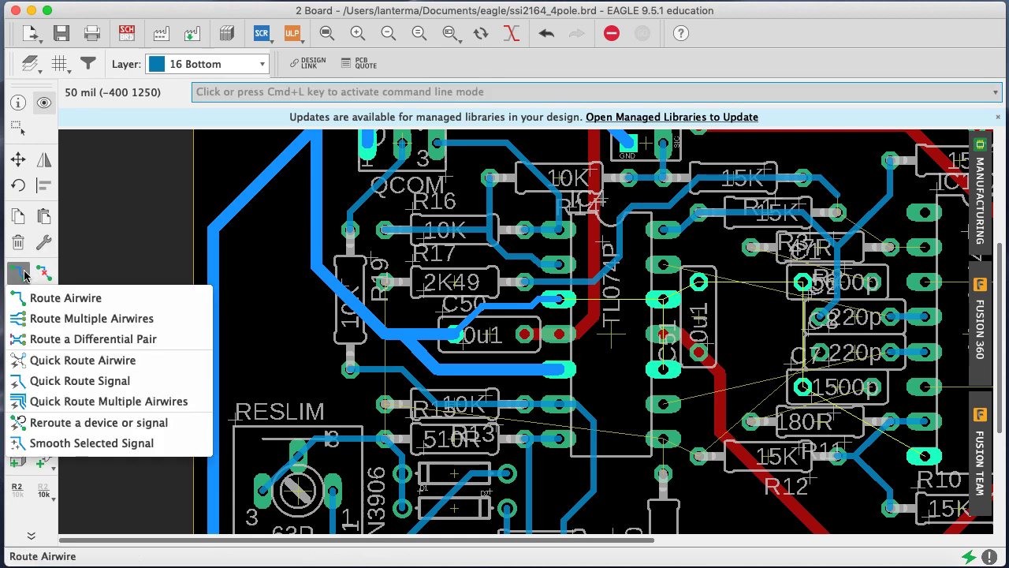
left_click(599, 303)
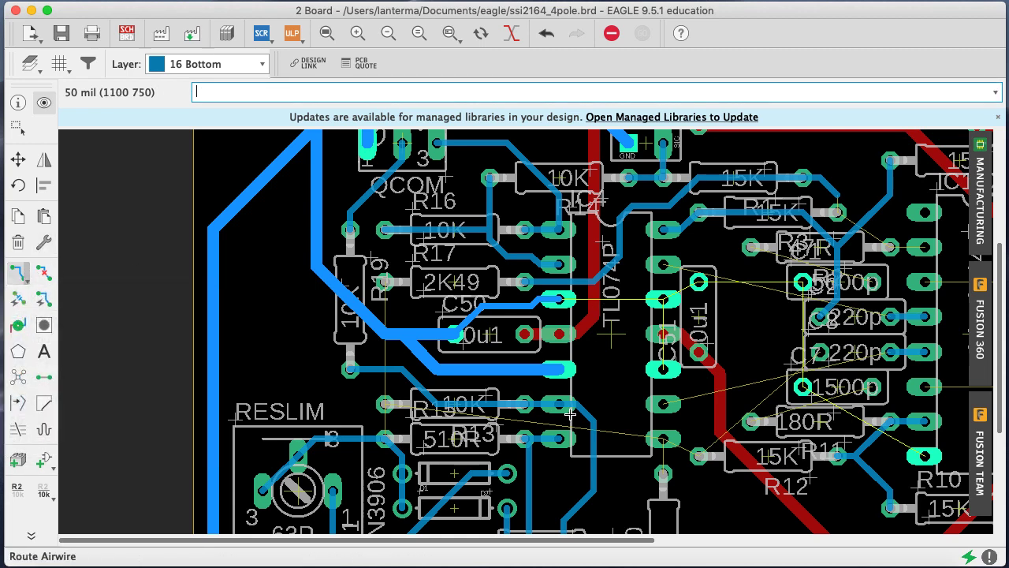
left_click_drag(1000, 414, 1000, 443)
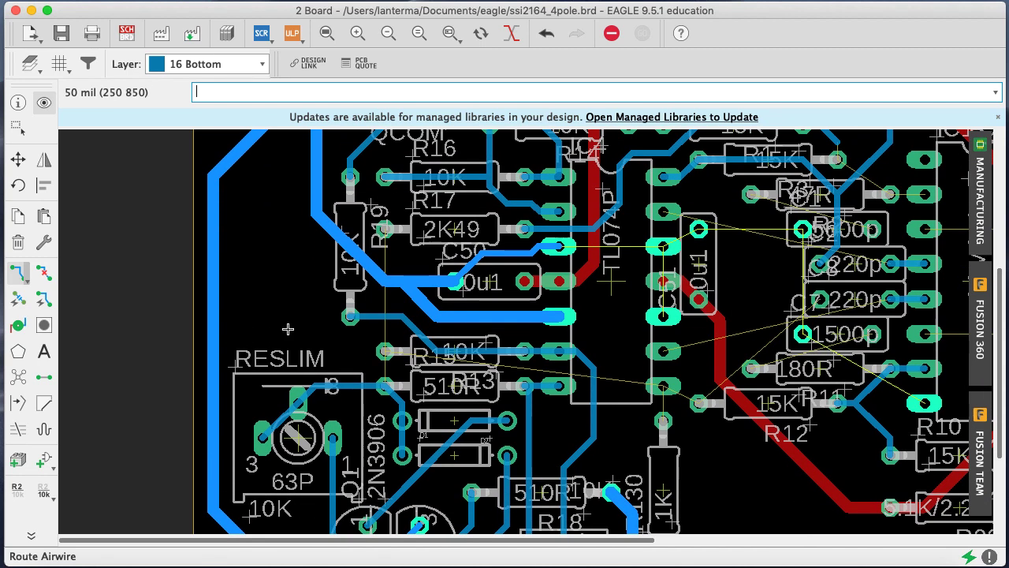
left_click(19, 273)
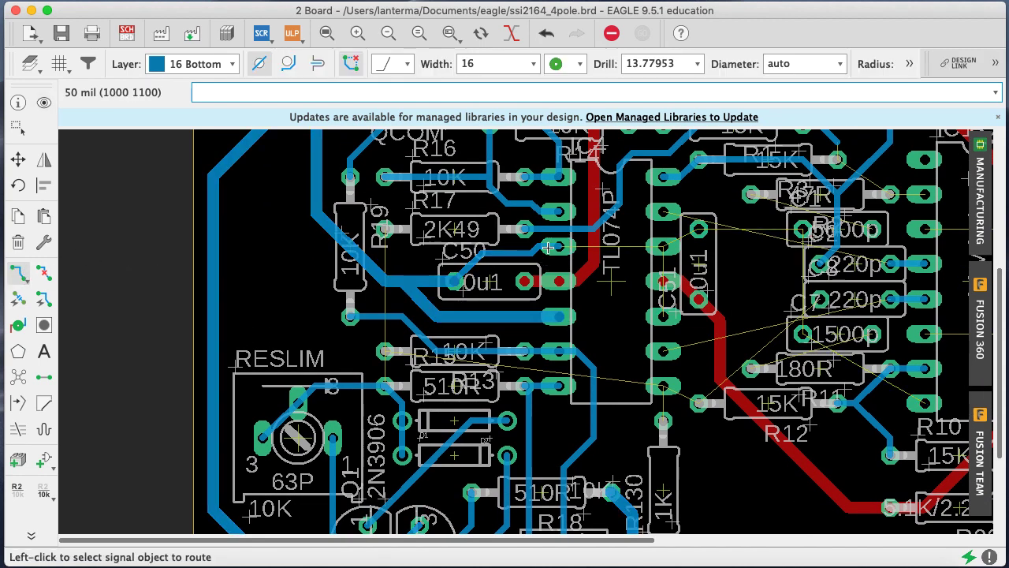
left_click(634, 250)
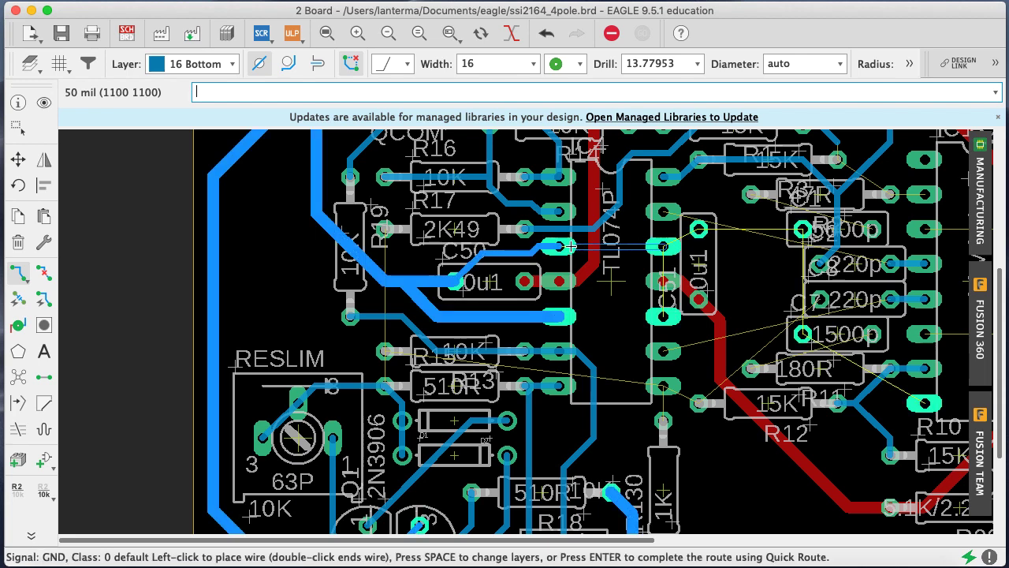
key("super+z")
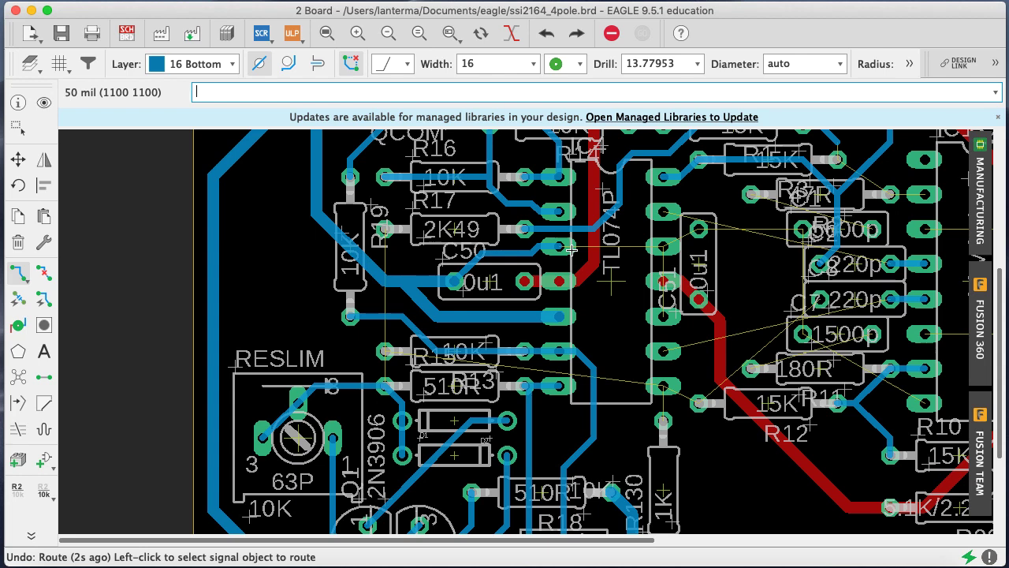
left_click(572, 249)
key("super+z")
key("Escape")
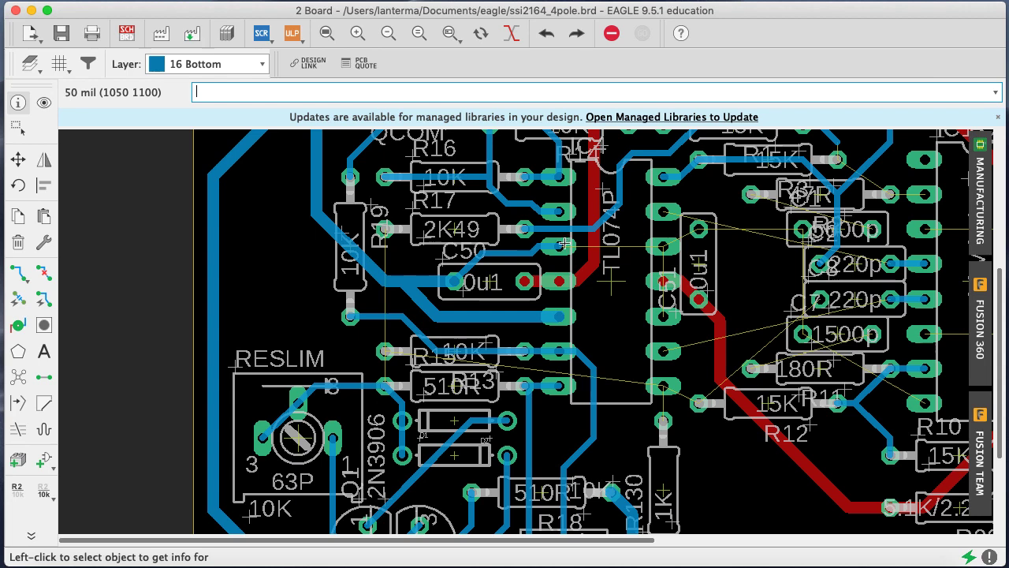
left_click(17, 272)
left_click(574, 249)
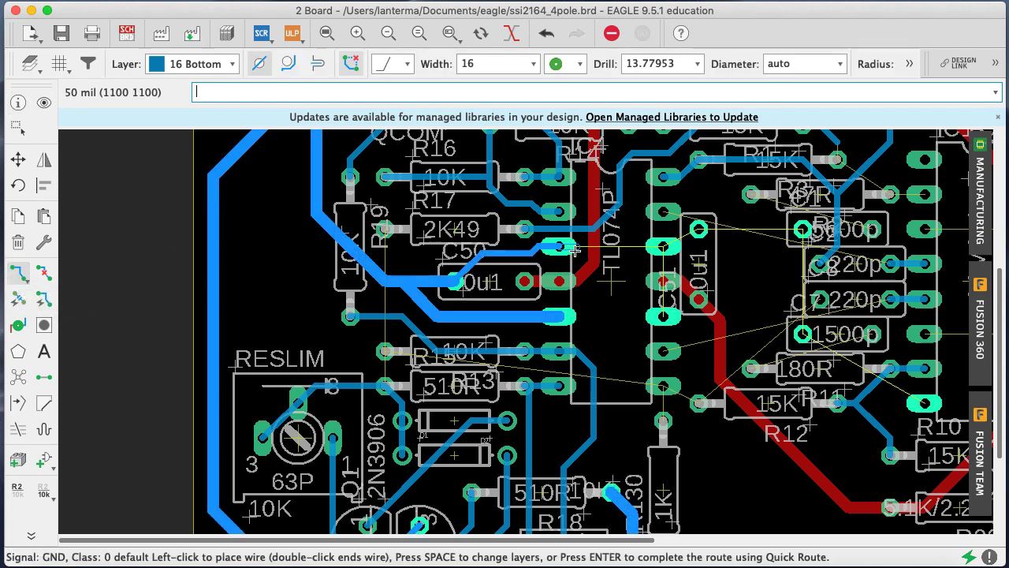
left_click(666, 246)
key("super+z")
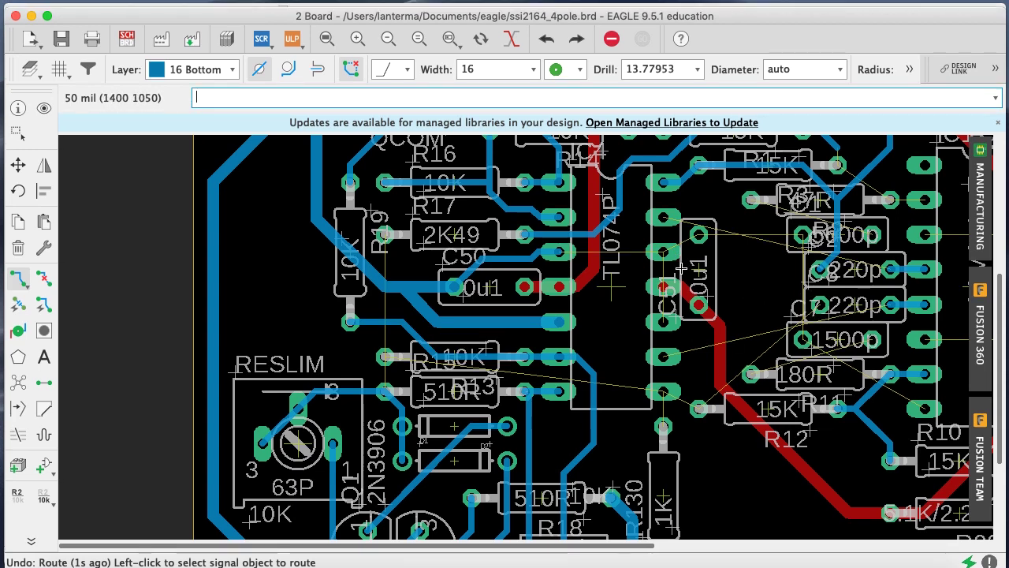
Highlight GND and route a 32 mil bottom-layer wire across IC4 from its third left pad to the pad directly opposite
type("nd")
key("Return")
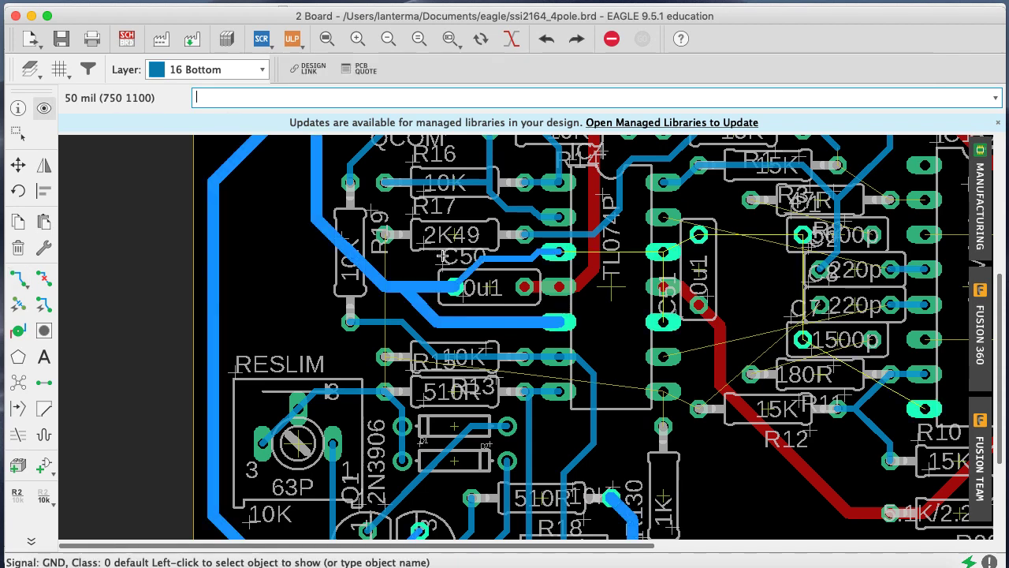
left_click_drag(1004, 347, 1006, 318)
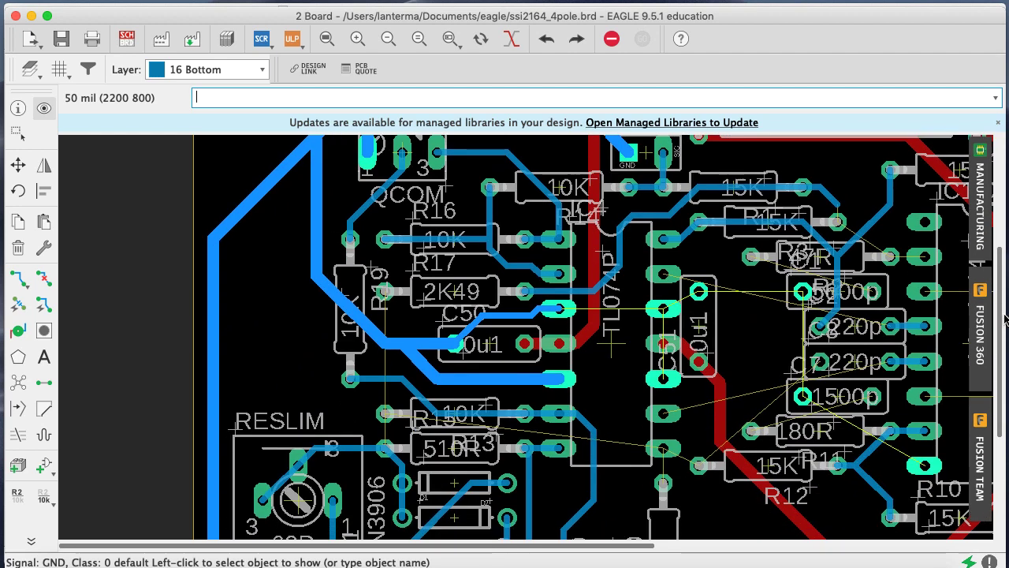
left_click(18, 277)
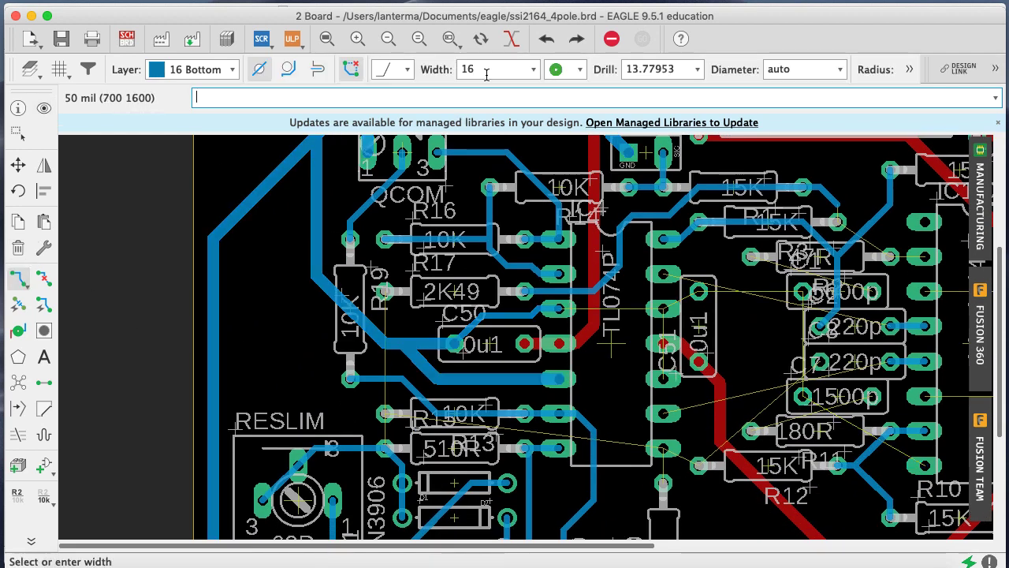
left_click(433, 70)
left_click(583, 309)
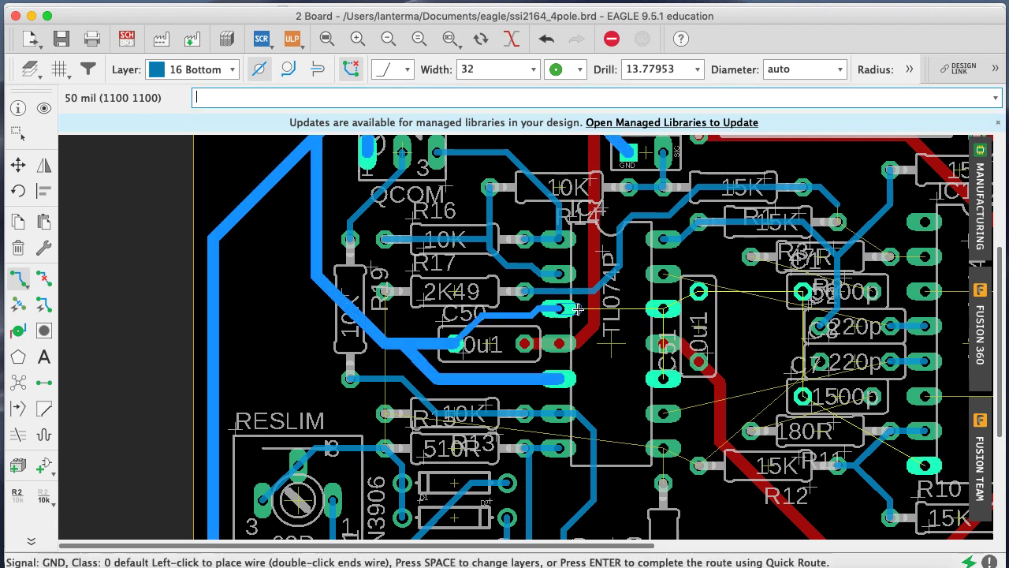
left_click(663, 309)
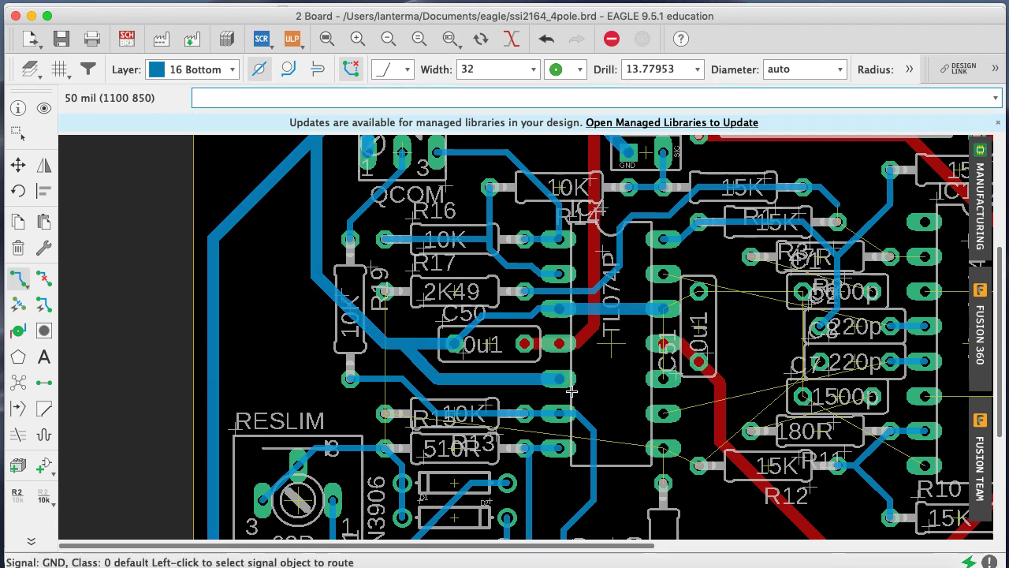
Highlight GND, then route 32 mil wires between IC4's fifth-row pads and from its third right pad to C51's upper pad
type("show gnd")
key("Return")
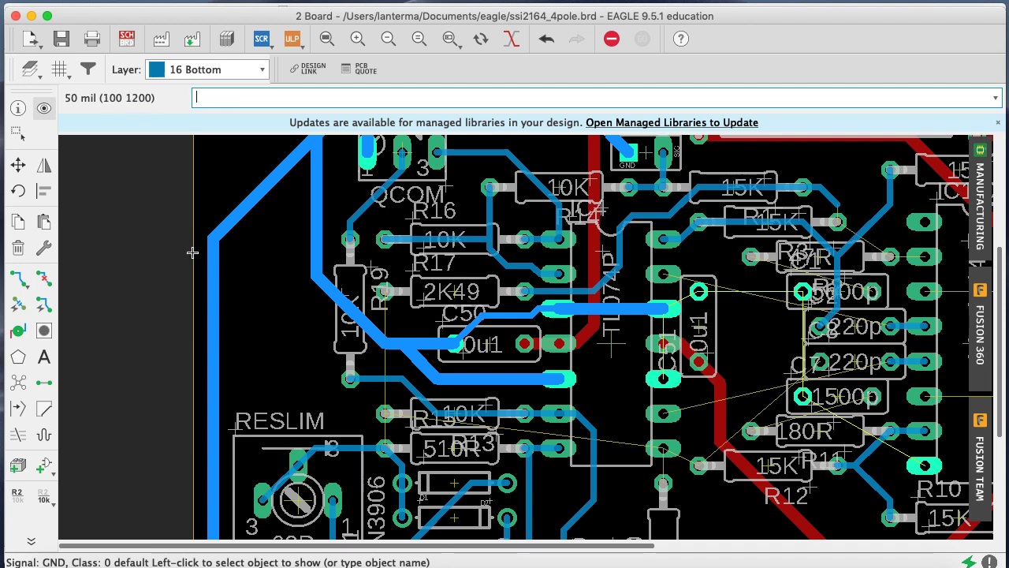
left_click(22, 276)
left_click(663, 382)
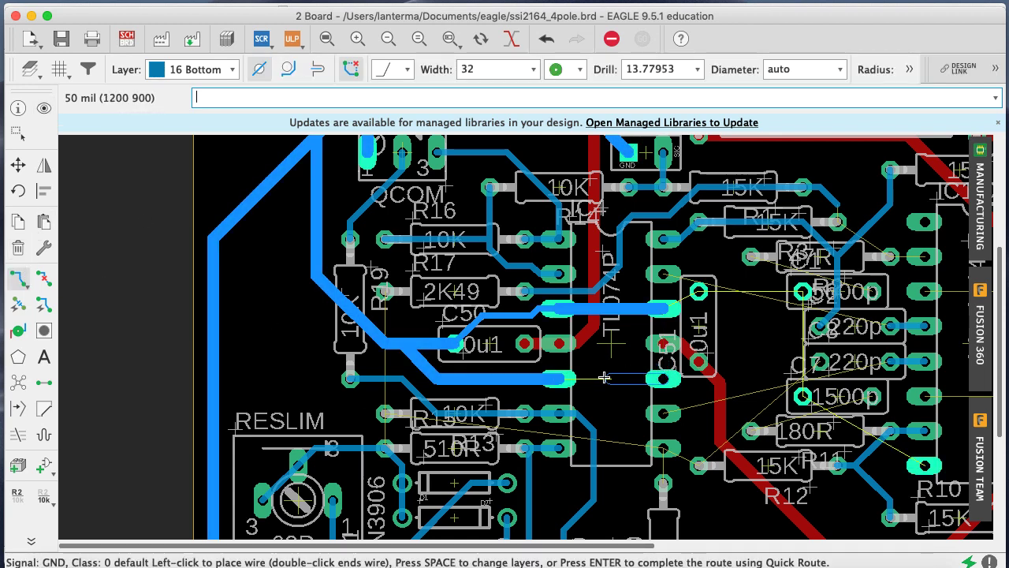
left_click(561, 379)
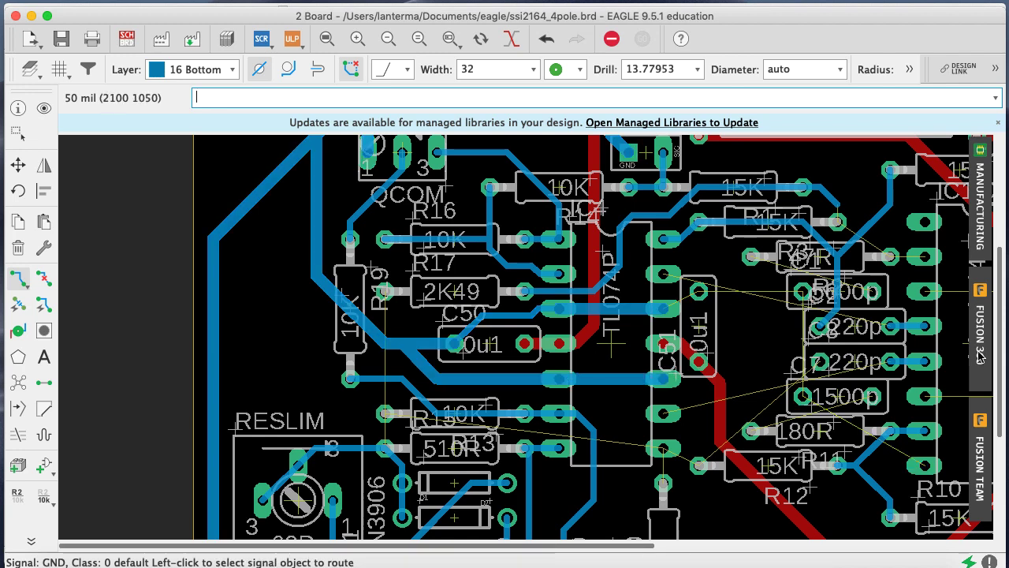
left_click(678, 304)
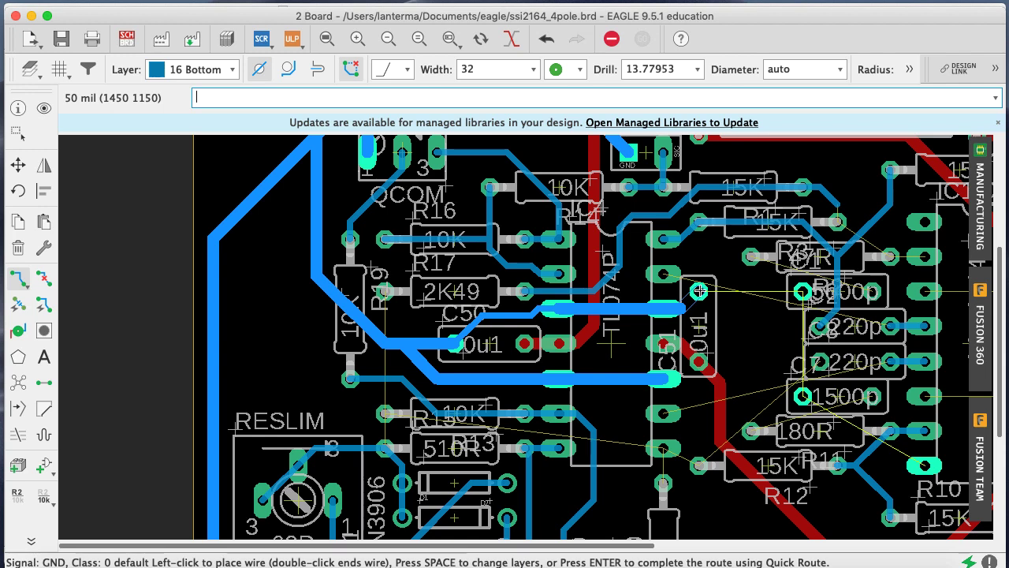
left_click(698, 291)
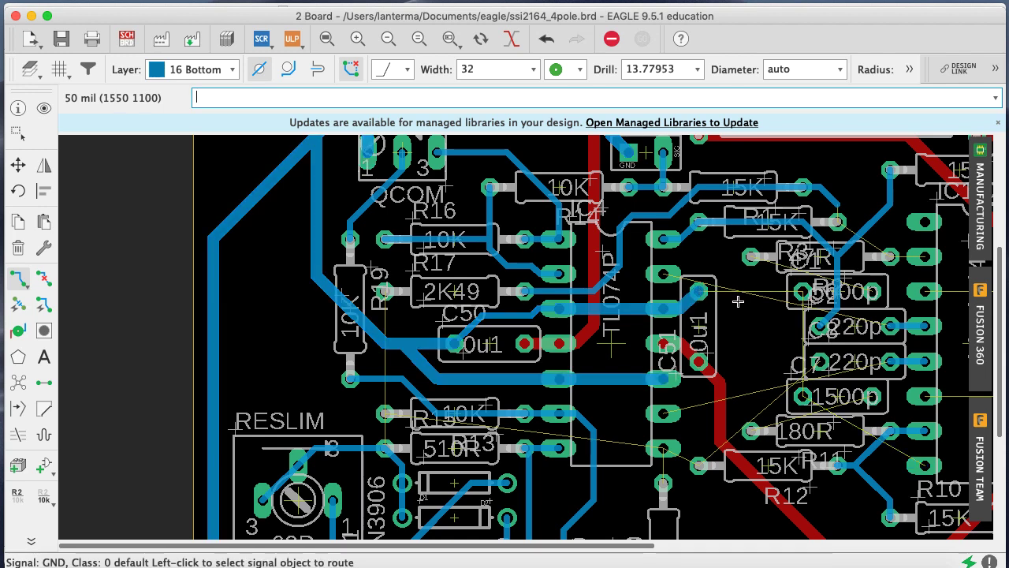
Try to extend the 32 mil GND wire from C51's upper pad to the 5600p capacitor's left pad and down to the 1500p capacitor
left_click(722, 294)
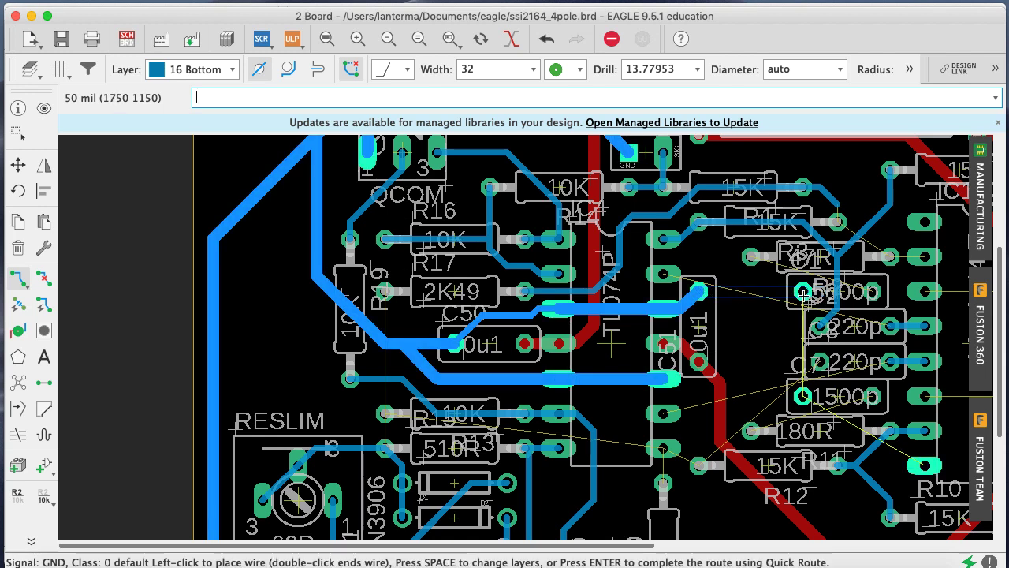
left_click(803, 293)
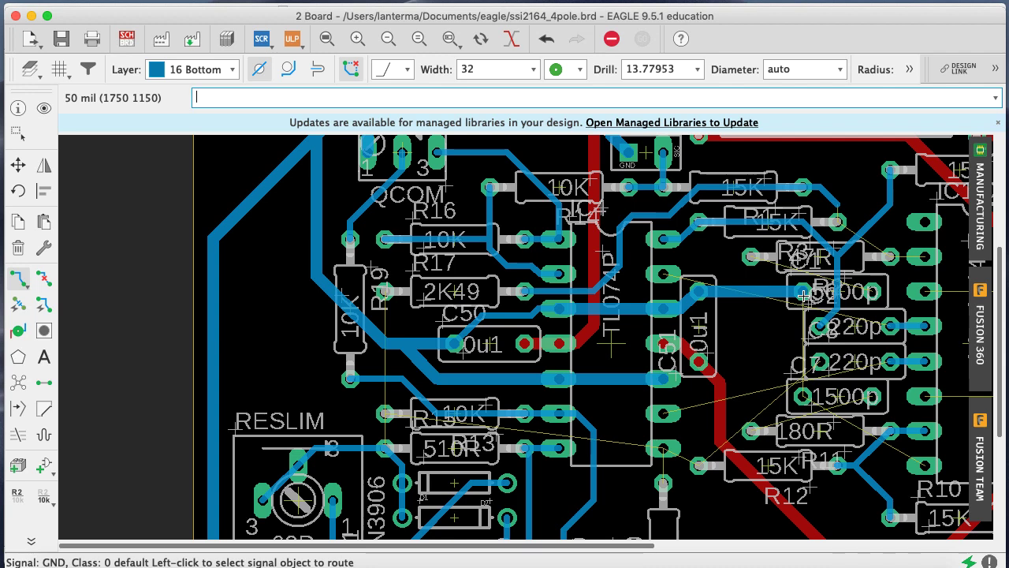
left_click(803, 388)
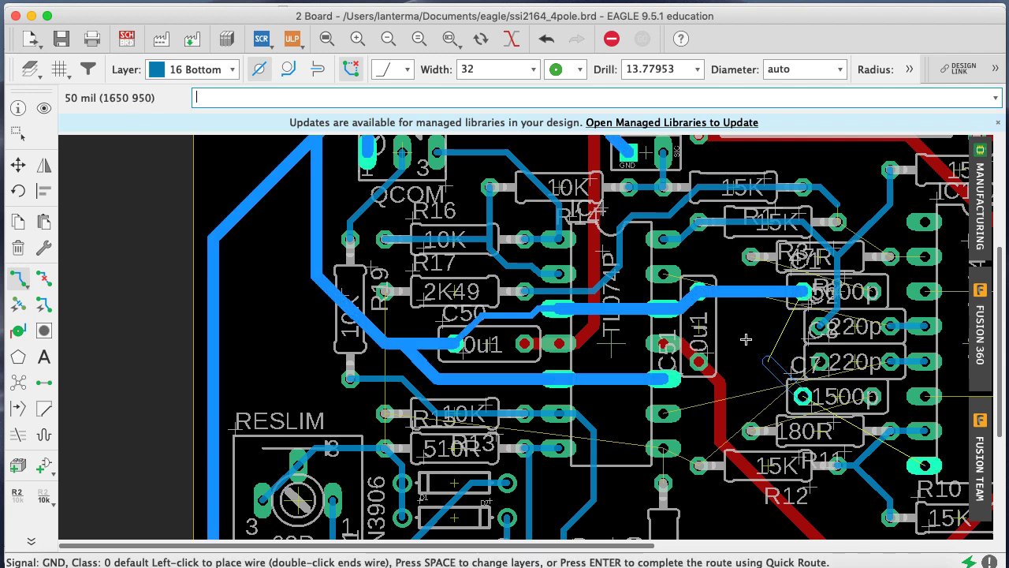
key("super+z")
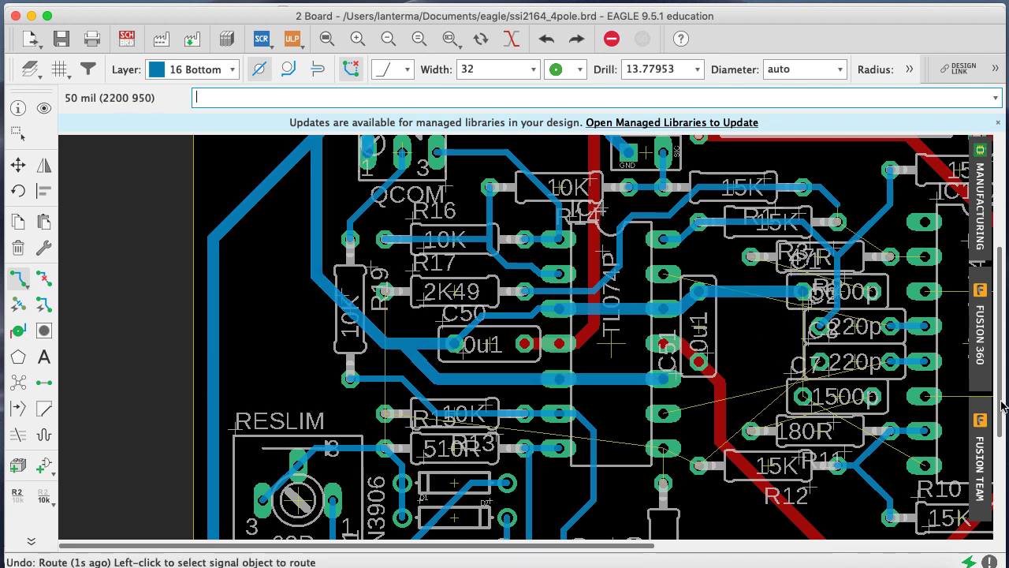
Highlight GND and rip up the wire between C51's upper pad and the 5600p capacitor's left pad
scroll(1003, 405, "down", 5)
scroll(1003, 405, "up", 2)
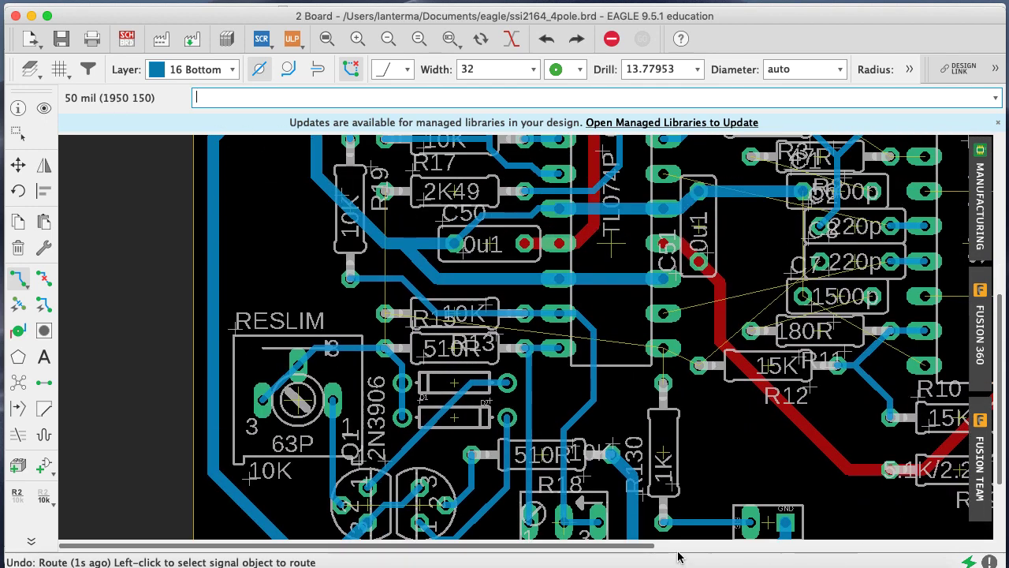
scroll(678, 557, "right", 10)
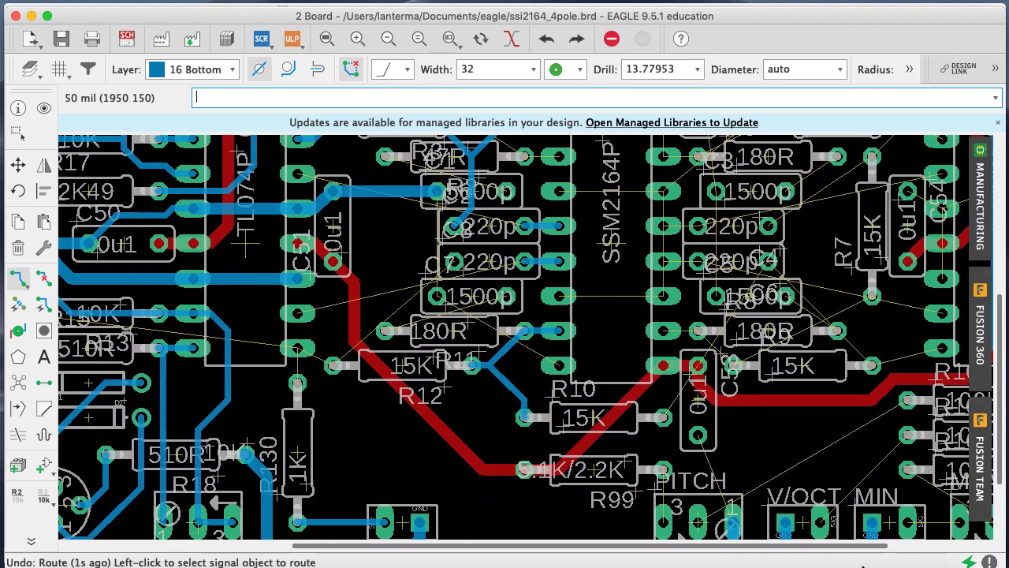
scroll(863, 564, "left", 4)
scroll(887, 530, "right", 5)
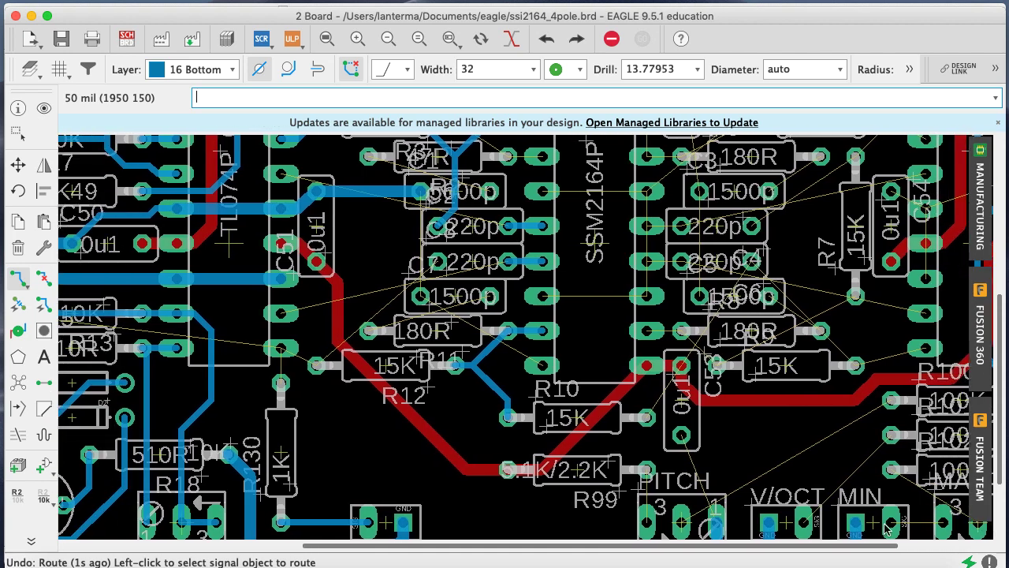
key("Return")
left_click(678, 434)
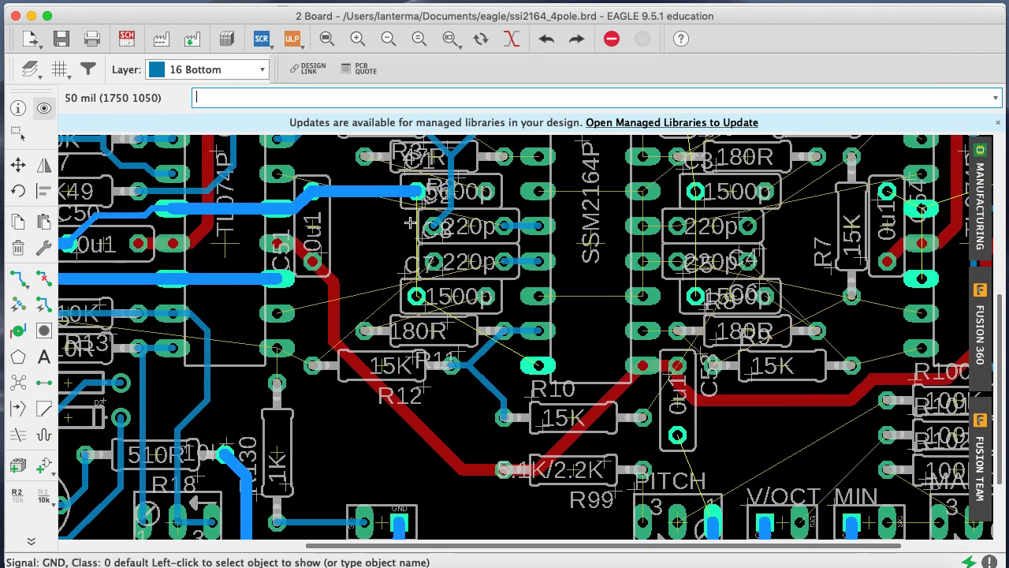
type("ripup")
key("Return")
left_click(399, 190)
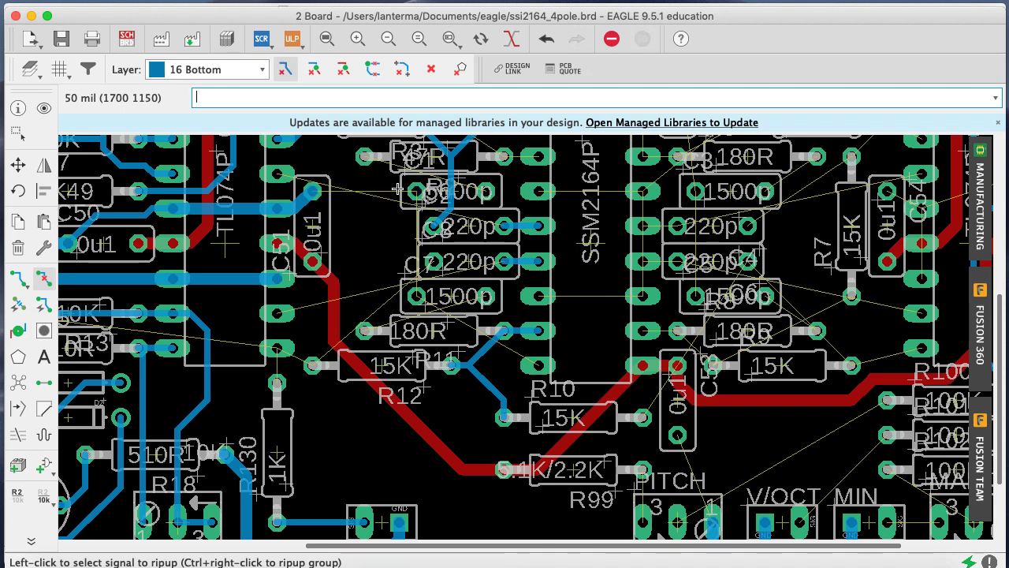
Save the board and highlight the GND signal
key("super+s")
type("show ")
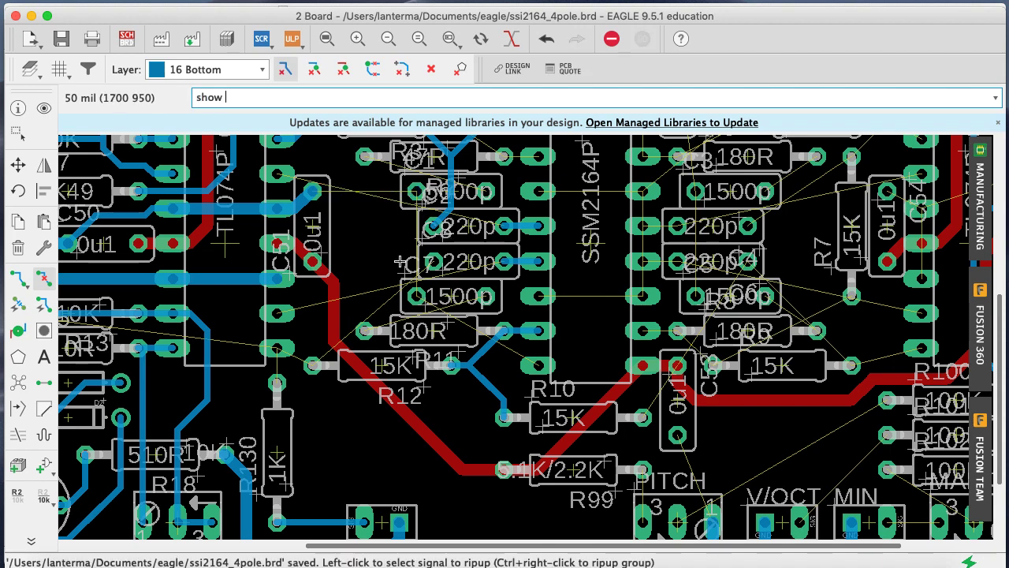
type("GND")
key("Return")
Route a 32 mil GND wire on the bottom layer from C53's lower pad to pin 1 of the PITCH trimmer
left_click_drag(654, 545, 717, 545)
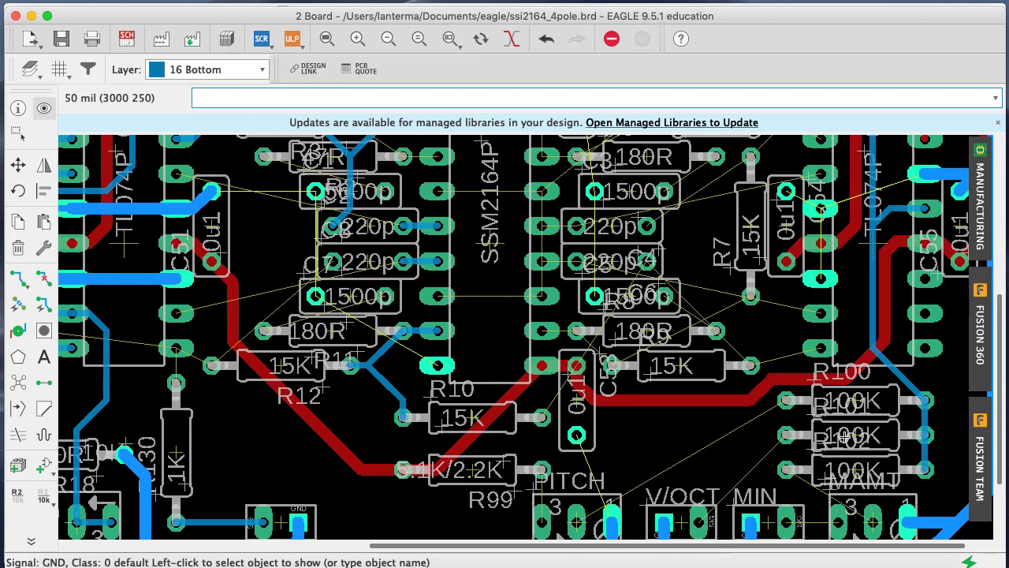
scroll(175, 382, "down", 5)
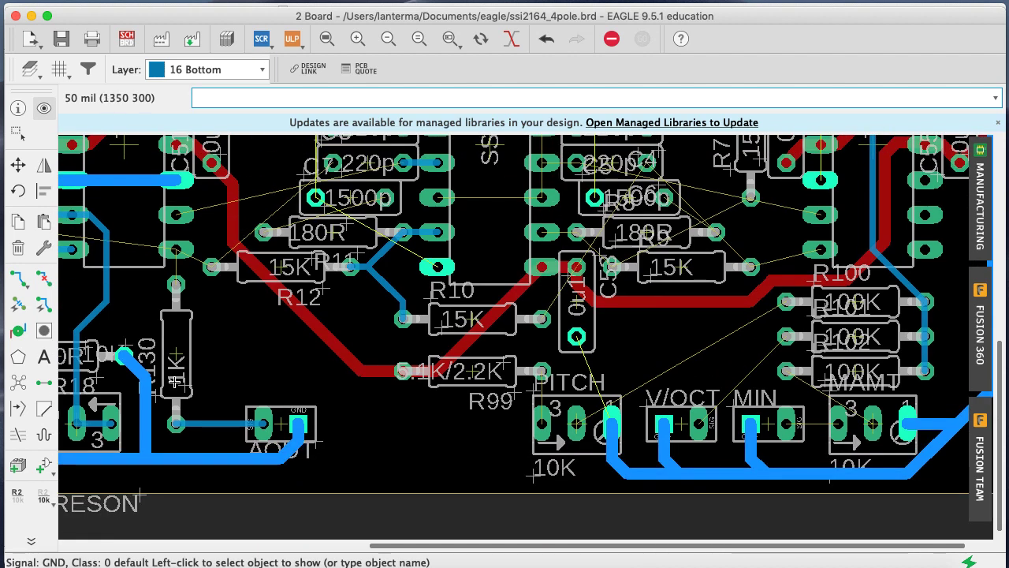
left_click(15, 281)
left_click(584, 358)
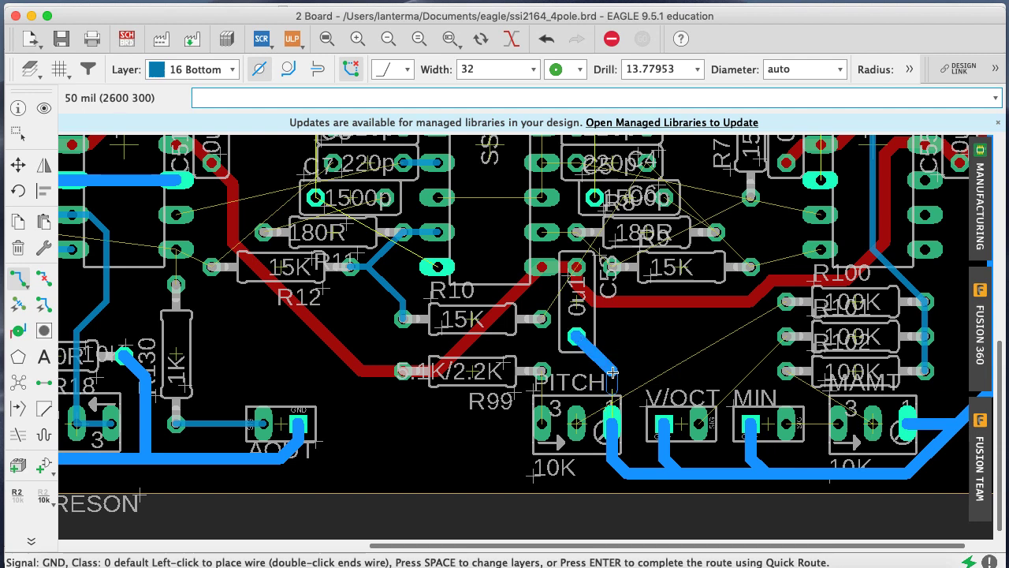
left_click(611, 423)
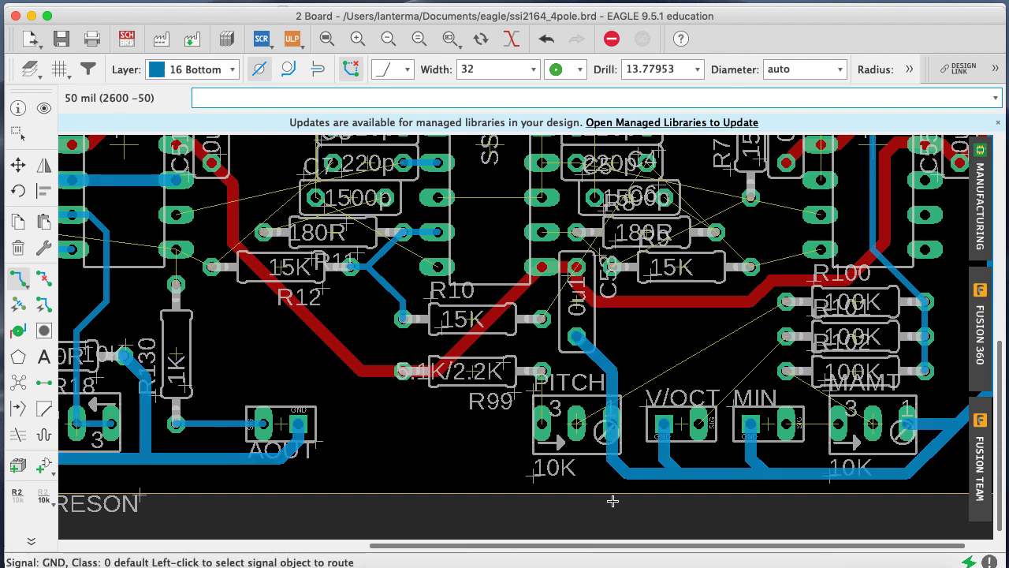
Highlight the GND signal and examine its remaining airwires around the SSM2164P and the PITCH trimmer
type("sow gnd")
key("Return")
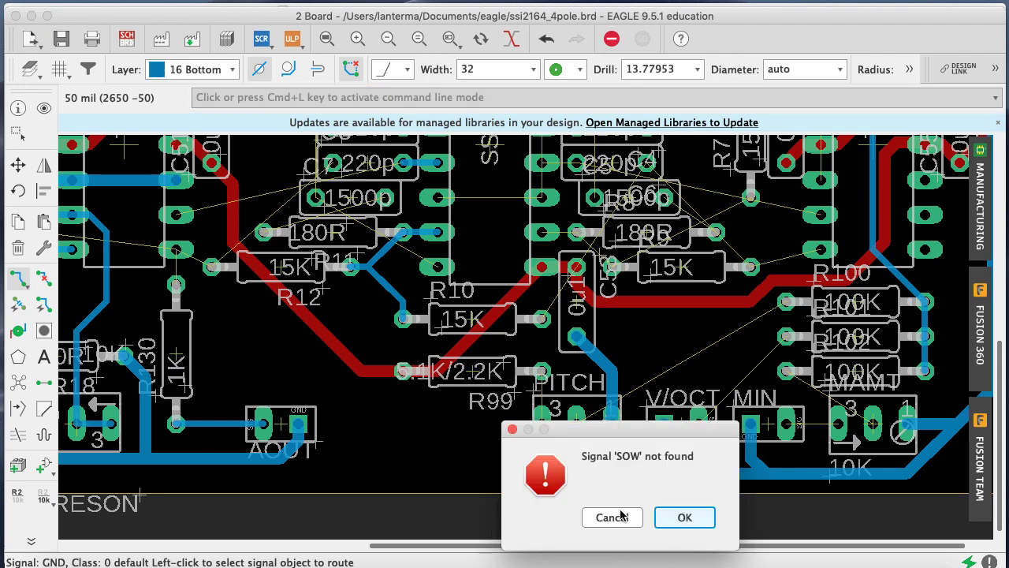
left_click(621, 514)
key("Return")
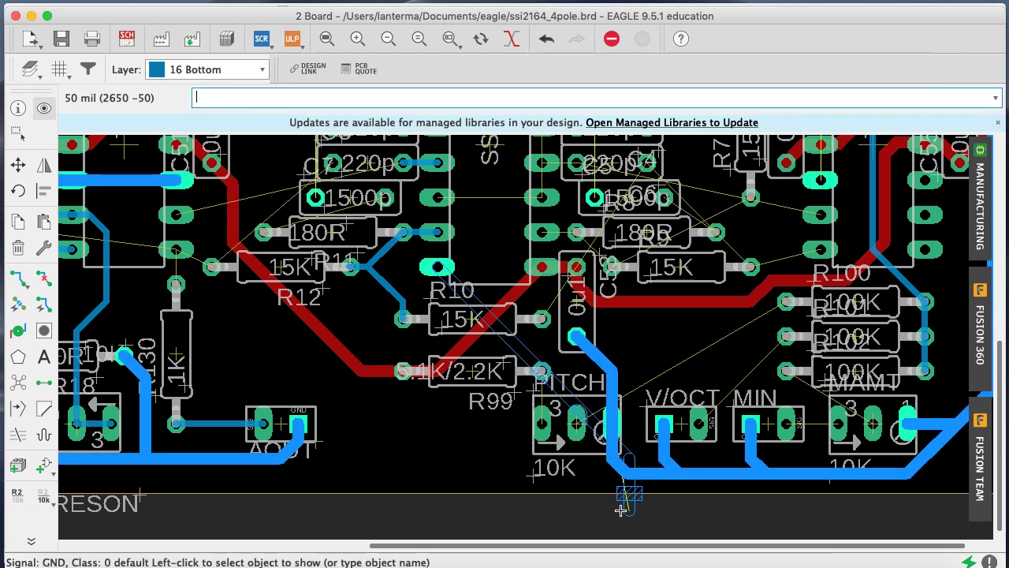
left_click_drag(997, 480, 1003, 423)
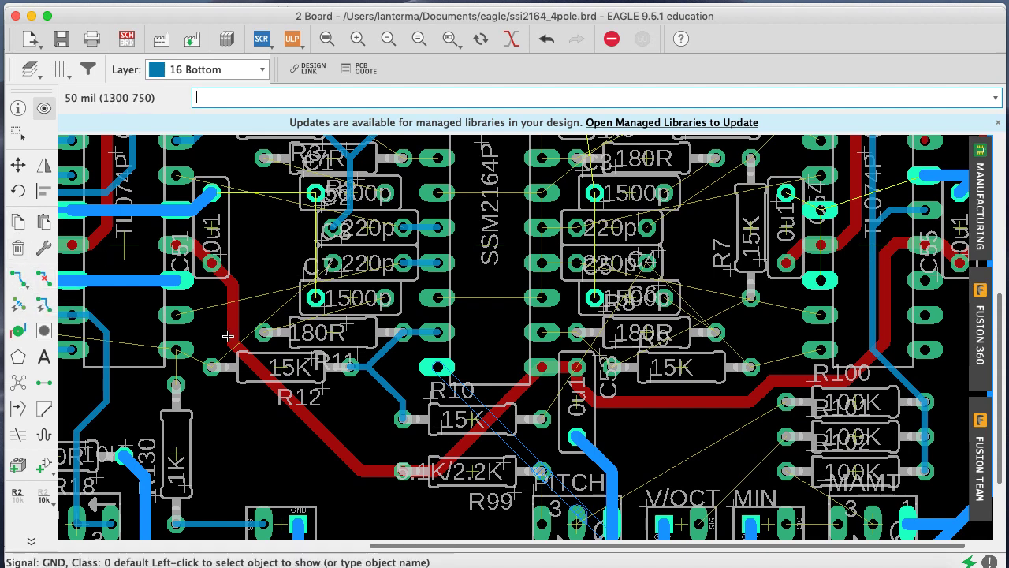
left_click(523, 410)
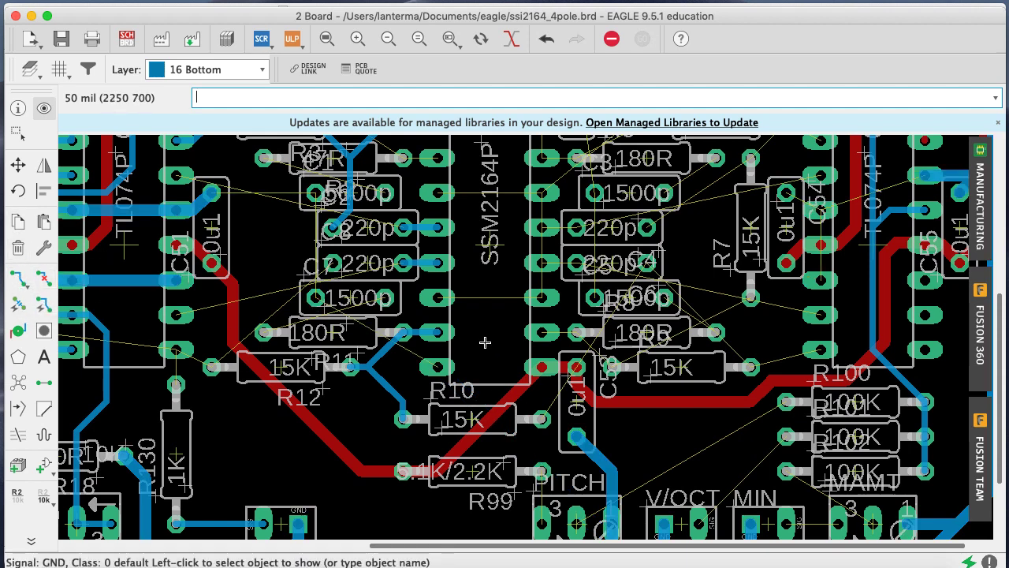
left_click(322, 330)
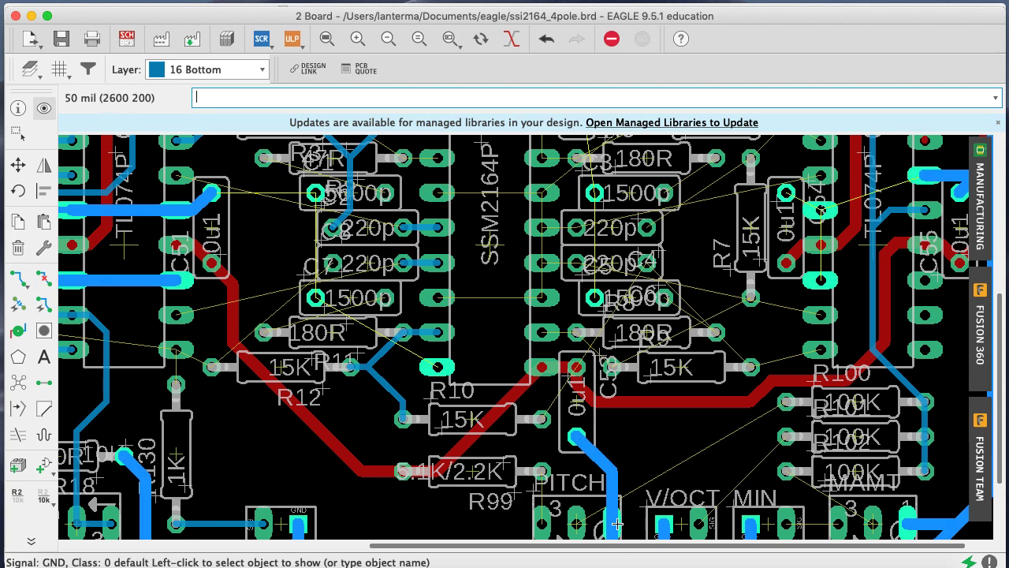
scroll(998, 354, "down", 3)
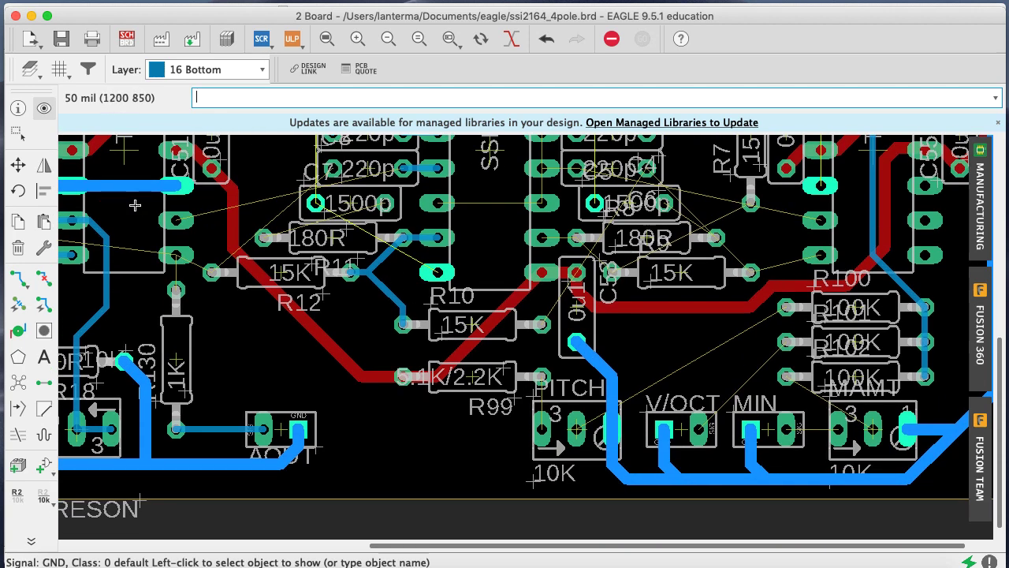
Try a 32 mil GND wire from the SSM2164P's bottom-left pad across above R10 to C53's lower pad, and undo it
left_click(17, 277)
left_click(440, 276)
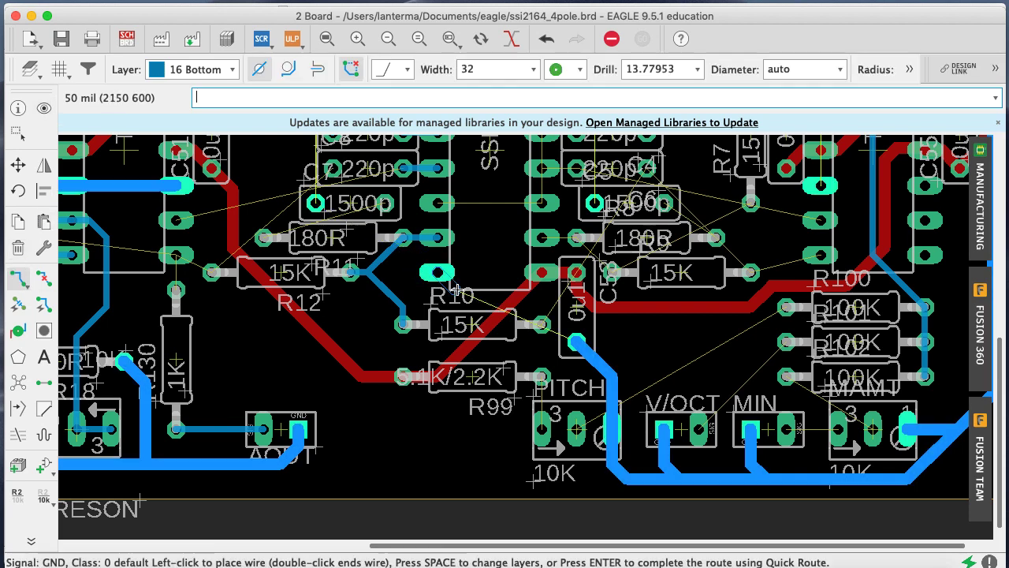
left_click(558, 299)
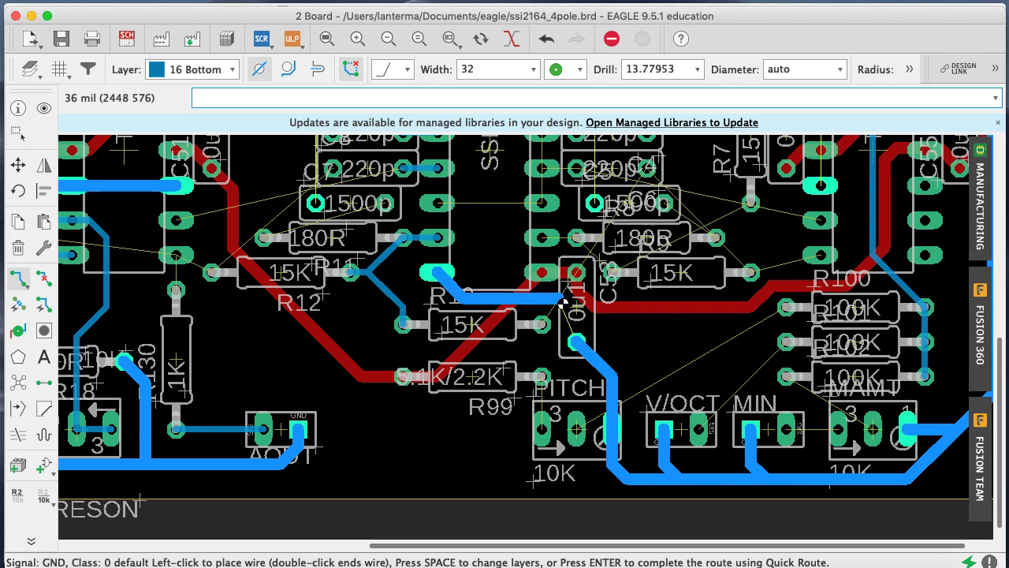
left_click(576, 341)
key("super+z")
key("super+z")
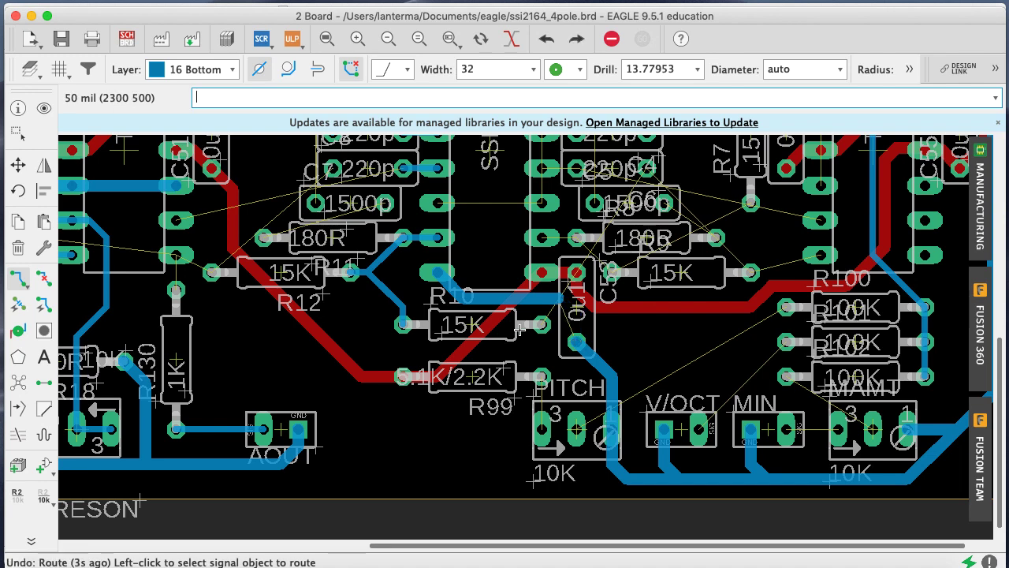
Try a 32 mil GND wire from the SSM2164P's bottom-left pad down past R99 toward the board-edge ground trace, and undo it
left_click(431, 273)
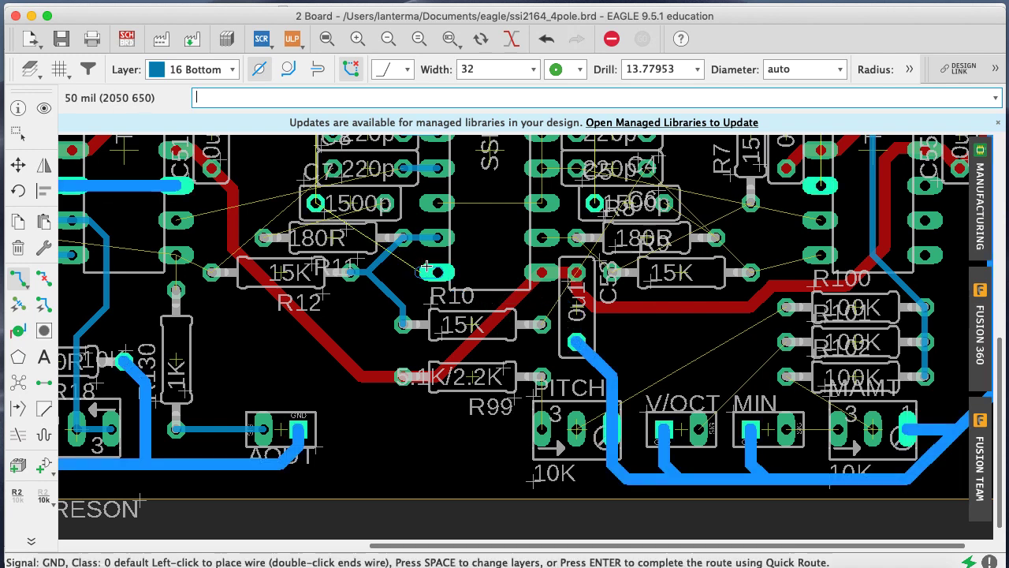
left_click(538, 473)
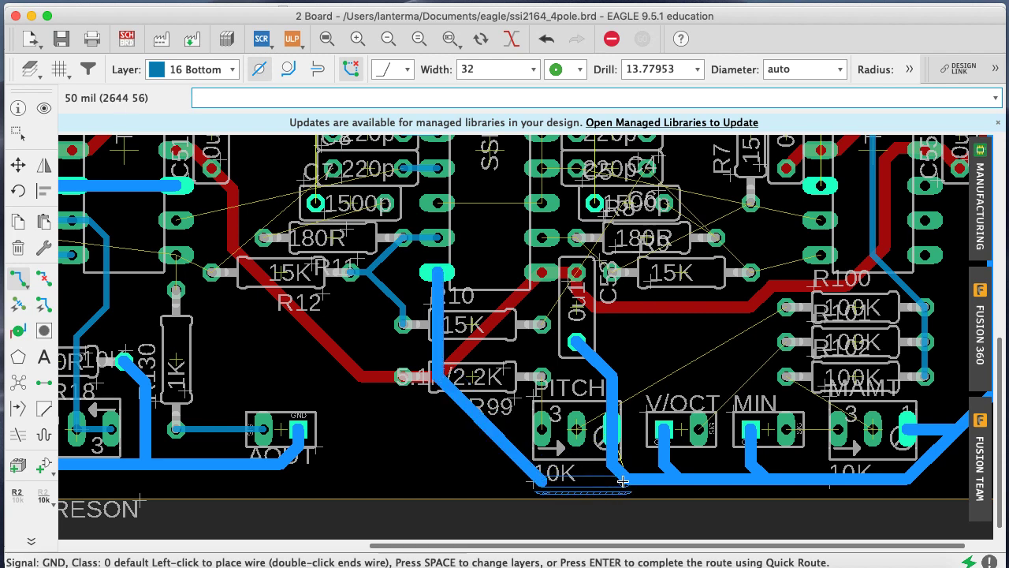
key("Escape")
key("super+z")
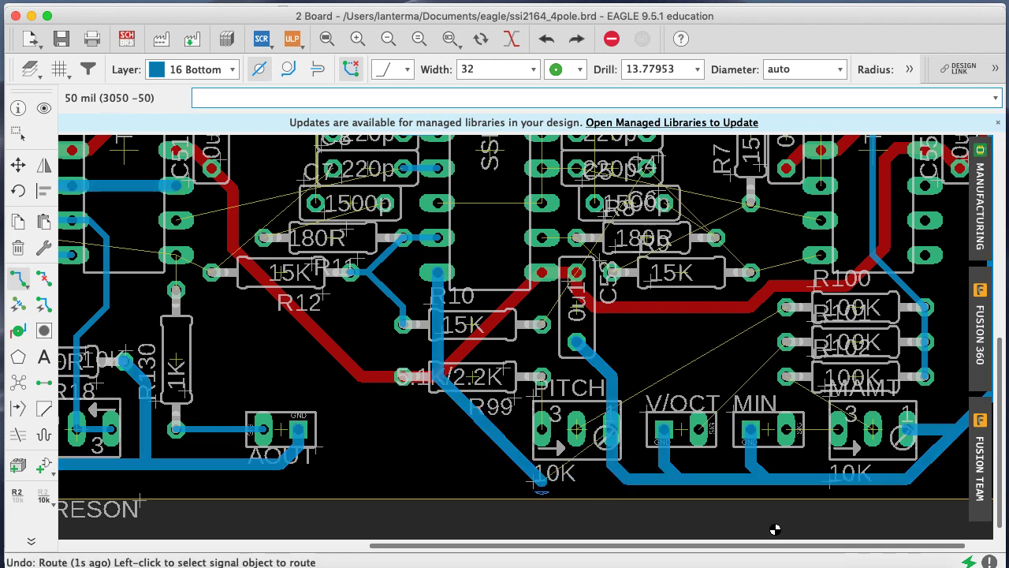
key("super+z")
Route a 32 mil GND wire from the SSM2164P's bottom-left pad through R10 and R99, joining the ground trace below the PITCH trimmer
left_click(469, 407)
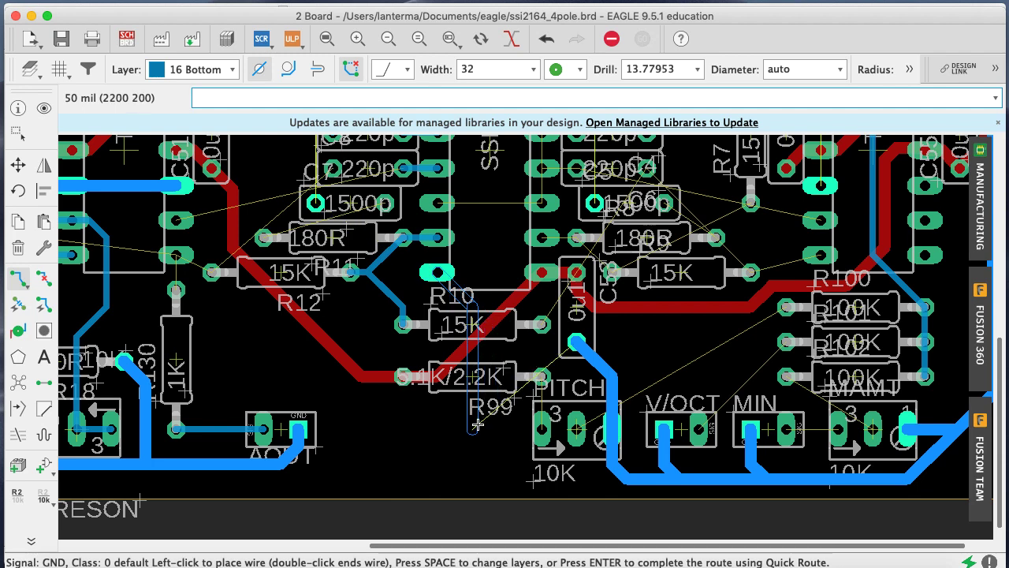
left_click(438, 377)
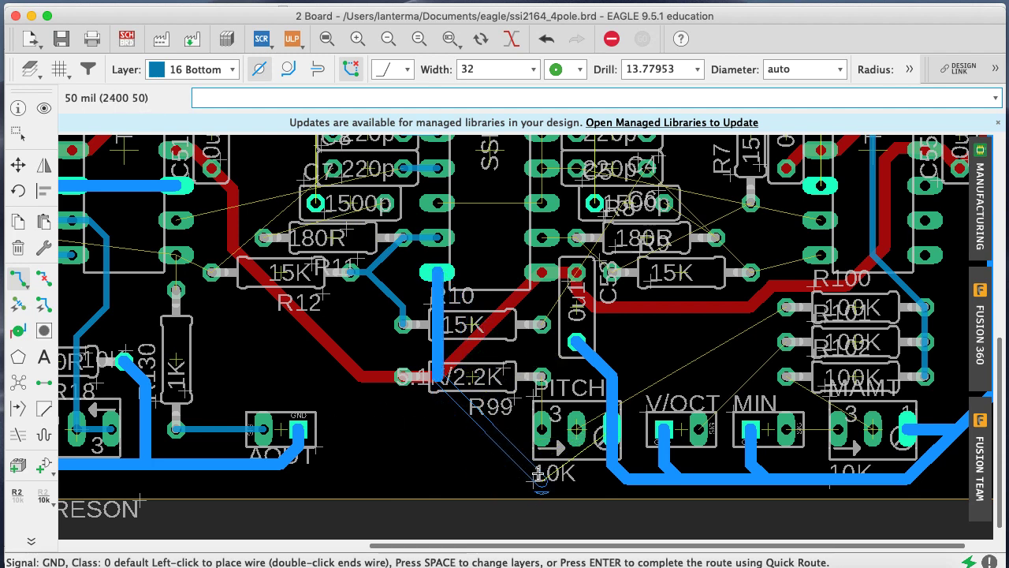
left_click(535, 474)
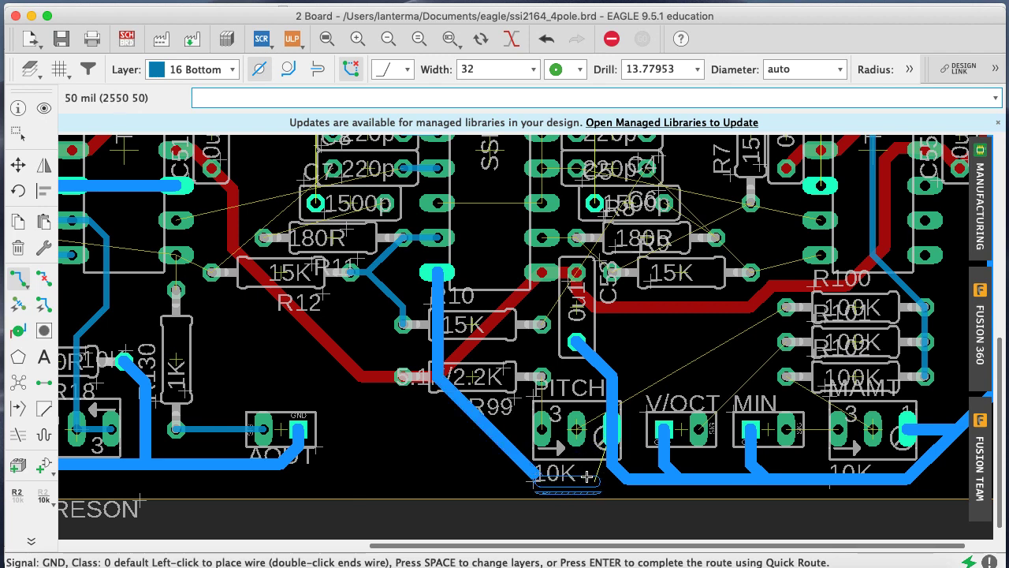
left_click(627, 478)
Highlight GND, then route a 32 mil wire from the left pad of the lower 1500p capacitor beside C53 down to V/OCT's ground pad
type("s")
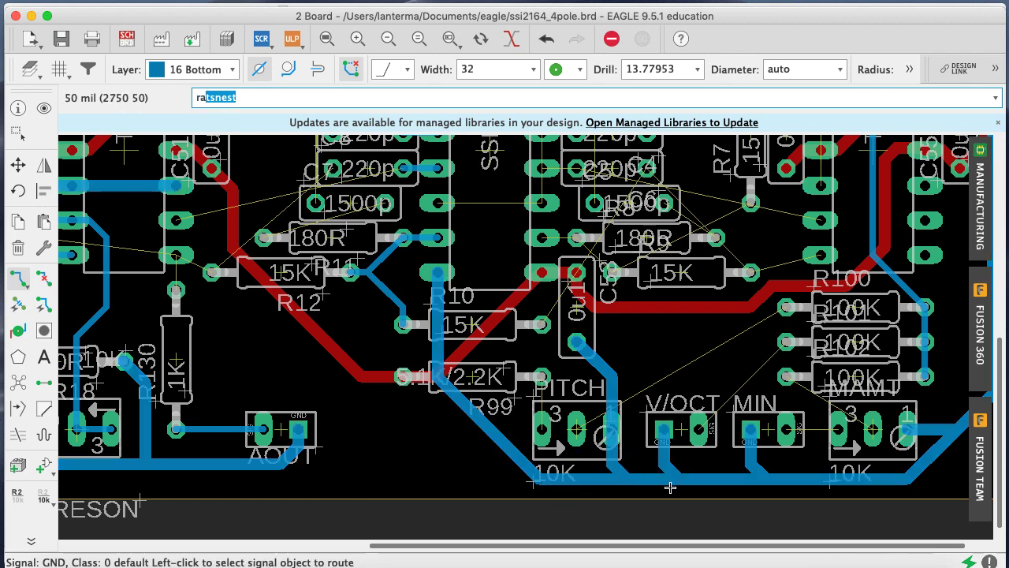
type("how gnd")
key("Return")
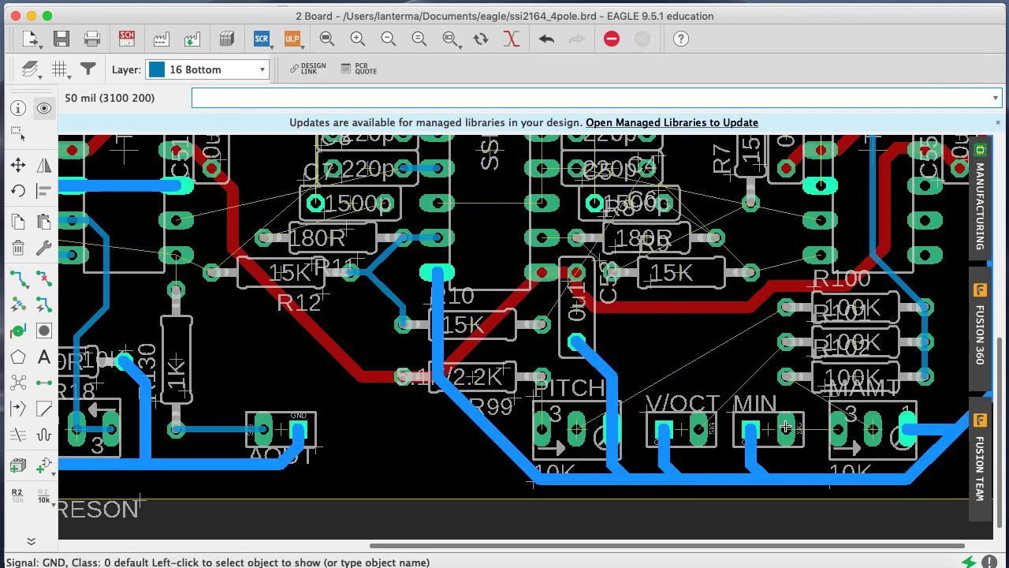
left_click_drag(999, 375, 1006, 339)
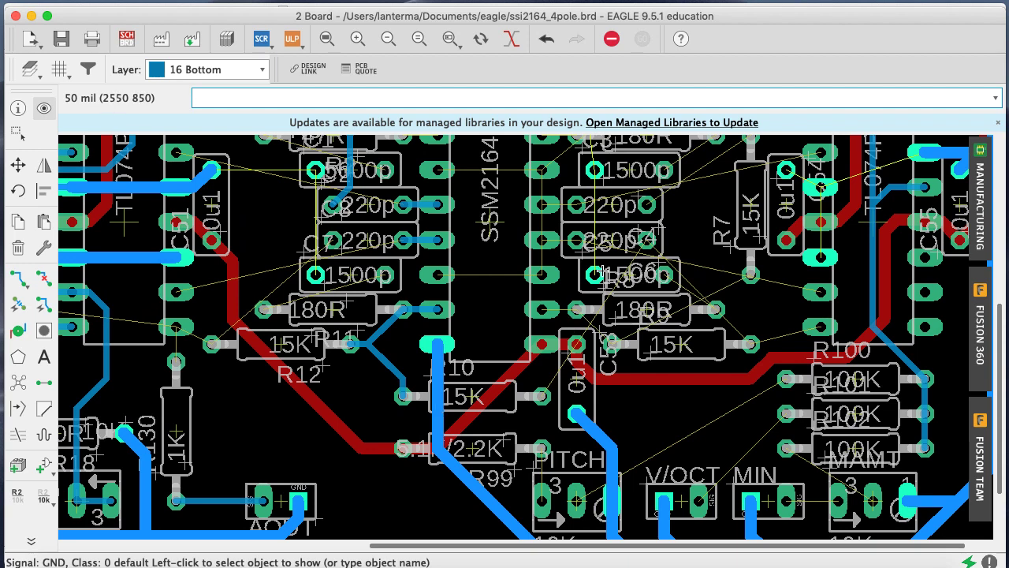
left_click(17, 277)
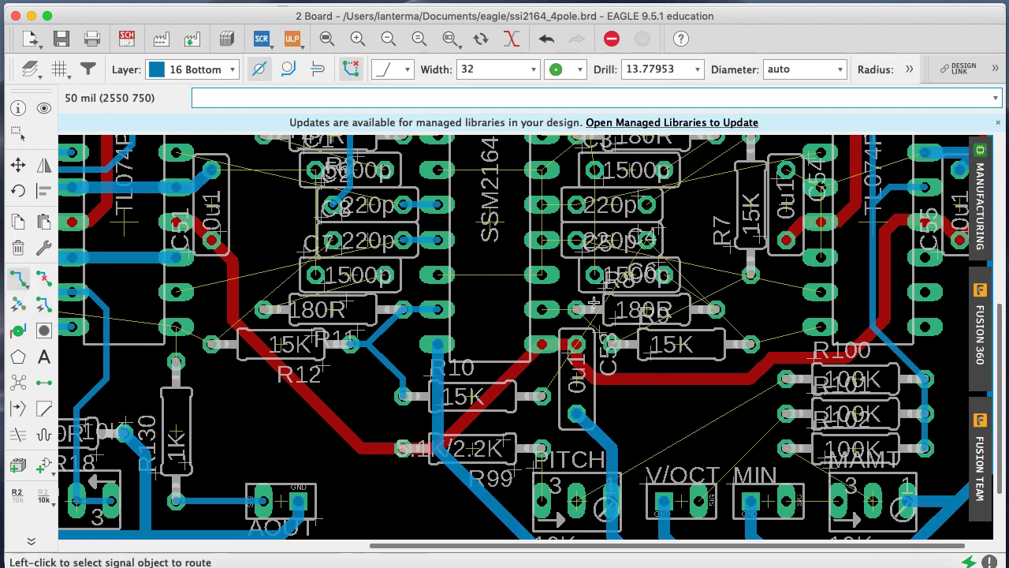
left_click(599, 265)
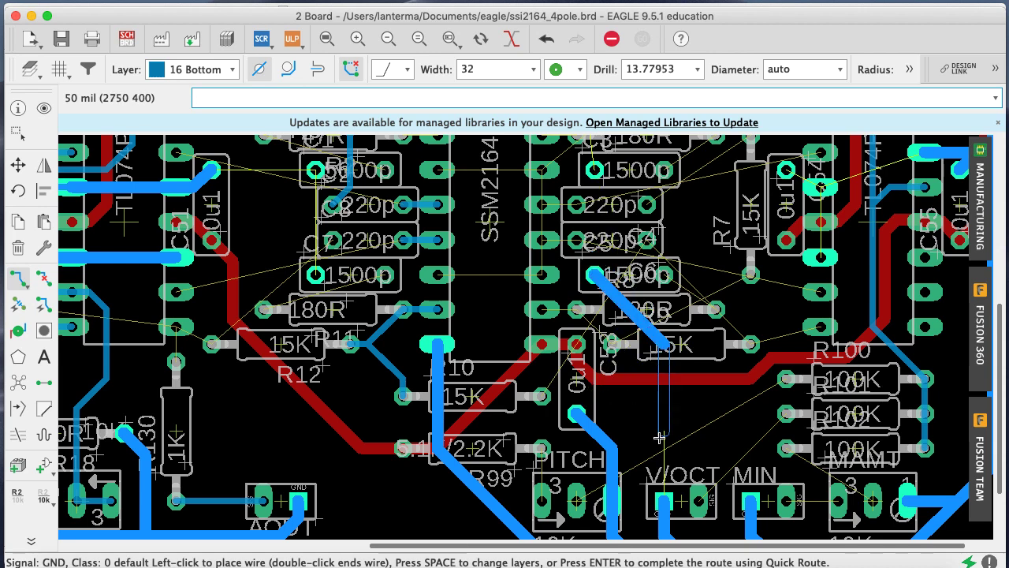
left_click(662, 500)
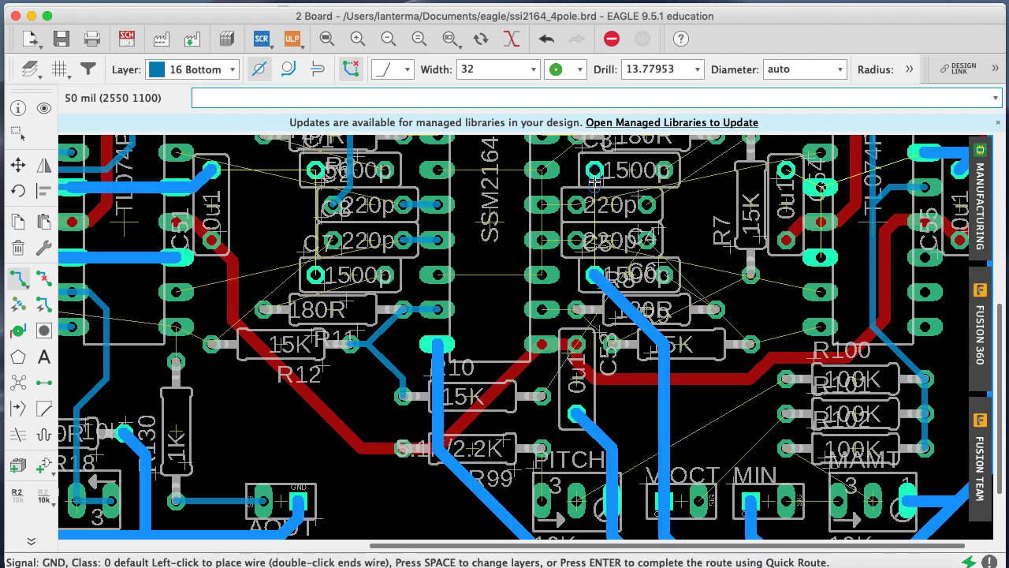
Route a 32 mil wire from the upper right-hand 1500p capacitor's left pad down to the lower capacitor's GND wire, and highlight GND
left_click(599, 205)
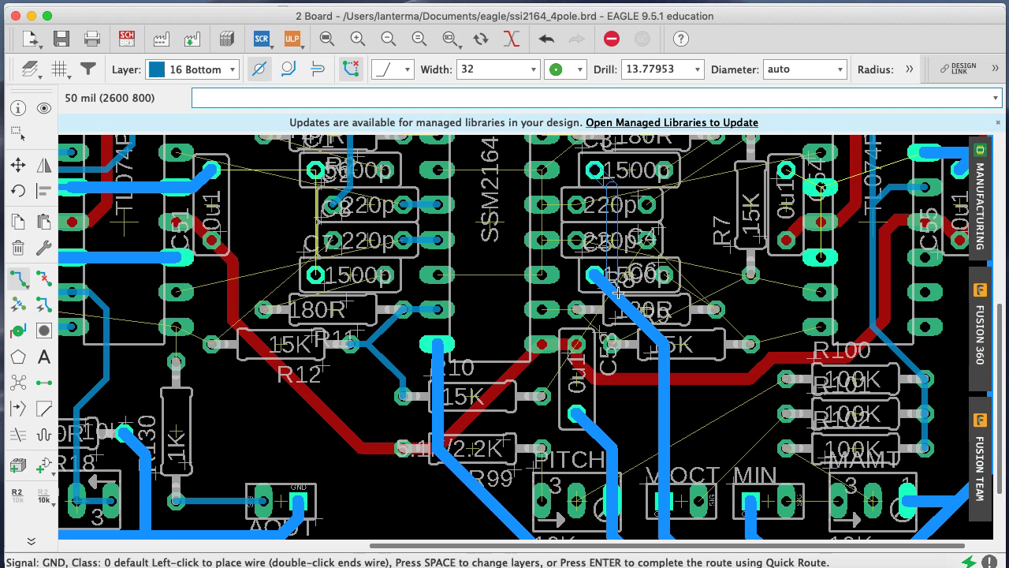
left_click(619, 290)
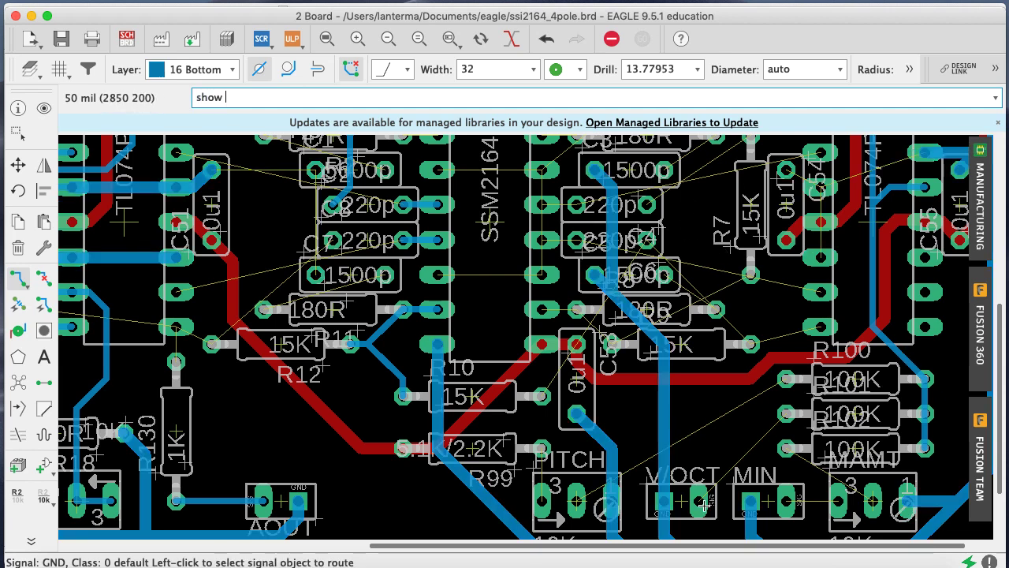
type("gnd")
key("Return")
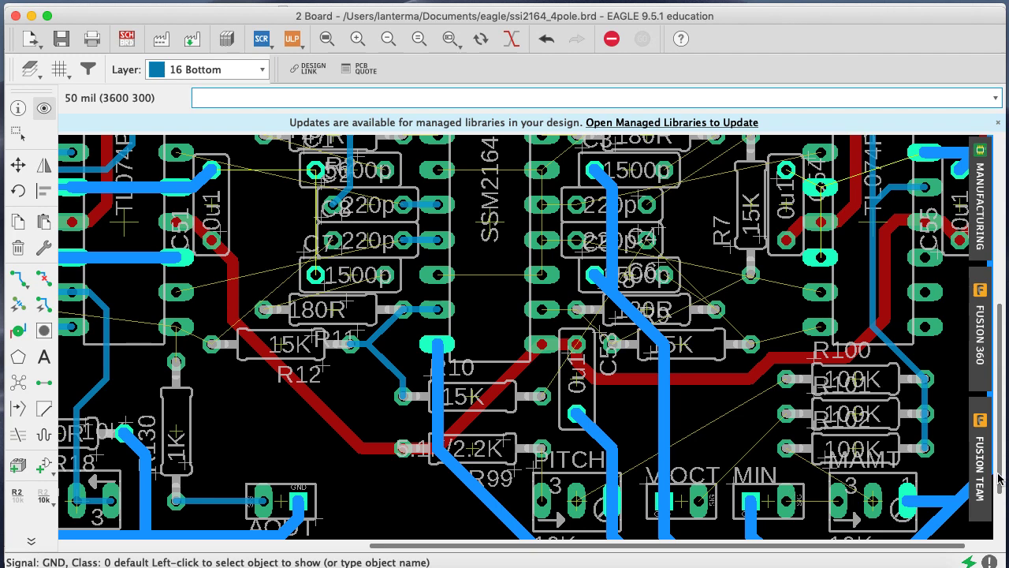
Route a 32 mil GND wire from the upper pad of the 0u1 capacitor C54 through IC5's upper left-row GND pad, ending just past it
left_click_drag(1000, 479, 1005, 446)
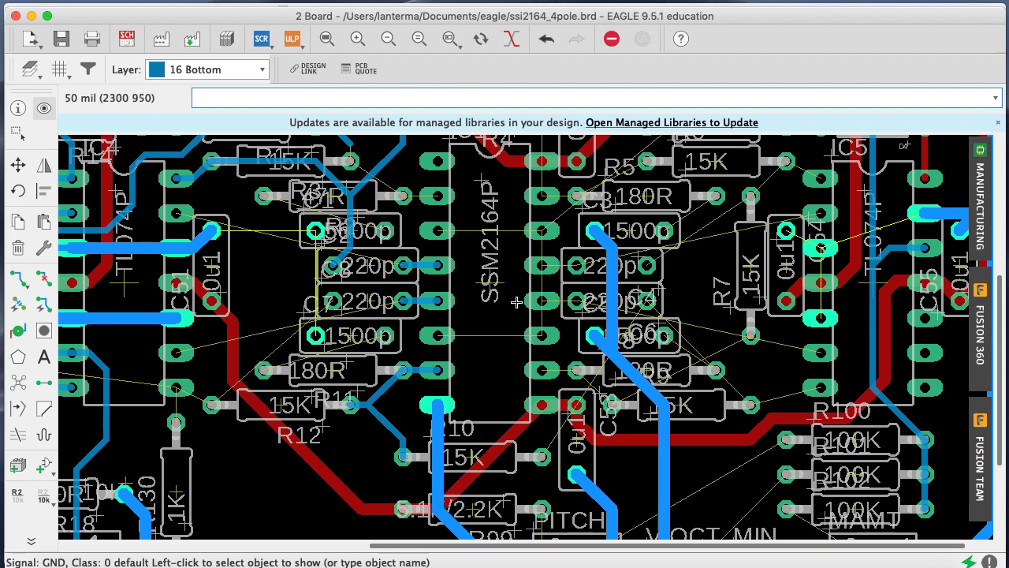
left_click(22, 288)
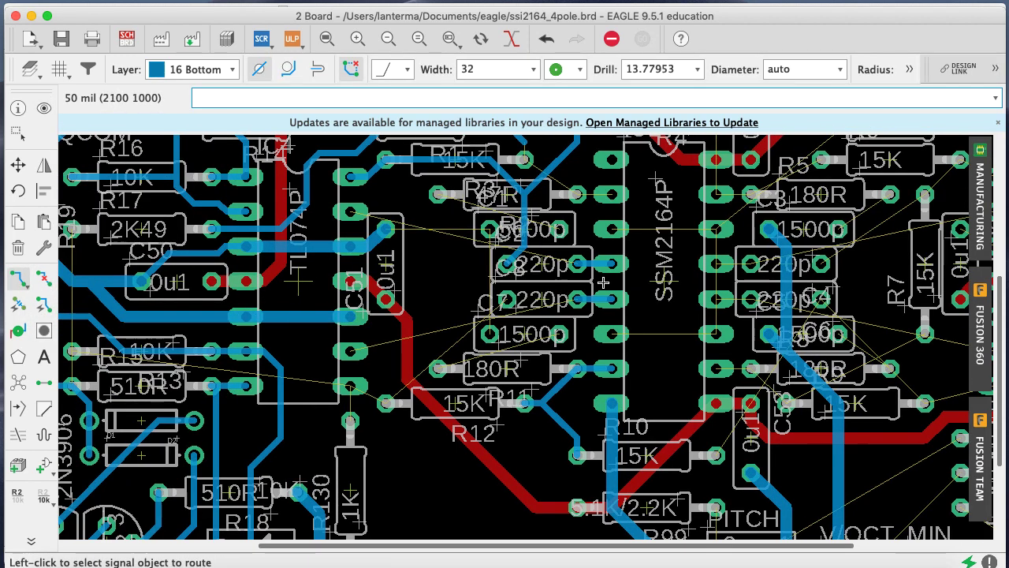
left_click_drag(665, 546, 776, 547)
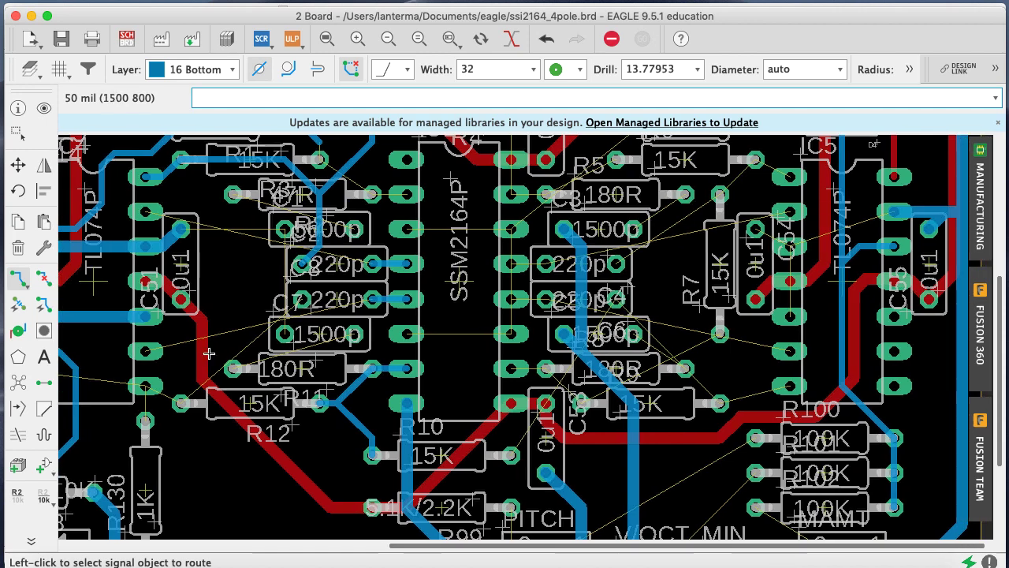
mouse_move(18, 277)
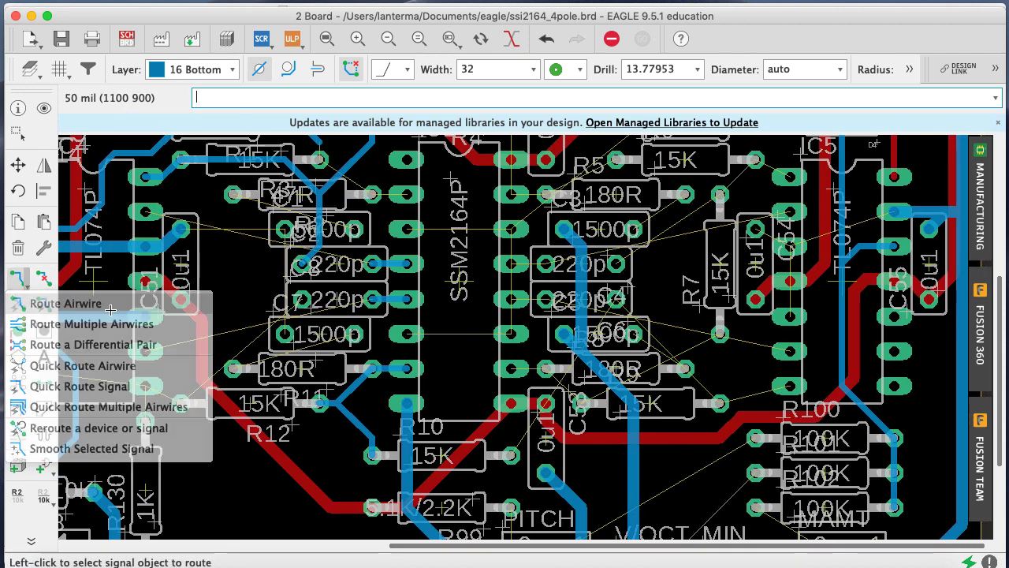
left_click(779, 245)
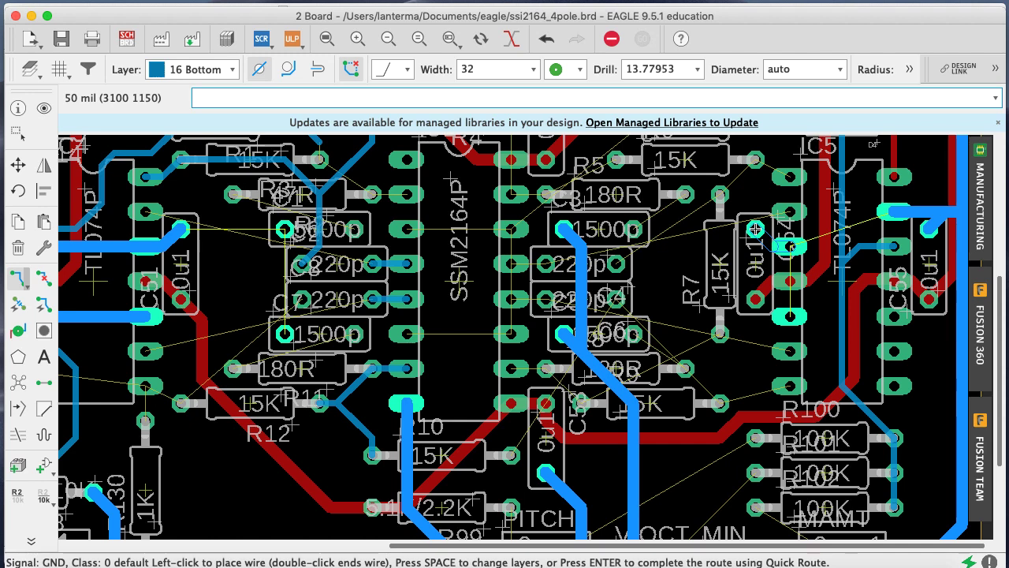
left_click(755, 230)
left_click(792, 258)
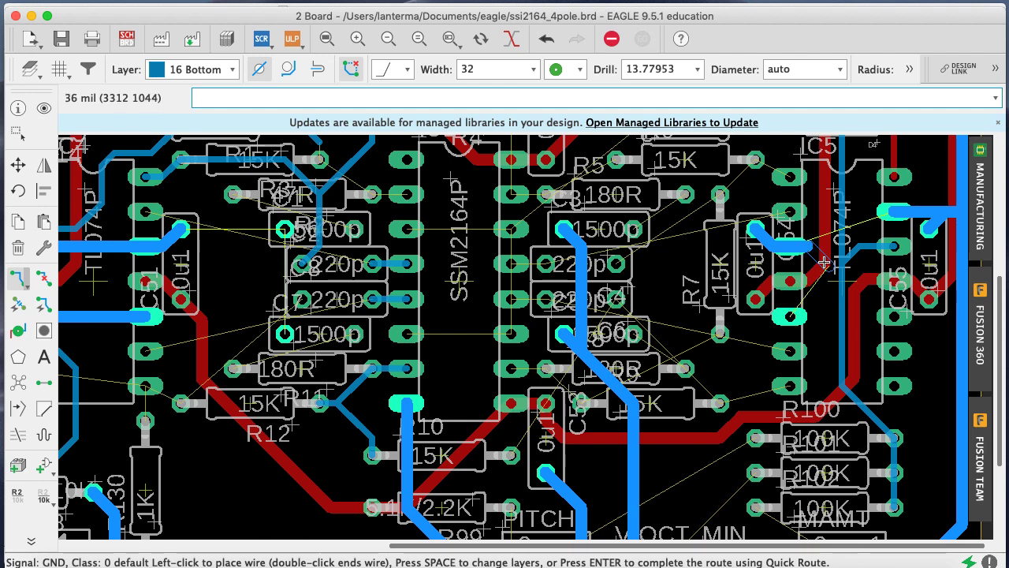
key("super+z")
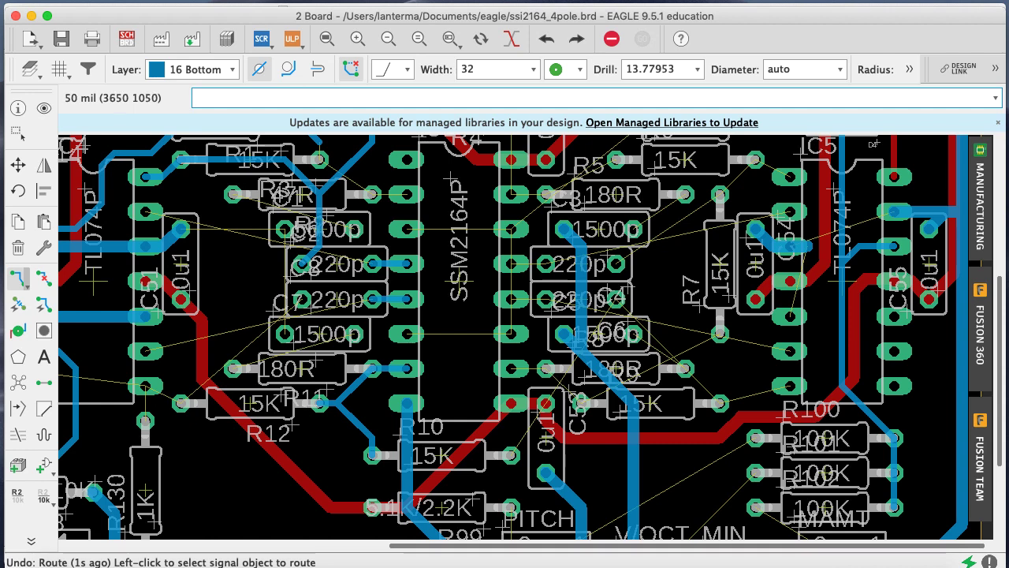
Shift the vertical N$30 trace running from D3 down through IC5 50 mil toward the right-hand pads, including its branch corner
scroll(1000, 298, "up", 3)
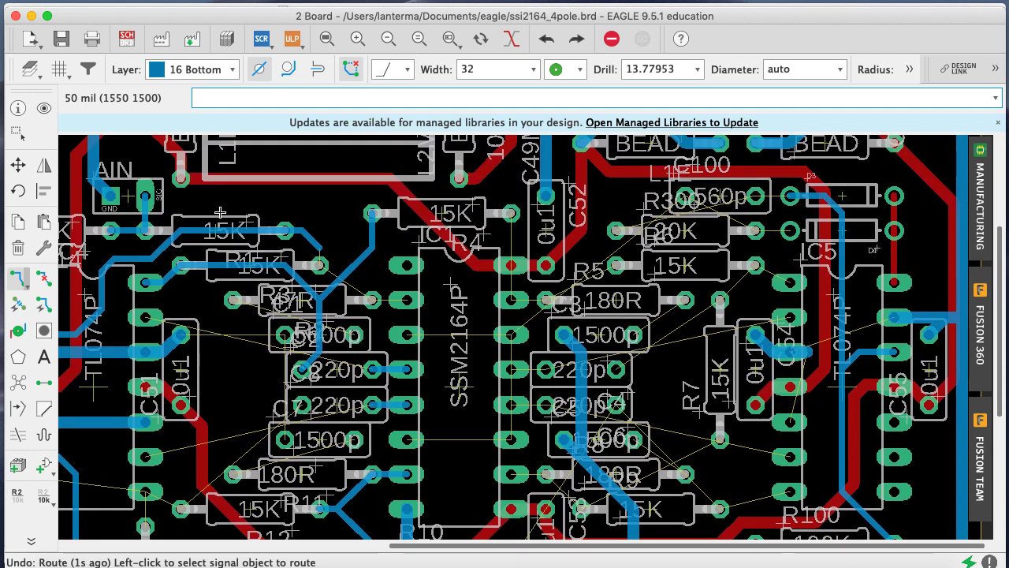
left_click(25, 168)
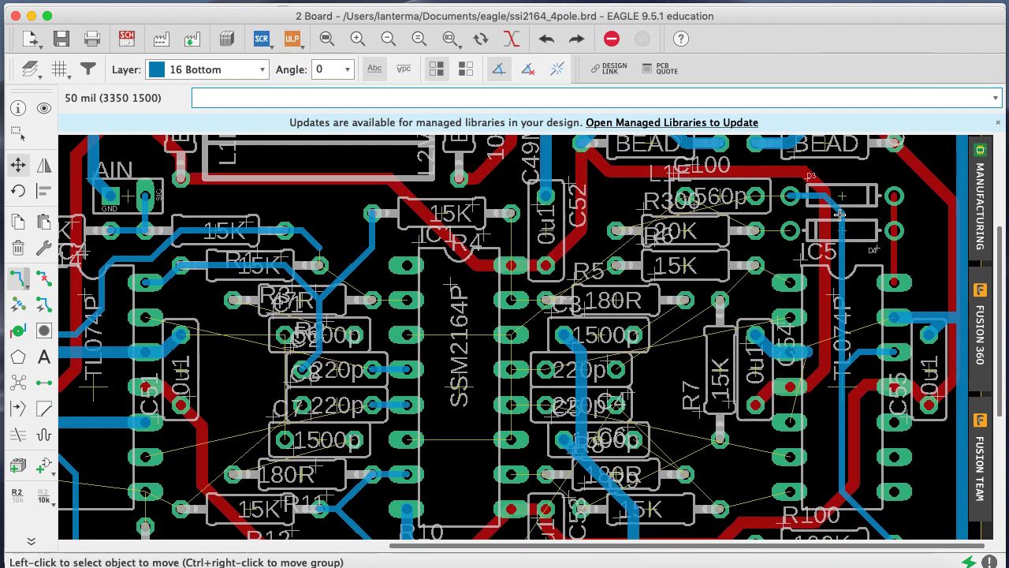
left_click(841, 215)
left_click(854, 228)
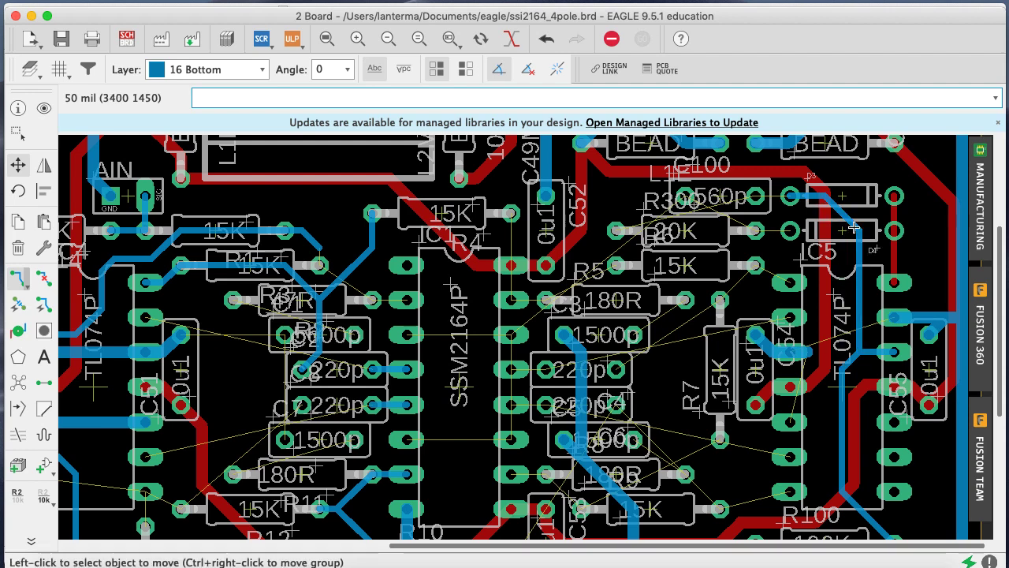
left_click(854, 353)
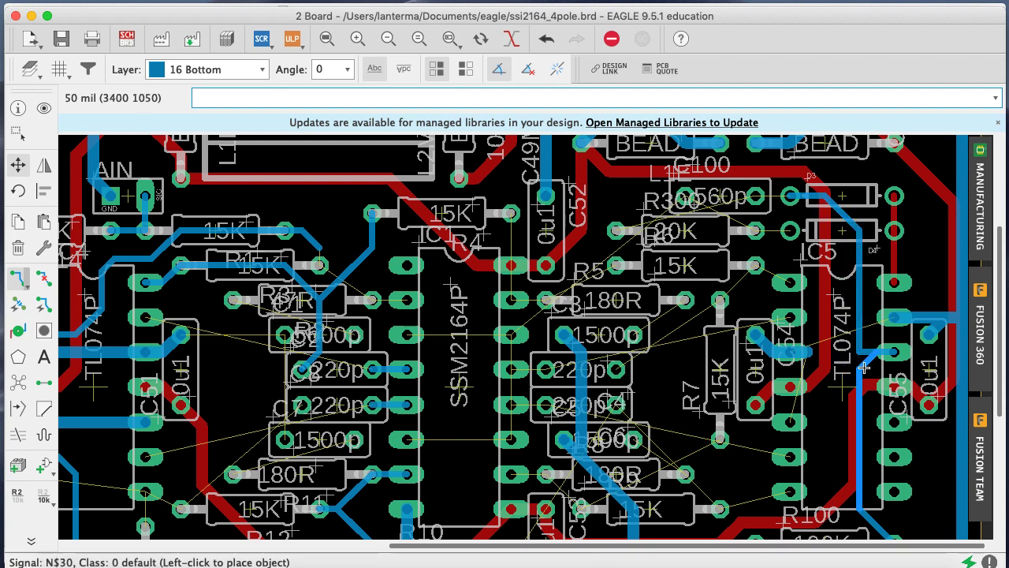
left_click(863, 367)
left_click(860, 367)
left_click(862, 355)
left_click(863, 354)
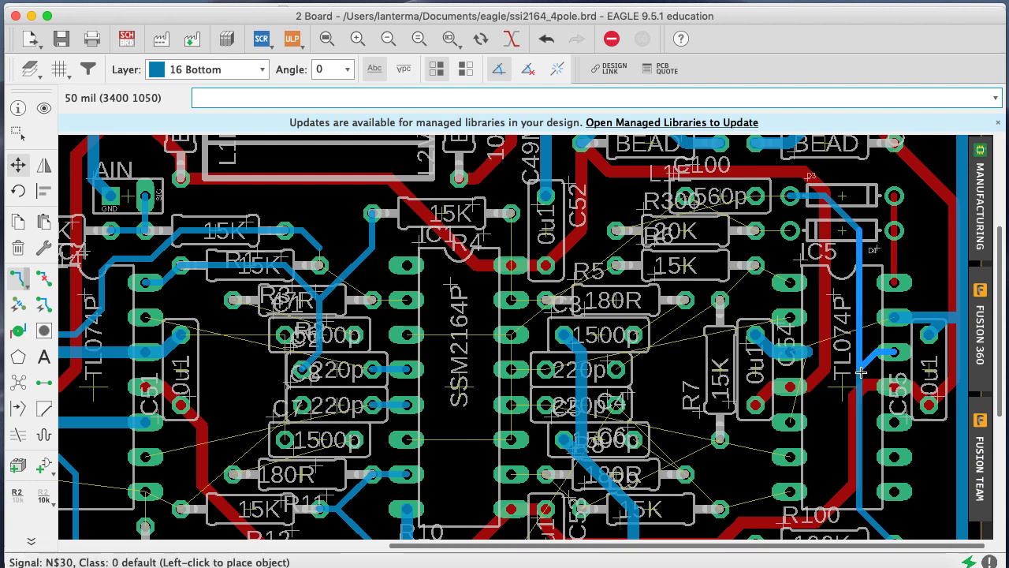
left_click(861, 372)
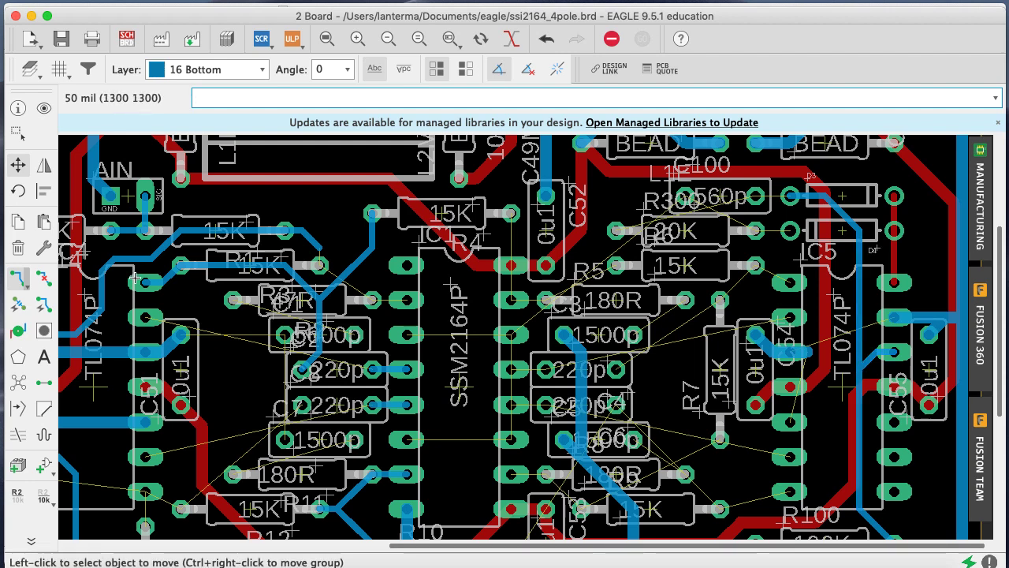
Route a 32 mil GND wire from the stub inside IC5 down through R100, R101 and R102 to MAMT's pad 1
left_click(17, 278)
left_click(22, 283)
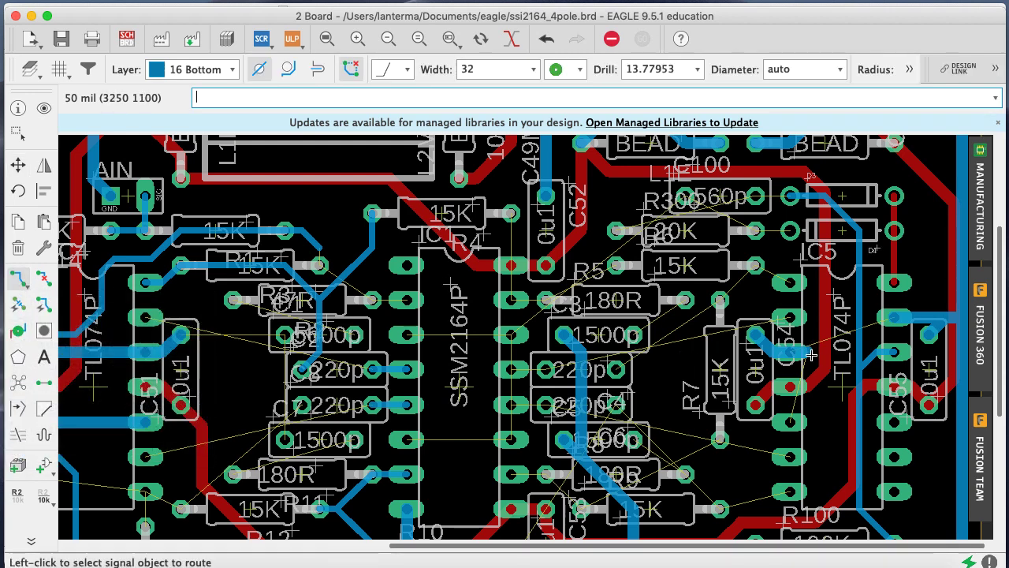
left_click(812, 356)
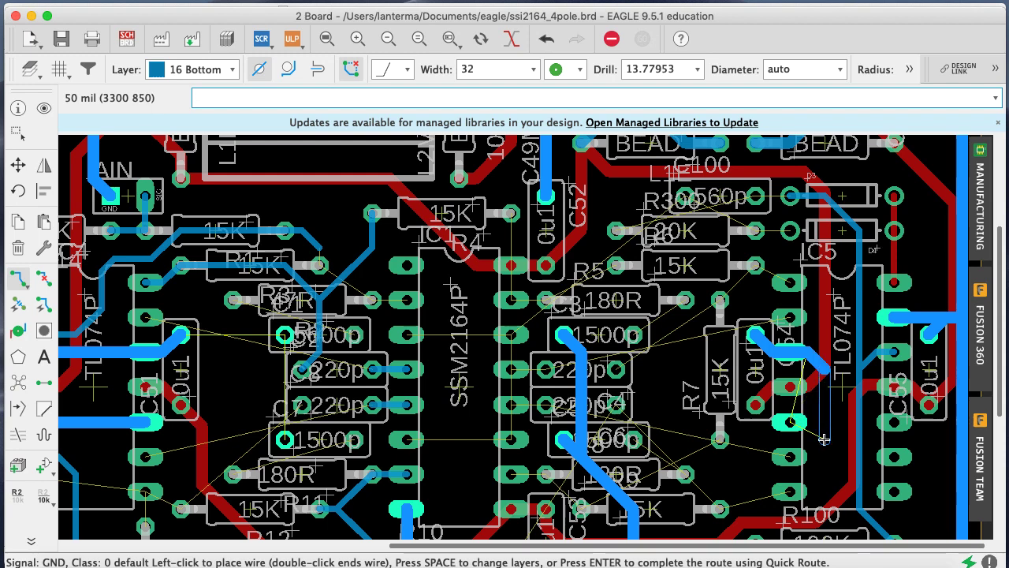
scroll(827, 495, "down", 5)
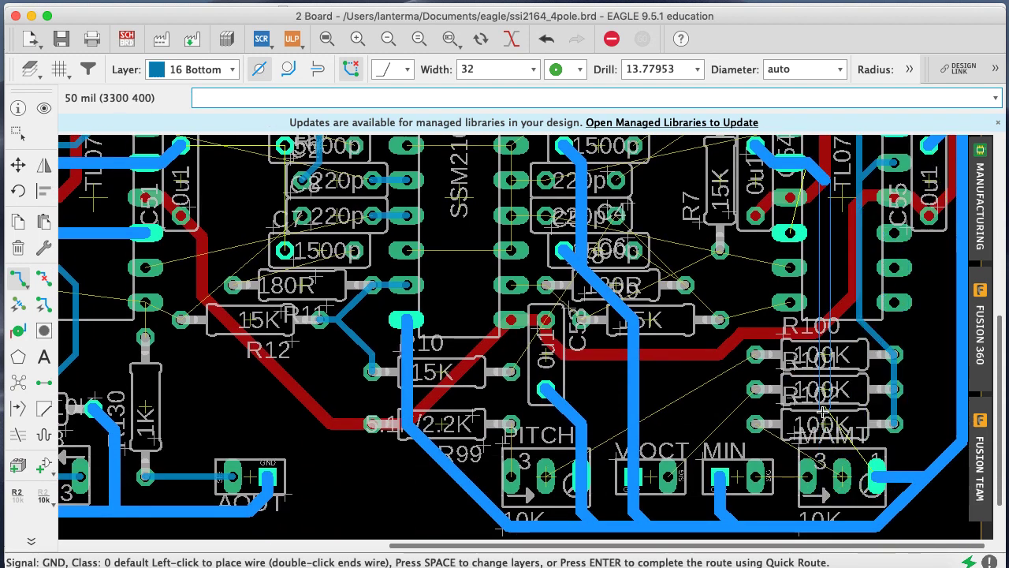
left_click(823, 402)
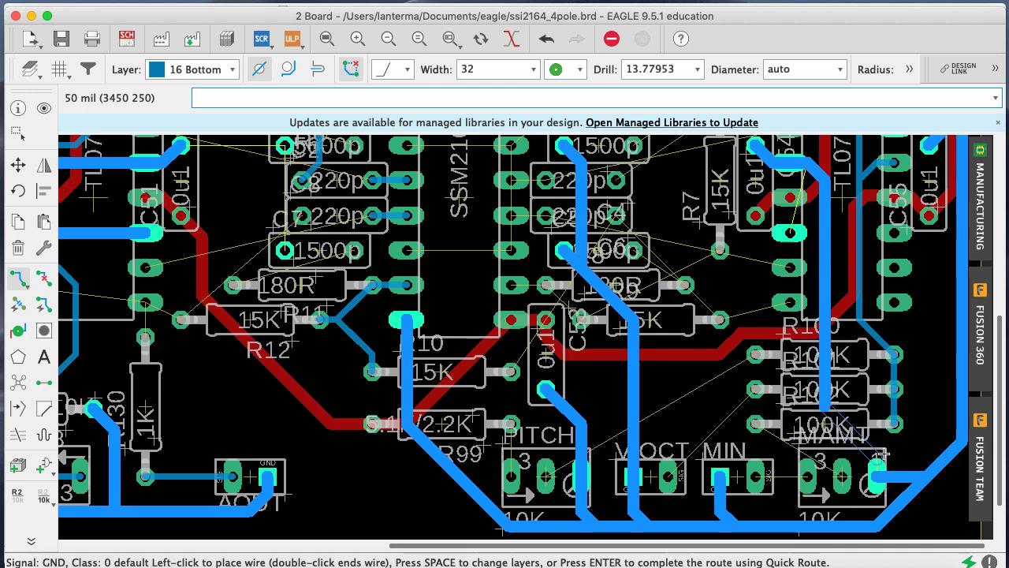
left_click(881, 465)
left_click(882, 475)
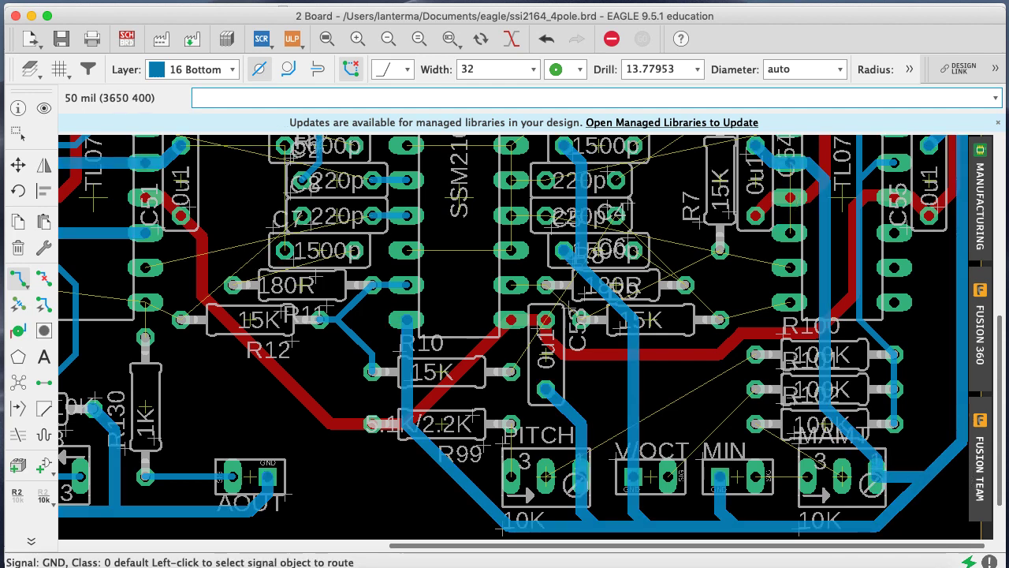
Try to highlight the GND signal
type("who2 gnd")
key("Return")
key("Return")
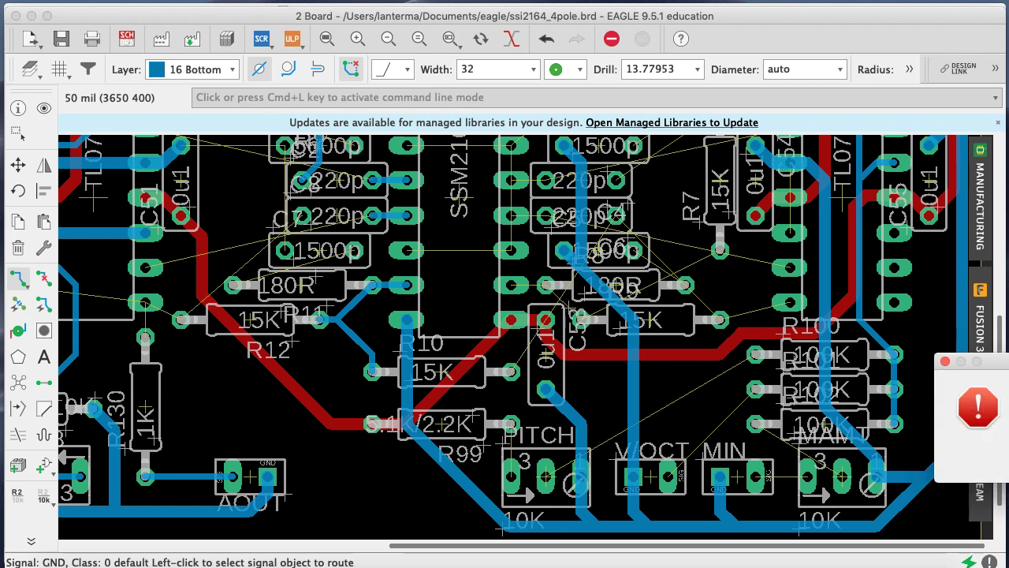
key("Return")
type("shwo gnd")
key("Return")
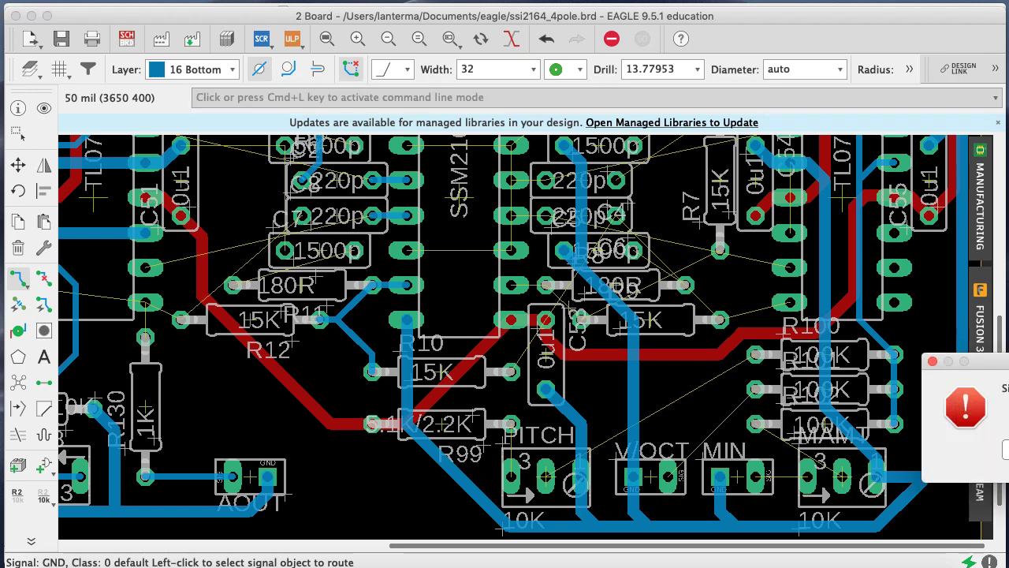
key("Return")
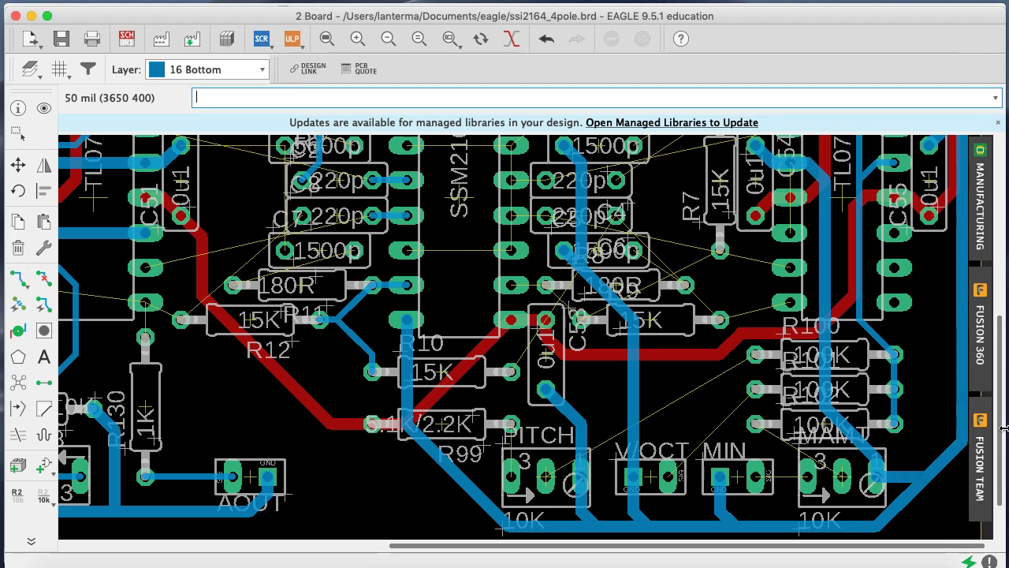
Try ripping up the diagonal GND segment above MAMT and pulling the vertical wire's end up to R100, and undo both changes
type("ri")
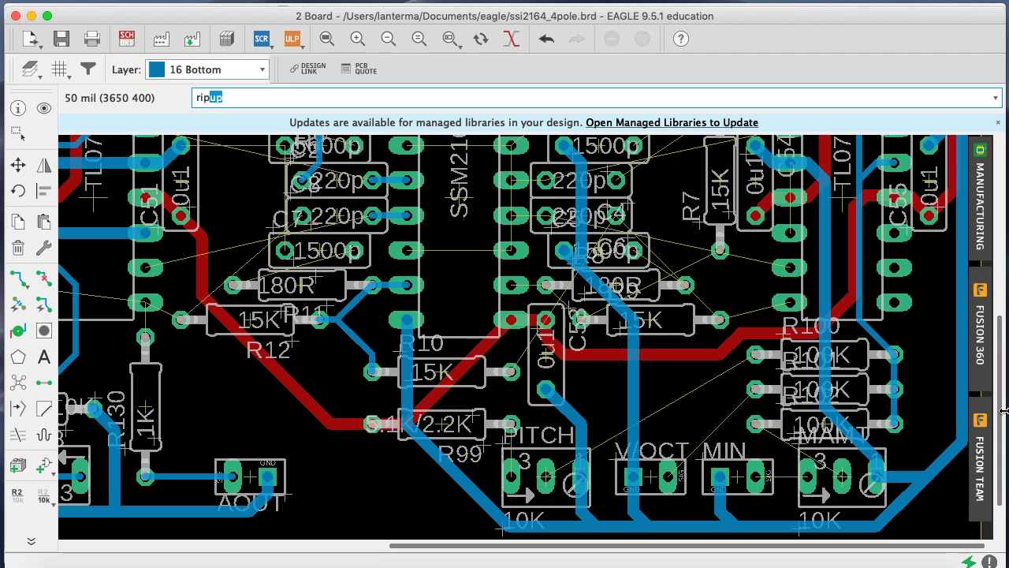
type("p")
key("BackSpace")
key("BackSpace")
key("BackSpace")
key("BackSpace")
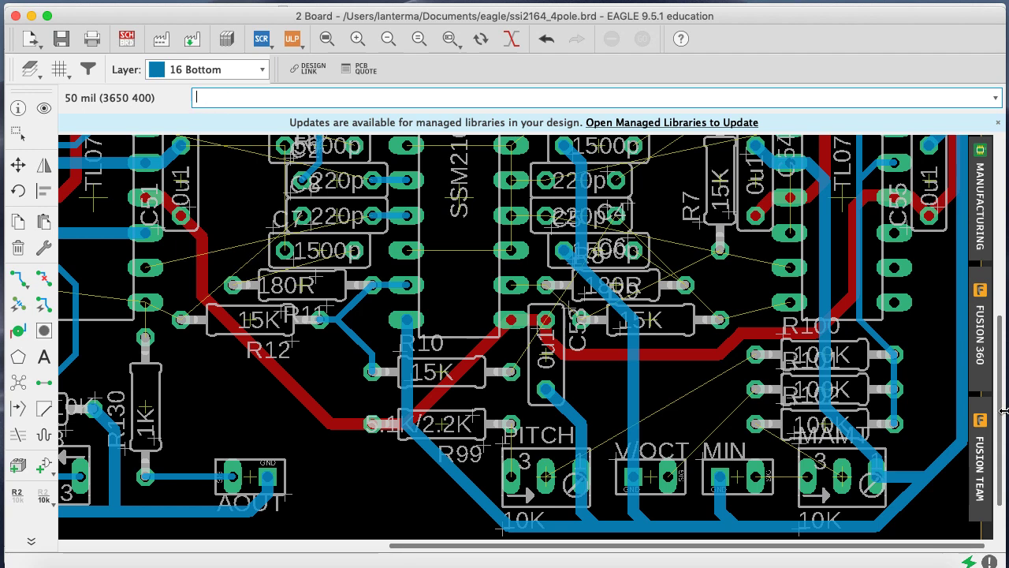
type("ripup")
key("Return")
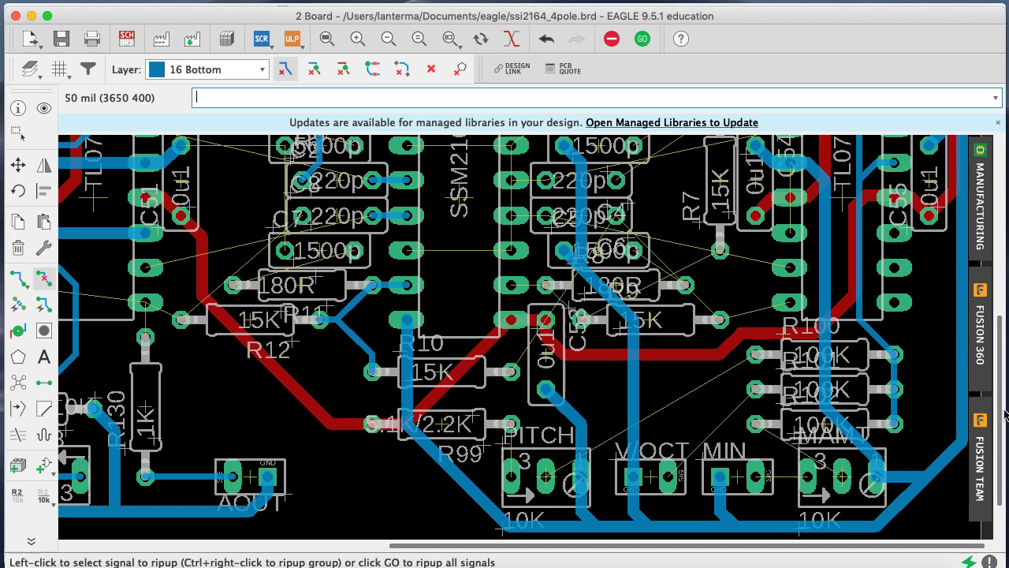
left_click(868, 453)
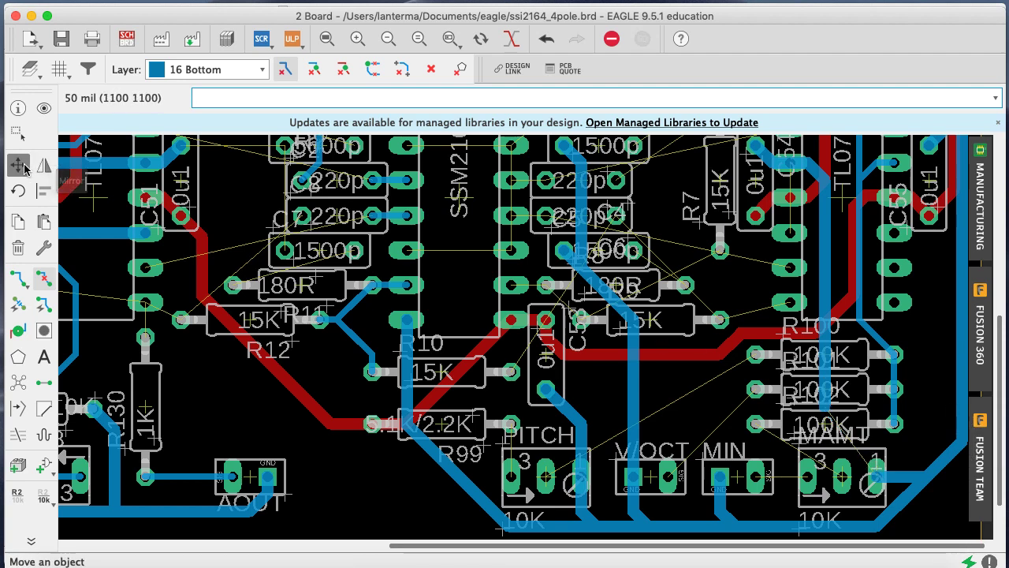
left_click(17, 164)
left_click(825, 423)
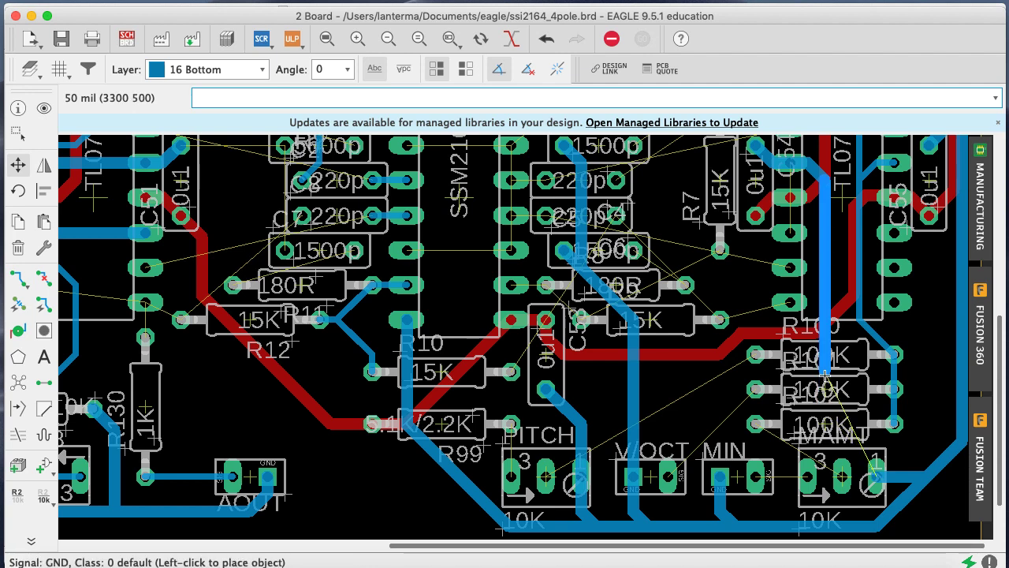
left_click(823, 355)
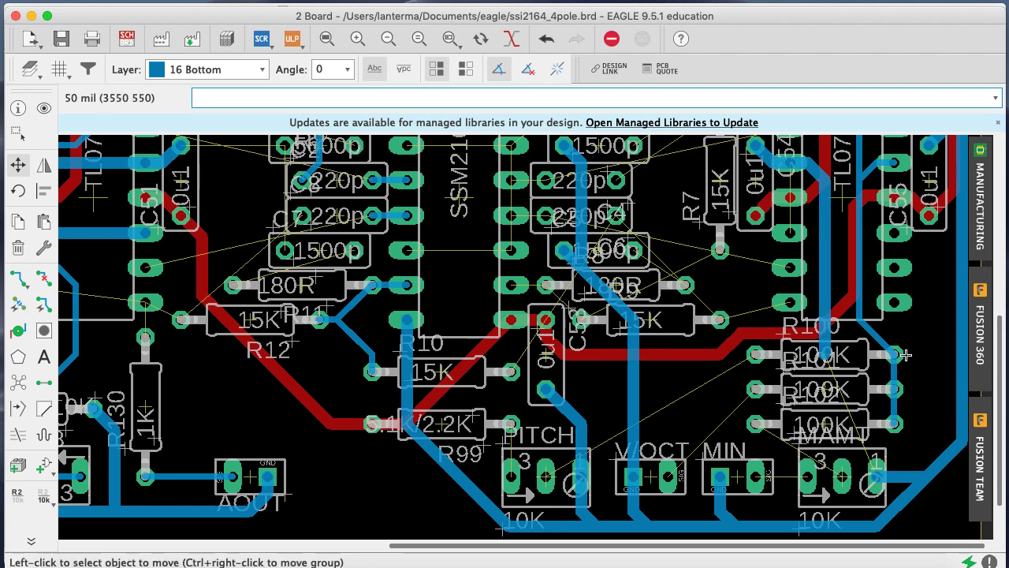
key("super+z")
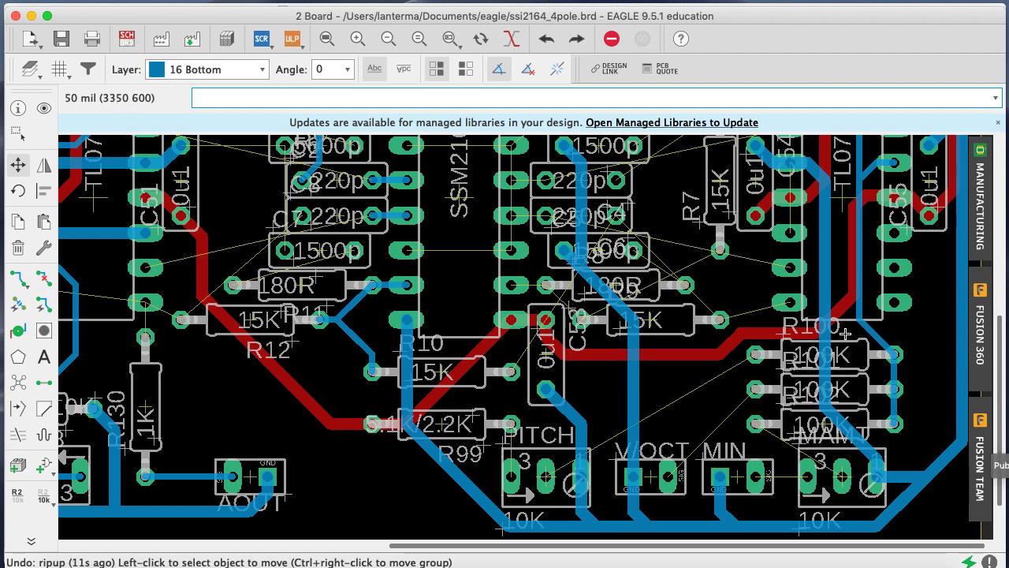
Save the board and highlight the GND signal
key("super+s")
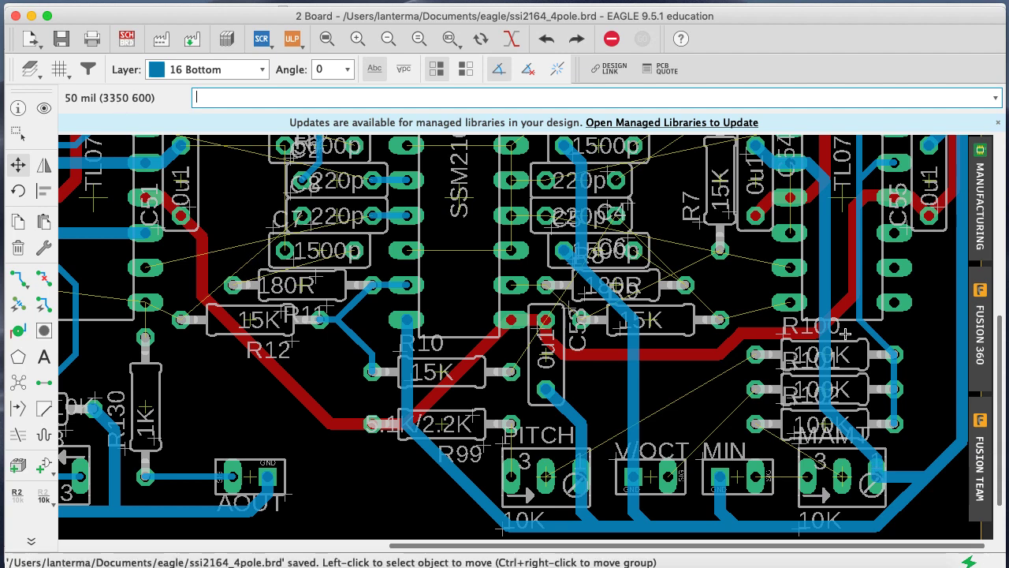
key("Return")
left_click(448, 455)
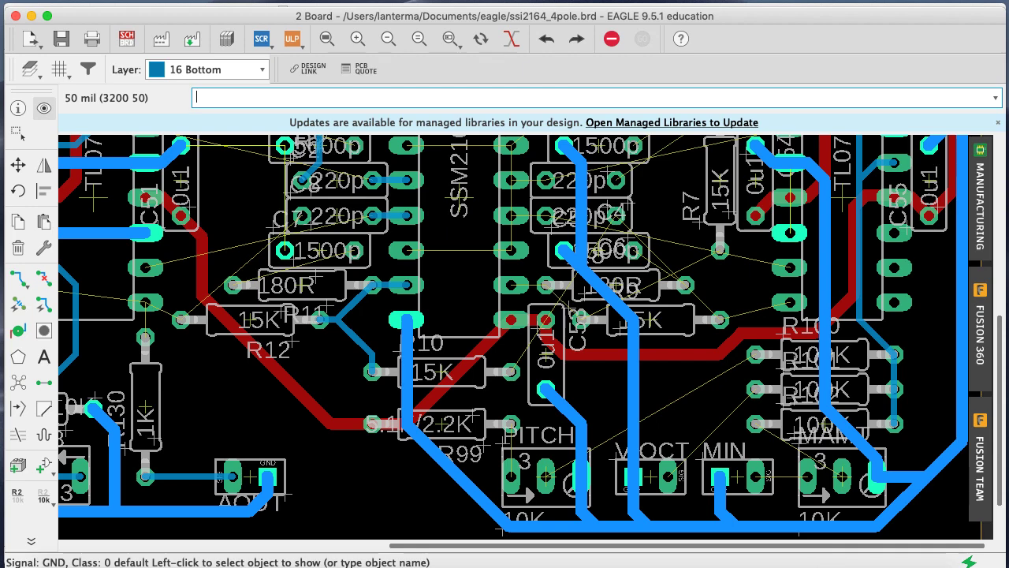
Move the short N$5 wire segment beside the 15K resistor's pad near R11 to layer 1 Top
scroll(1000, 500, "up", 5)
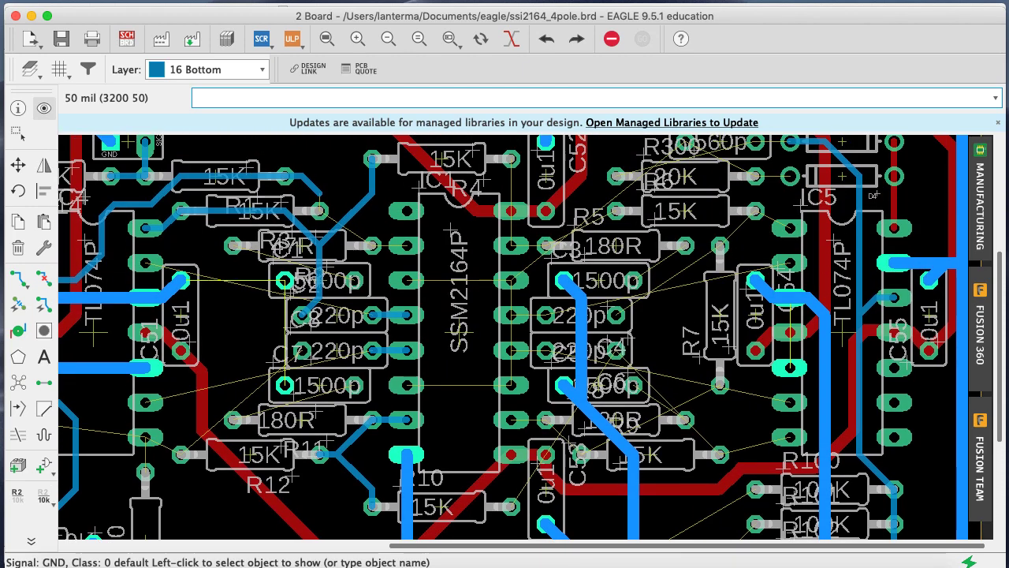
scroll(1000, 473, "up", 3)
scroll(1006, 456, "down", 6)
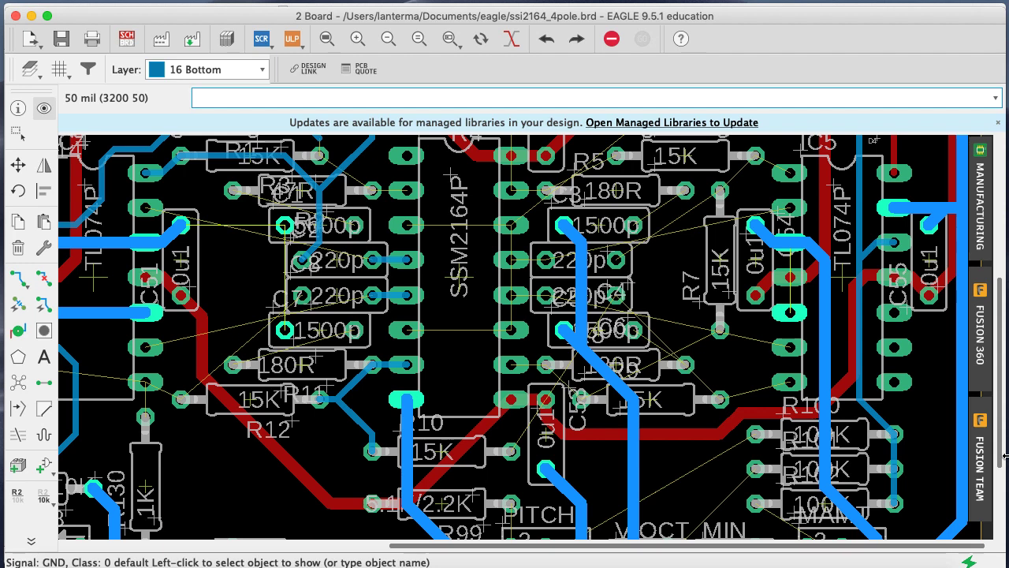
scroll(411, 552, "left", 5)
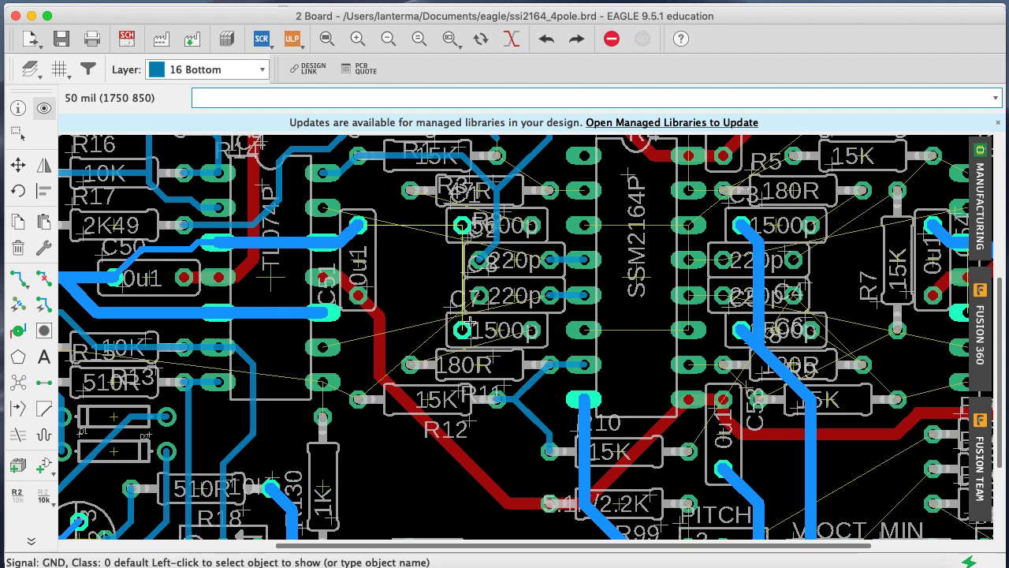
type("info")
key("Return")
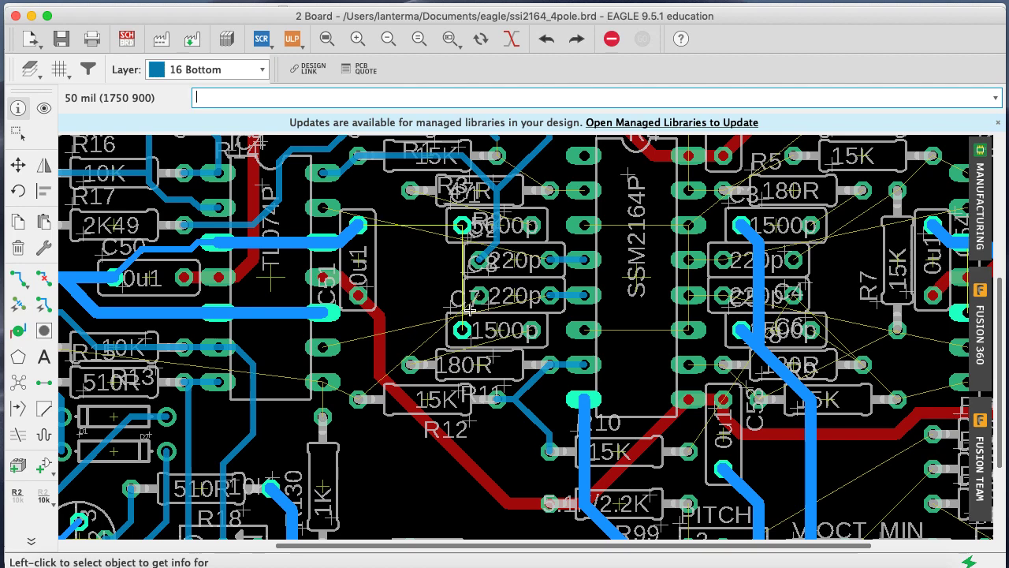
left_click(500, 401)
left_click(345, 365)
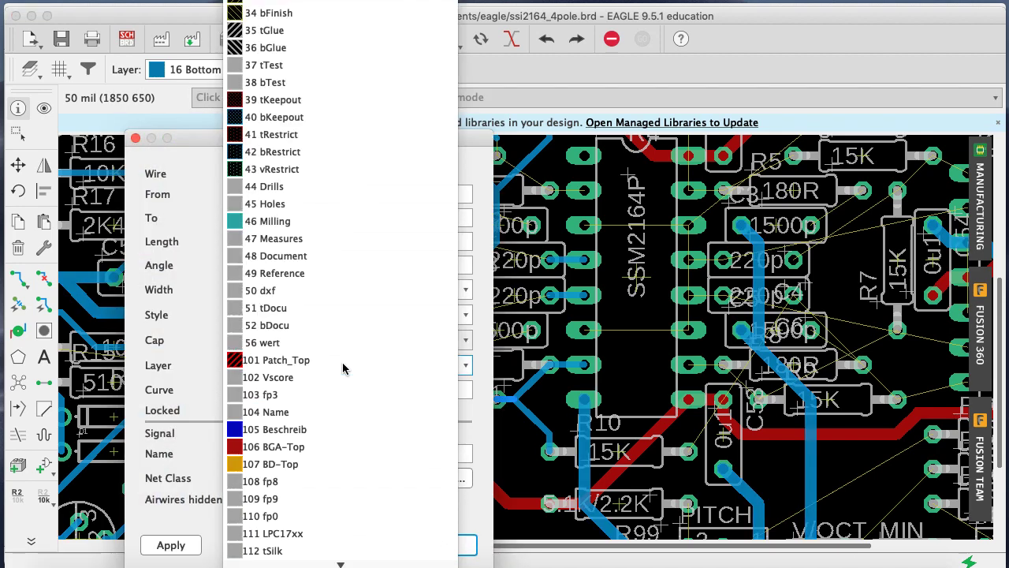
key("Escape")
key("Escape")
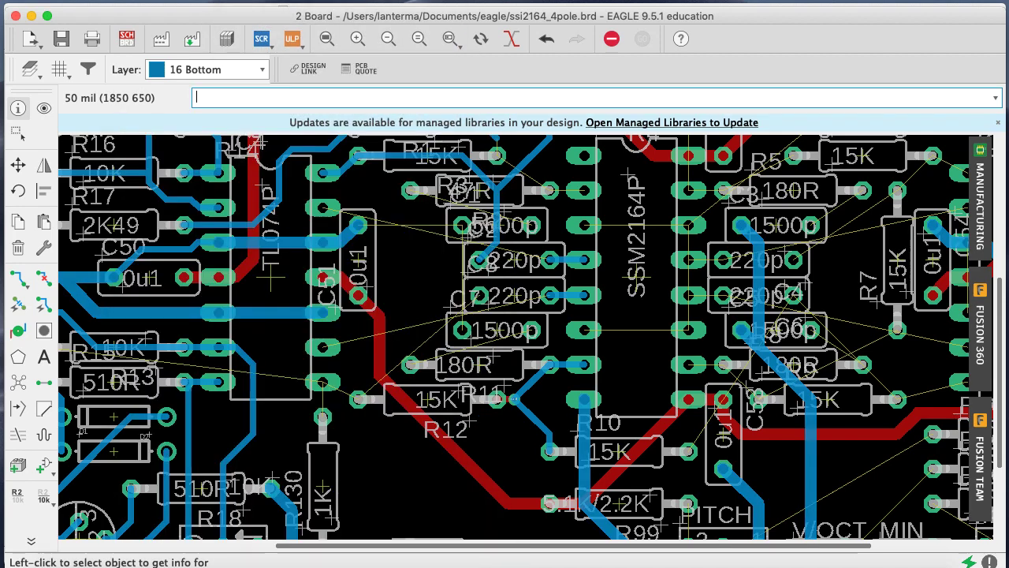
Move both diagonal N$5 wire segments between the SSM2164P and R10 to layer 1 Top
left_click(542, 420)
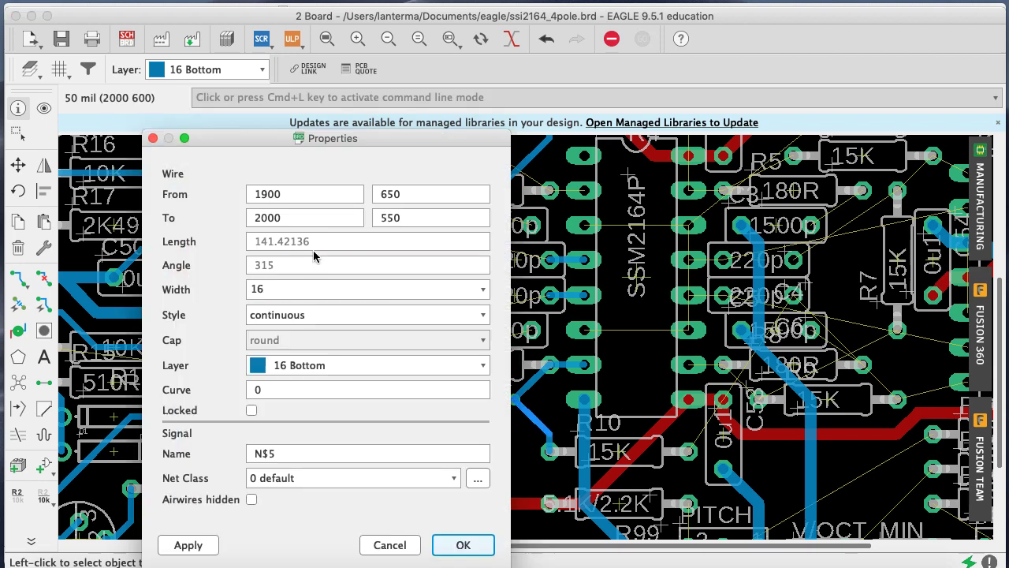
left_click(300, 390)
left_click(300, 365)
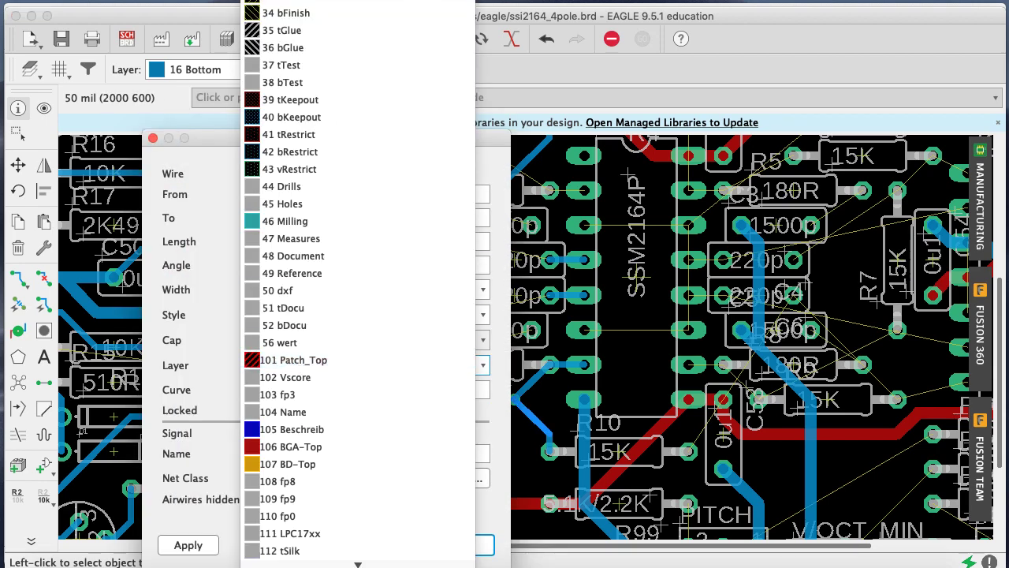
left_click(268, 369)
key("Return")
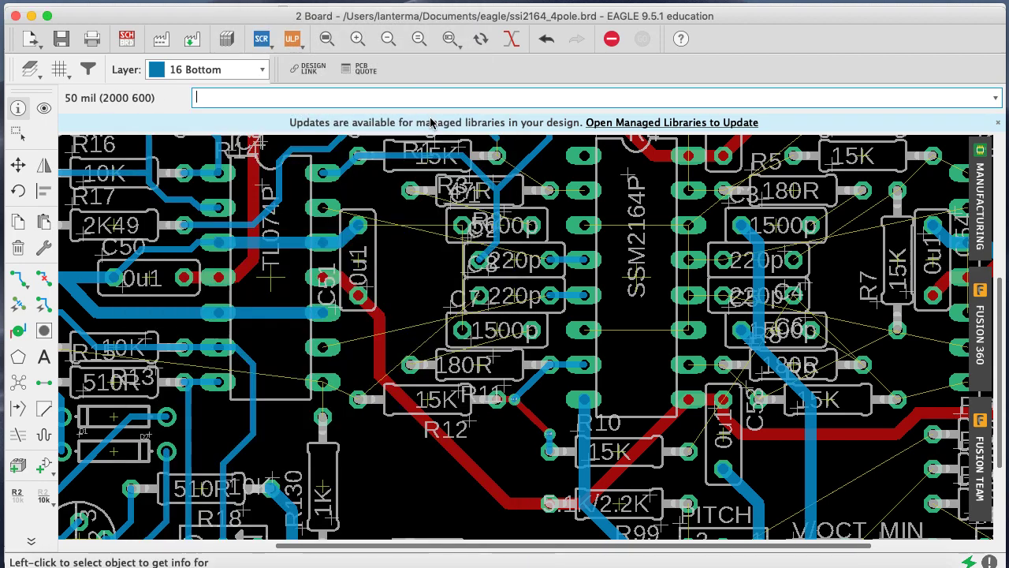
left_click(536, 381)
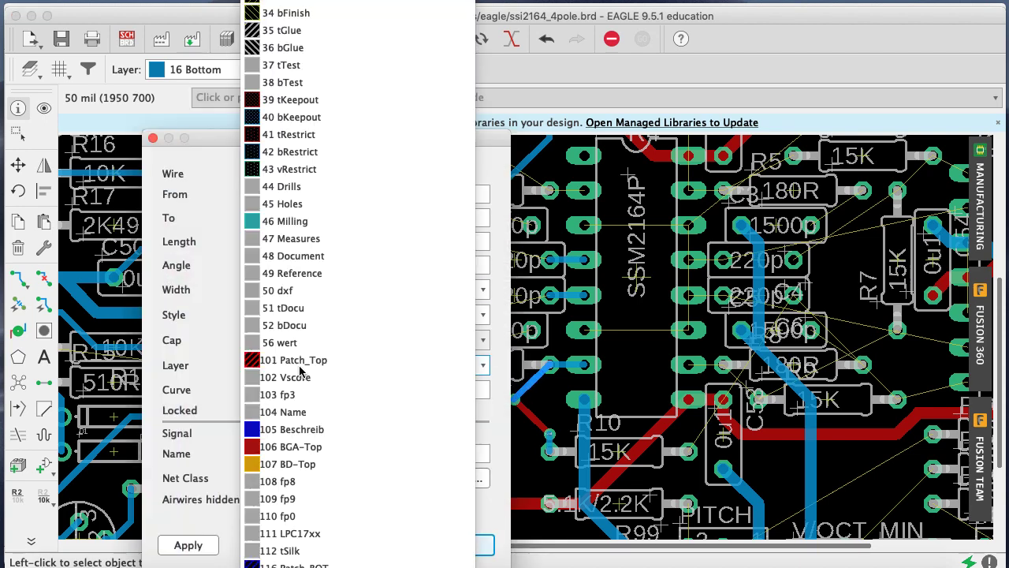
left_click(300, 360)
left_click(278, 12)
key("Return")
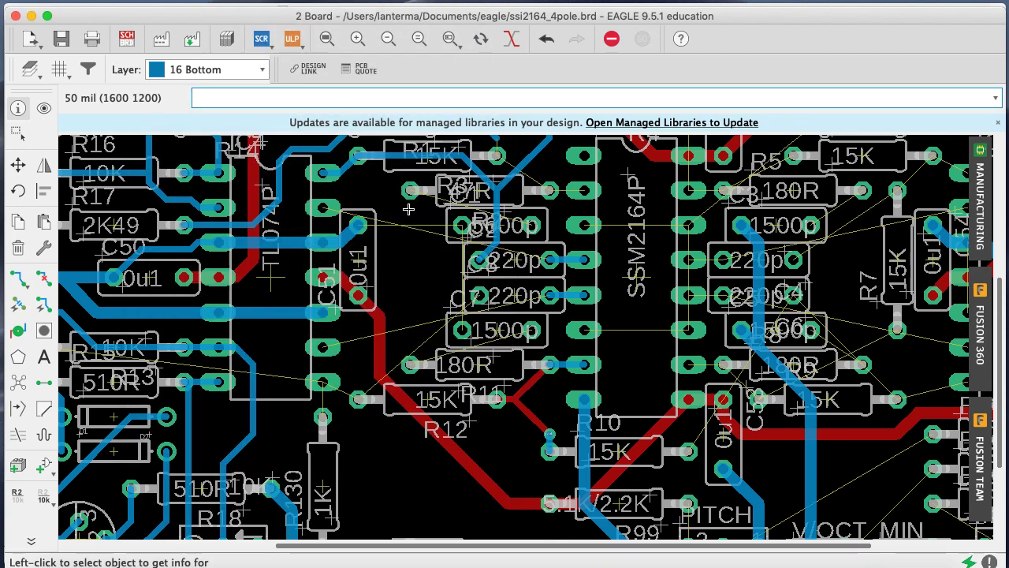
Move the horizontal N$5 stub at the SSM2164P pin and the vertical stub above R10's pad to layer 1 Top
left_click(564, 365)
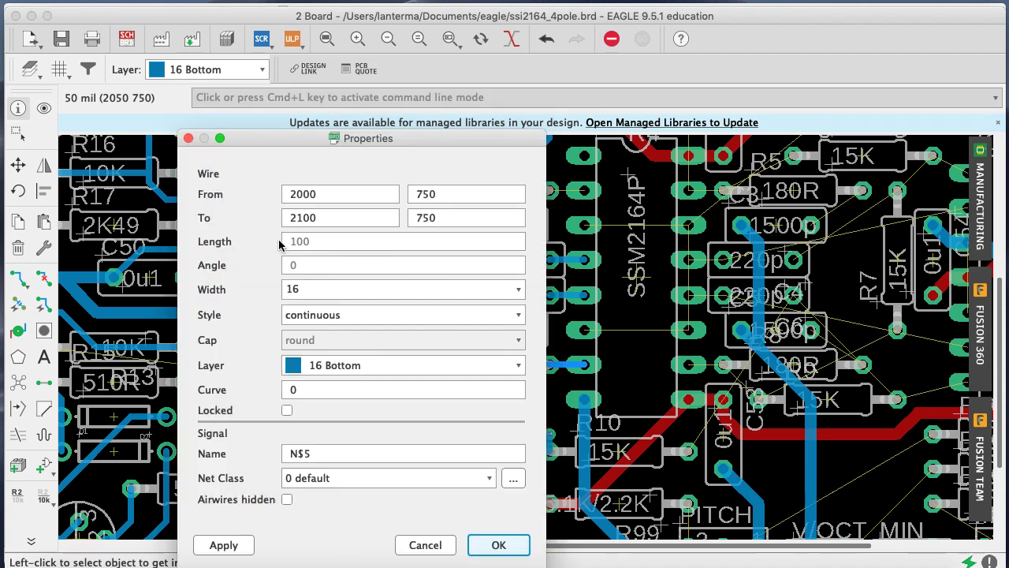
left_click(339, 365)
left_click(362, 1)
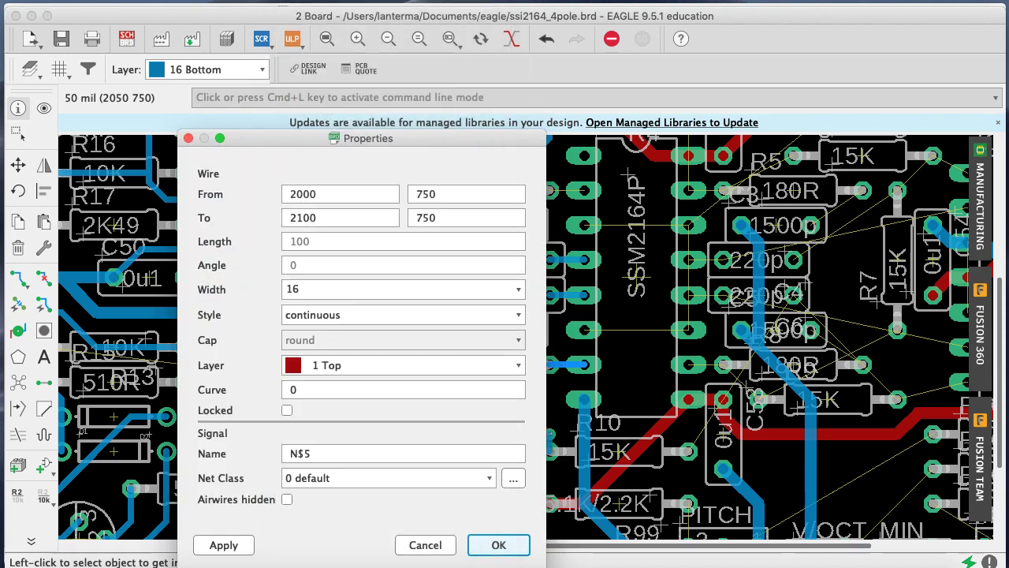
key("Return")
left_click(541, 446)
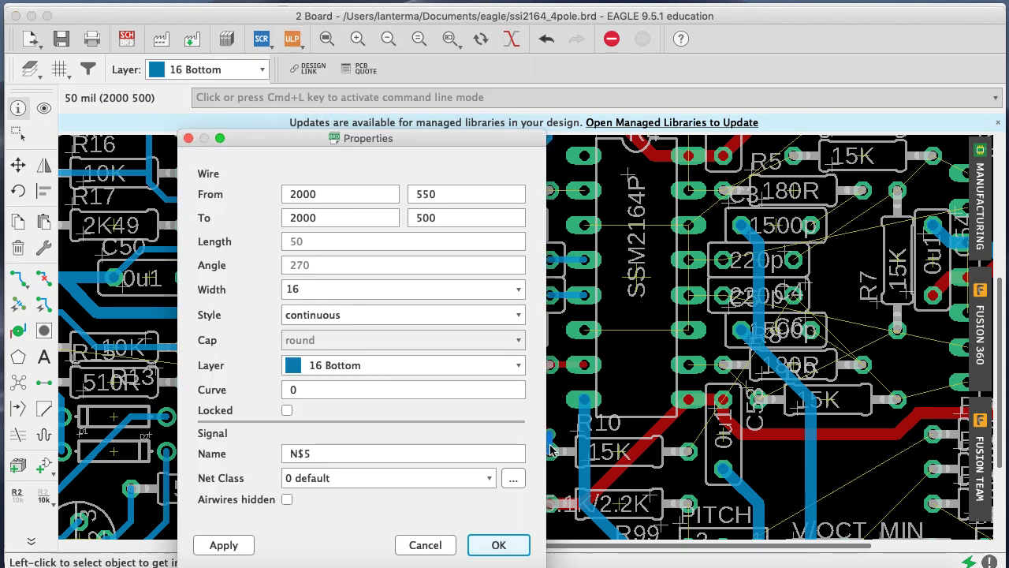
left_click(347, 365)
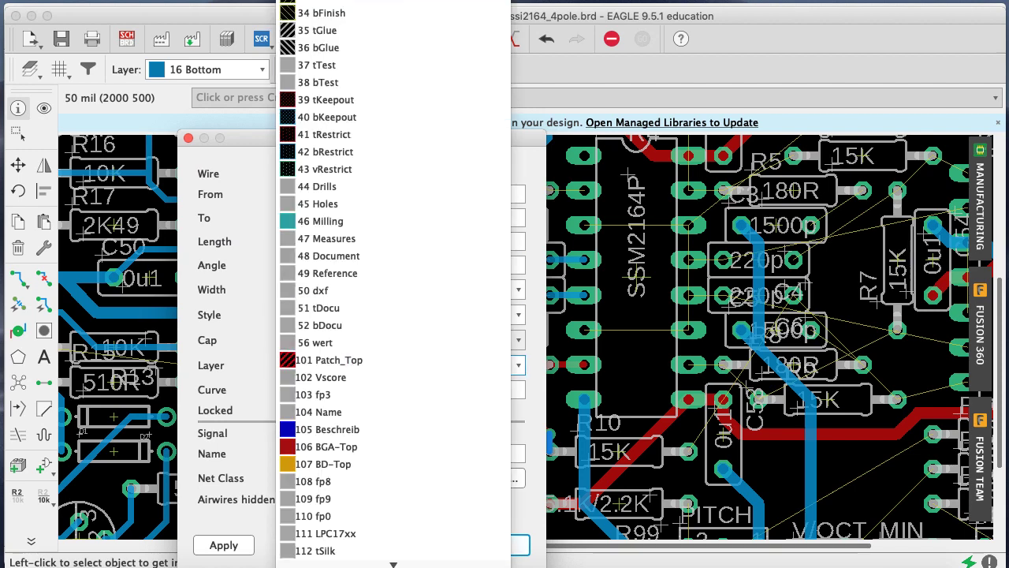
left_click(363, 2)
key("Return")
Highlight the GND signal and route a 32 mil bottom-layer wire from the 1500p capacitor C7 to the SSM2164P's GND pin
type("show gnd")
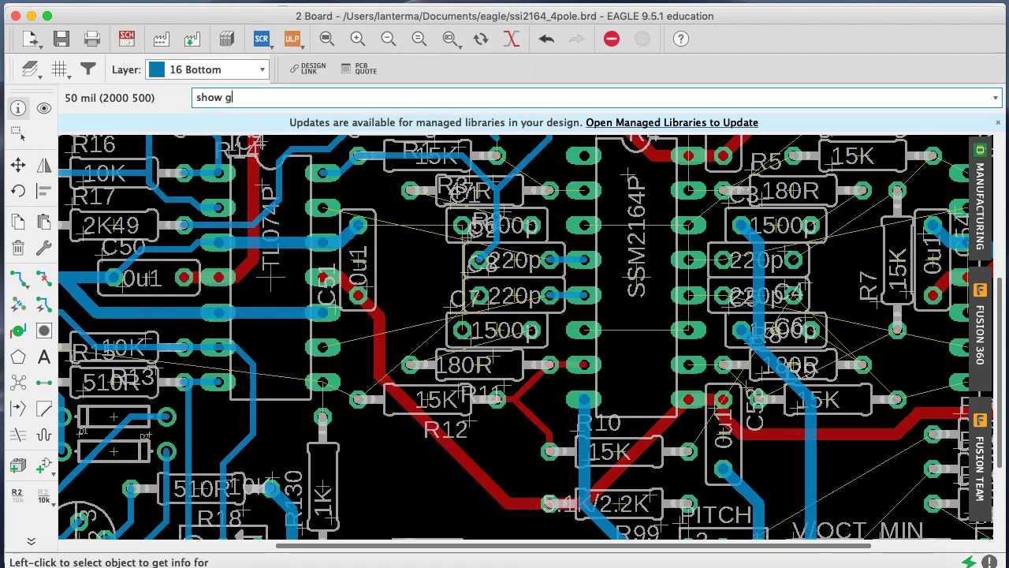
key("Return")
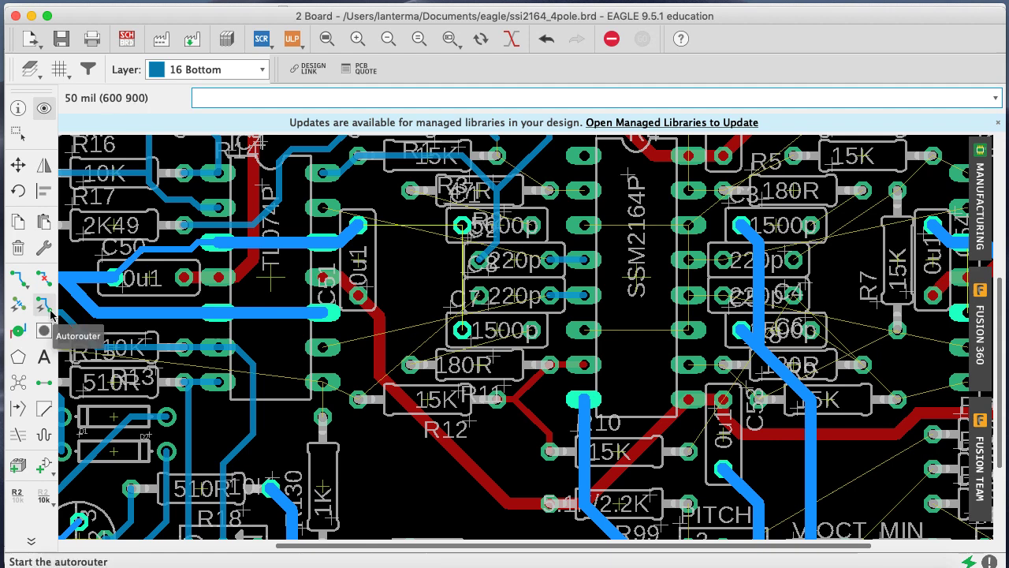
left_click(17, 277)
left_click(473, 328)
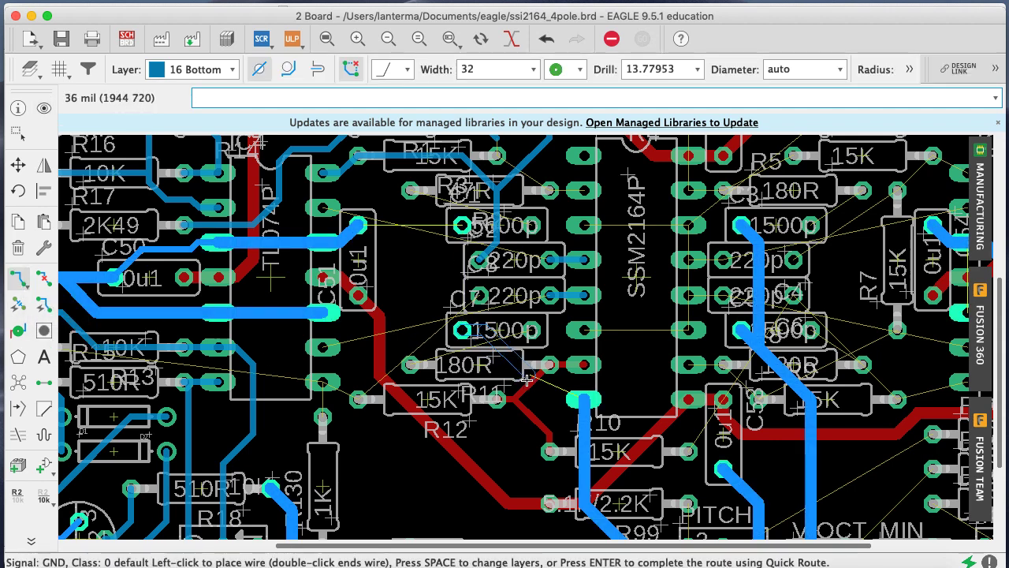
left_click(544, 398)
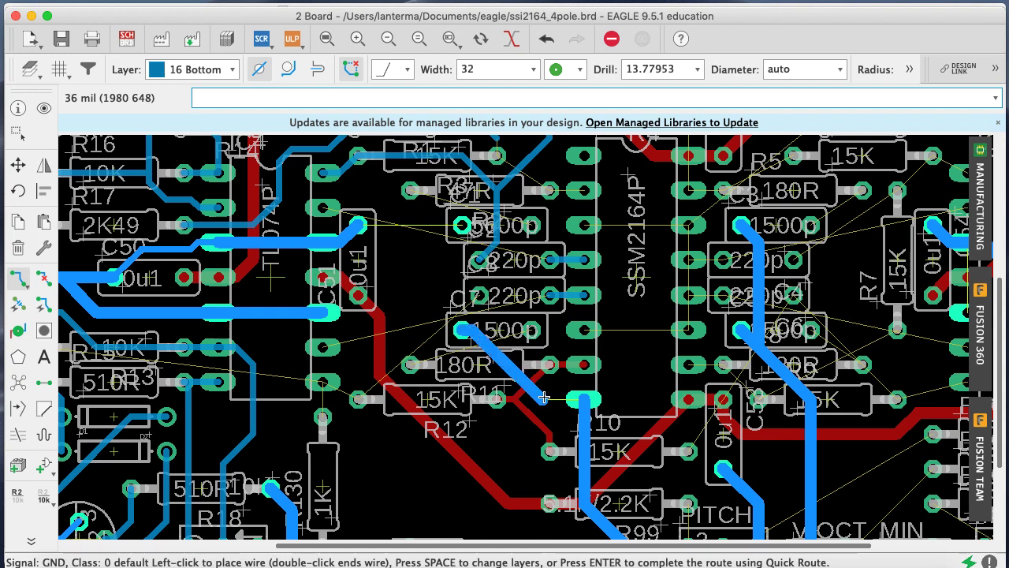
left_click(584, 398)
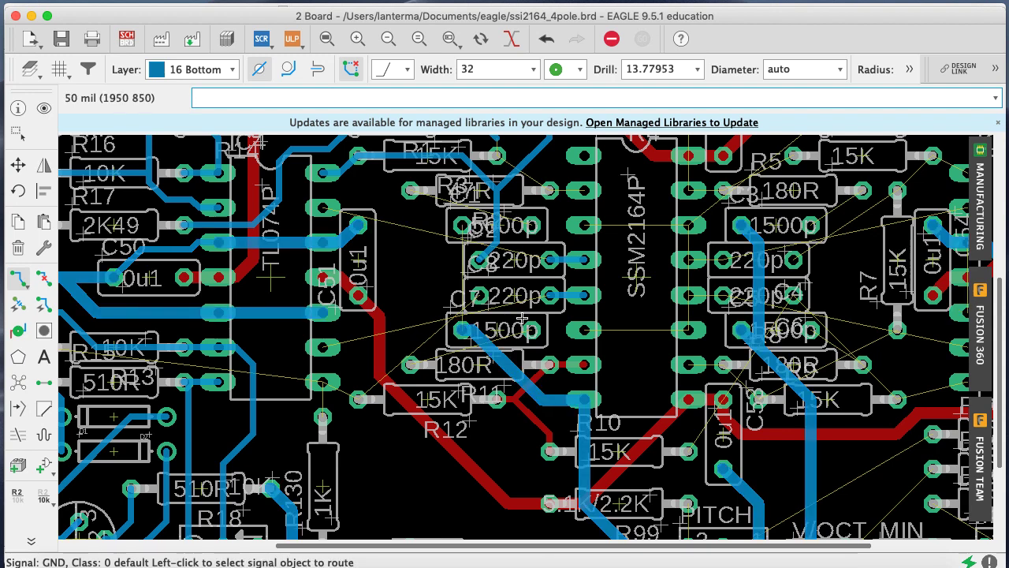
Route a 32 mil bottom-layer GND wire around the 220p capacitors from C1's left pad to C7's left pad and save the board
left_click(461, 239)
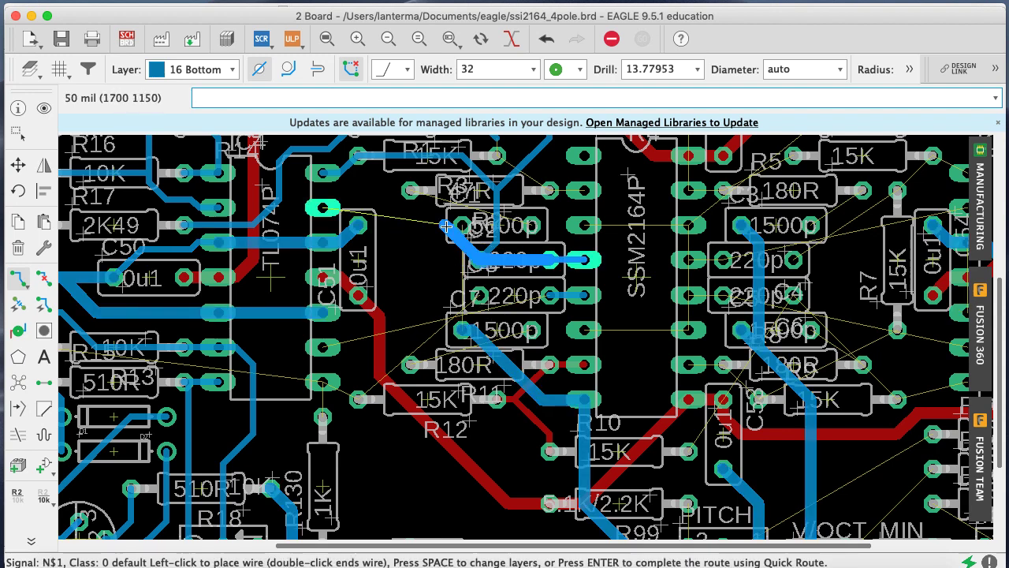
key("Escape")
left_click(462, 226)
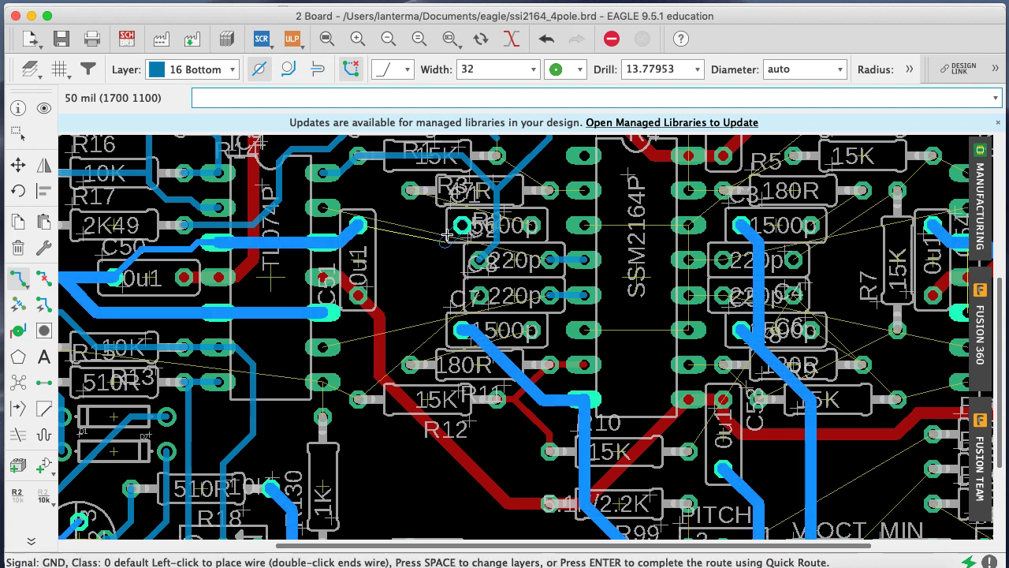
left_click(463, 330)
key("super+s")
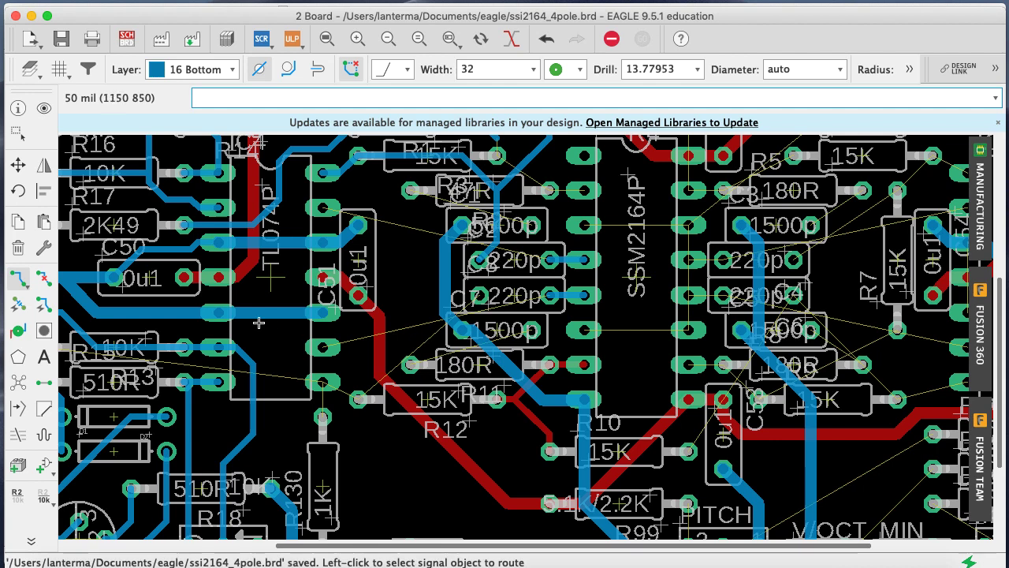
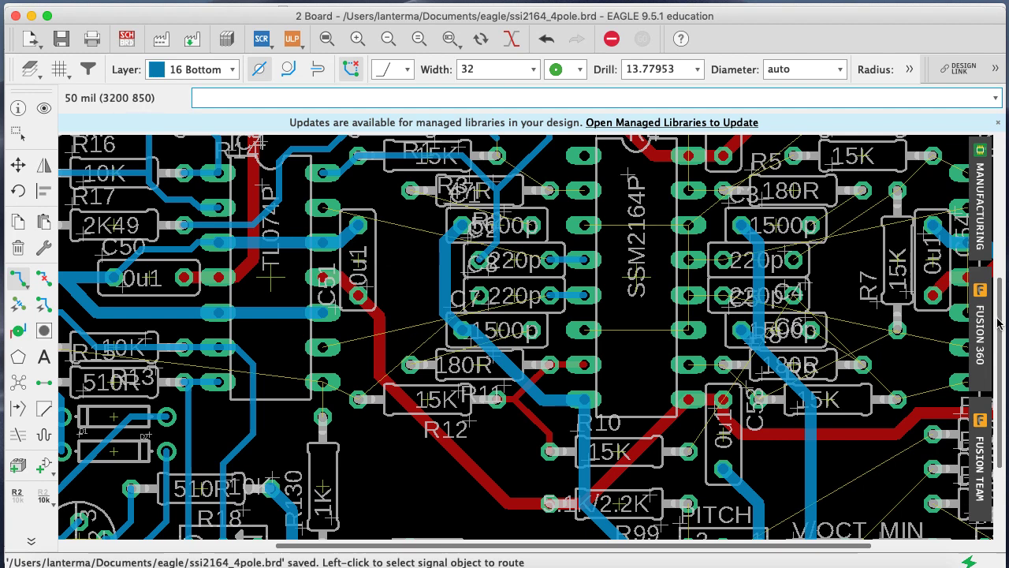
Set the route width to 16 mil and extend the loose N$2 wire end down to the adjacent 15K resistor's right pad
scroll(998, 321, "up", 5)
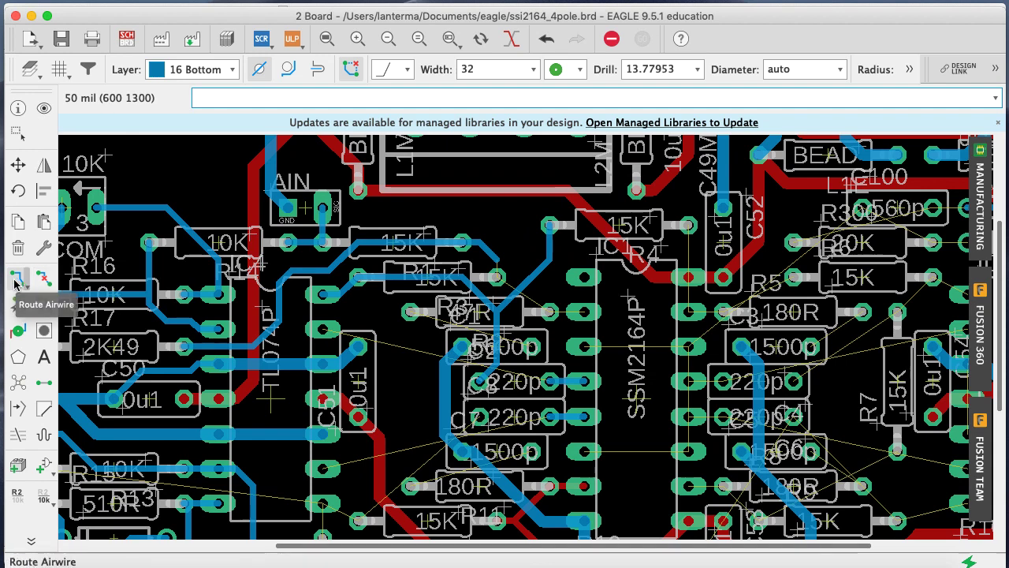
left_click(15, 280)
left_click(468, 69)
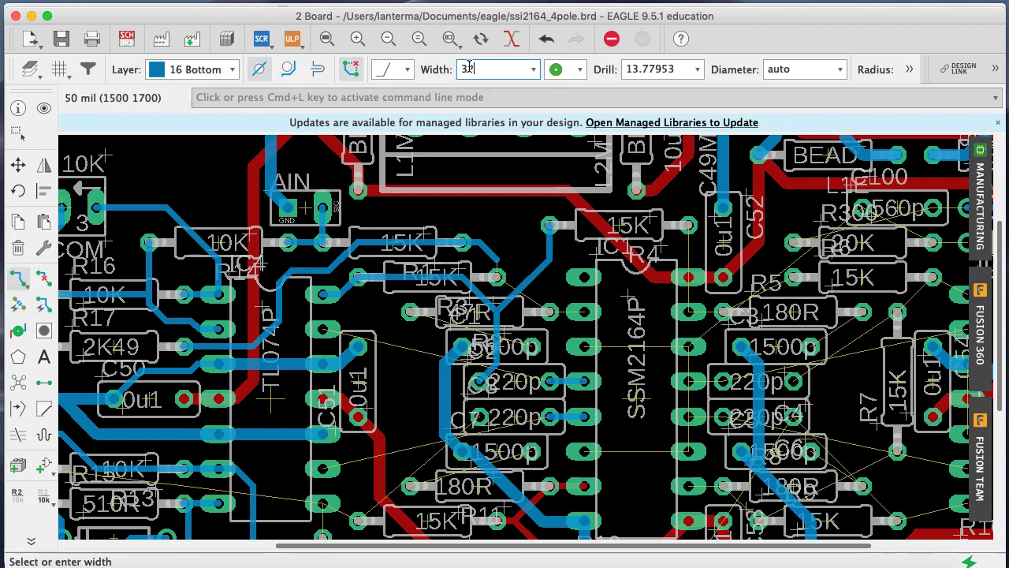
type("16")
key("Return")
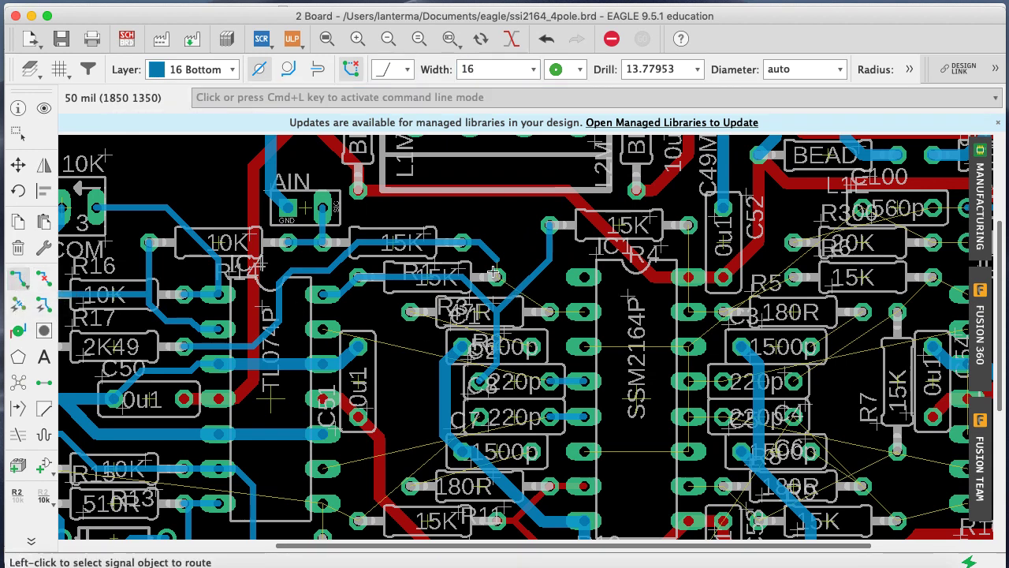
left_click(496, 264)
left_click(499, 277)
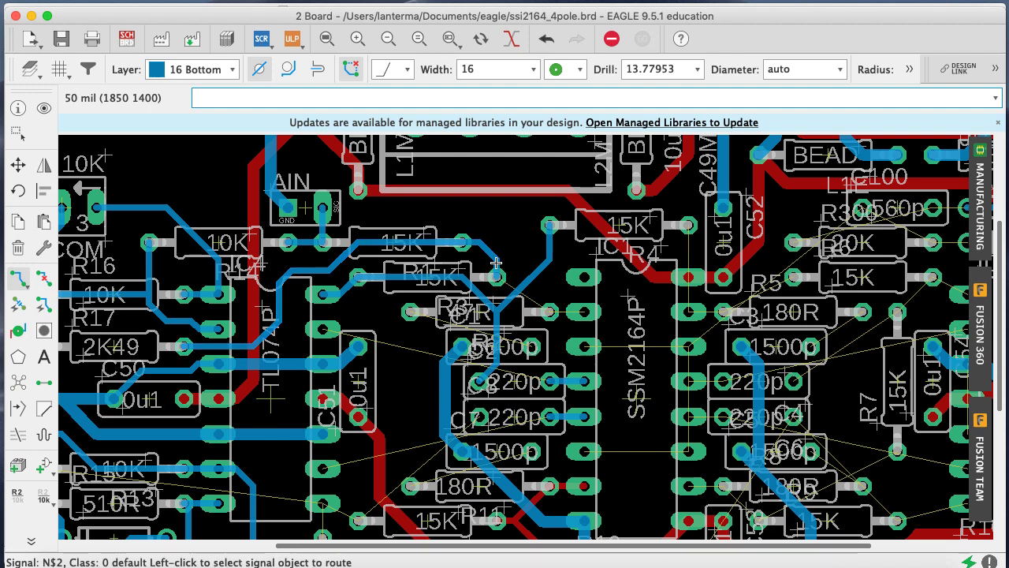
Route a 16 mil N$2 wire on layer 1 Top from the 15K resistor through the 180R resistor's right pad to the SSM2164P pin
left_click(211, 73)
left_click(181, 52)
left_click(498, 276)
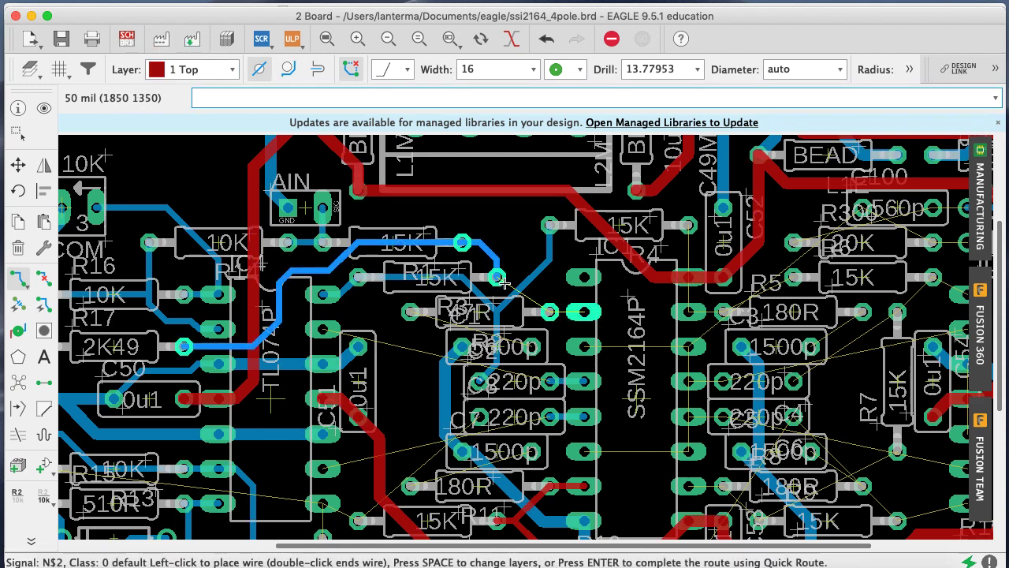
left_click(550, 313)
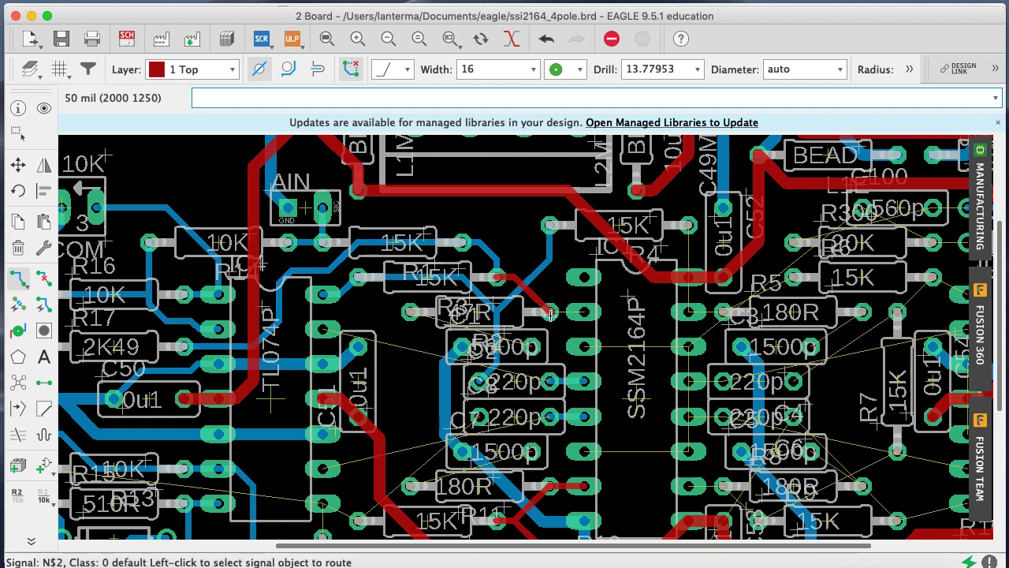
left_click(566, 313)
left_click(583, 311)
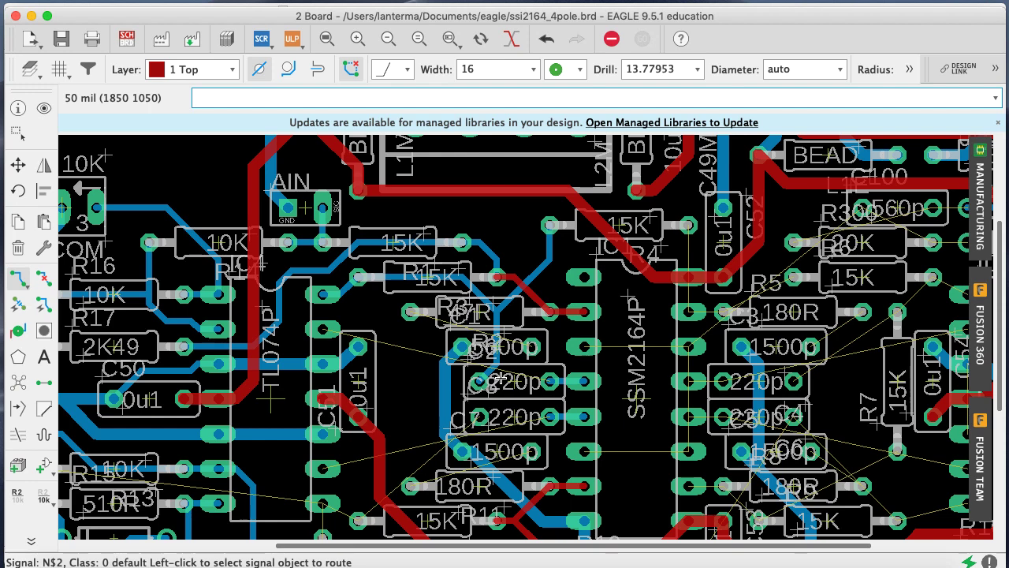
Route a 16 mil N$28 wire on layer 1 Top from the upper-left 180R resistor's left pad to the right pad of the capacitor below it
left_click(487, 350)
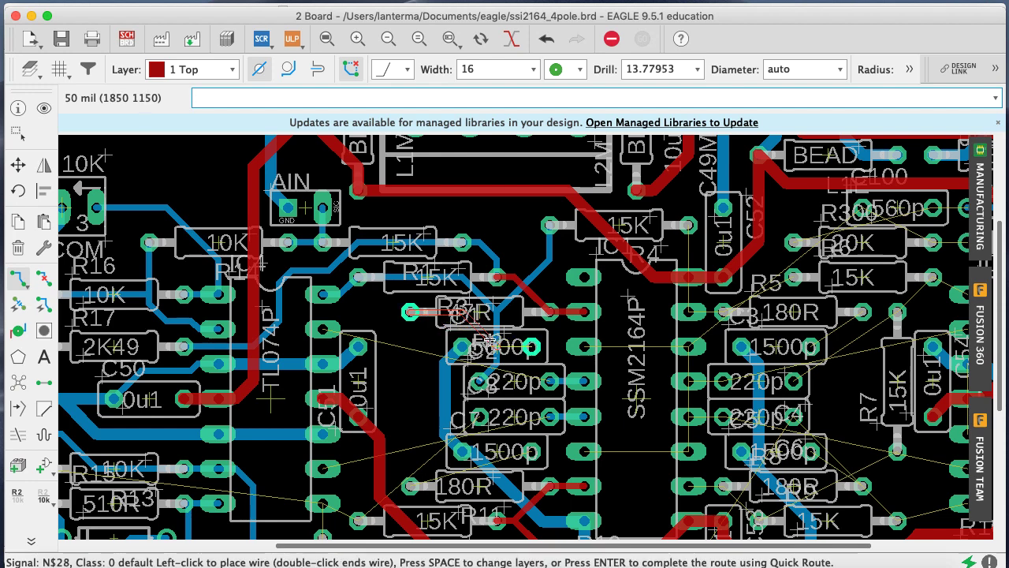
left_click(532, 347)
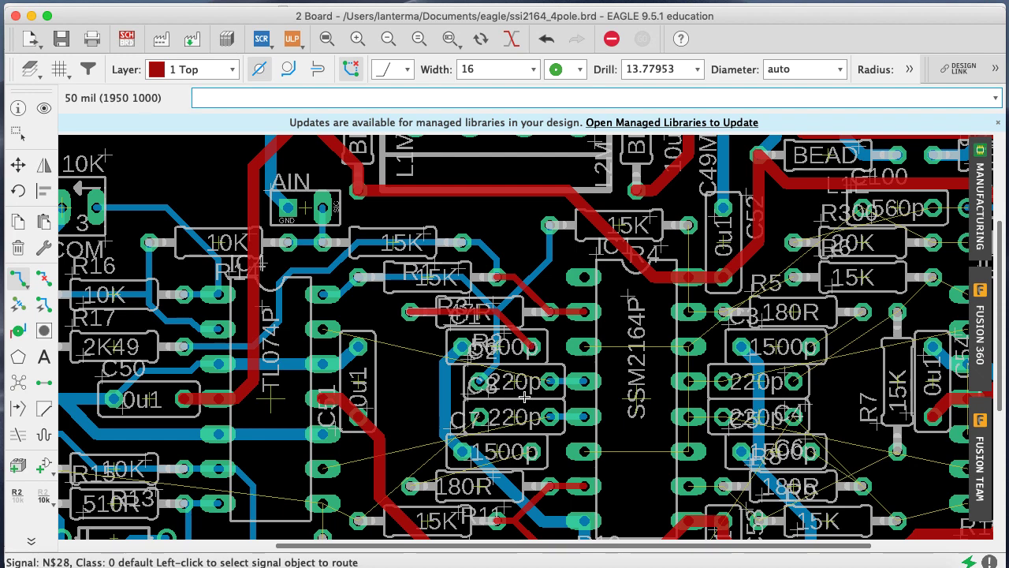
Route a 16 mil top-layer N$1 wire from the upper left-hand 220p capacitor's right pad to the TL074P's second right-side pin and save the board
left_click(533, 384)
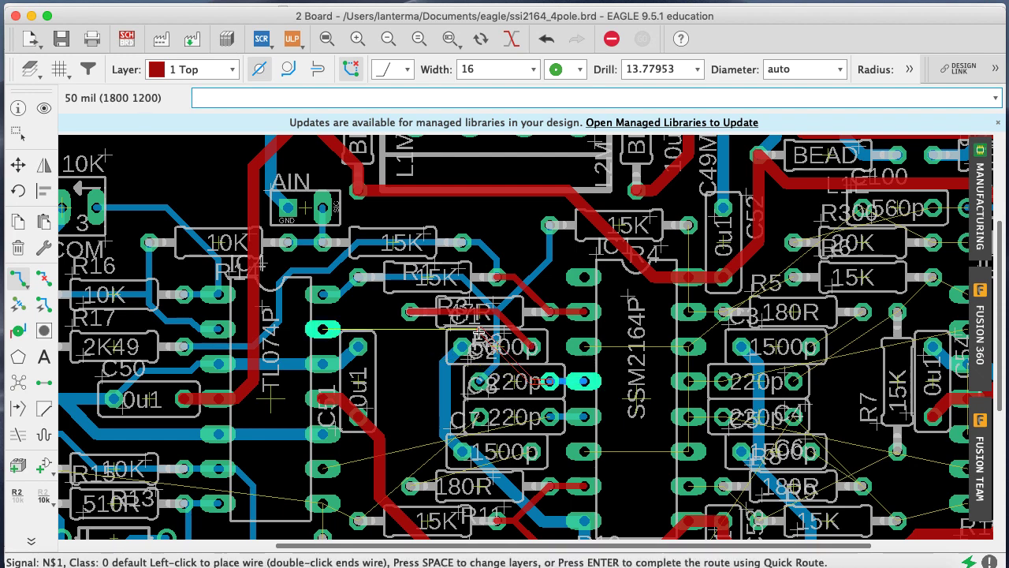
left_click(511, 363)
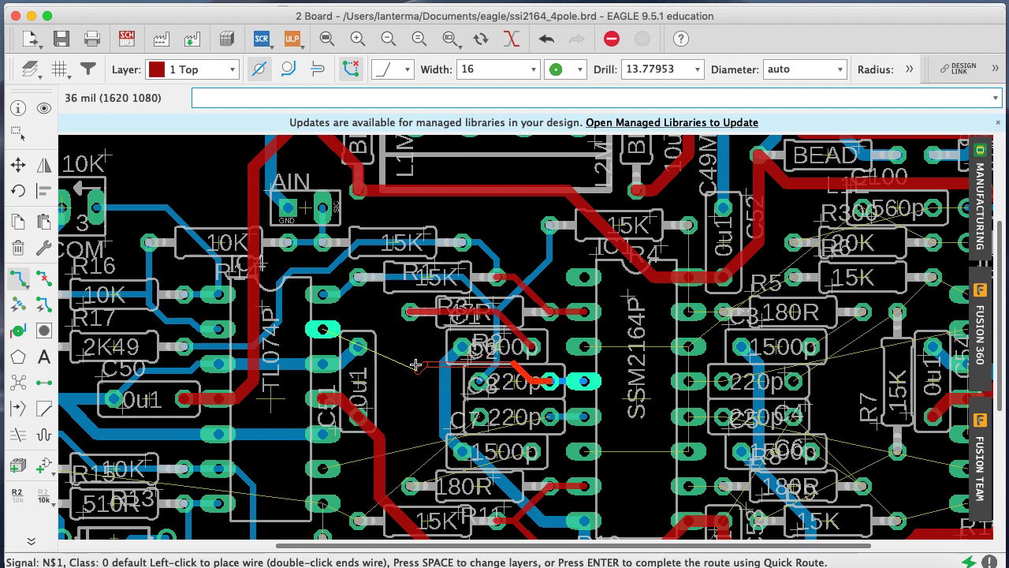
left_click(416, 369)
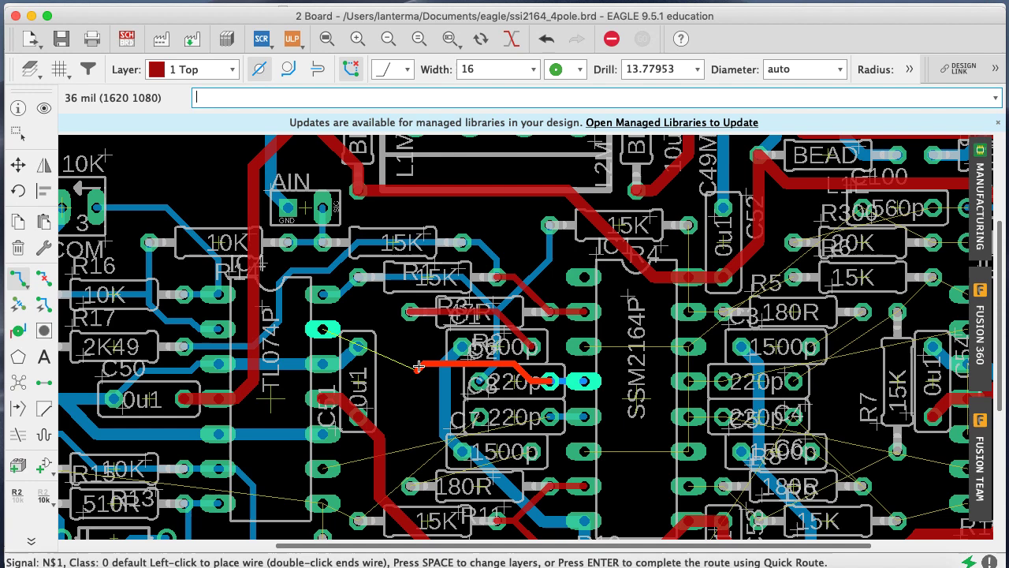
left_click(375, 324)
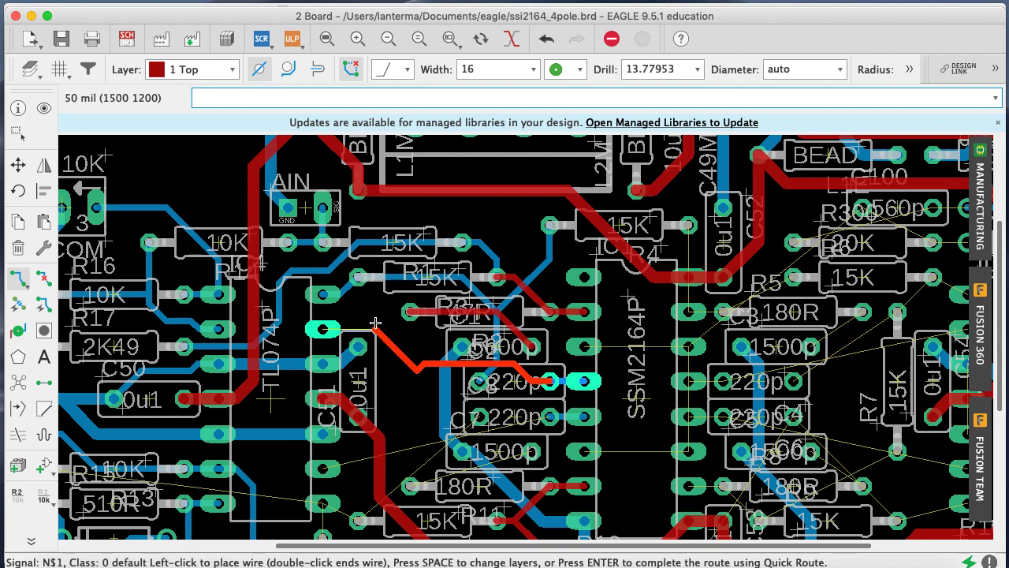
left_click(318, 324)
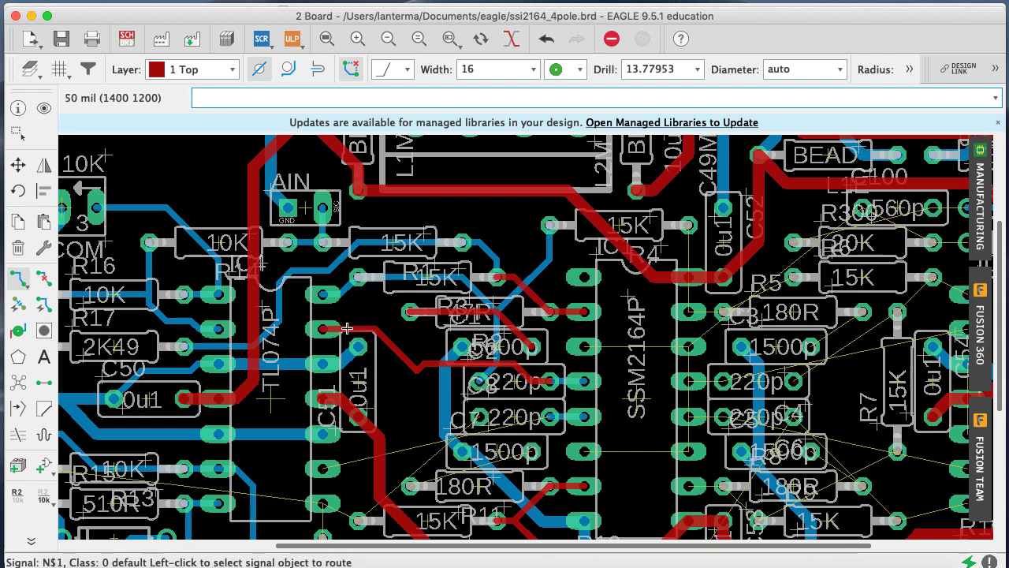
key("super+s")
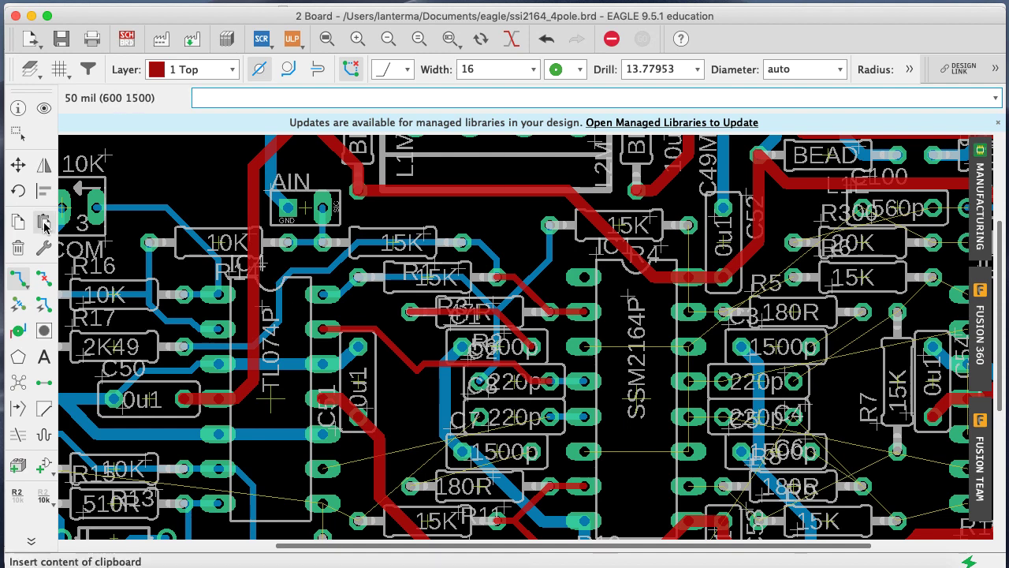
Move the N$1 trace's corner beside the 0u1 capacitor up and left to line up with the horizontal segment
left_click(17, 164)
left_click(417, 367)
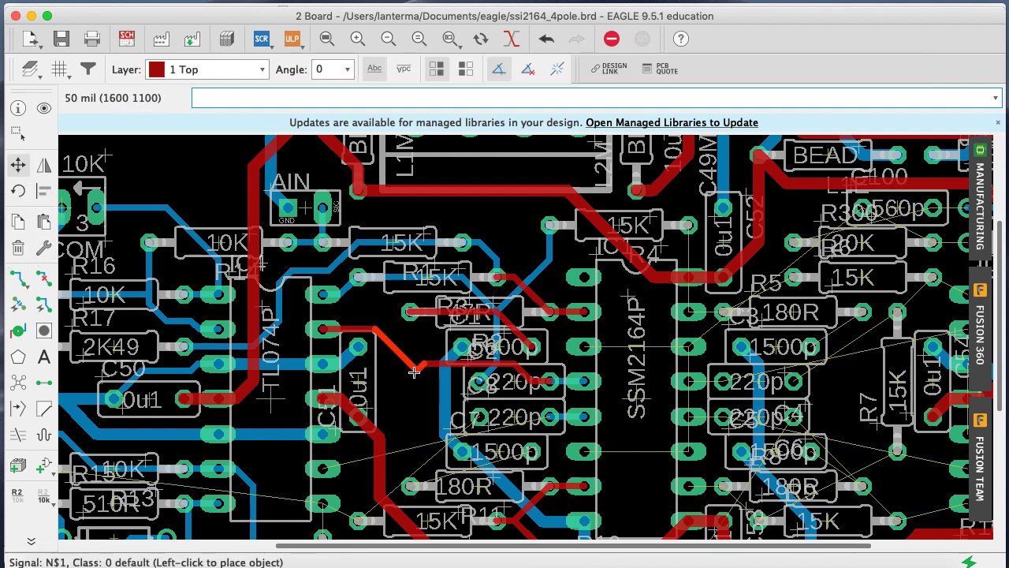
left_click(404, 363)
Rip up the horizontal N$1 segment between the corner beside the 0u1 capacitor and the 220p capacitor's wire
type("ra")
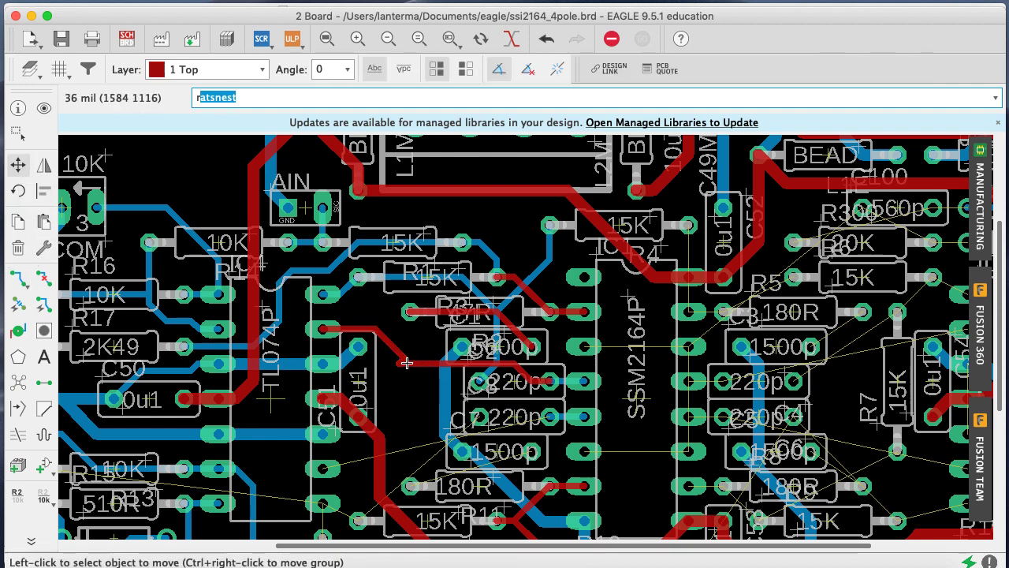
type("ripup")
key("Return")
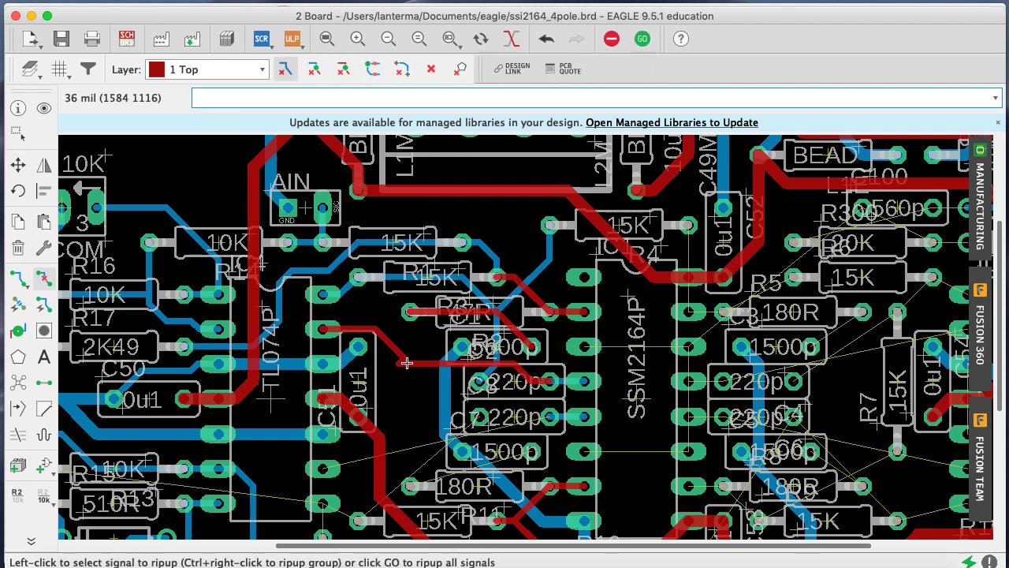
left_click(402, 364)
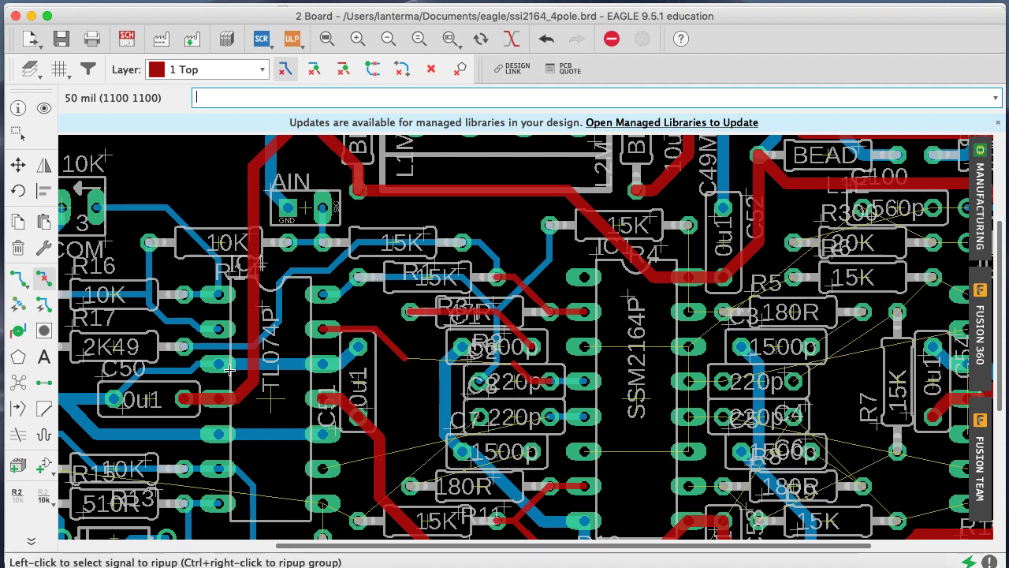
Reroute N$1 with a 16 mil top-layer wire from the 220p capacitor's trace end diagonally up and across to the TL074P pin's horizontal trace
left_click(17, 278)
left_click(519, 361)
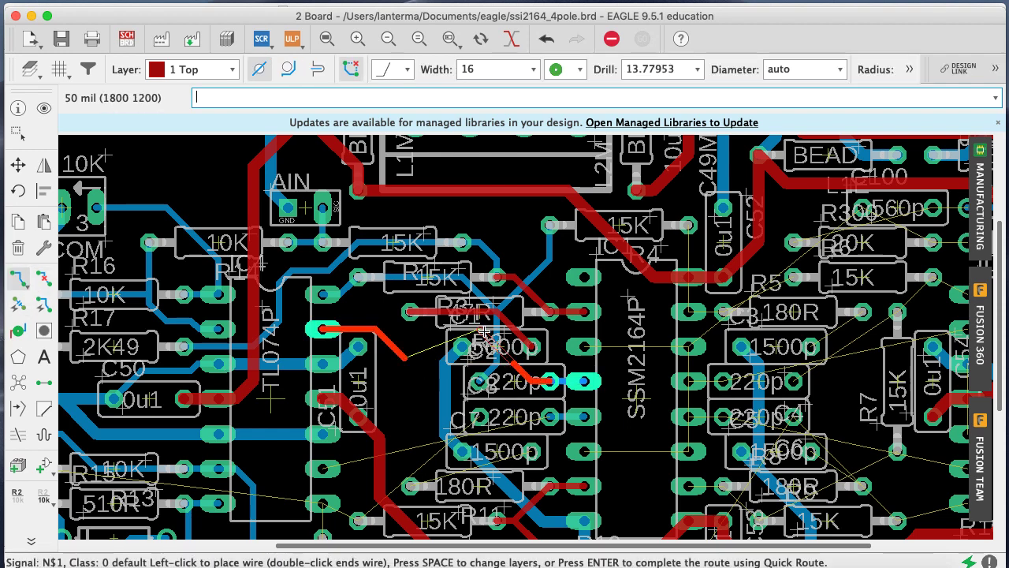
left_click(376, 329)
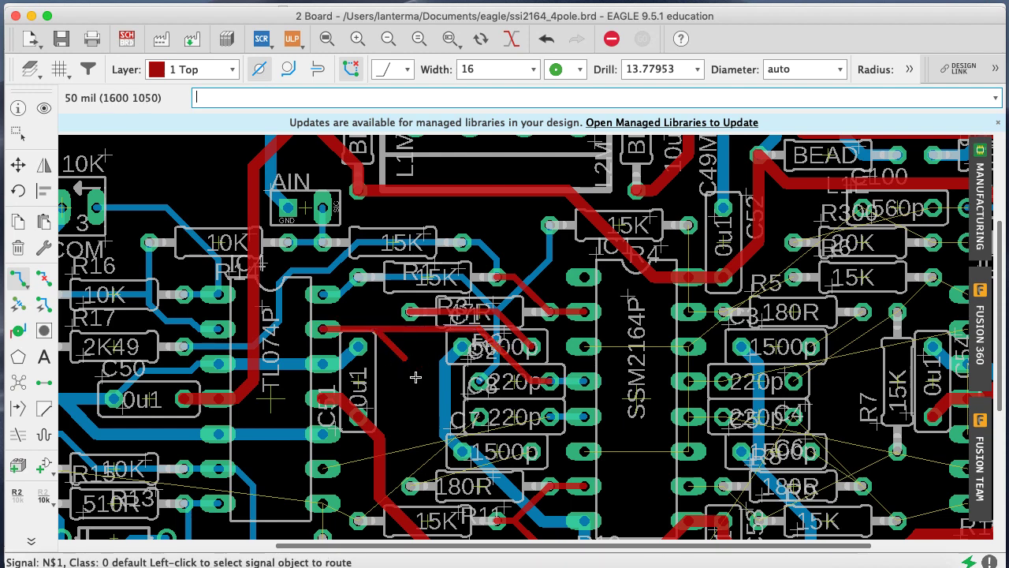
Rip up the leftover diagonal N$1 stub beside the 0u1 capacitor
type("ripup")
key("Return")
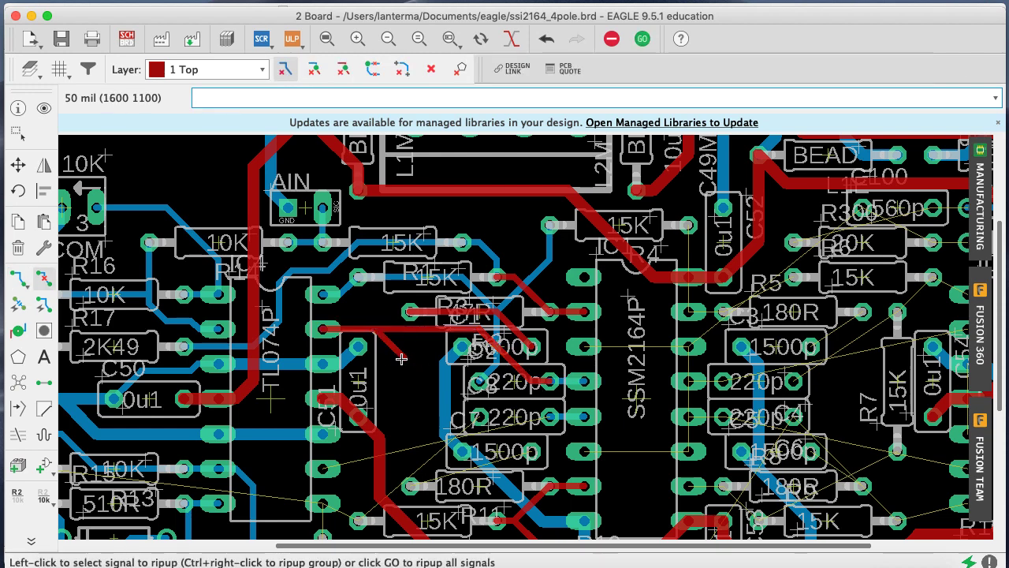
Save the board and start routing airwires on layer 16 Bottom
key("super+s")
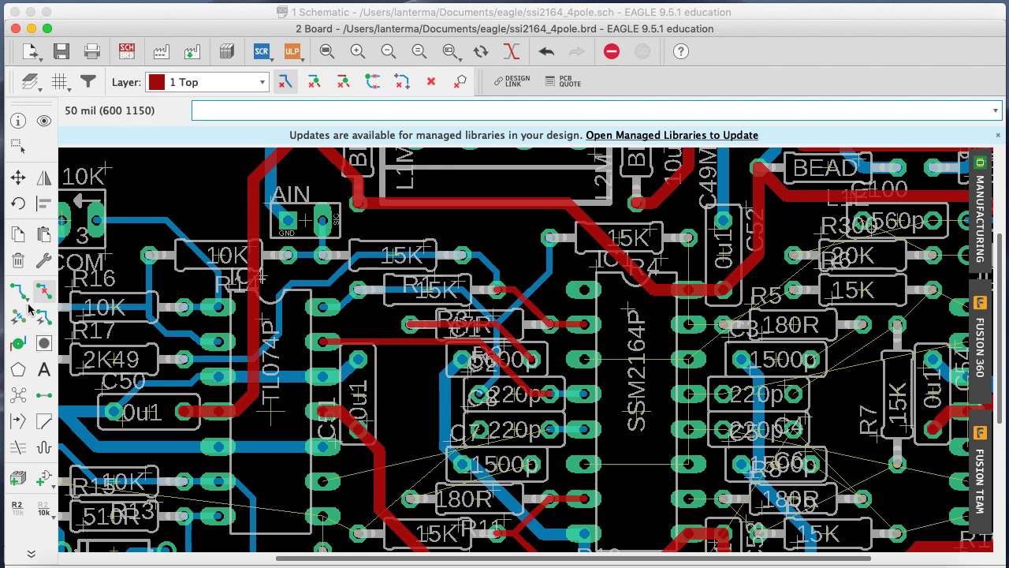
left_click(211, 82)
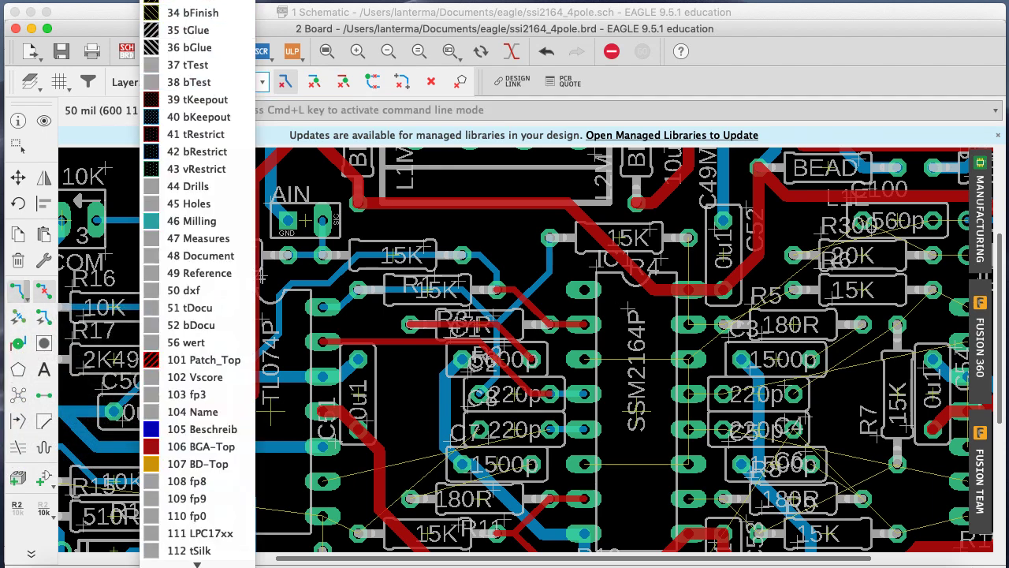
left_click(189, 2)
left_click(22, 294)
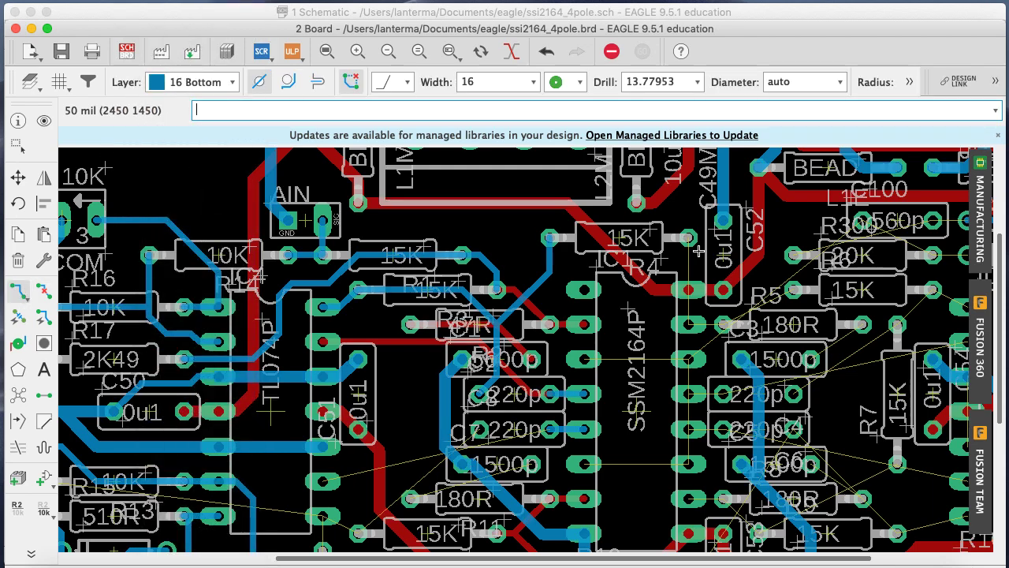
left_click(694, 257)
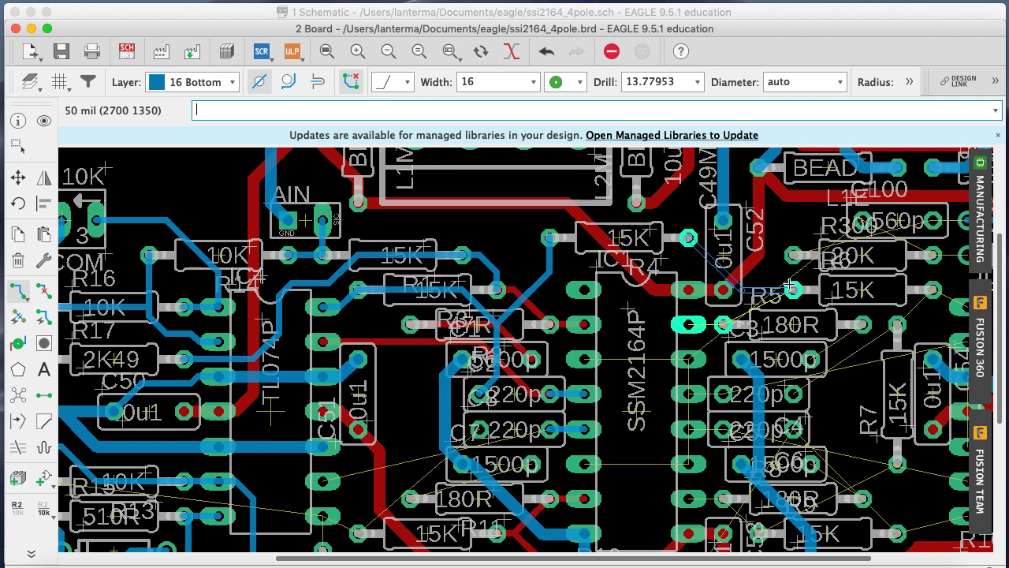
left_click(741, 260)
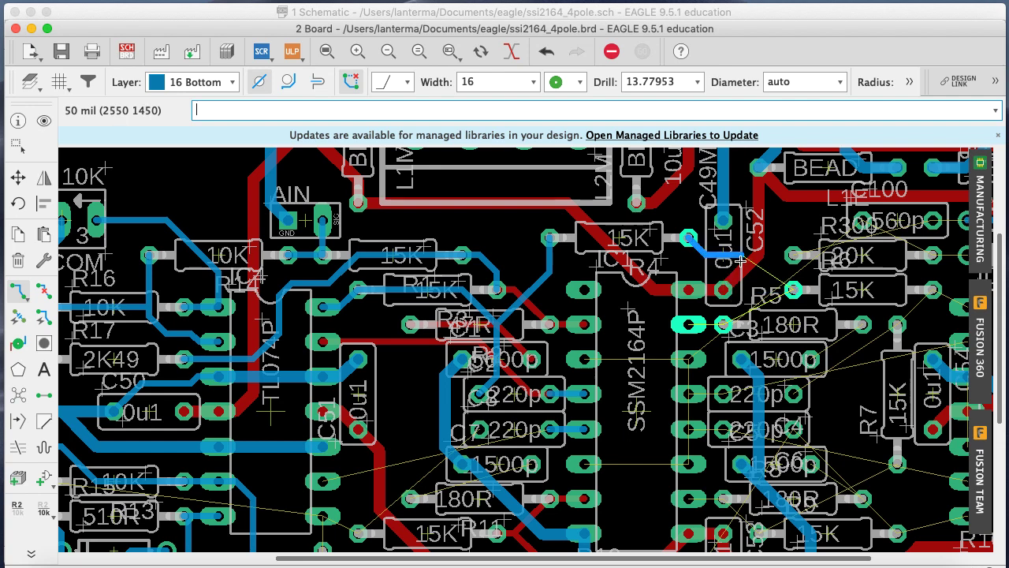
key("super+z")
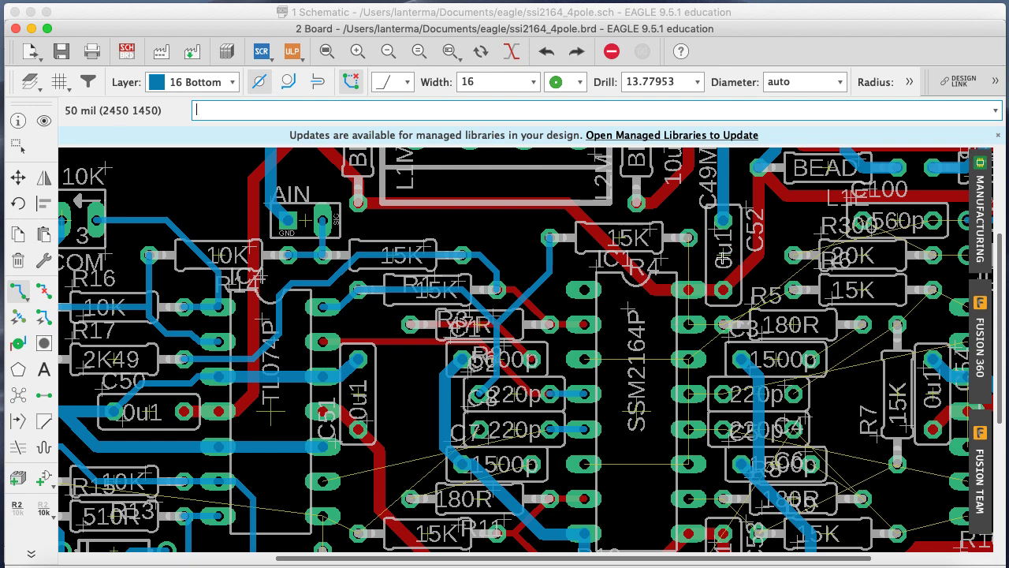
Route bottom-layer traces from R4 via the SSM2164P's second-row pin to the 180R and 15K resistors, and from its third-row pin to the 560p capacitor
left_click(689, 238)
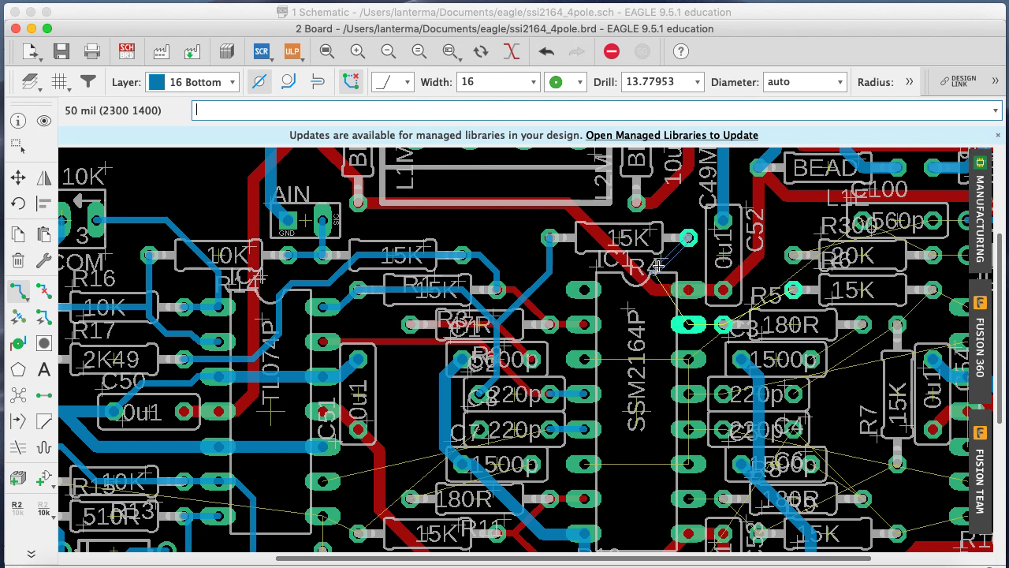
left_click(722, 326)
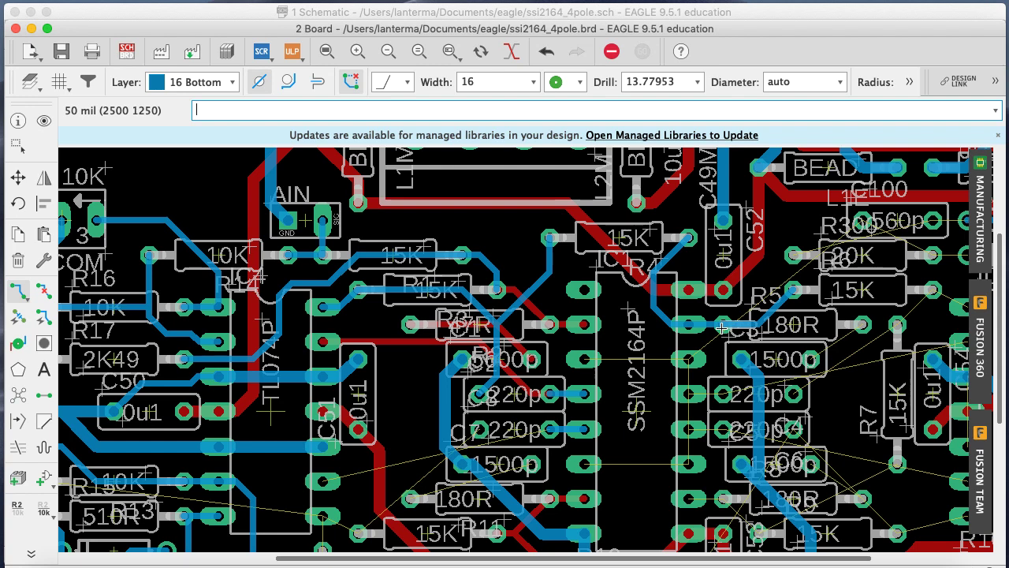
left_click(688, 359)
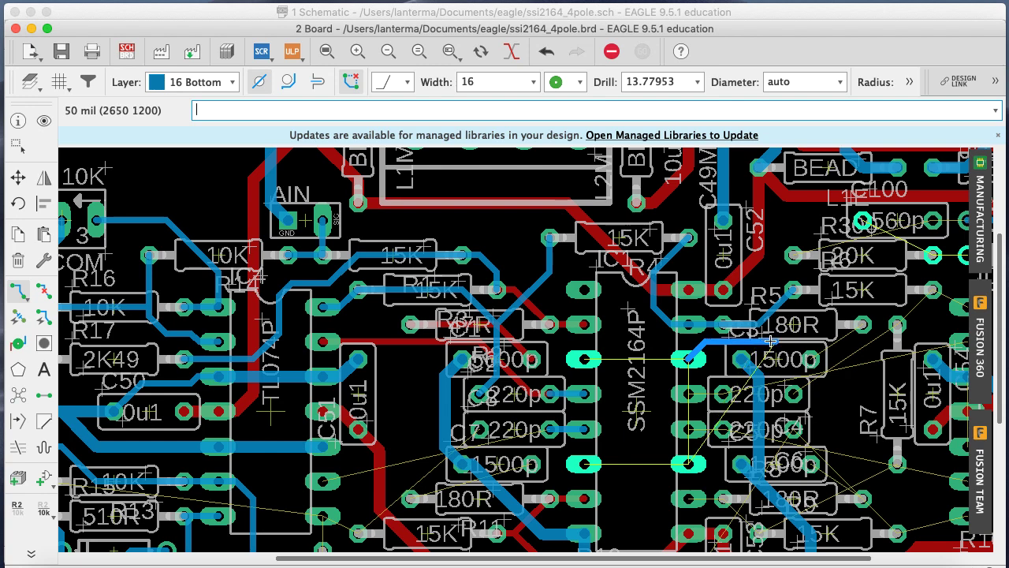
left_click(778, 336)
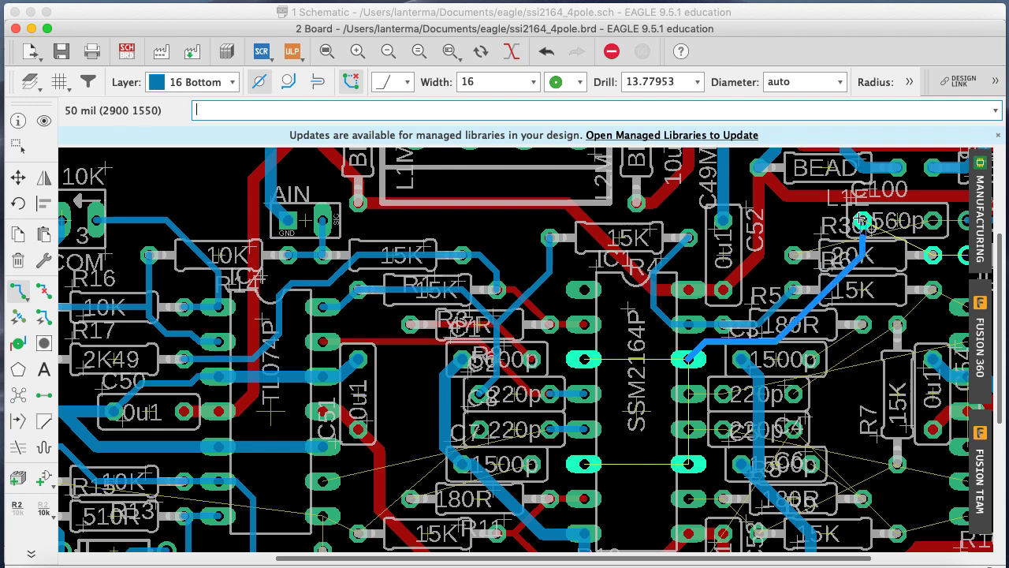
left_click(862, 221)
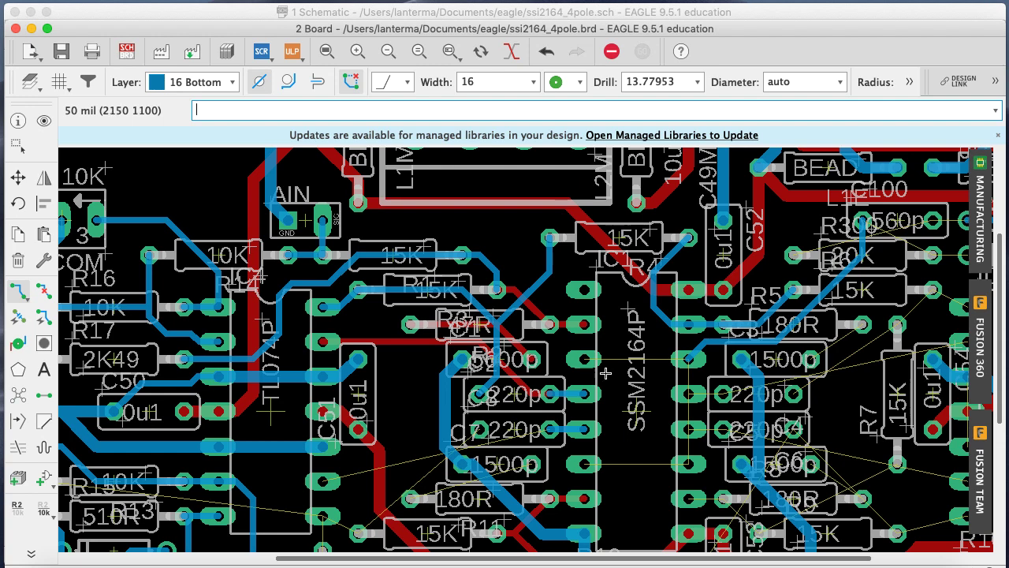
Route straight bottom traces across the SSM2164P between its third-row and sixth-row pins, and join its fourth-row pin to the adjacent 220p capacitor
left_click(603, 362)
left_click(689, 359)
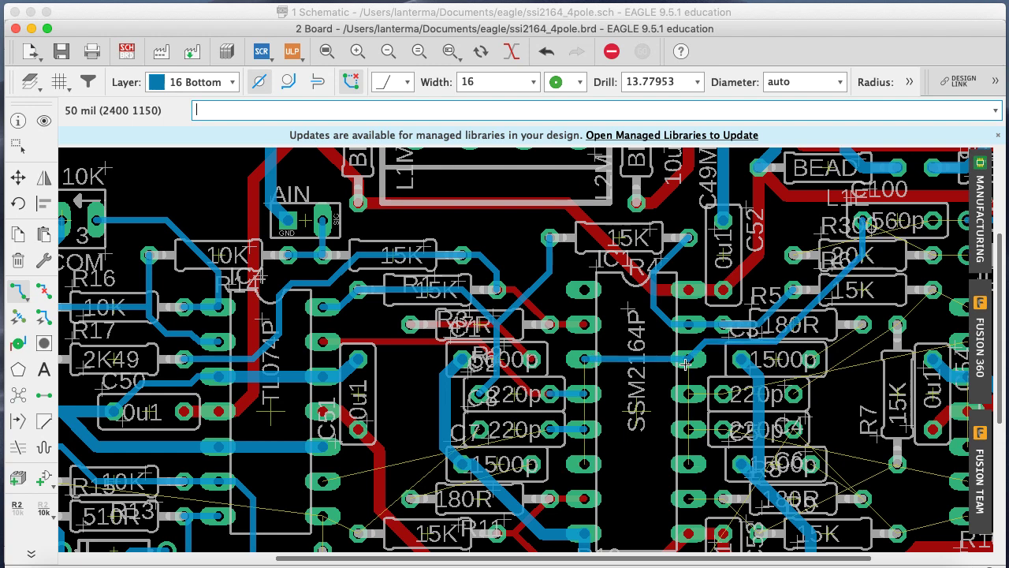
left_click(584, 464)
left_click(689, 464)
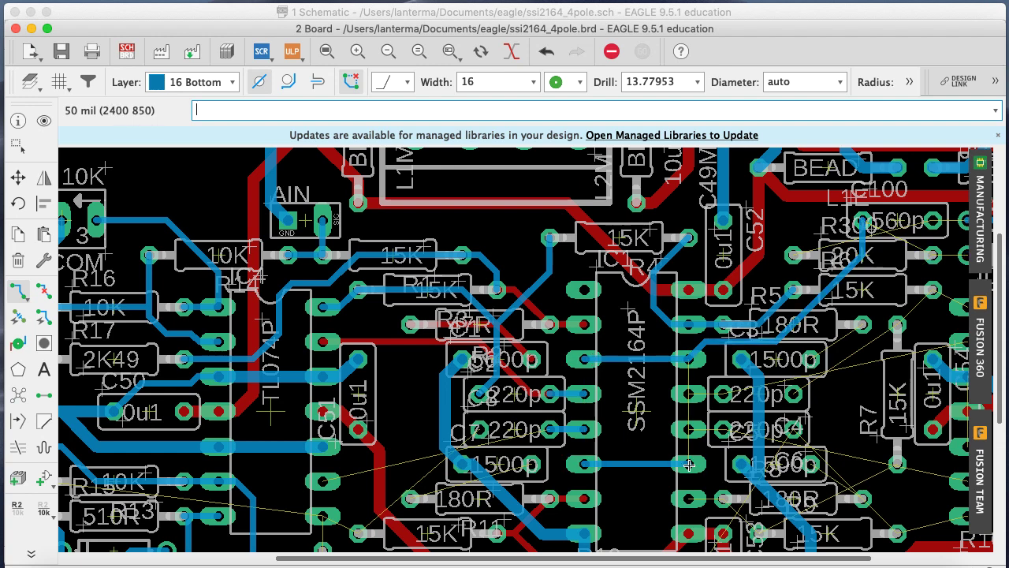
left_click(687, 392)
left_click(719, 392)
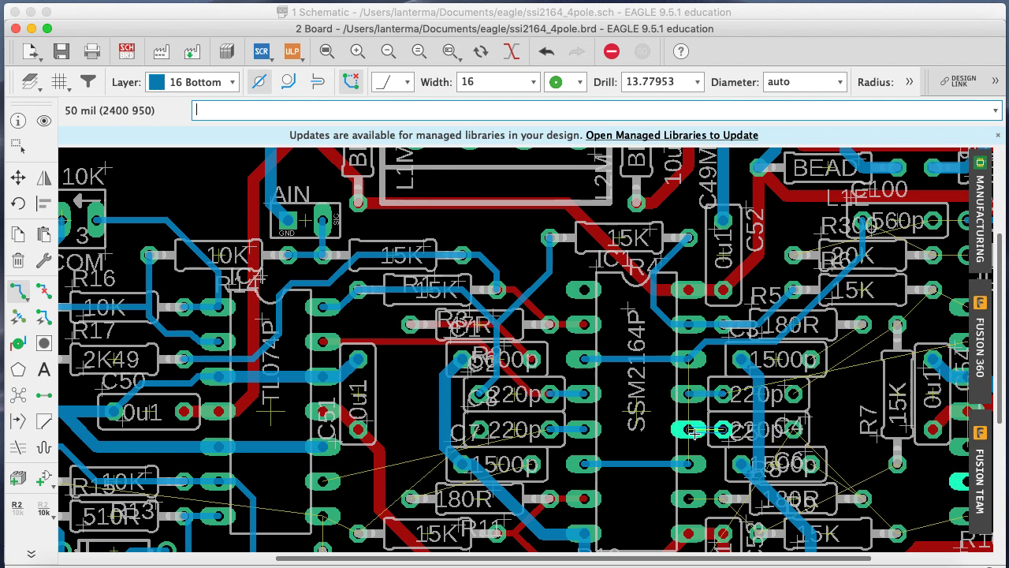
Rip up the straight bottom trace between the SSM2164P's two third-row pins
left_click(688, 365)
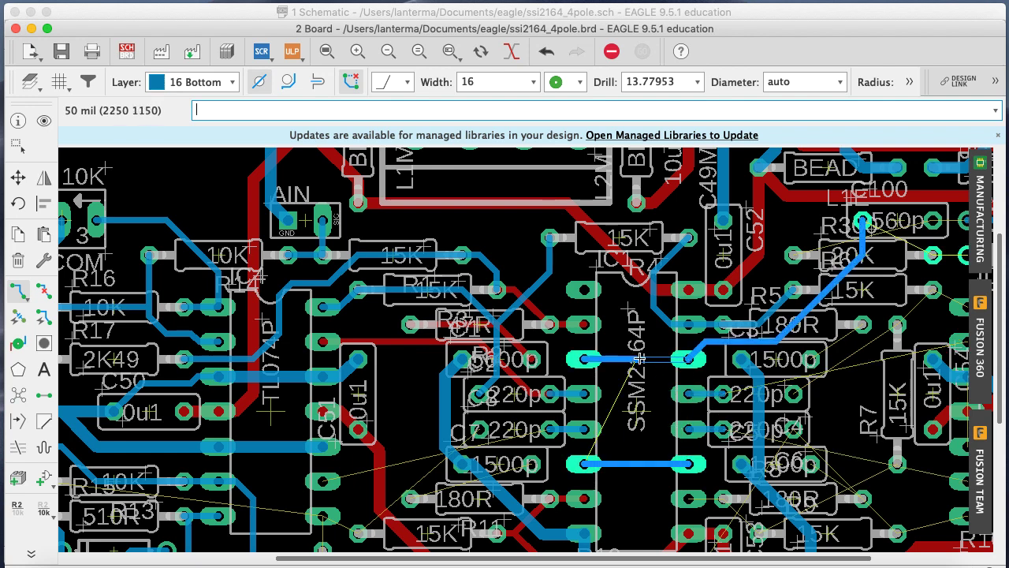
key("Escape")
left_click(691, 392)
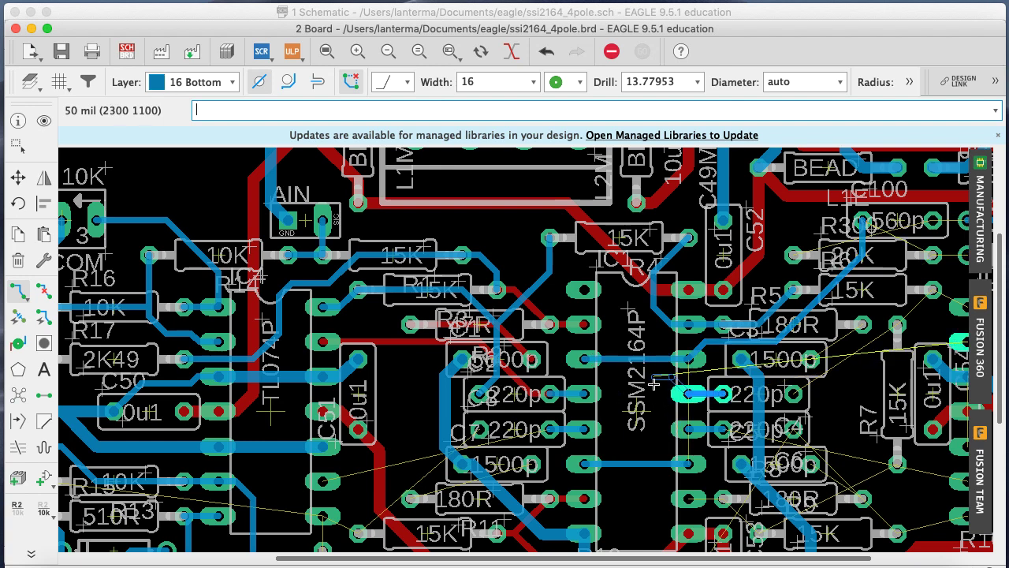
key("Escape")
type("riu")
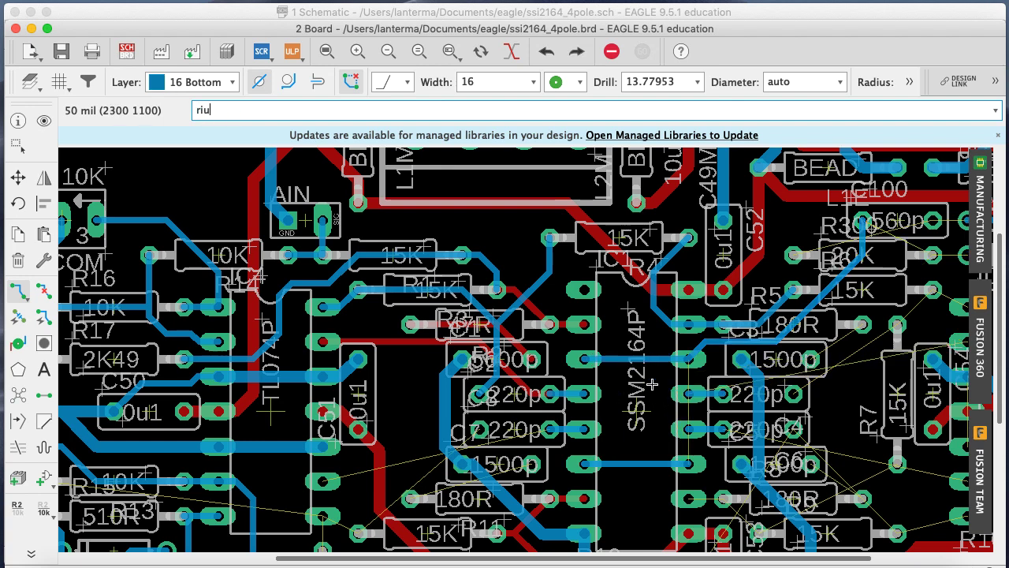
type("ipup")
key("Return")
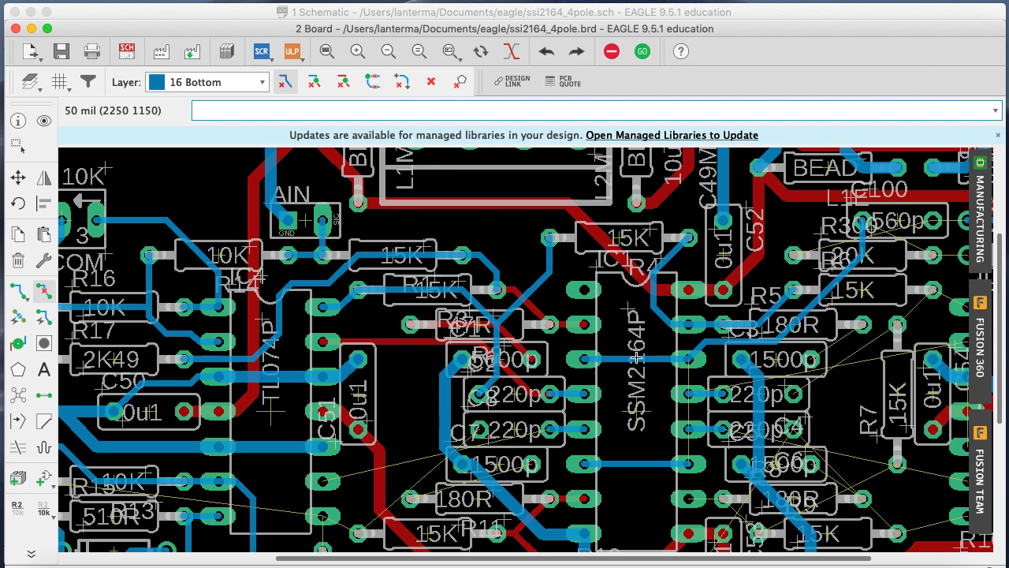
Route a bottom trace beneath the SSM2164P from its right third-row pin down to its left sixth-row pin
left_click(17, 292)
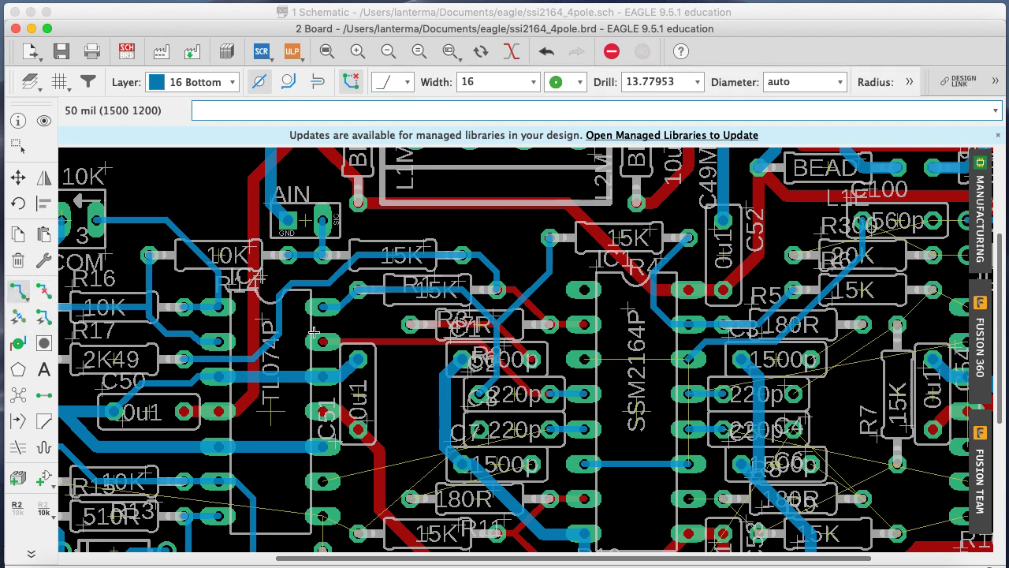
left_click(667, 361)
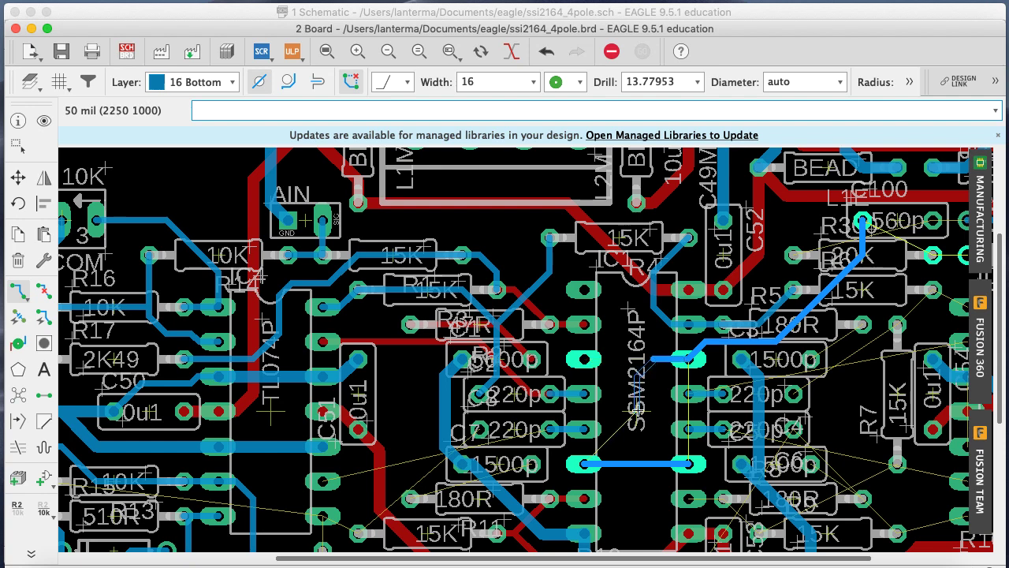
left_click(636, 430)
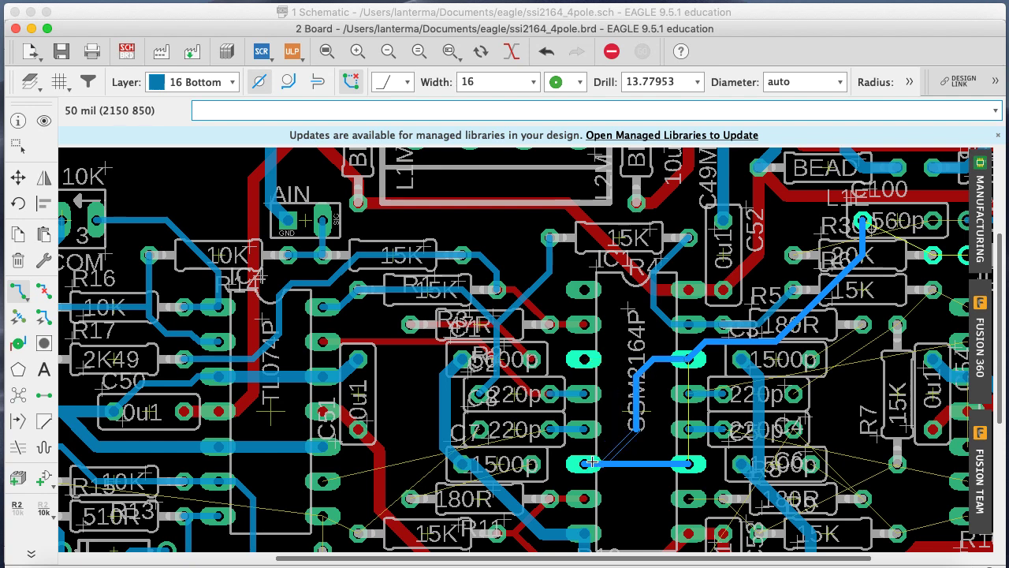
left_click(587, 464)
Rip up the straight bottom trace between the SSM2164P's two sixth-row pins
type("ripup")
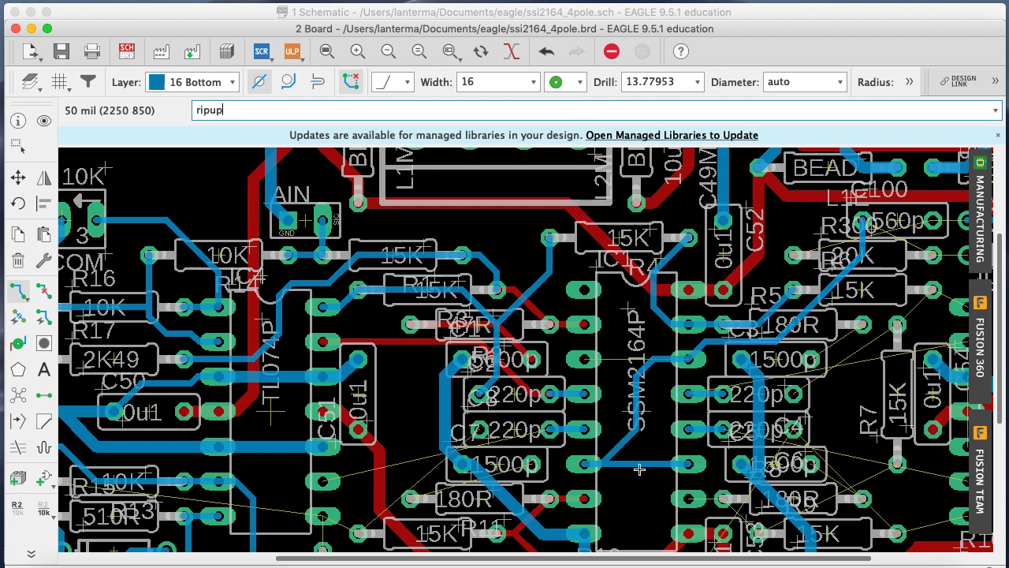
key("Return")
left_click(640, 464)
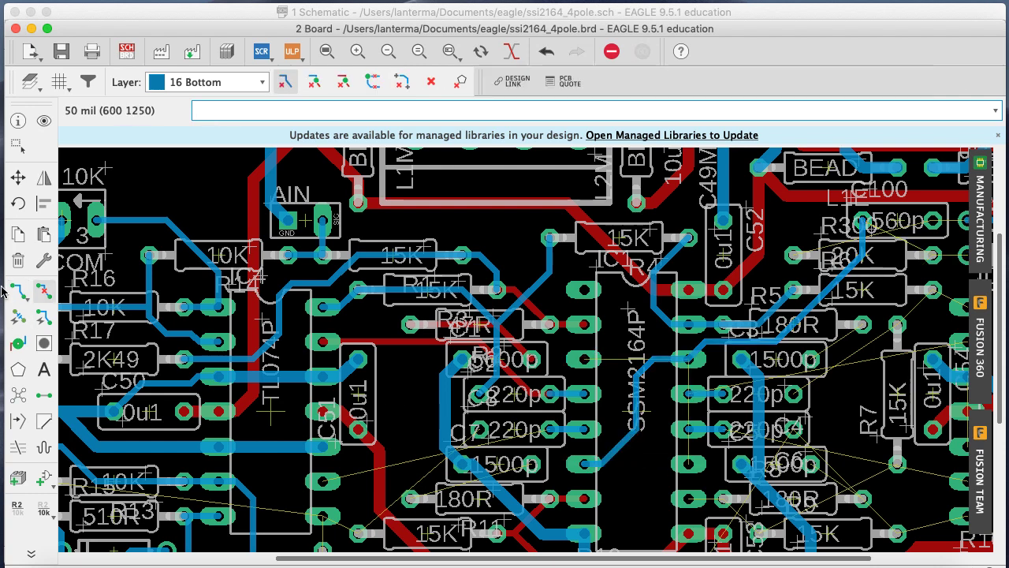
Route the SSM2164P's right sixth-row pin to the central trace bend and its left third-row pin across to the opposite pin
left_click(18, 292)
left_click(690, 457)
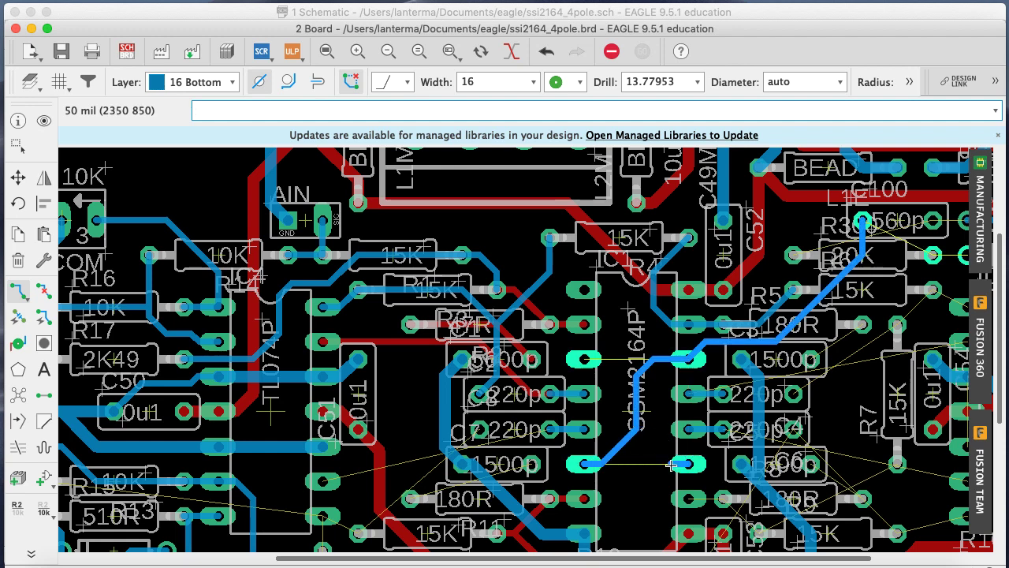
left_click(636, 428)
left_click(608, 360)
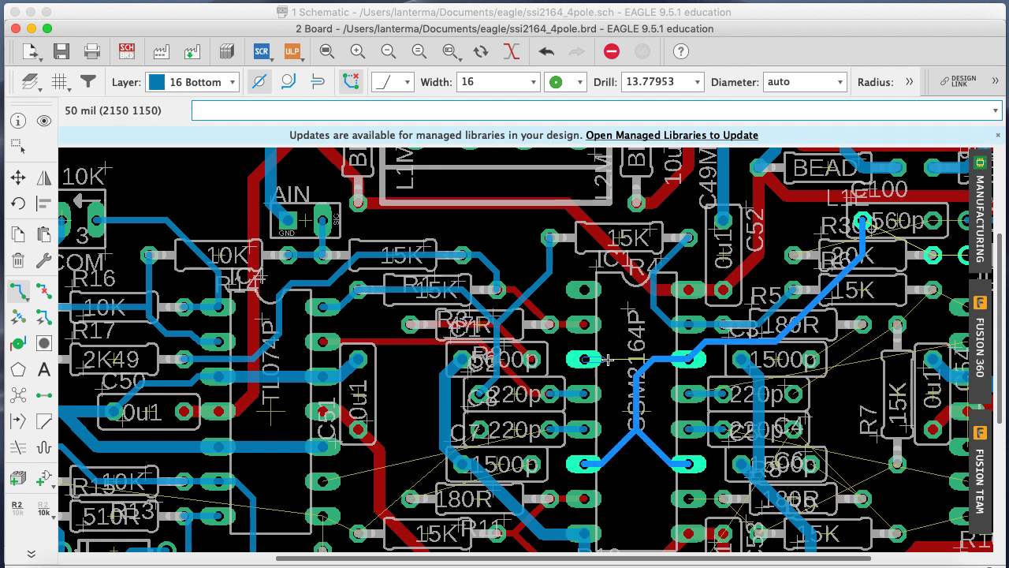
left_click(691, 359)
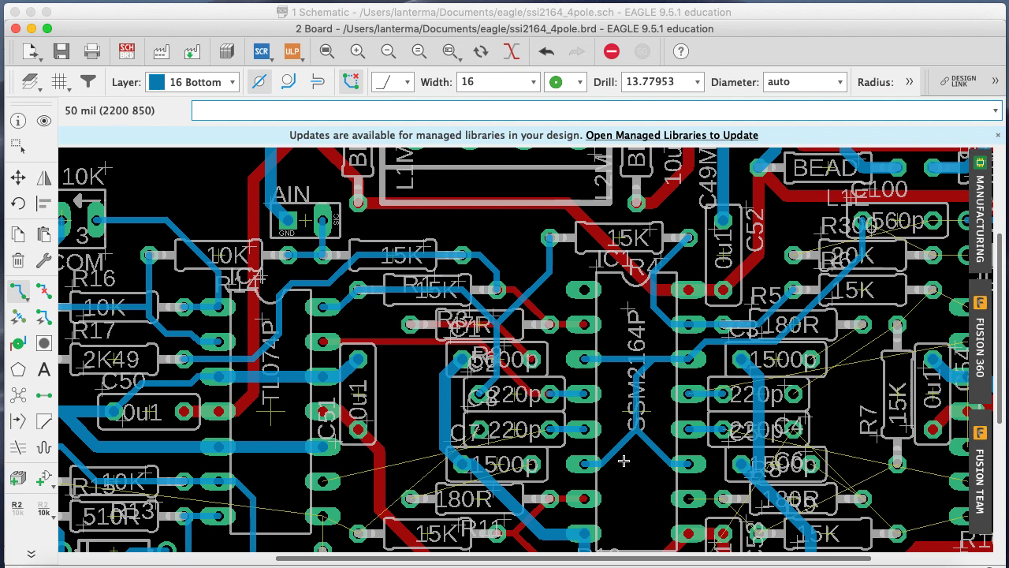
Highlight the net joining the SSM2164P's third-row and sixth-row pins to inspect its remaining connections
key("Return")
left_click(629, 433)
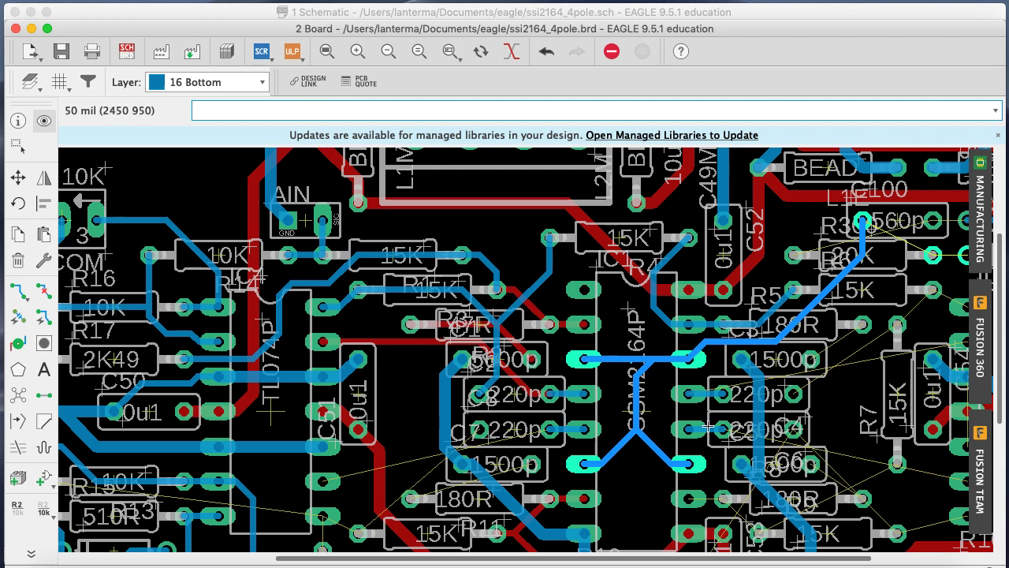
scroll(741, 323, "right", 5)
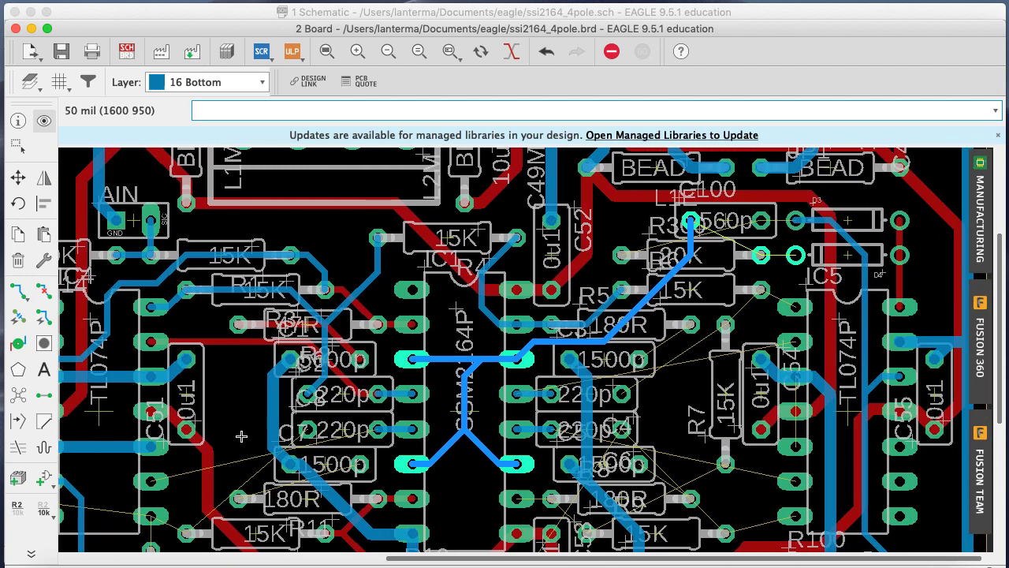
Route bottom traces joining D4 to the 20K resistor and the 560p capacitor's net, and D3 to the capacitor's other pad
left_click(25, 298)
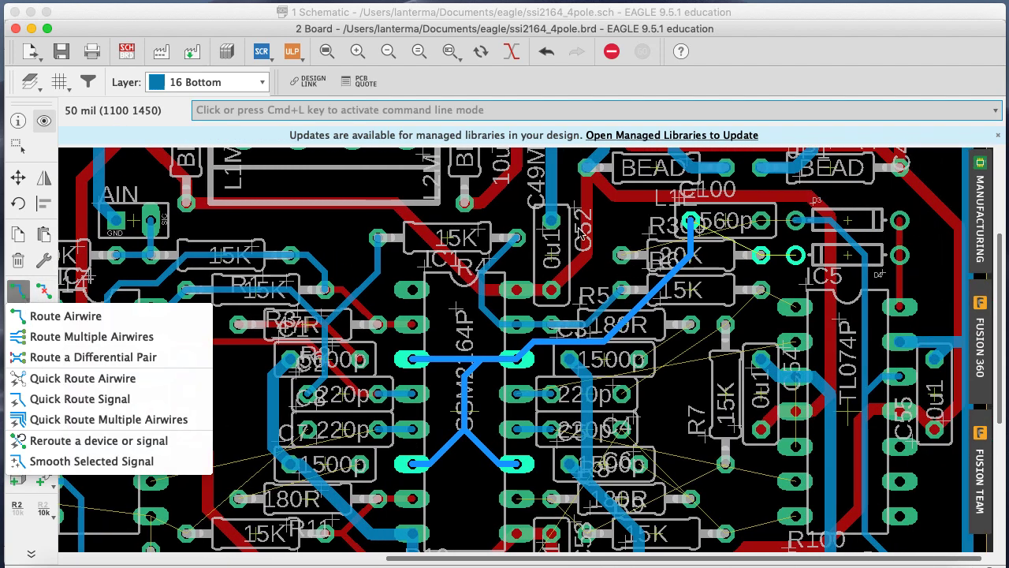
left_click(119, 316)
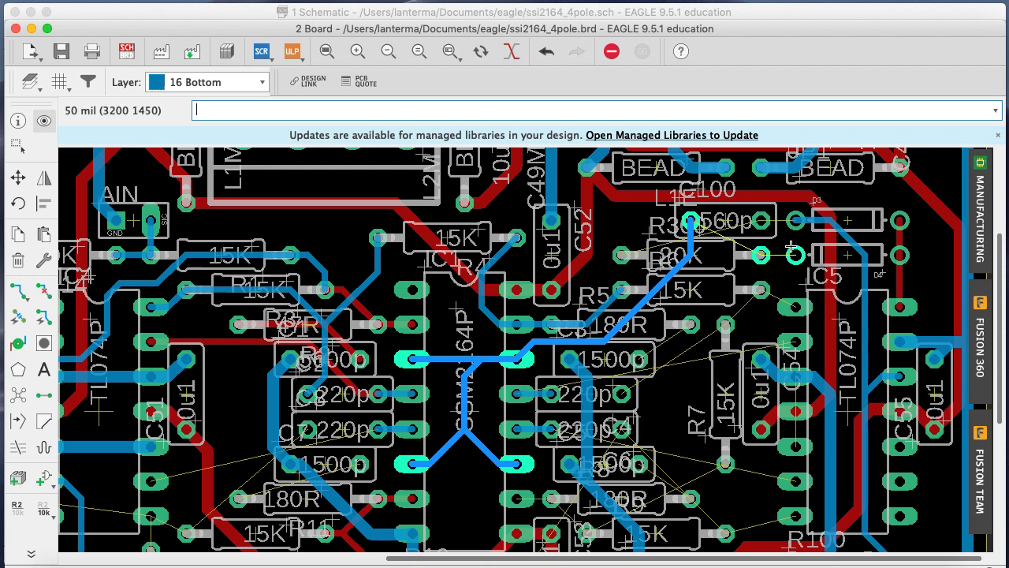
left_click(21, 297)
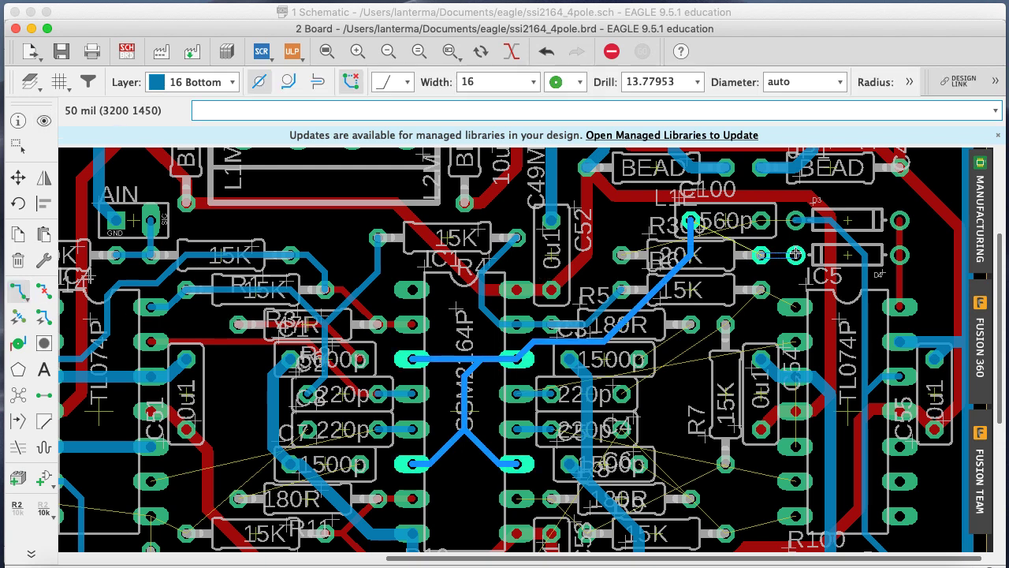
left_click(690, 220)
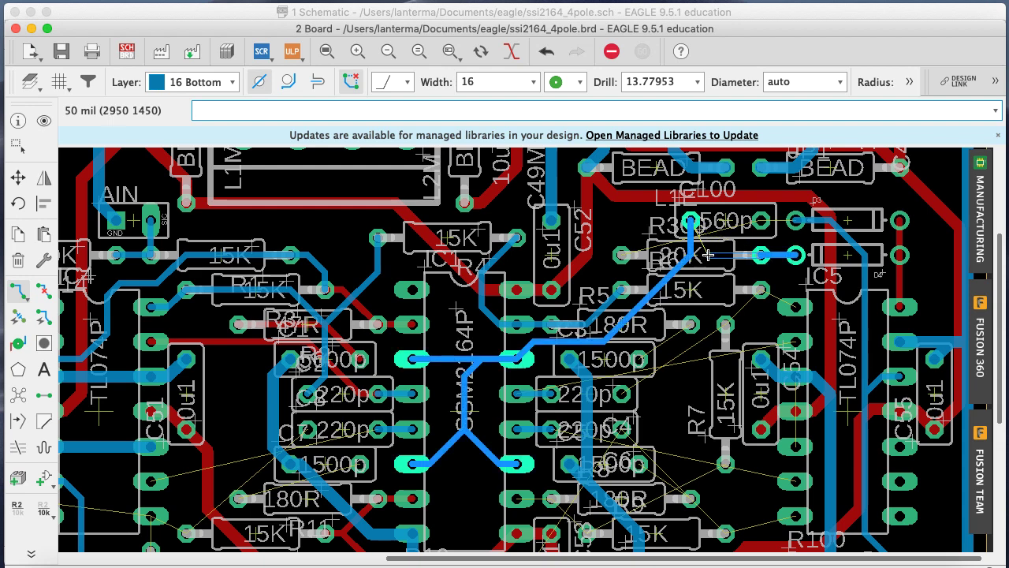
key("Escape")
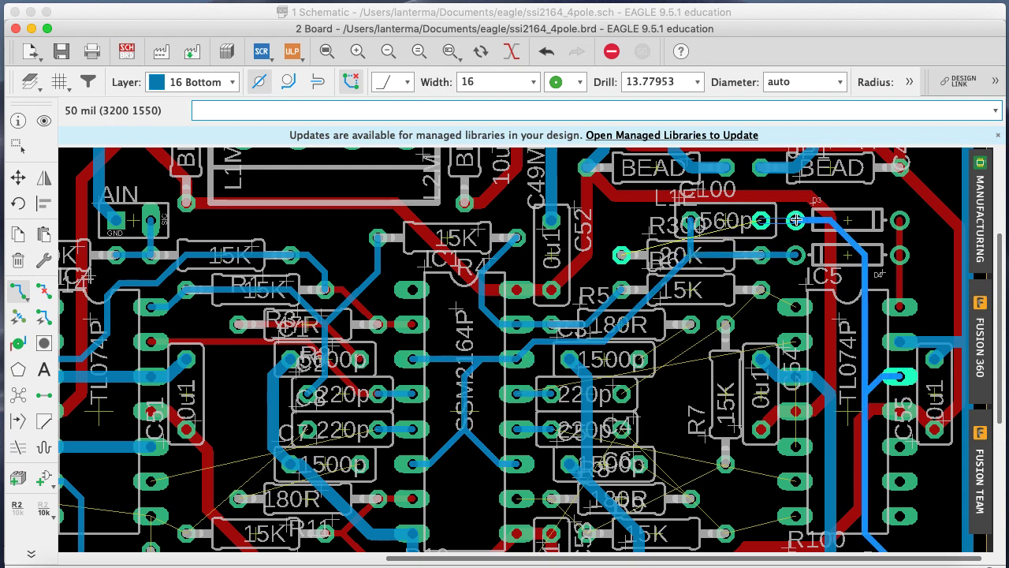
Route a top trace from the 20K resistor's left pad to the 560p capacitor's right pad
left_click(641, 246)
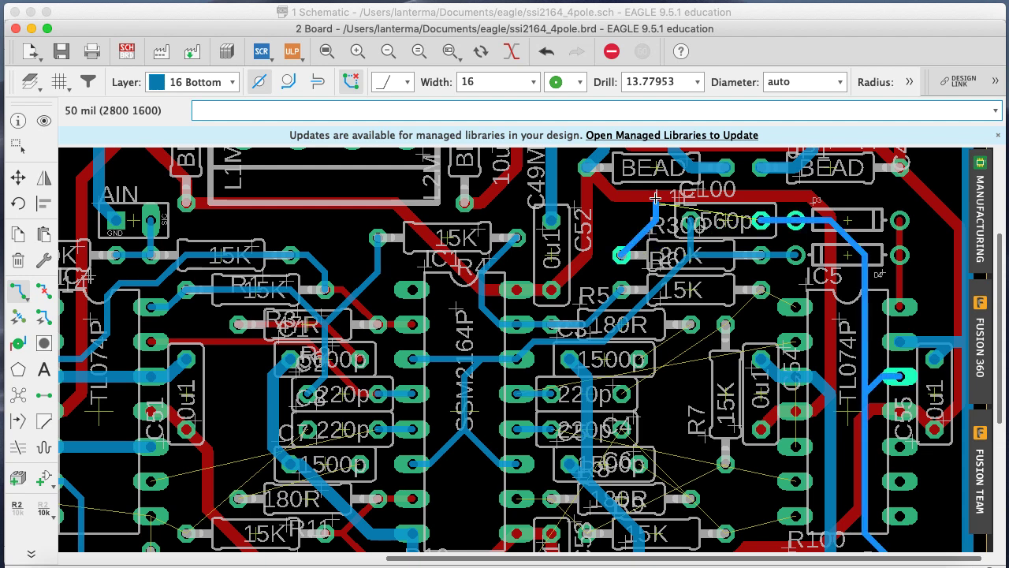
key("Escape")
left_click(189, 84)
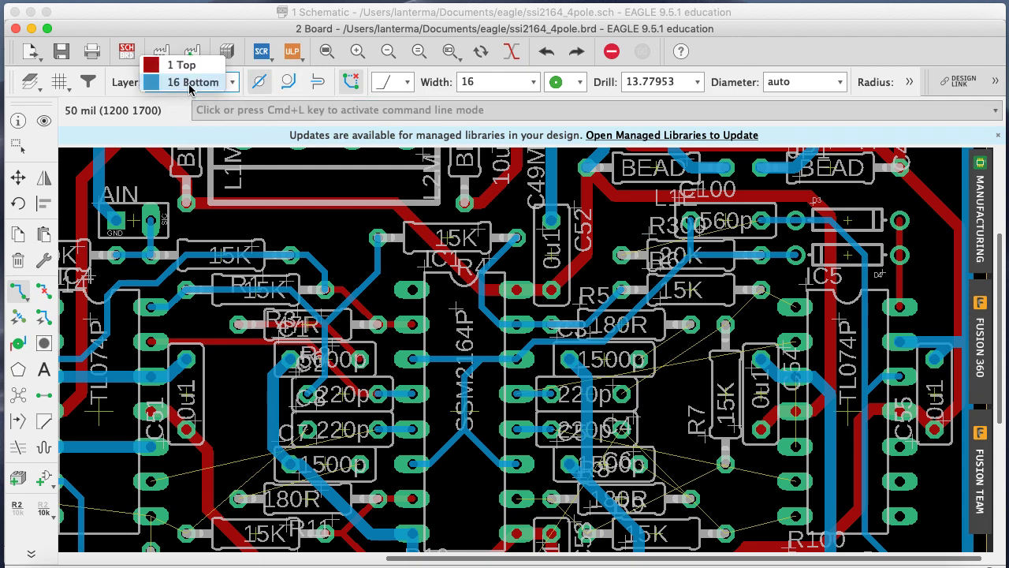
left_click(171, 65)
left_click(630, 243)
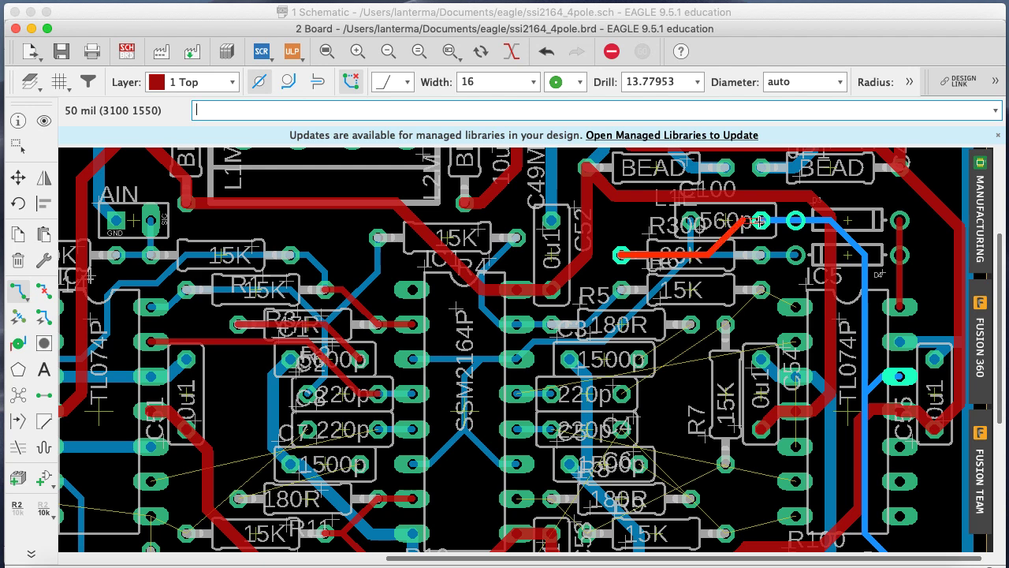
left_click(760, 221)
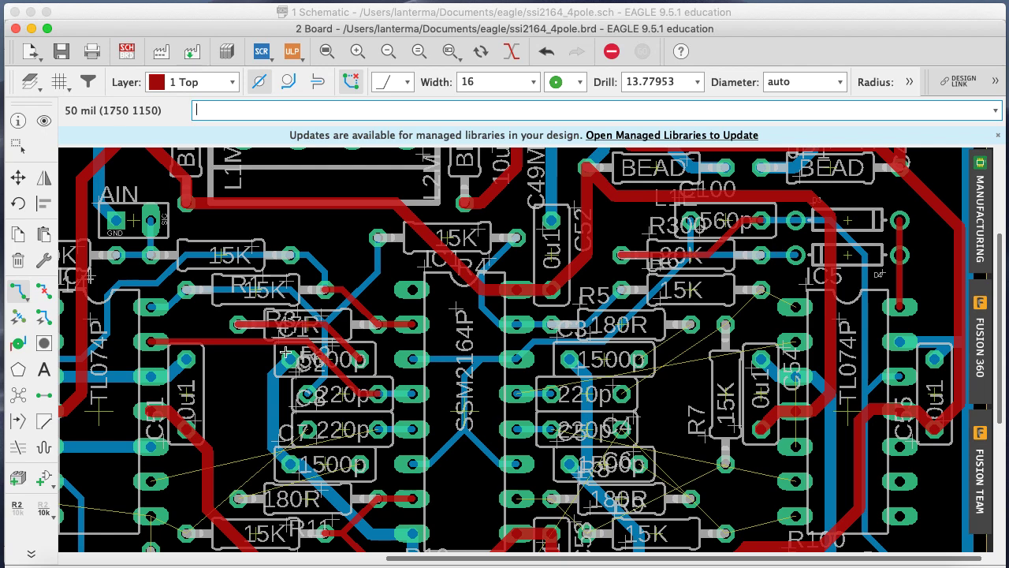
Change the short trace between the 560p capacitor's right pad and D3 to layer 1 Top
key("Return")
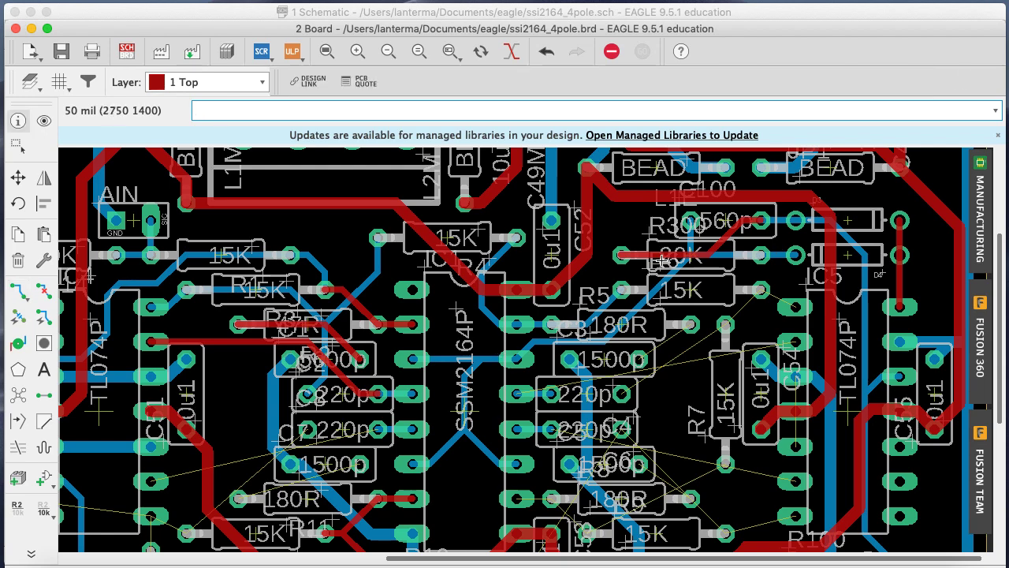
left_click(779, 222)
left_click(615, 235)
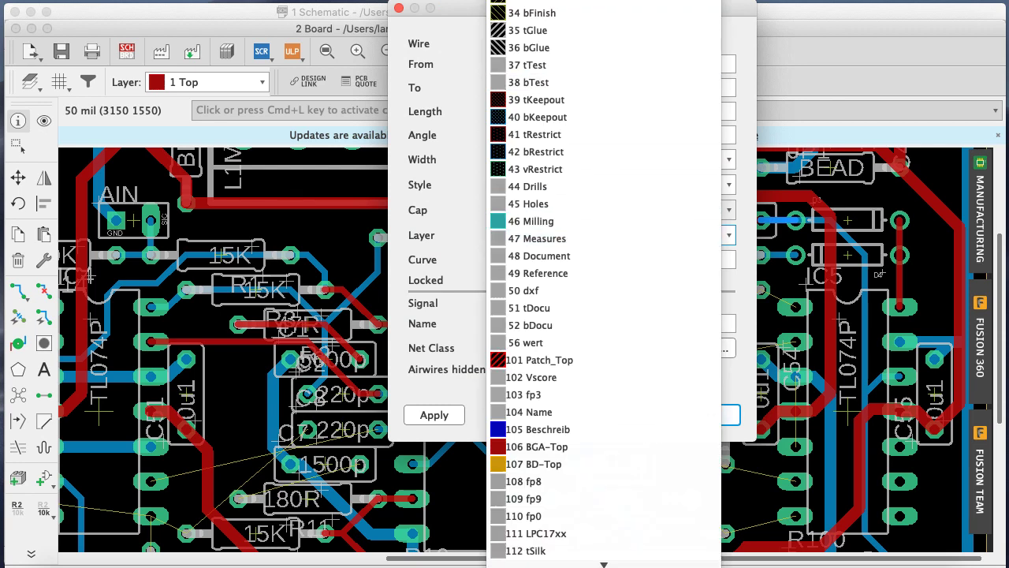
key("Return")
key("Return")
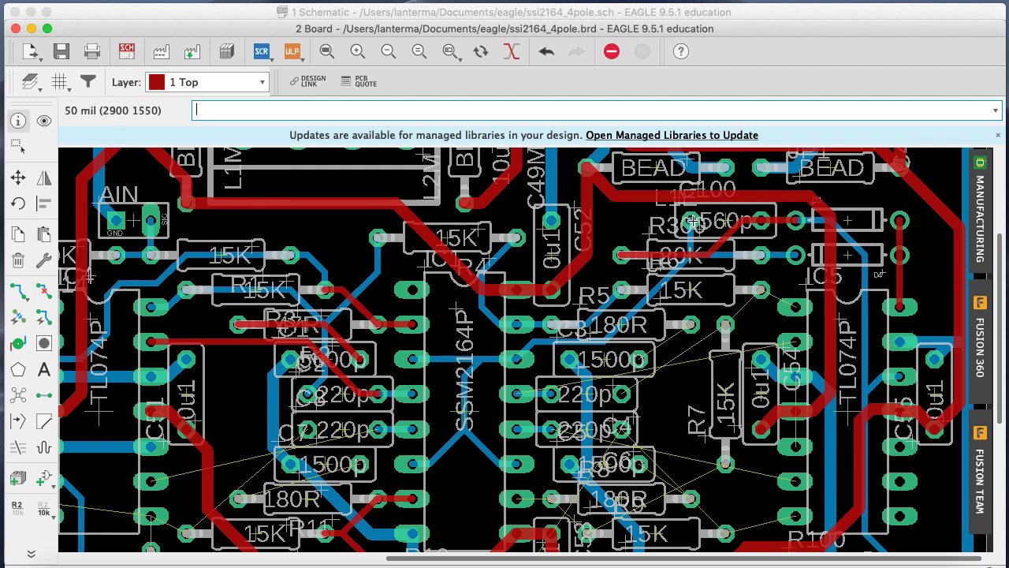
Set the active layer to 16 Bottom
left_click(25, 291)
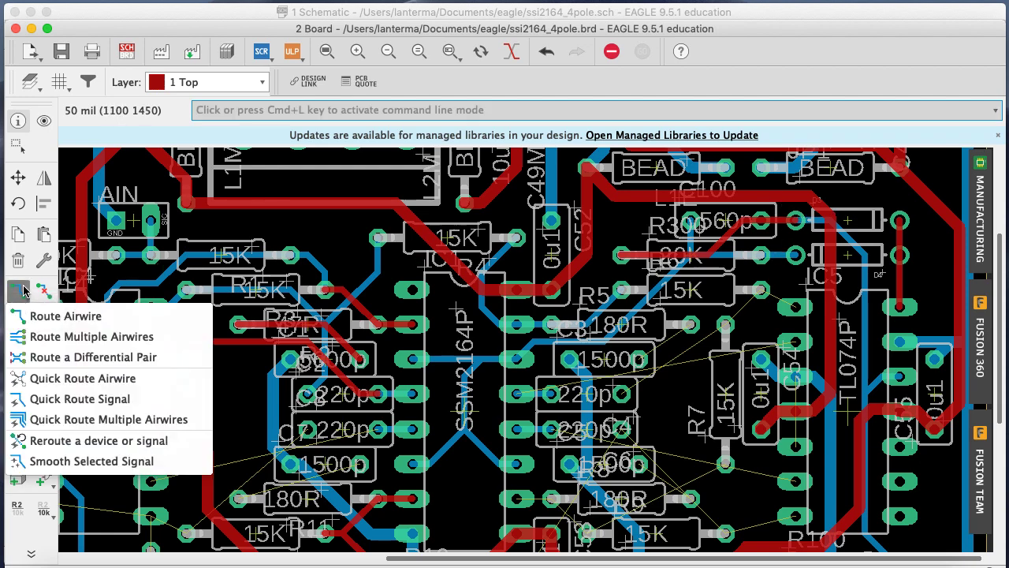
left_click(22, 294)
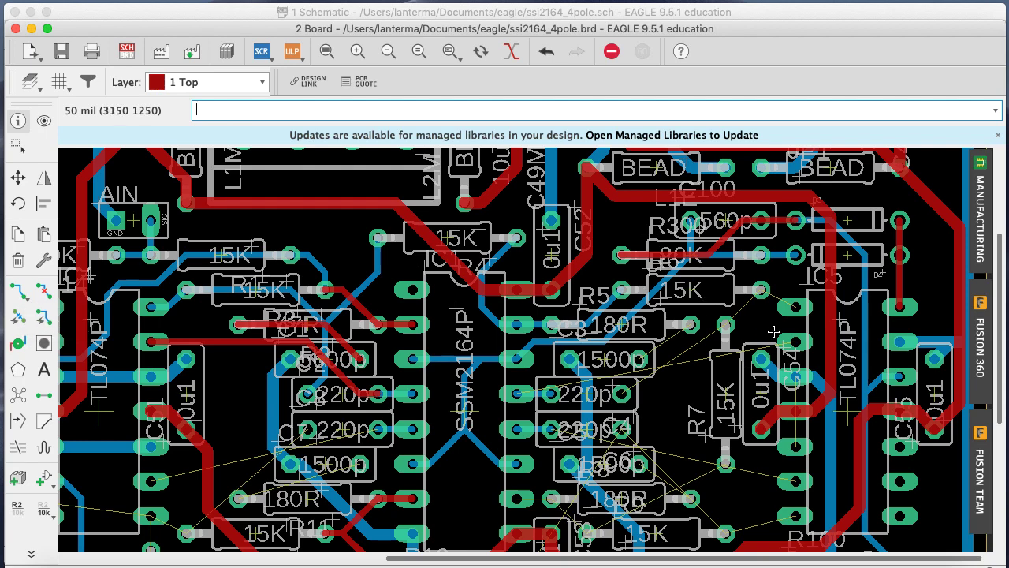
left_click(19, 292)
left_click(168, 85)
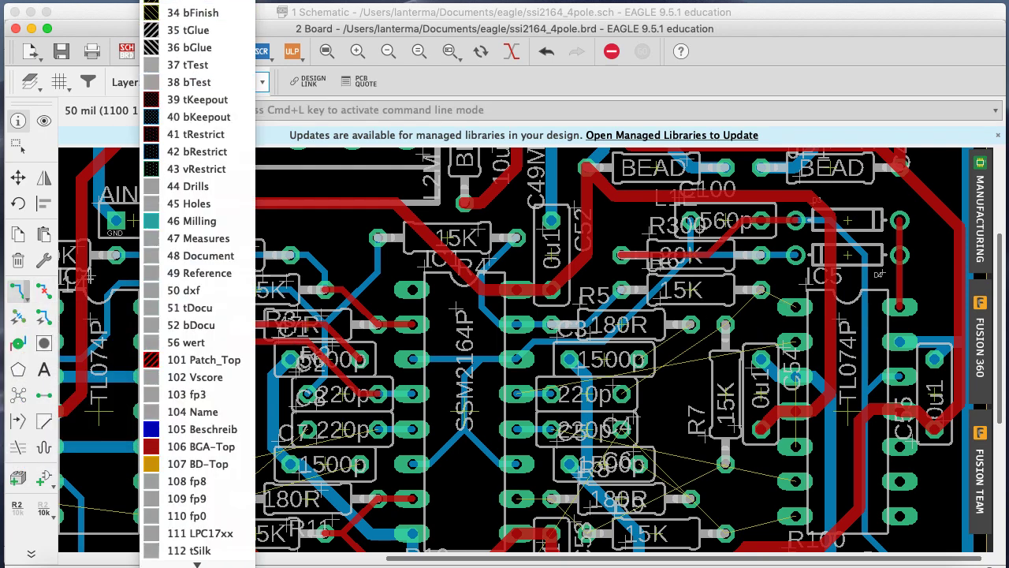
left_click(738, 188)
left_click(792, 302)
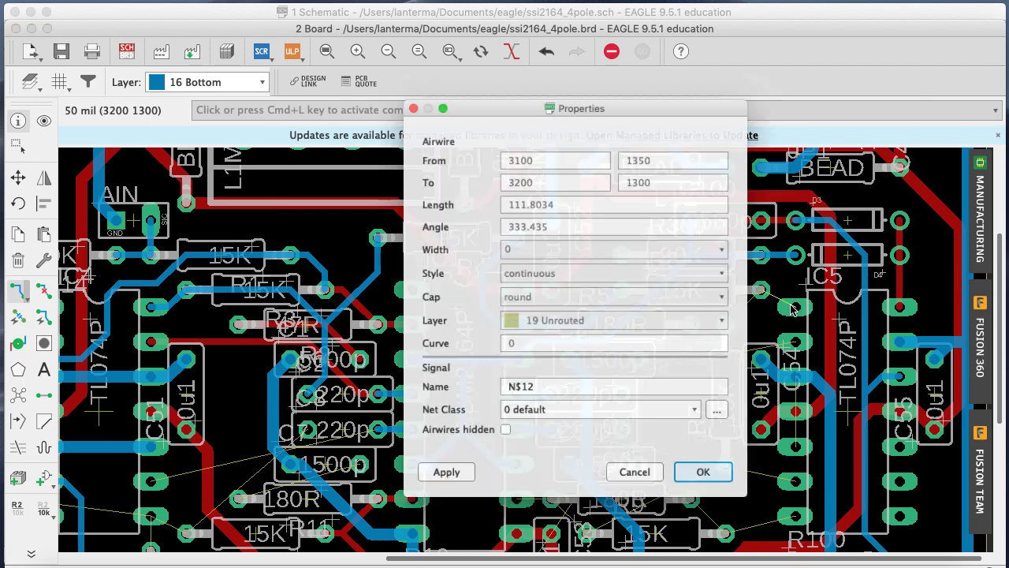
left_click(639, 484)
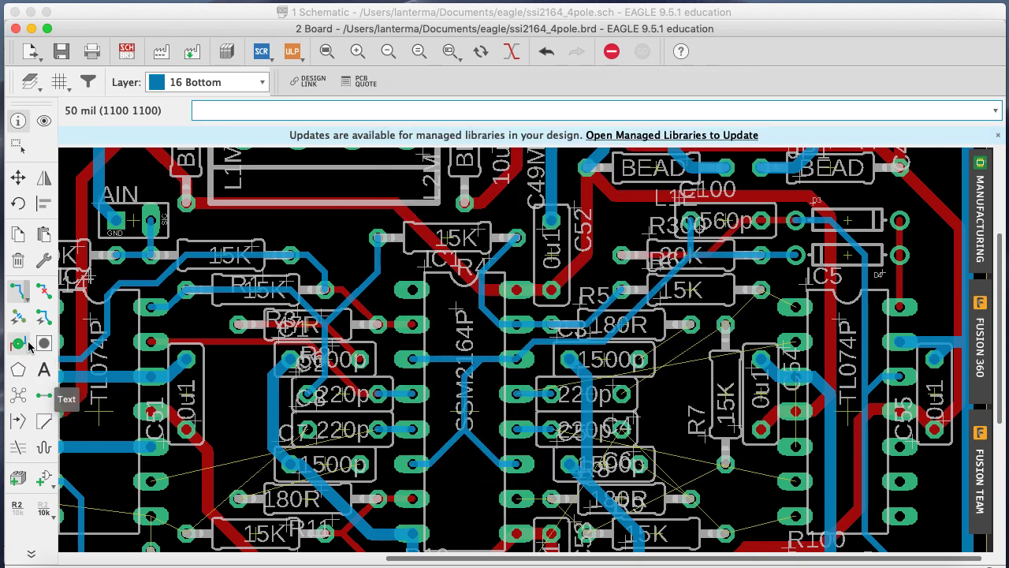
left_click(16, 296)
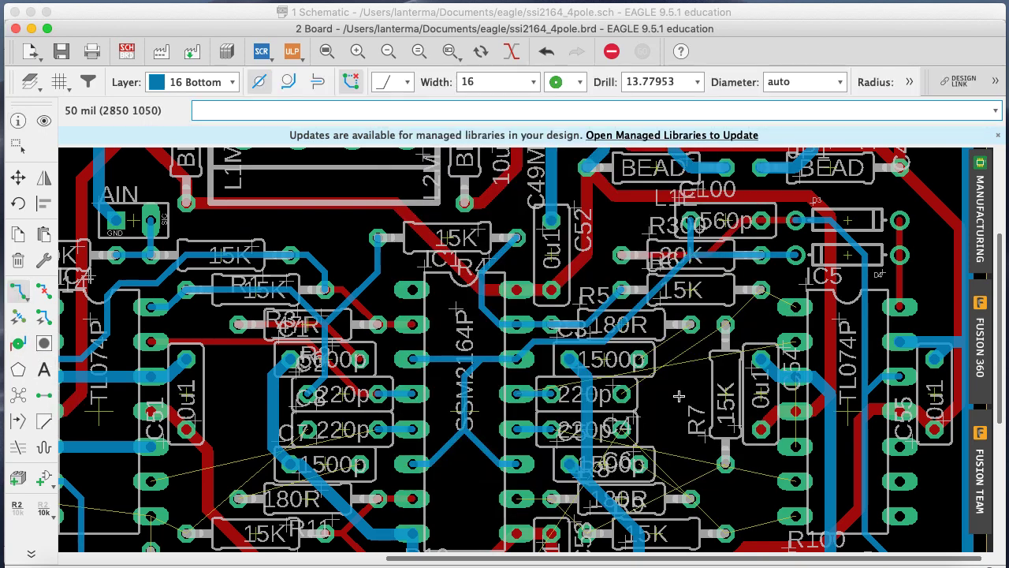
left_click(731, 314)
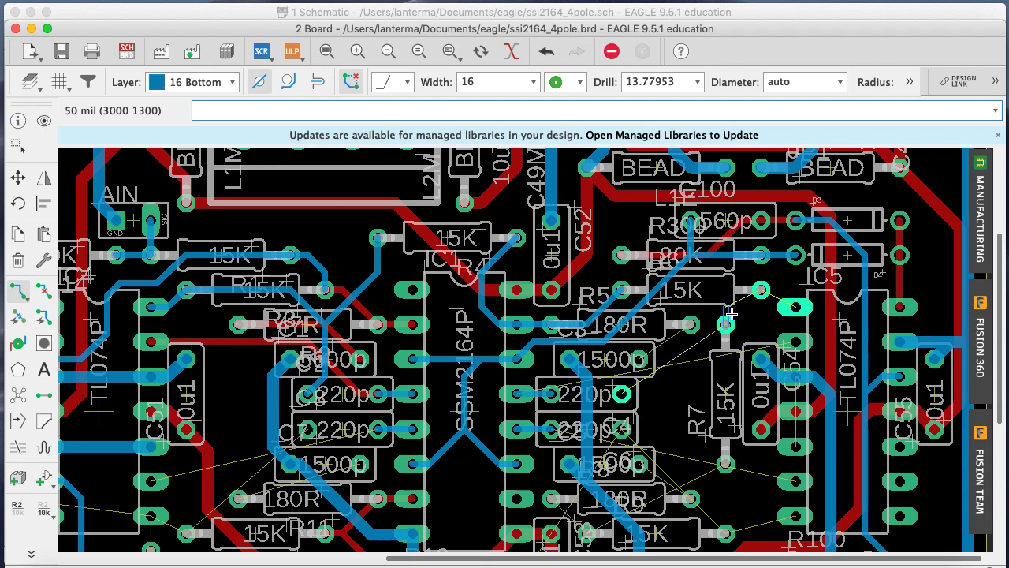
left_click(715, 368)
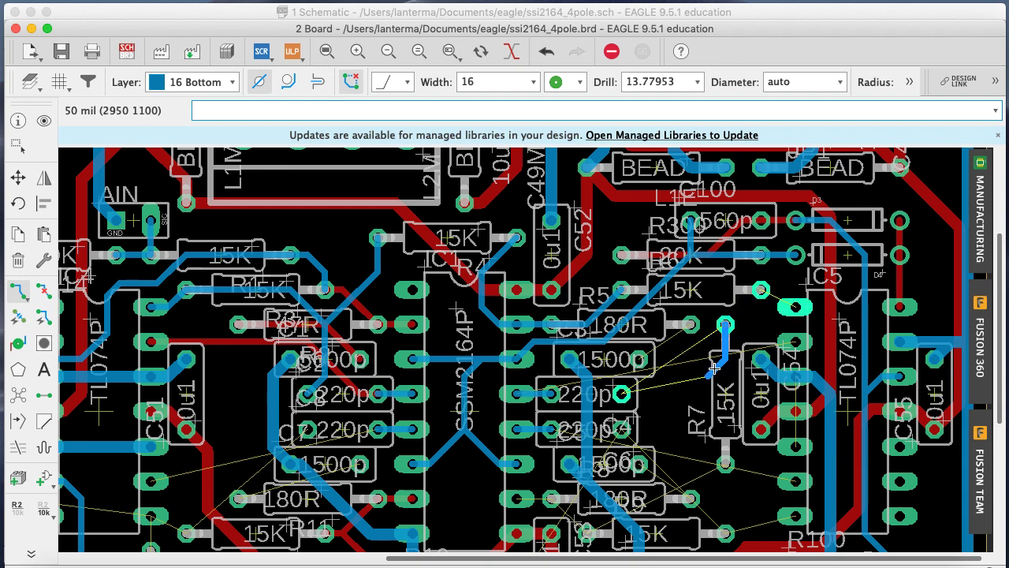
key("ctrl+z")
Inspect the properties of the airwire crossing R7 and highlight its net on the board
type("in")
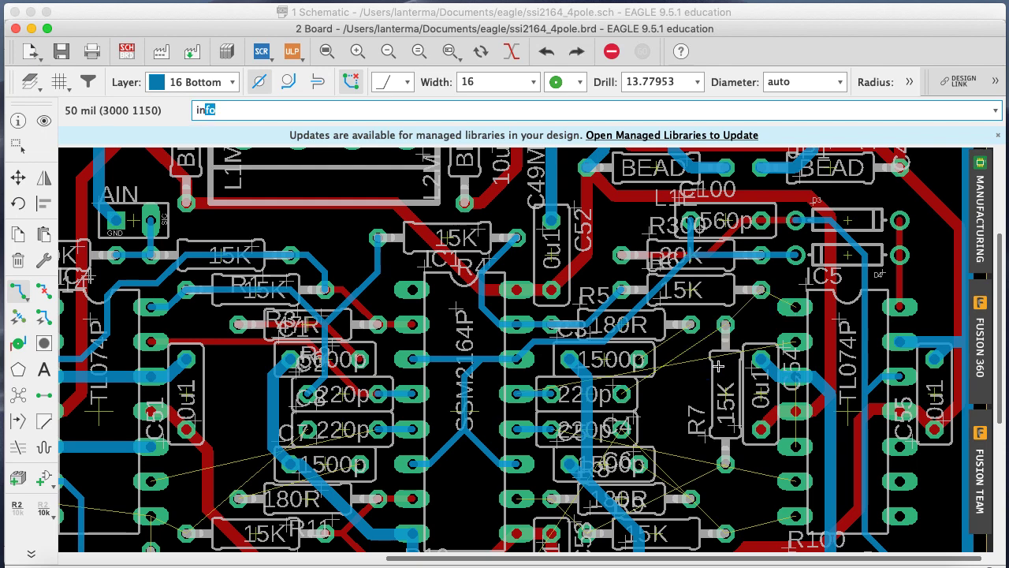
type("fo")
key("Return")
left_click(714, 365)
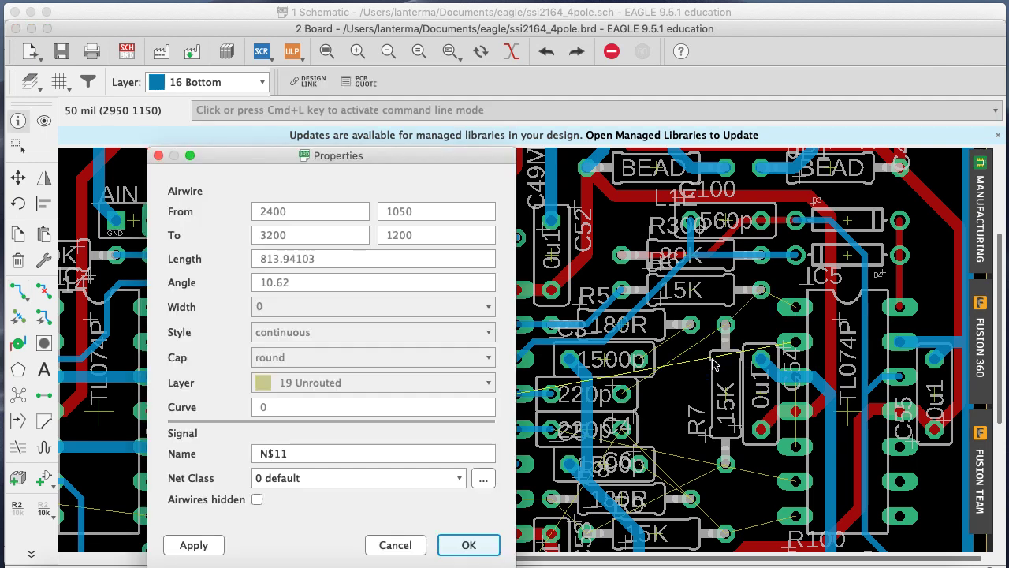
left_click(418, 544)
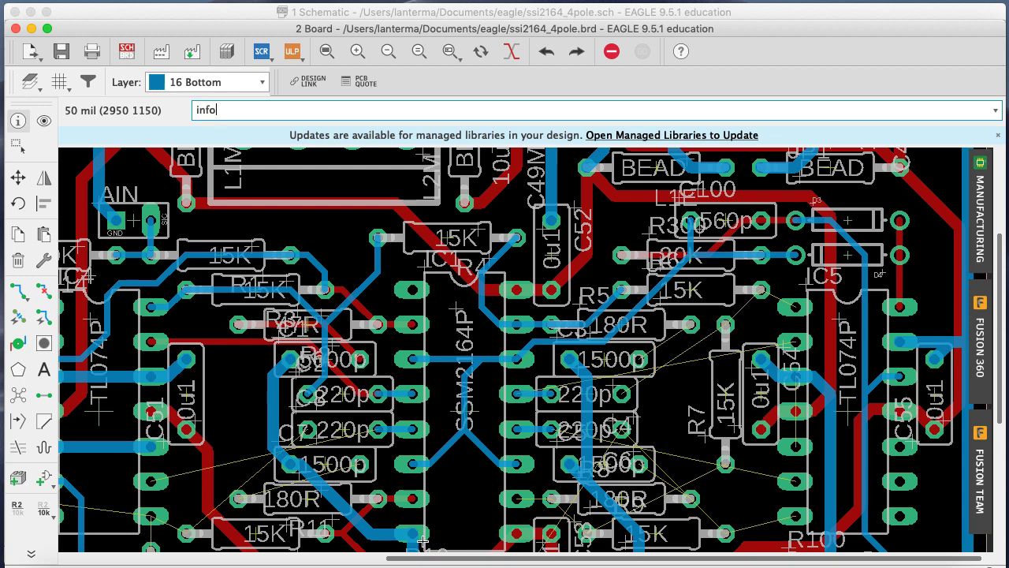
type("sh")
key("Return")
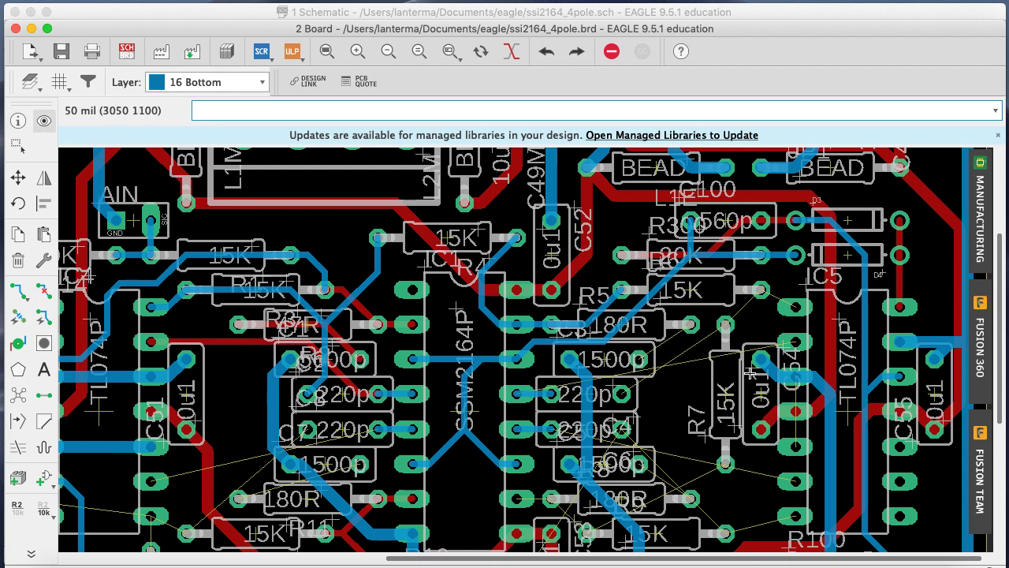
left_click(692, 361)
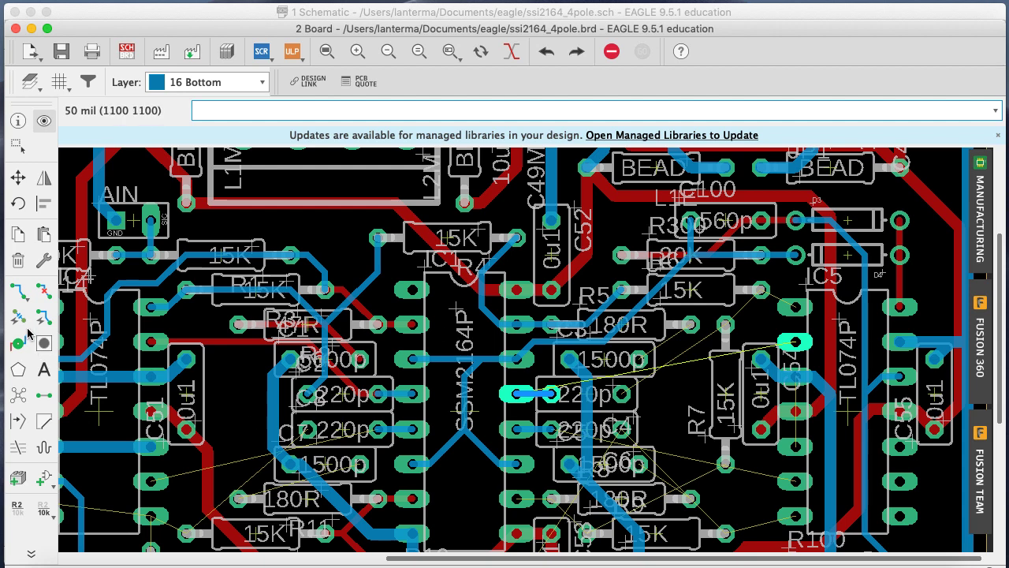
Route bottom traces from IC5's upper-left pin to the 15K resistor's right pad and R7's upper pad
left_click(18, 291)
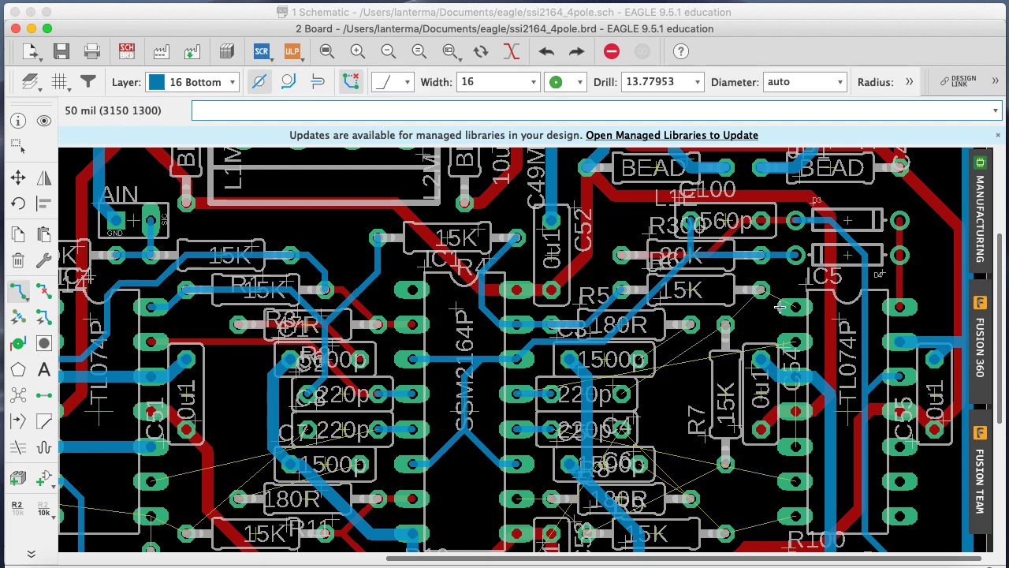
left_click(780, 306)
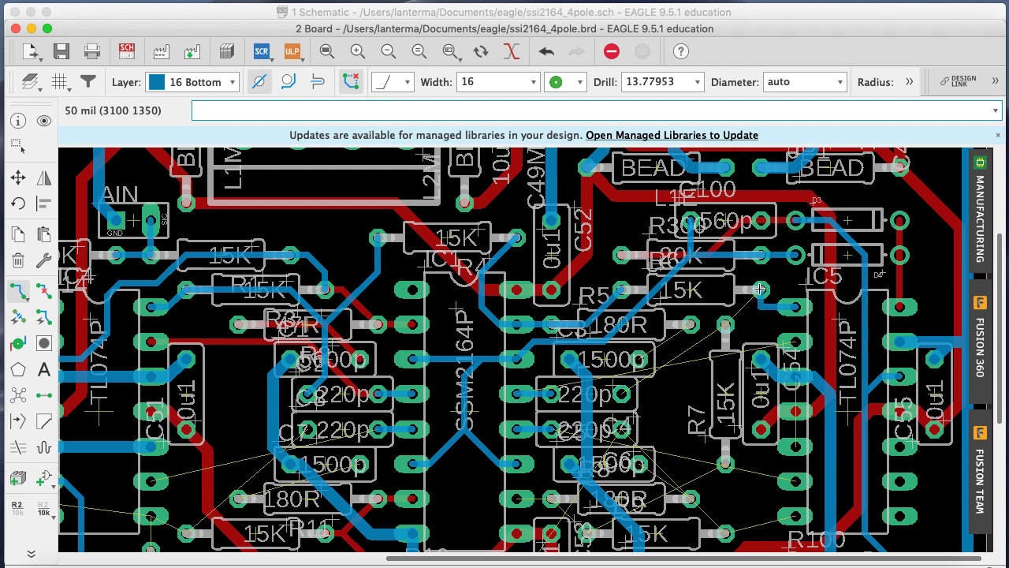
left_click(725, 324)
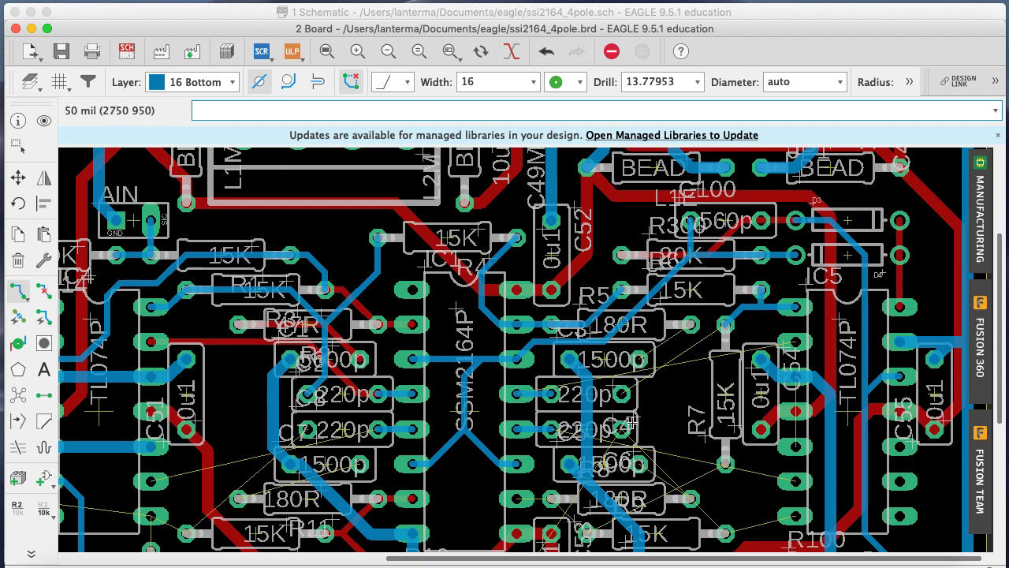
Route bottom traces joining the upper right-hand 1500p capacitor to the 180R resistor's right pad, and the 220p capacitor below it to R7's upper pad
left_click(639, 360)
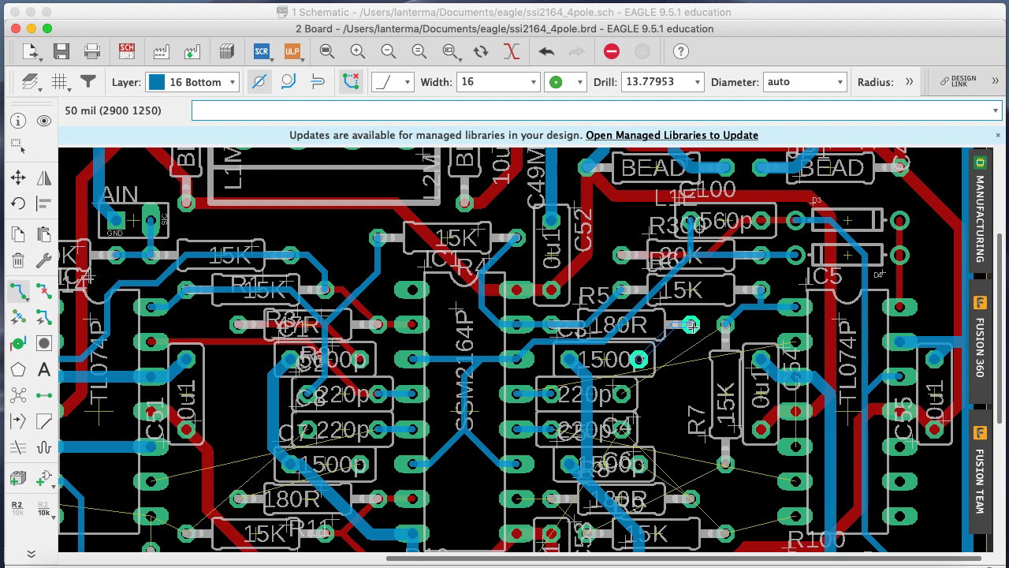
left_click(689, 326)
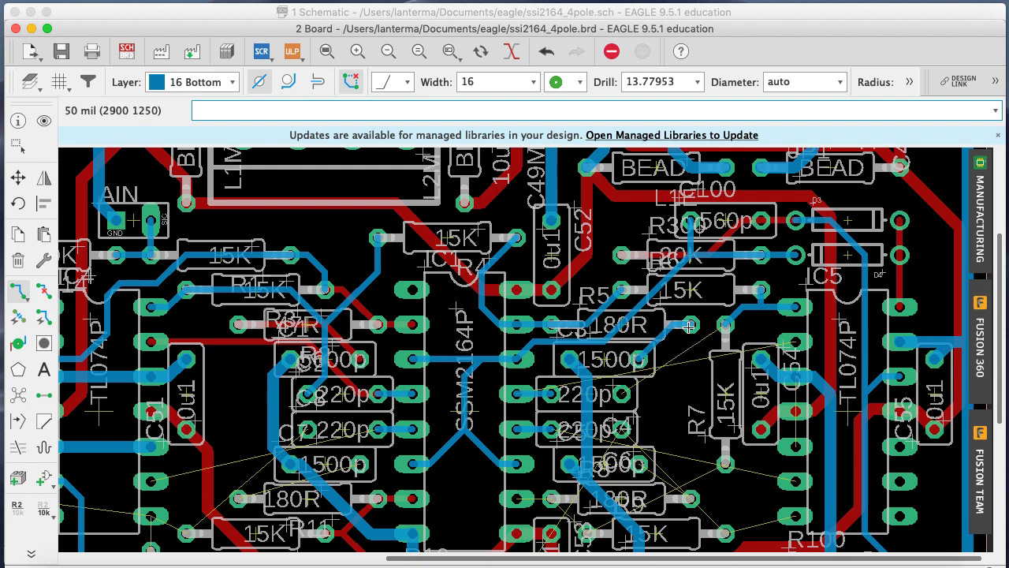
left_click(623, 392)
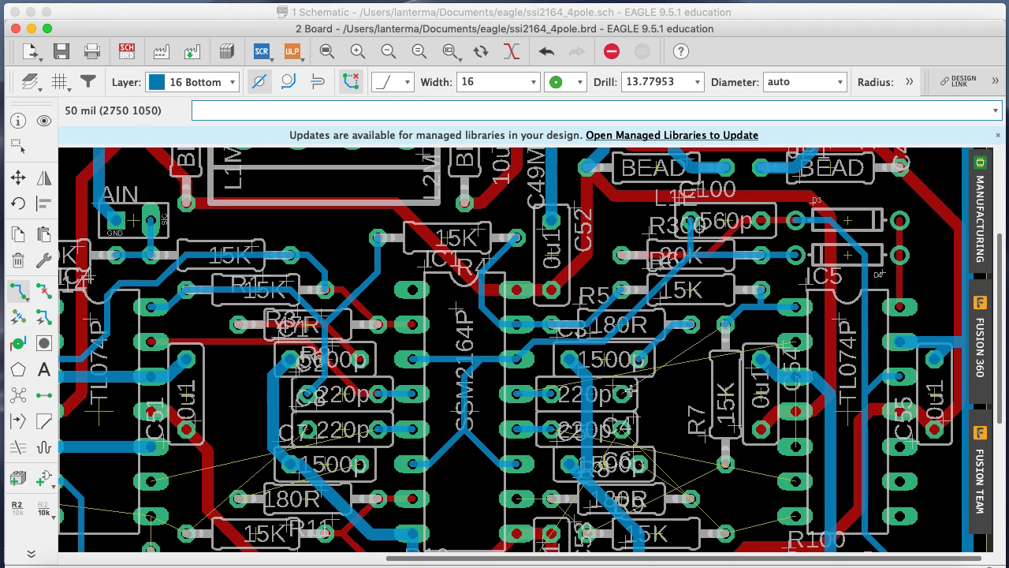
left_click(678, 387)
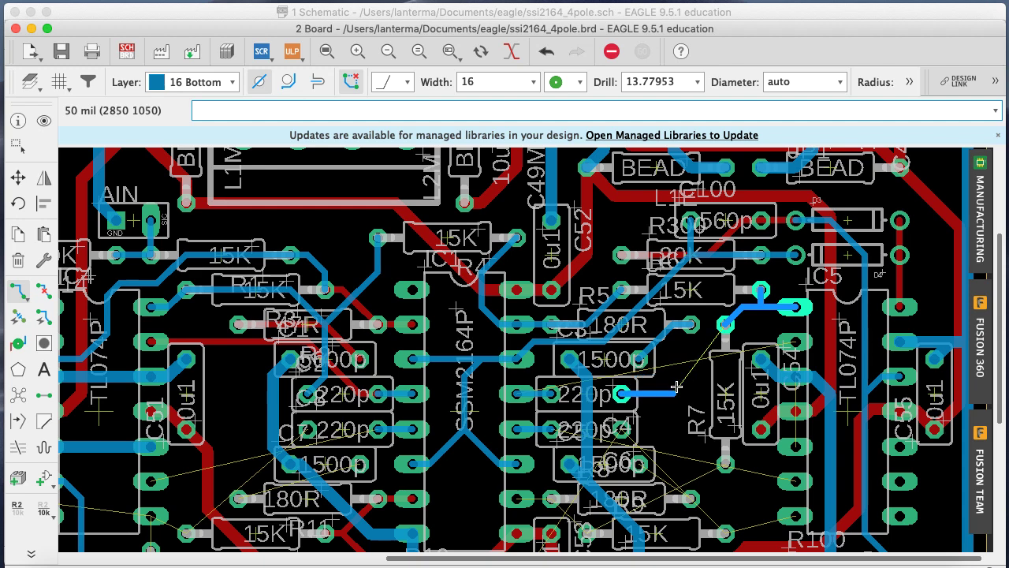
left_click(731, 326)
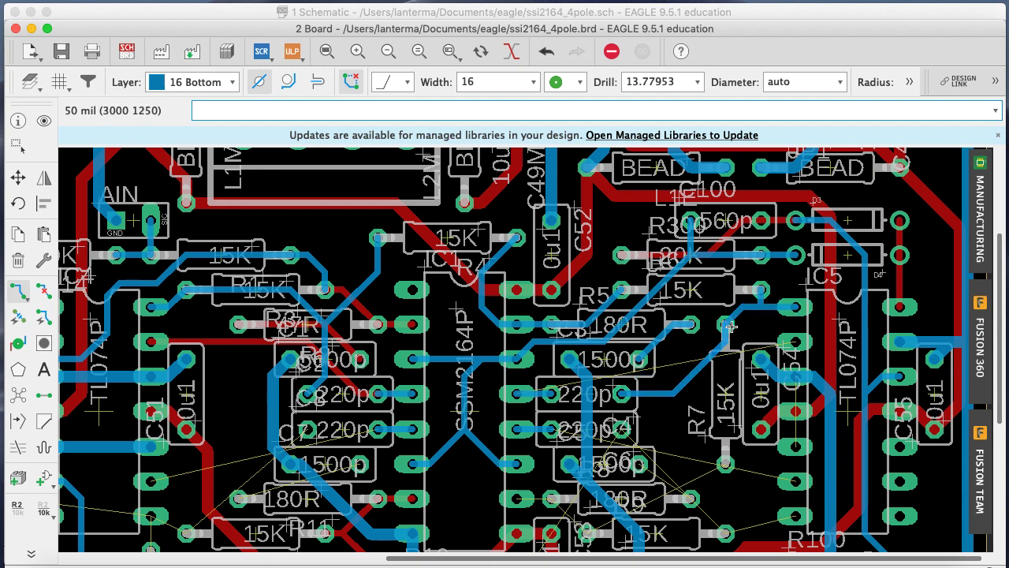
Highlight the net between the upper 220p capacitor's left pad and IC5's second left pin, and recompute the ratsnest
left_click(17, 290)
key("Escape")
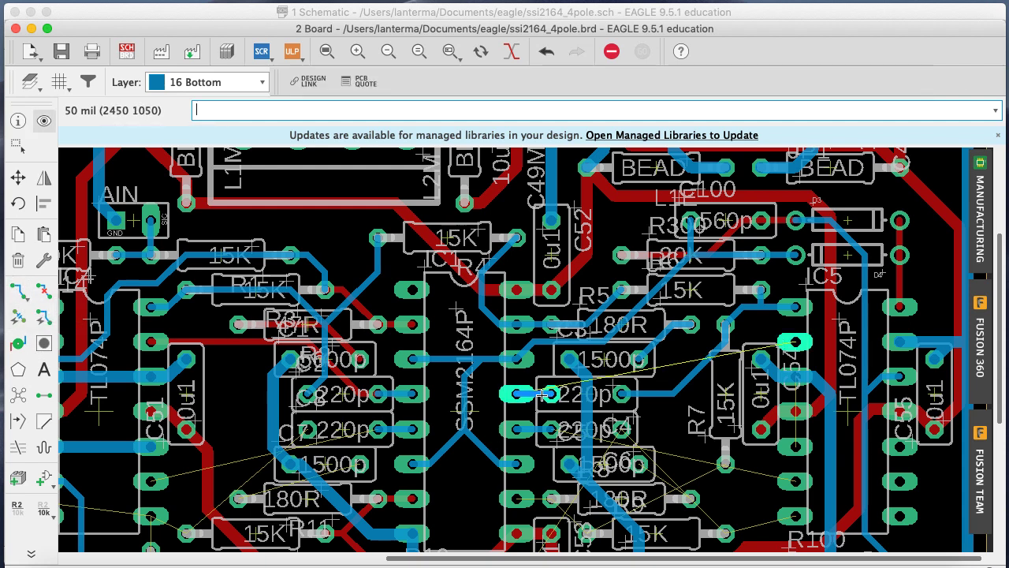
type("ratsnest")
key("Return")
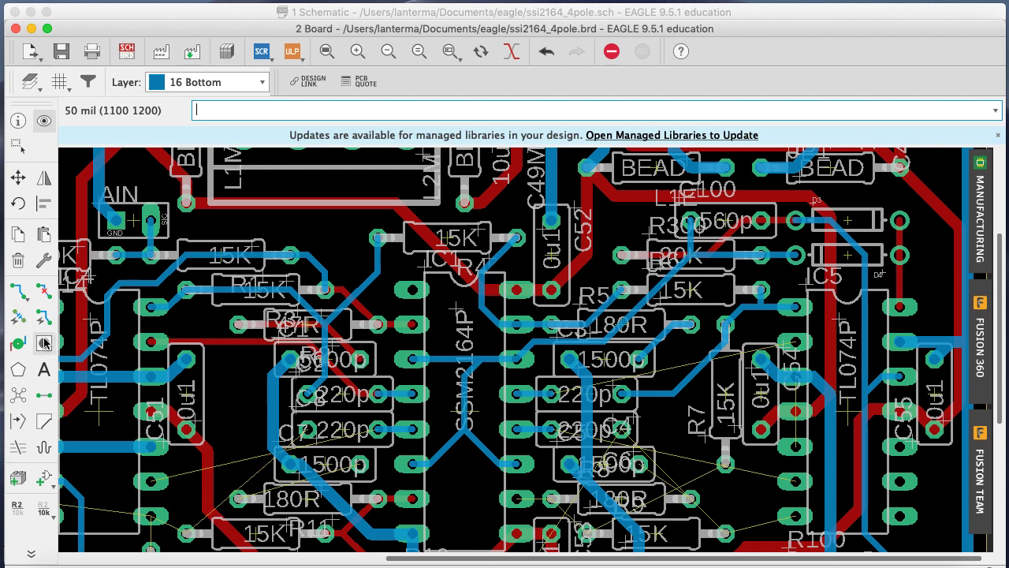
Route a 16 mil top trace from IC5's second left pin past R7 to just above the upper right-hand 220p capacitor
left_click(25, 300)
left_click(229, 82)
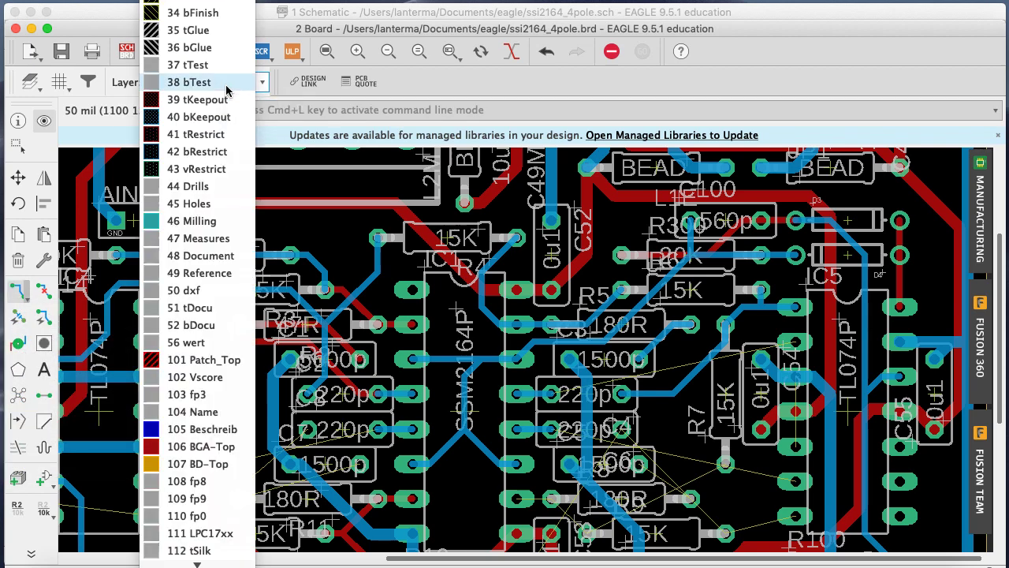
left_click(197, 1)
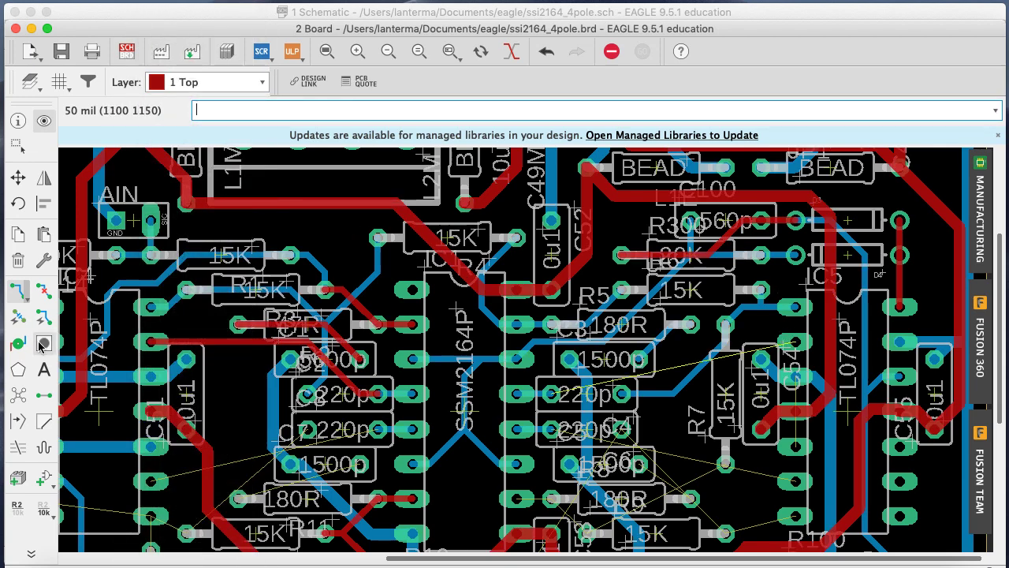
left_click(23, 296)
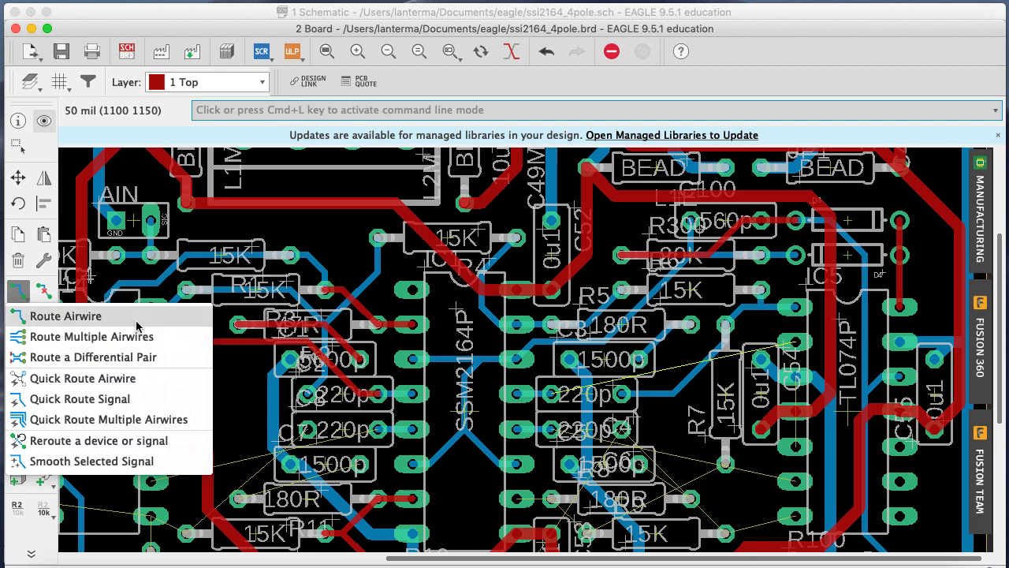
left_click(66, 316)
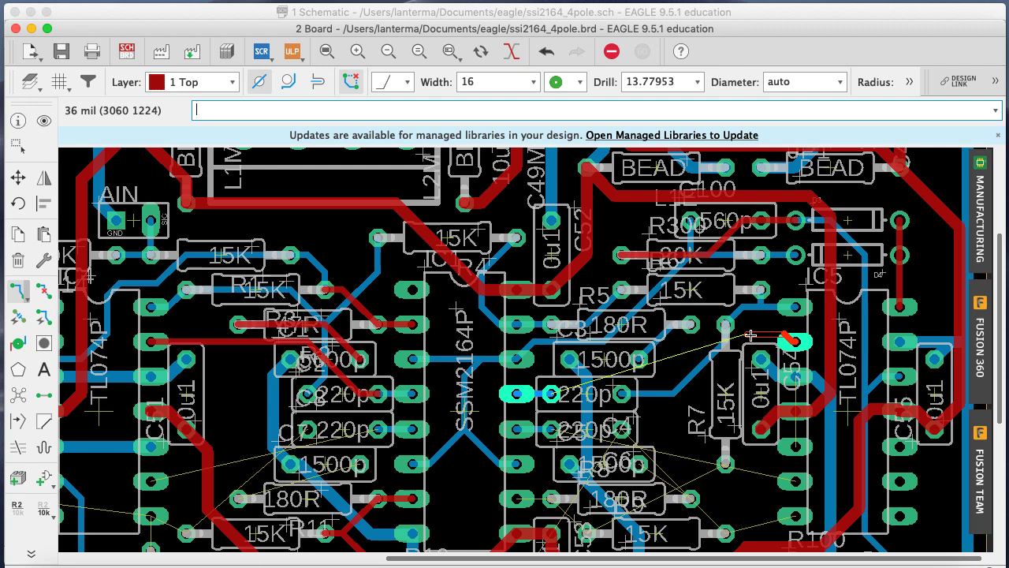
left_click(708, 370)
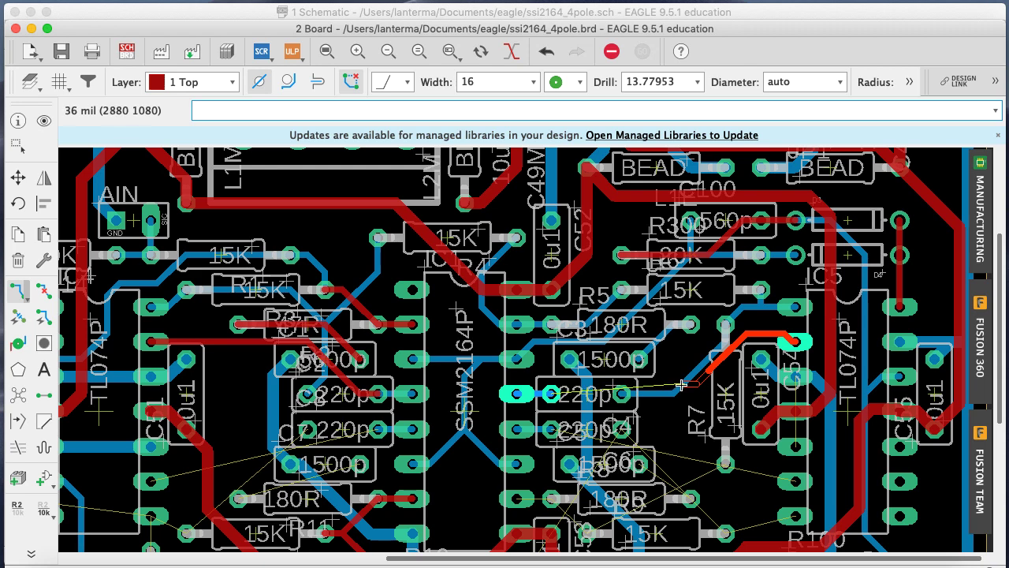
left_click(604, 382)
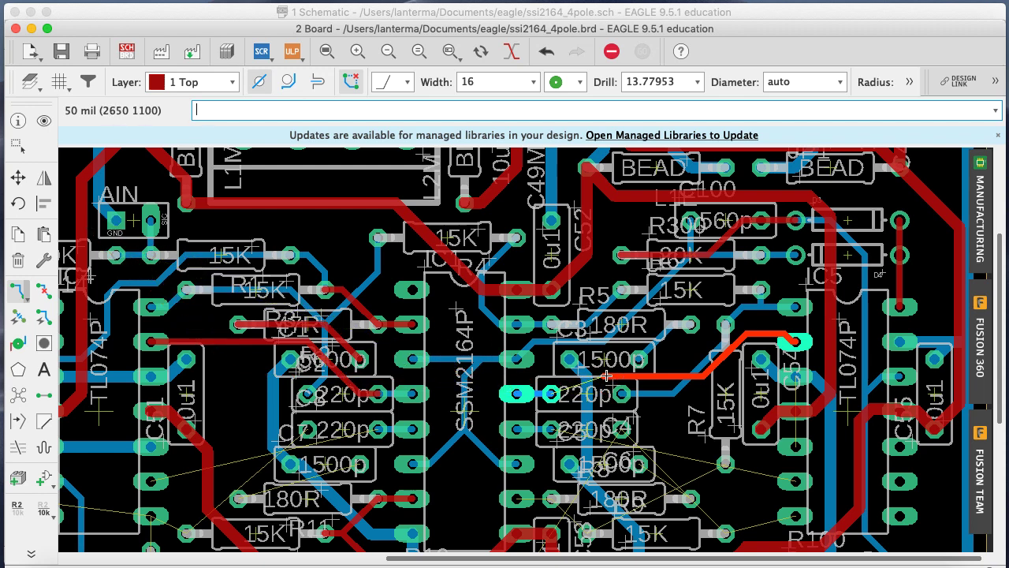
Try to reposition the corners of the new top trace beside R7
left_click(22, 186)
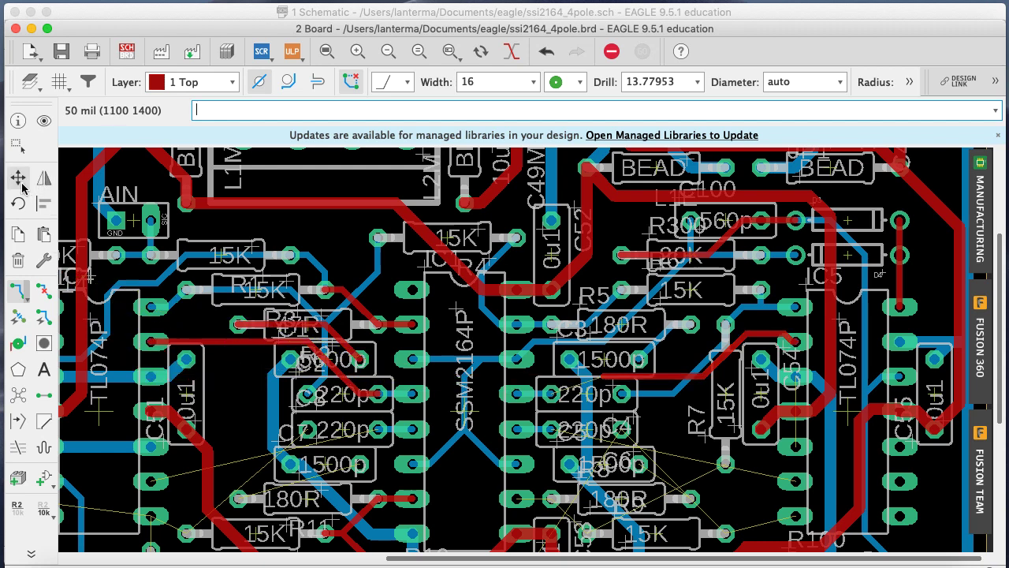
left_click(743, 344)
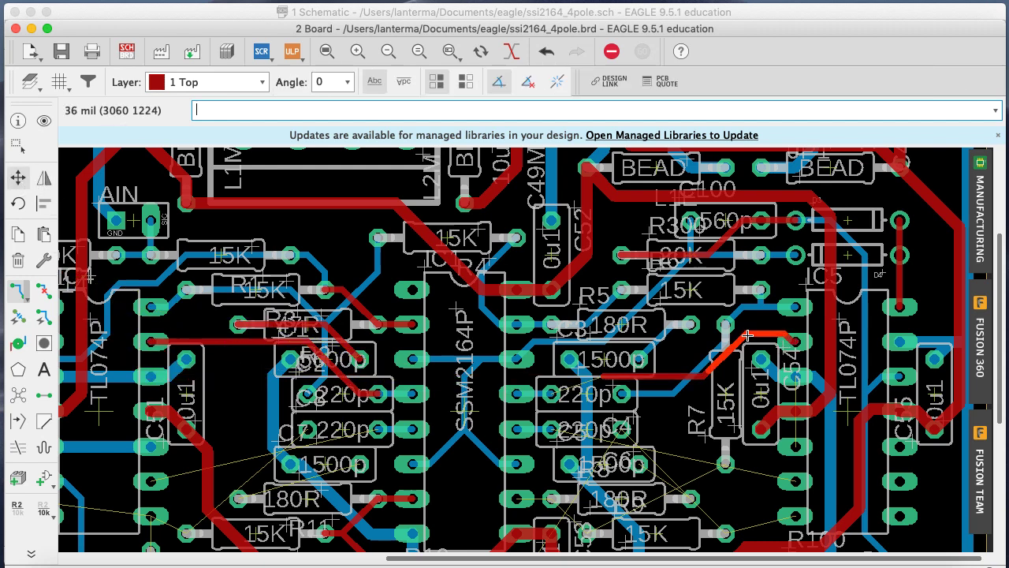
left_click(748, 344)
left_click(747, 344)
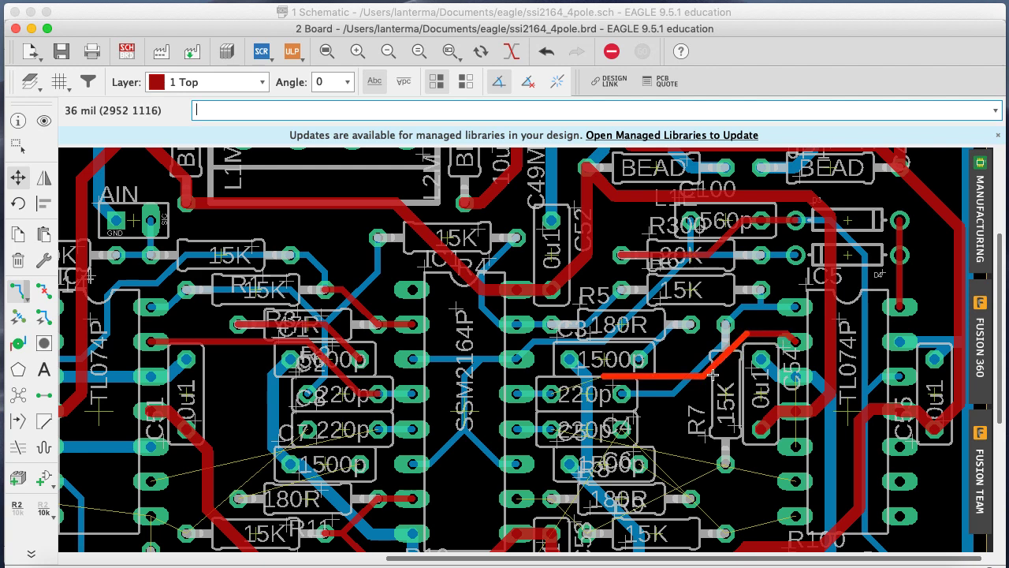
left_click(712, 374)
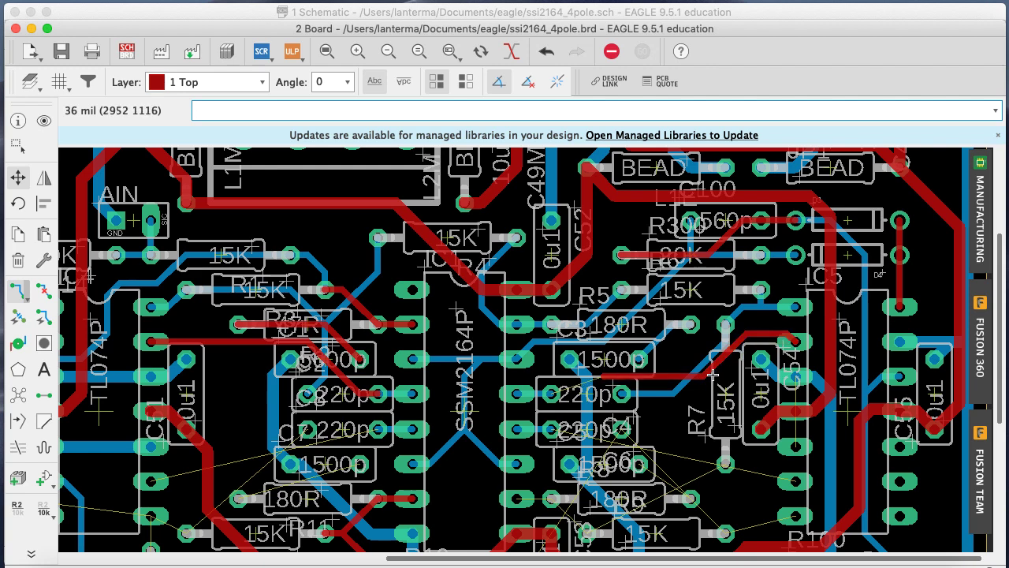
Route a top trace from the upper right-hand 220p capacitor's left pad to the open end of IC5's second left pin trace
left_click(17, 294)
left_click(567, 392)
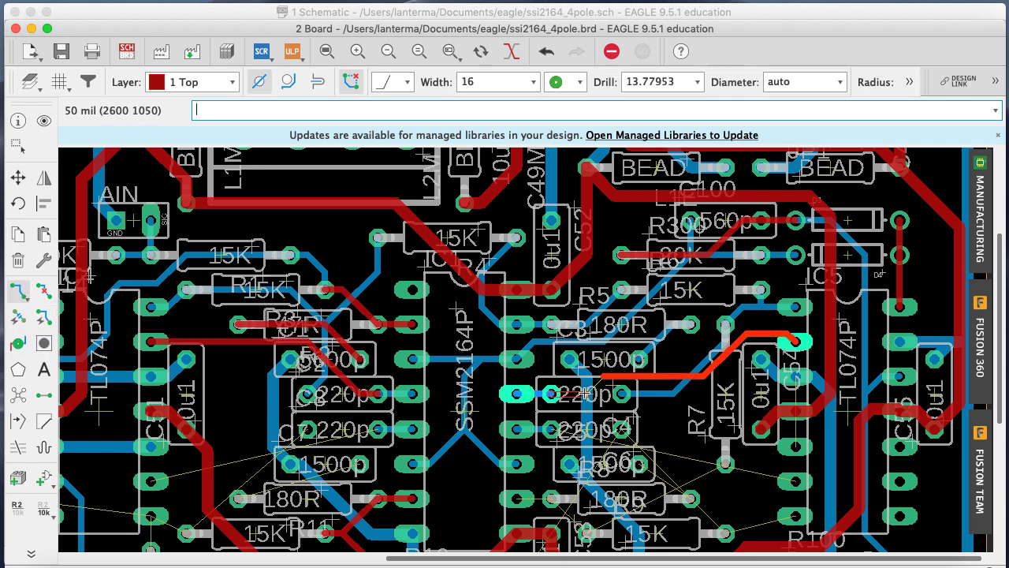
left_click(585, 392)
left_click(604, 376)
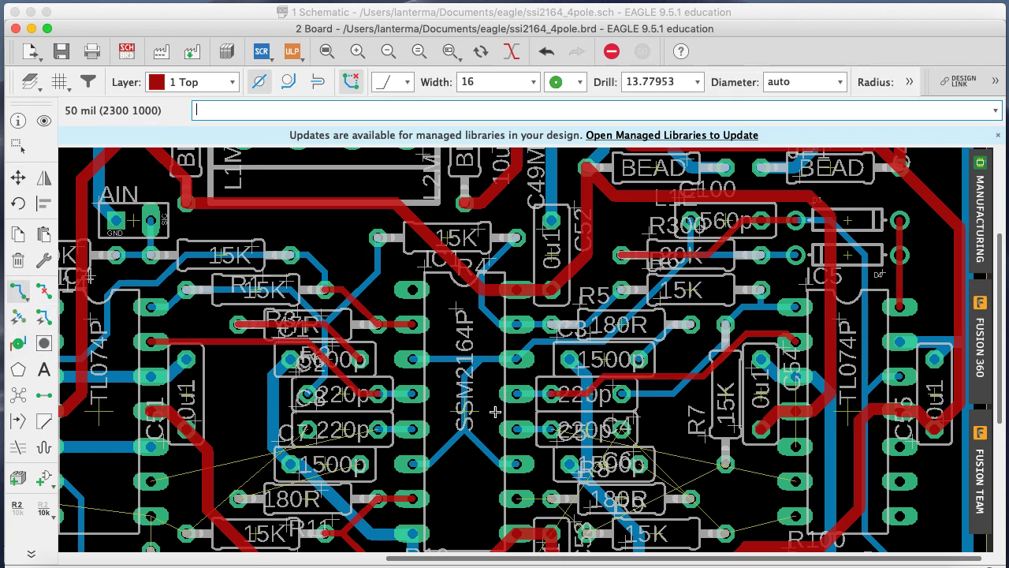
Change the short trace between the SSM2164P pin and the upper right-hand 220p capacitor's left pad to layer 1 Top
type("info")
key("Return")
left_click(538, 394)
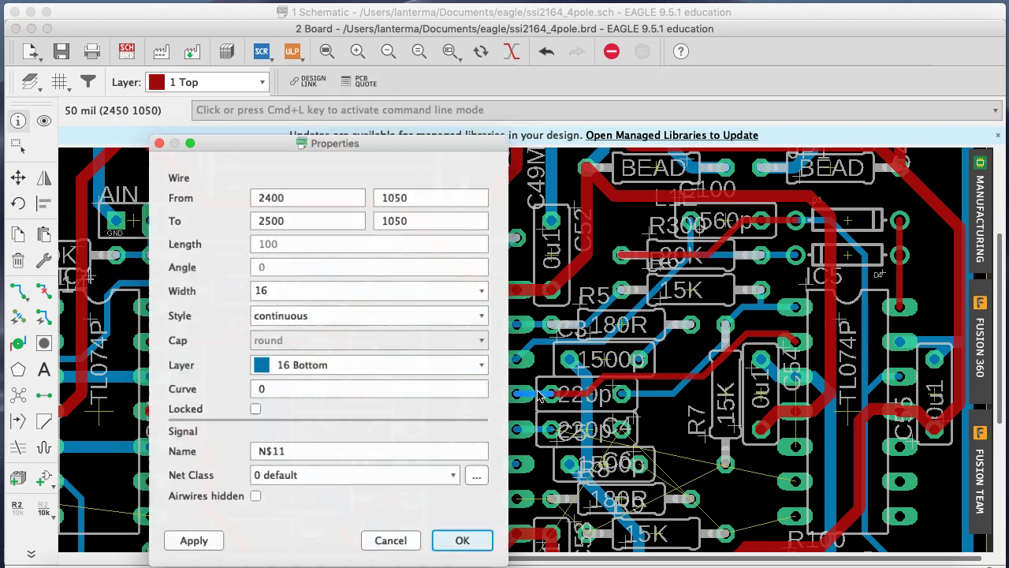
left_click(333, 365)
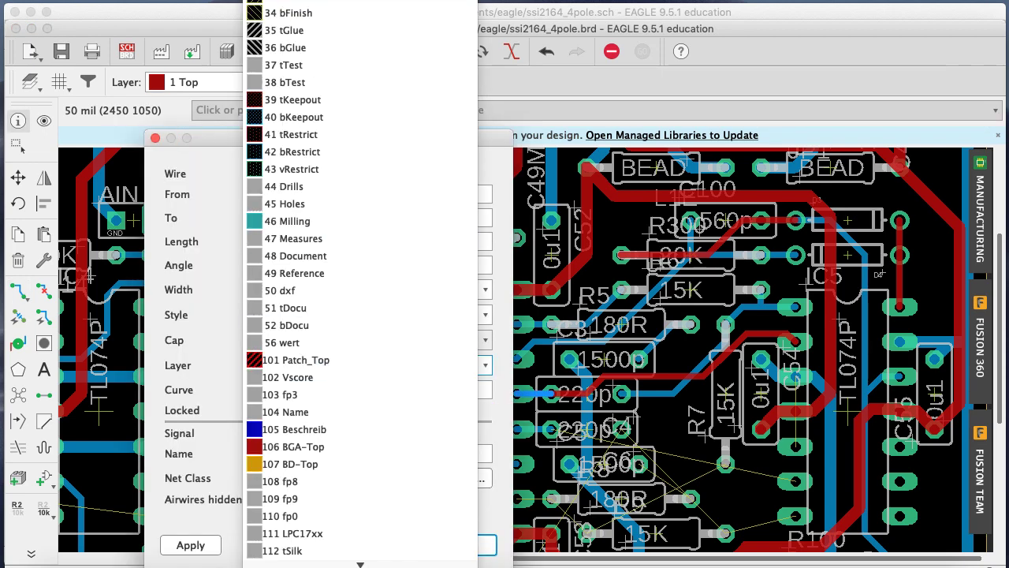
left_click(333, 2)
key("Return")
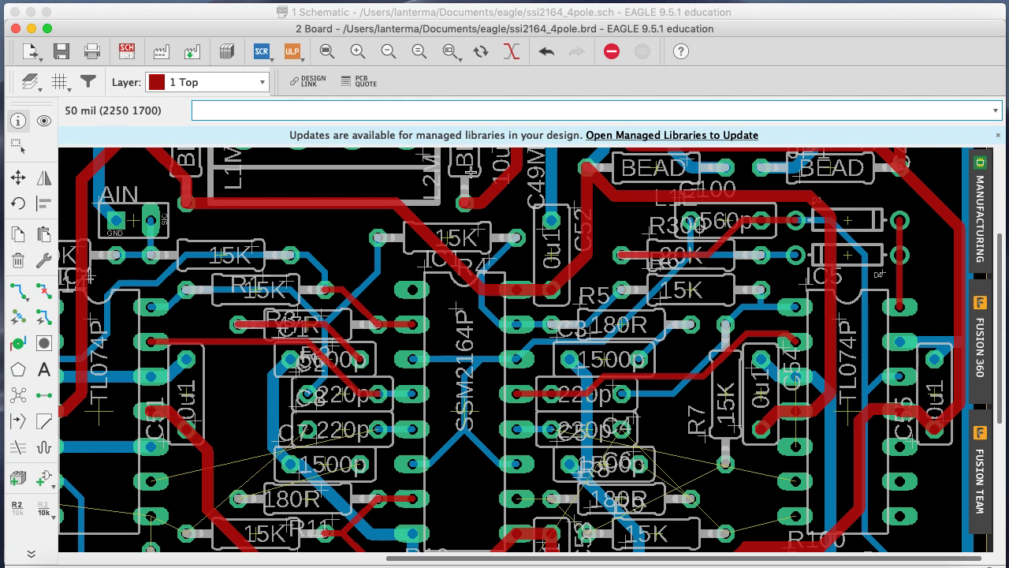
Highlight the net joining the SSM2164P, the upper right-hand 220p capacitor and IC5's second left pin to check its routing
left_click(18, 292)
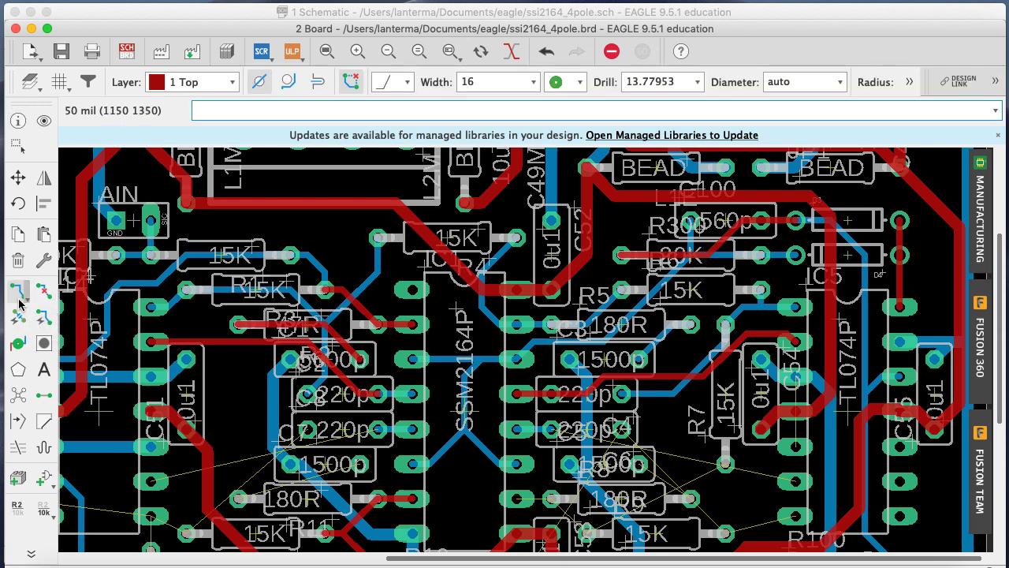
type("show v=")
key("Return")
left_click(605, 379)
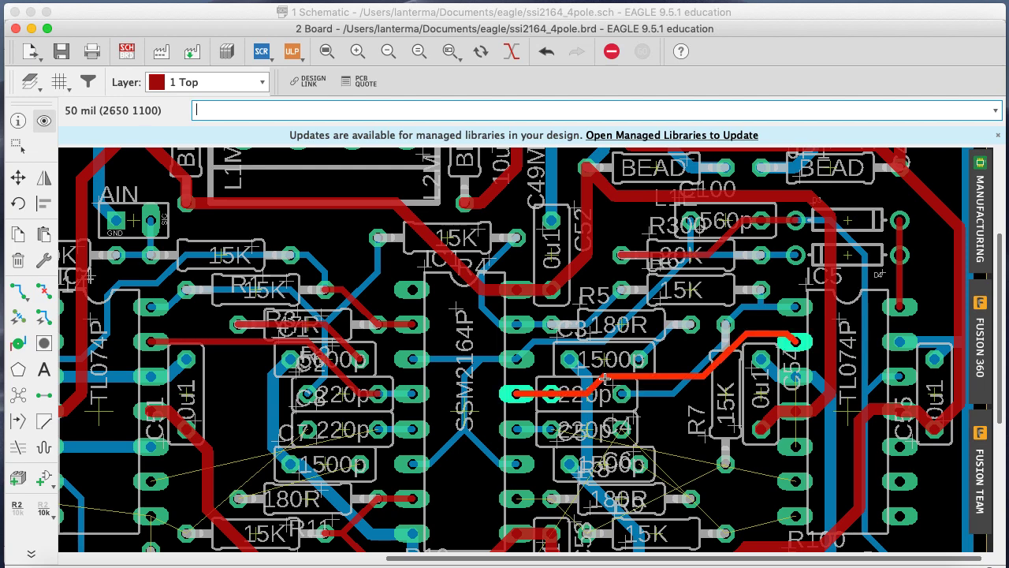
Route a 16 mil bottom trace from the right pad of the 15K resistor below the lower 180R to IC5's lowest left pin
left_click_drag(1000, 422, 998, 476)
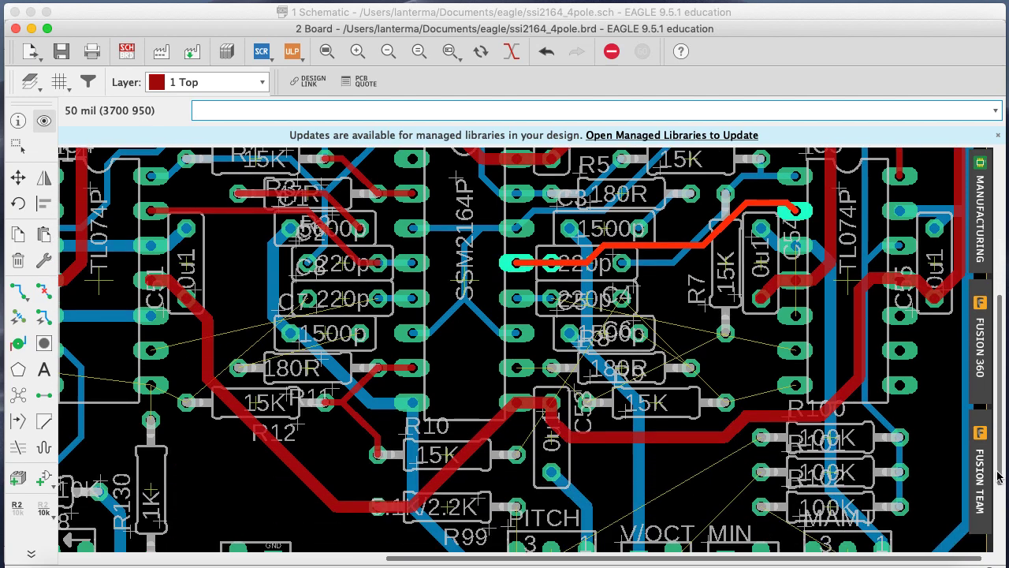
left_click(18, 292)
left_click(170, 86)
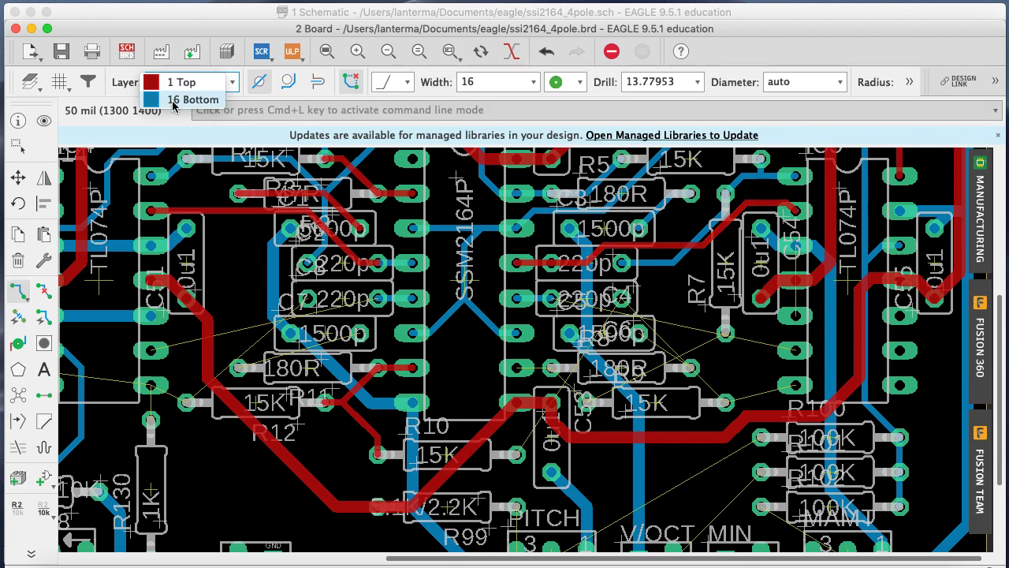
left_click(173, 102)
left_click(741, 399)
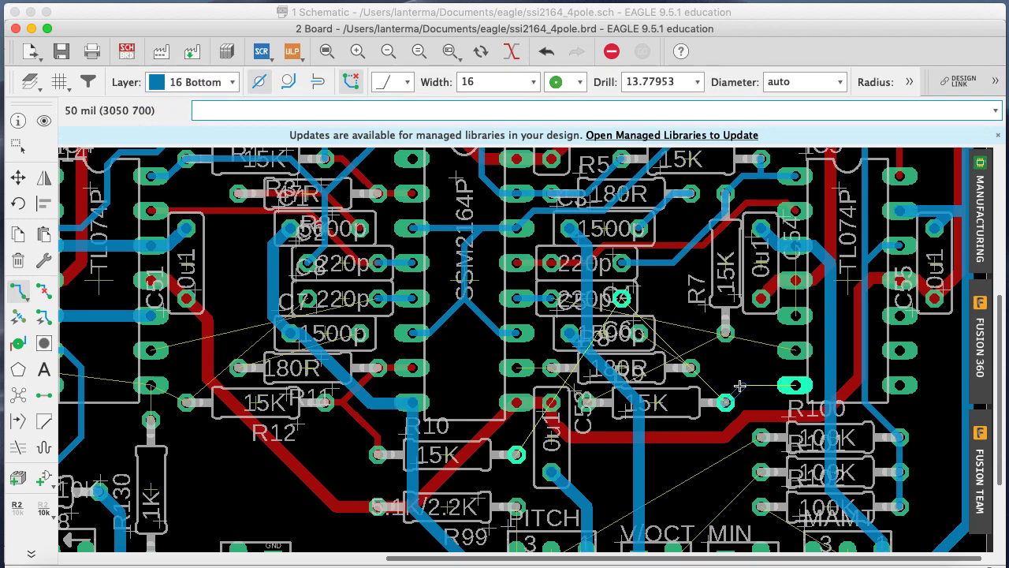
left_click(794, 385)
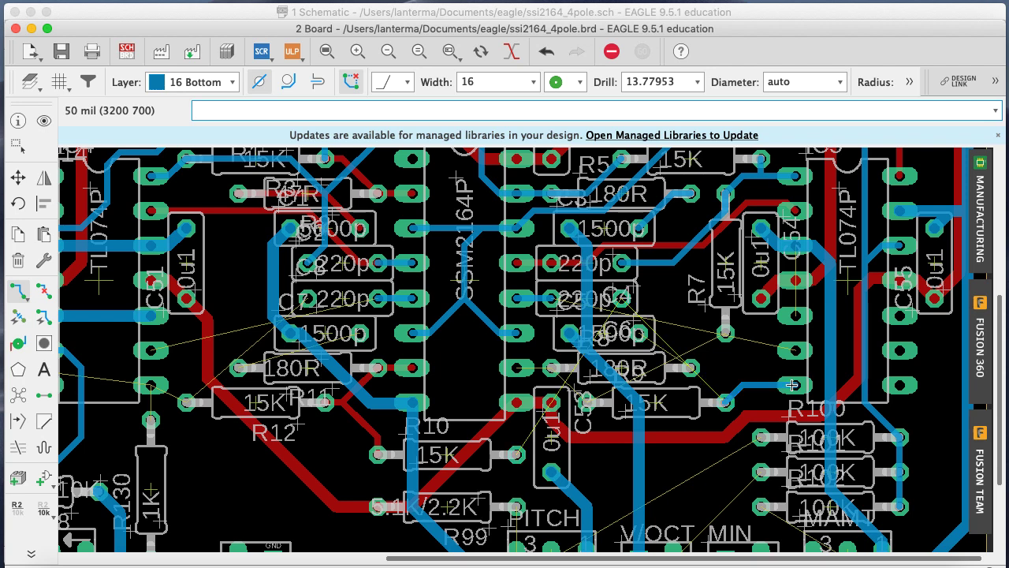
Route bottom traces from the lower 220p capacitor's right pad around R7 to IC5's lowest-left-pin trace, and from R10's right pad to the 15K resistor's right pad
left_click(630, 307)
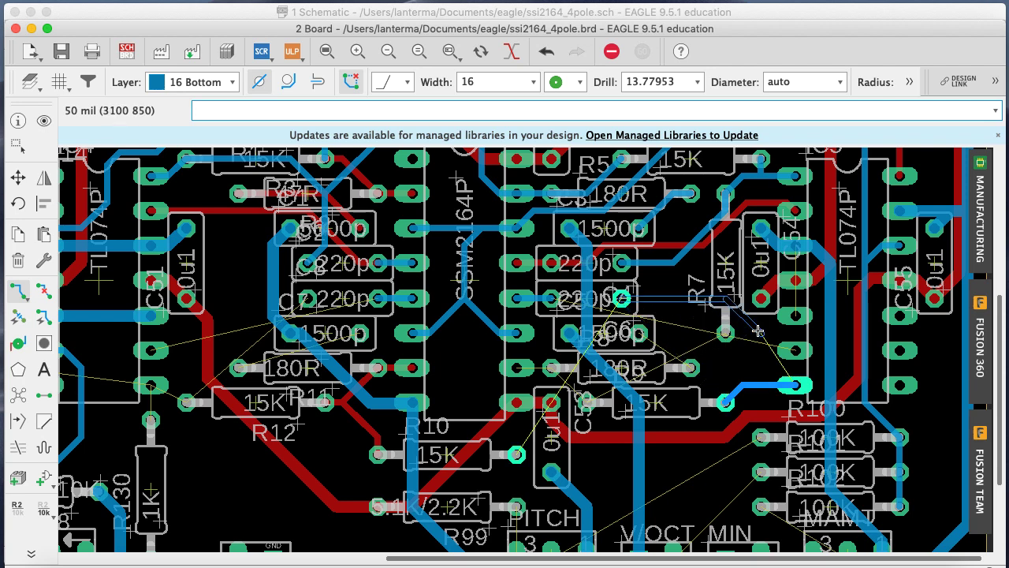
left_click(758, 332)
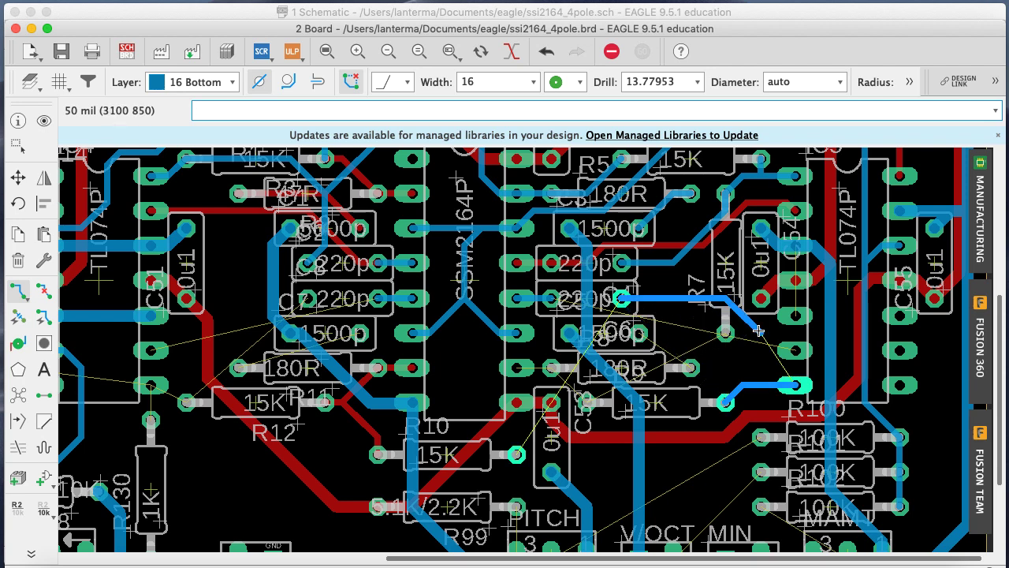
left_click(761, 382)
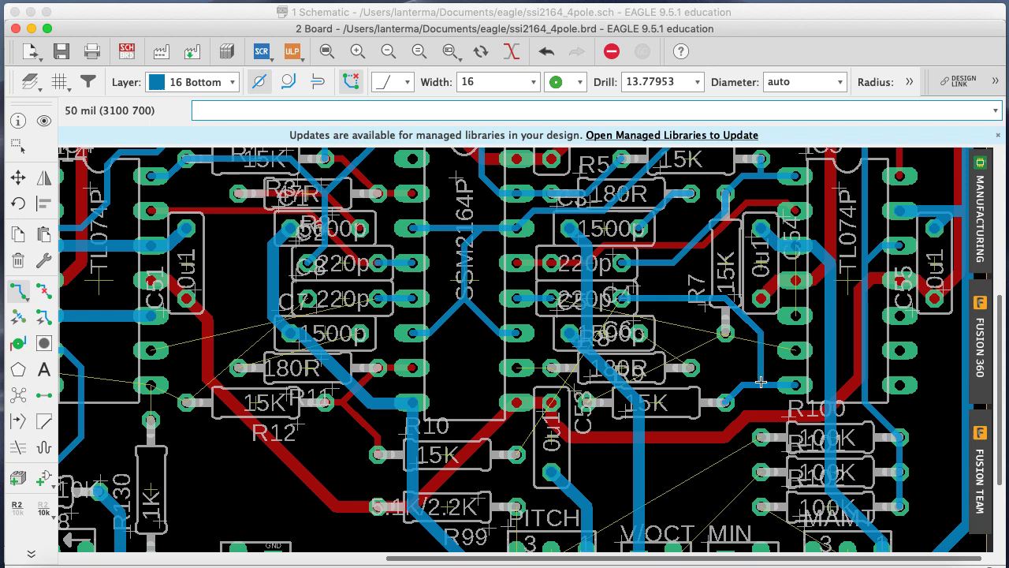
left_click(517, 454)
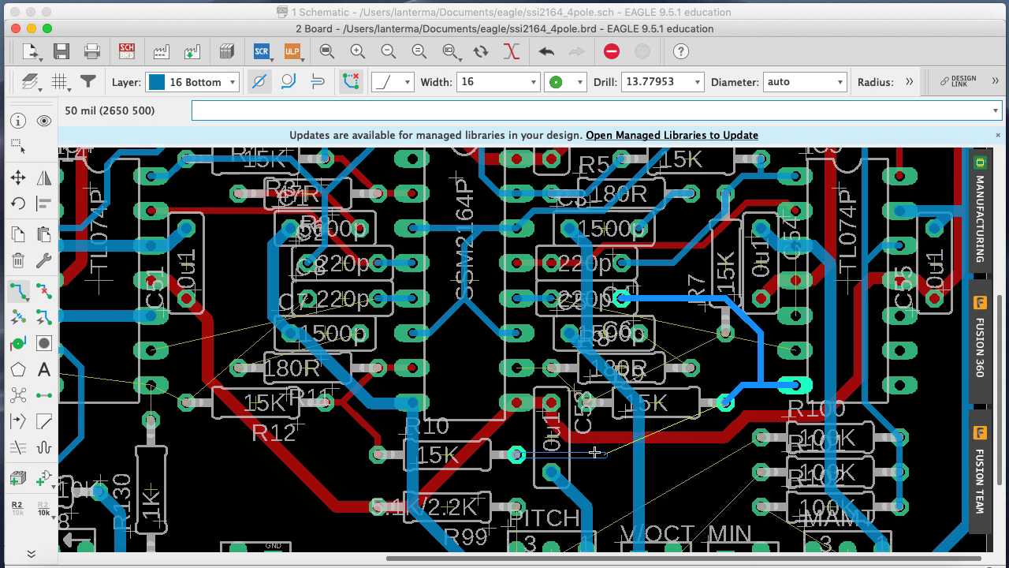
left_click(534, 439)
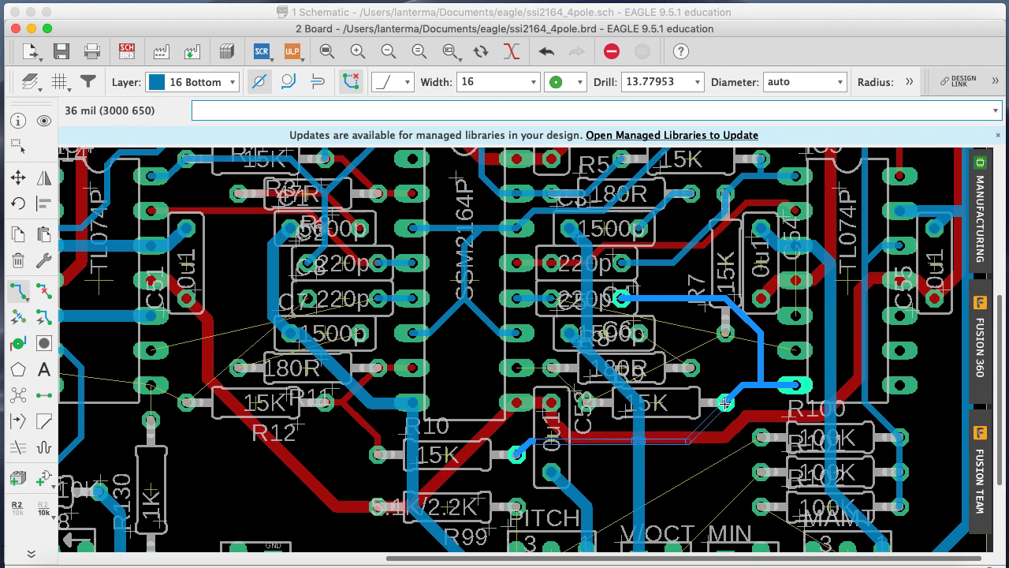
left_click(726, 404)
Route a bottom trace from the lower right-hand 1500p capacitor's right pad to the right pad of the 180R resistor below it
left_click(593, 399)
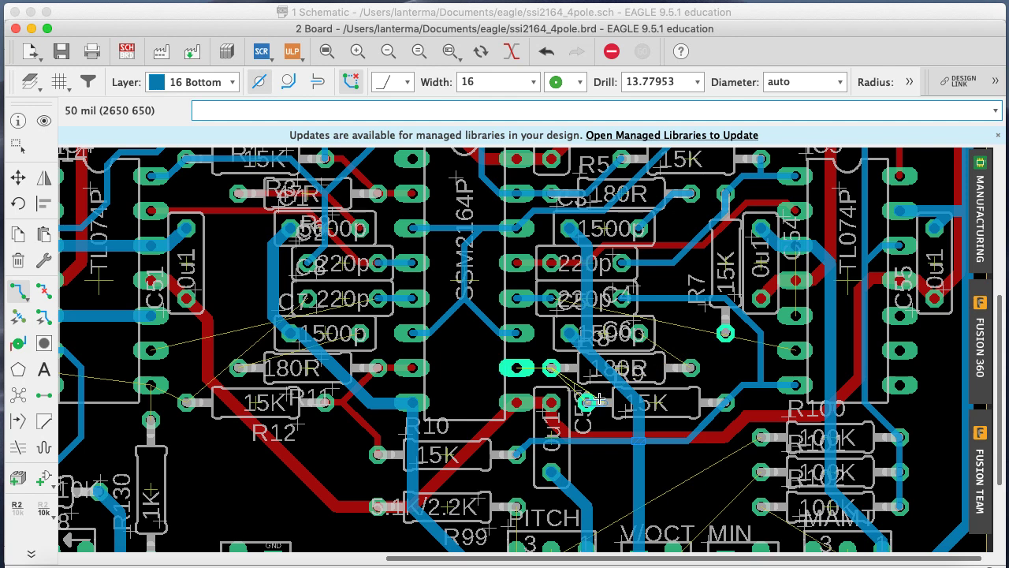
key("Escape")
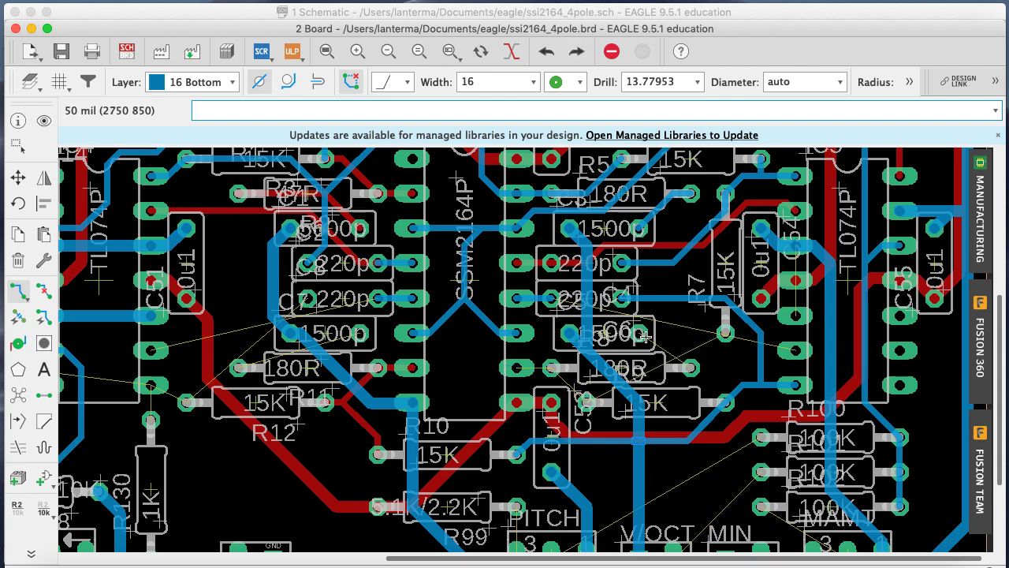
left_click(642, 334)
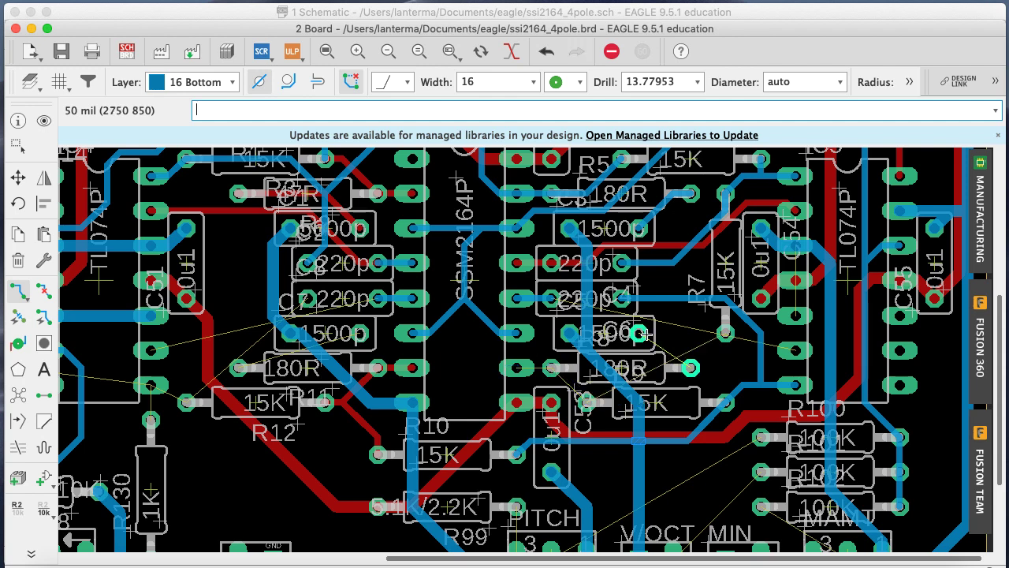
left_click(690, 366)
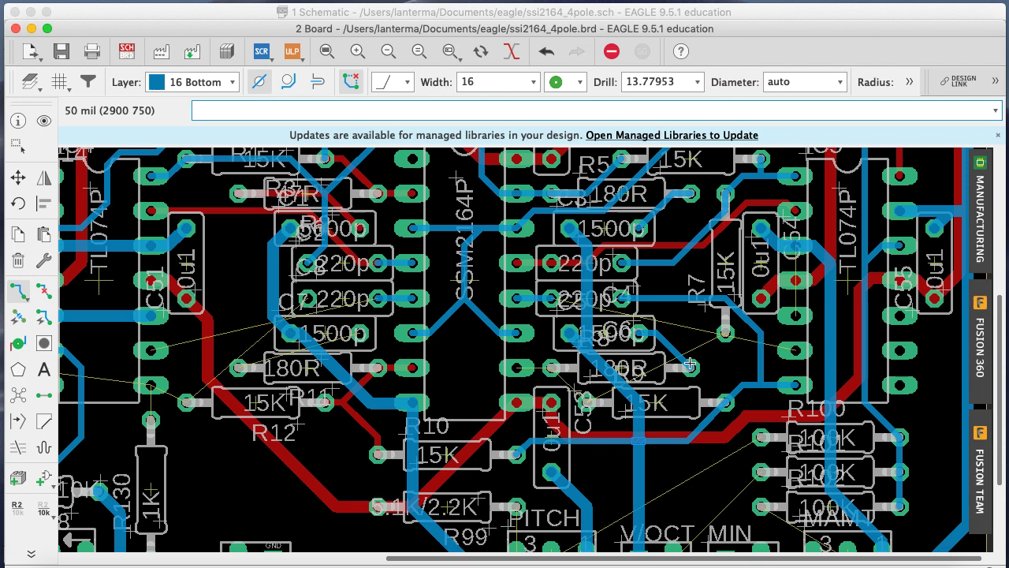
Route a top trace from IC5's second-lowest left pin across R7 to the lower right-hand 220p capacitor's left pad
left_click(184, 79)
left_click(182, 67)
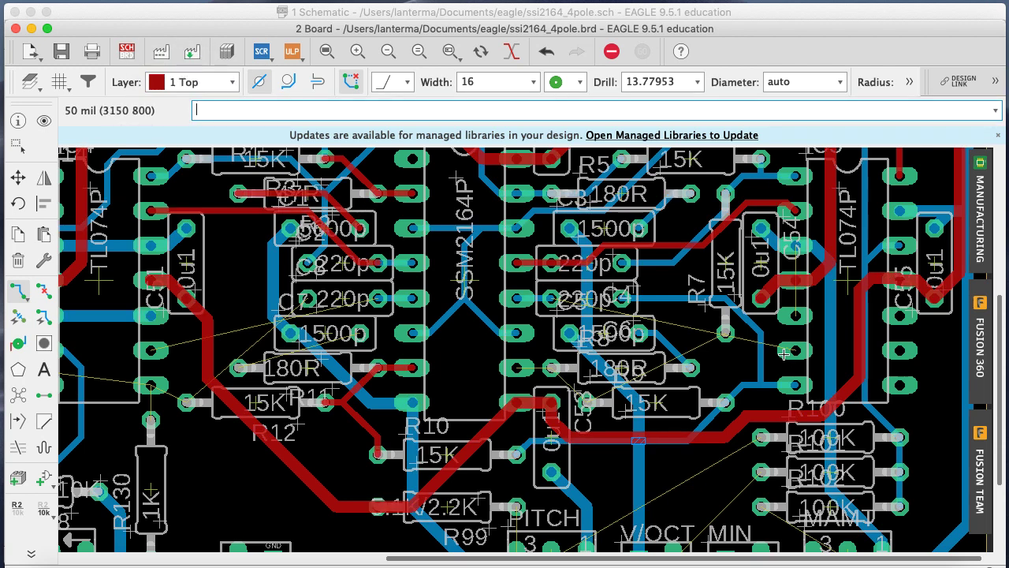
left_click(783, 347)
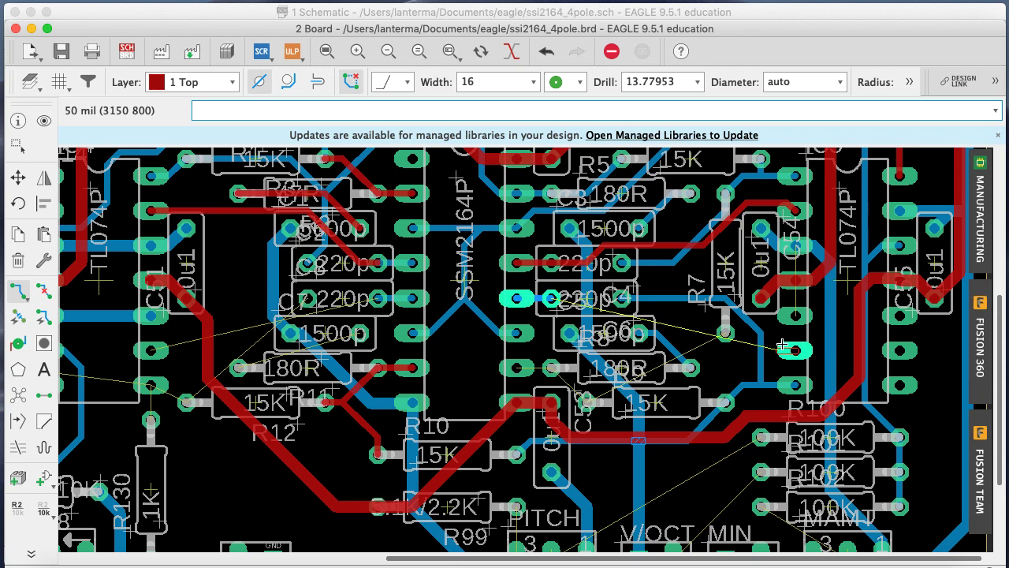
left_click(736, 310)
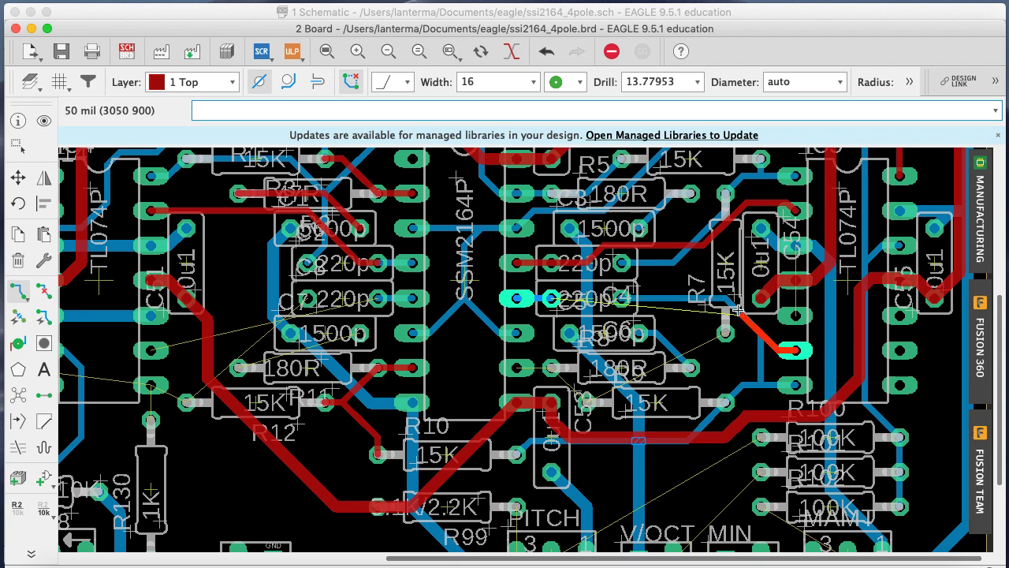
left_click(588, 313)
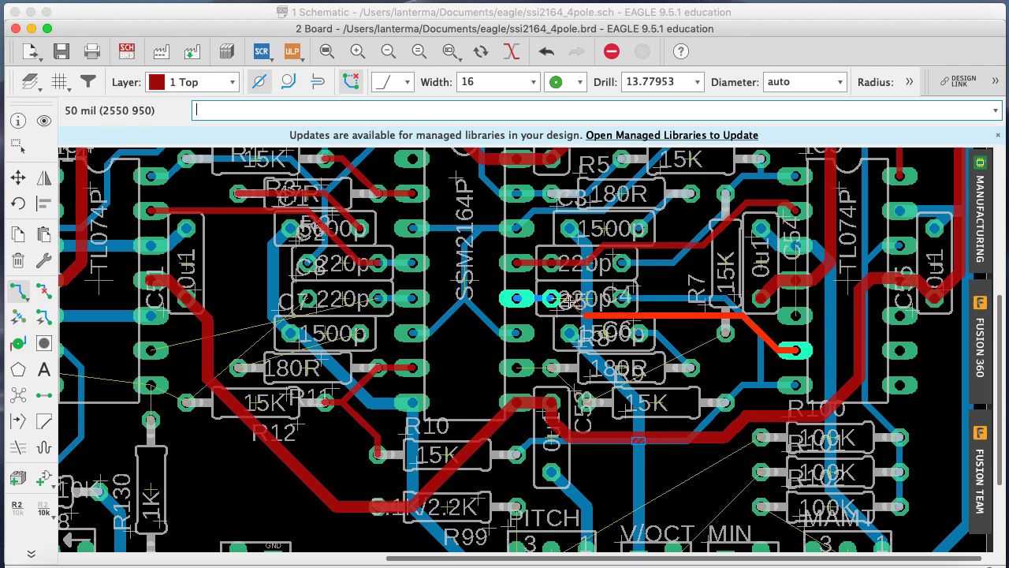
left_click(552, 299)
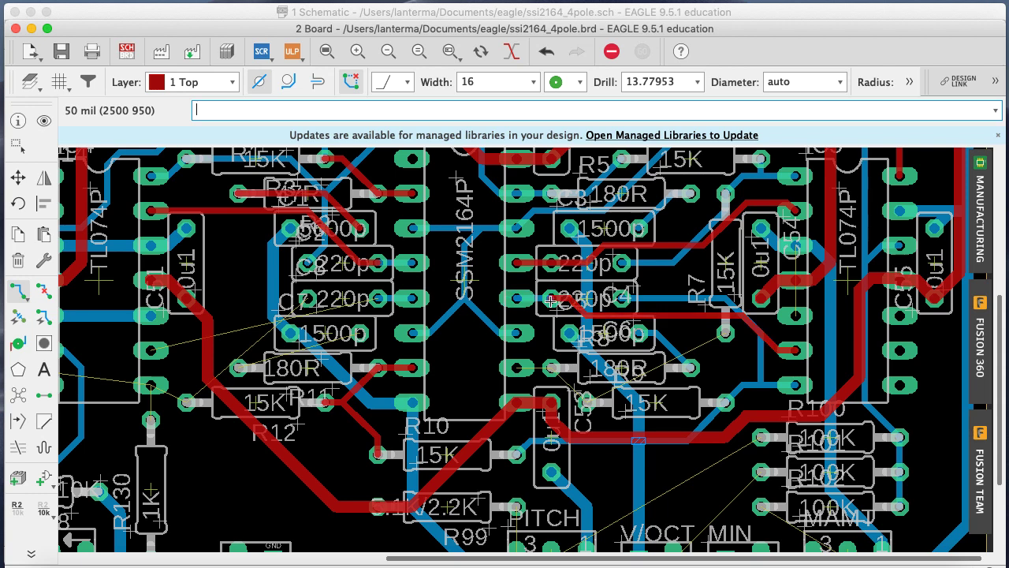
Change the short bottom trace between the SSM2164P pin and the lower right-hand 220p capacitor's left pad to layer 1 Top
left_click(18, 177)
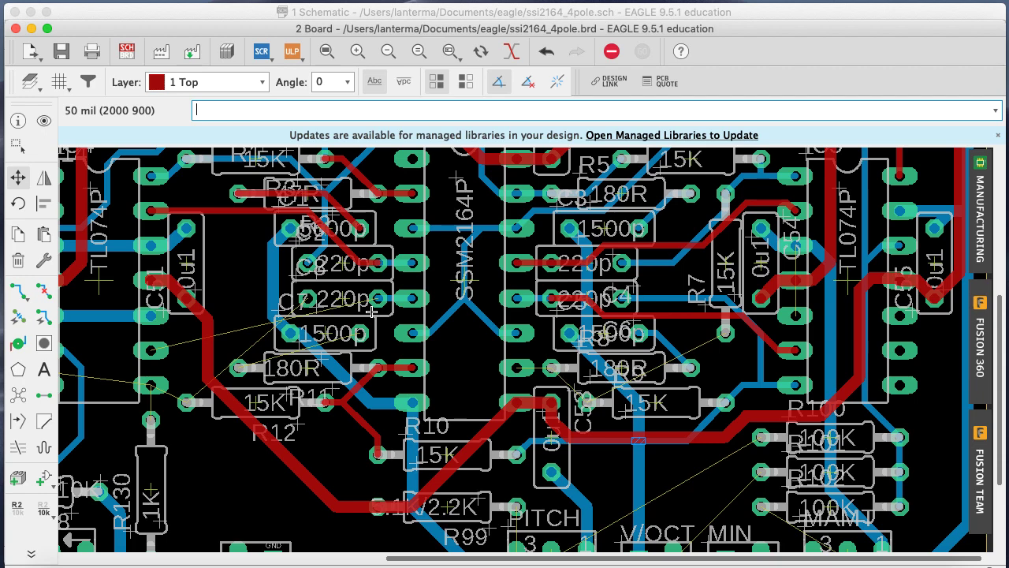
key("Escape")
left_click(527, 298)
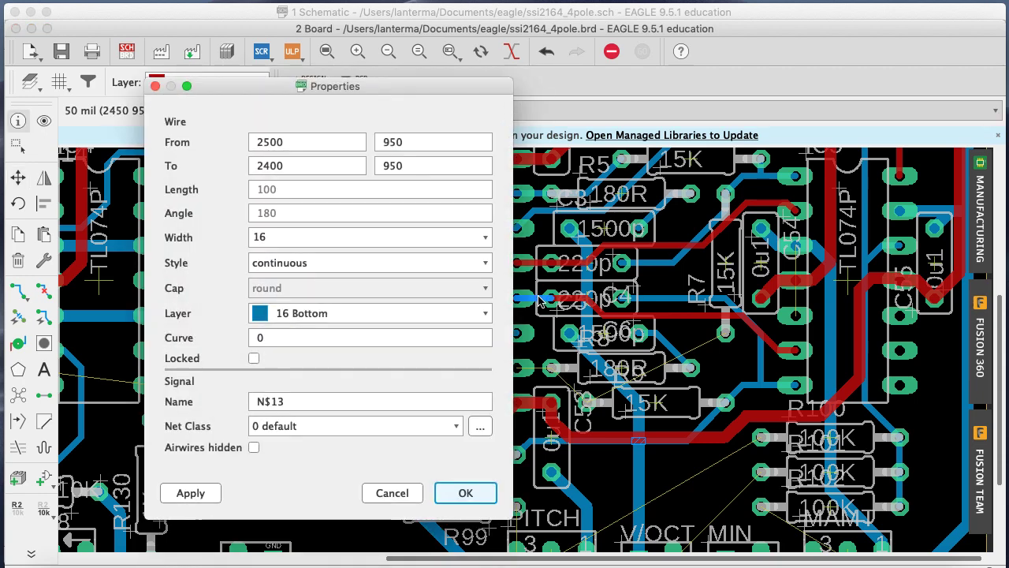
left_click(353, 315)
left_click(284, 12)
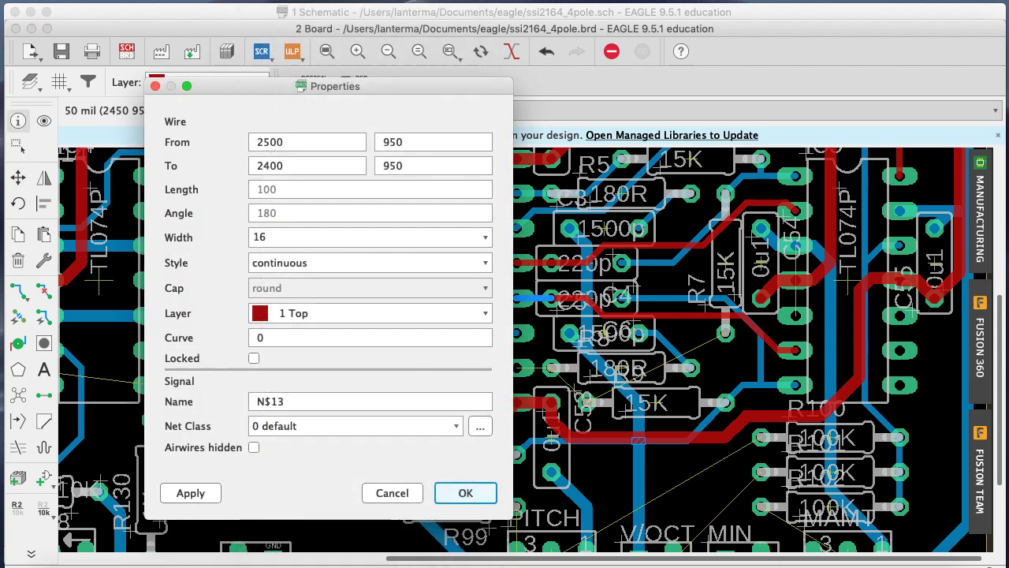
left_click(462, 492)
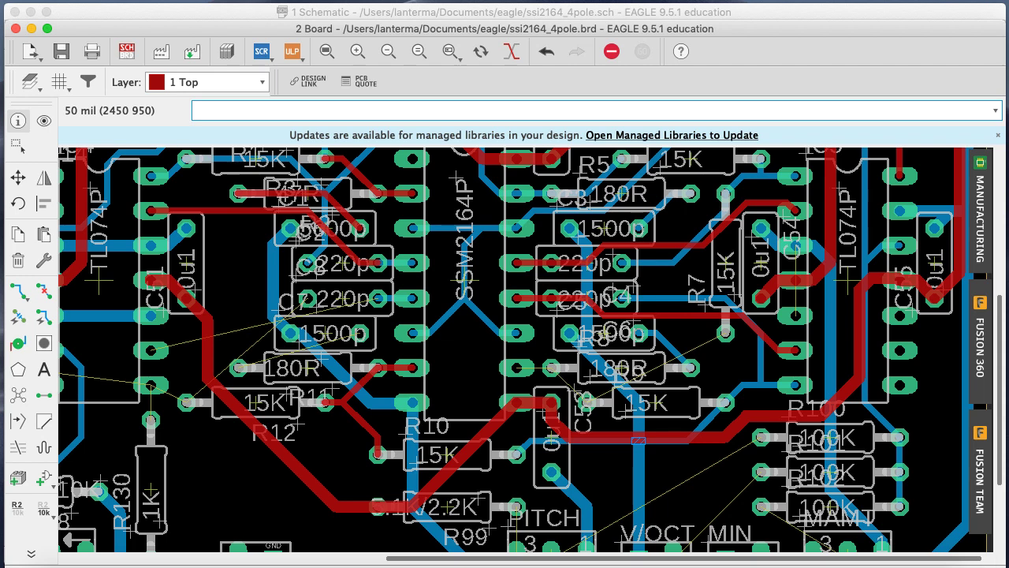
Route 16 mil top traces to the 15K resistor's left pad below the lower right-hand 180R, from R7's lower pad and from the SSM2164P pin beside the 180R
left_click(17, 291)
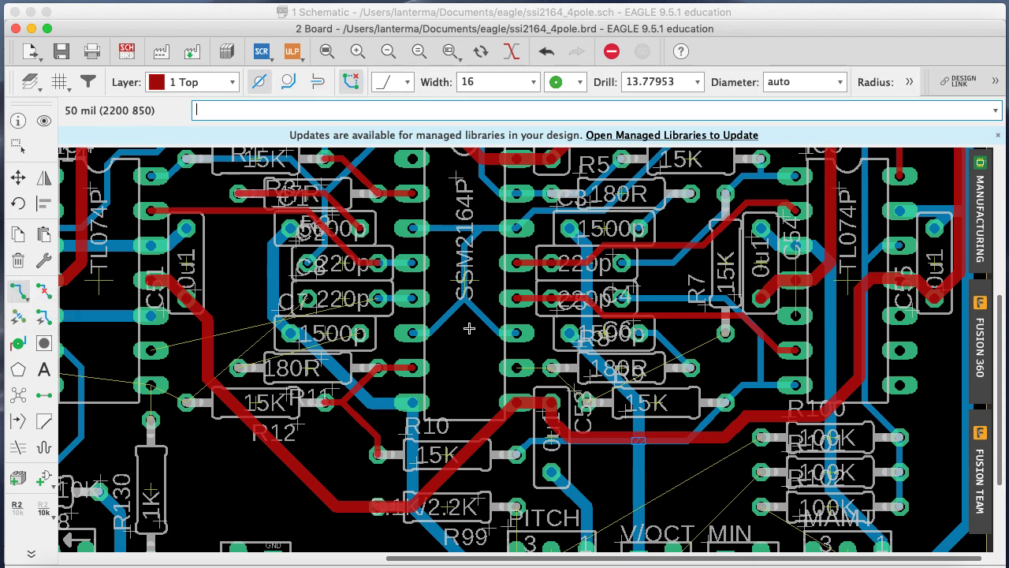
left_click(700, 348)
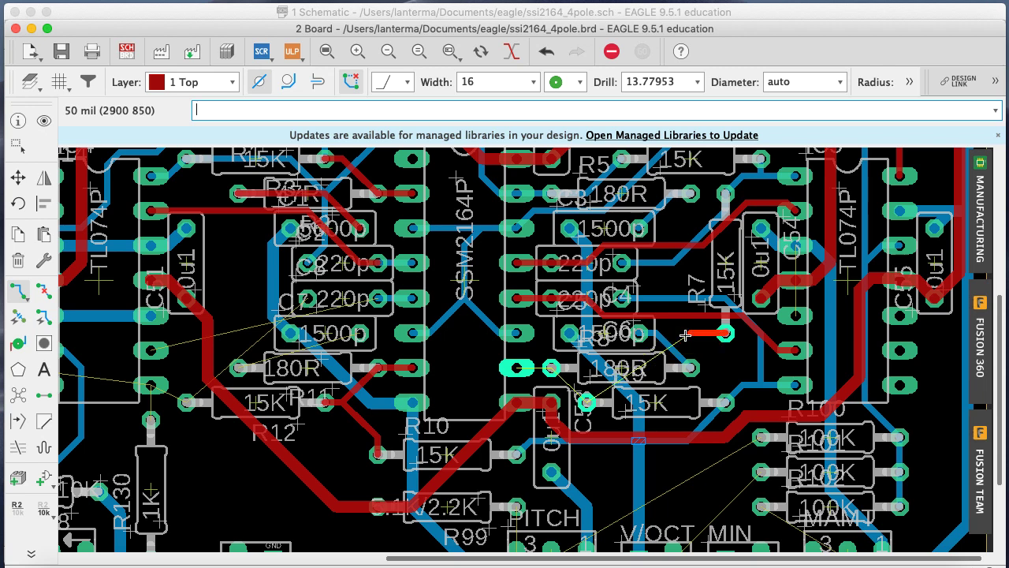
left_click(686, 335)
left_click(631, 373)
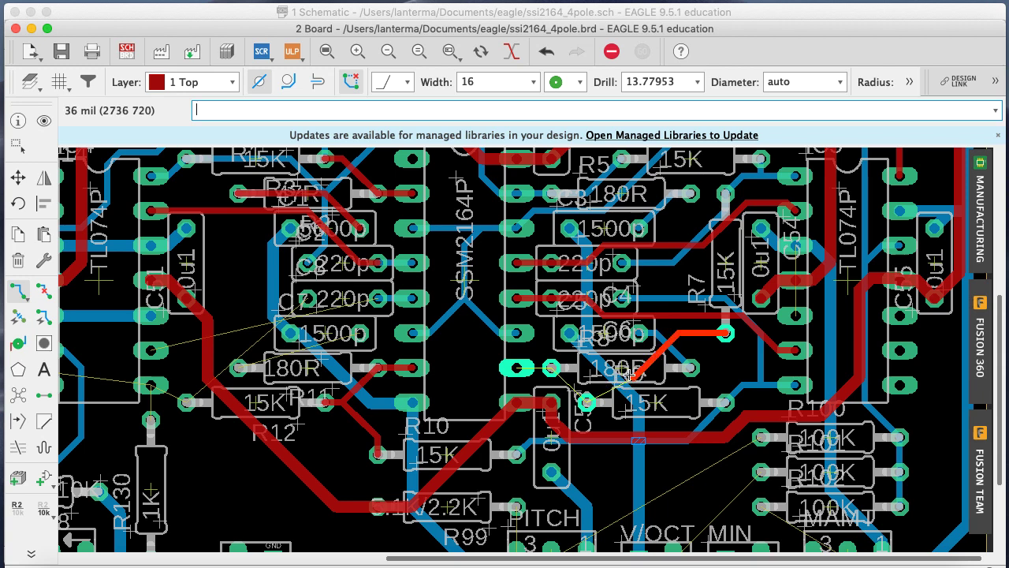
left_click(585, 402)
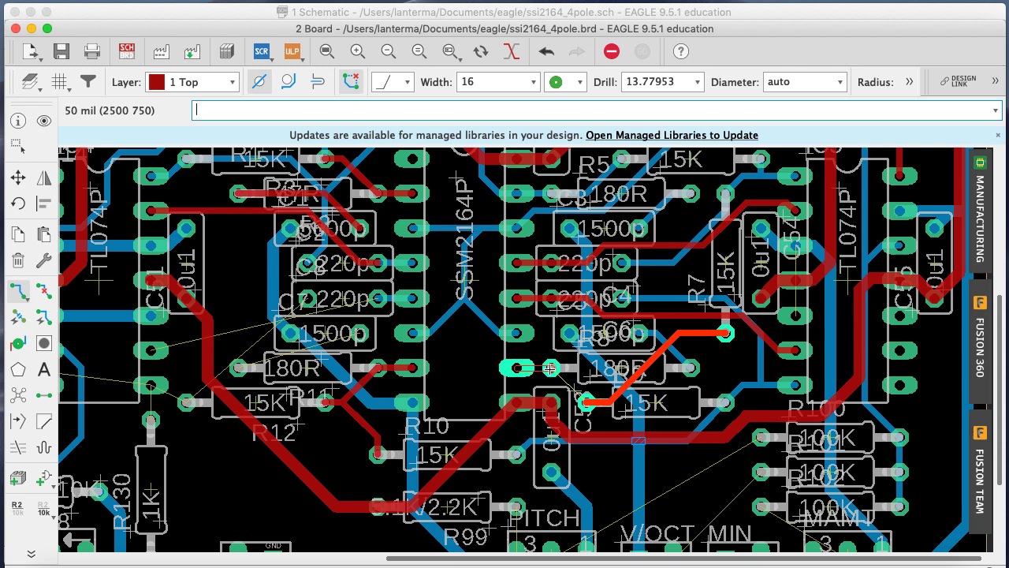
left_click(556, 371)
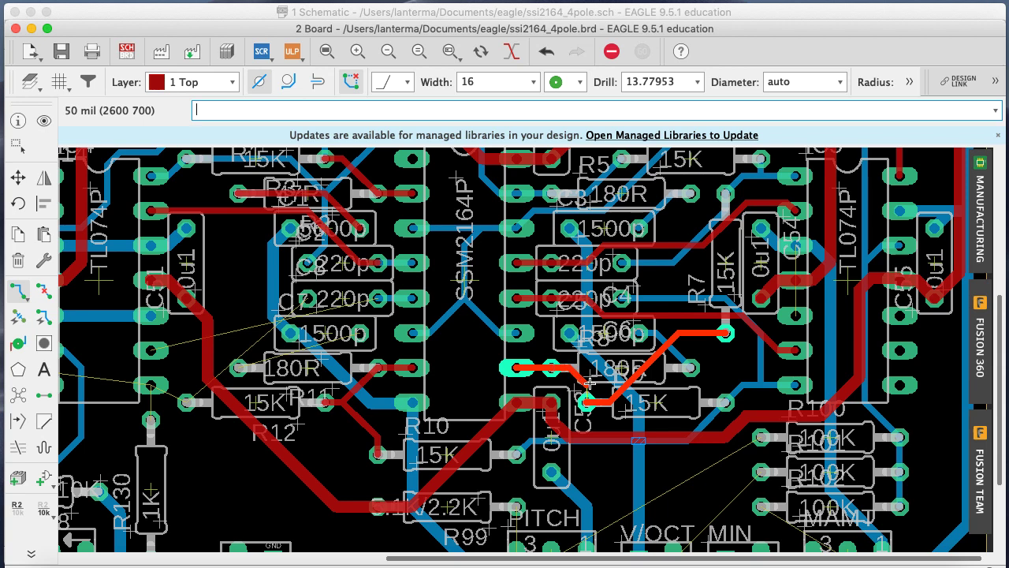
left_click(587, 402)
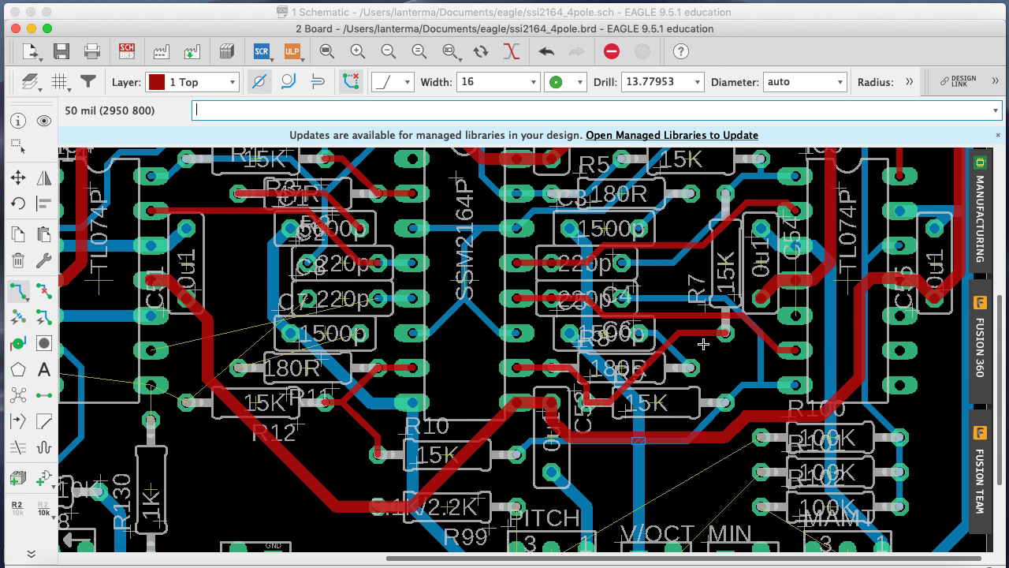
Rip up the diagonal top segment between R7's lower pad and the left pad of the 15K resistor
type("ripu")
type("ripu")
key("Return")
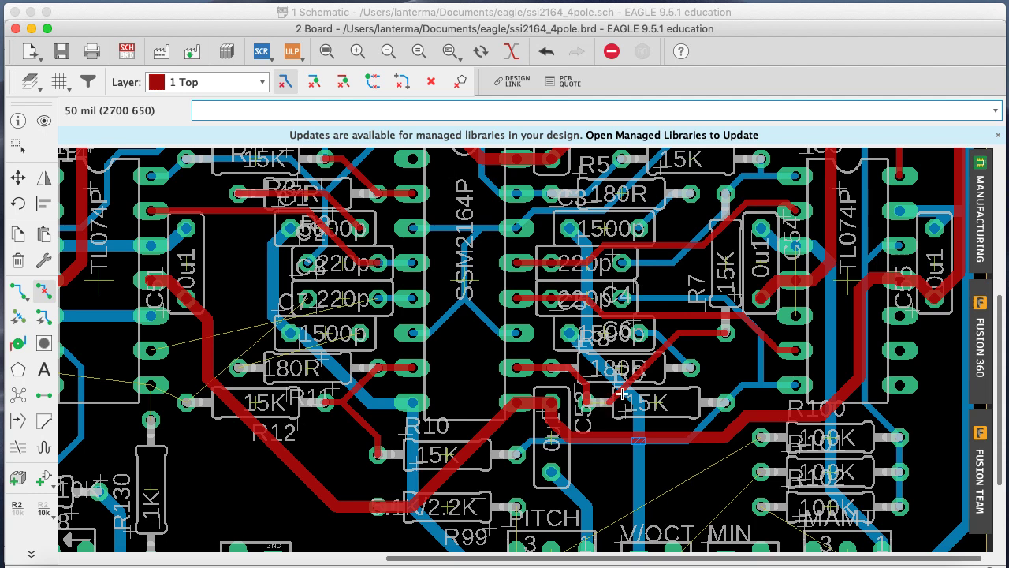
left_click(622, 391)
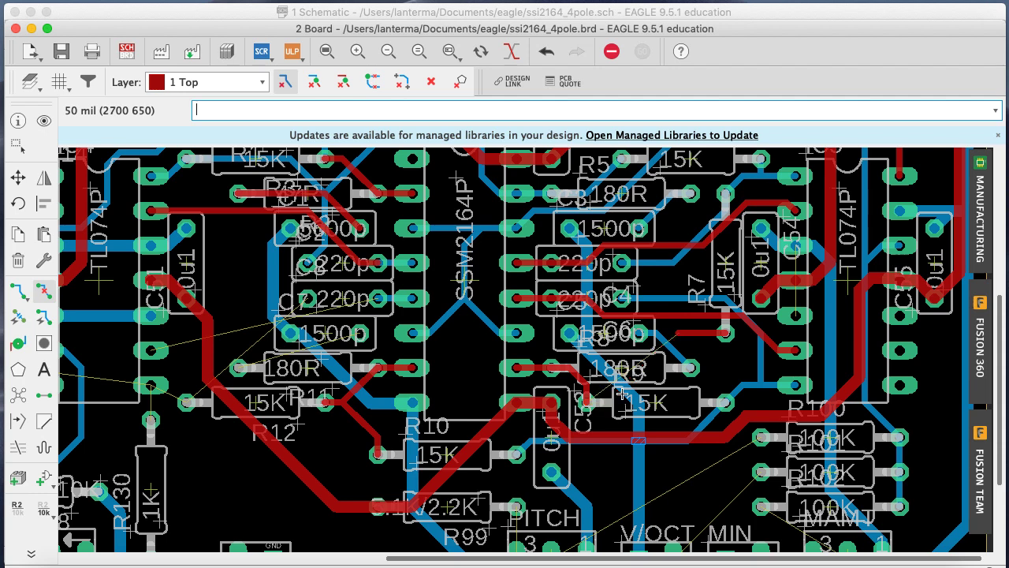
Reroute the top trace from R7's lower pad across the lower 180R to the existing trace beside the 180R's left pad
left_click(25, 295)
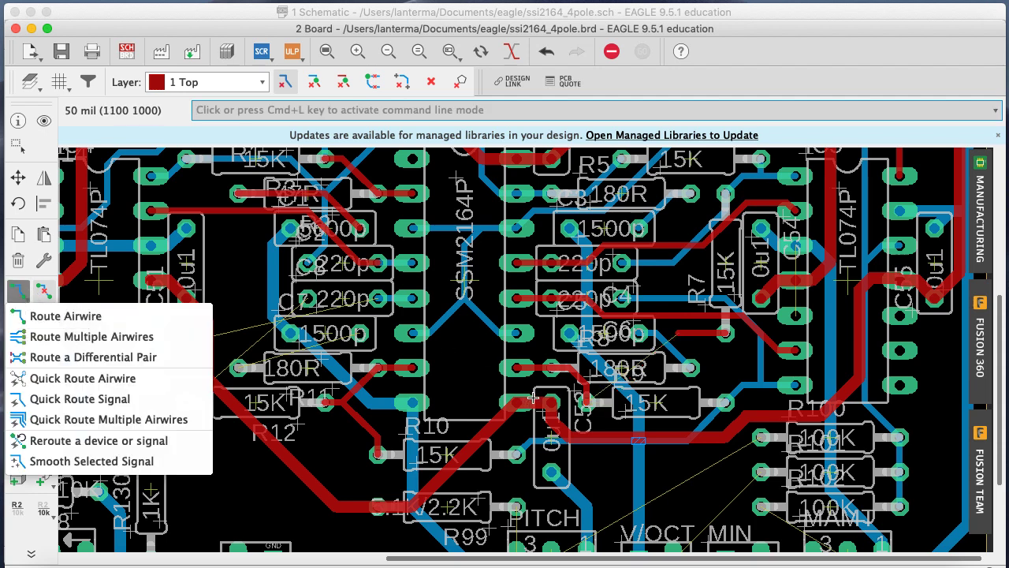
left_click(56, 316)
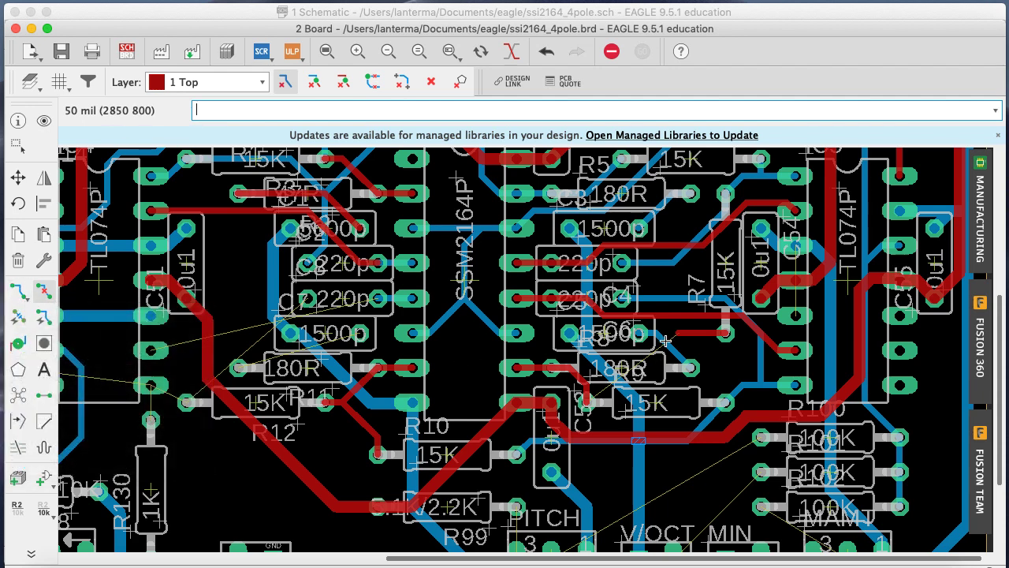
left_click(17, 292)
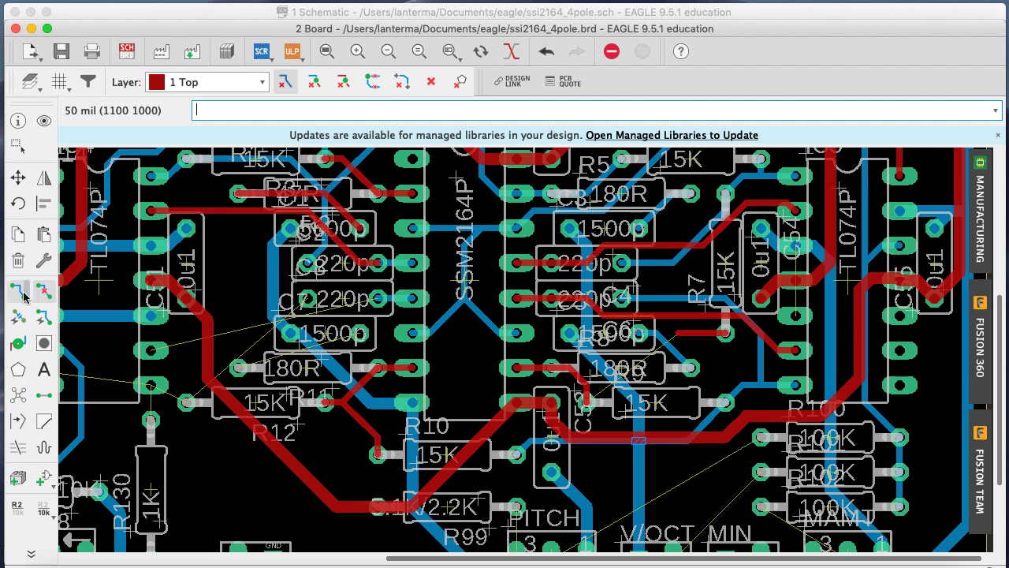
left_click(669, 347)
left_click(17, 292)
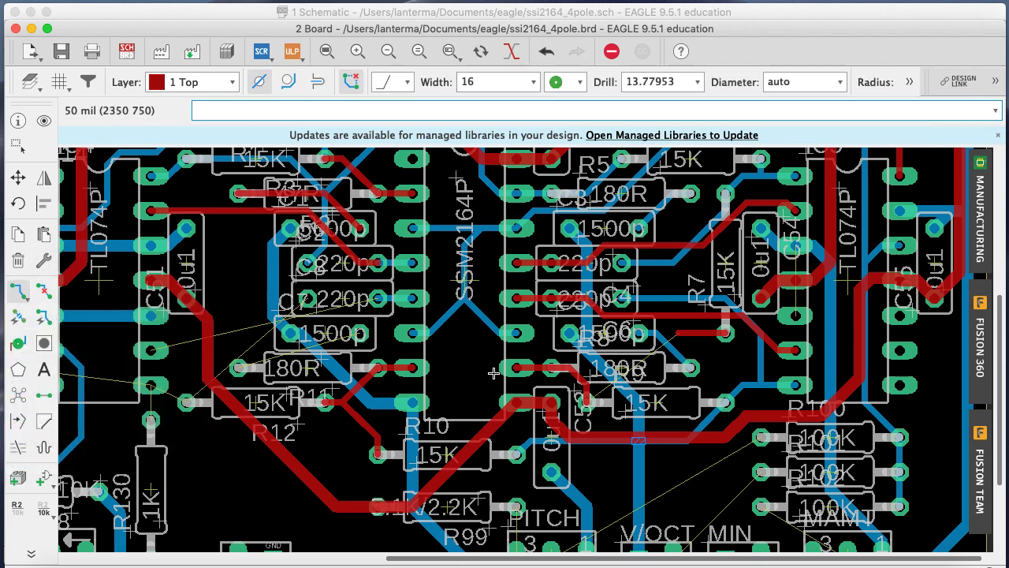
left_click(639, 376)
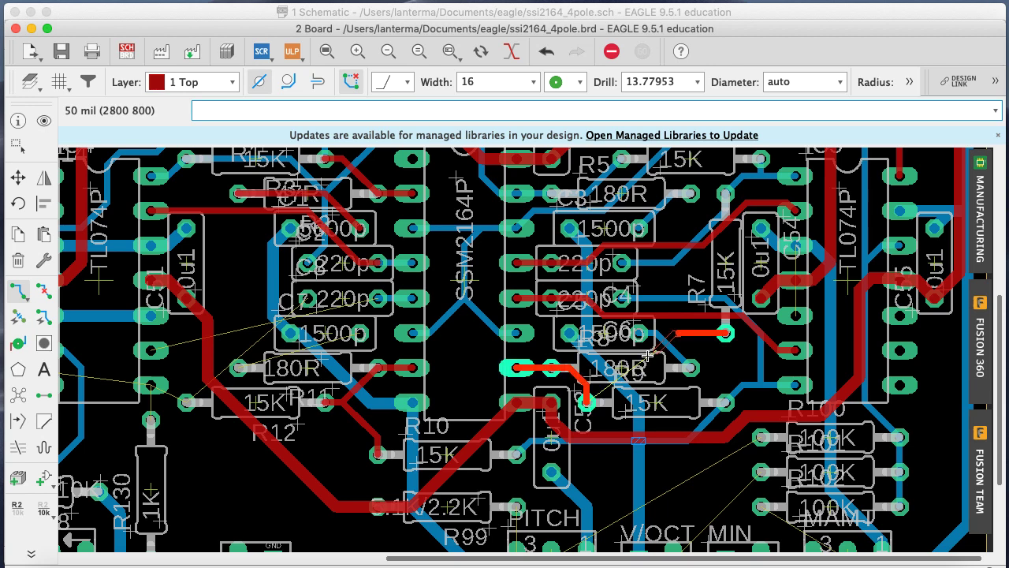
left_click(633, 373)
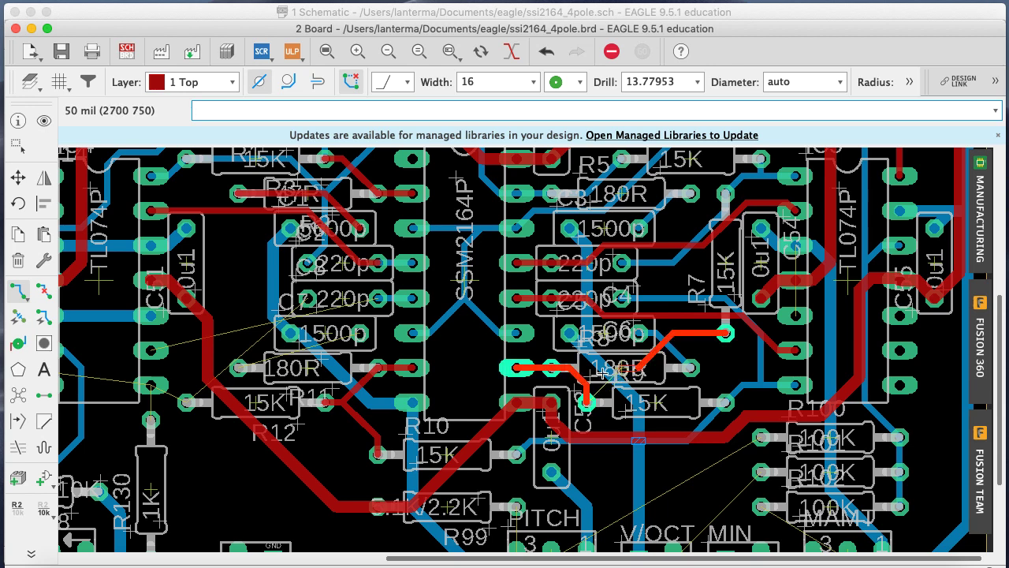
left_click(567, 368)
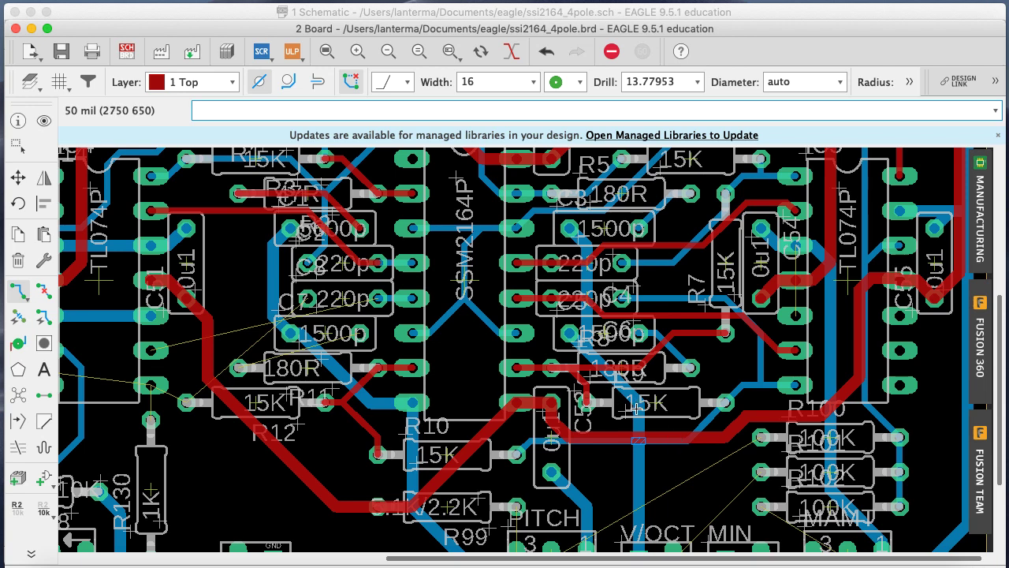
Route 16 mil top traces from PITCH's middle pin to the upper 100K's left pad and from V/OCT's signal pin to the middle 100K's left pad
left_click_drag(997, 382, 998, 430)
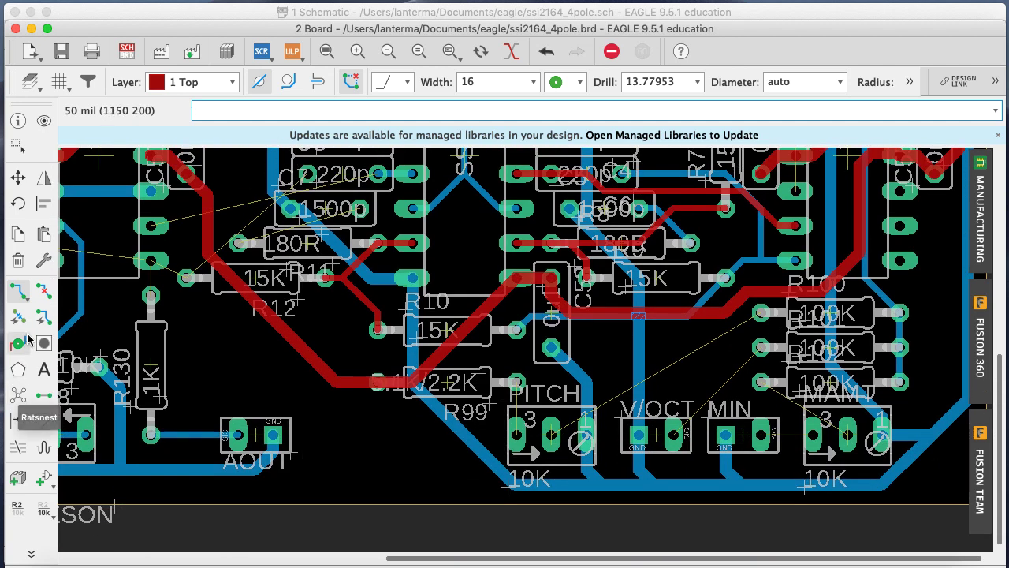
left_click(19, 293)
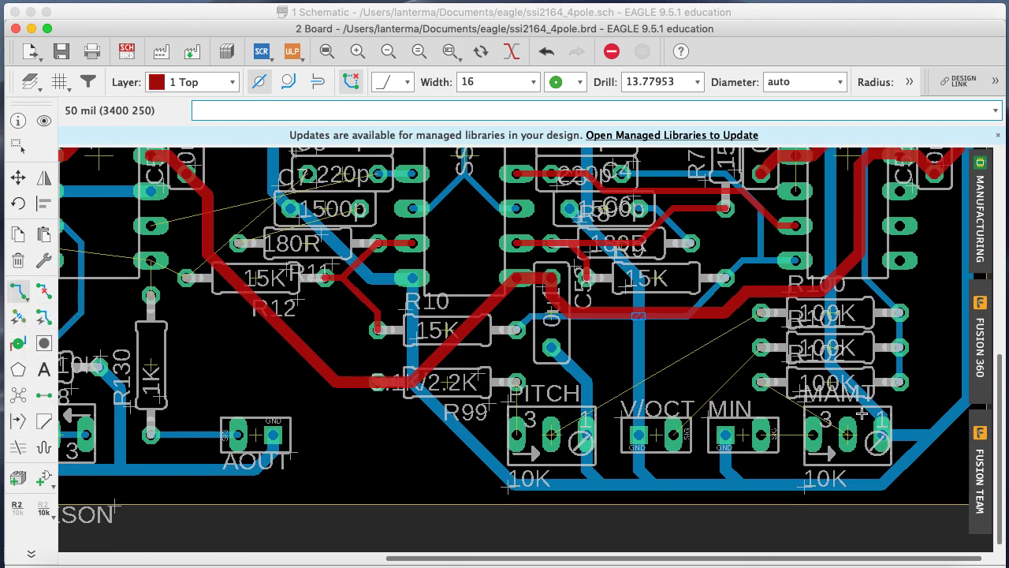
left_click(586, 416)
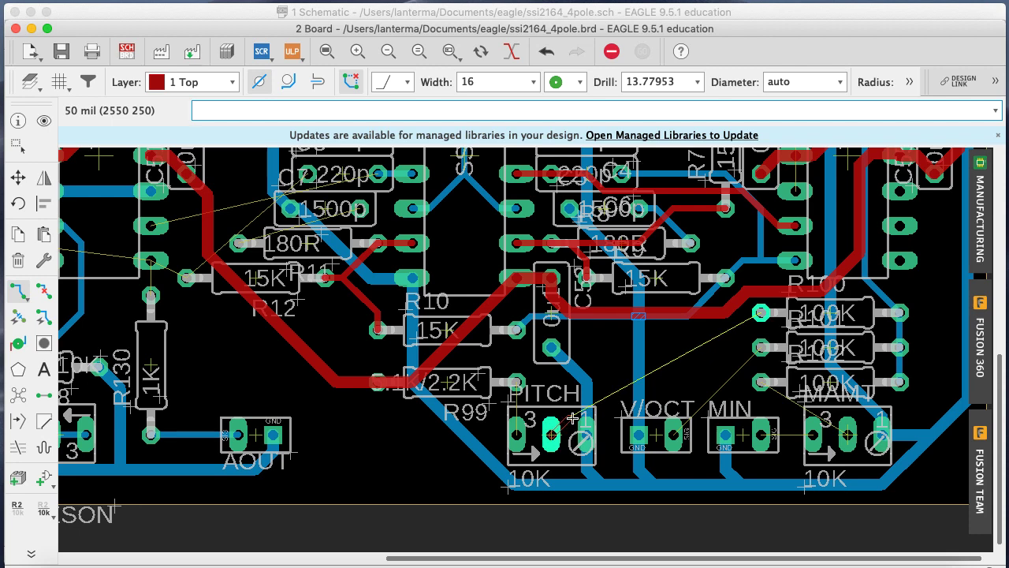
left_click(605, 347)
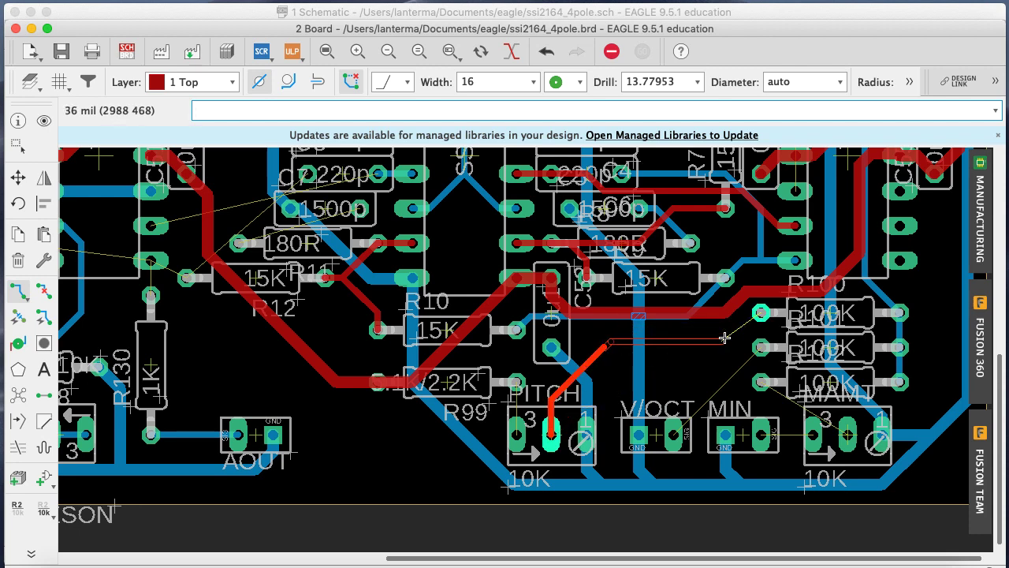
left_click(725, 341)
left_click(761, 313)
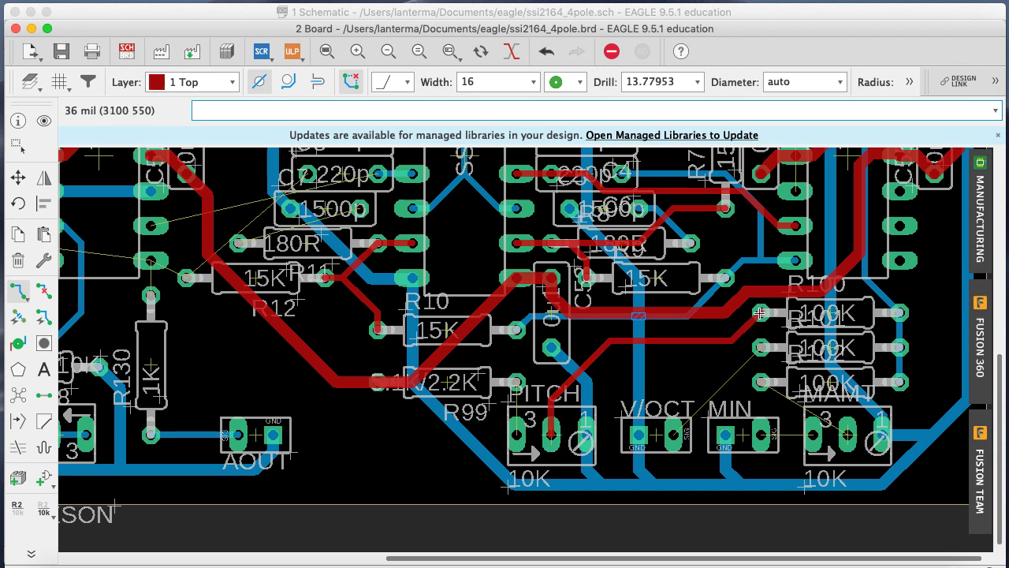
left_click(692, 414)
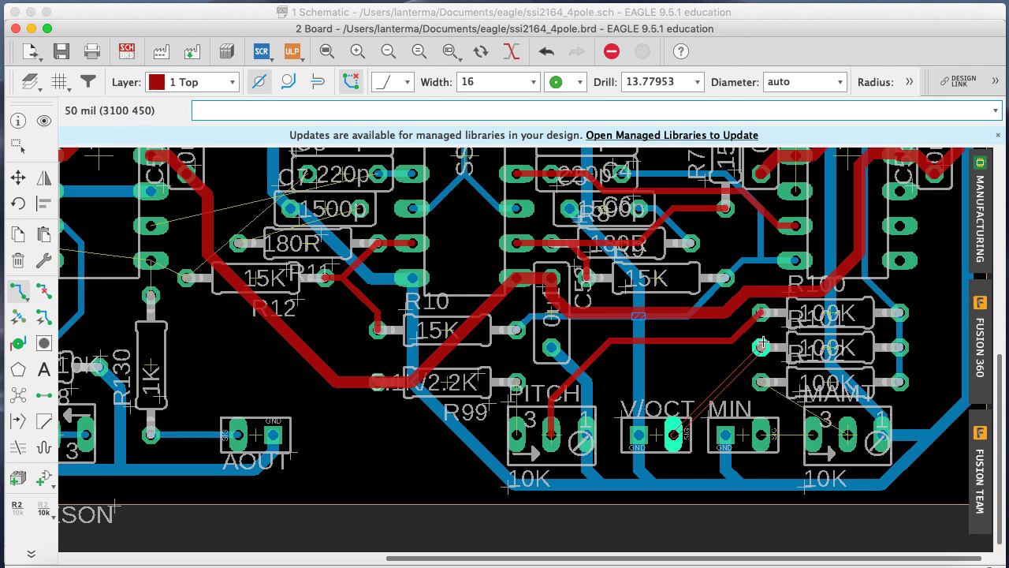
left_click(760, 347)
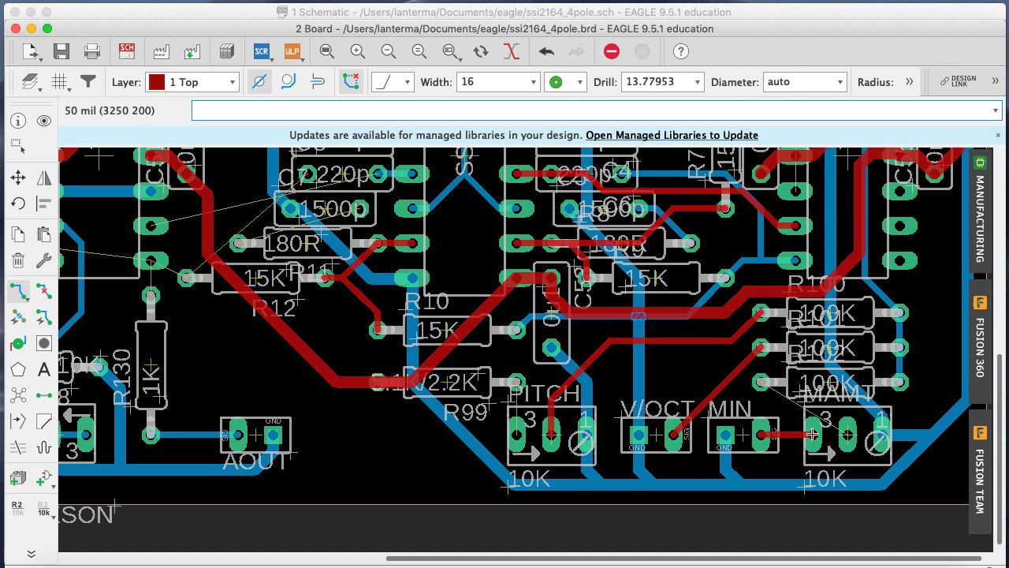
Undo the MIN trace, and route top traces from the lower 100K's left pad to MAMT's middle pin and from MIN's signal pin to MAMT's pin 3
key("super+z")
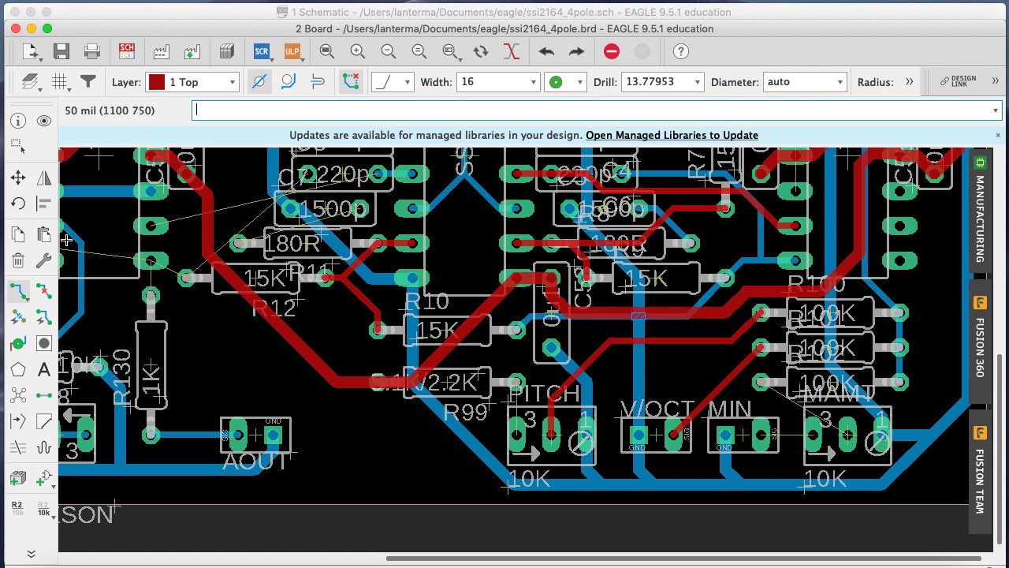
left_click(20, 291)
left_click(82, 314)
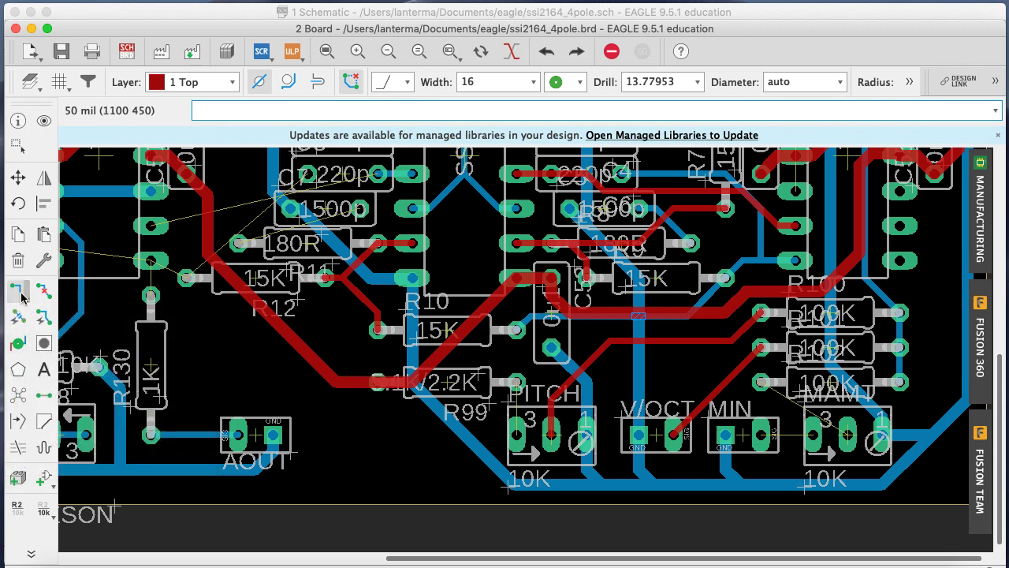
left_click(790, 395)
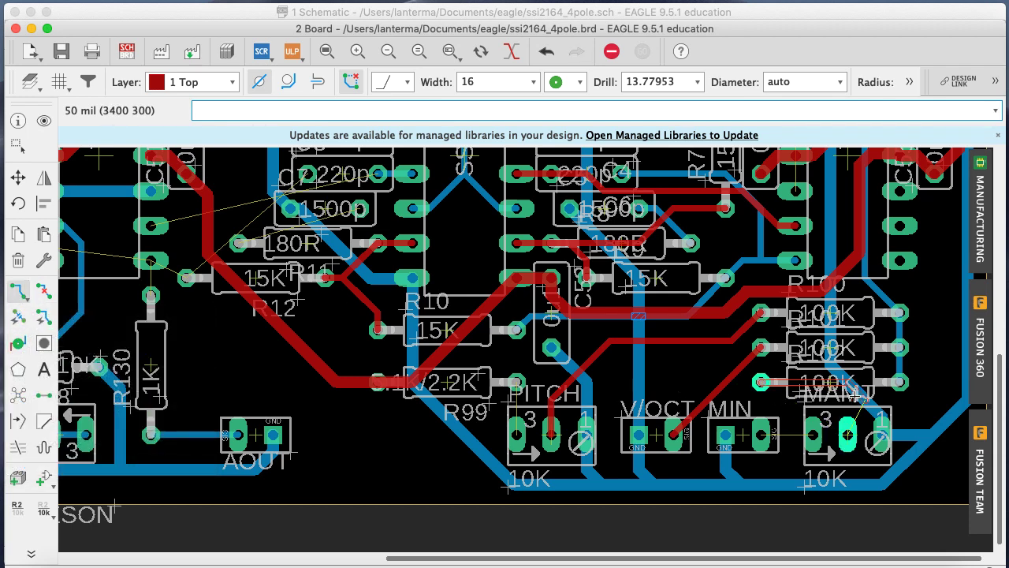
left_click(848, 435)
left_click(768, 432)
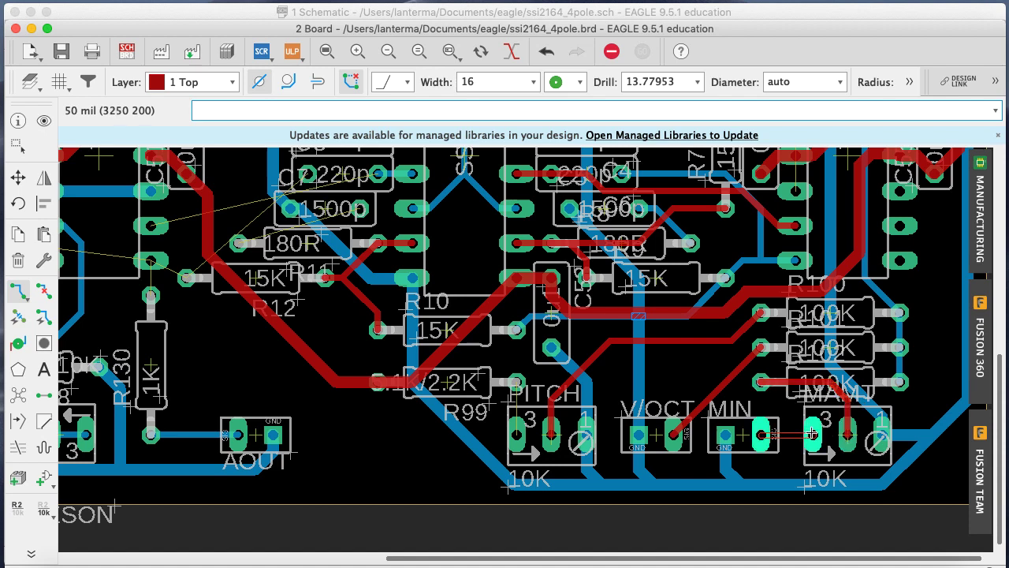
left_click(813, 433)
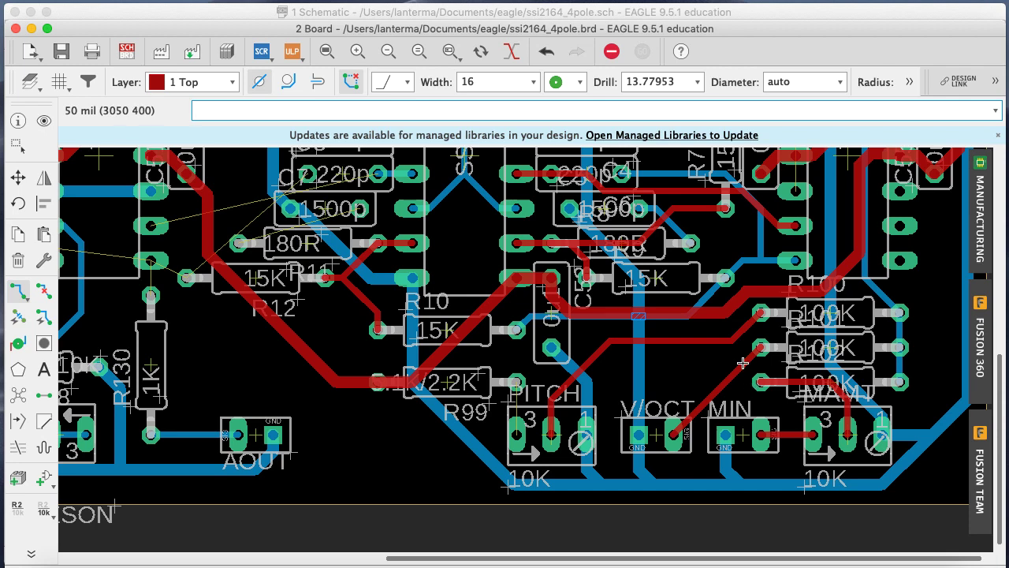
Recalculate the airwires across the whole board with the Ratsnest command
key("alt+F2")
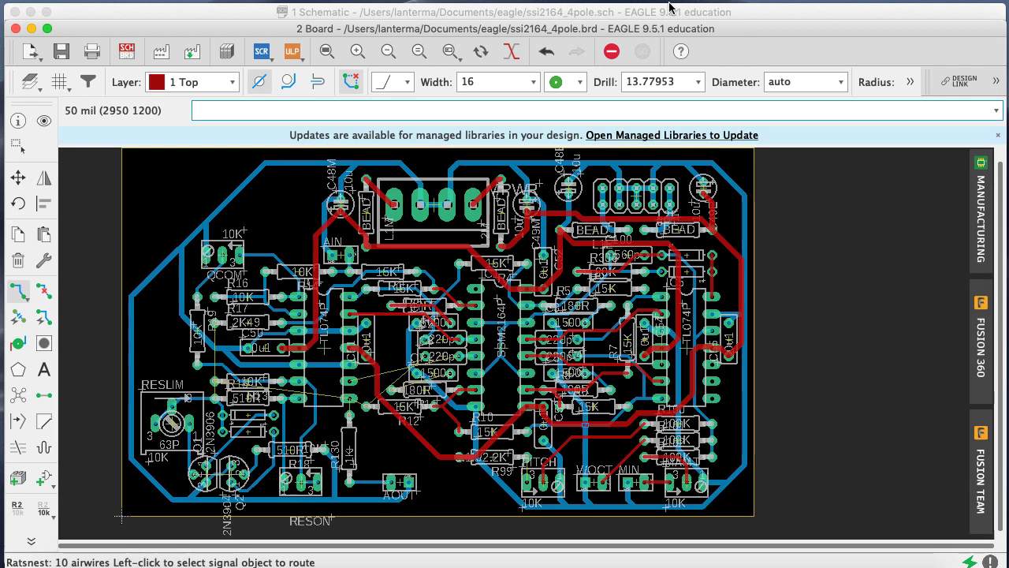
type("ratsnest")
key("Return")
Try to route a 16 mil top trace from the 2K49's left pad across the vertical 10K to RESLIM's upper pin
left_click(450, 51)
left_click_drag(463, 528, 115, 218)
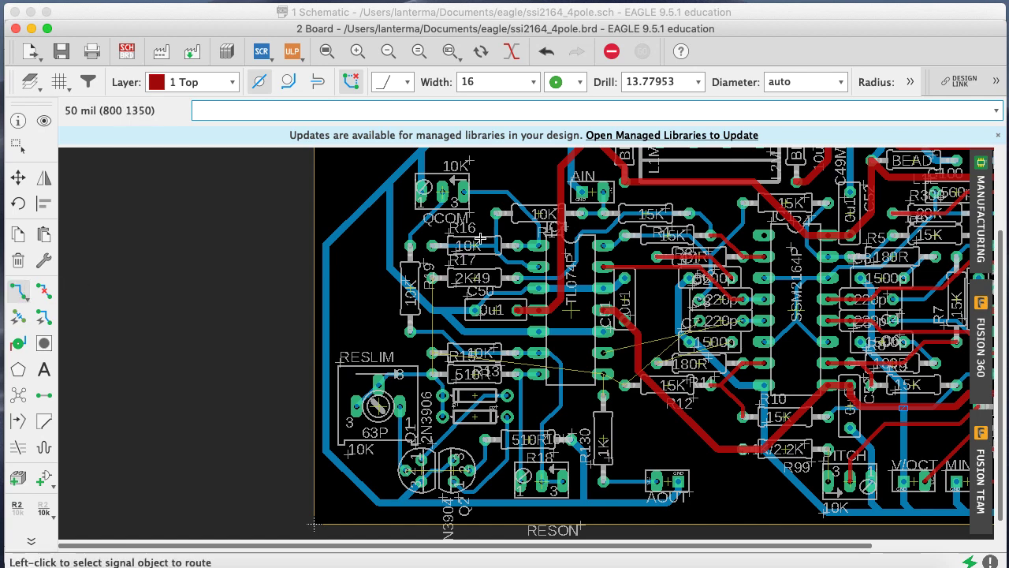
left_click(431, 286)
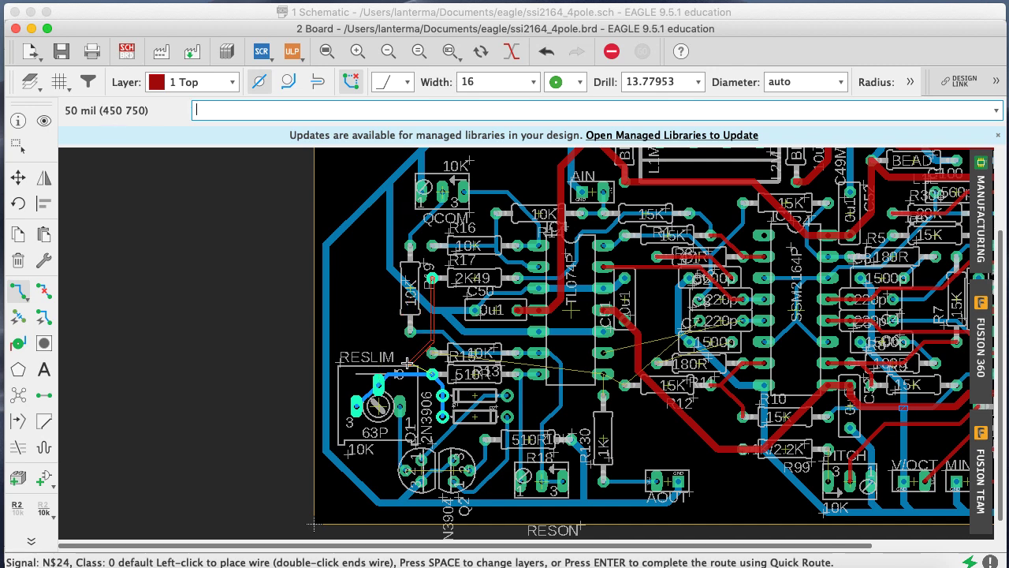
left_click(390, 325)
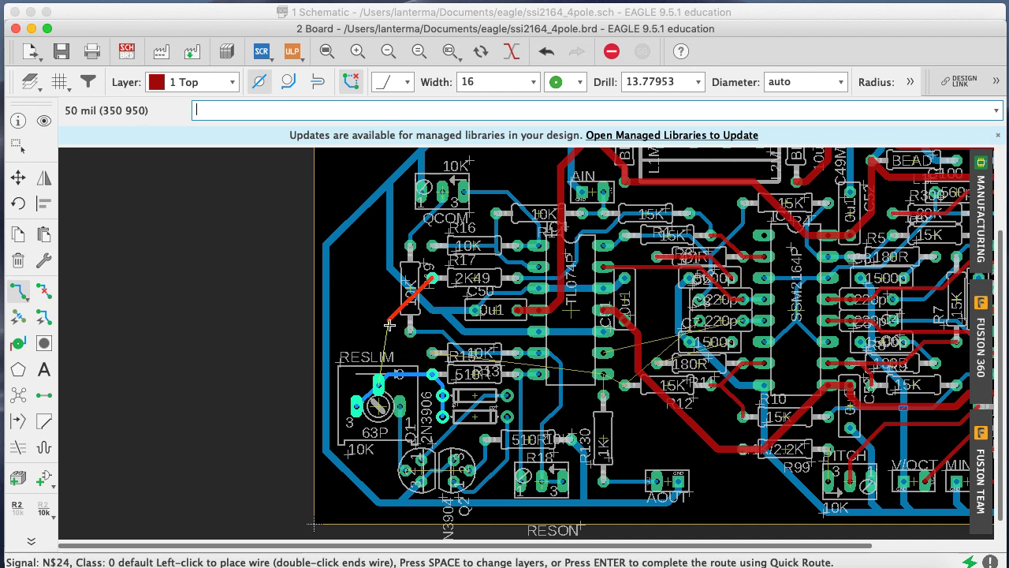
left_click(379, 385)
left_click(364, 398)
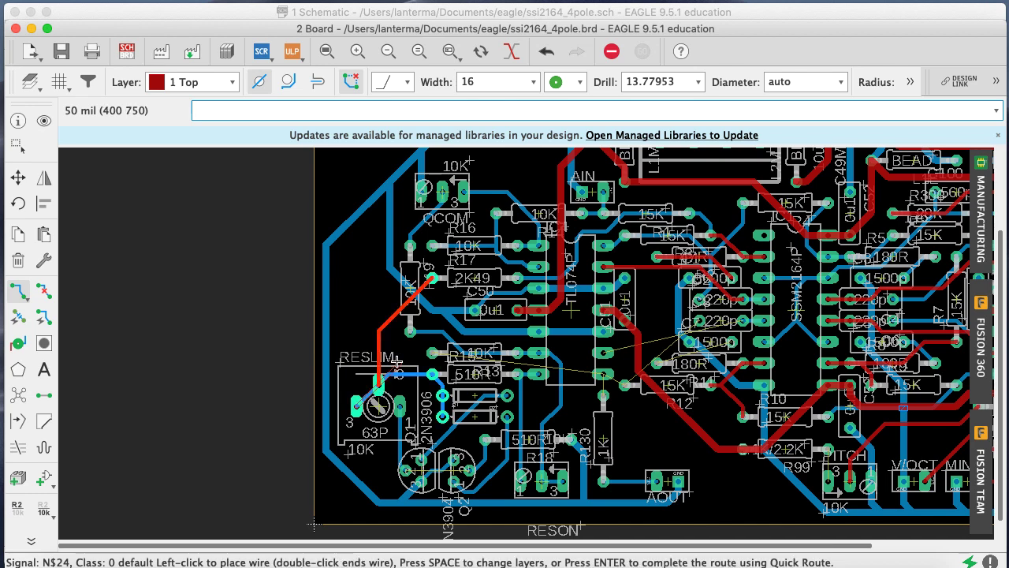
key("super+z")
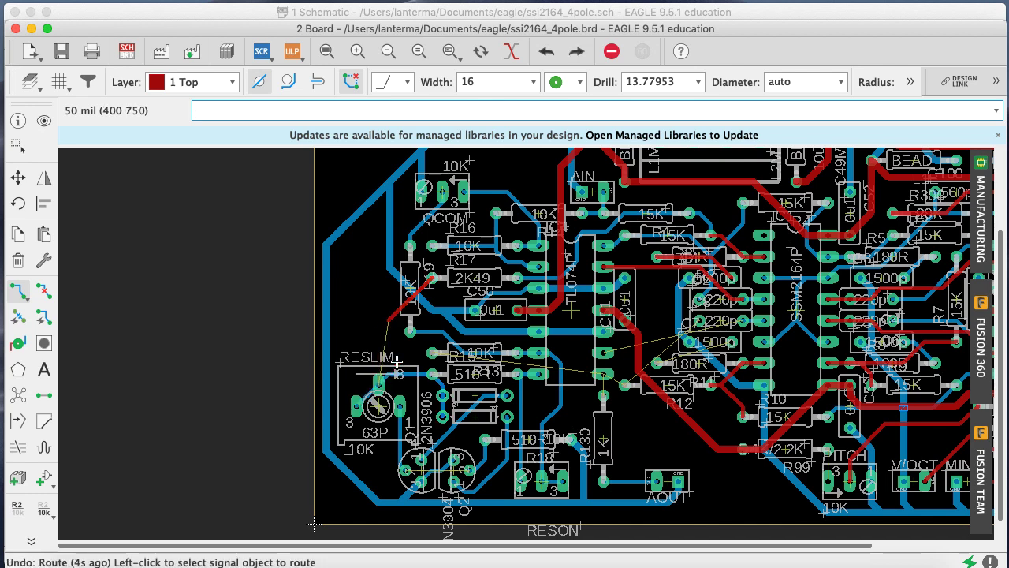
key("super+z")
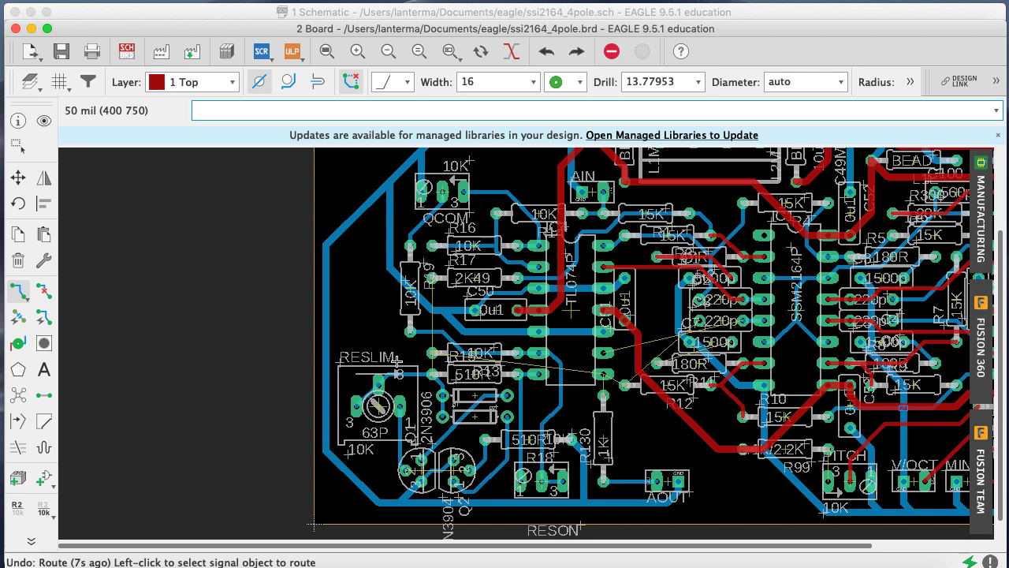
Highlight the signal of the vertical airwire at the 2K49's left pad with the Show command
type("show")
key("Return")
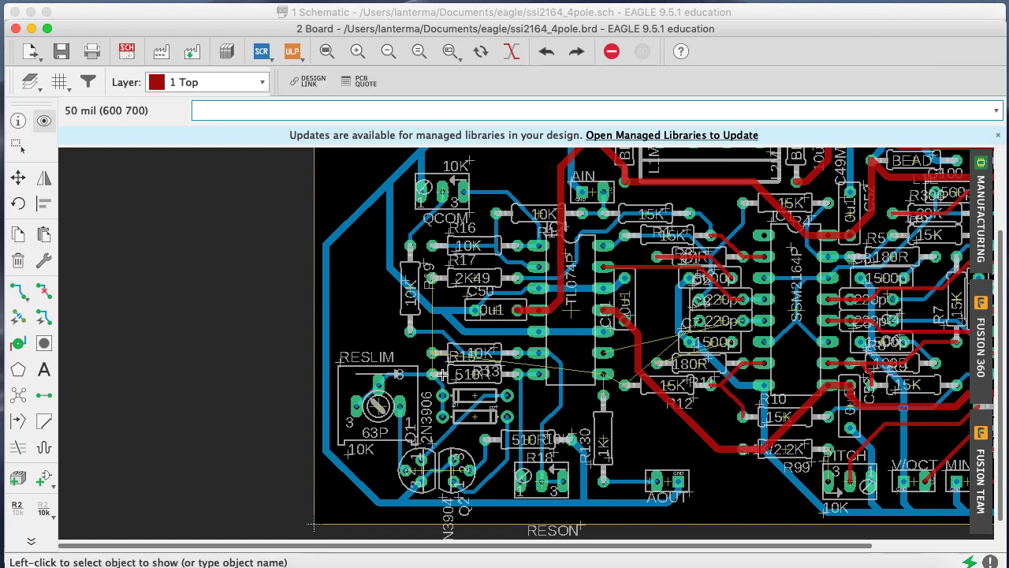
left_click(434, 301)
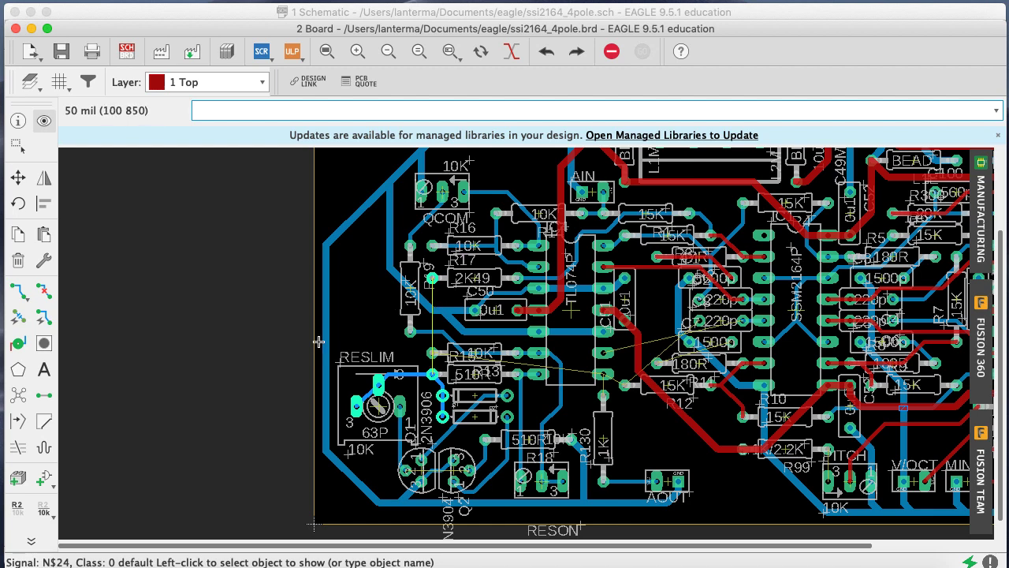
Route a 16 mil top trace between the left TL074P's lowest right pin and the lower 10K's left pad, and shift its bend near that pin
left_click(17, 292)
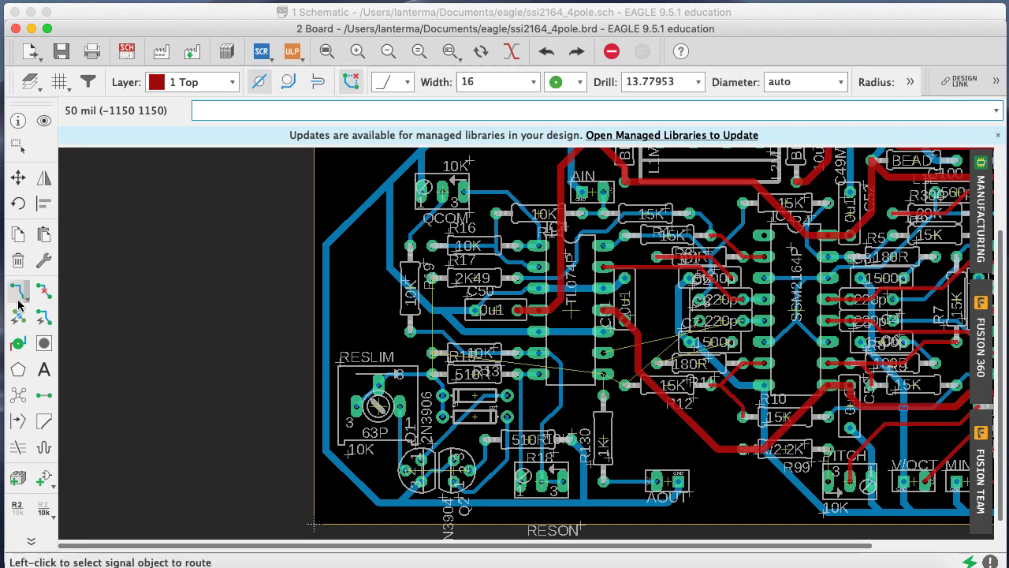
left_click(589, 374)
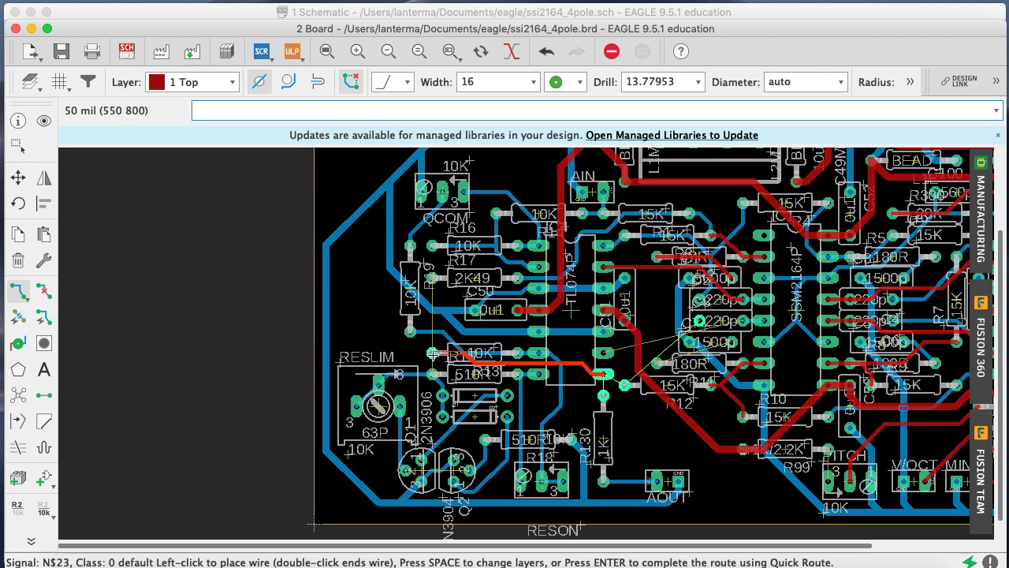
key("Escape")
left_click(17, 178)
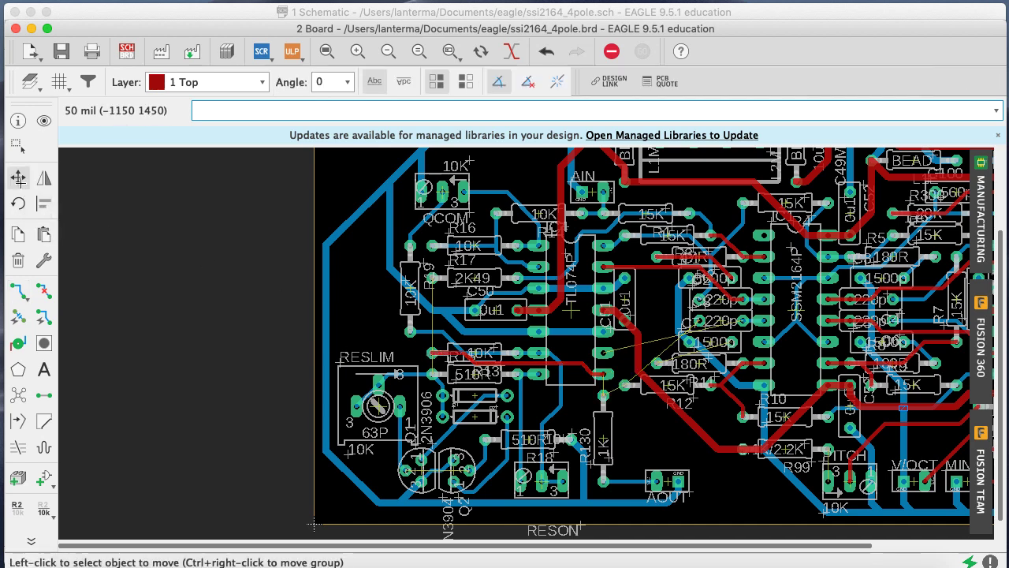
left_click(575, 368)
left_click(571, 369)
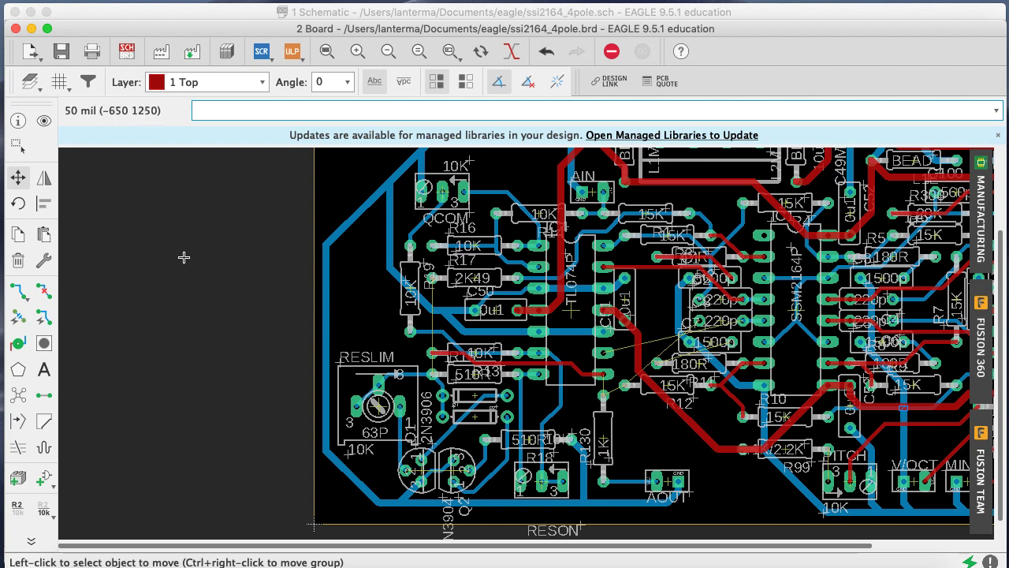
Route a top trace from the 2K49's left pad down and around the lower 10K's left pad to the 510R's left pad, and save the board
left_click(449, 51)
left_click(477, 97)
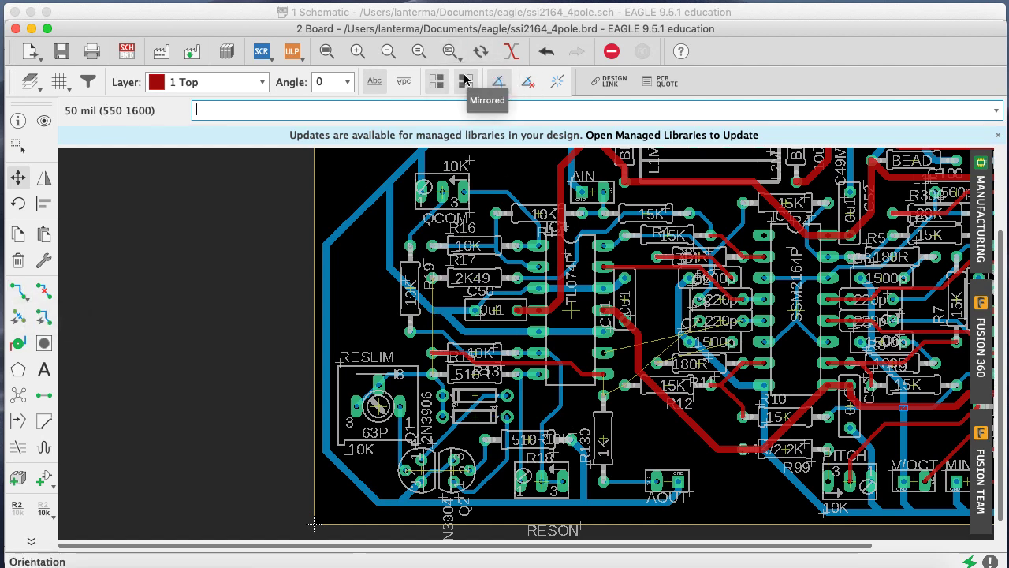
left_click(450, 51)
left_click_drag(423, 266, 445, 386)
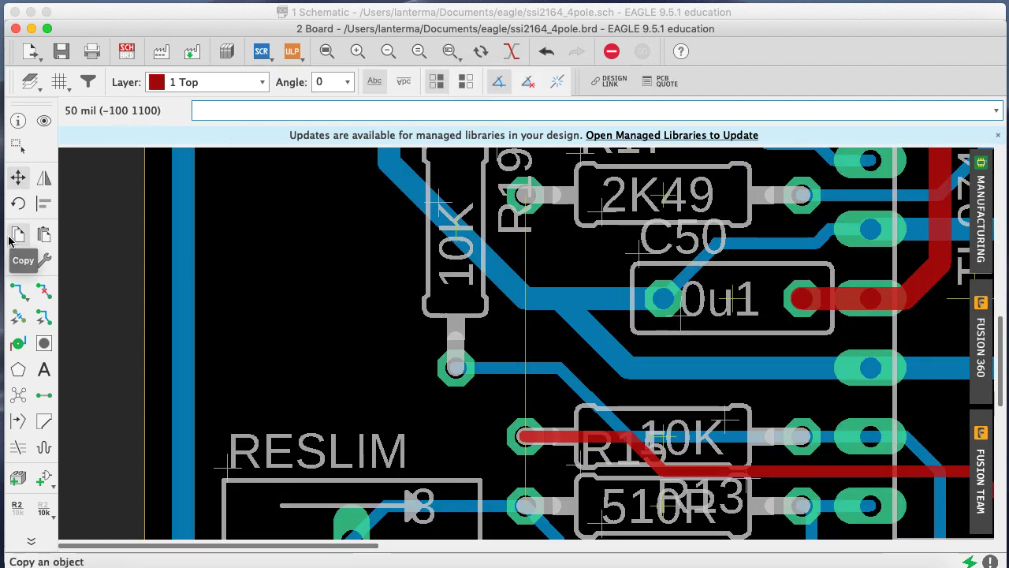
left_click(19, 292)
left_click(118, 321)
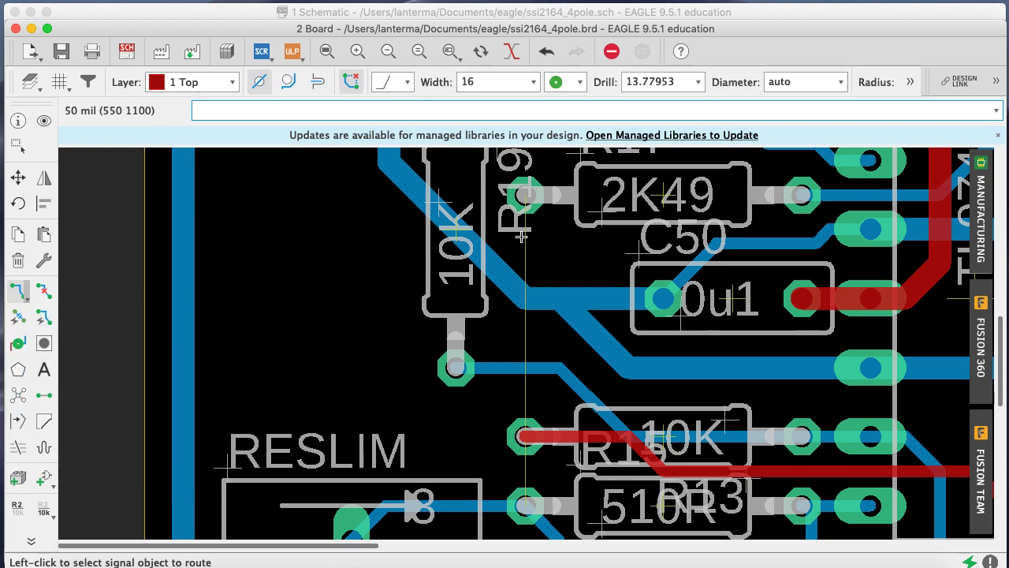
left_click(526, 213)
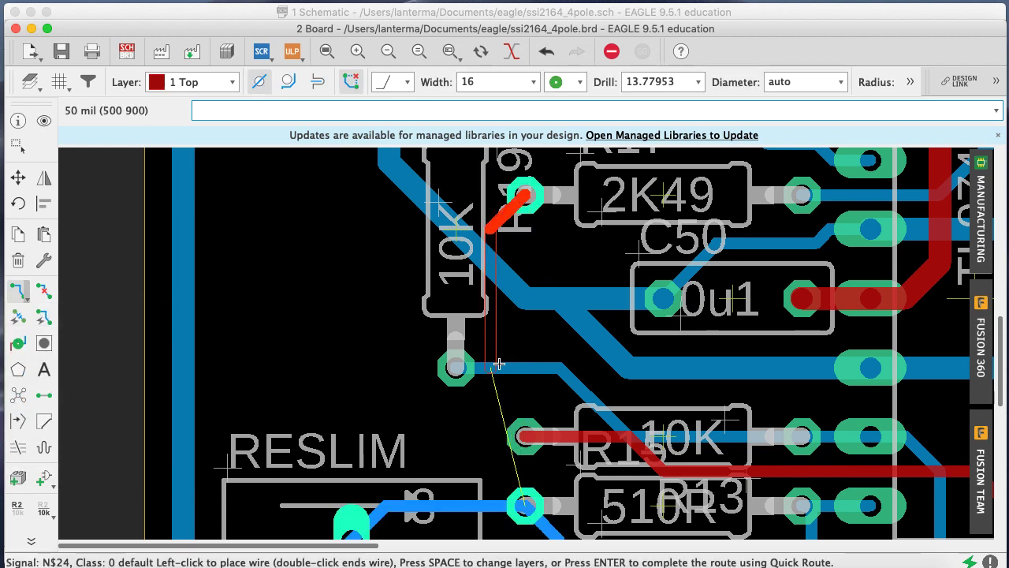
key("Escape")
left_click(525, 222)
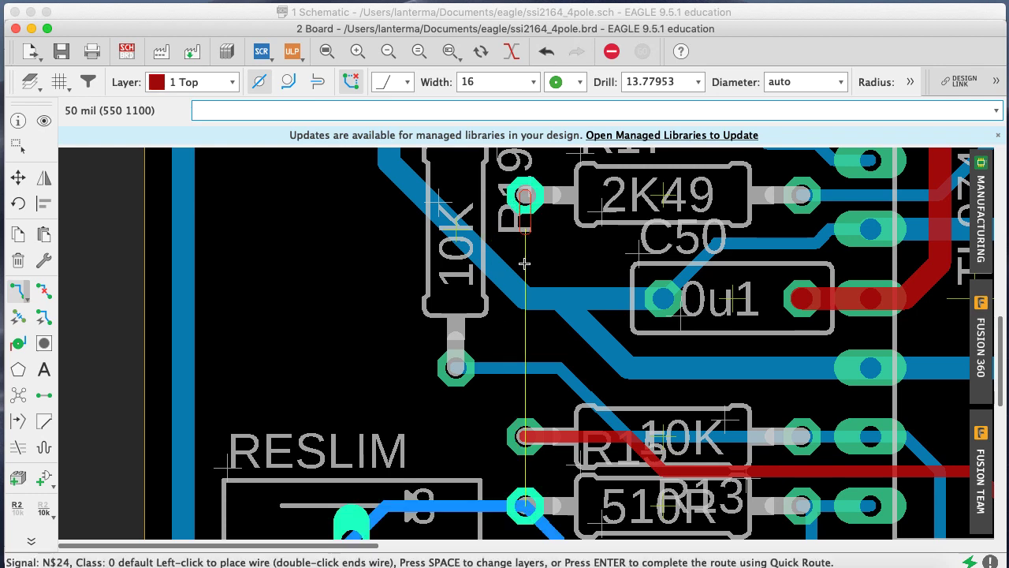
left_click(471, 426)
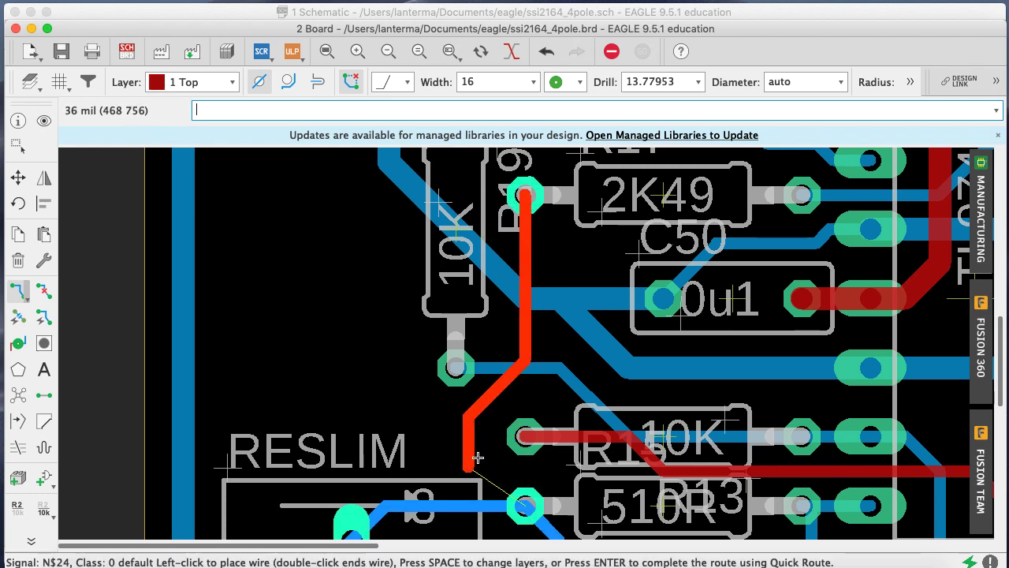
left_click(523, 505)
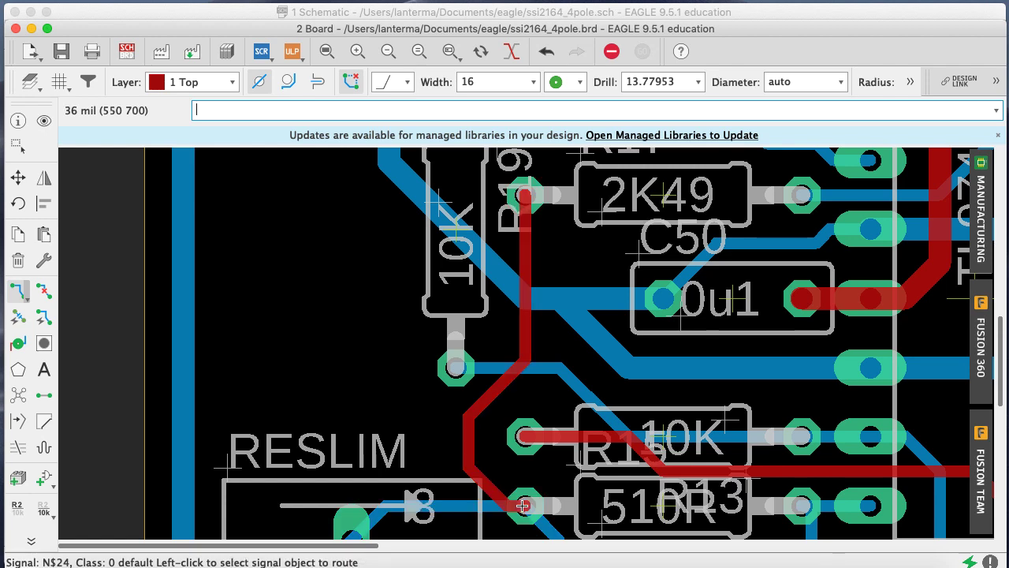
key("super+s")
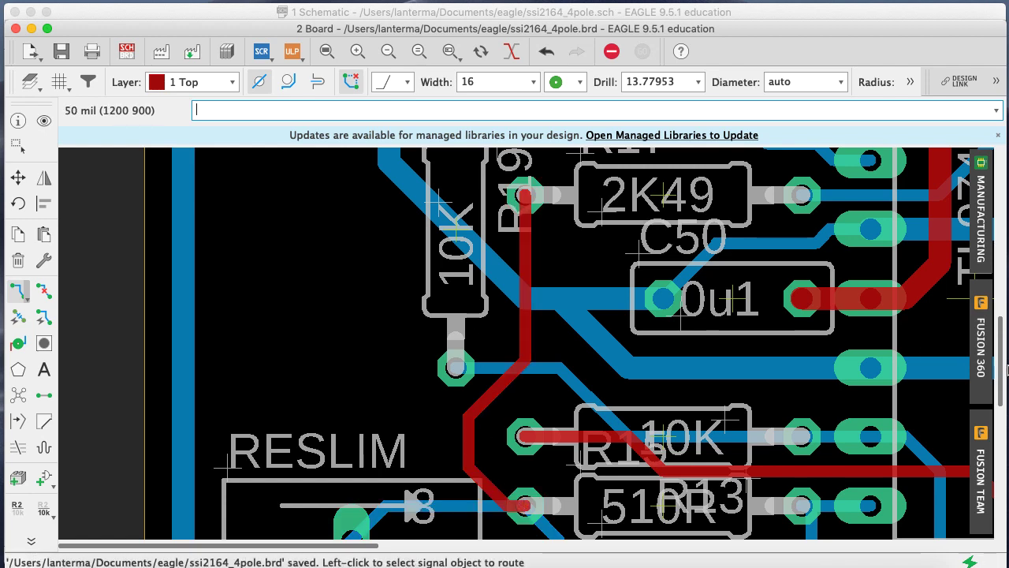
Recalculate the airwires with the Ratsnest command after connecting the 2K49 and 510R pads
mouse_move(1005, 381)
left_mouse_down()
mouse_move(1000, 330)
mouse_move(1003, 392)
left_mouse_up()
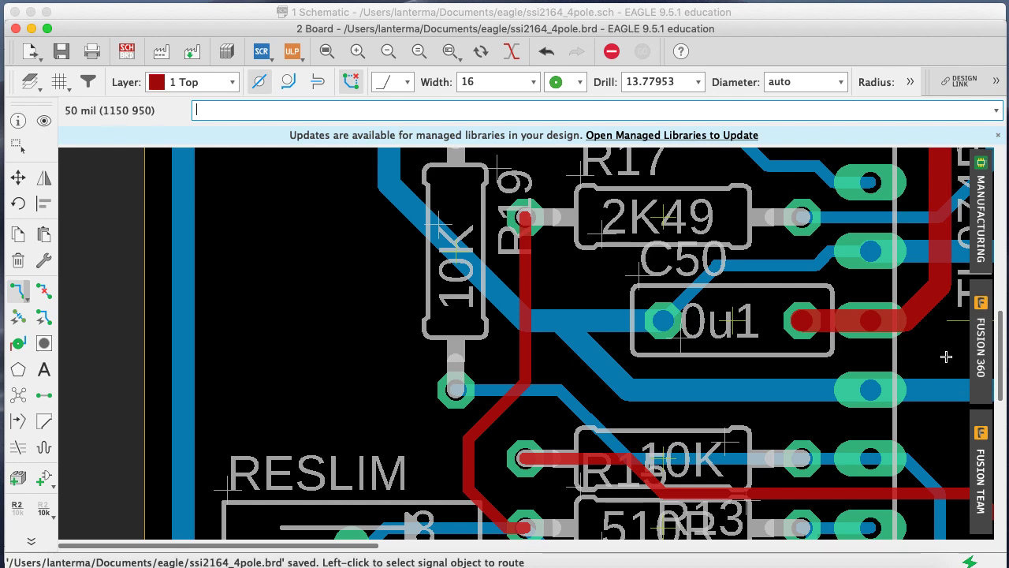
mouse_move(999, 350)
left_mouse_down()
mouse_move(999, 336)
mouse_move(998, 353)
left_mouse_up()
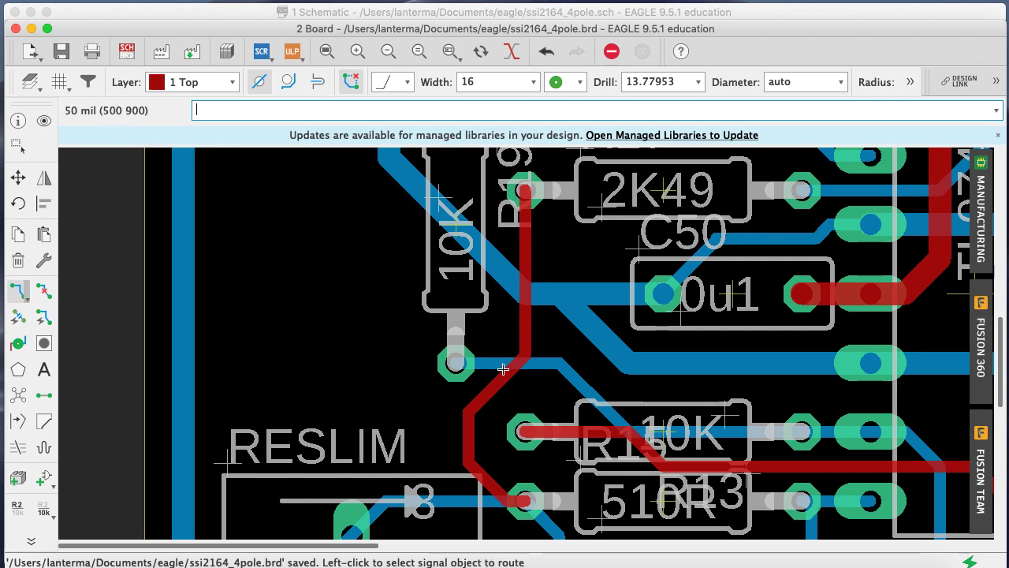
left_click_drag(347, 546, 414, 548)
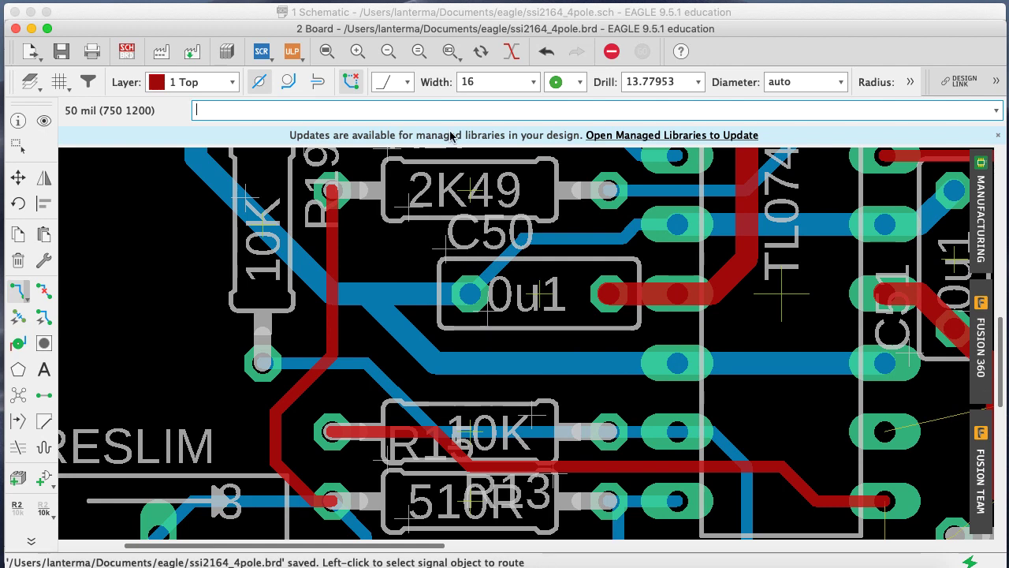
type("ratsnest")
key("Return")
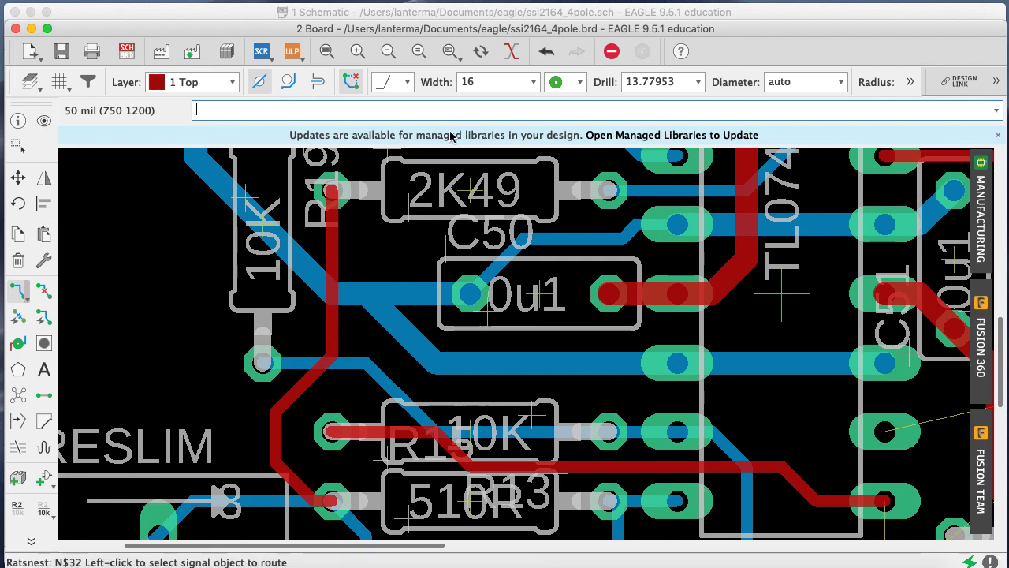
Highlight the airwire signal at the lower left 180R, and route a top trace from its left pad to the lower 1500p capacitor's right pad
left_click(387, 50)
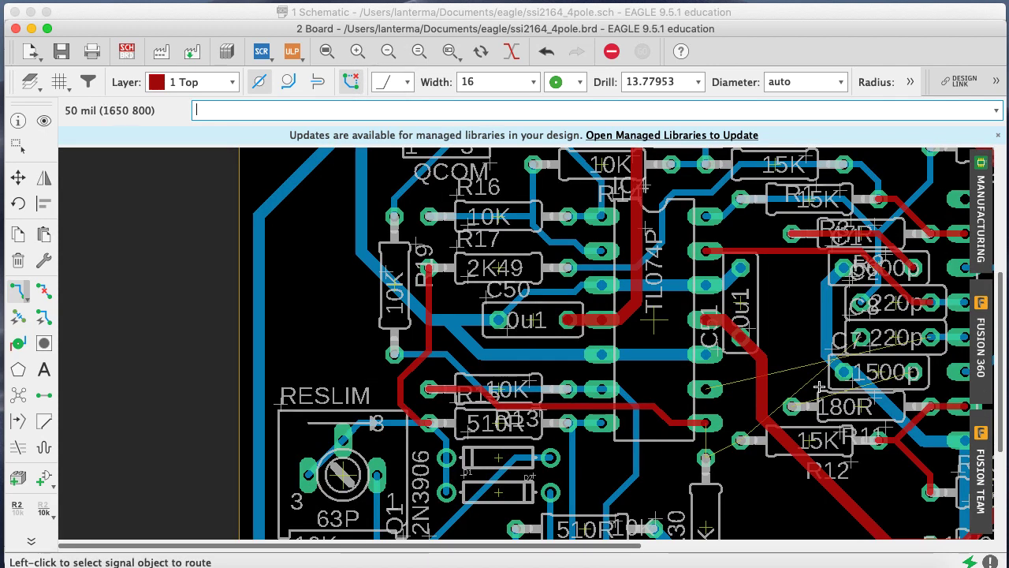
left_click_drag(640, 545, 764, 545)
type("show")
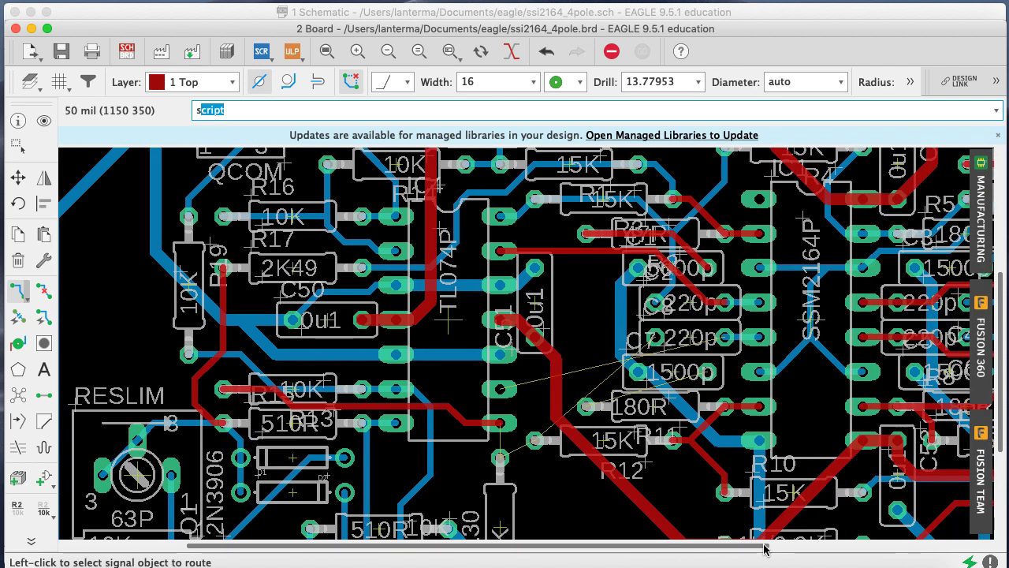
key("Return")
left_click(611, 397)
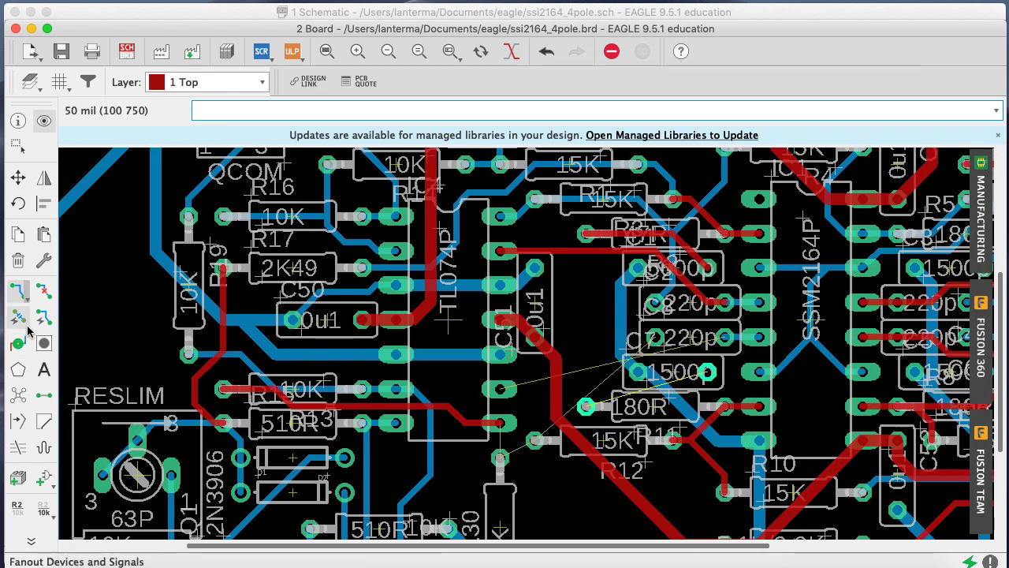
left_click(20, 298)
left_click(587, 406)
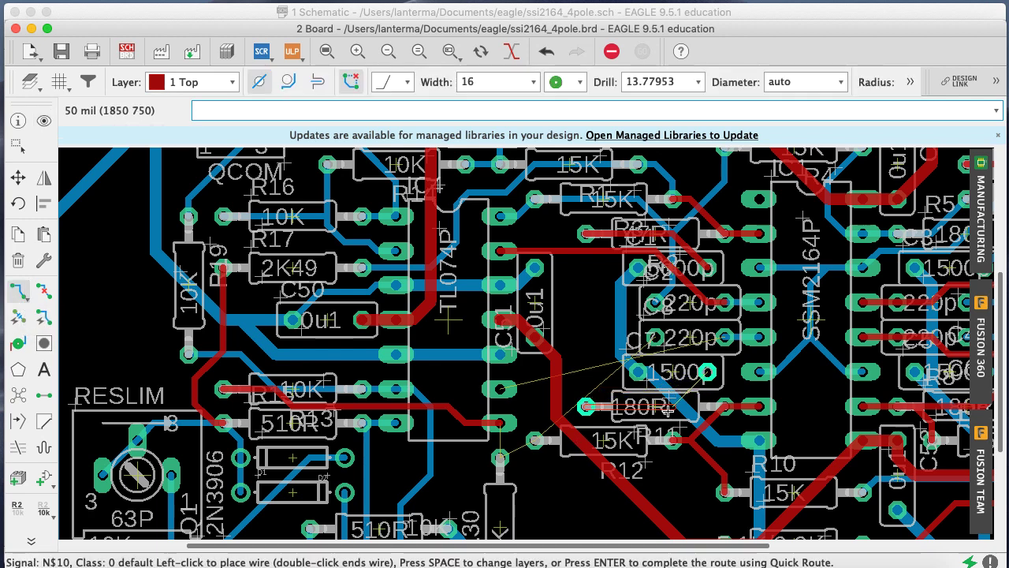
left_click(712, 372)
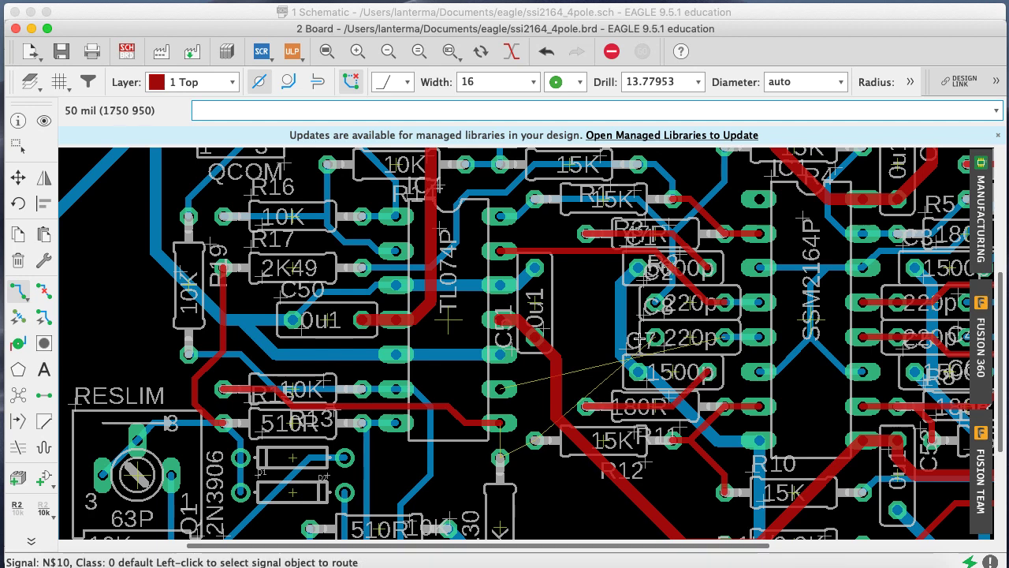
Route a top trace from the lower 220p capacitor's left pad above C51 and down inside the TL074P to the existing 10K trace
left_click(645, 341)
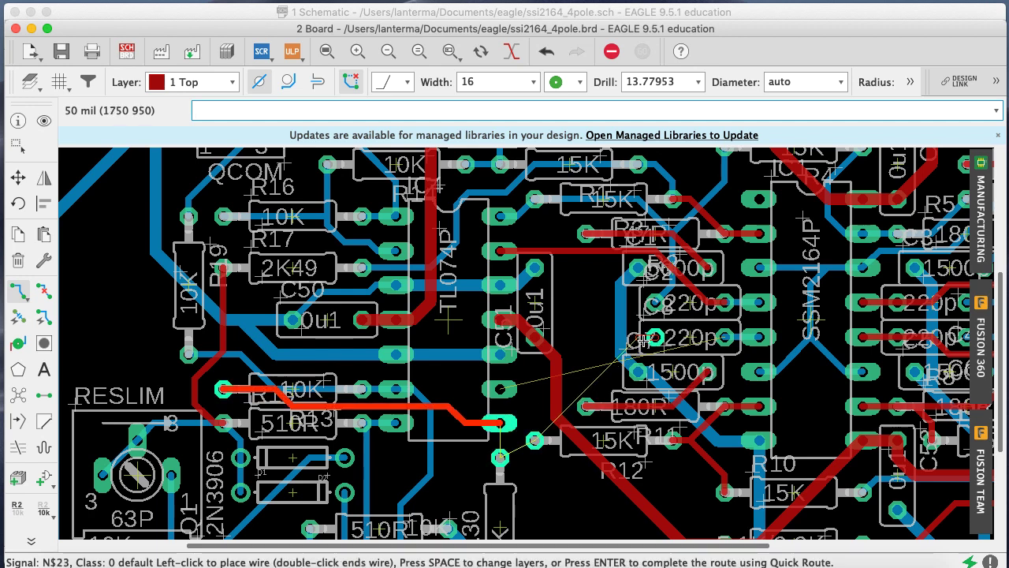
left_click(600, 303)
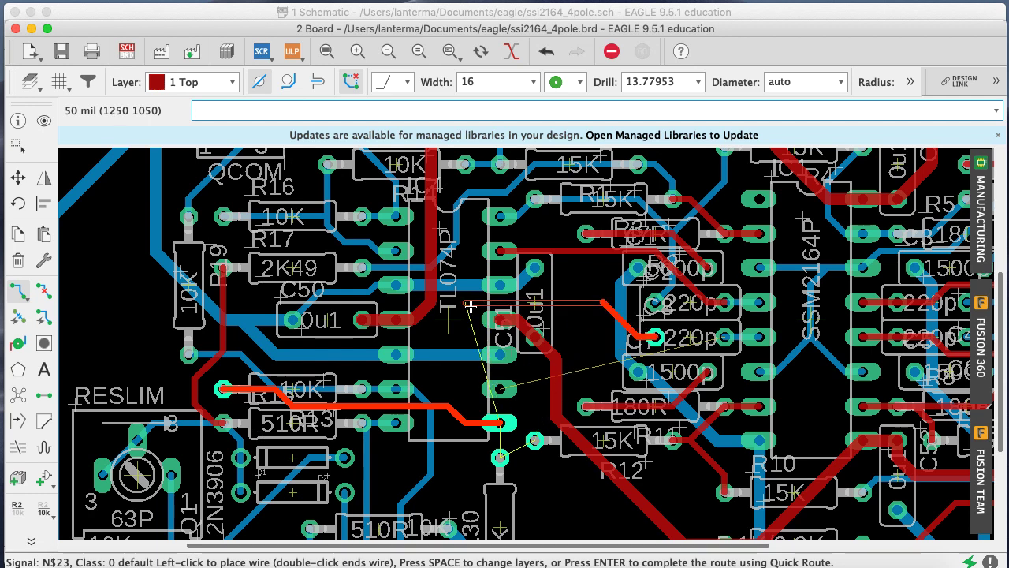
left_click(468, 304)
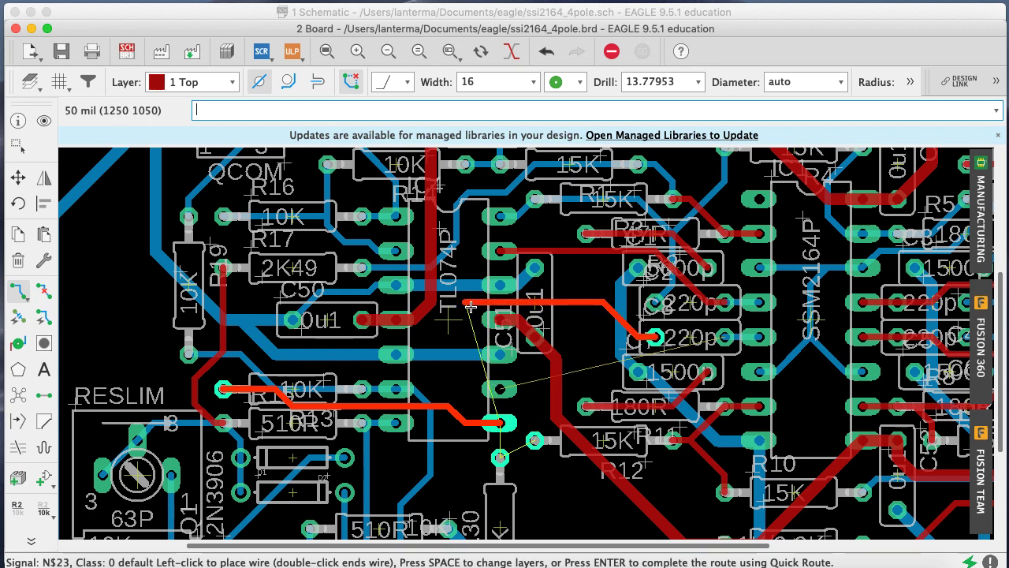
left_click(452, 407)
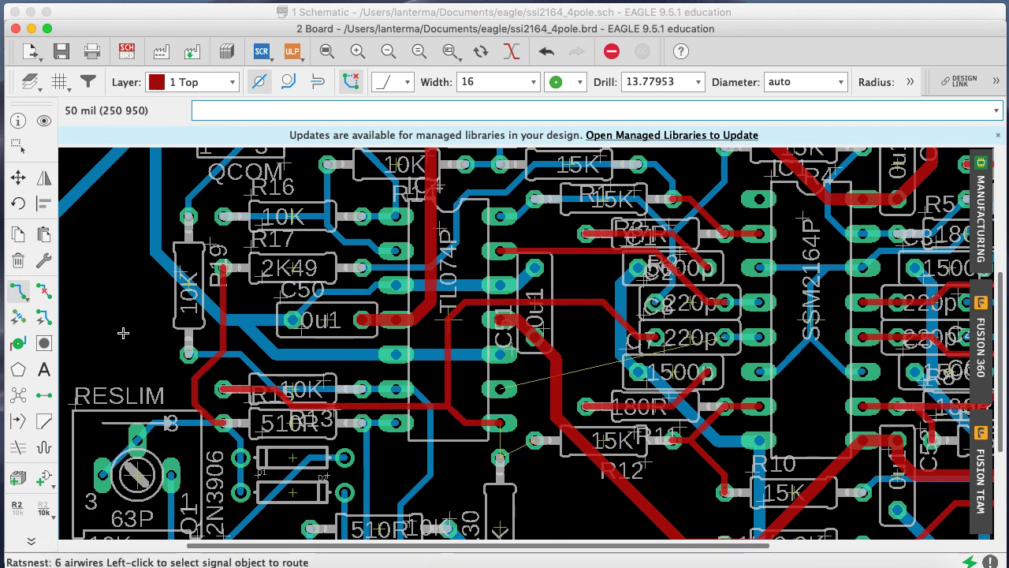
Join R12's left pad and R130's upper pad to the left TL074P's lowest right pin with short top traces
left_click(498, 432)
left_click(498, 442)
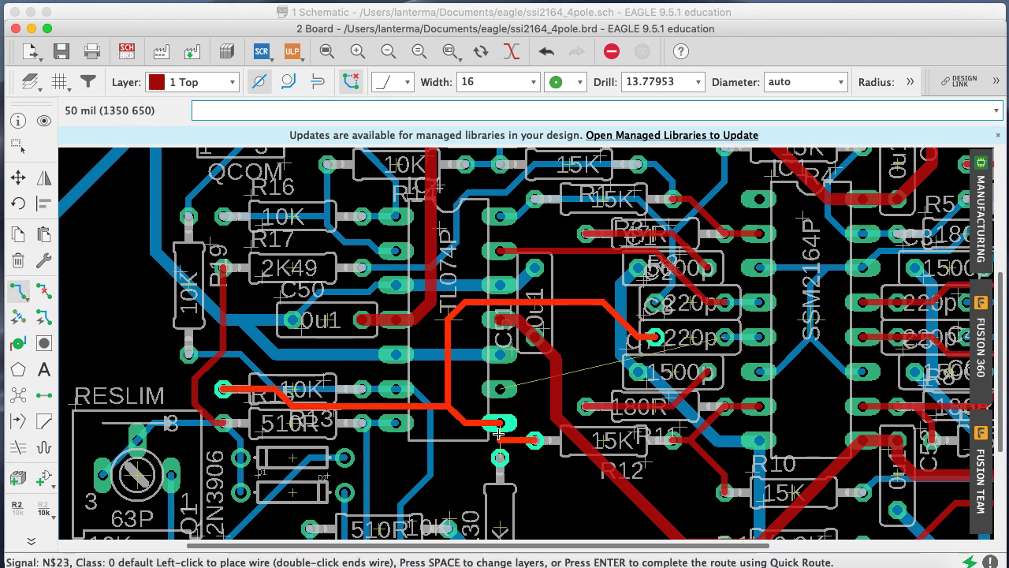
left_click(498, 423)
left_click(500, 460)
left_click(500, 441)
Save the board and recalculate the remaining airwires with the Ratsnest command
key("super+s")
type("ratsnest")
key("Return")
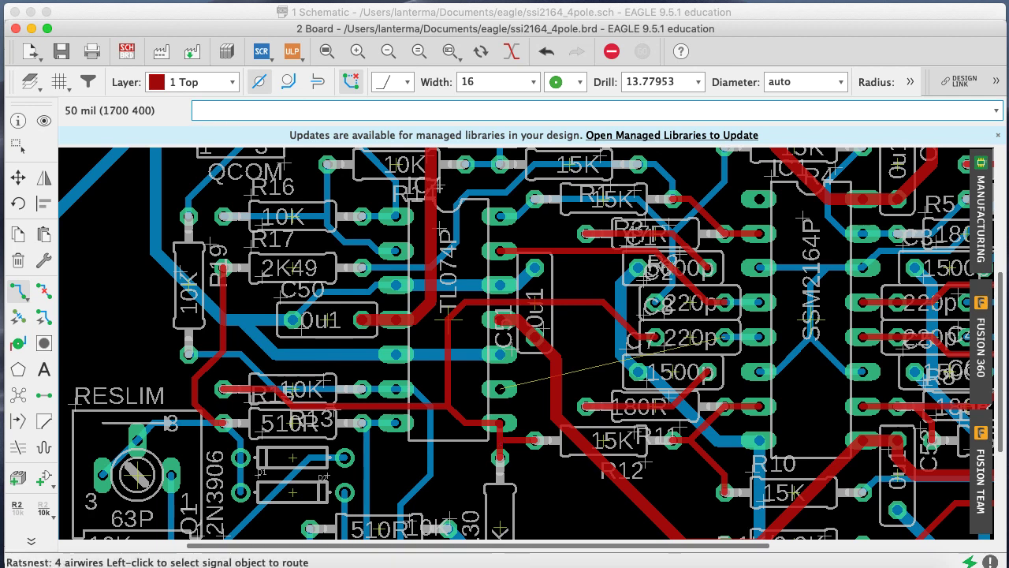
Undo the Ratsnest and the last route at the left TL074P's lowest right pin, and start the Ripup command
key("super+z")
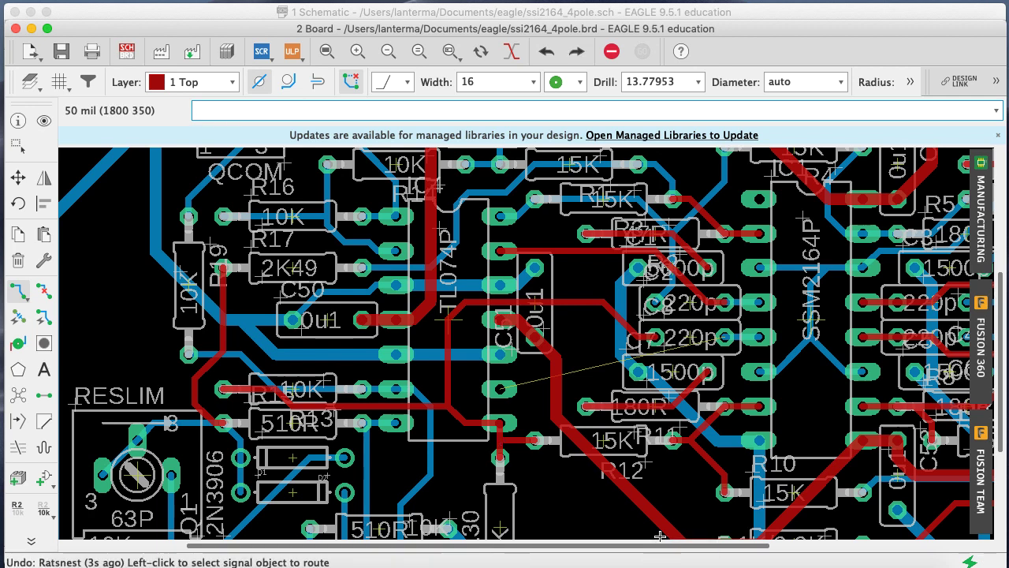
key("super+z")
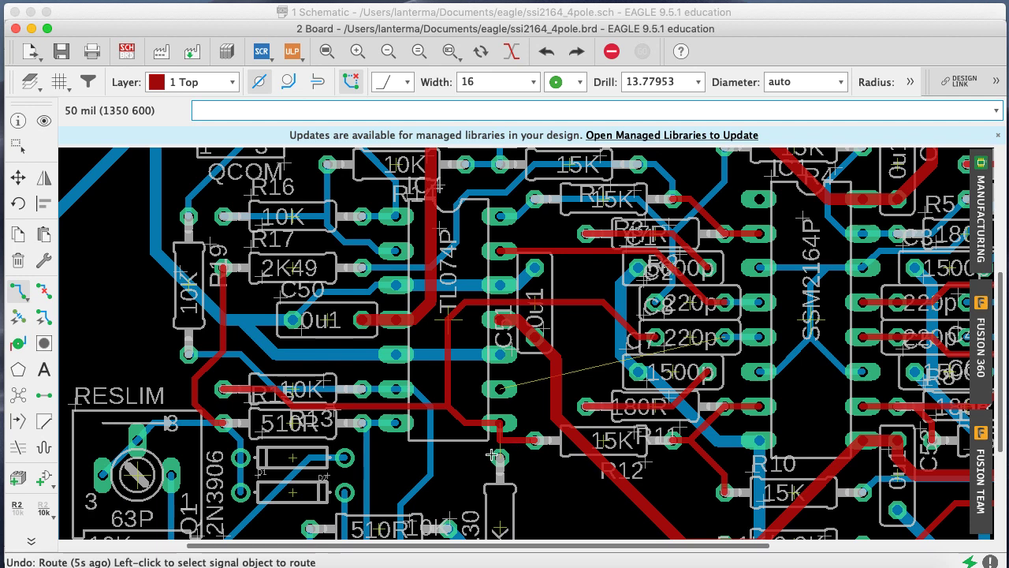
type("ripup")
key("Return")
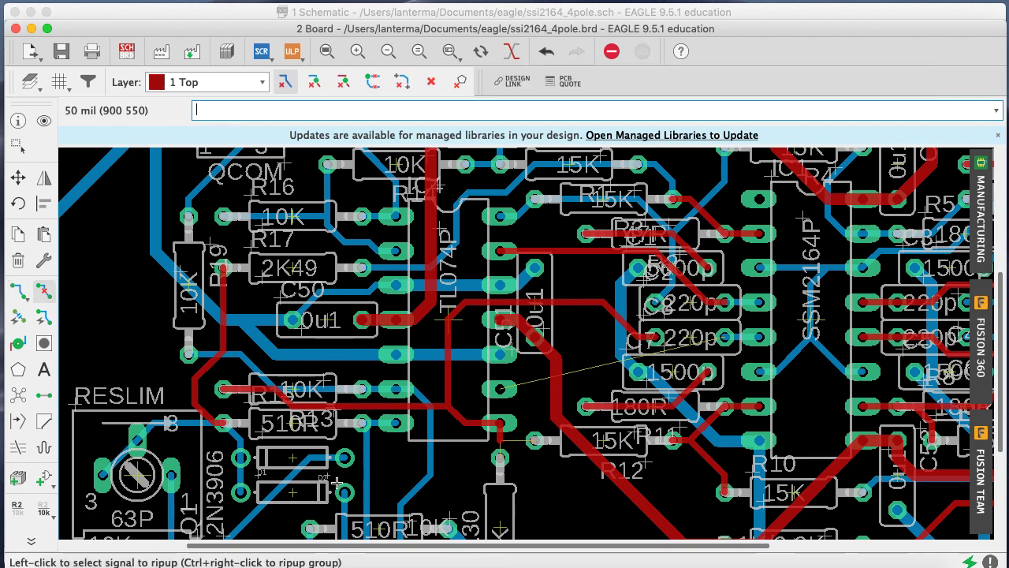
Route R12's left pad diagonally and R130's upper pad vertically to the left TL074P's lowest right pin on the top layer, and save the board
left_click(17, 291)
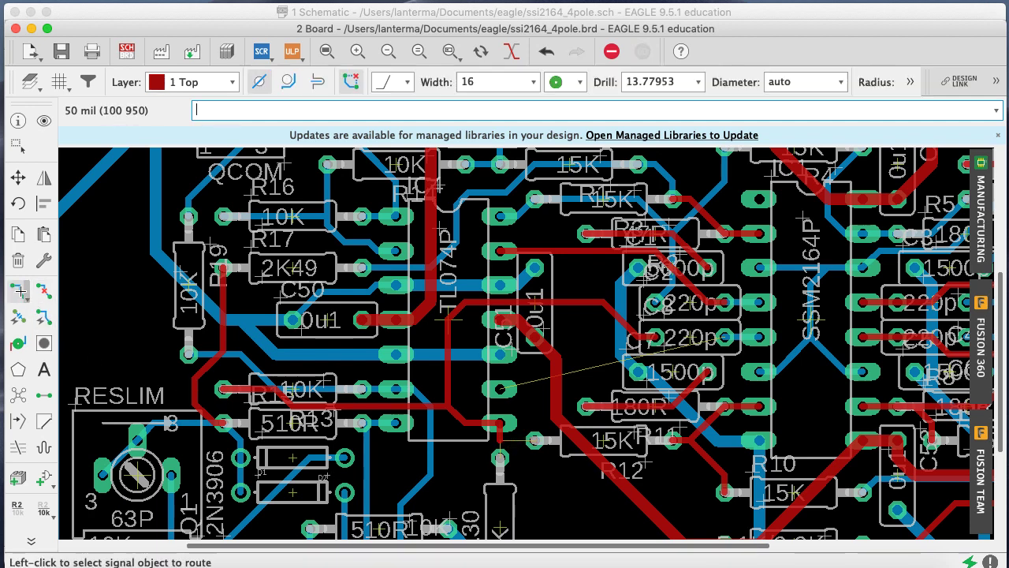
left_click(524, 444)
left_click(498, 425)
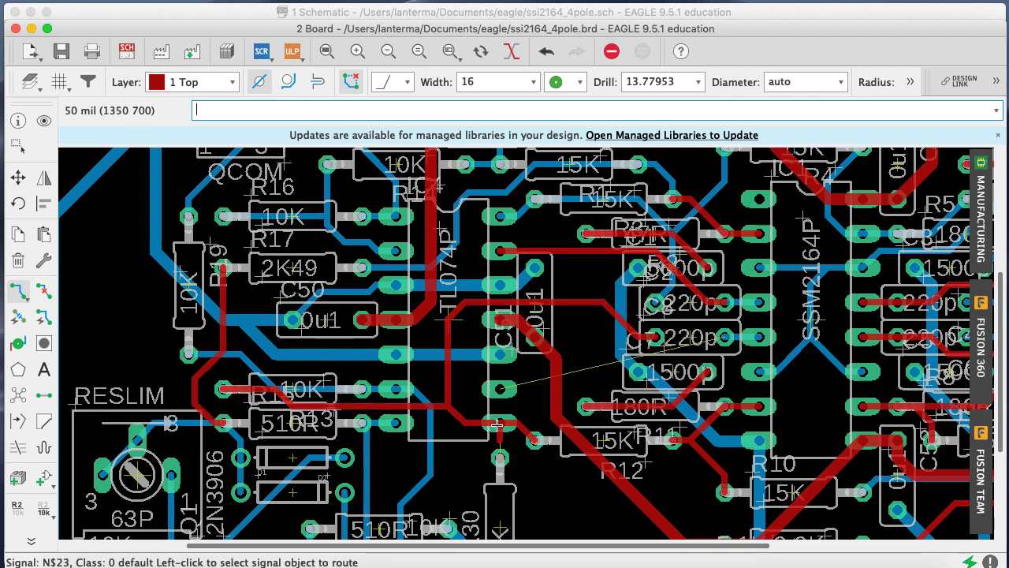
left_click(500, 457)
left_click(500, 427)
key("super+s")
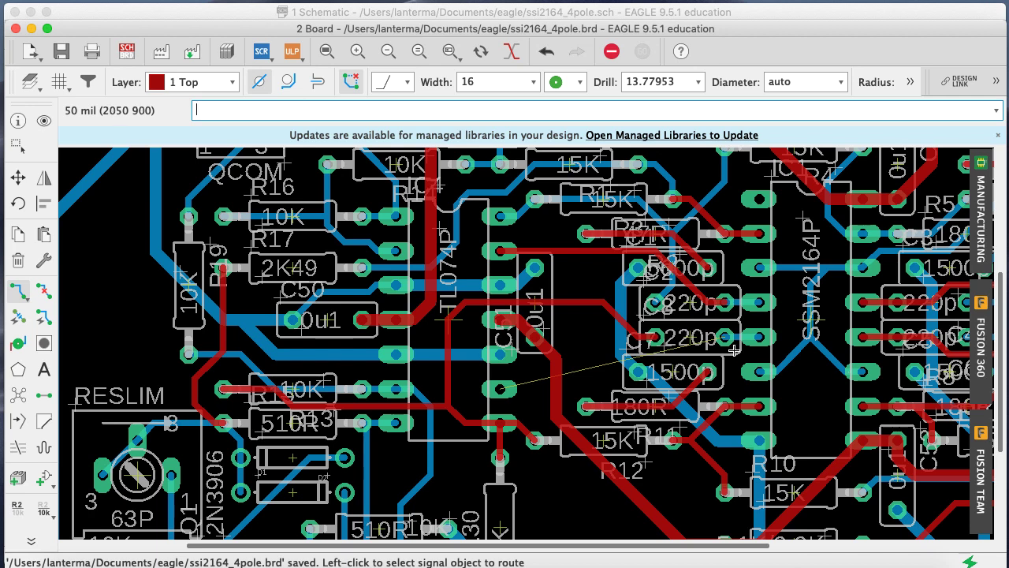
Try a top trace from the lower 220p capacitor's right pad toward the left TL074P, and rip up its remaining piece
left_click(20, 291)
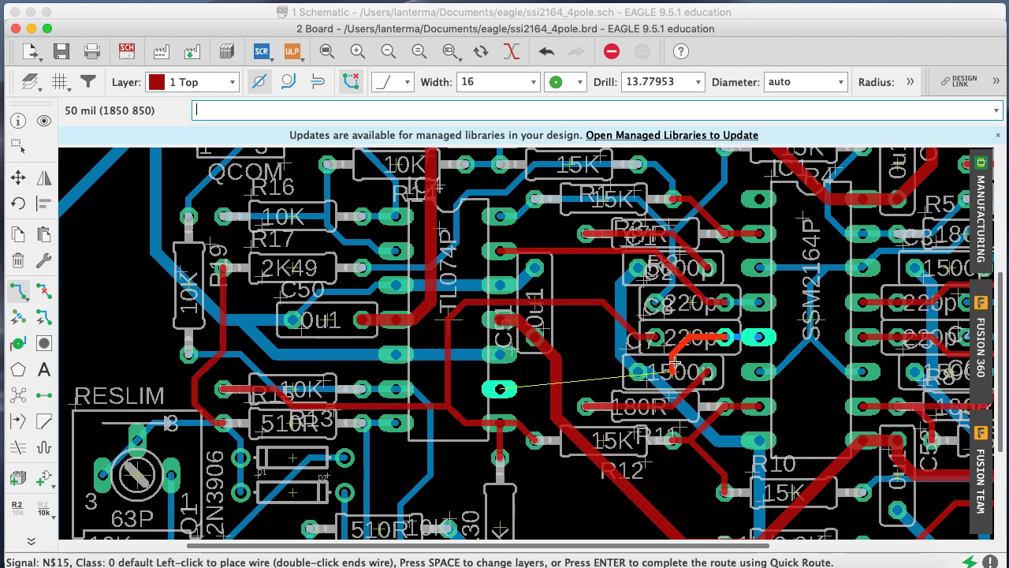
key("super+z")
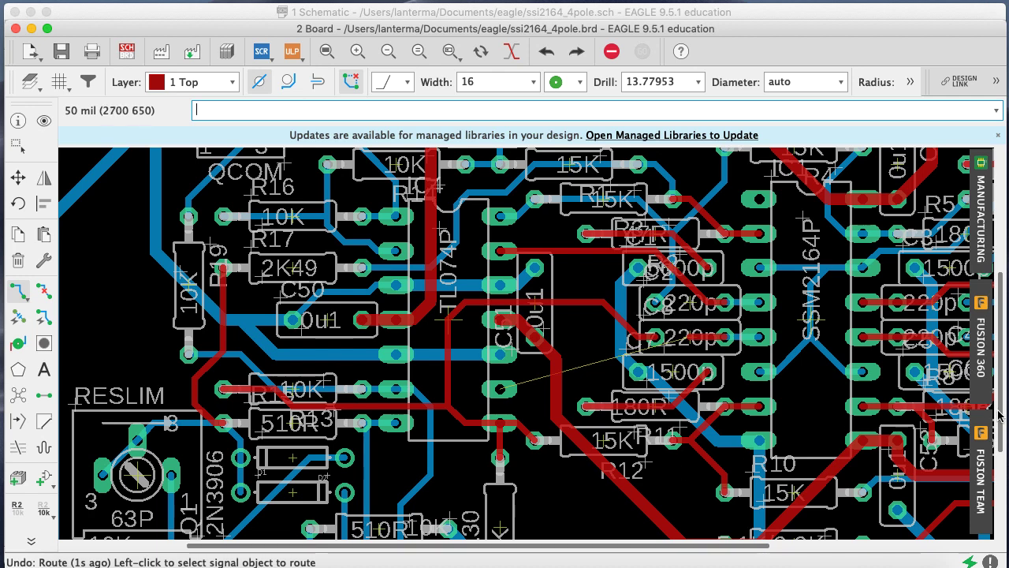
left_click_drag(1000, 417, 1000, 432)
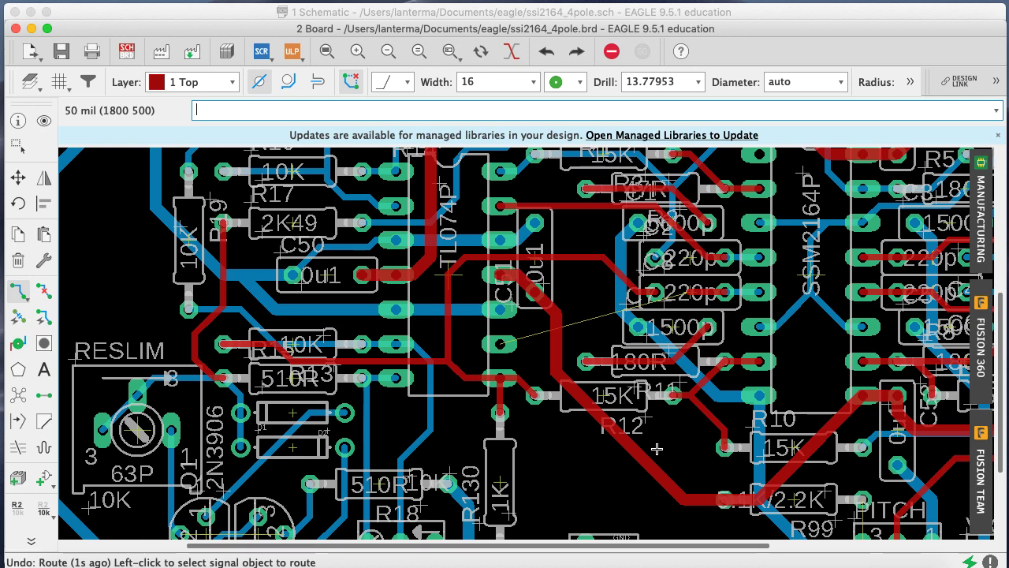
type("ripup")
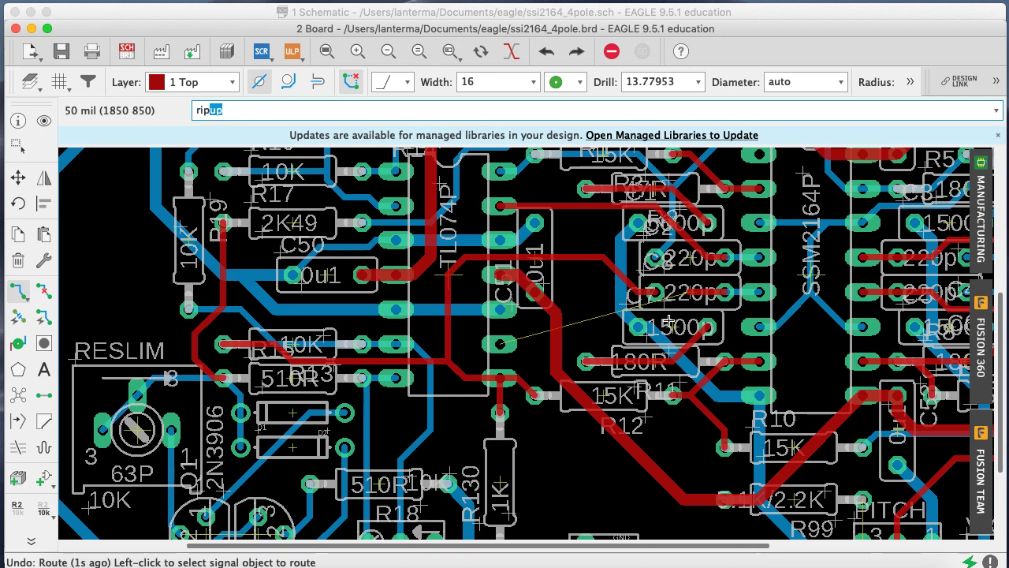
key("Return")
left_click(716, 292)
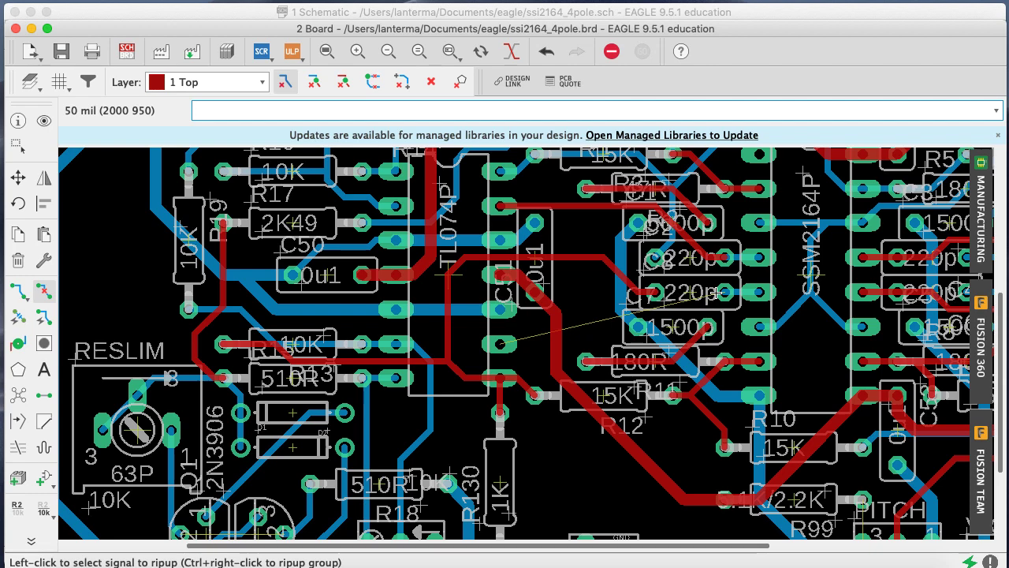
Use Info to set the diagonal GND trace running down from the lower 1500p capacitor's left pad to layer 1 Top
type("info")
key("Return")
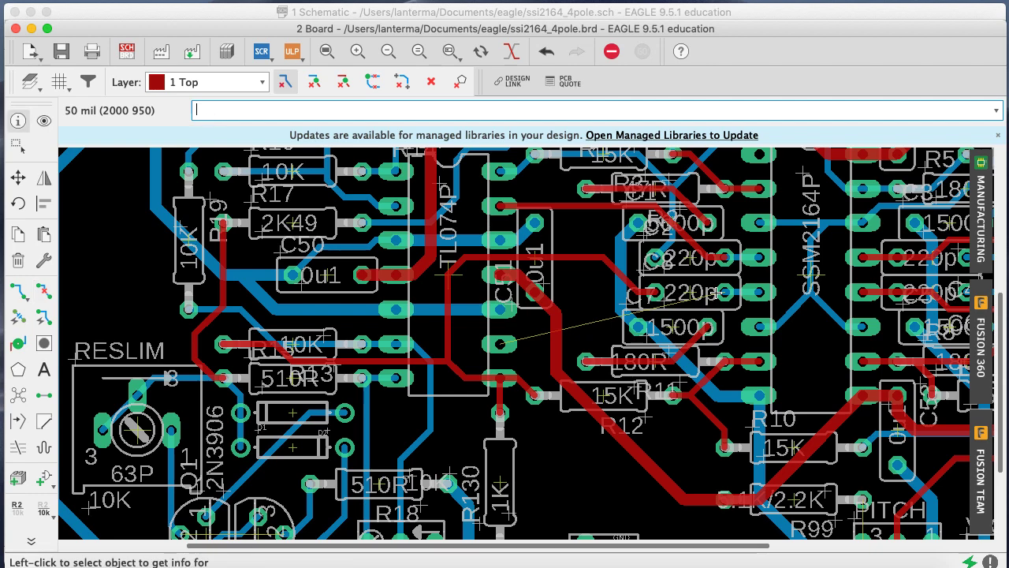
left_click(648, 330)
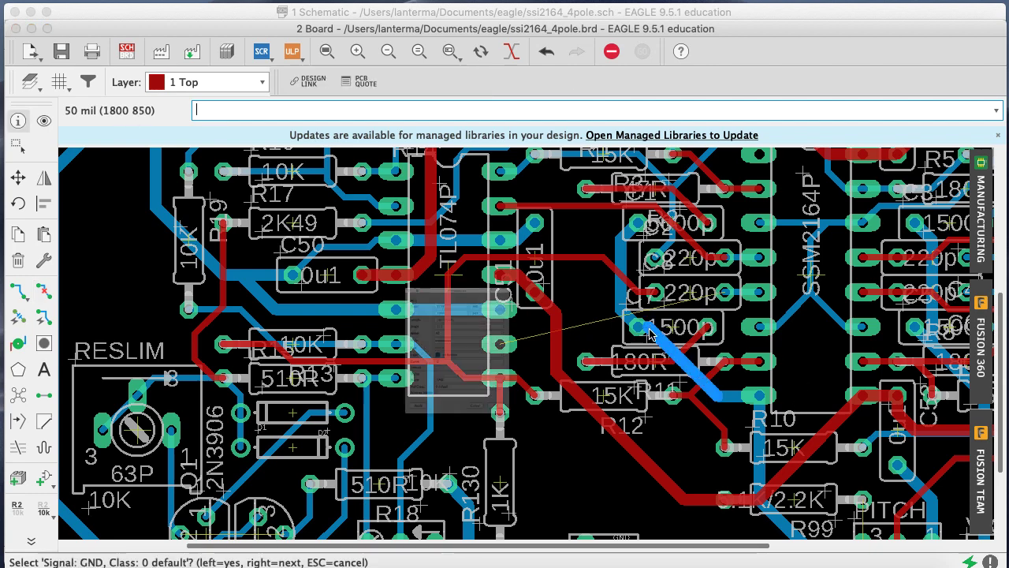
left_click(649, 330)
left_click(511, 365)
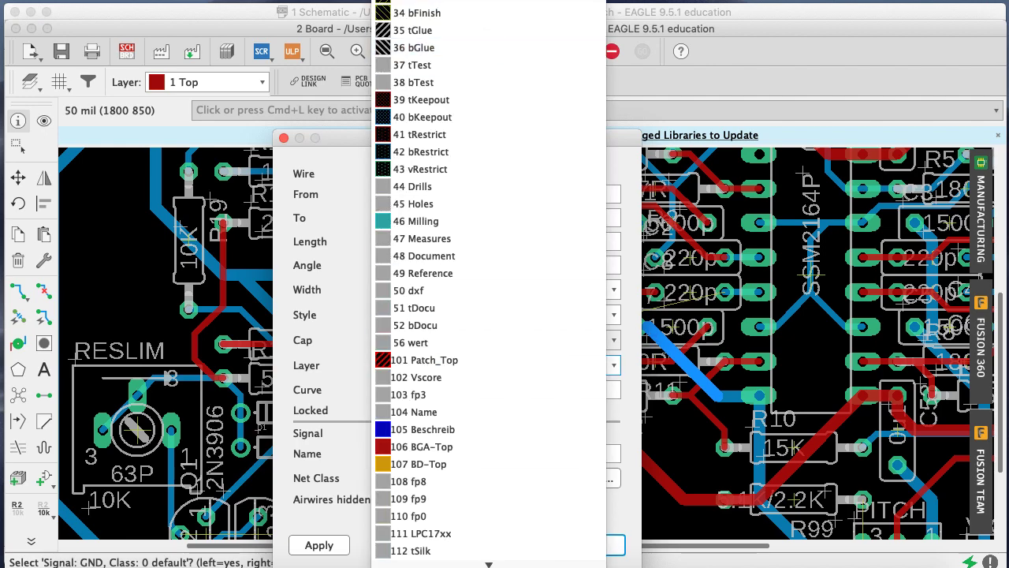
left_click(425, 360)
left_click(593, 545)
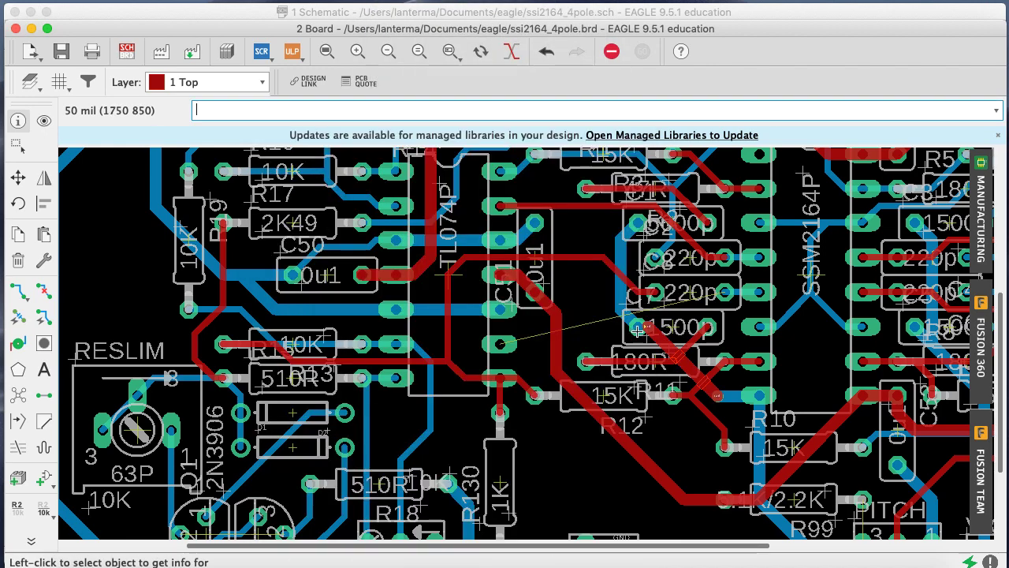
Set the short horizontal GND segment at the lower 1500p capacitor's left pad to layer 1 Top
left_click(642, 329)
key("Escape")
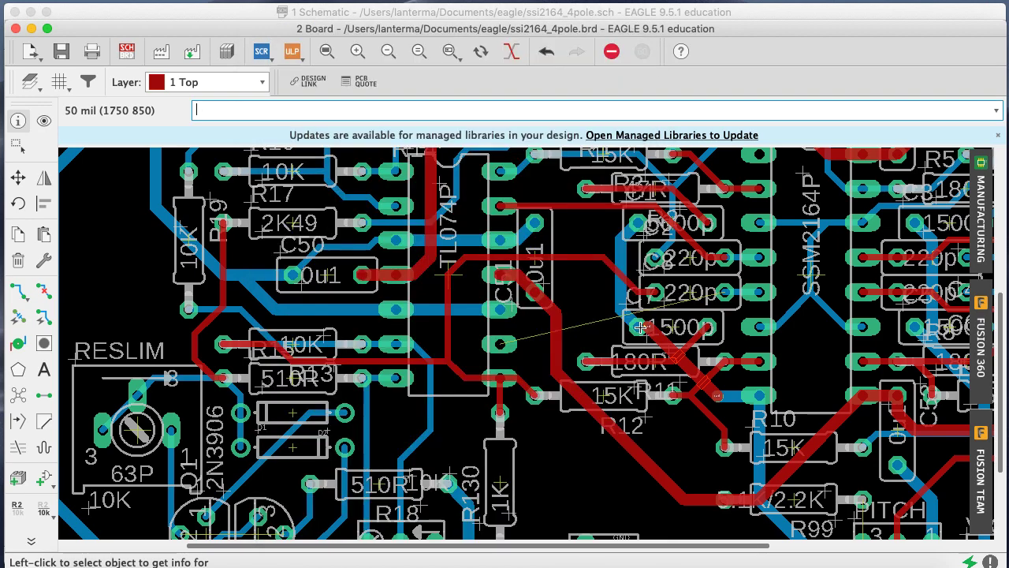
left_click(633, 330)
left_click(633, 330)
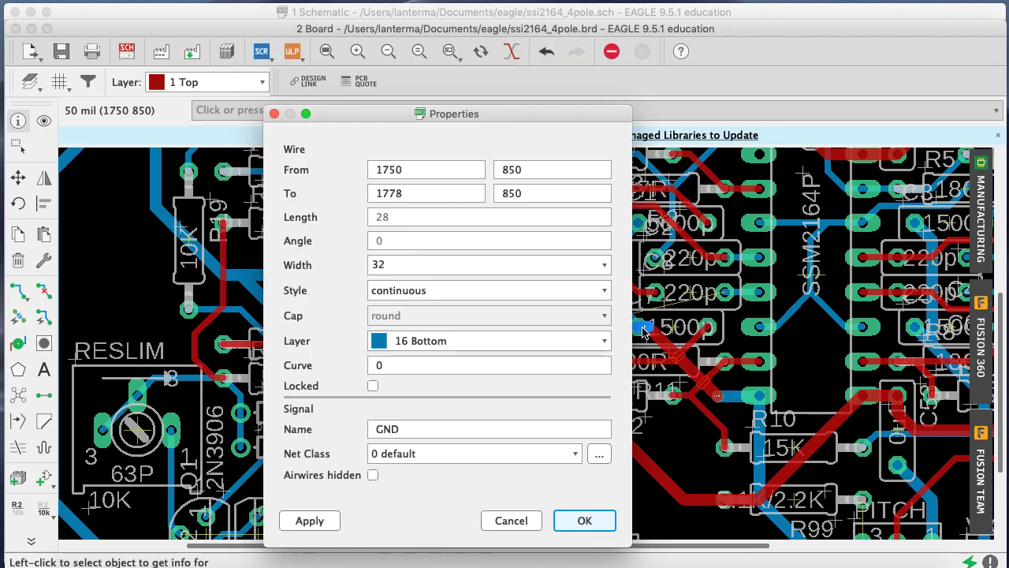
left_click(489, 341)
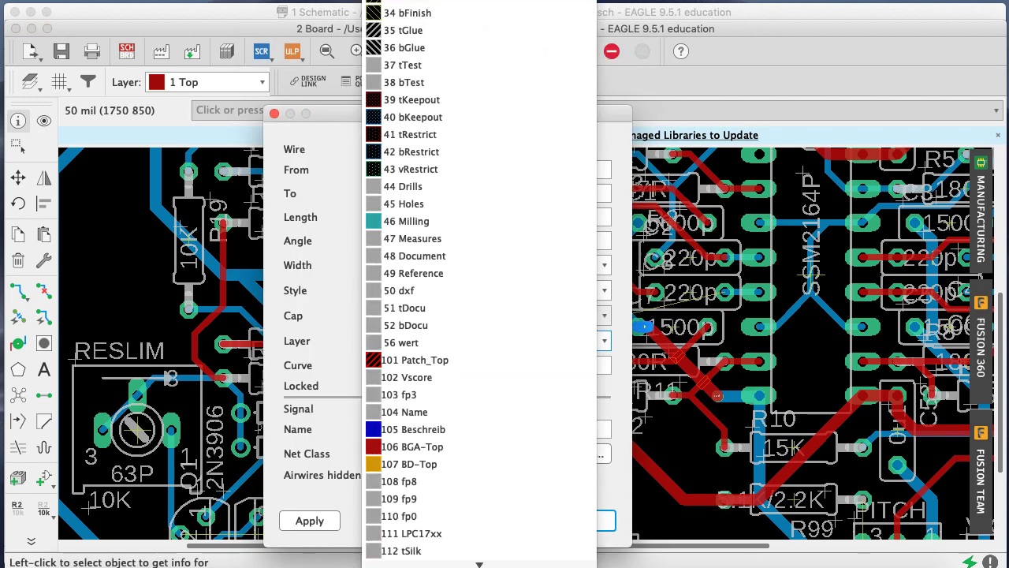
scroll(441, 315, "up", 10)
left_click(418, 13)
left_click(586, 520)
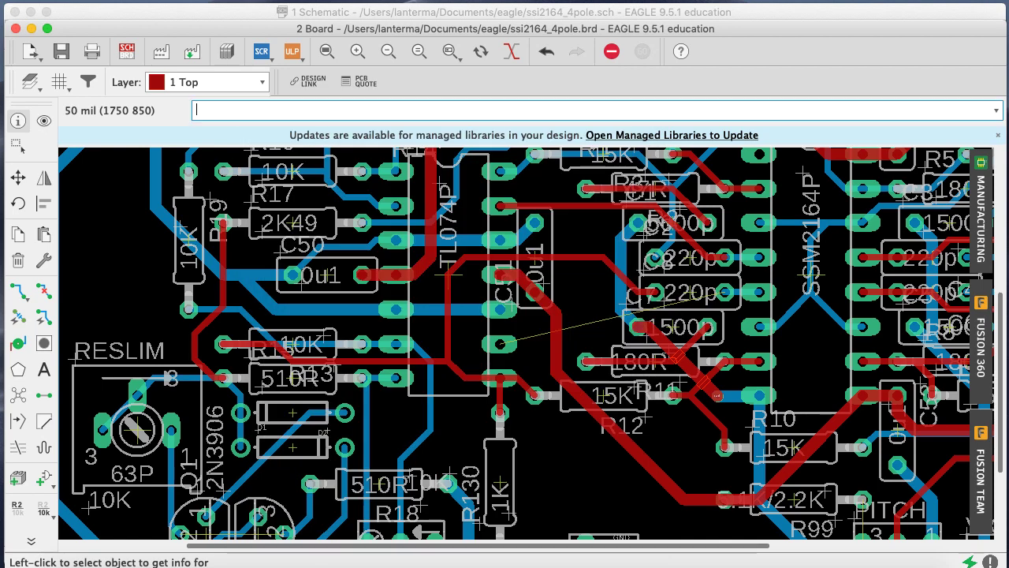
Set the horizontal GND segment leading into the SSM2164P's lowest left pin to layer 1 Top
left_click(734, 397)
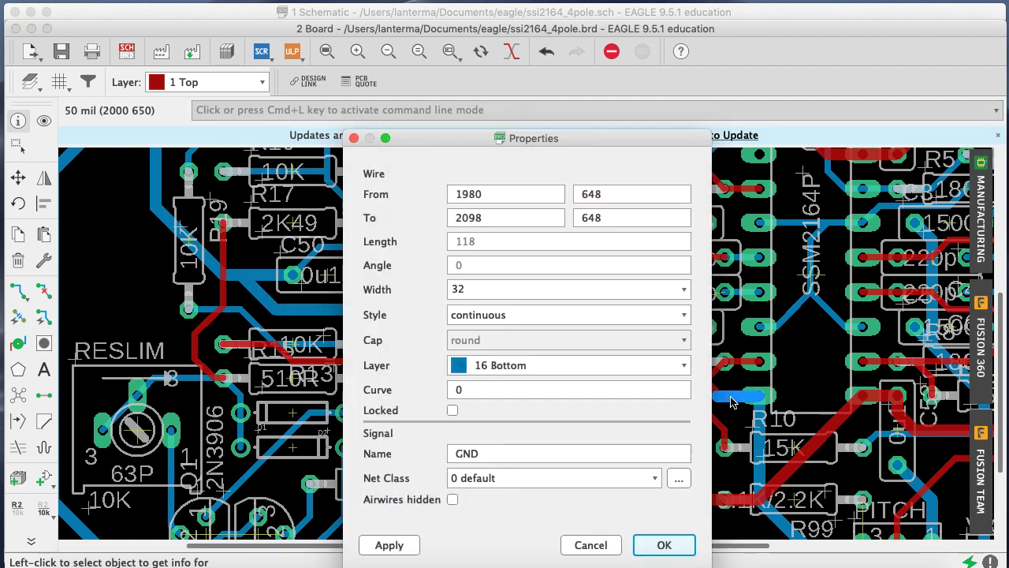
left_click(514, 365)
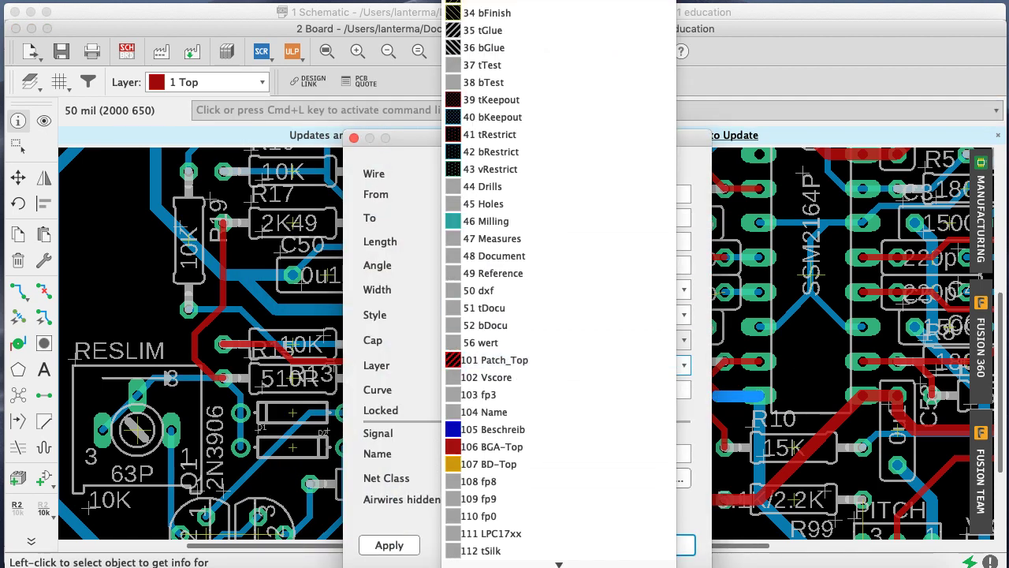
left_click(512, 2)
key("Return")
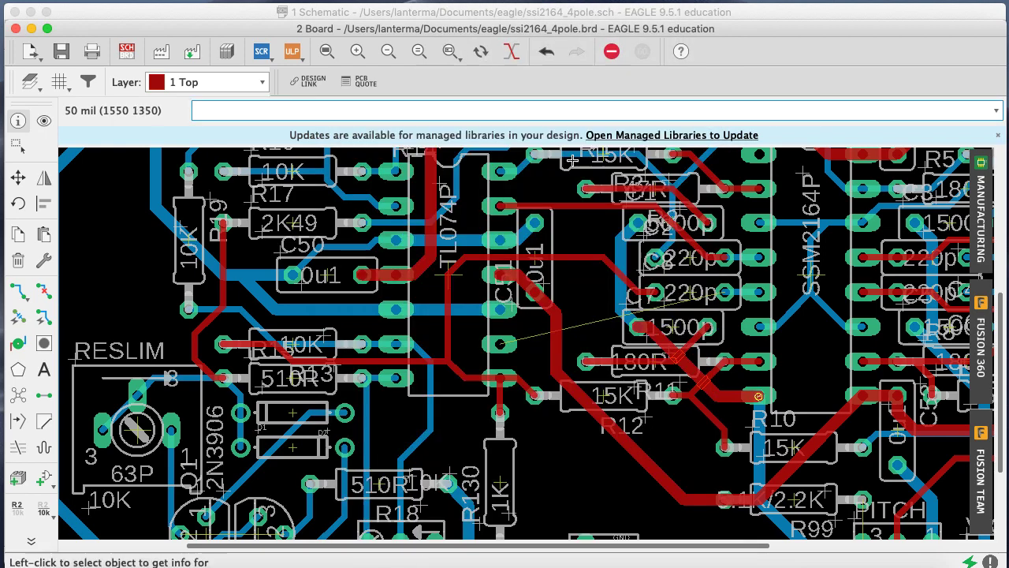
Set the horizontal trace through the lower 180R and its diagonal up to the 1500p capacitor's right pad to layer 16 Bottom
left_click(640, 364)
left_click(356, 365)
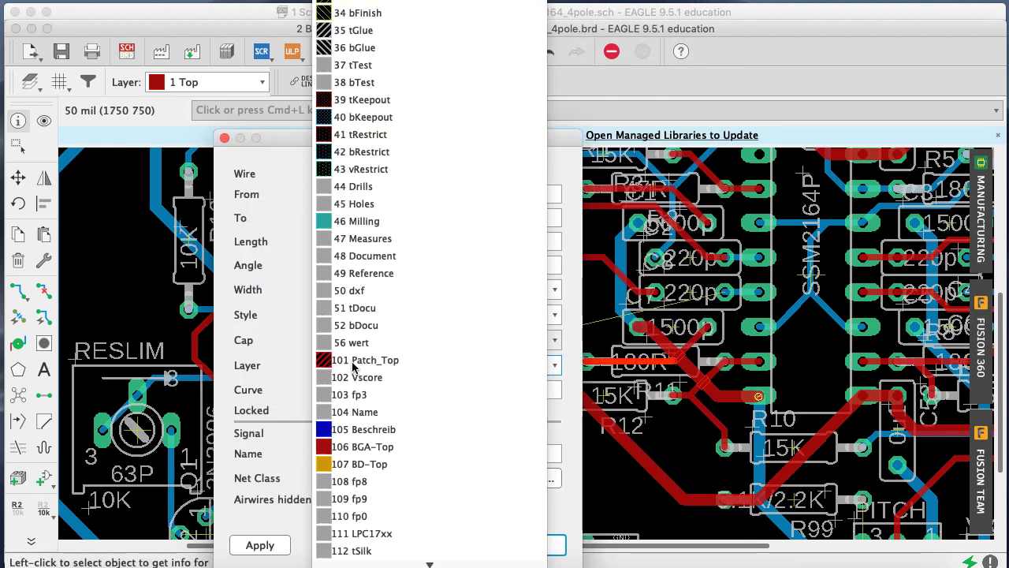
left_click(429, 1)
key("Return")
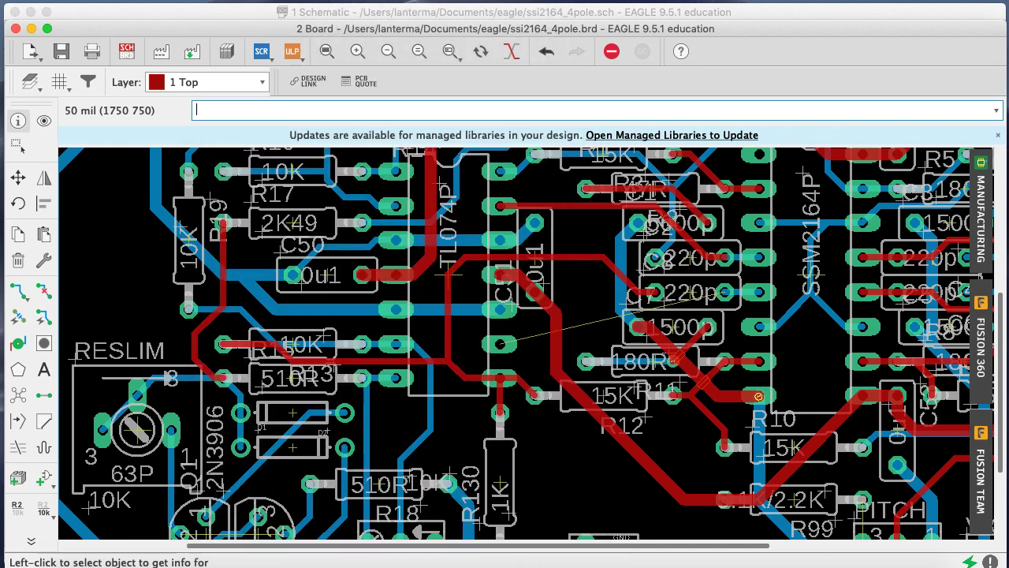
left_click(691, 348)
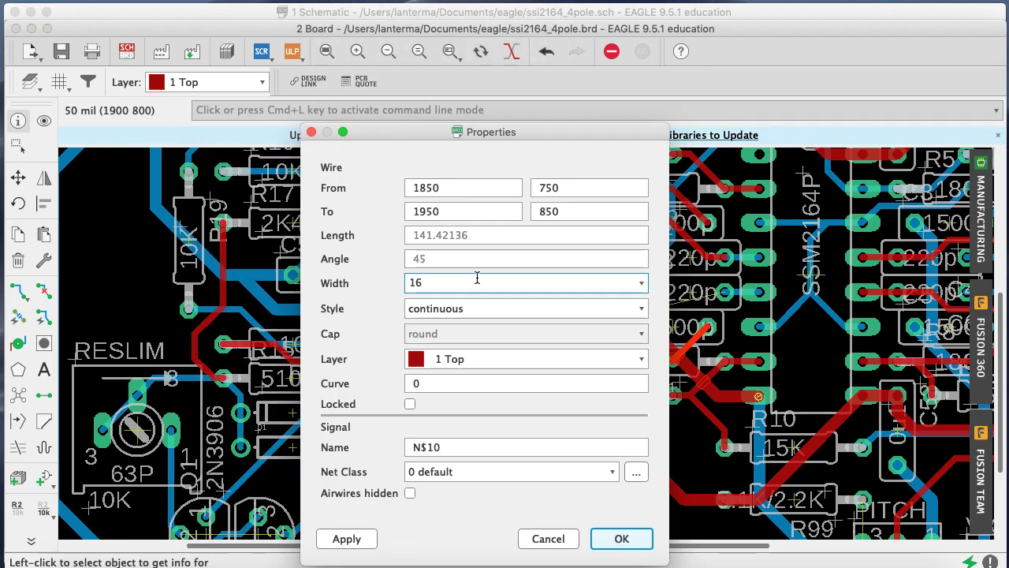
left_click(433, 359)
left_click(430, 2)
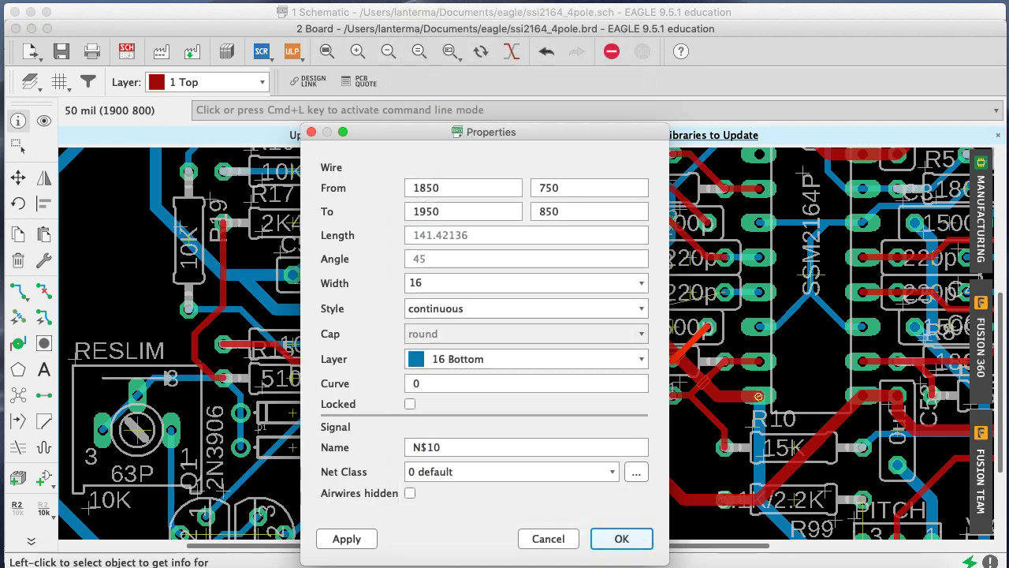
key("Return")
Set the N$5 segments at R12's right pad and between the lower 180R and the SSM2164P pin to layer 16 Bottom
left_click(682, 401)
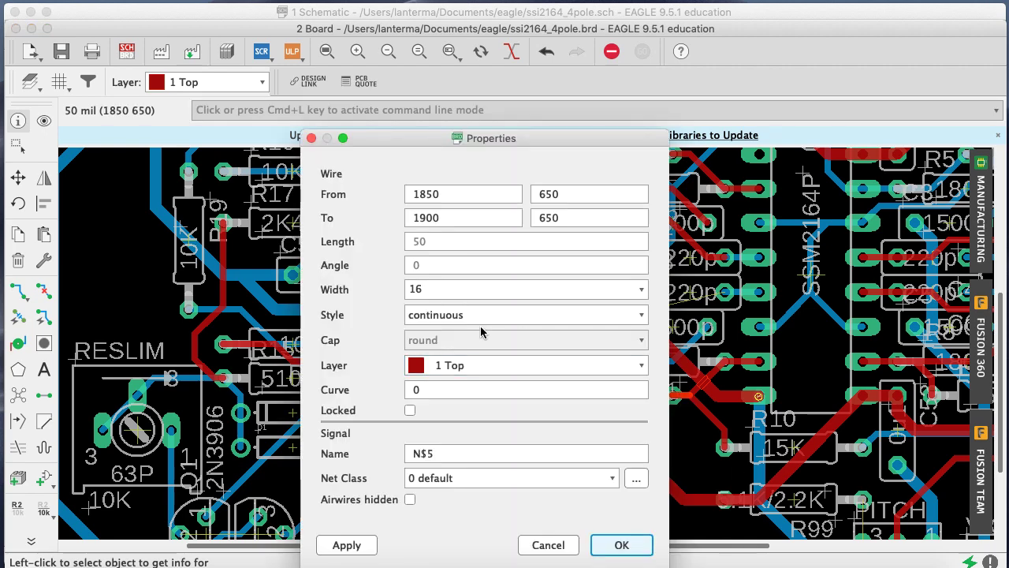
left_click(520, 365)
key("Return")
key("Return")
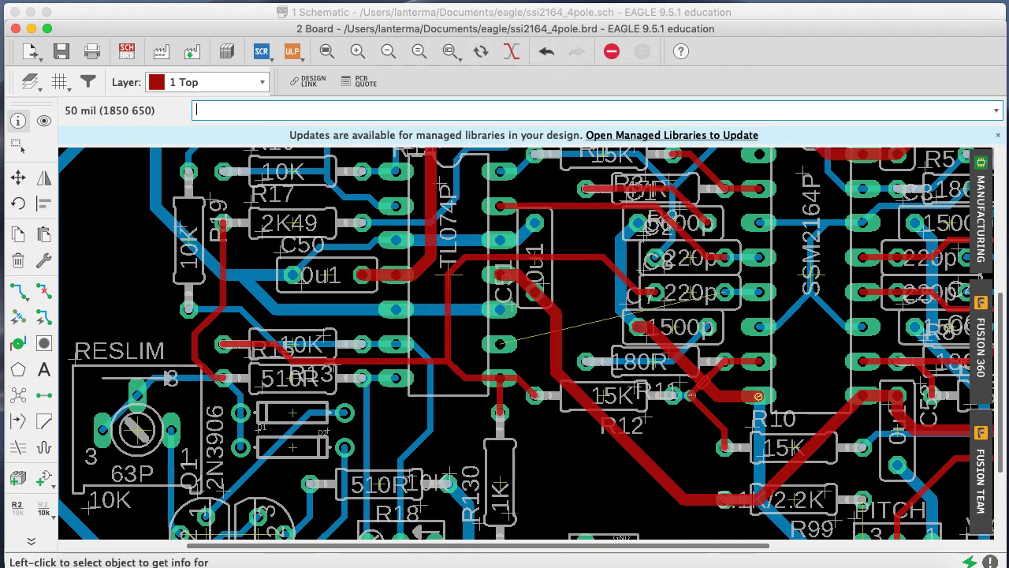
left_click(746, 362)
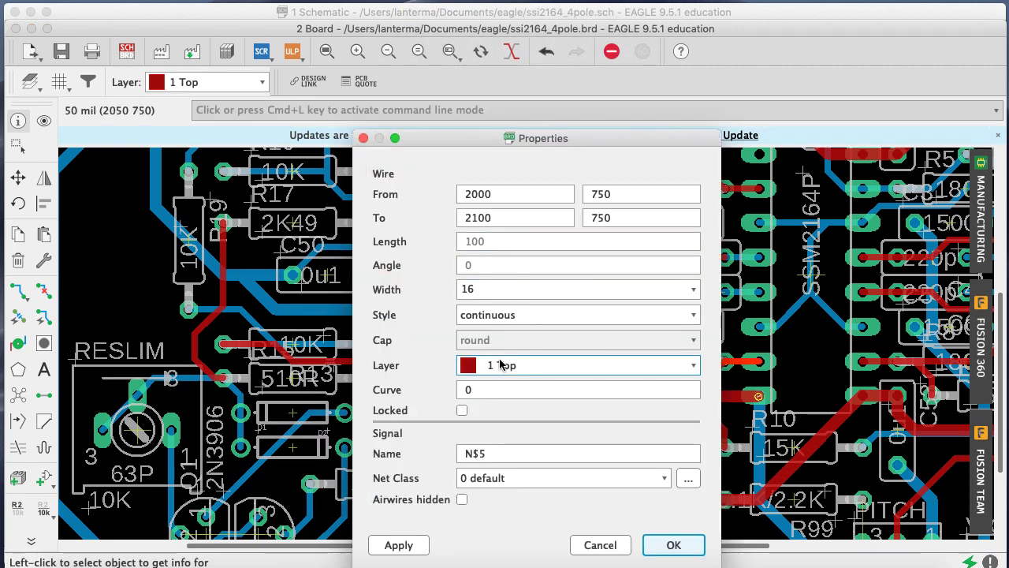
left_click(511, 364)
key("Return")
key("Return")
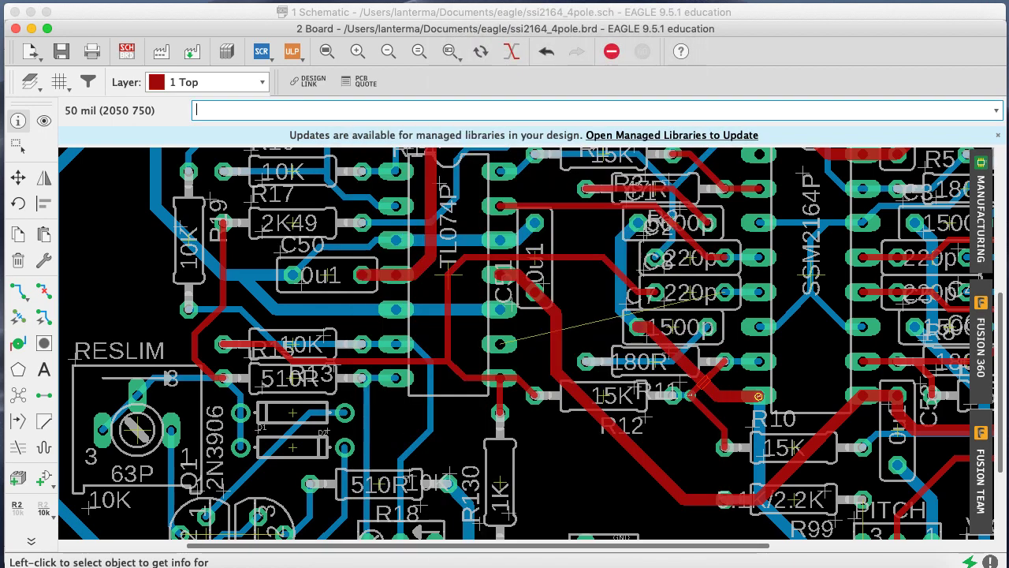
Set the two diagonal N$5 segments from beside R12's right pad toward the lower 180R and R10 to layer 16 Bottom
left_click(688, 394)
left_click(484, 361)
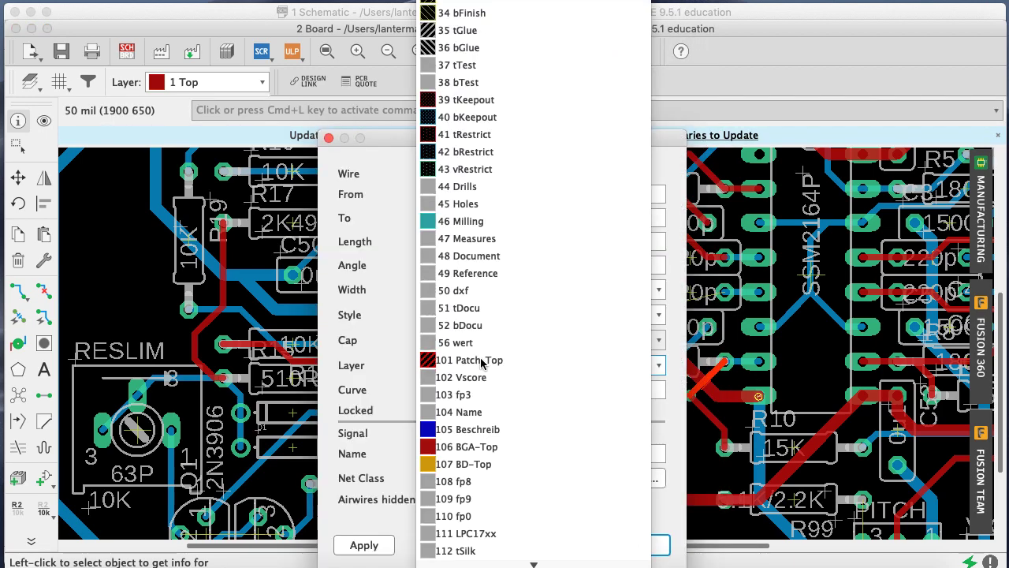
key("Return")
key("Return")
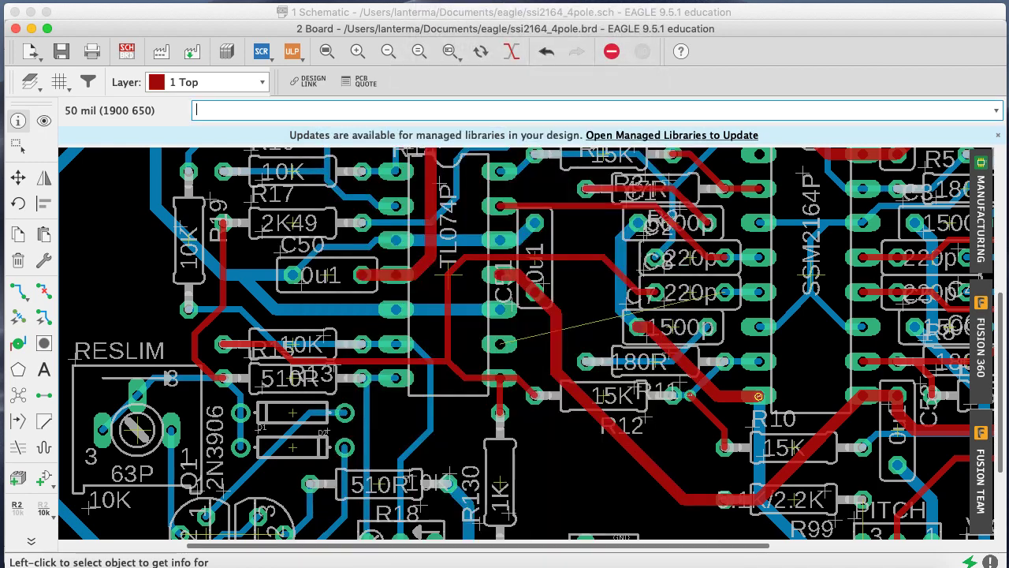
left_click(707, 412)
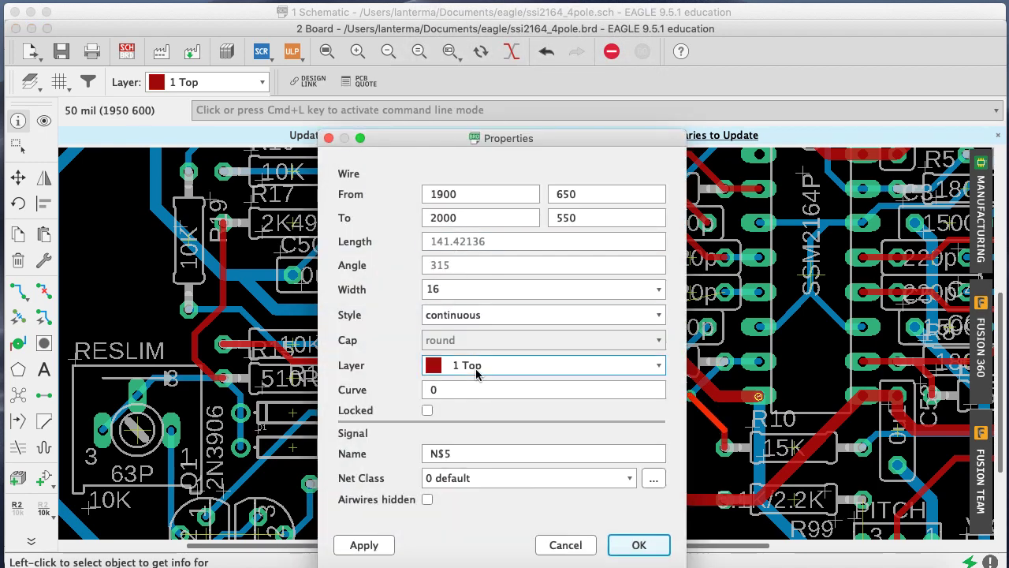
left_click(505, 365)
left_click(470, 0)
key("Return")
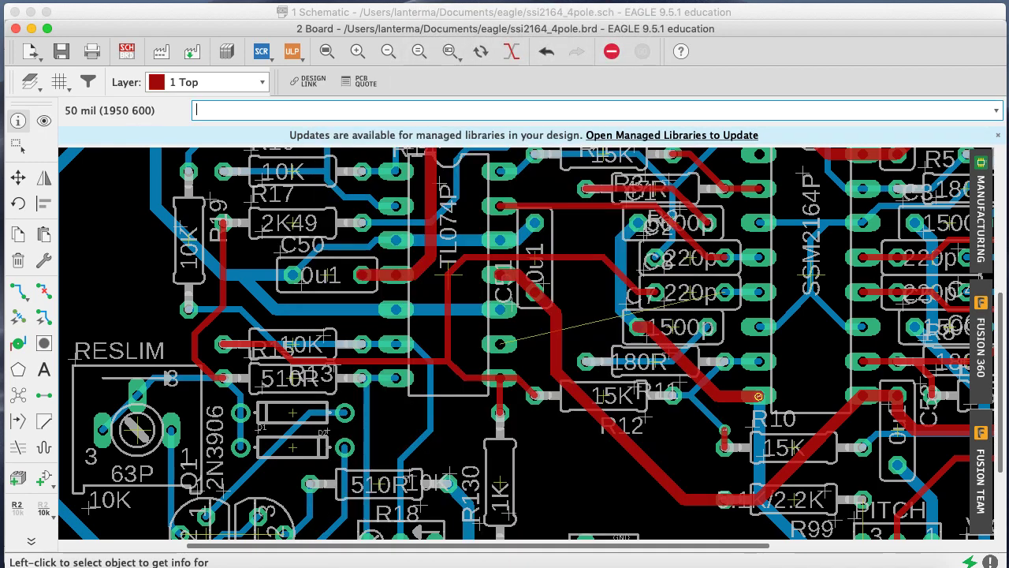
Set the short vertical N$5 segment at R10's left pad to layer 16 Bottom
left_click(724, 446)
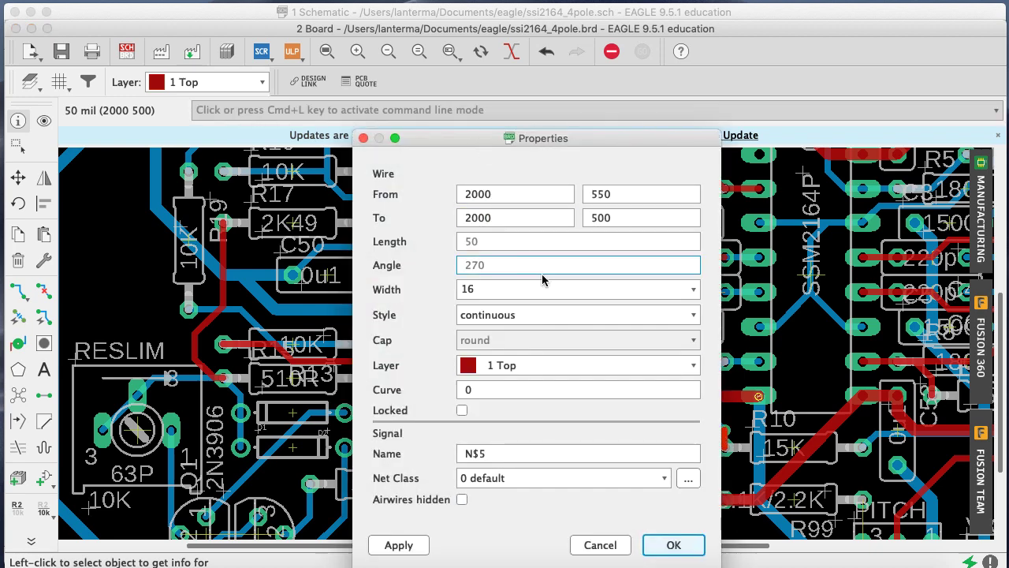
left_click(519, 367)
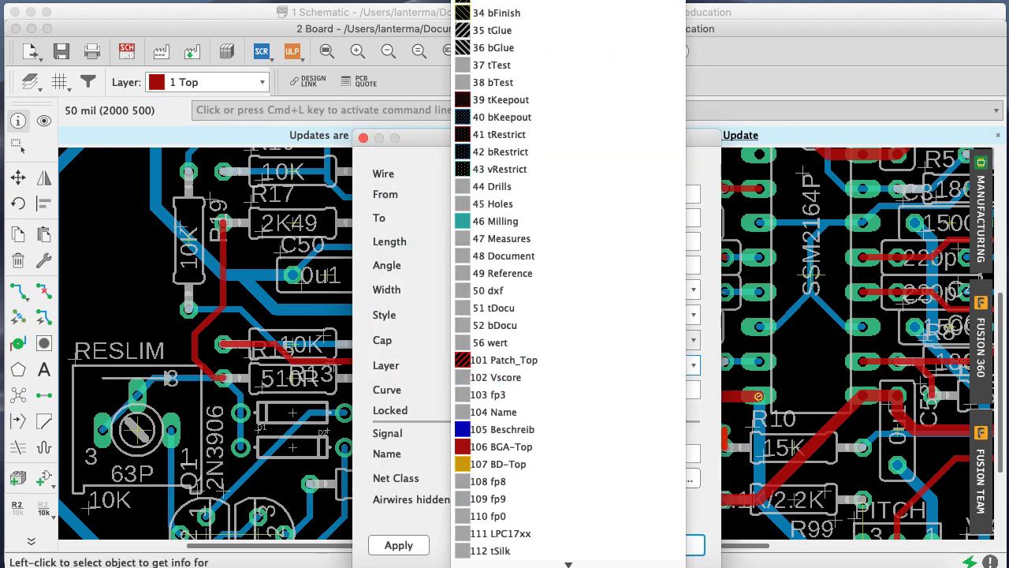
left_click(505, 0)
key("Return")
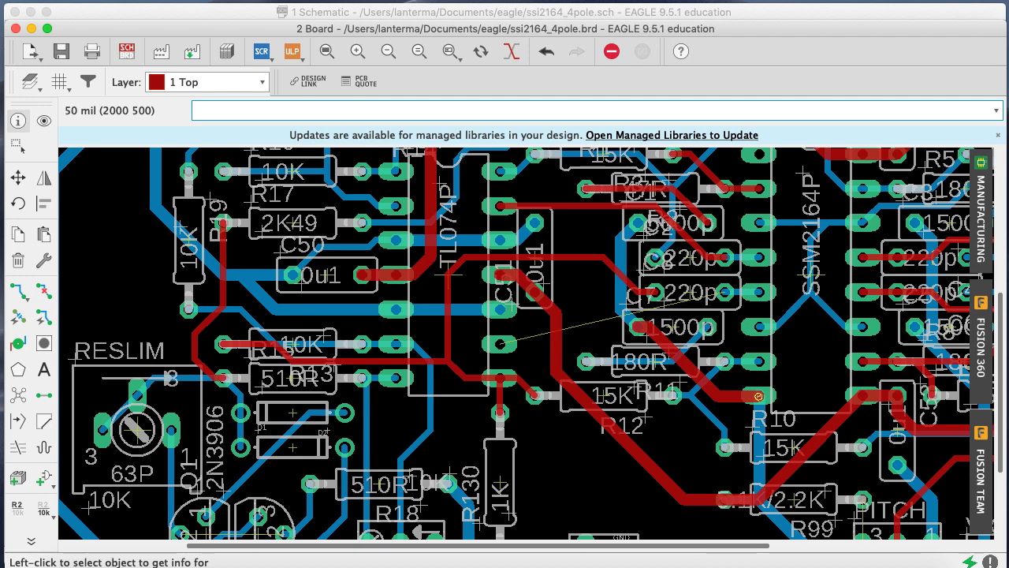
Set the V- segments from the TL074P's right-side pin to C51's lower pad to layer 16 Bottom
left_click(517, 276)
left_click(423, 293)
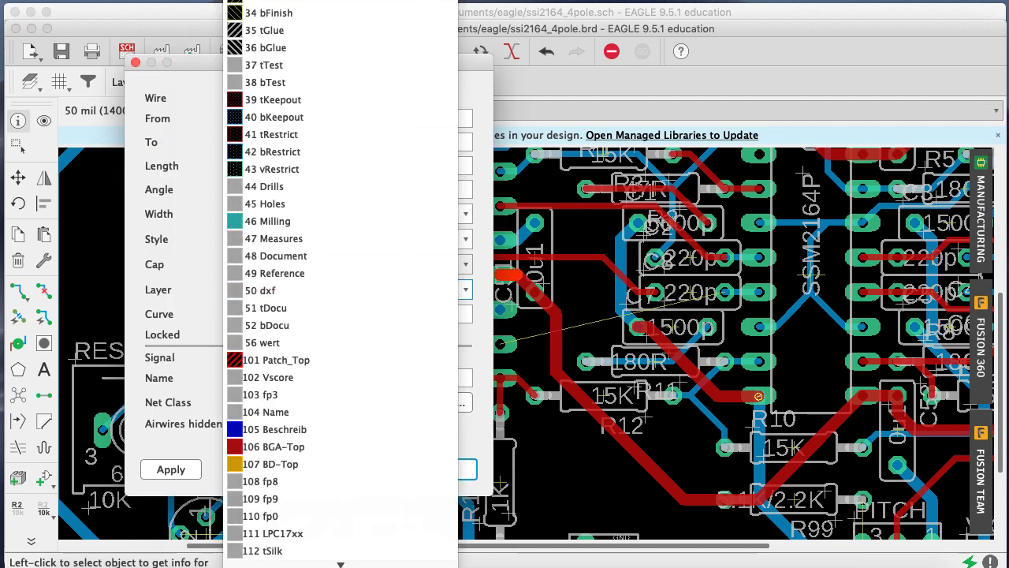
left_click(422, 0)
key("Return")
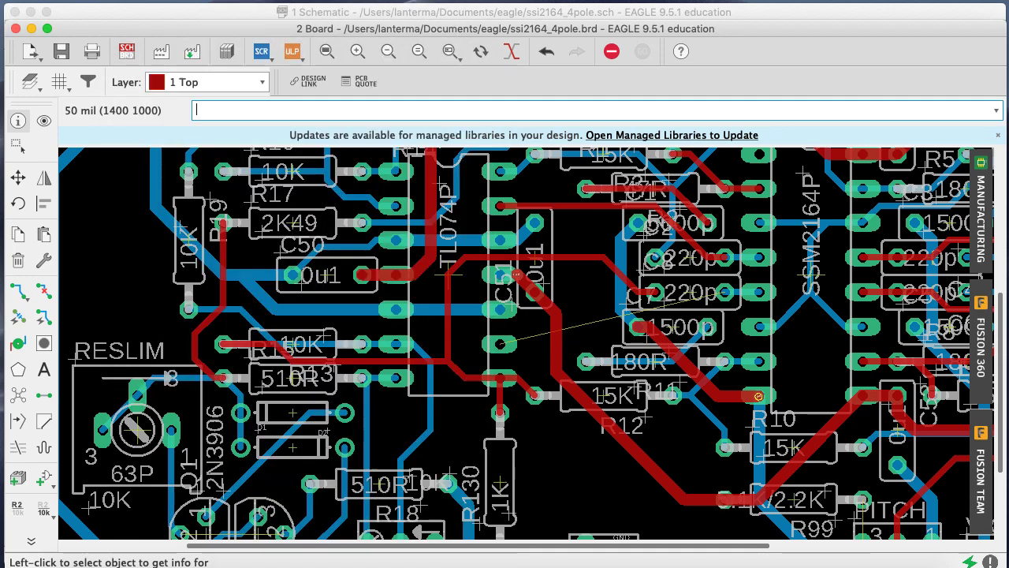
left_click(517, 275)
left_click(517, 276)
left_click(430, 298)
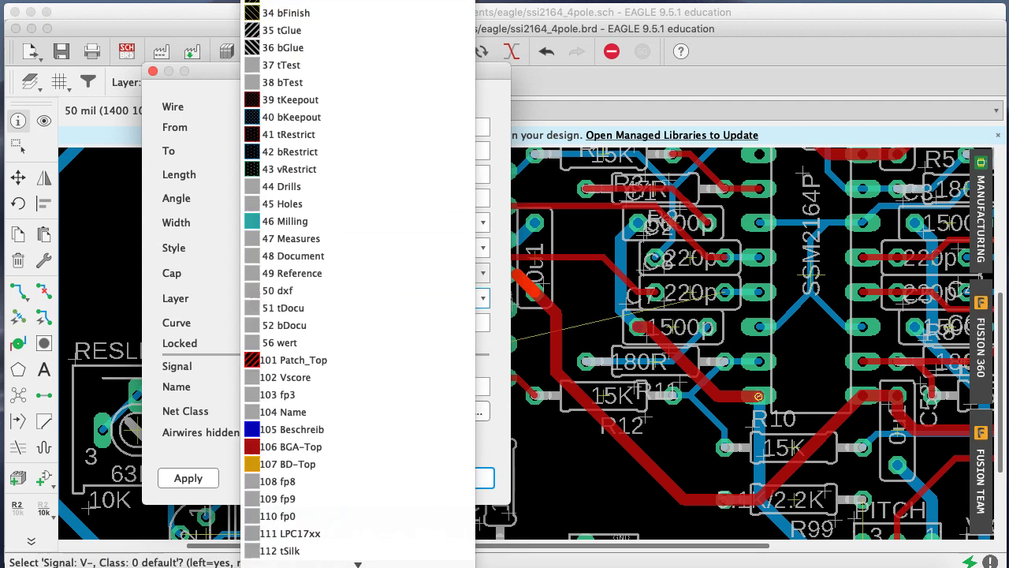
left_click(422, 0)
key("Return")
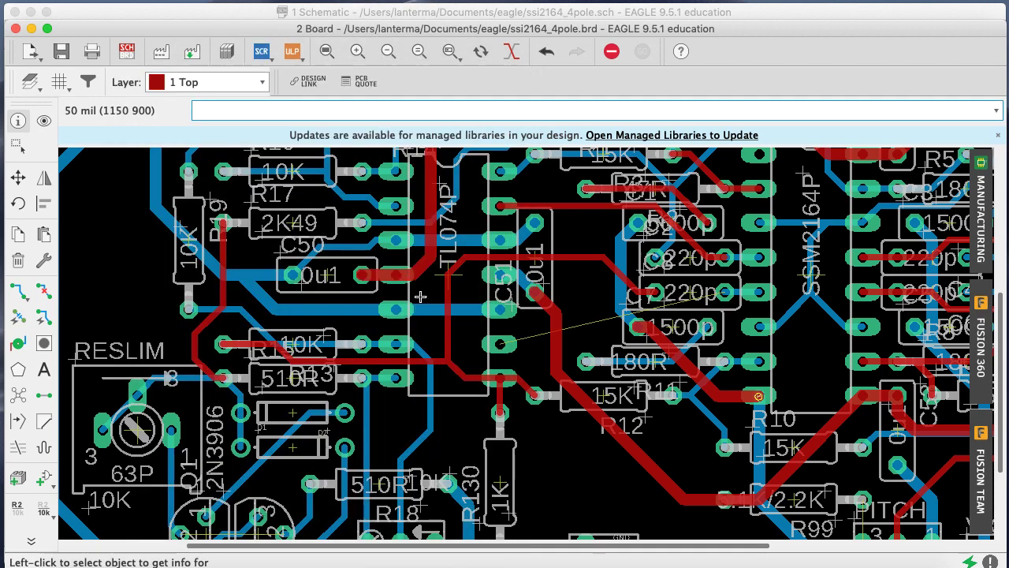
Set the V- diagonal leaving C51's lower pad and the short horizontal V- segment at R99's left pad to layer 16 Bottom
left_click(544, 317)
left_click(379, 319)
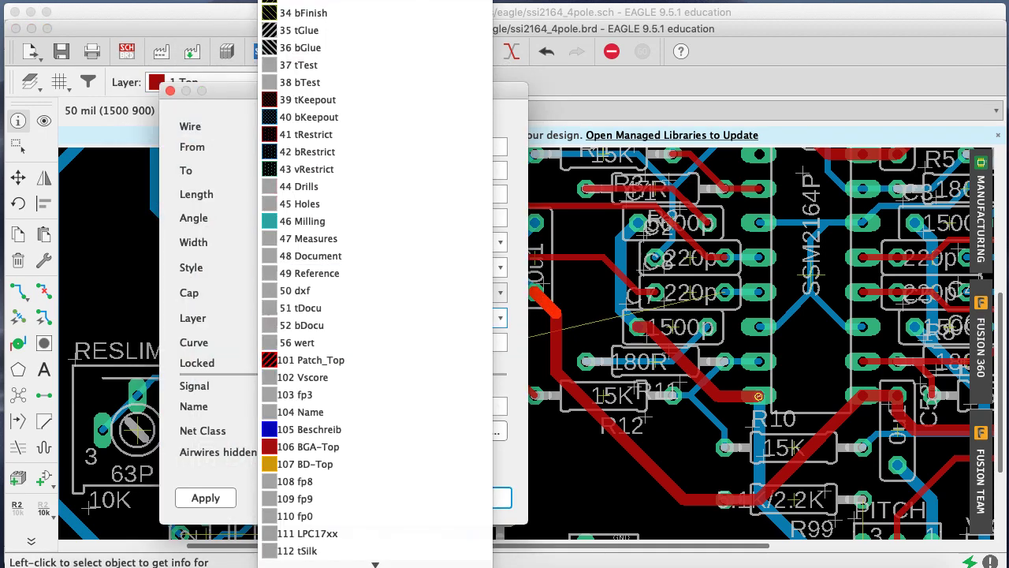
left_click(378, 0)
key("Return")
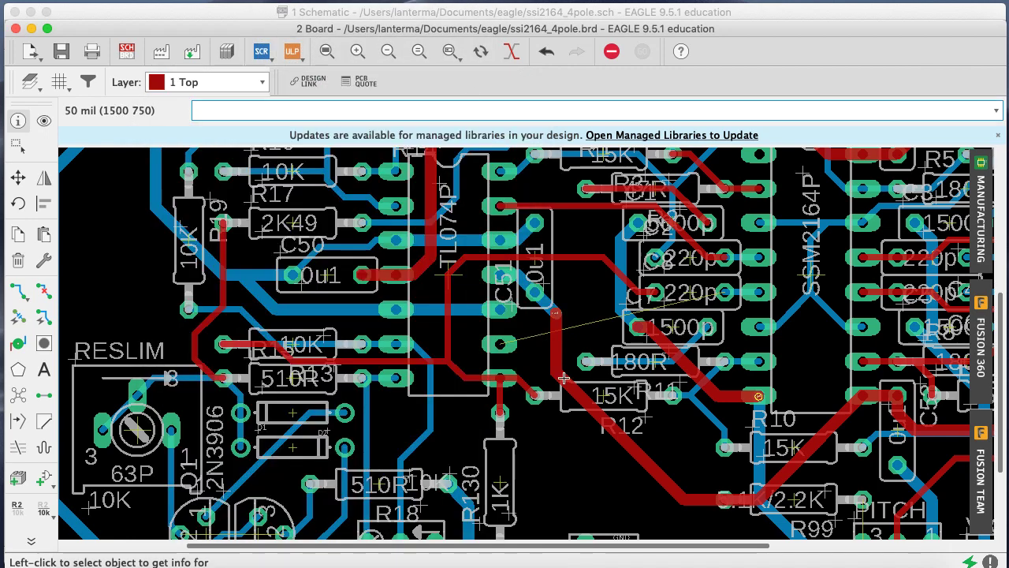
left_click(711, 503)
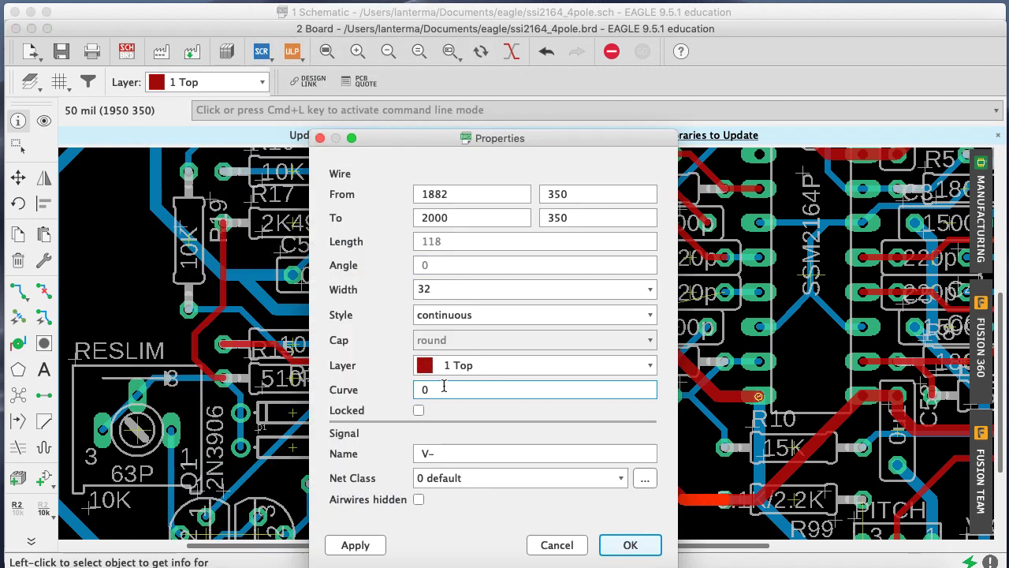
left_click(447, 365)
left_click(450, 6)
key("Return")
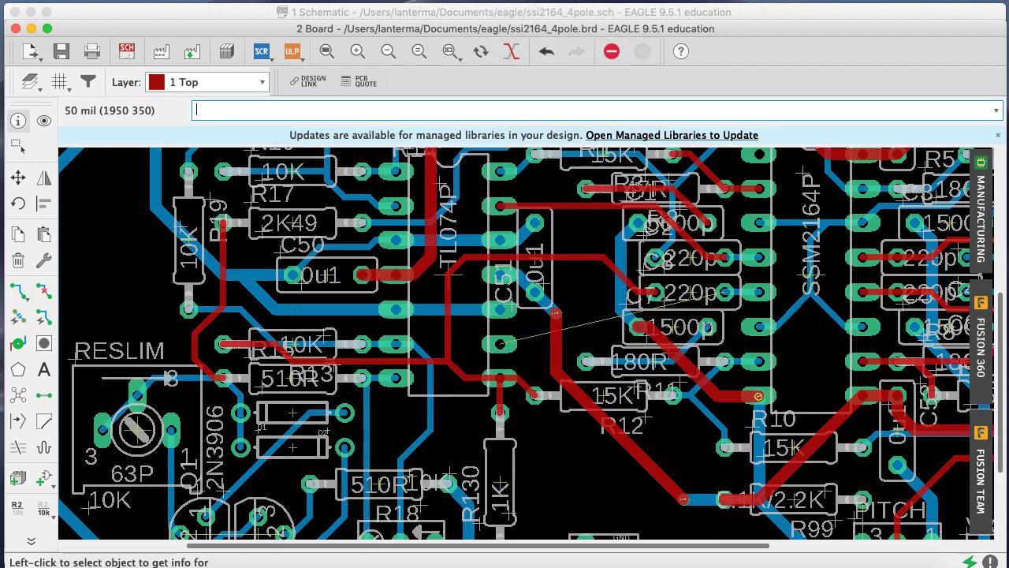
Set the vertical V- segment below C51 and the long diagonal passing under R12 to layer 16 Bottom
left_click(556, 359)
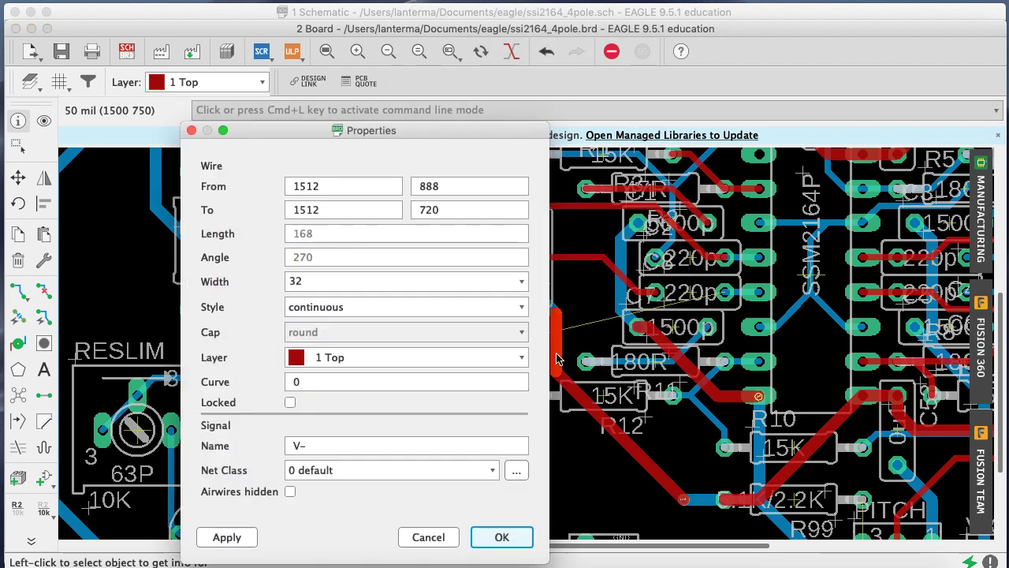
left_click(344, 365)
left_click(449, 6)
key("Return")
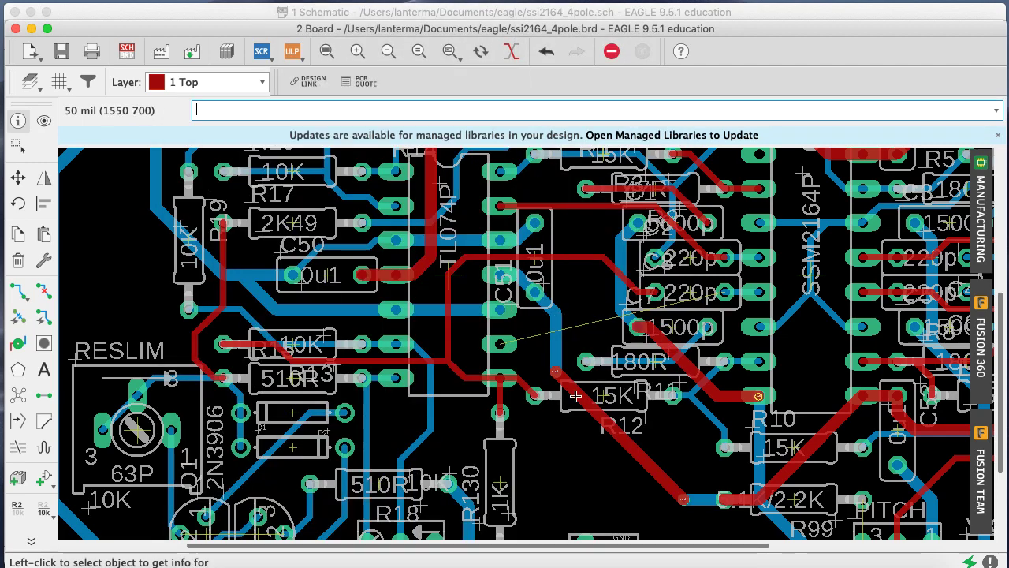
left_click(601, 423)
left_click(466, 365)
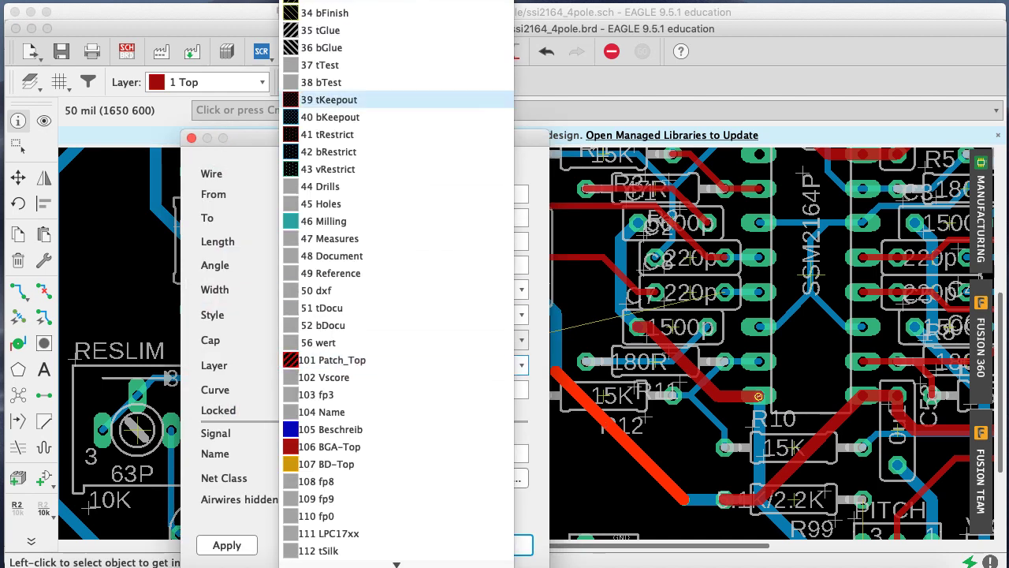
left_click(396, 3)
key("Return")
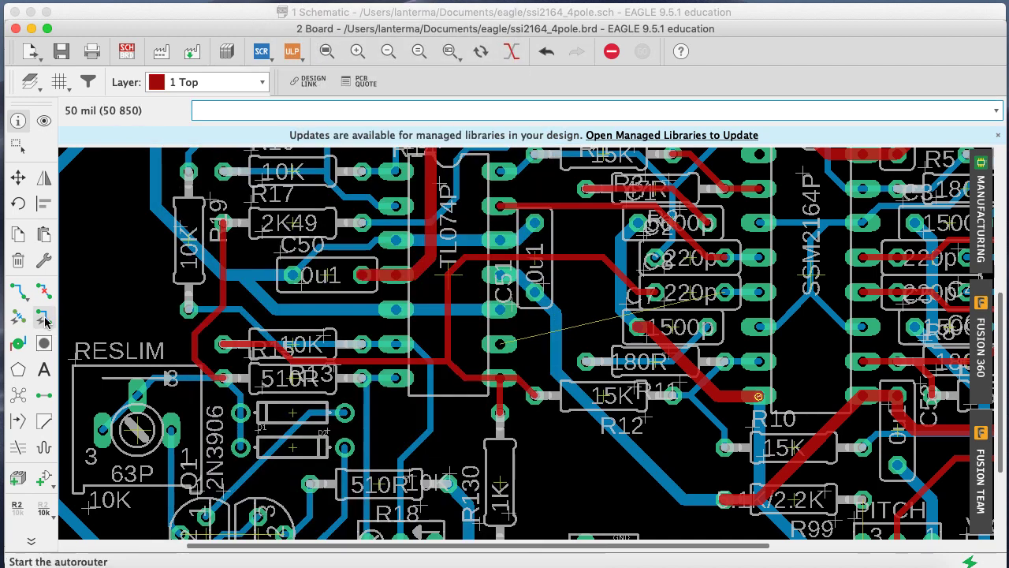
Save the board file
left_click(25, 294)
left_click(65, 242)
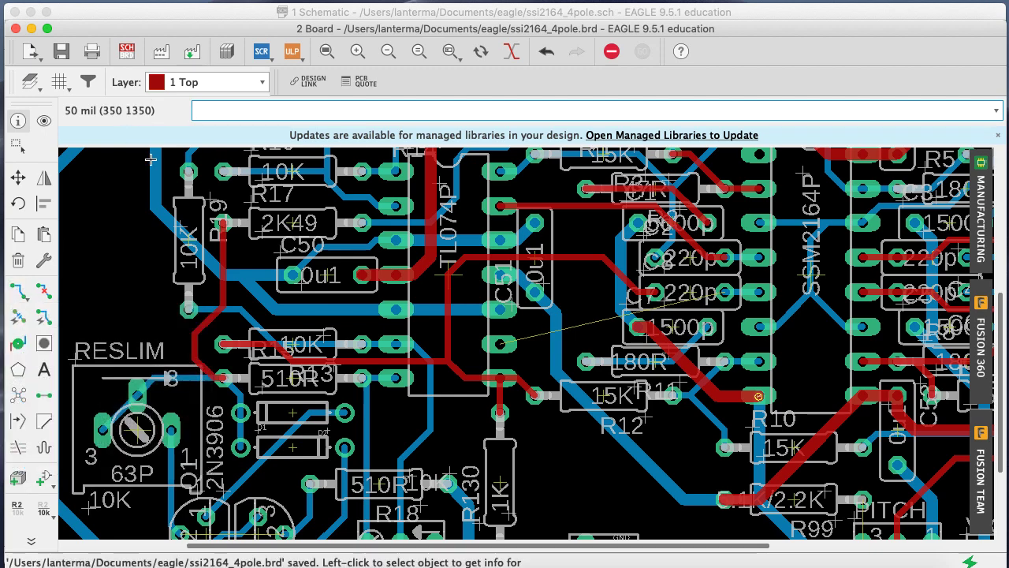
left_click(28, 295)
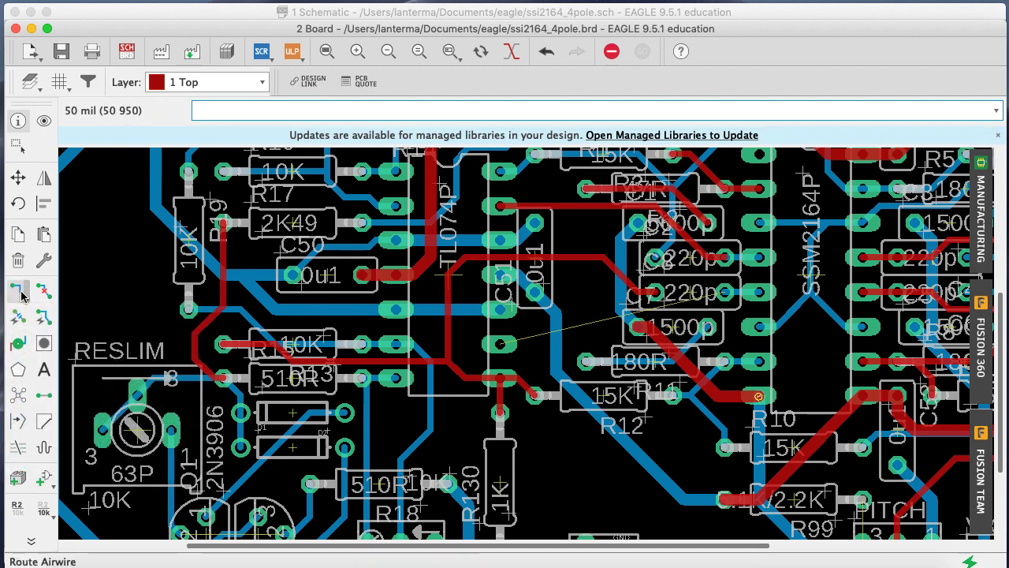
key("super+s")
Route the N$15 airwire from the TL074P's second-lowest right pin to the lower 220p capacitor's right pad on layer 1 Top, width 16
left_click(19, 294)
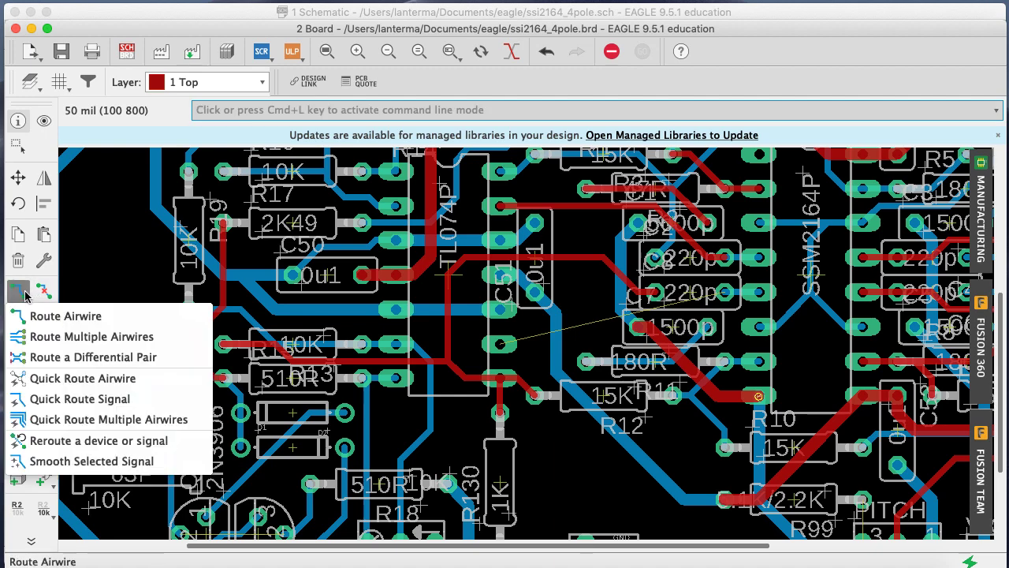
left_click(43, 323)
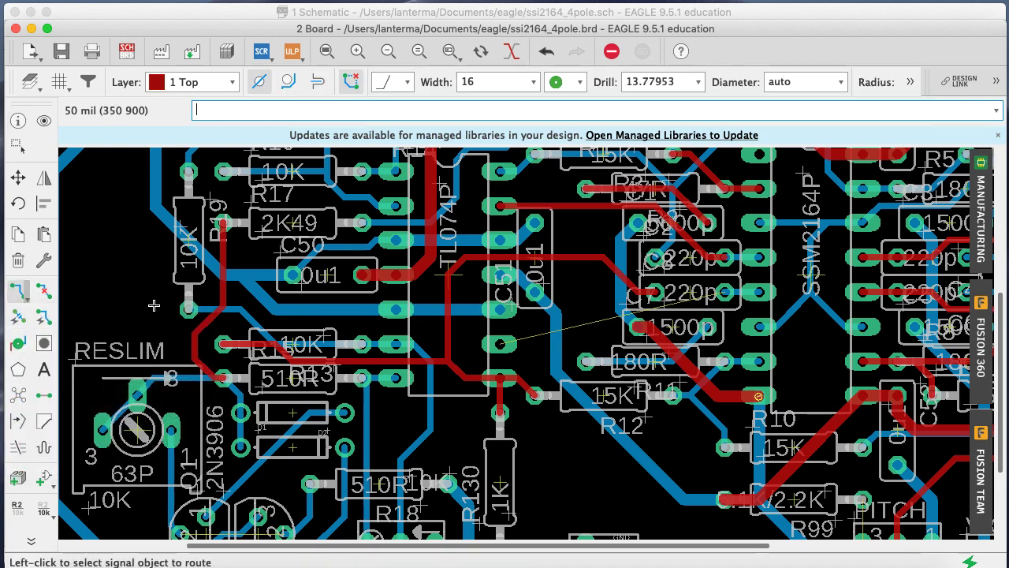
left_click(530, 335)
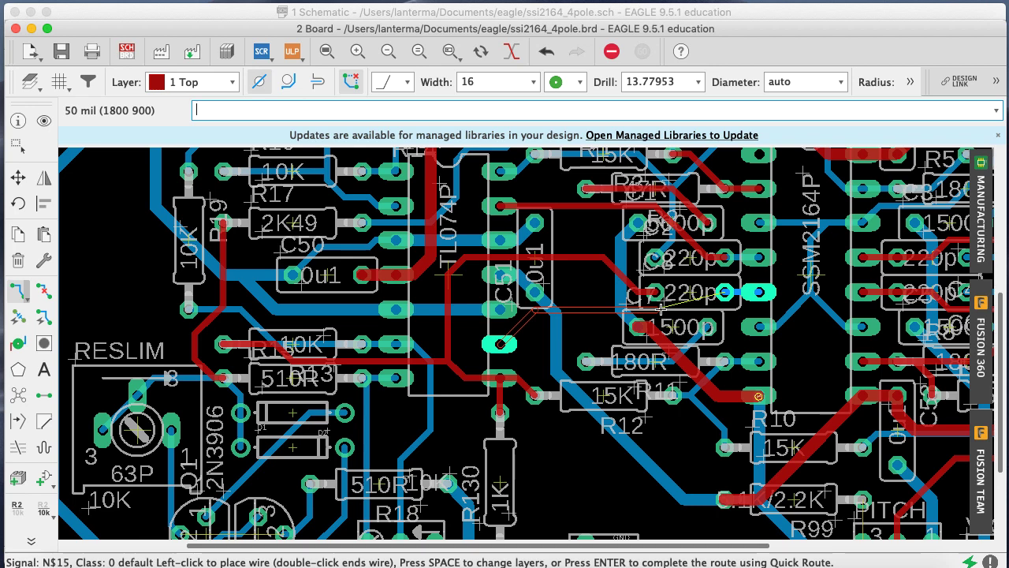
left_click(582, 314)
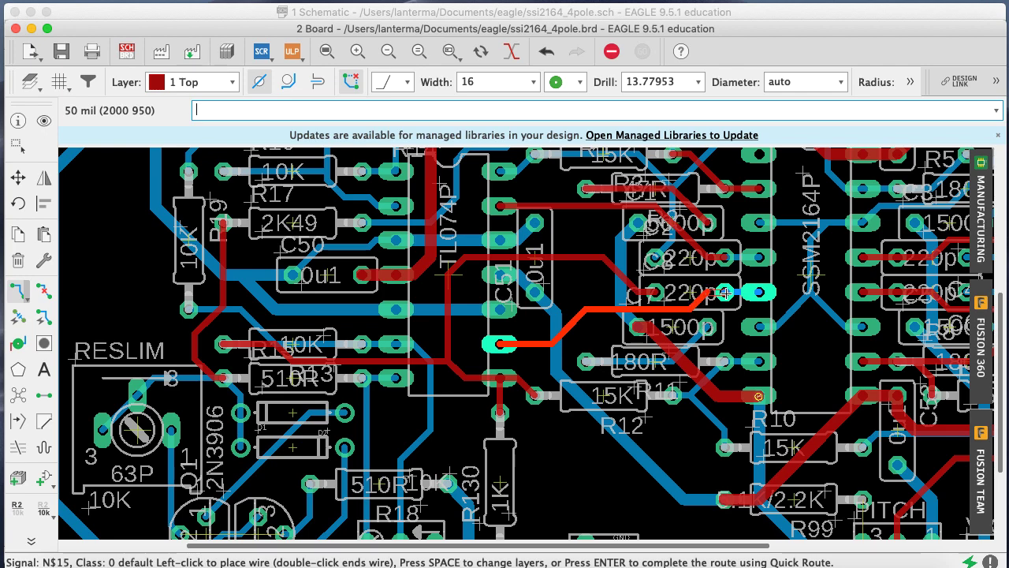
left_click(724, 292)
Set the N$15 segment between the lower 220p capacitor's right pad and the SSM2164P pin to layer 1 Top
key("Return")
left_click(742, 293)
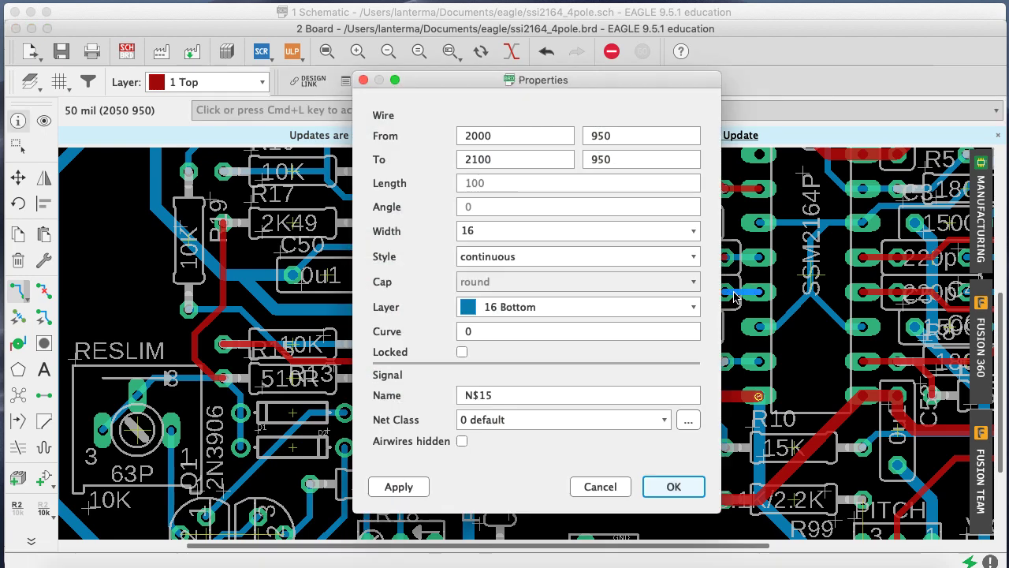
left_click(555, 310)
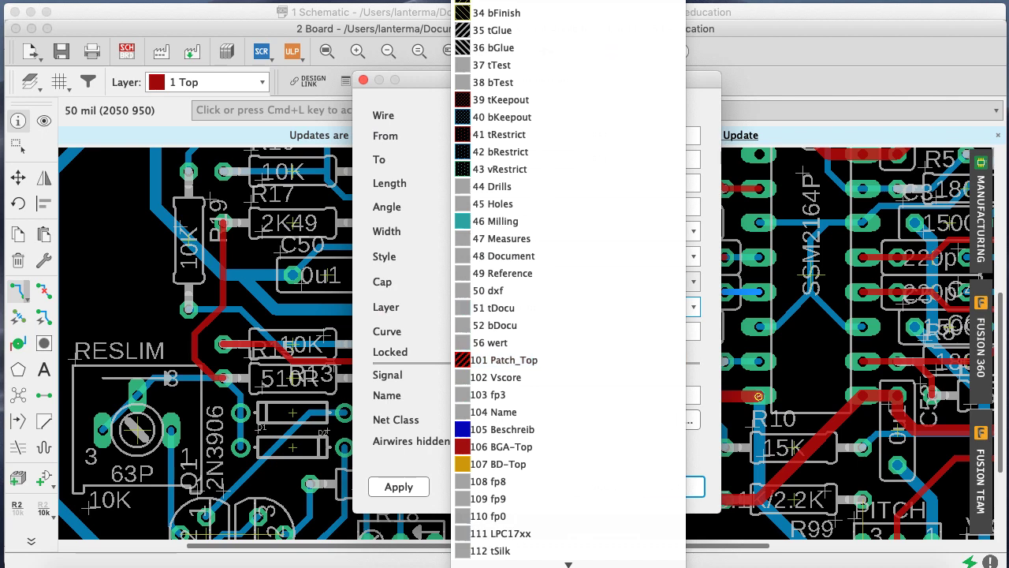
key("Escape")
key("Escape")
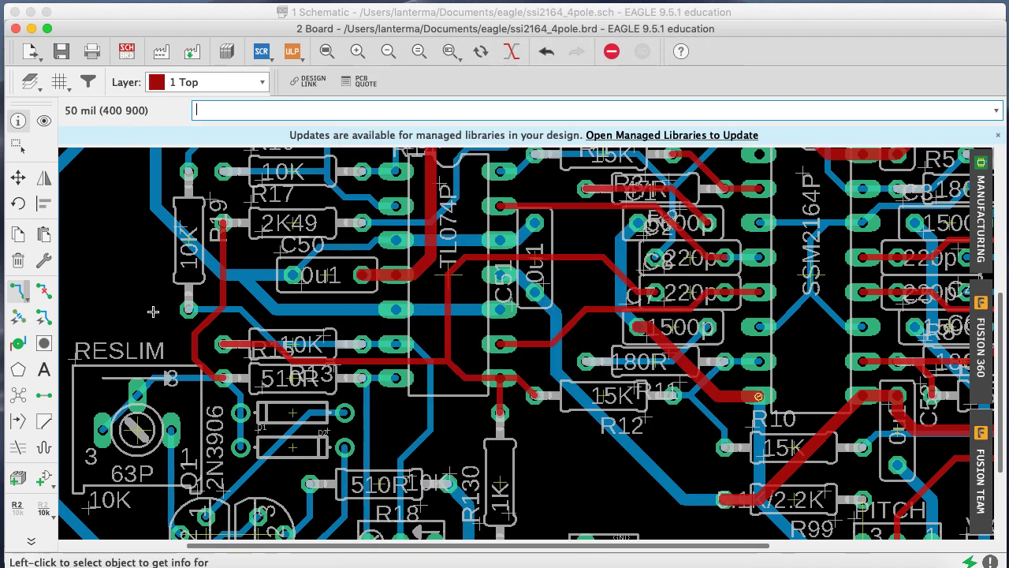
Save the board and inspect the properties of the vertical GND trace below the SSM2164P's lowest left pin
left_click(18, 176)
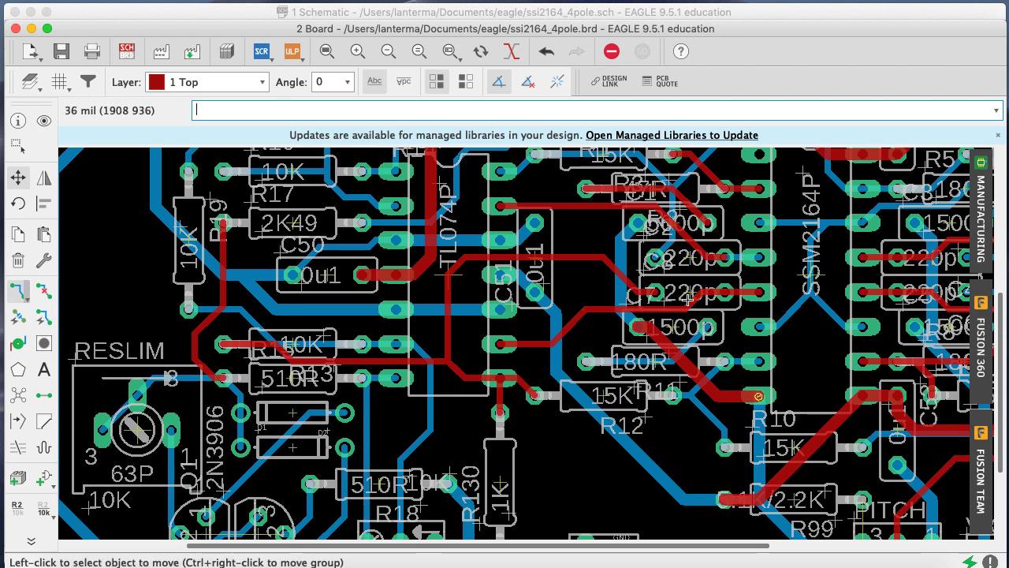
key("super+s")
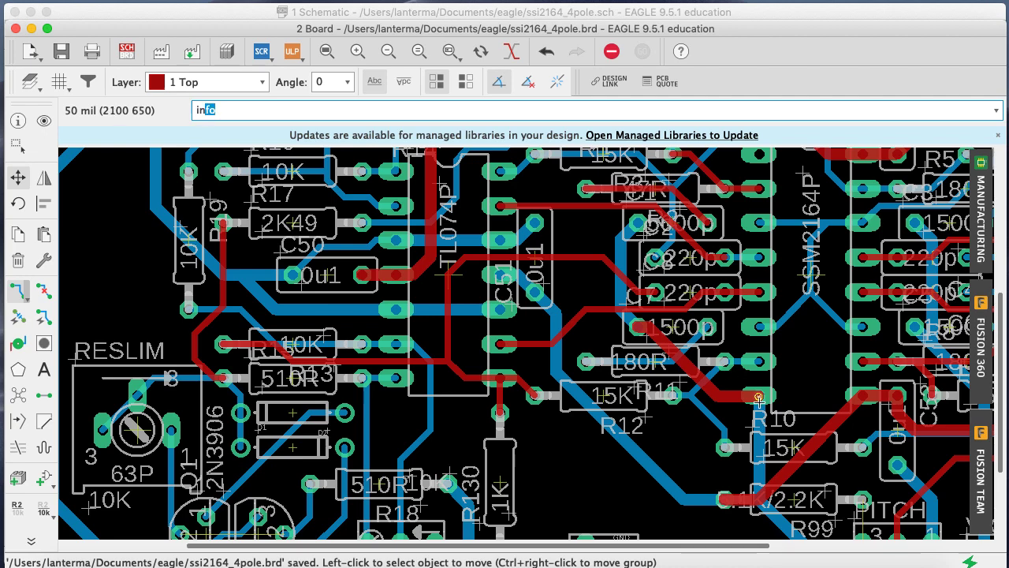
key("Return")
left_click(759, 396)
left_click(759, 401)
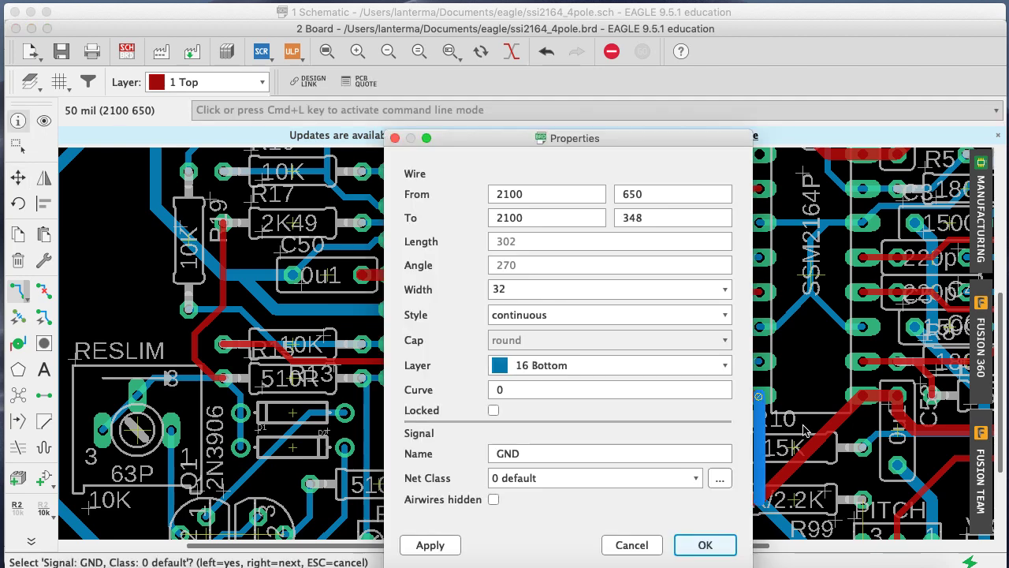
left_click(688, 543)
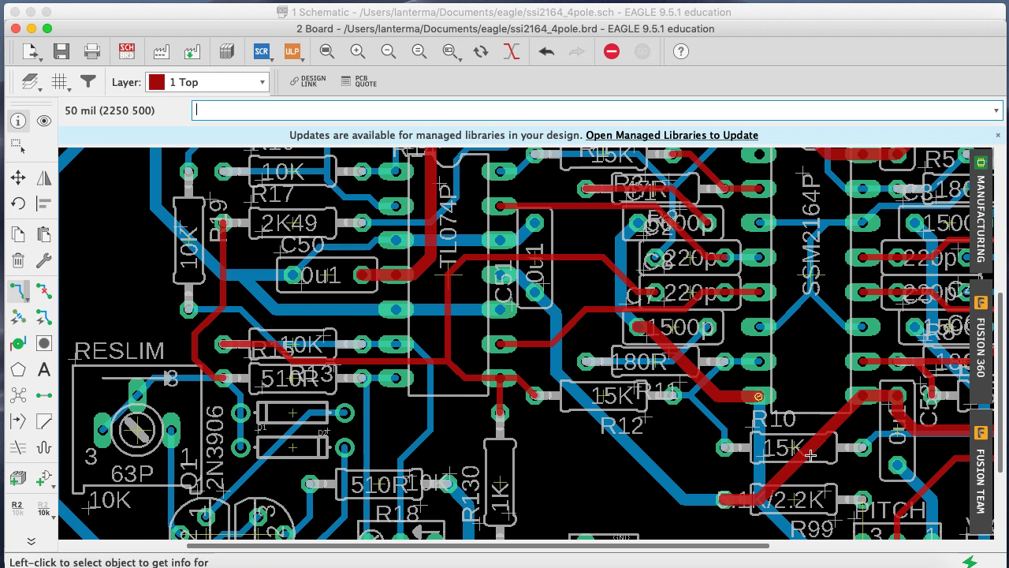
Rip up the horizontal and vertical GND segments meeting at the SSM2164P's lowest left pin and highlight the GND net
key("Return")
left_click(745, 400)
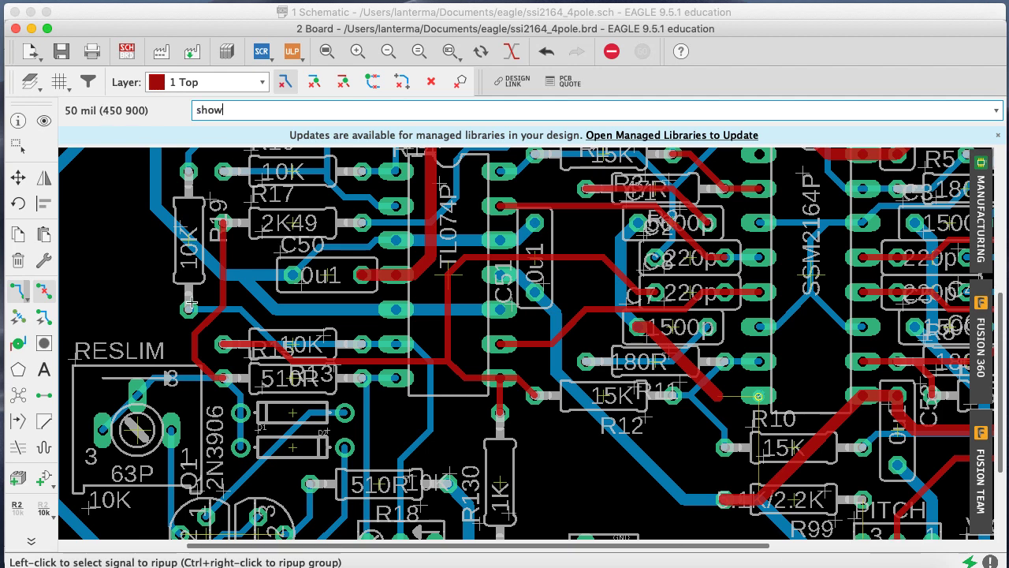
type("show gnd")
key("Return")
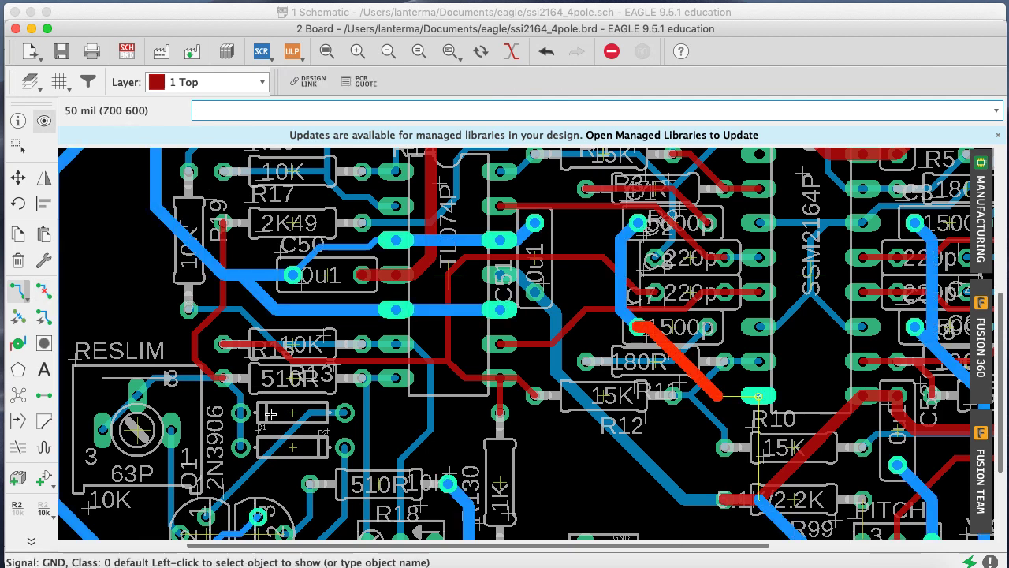
Try to route the short GND airwire at the SSM2164P's lowest left pin on layer 1 Top, width 16
left_click(17, 291)
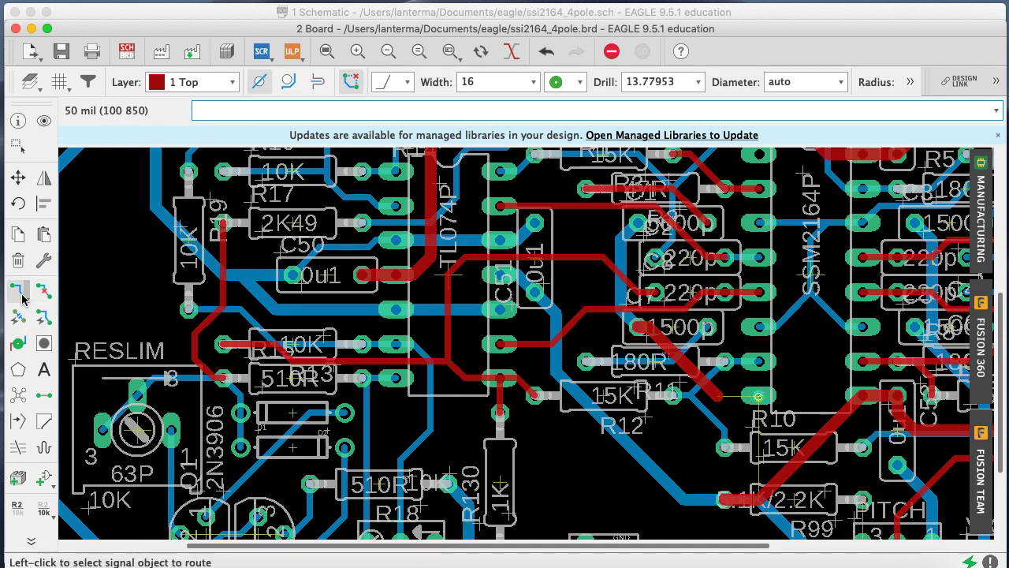
left_click(190, 84)
left_click(179, 87)
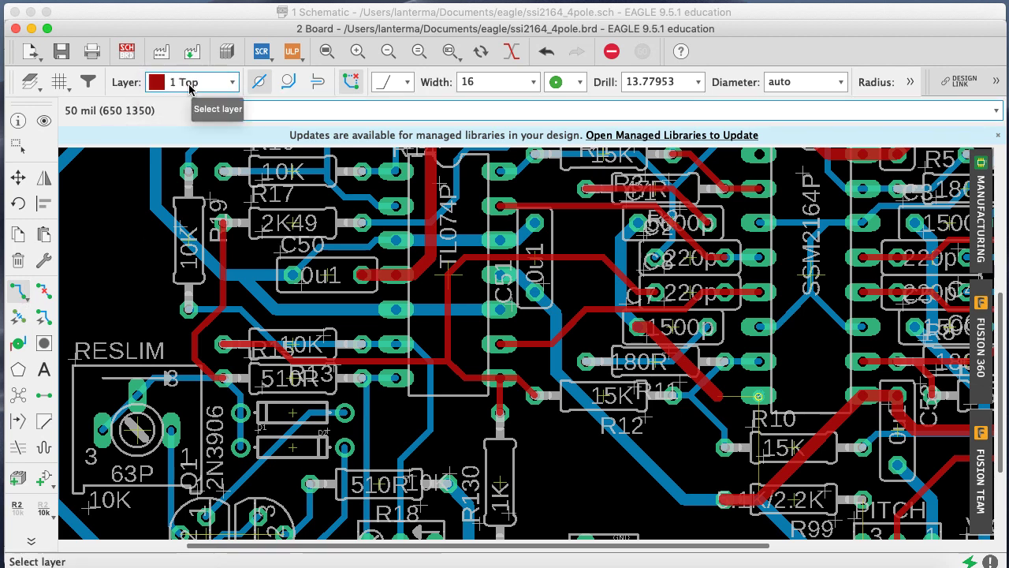
left_click(175, 85)
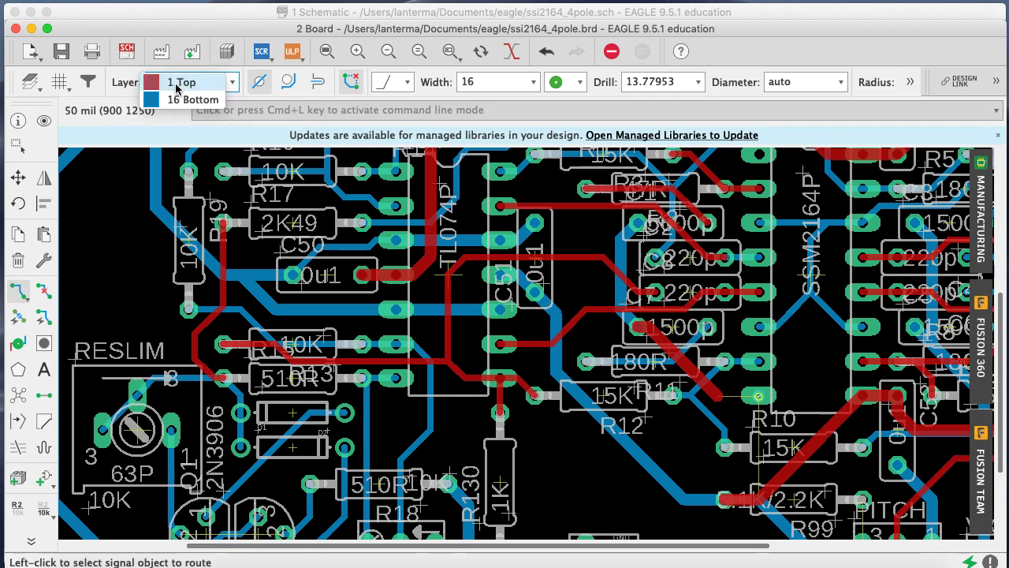
left_click(176, 86)
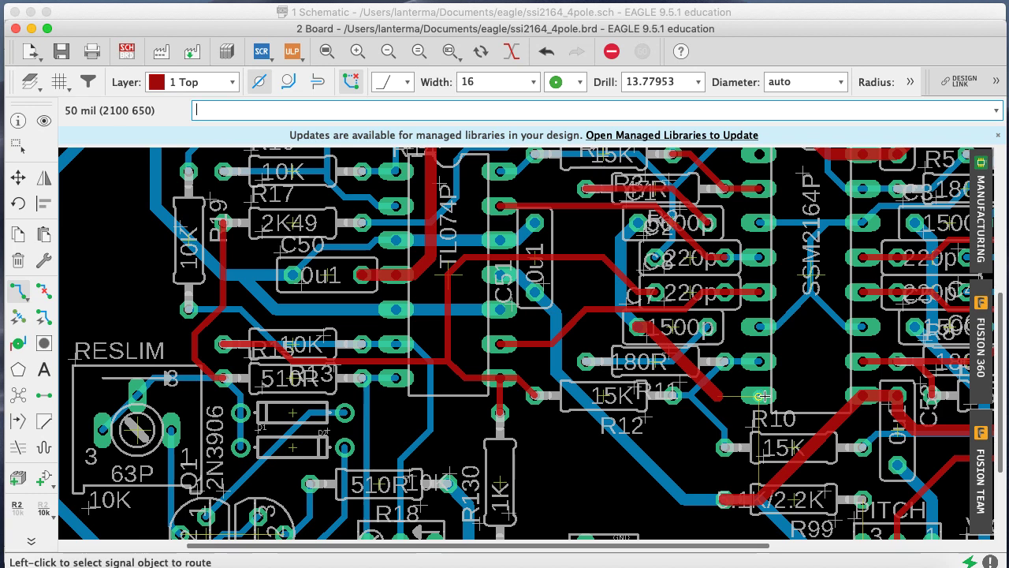
left_click(759, 397)
key("Escape")
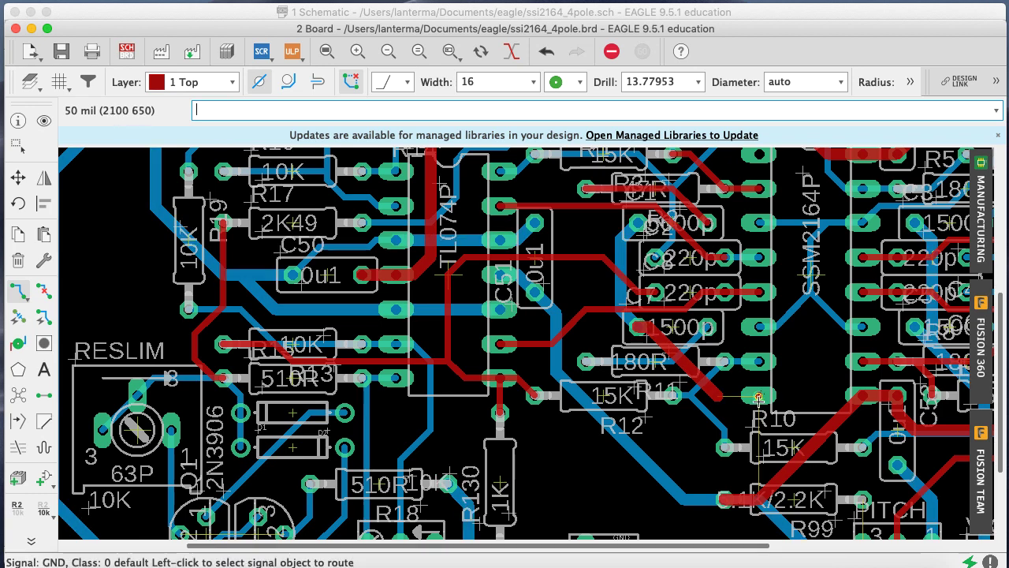
left_click(758, 397)
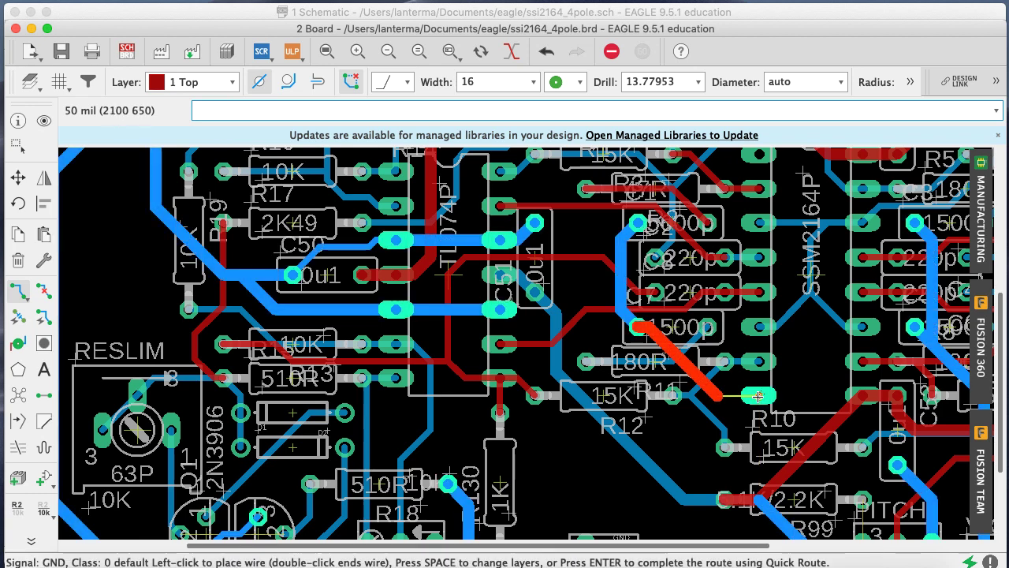
Rip up the leftover GND stub at the SSM2164P's lowest left pin and save the board
left_click(46, 292)
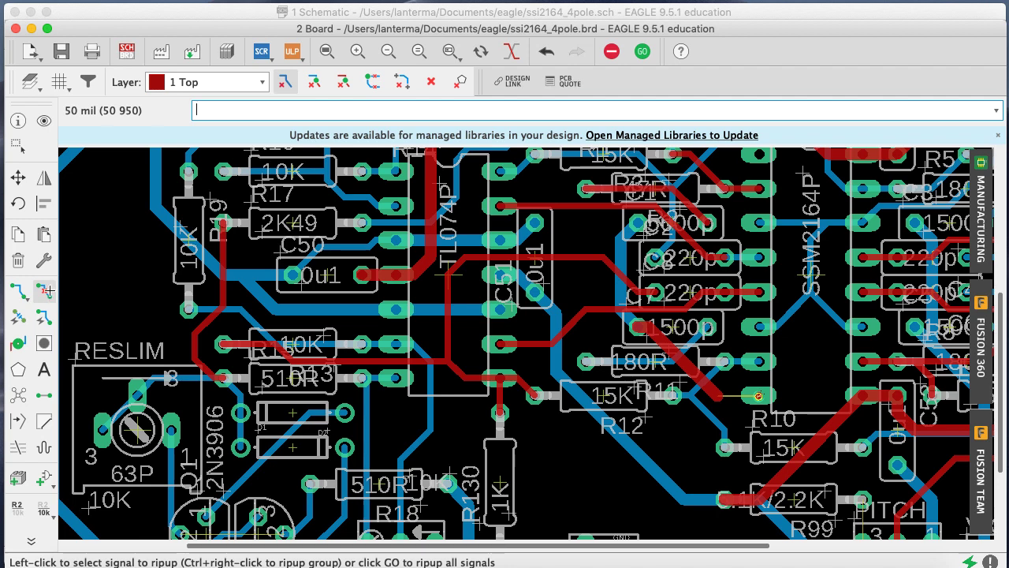
left_click(758, 396)
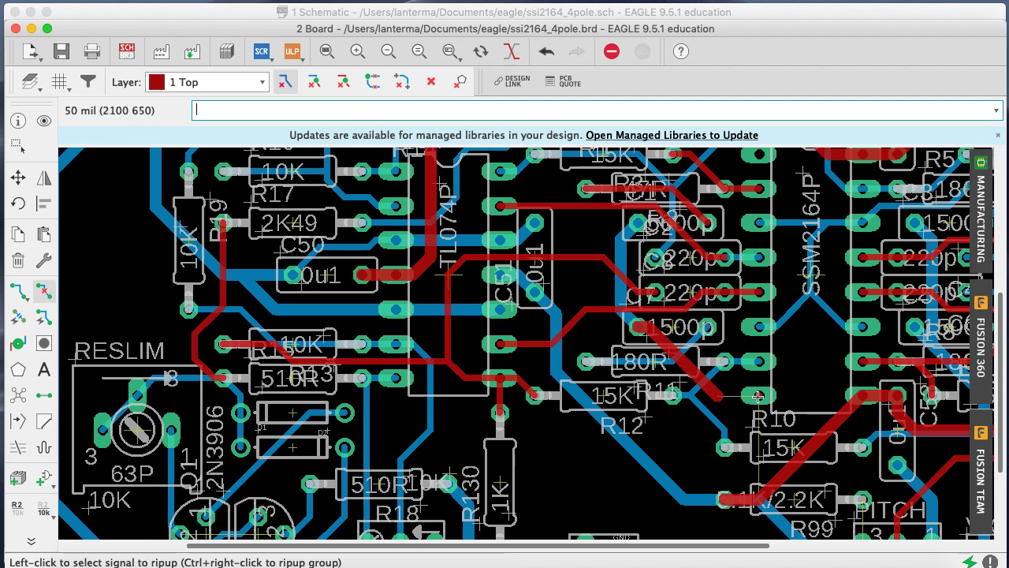
key("super+s")
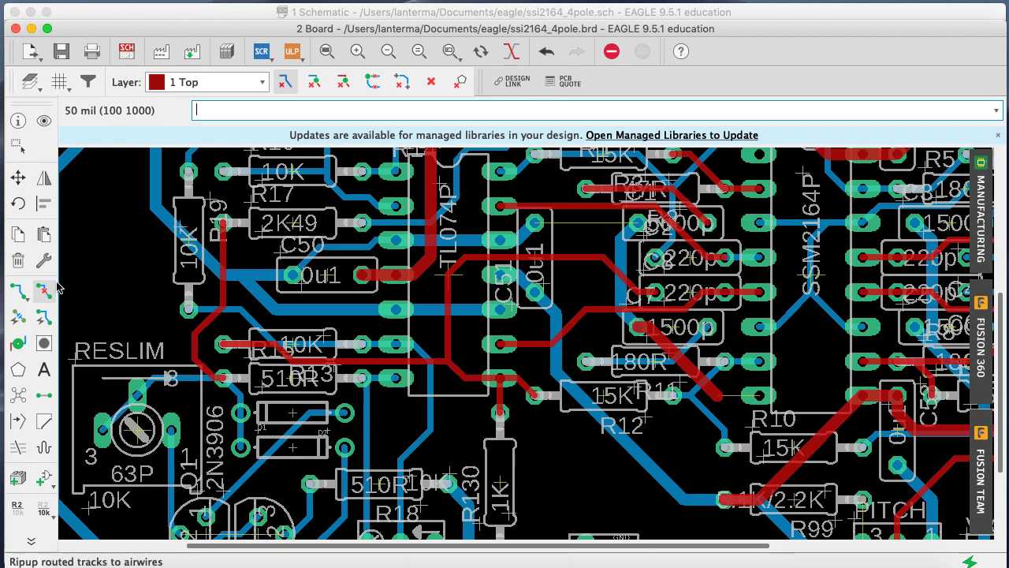
left_click(18, 292)
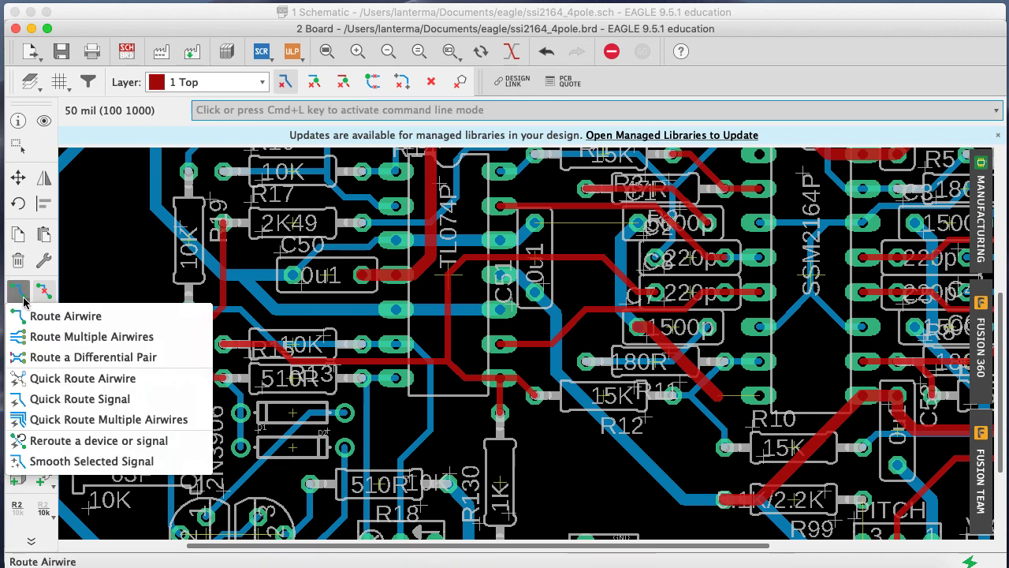
left_click(186, 82)
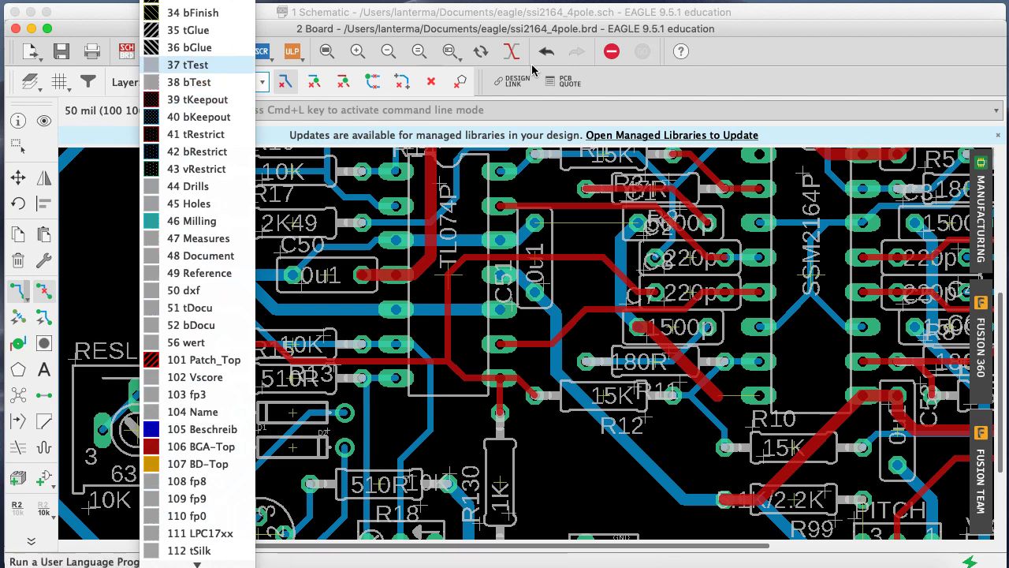
left_click(591, 12)
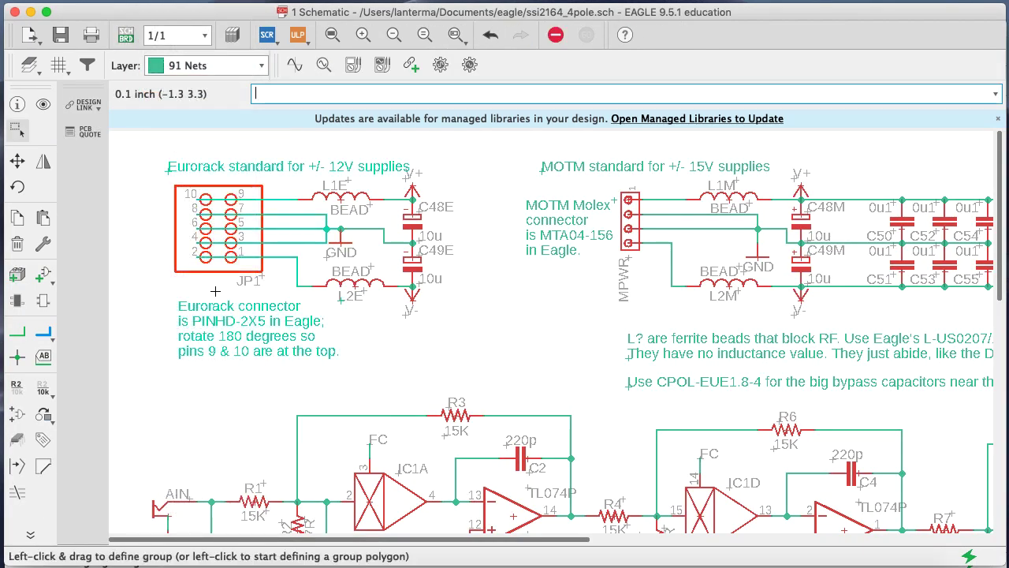
left_click(125, 35)
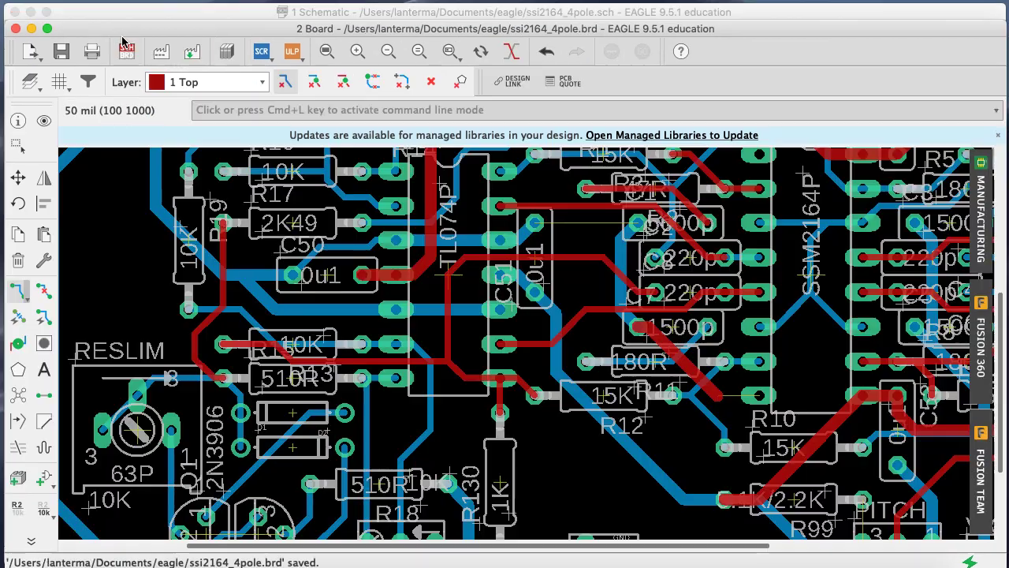
Route the GND airwire from the SSM2164P's lowest left pin to the diagonal GND trace on layer 1 Top, width 32
left_click(18, 290)
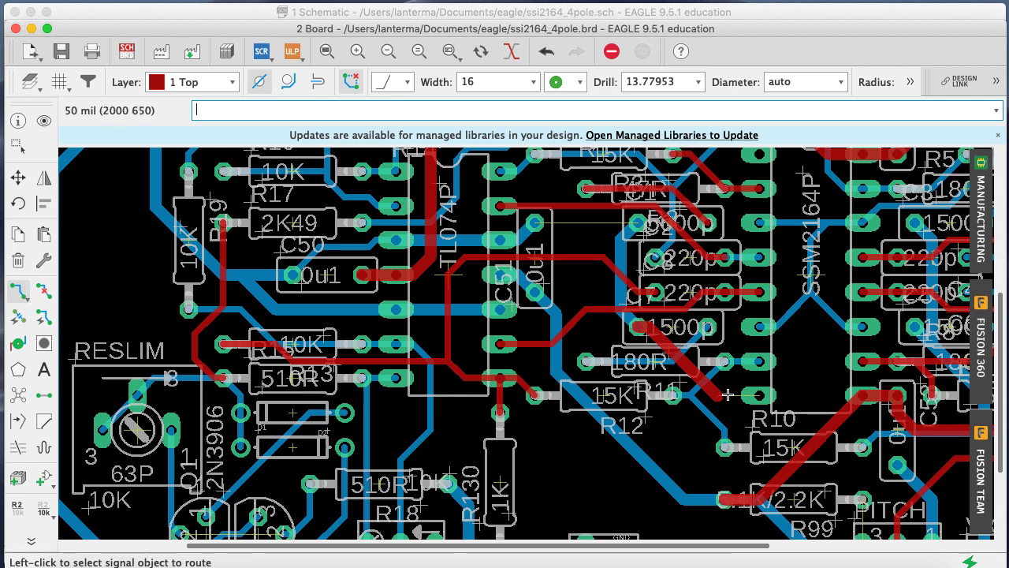
left_click(474, 82)
type("32")
key("Return")
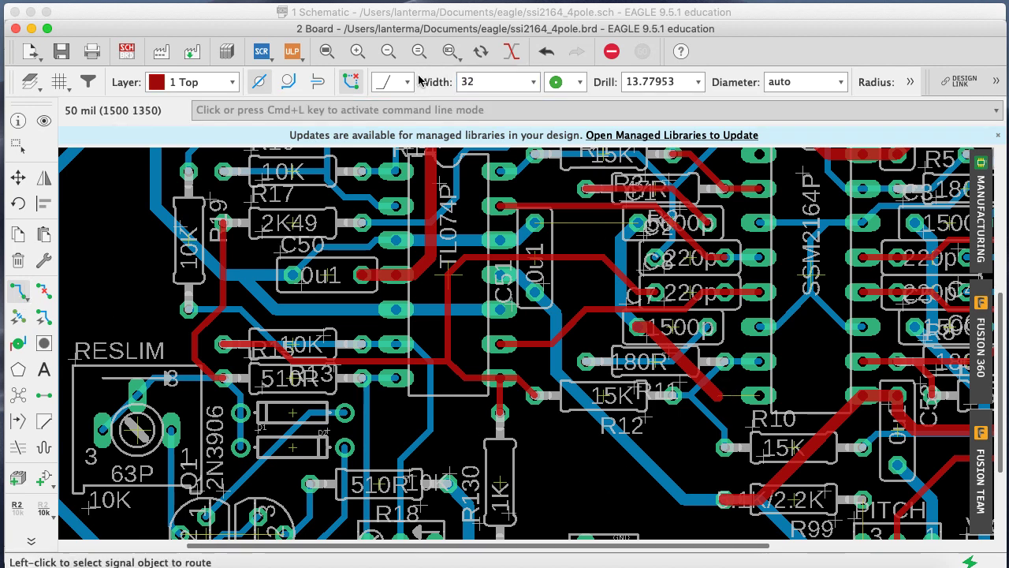
left_click(757, 396)
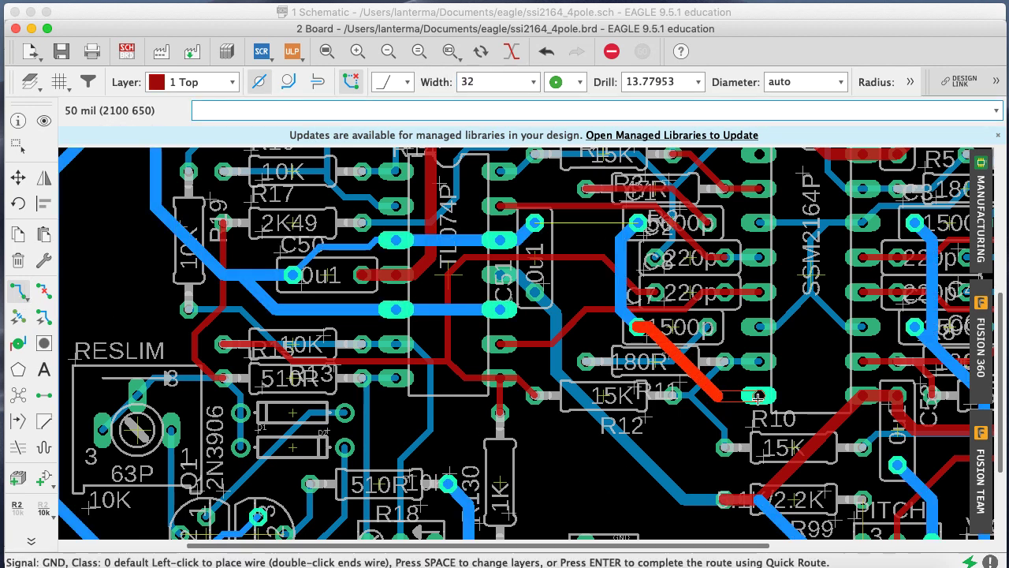
left_click(757, 398)
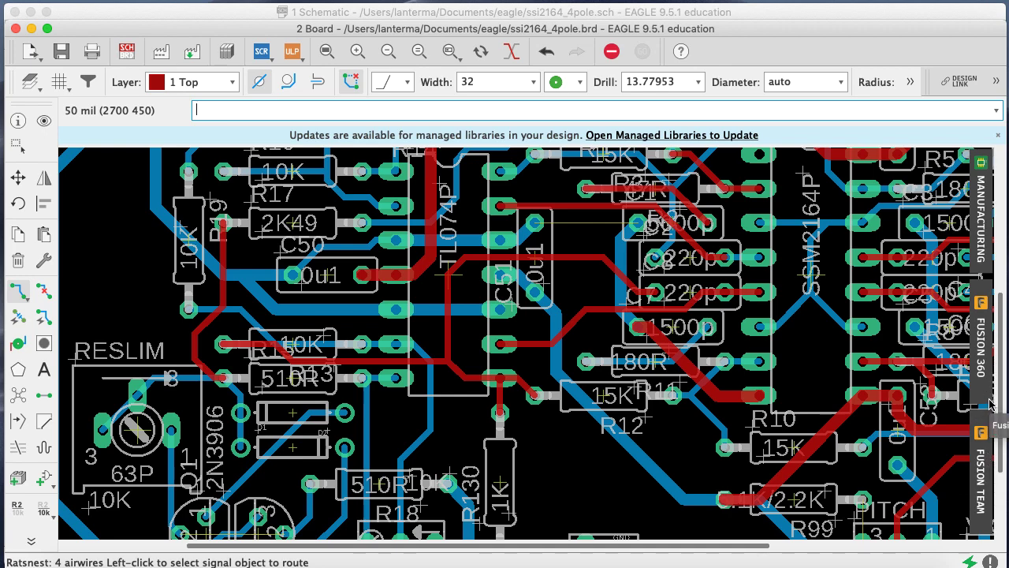
Highlight the GND net and examine its connections between the TL074P and the SSM2164P
left_click_drag(1000, 400, 993, 360)
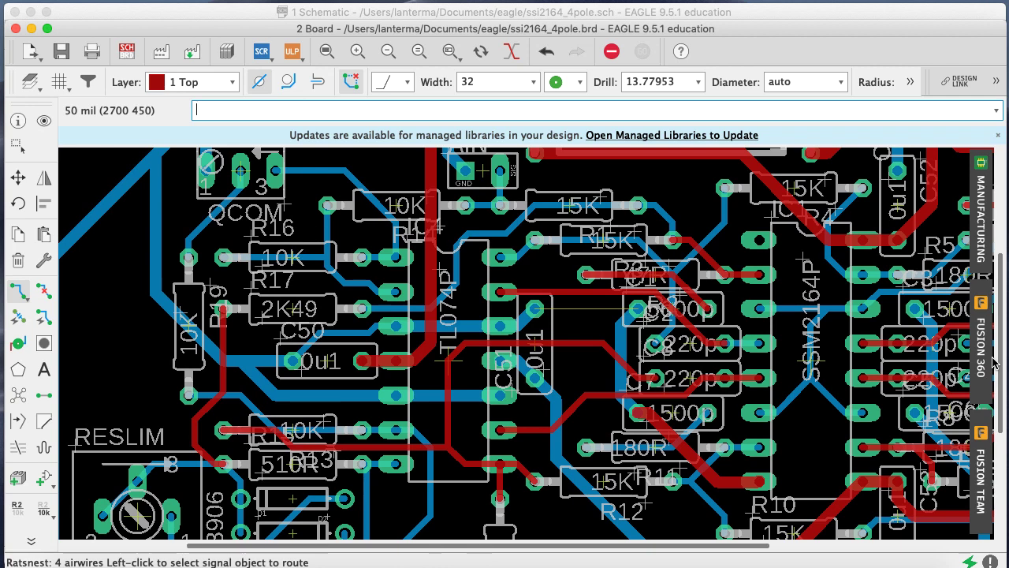
left_click_drag(997, 430, 996, 448)
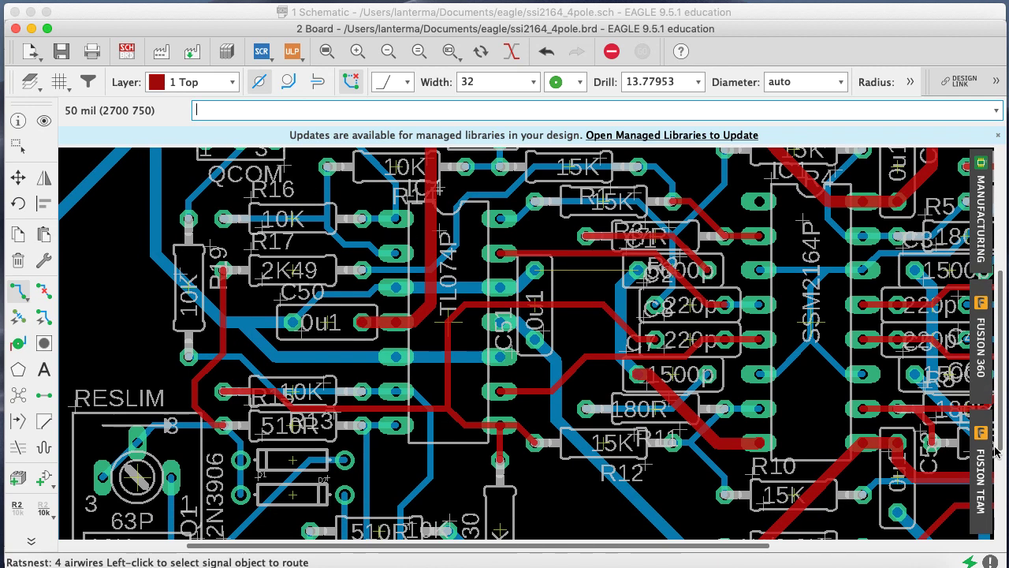
type("show gnd")
key("Return")
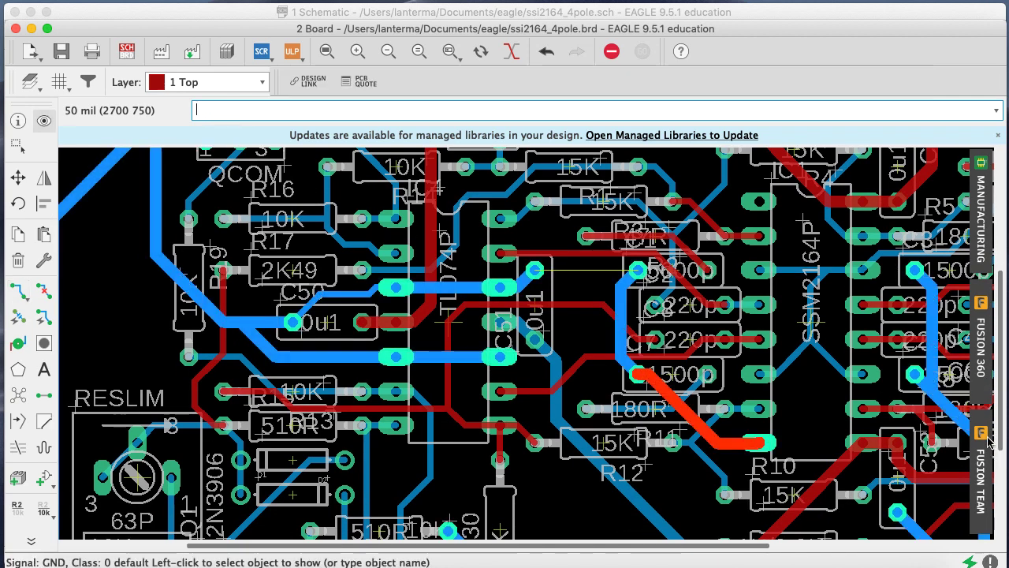
mouse_move(999, 444)
left_mouse_down()
mouse_move(1003, 382)
mouse_move(997, 491)
mouse_move(994, 442)
left_mouse_up()
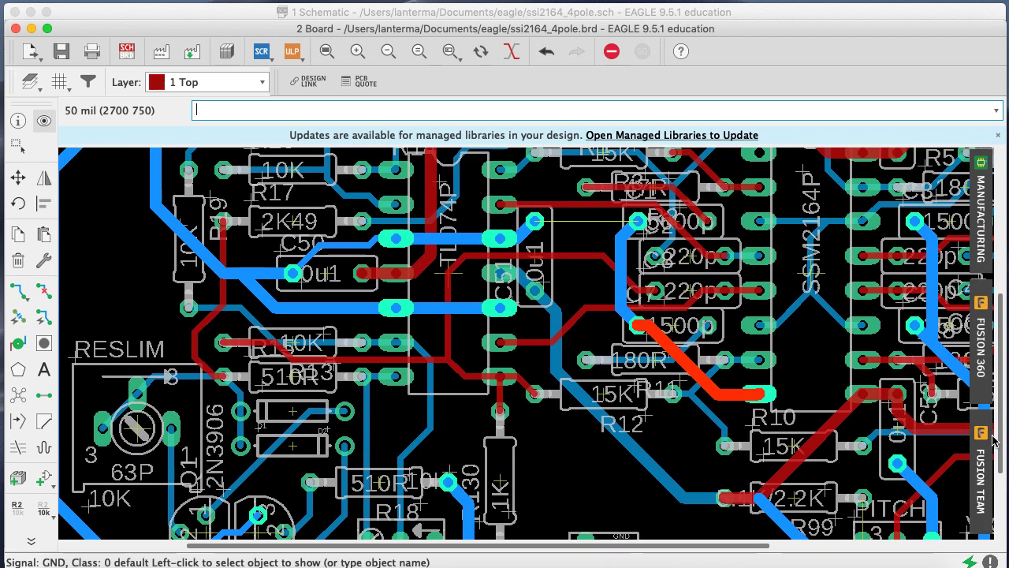
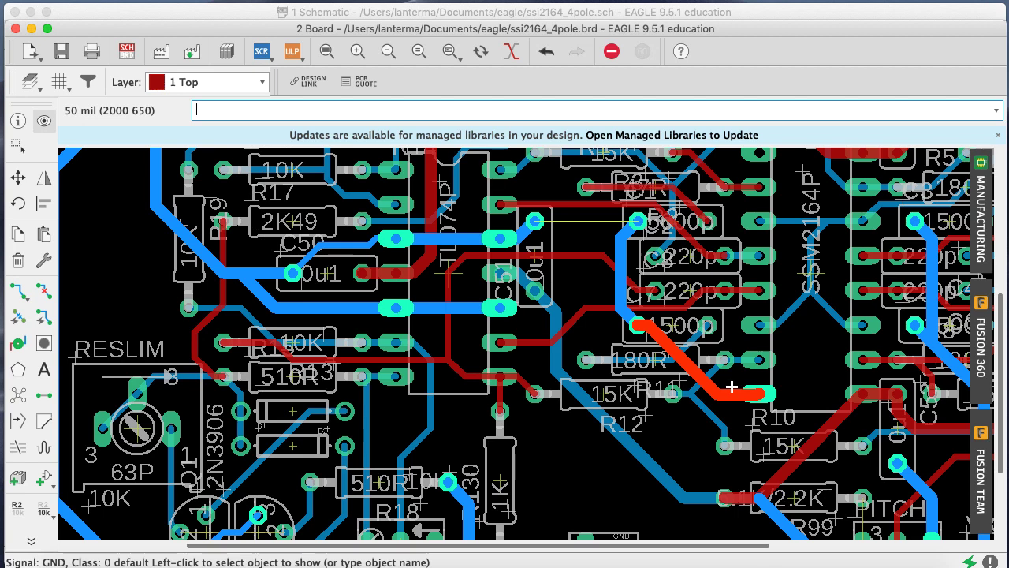
Try ripping up the trace beside the 220p capacitors and undo the removal of the diagonal top-layer segment
type("ripup")
key("Return")
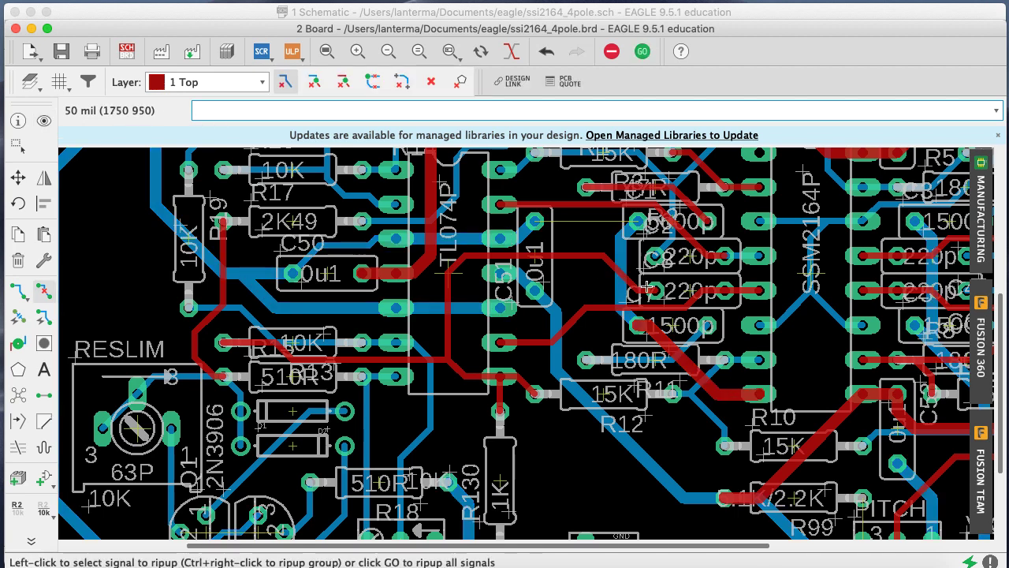
left_click(627, 277)
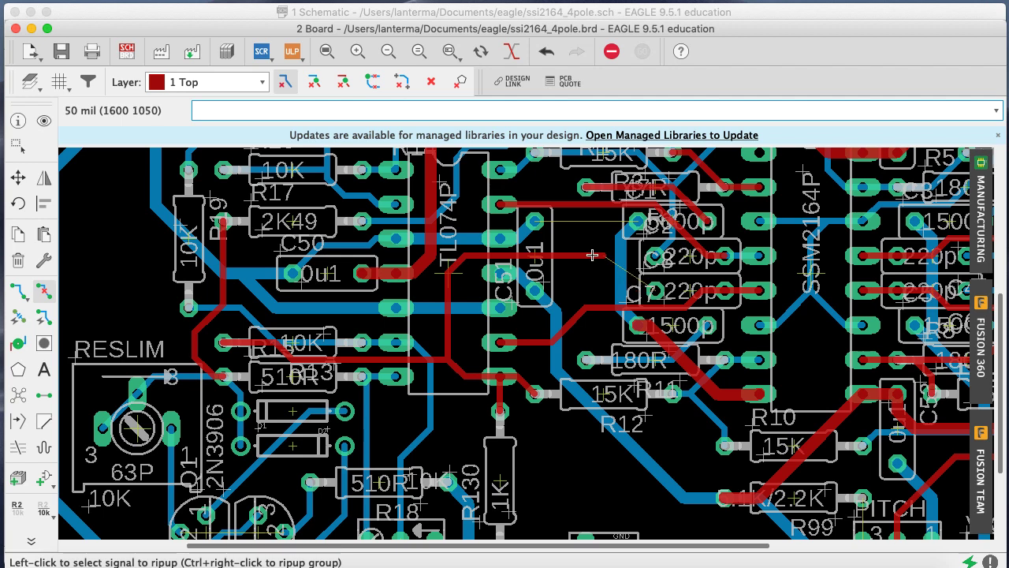
type("sbow gnd")
key("Return")
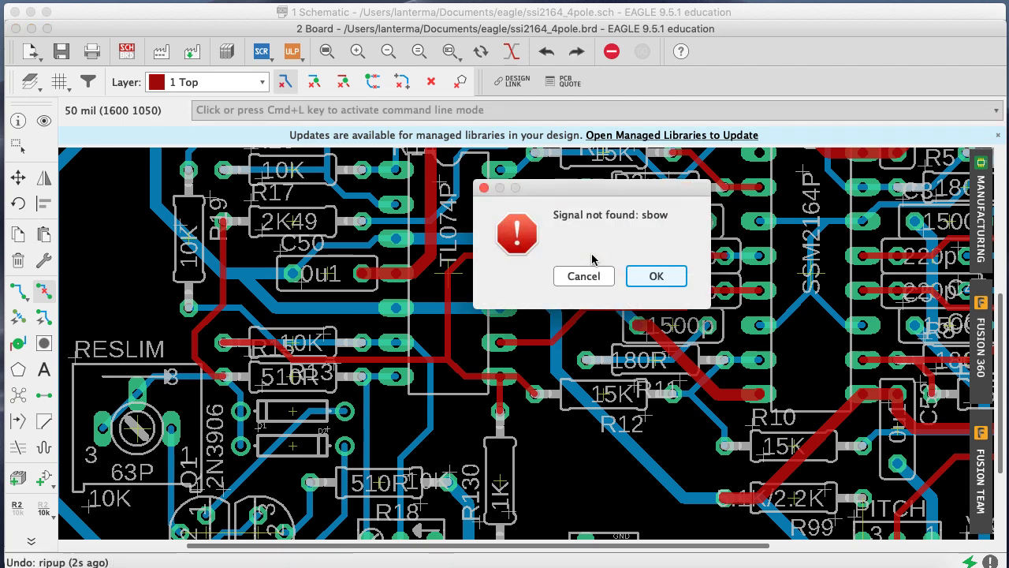
left_click(656, 275)
left_click(647, 274)
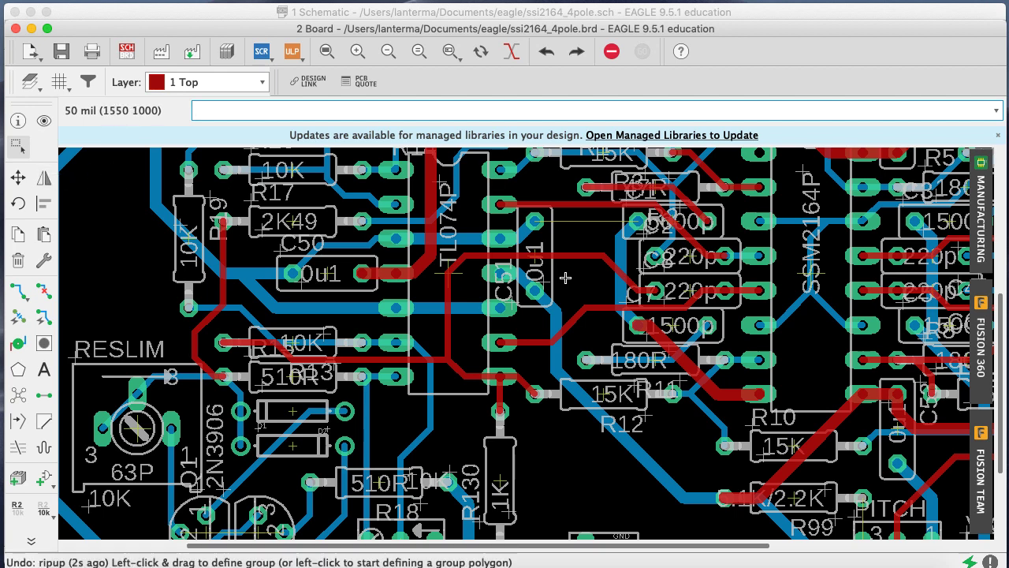
Rip up the short diagonal GND segment between the upper 1500p capacitor's left pad and the vertical GND trace
type("ripup")
key("Return")
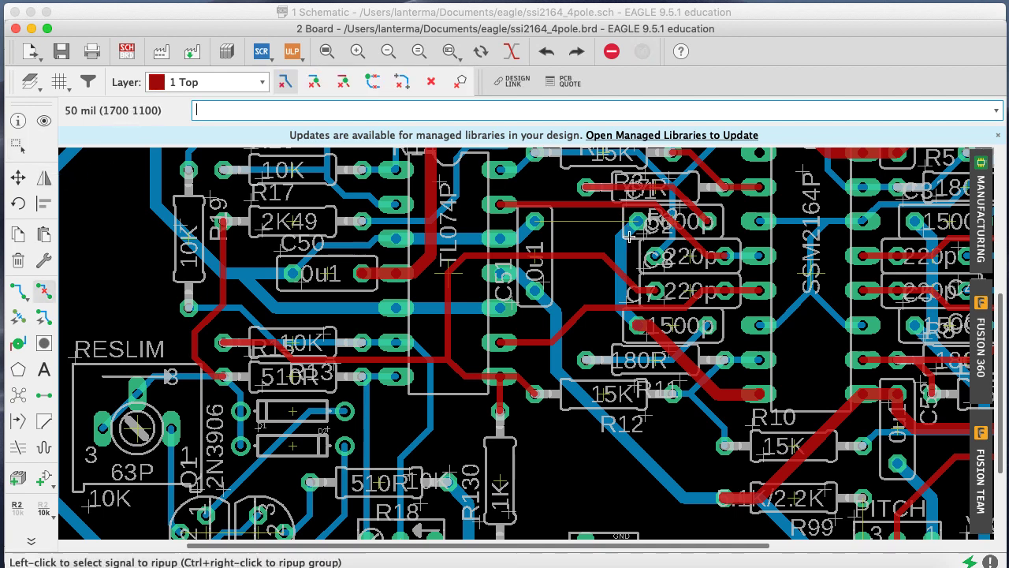
left_click(630, 235)
Route GND on layer 16 Bottom, width 32, joining C51's upper pad to the vertical GND trace and the upper 1500p capacitor's left pad
left_click(18, 291)
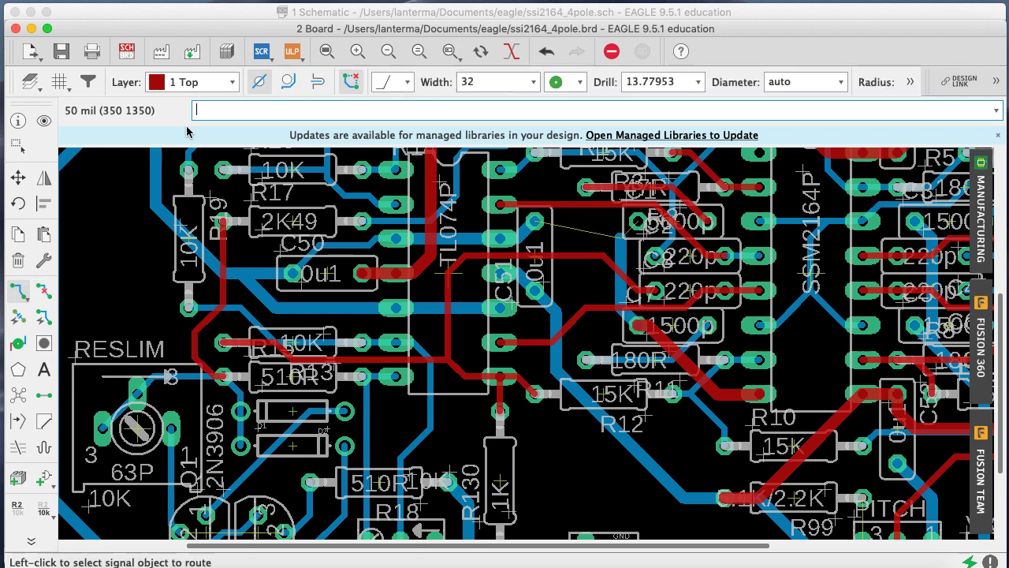
left_click(193, 82)
left_click(188, 98)
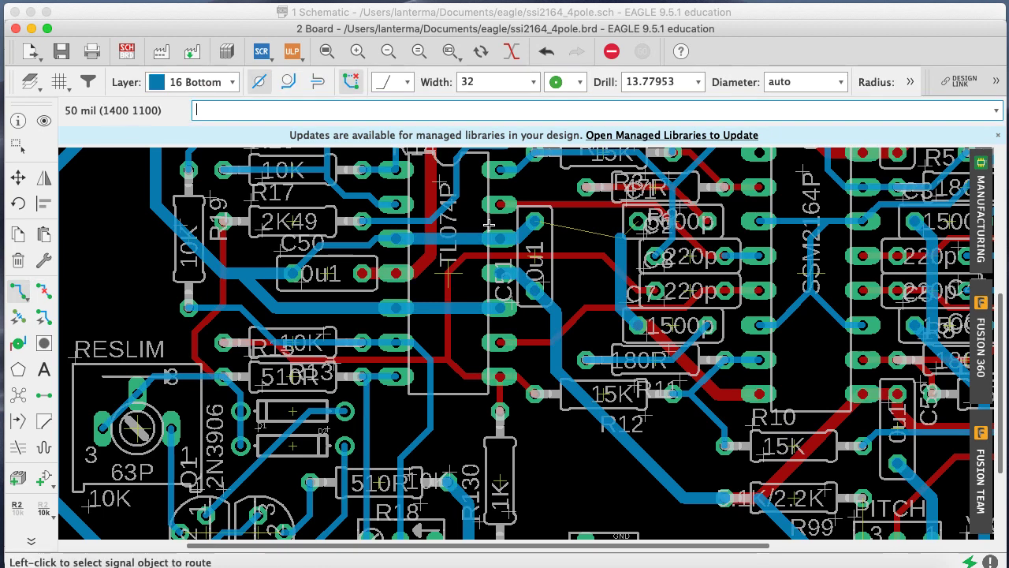
left_click(544, 221)
left_click(622, 235)
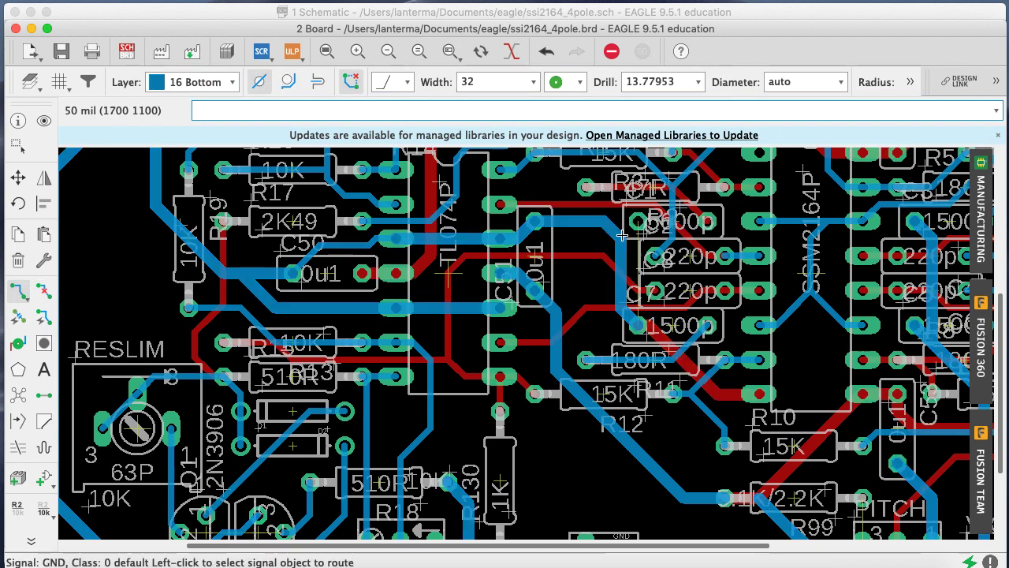
key("super+z")
left_click(604, 231)
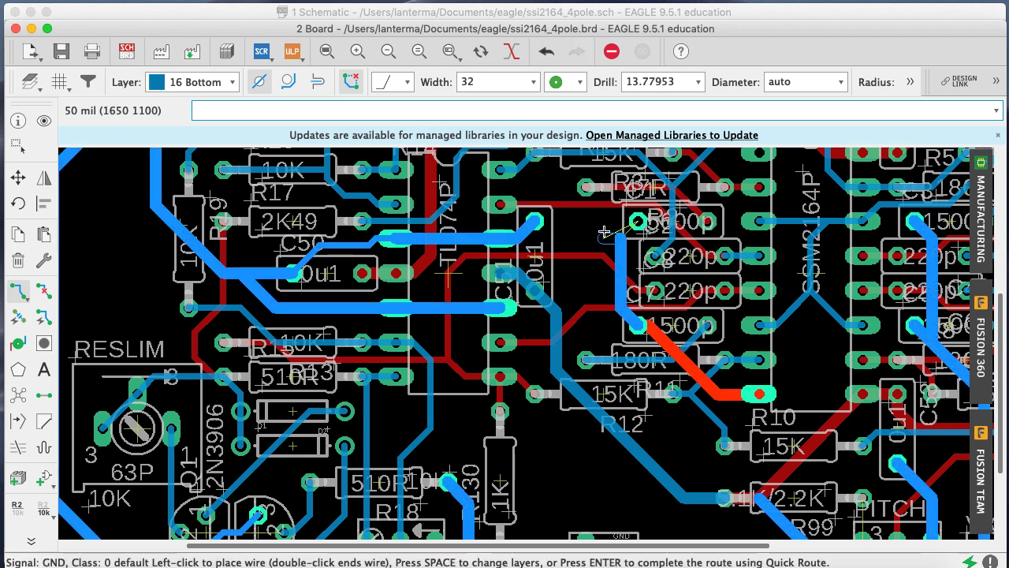
left_click(538, 222)
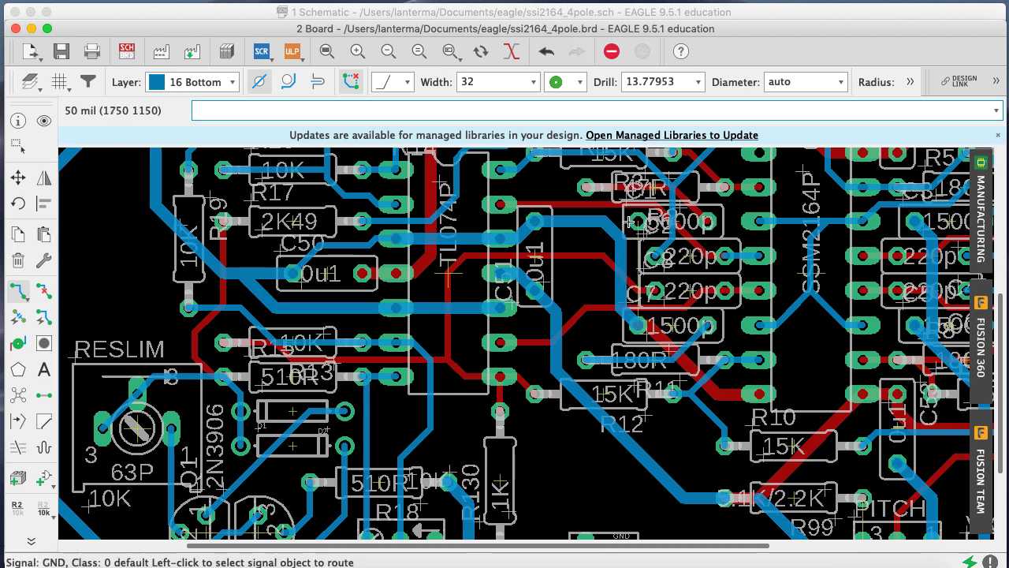
left_click(638, 222)
left_click(604, 220)
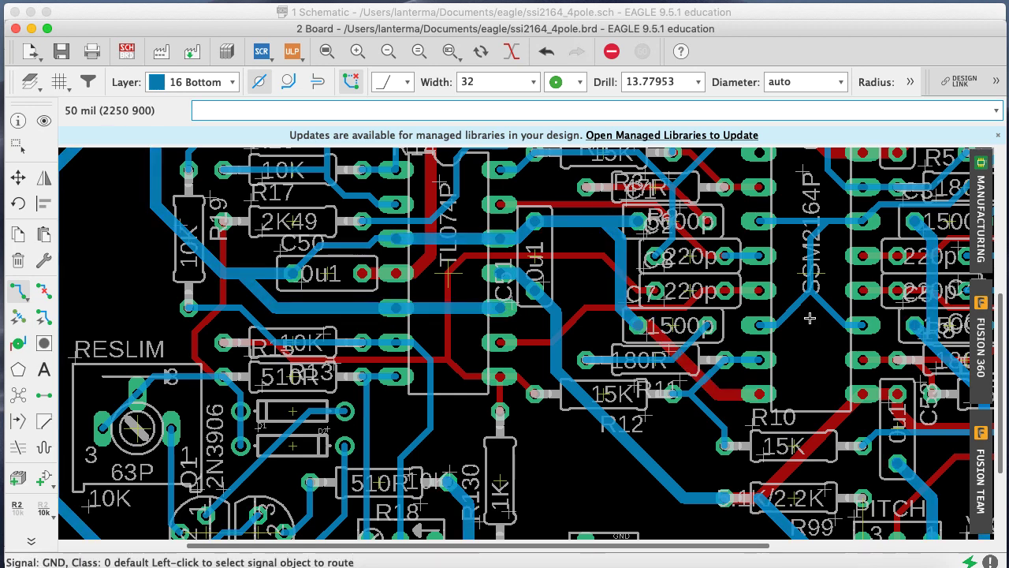
Rip up the wide top-layer GND trace between the lower 1500p capacitor and the SSM2164P's lower-left pin, including its leftover stub, and save the board
type("ri")
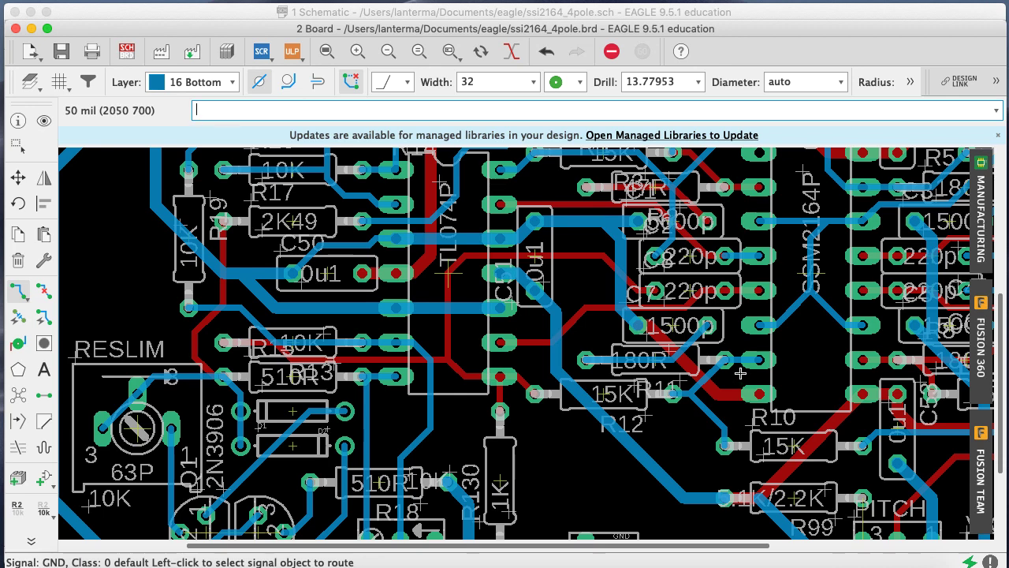
type("ruoyo")
key("Return")
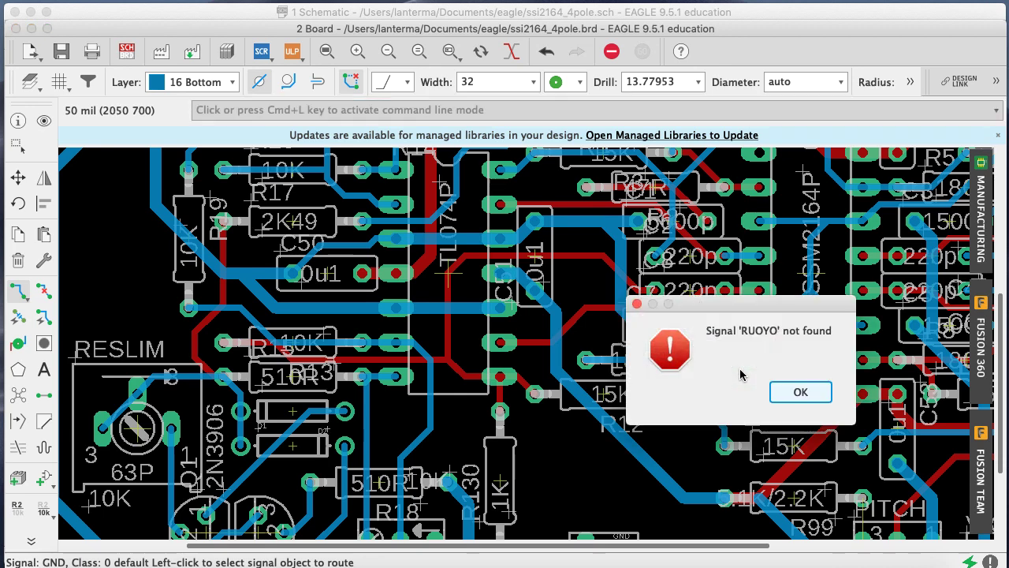
left_click(800, 392)
type("ripup")
key("Return")
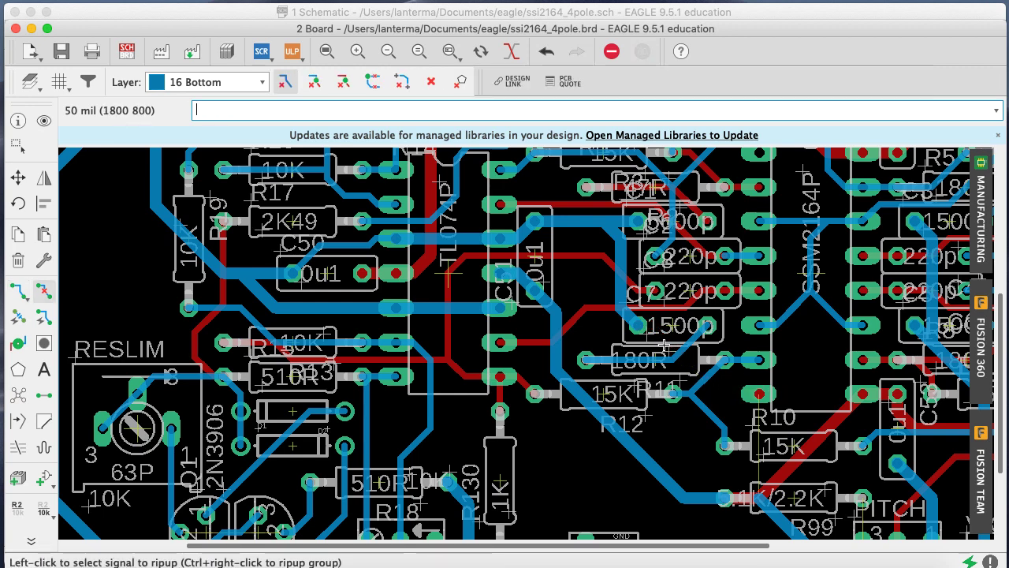
key("super+s")
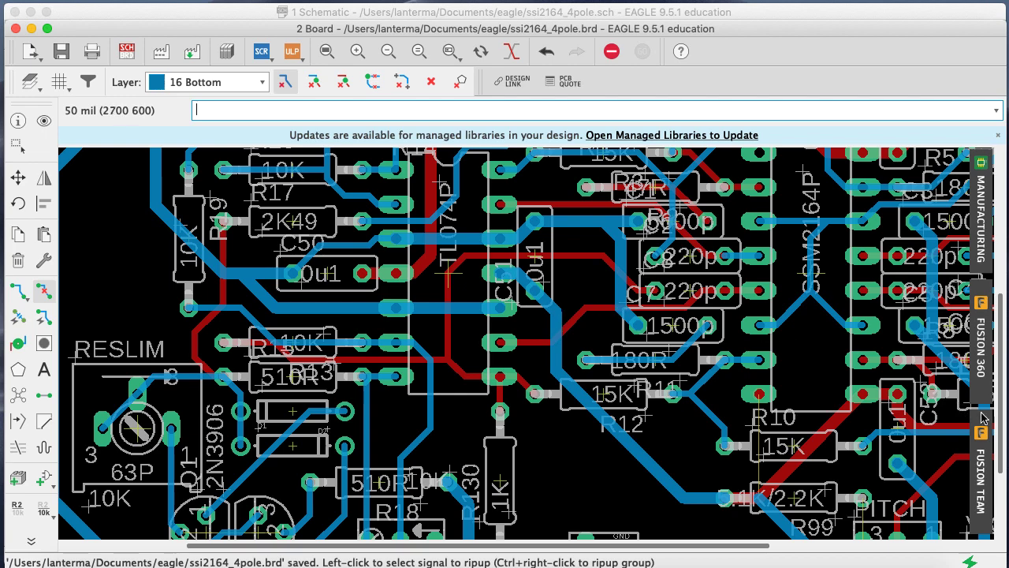
mouse_move(1003, 405)
left_mouse_down()
mouse_move(1002, 426)
mouse_move(1004, 397)
mouse_move(997, 424)
mouse_move(1000, 412)
left_mouse_up()
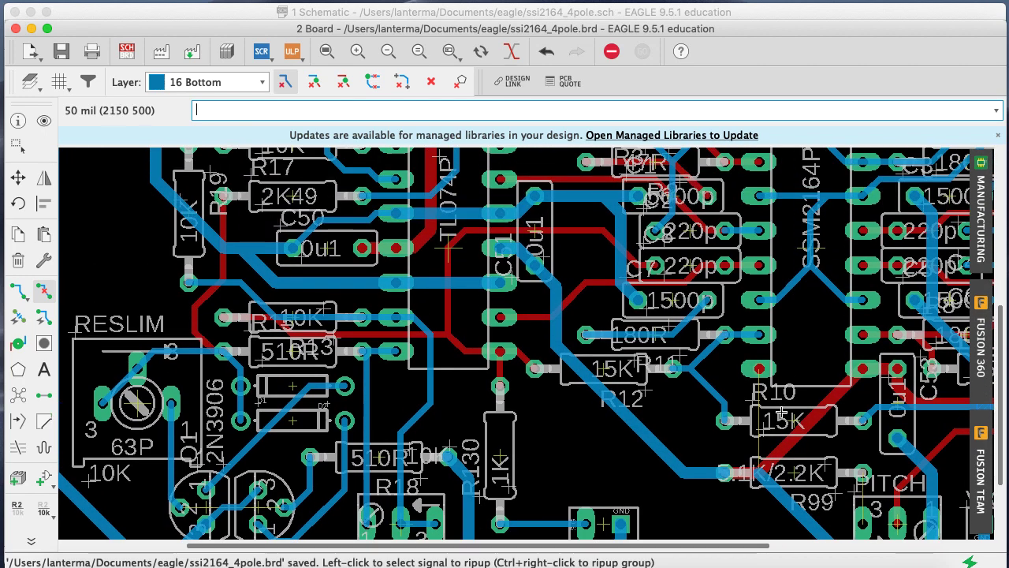
type("ripup")
key("Return")
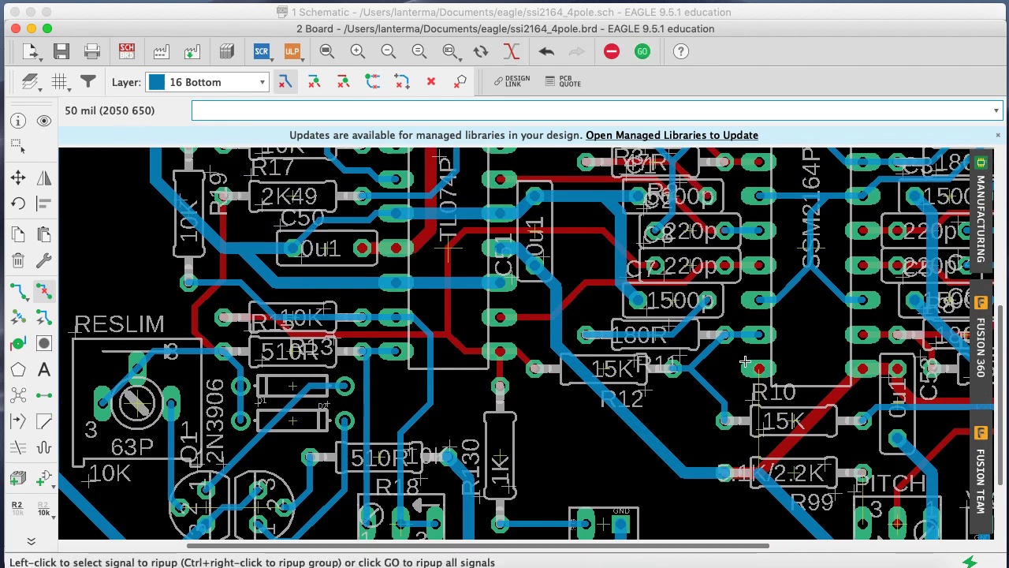
left_click(756, 369)
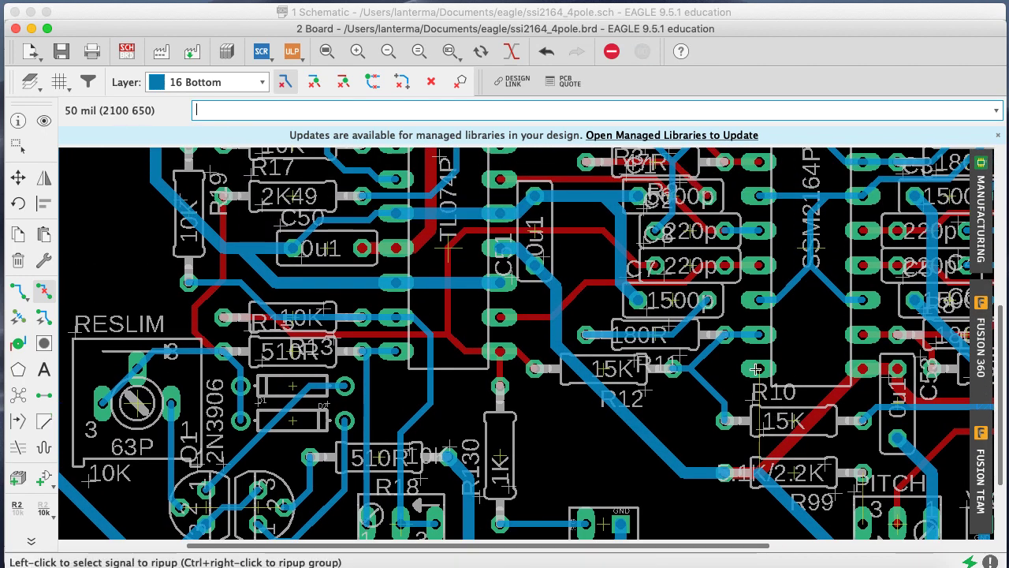
Route GND on layer 16 Bottom, width 32, from the SSM2164P's lower-left pin down to the GND trace near R99, and save the board
left_click(19, 291)
left_click(760, 368)
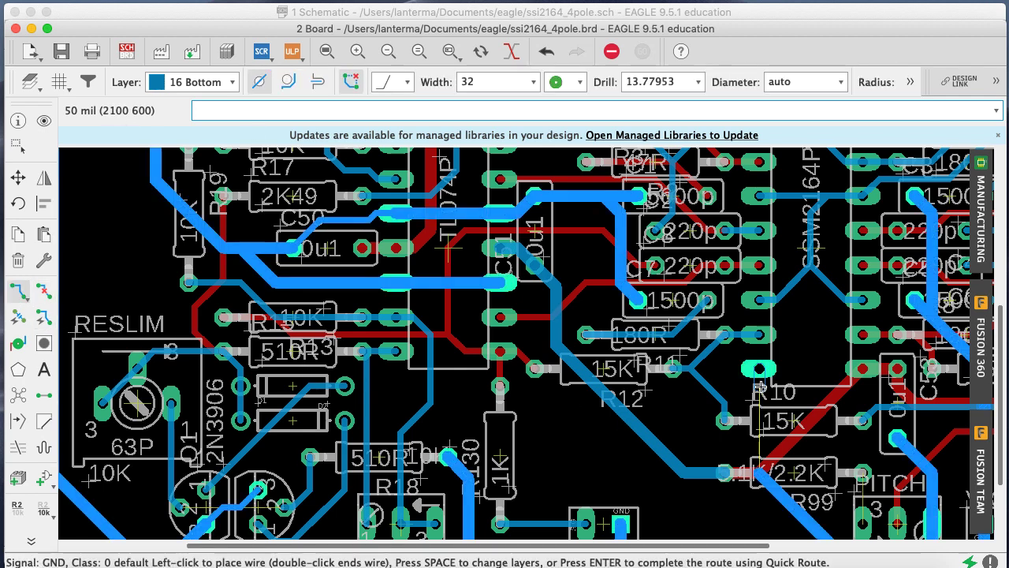
key("Escape")
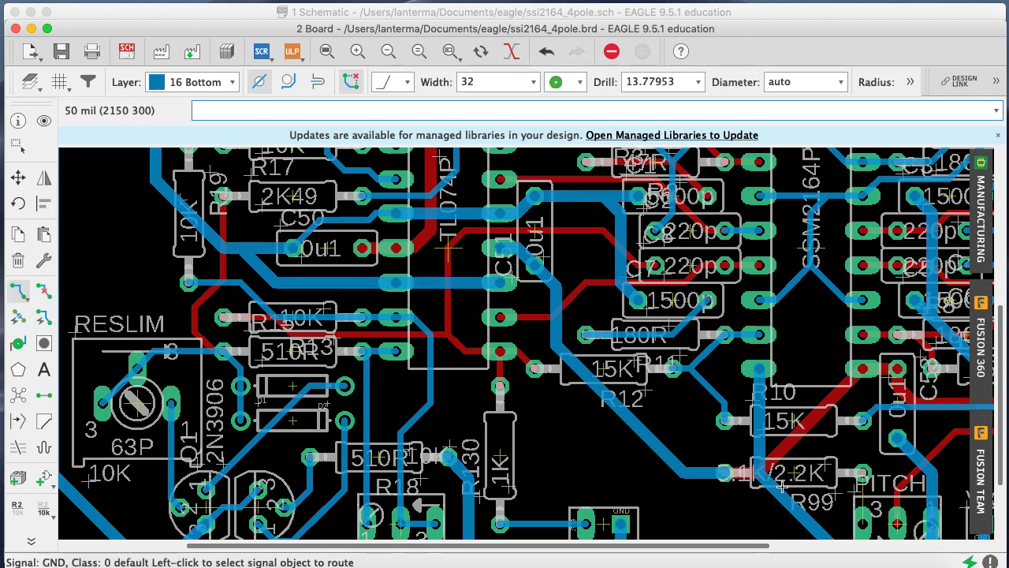
type("show gnd")
key("Return")
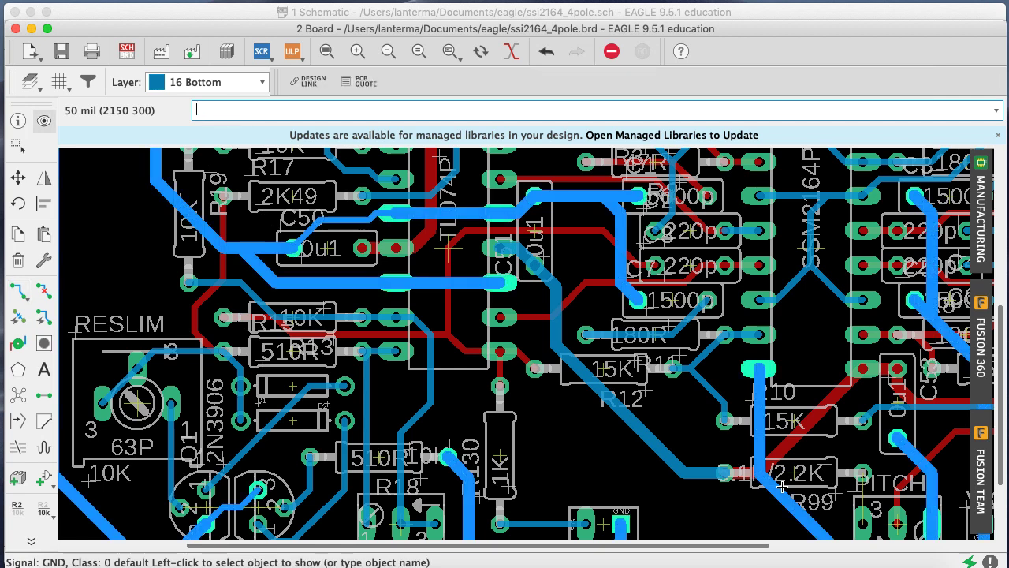
key("super+s")
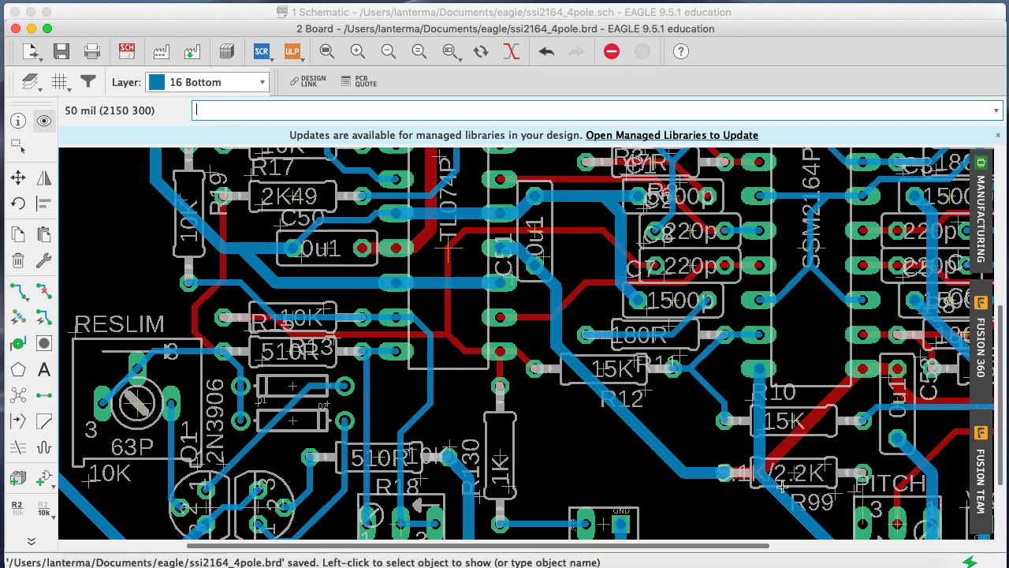
Recalculate the ratsnest, view the whole board, and save it
left_click_drag(1003, 385, 1006, 335)
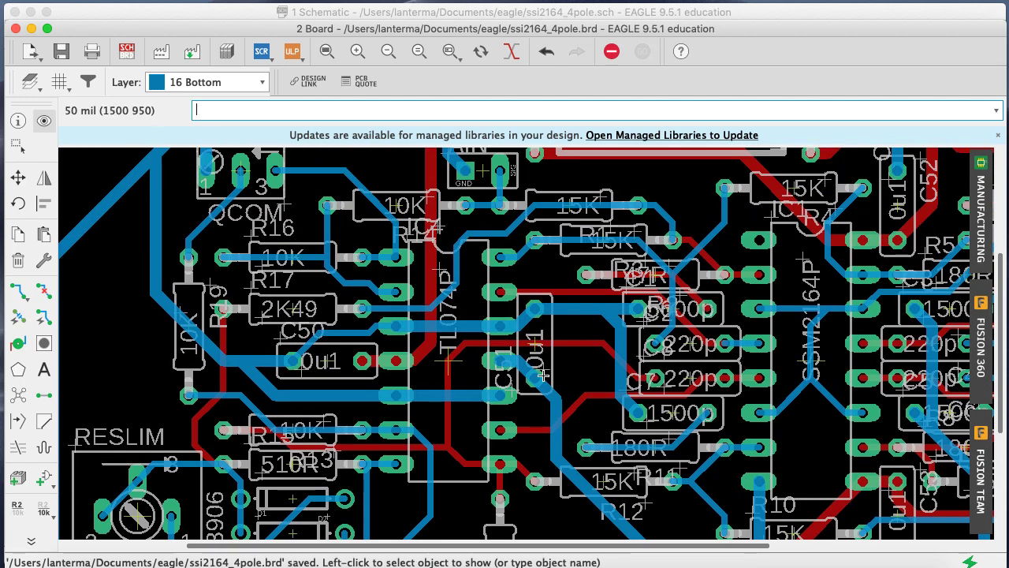
type("ratsnest")
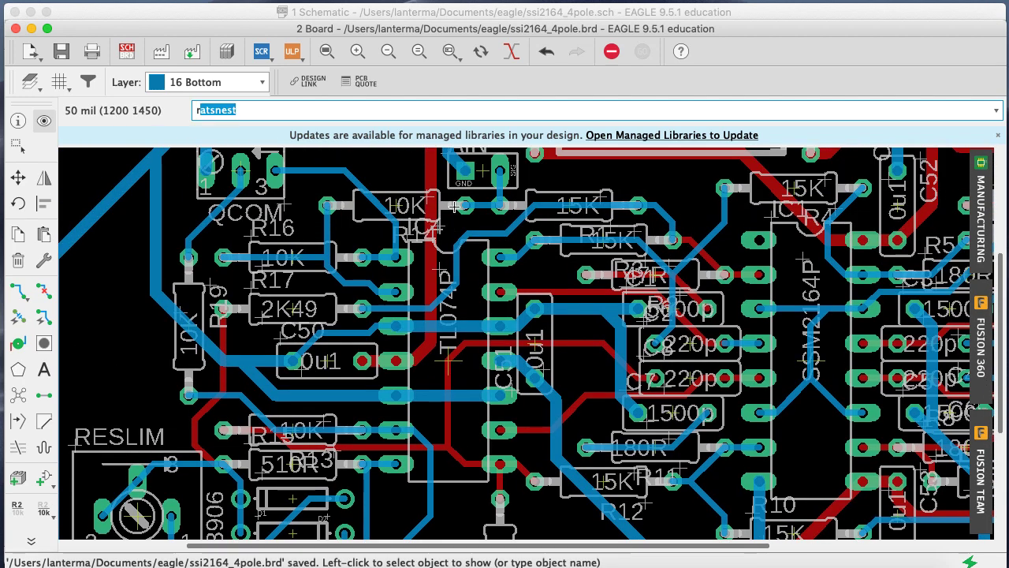
key("Return")
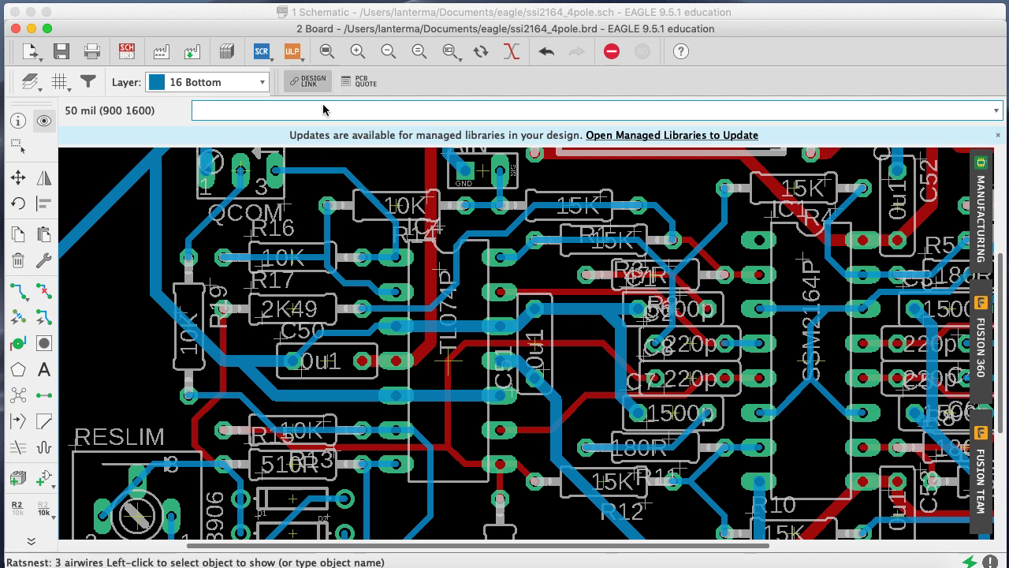
left_click(388, 52)
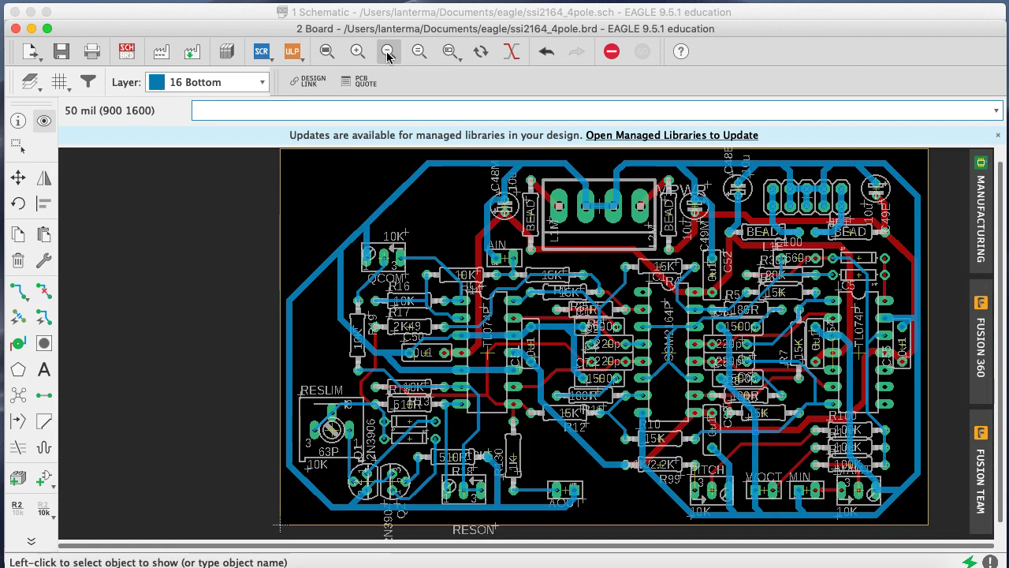
key("super+s")
Run the design rule check on the board and locate a reported error
type("drc")
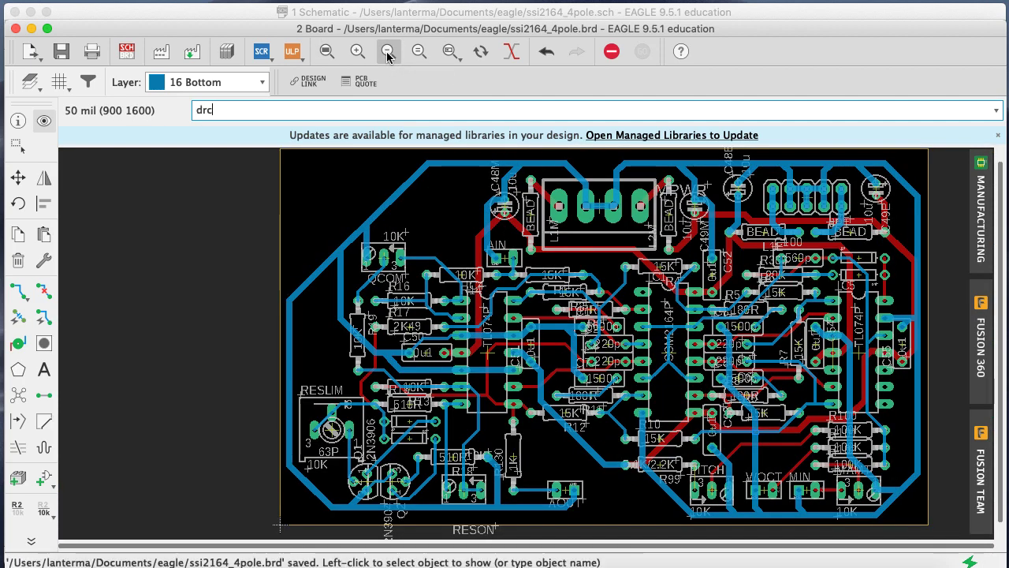
key("Return")
left_click(640, 263)
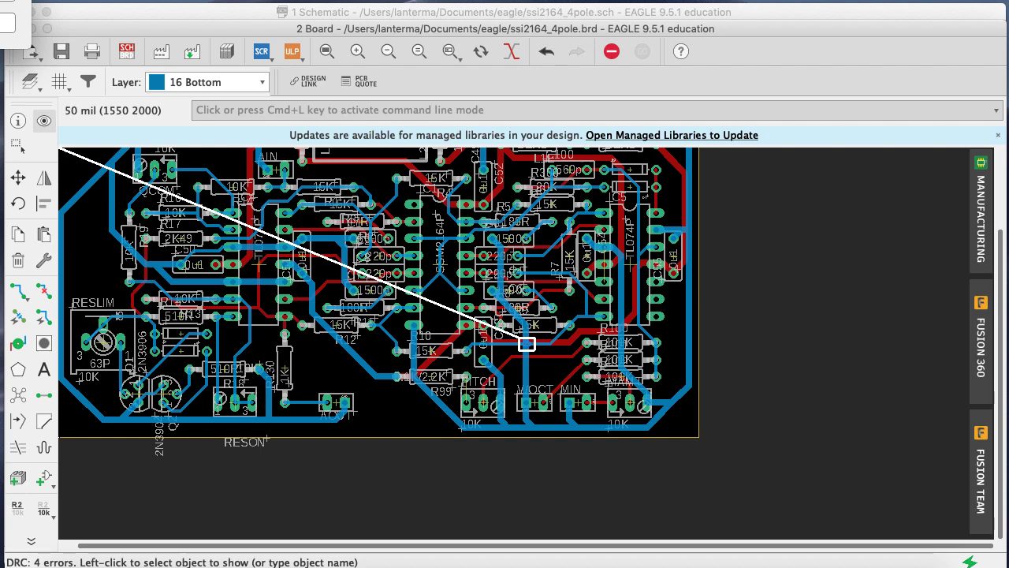
Move the horizontal bottom-layer N$14 segment beside R10 down 50 mil, in line with R10's right pad
left_click(450, 51)
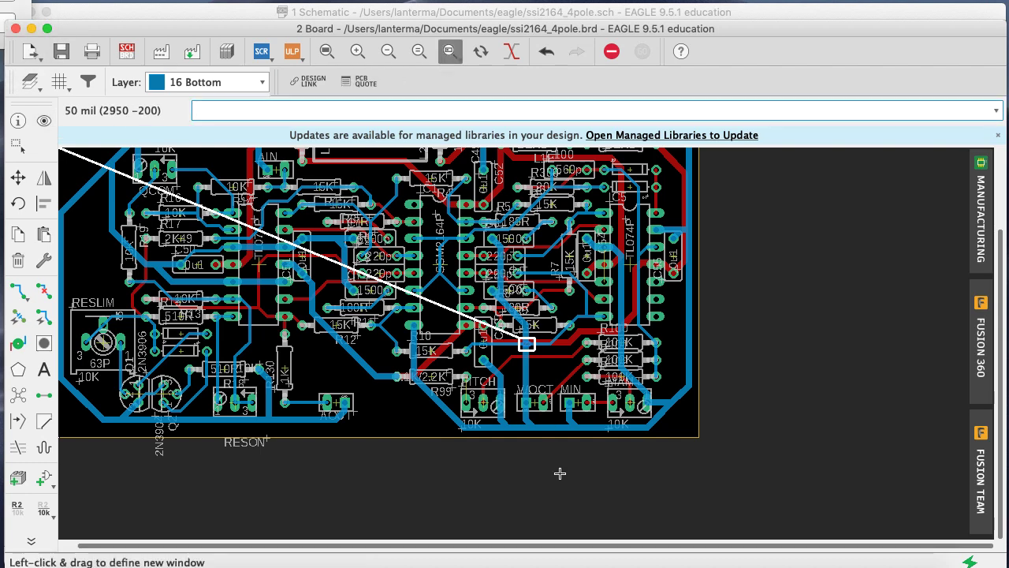
left_click_drag(634, 467, 431, 251)
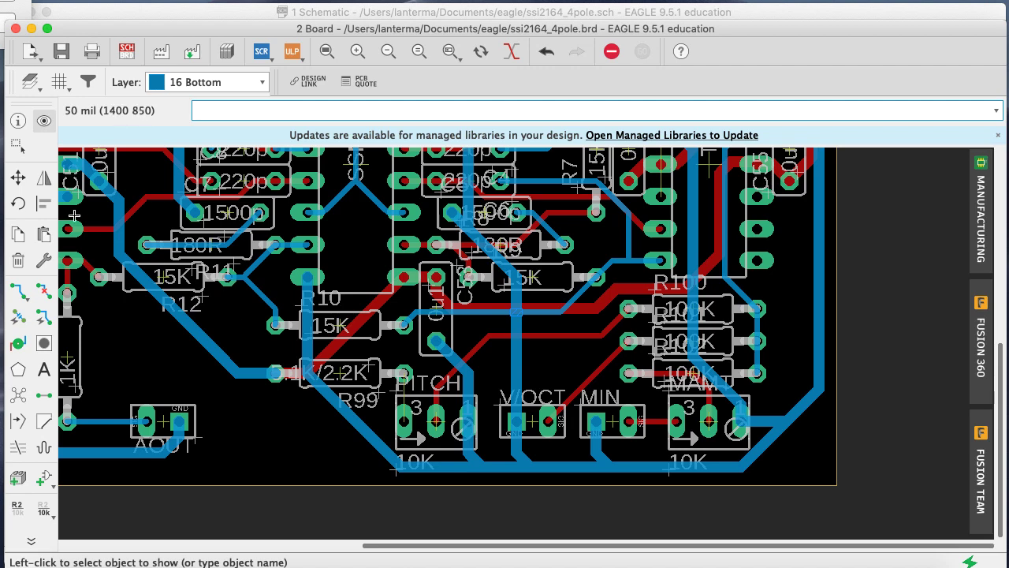
left_click(17, 178)
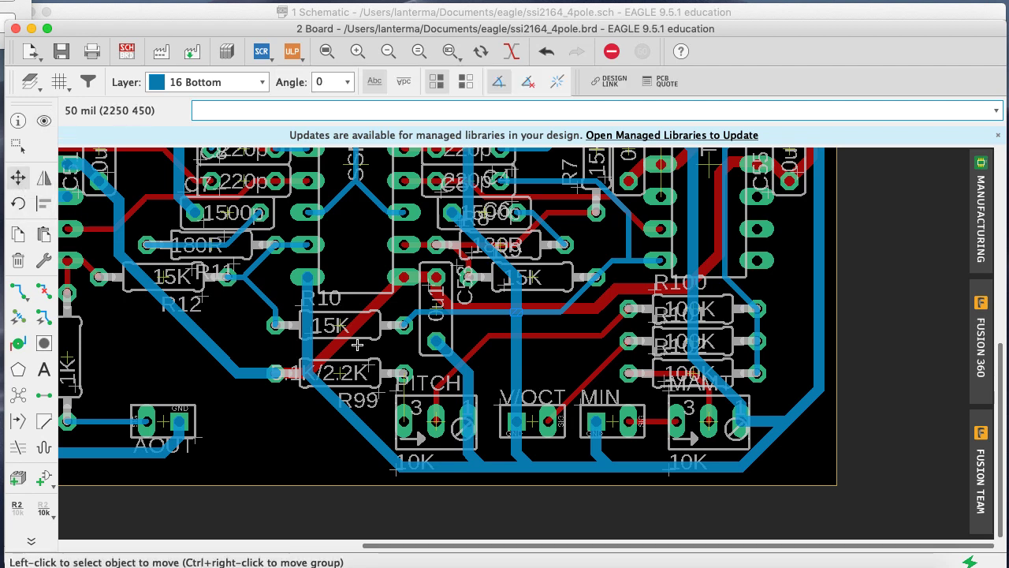
left_click(479, 314)
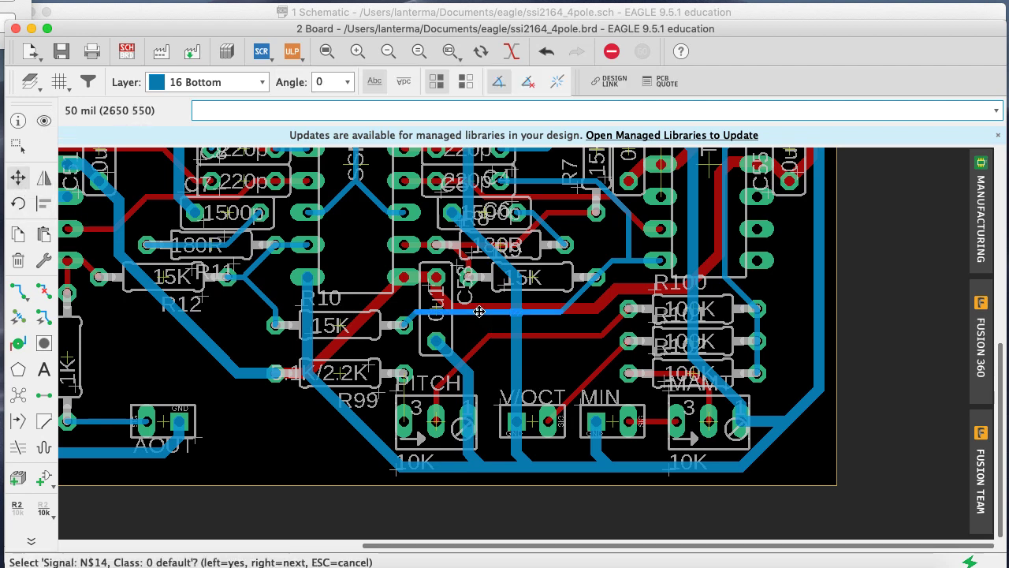
left_click(479, 324)
left_click(478, 325)
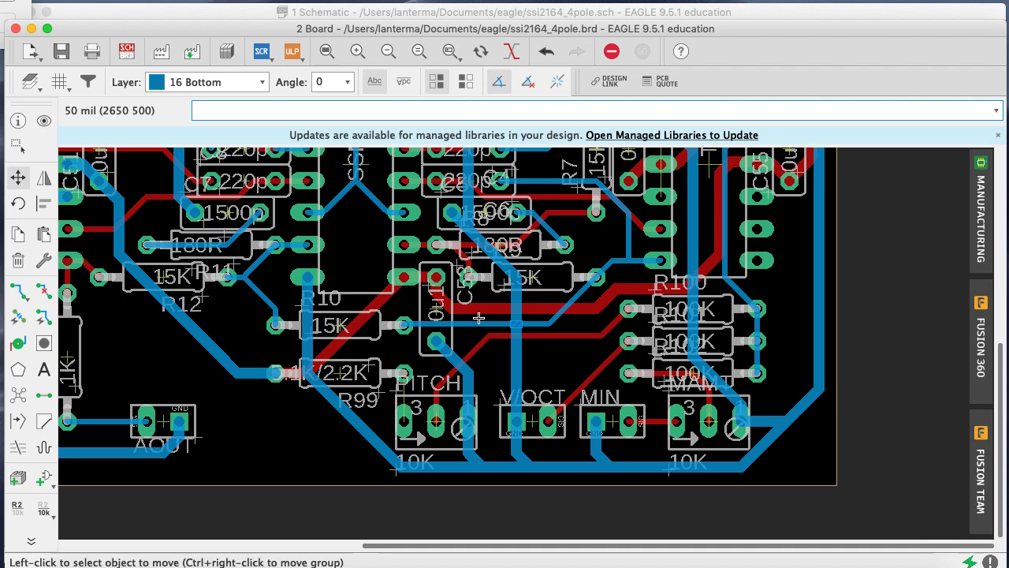
Highlight the GND net and examine its traces around the PITCH, V/OCT, MIN and MAMT connections
type("show")
key("Return")
type("show gnd")
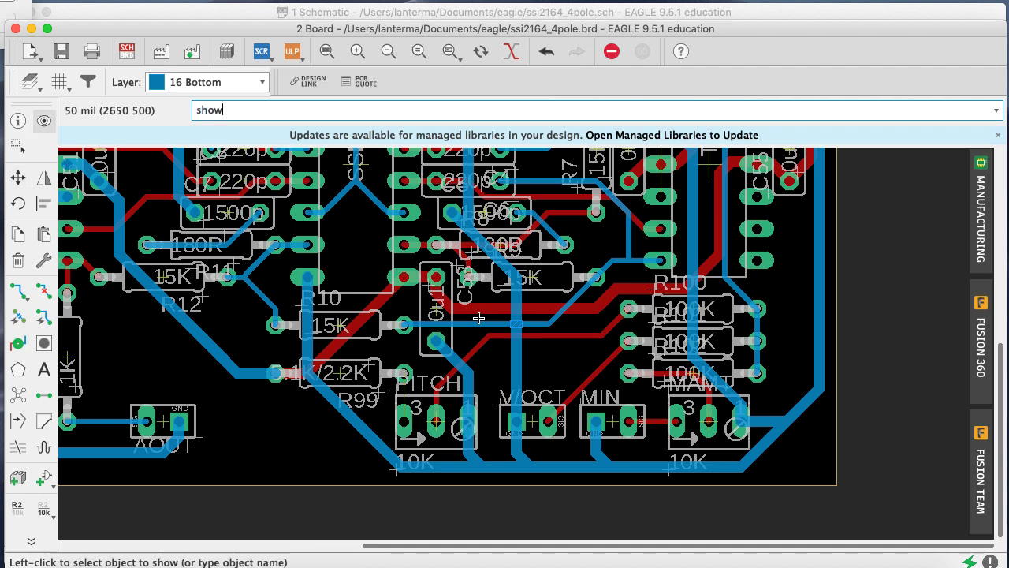
key("Return")
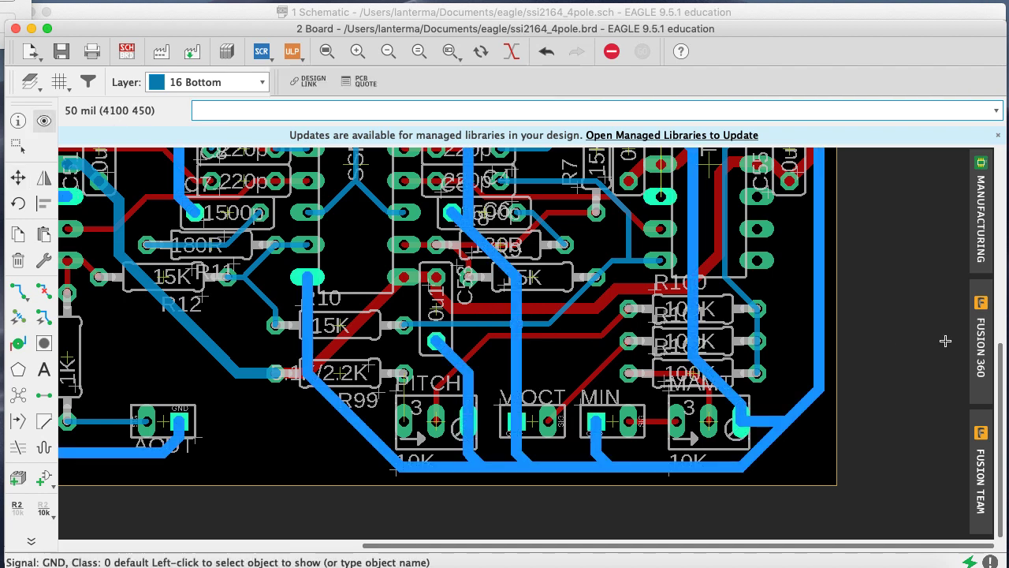
left_click_drag(1005, 359, 1004, 319)
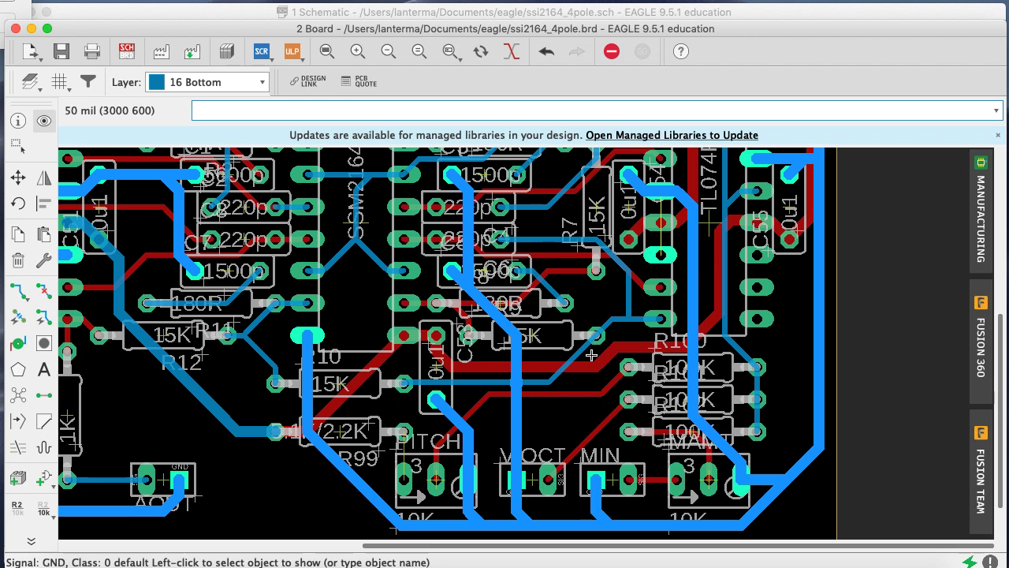
Highlight the V- net and examine its path from C51 past the SSM2164P to C55
type("show v-")
key("Return")
type("h")
key("BackSpace")
key("BackSpace")
type("sho")
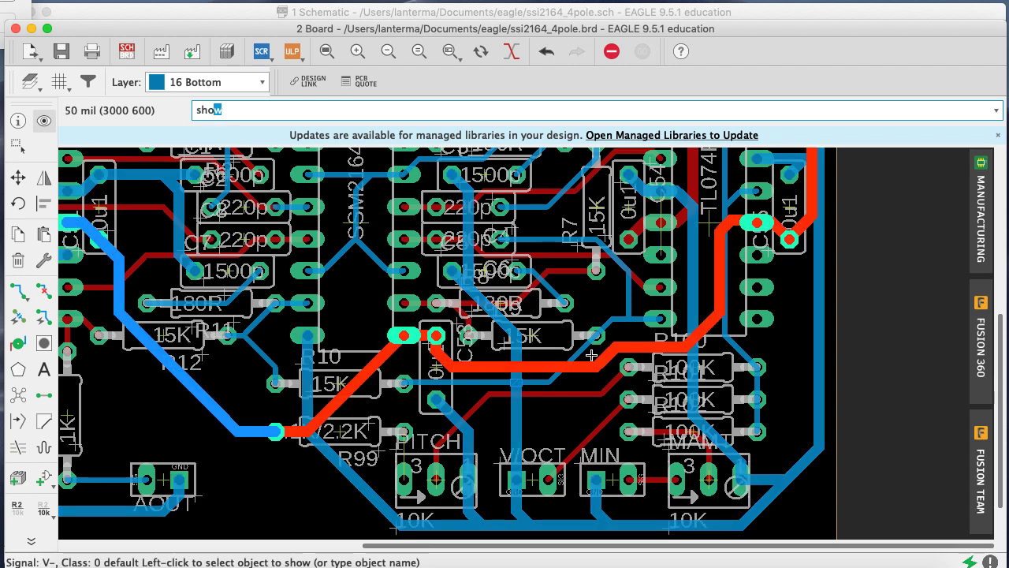
type("w v-")
key("Return")
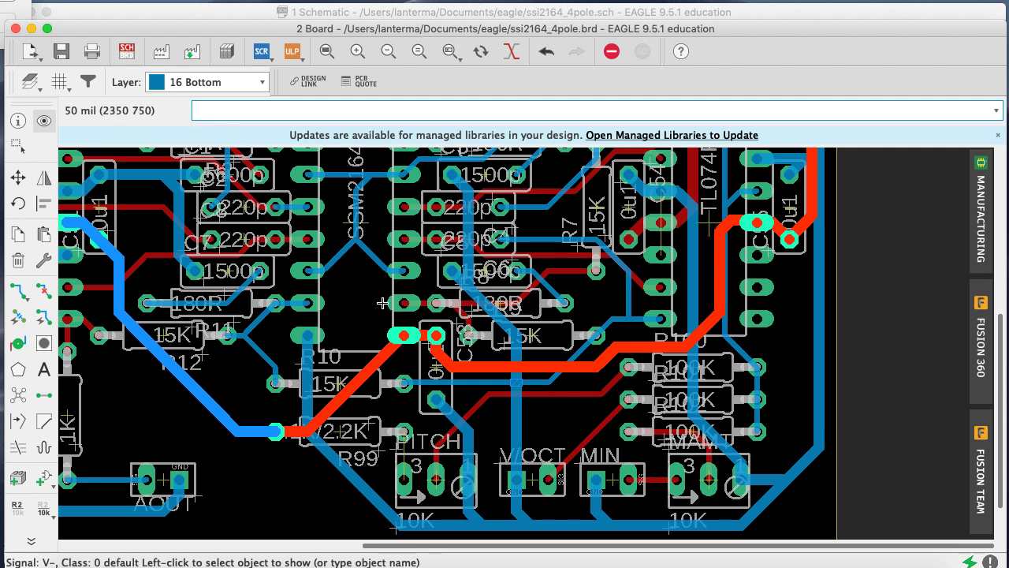
Highlight GND again and examine its branches between the SSM2164P and the TL074P beside C55
type("show gnd")
key("Return")
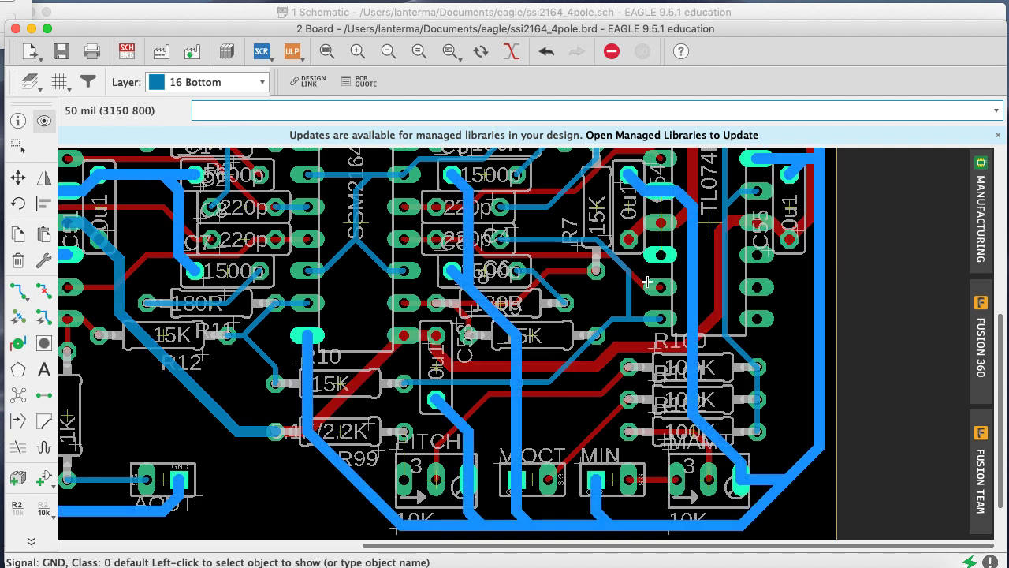
left_click_drag(1003, 331, 999, 284)
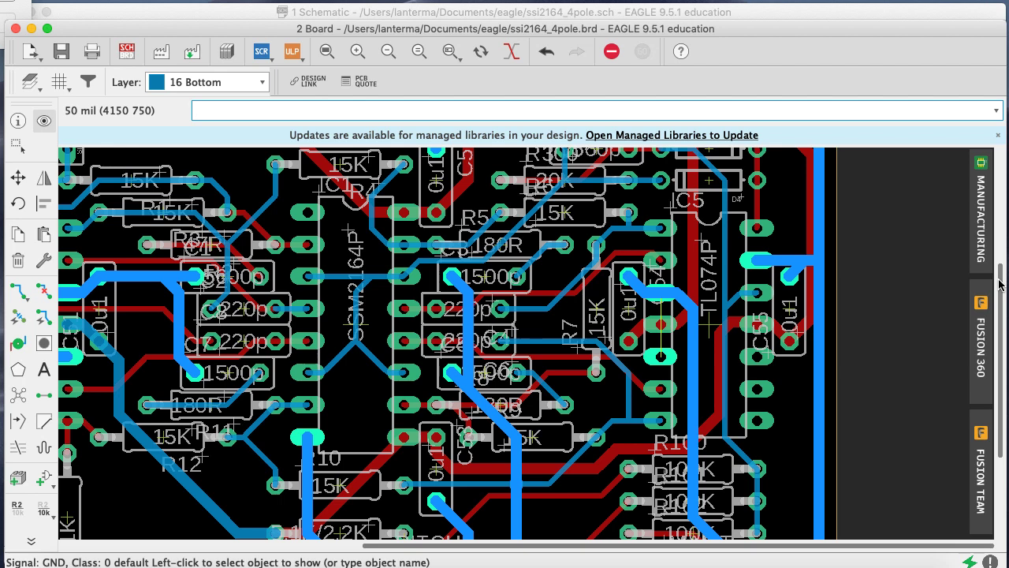
left_click_drag(1000, 285, 989, 323)
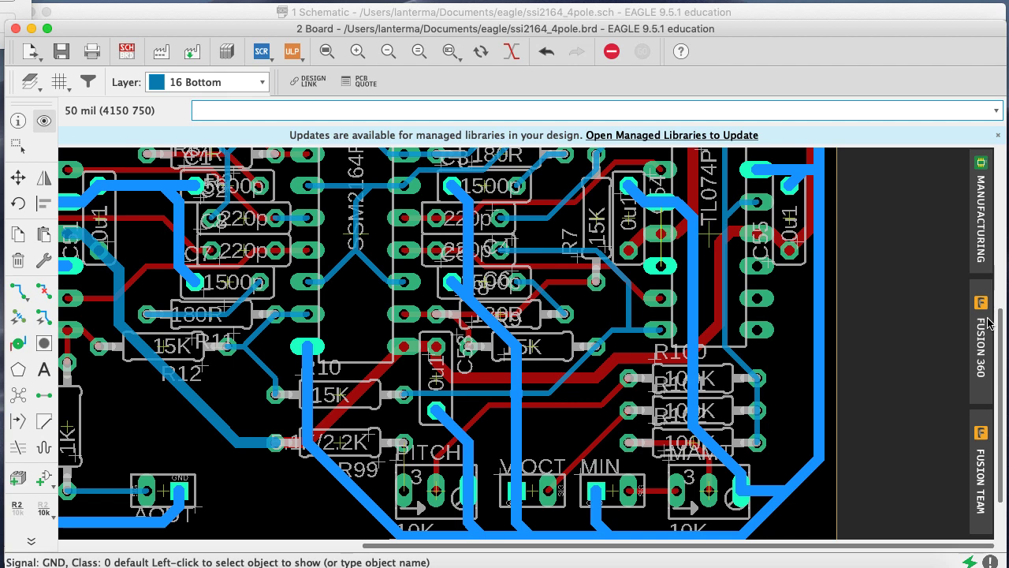
Rip up the vertical GND segment above the V/OCT connector and shorten the remaining diagonal GND stub above the 15K resistor
type("ripup")
key("Return")
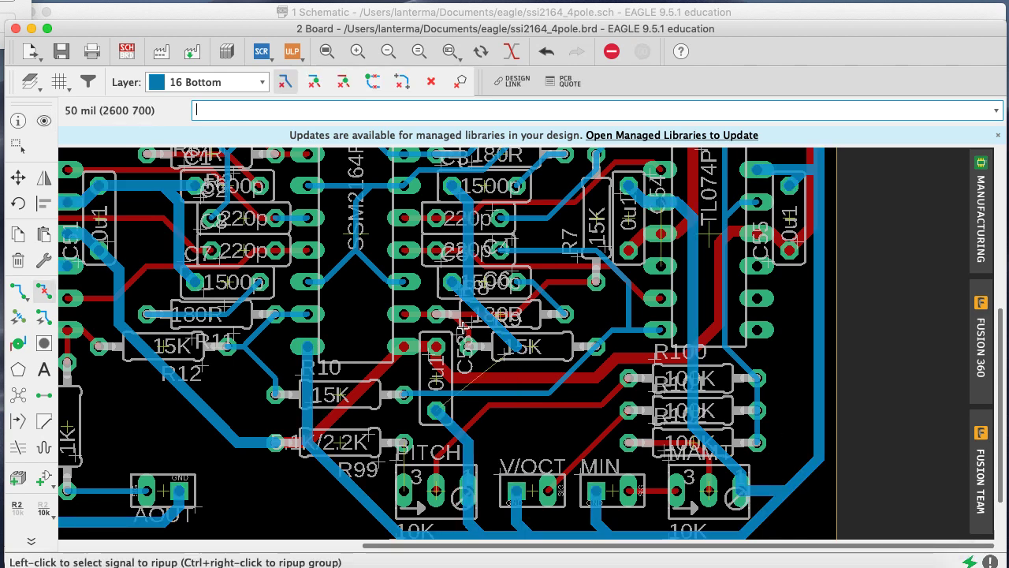
left_click(18, 178)
left_click(495, 345)
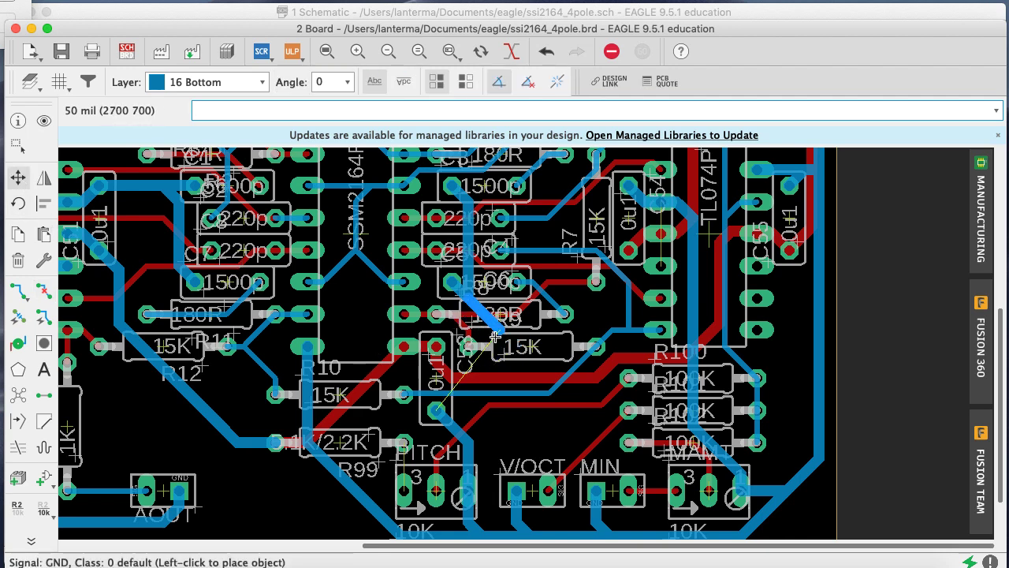
key("Escape")
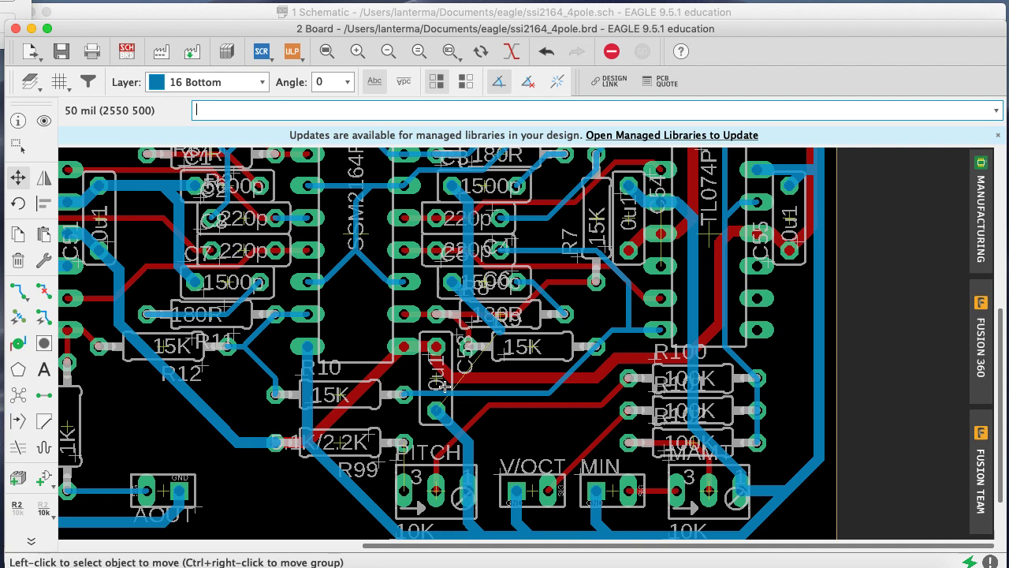
Highlight the GND net and examine the gap between the shortened diagonal stub and the 0u1 capacitor's lower pad
type("show gnd")
key("Return")
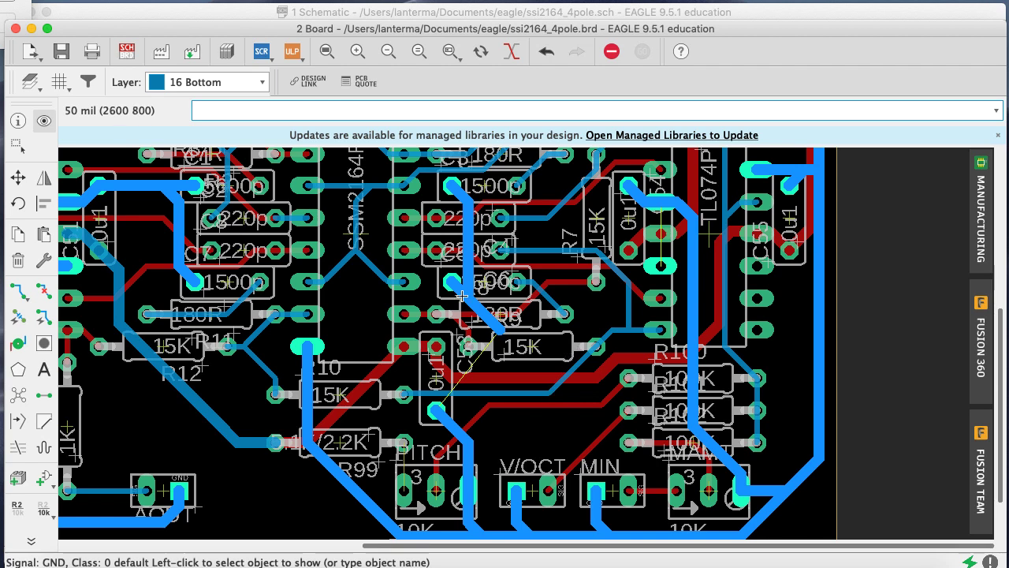
scroll(1001, 464, "down", 2)
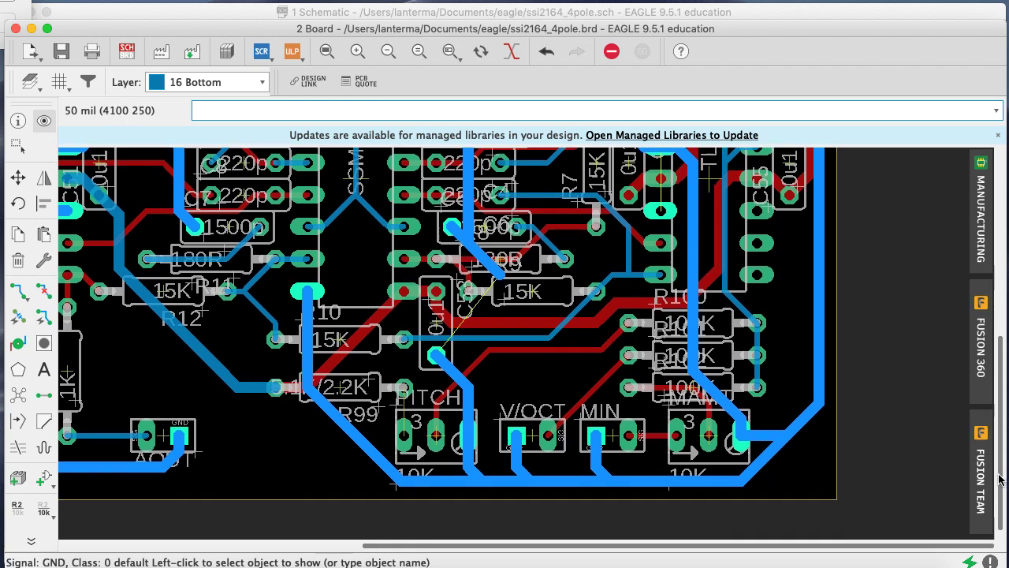
Rip up the diagonal GND stub above the 15K resistor and the vertical GND segment crossing the 220p capacitors beside the SSM2164P
scroll(1003, 454, "up", 3)
mouse_move(1005, 443)
left_mouse_down()
mouse_move(1006, 472)
mouse_move(1005, 455)
left_mouse_up()
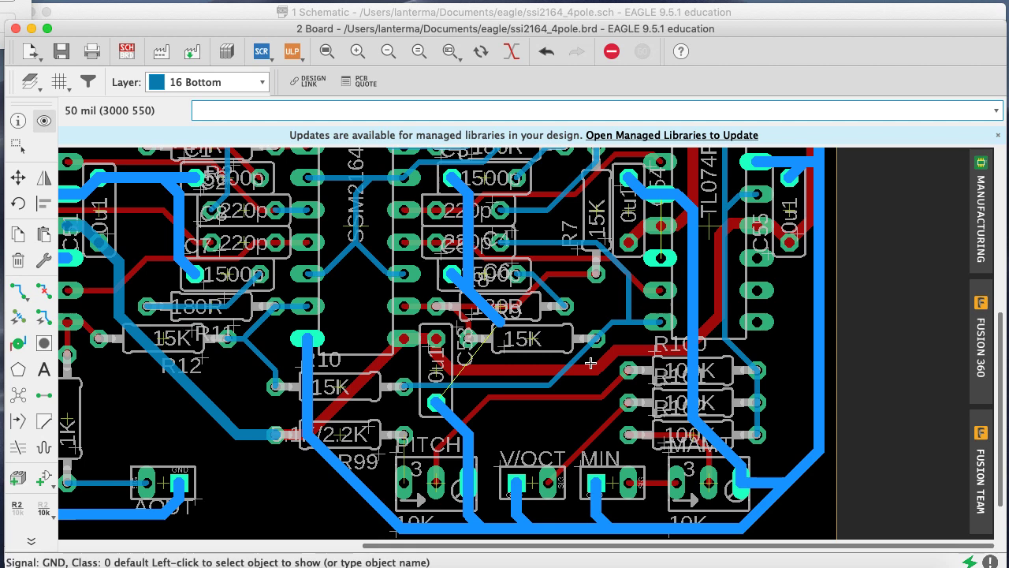
type("ripu")
key("Return")
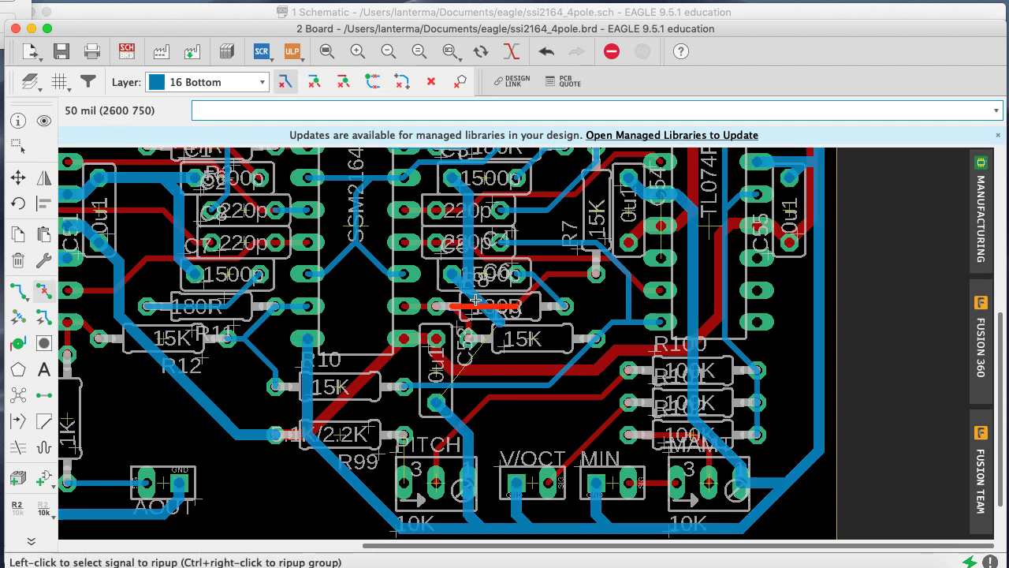
left_click(476, 302)
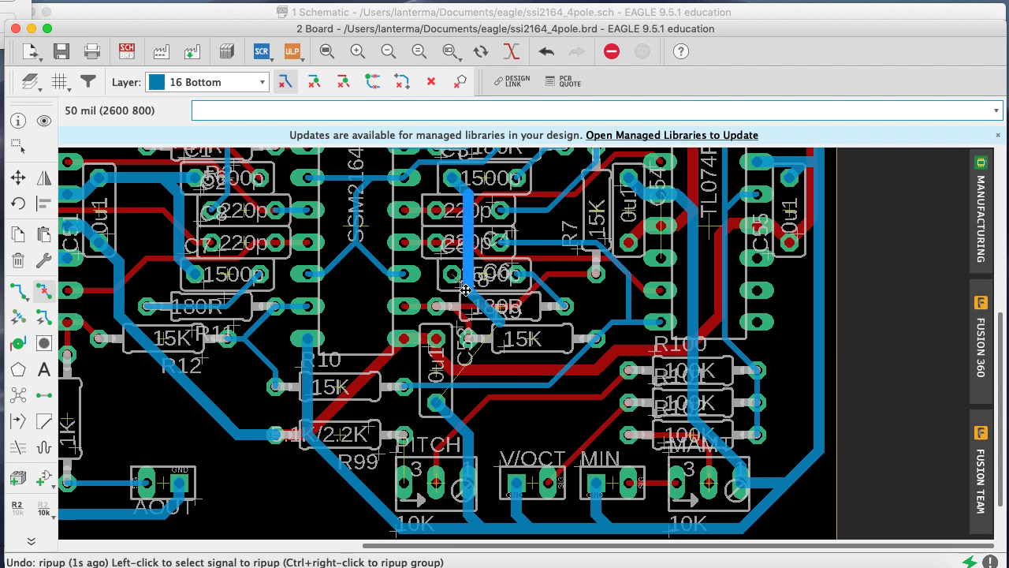
left_click(466, 290)
Highlight the GND net, rip up the short stub left at the upper 1500p capacitor beside the SSM2164P, and save the board
type("show gnd")
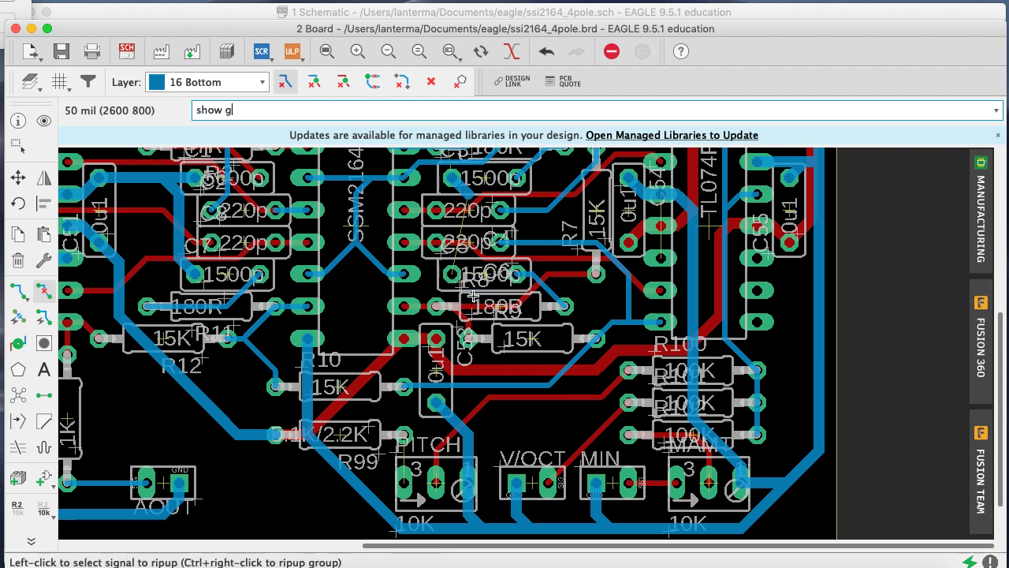
key("Return")
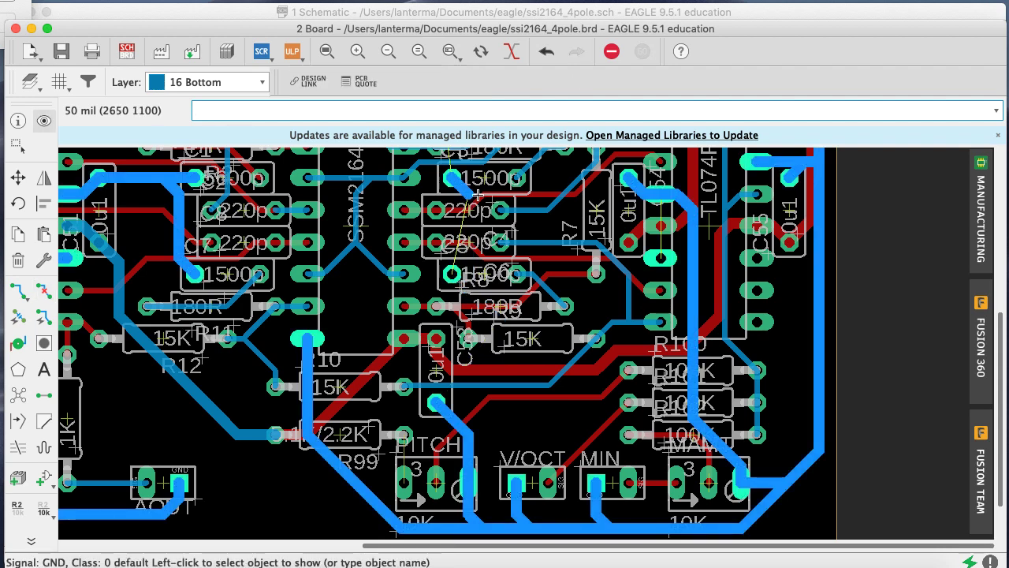
left_click_drag(1000, 339, 1006, 246)
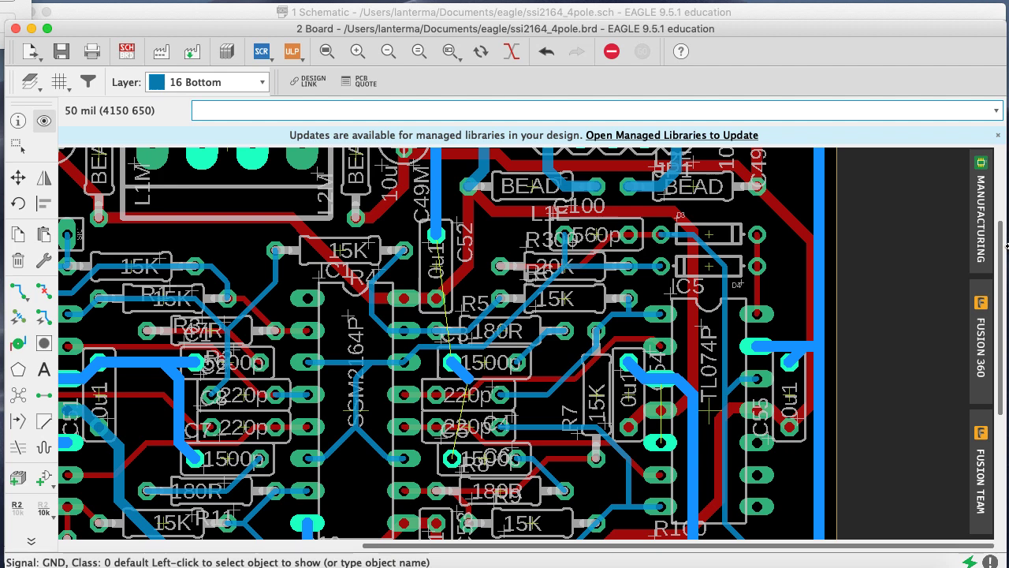
mouse_move(1008, 247)
left_mouse_down()
mouse_move(1007, 266)
mouse_move(1006, 249)
left_mouse_up()
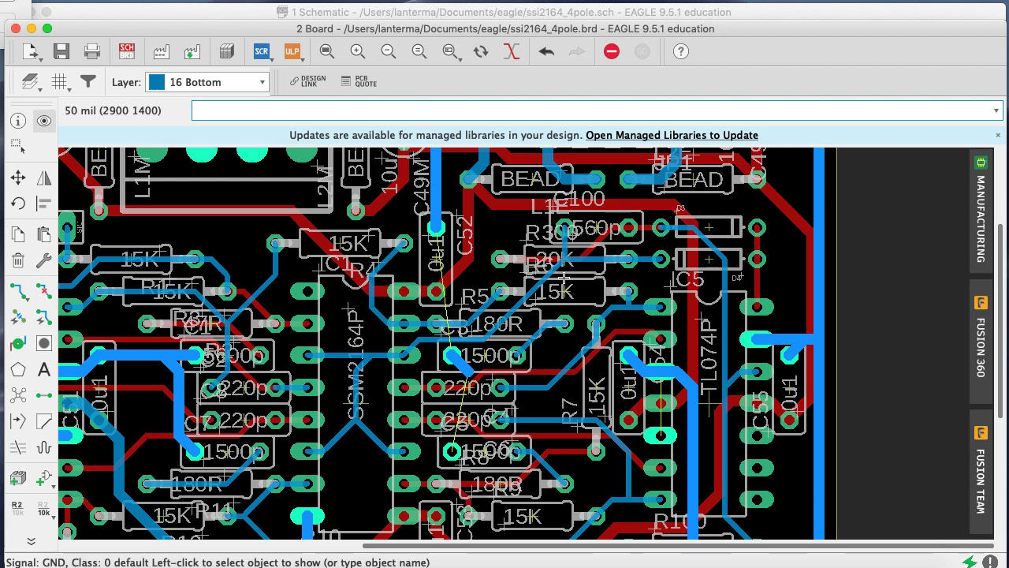
type("ripup")
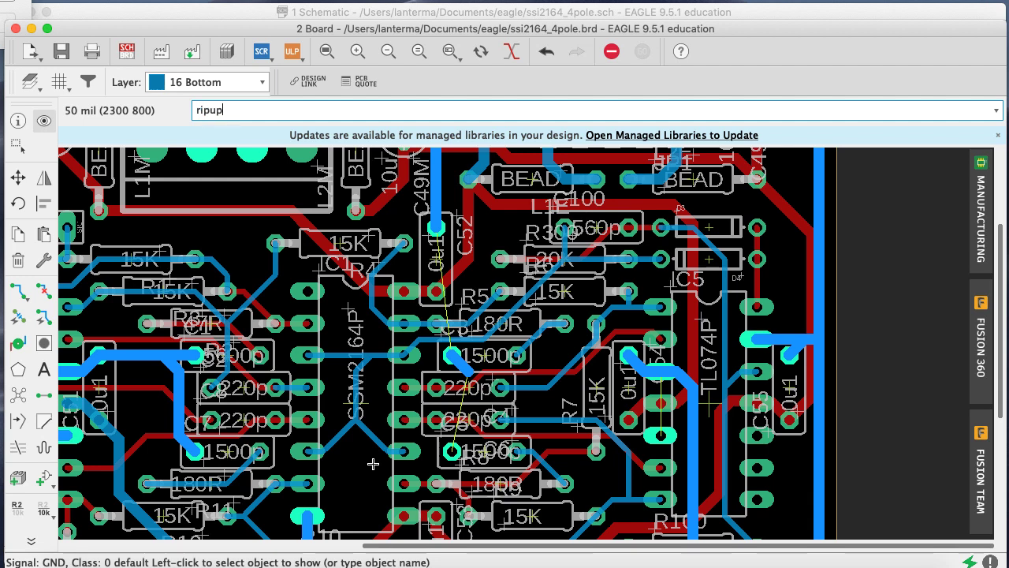
key("Return")
left_click(467, 363)
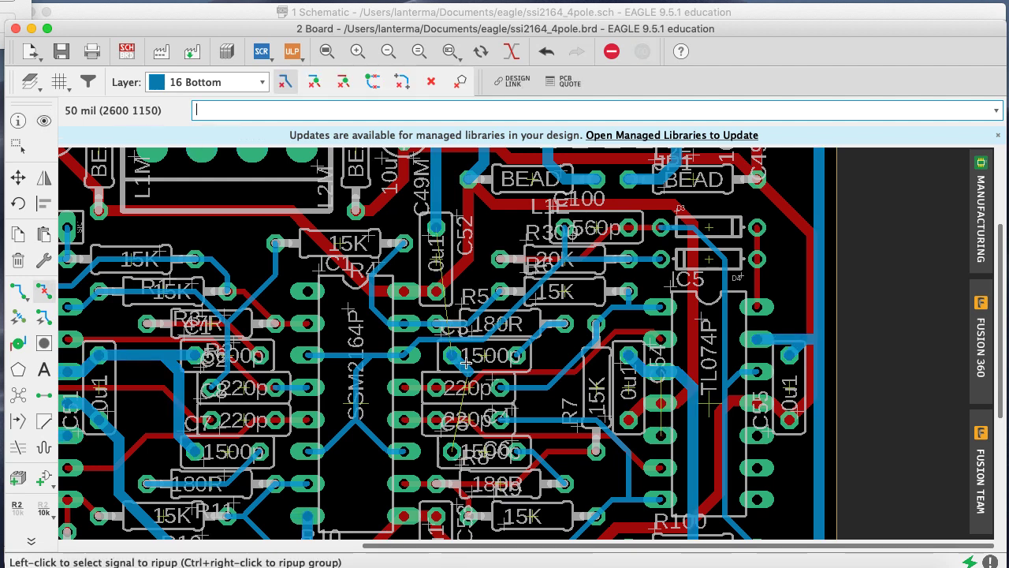
key("super+s")
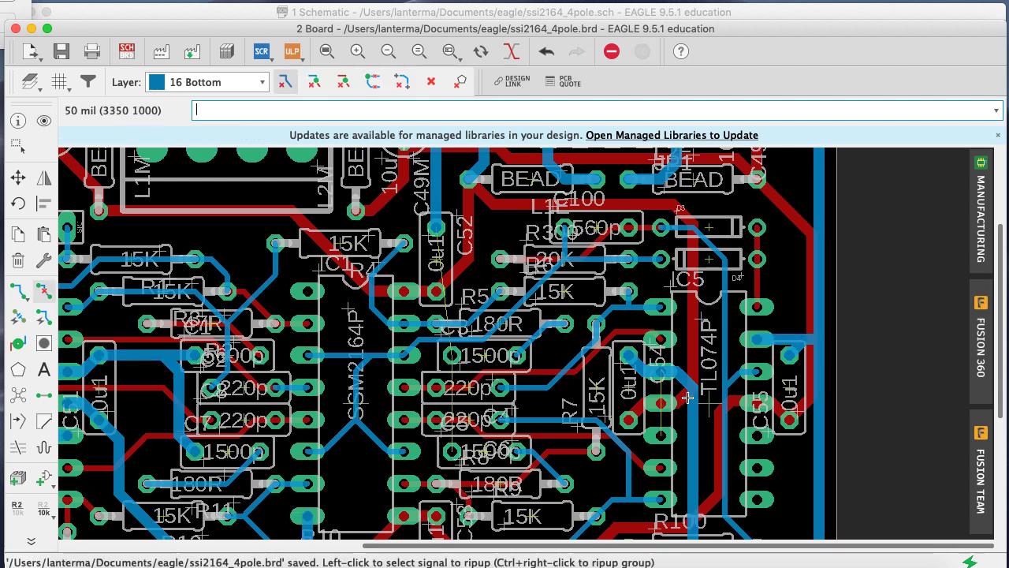
Highlight GND and route a 32 mil bottom-layer trace from the upper to the lower 1500p capacitor between the SSM2164P and the TL074P
scroll(998, 388, "down", 1)
key("Up")
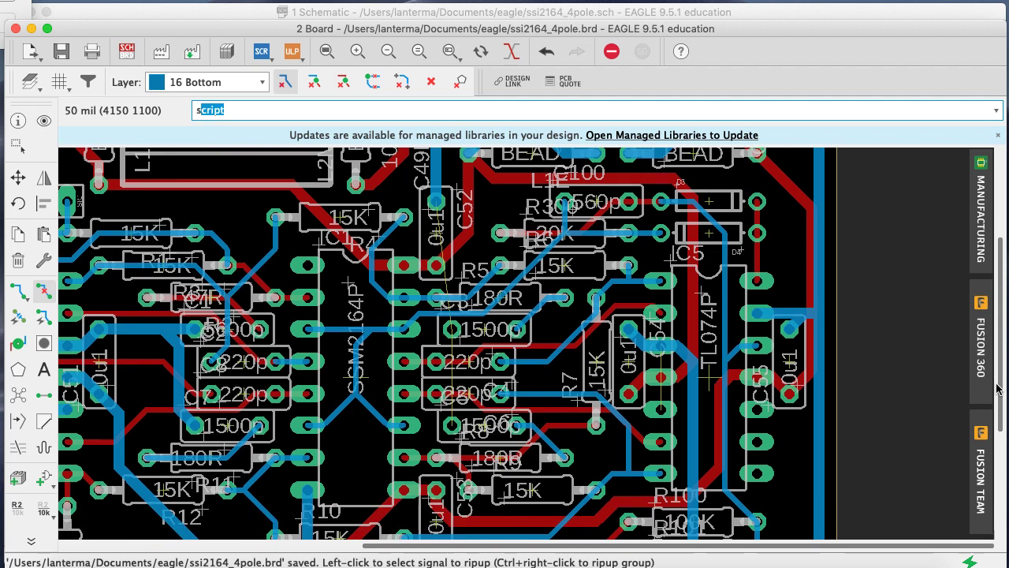
type("show gnd")
key("Return")
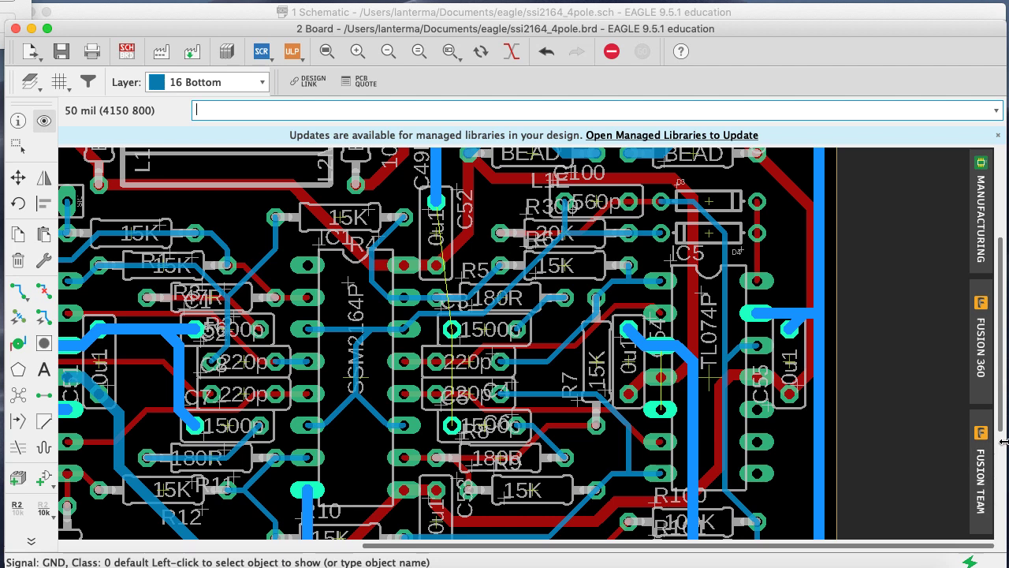
left_click_drag(1000, 395, 995, 453)
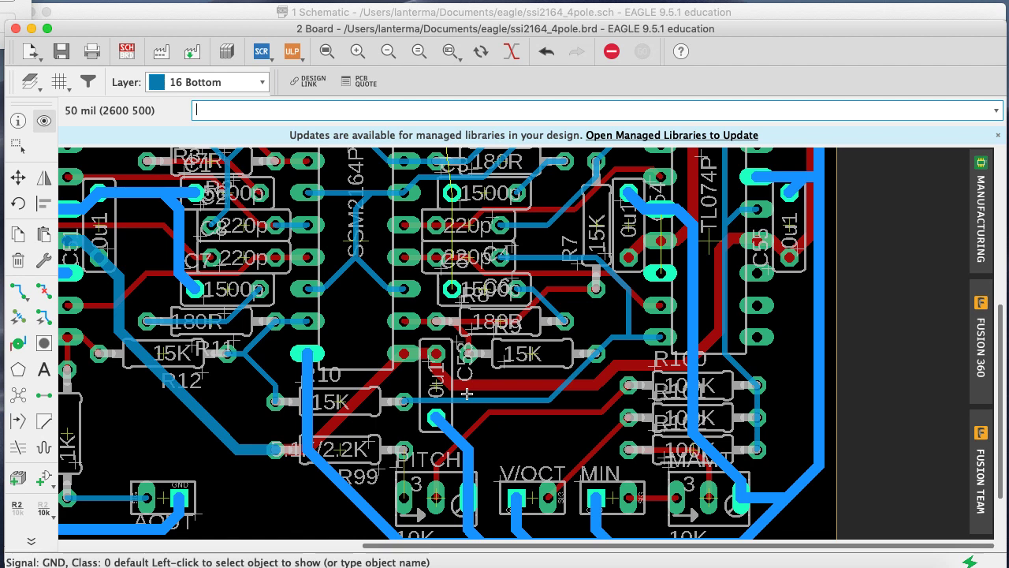
left_click(17, 291)
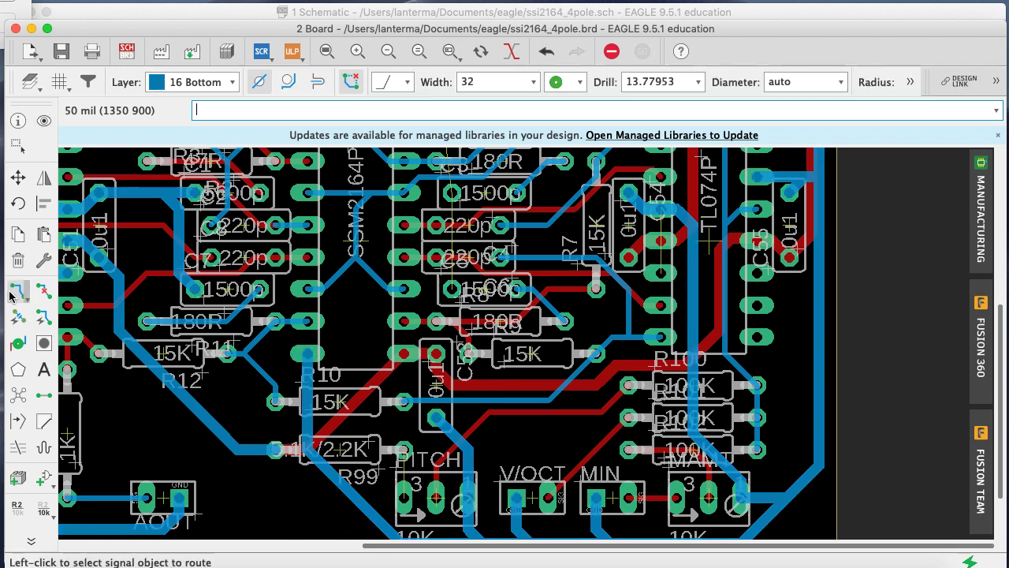
left_click(470, 82)
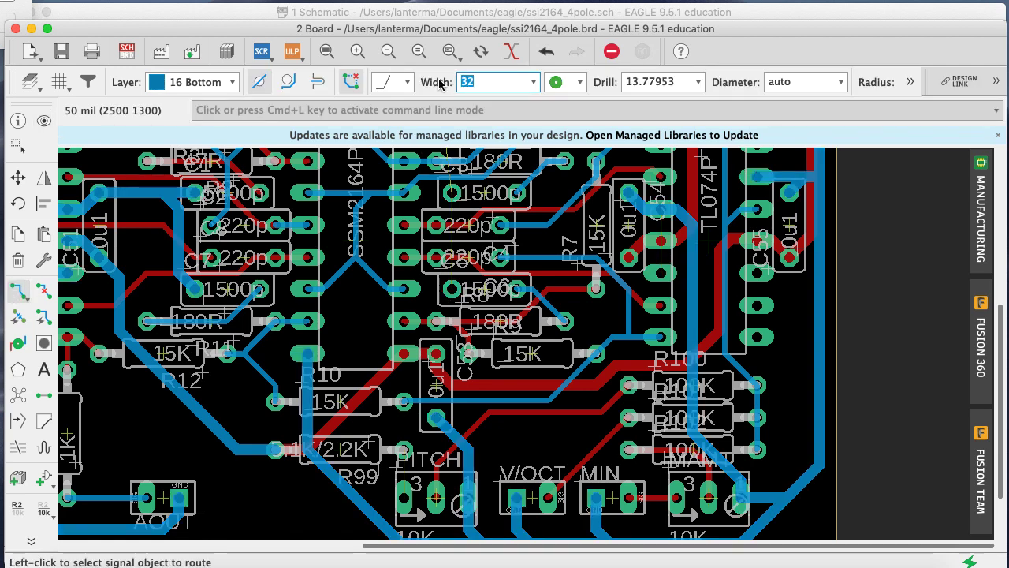
key("Return")
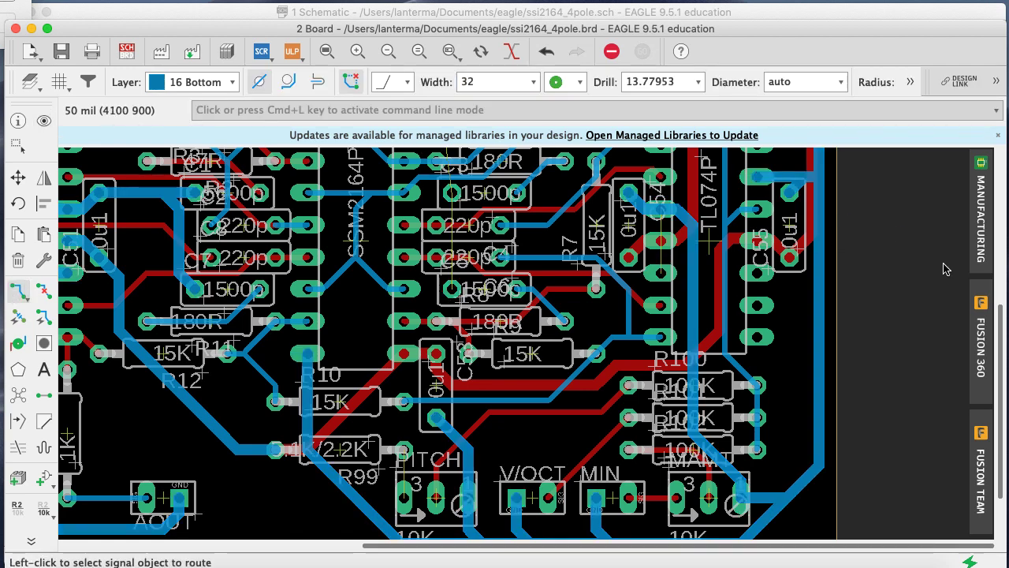
left_click_drag(1003, 315, 1003, 284)
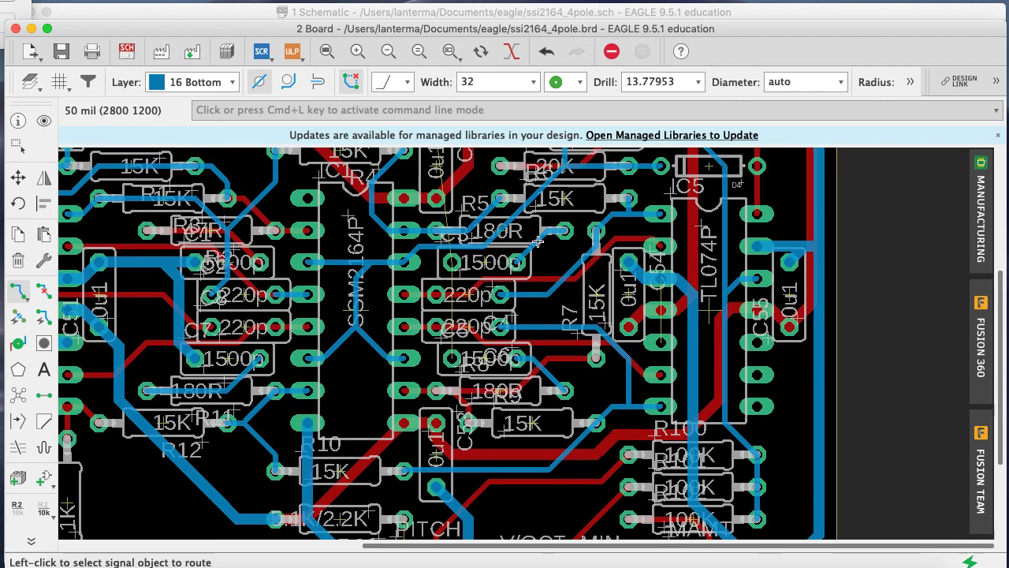
left_click(454, 264)
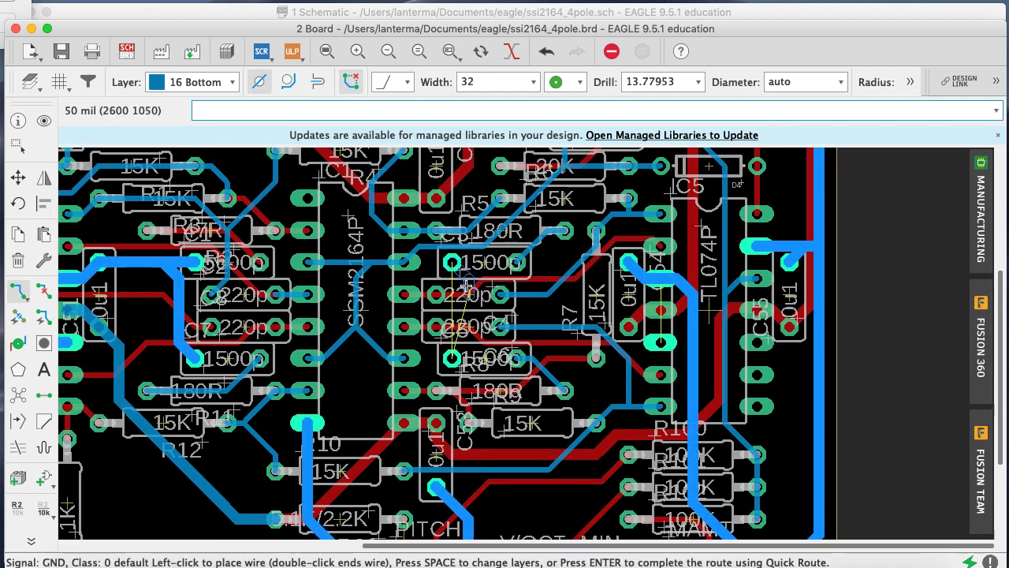
left_click(468, 298)
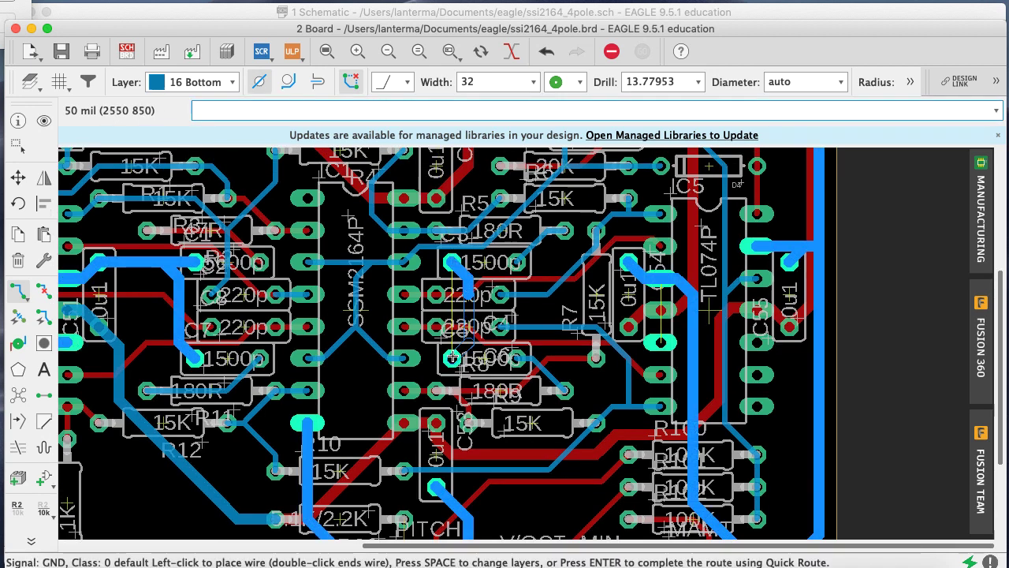
left_click(452, 358)
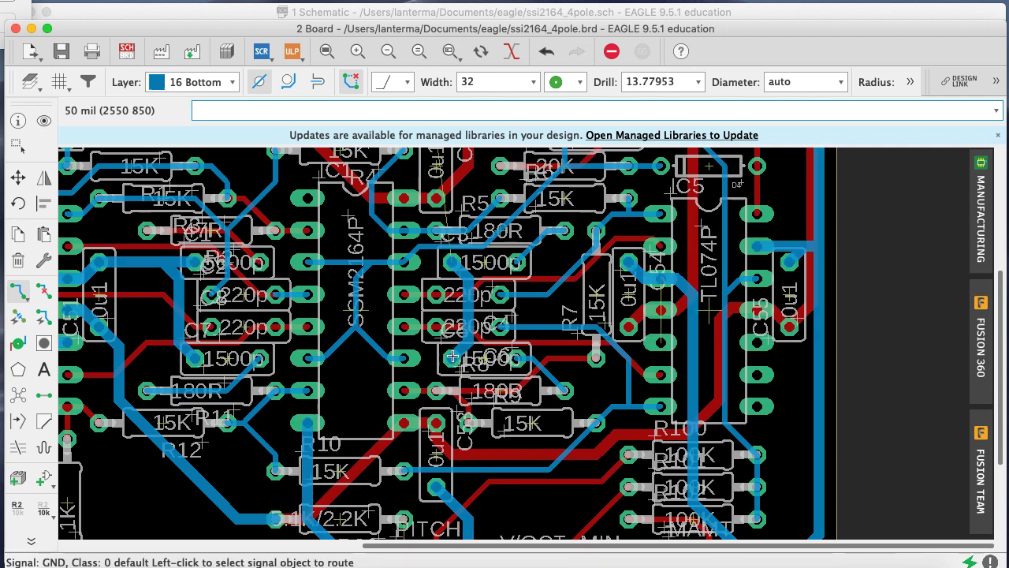
Undo the last GND segment and route a 16 mil trace from the lower 1500p capacitor beneath the SSM2164P to the diagonal GND trace near R99
left_click(477, 82)
key("BackSpace")
key("BackSpace")
type("16")
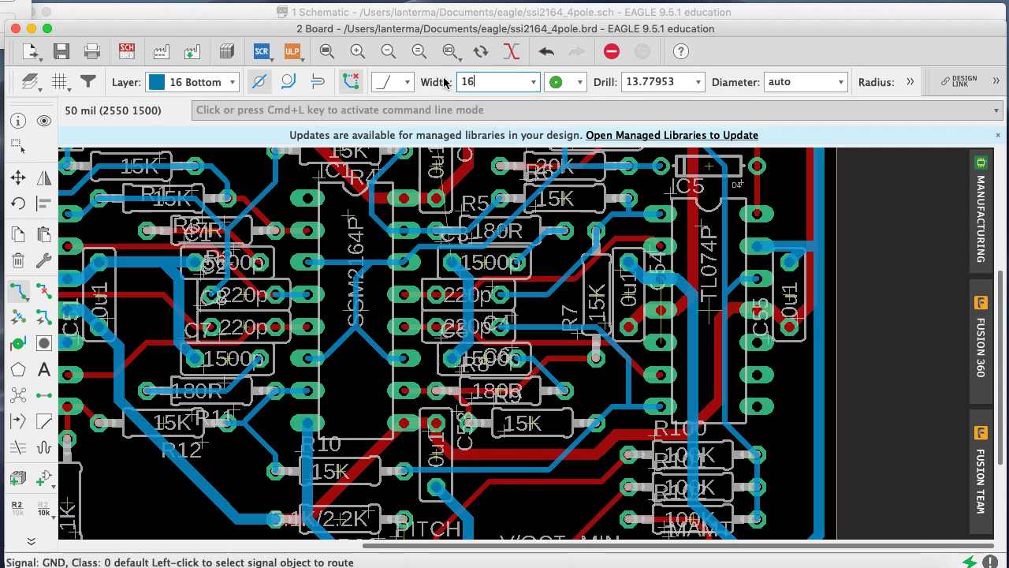
key("Return")
key("super+z")
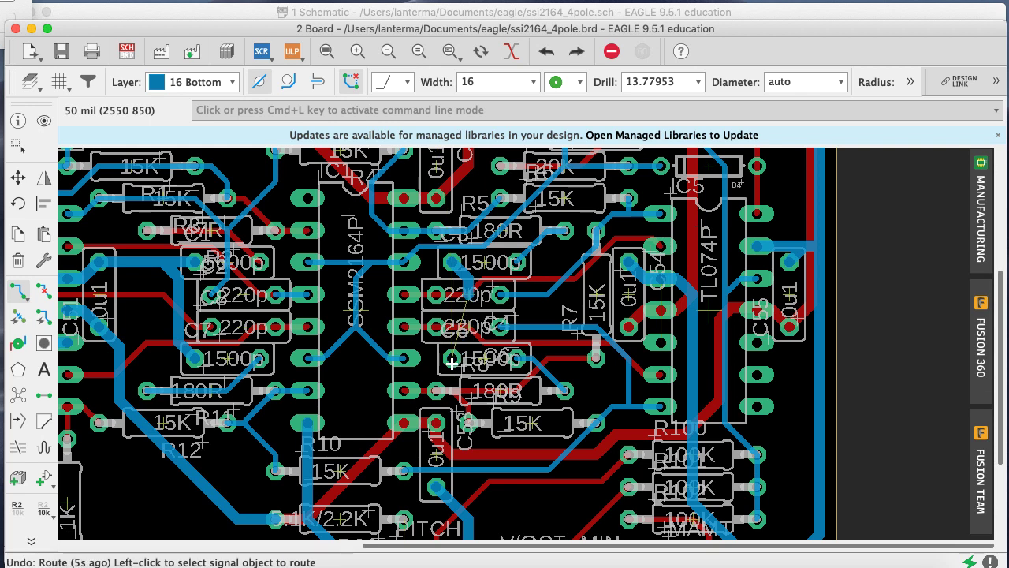
left_click(453, 358)
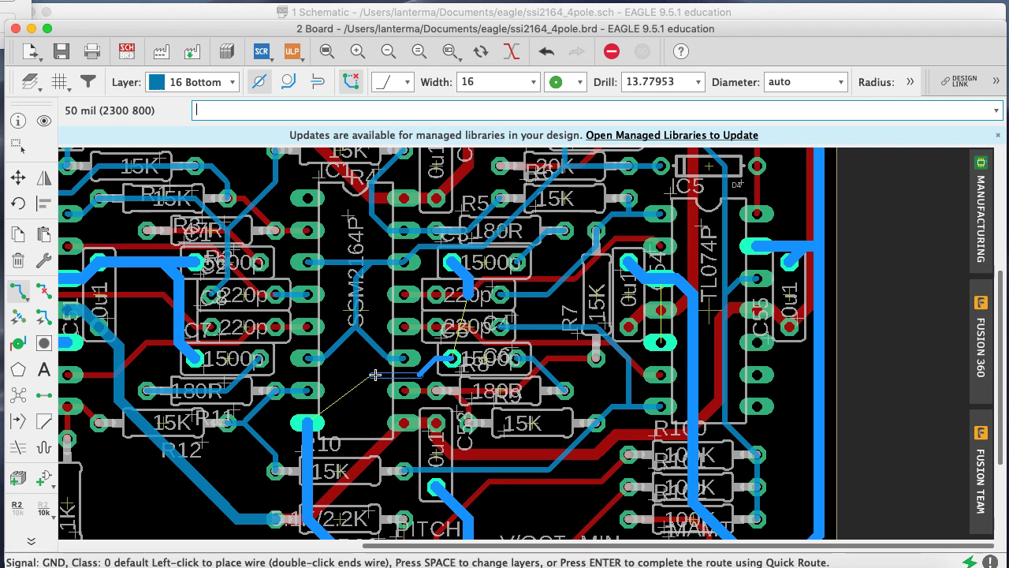
left_click(371, 374)
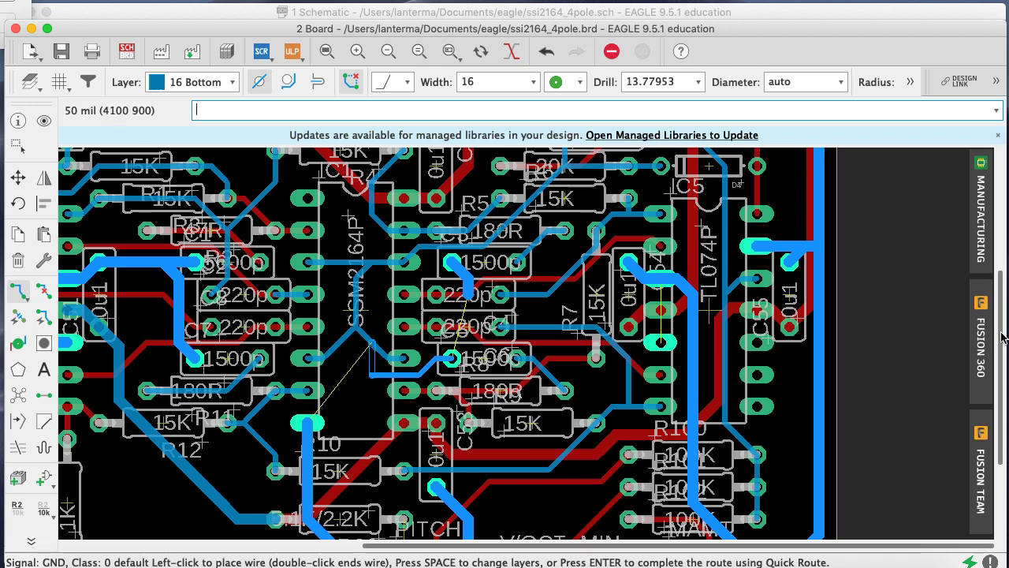
left_click_drag(1001, 336, 1001, 388)
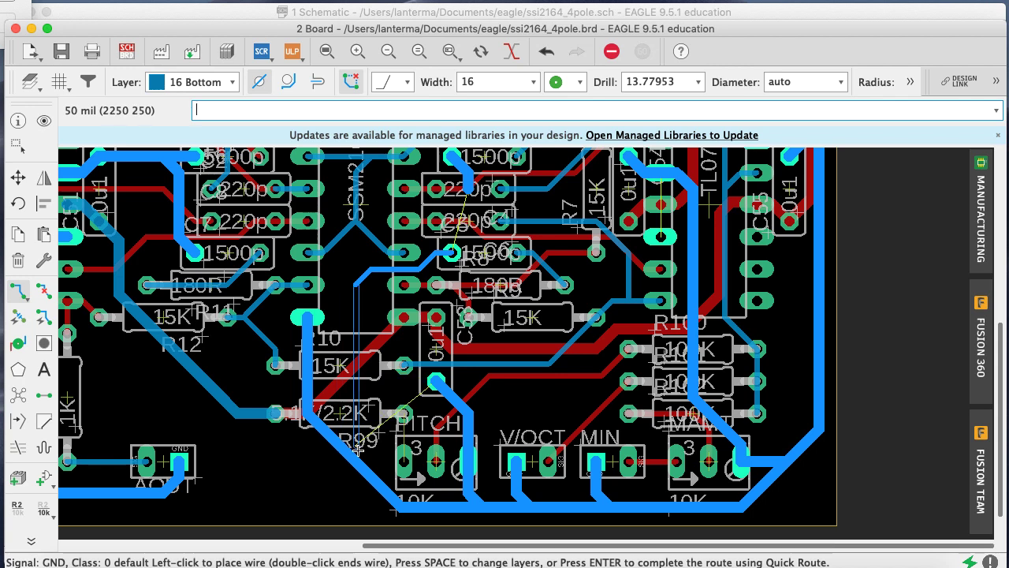
key("Return")
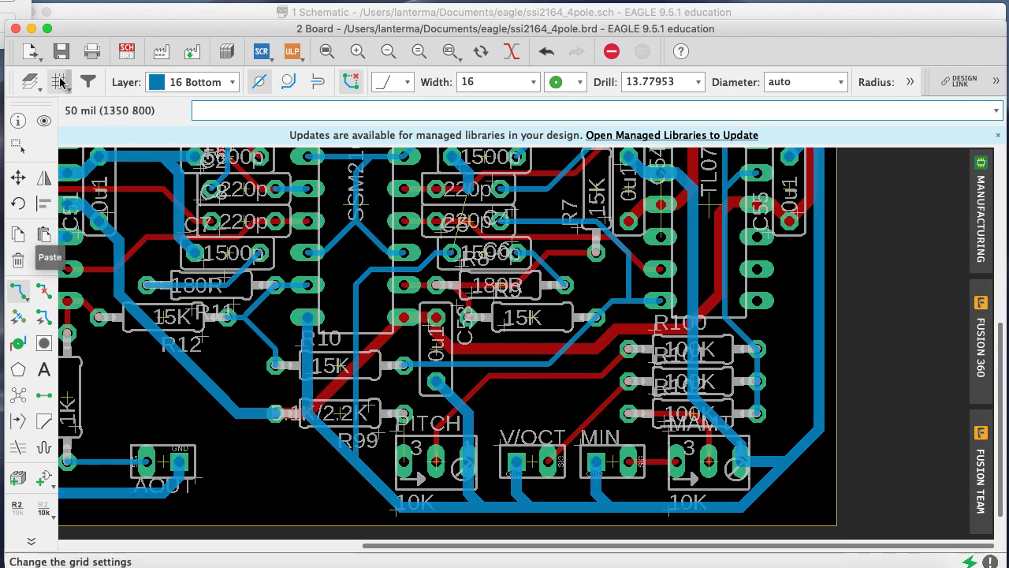
Move the vertical part of the 16 mil GND trace slightly closer to the SSM2164P's pin row facing the TL074P
left_click(17, 177)
left_click(368, 278)
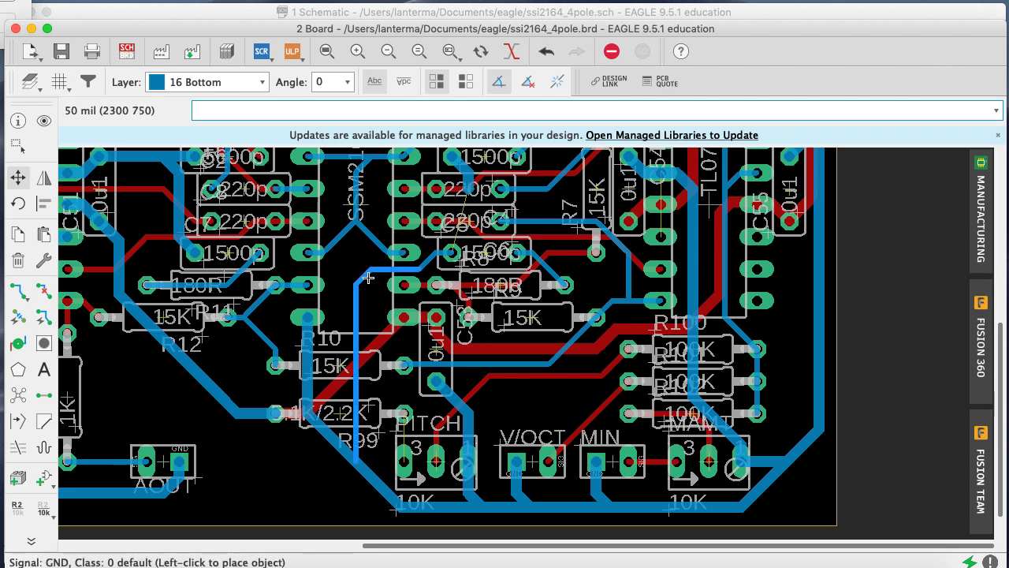
left_click(385, 279)
left_click(374, 284)
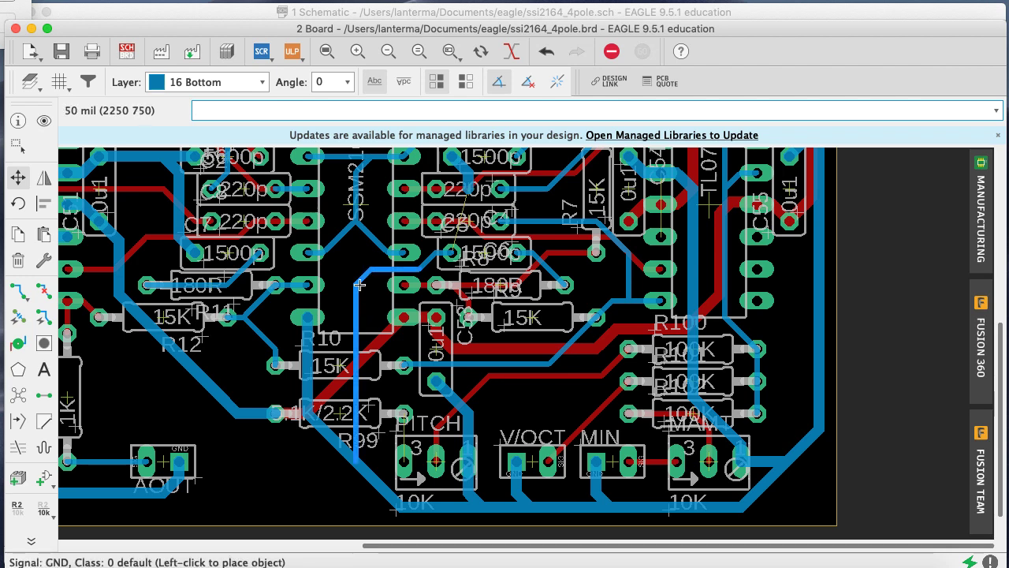
left_click(366, 286)
left_click(366, 286)
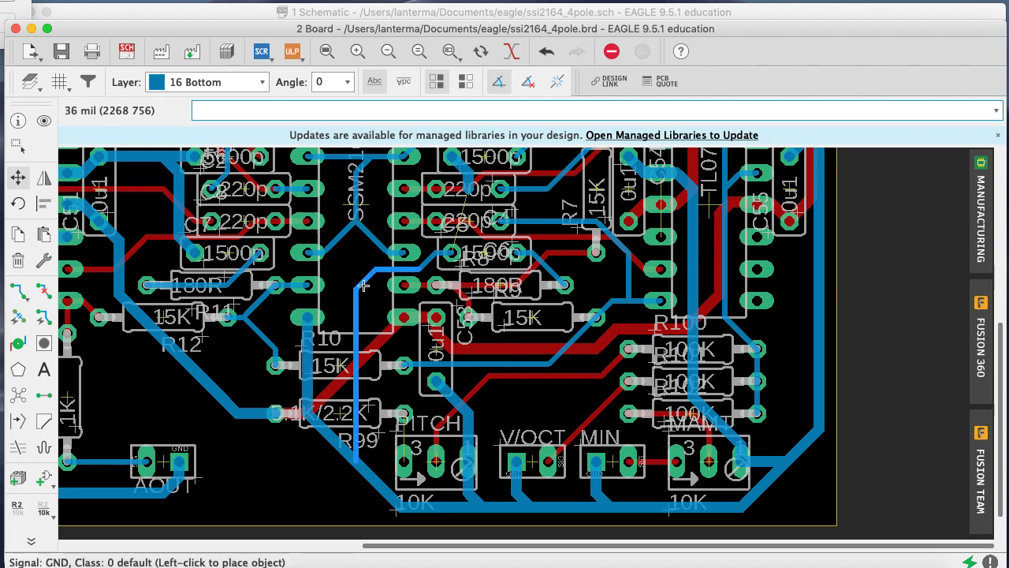
left_click(358, 308)
left_click(358, 308)
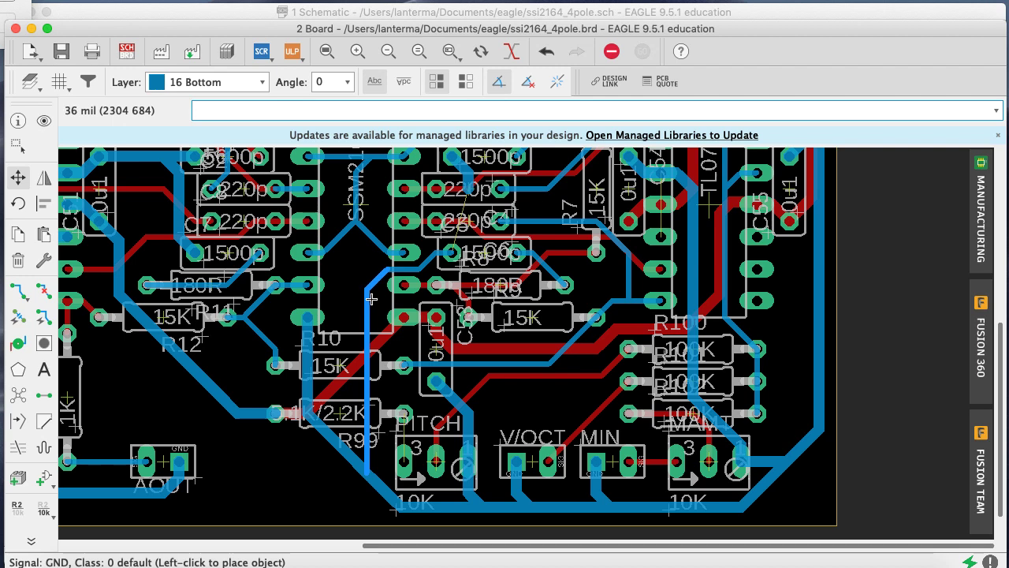
left_click(372, 299)
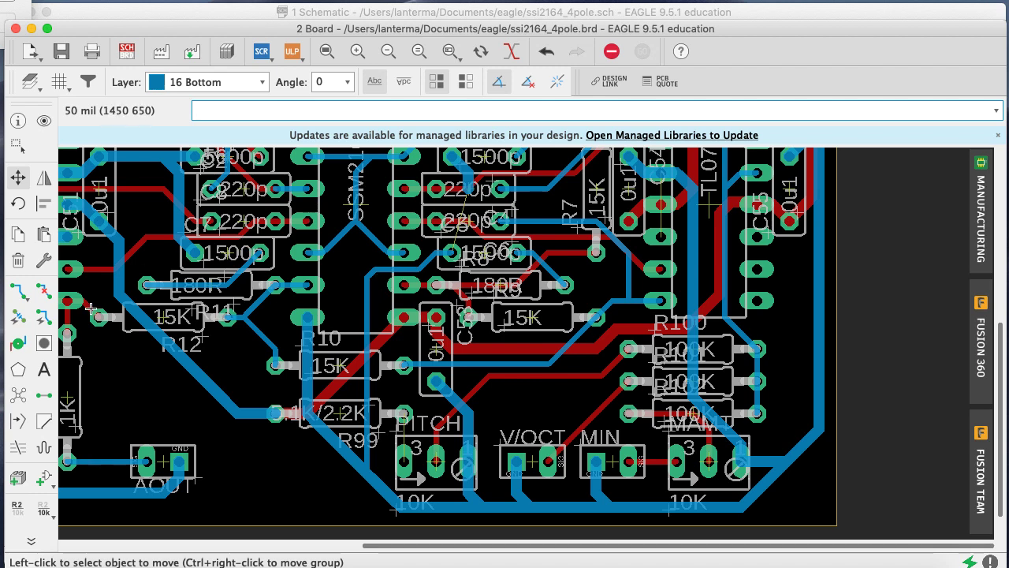
Route a 32 mil GND trace from the open end across the 220p capacitors to the lower 1500p capacitor's pad
left_click(17, 291)
double_click(470, 81)
type("32")
key("Return")
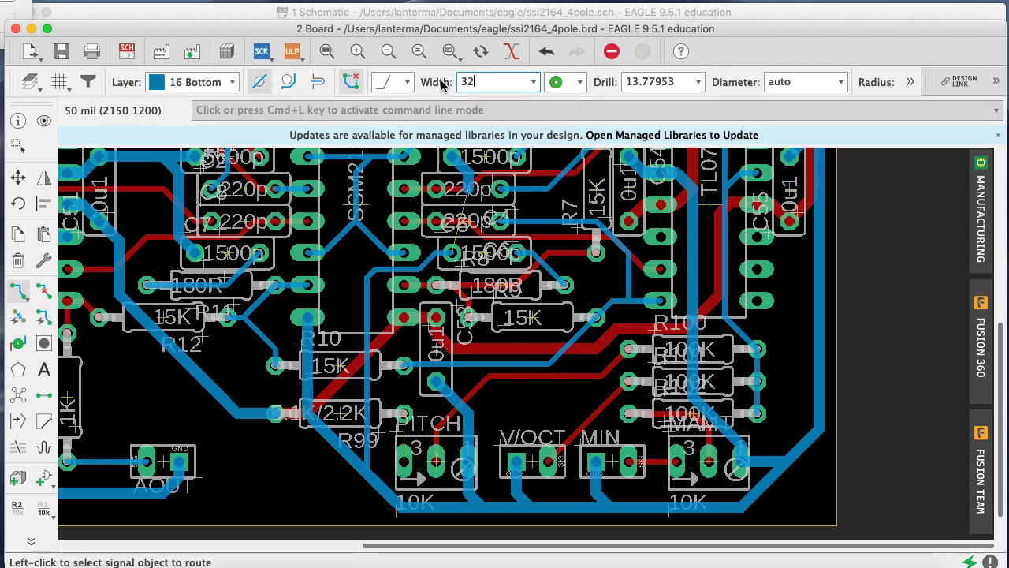
left_click(470, 199)
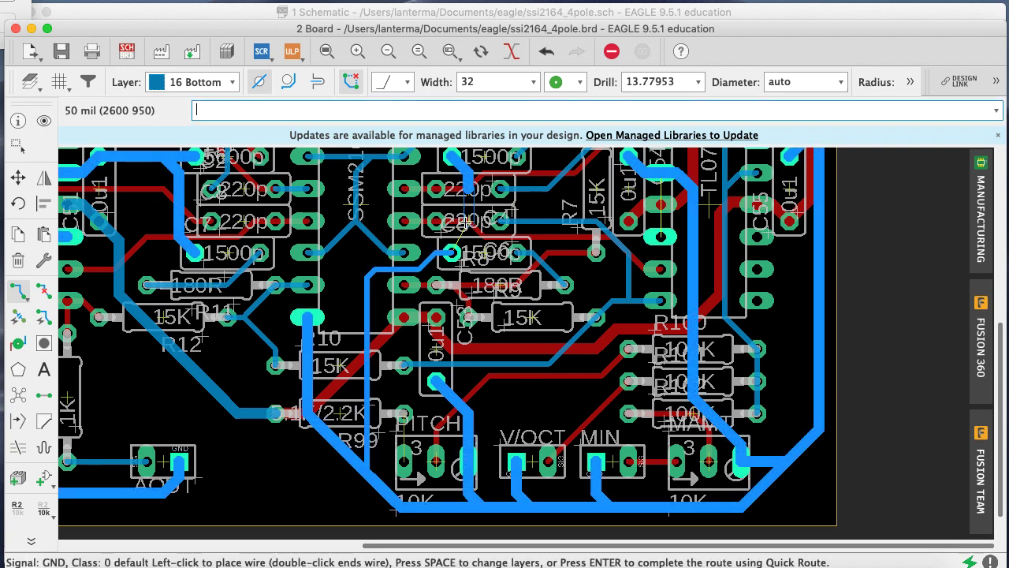
left_click(455, 245)
Save the board and recalculate the ratsnest to check for remaining airwires
key("super+s")
type("ratsnest")
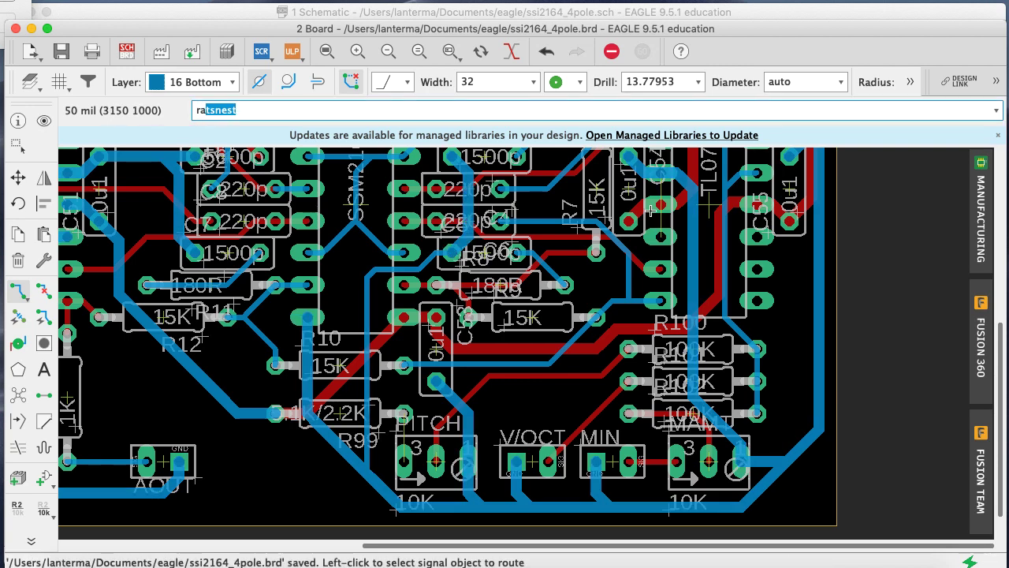
key("Return")
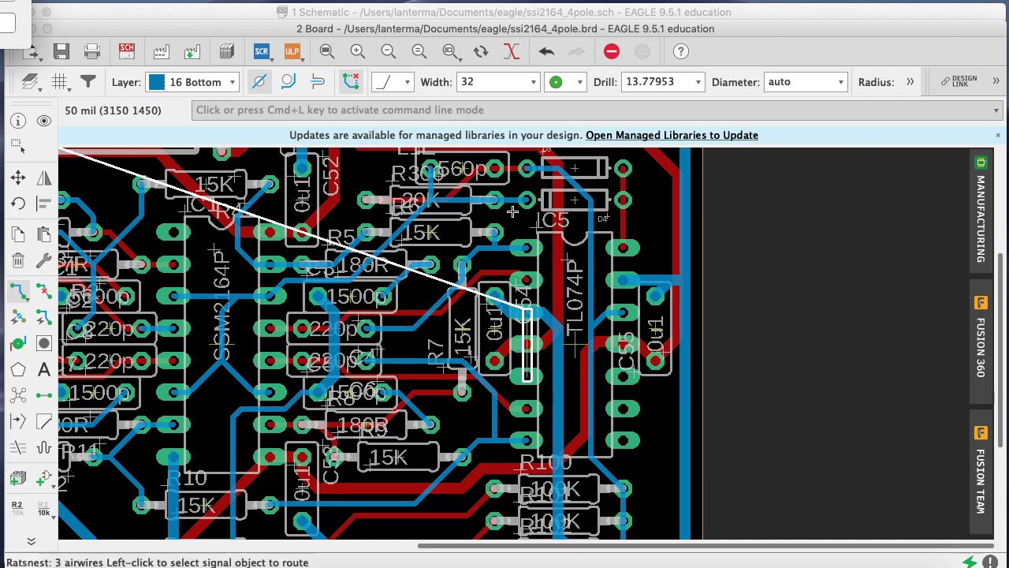
Highlight the GND net, route a 32 mil bottom trace from the TL074P's unconnected GND pin to the adjacent vertical GND trace, and save the board
left_click(476, 110)
type("show gnd")
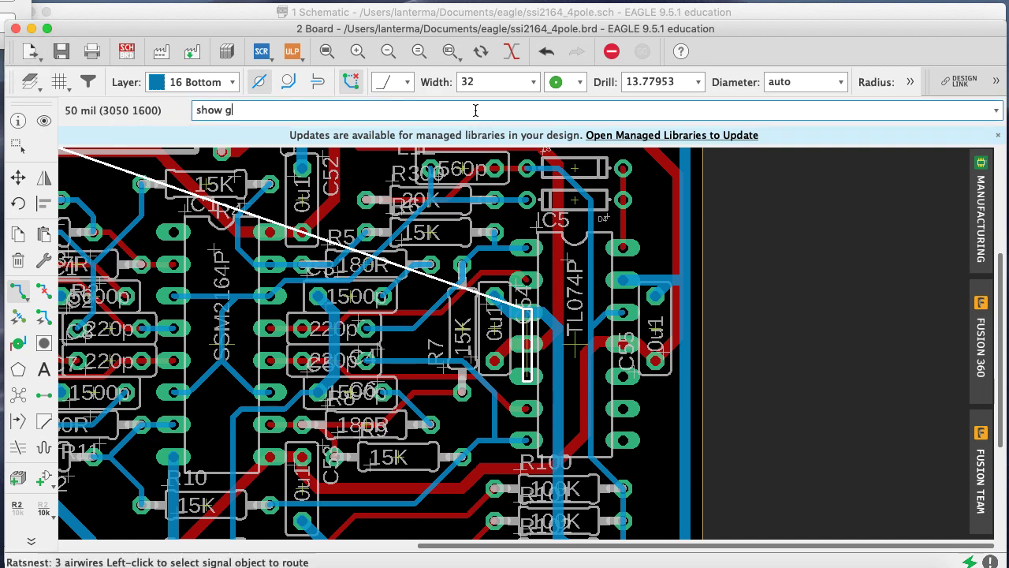
key("Return")
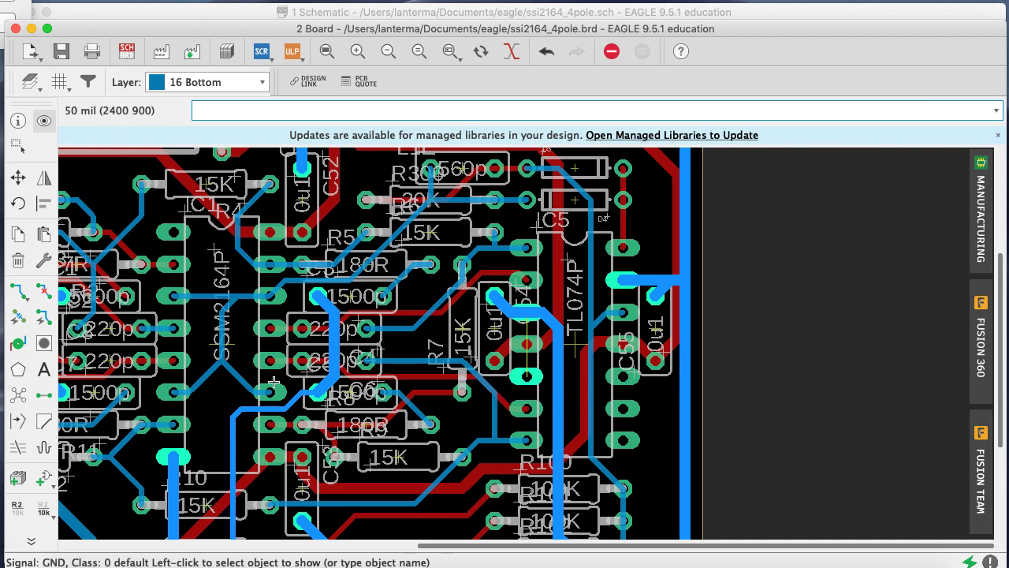
left_click(17, 291)
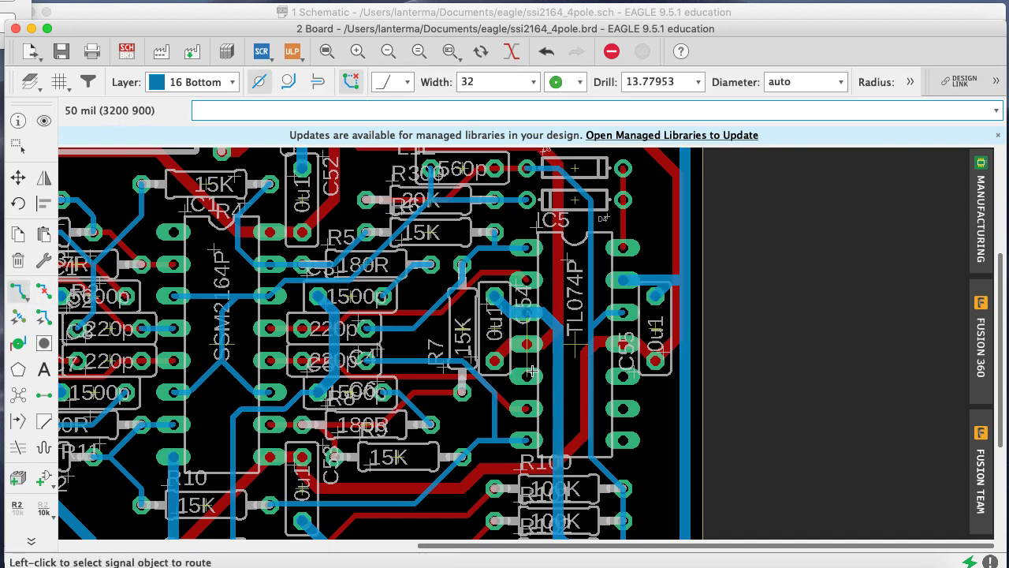
left_click(528, 376)
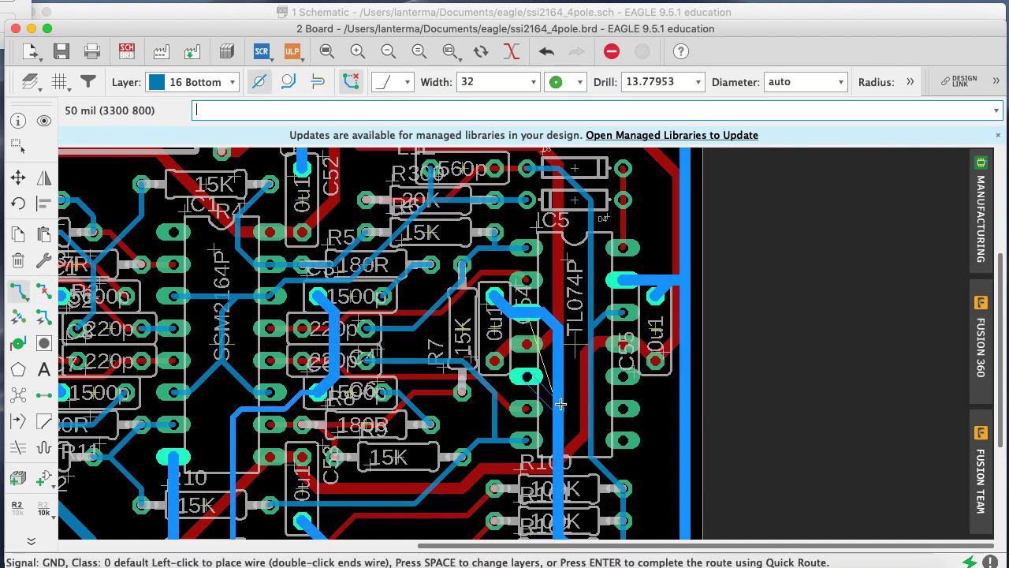
key("Escape")
key("super+s")
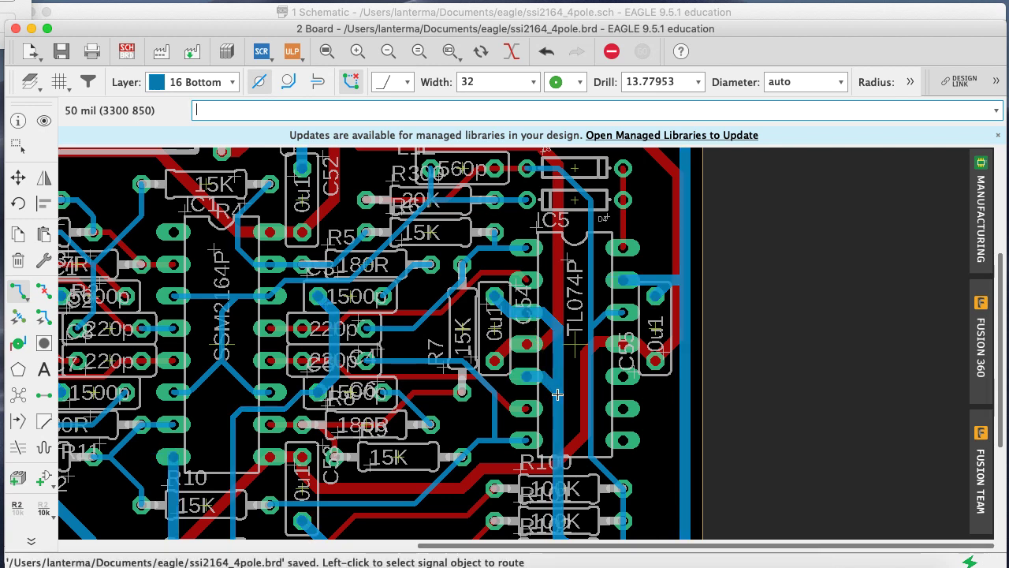
Route a 16 mil bottom-layer trace from the R99 pad above the PITCH trimmer straight down to the trimmer pin beneath it
type("sho")
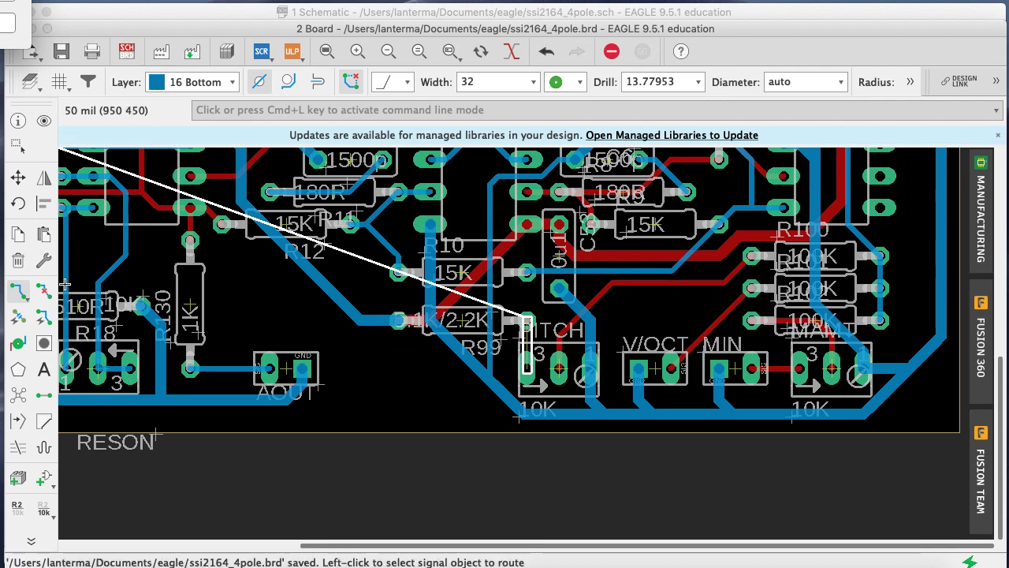
left_click(18, 292)
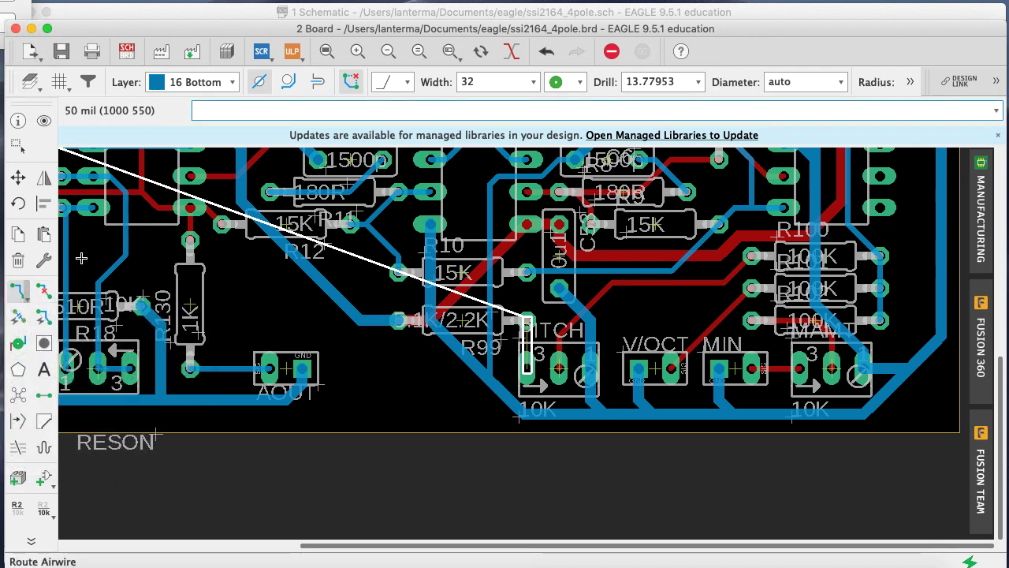
left_click(18, 292)
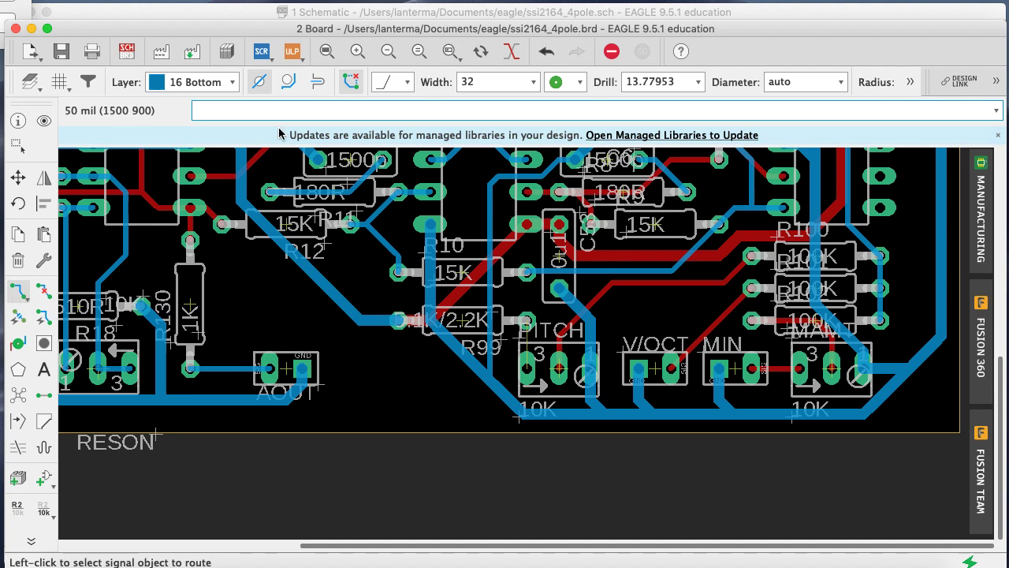
double_click(473, 81)
type("16")
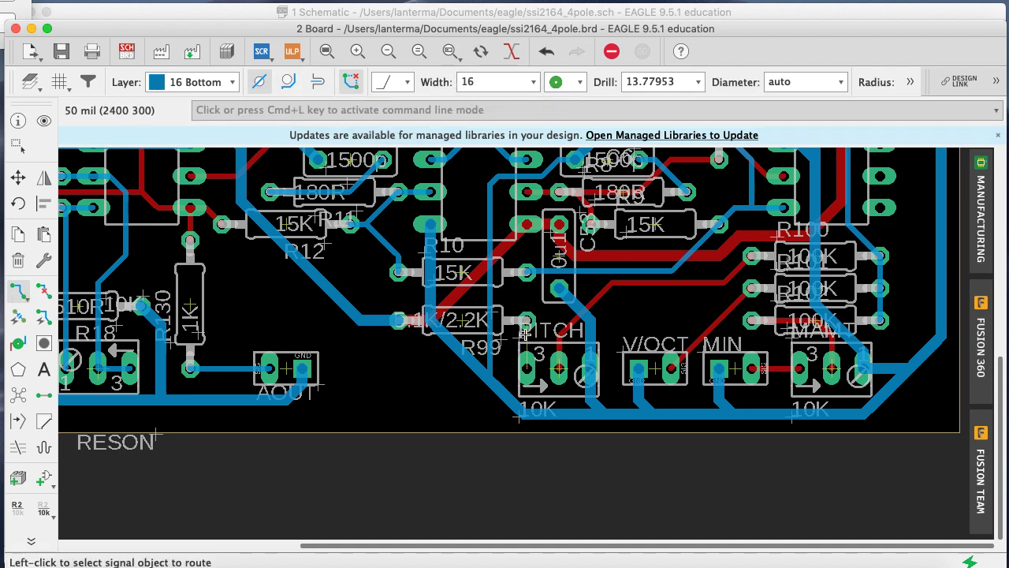
left_click(524, 331)
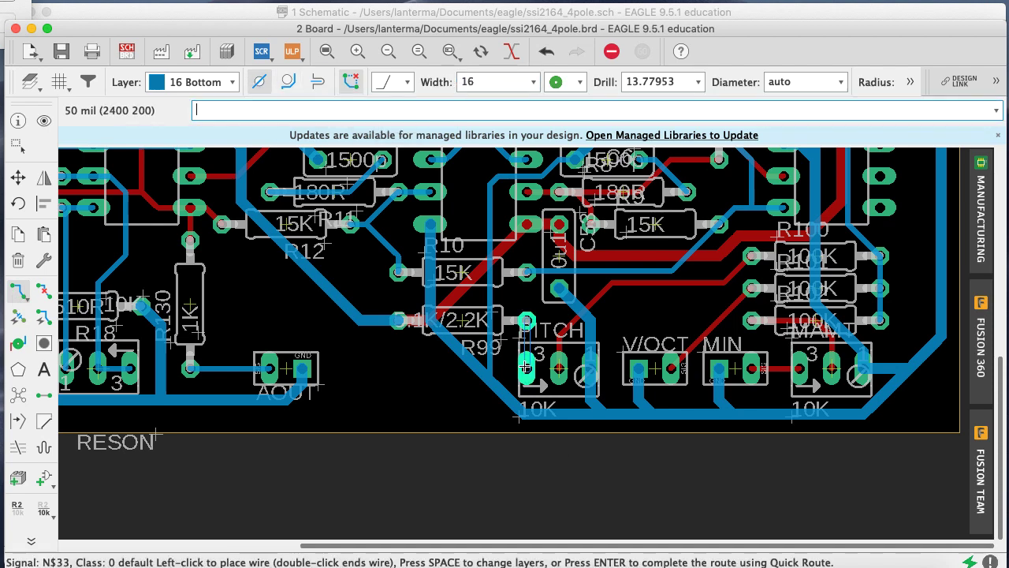
key("Escape")
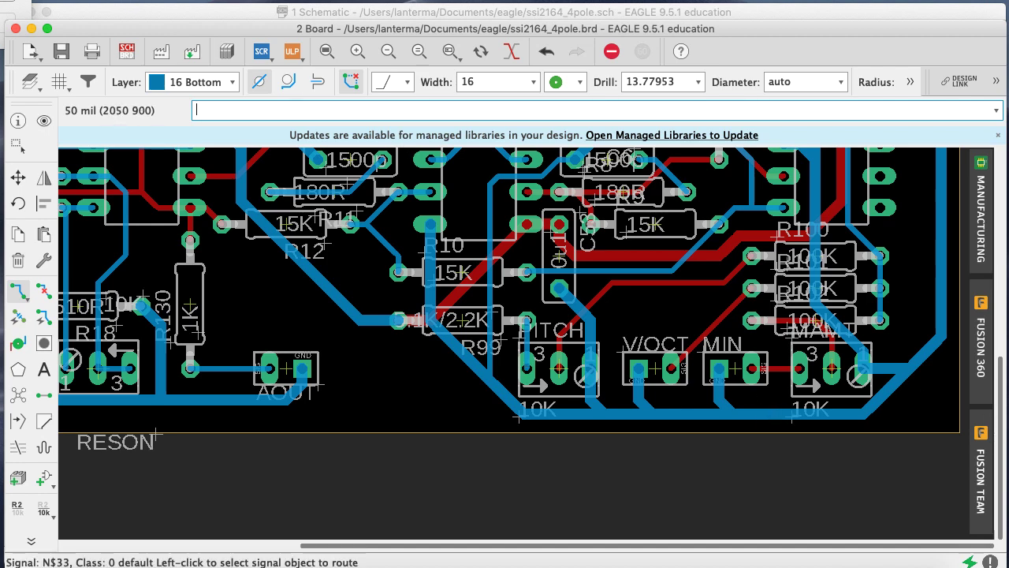
left_click(12, 5)
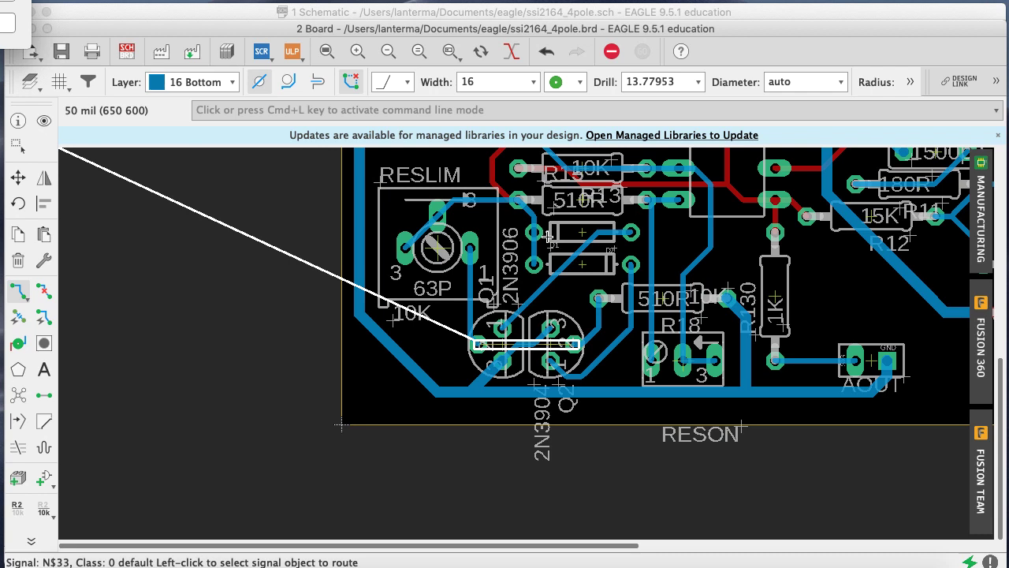
left_click(594, 334)
left_click(594, 334)
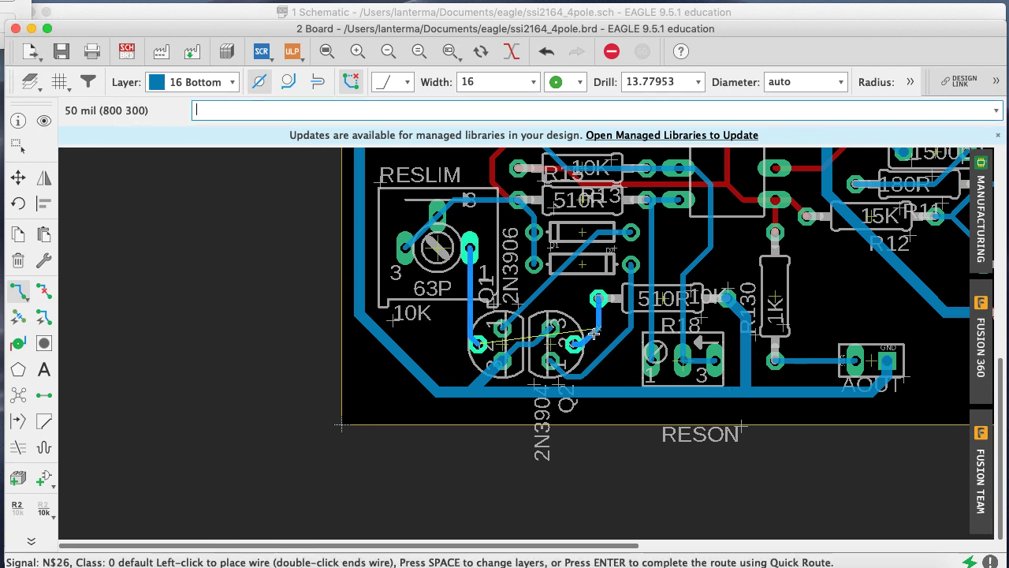
key("super+z")
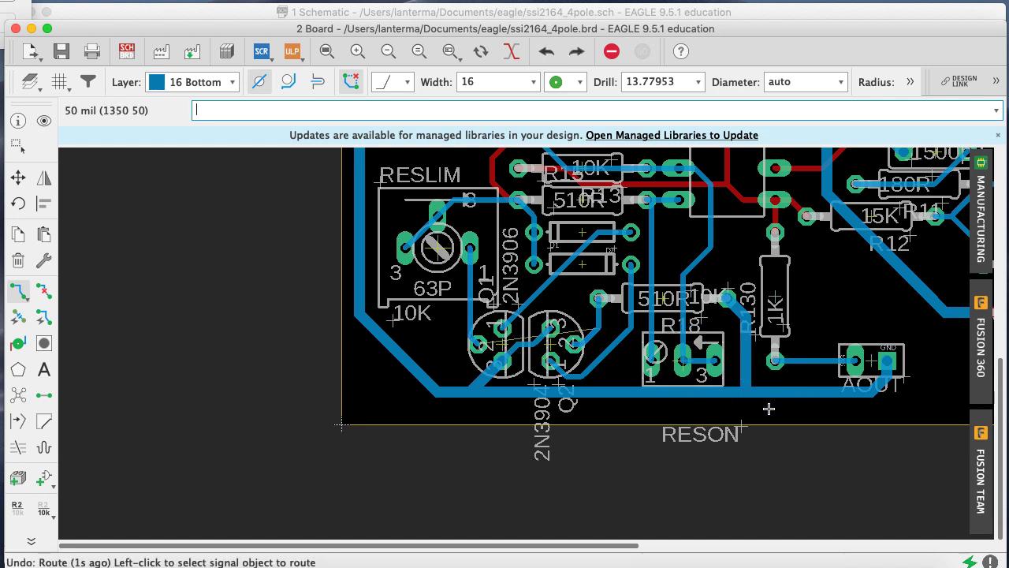
Highlight the net of the trace joining Q2's middle pin to the 510R resistor to examine its connections
type("show")
key("Return")
left_click(589, 325)
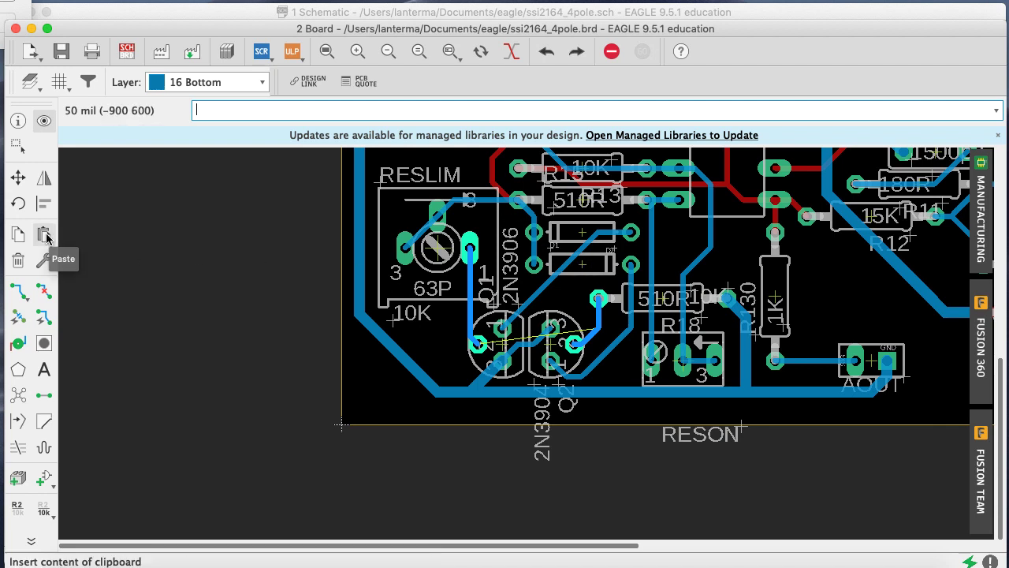
Try to route a 16 mil trace between the middle pins of Q1 and Q2, undoing each attempt
left_click(17, 291)
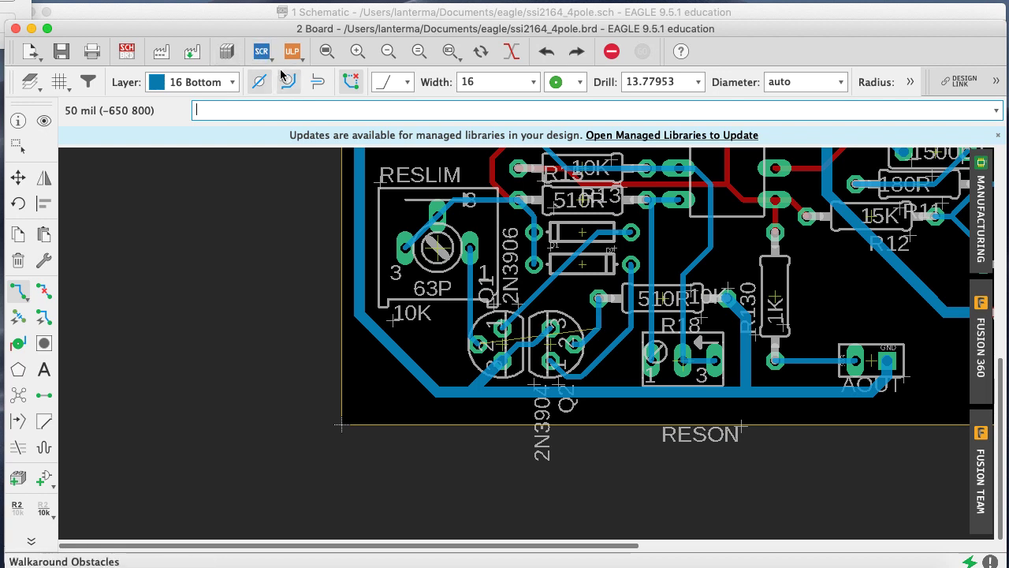
left_click(217, 82)
left_click(212, 66)
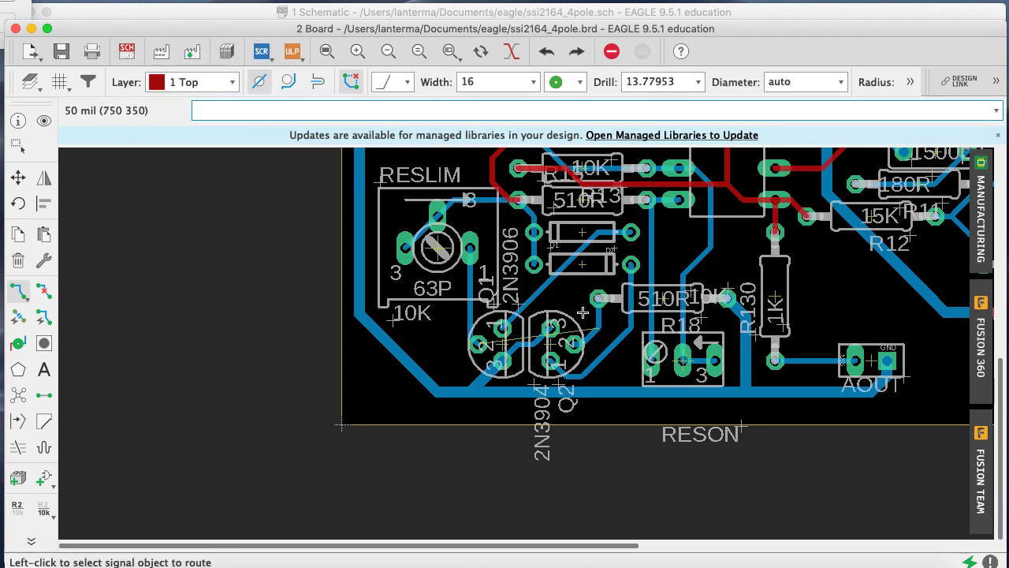
left_click(489, 341)
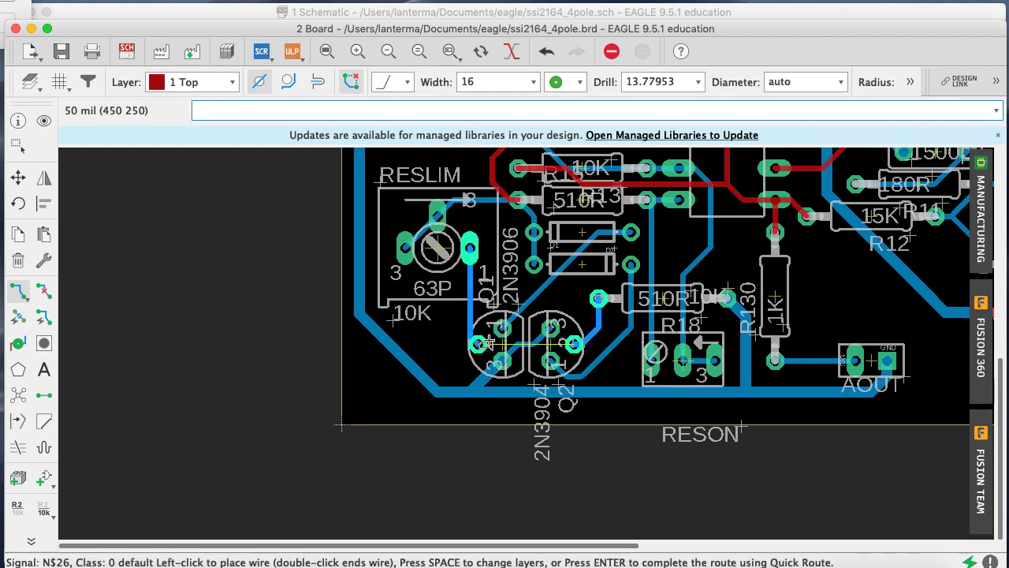
key("super+z")
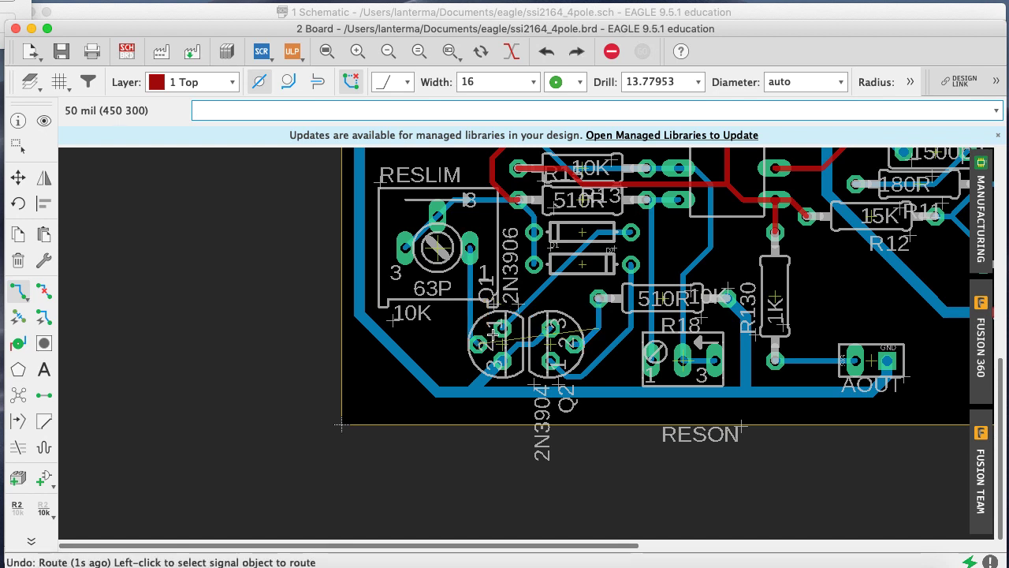
left_click(590, 326)
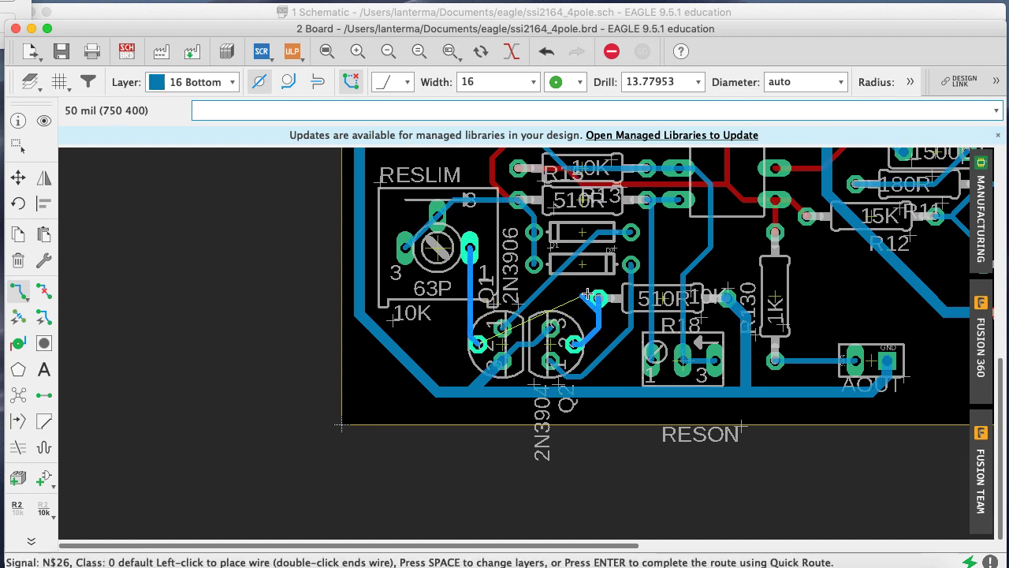
key("super+z")
left_click(193, 82)
left_click(187, 65)
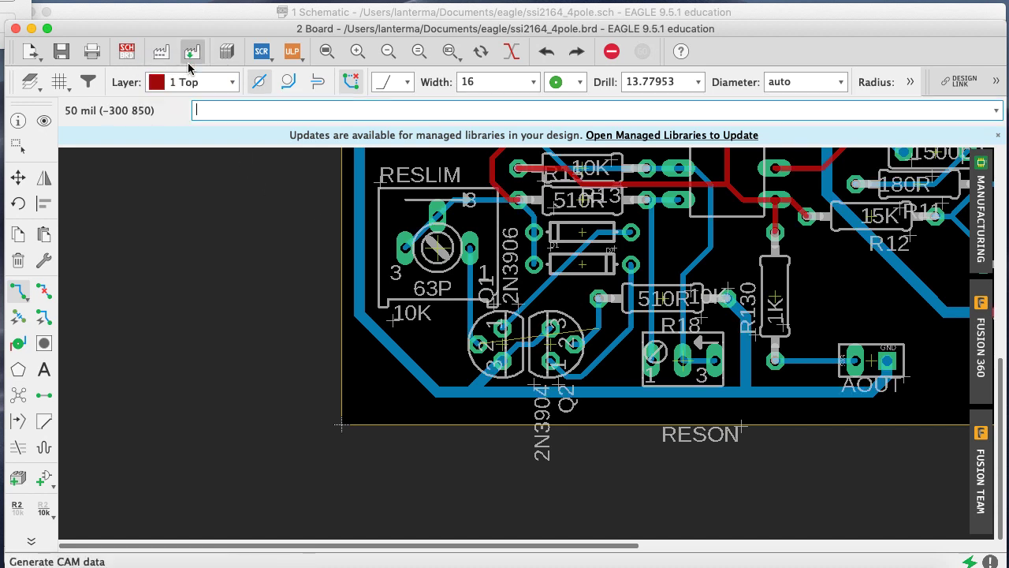
left_click(578, 330)
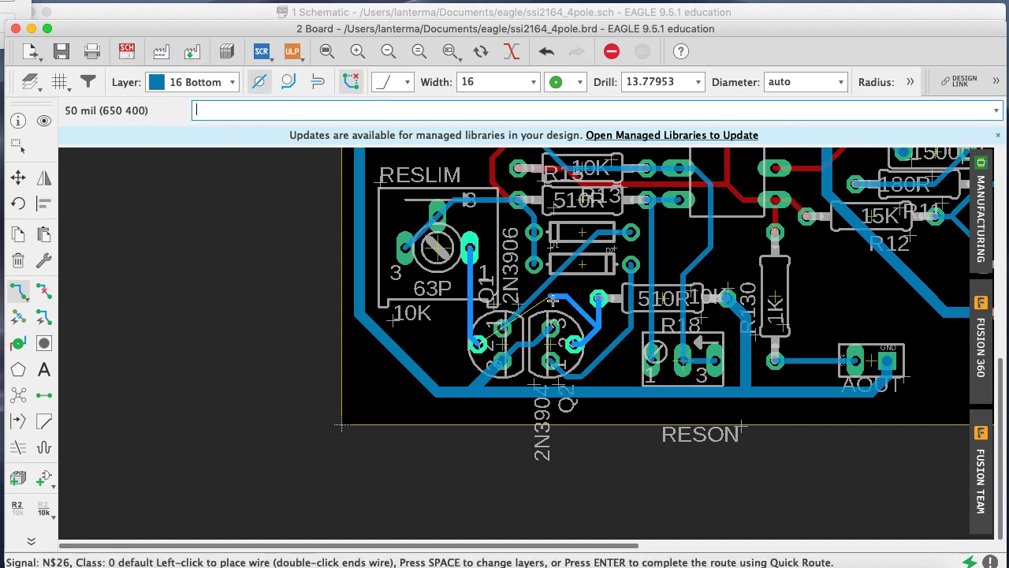
key("super+z")
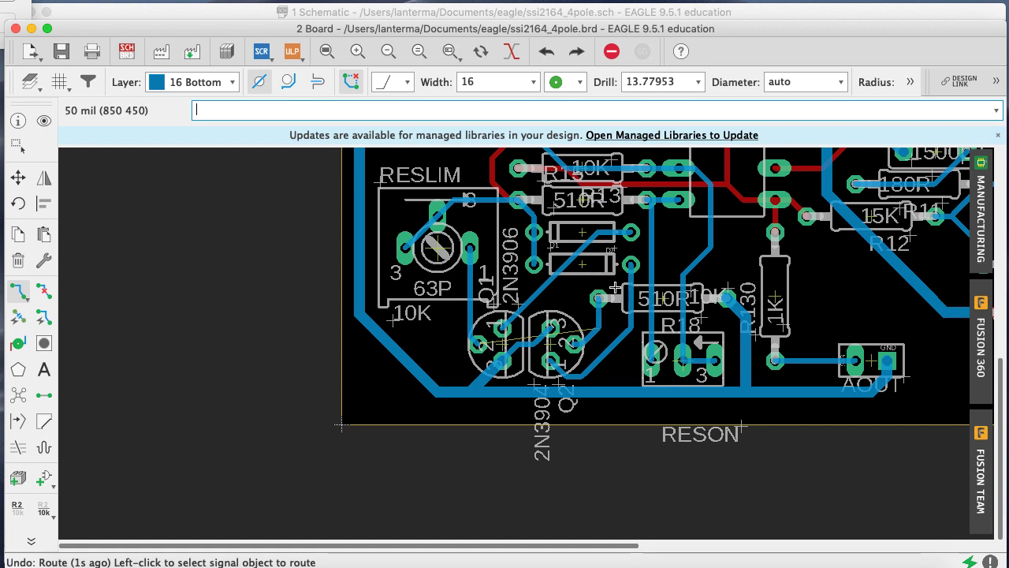
Rip up the bottom-layer trace between RESLIM's pin 1 and Q1's middle pin, and save the board
type("ripup")
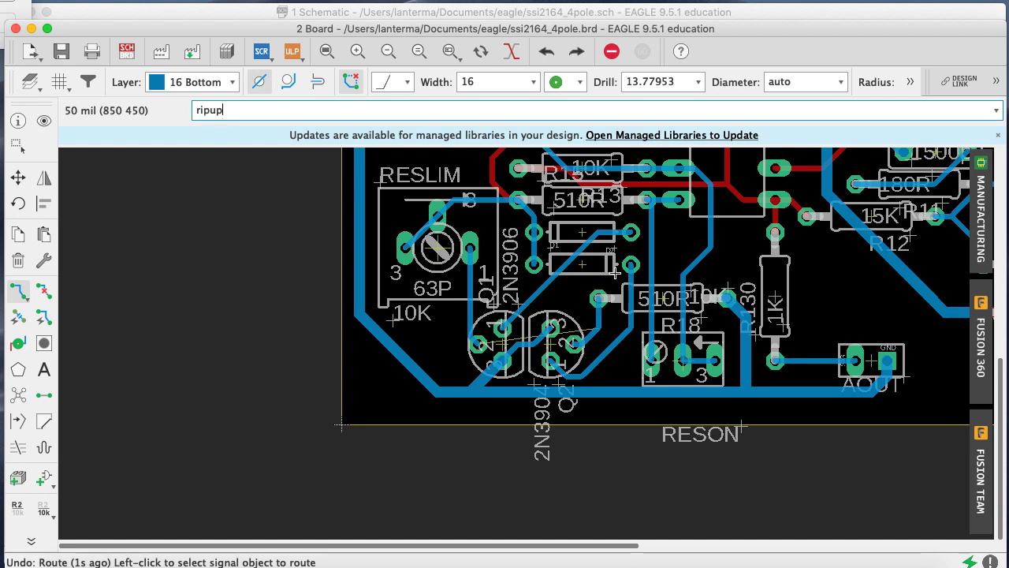
key("Return")
left_click(468, 308)
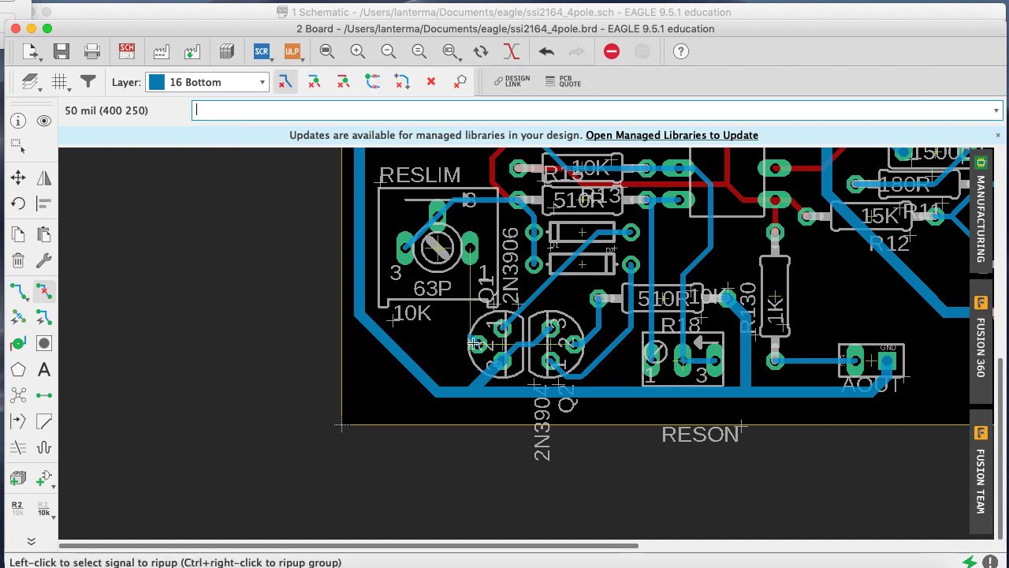
key("super+s")
Route a 16 mil top-layer trace from RESLIM's pin 1 diagonally and then horizontally to the pad of the 510R resistor near Q2
left_click(17, 292)
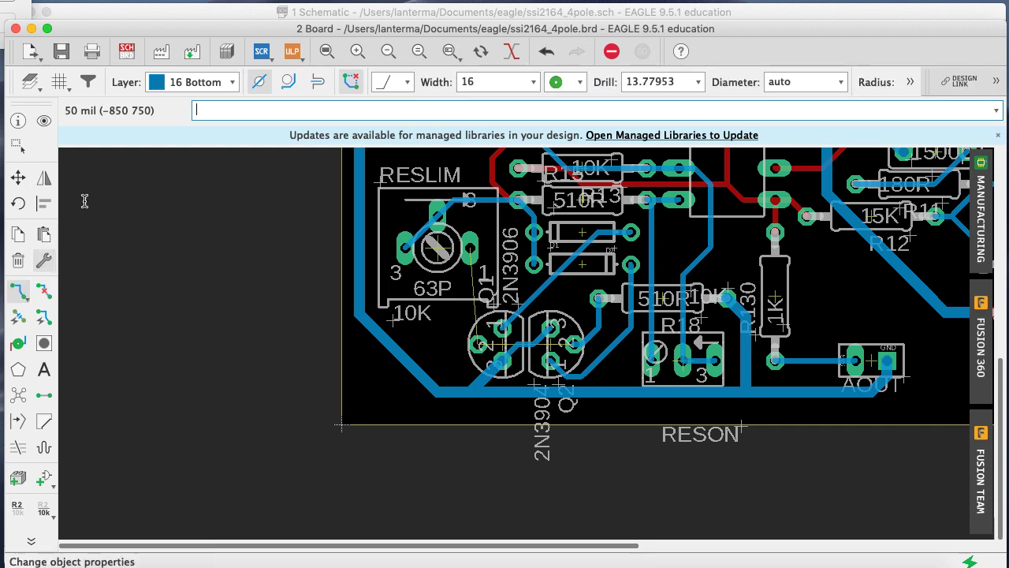
left_click(187, 81)
left_click(182, 64)
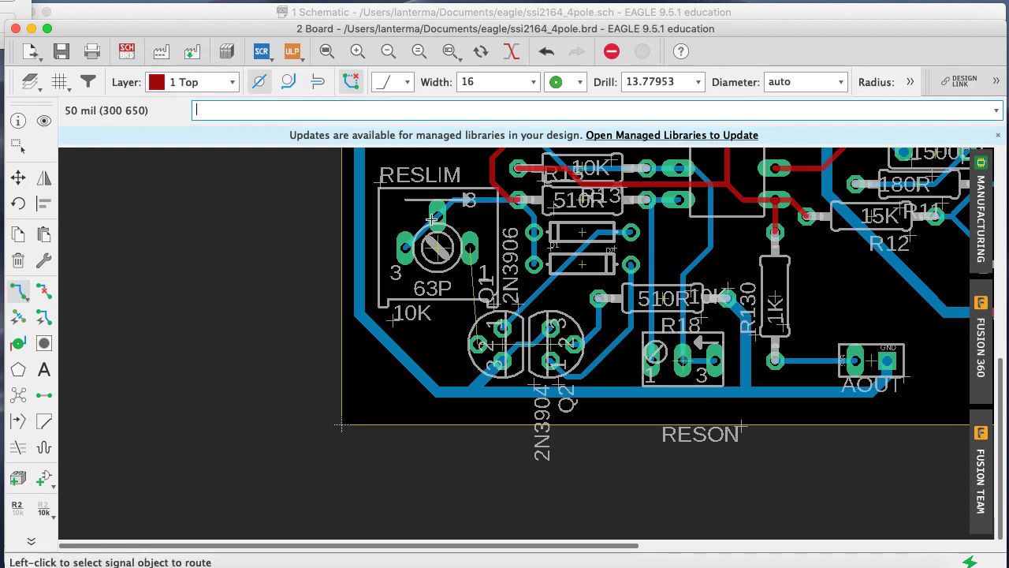
left_click(471, 250)
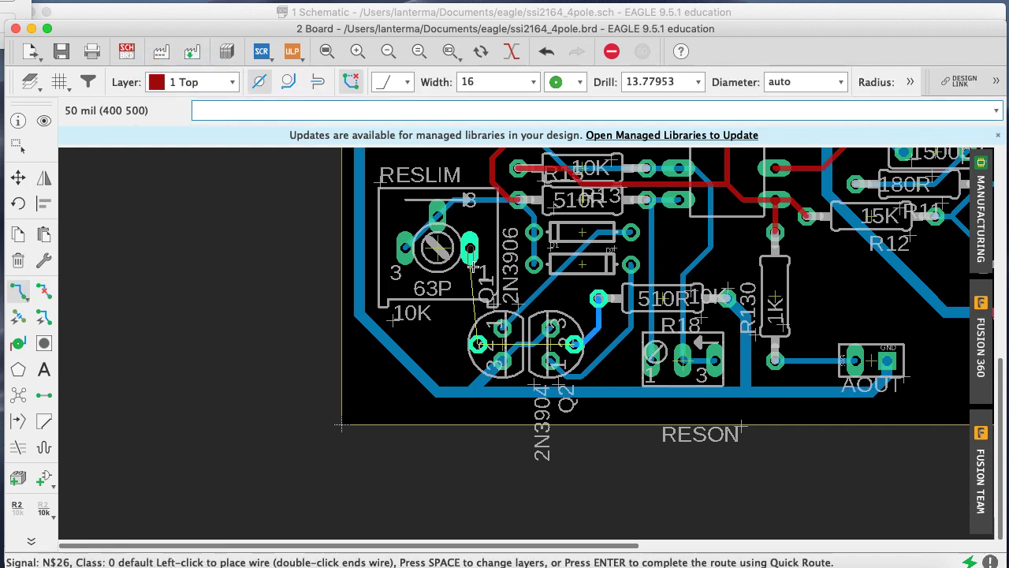
left_click(515, 293)
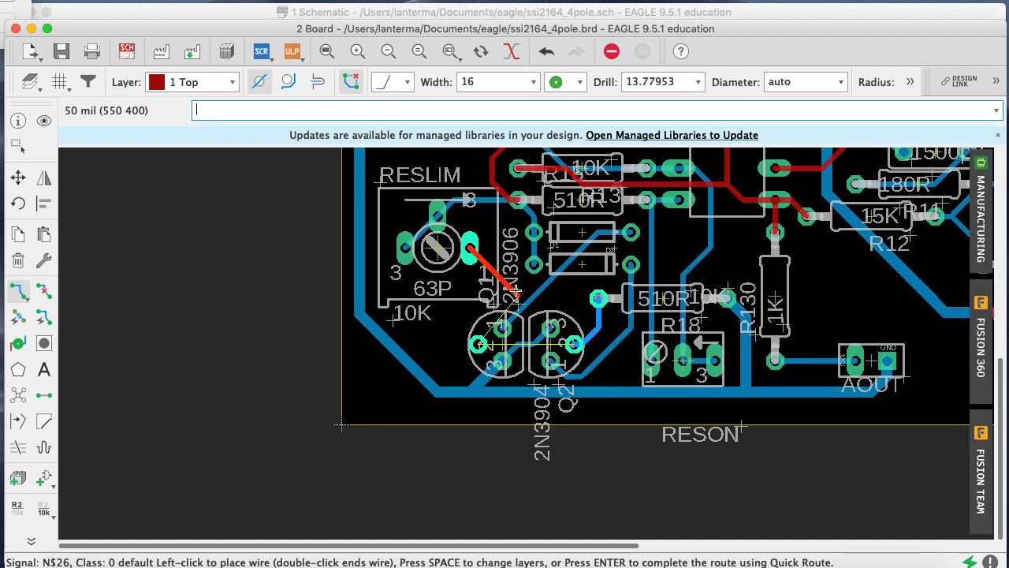
left_click(599, 298)
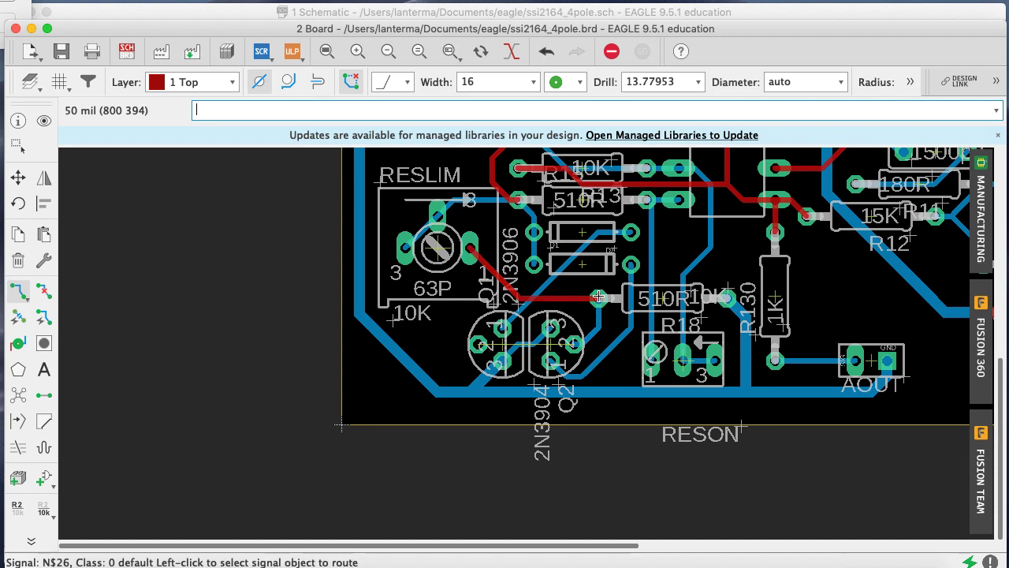
Route a 16 mil top-layer trace from Q1's middle pin up to the diagonal trace from RESLIM, and save the board
left_click(484, 344)
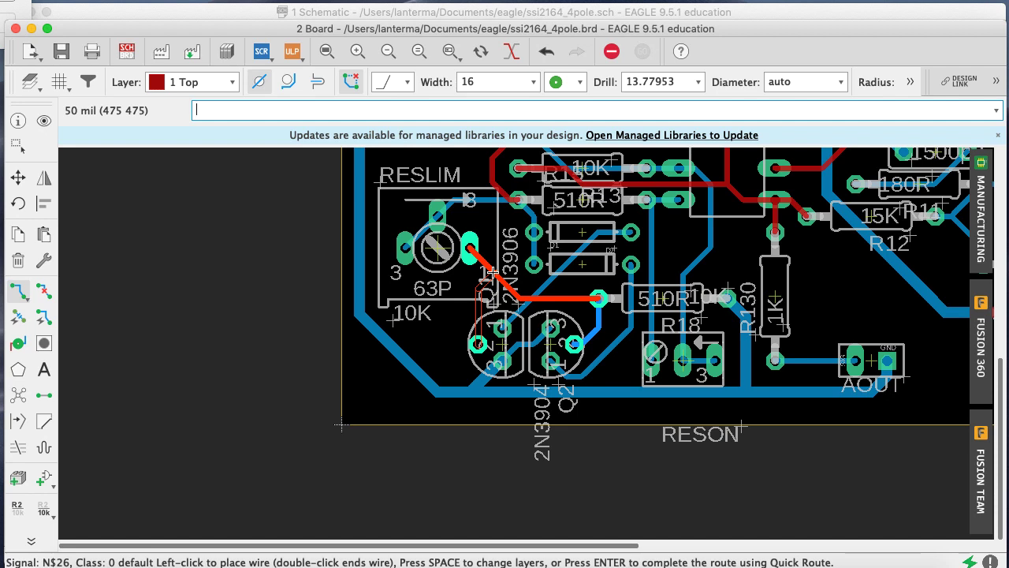
key("Return")
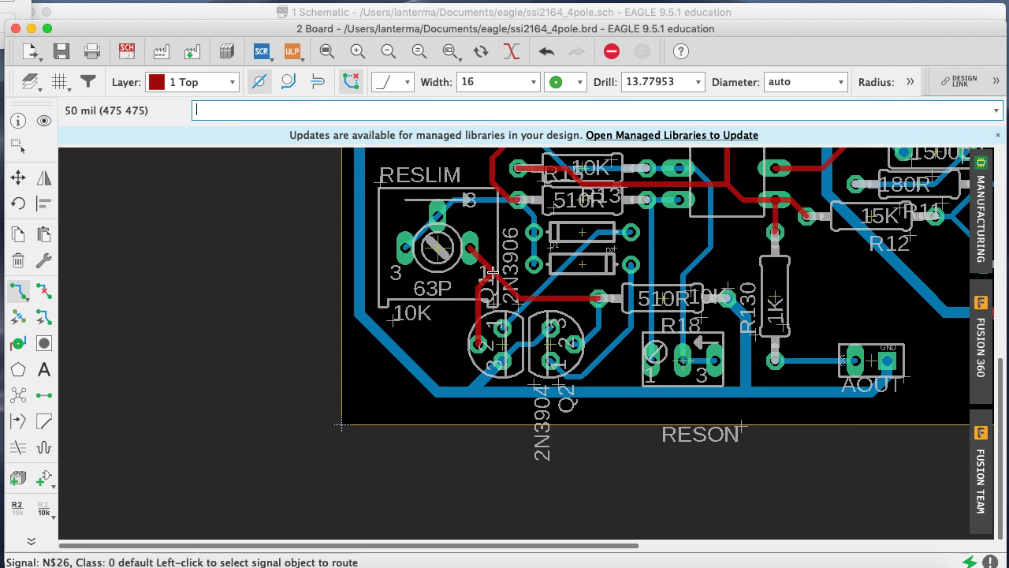
key("super+s")
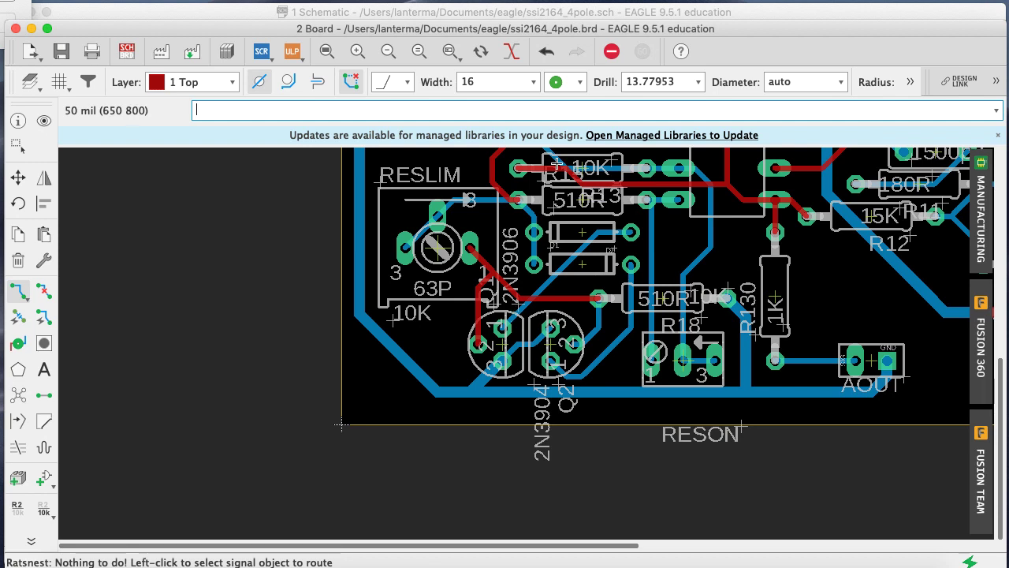
Recalculate the ratsnest and run the design rule check with the whole board in view
type("ratsnest")
key("Return")
left_click(450, 51)
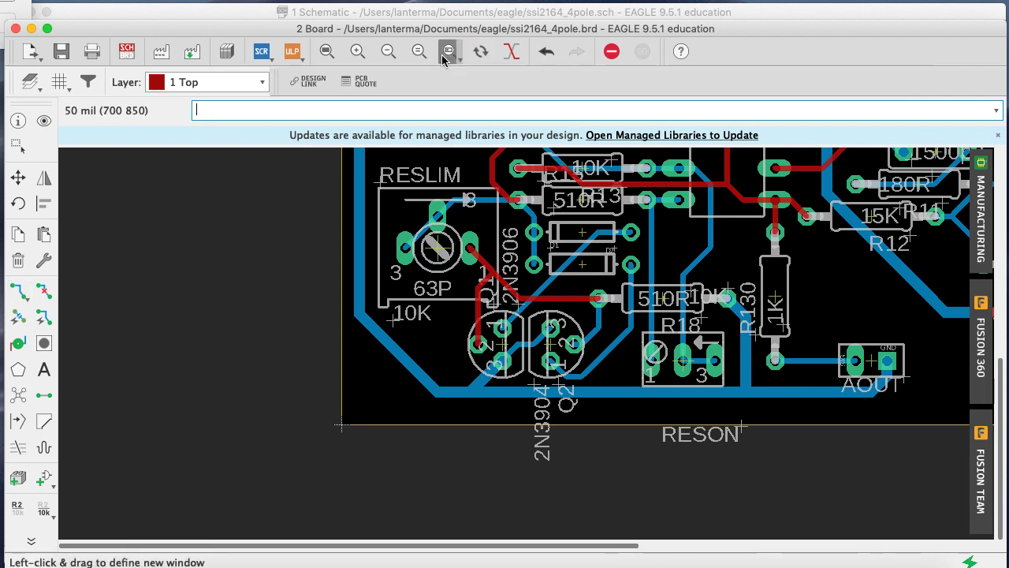
left_click(326, 52)
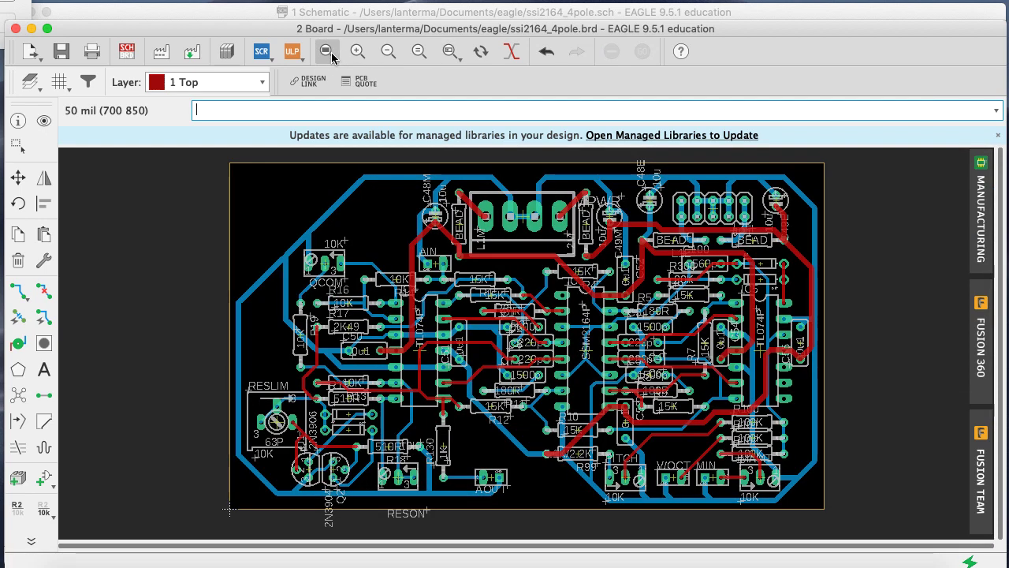
type("drc")
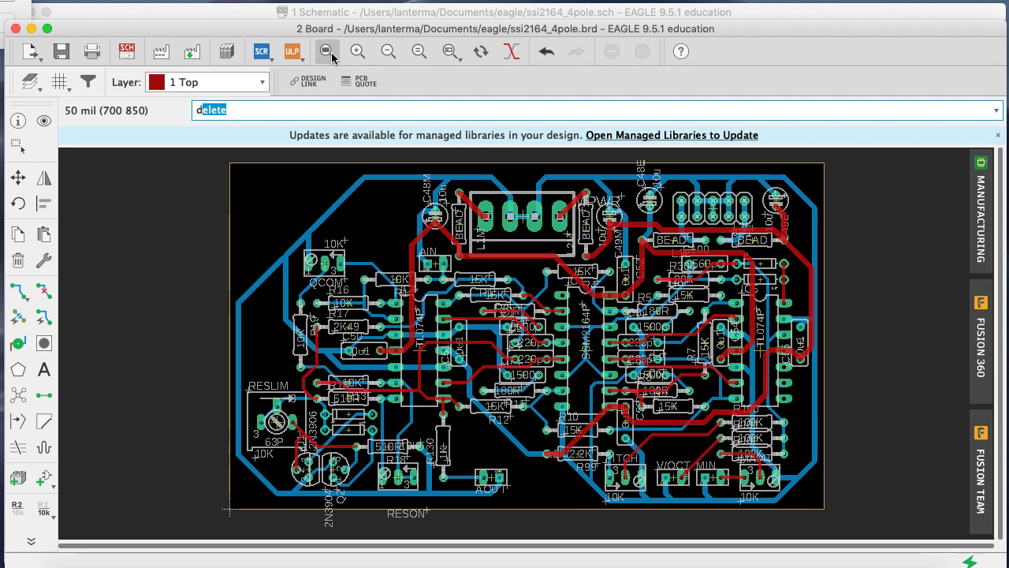
key("Return")
key("Return")
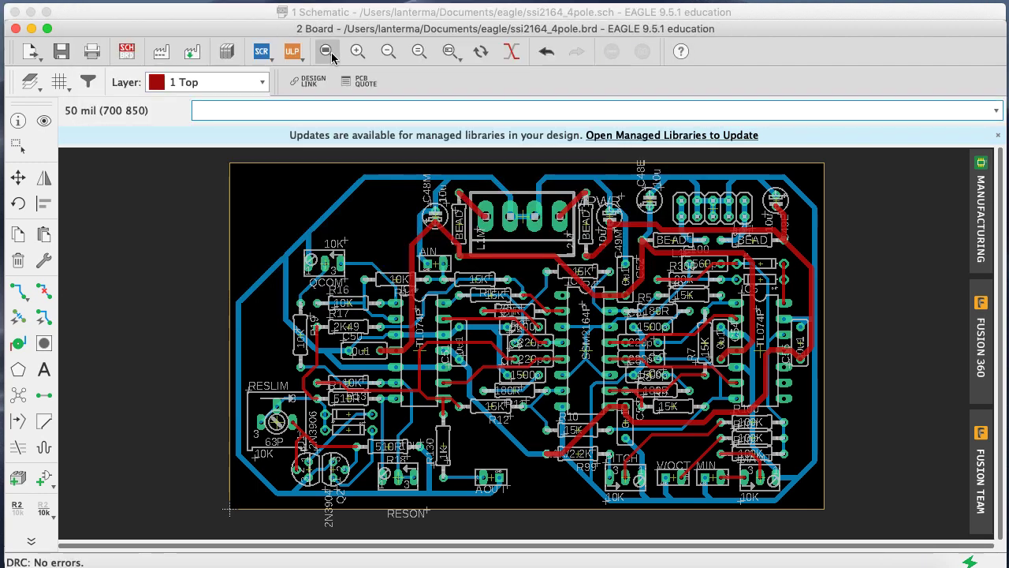